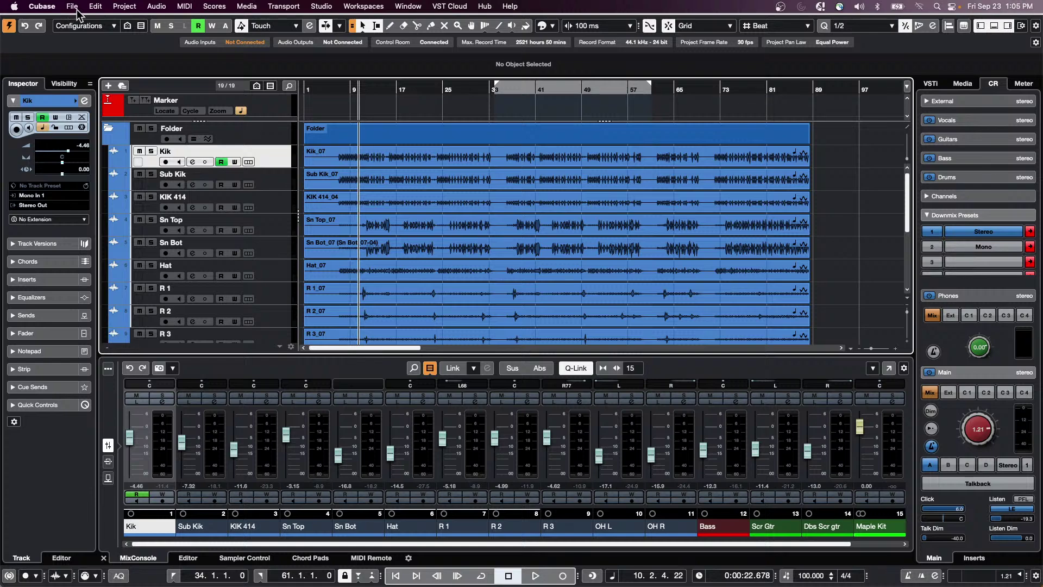
Open and activate the recent project jump off.cpr, closing its missing-files list without resolving any entries.
{"action": "left_click", "coordinate": [72, 6]}
{"action": "left_click", "coordinate": [87, 24]}
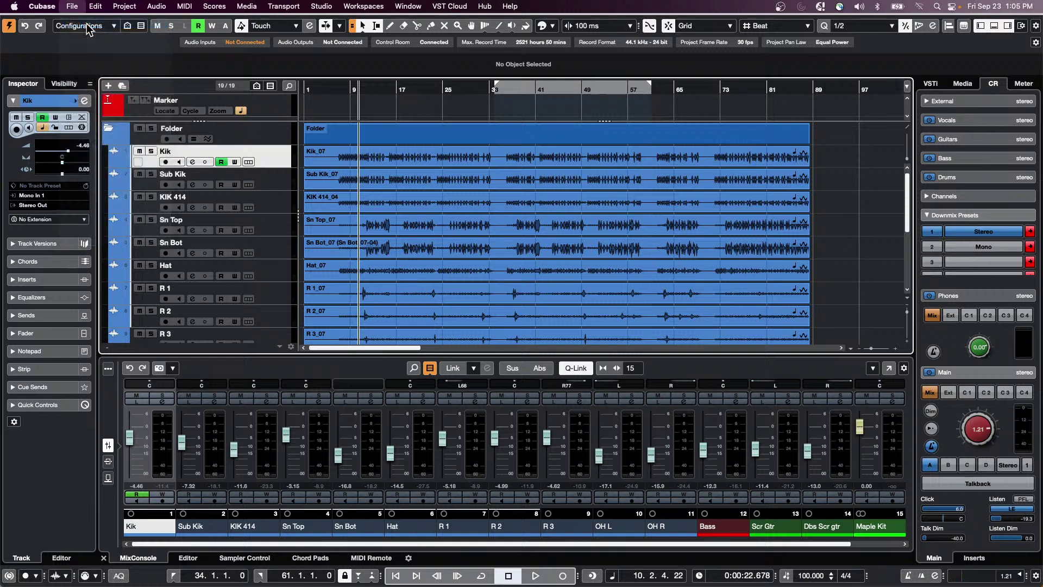
{"action": "left_click", "coordinate": [702, 410]}
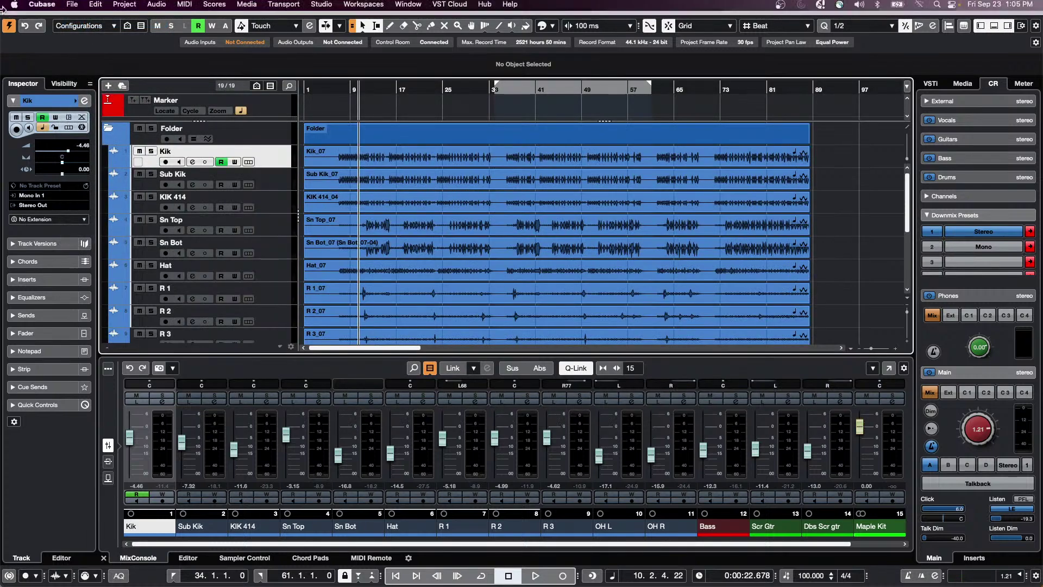
{"action": "left_click", "coordinate": [72, 6]}
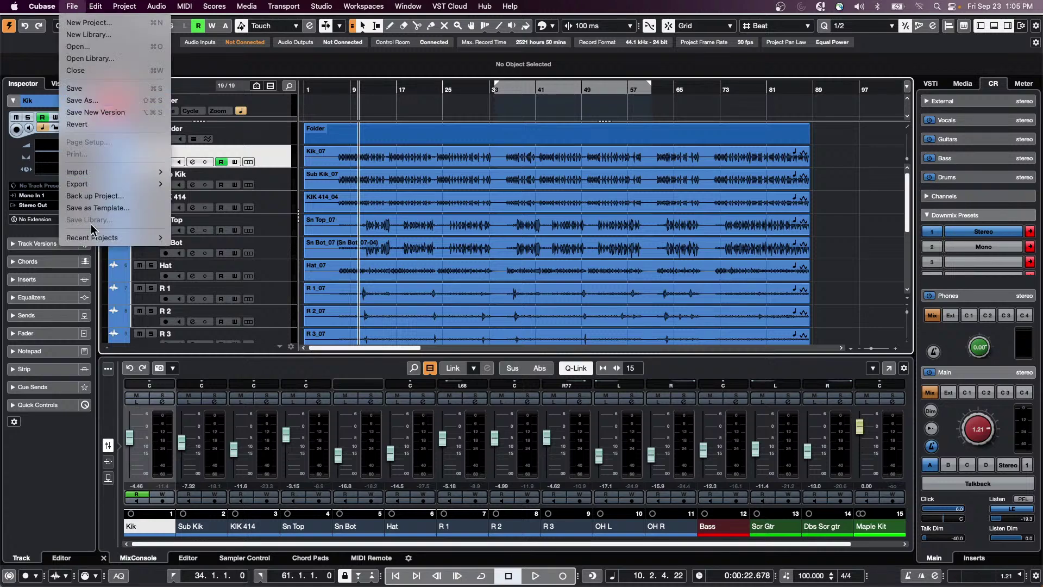
{"action": "mouse_move", "coordinate": [98, 186]}
{"action": "mouse_move", "coordinate": [131, 237]}
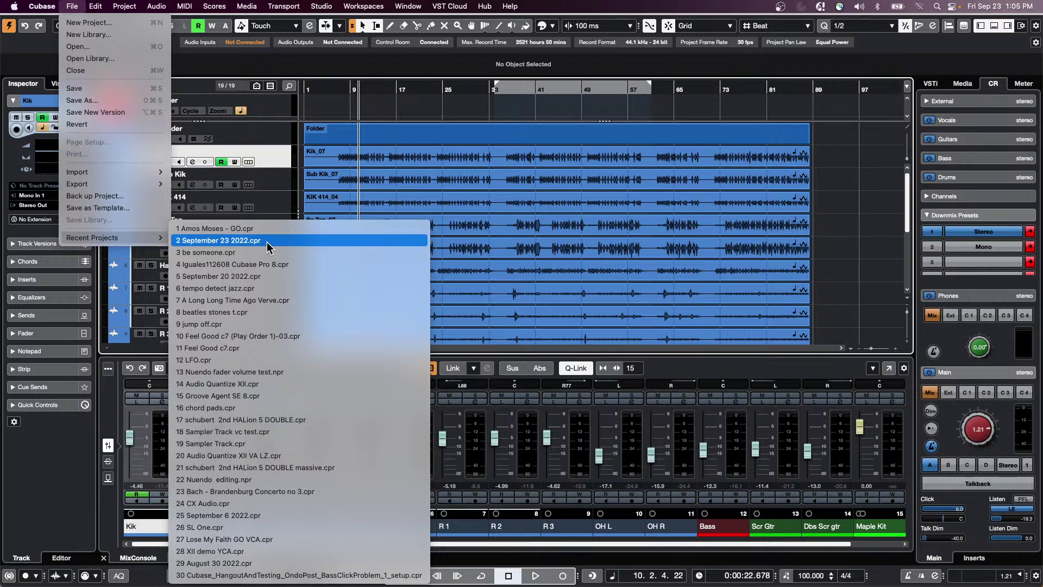
{"action": "left_click", "coordinate": [272, 325]}
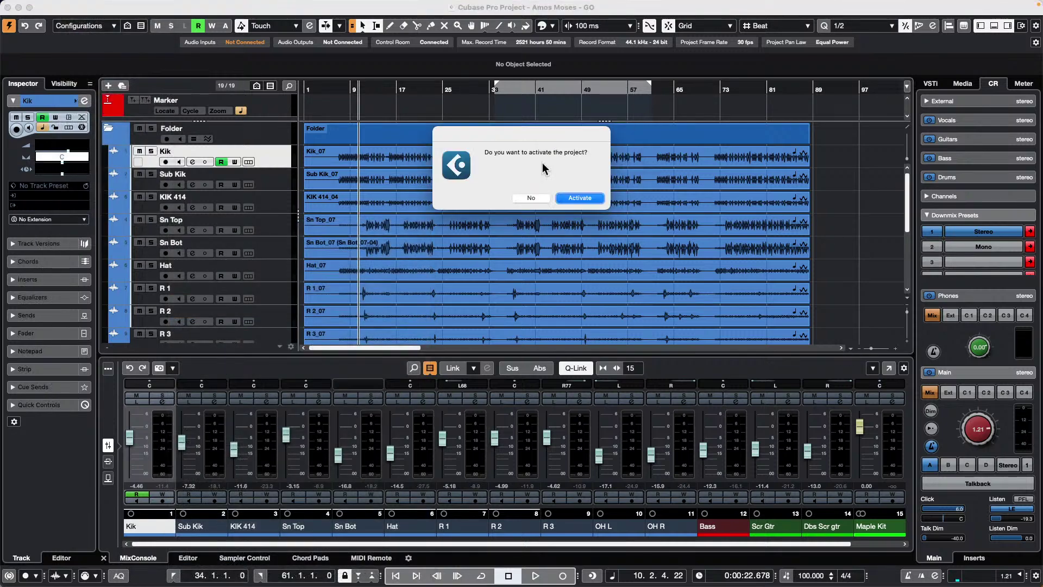
{"action": "left_click", "coordinate": [596, 199]}
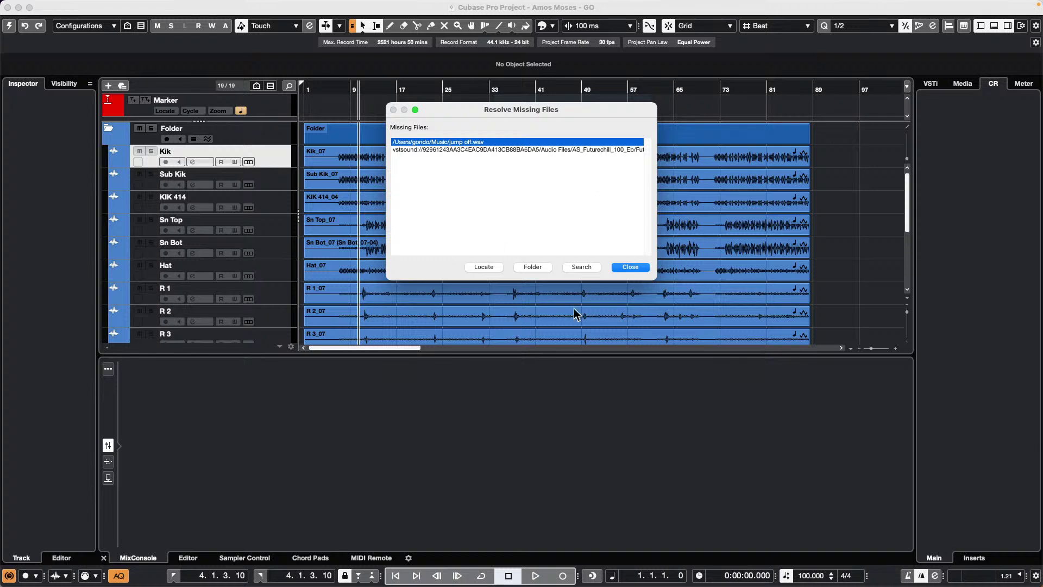
{"action": "left_click", "coordinate": [630, 267]}
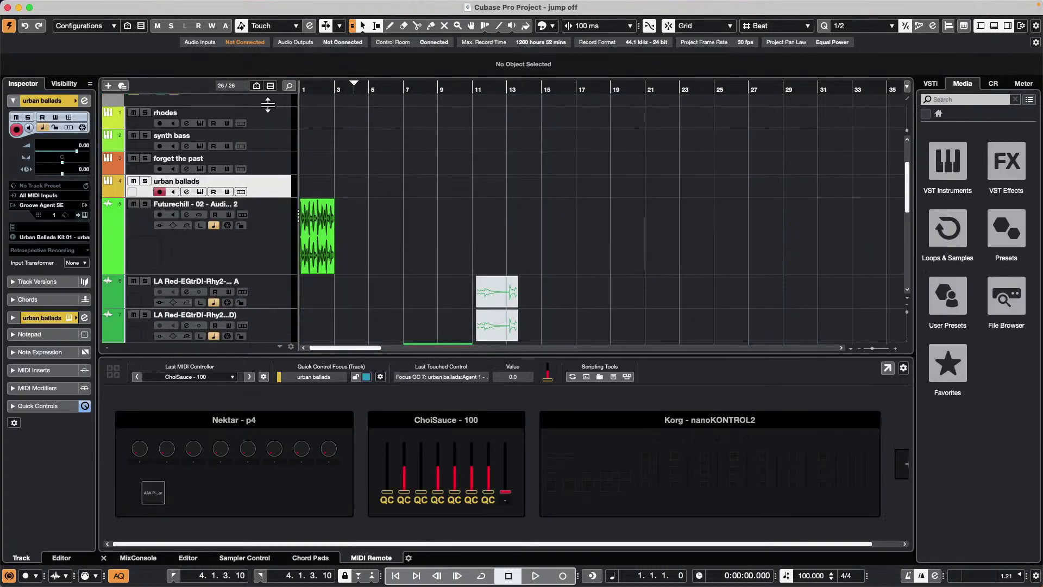
Open the rhodes track's HALion Sonic SE instrument, then solo the track and record a MIDI part about six bars long.
{"action": "left_click", "coordinate": [274, 122]}
{"action": "left_click", "coordinate": [85, 215]}
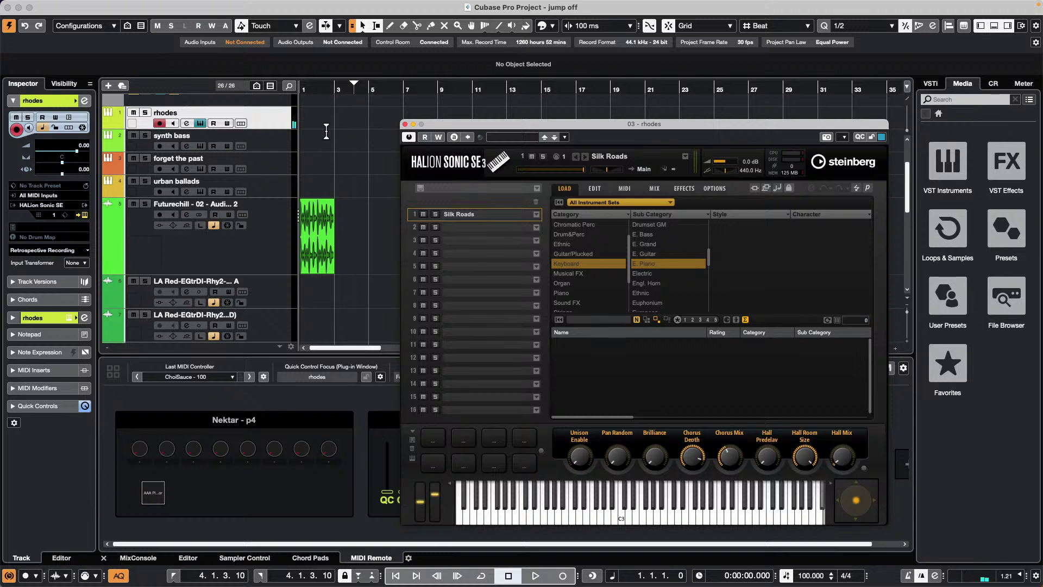
{"action": "left_click", "coordinate": [145, 112]}
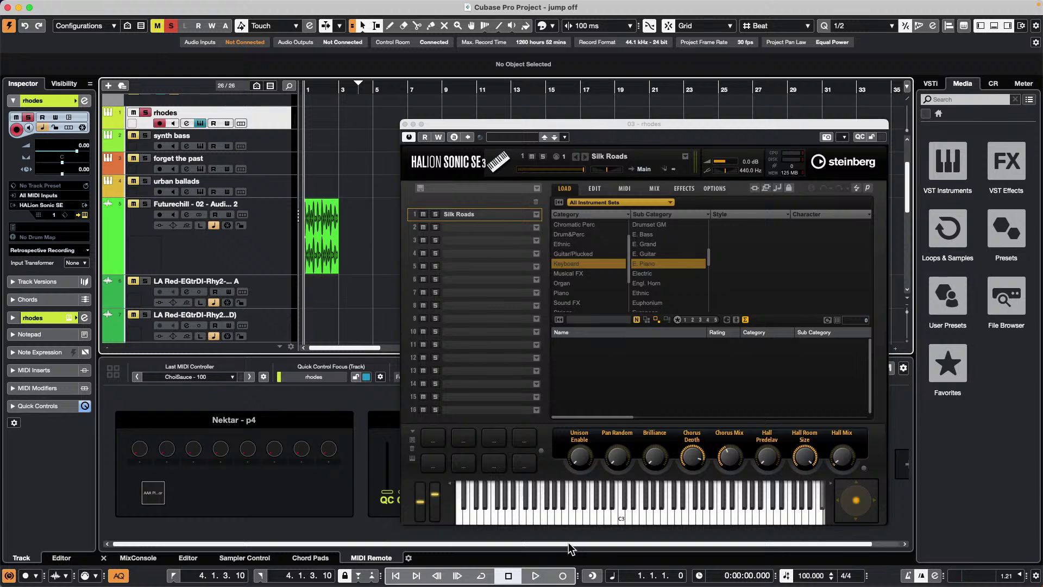
{"action": "left_click", "coordinate": [562, 576]}
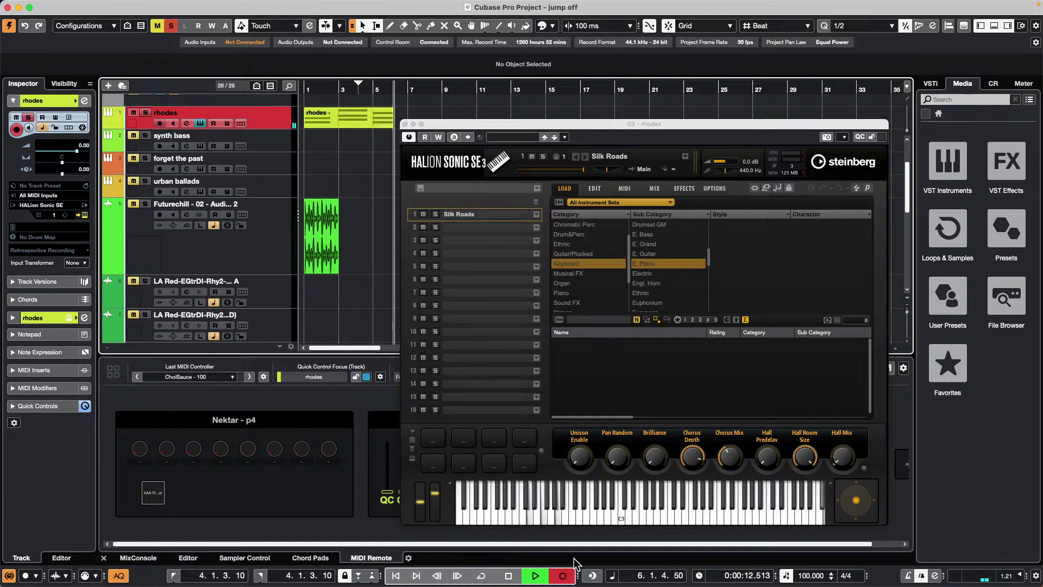
{"action": "key", "text": "space"}
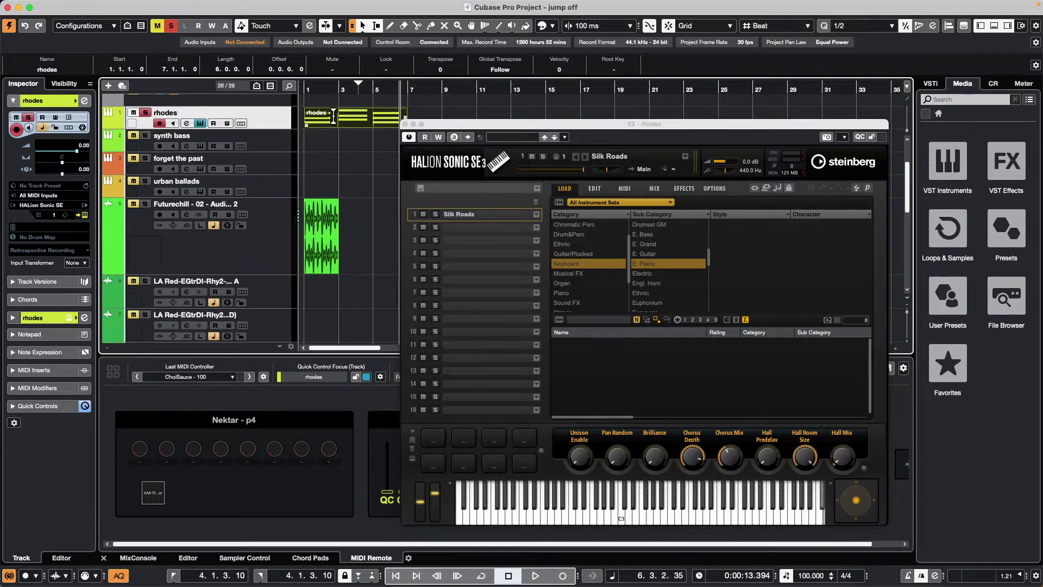
Open the recorded rhodes part in an enlarged lower-zone editor with its controller lane set to Pitchbend.
{"action": "double_click", "coordinate": [355, 122]}
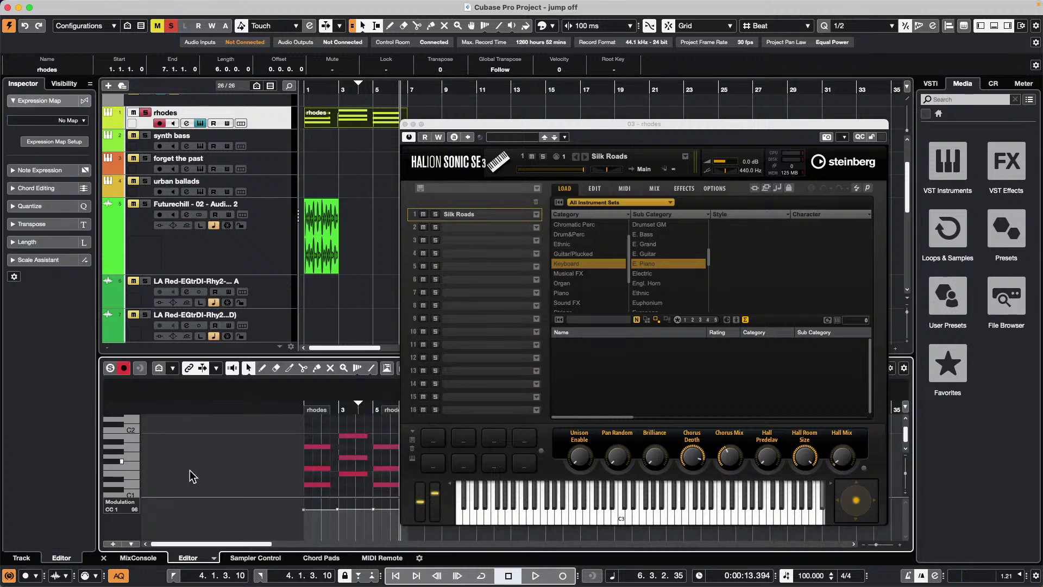
{"action": "left_click", "coordinate": [128, 506]}
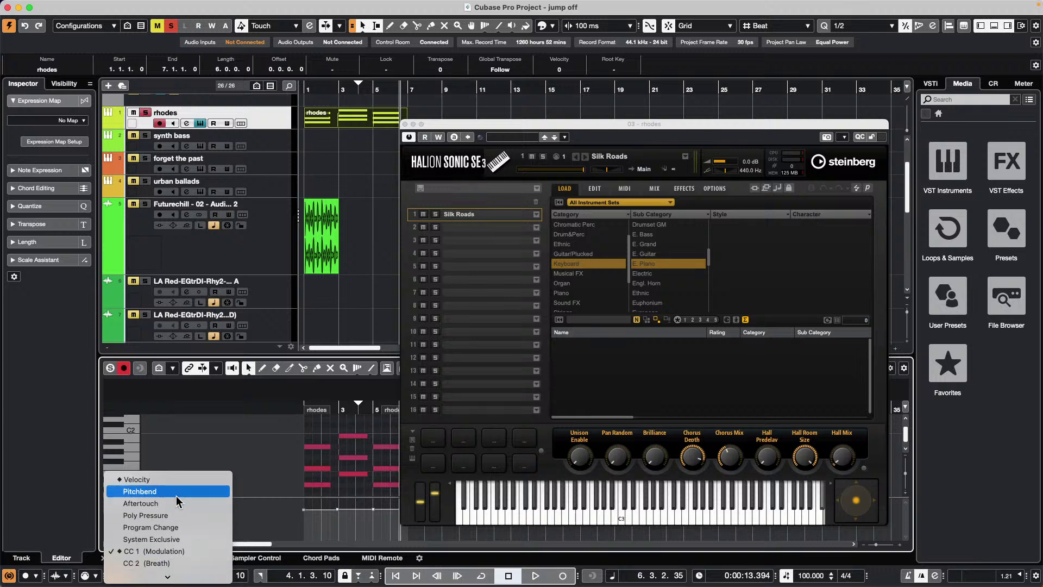
{"action": "left_click", "coordinate": [176, 496]}
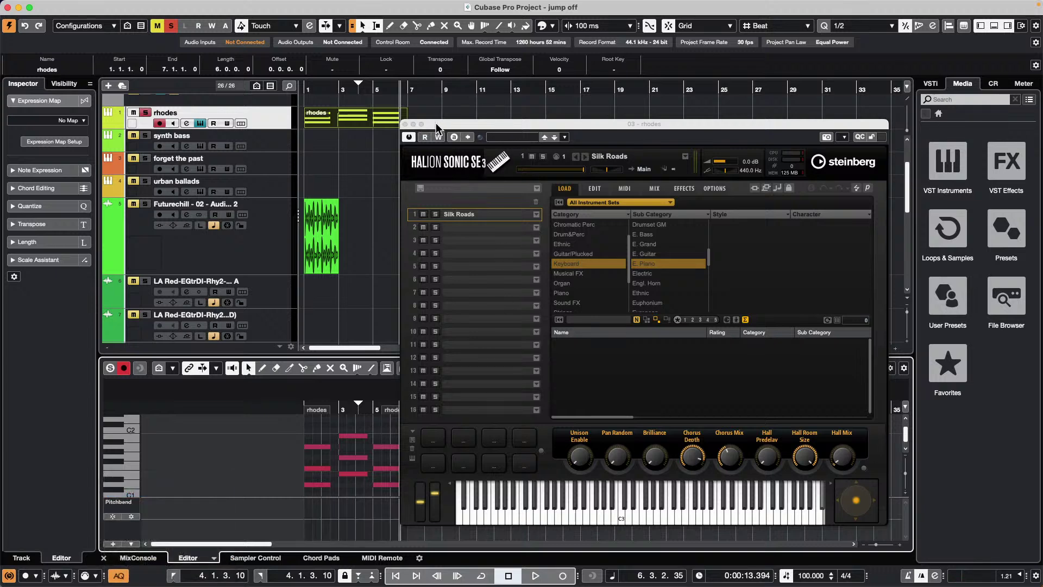
{"action": "left_click_drag", "start_coordinate": [437, 128], "coordinate": [707, 97]}
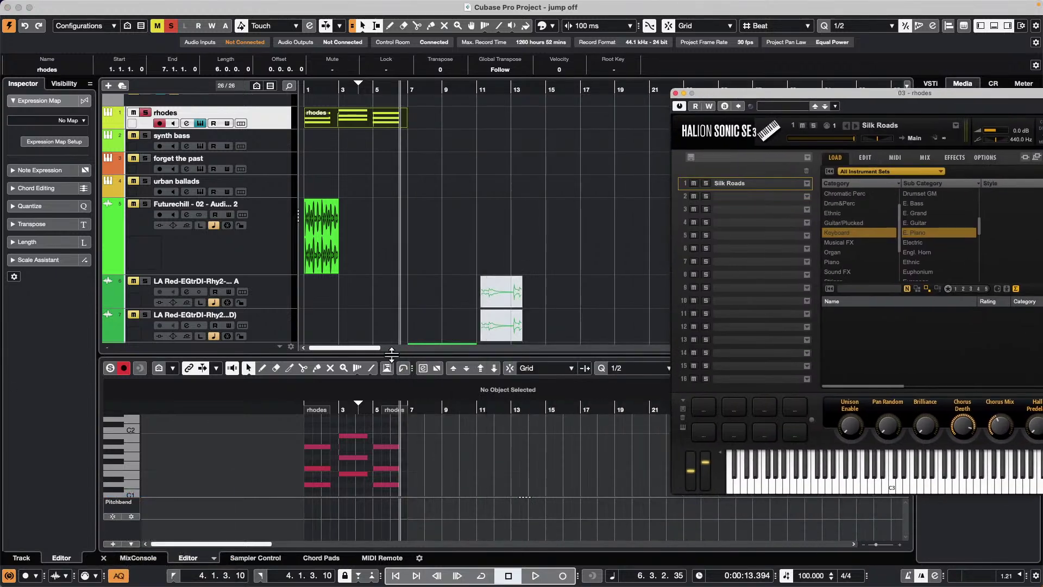
{"action": "left_click_drag", "start_coordinate": [392, 354], "coordinate": [392, 292]}
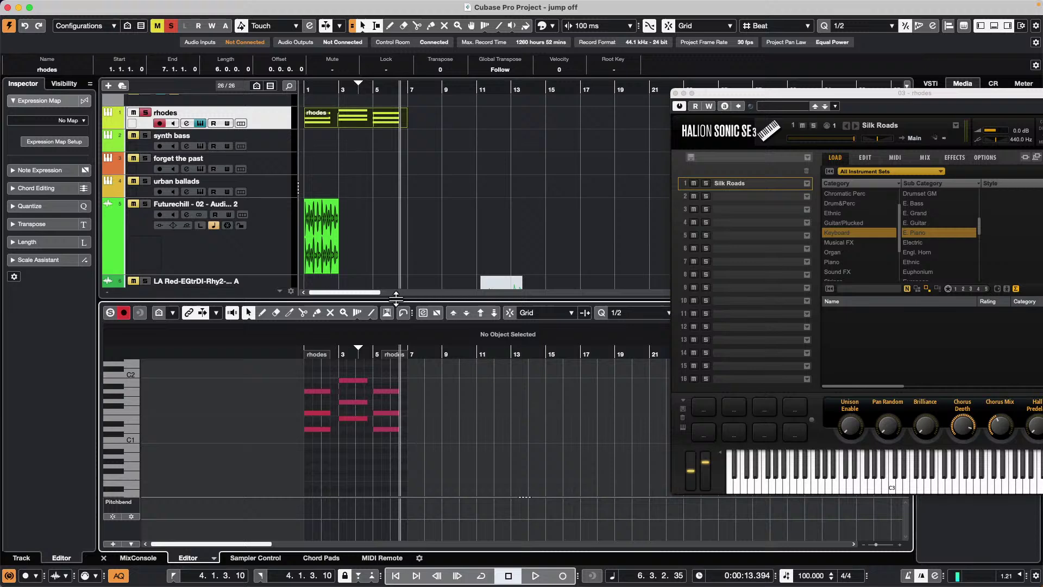
Show the semitones grid in the Pitchbend lane and make the lane taller.
{"action": "left_click", "coordinate": [132, 517]}
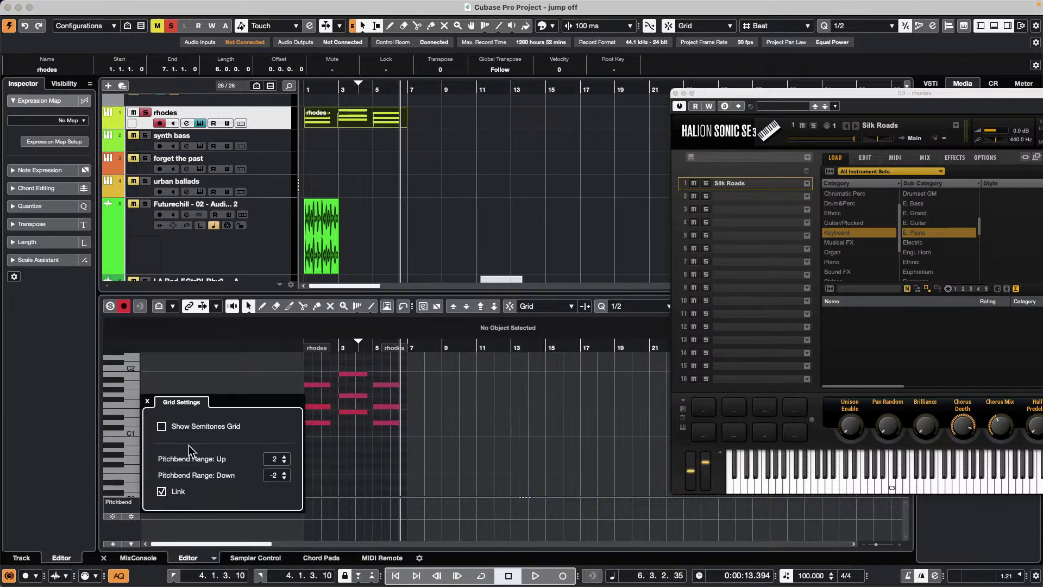
{"action": "left_click", "coordinate": [162, 427]}
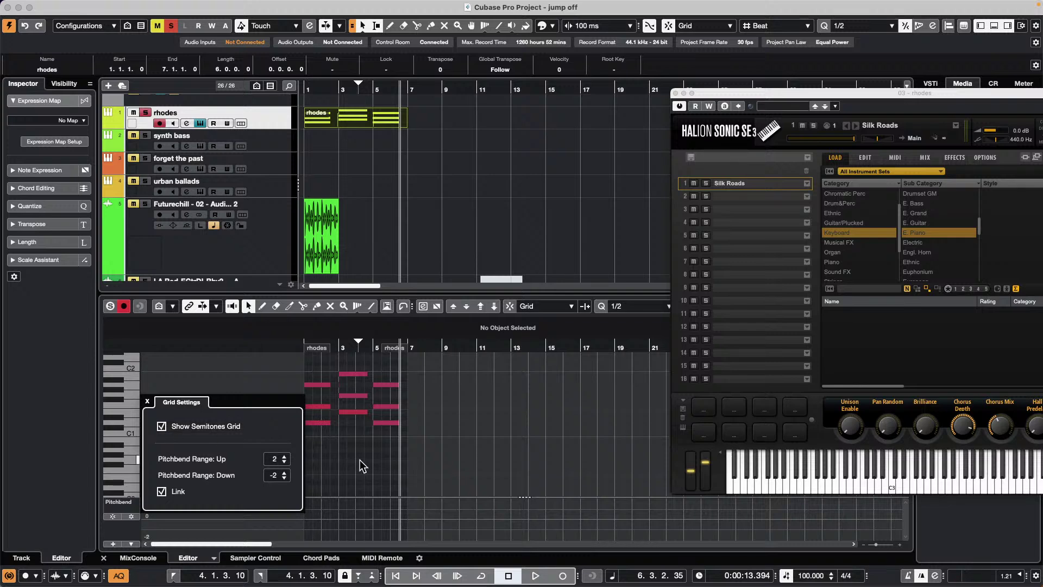
{"action": "left_click", "coordinate": [414, 446]}
{"action": "left_click", "coordinate": [326, 350]}
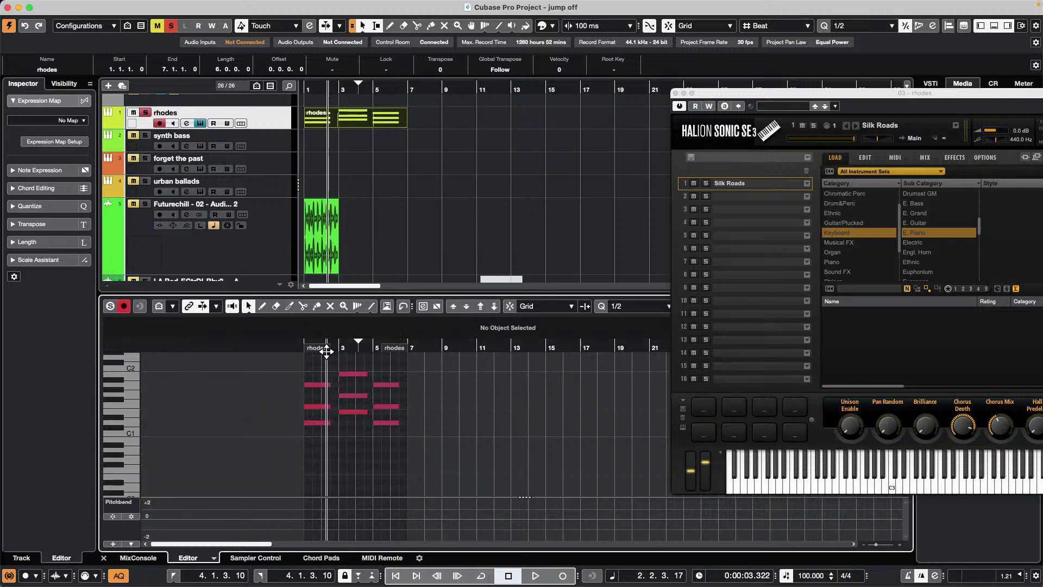
{"action": "left_click_drag", "start_coordinate": [326, 351], "coordinate": [317, 384]}
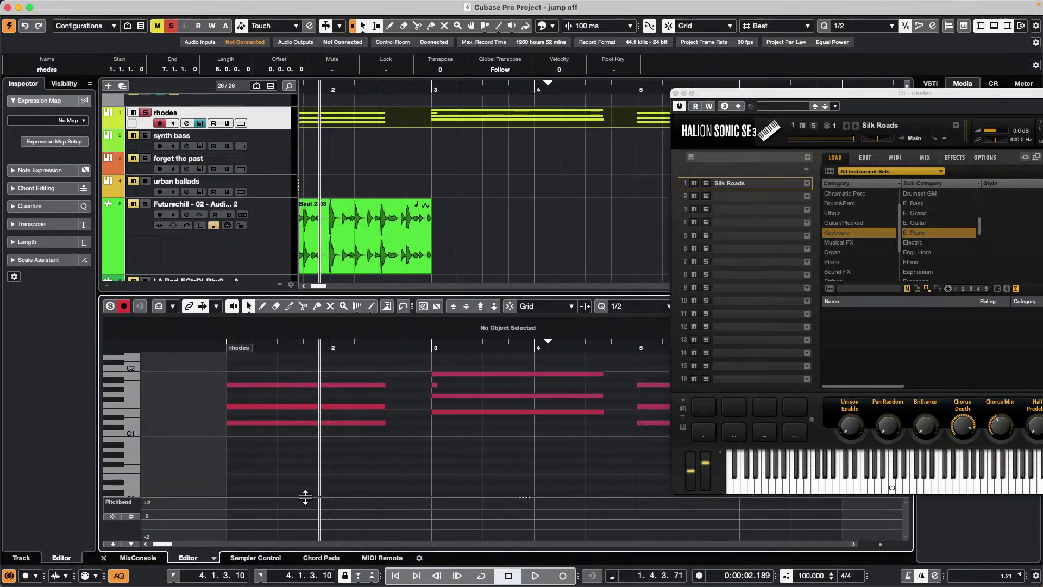
{"action": "left_click_drag", "start_coordinate": [305, 496], "coordinate": [309, 459]}
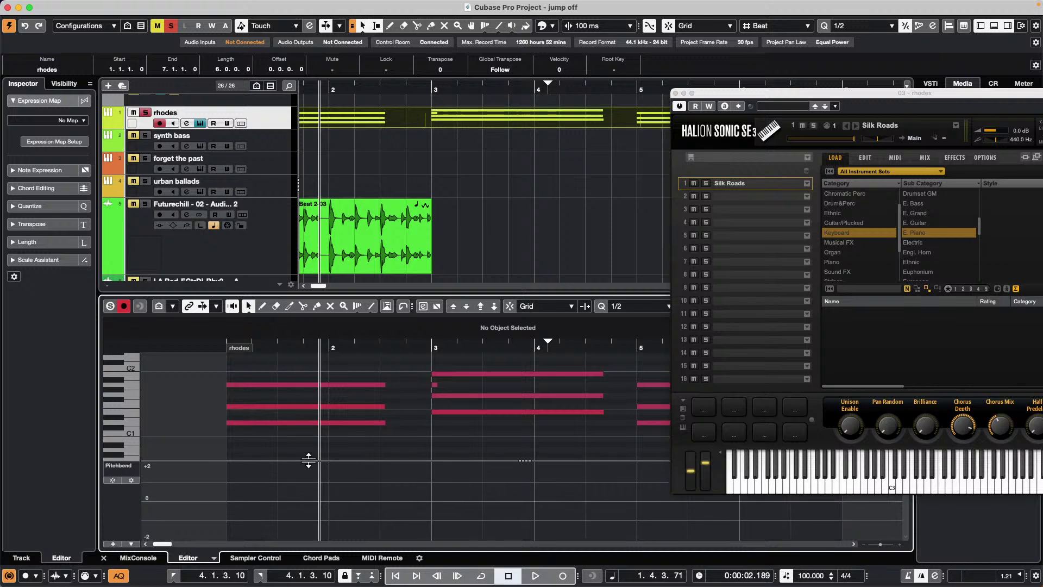
Draw a freehand wavy pitchbend curve under the rhodes notes from the start of bar 1 to about bar 5.
{"action": "right_click", "coordinate": [238, 503]}
{"action": "left_click", "coordinate": [245, 496]}
{"action": "left_click", "coordinate": [240, 498]}
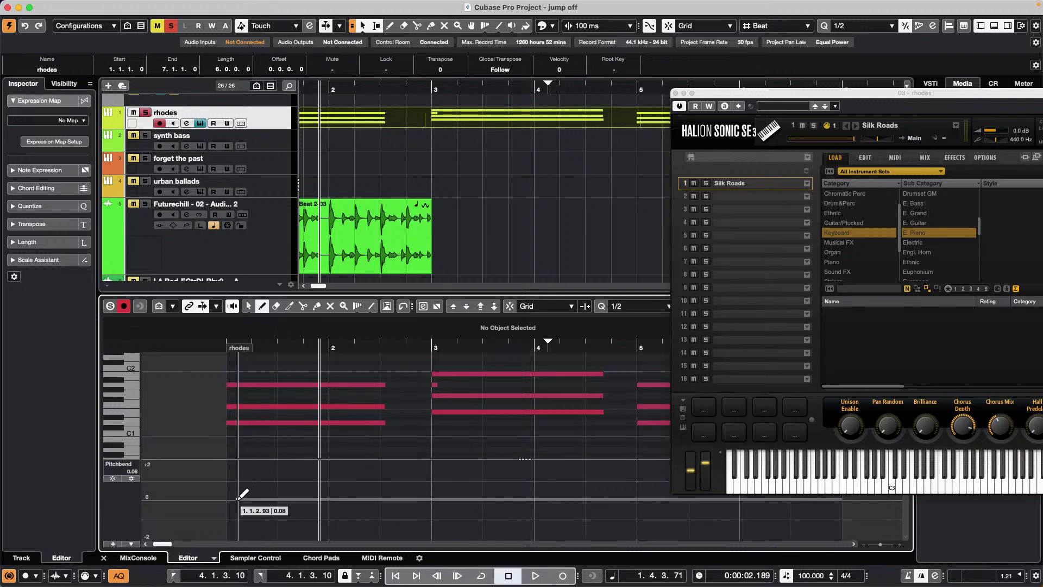
{"action": "mouse_move", "coordinate": [239, 498]}
{"action": "left_mouse_down"}
{"action": "mouse_move", "coordinate": [354, 504]}
{"action": "mouse_move", "coordinate": [447, 484]}
{"action": "mouse_move", "coordinate": [516, 509]}
{"action": "mouse_move", "coordinate": [568, 486]}
{"action": "mouse_move", "coordinate": [637, 510]}
{"action": "left_mouse_up"}
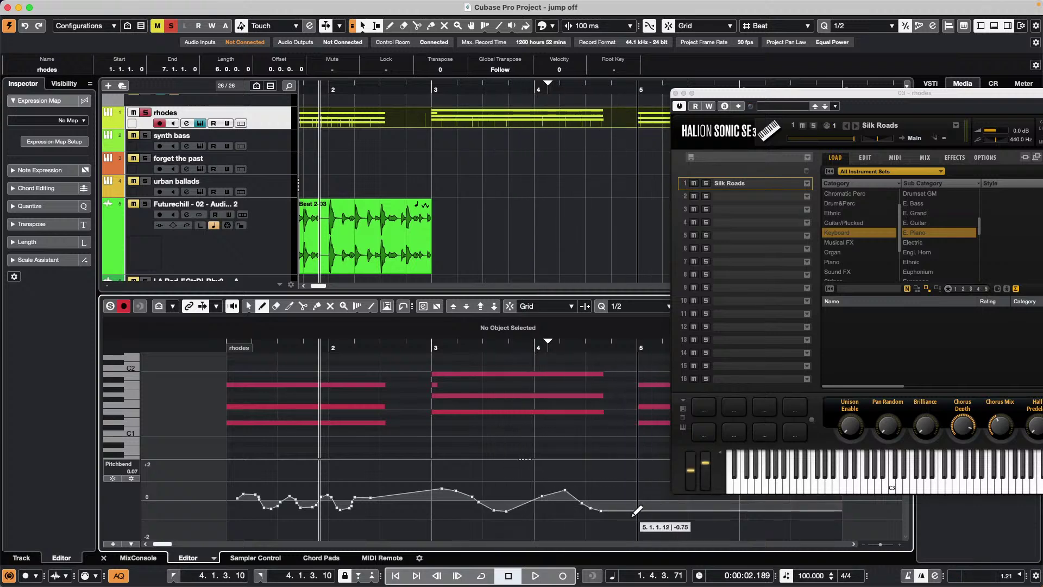
Draw a sine-shaped pitchbend curve with the Sine line tool, starting at bar 5 of the rhodes part.
{"action": "right_click", "coordinate": [637, 511]}
{"action": "left_click", "coordinate": [706, 514]}
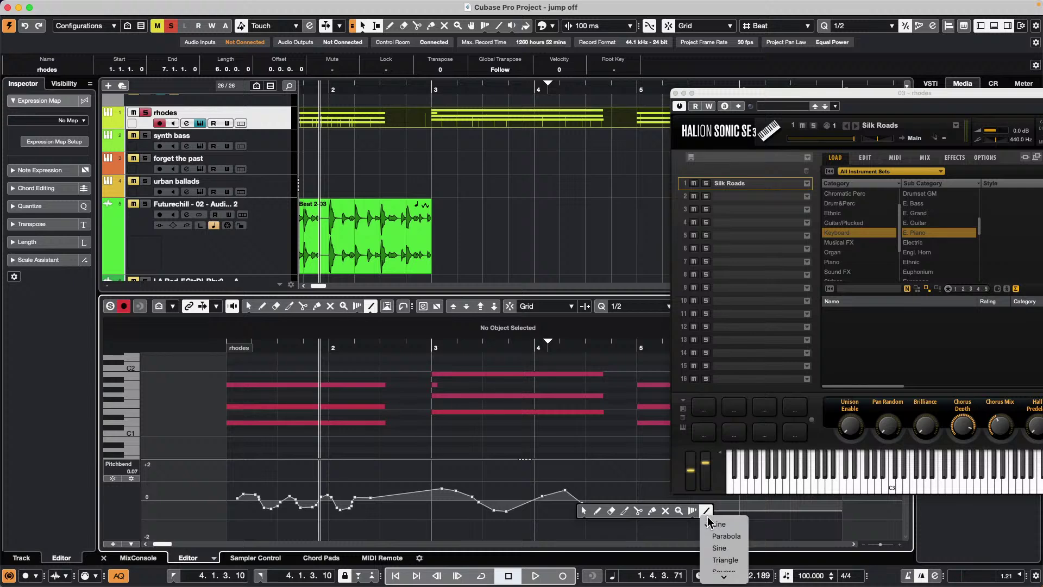
{"action": "left_click", "coordinate": [718, 547]}
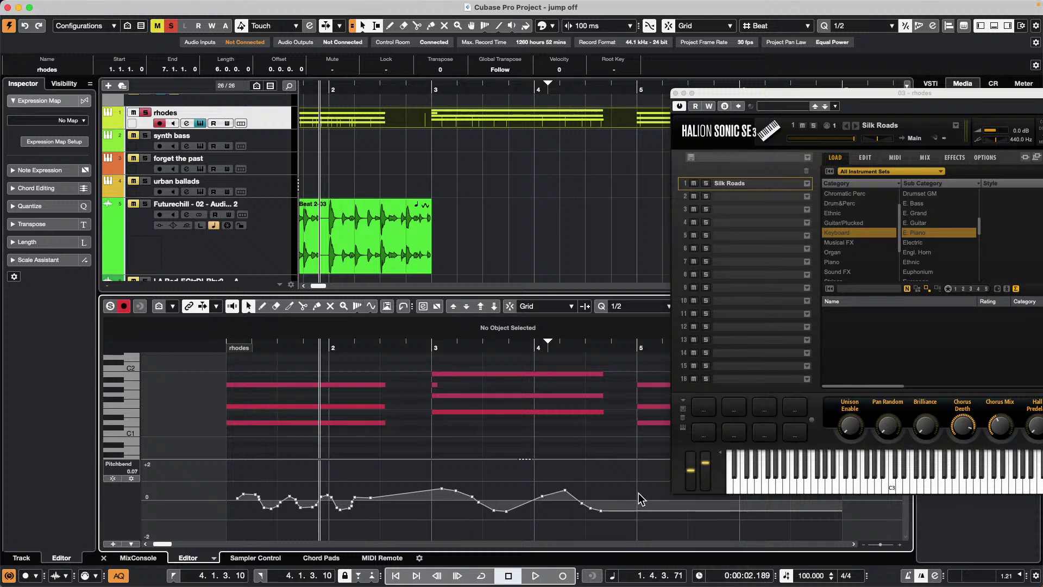
{"action": "right_click", "coordinate": [637, 499]}
{"action": "left_click", "coordinate": [759, 501]}
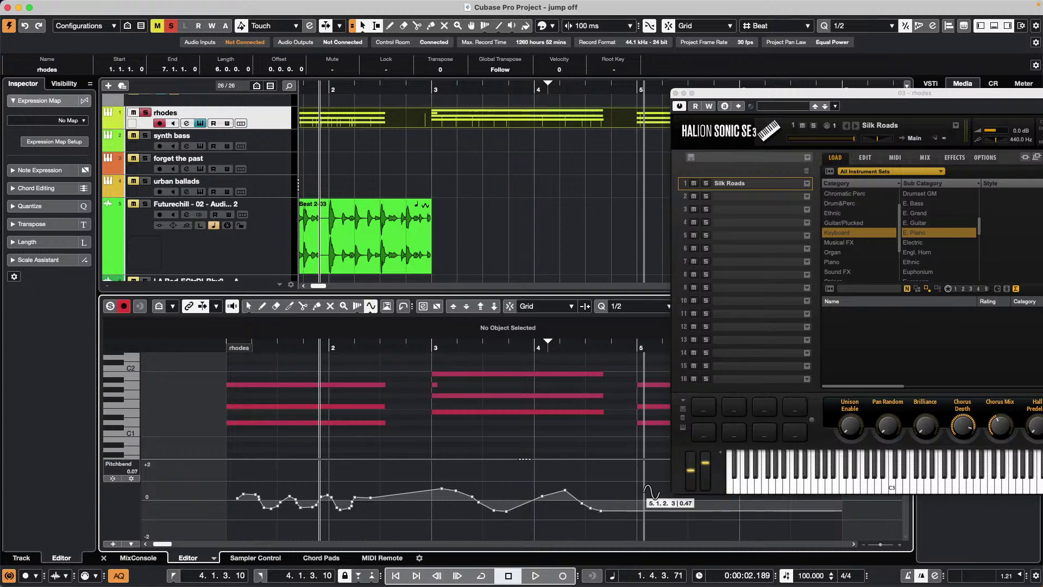
{"action": "left_click_drag", "start_coordinate": [637, 495], "coordinate": [715, 519]}
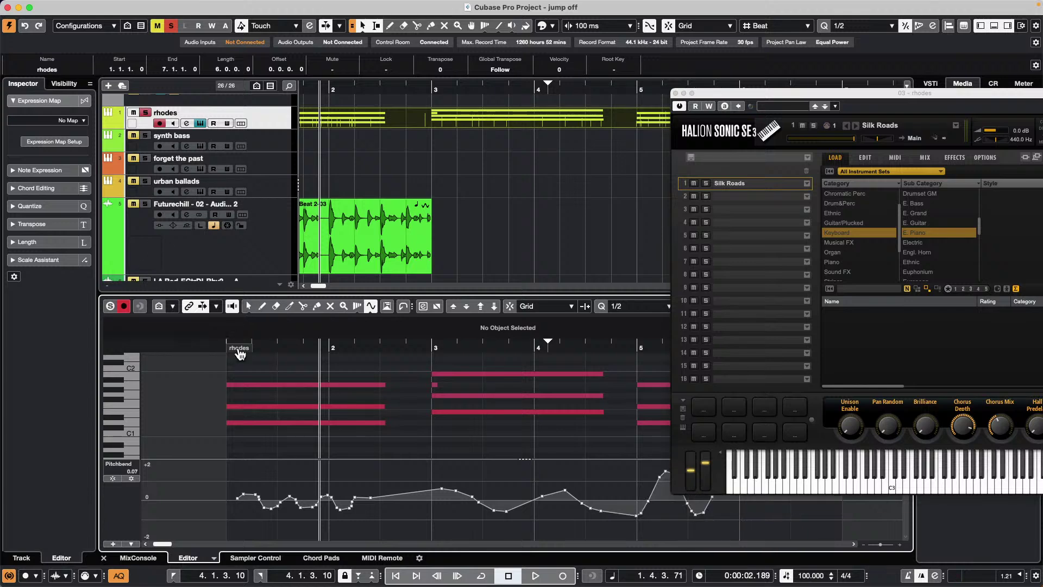
Play back the rhodes part from its beginning to hear the pitchbend curves.
{"action": "left_click", "coordinate": [215, 338]}
{"action": "key", "text": "space"}
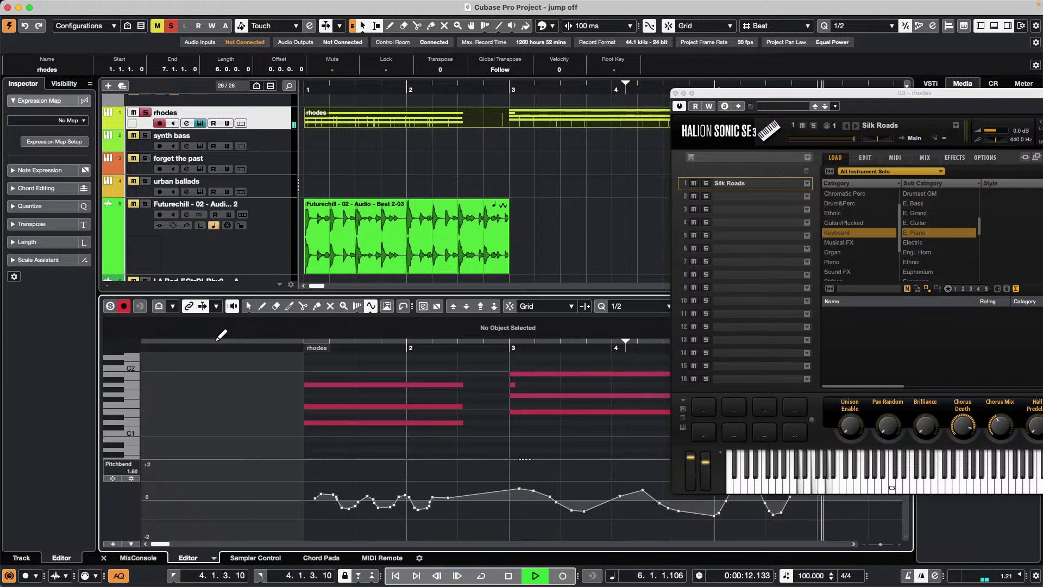
{"action": "key", "text": "space"}
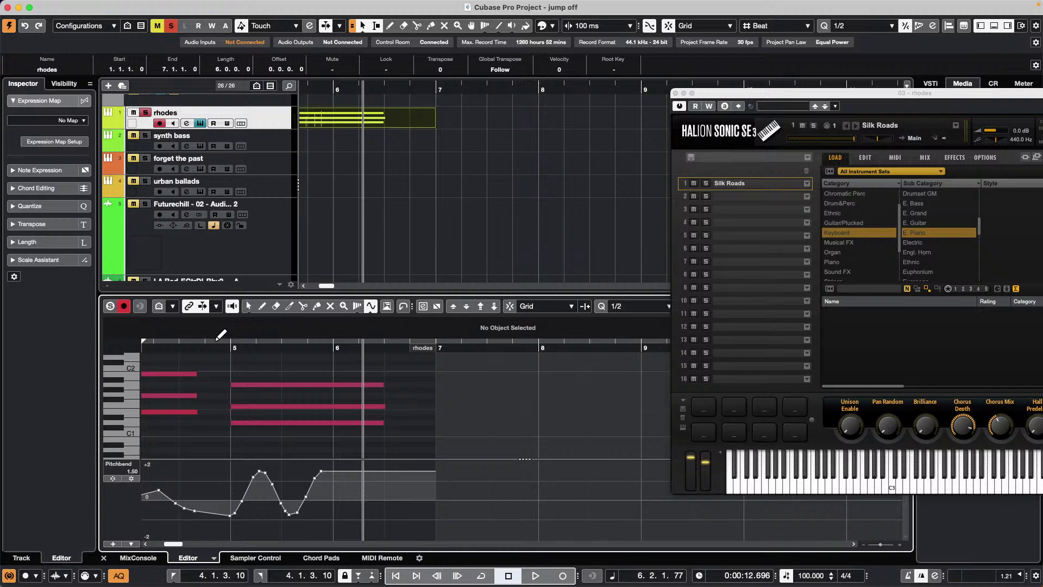
Close the HALion Sonic SE window and use Range Selection to mark the rhodes part from the middle of bar 3 to bar 6.
{"action": "left_click_drag", "start_coordinate": [340, 88], "coordinate": [179, 61]}
{"action": "right_click", "coordinate": [422, 138]}
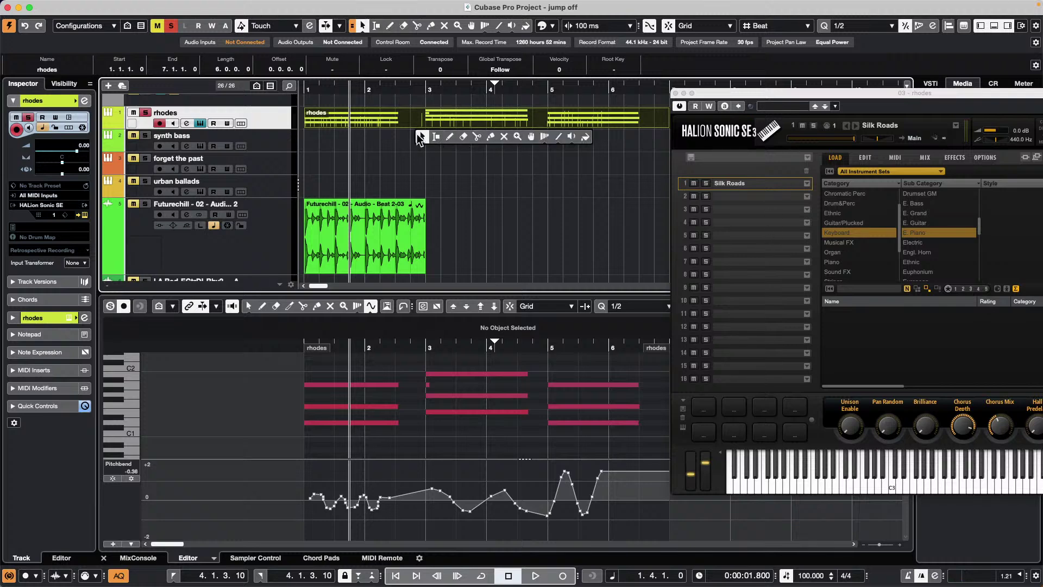
{"action": "left_click", "coordinate": [436, 136]}
{"action": "left_click", "coordinate": [428, 110]}
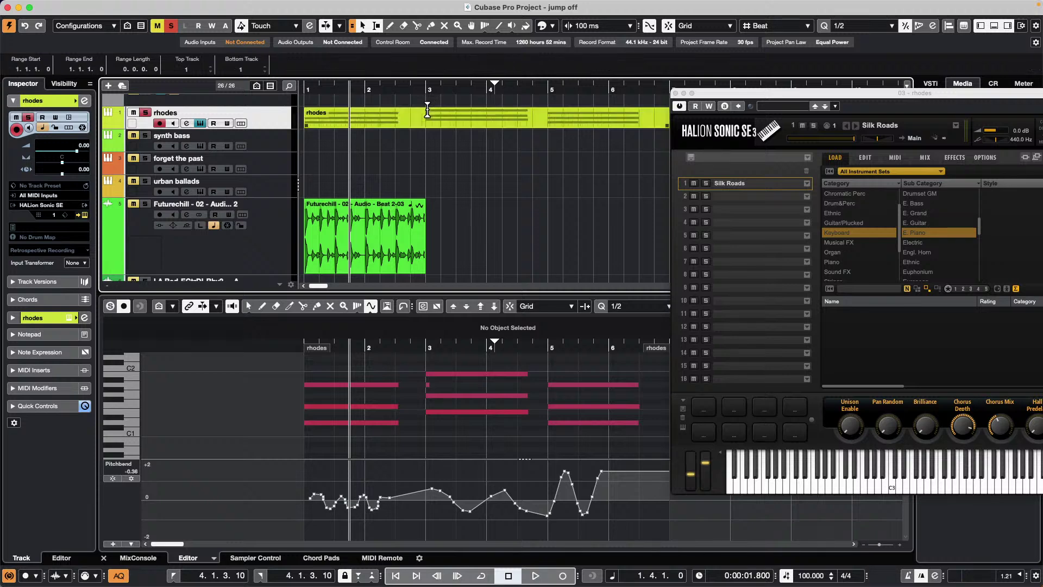
{"action": "left_click_drag", "start_coordinate": [427, 110], "coordinate": [561, 111]}
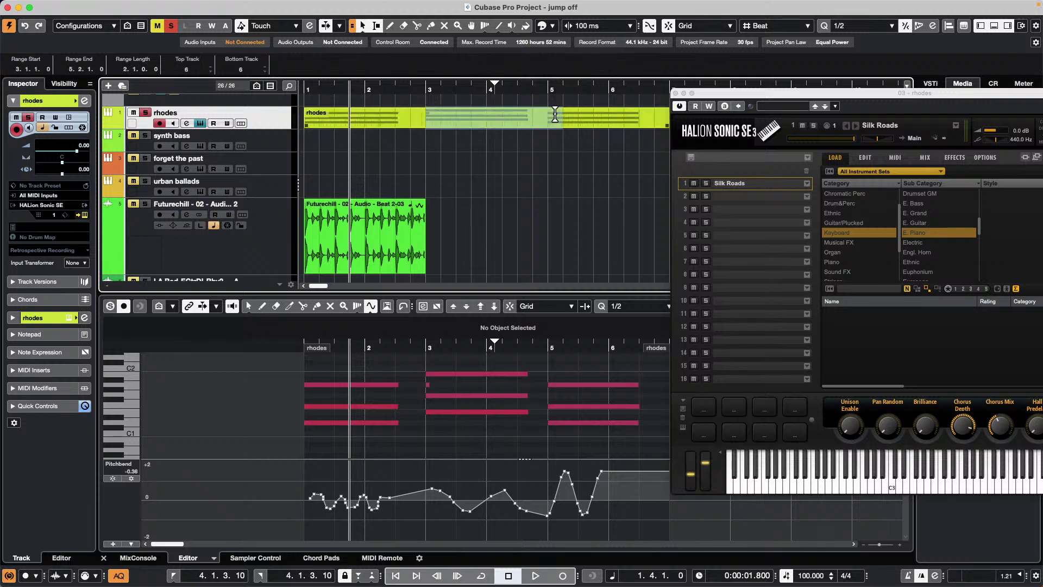
{"action": "left_click", "coordinate": [676, 93]}
{"action": "left_click_drag", "start_coordinate": [611, 114], "coordinate": [455, 127]}
Enable Cycle Follows Range Selection in the Editing preferences and accept the change.
{"action": "left_click", "coordinate": [48, 6]}
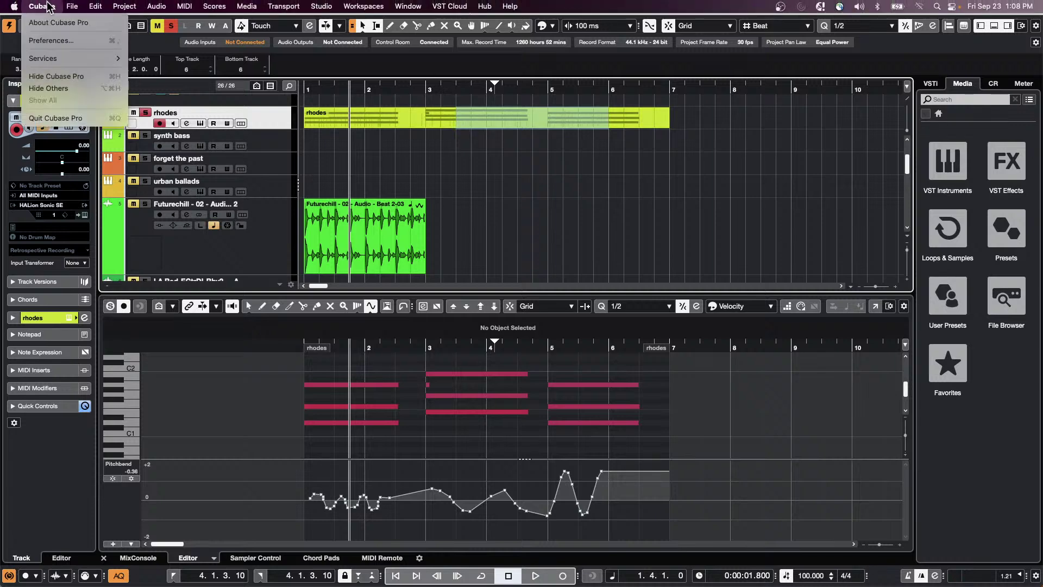
{"action": "left_click", "coordinate": [58, 41]}
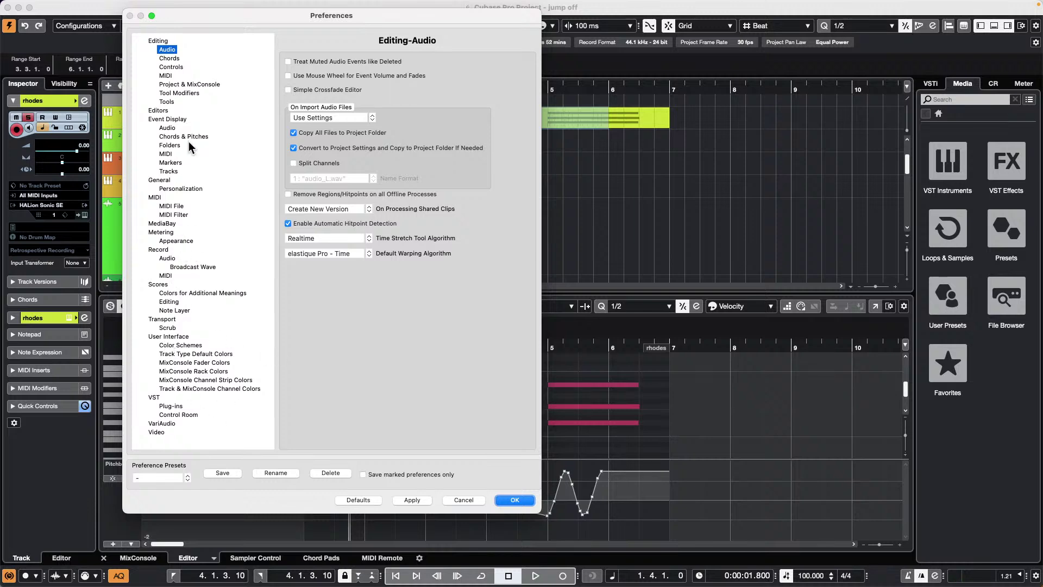
{"action": "left_click", "coordinate": [161, 41]}
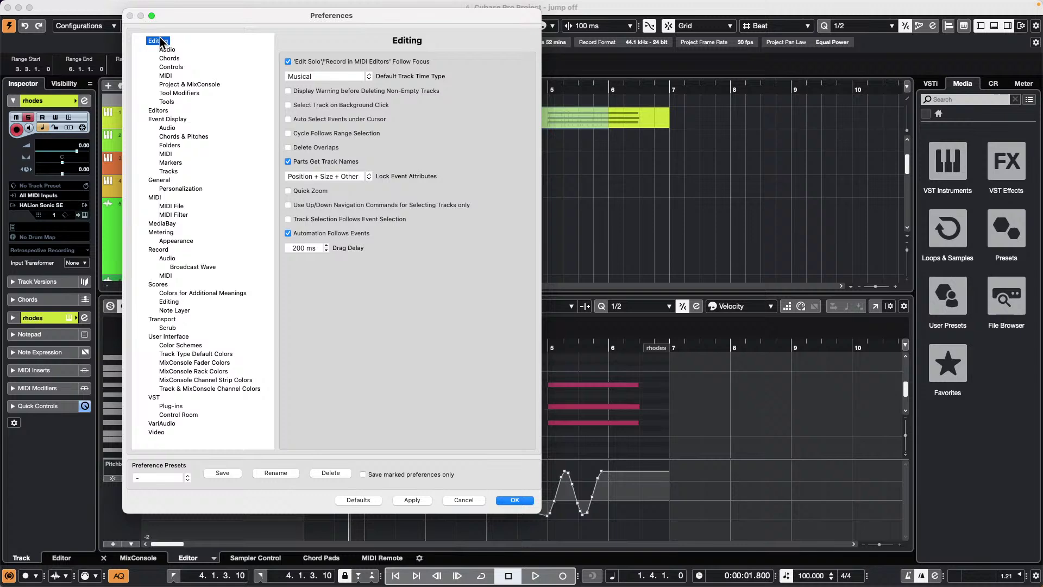
{"action": "left_click", "coordinate": [288, 133]}
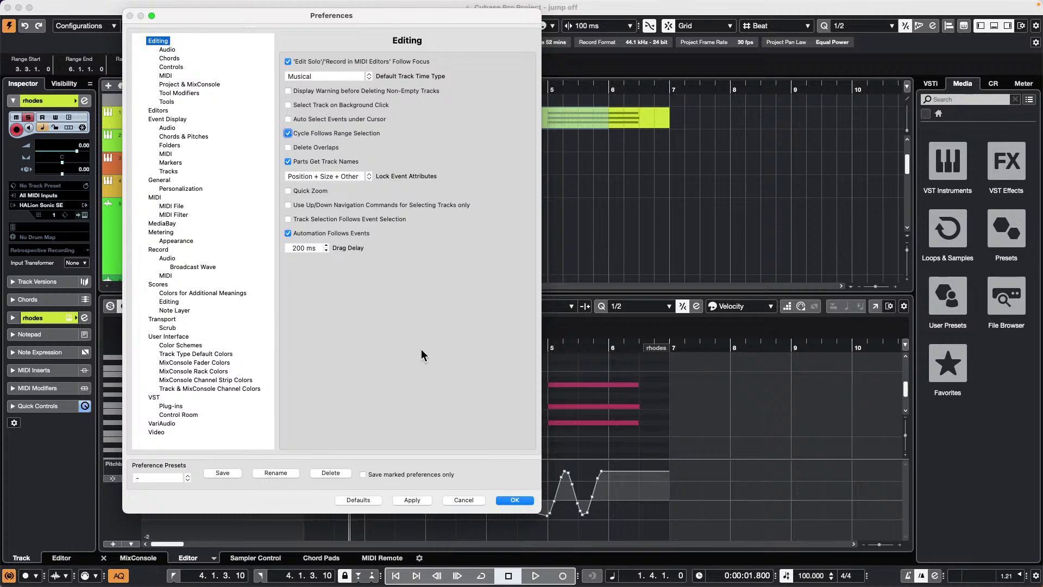
{"action": "left_click", "coordinate": [515, 500]}
Range-select the rhodes part from 3.4.1 to 4.4.1, and the empty area of the Futurechill audio track from 5.3.1 to 9.2.1.
{"action": "left_click_drag", "start_coordinate": [412, 117], "coordinate": [549, 113]}
{"action": "left_click_drag", "start_coordinate": [473, 113], "coordinate": [534, 113]}
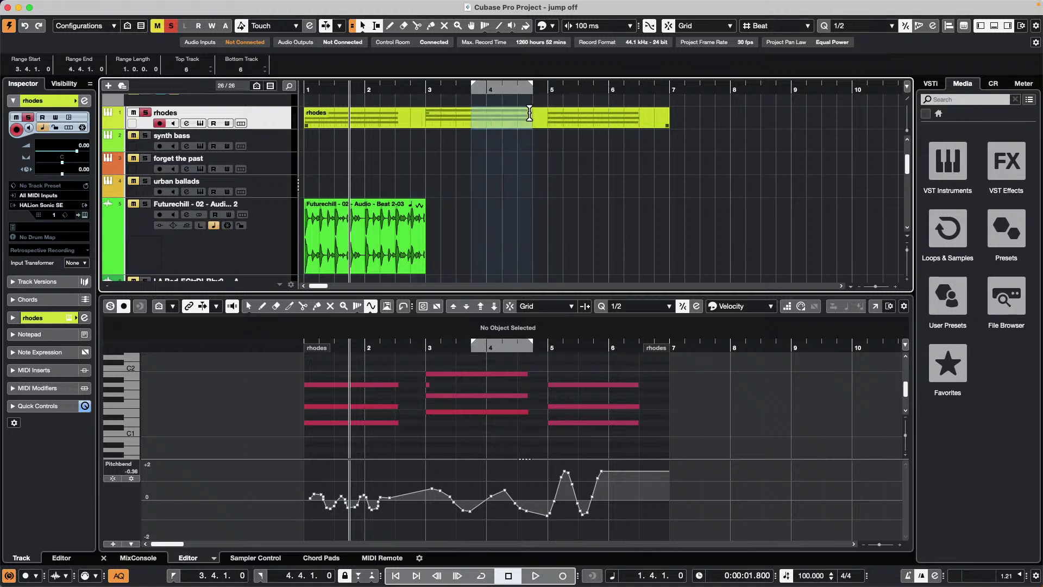
{"action": "left_click", "coordinate": [591, 116]}
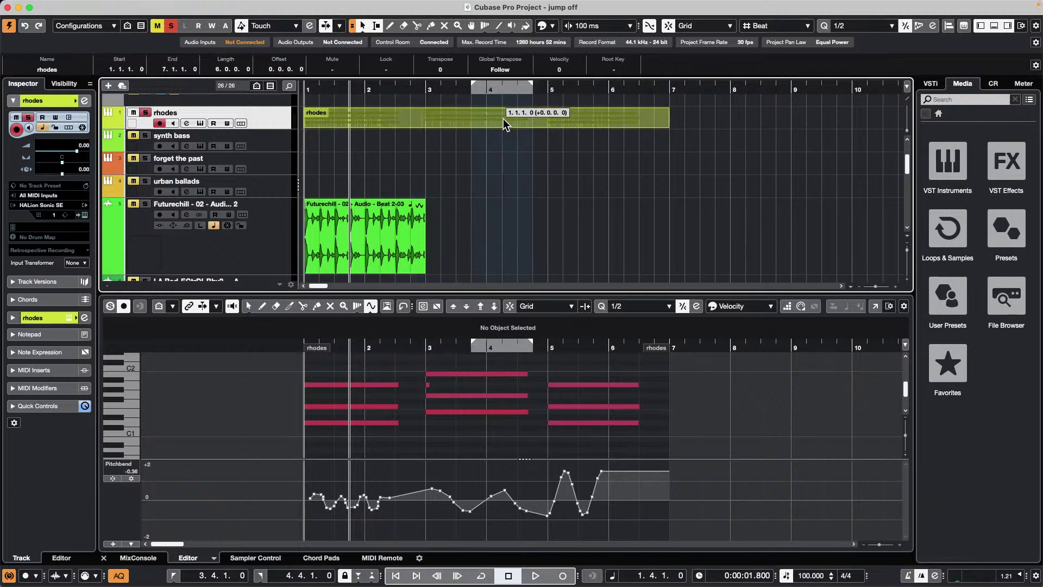
{"action": "left_click_drag", "start_coordinate": [577, 205], "coordinate": [806, 205]}
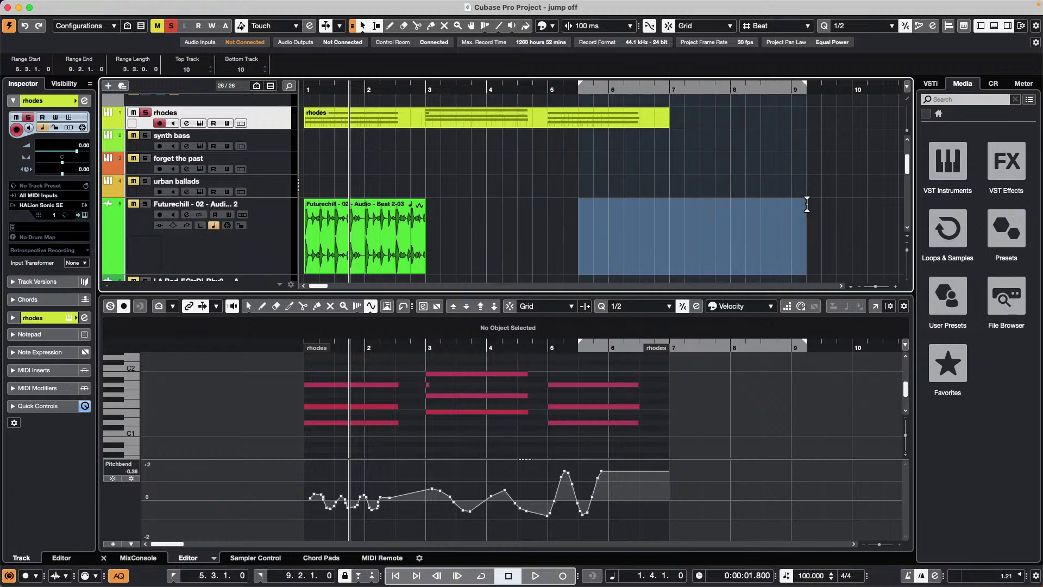
Disable Cycle Follows Range Selection in the Editing preferences, apply the change and close the preferences.
{"action": "left_click", "coordinate": [42, 5]}
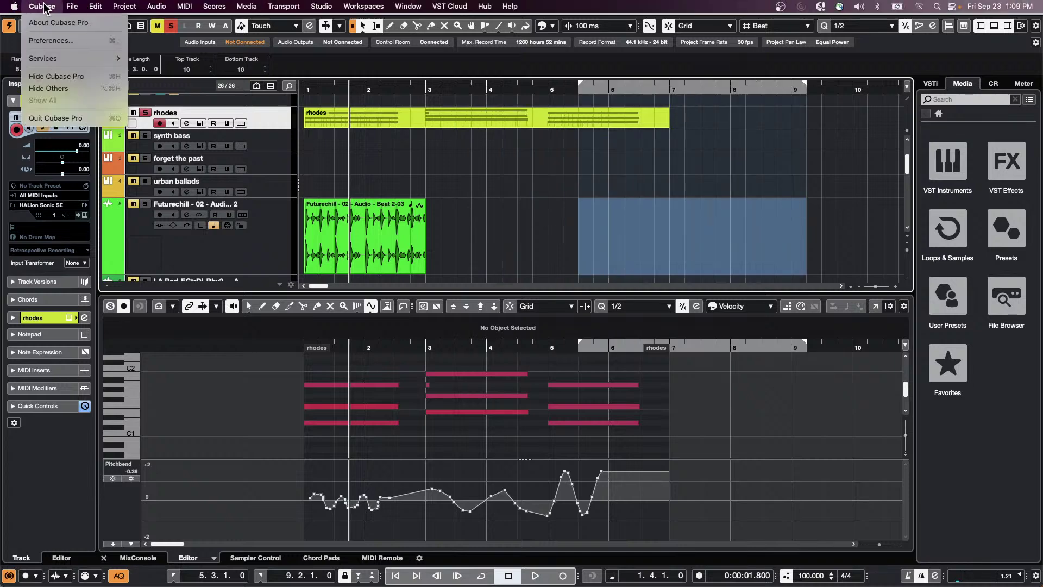
{"action": "left_click", "coordinate": [50, 41]}
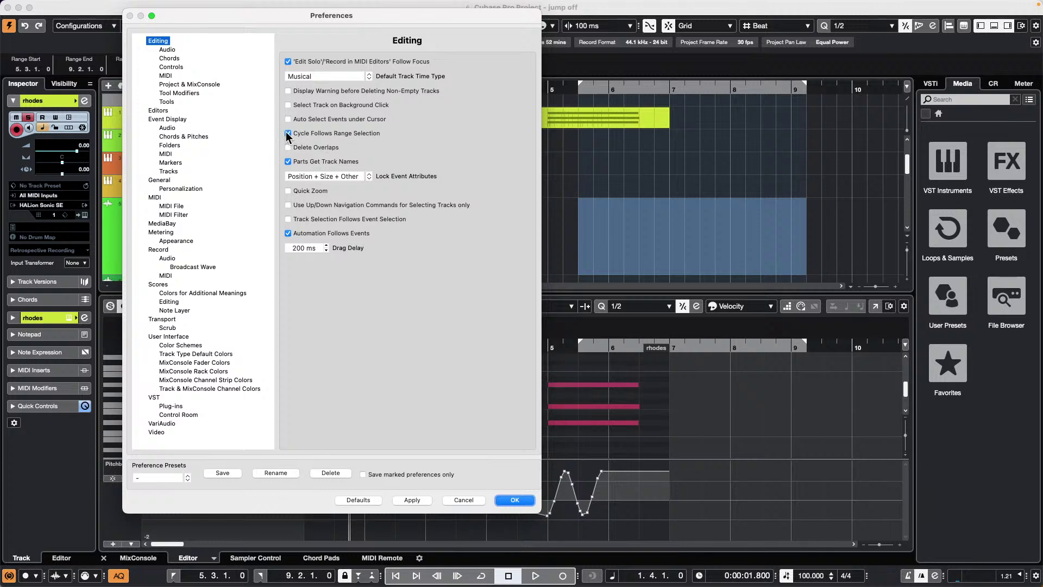
{"action": "left_click", "coordinate": [288, 134]}
{"action": "left_click", "coordinate": [412, 500]}
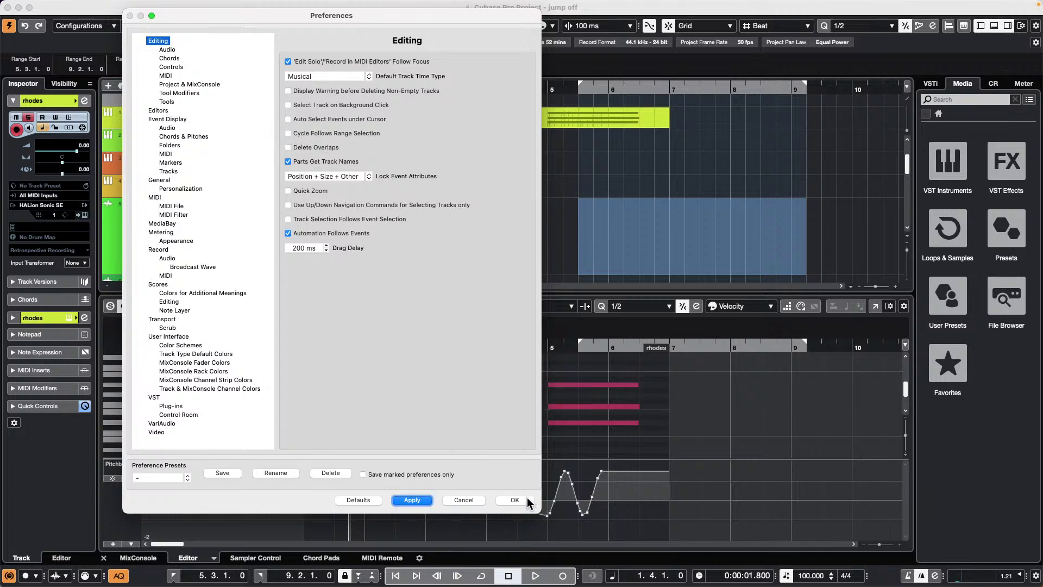
{"action": "left_click", "coordinate": [515, 500]}
Make test range selections on the Futurechill track, ending with about 1.2.4 to 2.3.1 on its clip, and move the left locator to 3.2.1.
{"action": "left_click", "coordinate": [565, 199]}
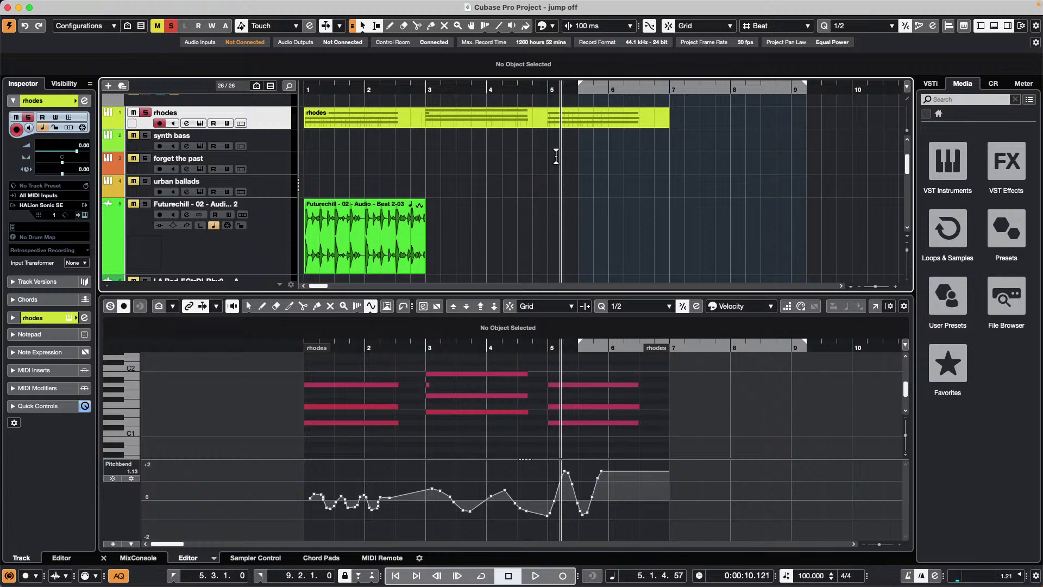
{"action": "left_click_drag", "start_coordinate": [561, 163], "coordinate": [767, 167]}
{"action": "left_click_drag", "start_coordinate": [590, 205], "coordinate": [715, 239]}
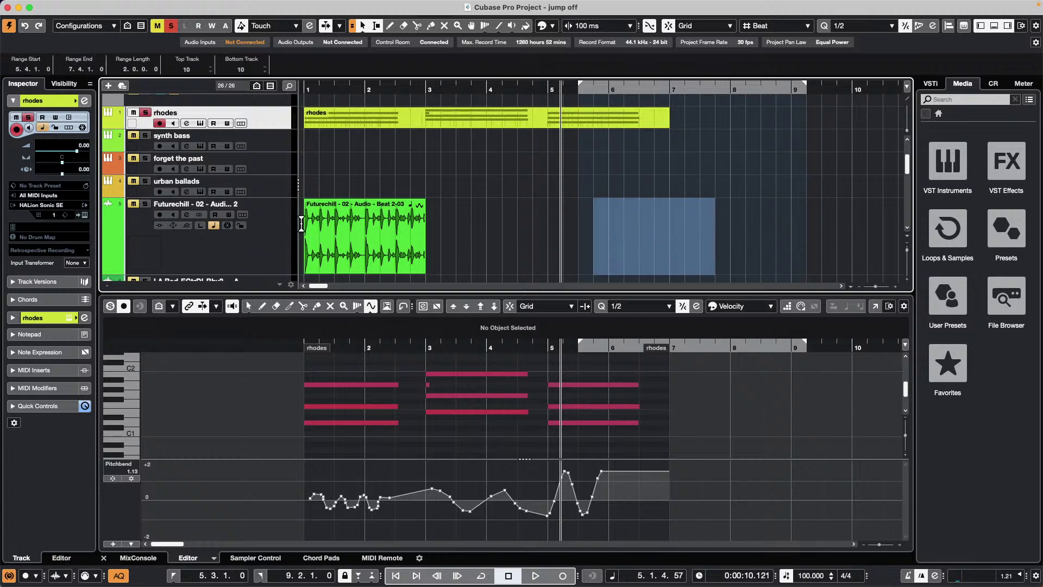
{"action": "left_click_drag", "start_coordinate": [334, 216], "coordinate": [398, 223]}
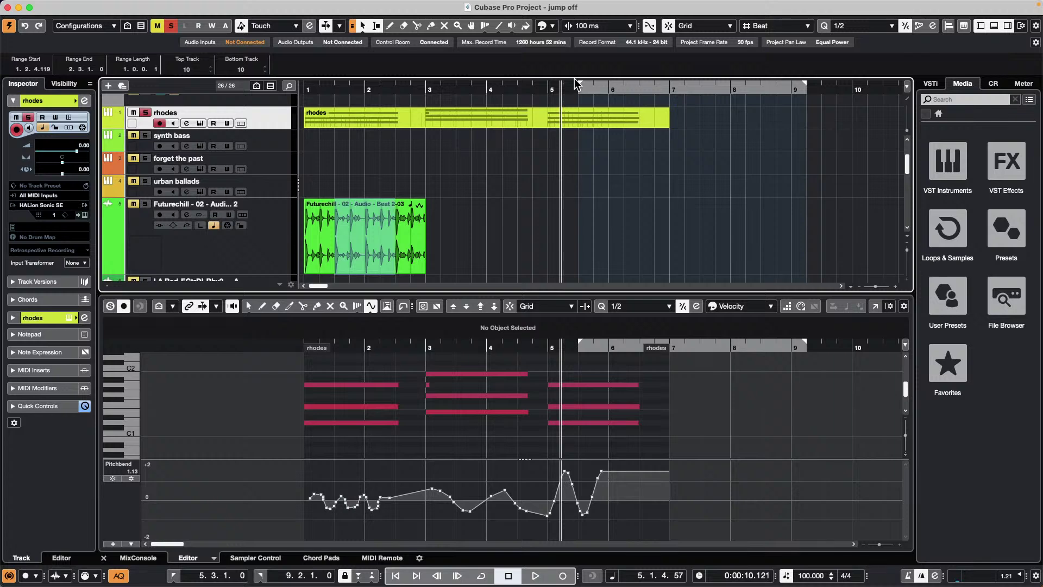
{"action": "left_click_drag", "start_coordinate": [581, 87], "coordinate": [442, 87]}
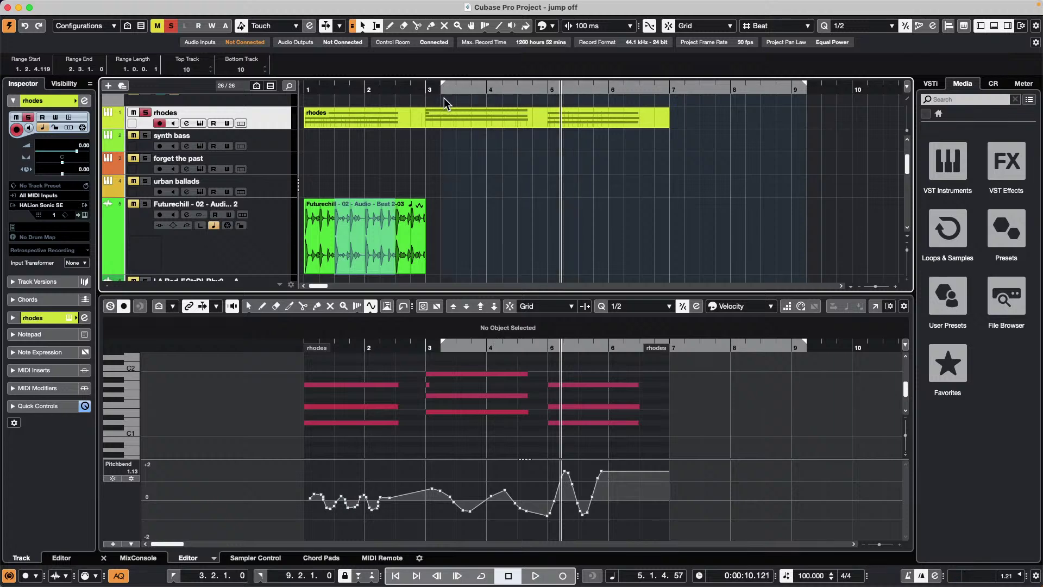
Review the Cycle Follows Range Selection option in the Editing preferences and close them without changing it.
{"action": "left_click", "coordinate": [73, 7]}
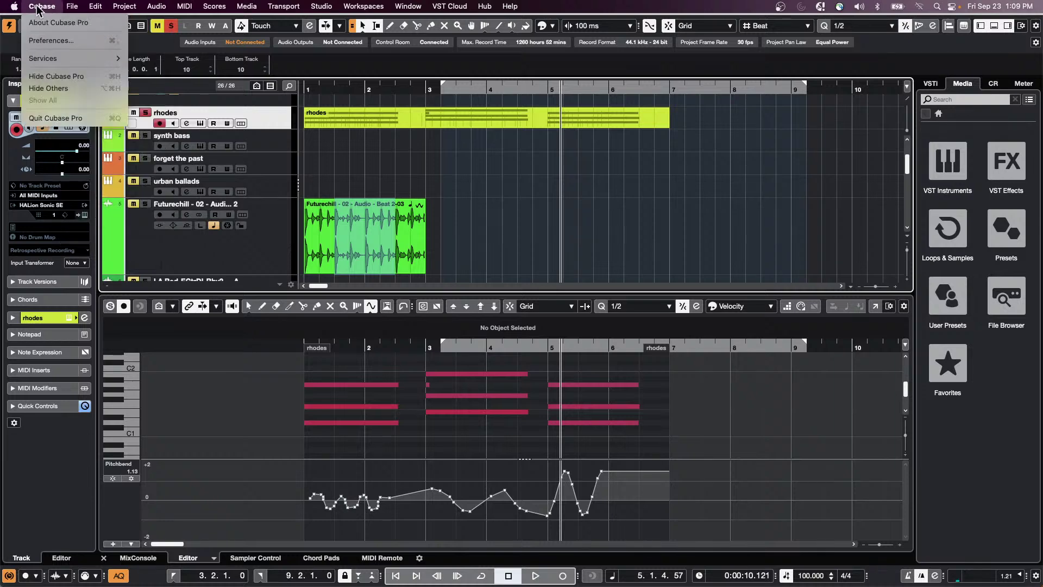
{"action": "left_click", "coordinate": [55, 43]}
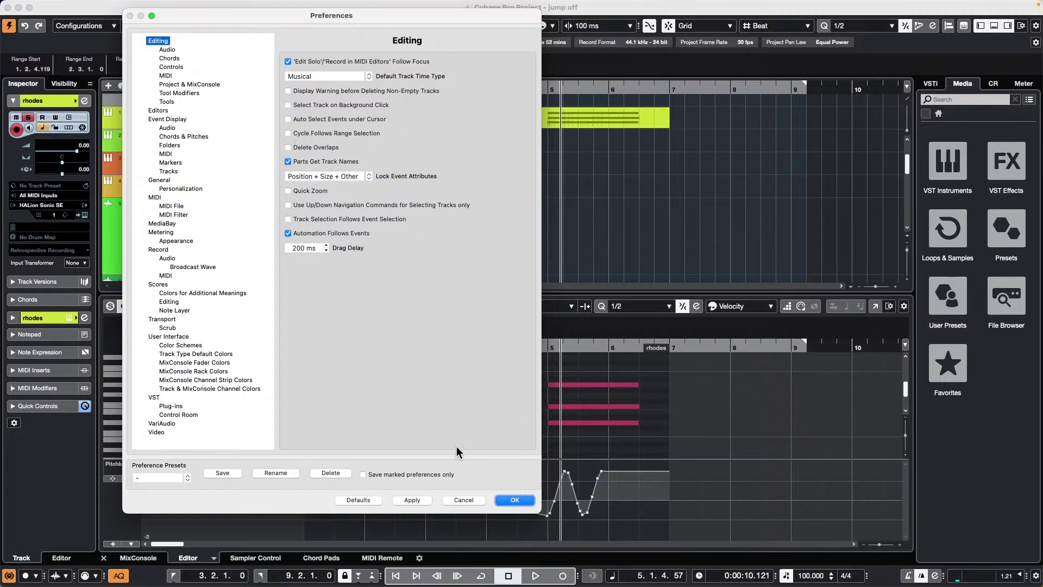
{"action": "left_click", "coordinate": [416, 500]}
{"action": "left_click", "coordinate": [515, 501]}
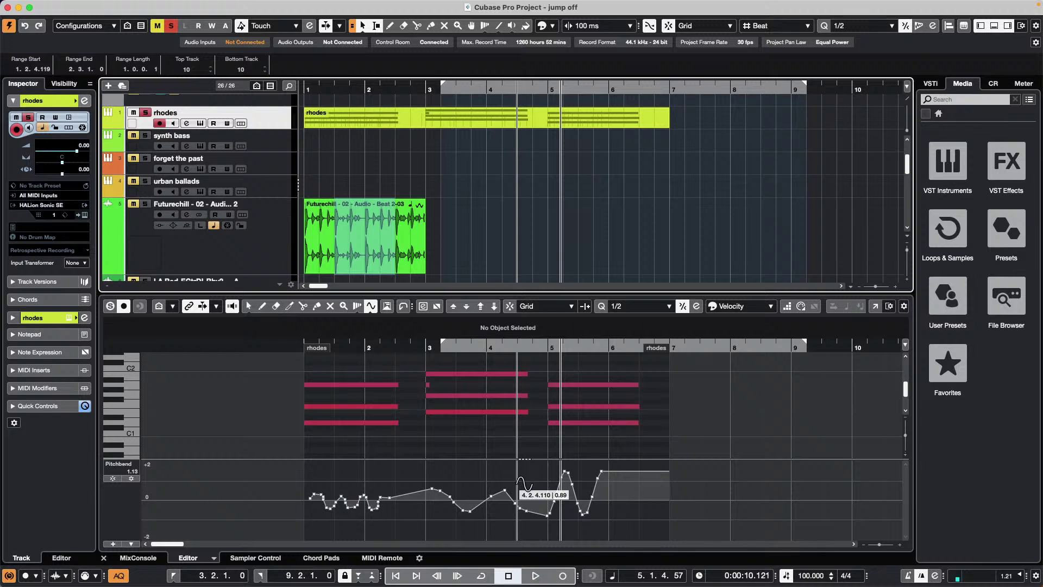
{"action": "left_click", "coordinate": [284, 6]}
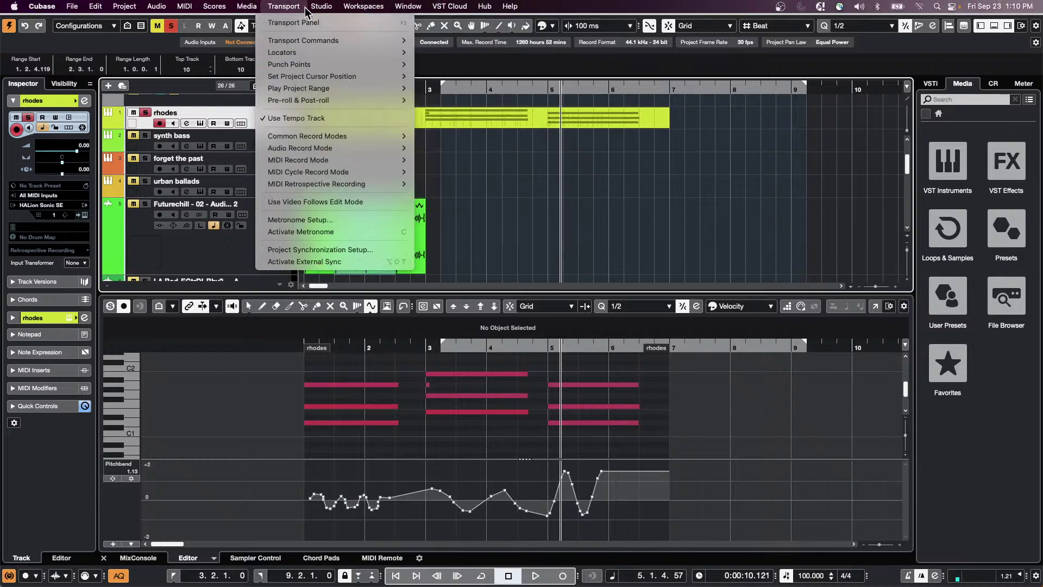
{"action": "mouse_move", "coordinate": [323, 11]}
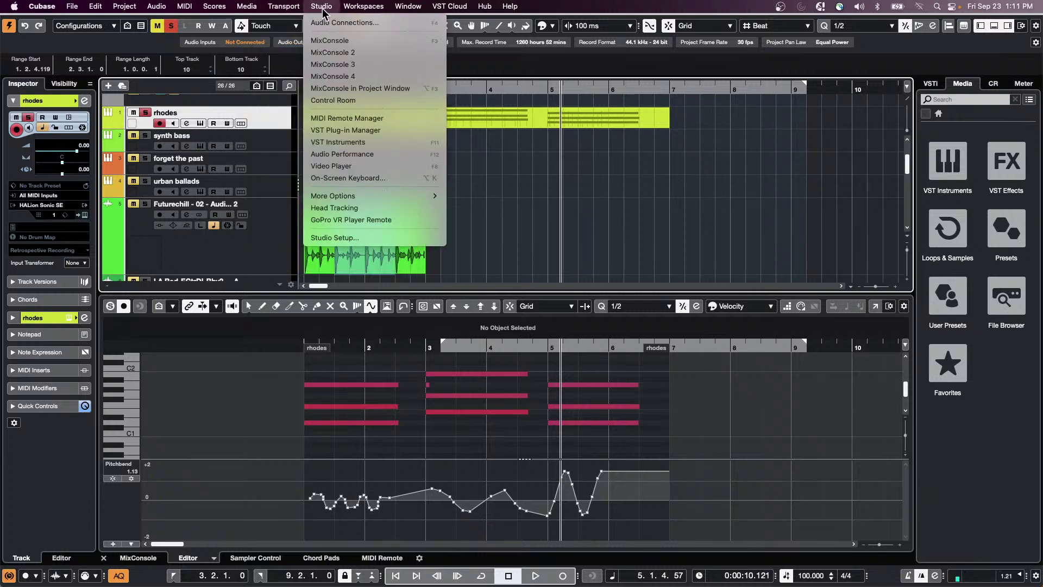
{"action": "mouse_move", "coordinate": [70, 8]}
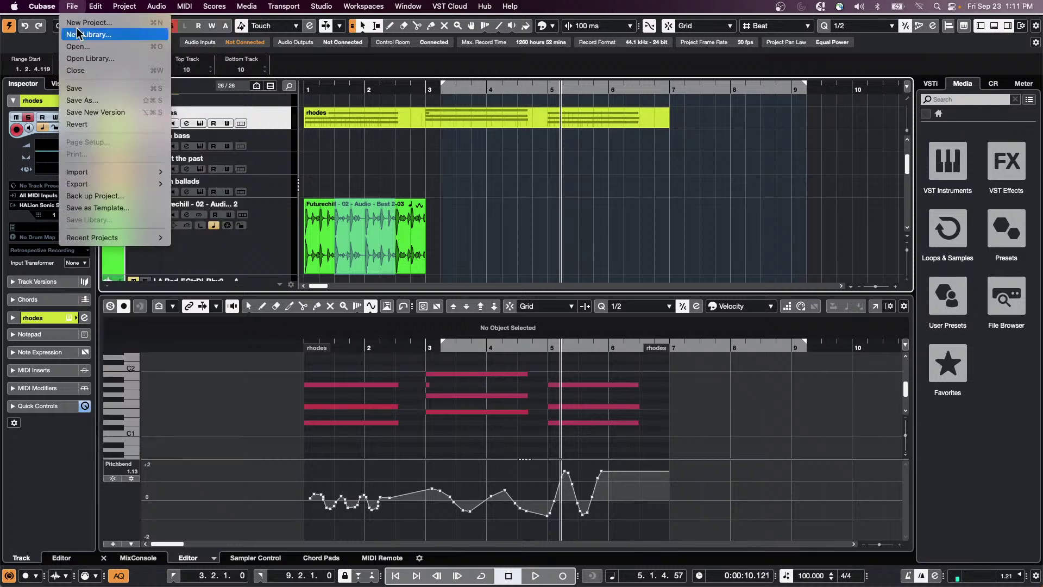
{"action": "left_click", "coordinate": [416, 243]}
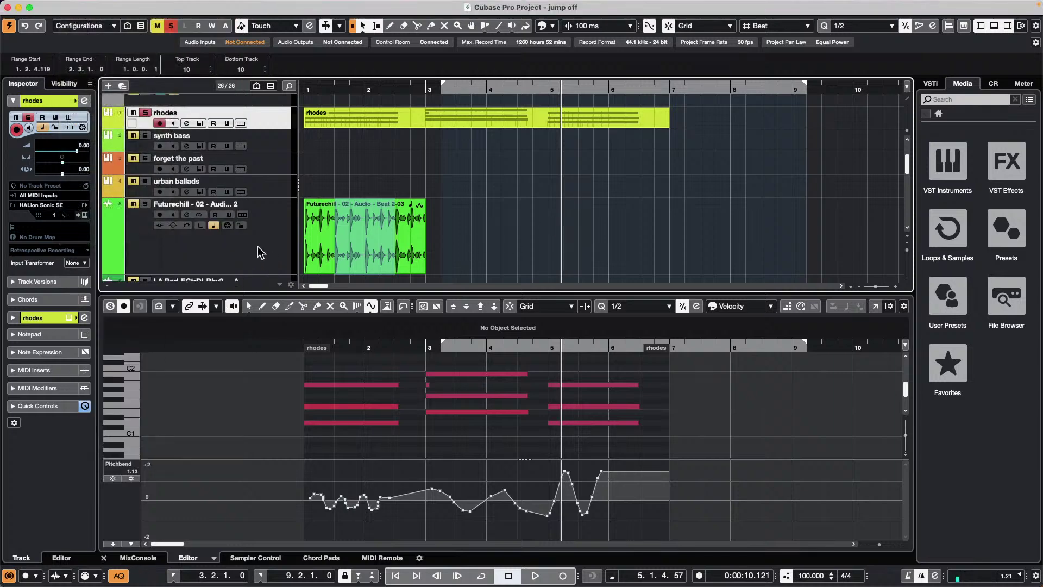
Open the first insert slot's effect list for the Futurechill audio track and switch to the Default plug-in collection.
{"action": "left_click", "coordinate": [261, 250]}
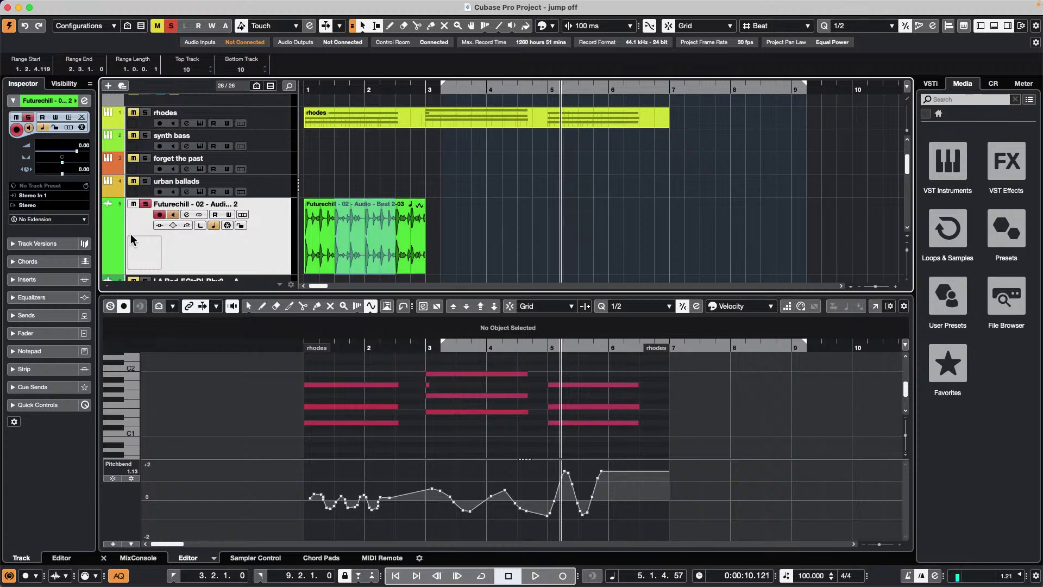
{"action": "left_click", "coordinate": [33, 279]}
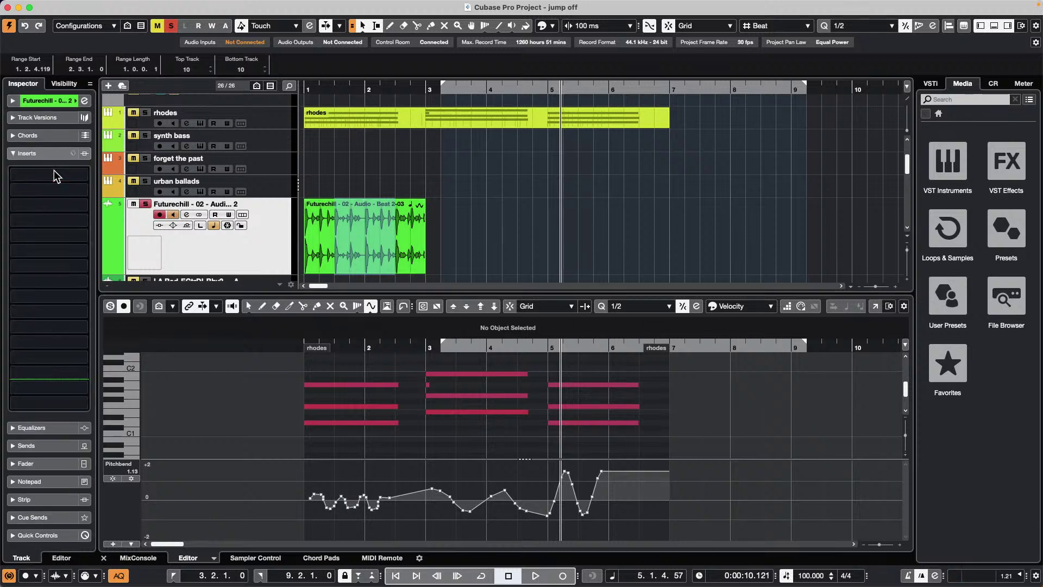
{"action": "left_click", "coordinate": [27, 175]}
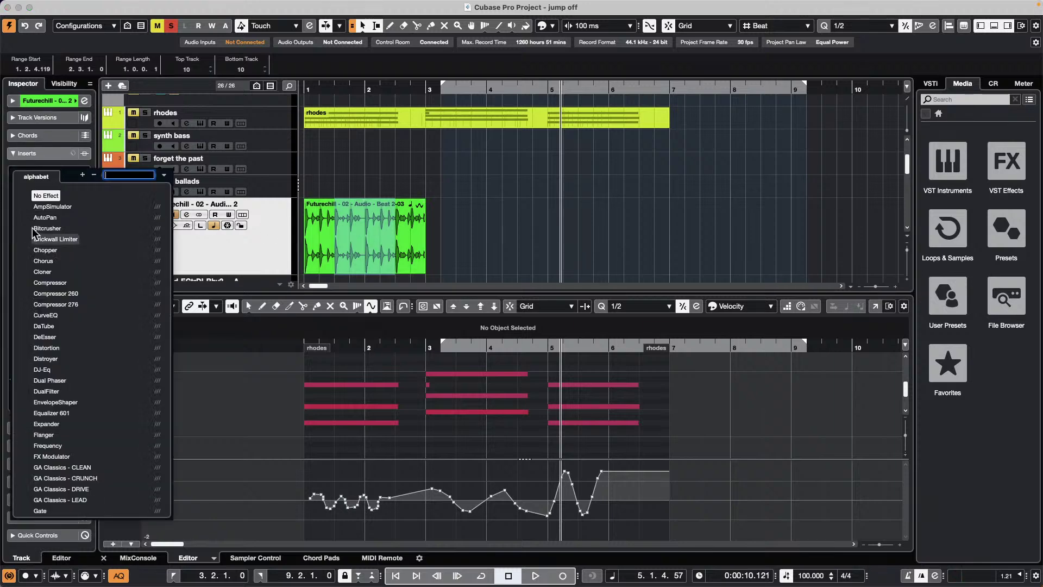
{"action": "left_click", "coordinate": [164, 174]}
{"action": "left_click", "coordinate": [177, 187]}
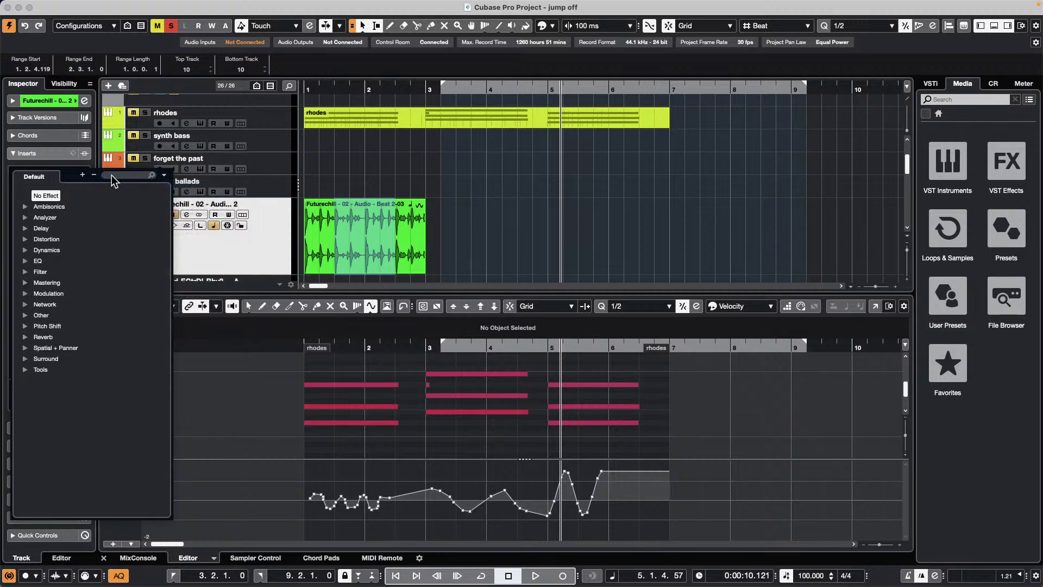
Search the effects for "lin", insert Lin Dither on the Futurechill track, and move its window away from the audio clip.
{"action": "key", "text": "l"}
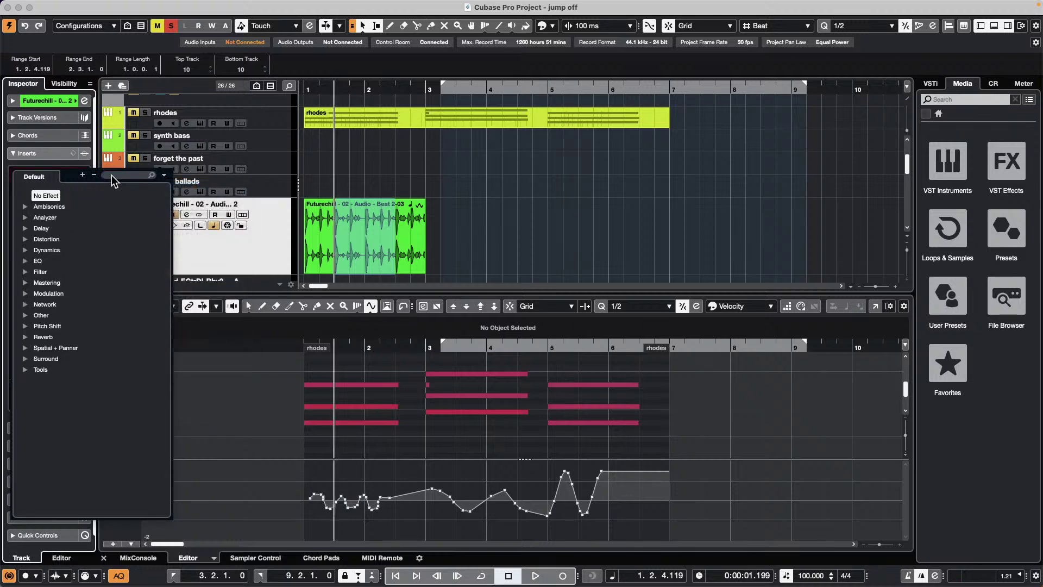
{"action": "key", "text": "n"}
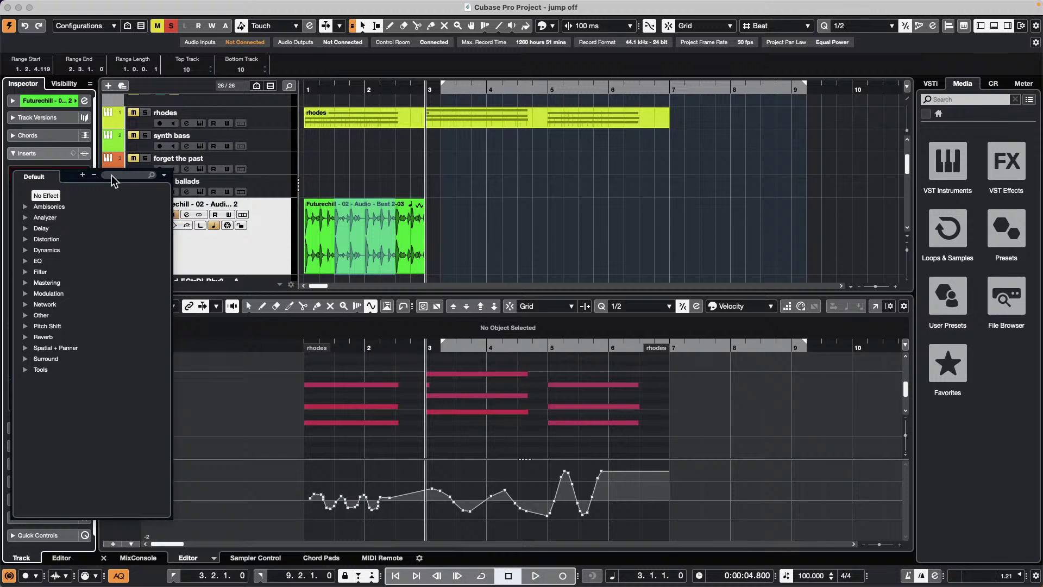
{"action": "key", "text": "super+shift+a"}
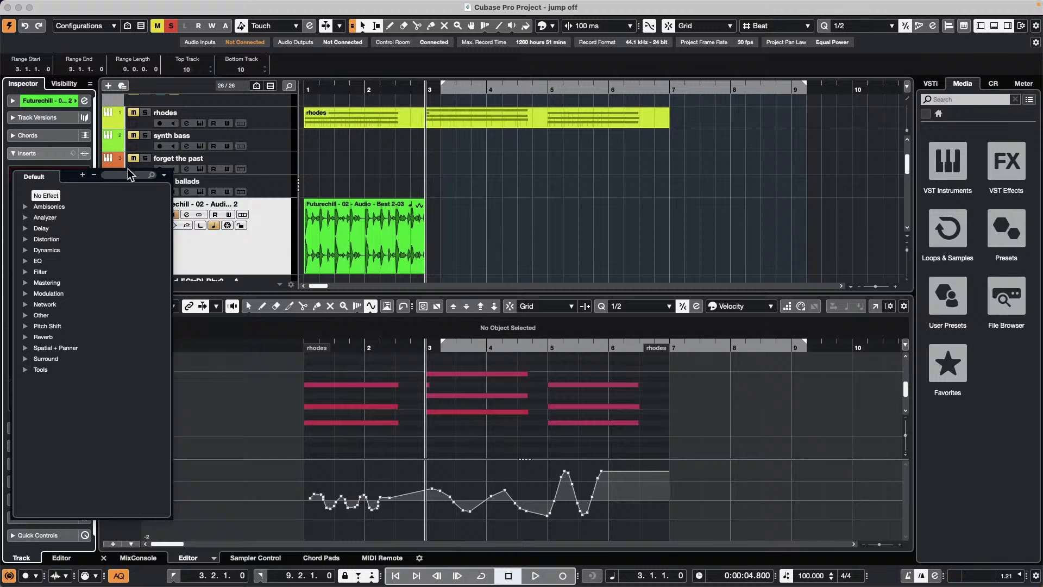
{"action": "left_click", "coordinate": [128, 174]}
{"action": "type", "text": "lin"}
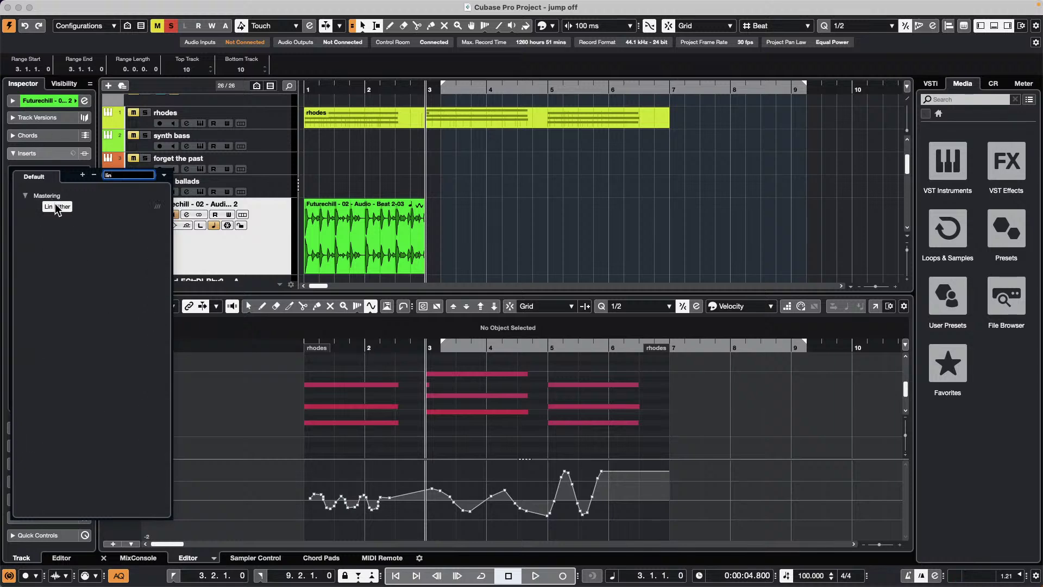
{"action": "left_click", "coordinate": [57, 207]}
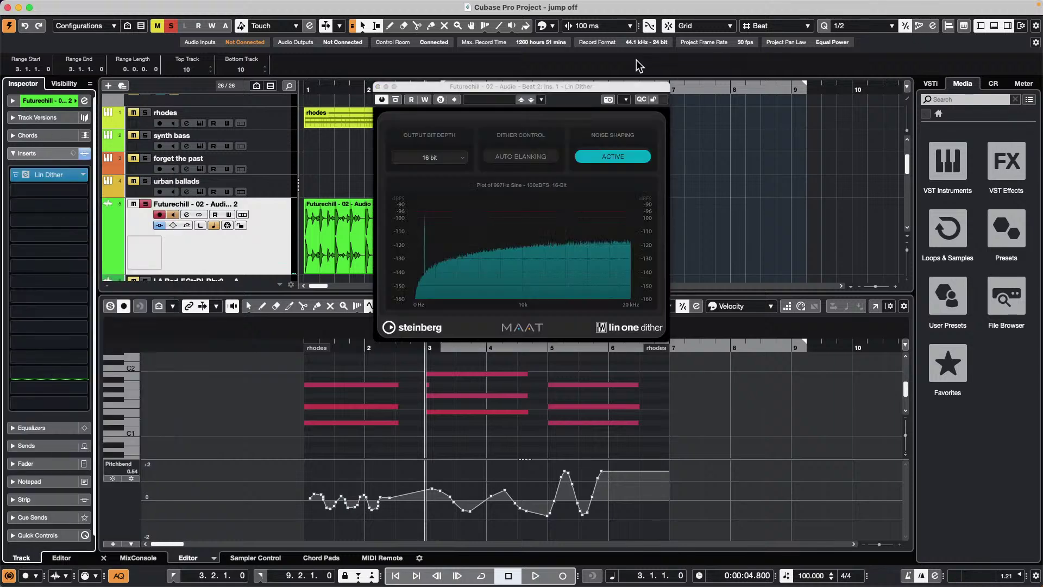
{"action": "left_click_drag", "start_coordinate": [594, 89], "coordinate": [762, 80]}
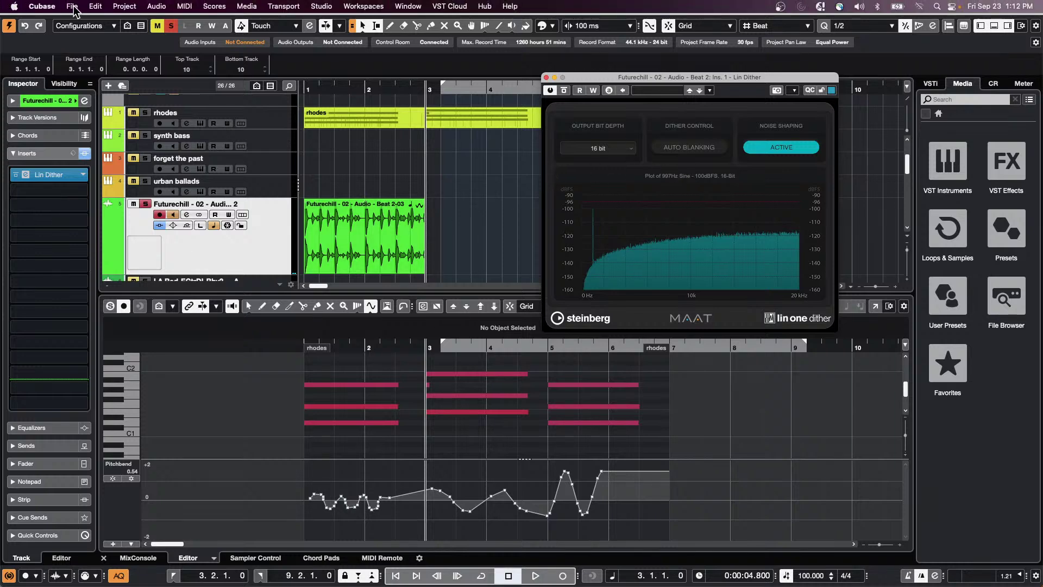
Open and activate the recent project be someone.cpr, and select the long The Grand part starting at bar 1.
{"action": "left_click", "coordinate": [72, 6]}
{"action": "mouse_move", "coordinate": [93, 238]}
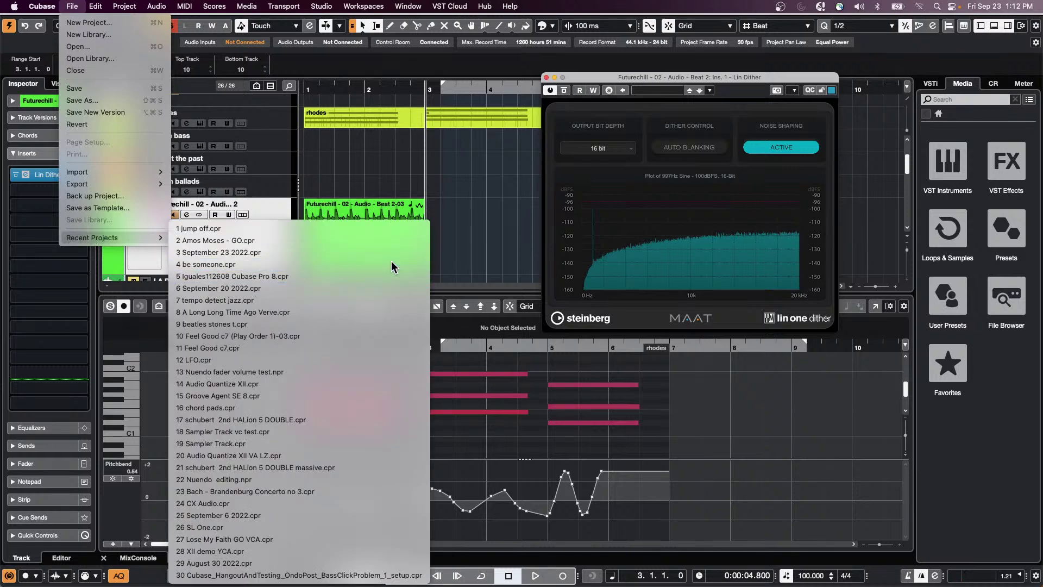
{"action": "left_click", "coordinate": [396, 228]}
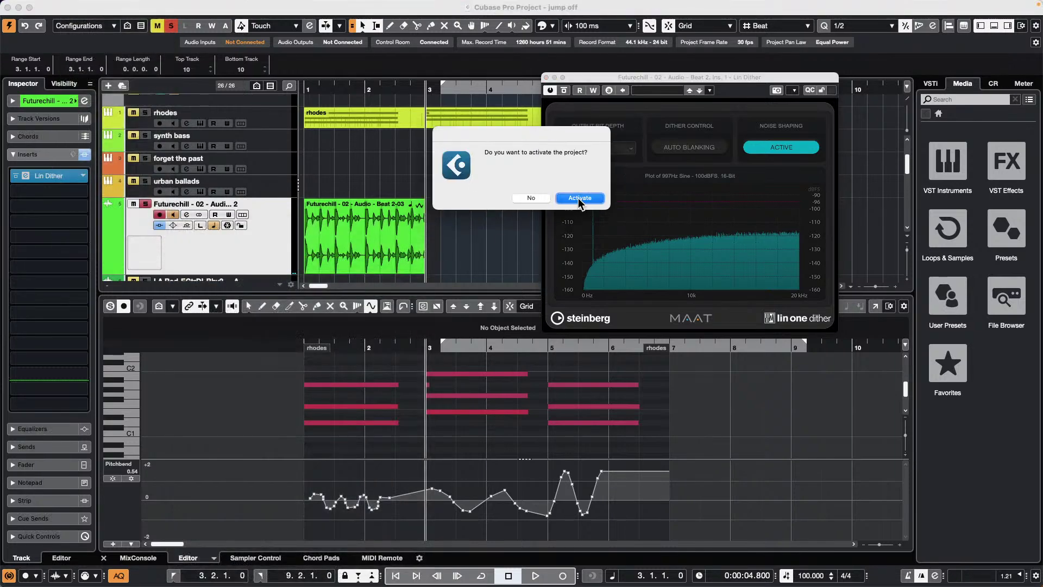
{"action": "left_click", "coordinate": [580, 199]}
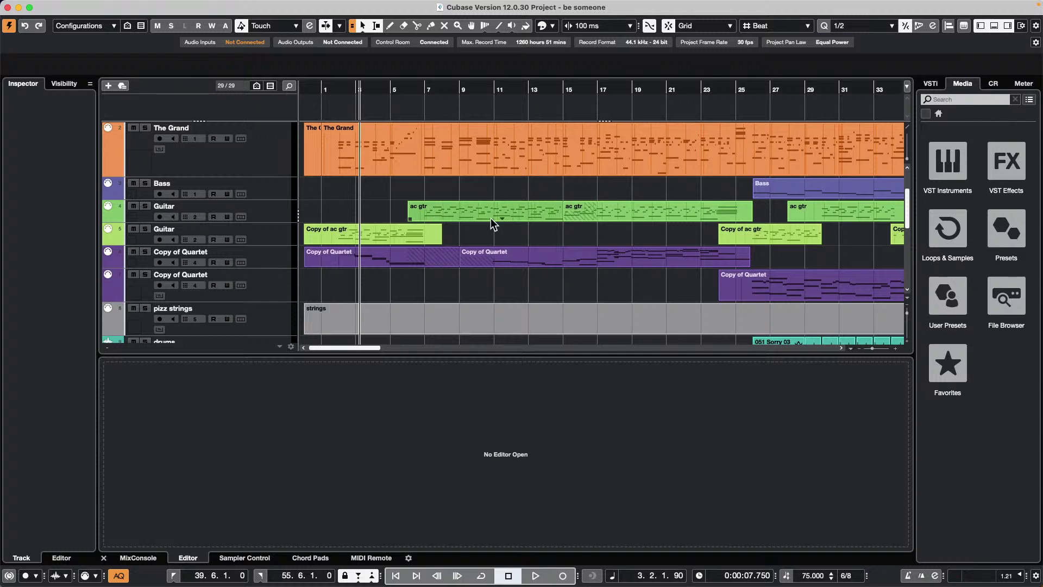
{"action": "left_click", "coordinate": [432, 168]}
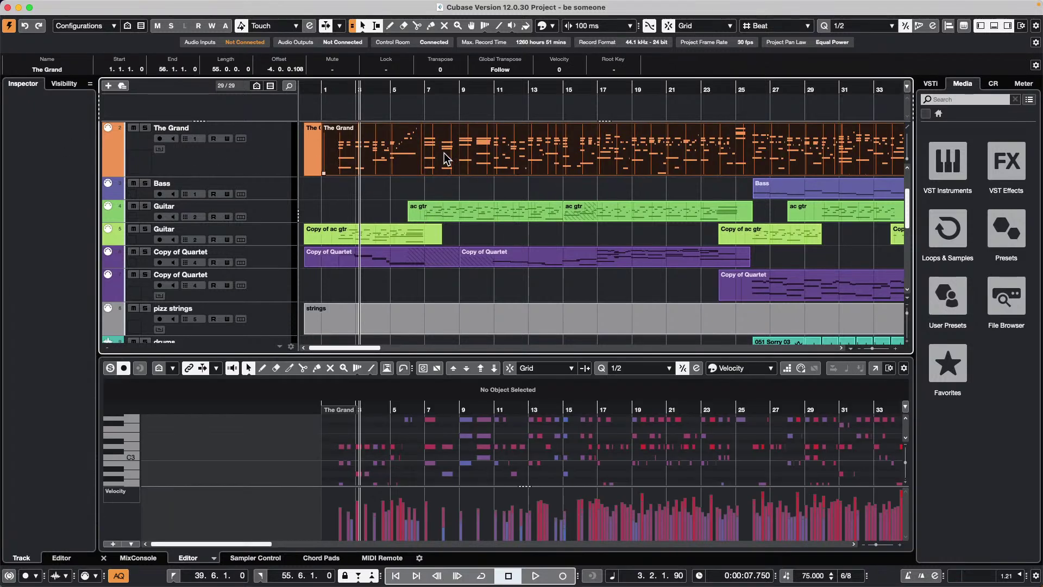
Open the selected The Grand part in the Score Editor and bring up the print settings for the score.
{"action": "key", "text": "super+r"}
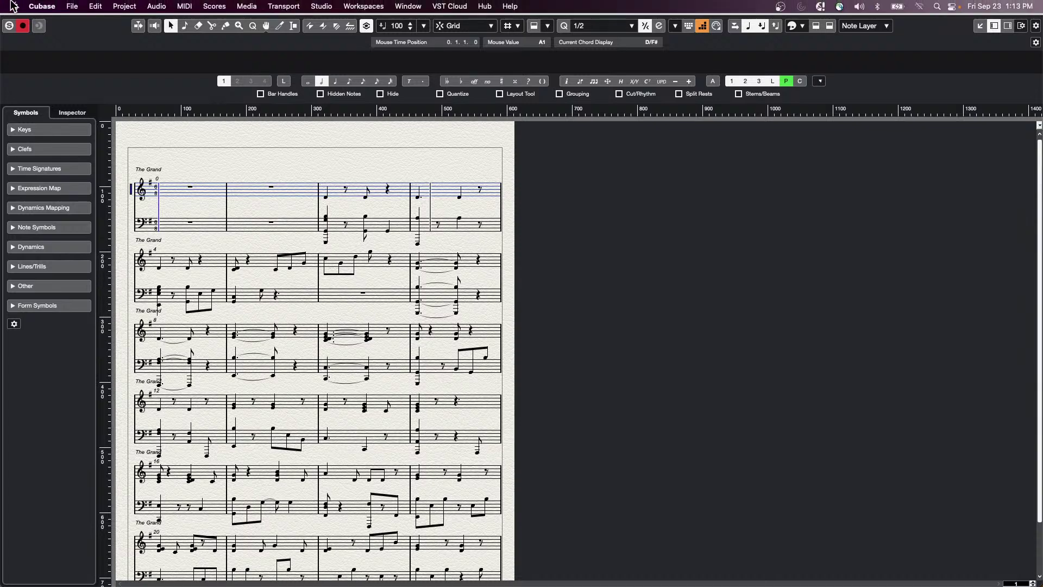
{"action": "left_click", "coordinate": [71, 6]}
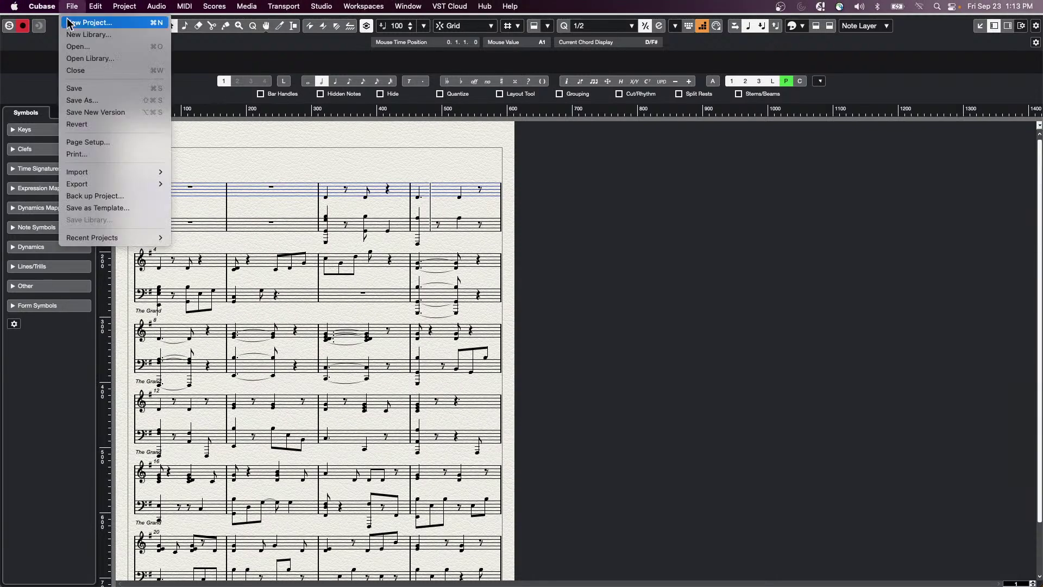
{"action": "left_click", "coordinate": [82, 154]}
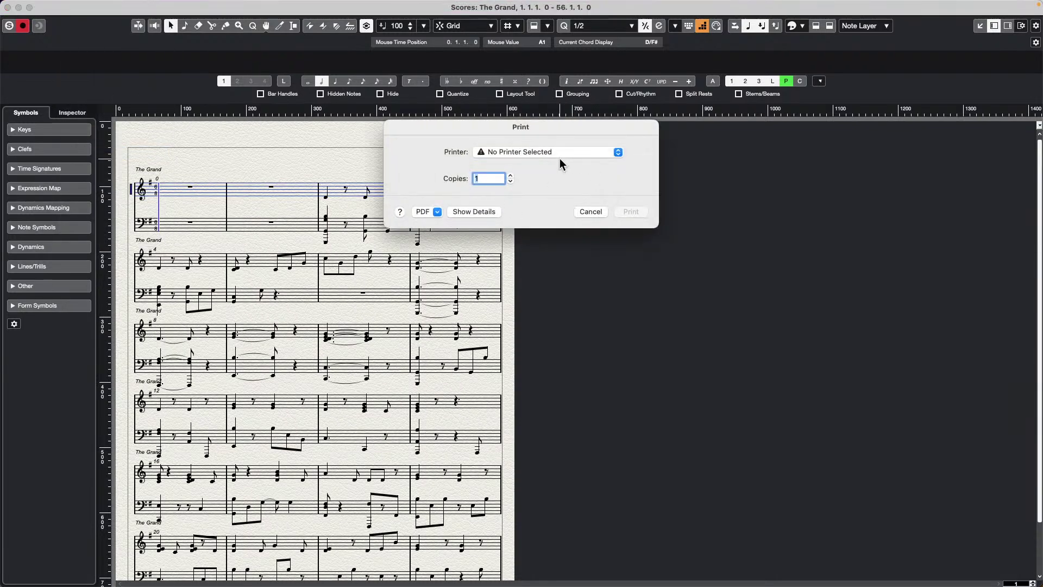
Review the printers available for printing the score without choosing one.
{"action": "left_click", "coordinate": [563, 154]}
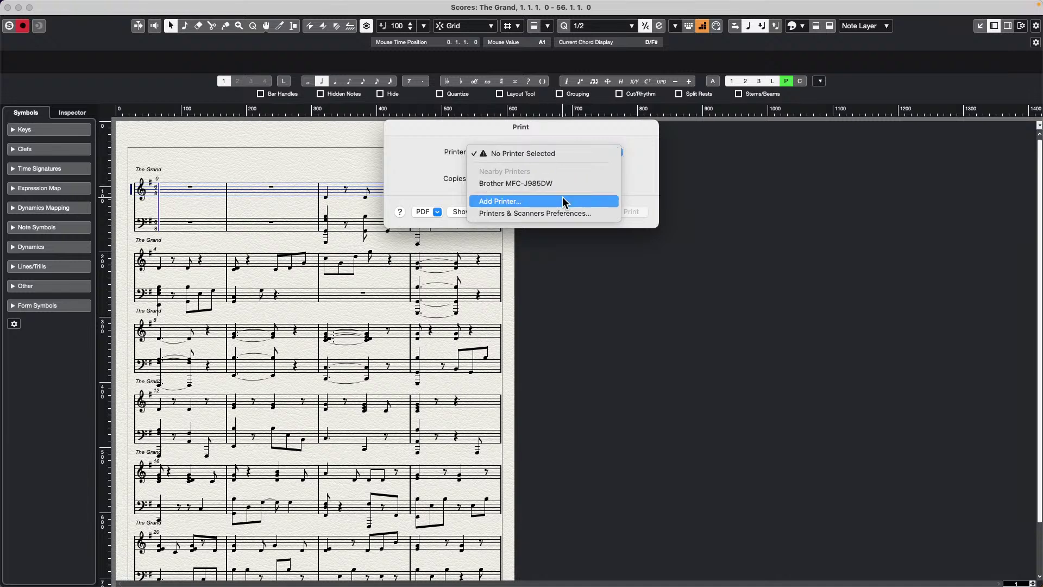
{"action": "left_click", "coordinate": [401, 166]}
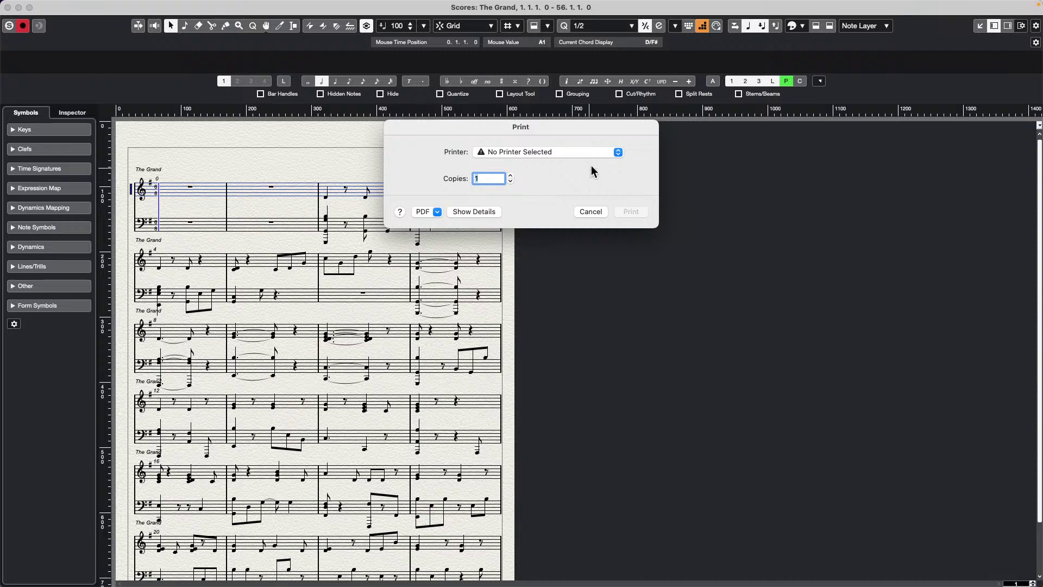
{"action": "left_click", "coordinate": [561, 152]}
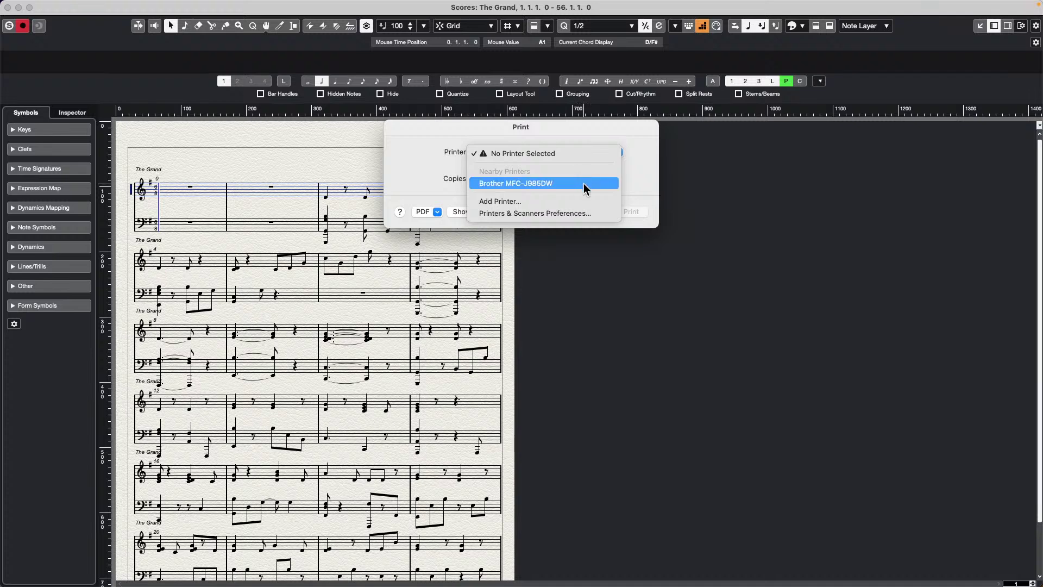
{"action": "left_click", "coordinate": [432, 178]}
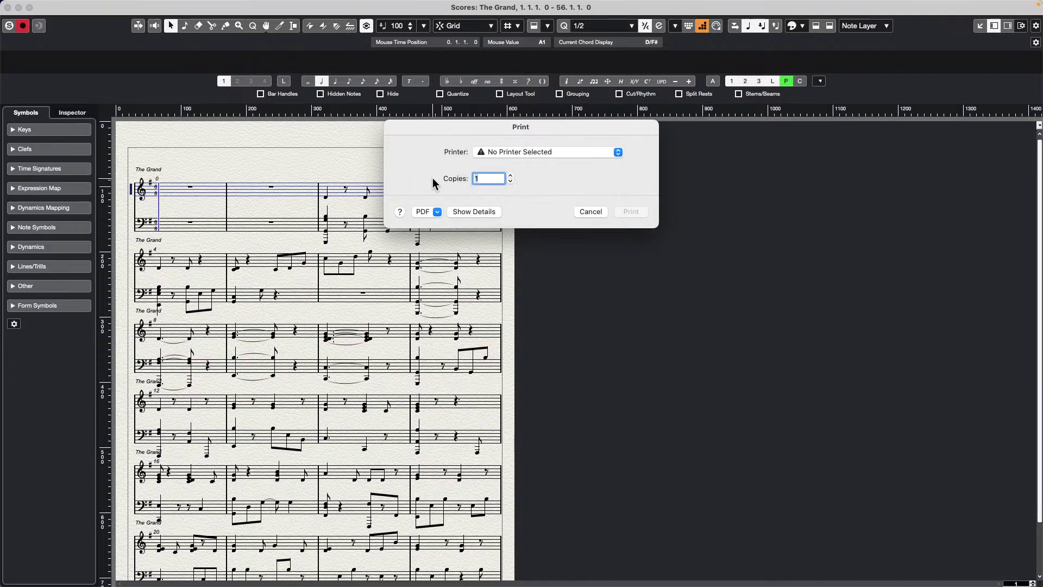
Try to select the Brother MFC-J985DW as the printer, and cancel its preparation.
{"action": "left_click", "coordinate": [538, 152]}
{"action": "left_click", "coordinate": [520, 183]}
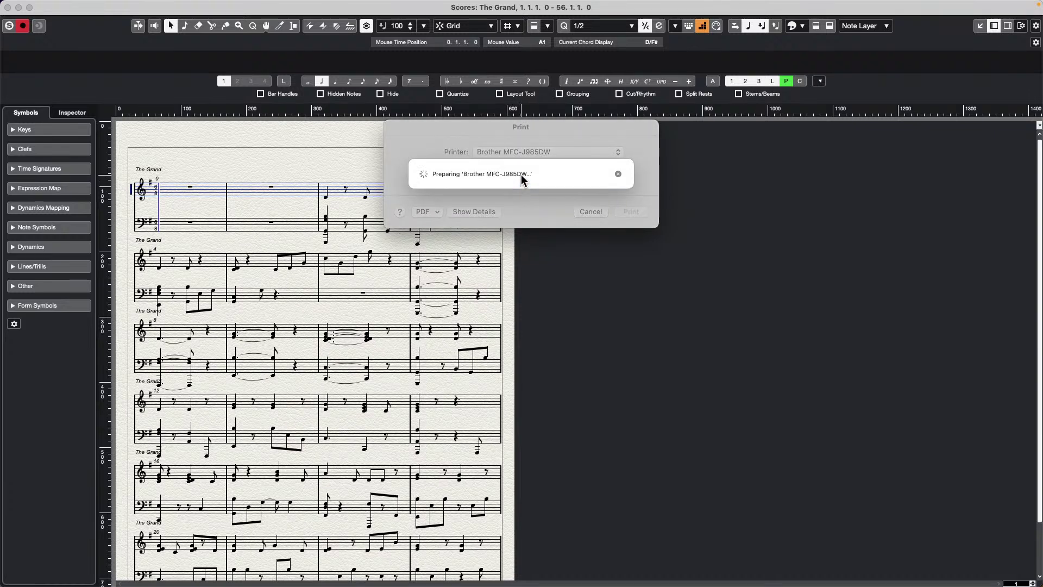
{"action": "left_click", "coordinate": [619, 174]}
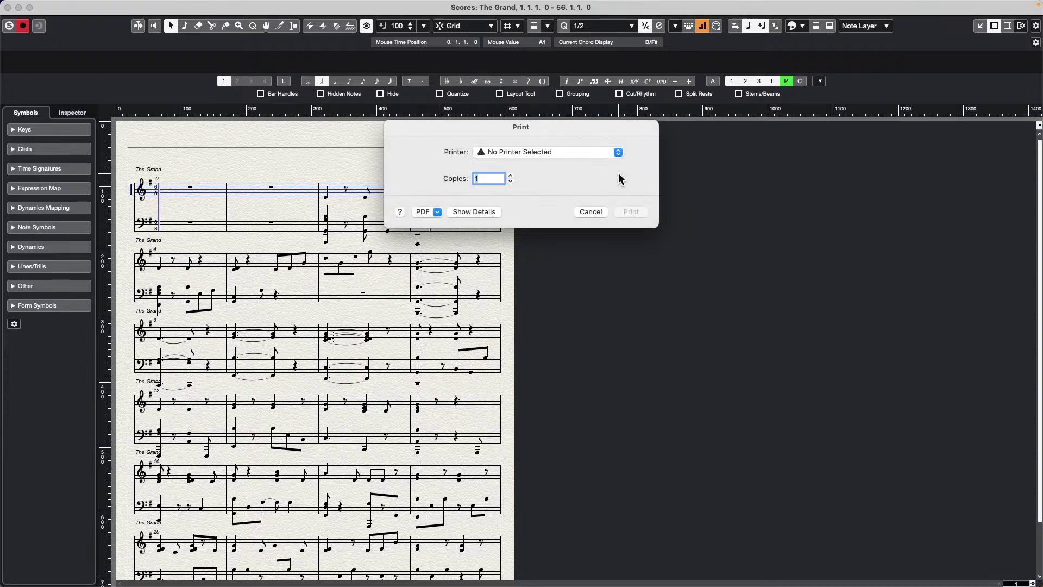
Look at the printers offered in the Add Printer window and close it without adding one.
{"action": "left_click", "coordinate": [578, 152]}
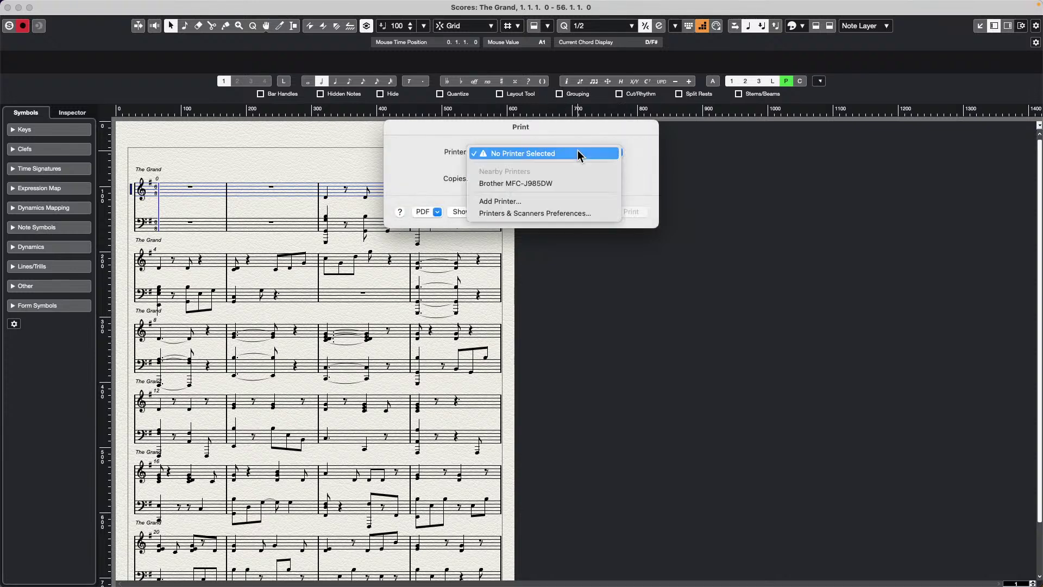
{"action": "left_click", "coordinate": [554, 202]}
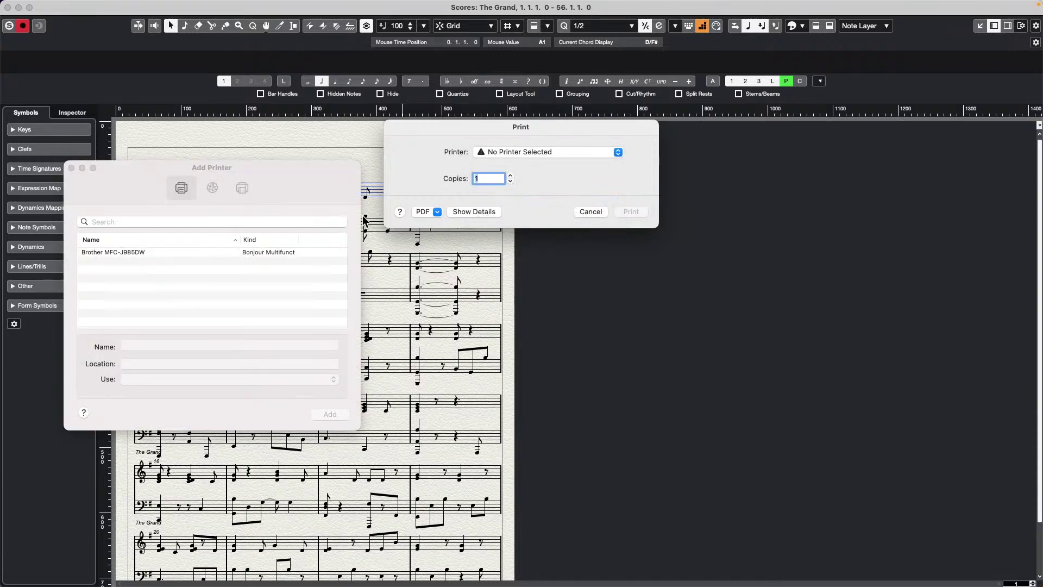
{"action": "left_click", "coordinate": [71, 169]}
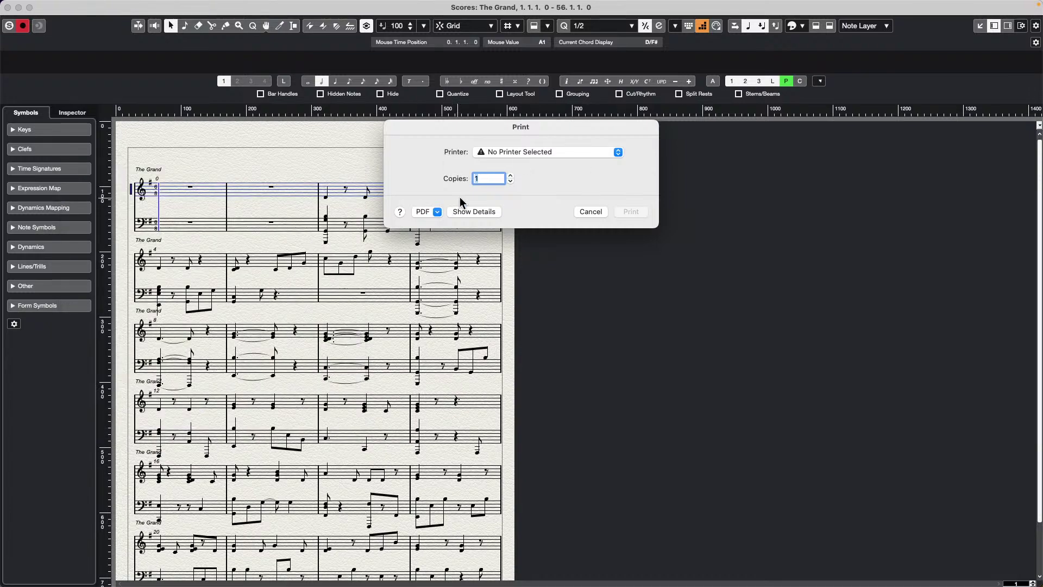
Save the printed score as a PDF named Score on the Desktop.
{"action": "left_click", "coordinate": [437, 211]}
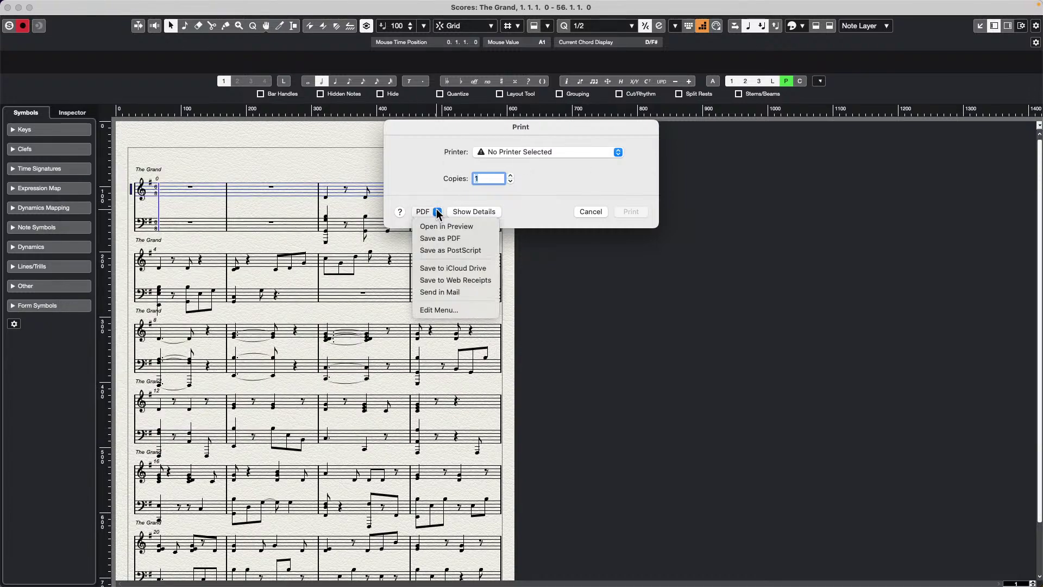
{"action": "left_click", "coordinate": [449, 239]}
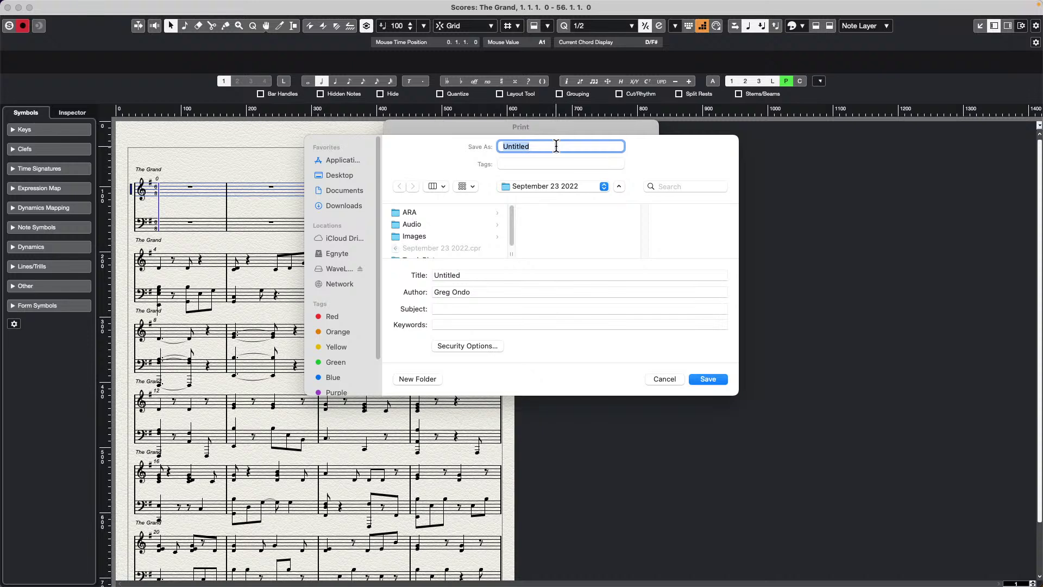
{"action": "type", "text": "Score"}
{"action": "left_click", "coordinate": [341, 175]}
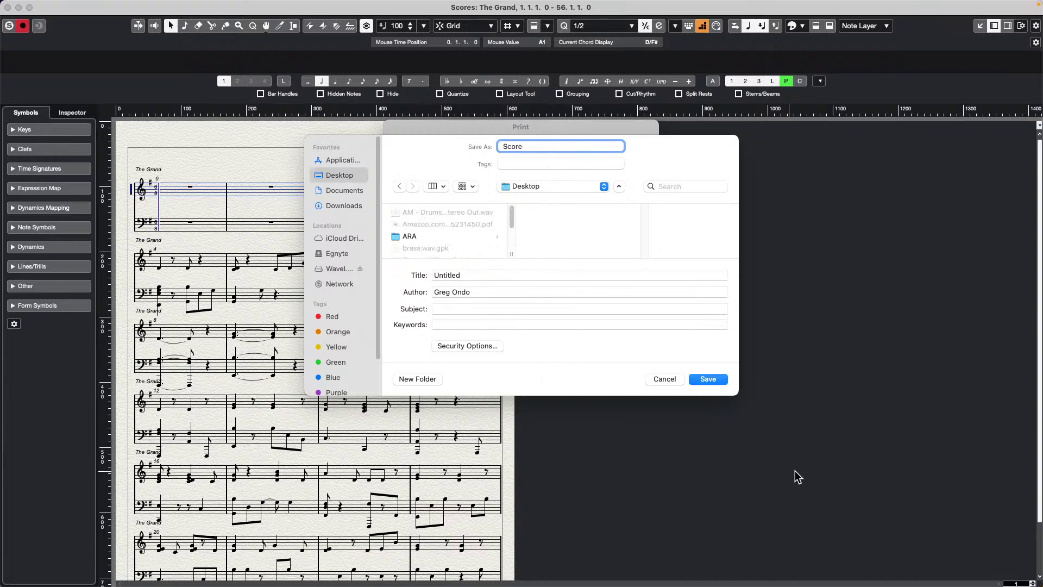
{"action": "left_click", "coordinate": [709, 379]}
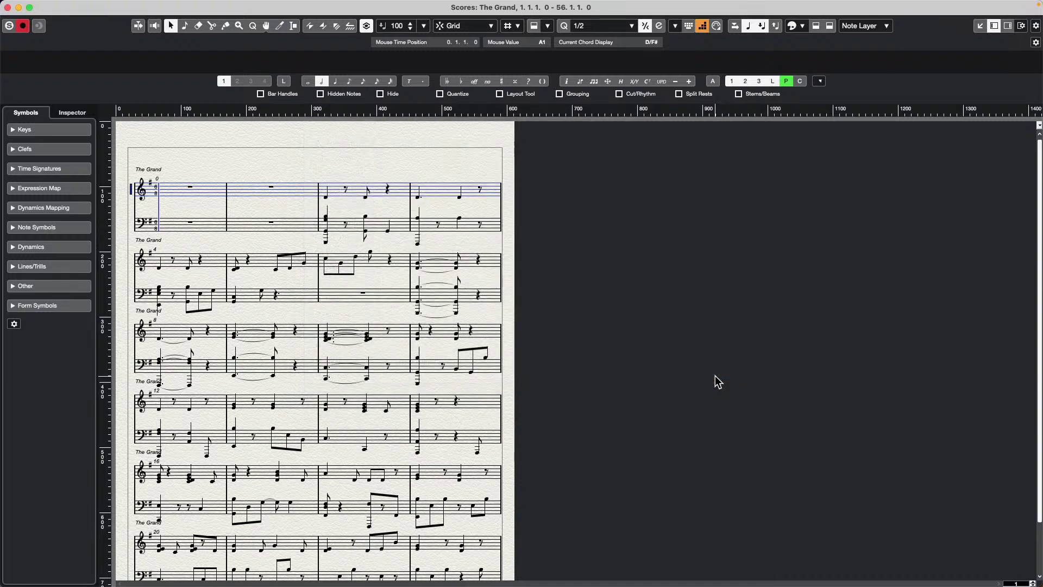
Switch to Finder, show the Desktop folder, and open Score.pdf in Preview.
{"action": "mouse_move", "coordinate": [61, 5]}
{"action": "mouse_move", "coordinate": [326, 579]}
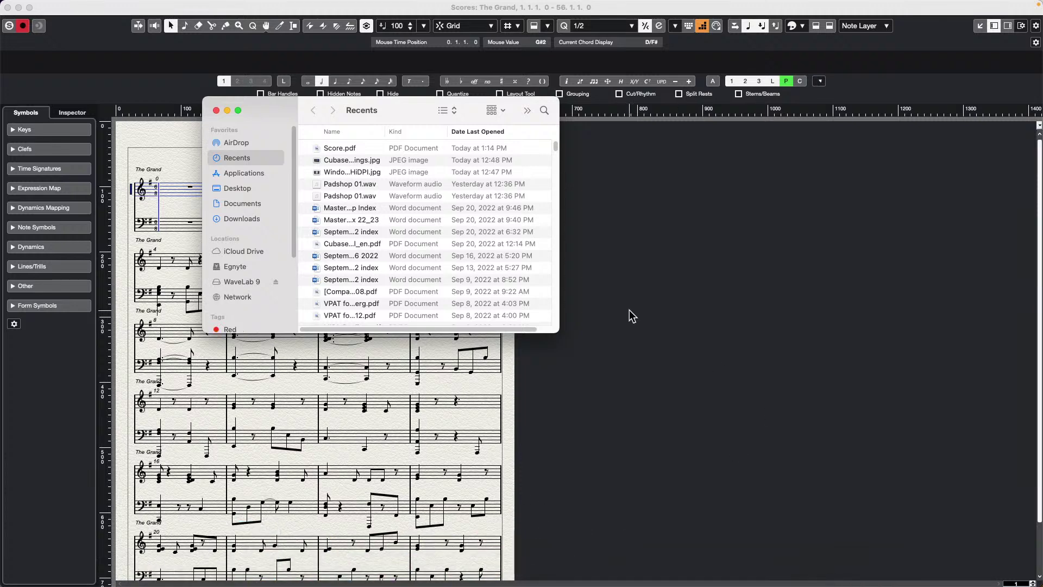
{"action": "mouse_move", "coordinate": [361, 579]}
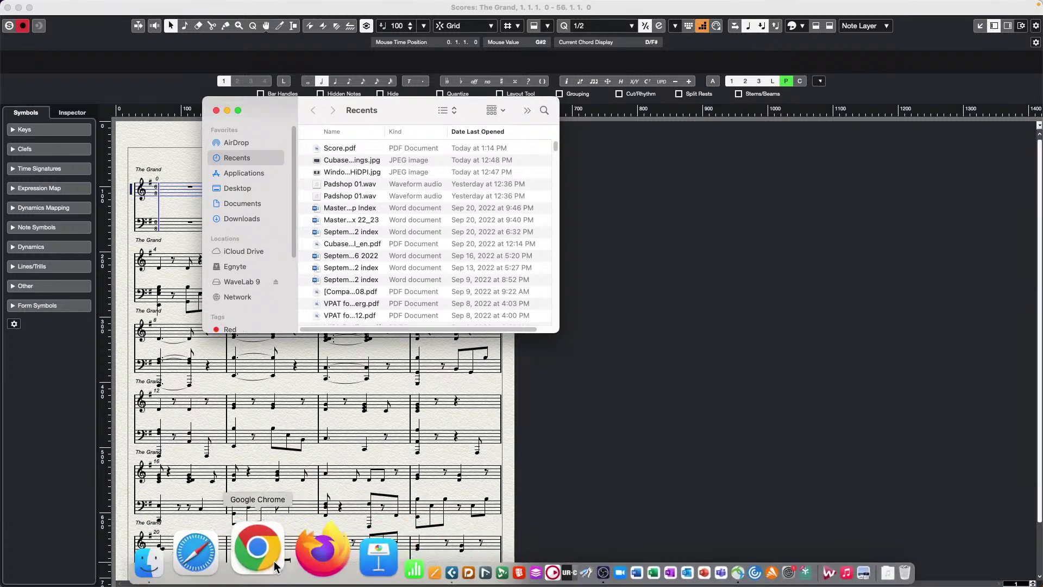
{"action": "left_click", "coordinate": [249, 189]}
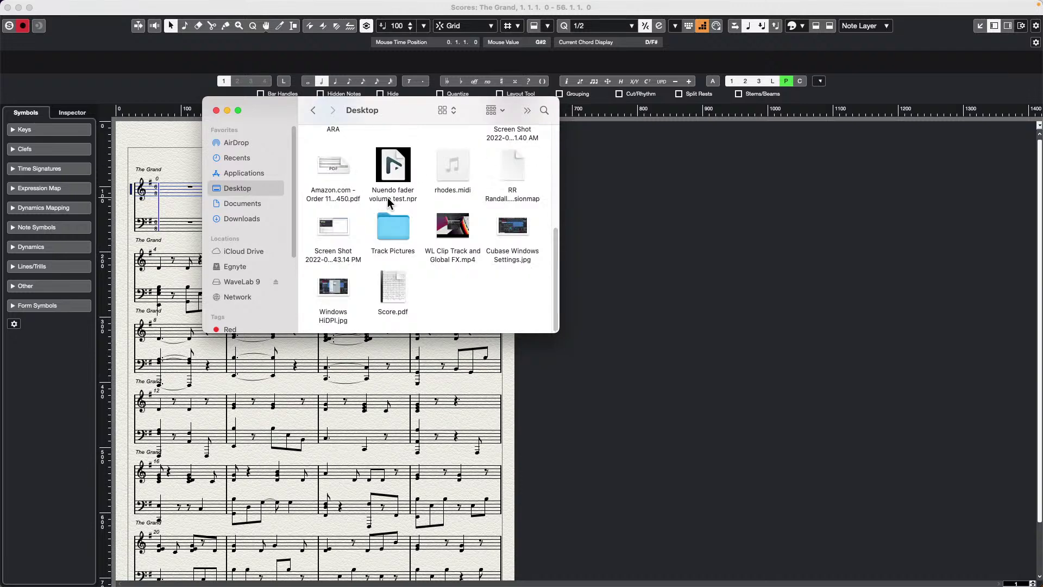
{"action": "mouse_move", "coordinate": [446, 212]}
{"action": "left_click", "coordinate": [395, 285]}
{"action": "left_click_drag", "start_coordinate": [395, 285], "coordinate": [399, 294]}
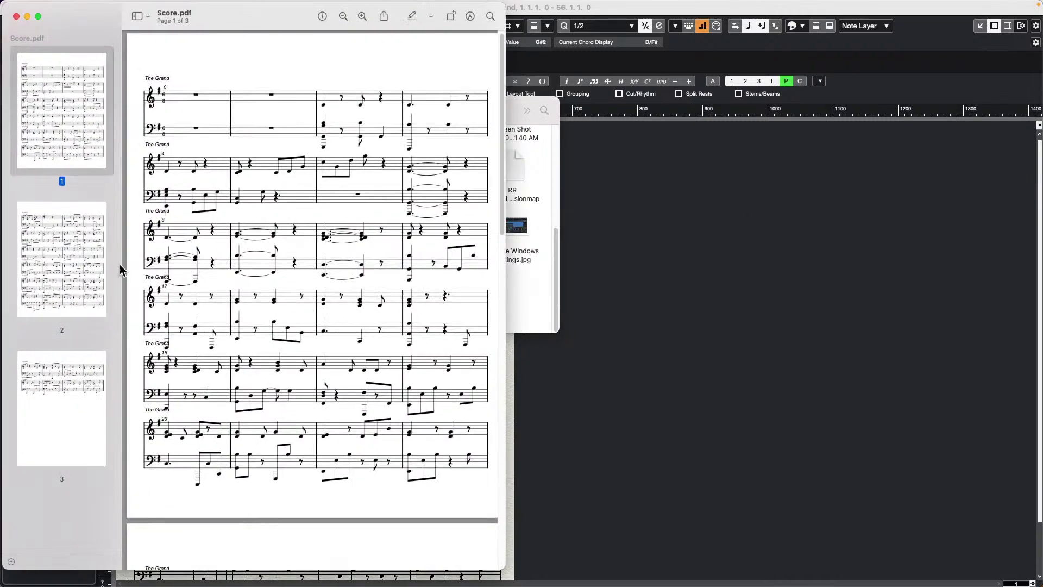
Examine the notation on all three pages of Score.pdf, going back and forth between them.
{"action": "left_click", "coordinate": [62, 293]}
{"action": "left_click", "coordinate": [50, 403]}
{"action": "left_click", "coordinate": [64, 273]}
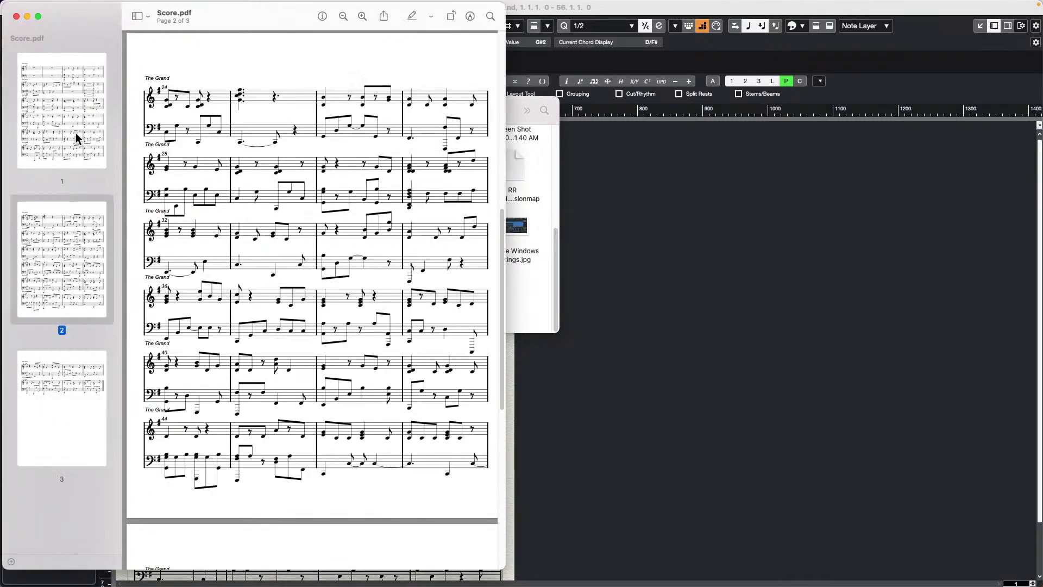
{"action": "left_click", "coordinate": [76, 133]}
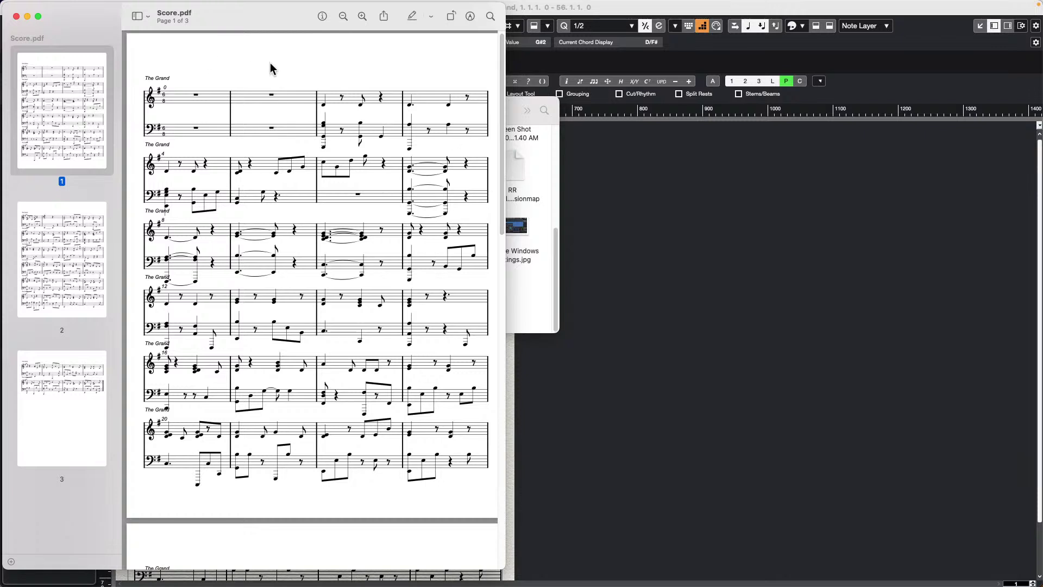
{"action": "left_click", "coordinate": [48, 247]}
{"action": "left_click", "coordinate": [44, 354]}
{"action": "left_click", "coordinate": [86, 230]}
{"action": "left_click", "coordinate": [58, 146]}
{"action": "left_click", "coordinate": [69, 304]}
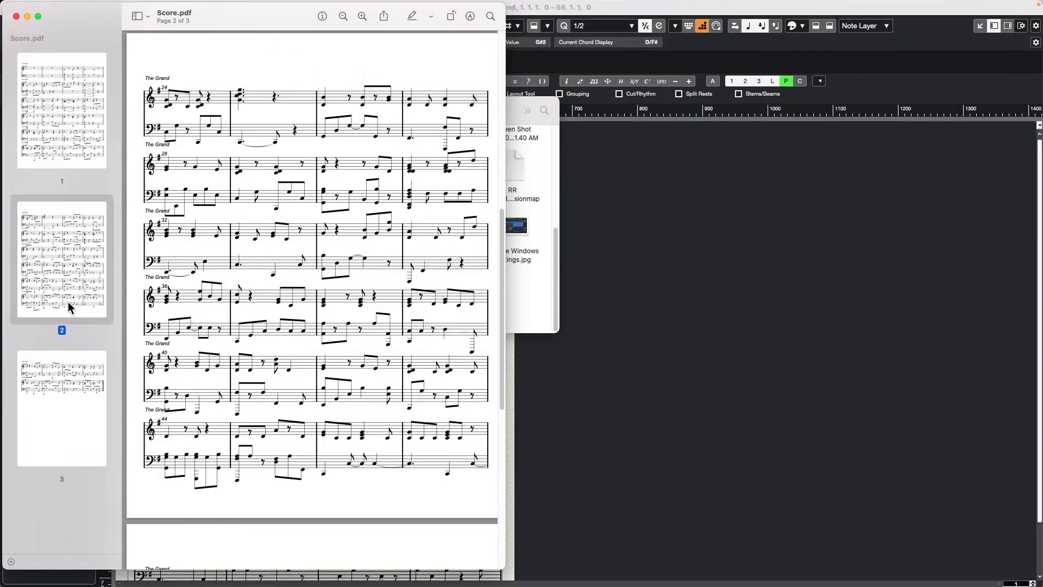
{"action": "left_click", "coordinate": [64, 383]}
{"action": "left_click", "coordinate": [70, 257]}
{"action": "left_click", "coordinate": [83, 128]}
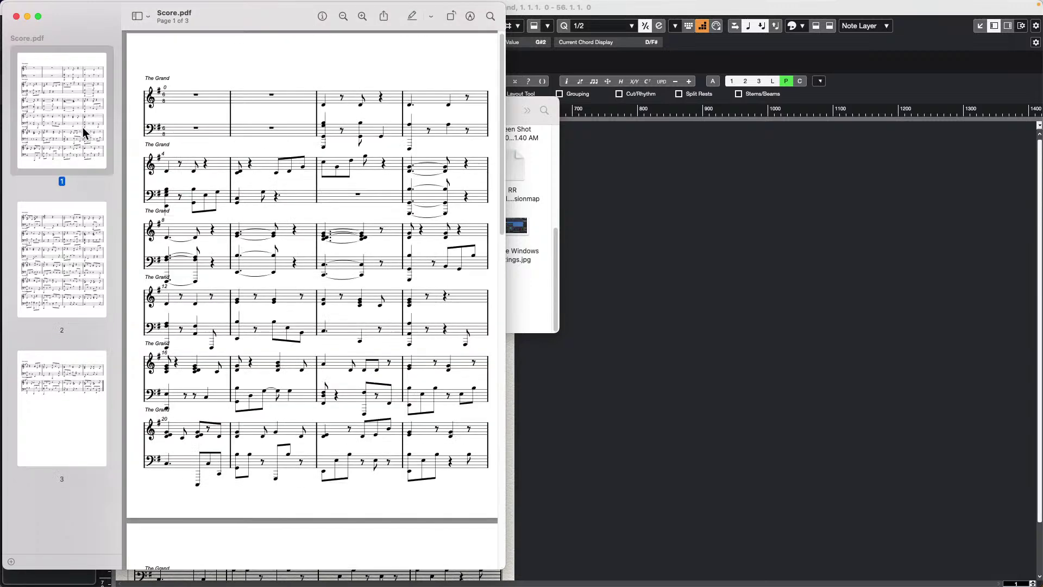
{"action": "left_click", "coordinate": [76, 256]}
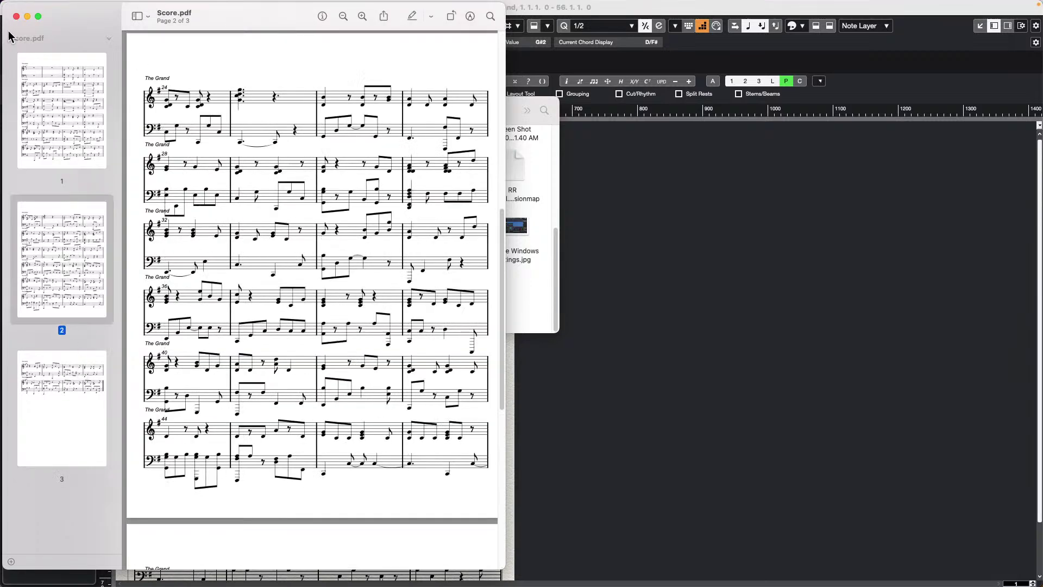
Quit Preview and close the Finder window showing the Desktop folder.
{"action": "left_click", "coordinate": [38, 7]}
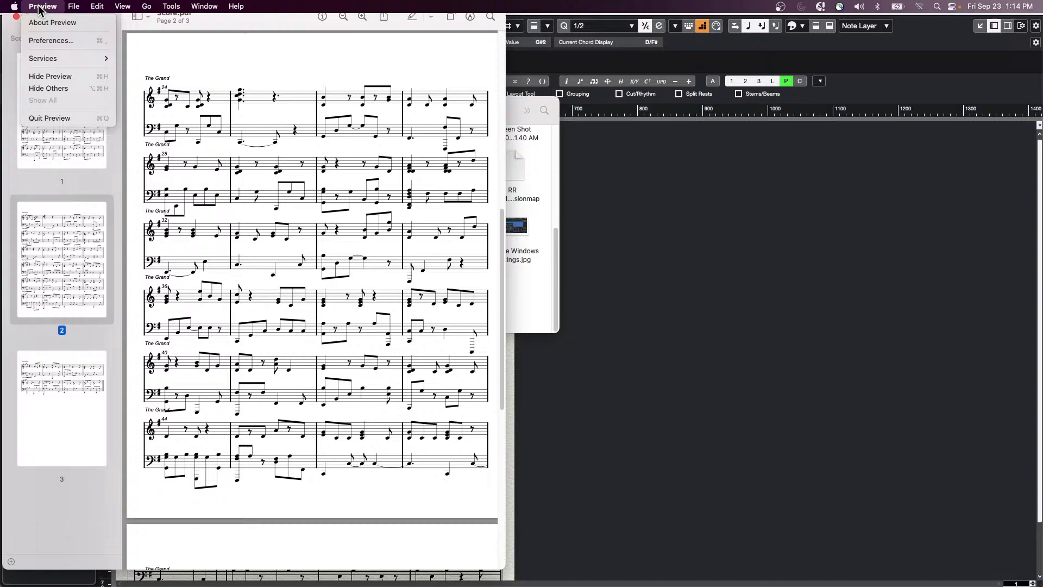
{"action": "left_click", "coordinate": [45, 116]}
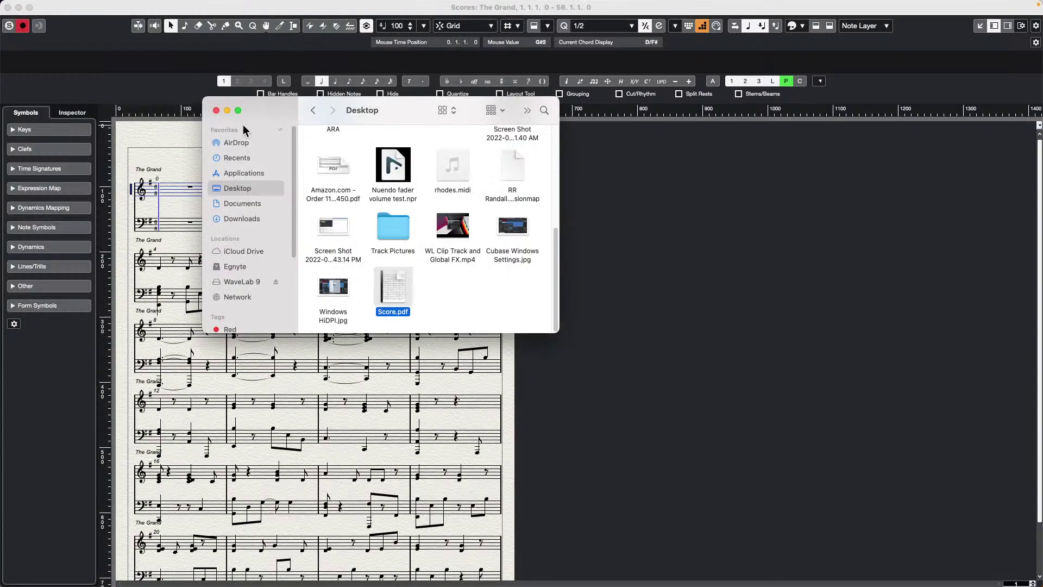
{"action": "left_click", "coordinate": [215, 111]}
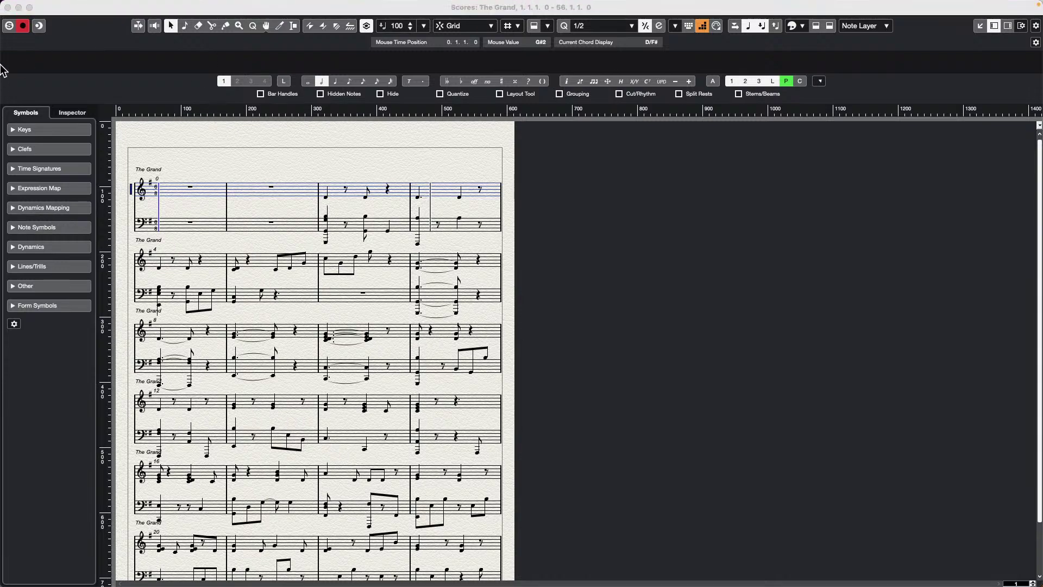
Close the Score Editor and return to the be someone project in Cubase.
{"action": "mouse_move", "coordinate": [11, 11]}
{"action": "left_click", "coordinate": [7, 7]}
{"action": "mouse_move", "coordinate": [115, 4]}
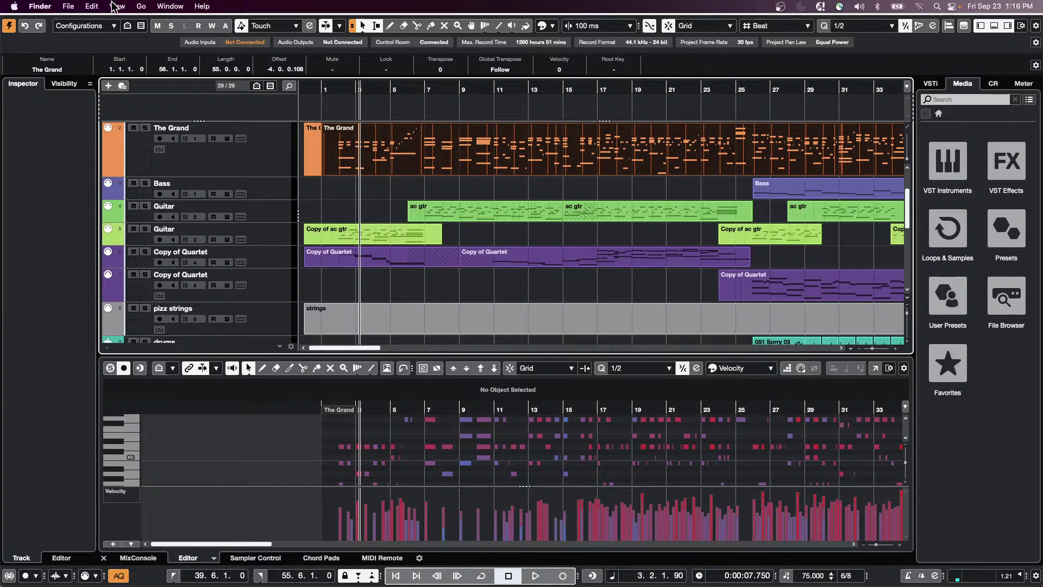
{"action": "left_click", "coordinate": [54, 269]}
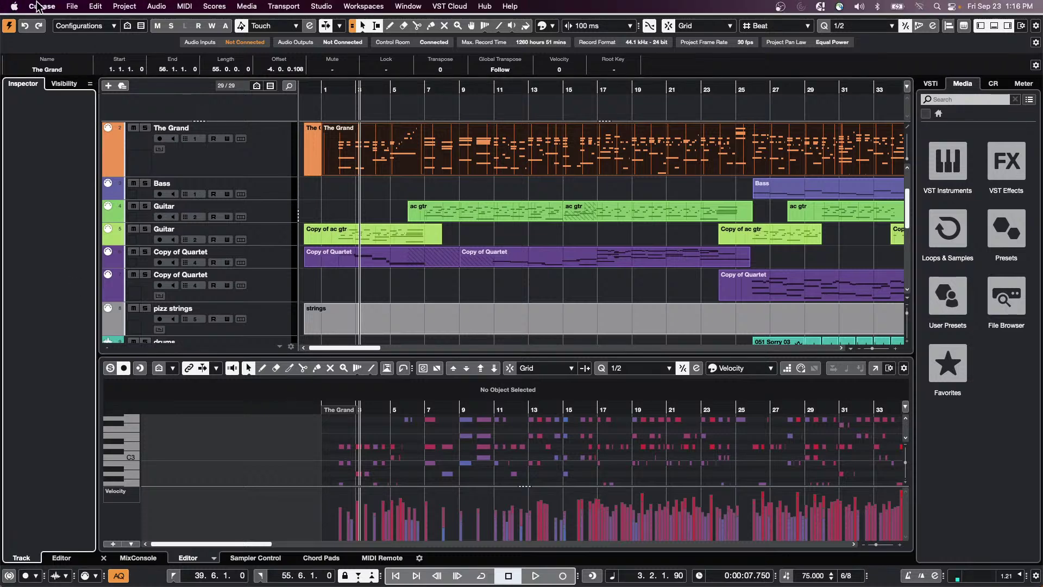
Create a new empty project in the September 23 2022 folder.
{"action": "left_click", "coordinate": [76, 6]}
{"action": "left_click", "coordinate": [82, 22]}
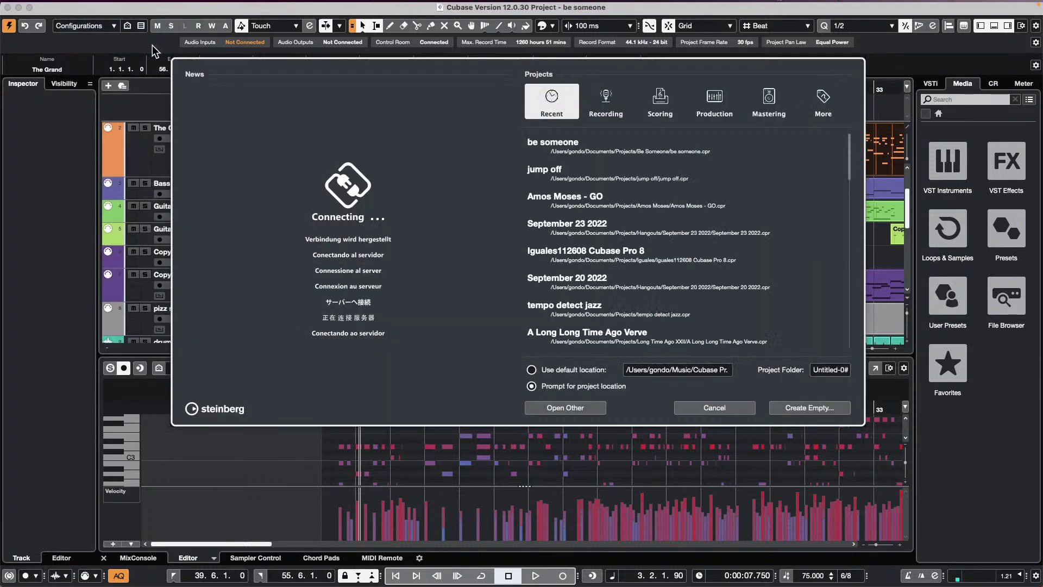
{"action": "left_click", "coordinate": [800, 407]}
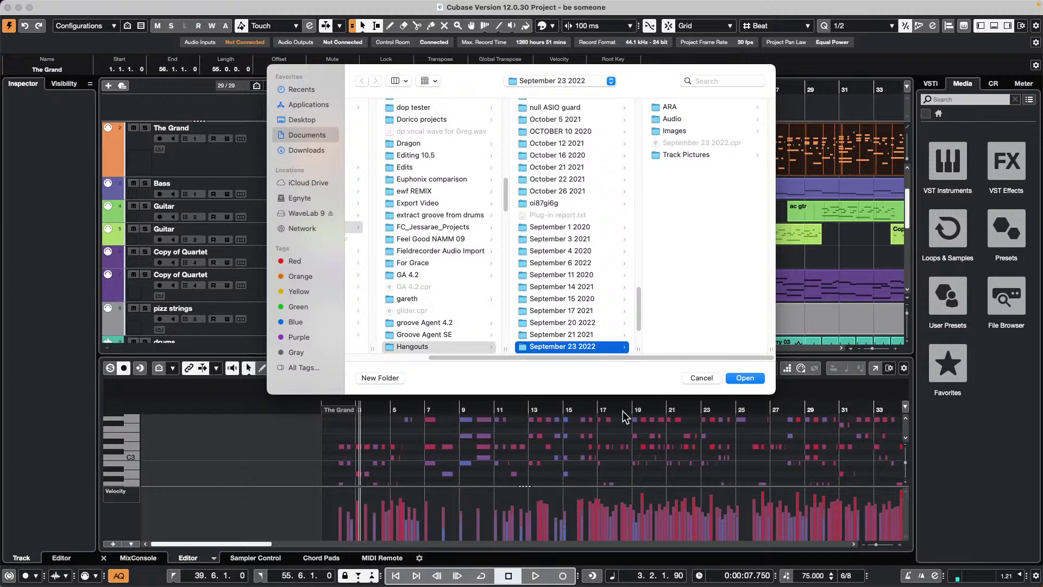
{"action": "left_click", "coordinate": [755, 379]}
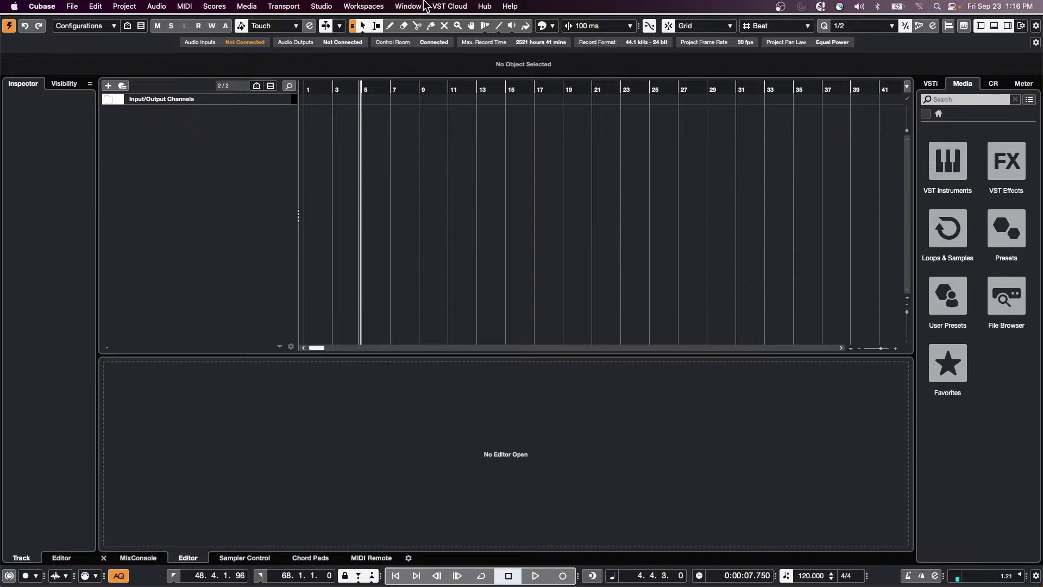
Select Steinberg UR24C as the ASIO driver in the Studio Setup audio system settings and accept the setup.
{"action": "left_click", "coordinate": [321, 6]}
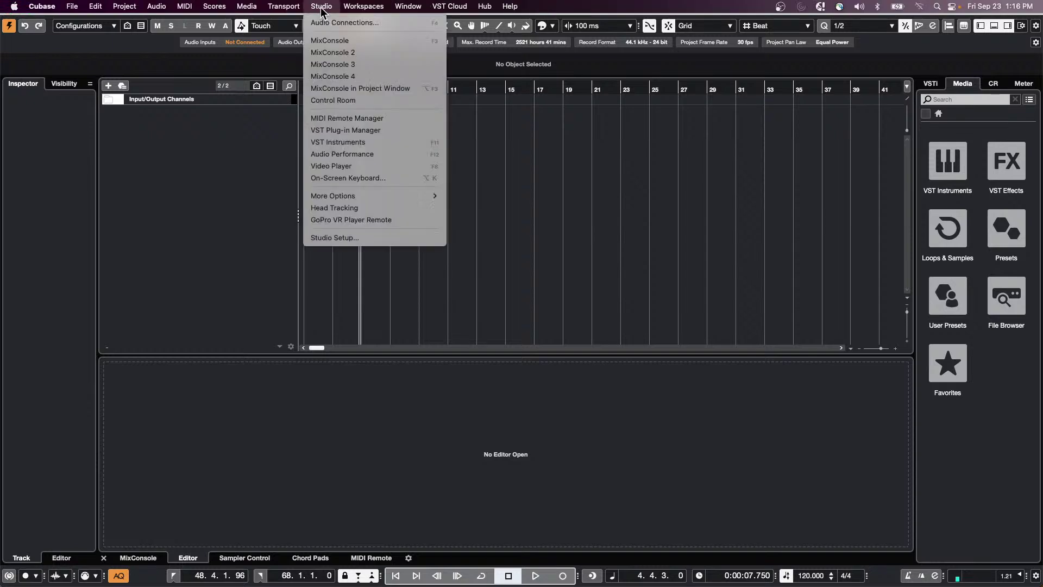
{"action": "left_click", "coordinate": [344, 239]}
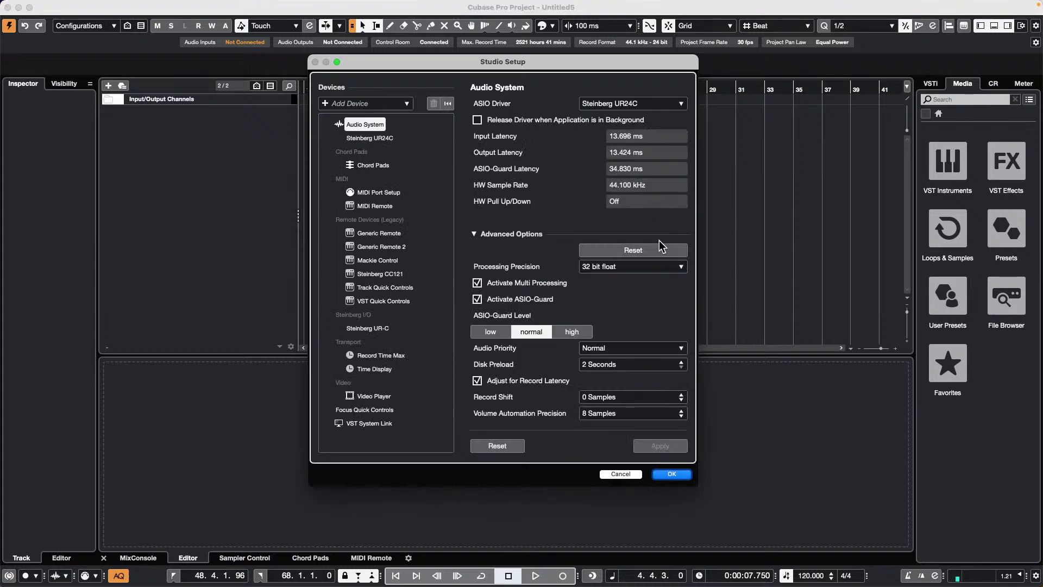
{"action": "left_click", "coordinate": [321, 7]}
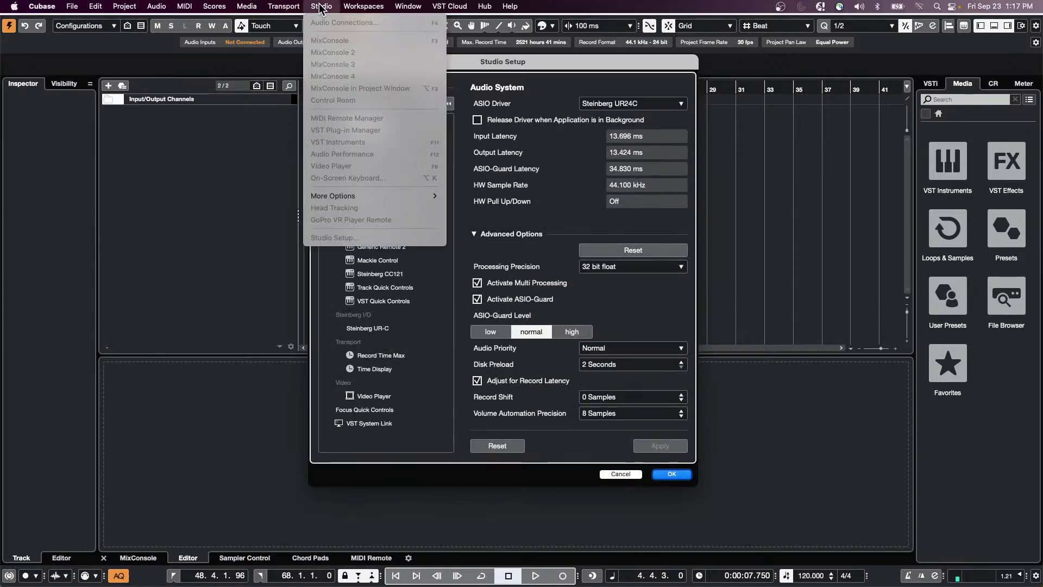
{"action": "left_click", "coordinate": [344, 248]}
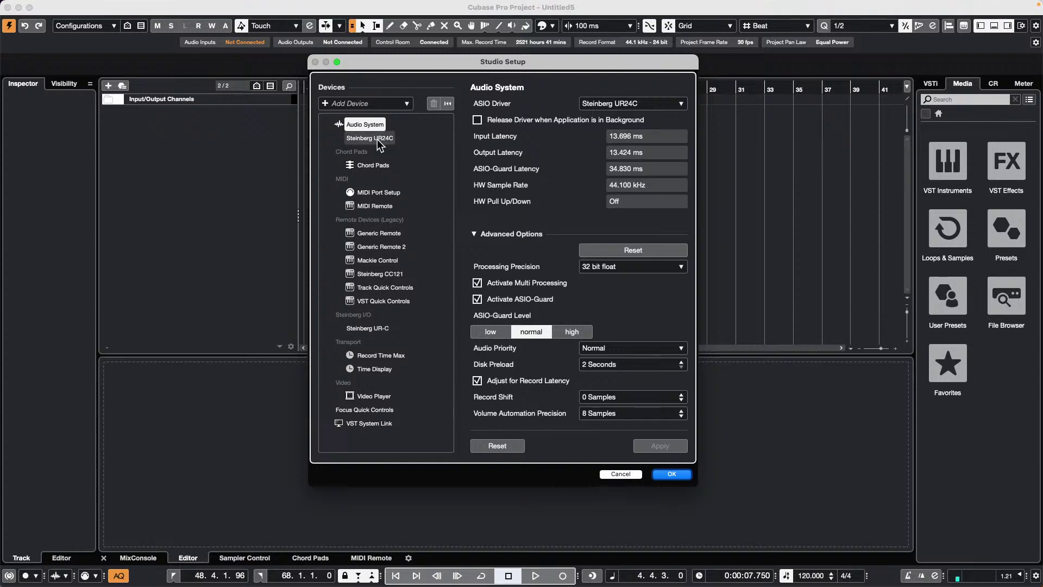
{"action": "left_click", "coordinate": [377, 139]}
{"action": "left_click", "coordinate": [374, 126]}
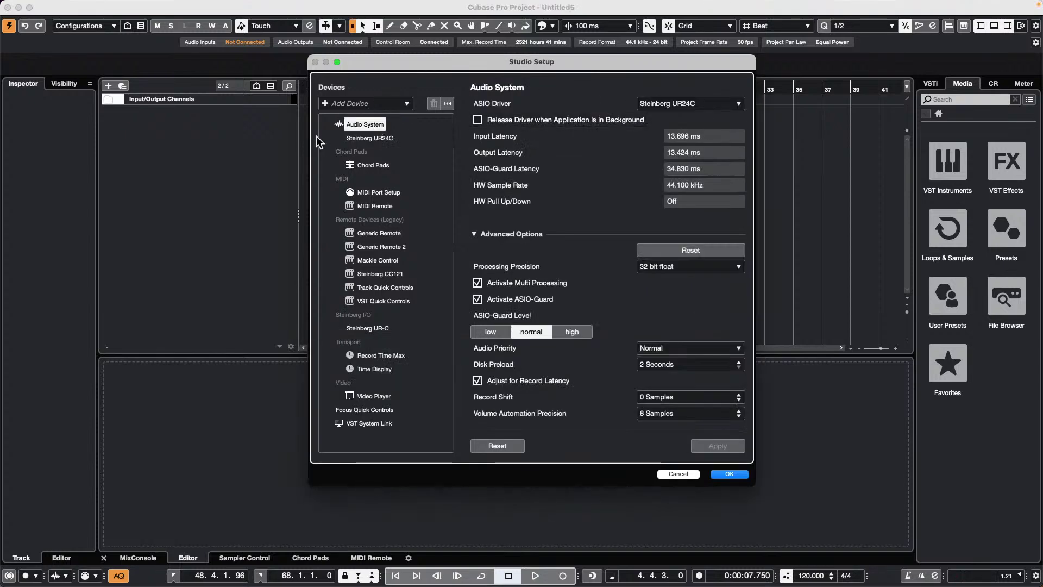
{"action": "left_click", "coordinate": [698, 103]}
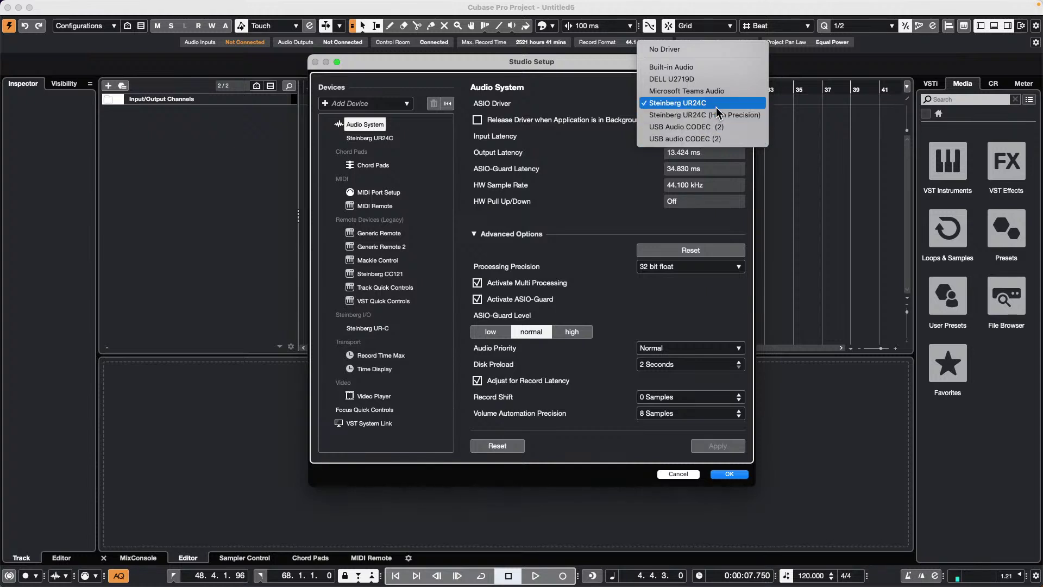
{"action": "left_click", "coordinate": [690, 108]}
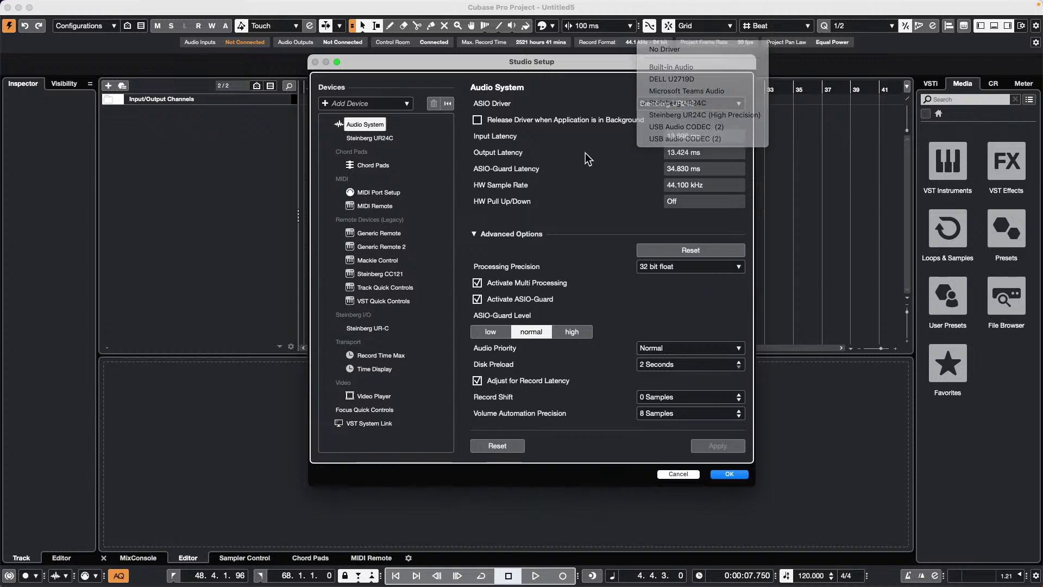
{"action": "left_click", "coordinate": [732, 475]}
Connect the Stereo In 1 input bus to the Steinberg UR24C and check the Control Room connections.
{"action": "left_click", "coordinate": [321, 6]}
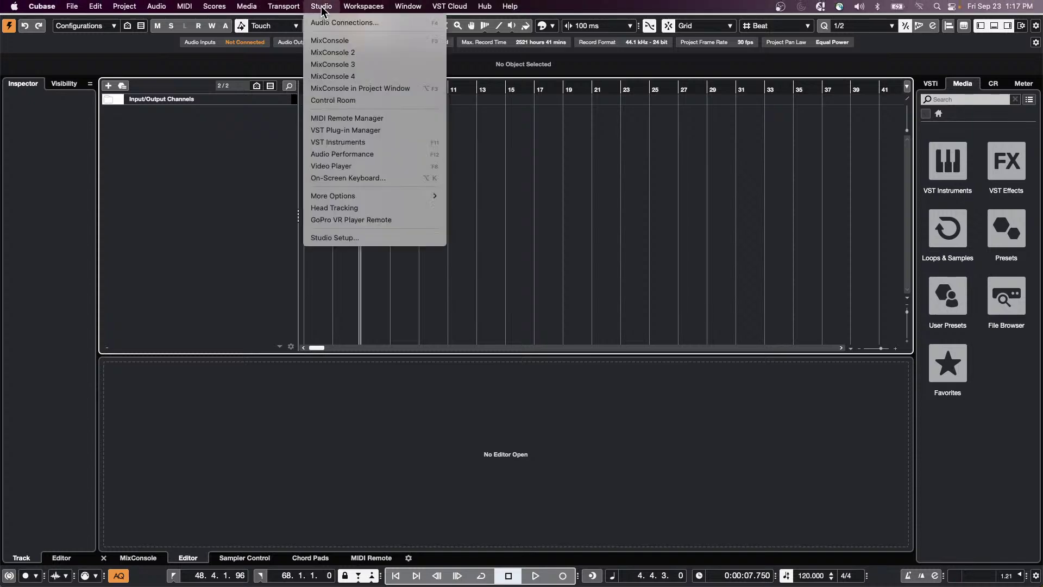
{"action": "left_click", "coordinate": [328, 23]}
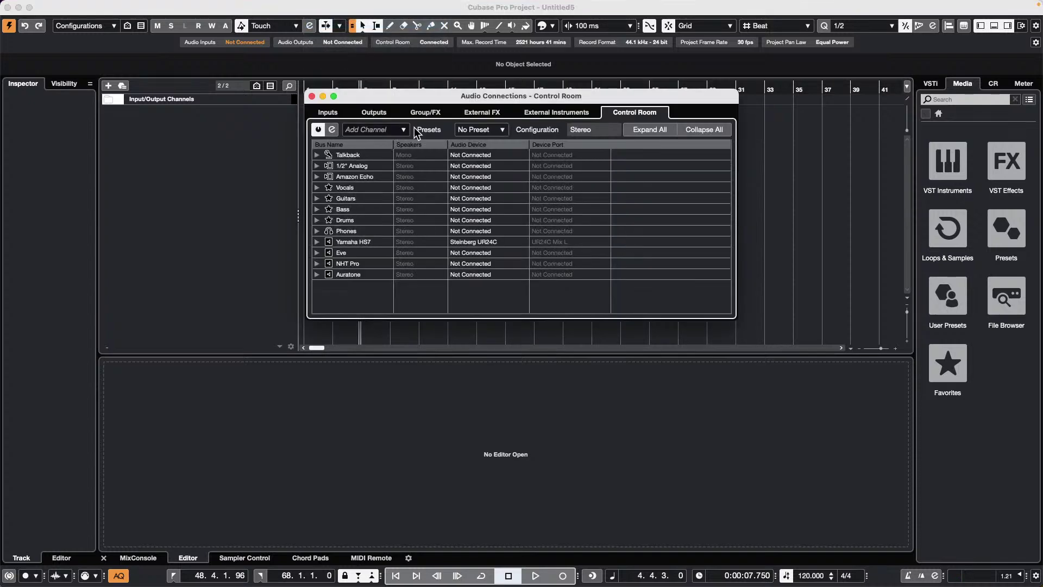
{"action": "left_click", "coordinate": [329, 112]}
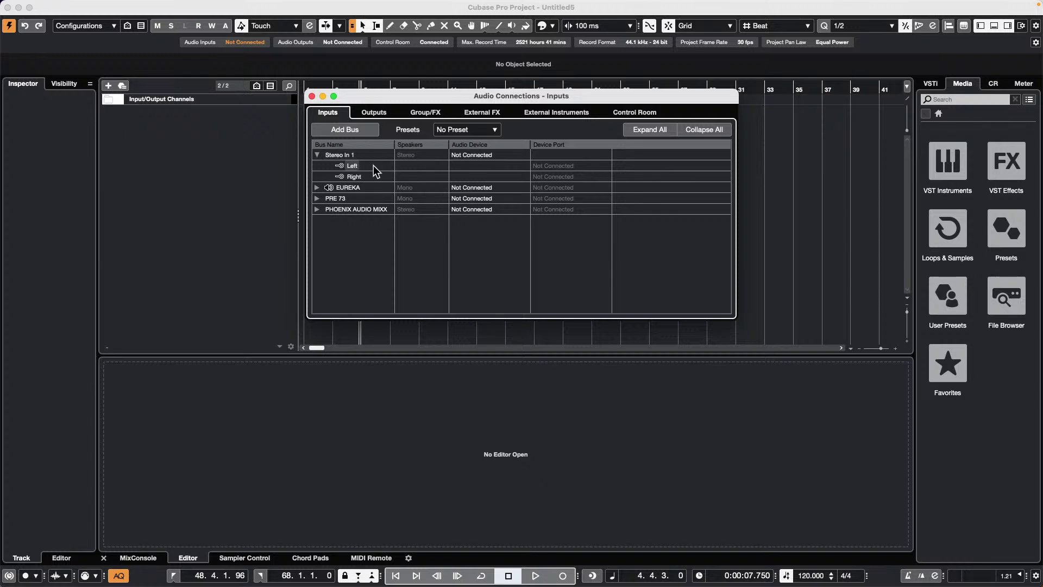
{"action": "left_click", "coordinate": [340, 155]}
{"action": "left_click", "coordinate": [471, 155]}
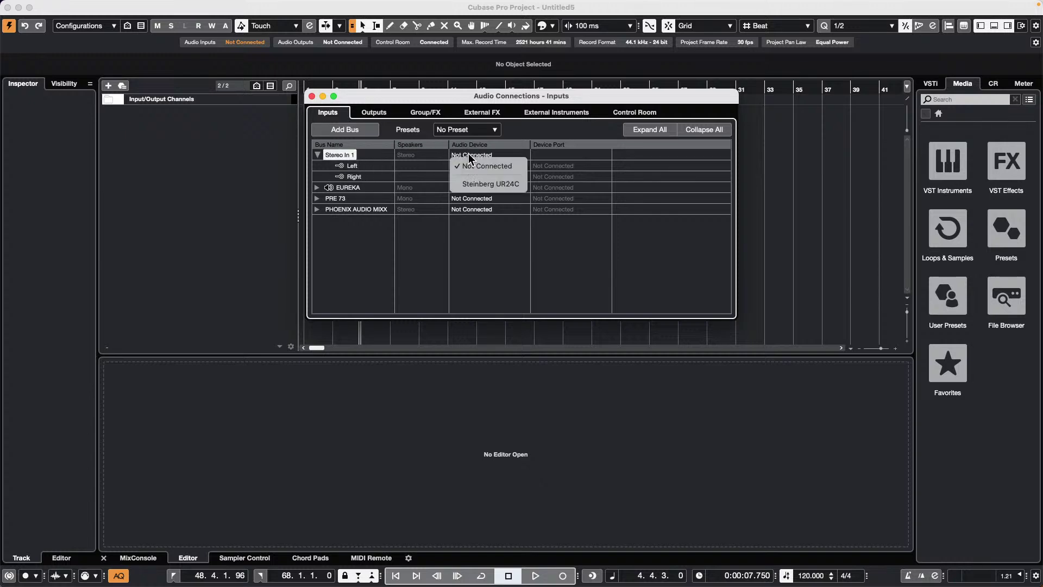
{"action": "left_click", "coordinate": [484, 184]}
{"action": "left_click", "coordinate": [569, 169]}
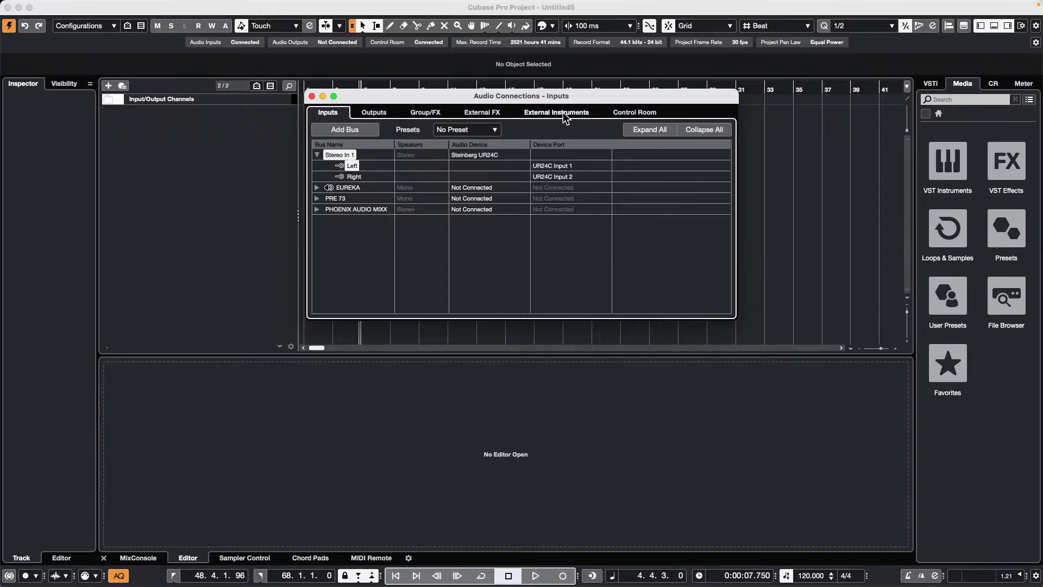
{"action": "left_click", "coordinate": [638, 112]}
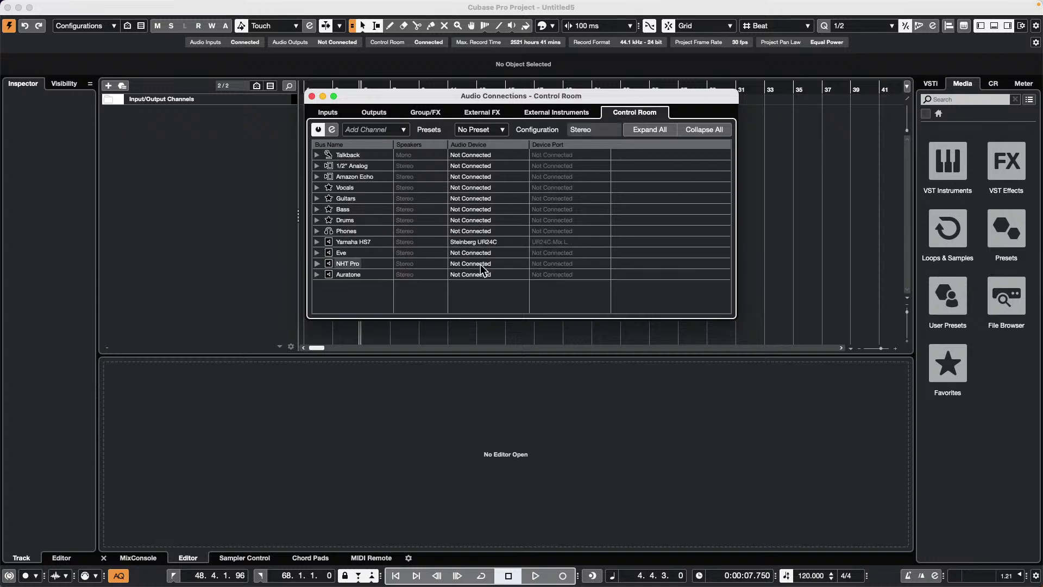
{"action": "left_click", "coordinate": [312, 96]}
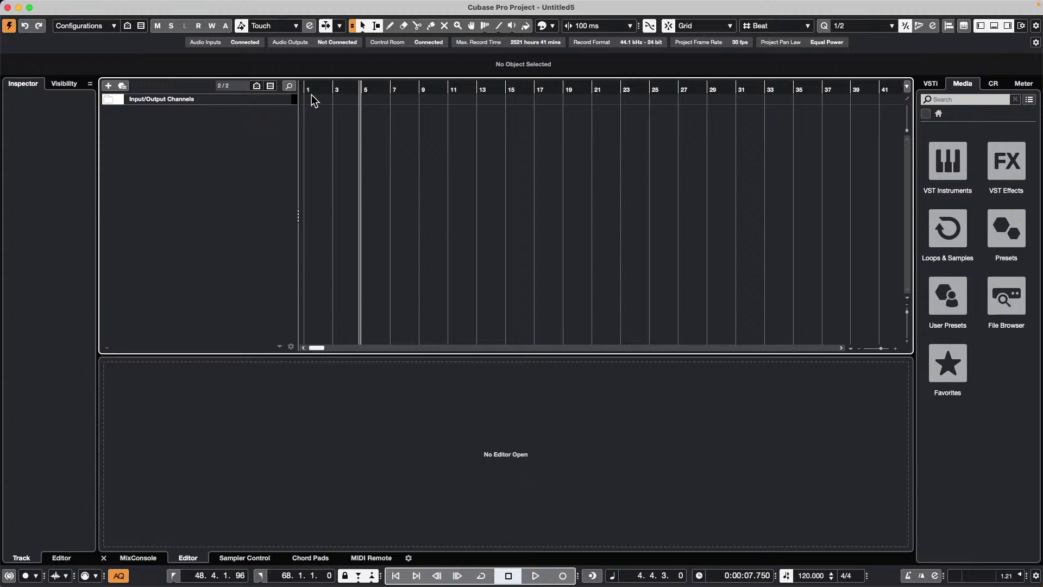
Add one stereo audio track with UR24C Input 1 as its input and Stereo as its output.
{"action": "left_click", "coordinate": [108, 85]}
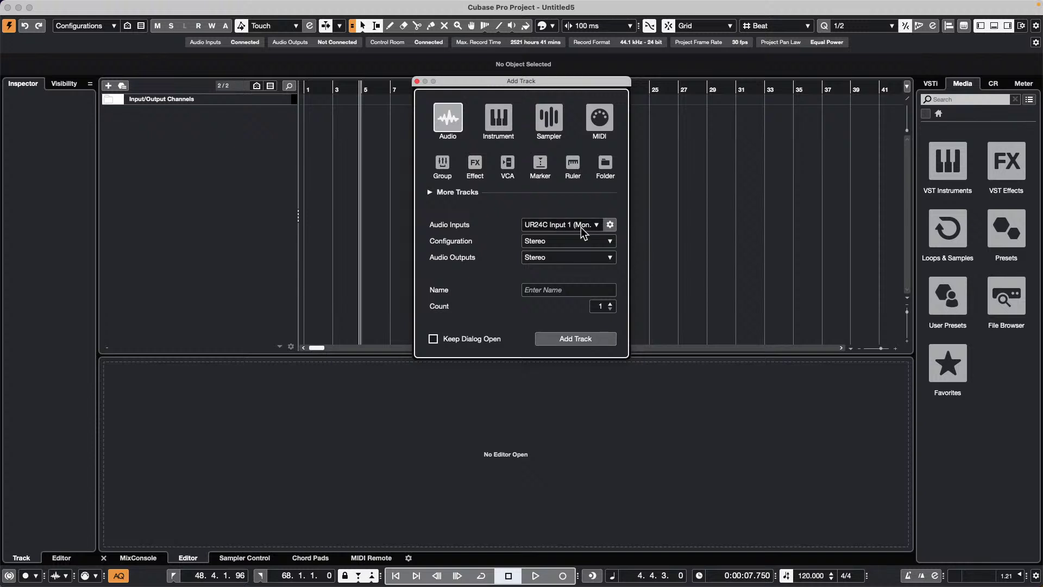
{"action": "left_click", "coordinate": [571, 242]}
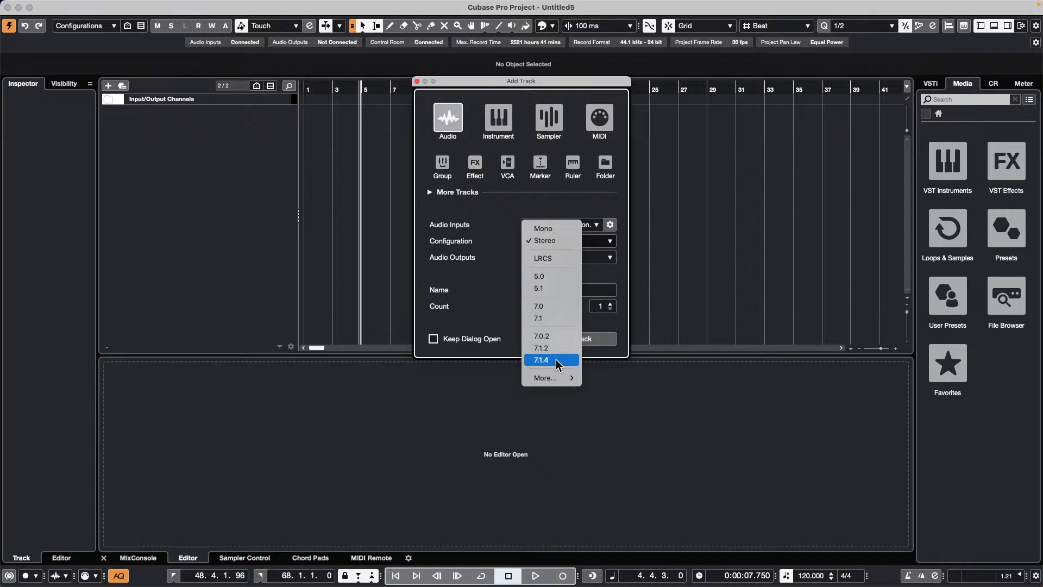
{"action": "left_click", "coordinate": [429, 191]}
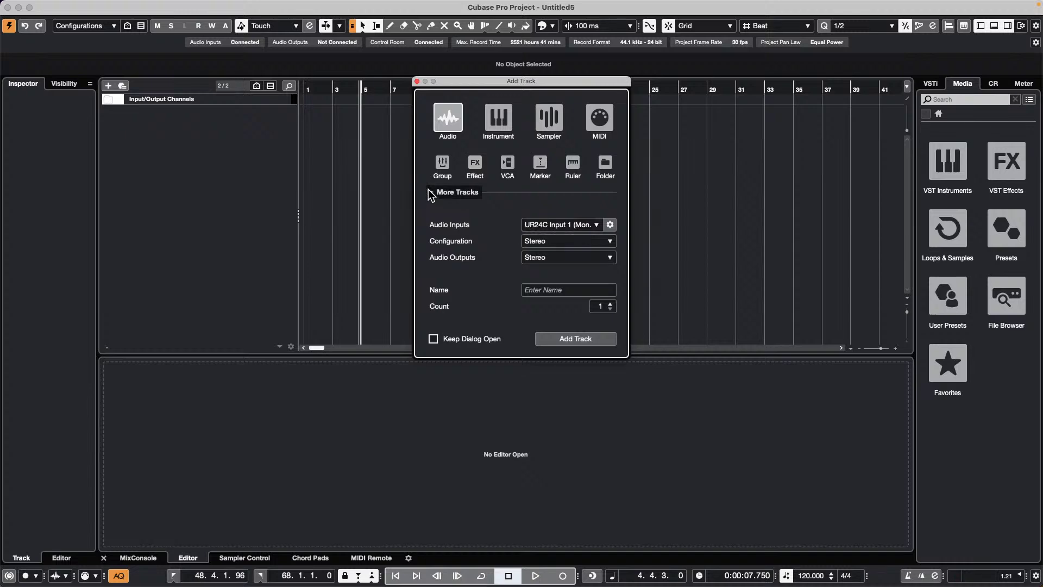
{"action": "left_click", "coordinate": [429, 192]}
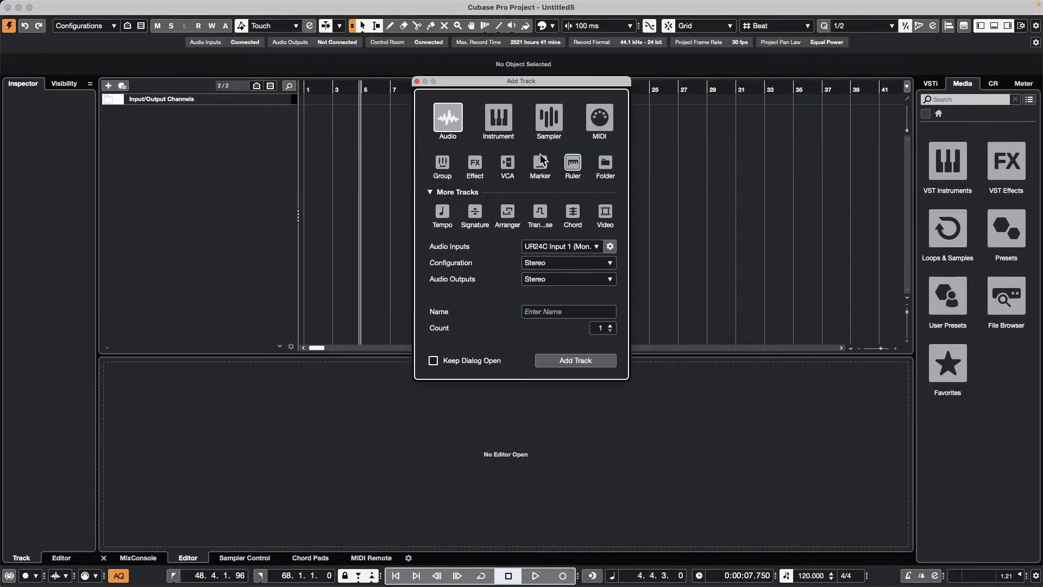
{"action": "left_click", "coordinate": [589, 362]}
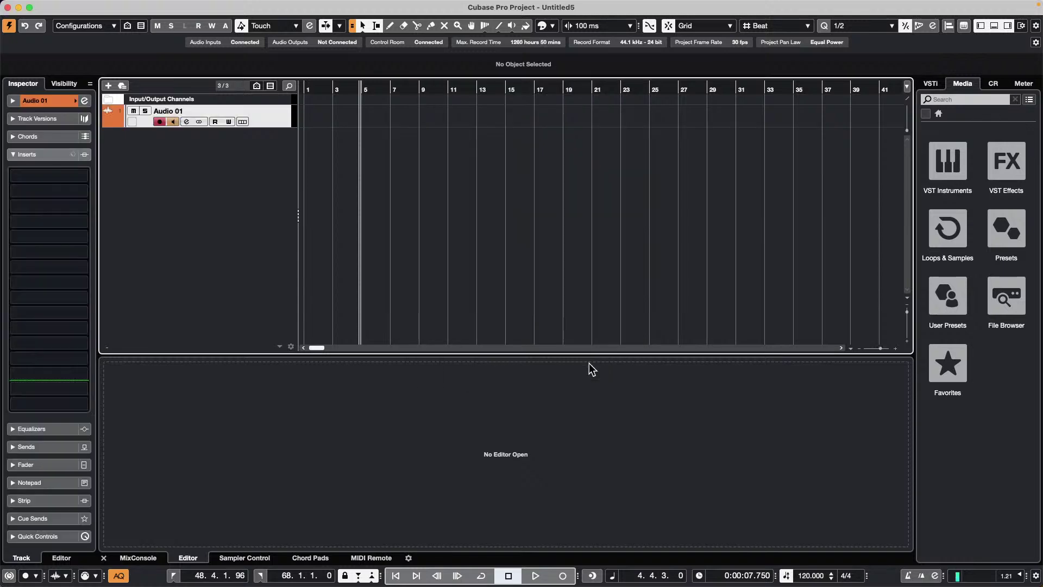
Add an instrument track using Retrologue with Stereo output and close the instrument's window.
{"action": "right_click", "coordinate": [207, 157]}
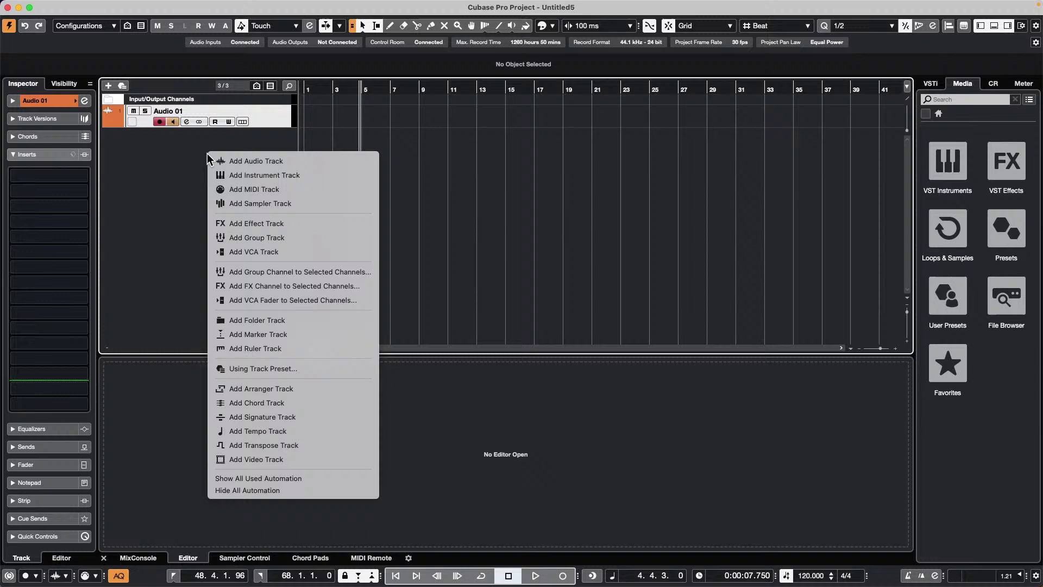
{"action": "left_click", "coordinate": [116, 89]}
{"action": "left_click", "coordinate": [109, 86]}
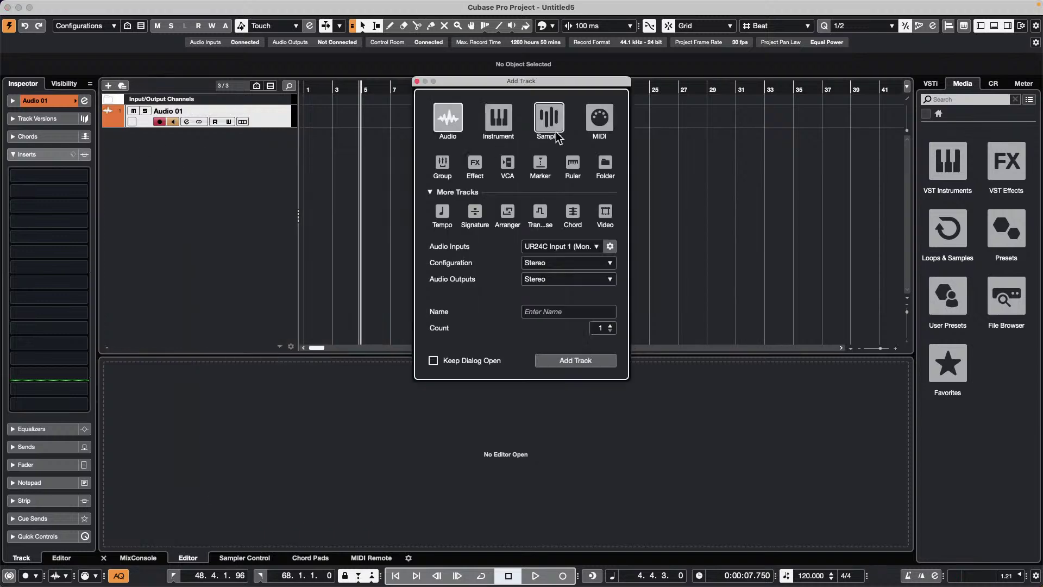
{"action": "left_click", "coordinate": [497, 116]}
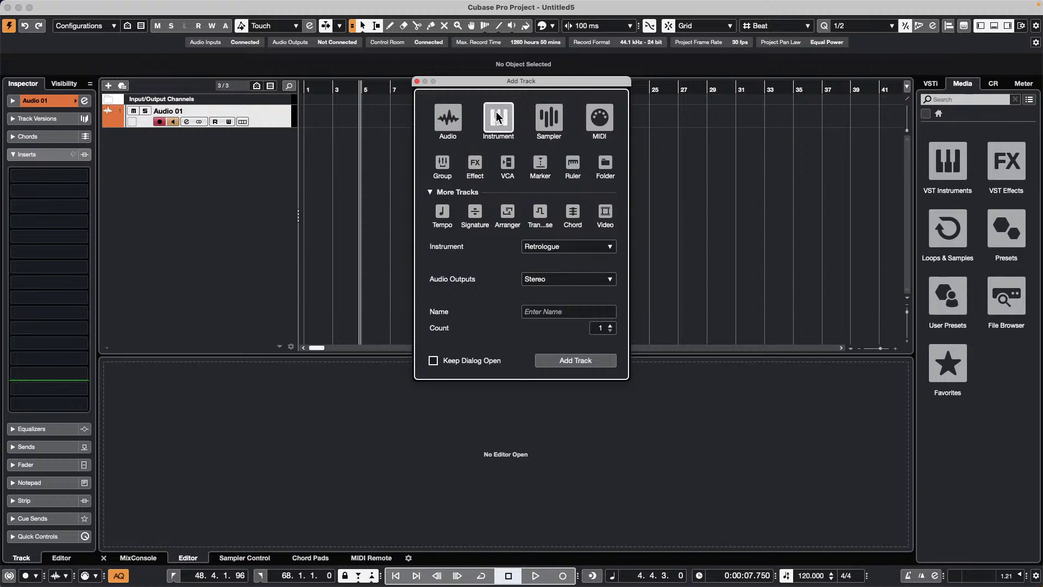
{"action": "left_click", "coordinate": [591, 360]}
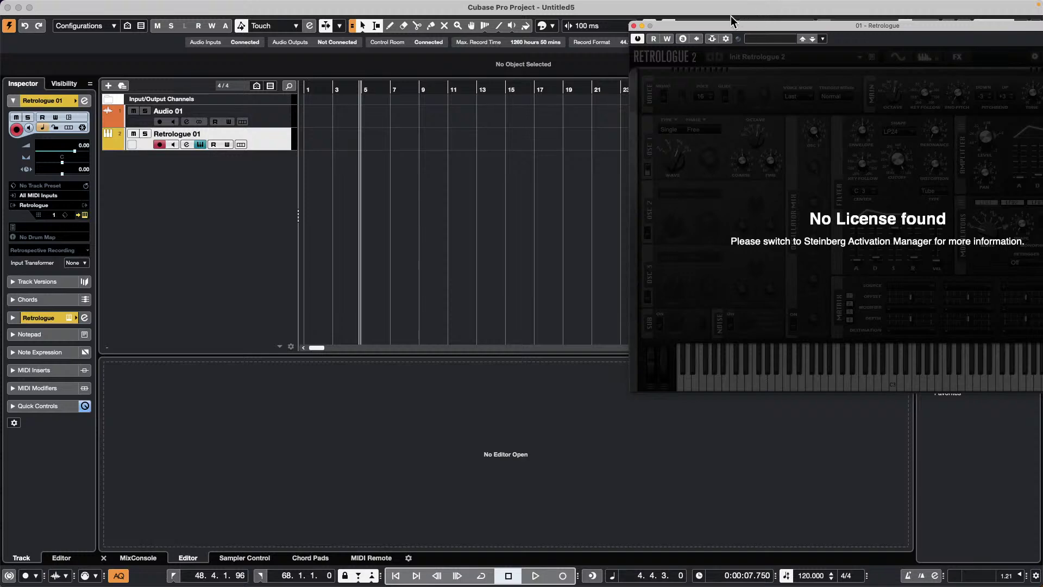
{"action": "left_click_drag", "start_coordinate": [728, 25], "coordinate": [494, 80]}
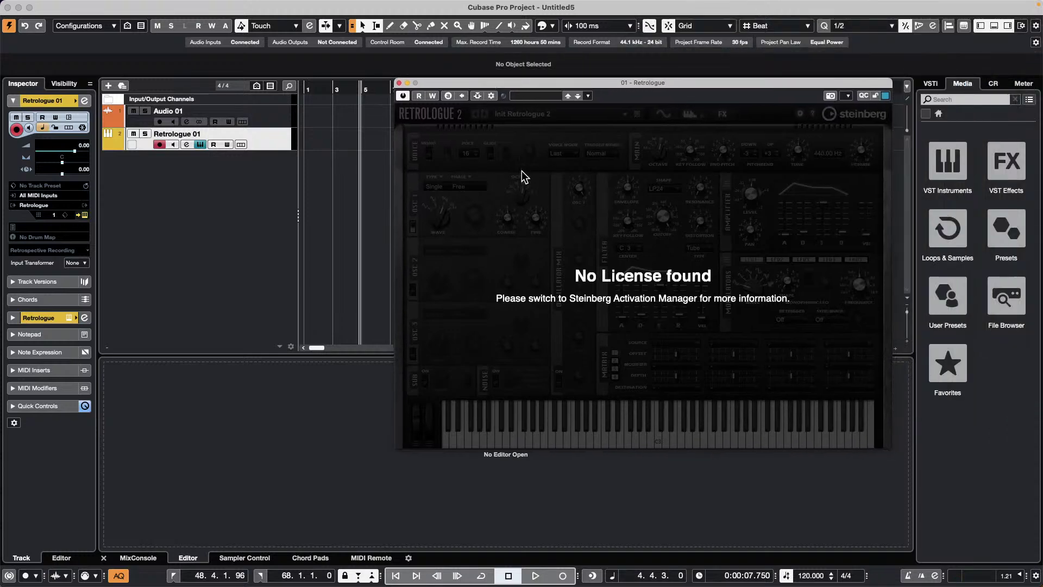
{"action": "left_click", "coordinate": [399, 83]}
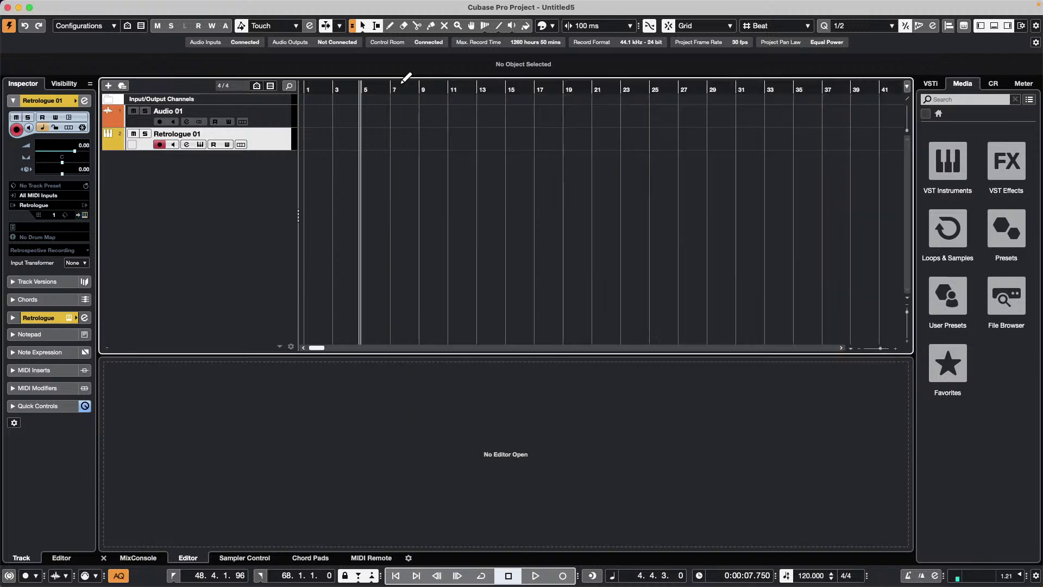
Add an instrument track using HALion Sonic SE and move its window fully into view.
{"action": "right_click", "coordinate": [210, 159]}
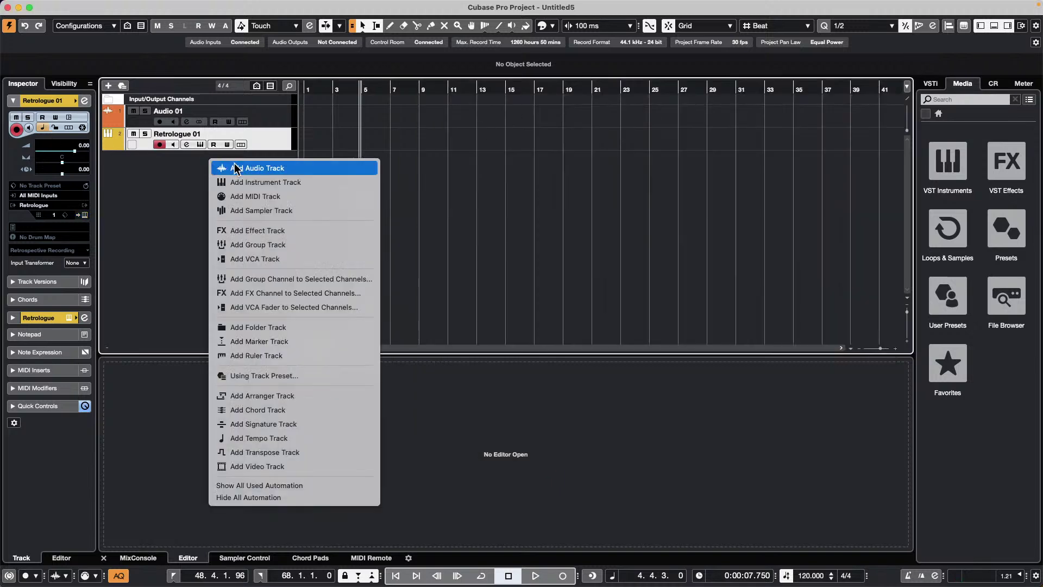
{"action": "left_click", "coordinate": [255, 182]}
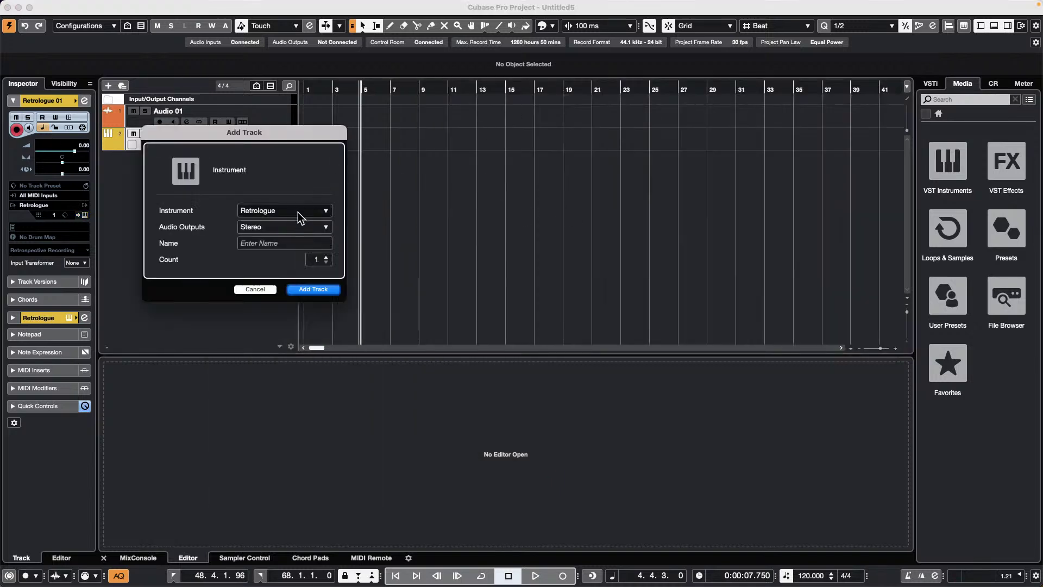
{"action": "left_click", "coordinate": [298, 212]}
{"action": "left_click", "coordinate": [237, 390]}
{"action": "left_click", "coordinate": [313, 289]}
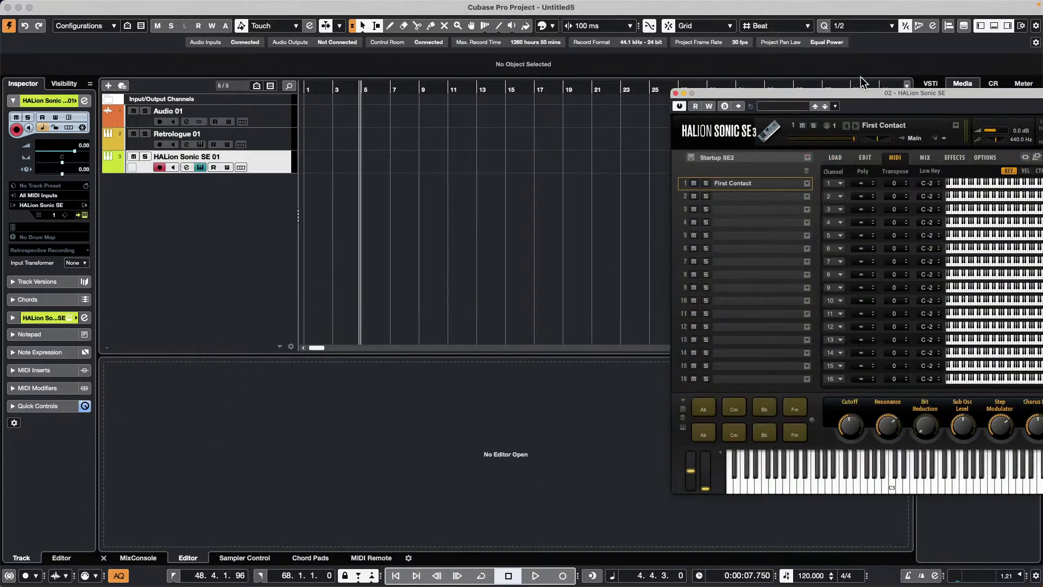
{"action": "double_click", "coordinate": [826, 96]}
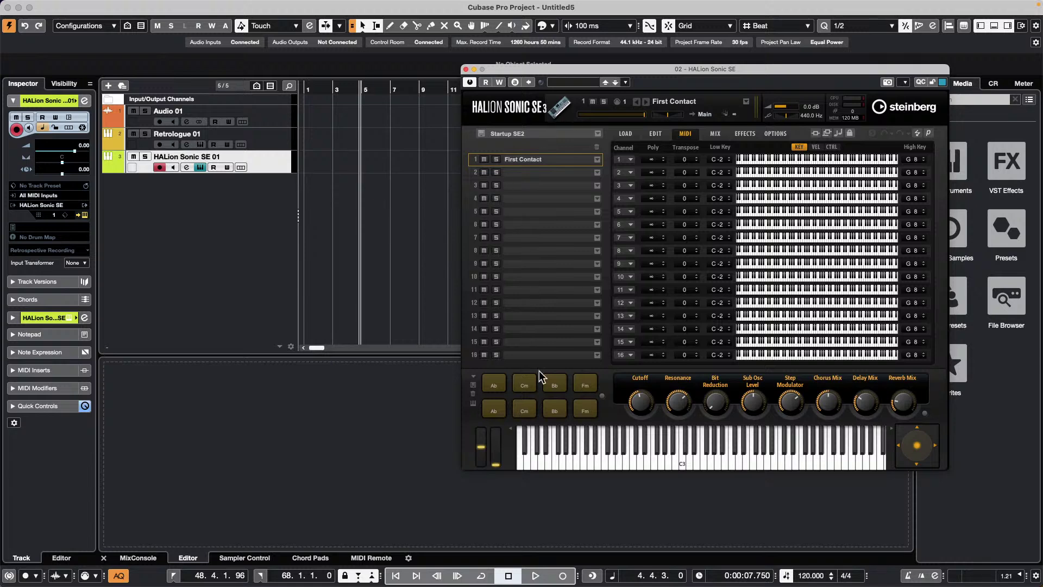
Record a MIDI part on the HALion Sonic SE track from bar 6 to about bar 12.
{"action": "left_click", "coordinate": [536, 575]}
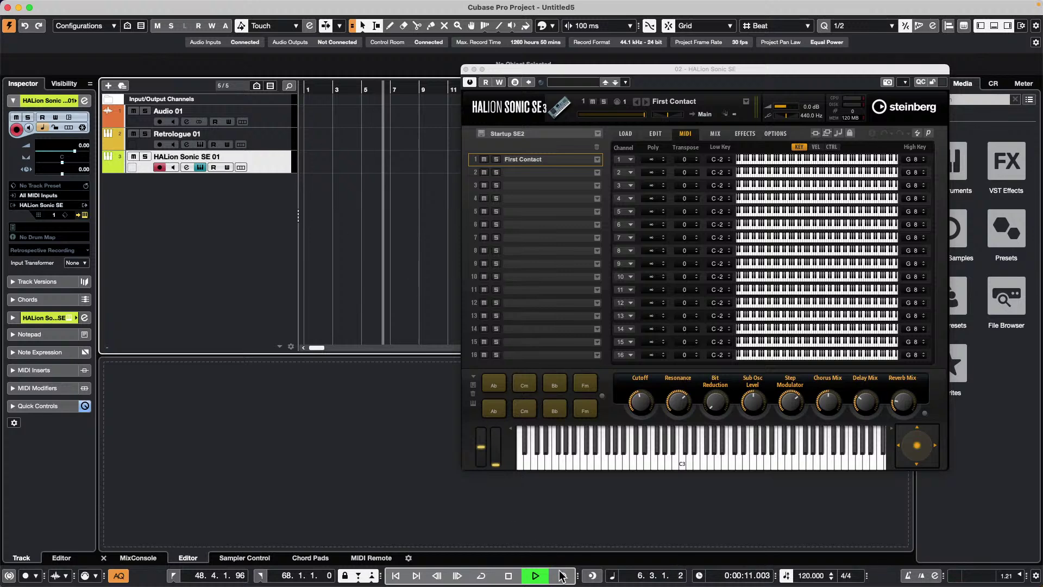
{"action": "left_click", "coordinate": [563, 576]}
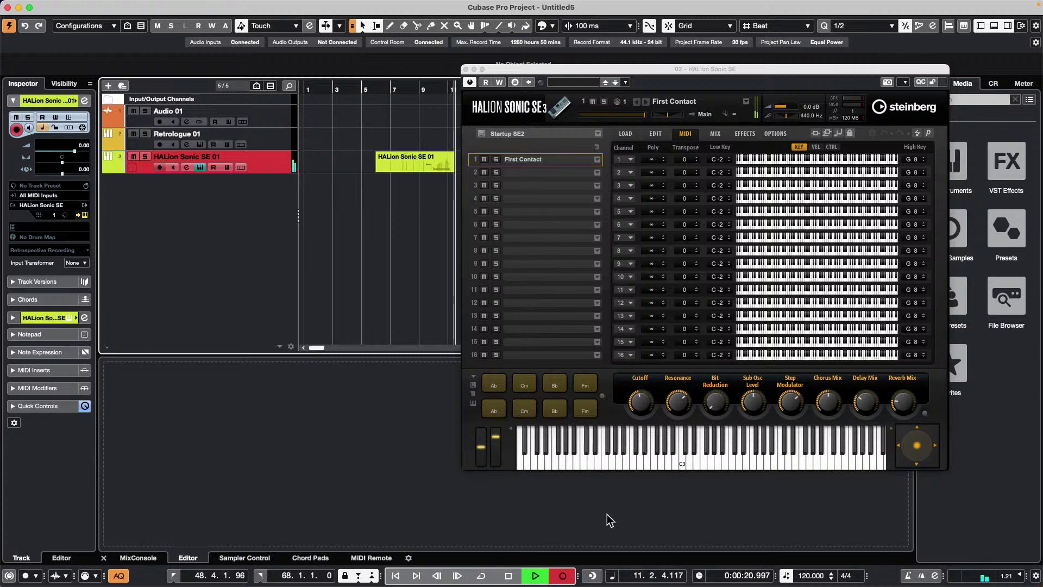
{"action": "key", "text": "space"}
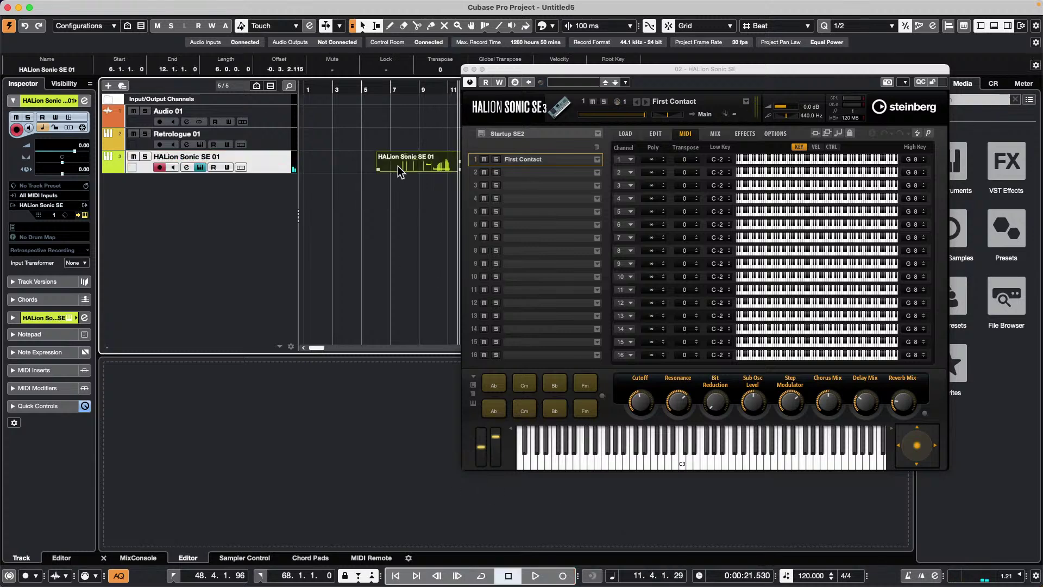
Close the HALion Sonic SE instrument window and make its track the selected one instead of the audio track.
{"action": "left_click", "coordinate": [256, 115]}
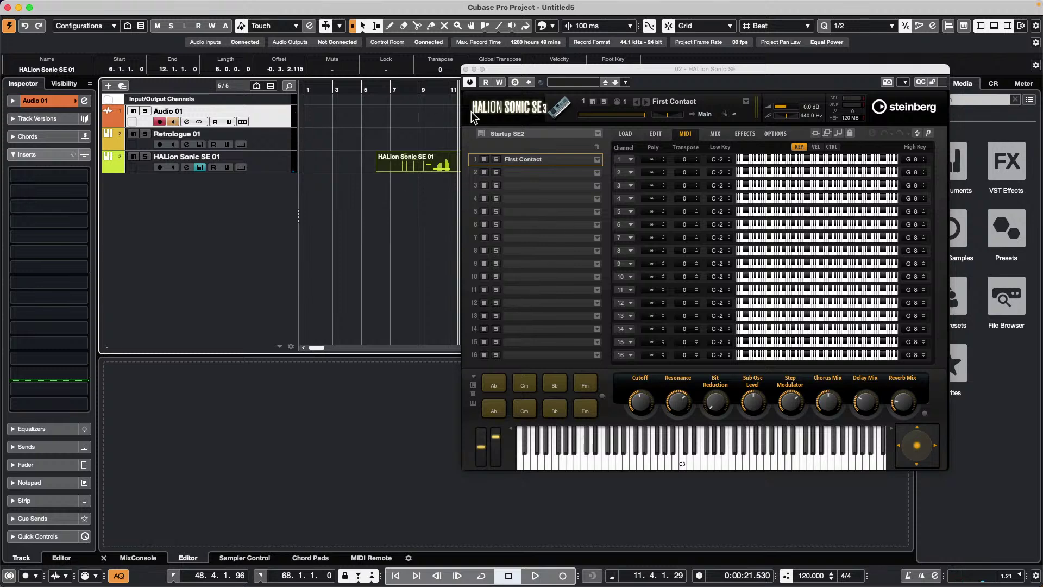
{"action": "left_click", "coordinate": [466, 69]}
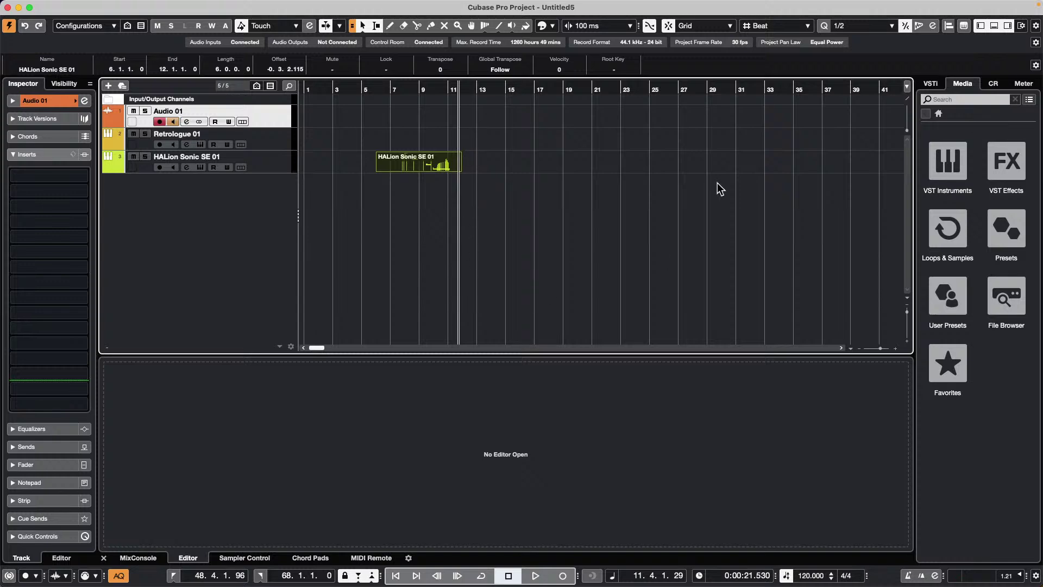
{"action": "left_click", "coordinate": [282, 170]}
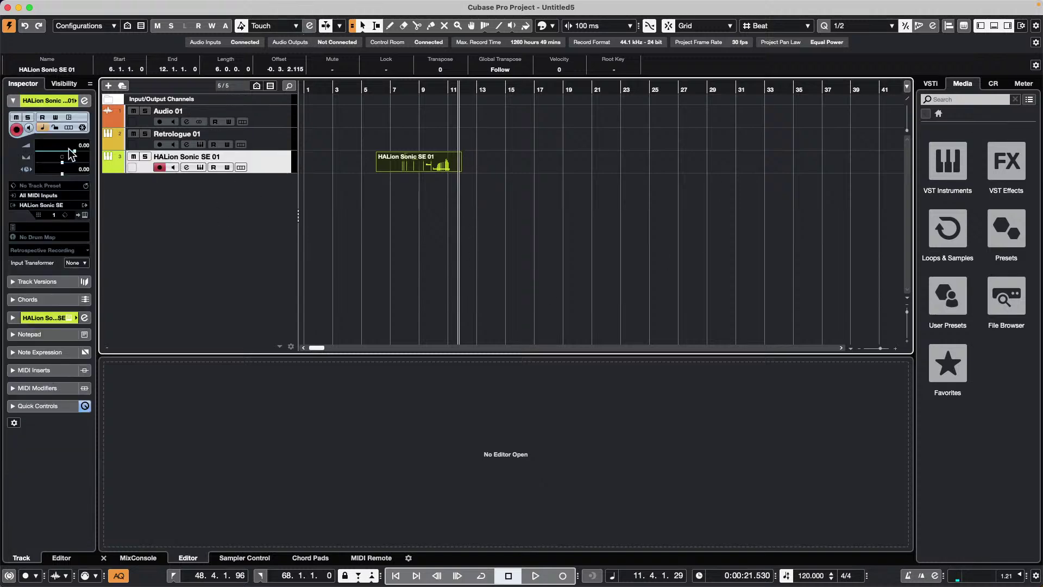
Examine the Distortion and Delay effects offered for the first insert slot of the Audio 01 track.
{"action": "left_click", "coordinate": [268, 139]}
{"action": "left_click", "coordinate": [276, 118]}
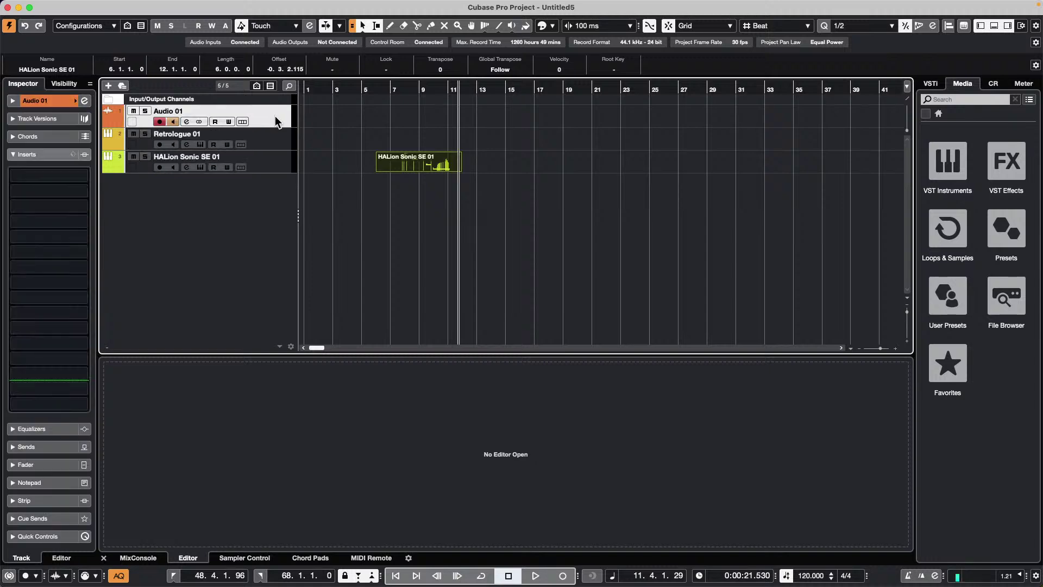
{"action": "left_click", "coordinate": [56, 176]}
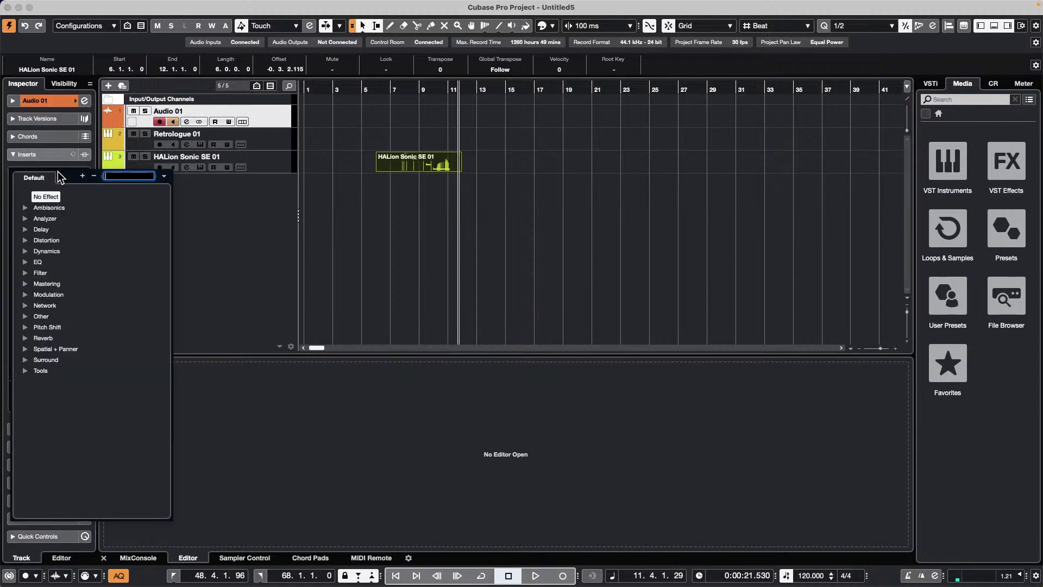
{"action": "left_click", "coordinate": [36, 241]}
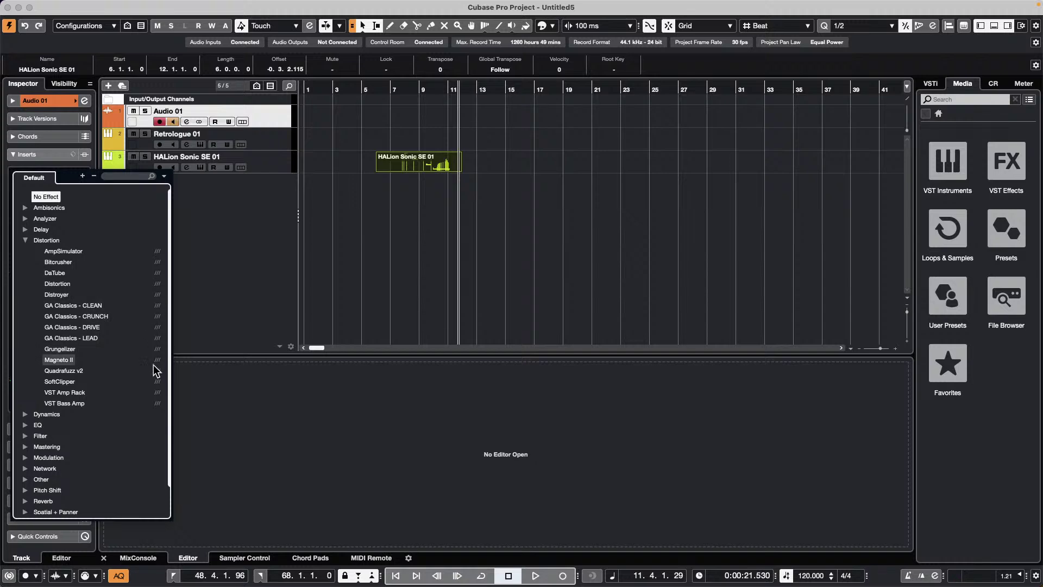
{"action": "left_click", "coordinate": [25, 229]}
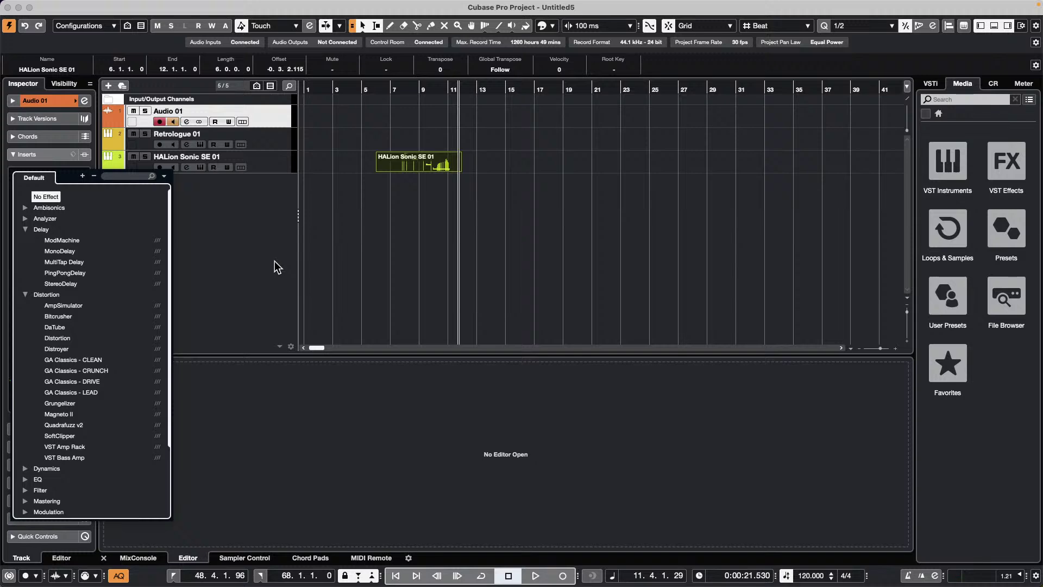
{"action": "left_click", "coordinate": [934, 234]}
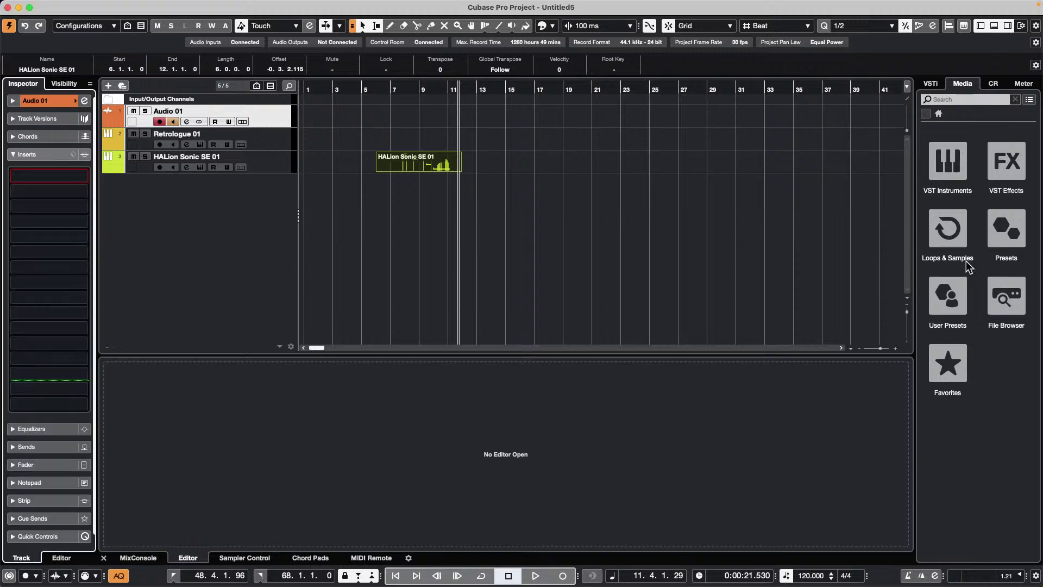
Place the Atmo 07_AM sample from the Caleidoscope loops and samples set on the Audio 01 track at 11.4.1.0.
{"action": "left_click", "coordinate": [967, 267]}
{"action": "left_click", "coordinate": [978, 320]}
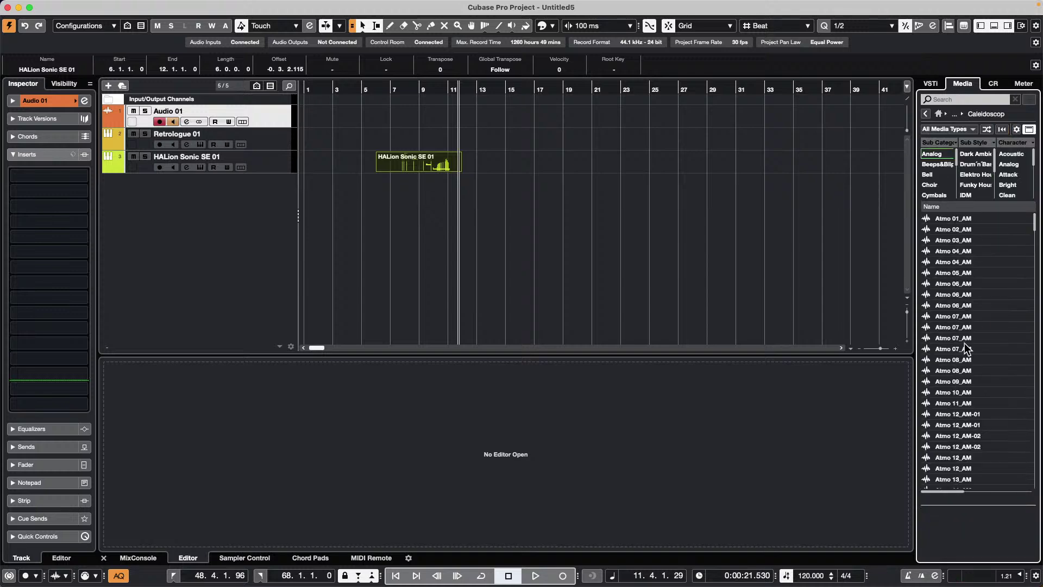
{"action": "left_click_drag", "start_coordinate": [964, 346], "coordinate": [455, 76]}
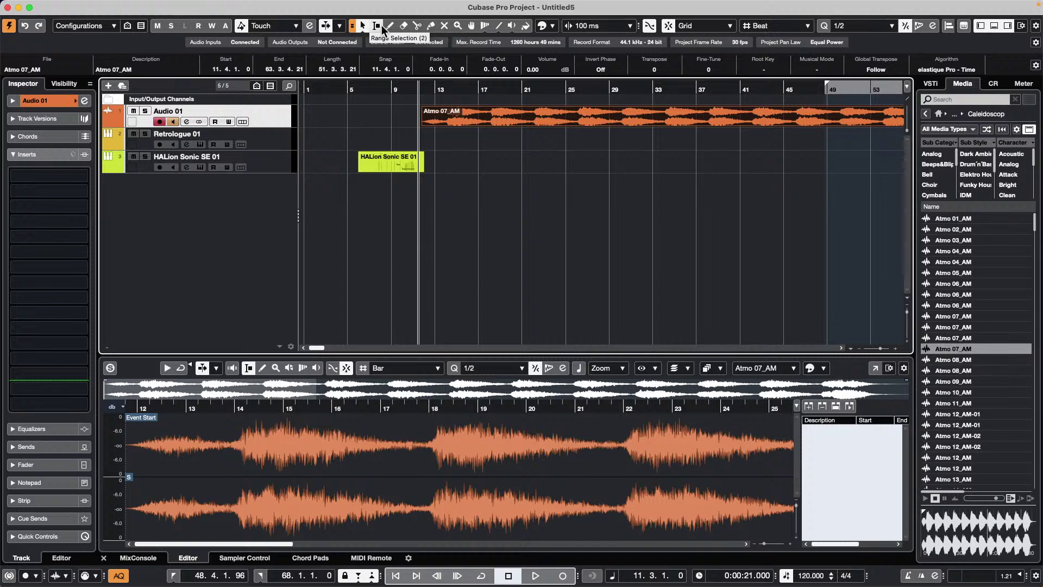
Try deleting a range of the Atmo 07_AM event from about bar 26 to 41, then from 21.4 to bar 44, undoing each deletion.
{"action": "left_click_drag", "start_coordinate": [584, 111], "coordinate": [740, 112]}
{"action": "key", "text": "Delete"}
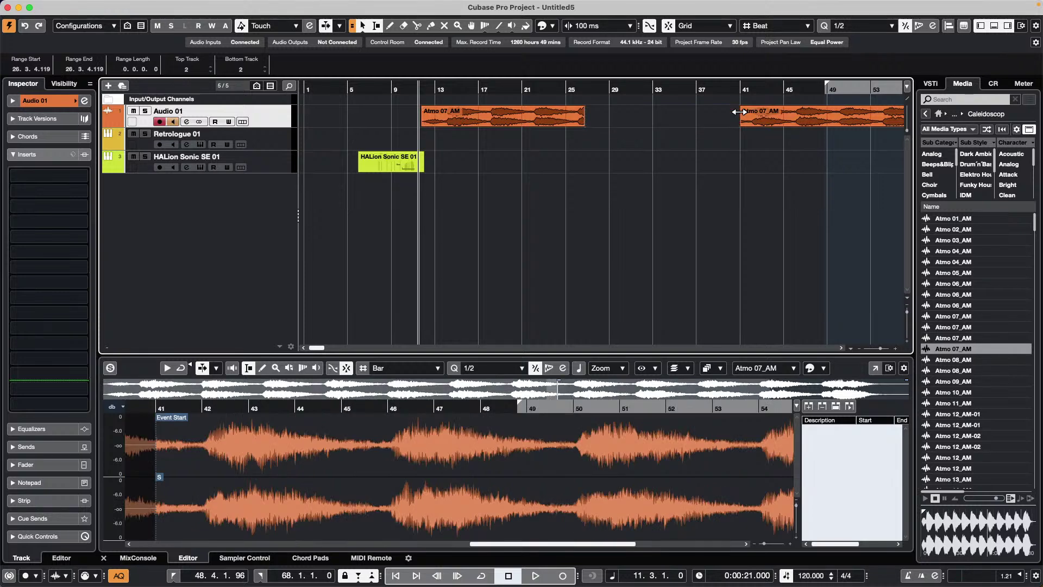
{"action": "key", "text": "super+z"}
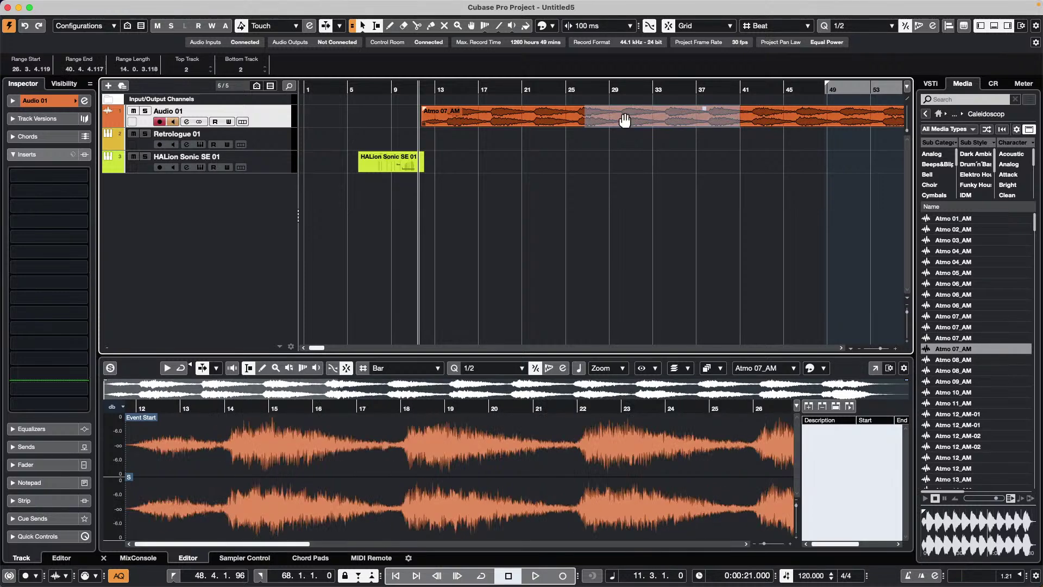
{"action": "left_click_drag", "start_coordinate": [530, 111], "coordinate": [773, 111]}
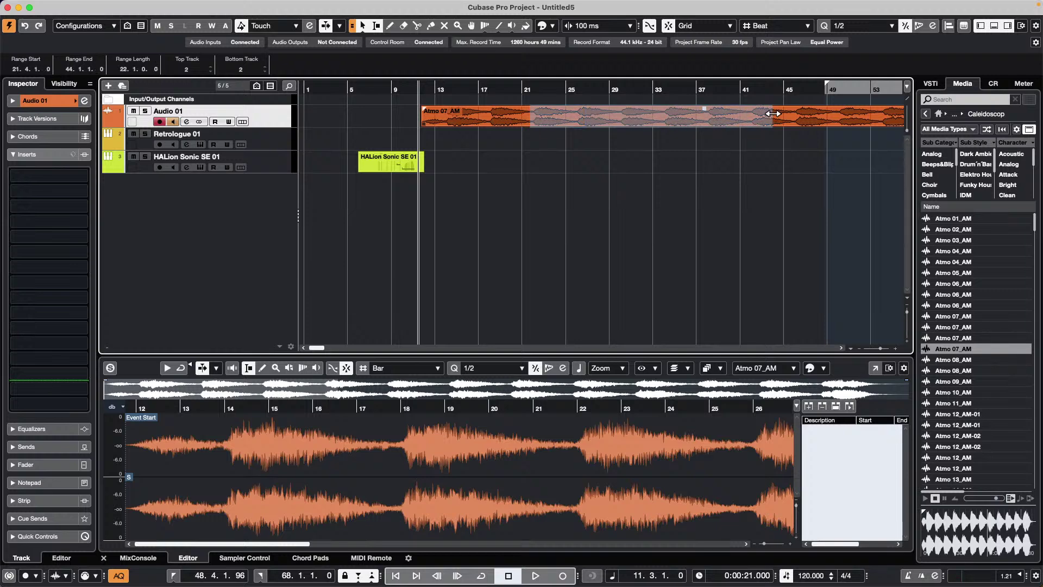
{"action": "key", "text": "Delete"}
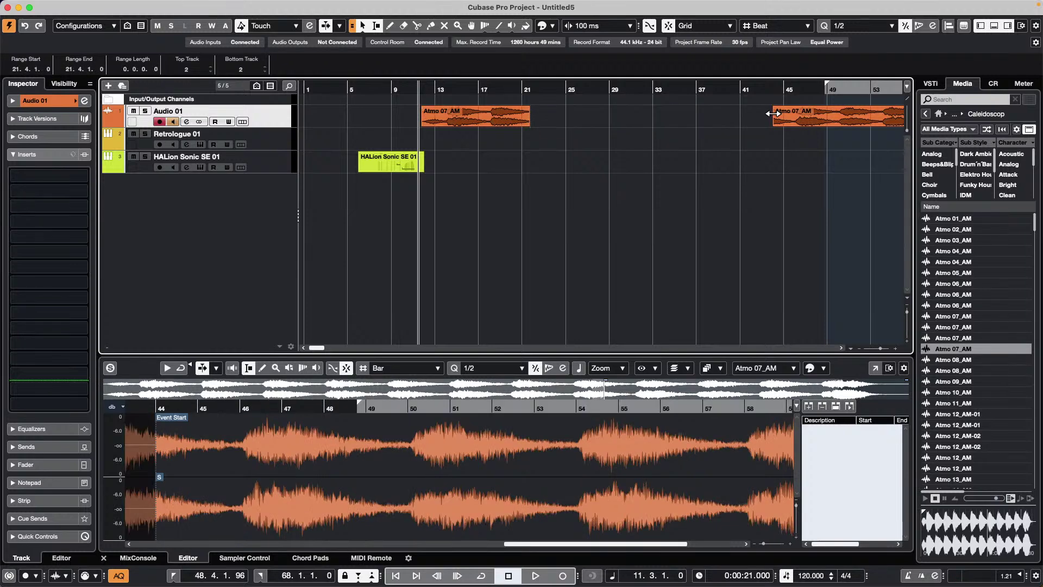
{"action": "key", "text": "super+z"}
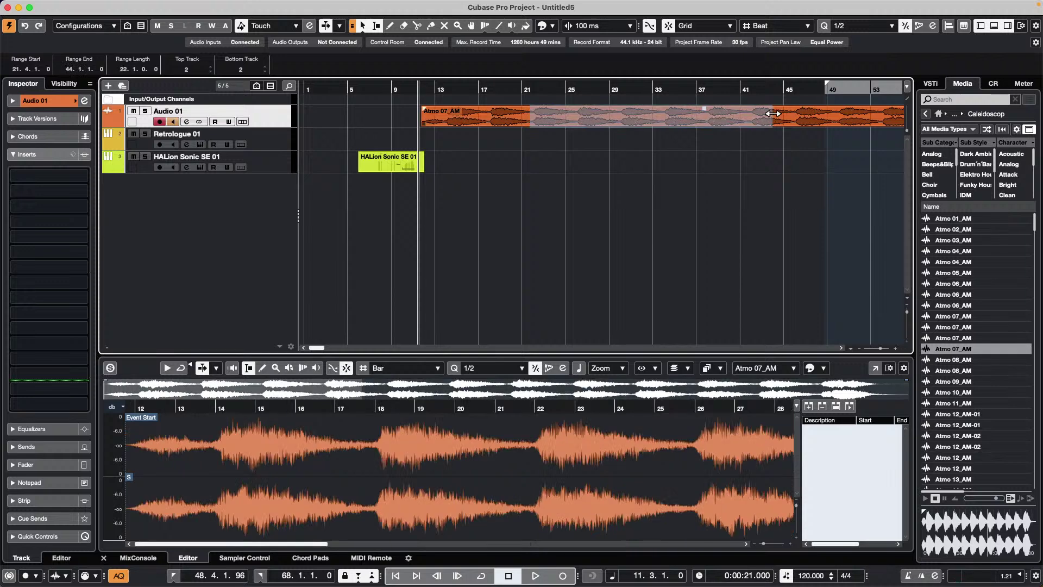
Try Delete Time on the range from 21.4 to bar 44 of the Atmo 07_AM event, and undo it.
{"action": "left_click_drag", "start_coordinate": [540, 87], "coordinate": [541, 70]}
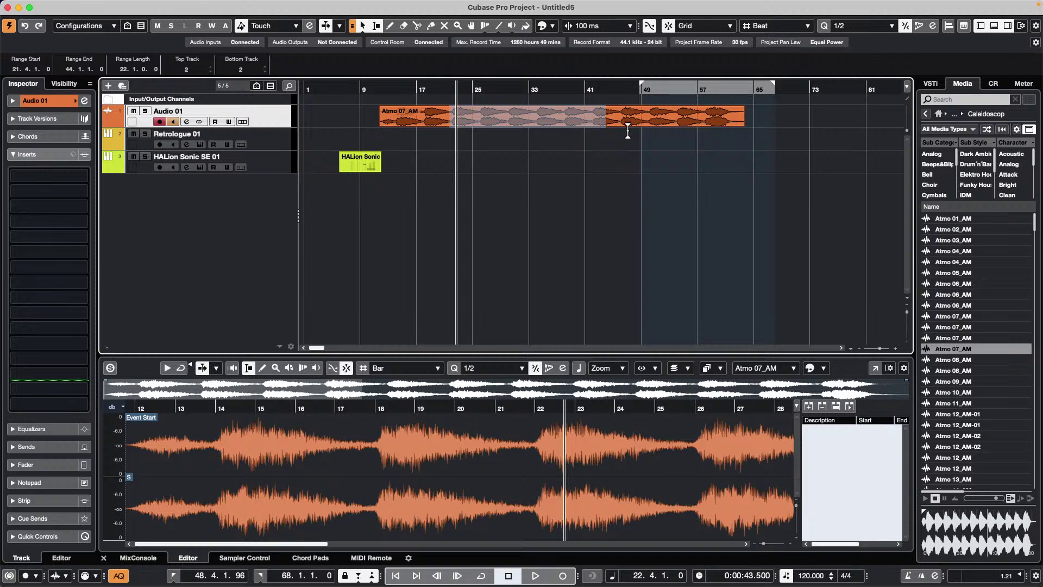
{"action": "key", "text": "shift+BackSpace"}
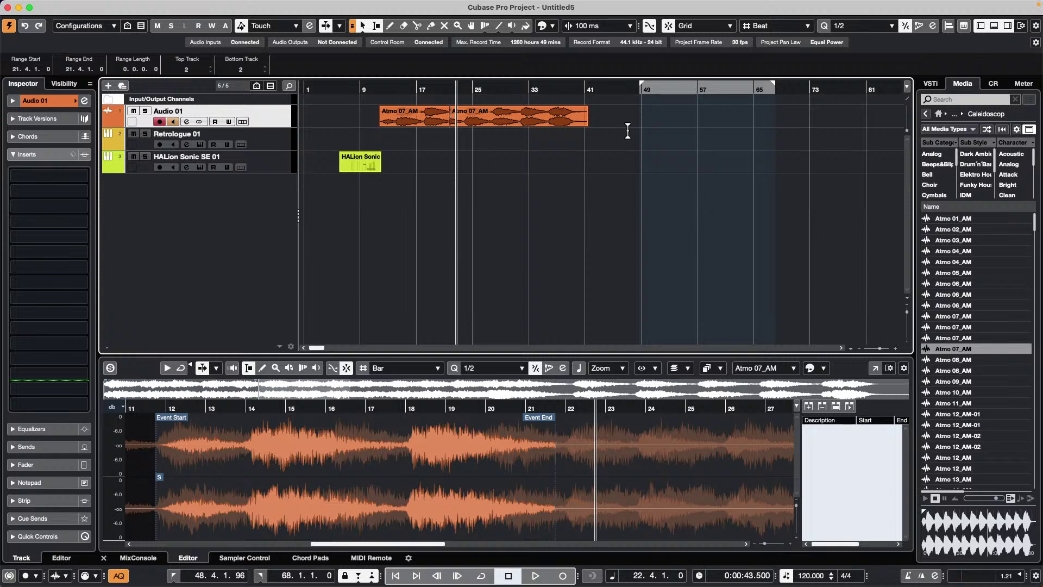
{"action": "key", "text": "super+z"}
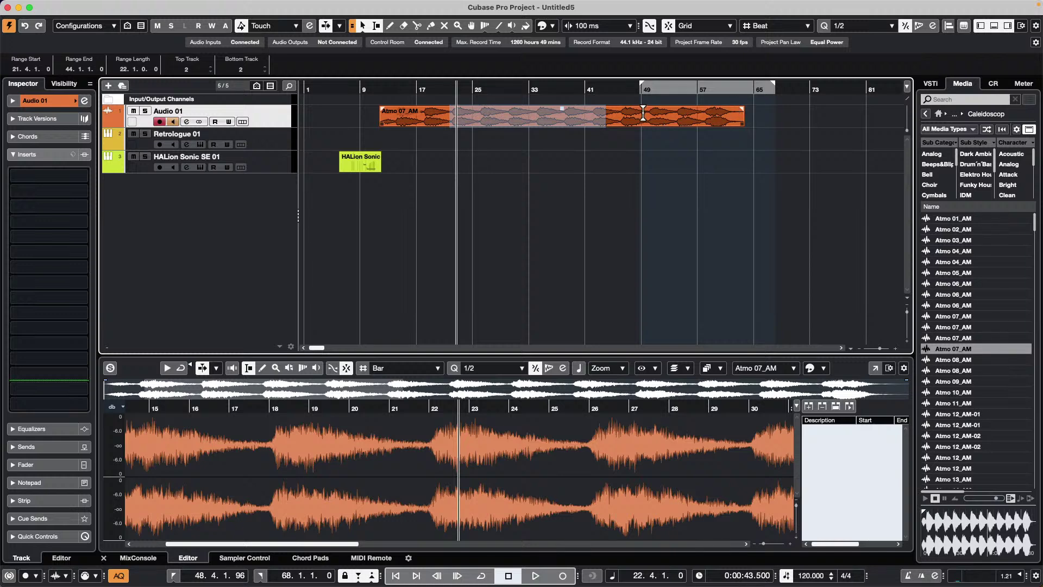
Try deleting the range from about 26.2 to bar 49 of the Atmo 07_AM event, and undo it.
{"action": "left_click_drag", "start_coordinate": [640, 114], "coordinate": [484, 106]}
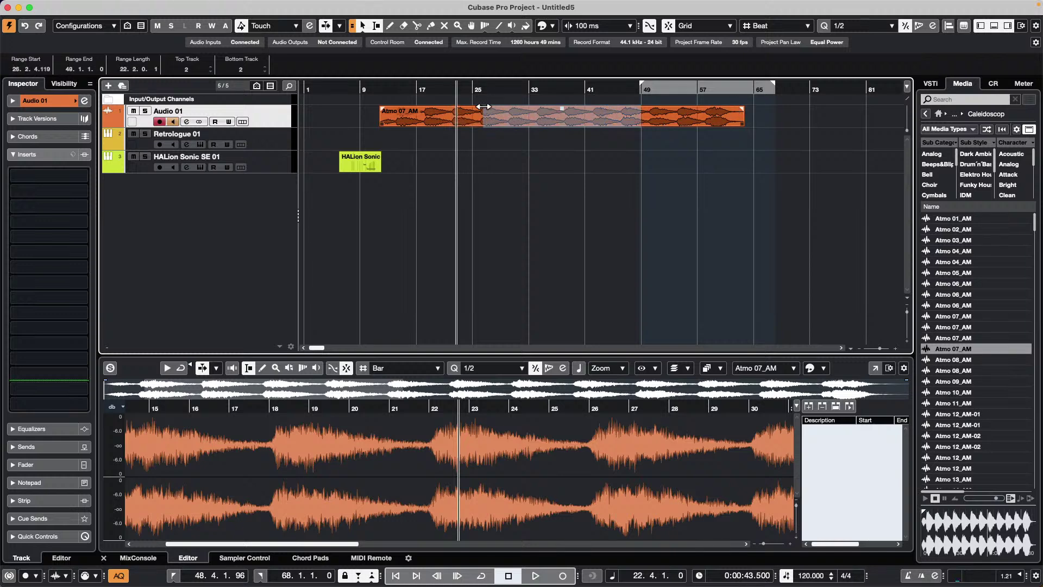
{"action": "key", "text": "Delete"}
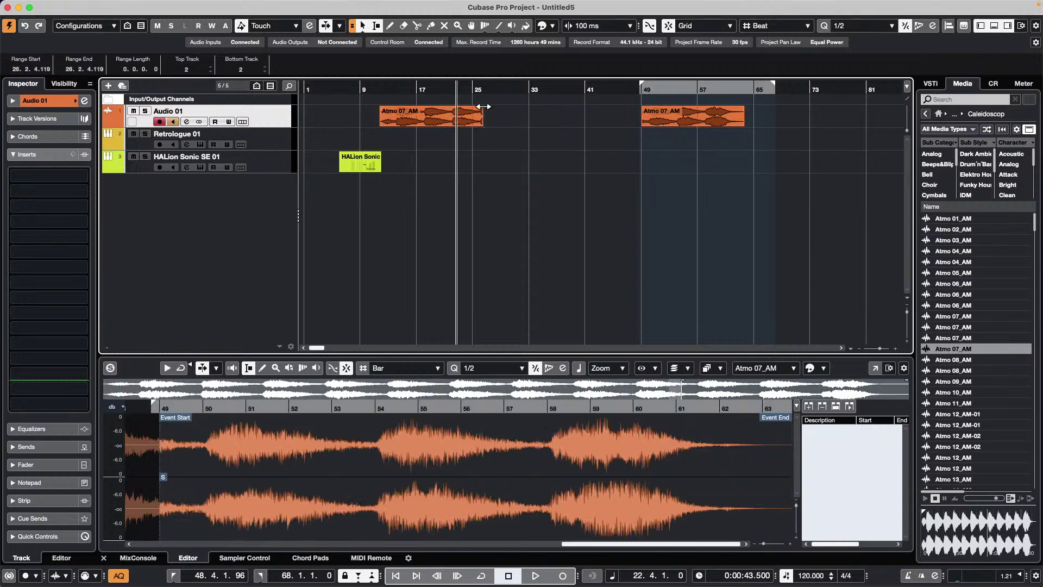
{"action": "key", "text": "super+z"}
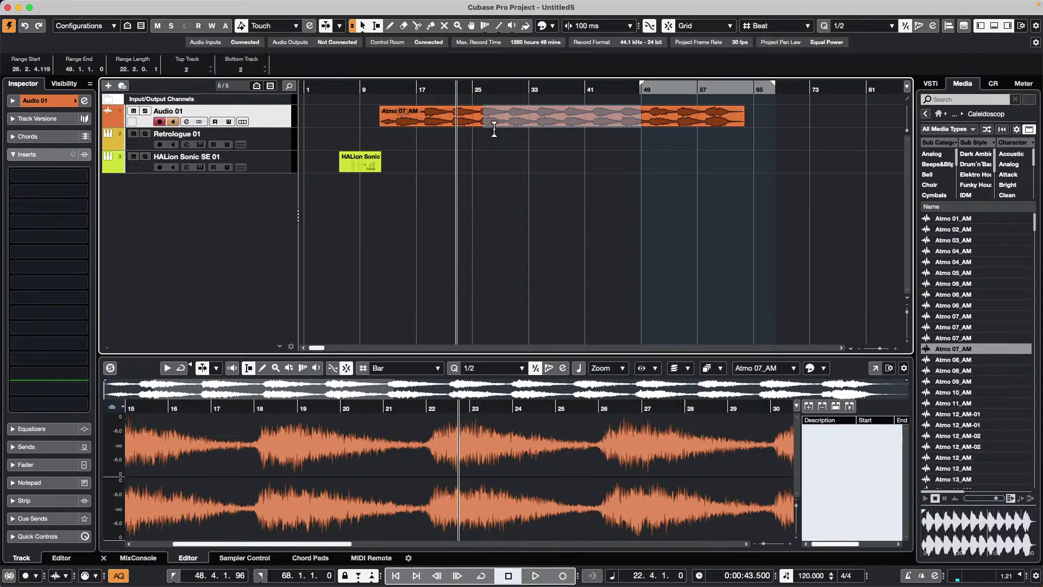
Bring up the recent project jump off.cpr and close its Lin Dither plug-in window.
{"action": "mouse_move", "coordinate": [3, 3]}
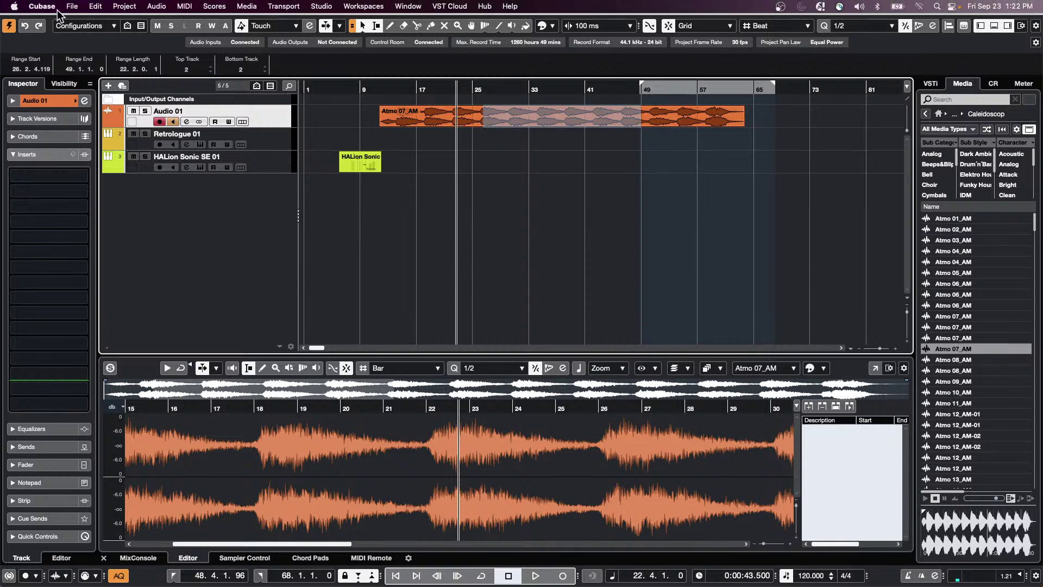
{"action": "left_click", "coordinate": [72, 6]}
{"action": "mouse_move", "coordinate": [125, 238]}
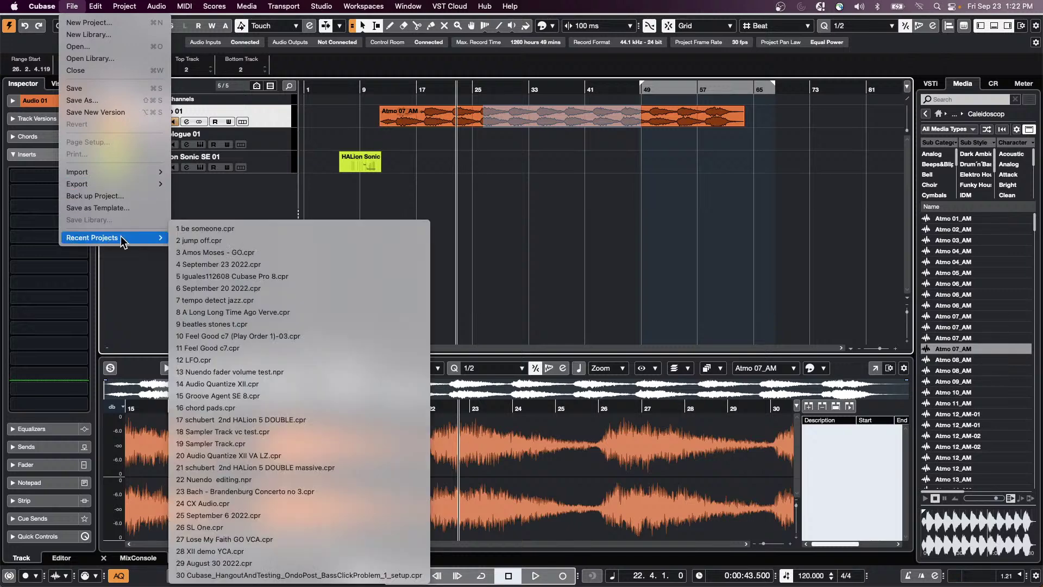
{"action": "left_click", "coordinate": [294, 247]}
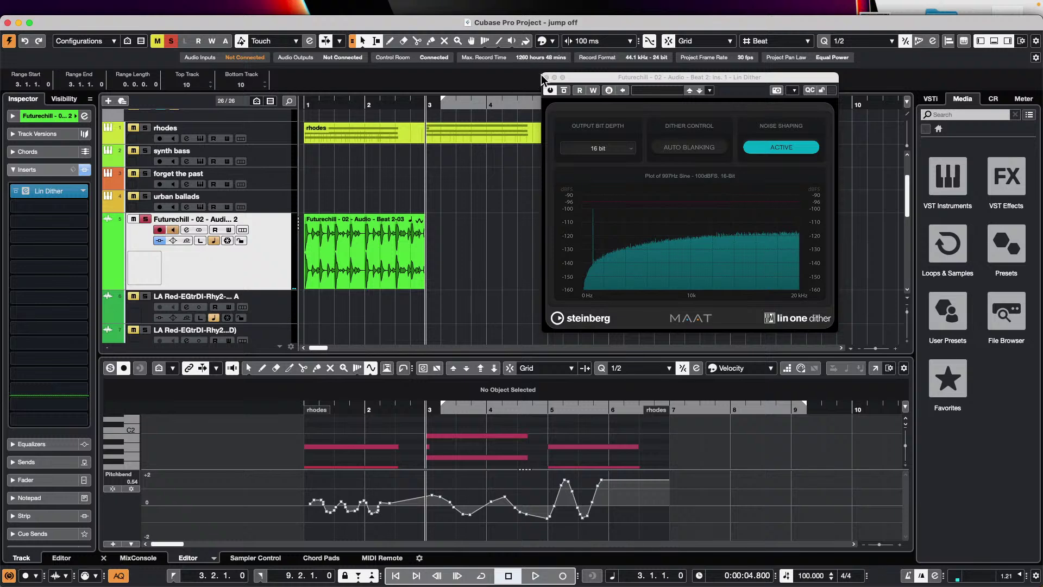
{"action": "left_click", "coordinate": [546, 77]}
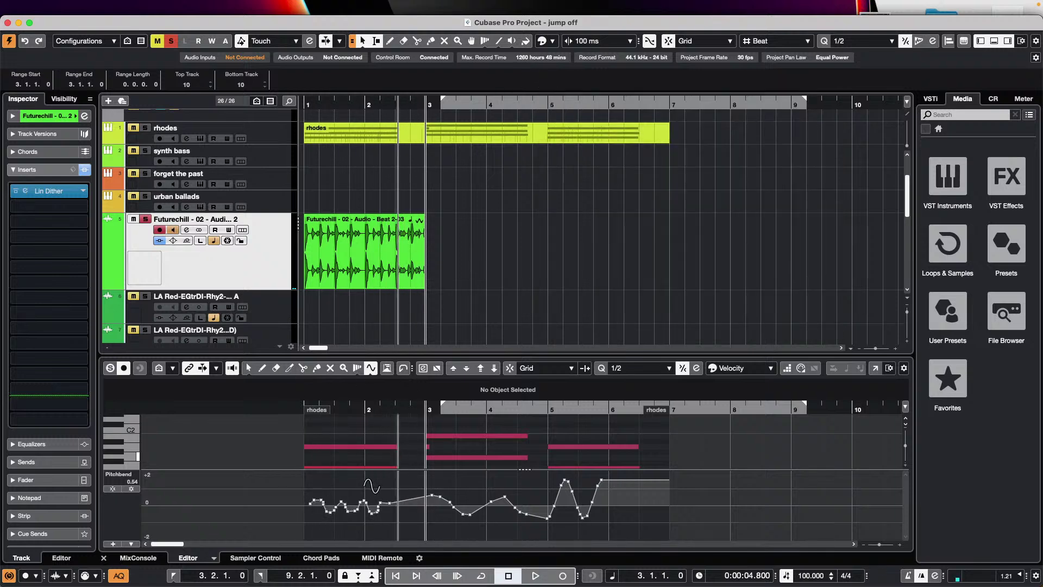
Create a sampler track by loading the Futurechill - 02 - Audio - Beat 2-03 event into Sampler Control.
{"action": "left_click", "coordinate": [256, 558]}
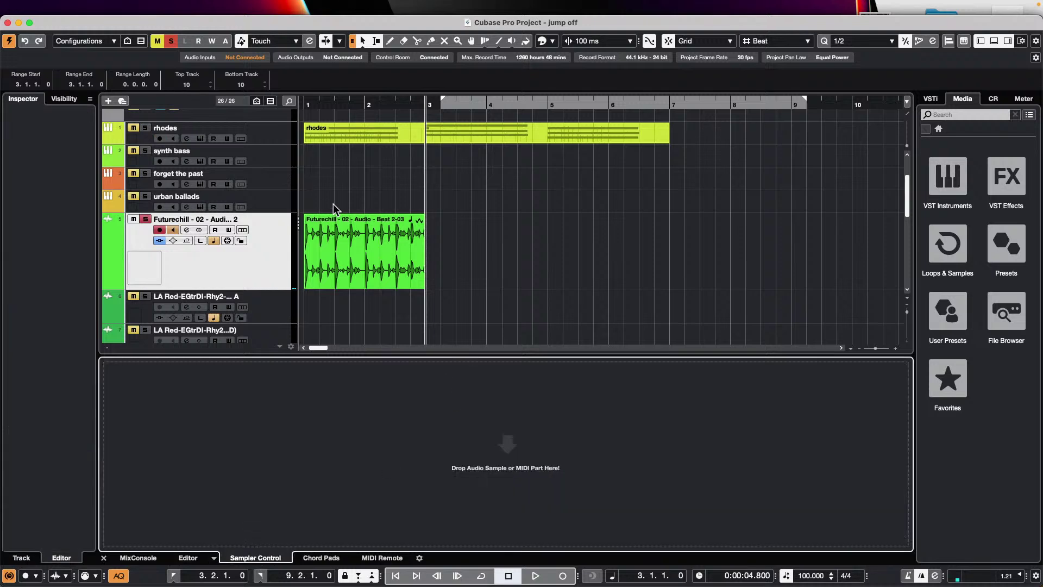
{"action": "left_click_drag", "start_coordinate": [362, 239], "coordinate": [306, 410]}
{"action": "left_click", "coordinate": [353, 270]}
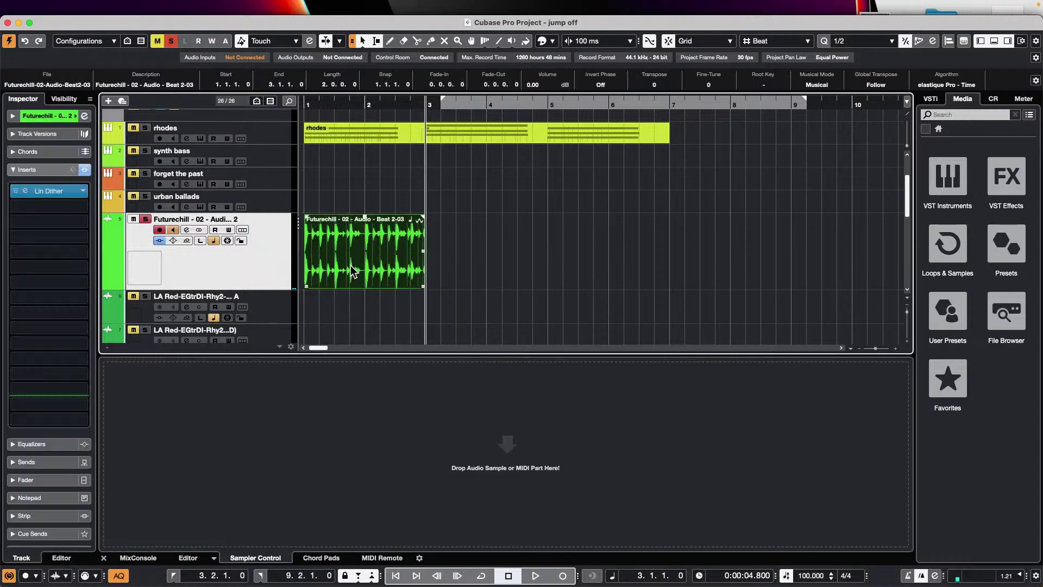
{"action": "left_click_drag", "start_coordinate": [353, 270], "coordinate": [470, 469]}
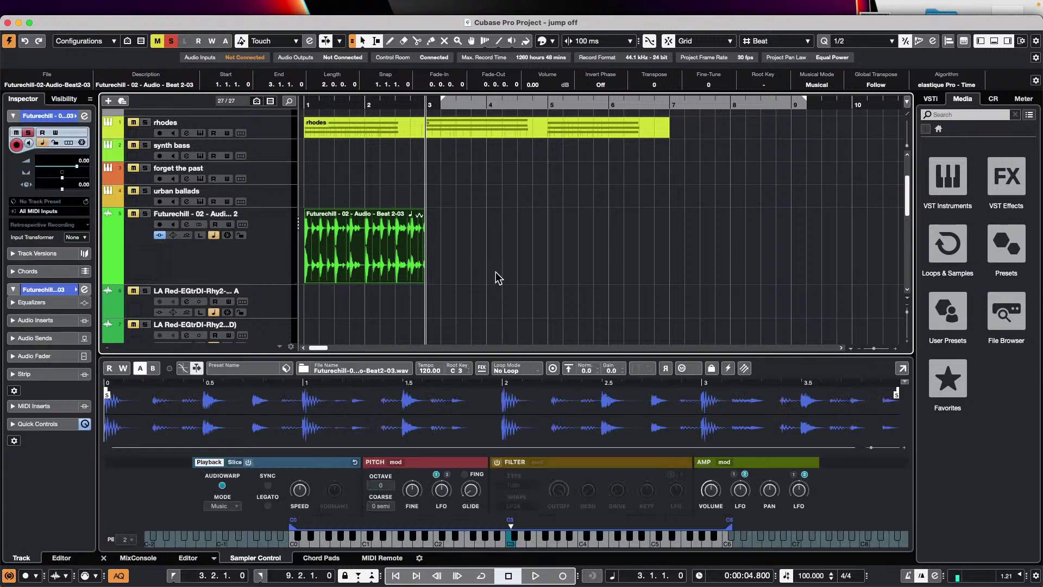
Record a MIDI part on the new sampler track from bar 1 to about bar 4.
{"action": "scroll", "coordinate": [497, 277], "scroll_direction": "down", "scroll_amount": 10}
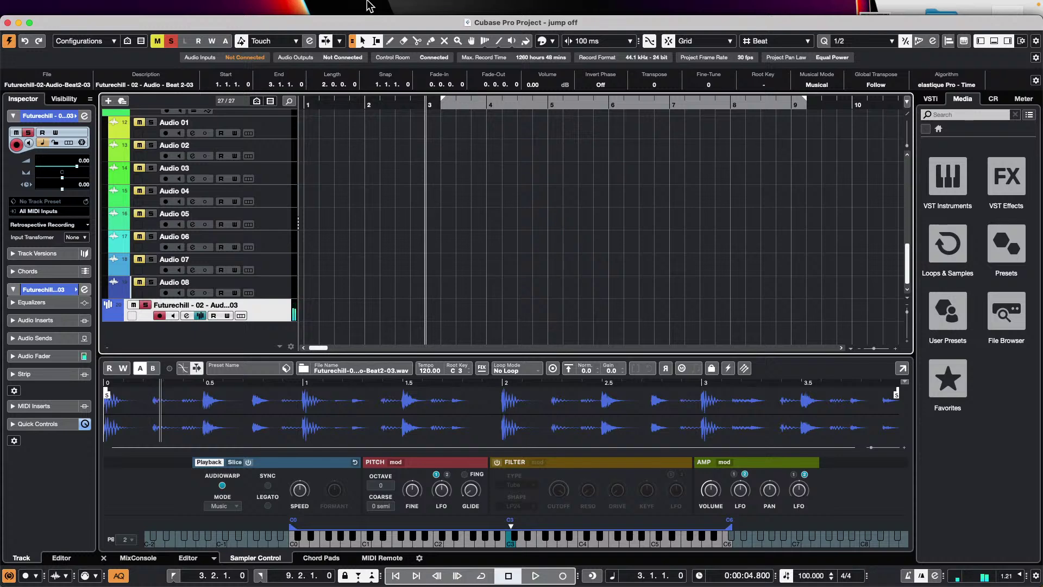
{"action": "left_click", "coordinate": [320, 104]}
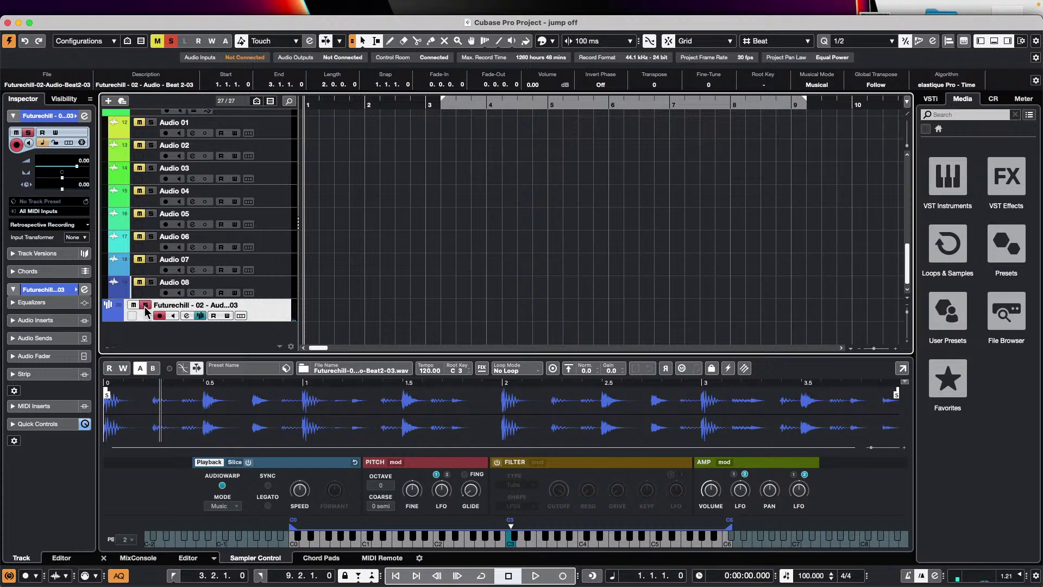
{"action": "left_click", "coordinate": [559, 577]}
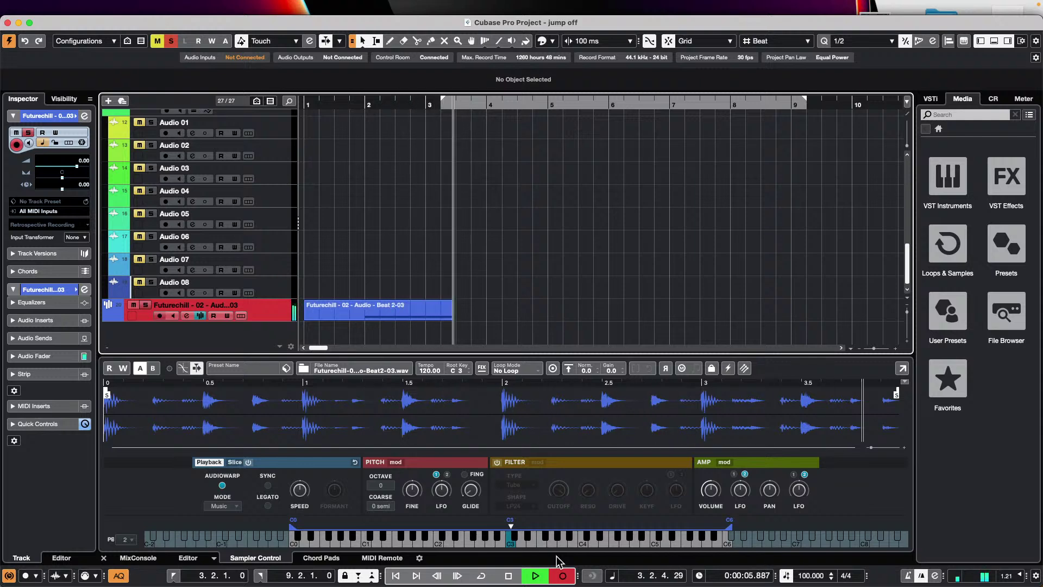
{"action": "key", "text": "space"}
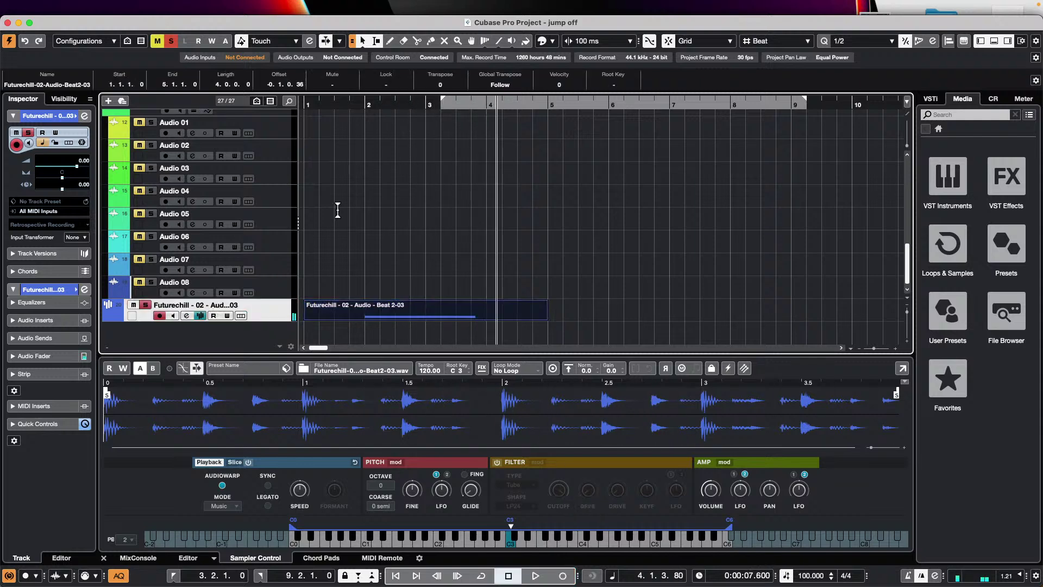
Play back the recorded sampler part from 1.4.1.0, briefly engaging recording at about bar 3 before stopping.
{"action": "left_click_drag", "start_coordinate": [375, 104], "coordinate": [350, 105]}
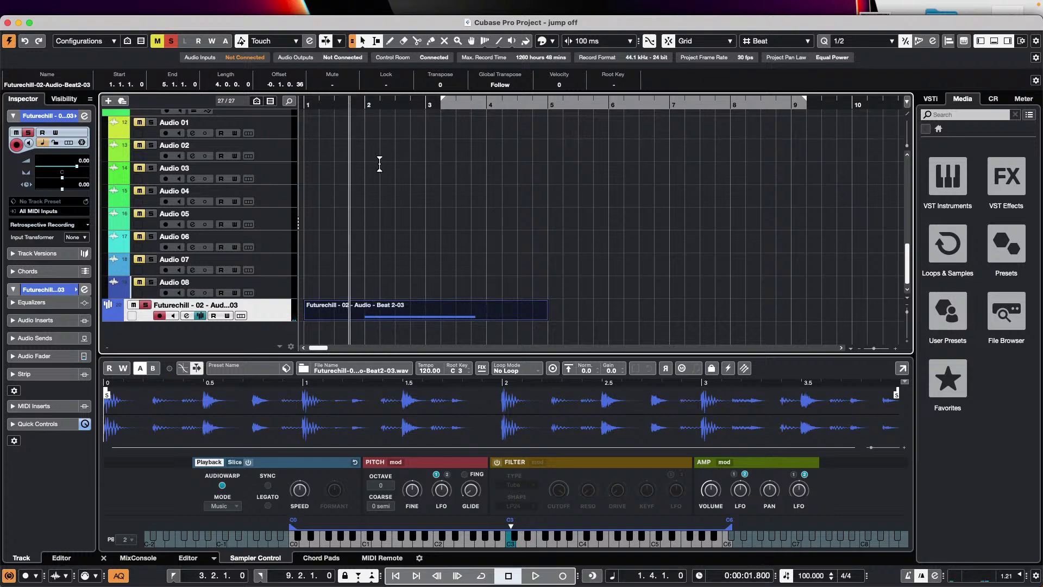
{"action": "key", "text": "space"}
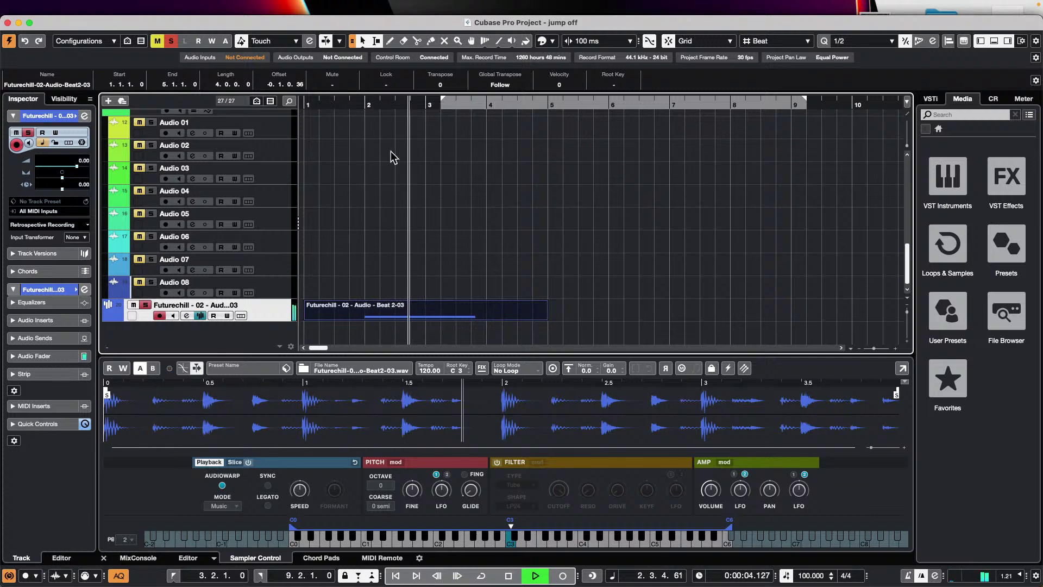
{"action": "key", "text": "super+shift+a"}
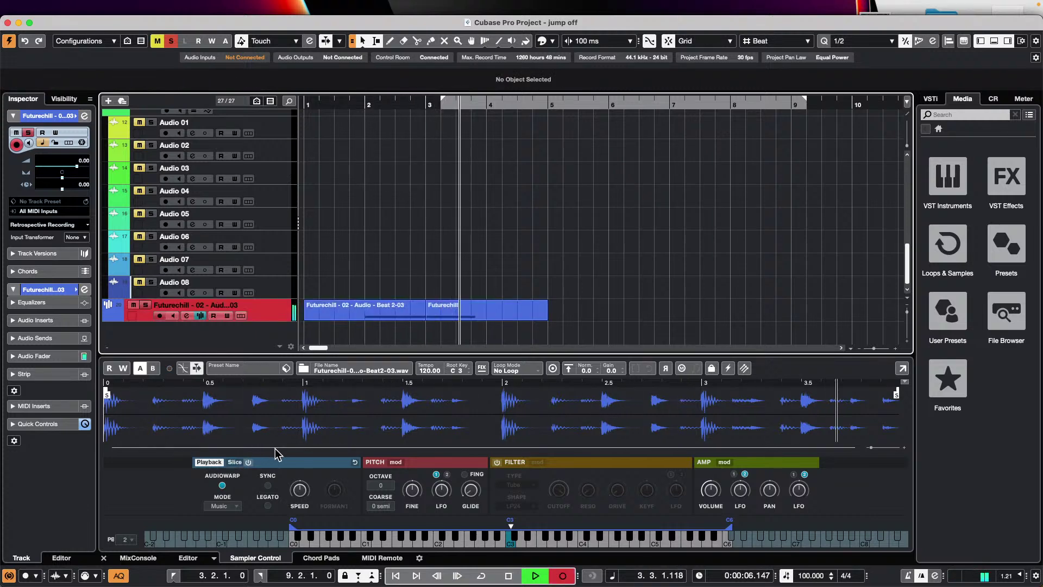
{"action": "key", "text": "space"}
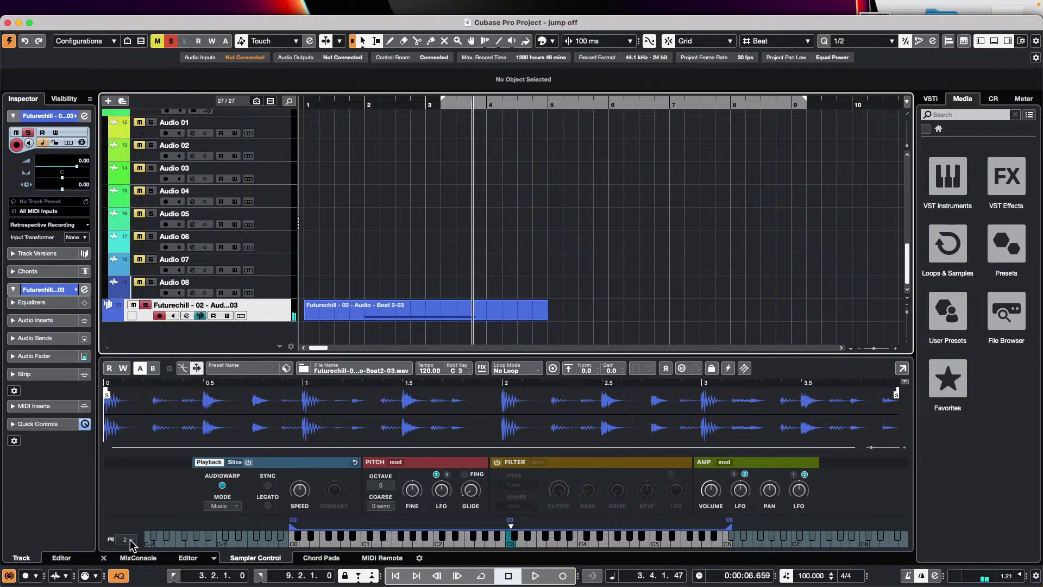
Set the sampler's pitchbend range to 12 and play the recorded part from late in bar 1.
{"action": "scroll", "coordinate": [130, 543], "scroll_direction": "up", "scroll_amount": 8}
{"action": "scroll", "coordinate": [135, 543], "scroll_direction": "up", "scroll_amount": 2}
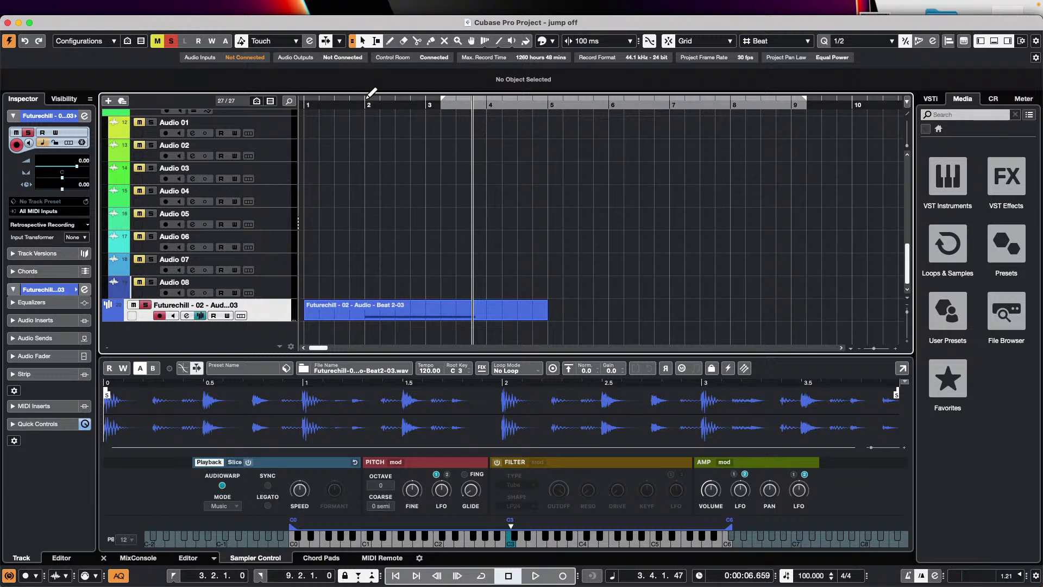
{"action": "left_click", "coordinate": [345, 106]}
{"action": "key", "text": "space"}
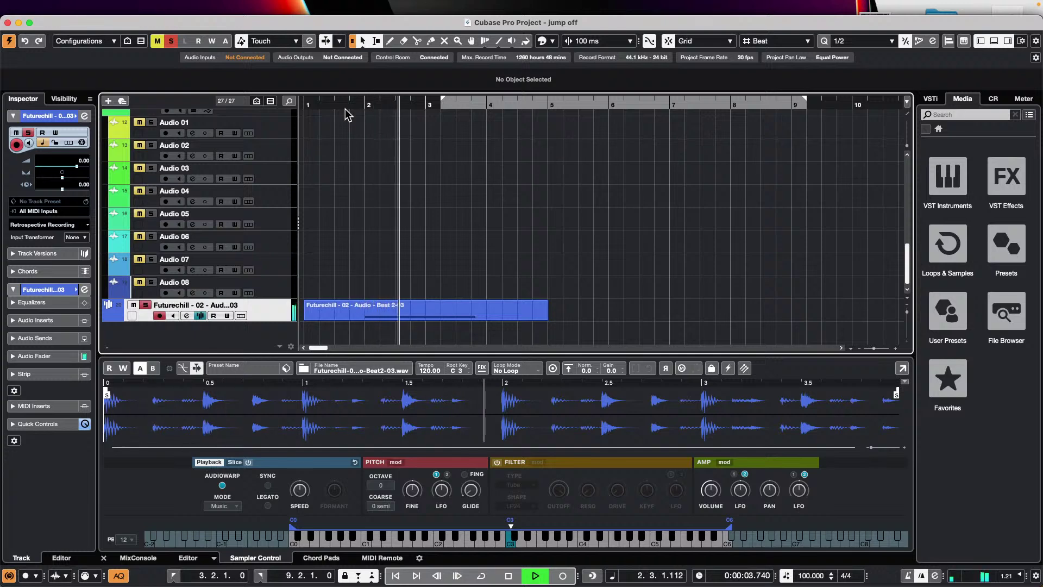
Record a take on the sampler track from bar 3 to about bar 4, turn off AudioWarp and discard the take.
{"action": "key", "text": "KP_Multiply"}
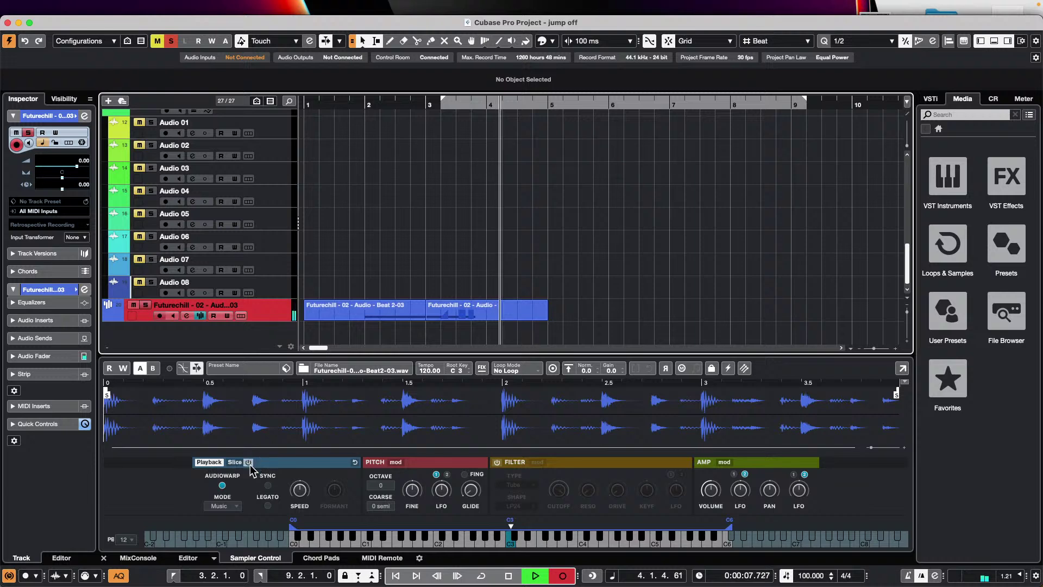
{"action": "key", "text": "space"}
{"action": "left_click", "coordinate": [222, 486]}
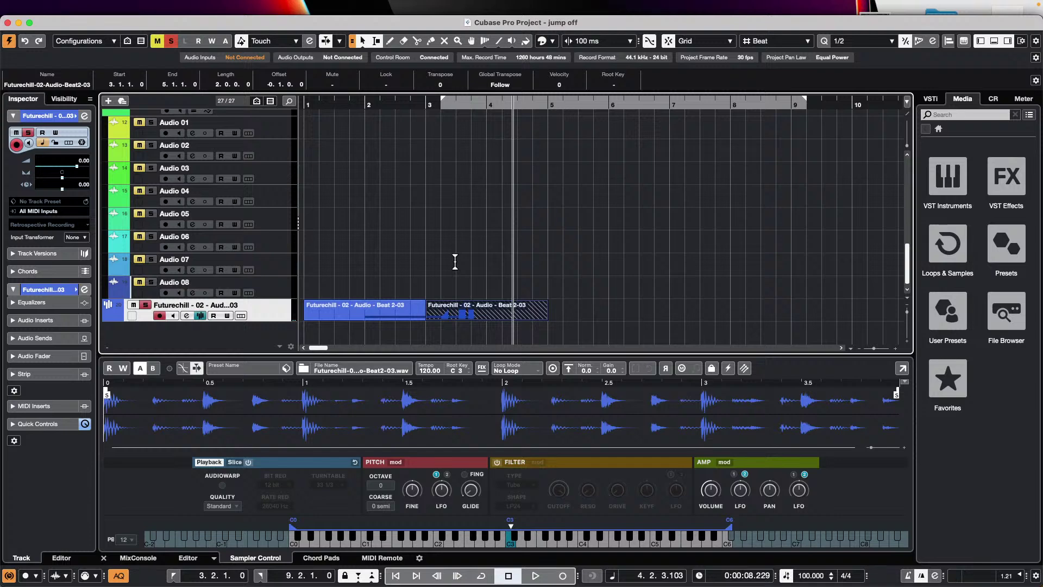
{"action": "left_click", "coordinate": [473, 236]}
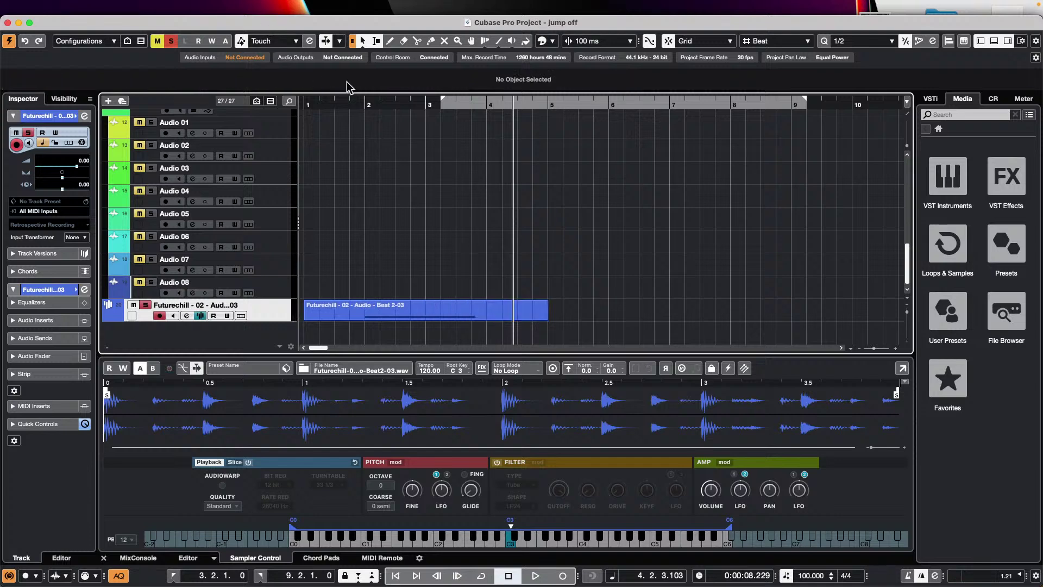
Play the sampler part from 1.3.1.0, record another take from bar 3 to about bar 4, and delete that take.
{"action": "left_click_drag", "start_coordinate": [350, 102], "coordinate": [334, 102]}
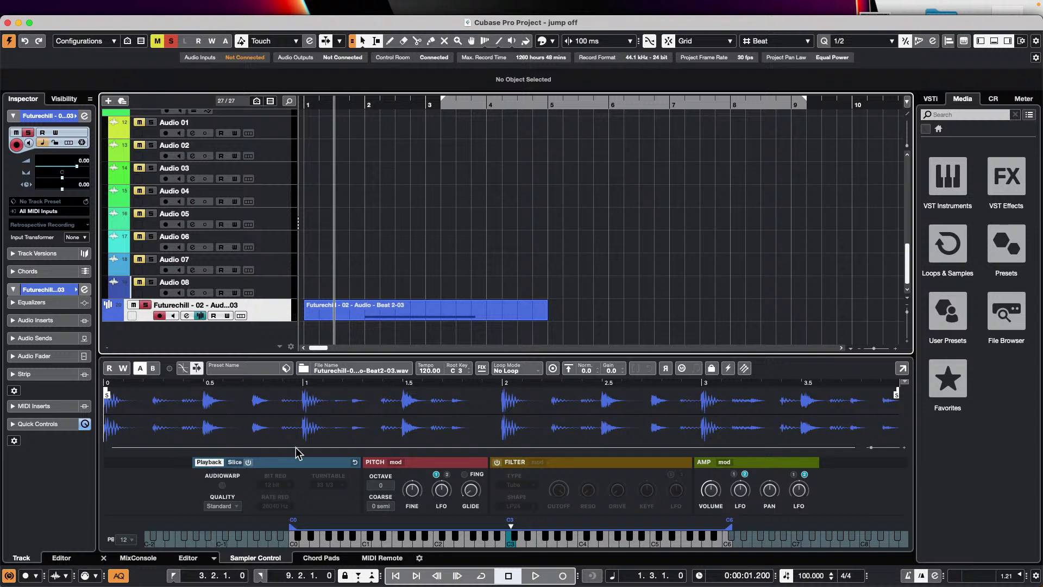
{"action": "key", "text": "space"}
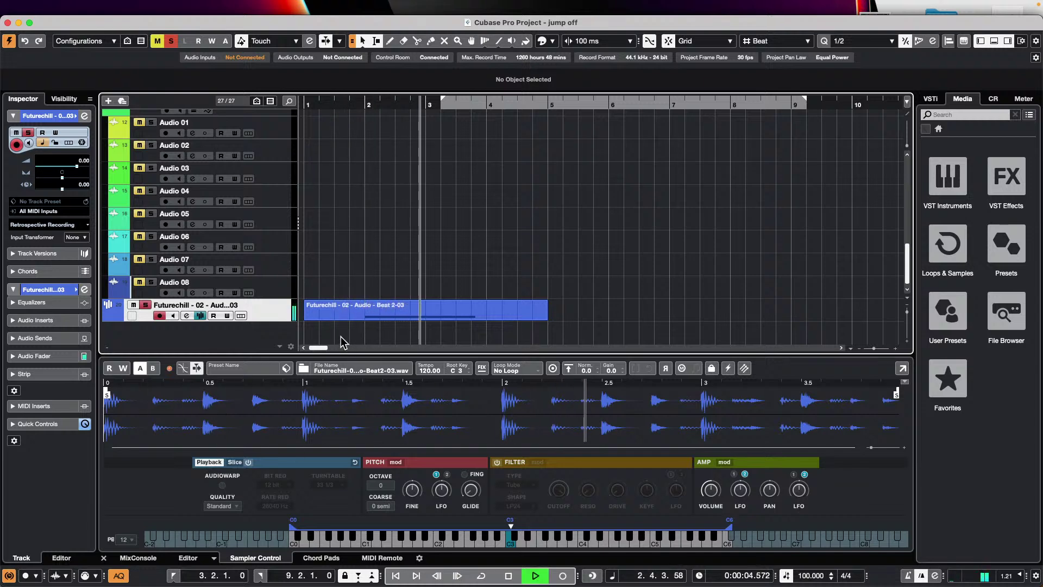
{"action": "key", "text": "KP_Multiply"}
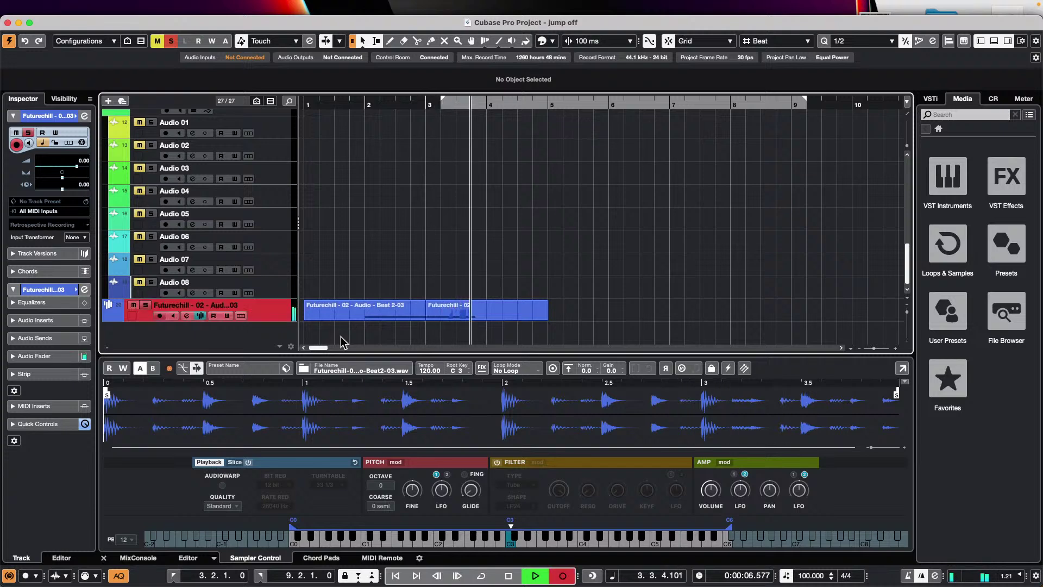
{"action": "key", "text": "space"}
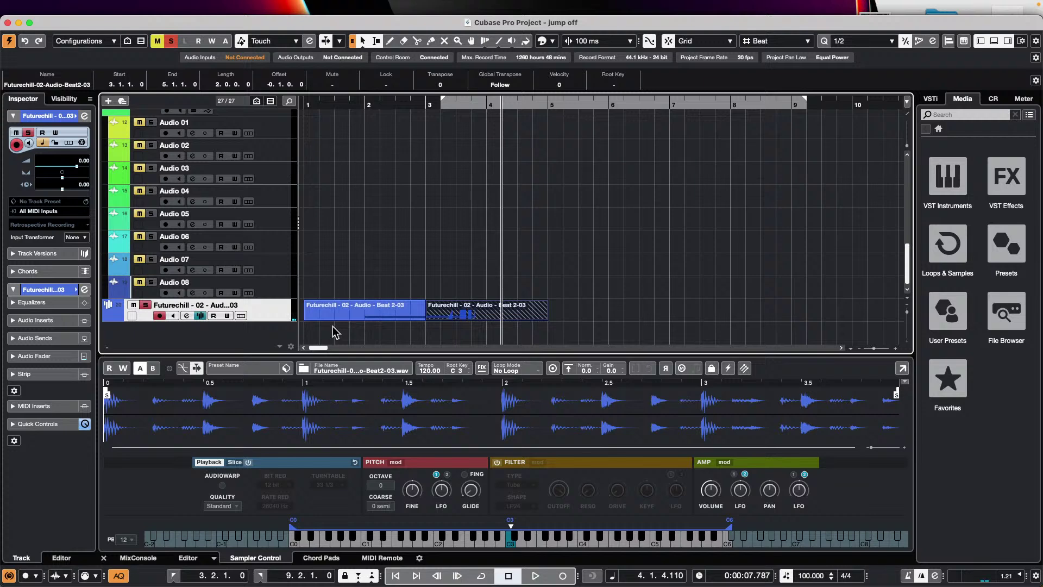
{"action": "key", "text": "Delete"}
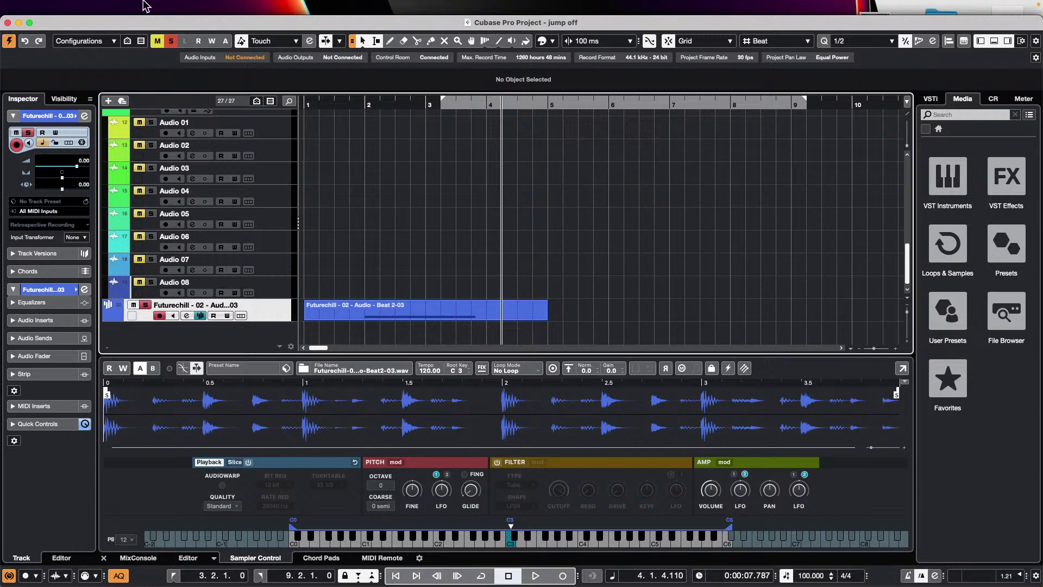
Solo the Futurechill audio track and set the locators around its loop event, from bar 1 to bar 3.
{"action": "mouse_move", "coordinate": [3, 5]}
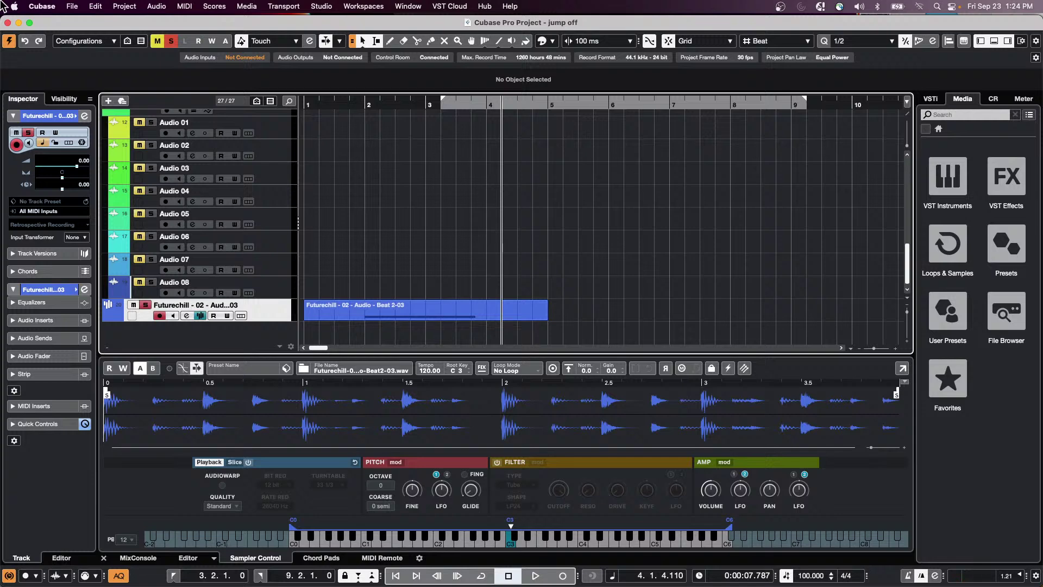
{"action": "scroll", "coordinate": [372, 220], "scroll_direction": "up", "scroll_amount": 1}
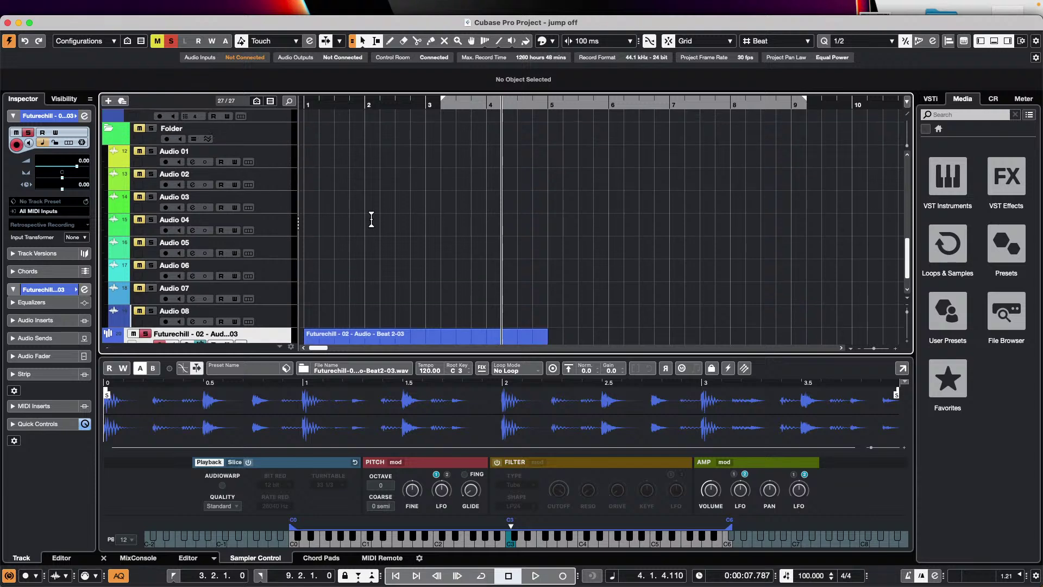
{"action": "scroll", "coordinate": [371, 220], "scroll_direction": "up", "scroll_amount": 5}
{"action": "left_click", "coordinate": [332, 103]}
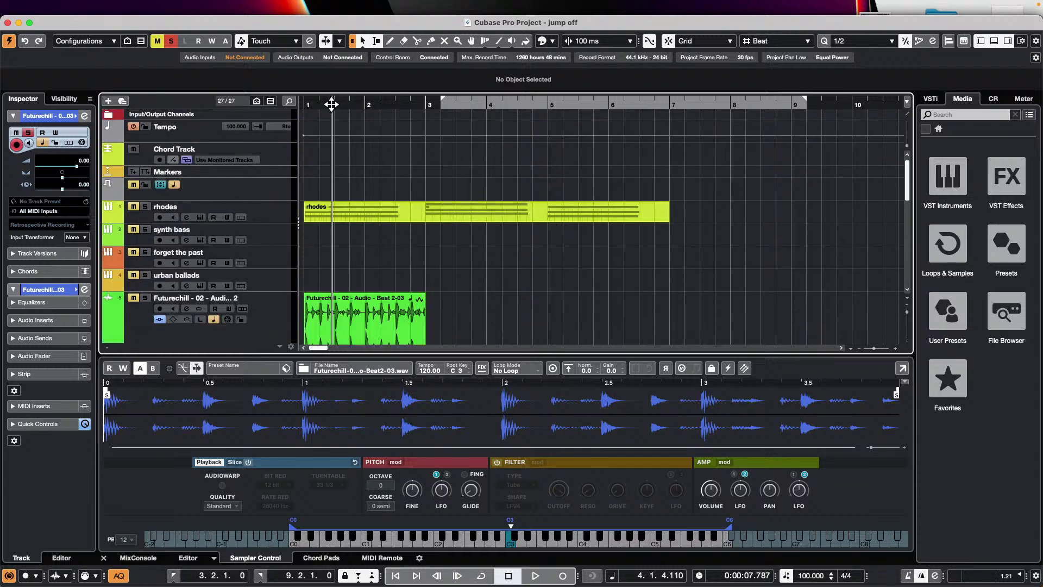
{"action": "key", "text": "Home"}
{"action": "left_click", "coordinate": [145, 298]}
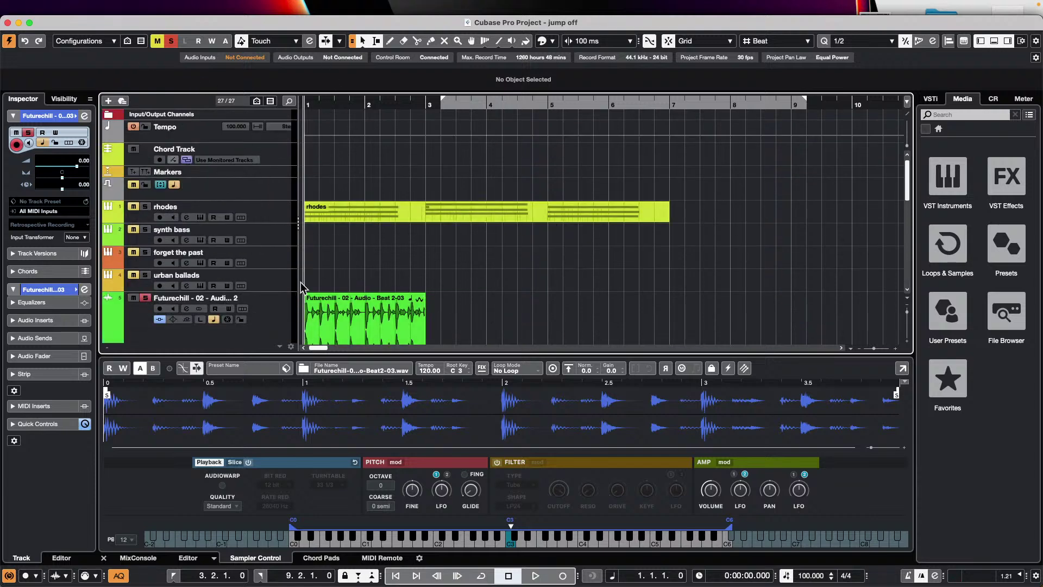
{"action": "left_click", "coordinate": [369, 332]}
{"action": "key", "text": "p"}
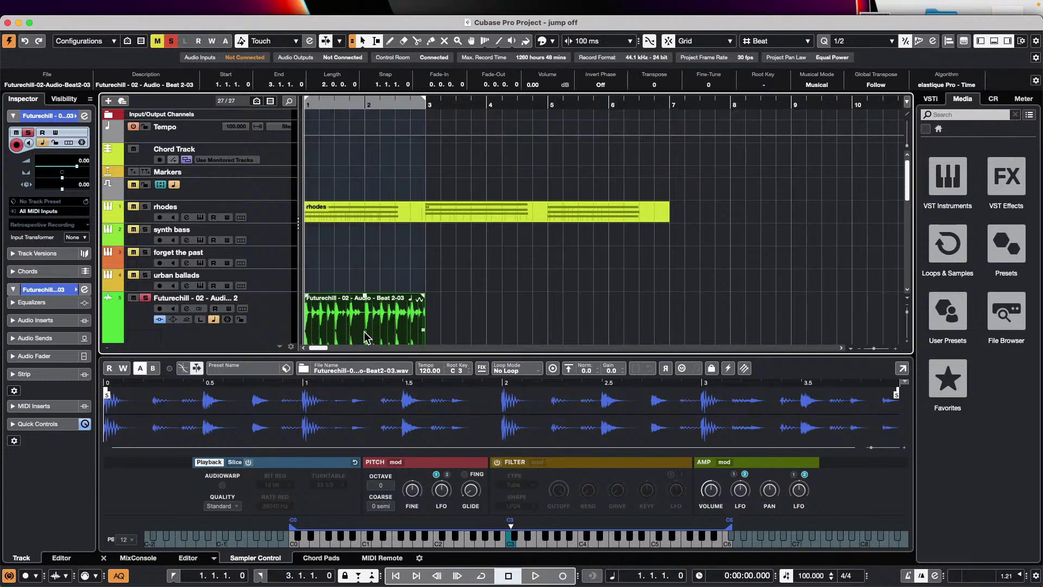
Take the sampler track out of solo and play the soloed audio loop from bar 1.
{"action": "key", "text": "KP_Multiply"}
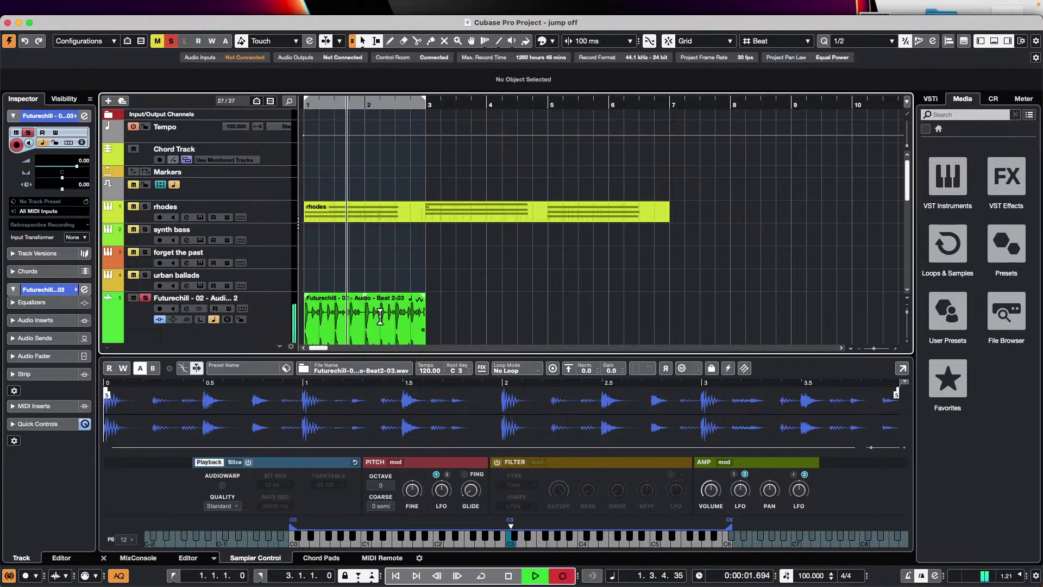
{"action": "left_click", "coordinate": [380, 316]}
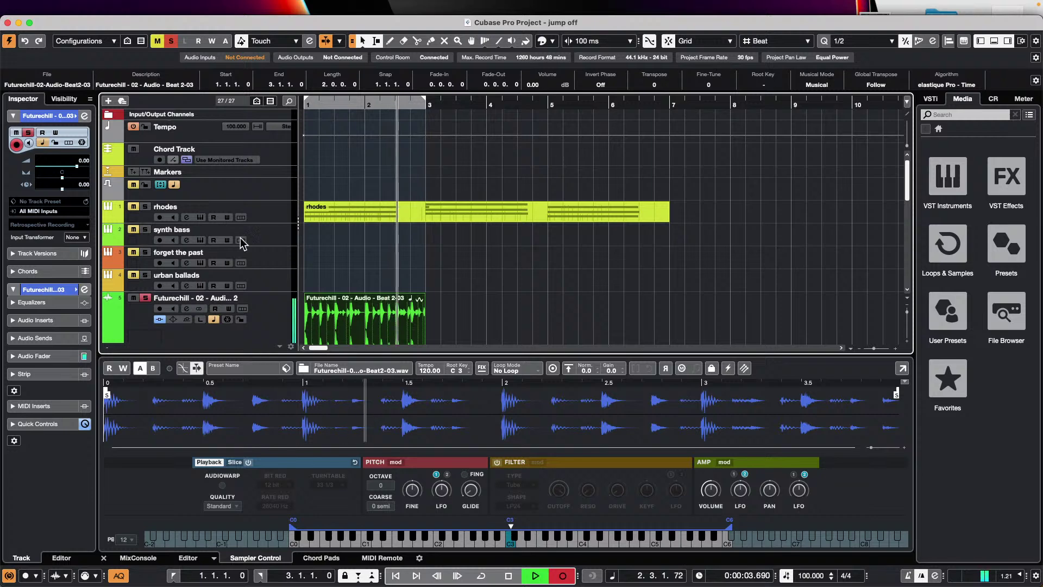
{"action": "key", "text": "KP_Multiply"}
{"action": "scroll", "coordinate": [218, 244], "scroll_direction": "down", "scroll_amount": 10}
{"action": "left_click", "coordinate": [138, 307]}
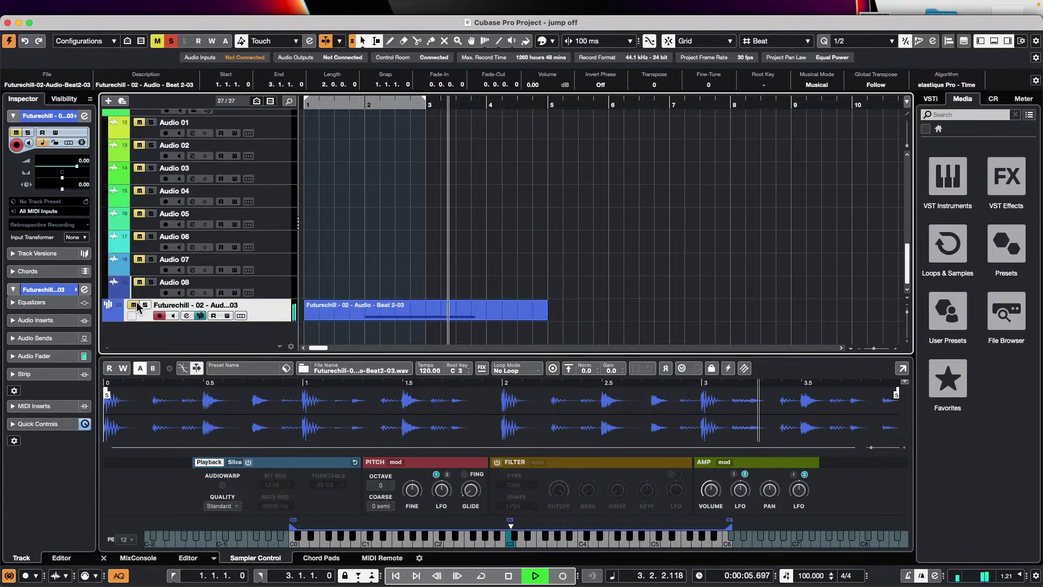
{"action": "scroll", "coordinate": [137, 307], "scroll_direction": "up", "scroll_amount": 10}
{"action": "key", "text": "KP_Decimal"}
{"action": "key", "text": "KP_Multiply"}
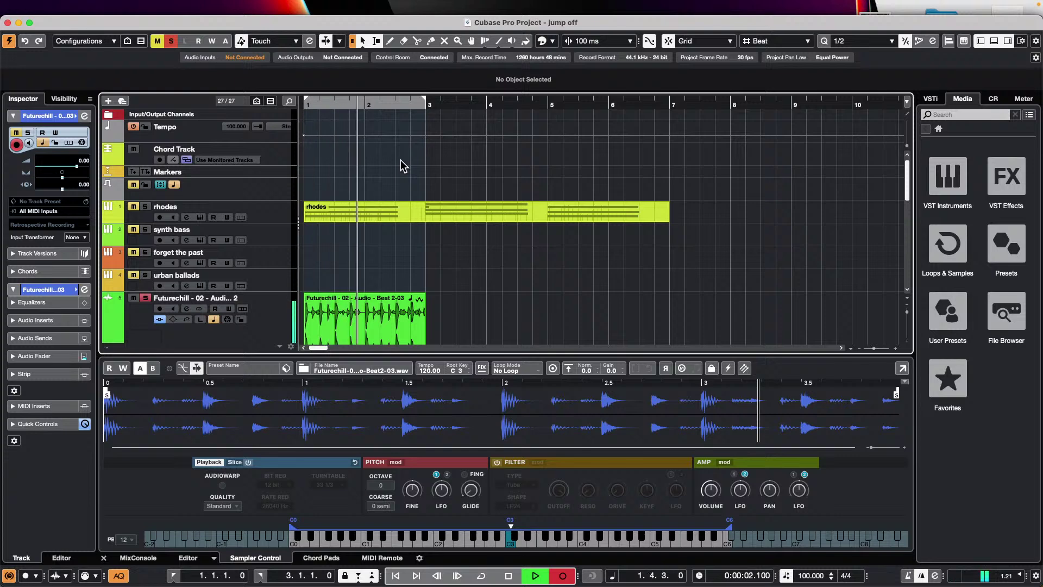
{"action": "key", "text": "space"}
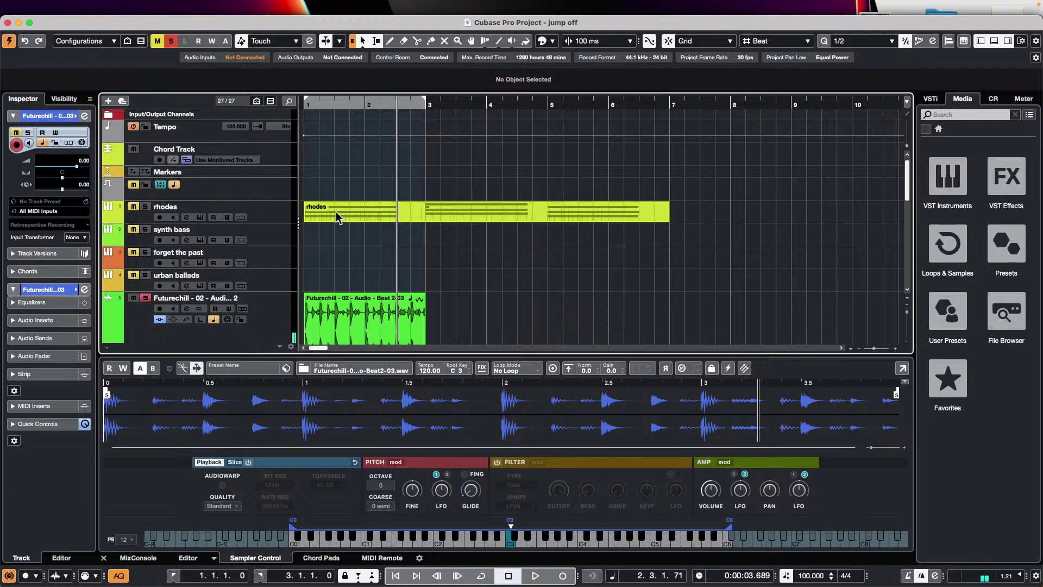
Audition the audio loop event at different transpose values up to 12, and reset its transpose to 0.
{"action": "left_click", "coordinate": [369, 338]}
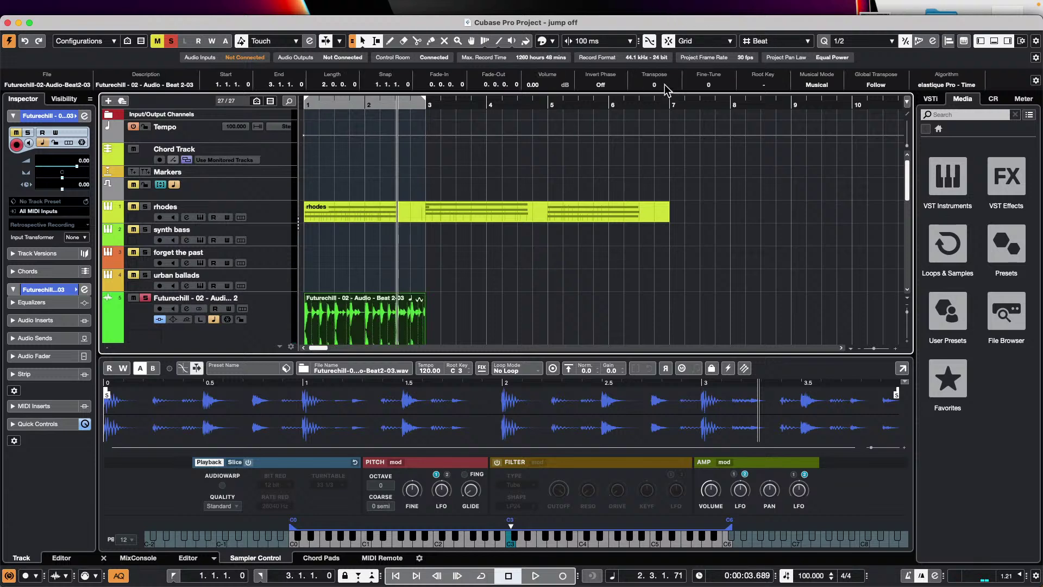
{"action": "scroll", "coordinate": [664, 88], "scroll_direction": "down", "scroll_amount": 1}
{"action": "key", "text": "Home"}
{"action": "key", "text": "space"}
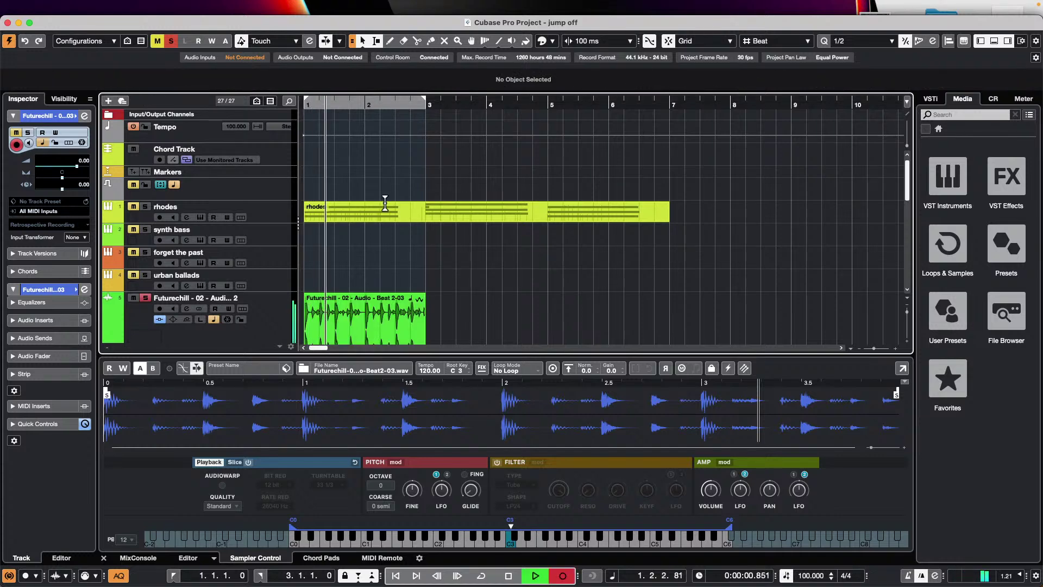
{"action": "key", "text": "KP_Multiply"}
{"action": "scroll", "coordinate": [664, 87], "scroll_direction": "up", "scroll_amount": 10}
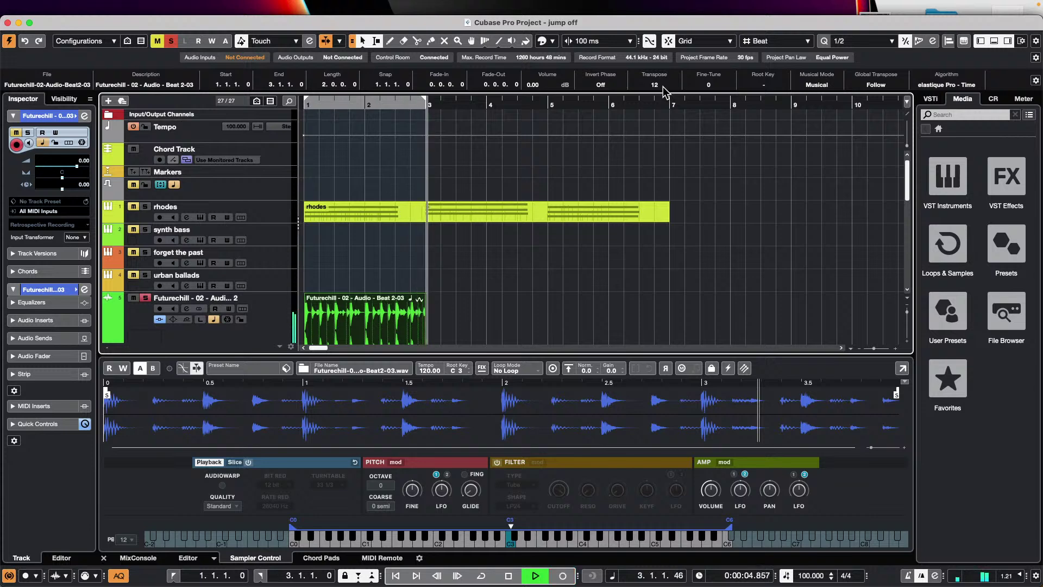
{"action": "scroll", "coordinate": [666, 87], "scroll_direction": "down", "scroll_amount": 1}
{"action": "scroll", "coordinate": [666, 87], "scroll_direction": "down", "scroll_amount": 2}
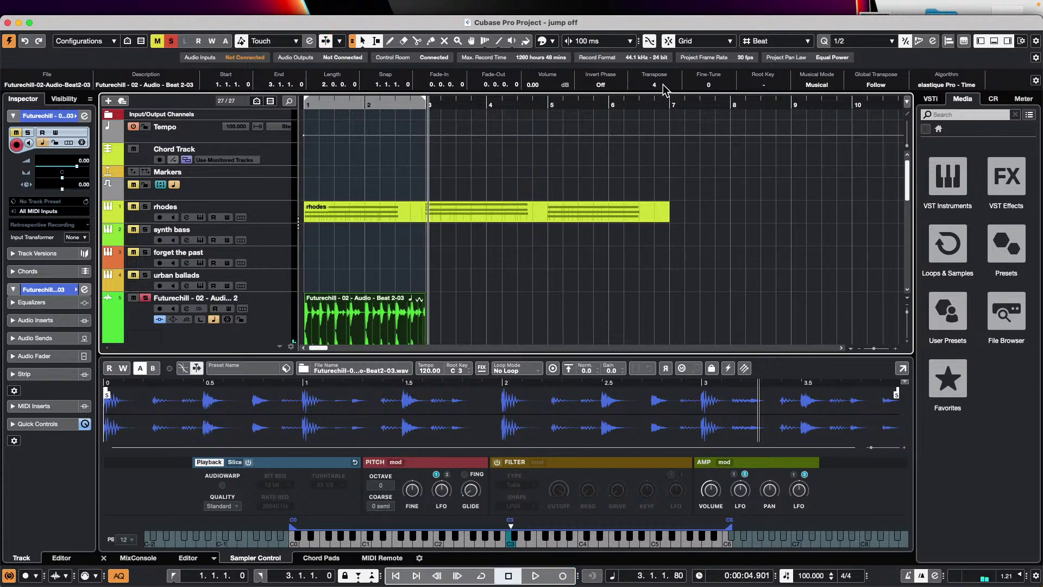
{"action": "scroll", "coordinate": [665, 90], "scroll_direction": "down", "scroll_amount": 1}
{"action": "scroll", "coordinate": [665, 90], "scroll_direction": "down", "scroll_amount": 1}
Split the audio loop event into four slices, cutting at about 1.3, at 2.1.1.0 and at 2.3.1.0.
{"action": "key", "text": "3"}
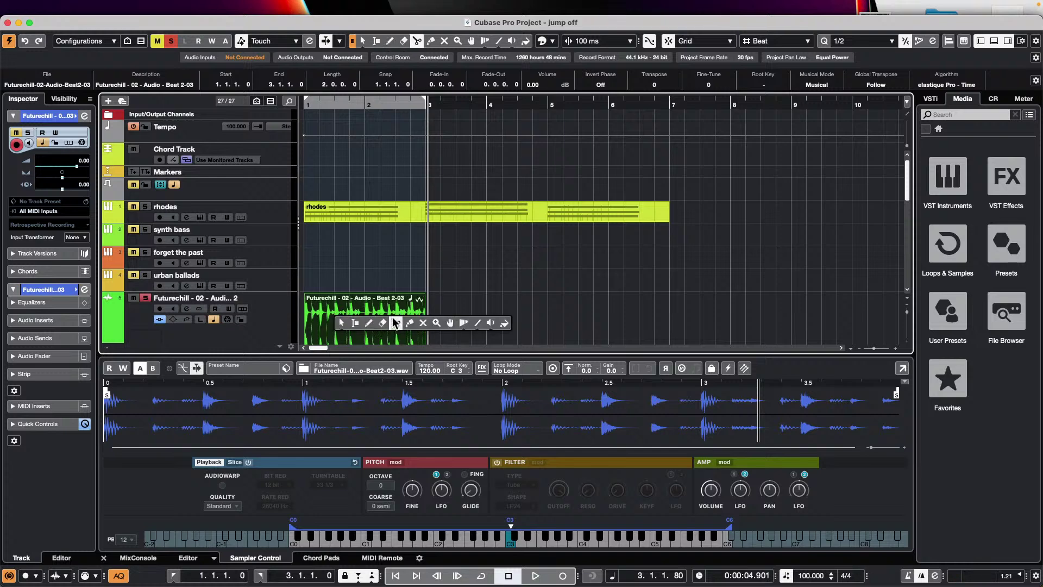
{"action": "left_click", "coordinate": [334, 323]}
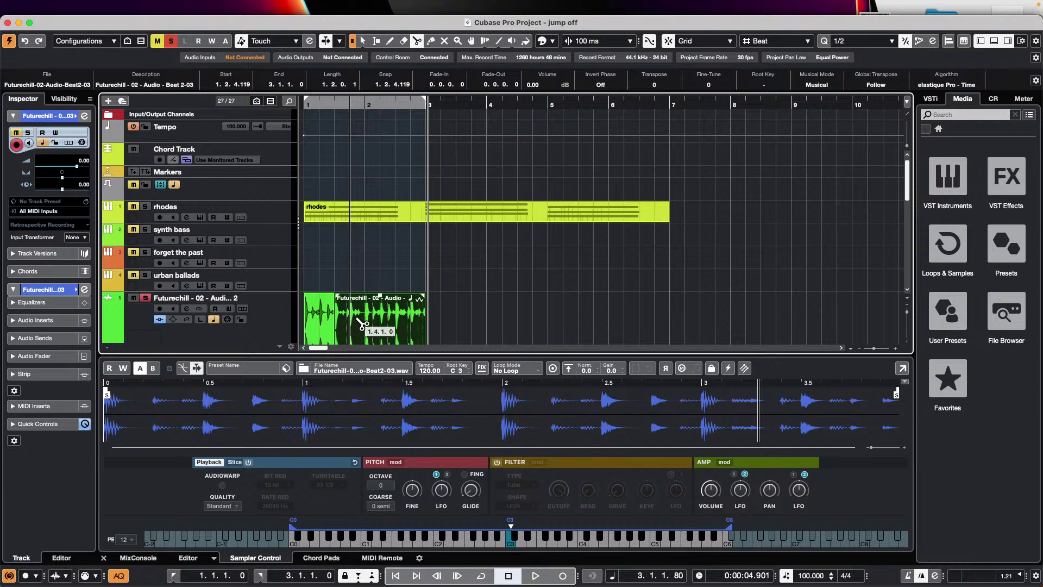
{"action": "left_click", "coordinate": [365, 323]}
{"action": "left_click", "coordinate": [399, 323]}
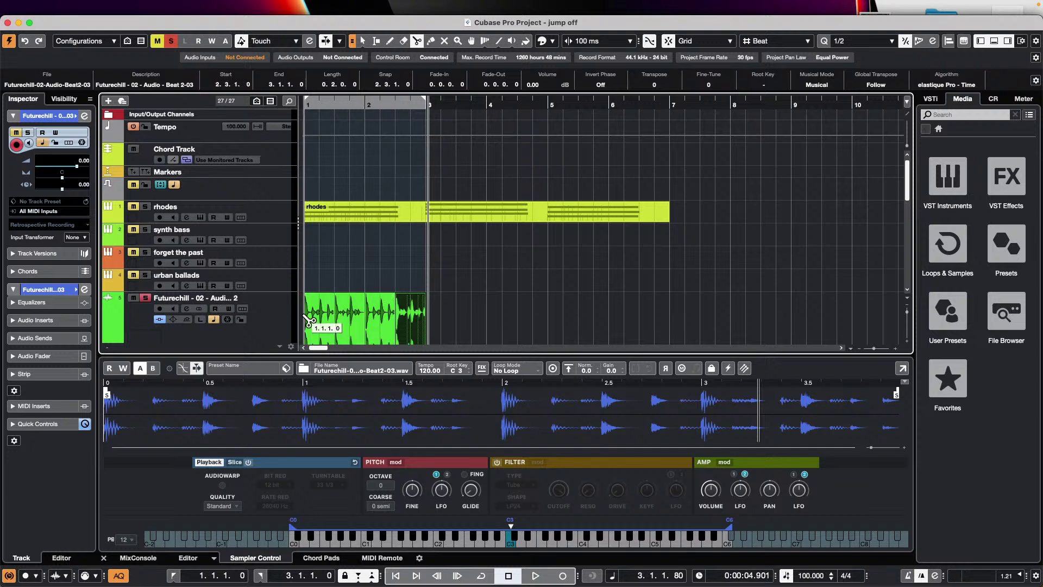
{"action": "right_click", "coordinate": [339, 323]}
{"action": "left_click", "coordinate": [338, 323]}
{"action": "left_click", "coordinate": [320, 331]}
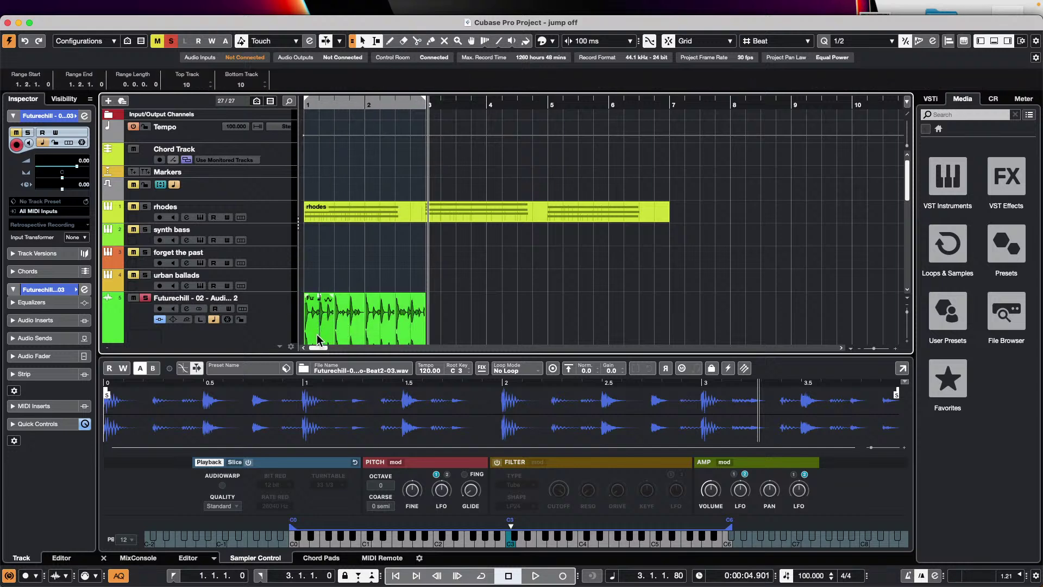
Transpose the loop's second slice to -6 and its third slice to 6.
{"action": "scroll", "coordinate": [318, 334], "scroll_direction": "down", "scroll_amount": 1}
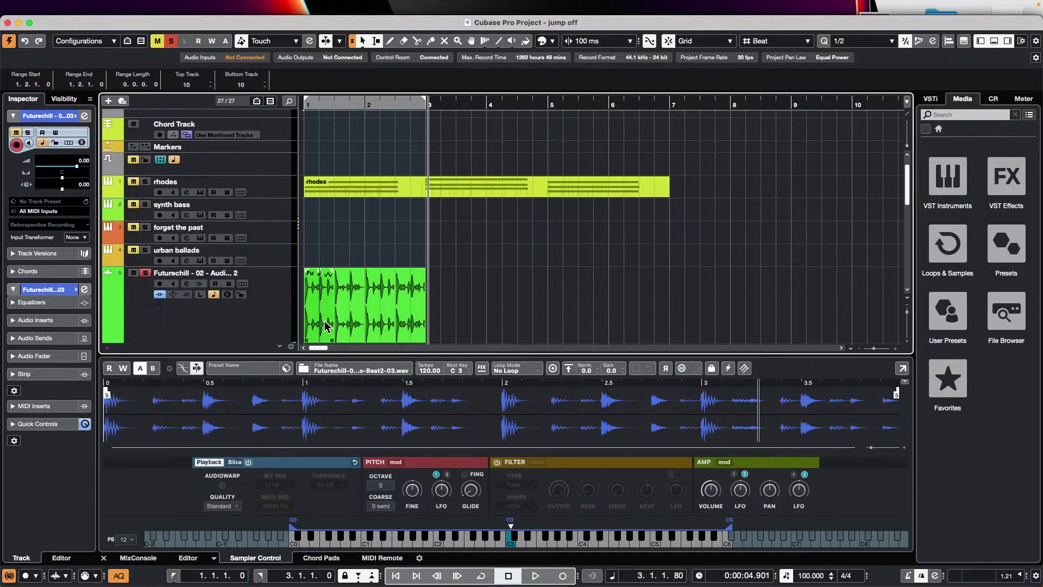
{"action": "left_click", "coordinate": [320, 326]}
{"action": "key", "text": "Right"}
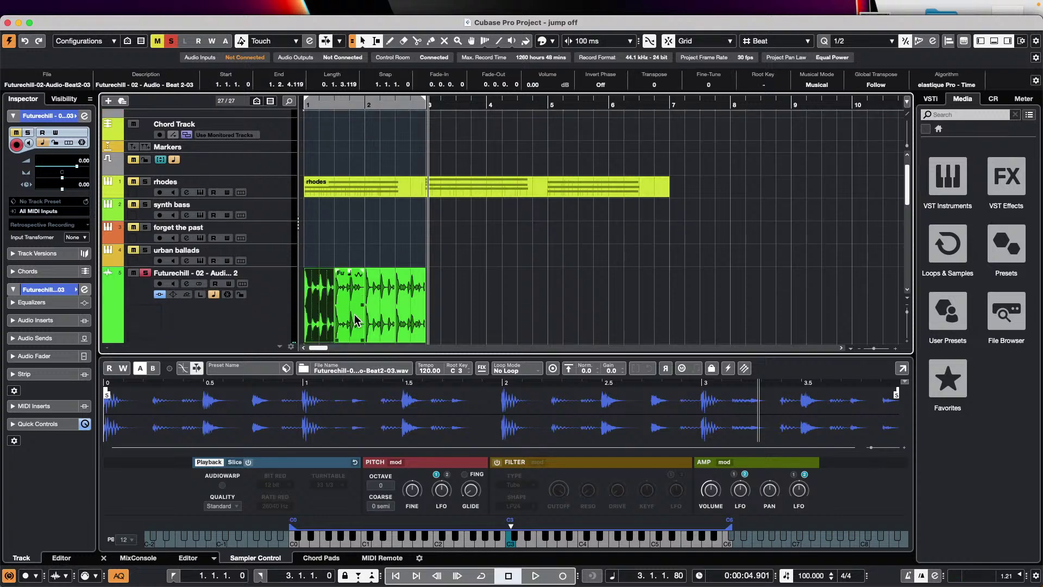
{"action": "scroll", "coordinate": [655, 85], "scroll_direction": "down", "scroll_amount": 6}
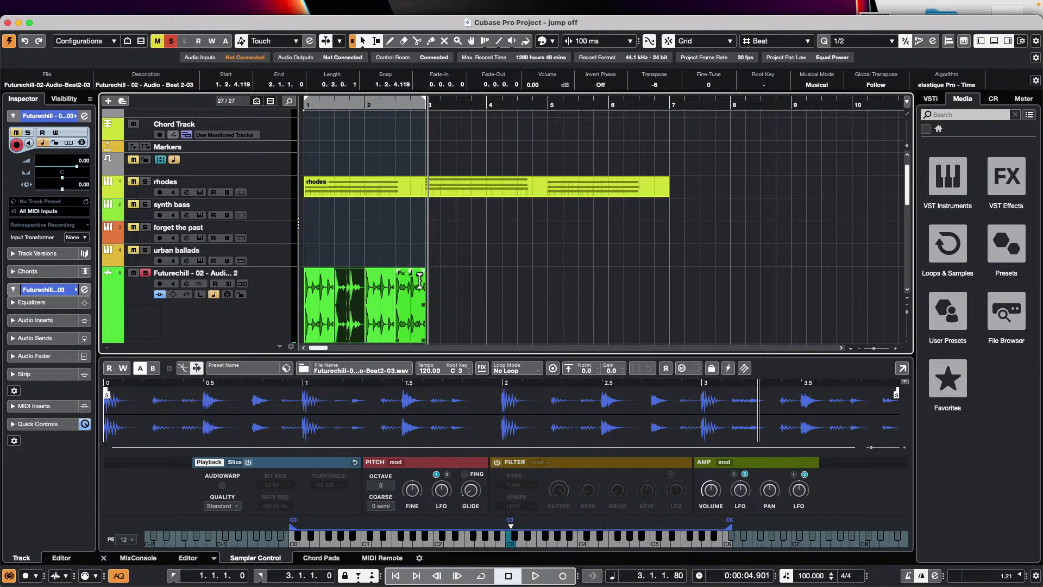
{"action": "left_click", "coordinate": [385, 317]}
{"action": "scroll", "coordinate": [655, 85], "scroll_direction": "up", "scroll_amount": 3}
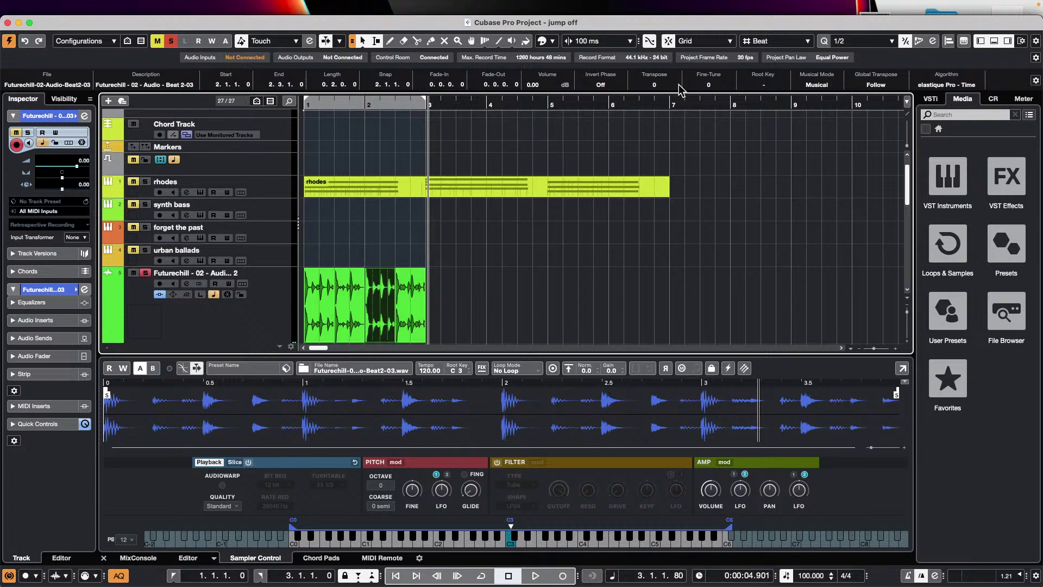
{"action": "scroll", "coordinate": [662, 87], "scroll_direction": "up", "scroll_amount": 1}
Play the sliced loop from the project start to late in bar 2 and select its third slice.
{"action": "key", "text": "Home"}
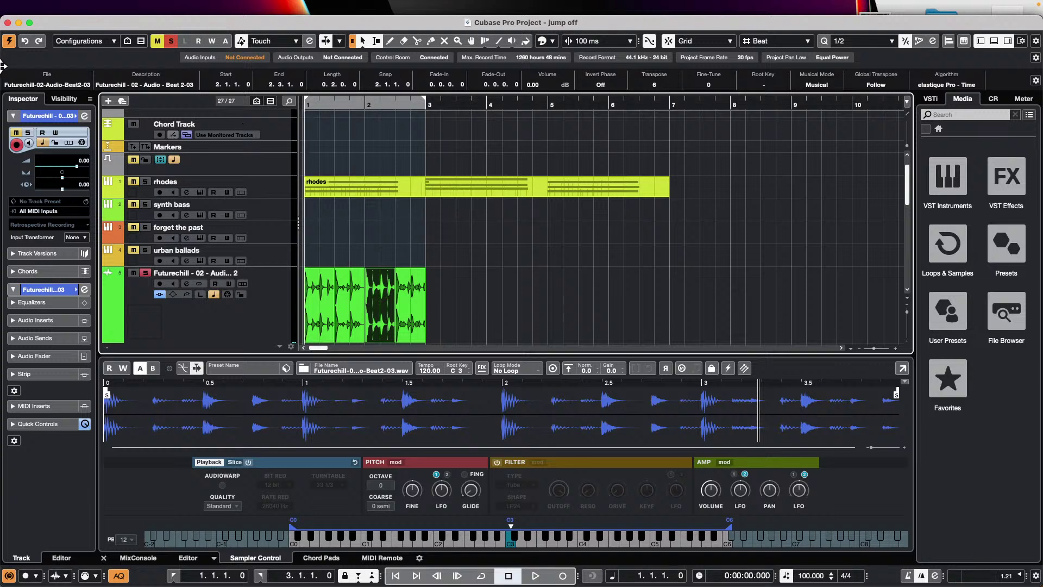
{"action": "key", "text": "KP_Multiply"}
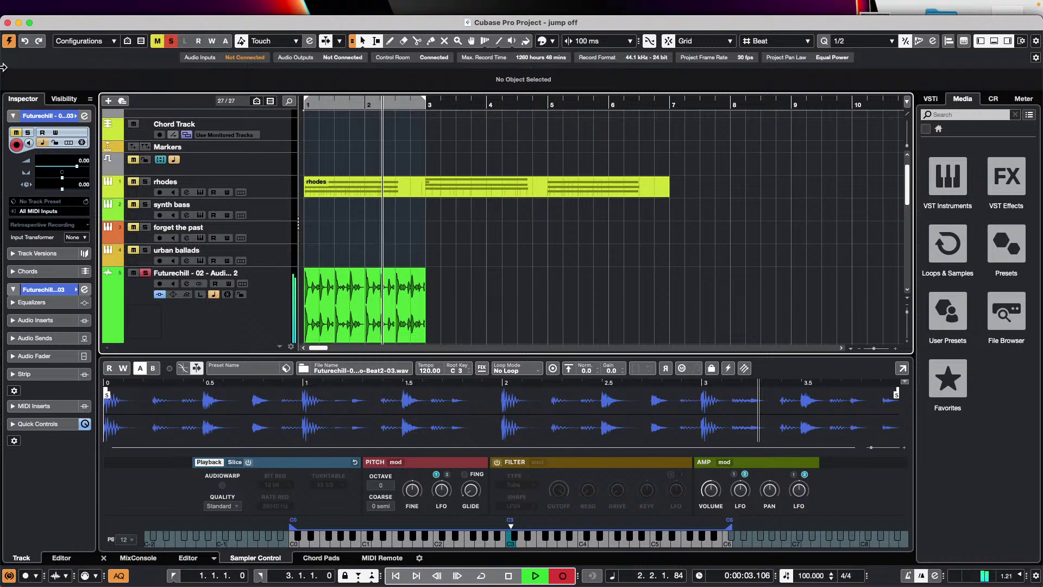
{"action": "key", "text": "space"}
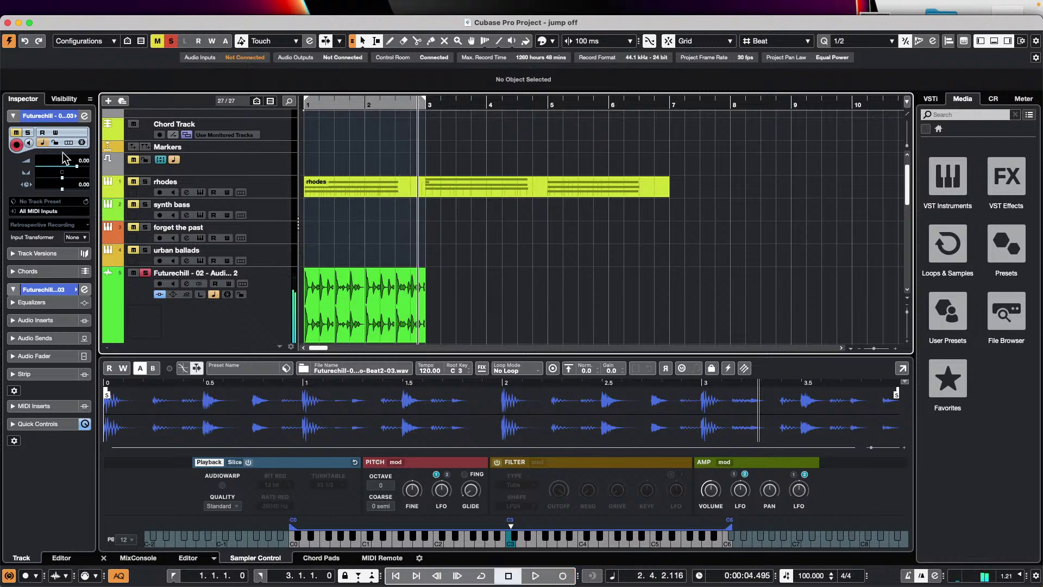
{"action": "left_click", "coordinate": [377, 329]}
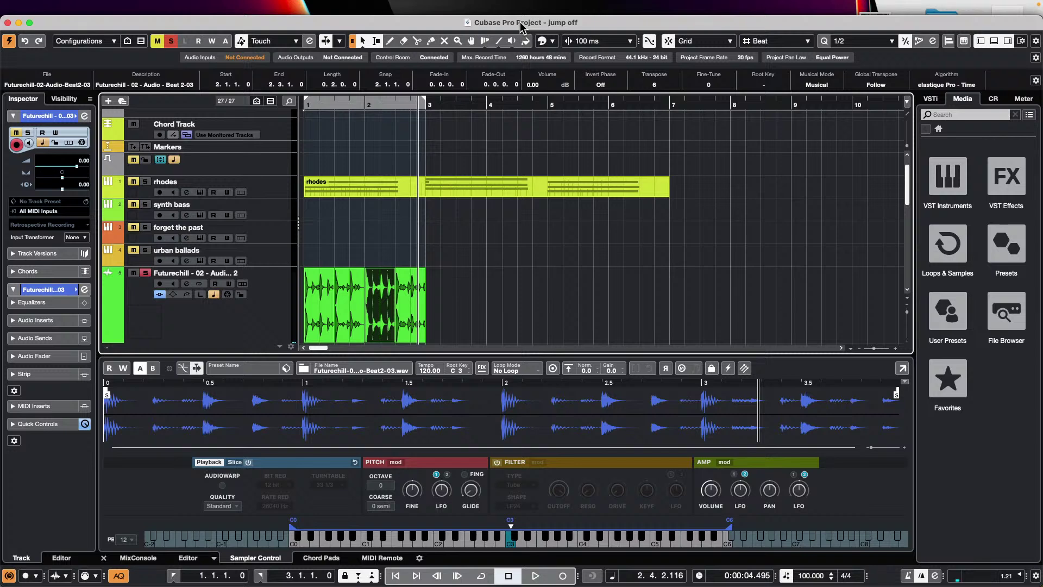
{"action": "mouse_move", "coordinate": [795, 5]}
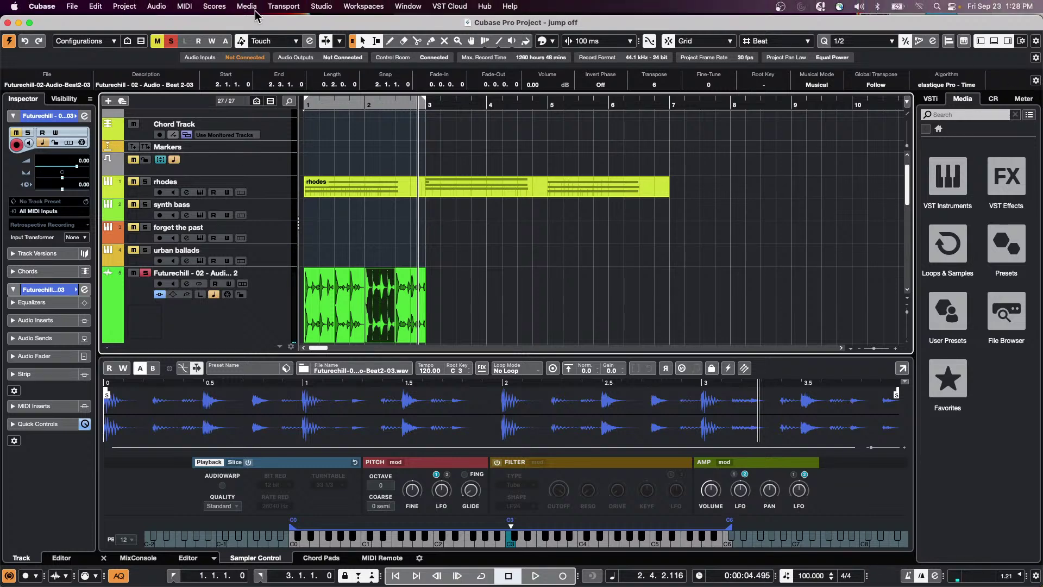
Open the Control Room section of the Audio Connections, disable the Control Room, and enable it again.
{"action": "left_click", "coordinate": [407, 8]}
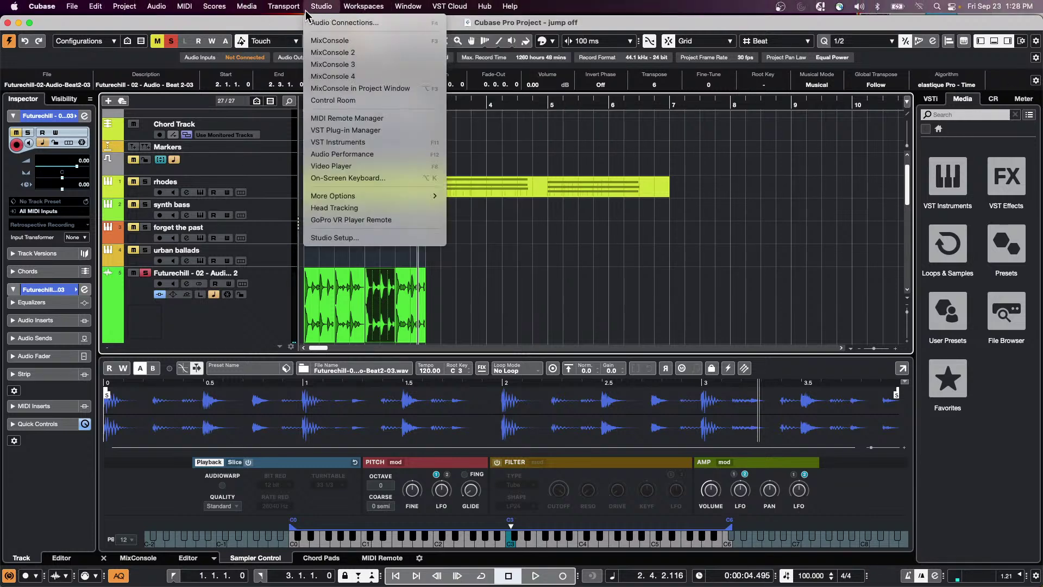
{"action": "left_click", "coordinate": [839, 175]}
{"action": "key", "text": "F4"}
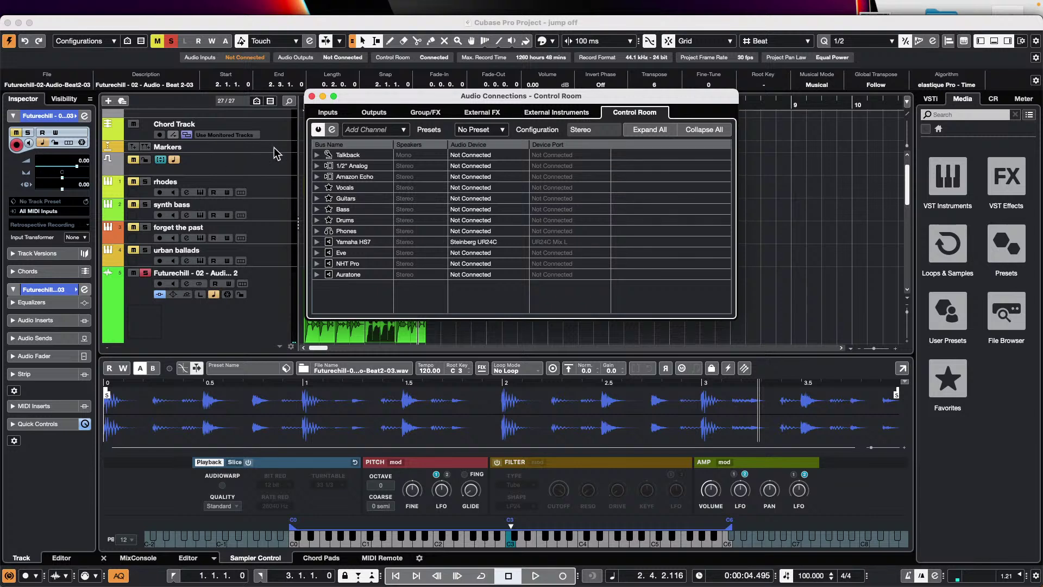
{"action": "left_click", "coordinate": [320, 132]}
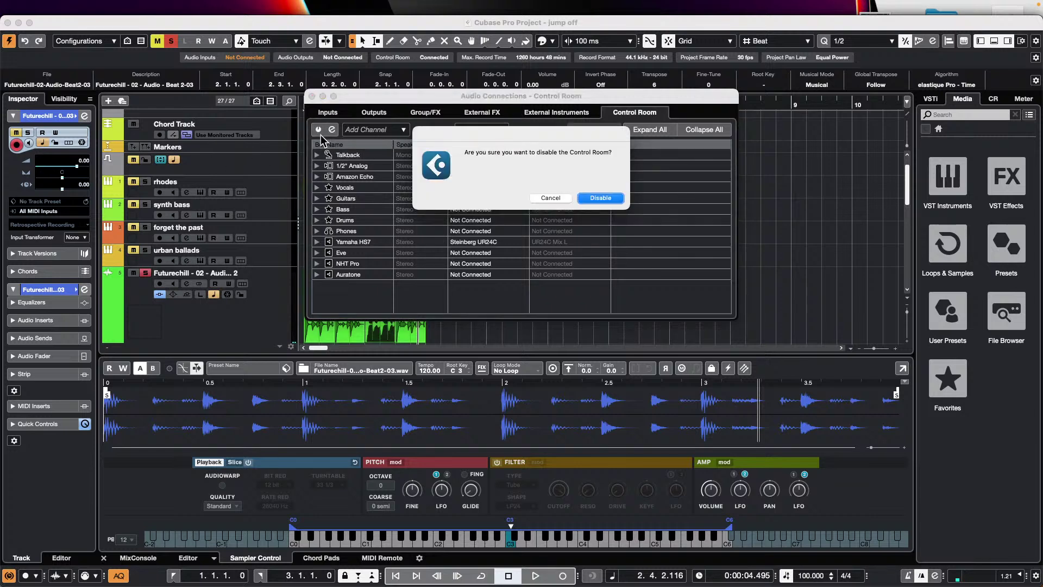
{"action": "left_click", "coordinate": [601, 198]}
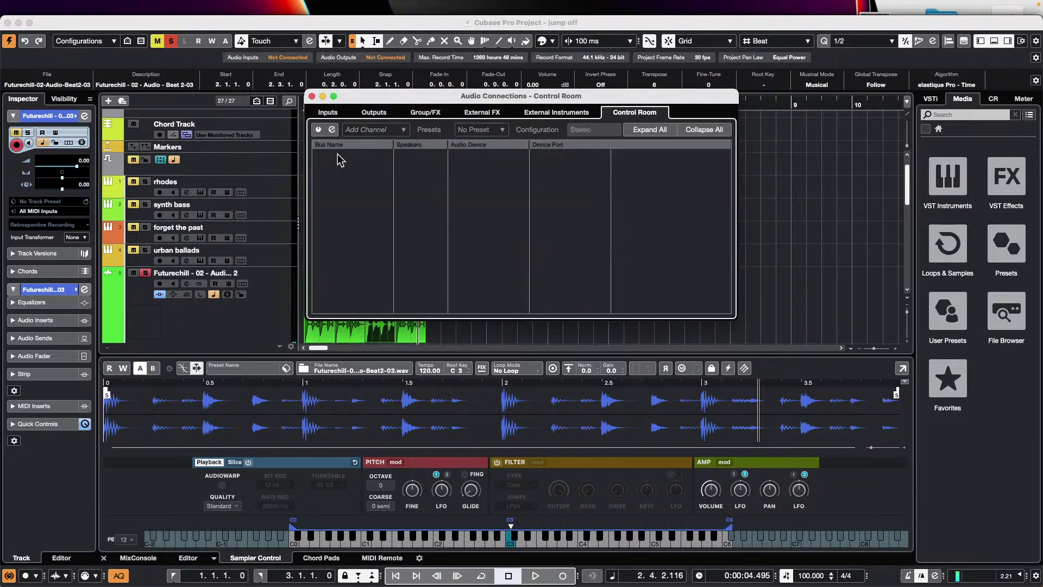
{"action": "left_click", "coordinate": [319, 130]}
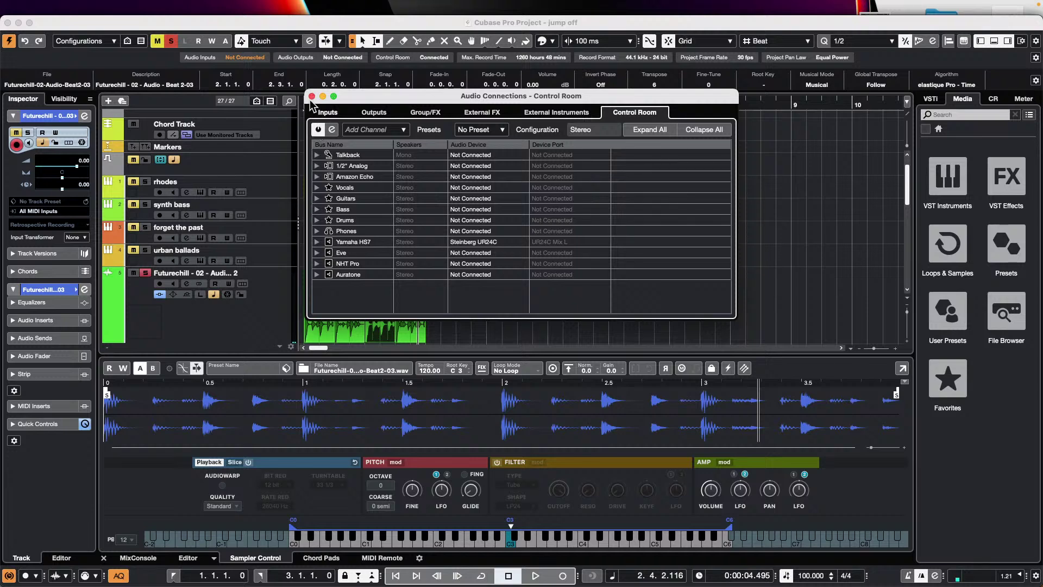
Enlarge the project window to fill the screen, and reopen the Audio Connections to view the Control Room setup before closing them.
{"action": "left_click", "coordinate": [321, 6]}
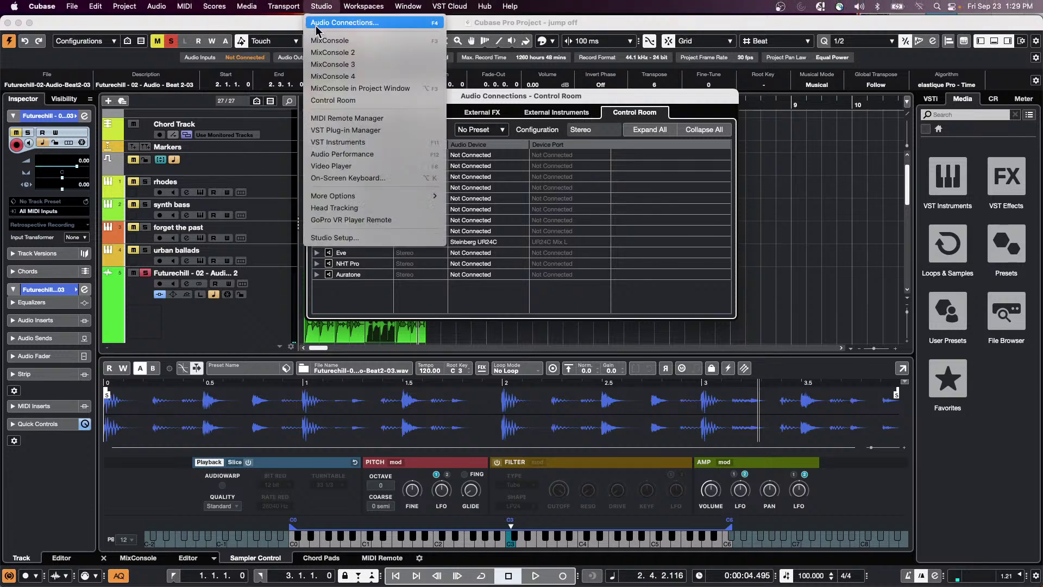
{"action": "left_click", "coordinate": [317, 24]}
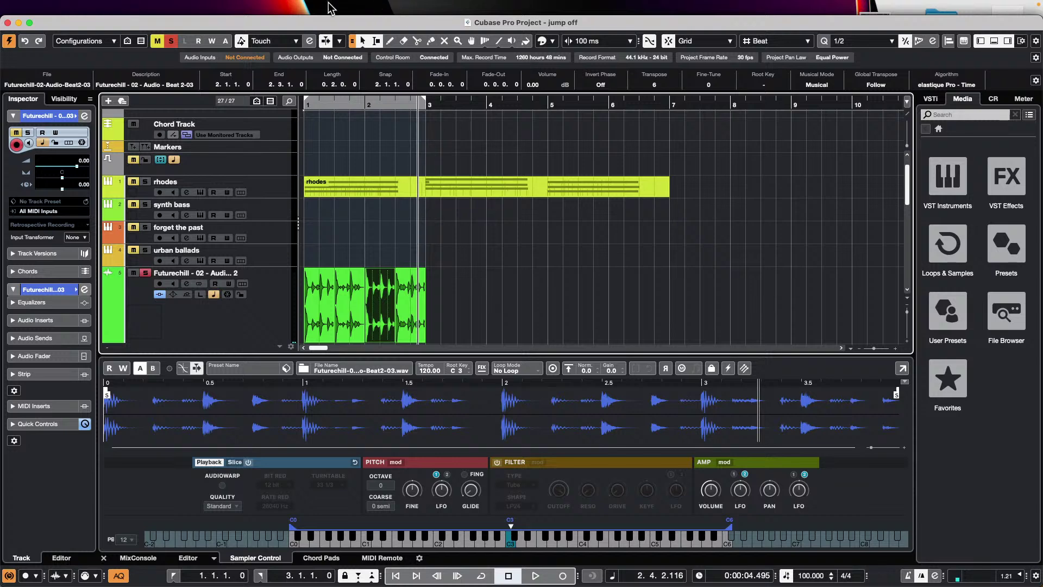
{"action": "left_click", "coordinate": [30, 23]}
{"action": "left_click", "coordinate": [364, 6]}
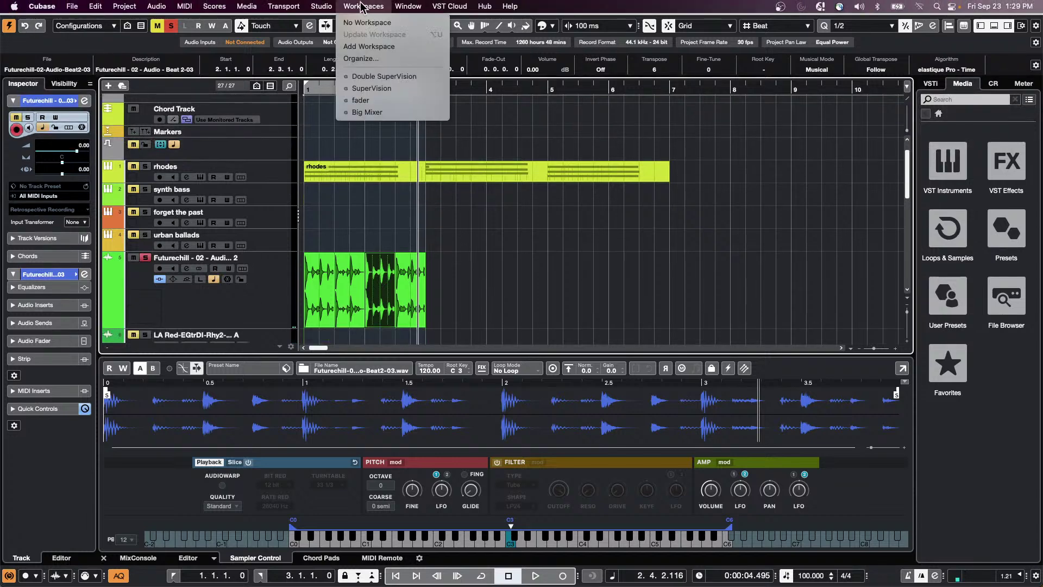
{"action": "left_click", "coordinate": [315, 22]}
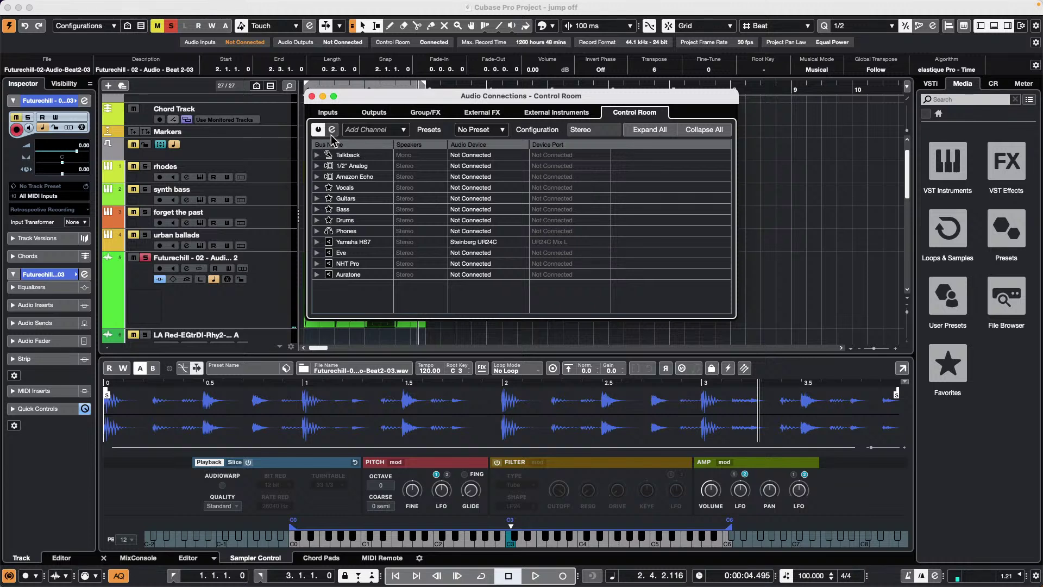
{"action": "left_click", "coordinate": [312, 96]}
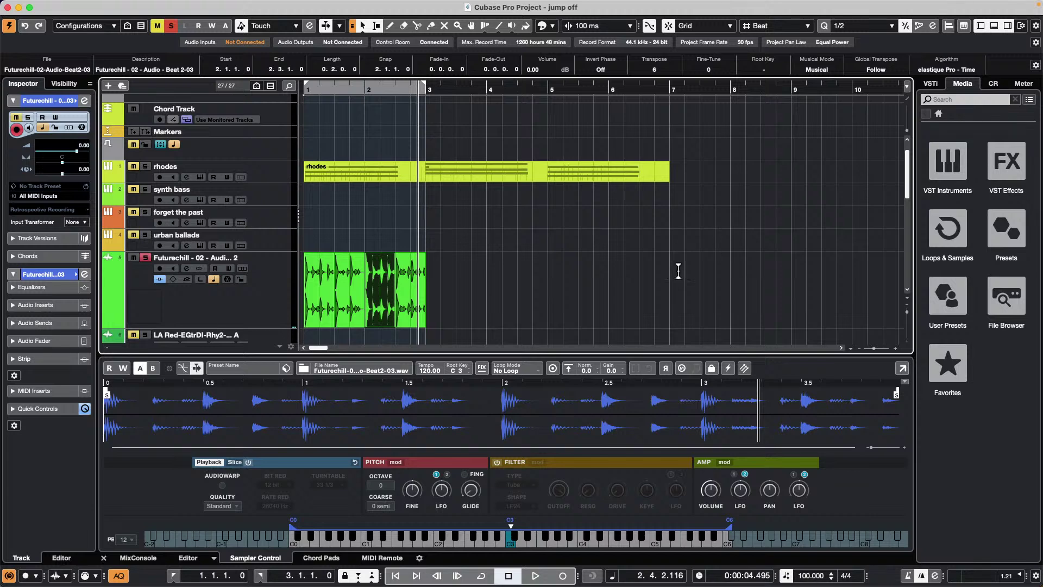
Add one stereo instrument track with HALion 6 below the rhodes track.
{"action": "left_click", "coordinate": [289, 172]}
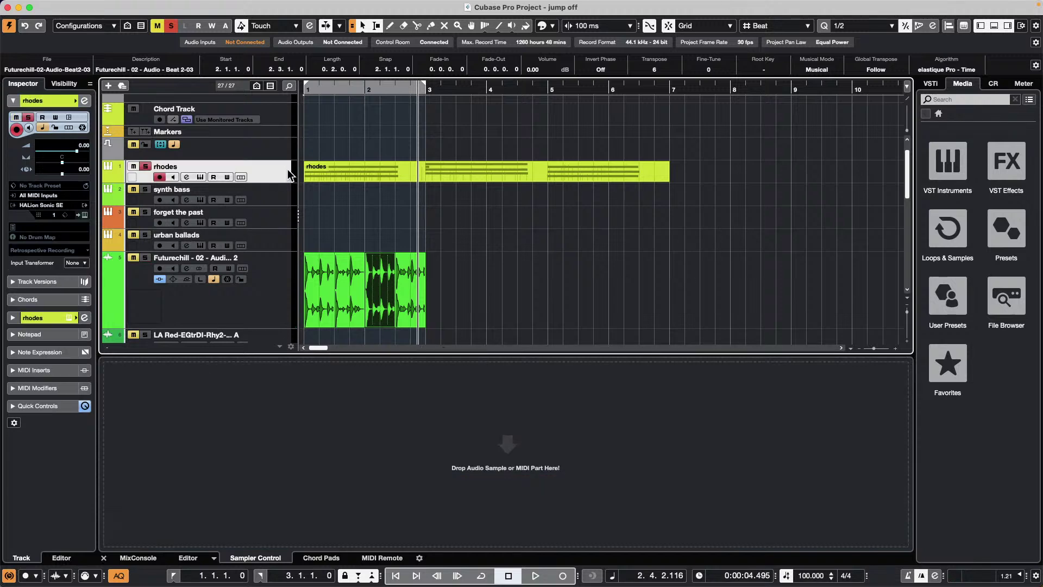
{"action": "right_click", "coordinate": [288, 173]}
{"action": "left_click", "coordinate": [288, 172]}
{"action": "right_click", "coordinate": [288, 173]}
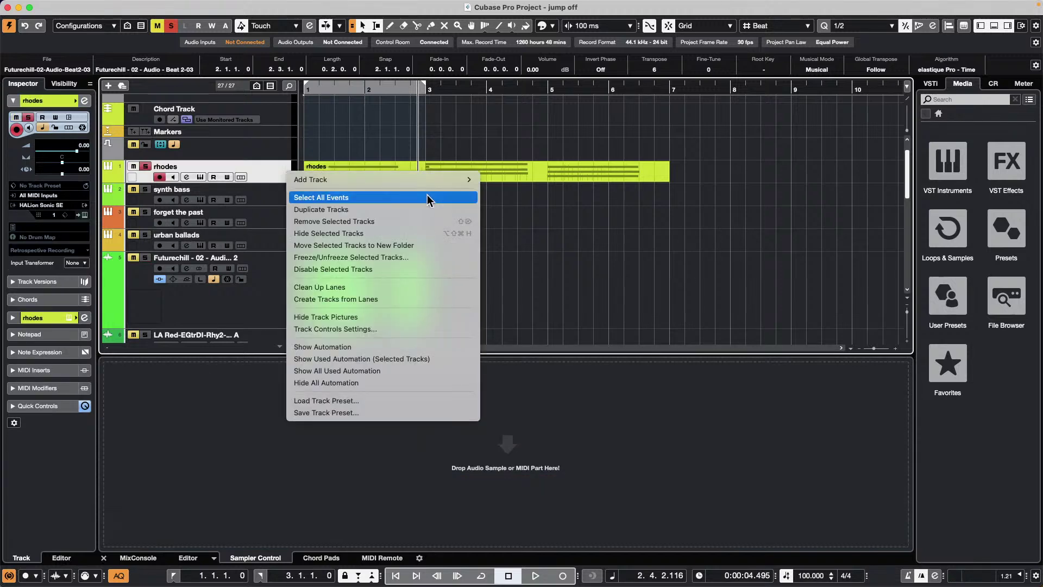
{"action": "mouse_move", "coordinate": [427, 181]}
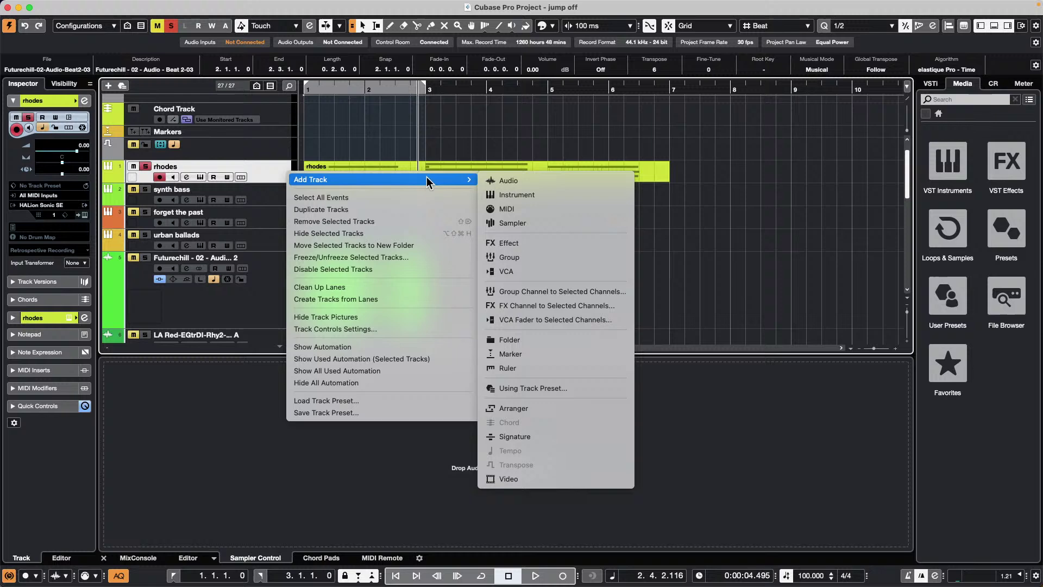
{"action": "left_click", "coordinate": [580, 197]}
{"action": "left_click", "coordinate": [286, 213]}
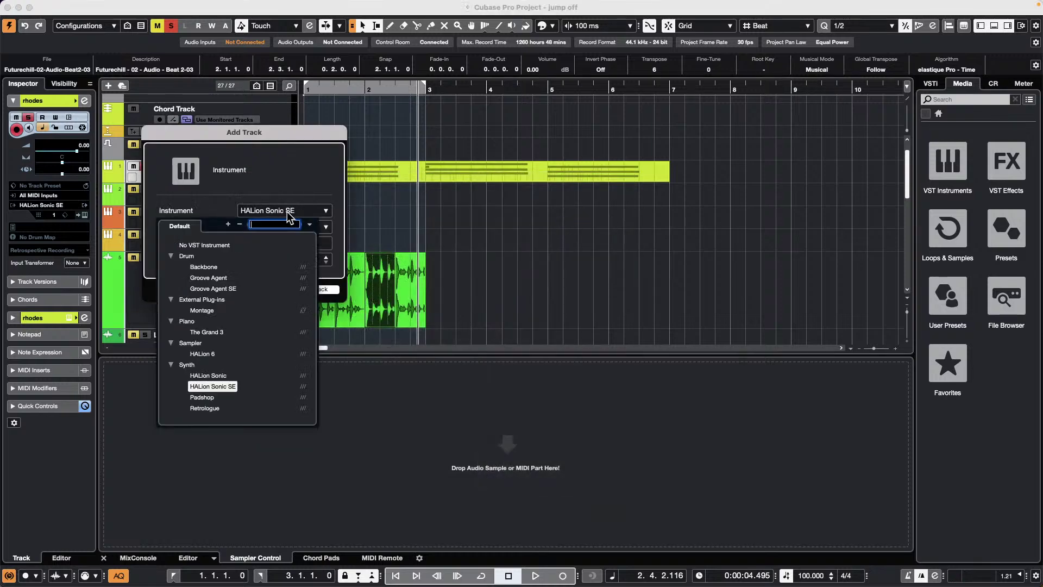
{"action": "left_click", "coordinate": [210, 358]}
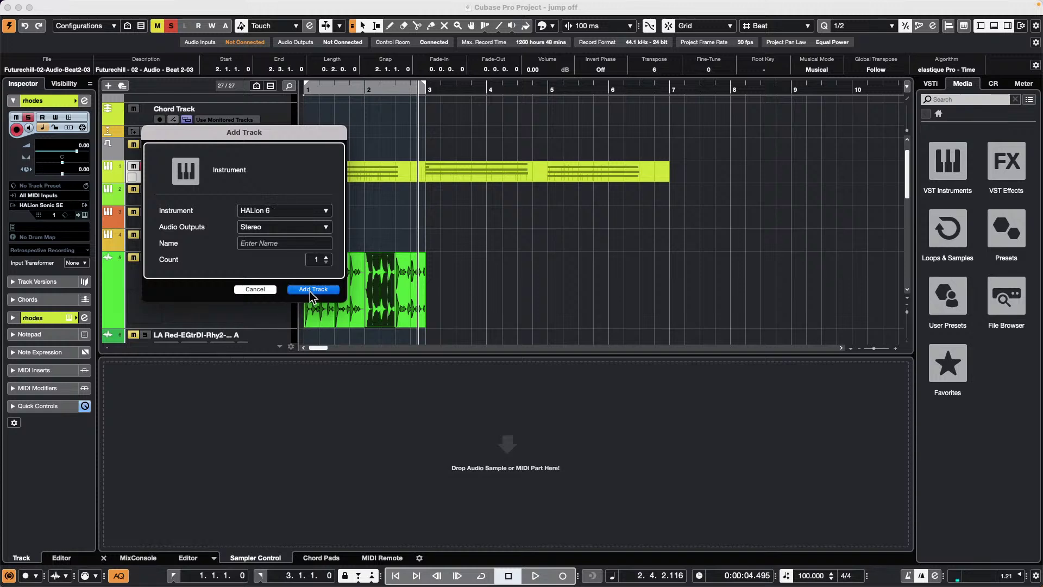
{"action": "left_click", "coordinate": [341, 290]}
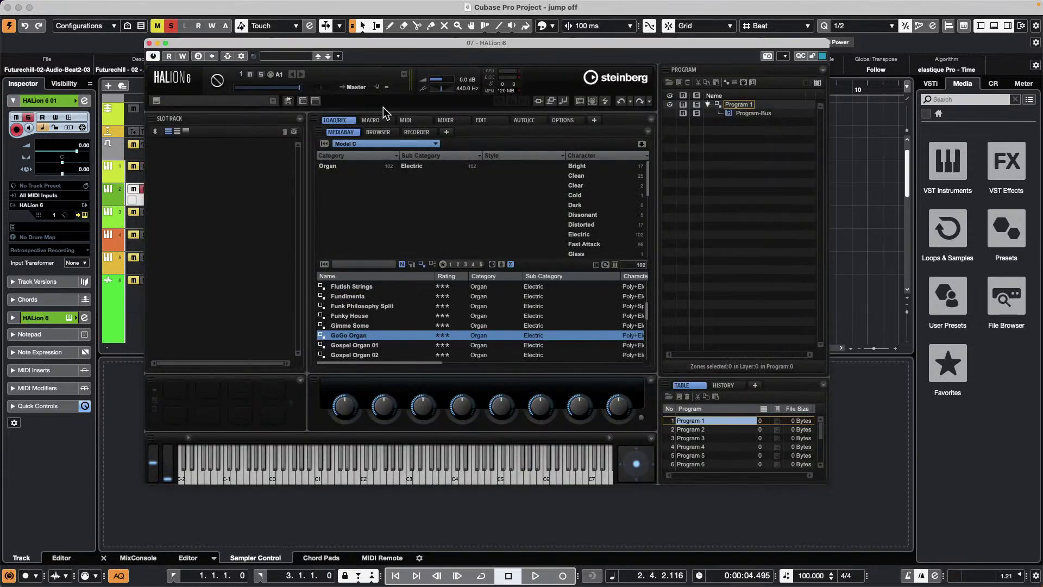
Filter HALion's sounds to all instrument sets, category Drum&Perc and subcategory Drumset, and load Hip Hop Drums.
{"action": "left_click", "coordinate": [370, 142]}
{"action": "left_click", "coordinate": [357, 165]}
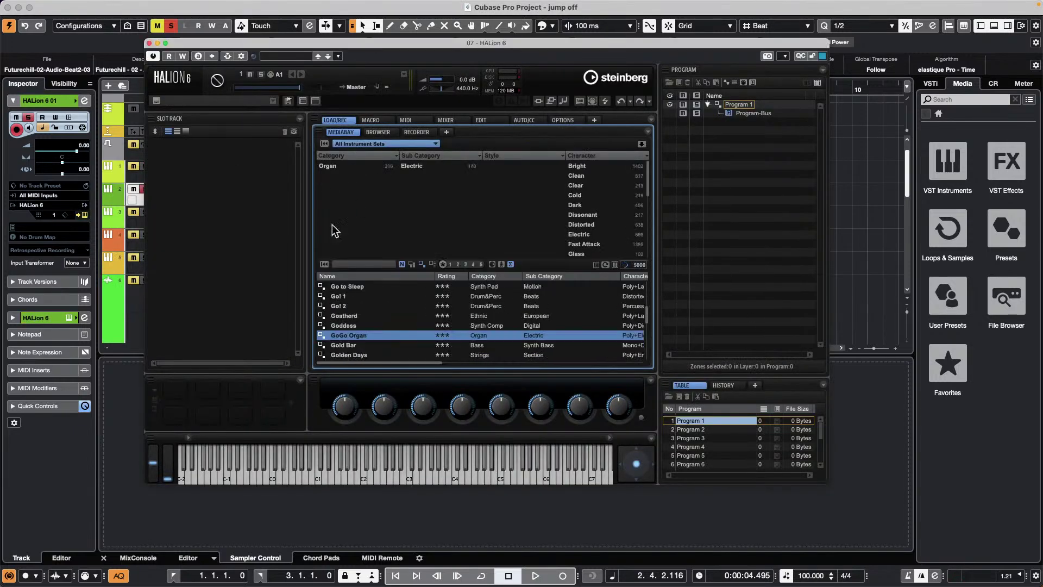
{"action": "scroll", "coordinate": [329, 216], "scroll_direction": "up", "scroll_amount": 3}
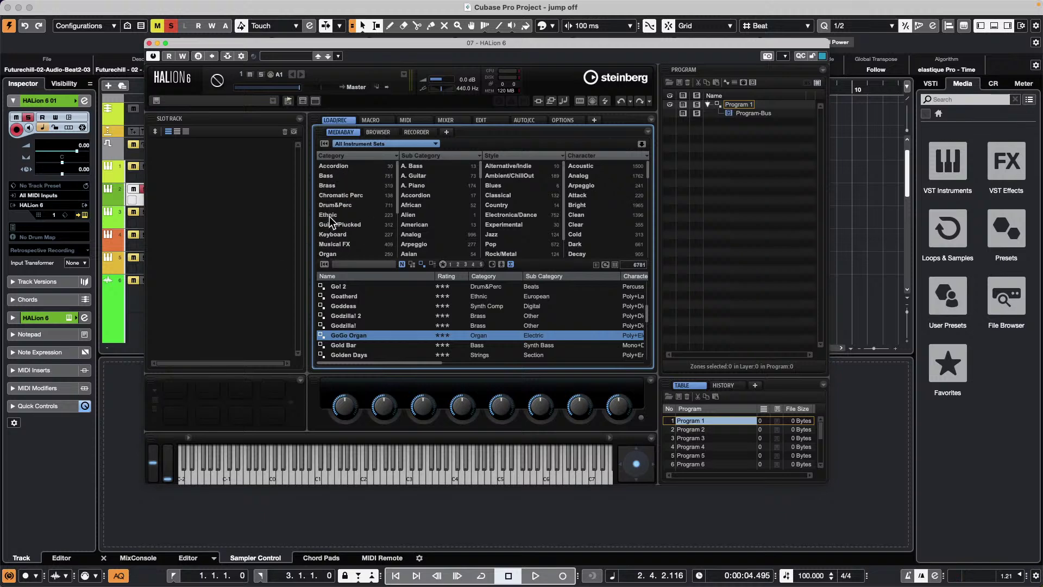
{"action": "left_click", "coordinate": [331, 205]}
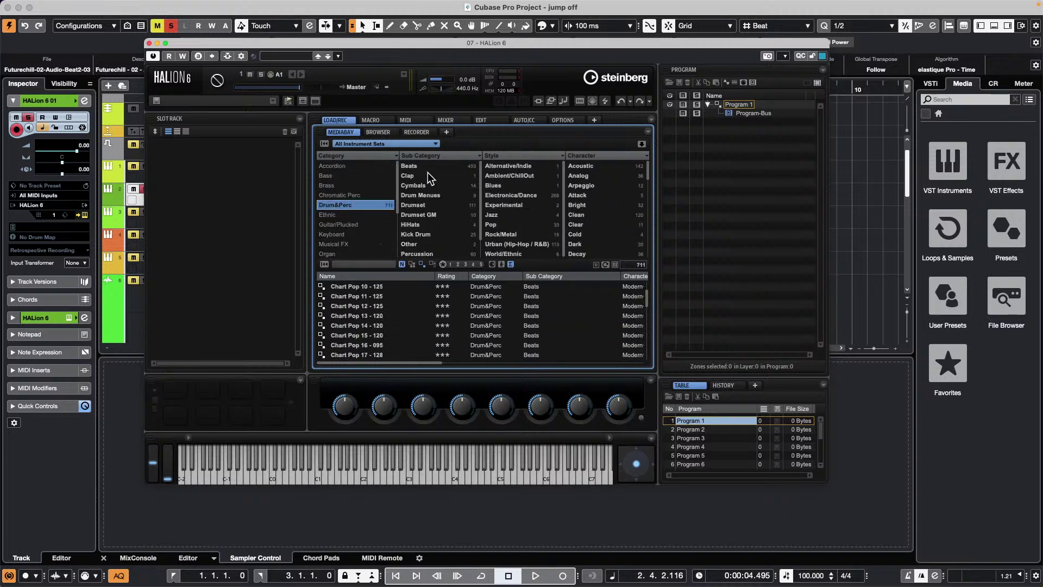
{"action": "left_click", "coordinate": [416, 206]}
{"action": "scroll", "coordinate": [458, 317], "scroll_direction": "down", "scroll_amount": 5}
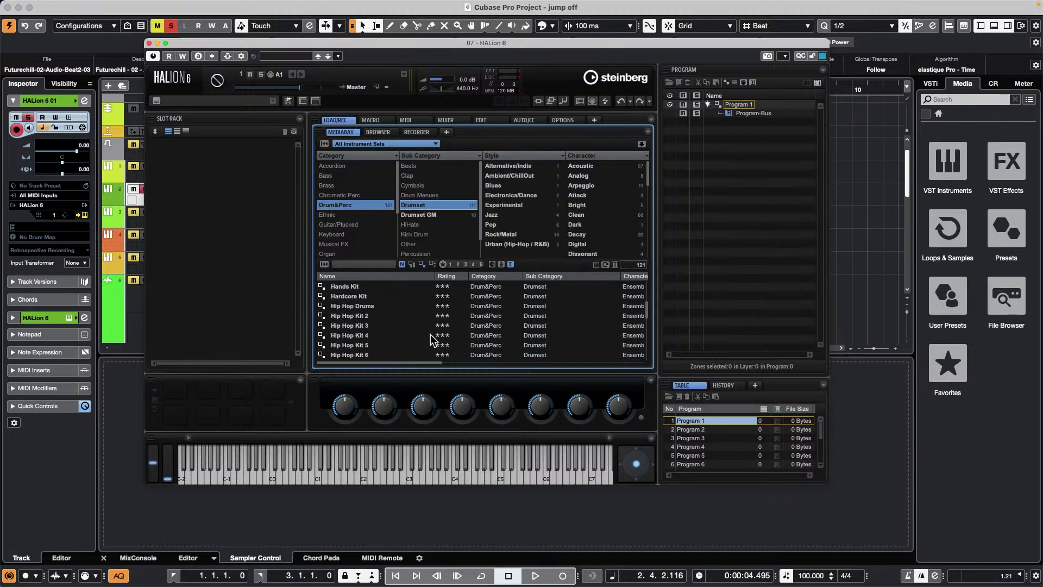
{"action": "double_click", "coordinate": [355, 305]}
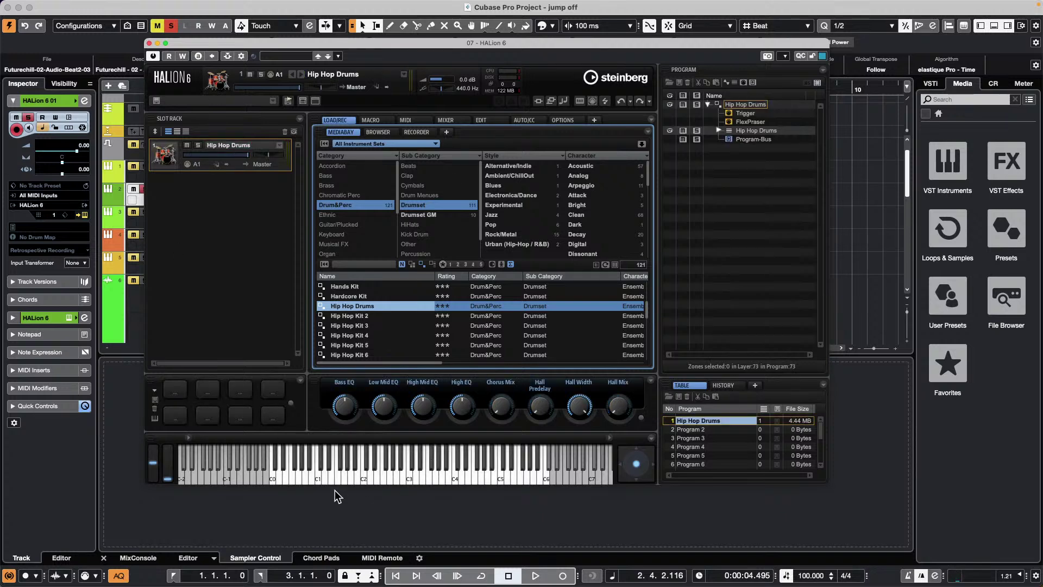
Audition a few Hip Hop Drums notes and expand the kit's layer and Program-Bus in the program tree.
{"action": "left_click_drag", "start_coordinate": [370, 472], "coordinate": [291, 471]}
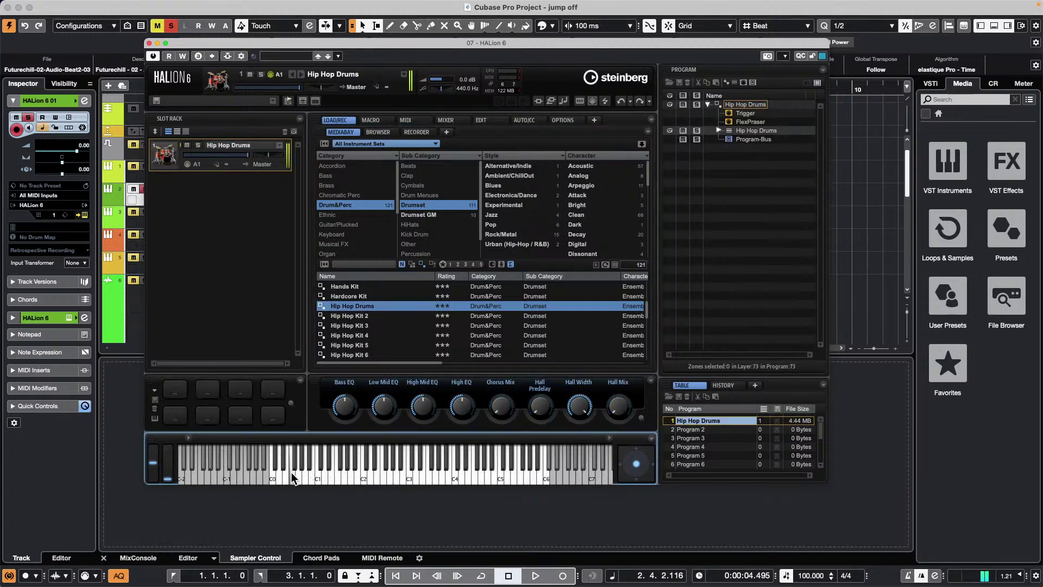
{"action": "left_click", "coordinate": [271, 475]}
{"action": "left_click", "coordinate": [719, 131]}
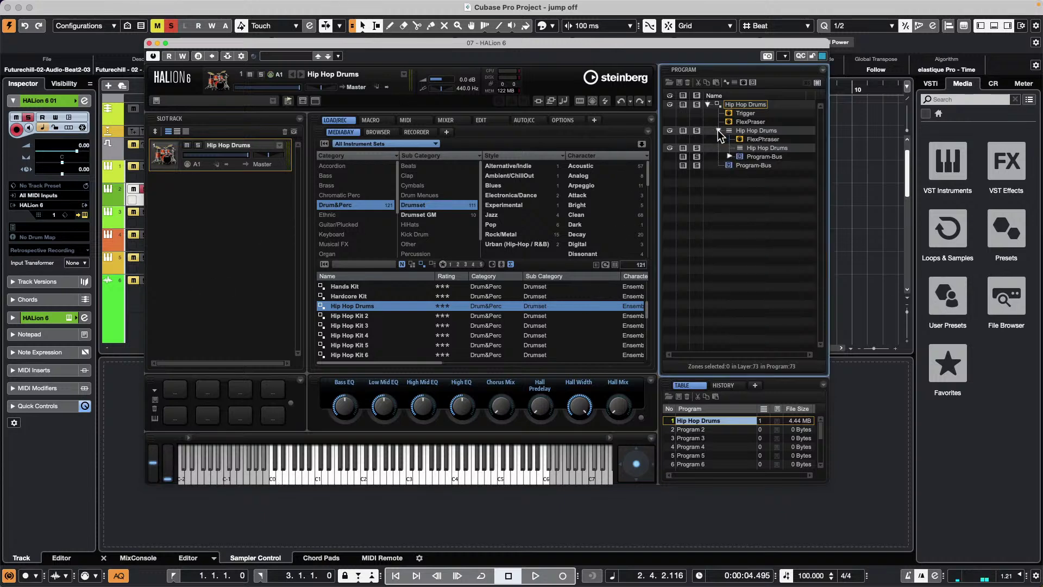
{"action": "left_click", "coordinate": [730, 157]}
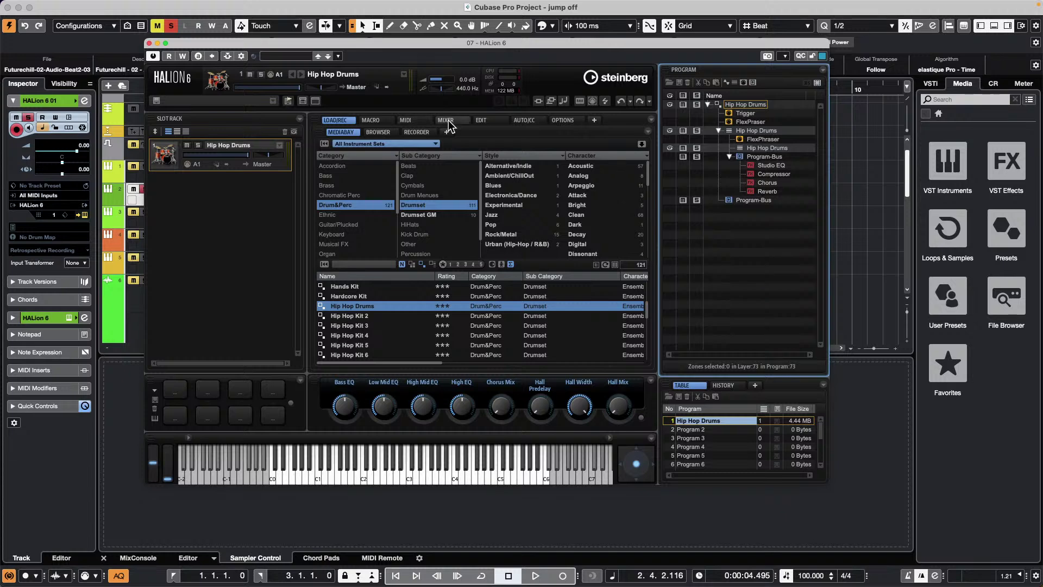
Show the key mapping of the Hip Hop Drums program in HALion's sound editing view.
{"action": "left_click", "coordinate": [484, 121]}
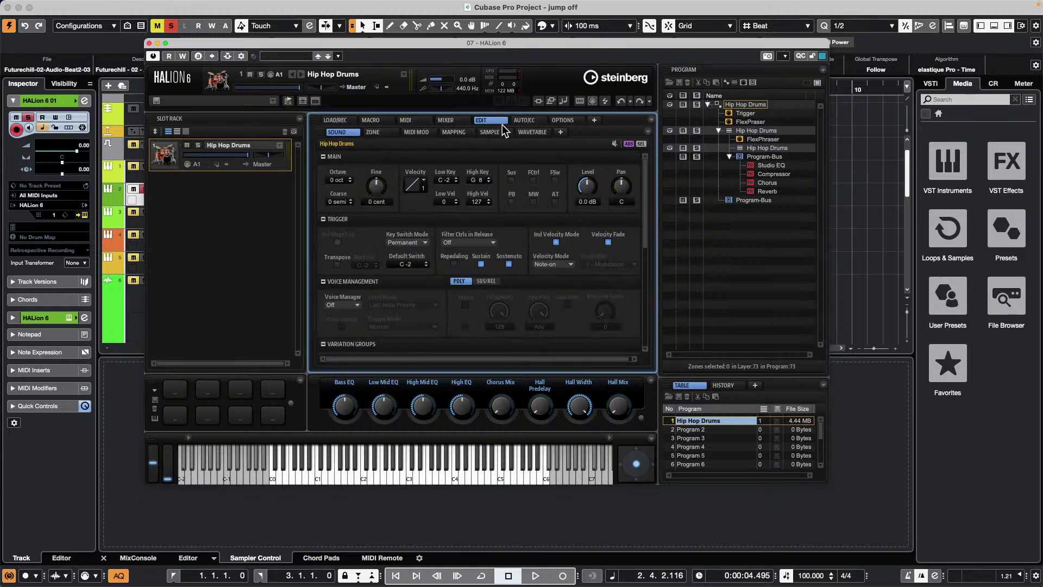
{"action": "left_click", "coordinate": [466, 134]}
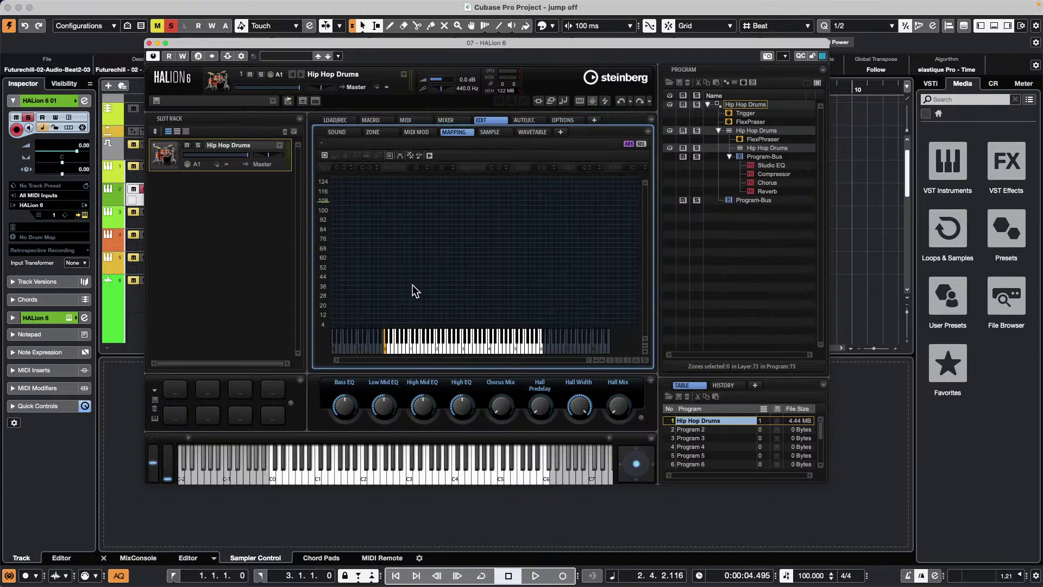
{"action": "scroll", "coordinate": [423, 325], "scroll_direction": "up", "scroll_amount": 3}
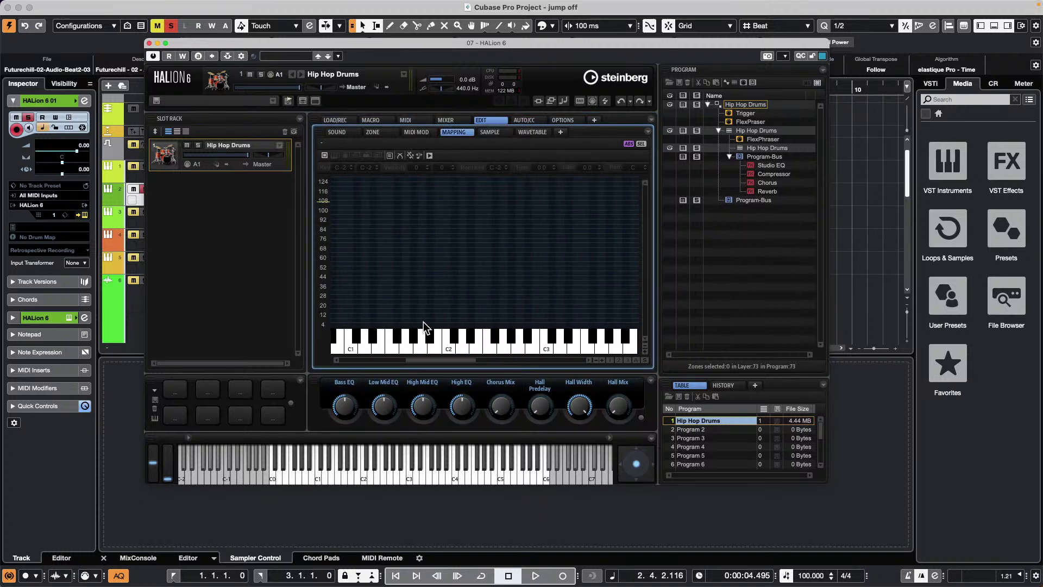
Audition low to high notes of the Hip Hop Drums on HALion's keyboard while examining the key mapping.
{"action": "left_click", "coordinate": [329, 466]}
{"action": "left_click", "coordinate": [270, 468]}
{"action": "left_click", "coordinate": [262, 468]}
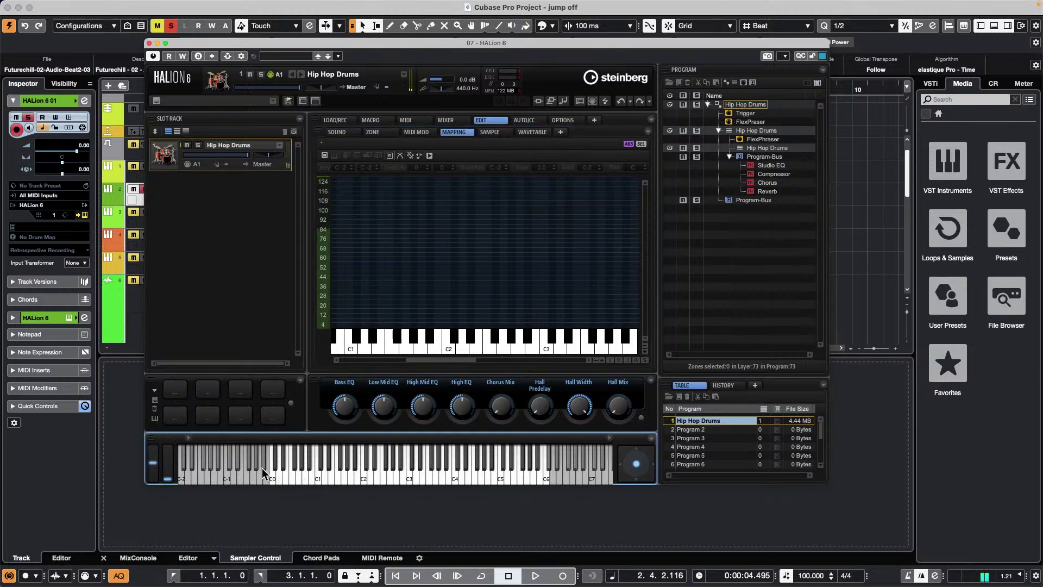
{"action": "left_click", "coordinate": [271, 475]}
{"action": "left_click", "coordinate": [279, 474]}
{"action": "left_click", "coordinate": [344, 473]}
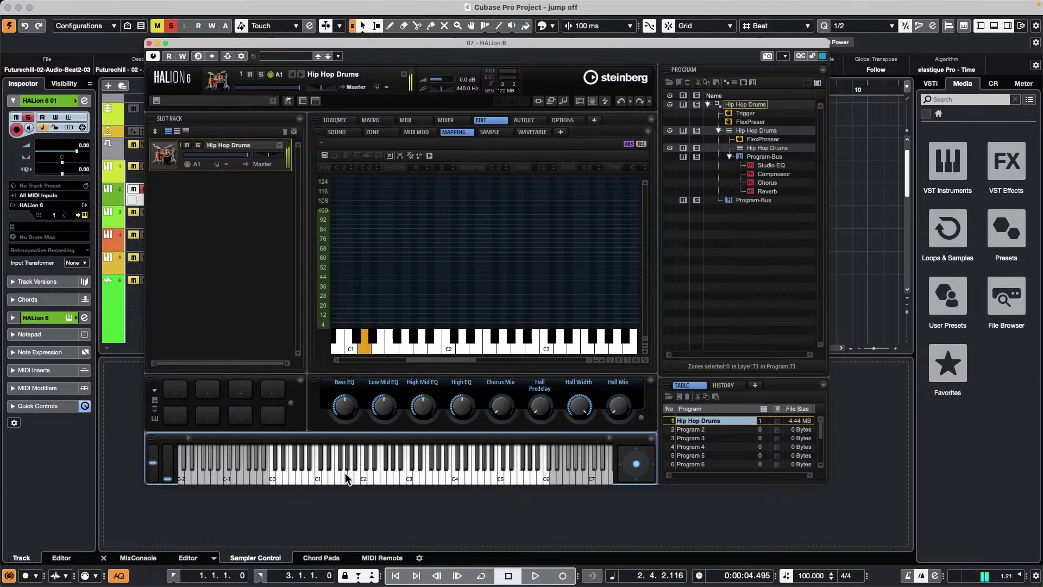
{"action": "left_click", "coordinate": [358, 473]}
{"action": "left_click", "coordinate": [373, 474]}
{"action": "left_click", "coordinate": [380, 474]}
{"action": "left_click", "coordinate": [386, 474]}
{"action": "left_click", "coordinate": [443, 474]}
{"action": "left_click", "coordinate": [490, 461]}
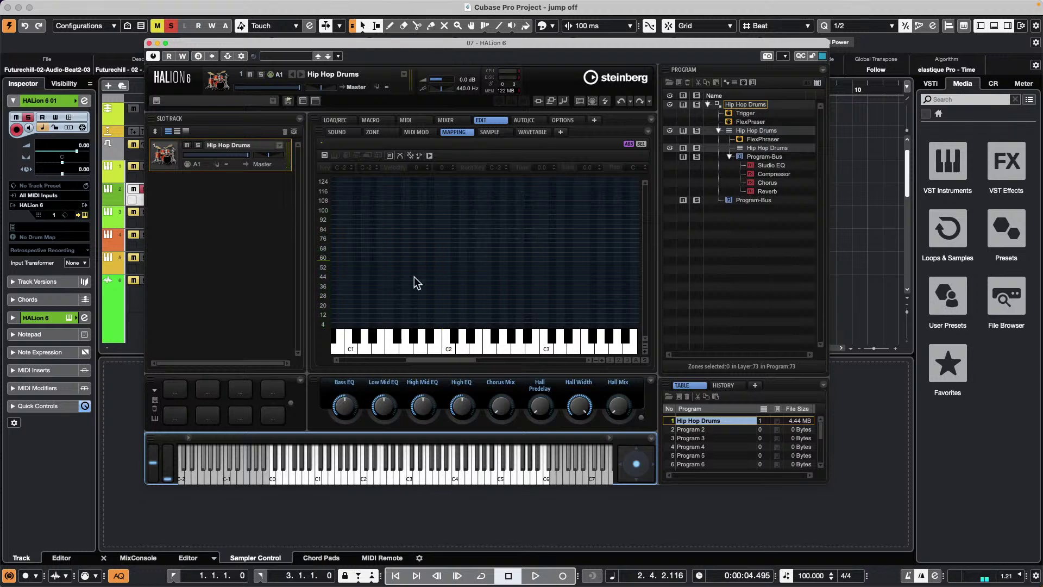
{"action": "scroll", "coordinate": [467, 321], "scroll_direction": "down", "scroll_amount": 5}
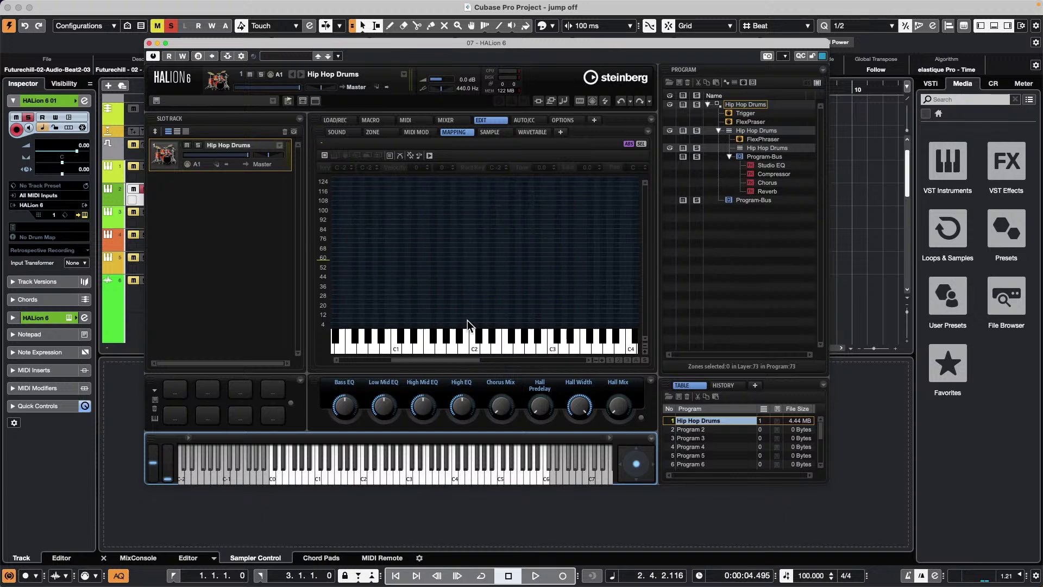
Select the top-level Hip Hop Drums program and audition several notes on the mapping view's keyboard.
{"action": "left_click", "coordinate": [755, 106]}
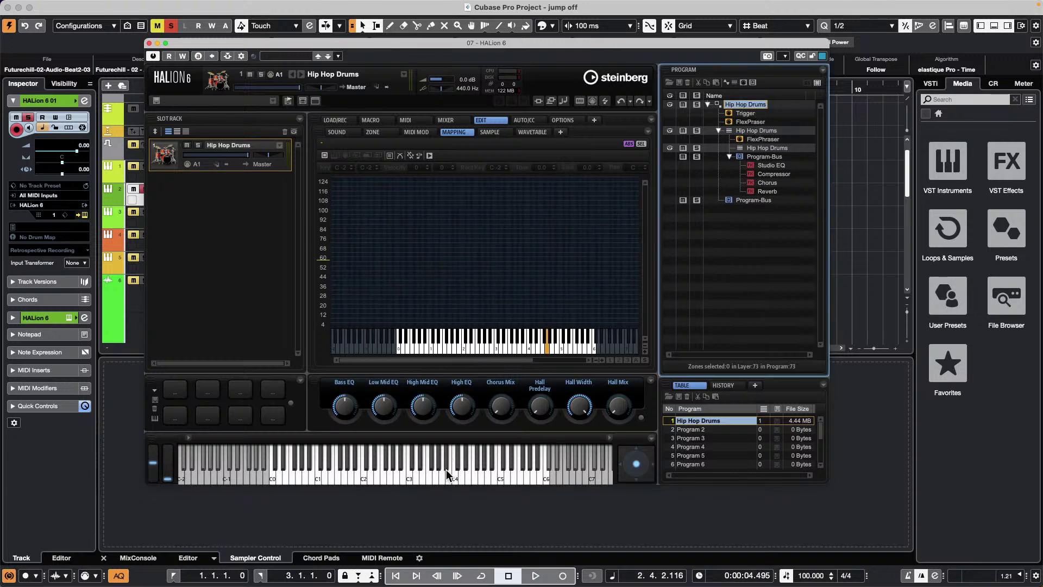
{"action": "left_click", "coordinate": [483, 342]}
{"action": "left_click", "coordinate": [415, 339]}
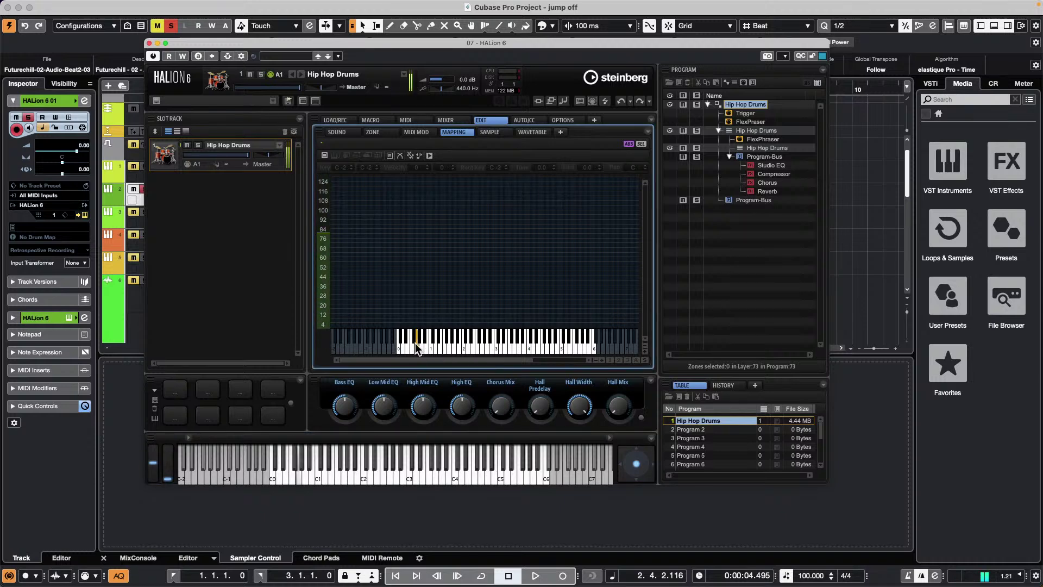
{"action": "left_click", "coordinate": [400, 347]}
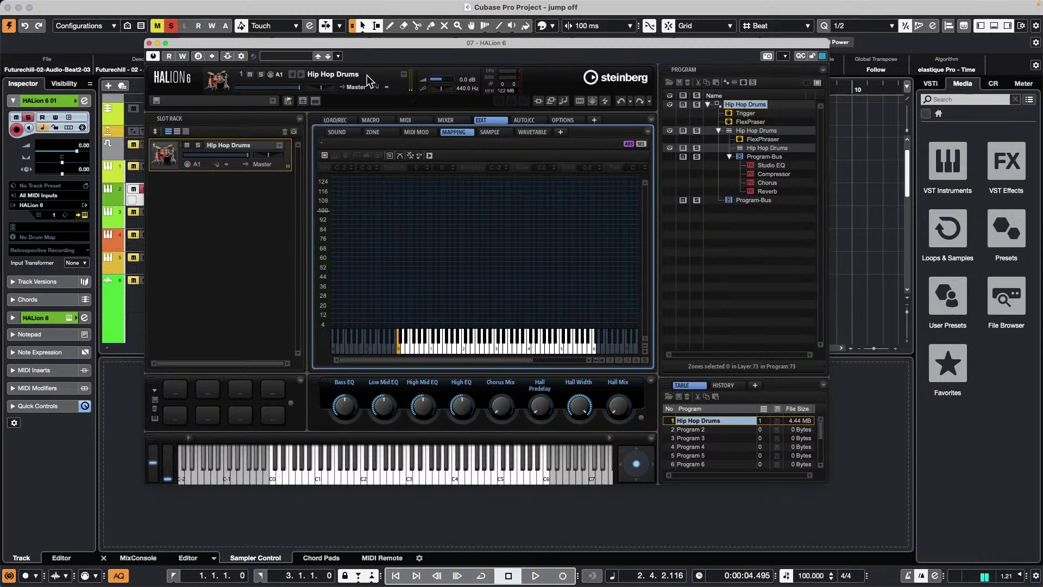
Check the instrument choices and the drum map options available for the HALion 6 01 track.
{"action": "left_click", "coordinate": [37, 205]}
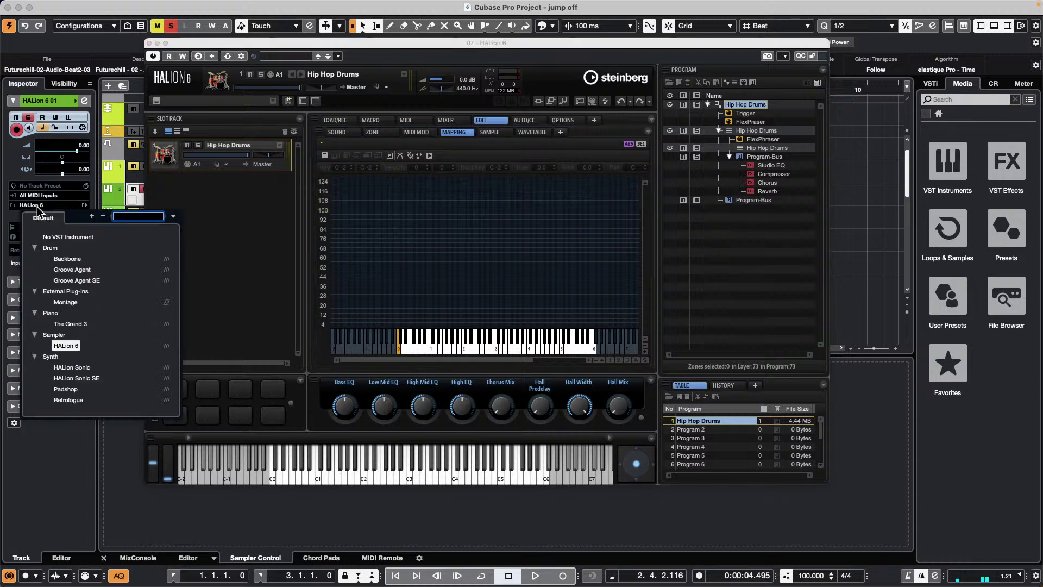
{"action": "left_click", "coordinate": [8, 214]}
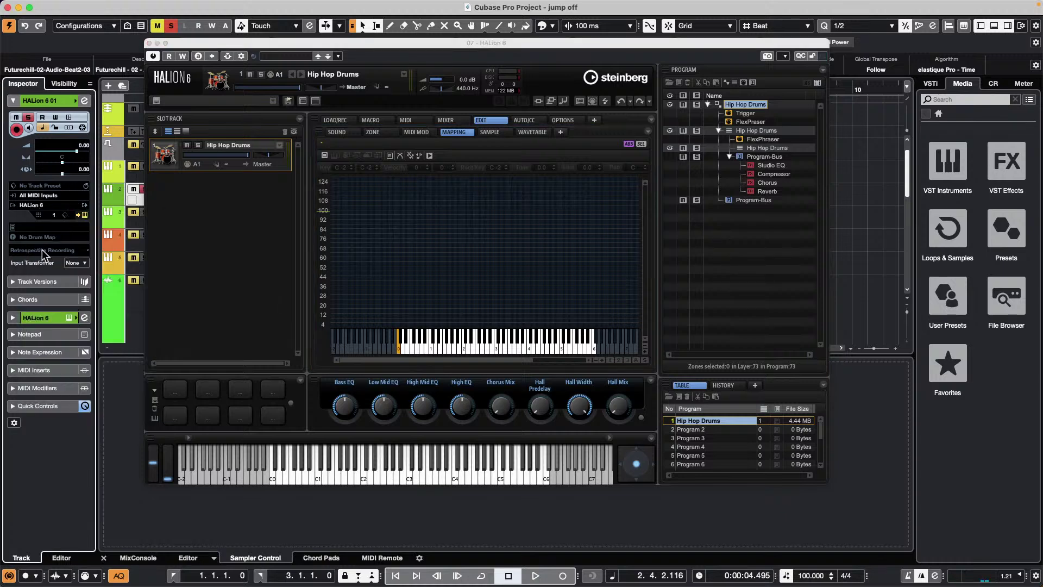
{"action": "left_click", "coordinate": [67, 237]}
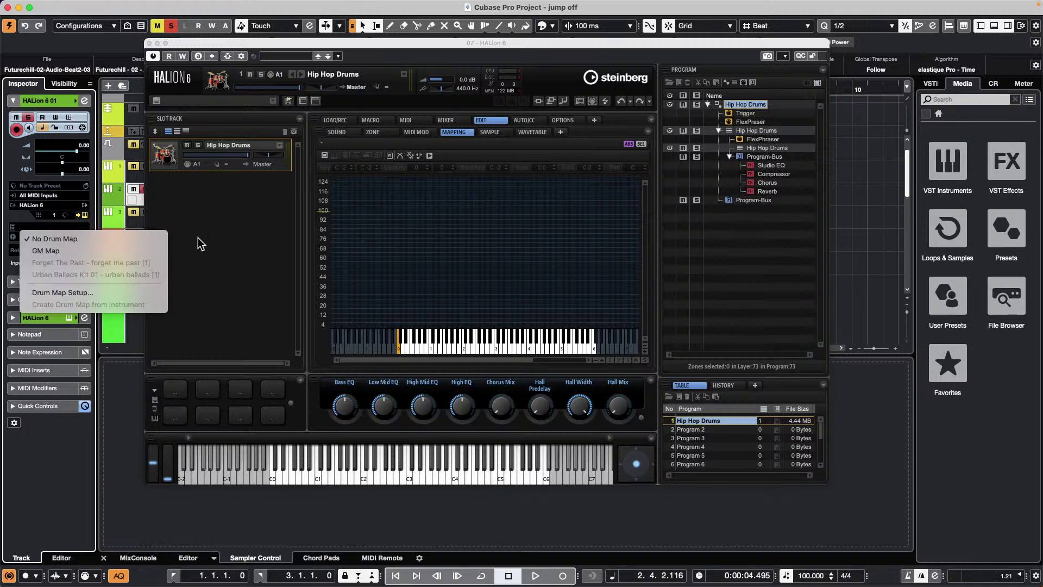
Audition several Hip Hop Drums notes on the mapping view's keyboard and select the Chorus effect in the program tree.
{"action": "left_click", "coordinate": [399, 347]}
{"action": "left_click", "coordinate": [400, 346]}
{"action": "left_click", "coordinate": [409, 347]}
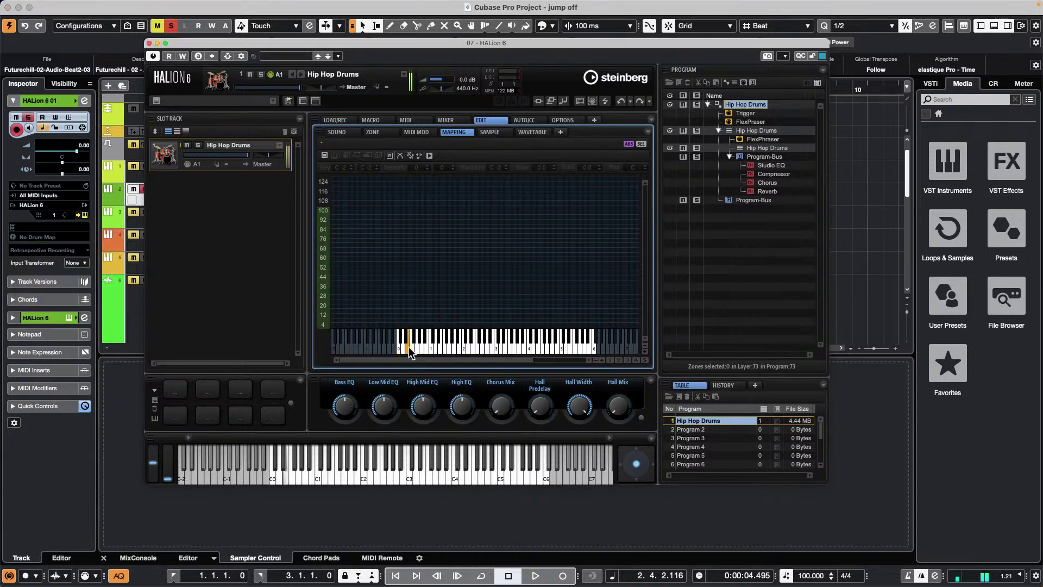
{"action": "left_click", "coordinate": [449, 347]}
{"action": "left_click", "coordinate": [471, 343]}
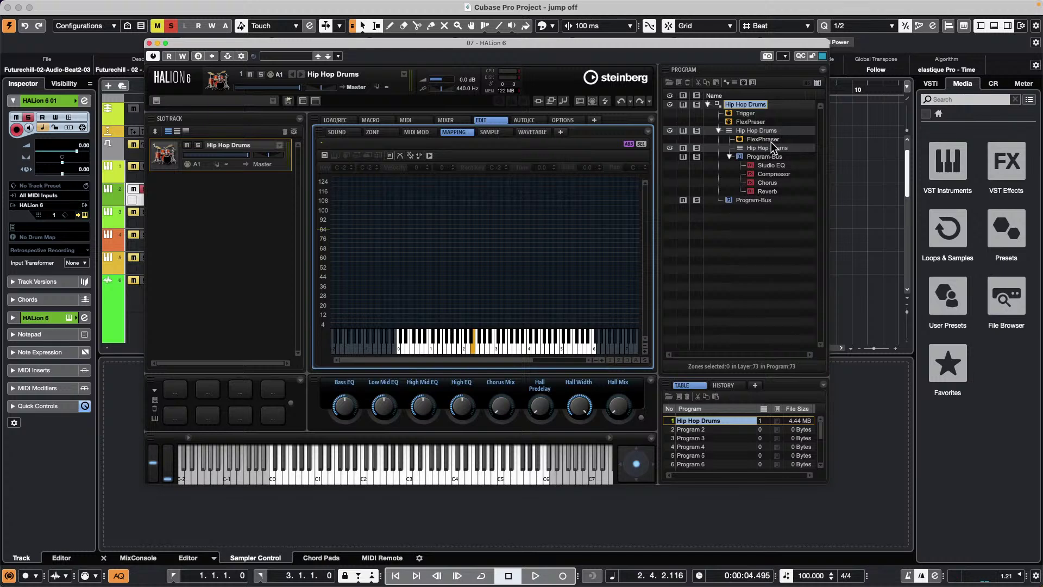
{"action": "left_click", "coordinate": [768, 198]}
{"action": "left_click", "coordinate": [767, 183]}
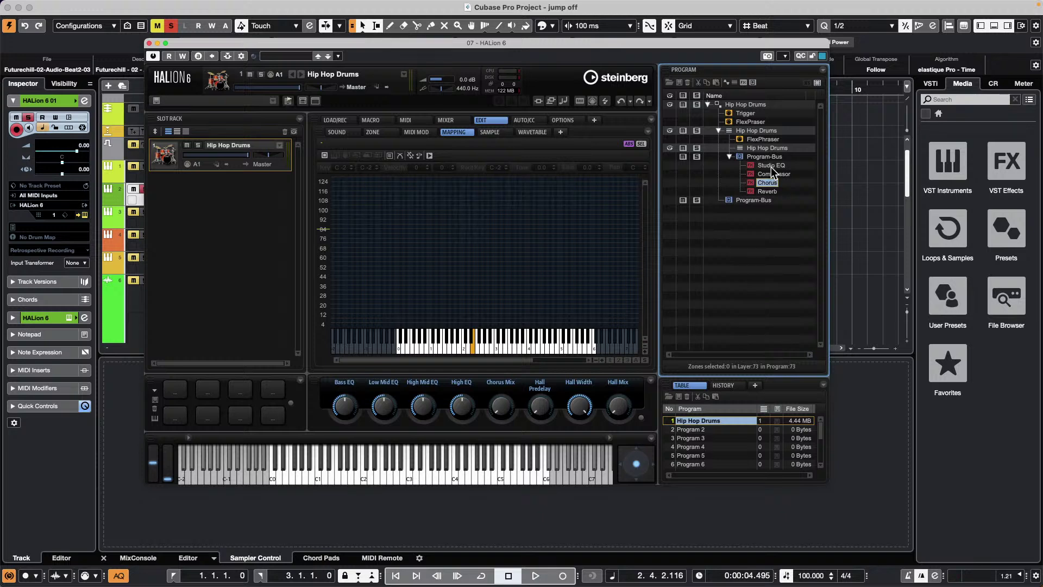
{"action": "left_click", "coordinate": [500, 351]}
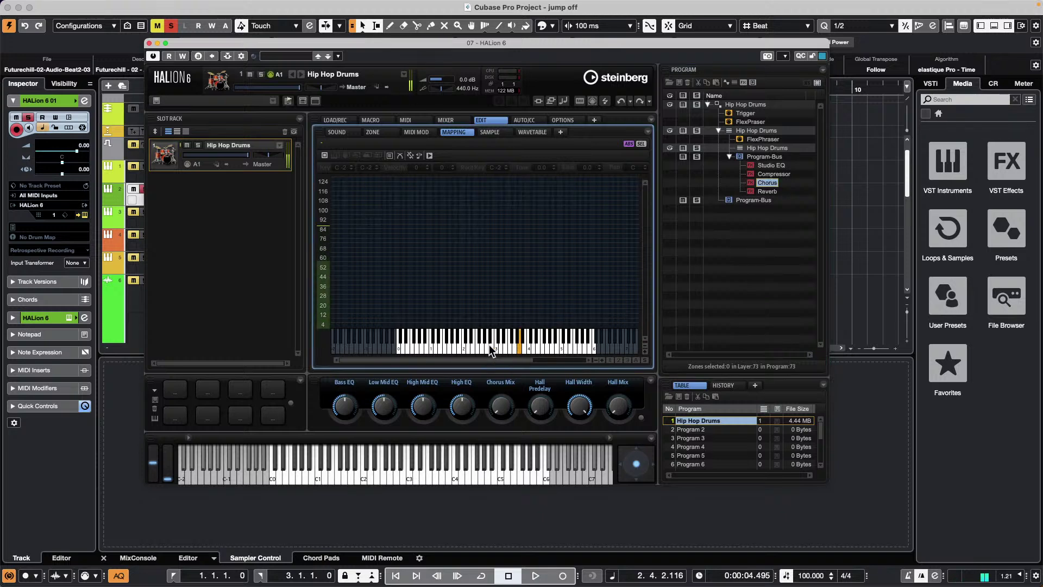
{"action": "left_click", "coordinate": [472, 344]}
{"action": "left_click", "coordinate": [450, 344]}
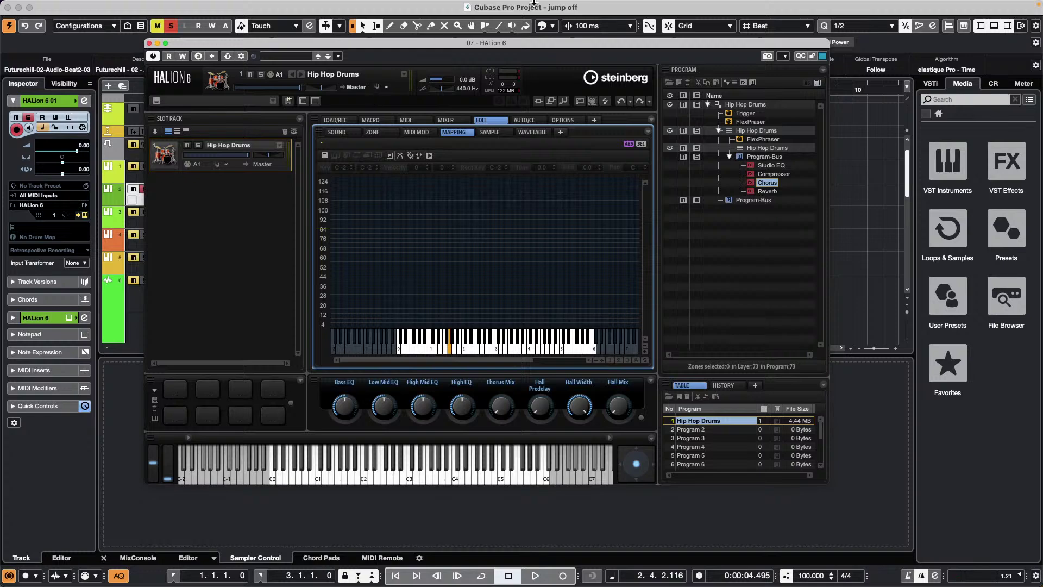
Close the HALion 6 window, open the Project Logical Editor setup and move its window fully into view.
{"action": "left_click", "coordinate": [149, 43]}
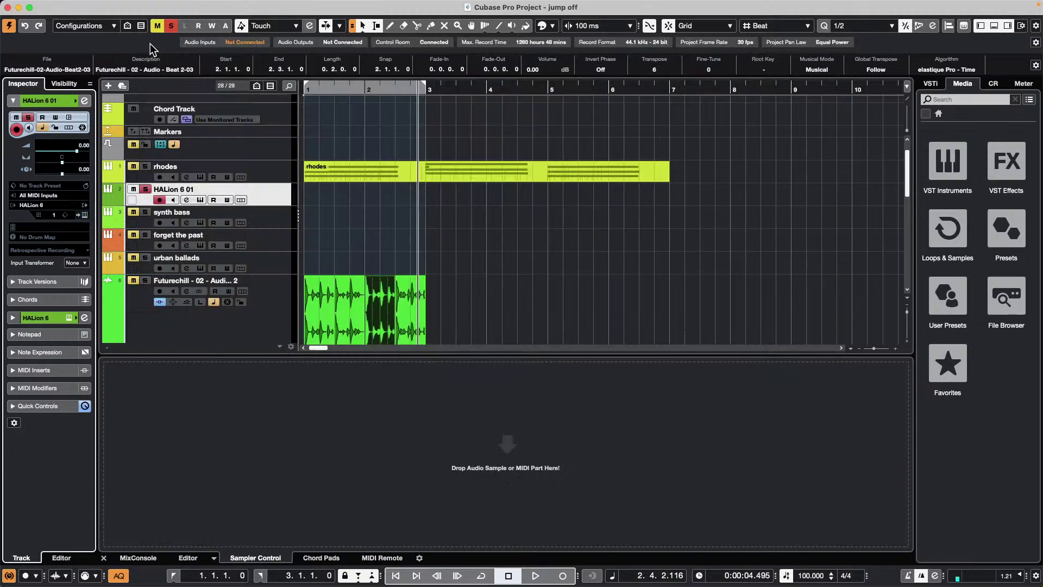
{"action": "left_click", "coordinate": [321, 7]}
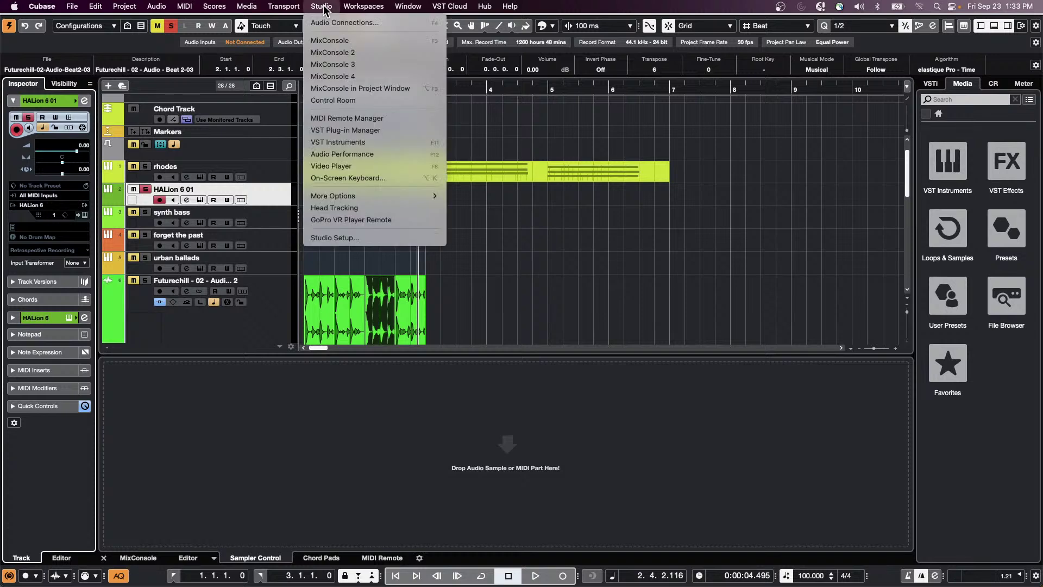
{"action": "mouse_move", "coordinate": [185, 6]}
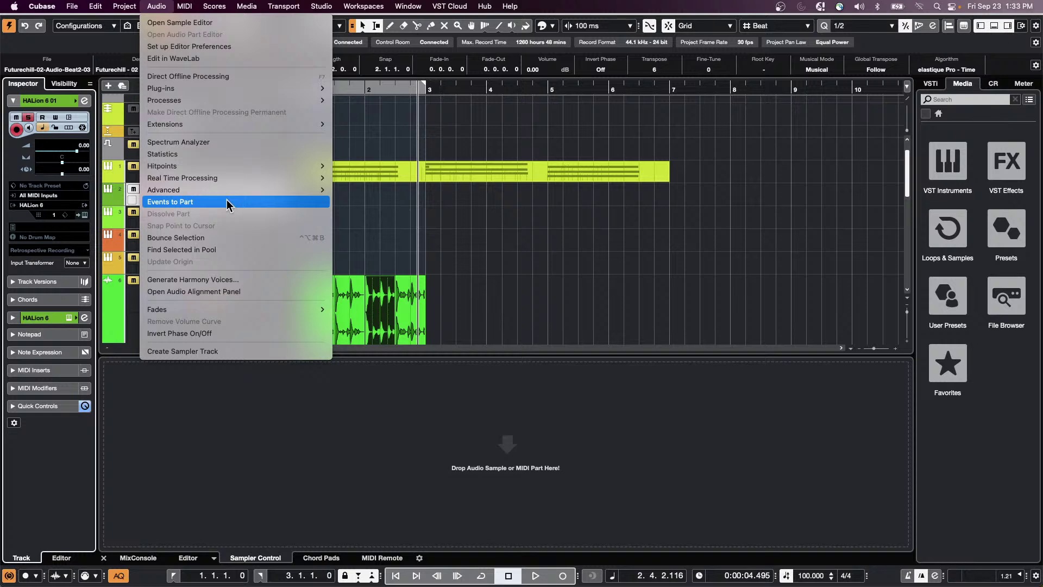
{"action": "mouse_move", "coordinate": [122, 7]}
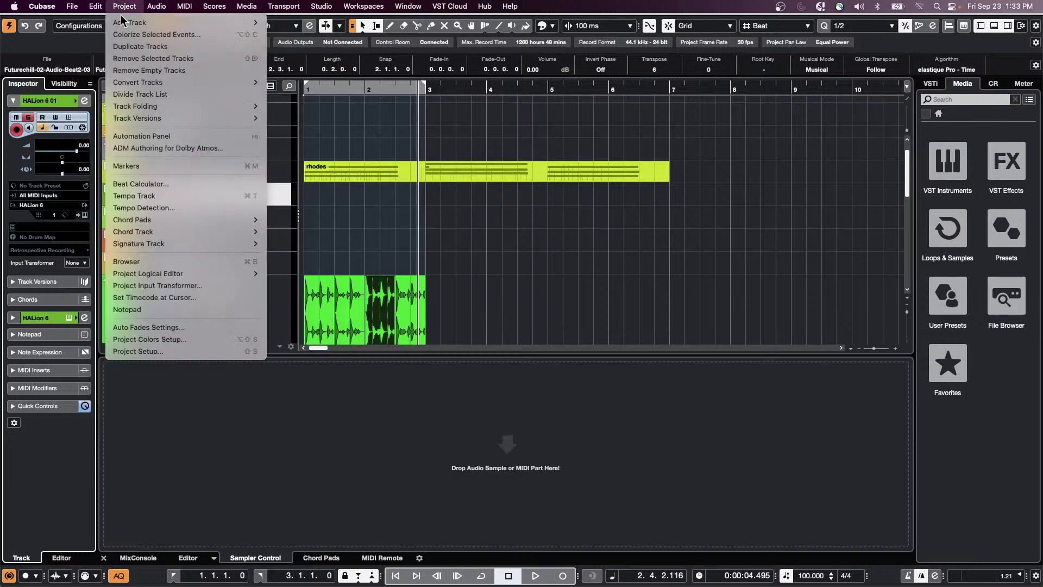
{"action": "mouse_move", "coordinate": [193, 274]}
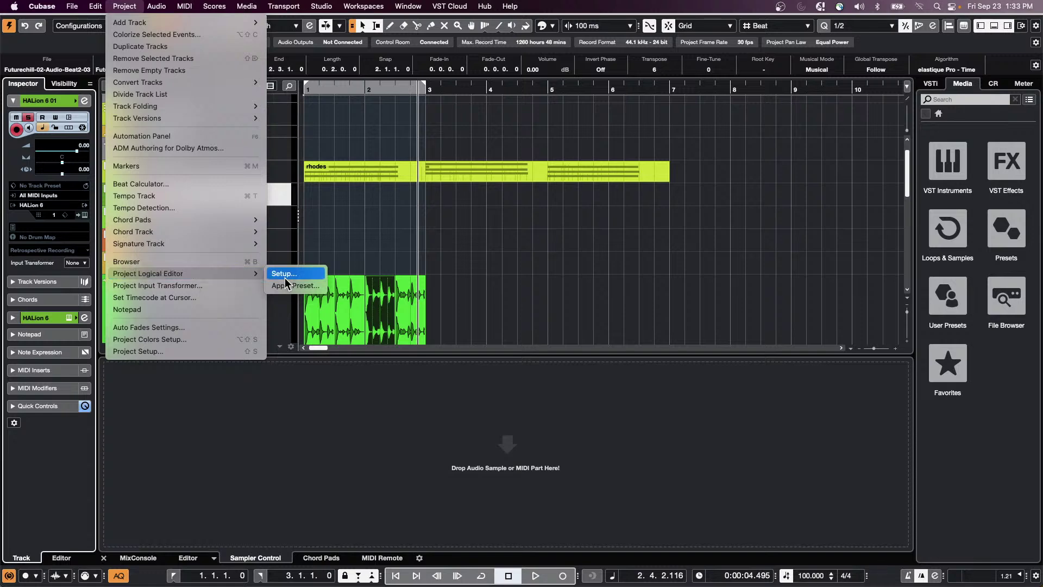
{"action": "left_click", "coordinate": [312, 277]}
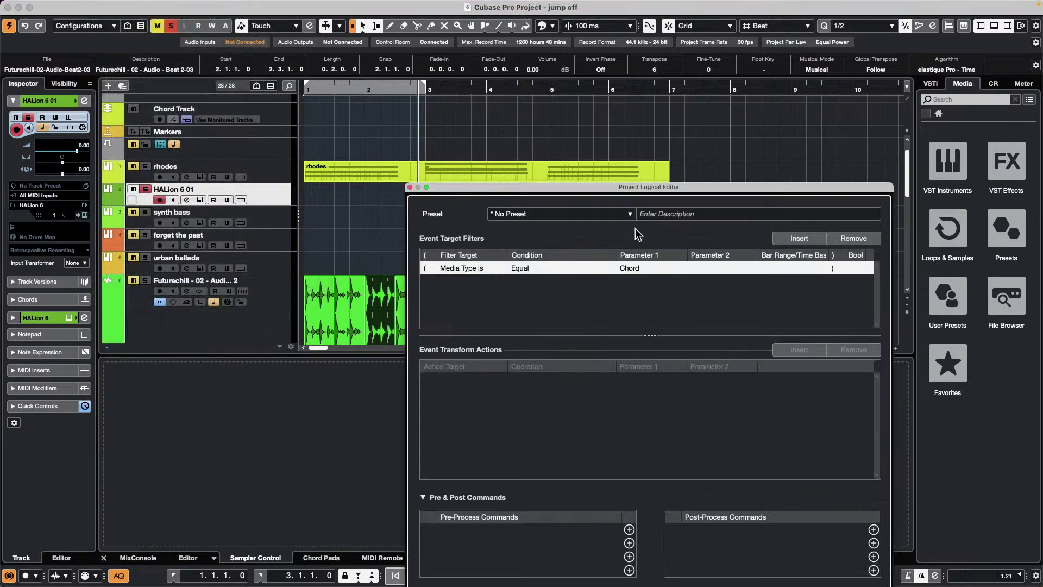
{"action": "left_click_drag", "start_coordinate": [693, 187], "coordinate": [621, 48]}
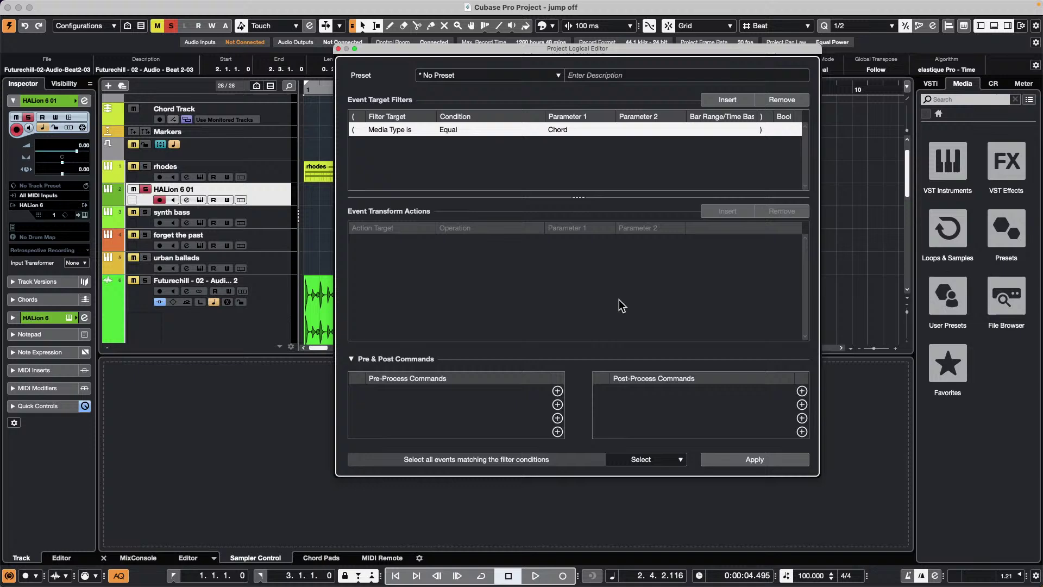
Set the Media Type event target filter to MIDI.
{"action": "left_click", "coordinate": [559, 130]}
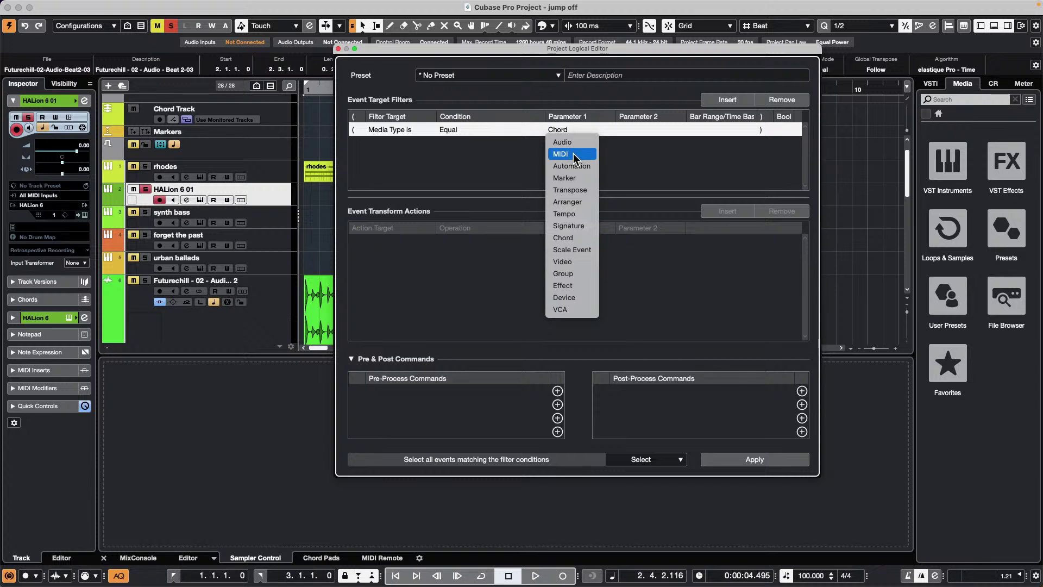
{"action": "left_click", "coordinate": [572, 154]}
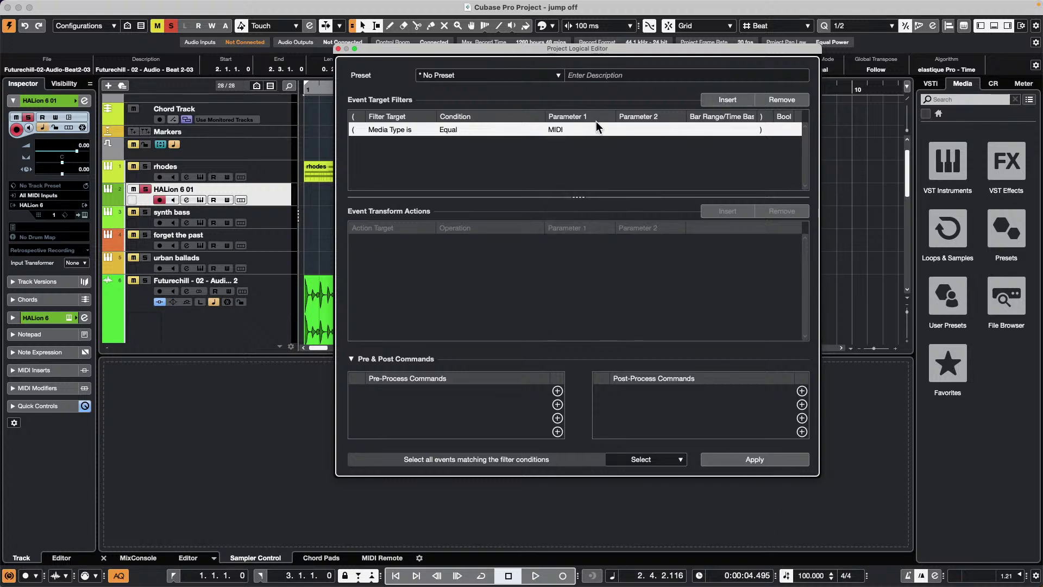
{"action": "left_click", "coordinate": [722, 462]}
Add Audio Disable/Enable Track as the post-process command and apply the Project Logical Editor operation to the MIDI tracks.
{"action": "left_click", "coordinate": [802, 391]}
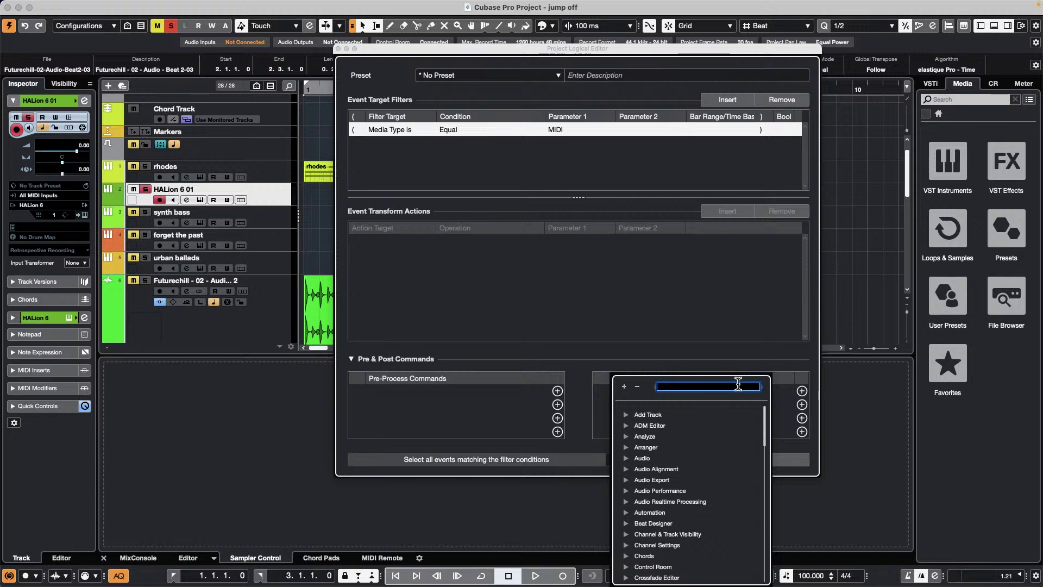
{"action": "type", "text": "e"}
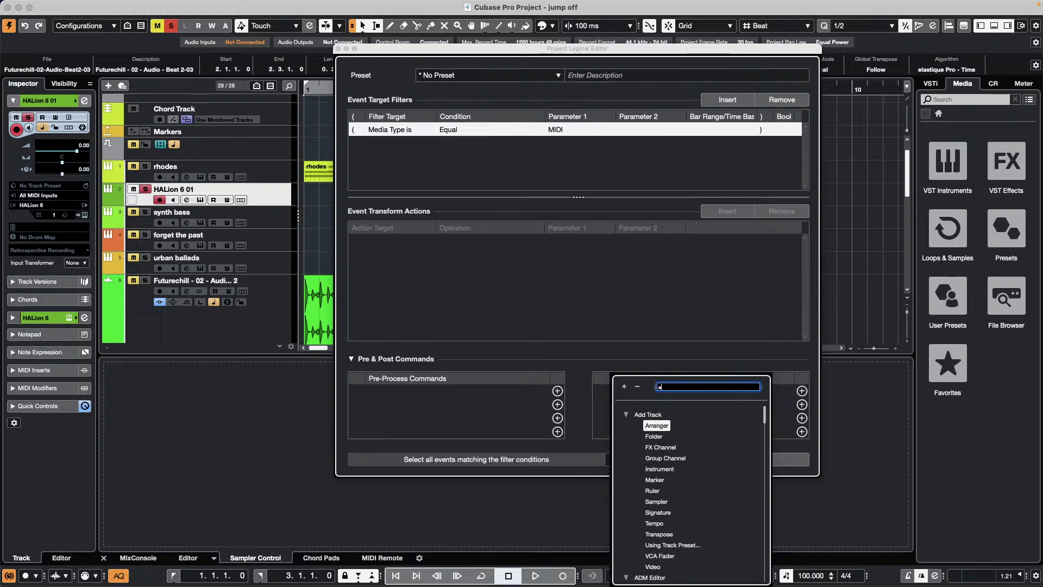
{"action": "type", "text": "nab"}
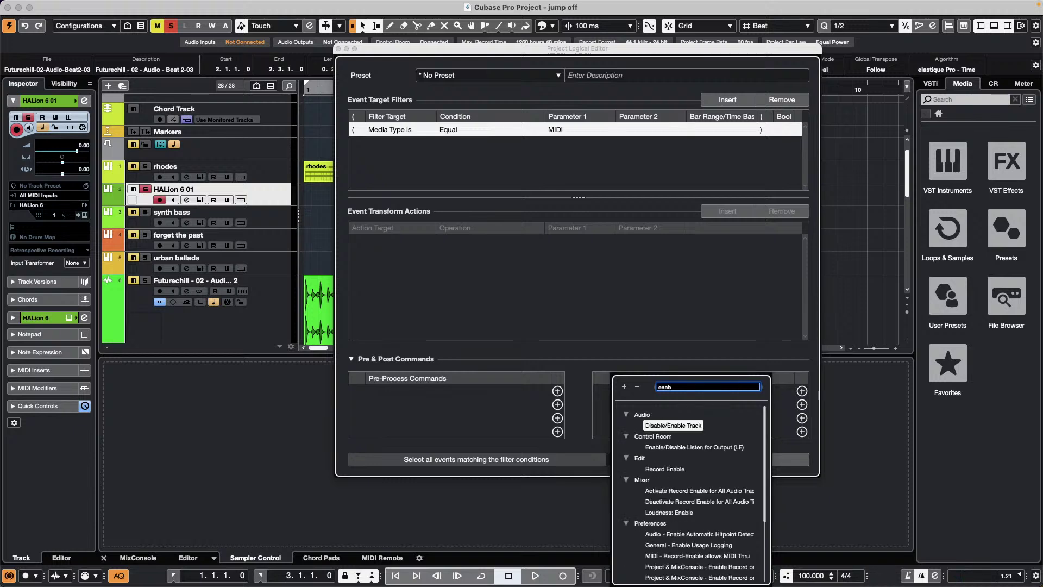
{"action": "left_click", "coordinate": [698, 429]}
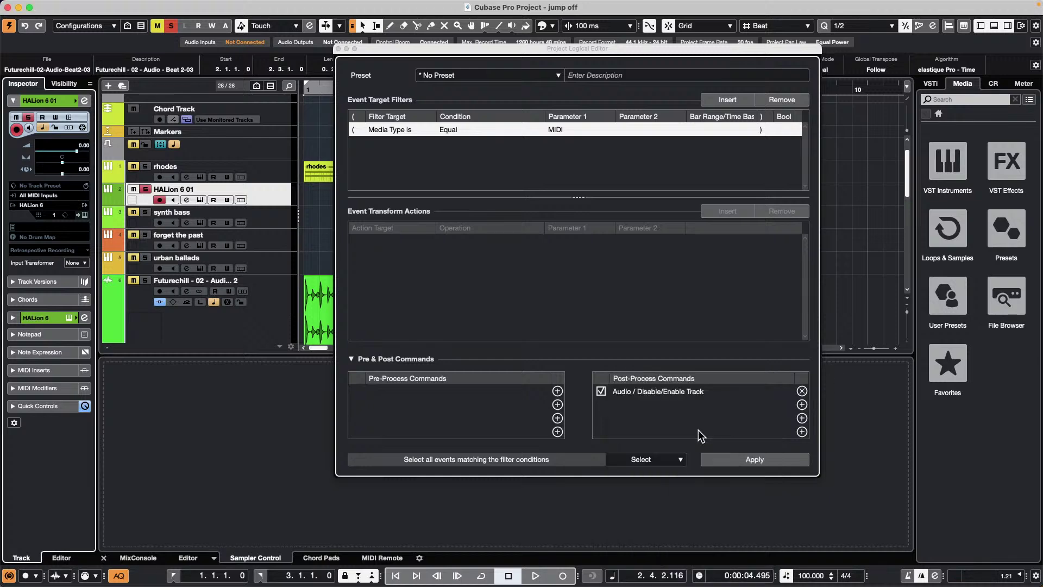
{"action": "left_click", "coordinate": [699, 430]}
{"action": "left_click", "coordinate": [836, 366]}
{"action": "left_click", "coordinate": [764, 462]}
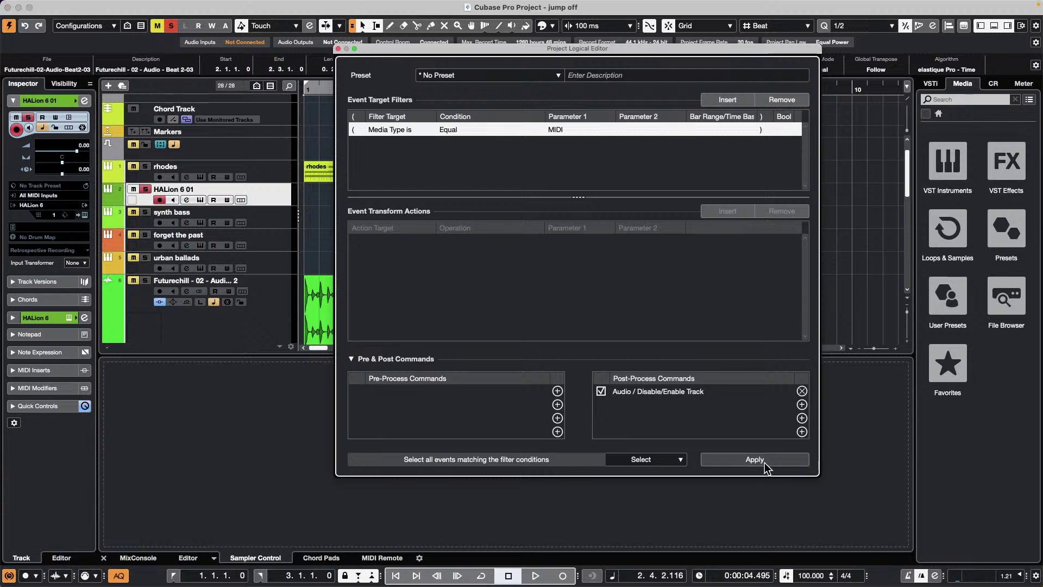
{"action": "left_click", "coordinate": [765, 461]}
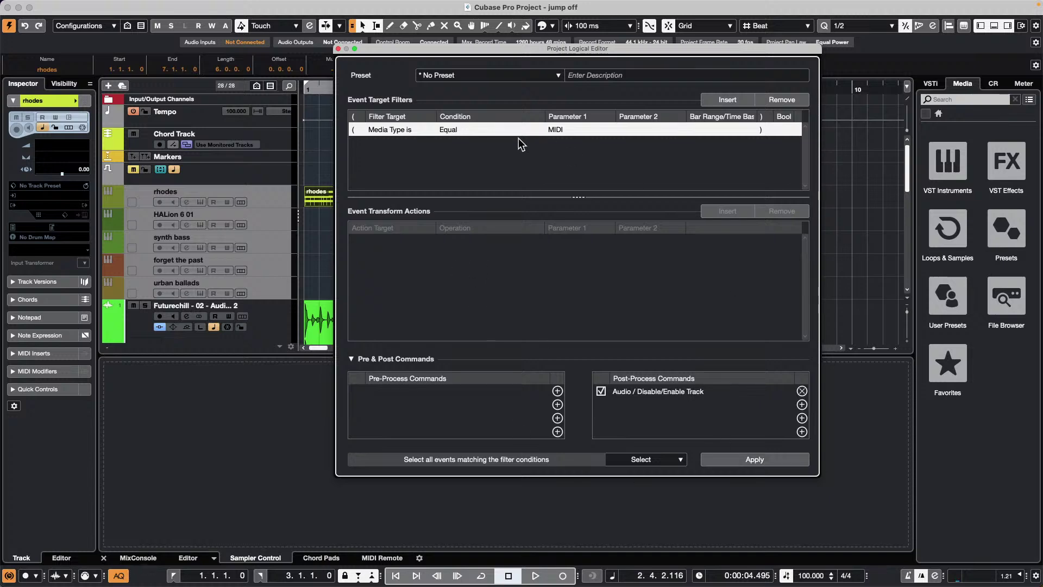
Try a filter combination of Container Type equal to Track and Media Type equal to Audio.
{"action": "left_click", "coordinate": [394, 129]}
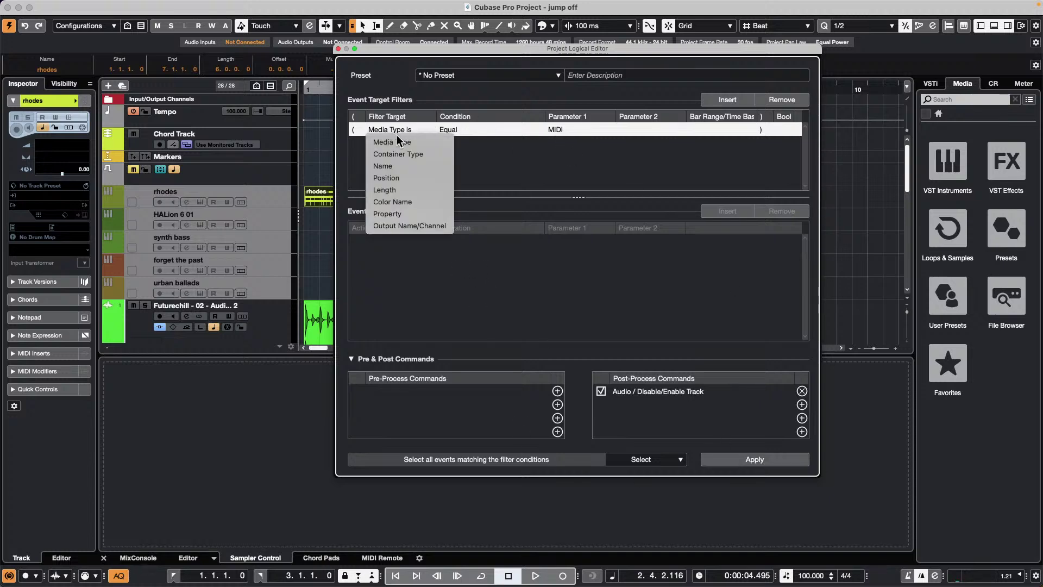
{"action": "left_click", "coordinate": [406, 156]}
{"action": "left_click", "coordinate": [554, 130]}
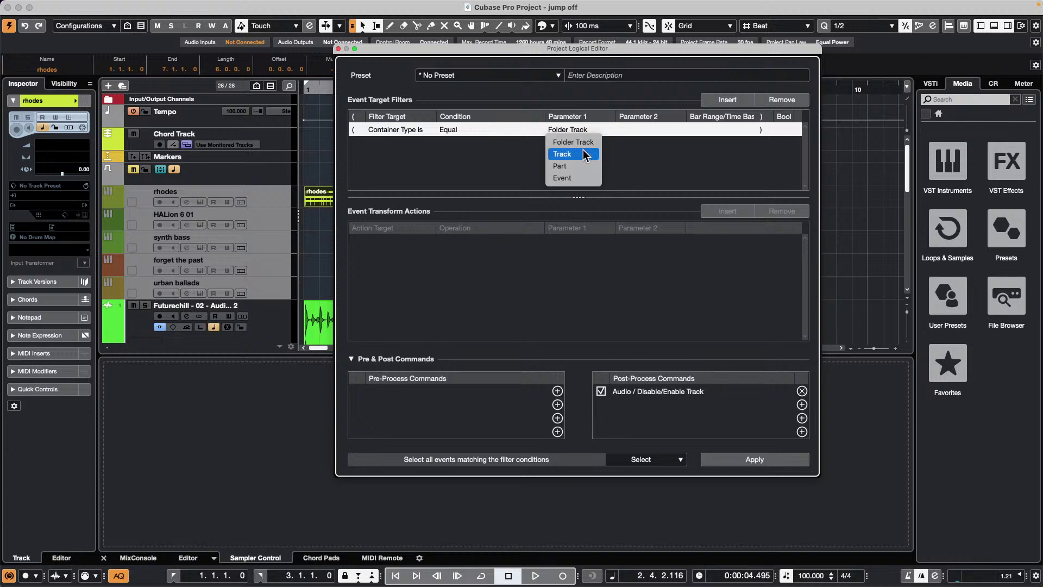
{"action": "left_click", "coordinate": [582, 149]}
{"action": "left_click", "coordinate": [734, 98]}
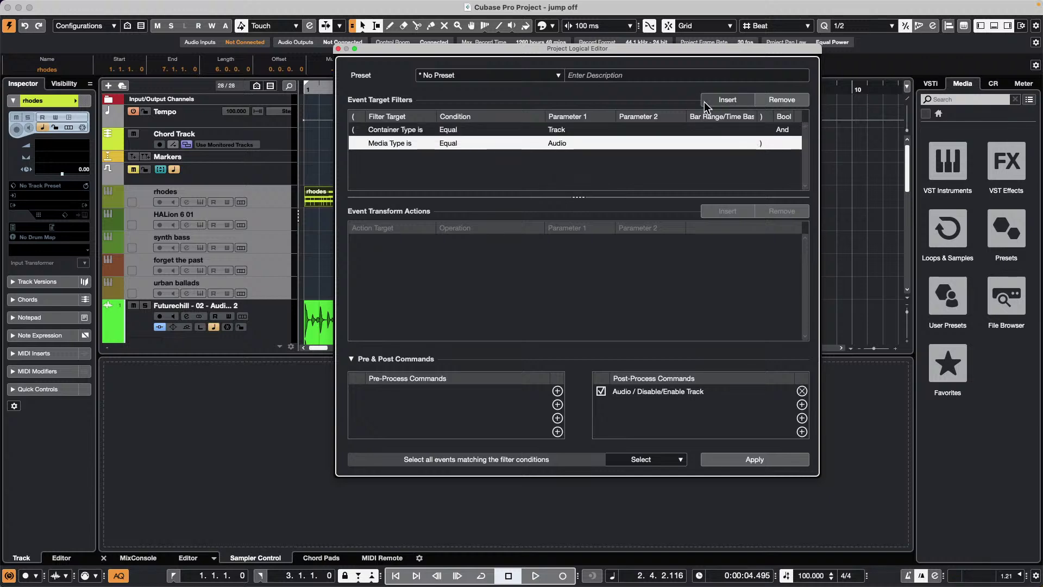
{"action": "left_click", "coordinate": [408, 142]}
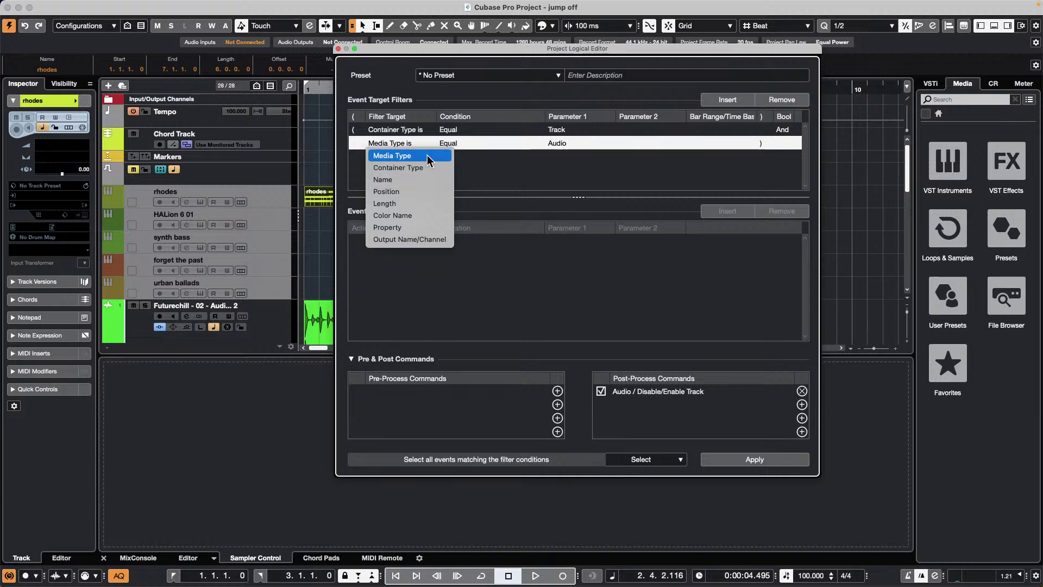
{"action": "left_click", "coordinate": [428, 155]}
{"action": "left_click", "coordinate": [557, 144]}
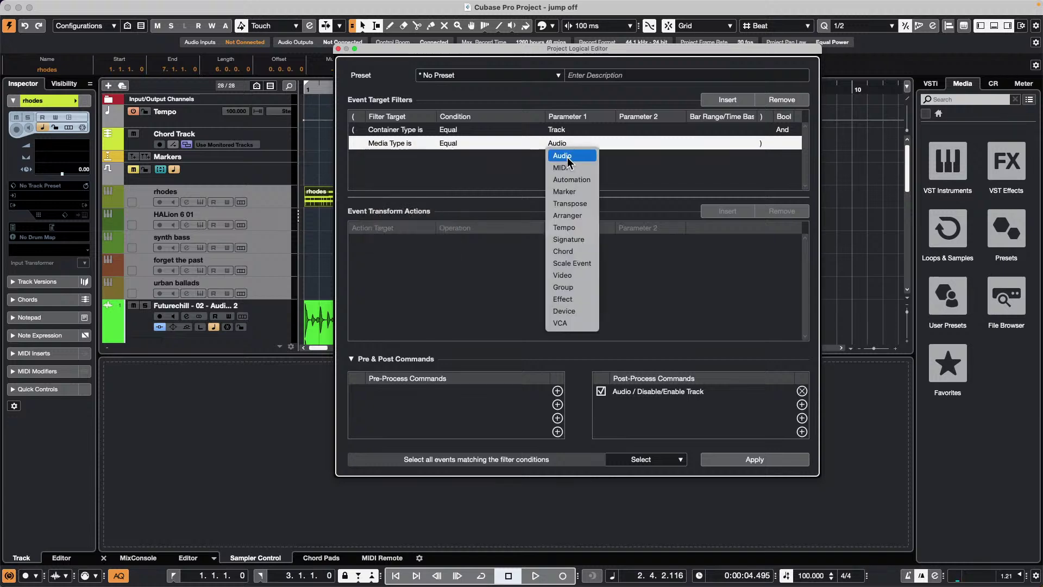
{"action": "left_click", "coordinate": [473, 132]}
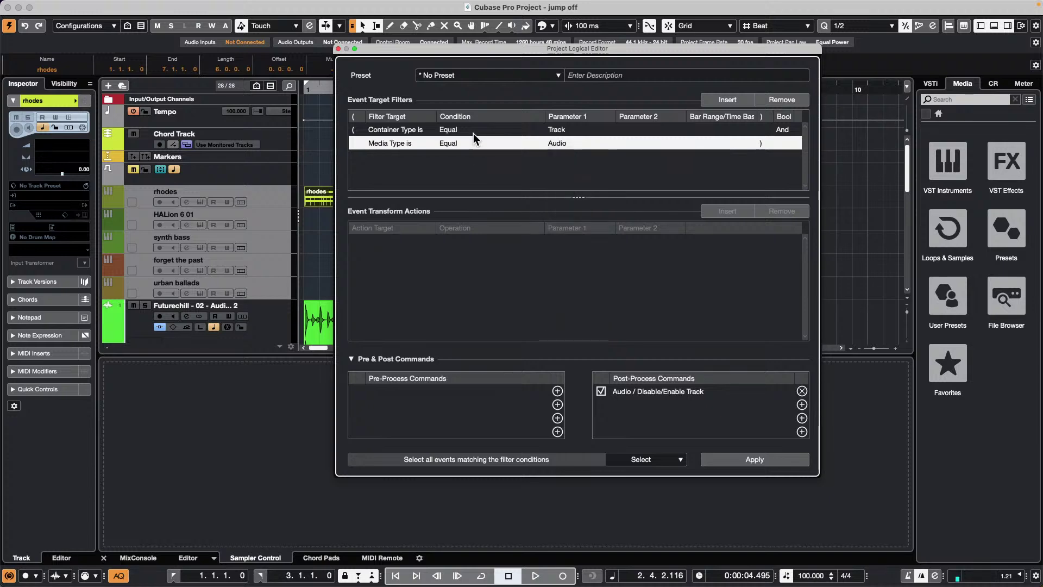
Remove all event target filters and insert a single filter with Media Type equal to MIDI.
{"action": "left_click", "coordinate": [737, 98]}
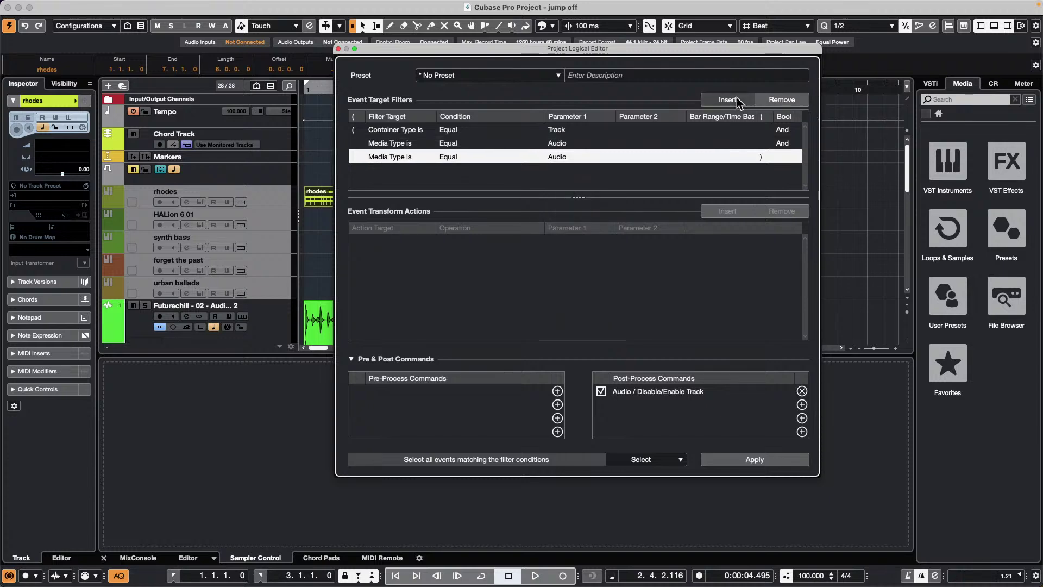
{"action": "left_click", "coordinate": [791, 101]}
{"action": "left_click", "coordinate": [790, 101]}
{"action": "left_click", "coordinate": [791, 100]}
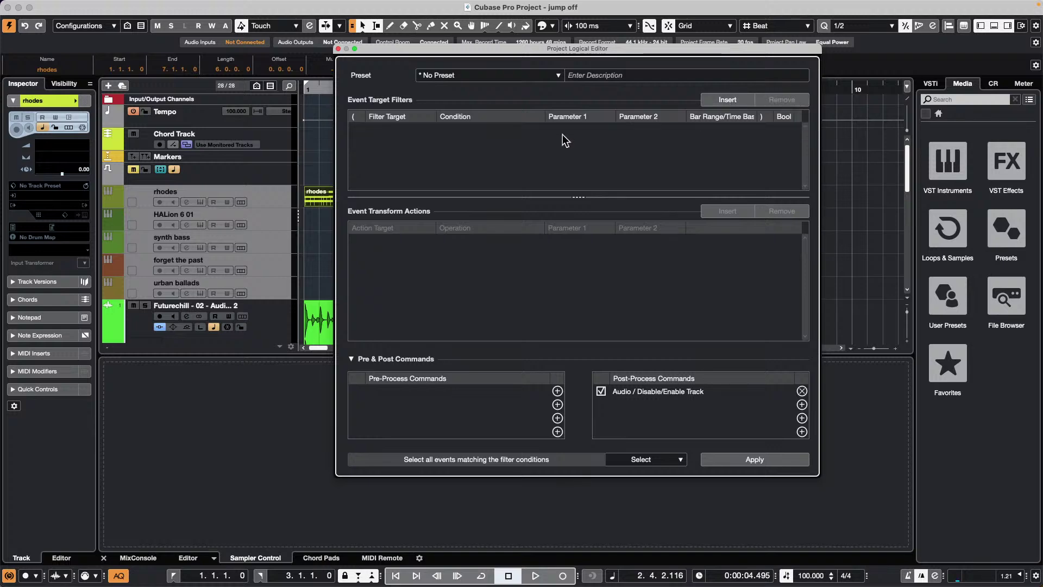
{"action": "left_click", "coordinate": [719, 100]}
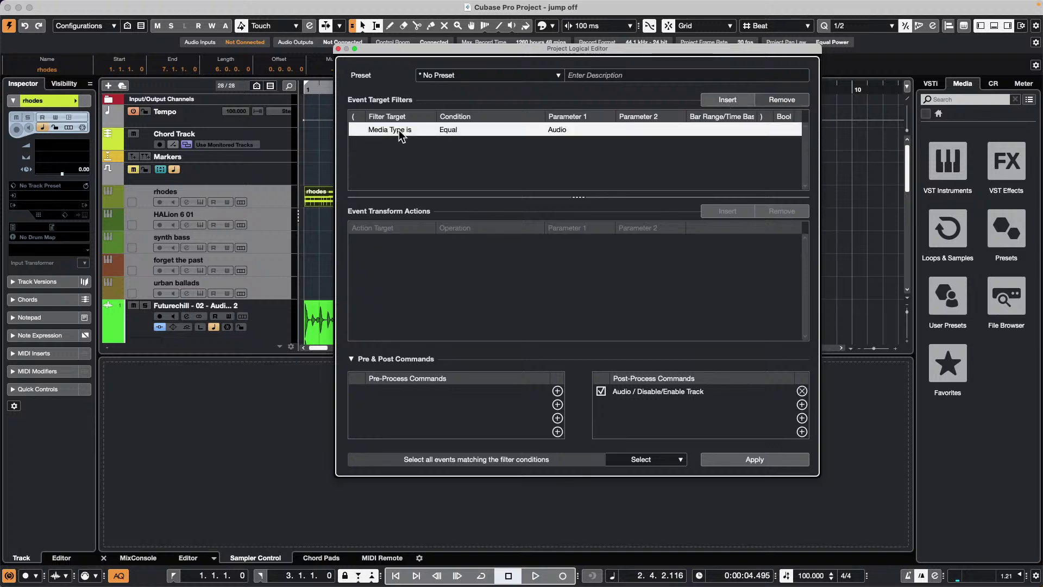
{"action": "left_click", "coordinate": [582, 133]}
{"action": "left_click", "coordinate": [589, 152]}
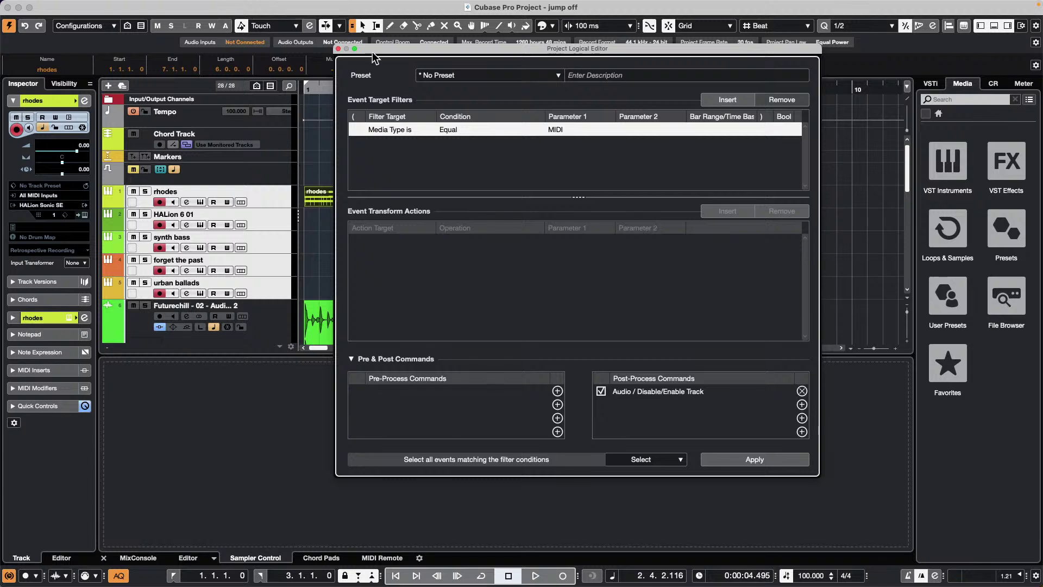
Close the Project Logical Editor and select the Futurechill audio track.
{"action": "left_click", "coordinate": [339, 48]}
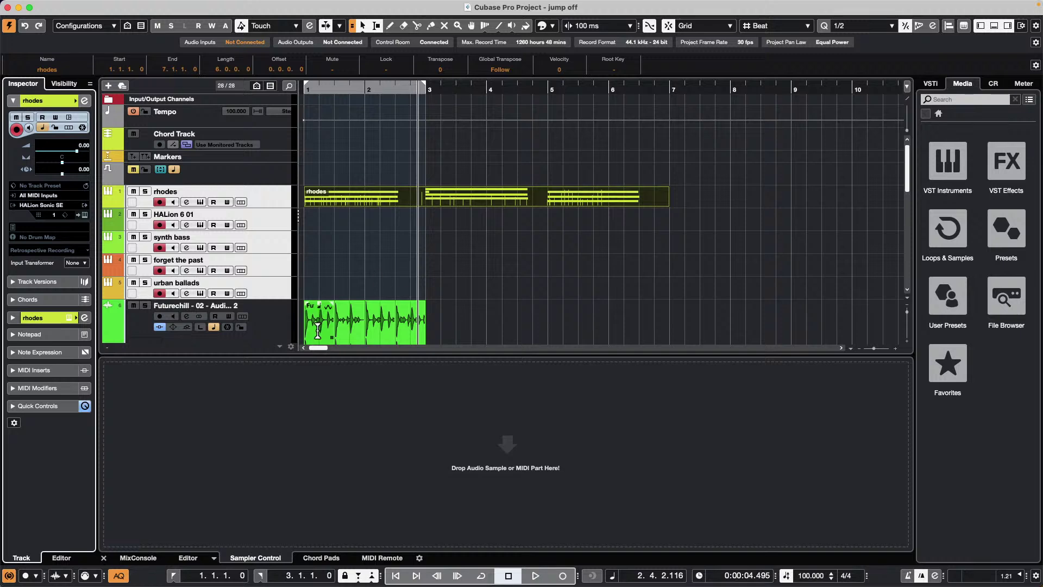
{"action": "left_click", "coordinate": [290, 329]}
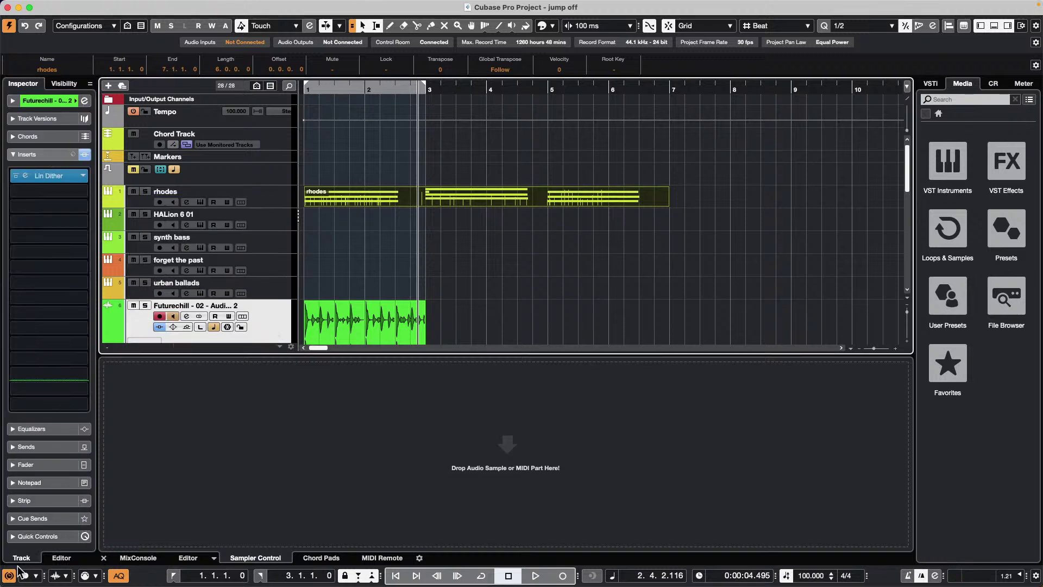
Show the Quick Controls of the Futurechill audio track and load the Volume/ Pan/ Pre-Filter/ Sends preset.
{"action": "left_click", "coordinate": [40, 537]}
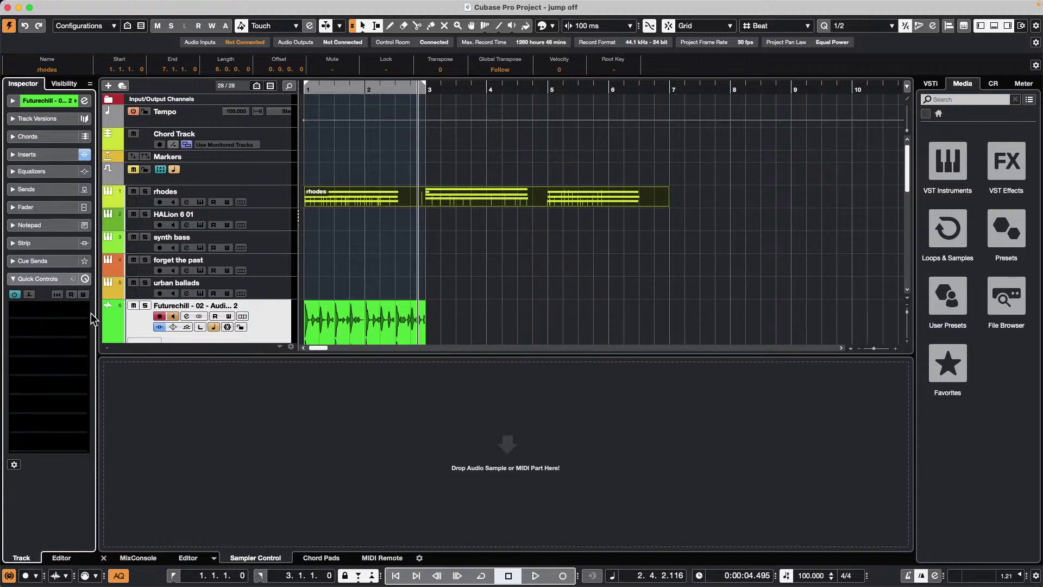
{"action": "left_click", "coordinate": [75, 280]}
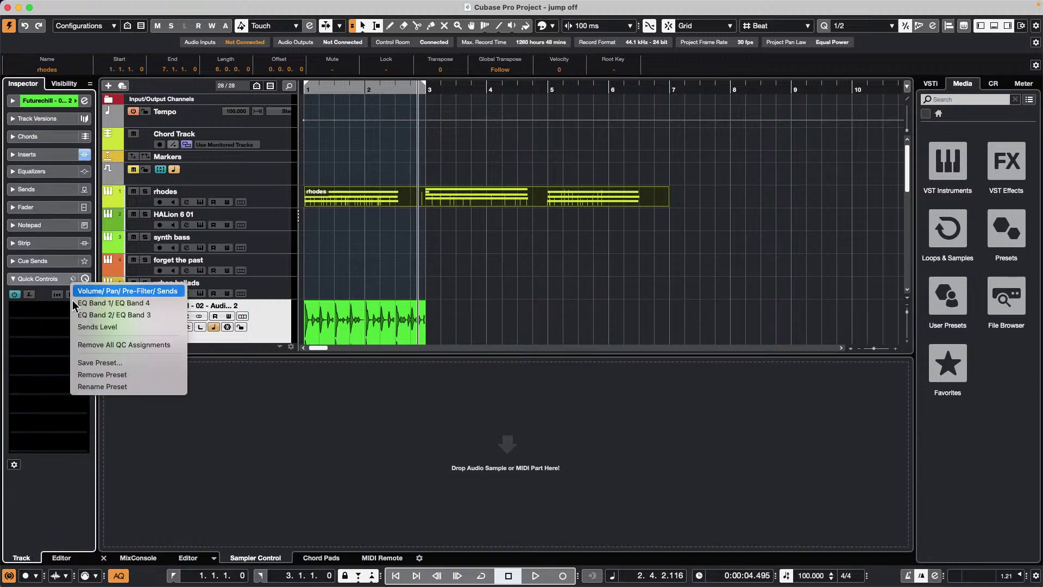
{"action": "left_click", "coordinate": [119, 292]}
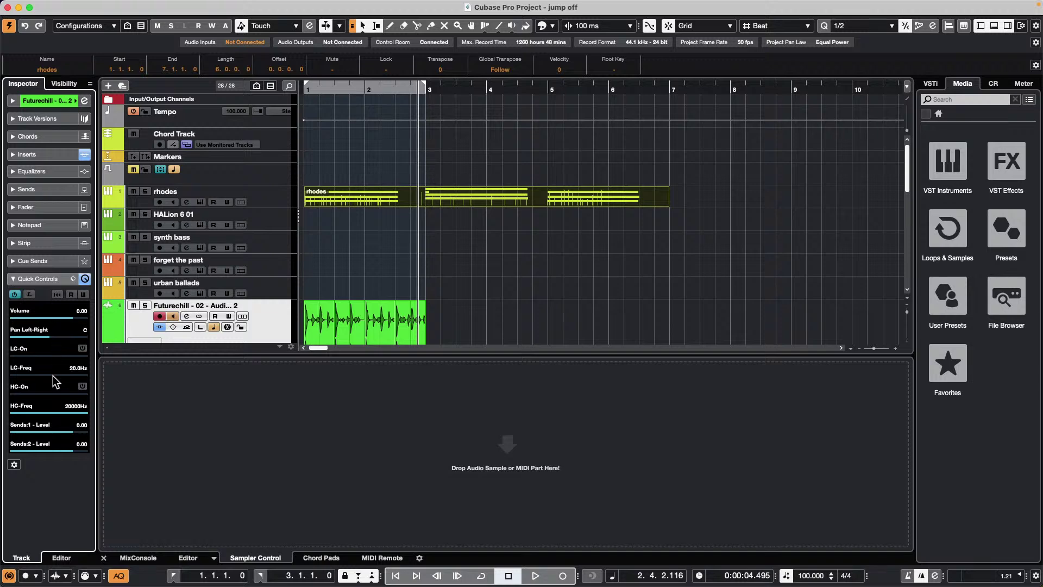
Try the quick control presets Sends Level, EQ Band 1/ EQ Band 4 and EQ Band 2/ EQ Band 3 on the Futurechill track.
{"action": "left_click", "coordinate": [74, 279]}
{"action": "left_click", "coordinate": [100, 328]}
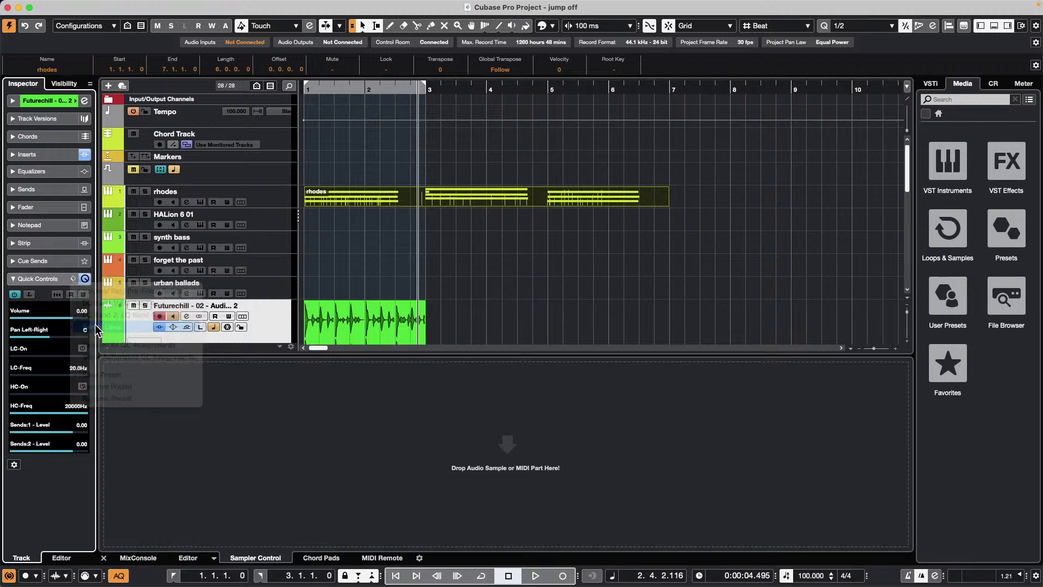
{"action": "left_click", "coordinate": [73, 279]}
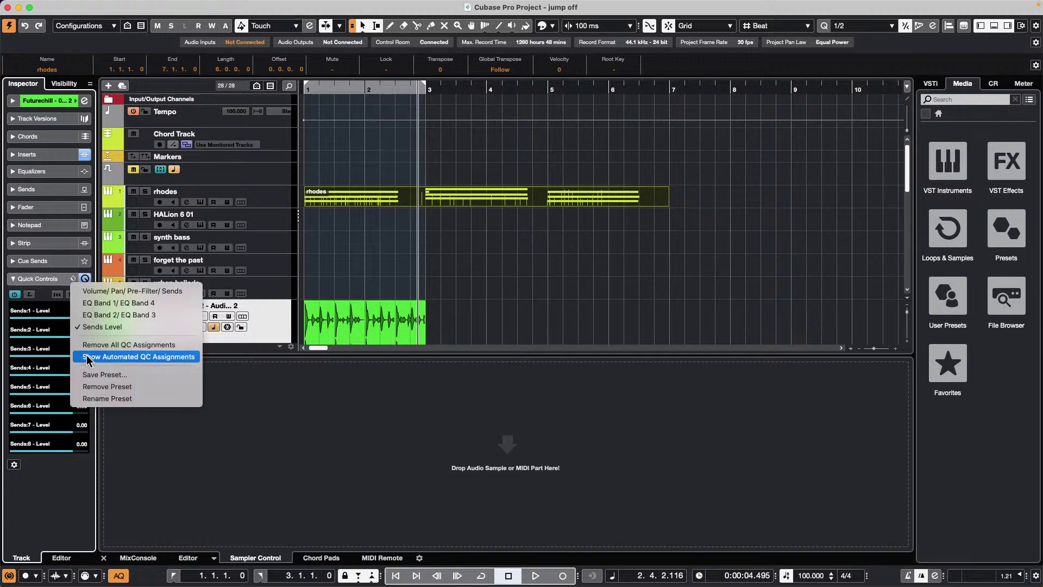
{"action": "left_click", "coordinate": [112, 305]}
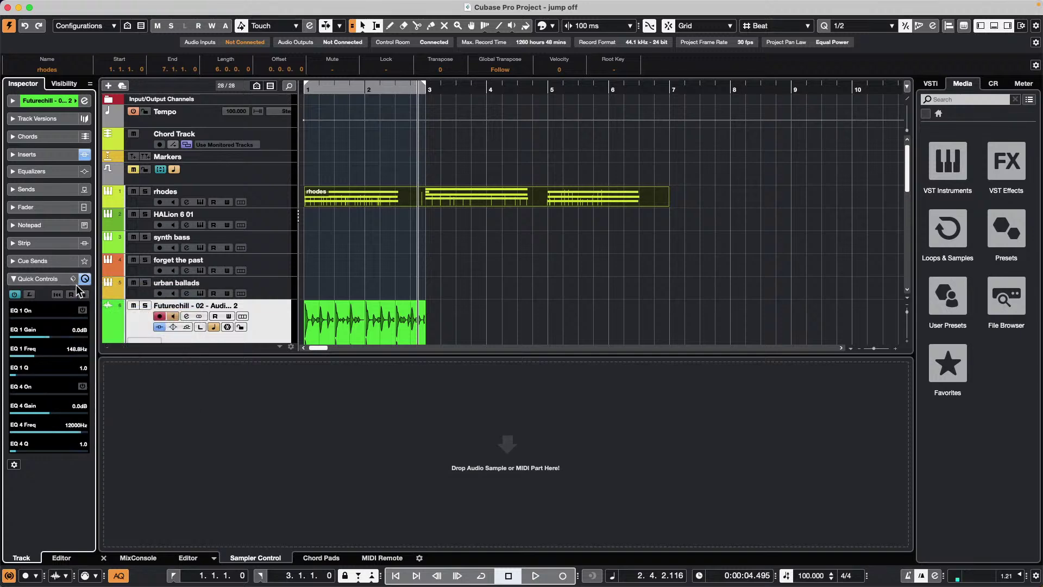
{"action": "left_click", "coordinate": [74, 279]}
{"action": "left_click", "coordinate": [79, 300]}
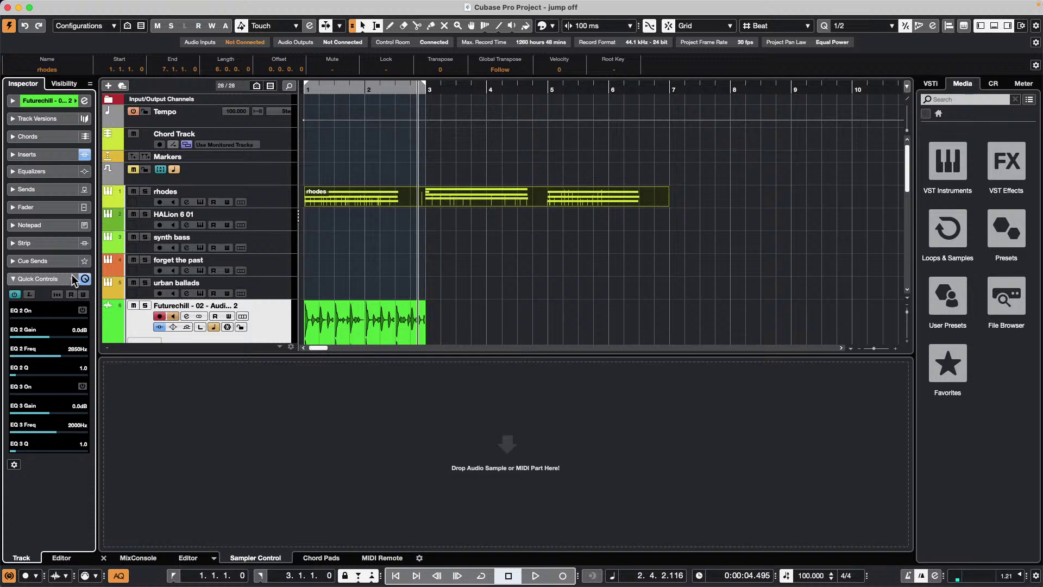
Cycle through all four quick control presets on the Futurechill track and finish with Sends Level assigned.
{"action": "left_click", "coordinate": [74, 280]}
{"action": "left_click", "coordinate": [100, 327]}
{"action": "left_click", "coordinate": [74, 279]}
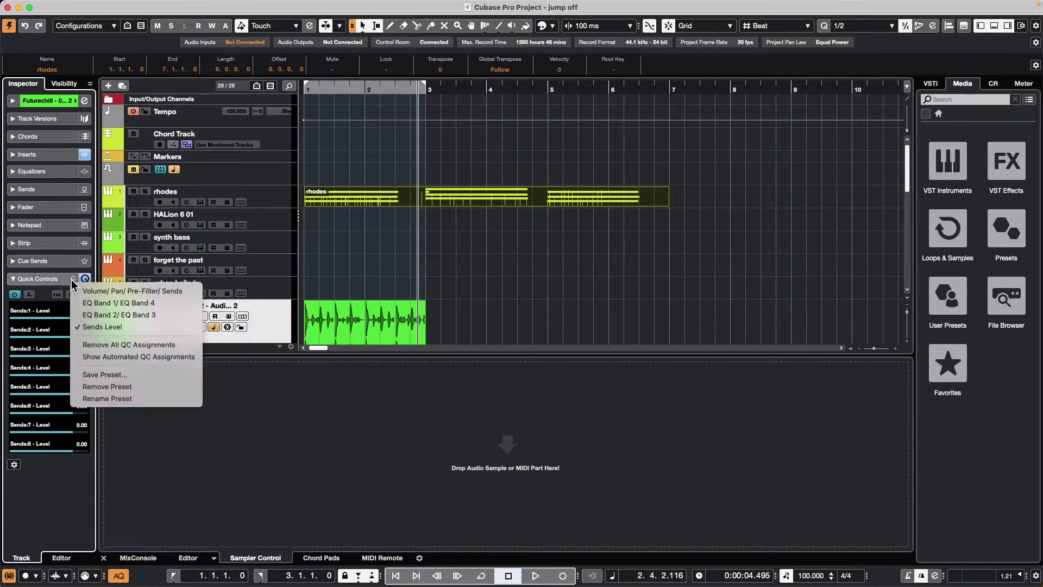
{"action": "left_click", "coordinate": [79, 290]}
{"action": "left_click", "coordinate": [74, 279]}
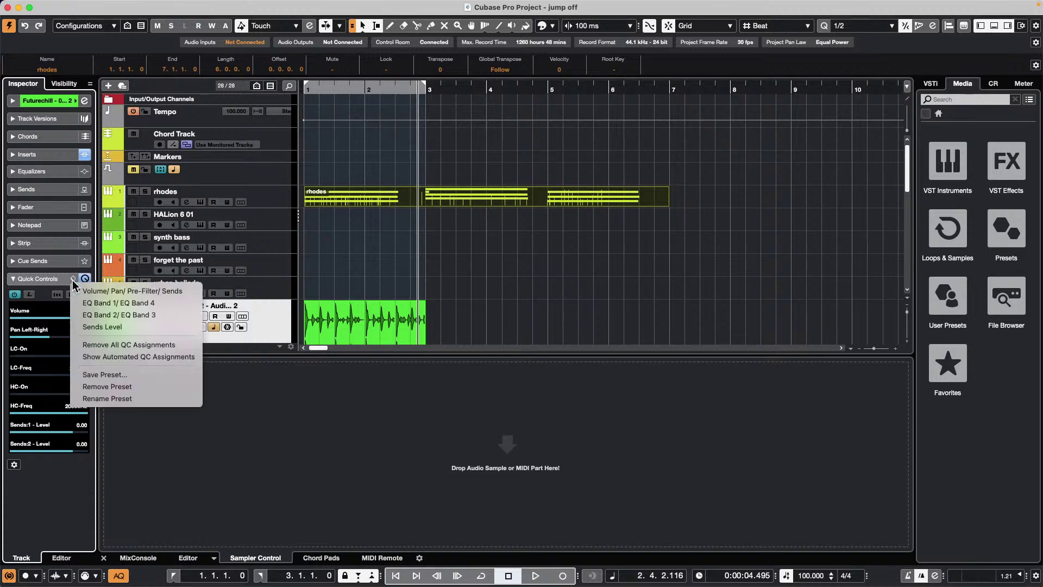
{"action": "left_click", "coordinate": [87, 303]}
{"action": "left_click", "coordinate": [73, 279]}
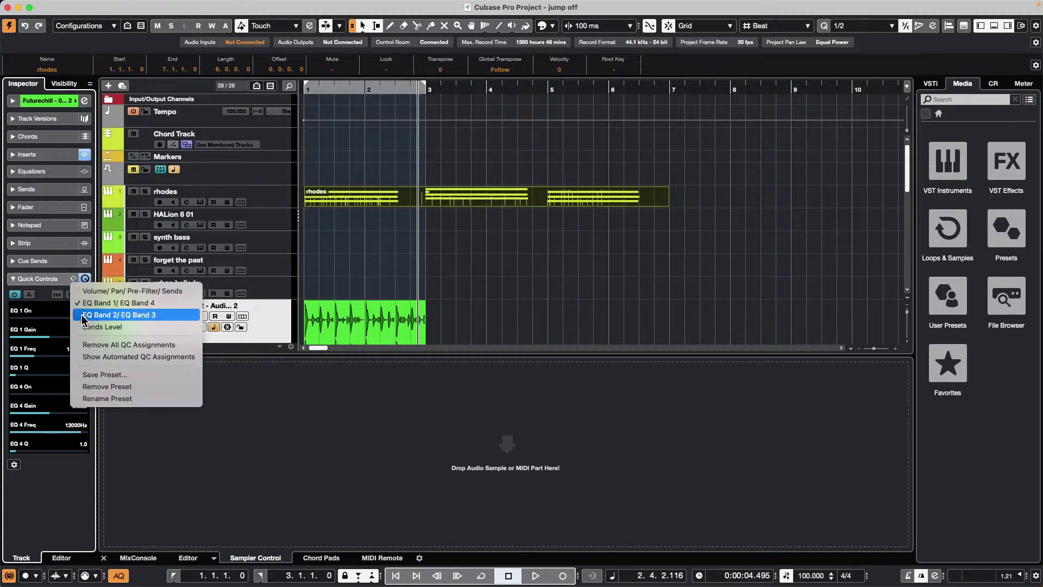
{"action": "left_click", "coordinate": [103, 314]}
{"action": "left_click", "coordinate": [73, 279]}
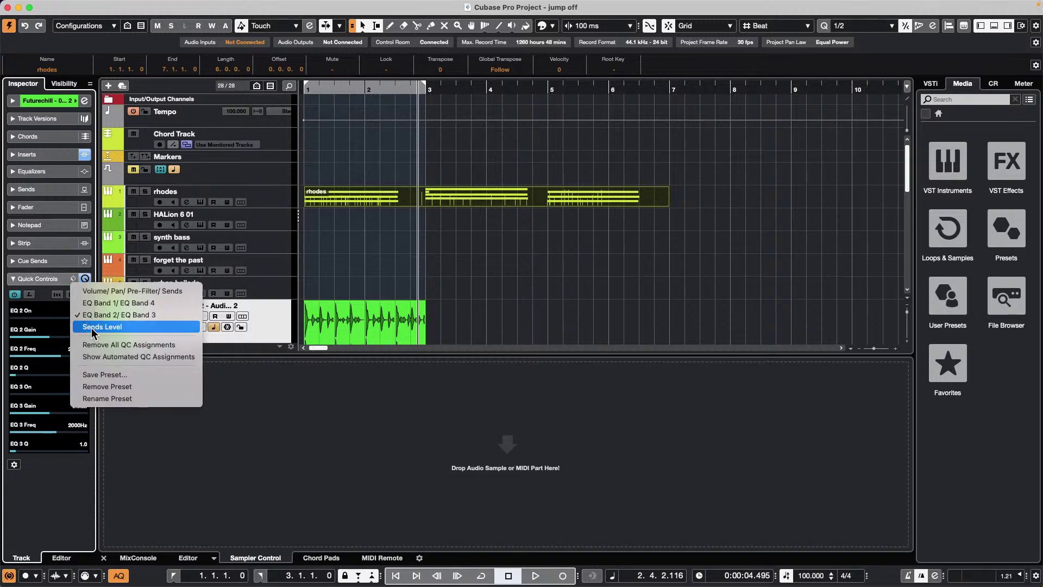
{"action": "left_click", "coordinate": [129, 327]}
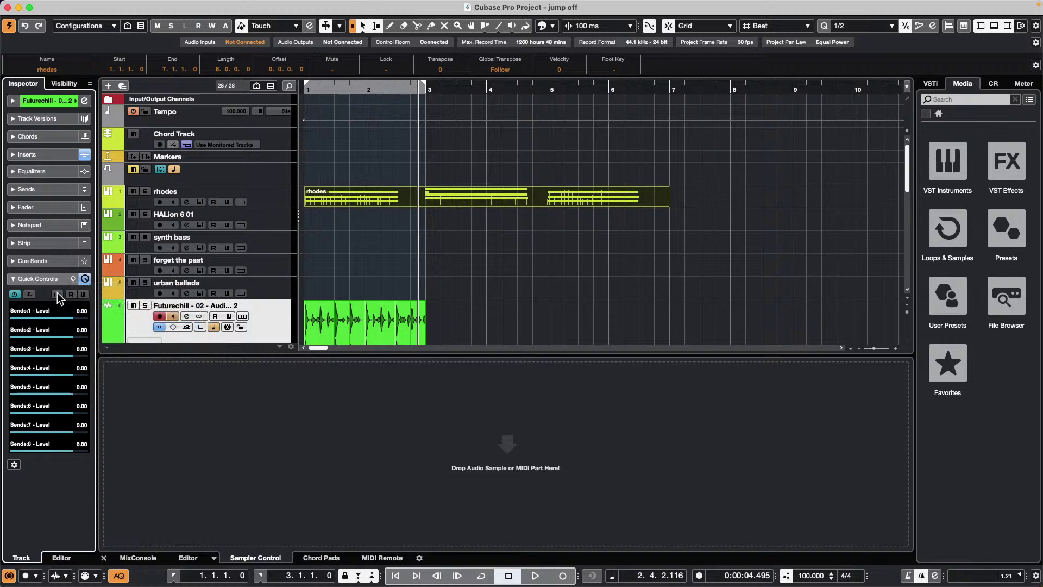
{"action": "left_click", "coordinate": [72, 279]}
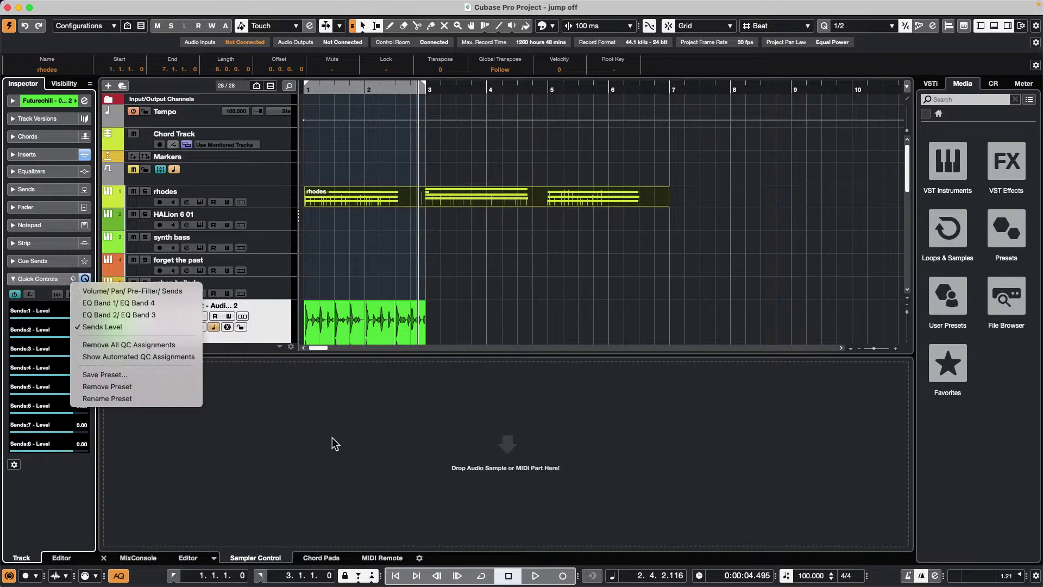
{"action": "left_click", "coordinate": [300, 438]}
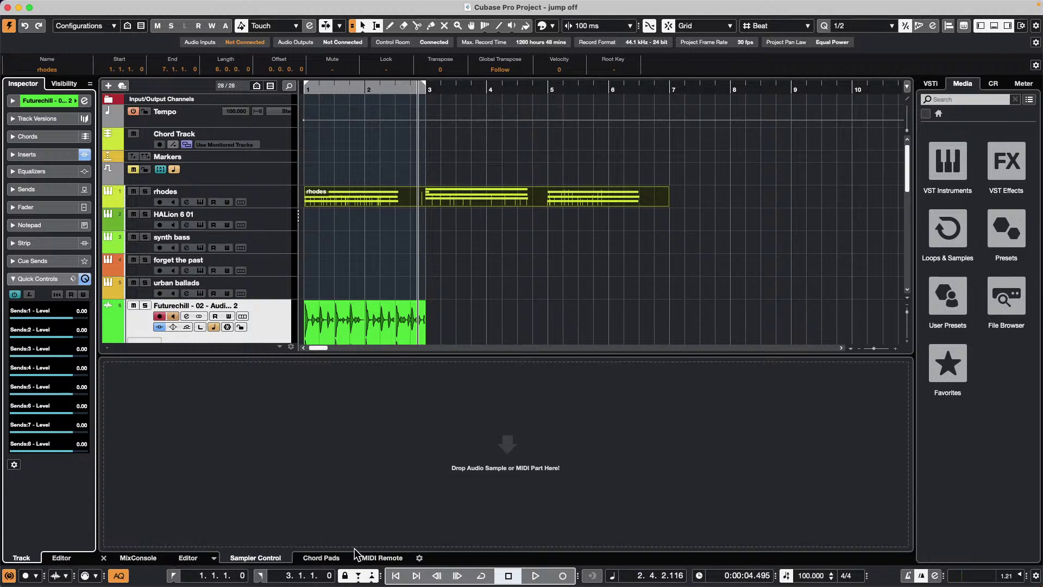
Open the ChoiSauce - 100 controller surface in MIDI Remote to control the track's send levels.
{"action": "left_click", "coordinate": [380, 557]}
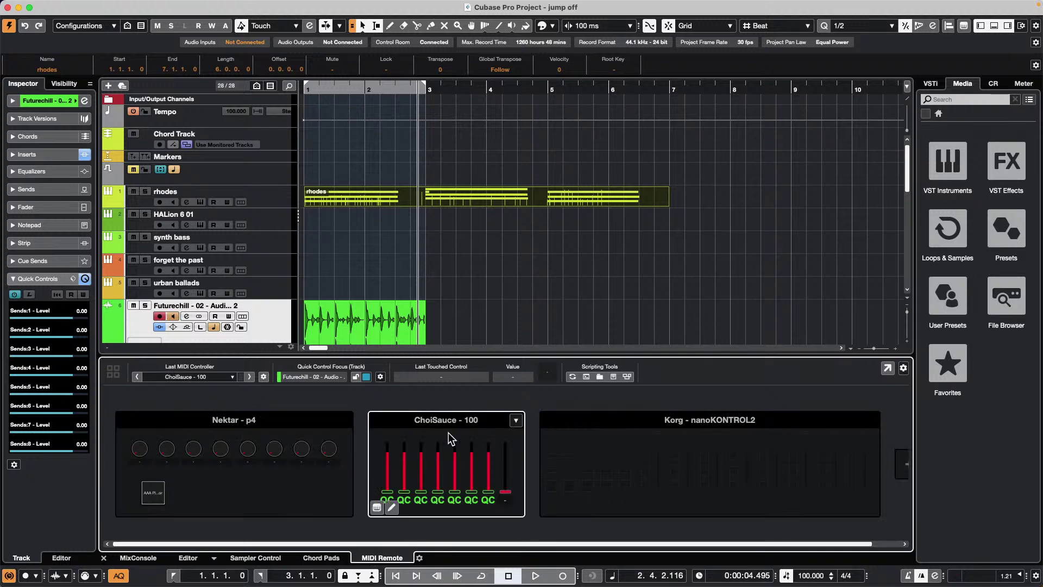
{"action": "left_click", "coordinate": [448, 432]}
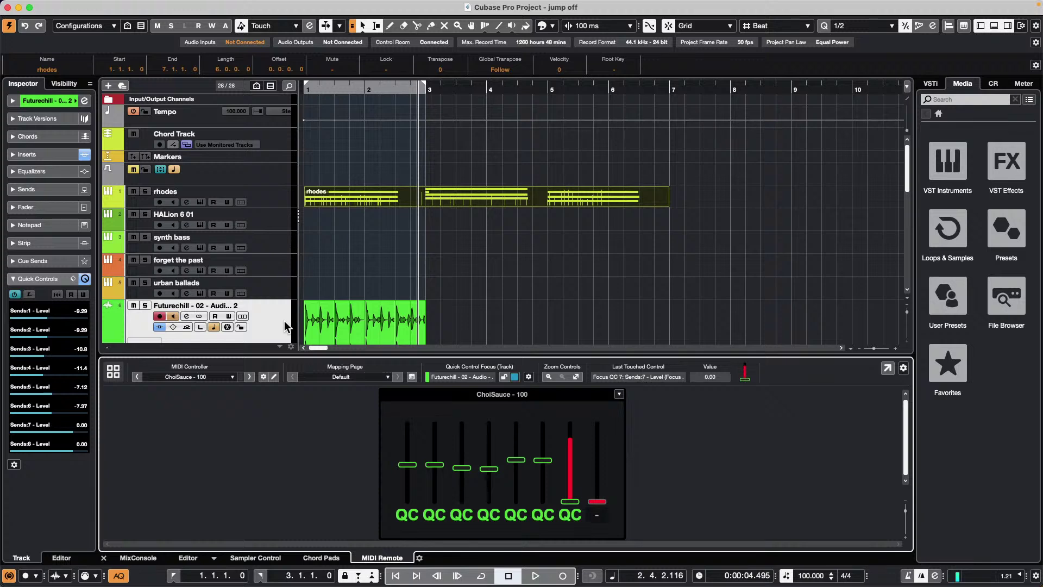
Insert the ModMachine delay in the second insert slot of the Futurechill track and move its window clear of the controller surface.
{"action": "left_click", "coordinate": [65, 158]}
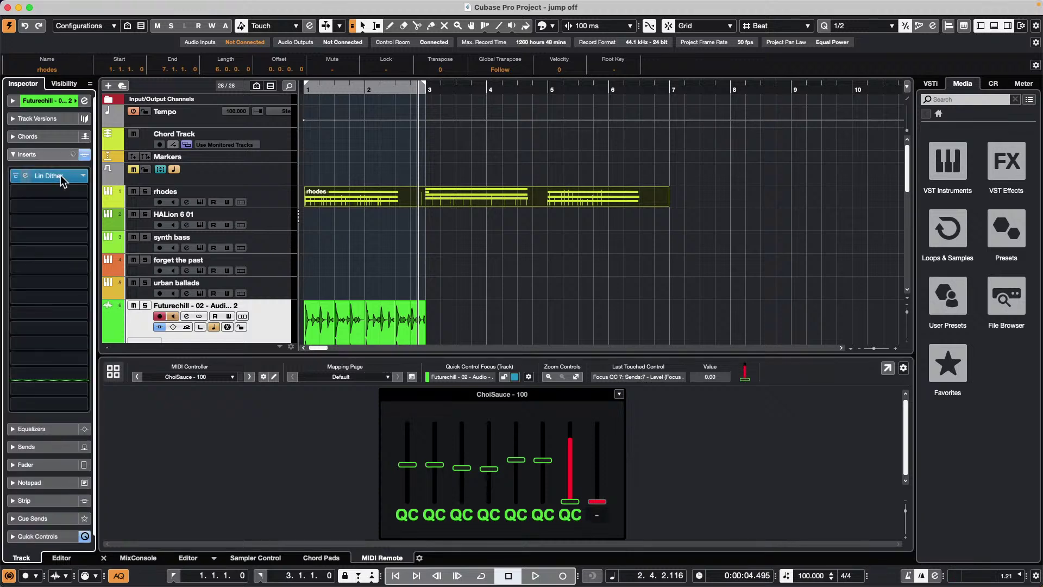
{"action": "left_click", "coordinate": [71, 190]}
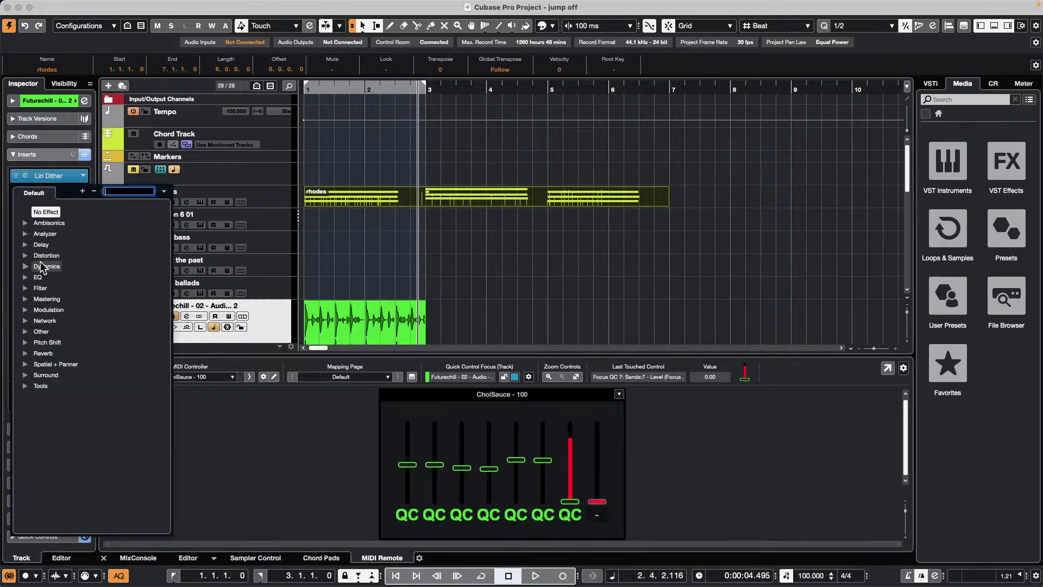
{"action": "left_click", "coordinate": [25, 244]}
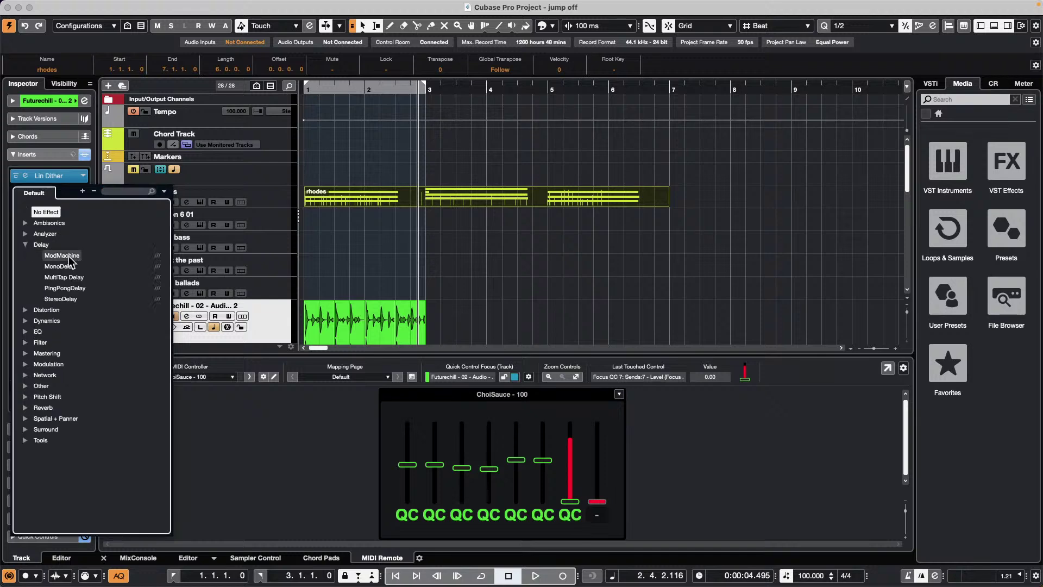
{"action": "left_click", "coordinate": [68, 256]}
{"action": "left_click_drag", "start_coordinate": [549, 60], "coordinate": [846, 55]}
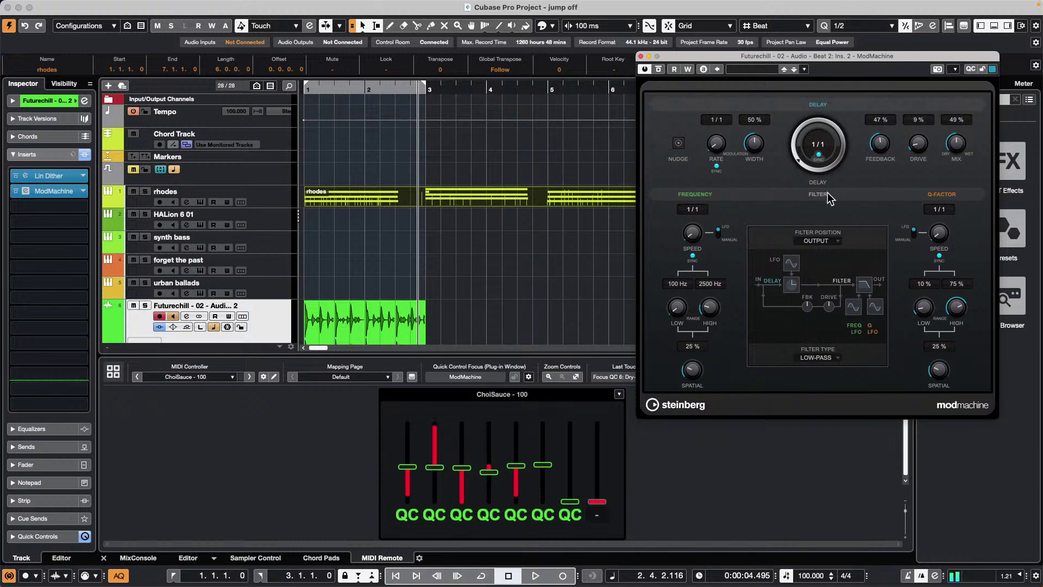
Review the Quick Control Focus Setup options, then switch focus to the ModMachine window and back to the Futurechill track's Quick Controls.
{"action": "left_click", "coordinate": [528, 377]}
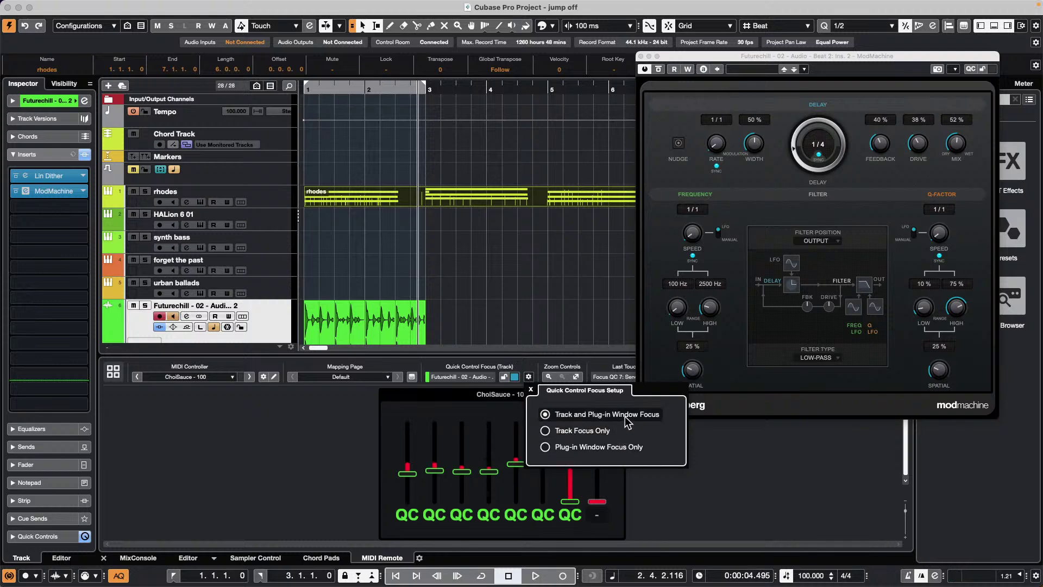
{"action": "left_click", "coordinate": [750, 281]}
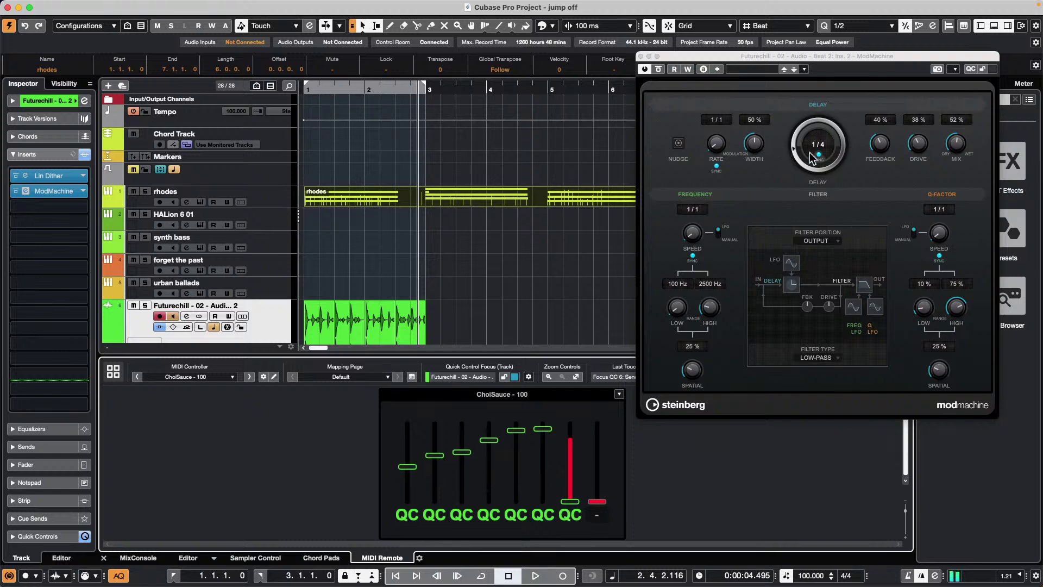
{"action": "left_click", "coordinate": [774, 215]}
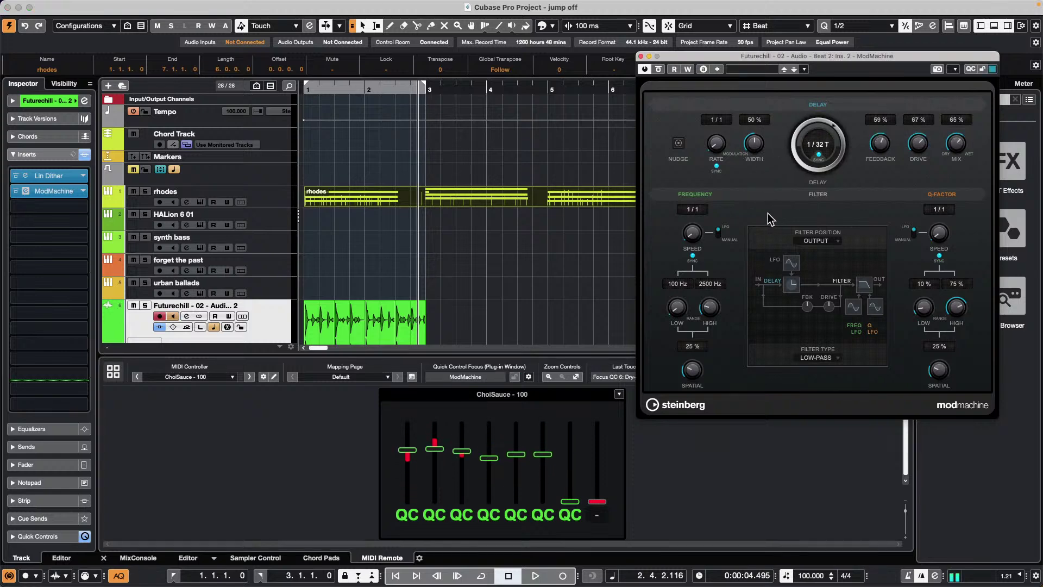
{"action": "left_click", "coordinate": [250, 330]}
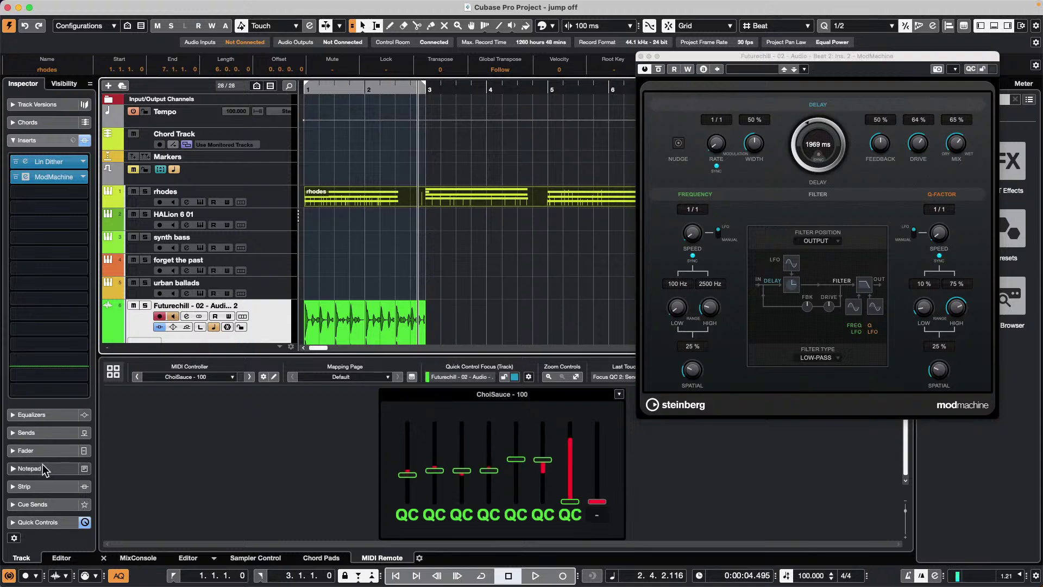
{"action": "left_click", "coordinate": [43, 536]}
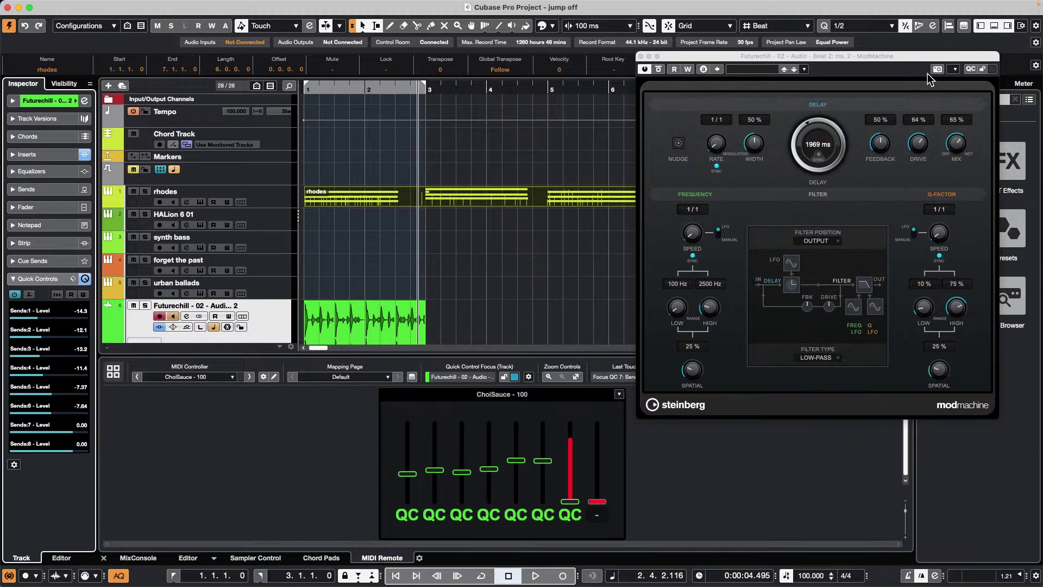
Reposition the ModMachine window and insert the Chopper modulation effect in the track's third insert slot.
{"action": "left_click_drag", "start_coordinate": [850, 53], "coordinate": [695, 49]}
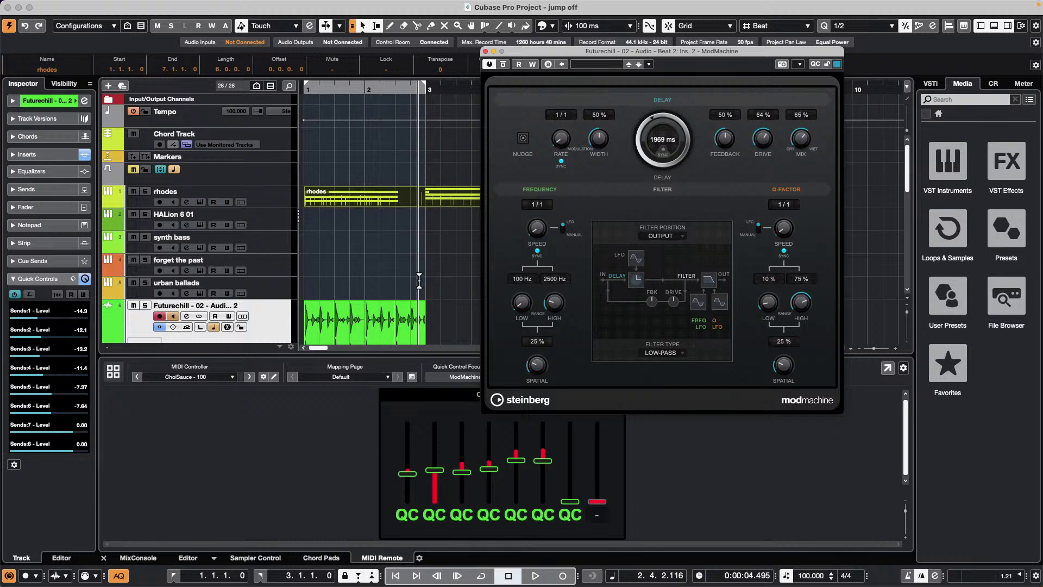
{"action": "left_click", "coordinate": [44, 155]}
{"action": "left_click", "coordinate": [60, 207]}
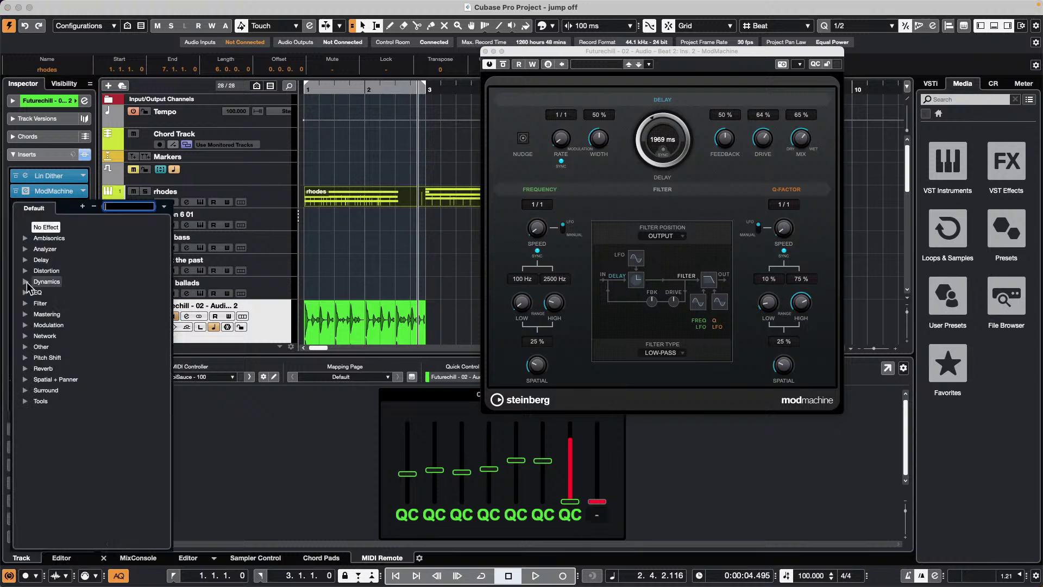
{"action": "left_click", "coordinate": [26, 325]}
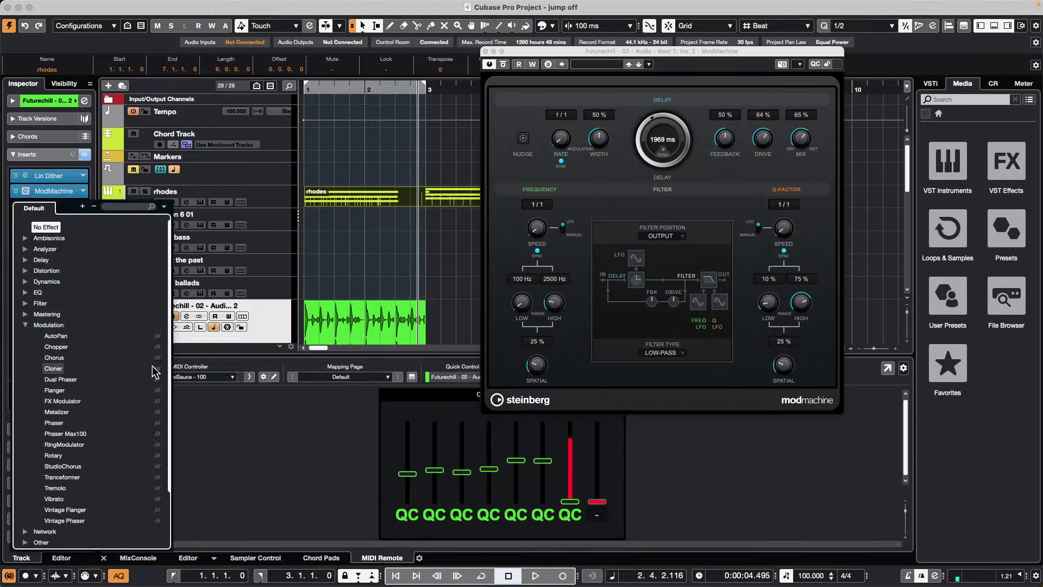
{"action": "left_click", "coordinate": [60, 347]}
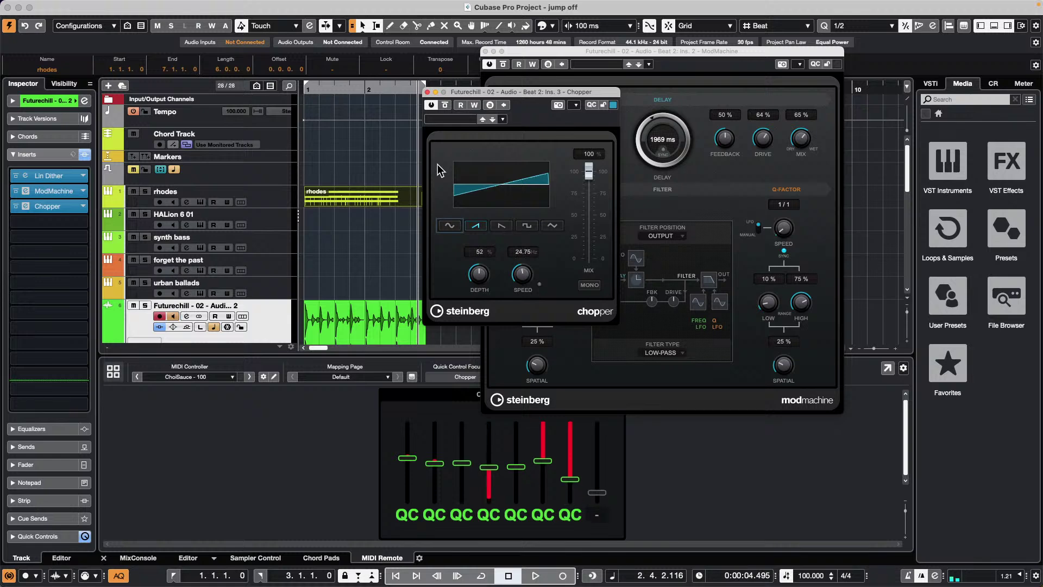
Switch the quick control focus to ModMachine and back to the Futurechill track, then review its Quick Controls and available presets.
{"action": "left_click", "coordinate": [710, 204]}
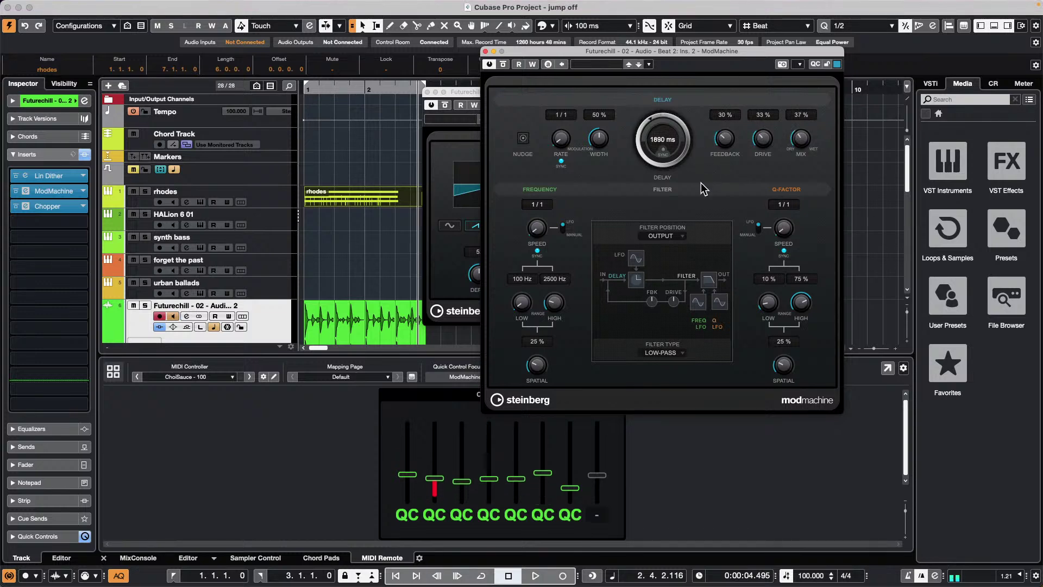
{"action": "left_click", "coordinate": [271, 328]}
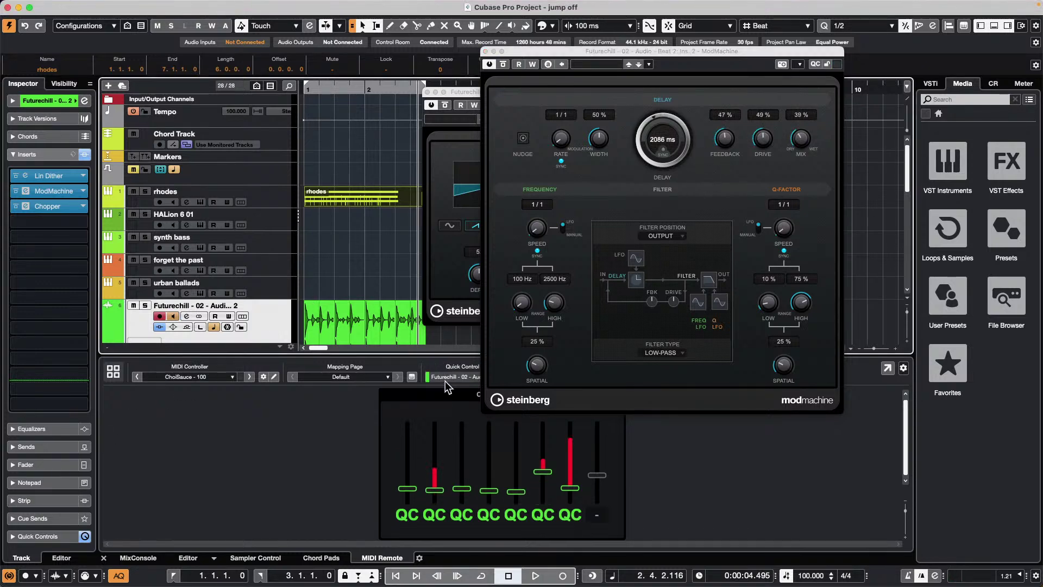
{"action": "scroll", "coordinate": [60, 520], "scroll_direction": "down", "scroll_amount": 1}
{"action": "left_click", "coordinate": [52, 522]}
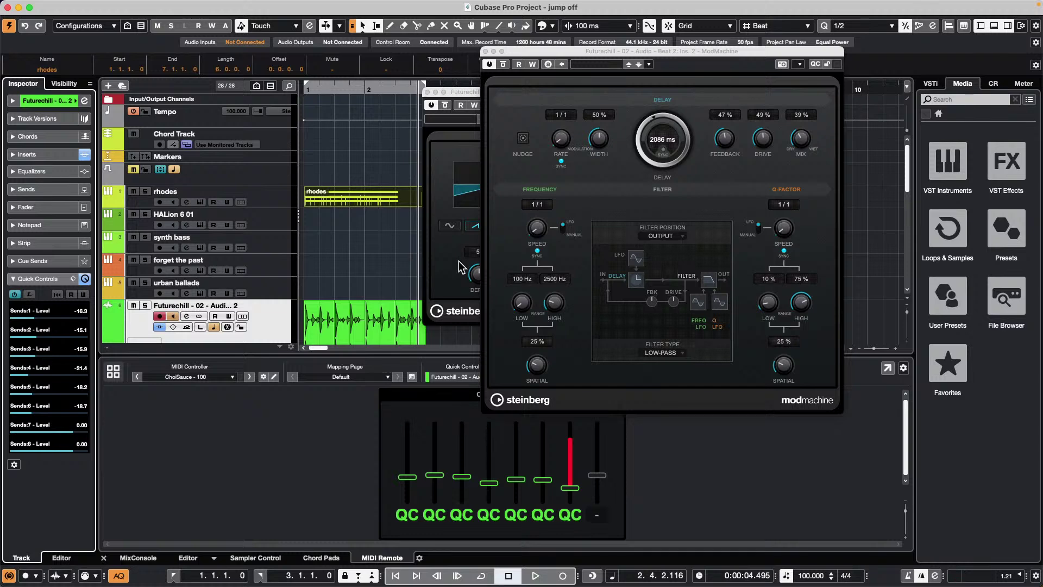
{"action": "left_click", "coordinate": [73, 279]}
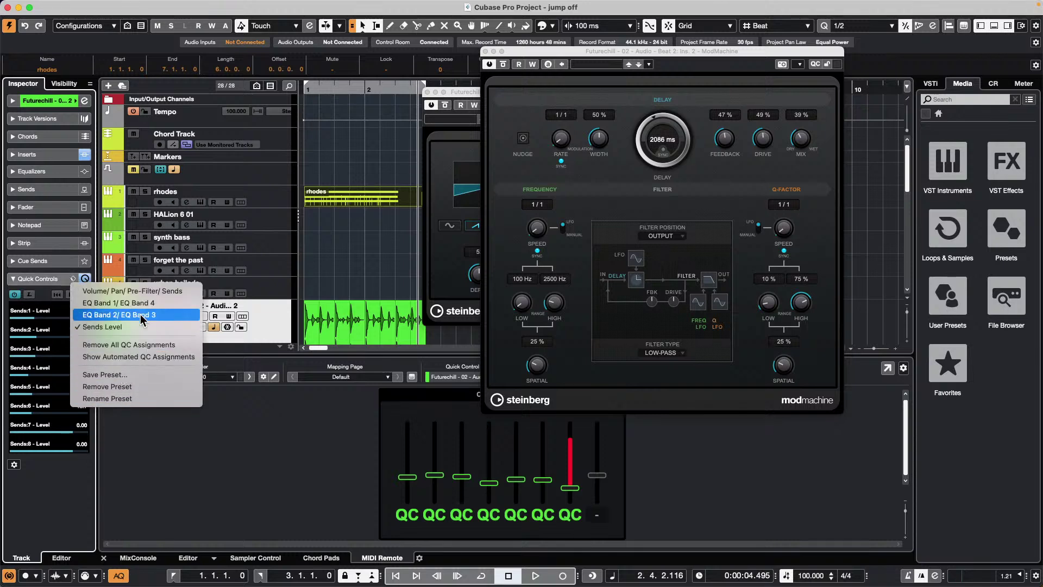
{"action": "left_click", "coordinate": [375, 279]}
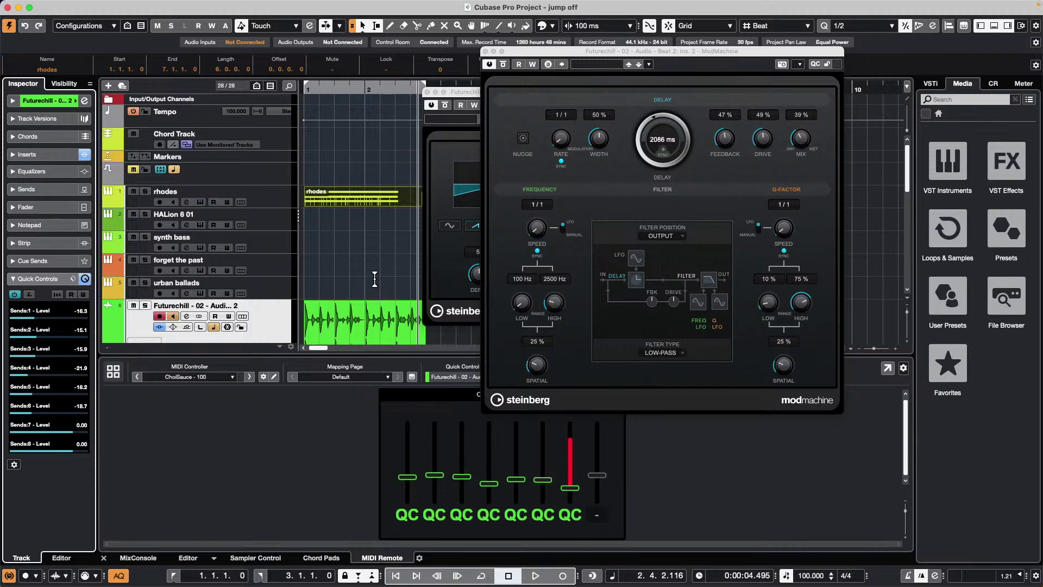
Open and activate the recent project Feel Good c7.cpr, dismissing the missing plug-in warning.
{"action": "left_click", "coordinate": [72, 6]}
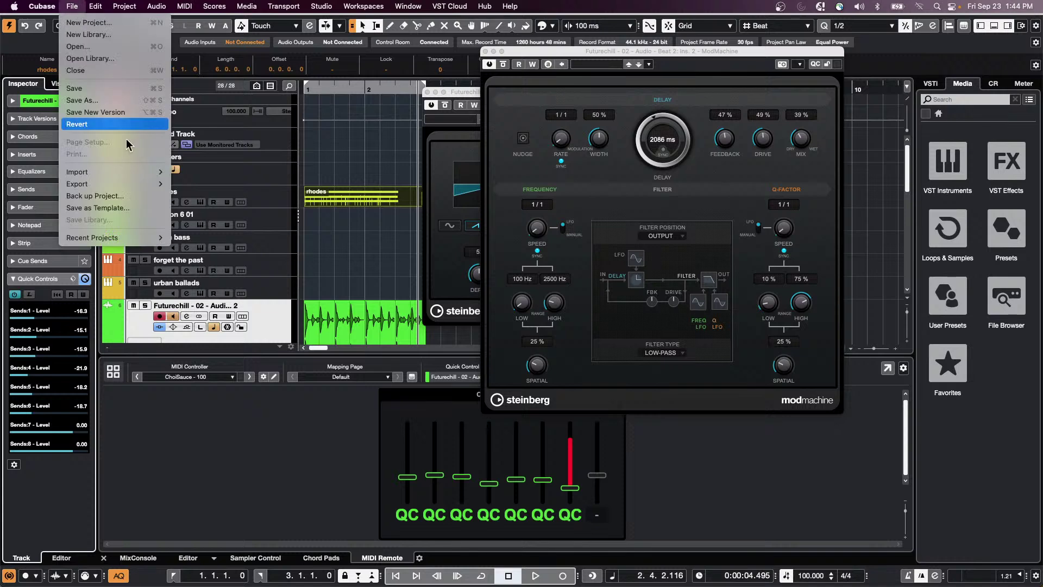
{"action": "mouse_move", "coordinate": [151, 237]}
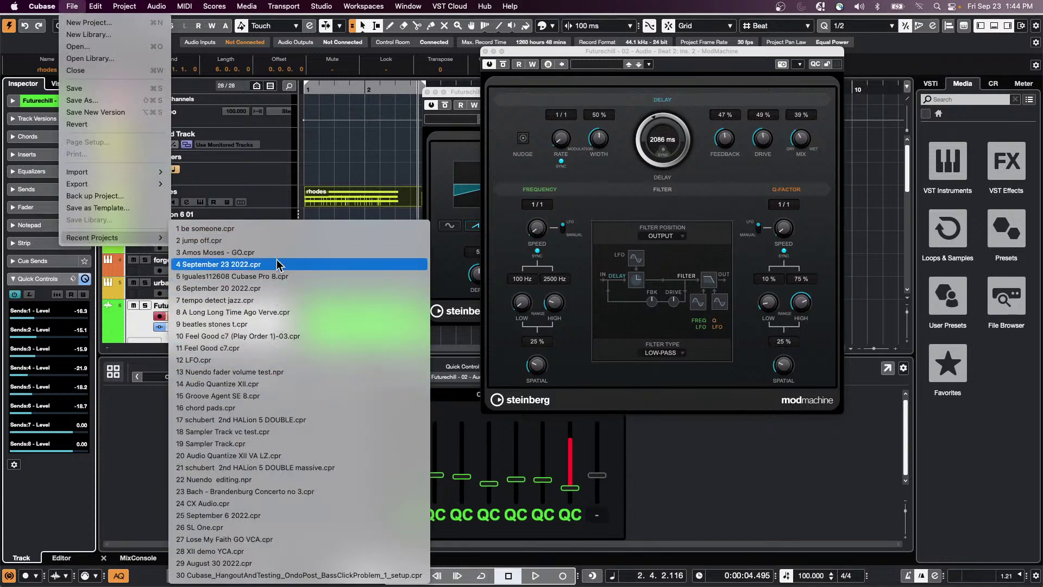
{"action": "left_click", "coordinate": [284, 346]}
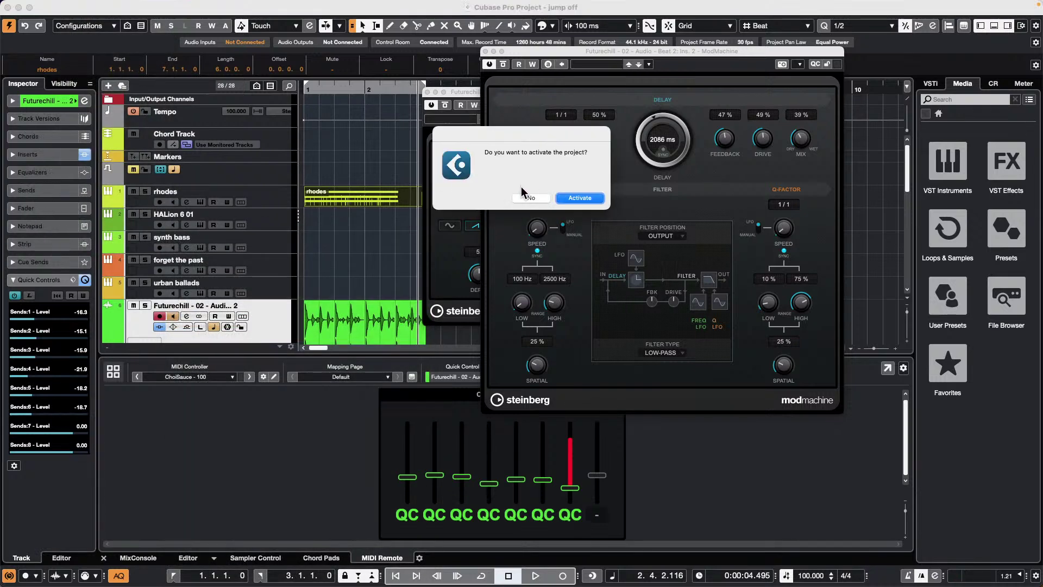
{"action": "left_click", "coordinate": [571, 199]}
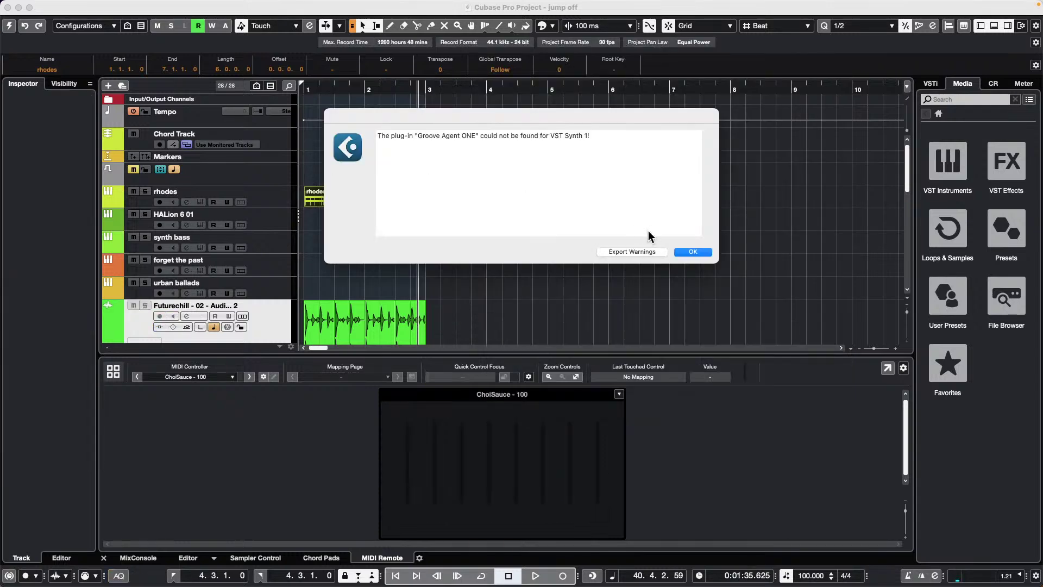
{"action": "left_click", "coordinate": [688, 252]}
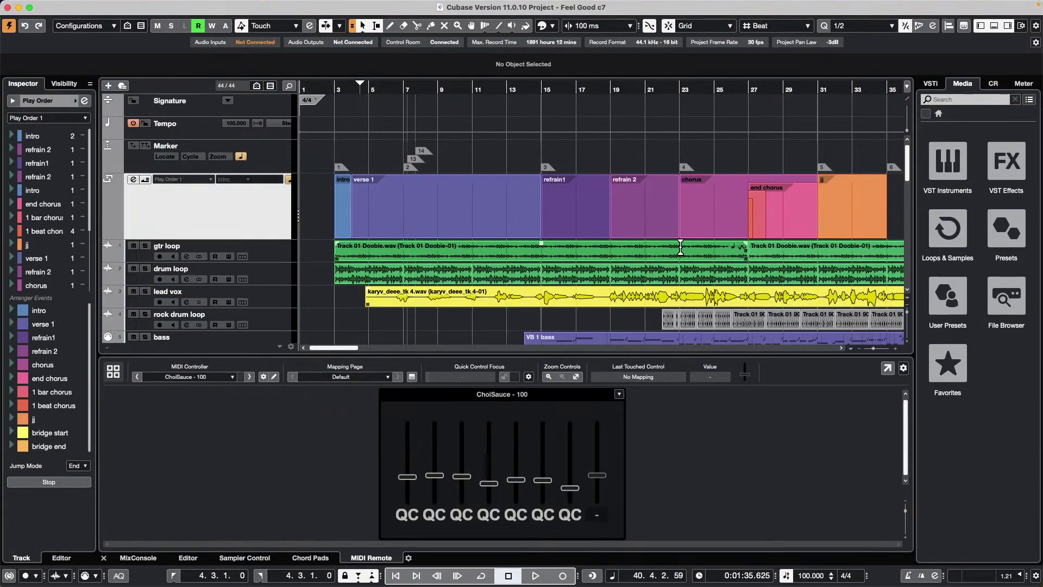
Divide the Feel Good c7 track list into two sections and look through the lower section's tracks.
{"action": "scroll", "coordinate": [737, 164], "scroll_direction": "down", "scroll_amount": 5}
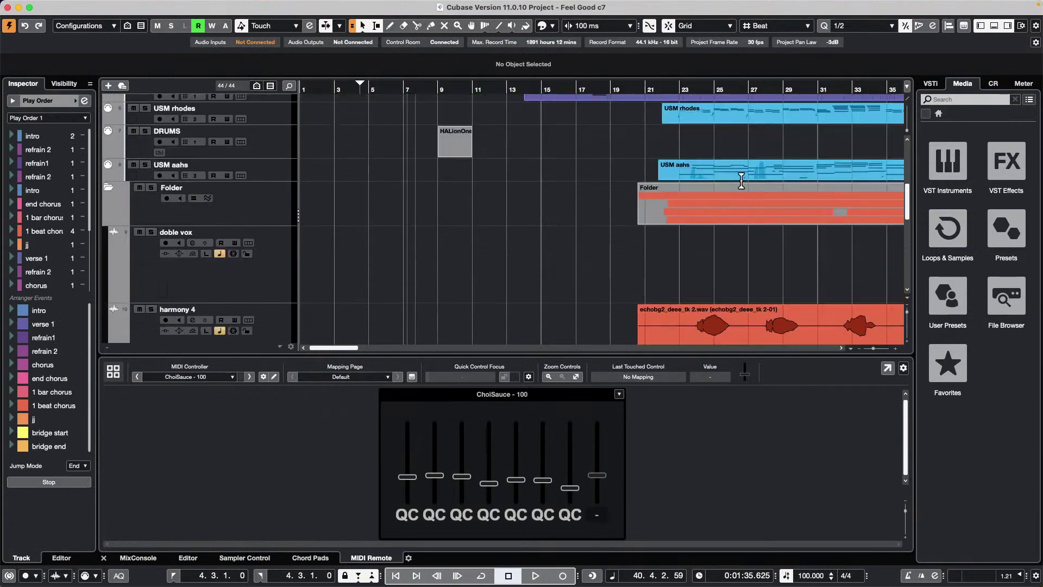
{"action": "scroll", "coordinate": [741, 181], "scroll_direction": "down", "scroll_amount": 10}
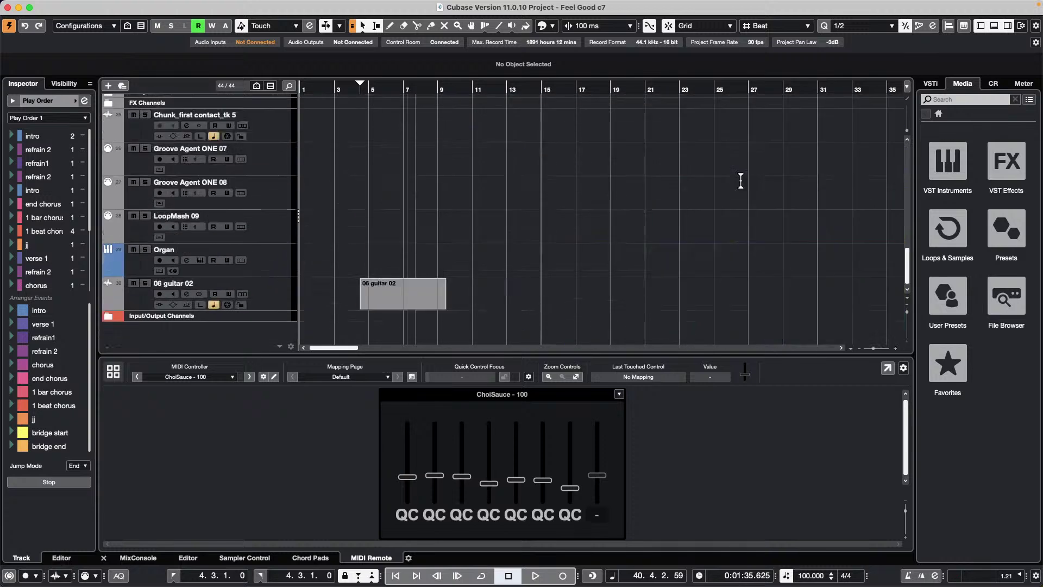
{"action": "scroll", "coordinate": [741, 181], "scroll_direction": "up", "scroll_amount": 15}
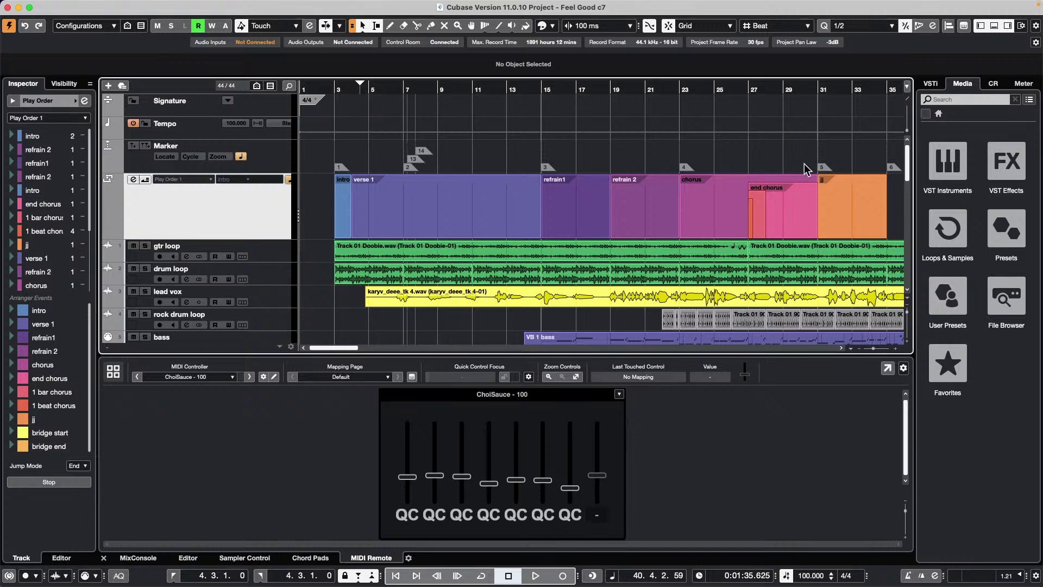
{"action": "left_click", "coordinate": [387, 199]}
{"action": "scroll", "coordinate": [457, 186], "scroll_direction": "down", "scroll_amount": 5}
{"action": "scroll", "coordinate": [557, 181], "scroll_direction": "up", "scroll_amount": 5}
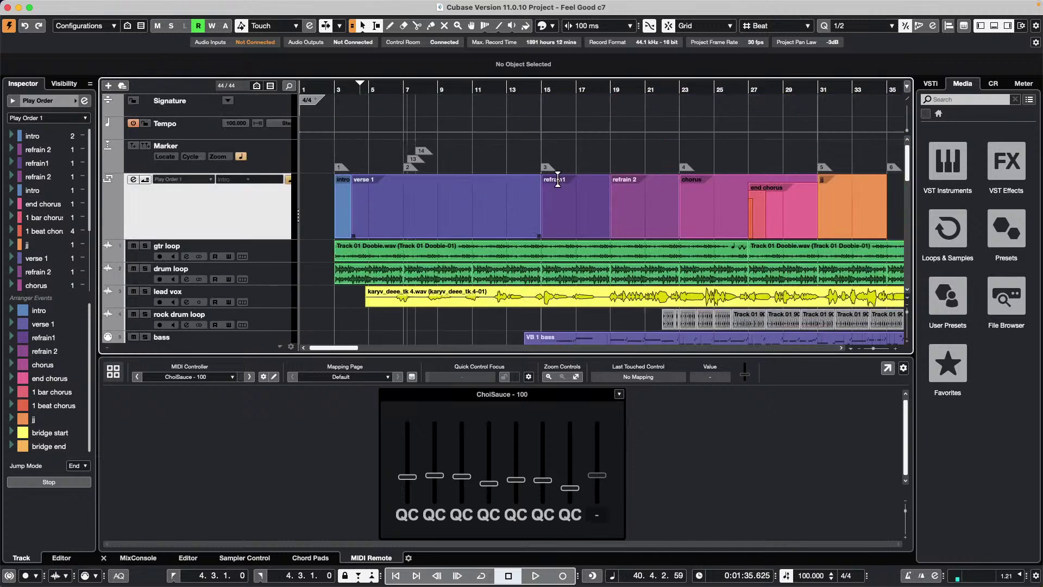
{"action": "left_click", "coordinate": [911, 99]}
{"action": "scroll", "coordinate": [450, 233], "scroll_direction": "down", "scroll_amount": 2}
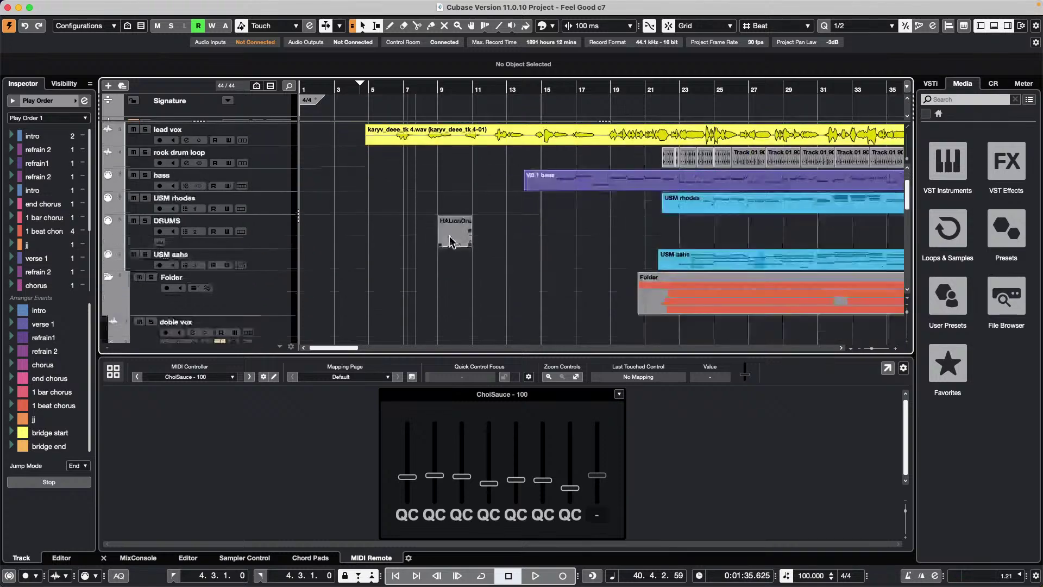
{"action": "scroll", "coordinate": [450, 234], "scroll_direction": "up", "scroll_amount": 2}
{"action": "scroll", "coordinate": [450, 234], "scroll_direction": "down", "scroll_amount": 8}
{"action": "scroll", "coordinate": [449, 236], "scroll_direction": "up", "scroll_amount": 8}
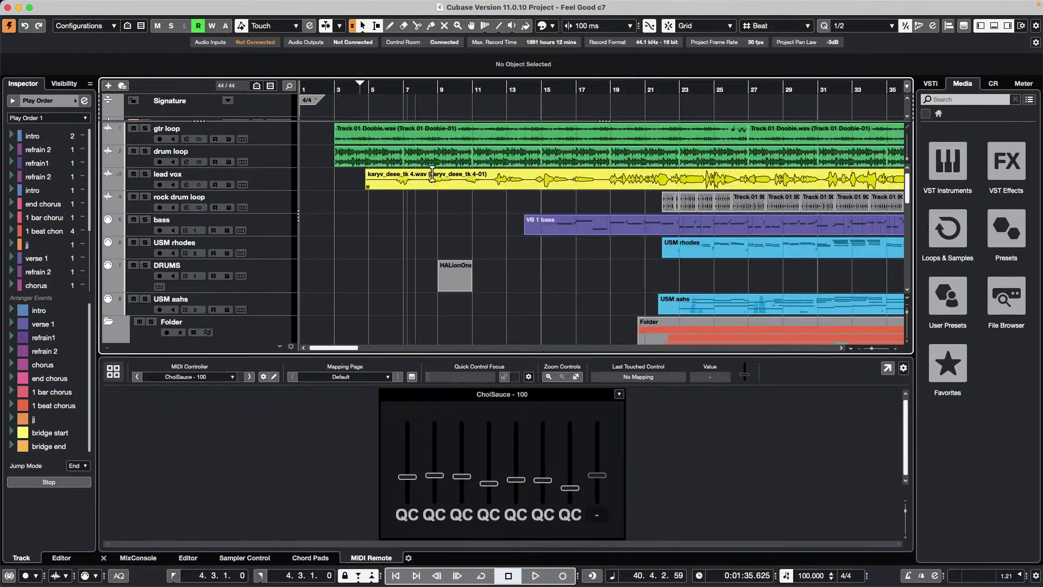
Enlarge the upper track section and move the Marker and Signature tracks into the lower section above gtr loop.
{"action": "left_click_drag", "start_coordinate": [258, 122], "coordinate": [259, 204]}
{"action": "scroll", "coordinate": [370, 187], "scroll_direction": "down", "scroll_amount": 2}
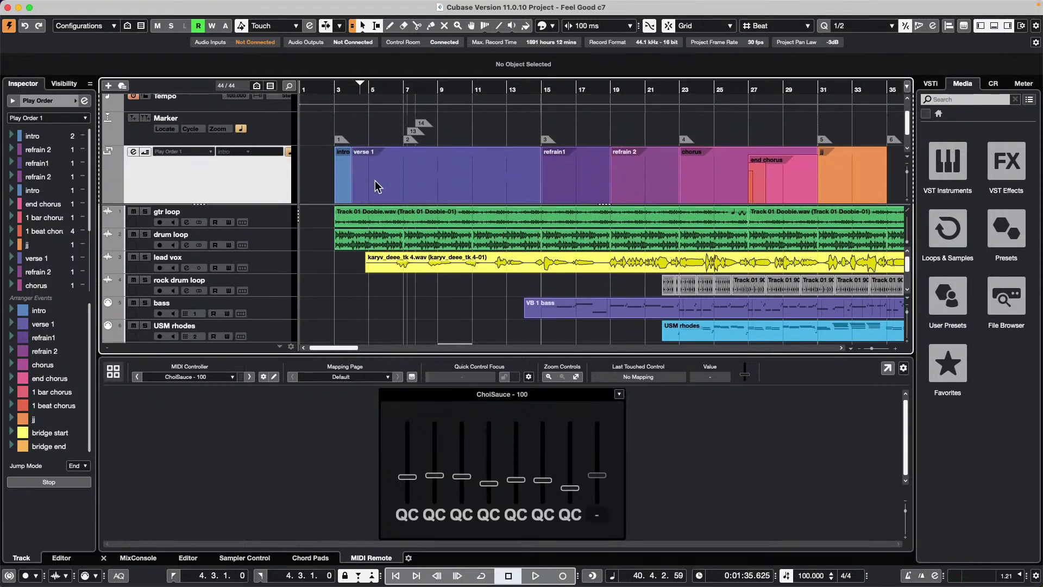
{"action": "left_click", "coordinate": [275, 130]}
{"action": "scroll", "coordinate": [273, 158], "scroll_direction": "down", "scroll_amount": 1}
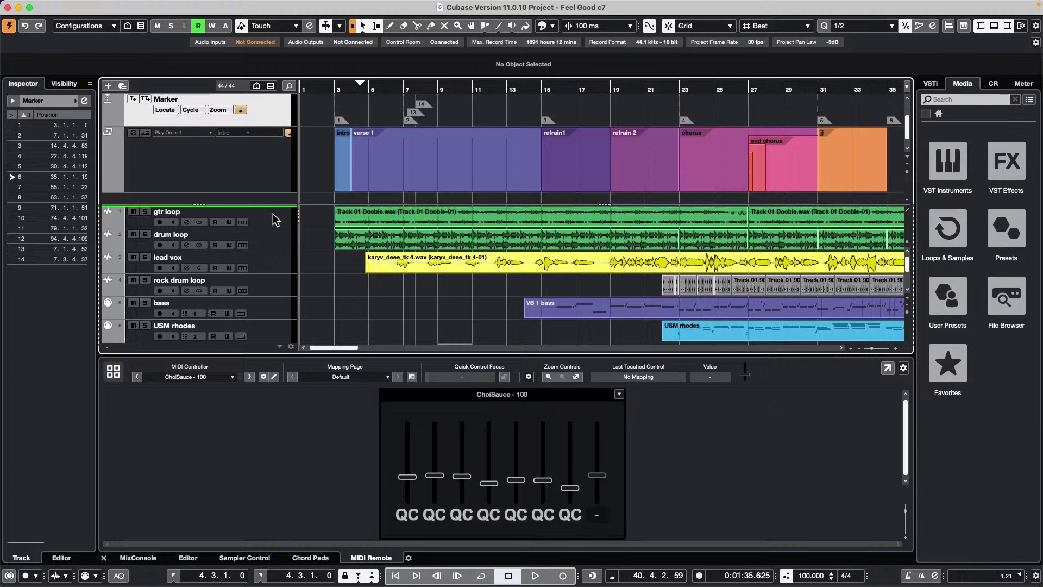
{"action": "left_click_drag", "start_coordinate": [279, 218], "coordinate": [279, 219]}
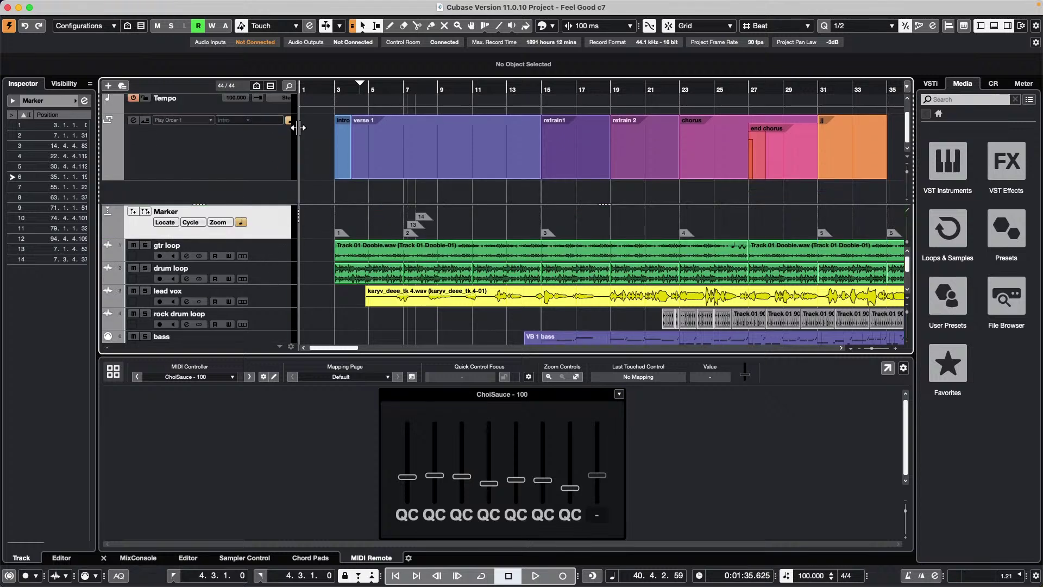
{"action": "scroll", "coordinate": [262, 149], "scroll_direction": "up", "scroll_amount": 2}
{"action": "left_click_drag", "start_coordinate": [269, 114], "coordinate": [242, 259]}
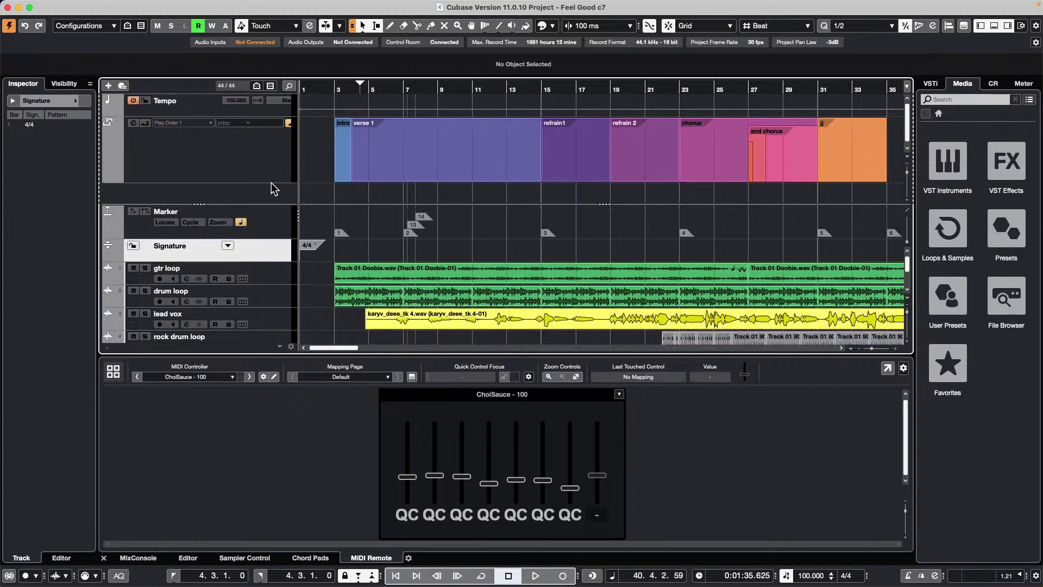
Reduce the heights of the arranger track and the upper section, and browse the lower tracks beneath the fixed arranger.
{"action": "left_click_drag", "start_coordinate": [272, 182], "coordinate": [269, 160]}
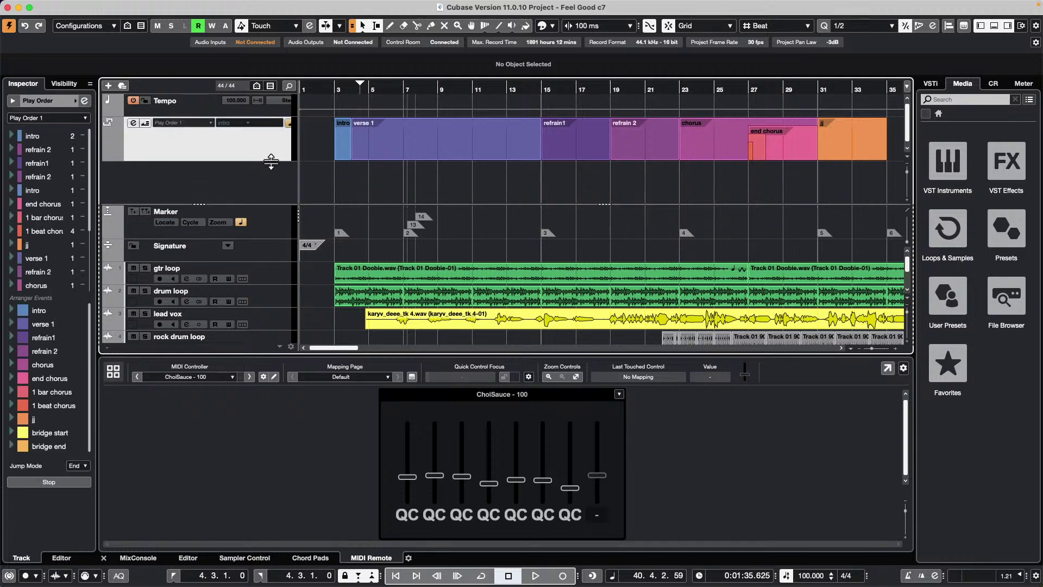
{"action": "left_click_drag", "start_coordinate": [274, 205], "coordinate": [274, 173]}
{"action": "scroll", "coordinate": [531, 218], "scroll_direction": "down", "scroll_amount": 5}
{"action": "scroll", "coordinate": [531, 225], "scroll_direction": "up", "scroll_amount": 5}
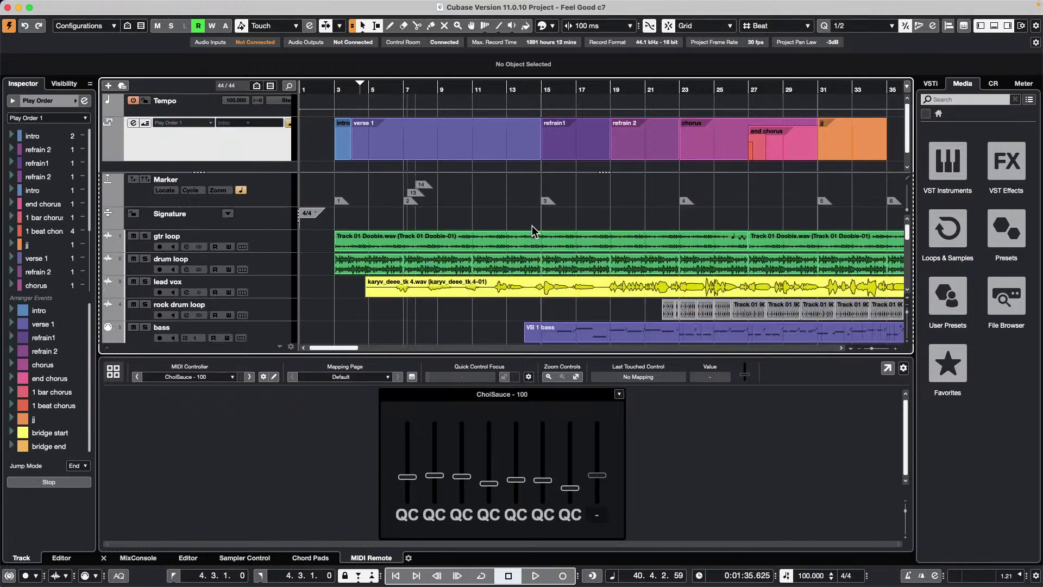
{"action": "scroll", "coordinate": [533, 228], "scroll_direction": "down", "scroll_amount": 15}
{"action": "scroll", "coordinate": [531, 228], "scroll_direction": "up", "scroll_amount": 15}
{"action": "scroll", "coordinate": [531, 228], "scroll_direction": "down", "scroll_amount": 16}
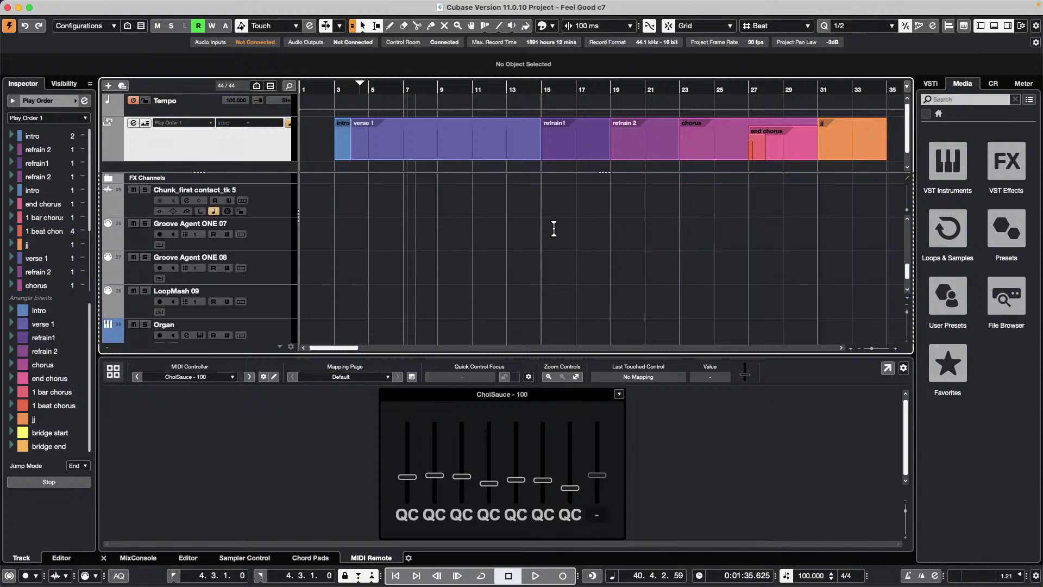
Merge the track list back into a single section and divide it again.
{"action": "left_click", "coordinate": [910, 181]}
{"action": "scroll", "coordinate": [812, 165], "scroll_direction": "up", "scroll_amount": 10}
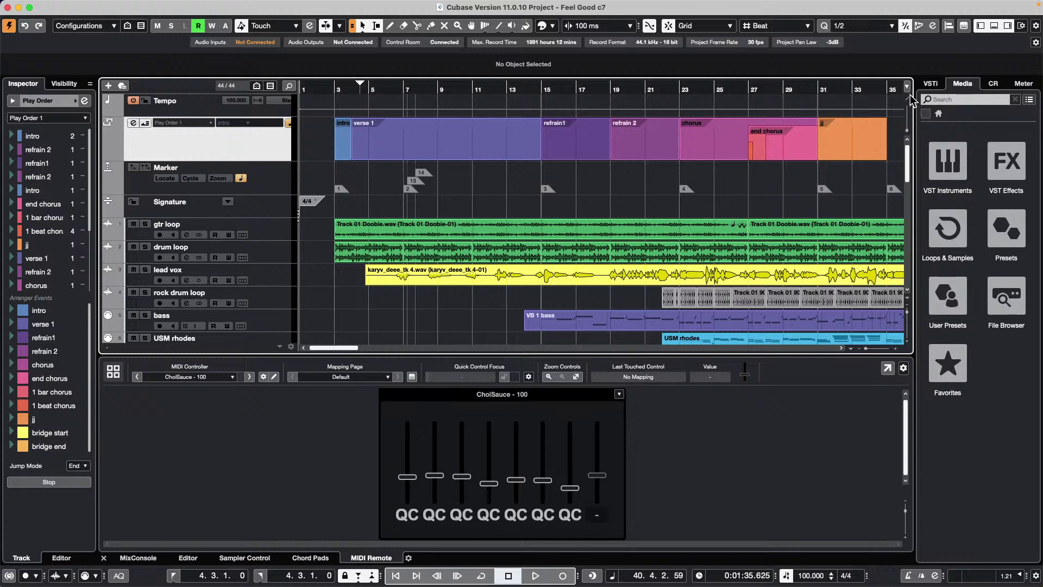
{"action": "left_click", "coordinate": [907, 87]}
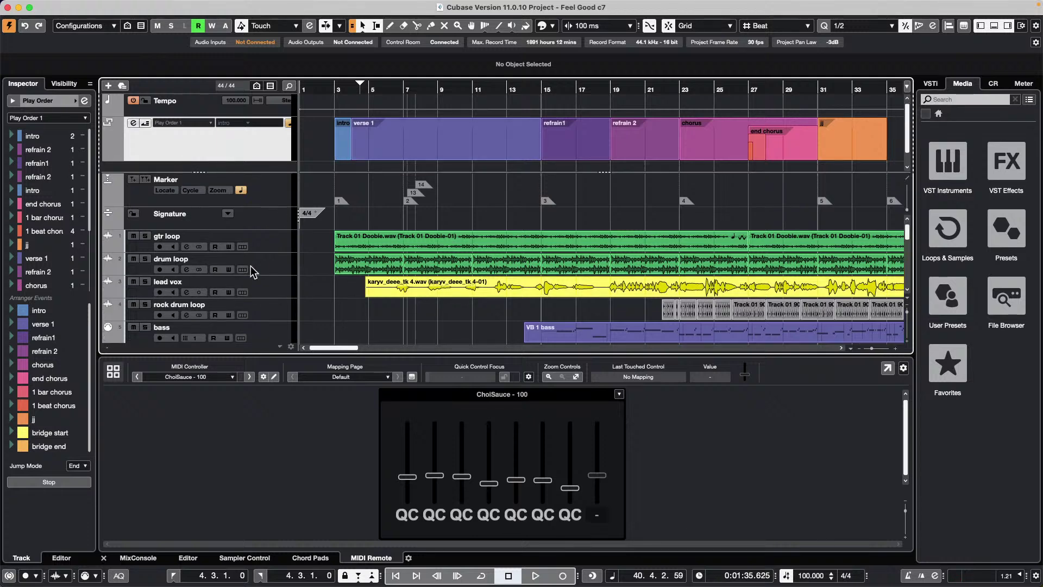
Move the lead vox track into the upper section below the arranger track and browse the remaining tracks.
{"action": "left_click", "coordinate": [272, 286]}
{"action": "scroll", "coordinate": [287, 161], "scroll_direction": "down", "scroll_amount": 1}
{"action": "left_click_drag", "start_coordinate": [287, 161], "coordinate": [369, 140]}
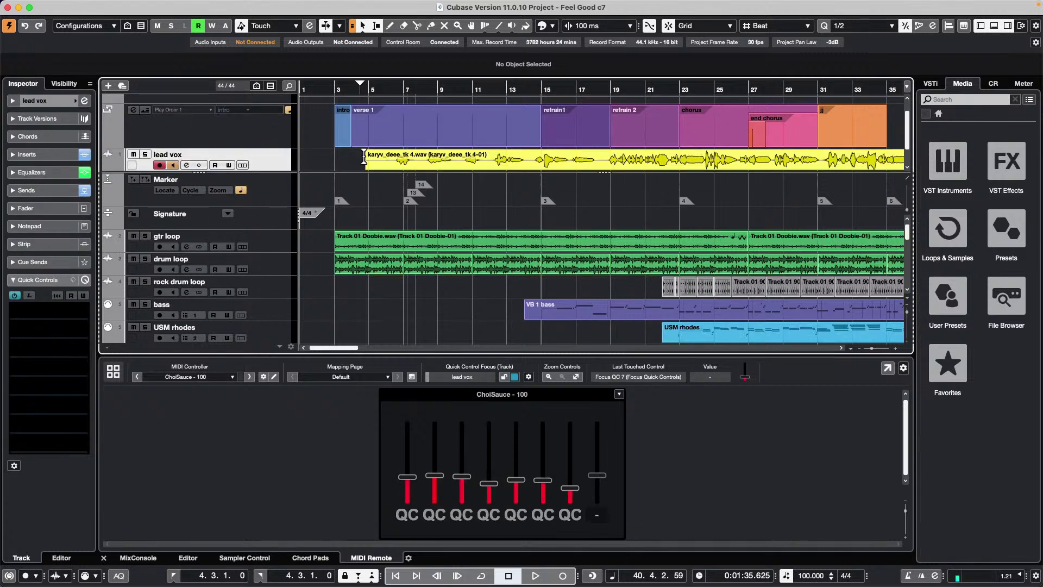
{"action": "scroll", "coordinate": [483, 221], "scroll_direction": "down", "scroll_amount": 5}
{"action": "scroll", "coordinate": [485, 219], "scroll_direction": "up", "scroll_amount": 5}
Place the lead vox track in the lower section above gtr loop and increase its height.
{"action": "left_click_drag", "start_coordinate": [272, 204], "coordinate": [272, 231]}
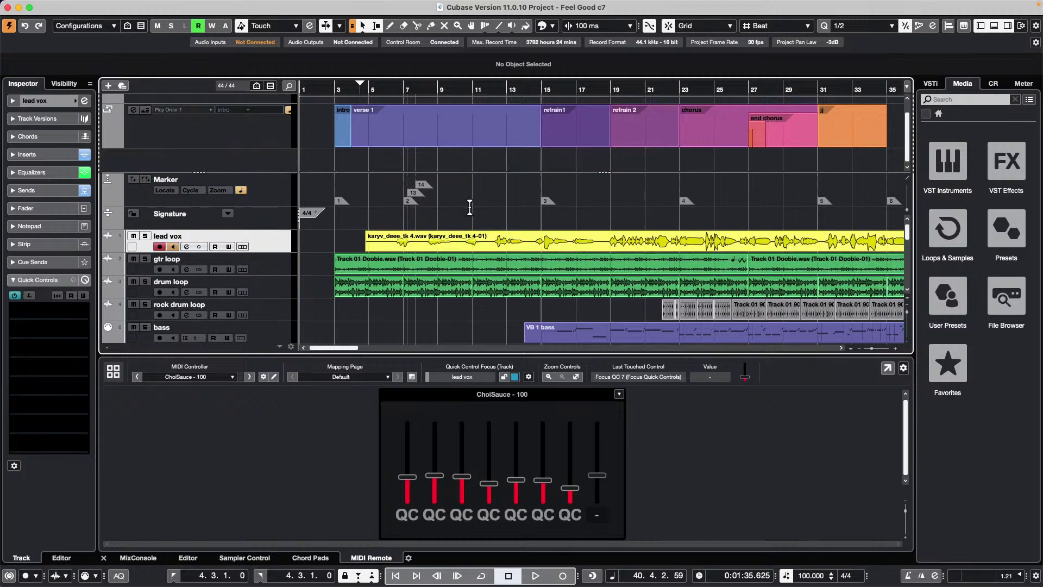
{"action": "scroll", "coordinate": [489, 255], "scroll_direction": "down", "scroll_amount": 3}
{"action": "scroll", "coordinate": [490, 246], "scroll_direction": "up", "scroll_amount": 3}
{"action": "left_click_drag", "start_coordinate": [263, 252], "coordinate": [261, 277]}
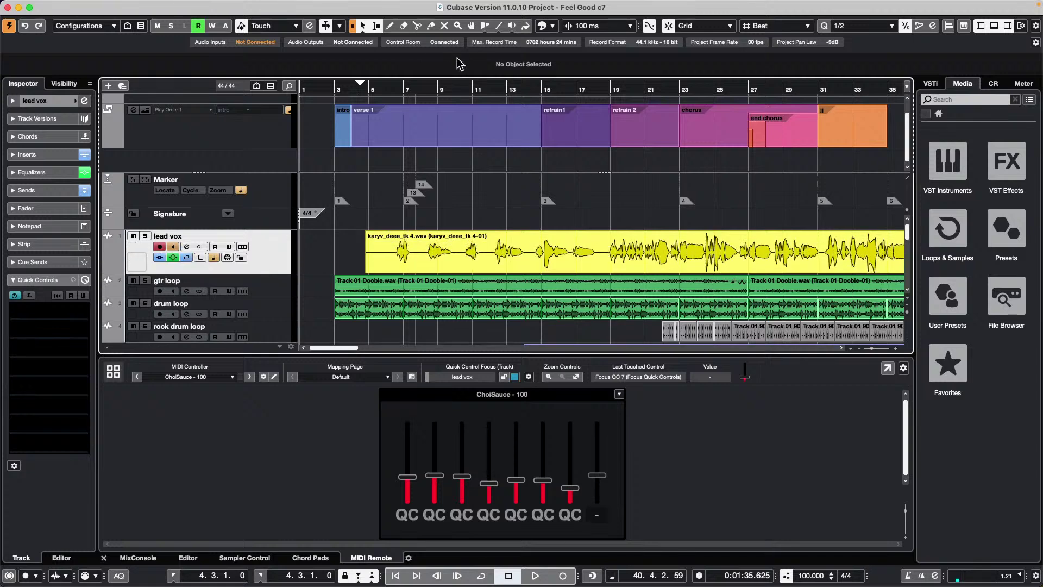
Open the MixConsole, show the Pre (Filters/Gain/Phase) rack and expand it across the channels.
{"action": "left_click_drag", "start_coordinate": [419, 86], "coordinate": [414, 56]}
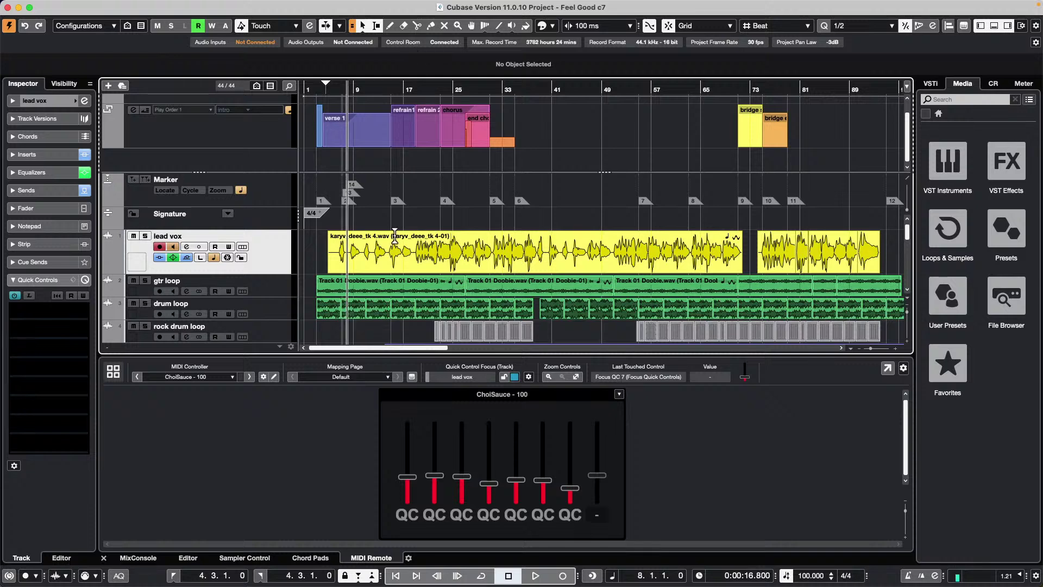
{"action": "left_click_drag", "start_coordinate": [536, 234], "coordinate": [559, 223]}
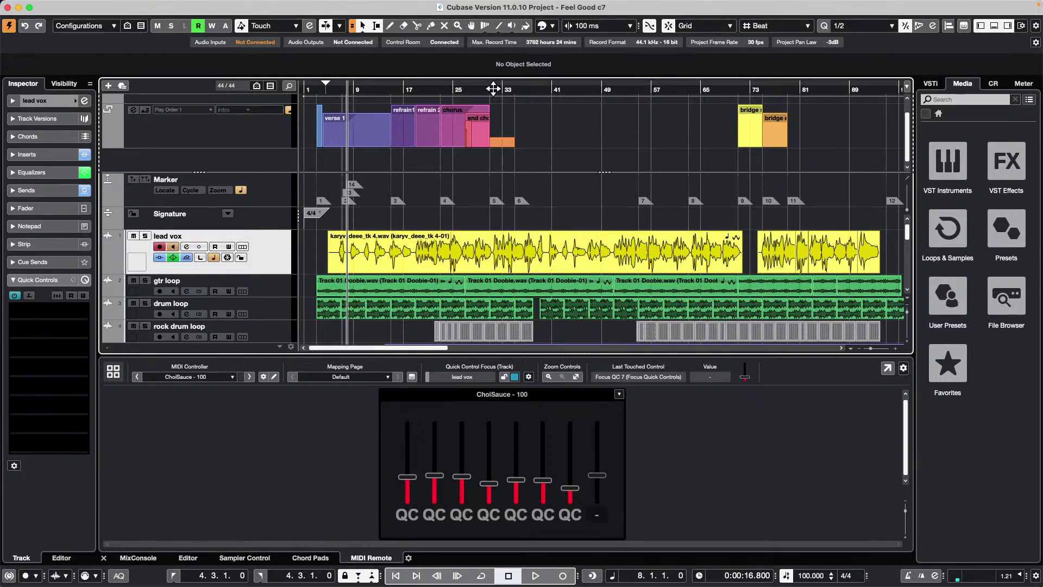
{"action": "key", "text": "F3"}
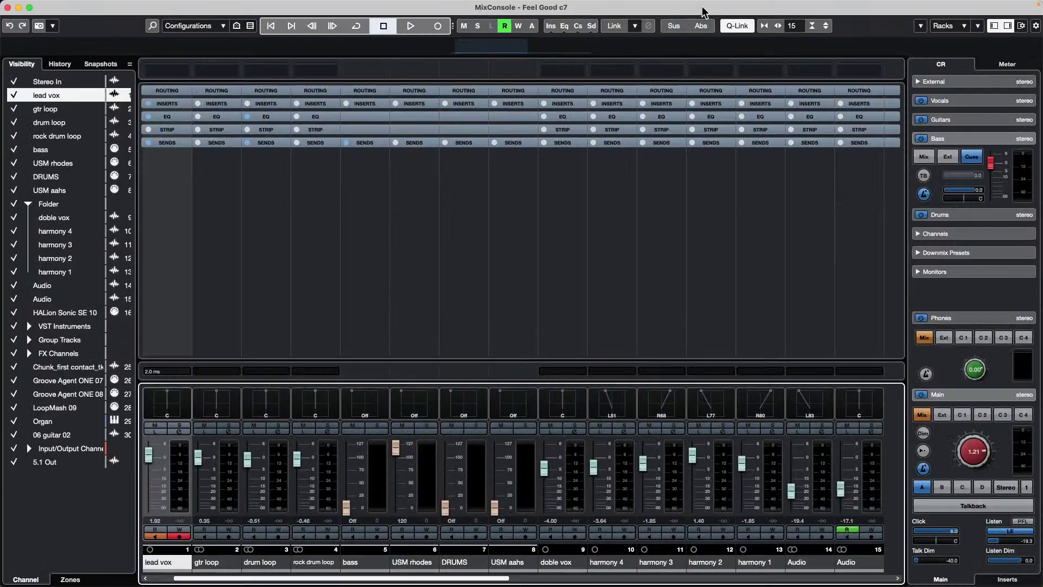
{"action": "left_click", "coordinate": [946, 27]}
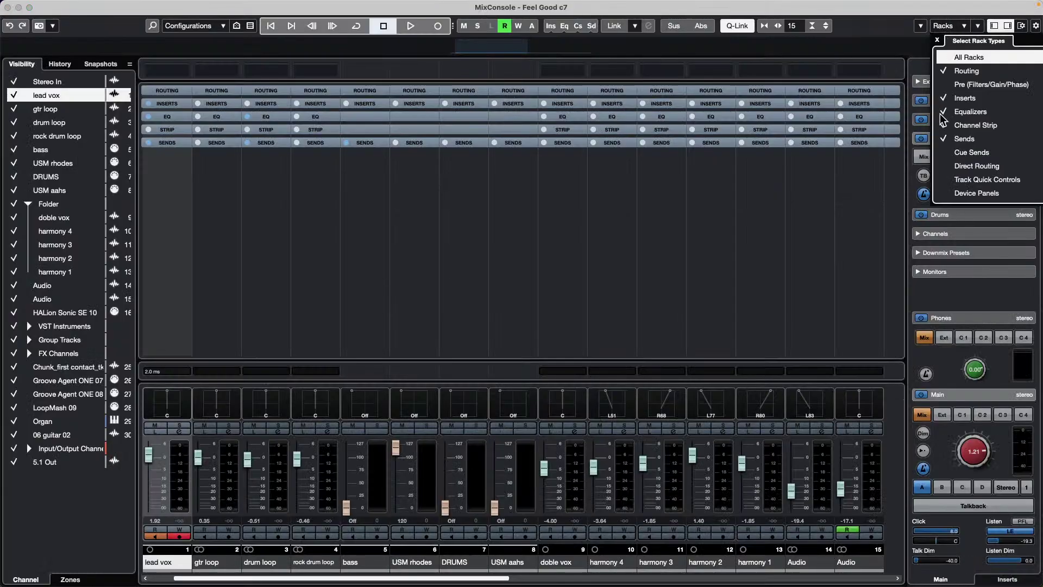
{"action": "left_click", "coordinate": [955, 87]}
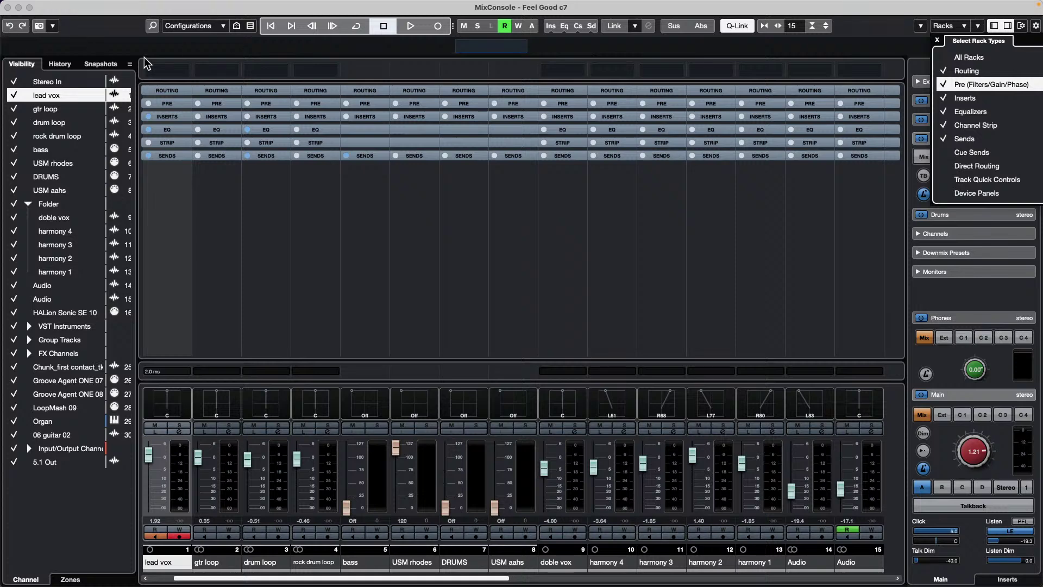
{"action": "left_click", "coordinate": [360, 105]}
{"action": "left_click", "coordinate": [359, 104]}
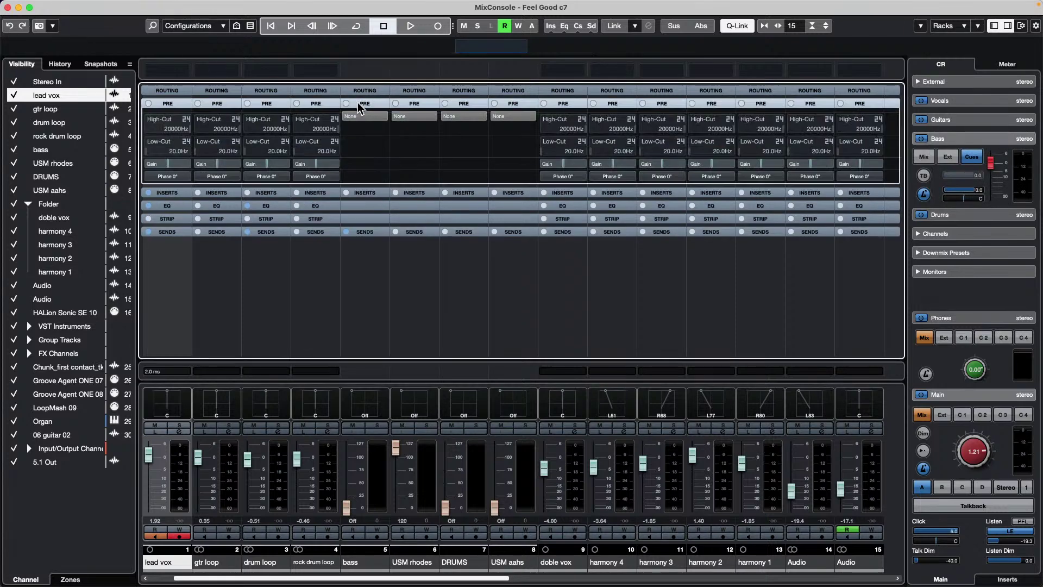
Lower the pre-gain of the doble vox channel to about -13.4 dB and close the MixConsole window.
{"action": "left_click_drag", "start_coordinate": [562, 169], "coordinate": [550, 173]}
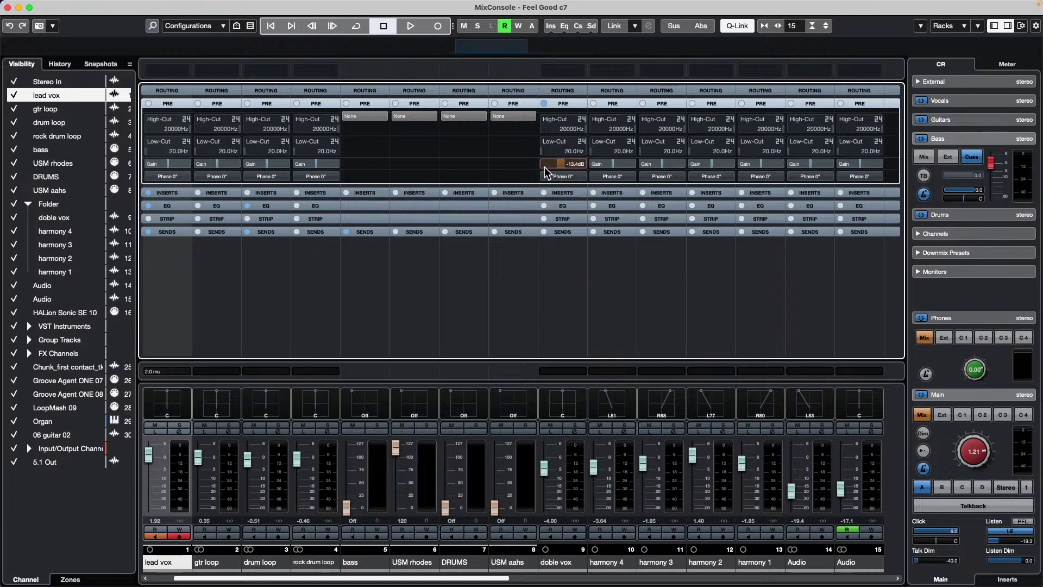
{"action": "left_click", "coordinate": [8, 7]}
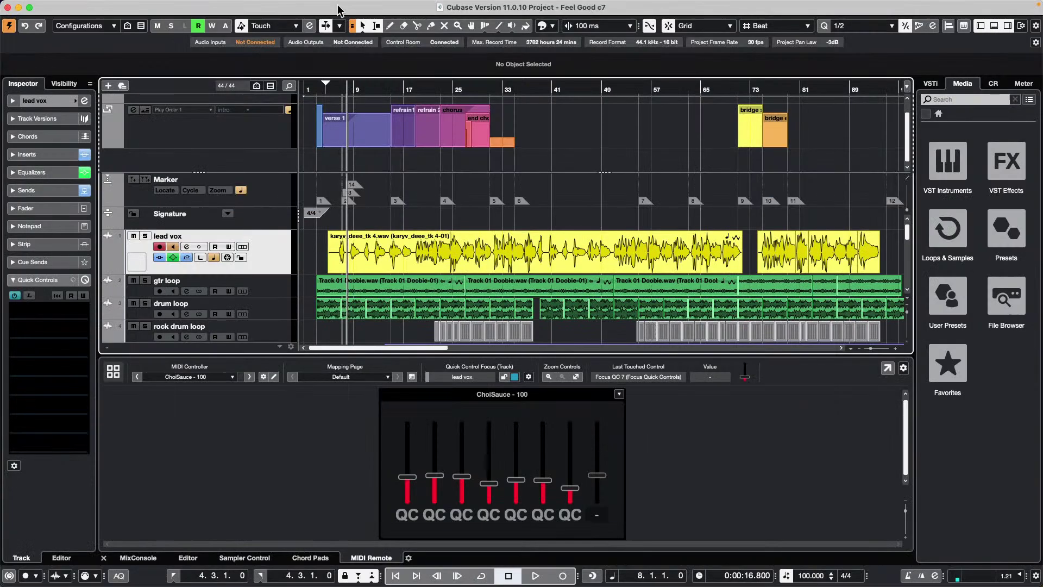
Open the channel settings of the lead vox track, raise its pre-gain slightly, and close the settings window.
{"action": "left_click", "coordinate": [84, 100]}
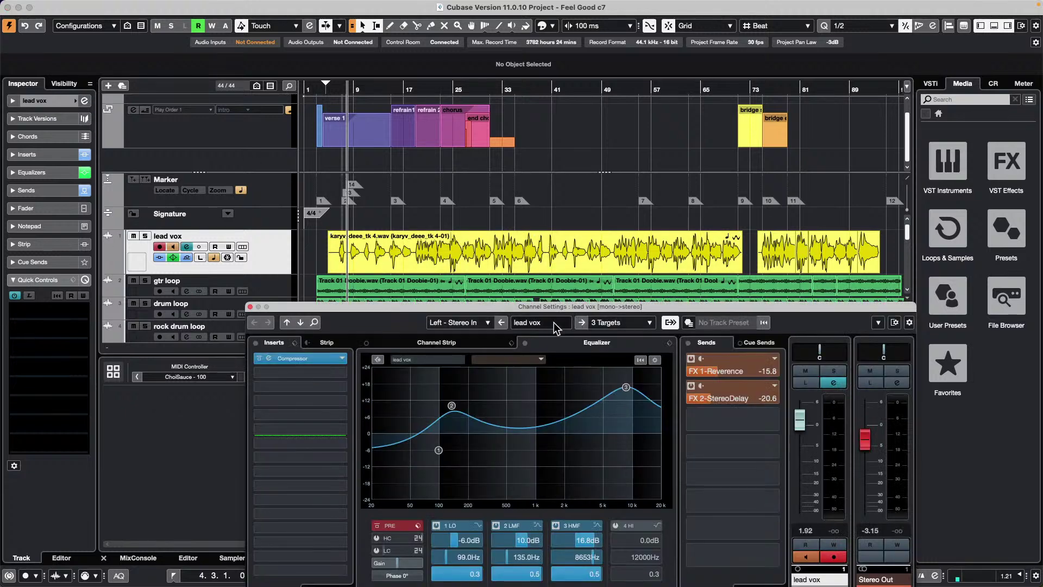
{"action": "left_click_drag", "start_coordinate": [557, 309], "coordinate": [553, 95]}
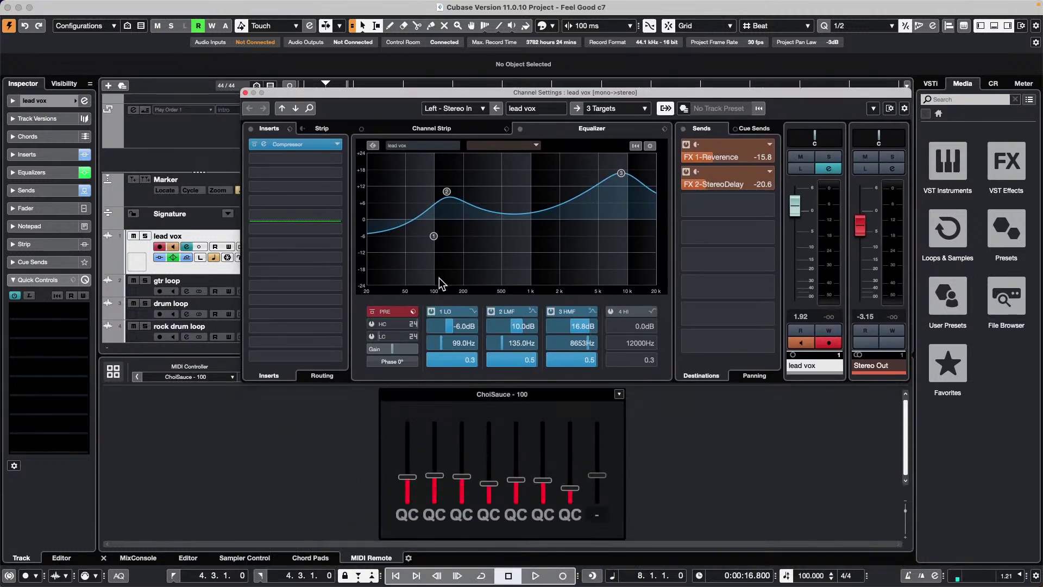
{"action": "left_click_drag", "start_coordinate": [469, 93], "coordinate": [690, 152]}
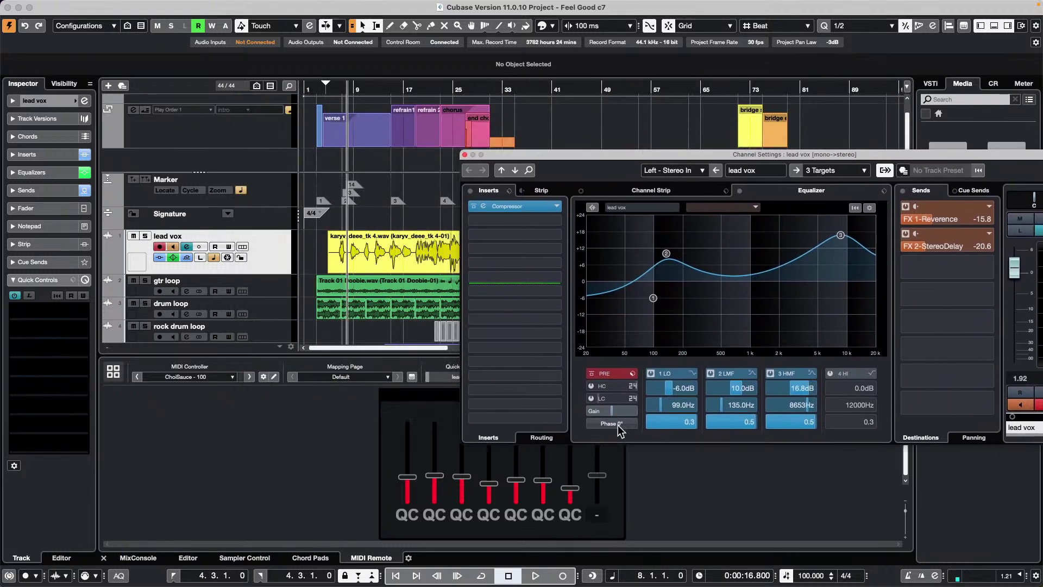
{"action": "mouse_move", "coordinate": [611, 411]}
{"action": "left_mouse_down"}
{"action": "mouse_move", "coordinate": [574, 424]}
{"action": "mouse_move", "coordinate": [617, 426]}
{"action": "mouse_move", "coordinate": [611, 419]}
{"action": "left_mouse_up"}
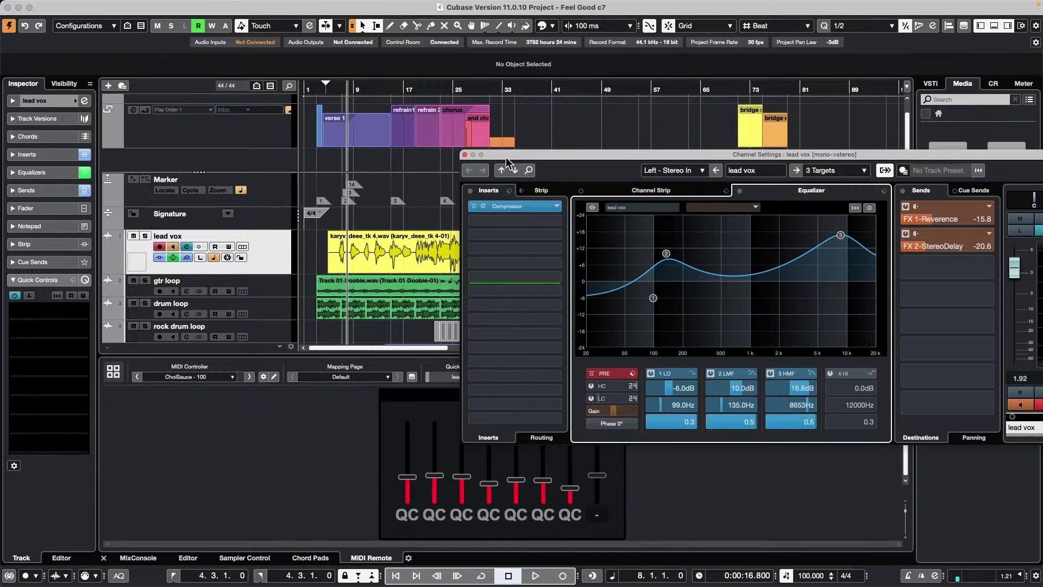
{"action": "left_click_drag", "start_coordinate": [507, 156], "coordinate": [535, 186]}
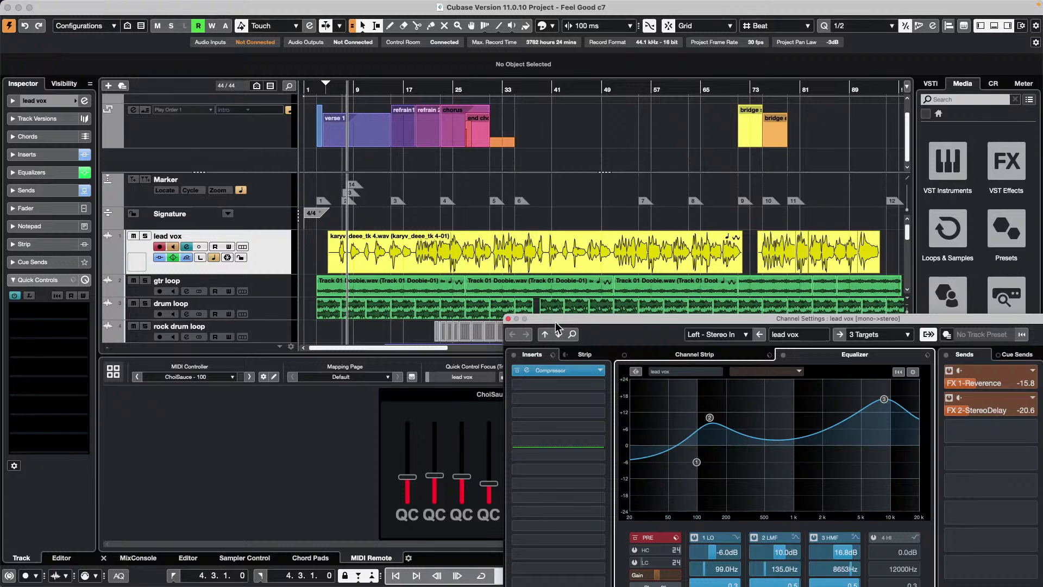
{"action": "left_click", "coordinate": [566, 264]}
{"action": "left_click", "coordinate": [508, 319]}
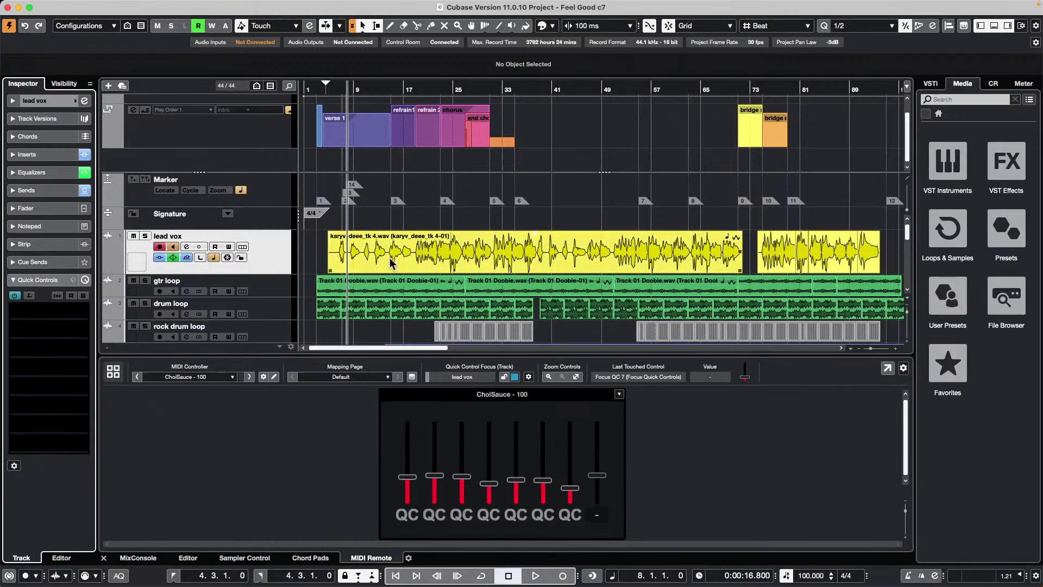
Split the first lead vox clip at bar 18 and around bar 28, and lower the clip volume of the middle part.
{"action": "right_click", "coordinate": [471, 254]}
{"action": "left_click", "coordinate": [443, 255]}
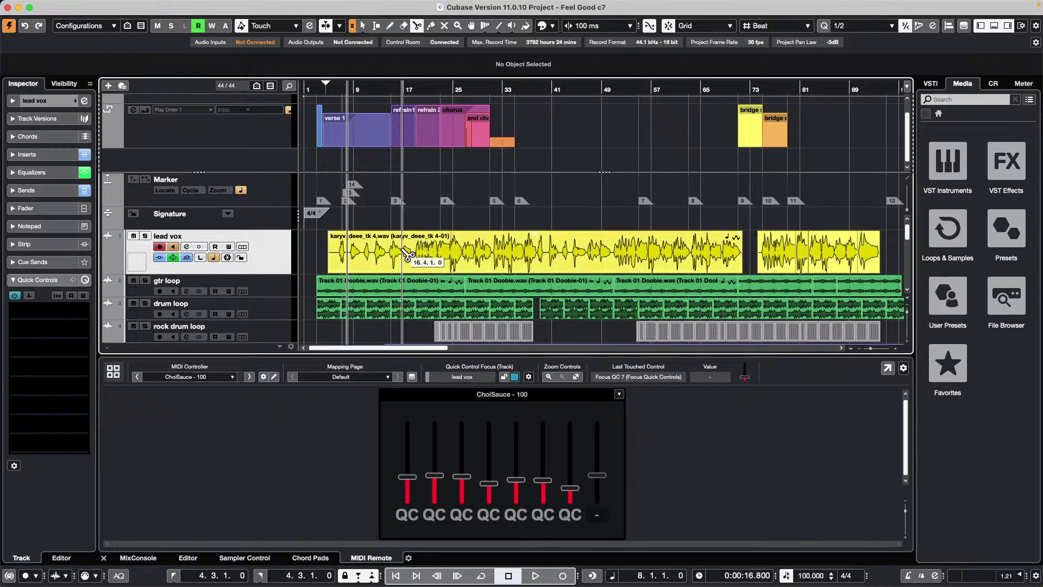
{"action": "left_click", "coordinate": [411, 256]}
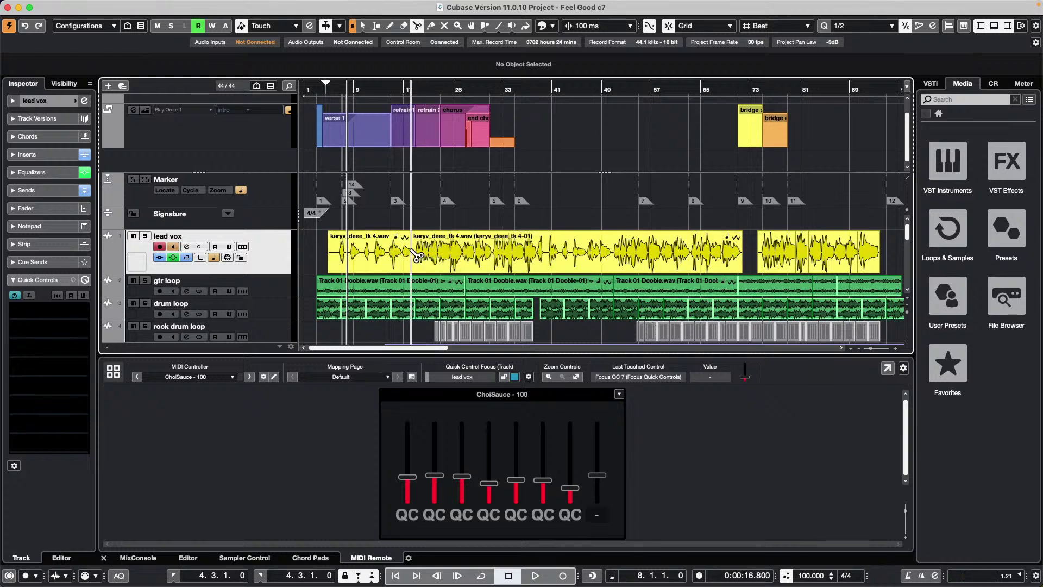
{"action": "left_click", "coordinate": [473, 255]}
{"action": "key", "text": "1"}
{"action": "mouse_move", "coordinate": [443, 235]}
{"action": "left_mouse_down"}
{"action": "mouse_move", "coordinate": [435, 284]}
{"action": "mouse_move", "coordinate": [432, 233]}
{"action": "mouse_move", "coordinate": [434, 292]}
{"action": "mouse_move", "coordinate": [438, 229]}
{"action": "mouse_move", "coordinate": [443, 280]}
{"action": "mouse_move", "coordinate": [452, 243]}
{"action": "left_mouse_up"}
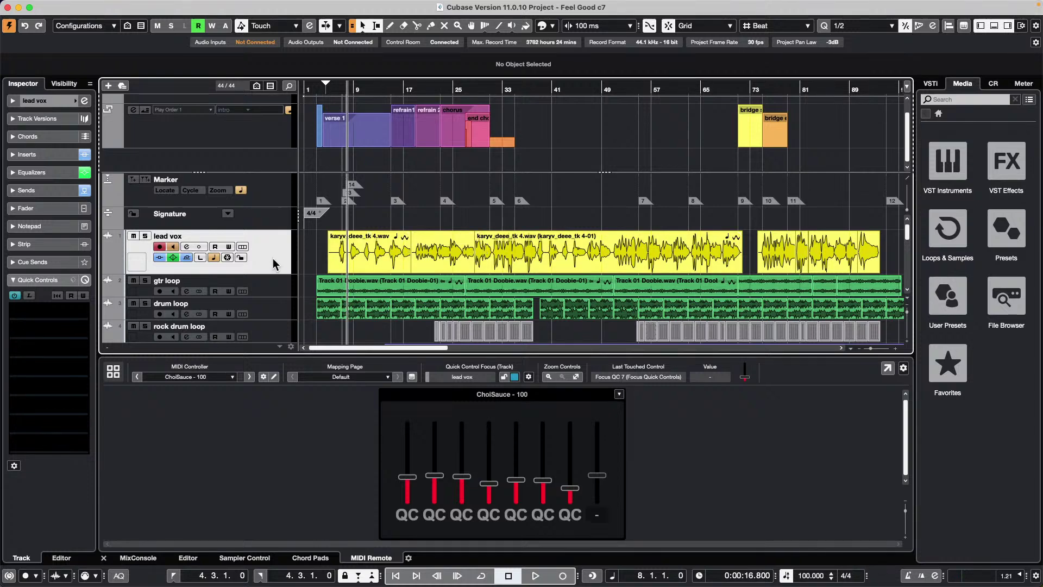
With the lead vox channel settings open, reduce the clip volume of all lead vox events together by about 7 dB, then close the settings.
{"action": "left_click", "coordinate": [84, 101]}
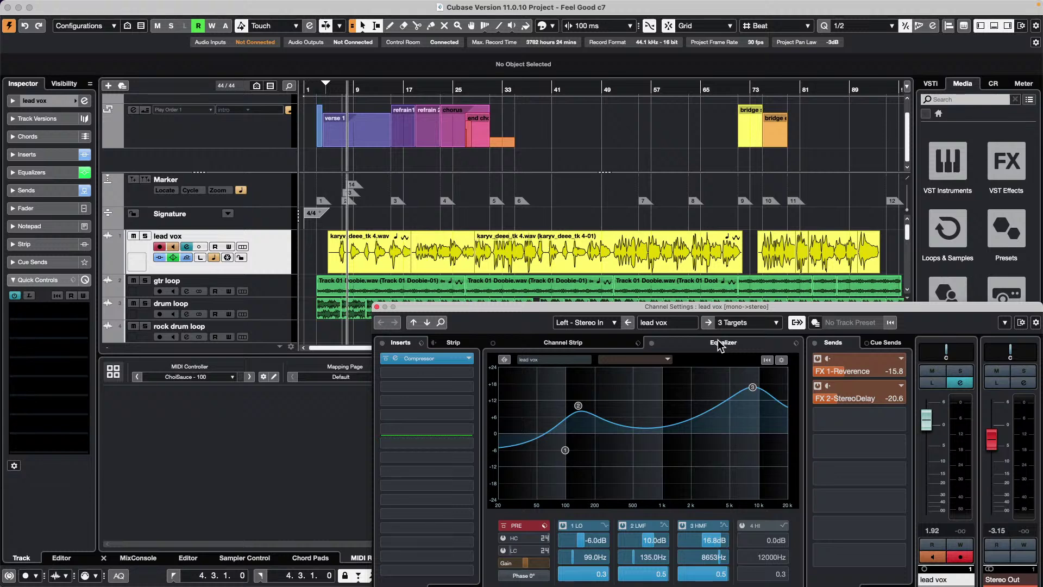
{"action": "left_click", "coordinate": [334, 265]}
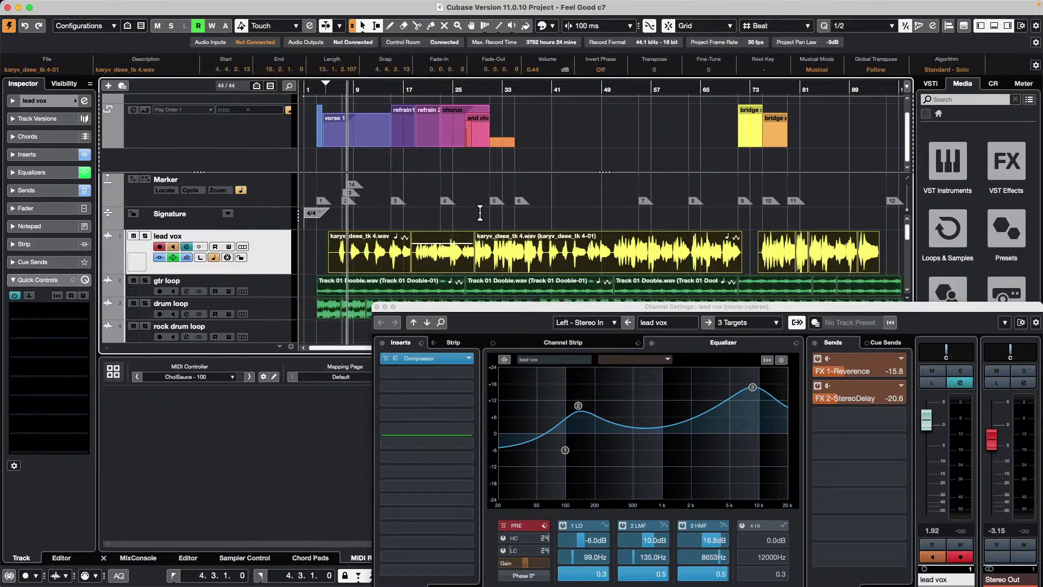
{"action": "left_click", "coordinate": [607, 234]}
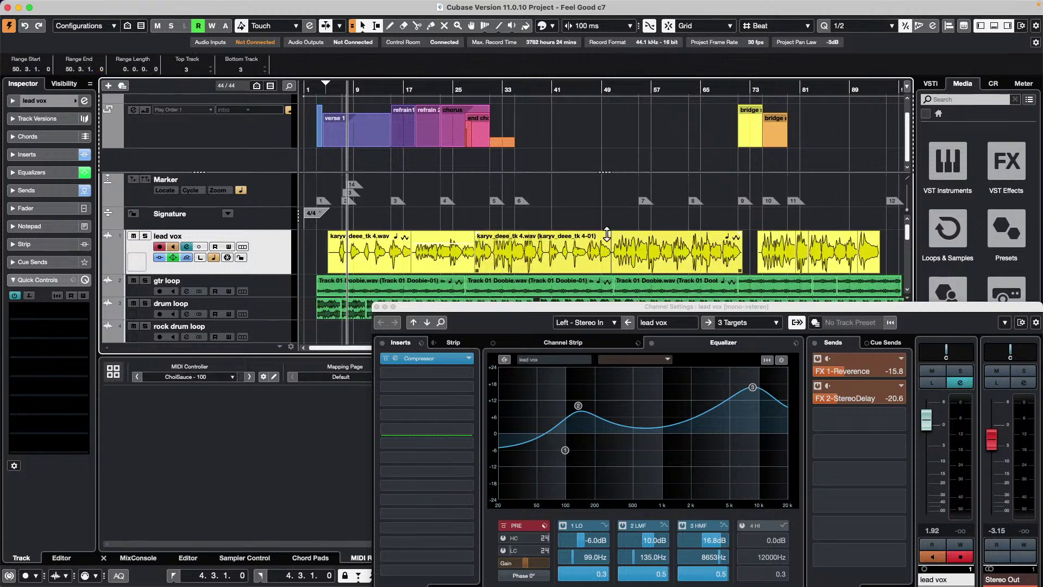
{"action": "left_click_drag", "start_coordinate": [315, 260], "coordinate": [851, 274]}
{"action": "scroll", "coordinate": [761, 261], "scroll_direction": "right", "scroll_amount": 5}
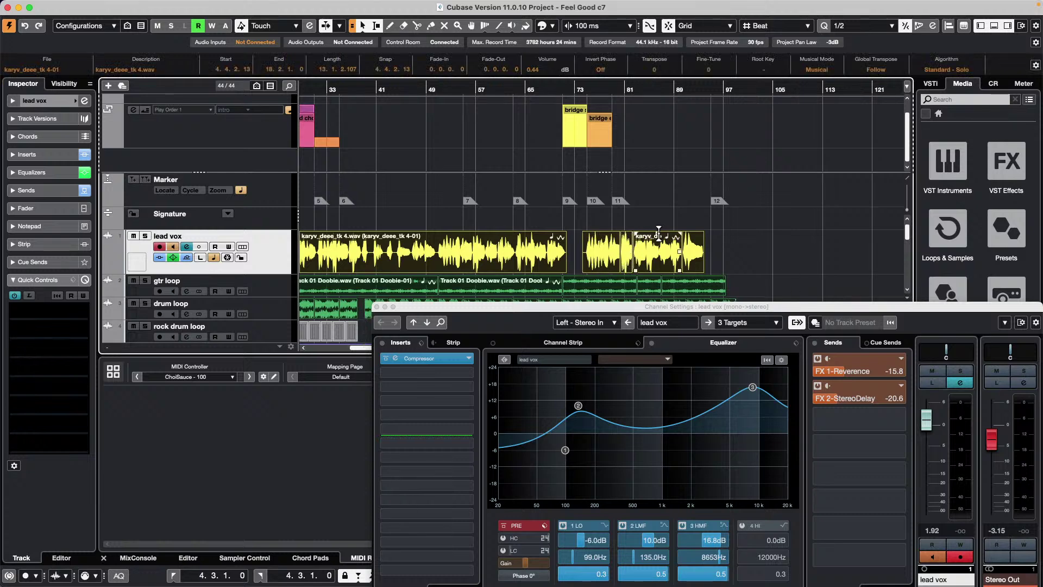
{"action": "mouse_move", "coordinate": [658, 234]}
{"action": "left_mouse_down"}
{"action": "mouse_move", "coordinate": [659, 264]}
{"action": "mouse_move", "coordinate": [658, 255]}
{"action": "left_mouse_up"}
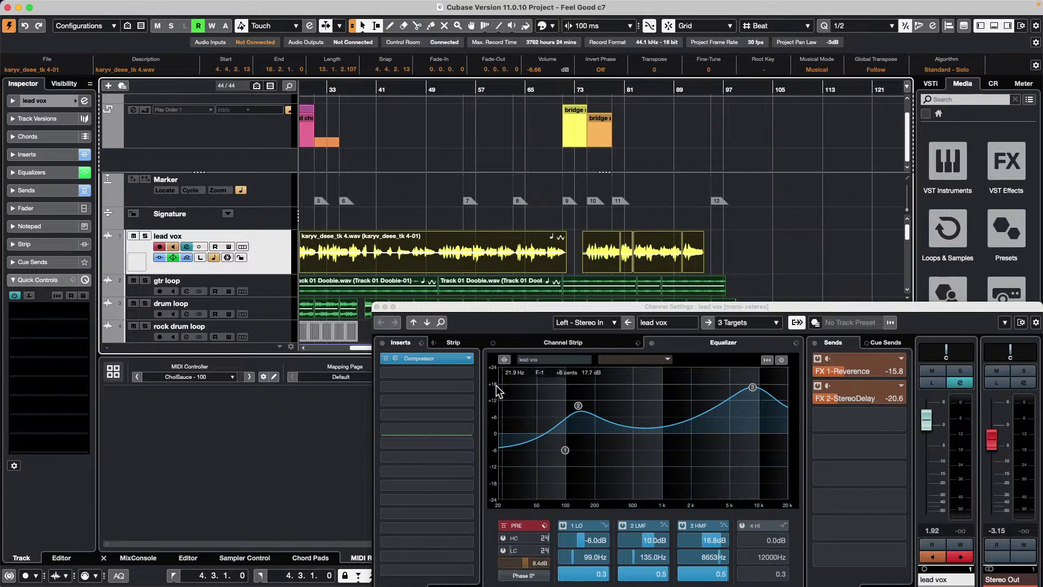
{"action": "left_click", "coordinate": [379, 312]}
{"action": "left_click", "coordinate": [377, 307]}
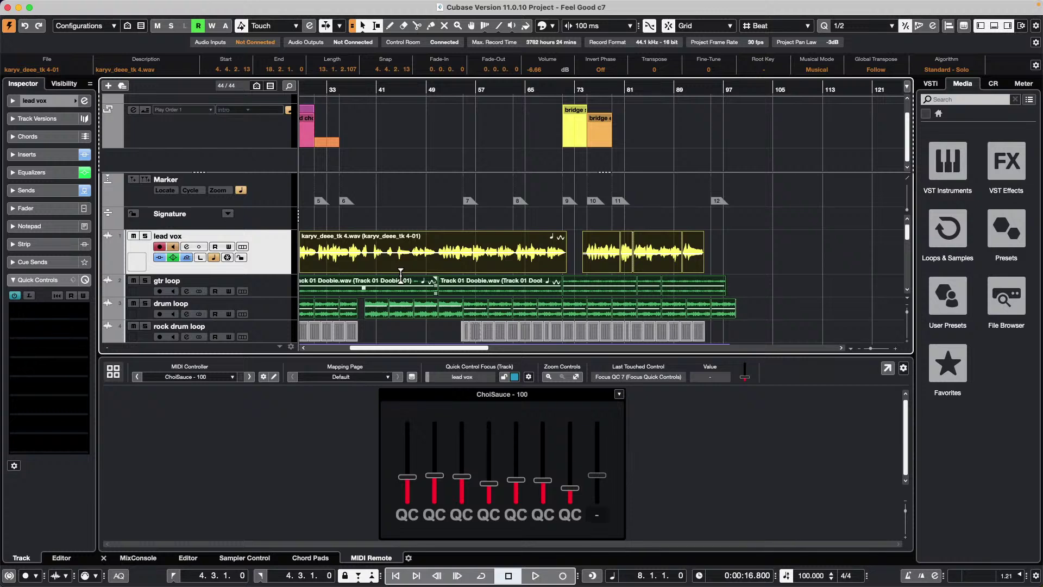
Open the recent project Amos Moses - GO.cpr.
{"action": "left_click", "coordinate": [73, 6]}
{"action": "mouse_move", "coordinate": [136, 238]}
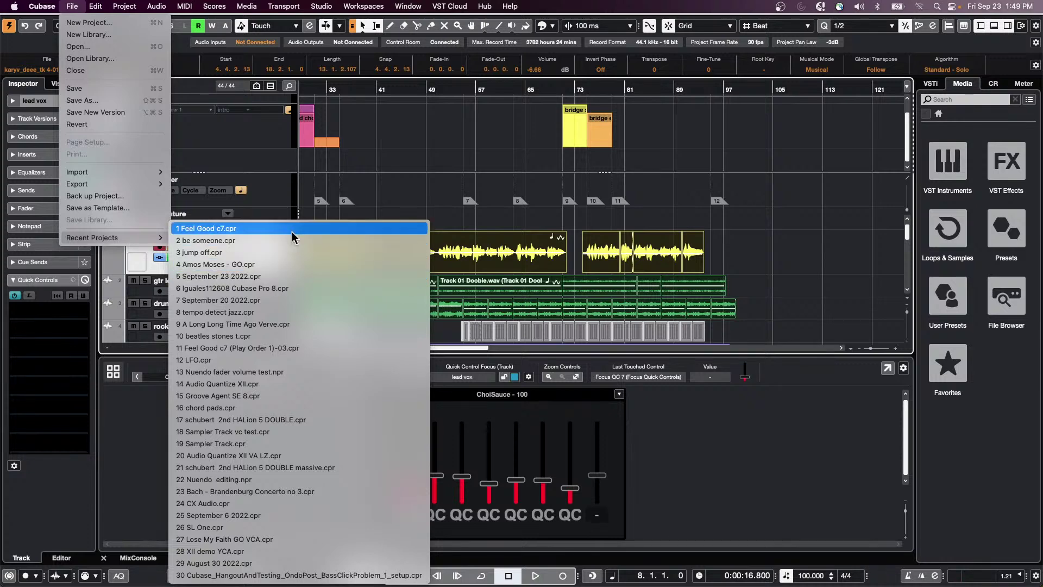
{"action": "left_click", "coordinate": [288, 265]}
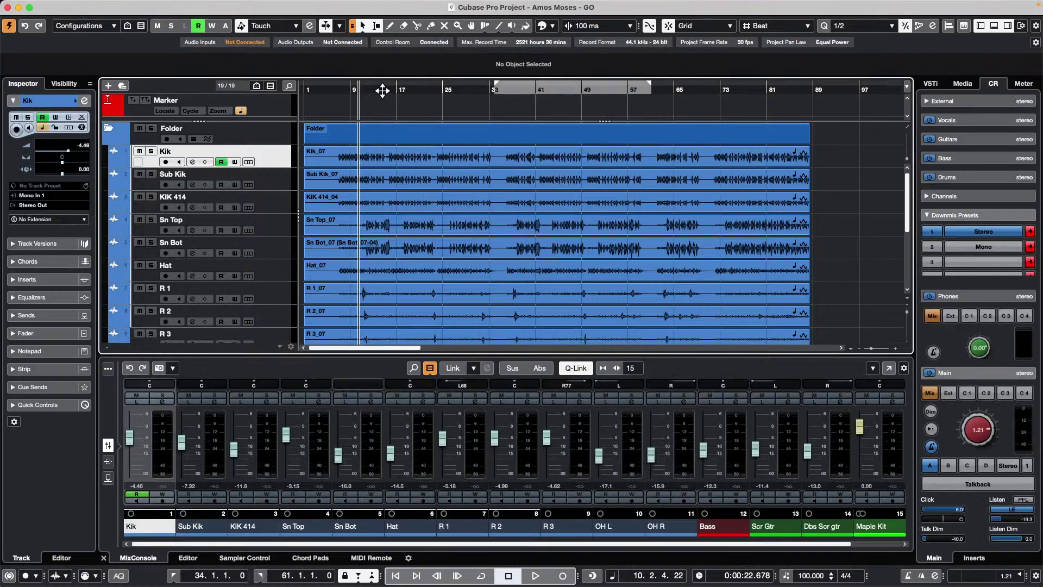
Play the song from around bar 10 and raise the Stereo Out fader to 2.35 dB while listening.
{"action": "left_click_drag", "start_coordinate": [349, 87], "coordinate": [345, 91]}
{"action": "key", "text": "space"}
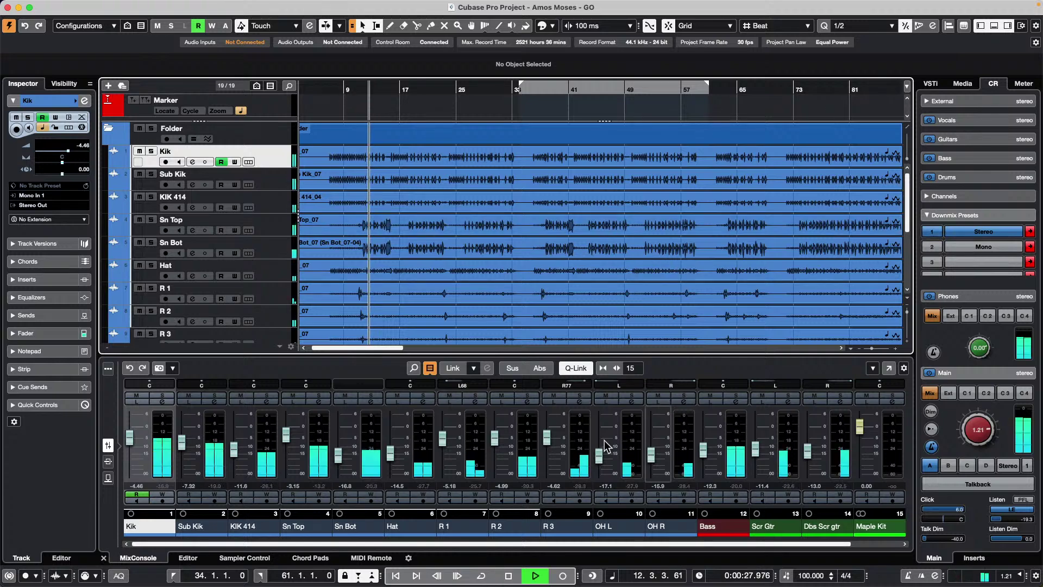
{"action": "scroll", "coordinate": [613, 546], "scroll_direction": "right", "scroll_amount": 1}
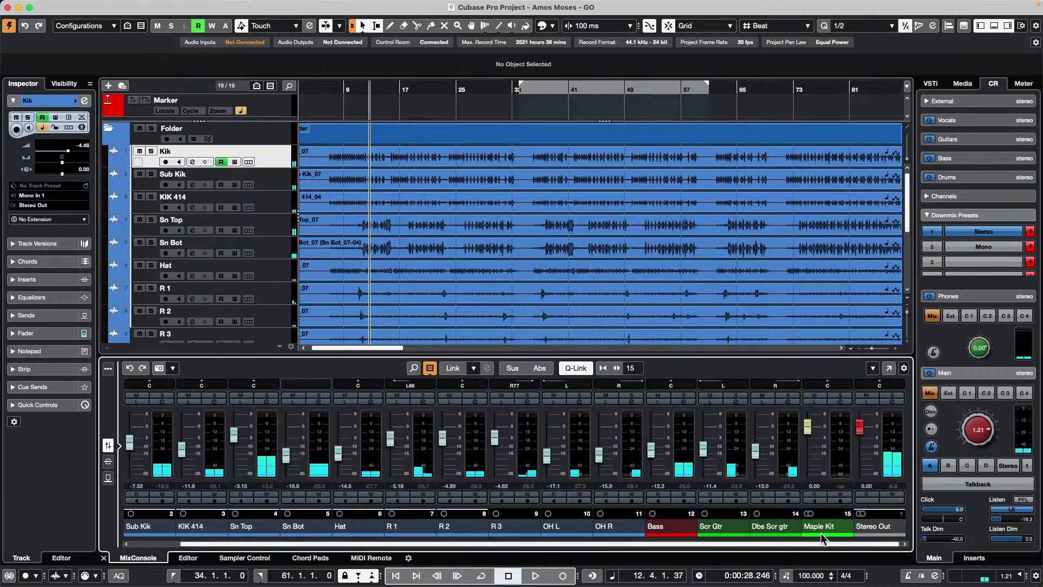
{"action": "key", "text": "space"}
{"action": "mouse_move", "coordinate": [863, 429]}
{"action": "left_mouse_down"}
{"action": "mouse_move", "coordinate": [863, 485]}
{"action": "mouse_move", "coordinate": [860, 415]}
{"action": "mouse_move", "coordinate": [861, 426]}
{"action": "left_mouse_up"}
{"action": "key", "text": "space"}
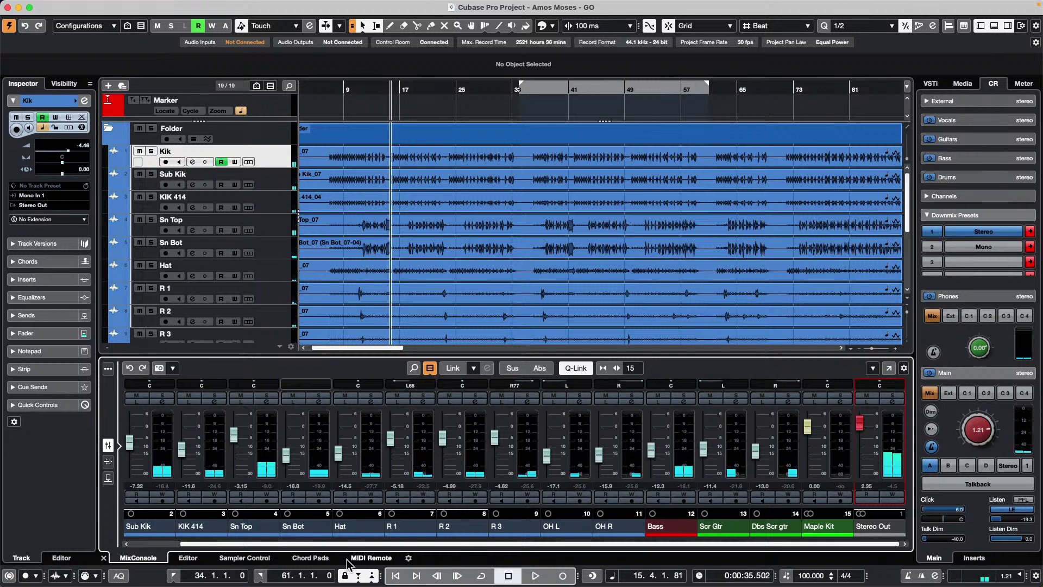
Select all audio channels from Kik through Dbs Scr gtr and add a VCA fader to them.
{"action": "scroll", "coordinate": [140, 529], "scroll_direction": "left", "scroll_amount": 2}
{"action": "left_click", "coordinate": [140, 530]}
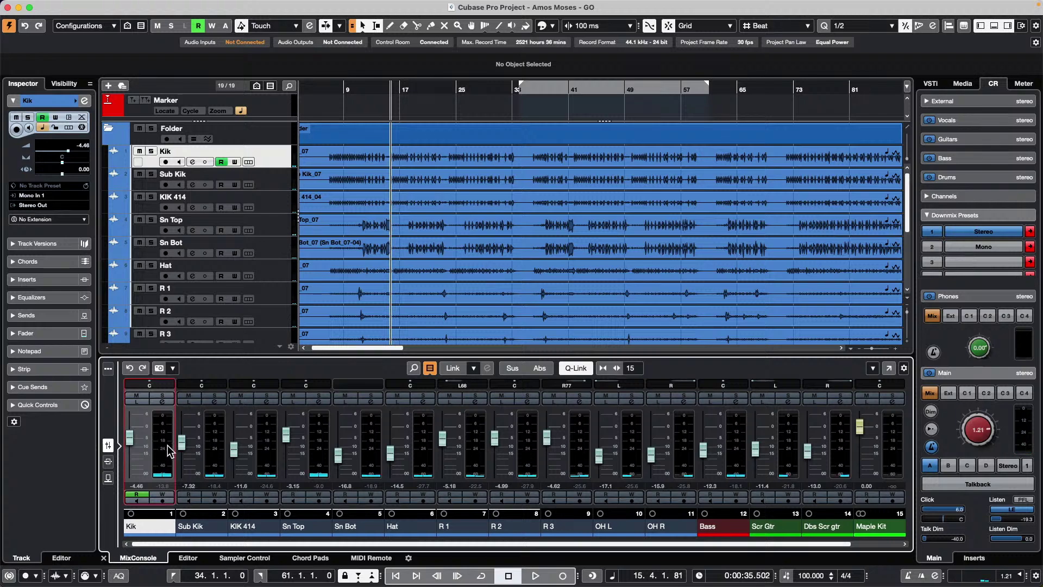
{"action": "scroll", "coordinate": [875, 543], "scroll_direction": "right", "scroll_amount": 2}
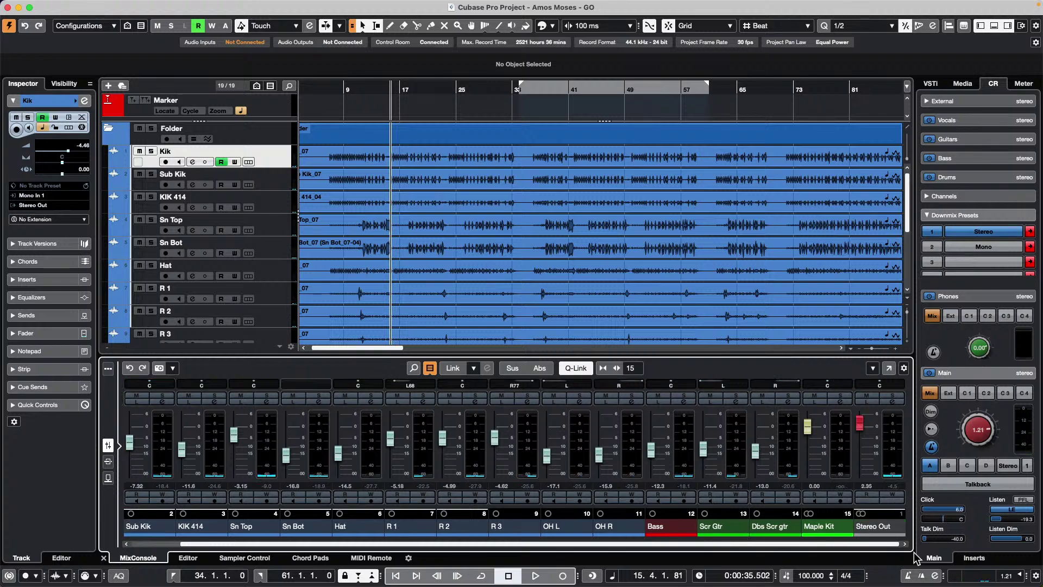
{"action": "left_click", "coordinate": [794, 456]}
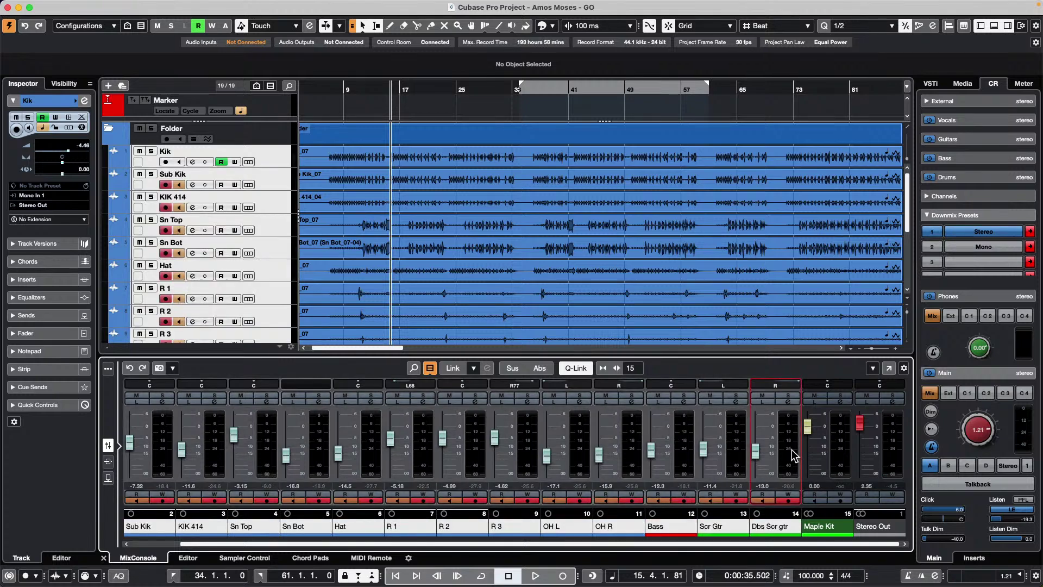
{"action": "right_click", "coordinate": [785, 446]}
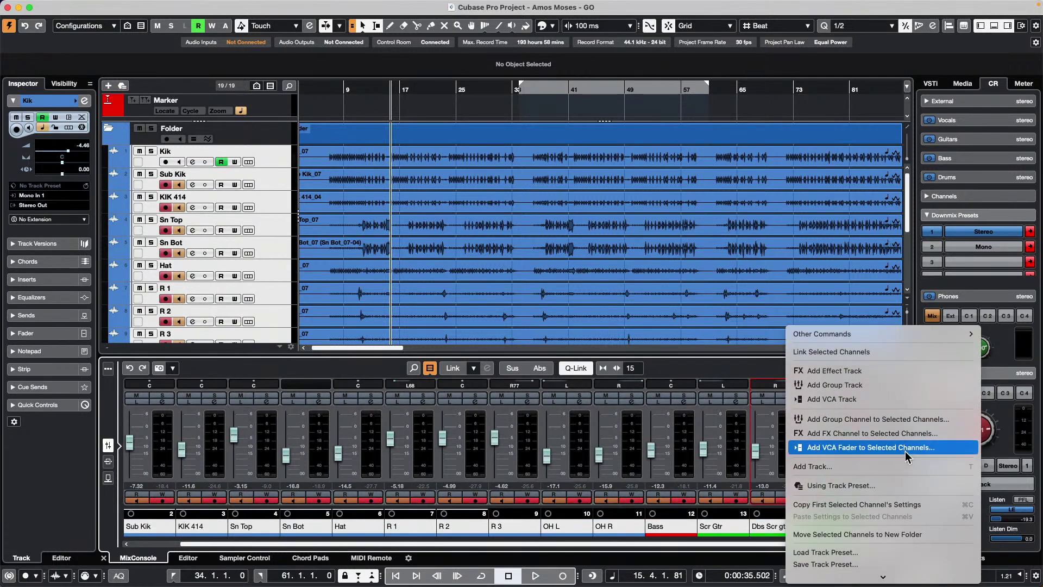
{"action": "left_click", "coordinate": [916, 449]}
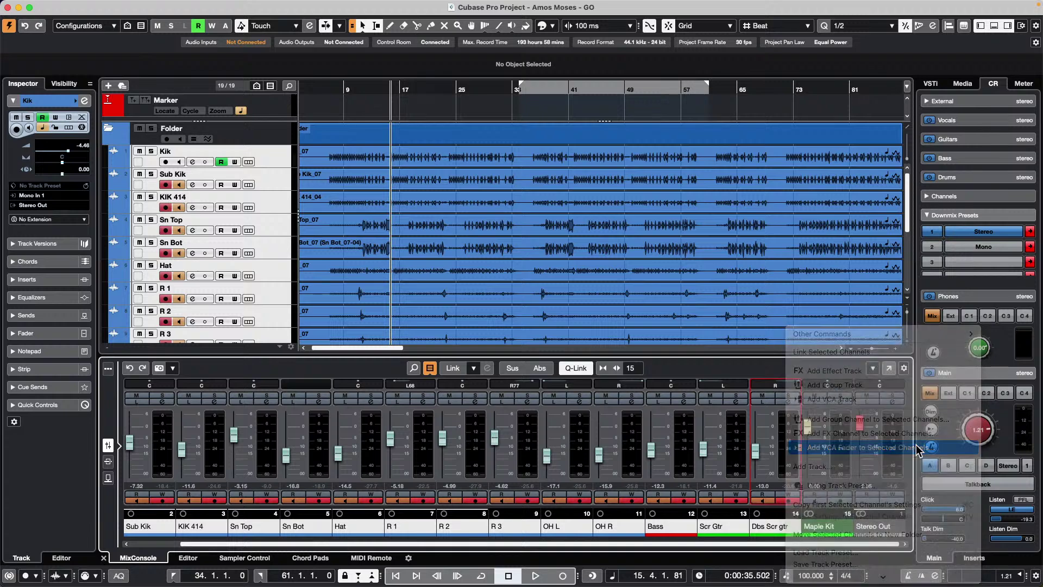
Lower the new VCA fader to -2.17 dB during playback, and set the Stereo Out fader to -1.47 dB.
{"action": "key", "text": "space"}
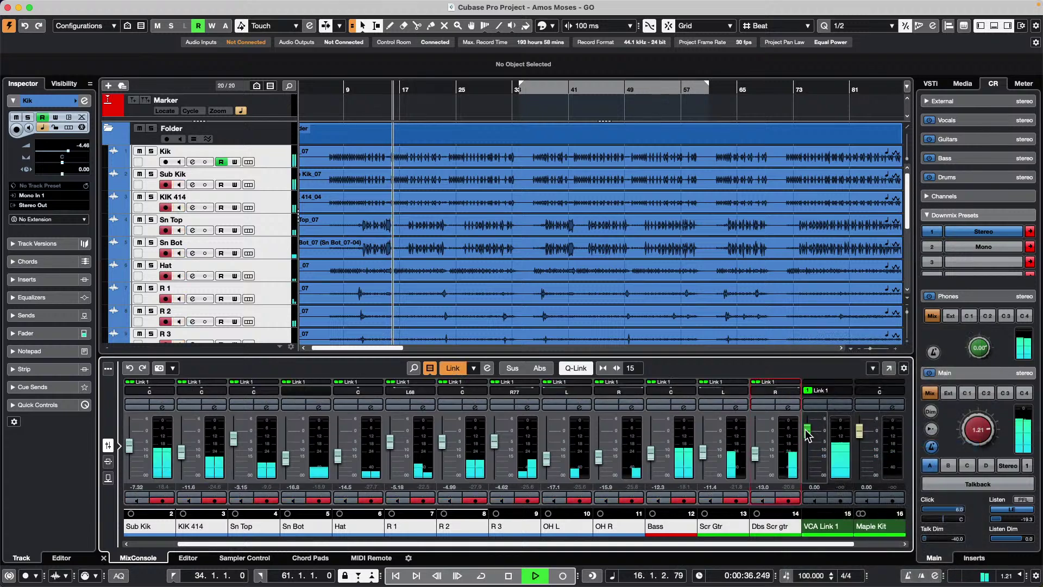
{"action": "mouse_move", "coordinate": [807, 434]}
{"action": "left_mouse_down"}
{"action": "mouse_move", "coordinate": [807, 466]}
{"action": "mouse_move", "coordinate": [807, 435]}
{"action": "left_mouse_up"}
{"action": "key", "text": "space"}
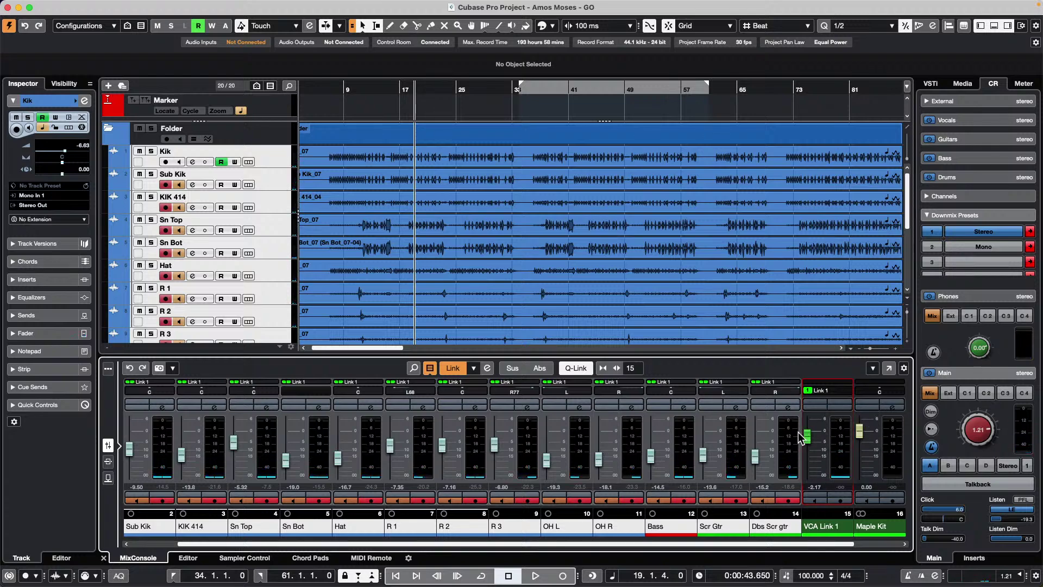
{"action": "left_click", "coordinate": [851, 546]}
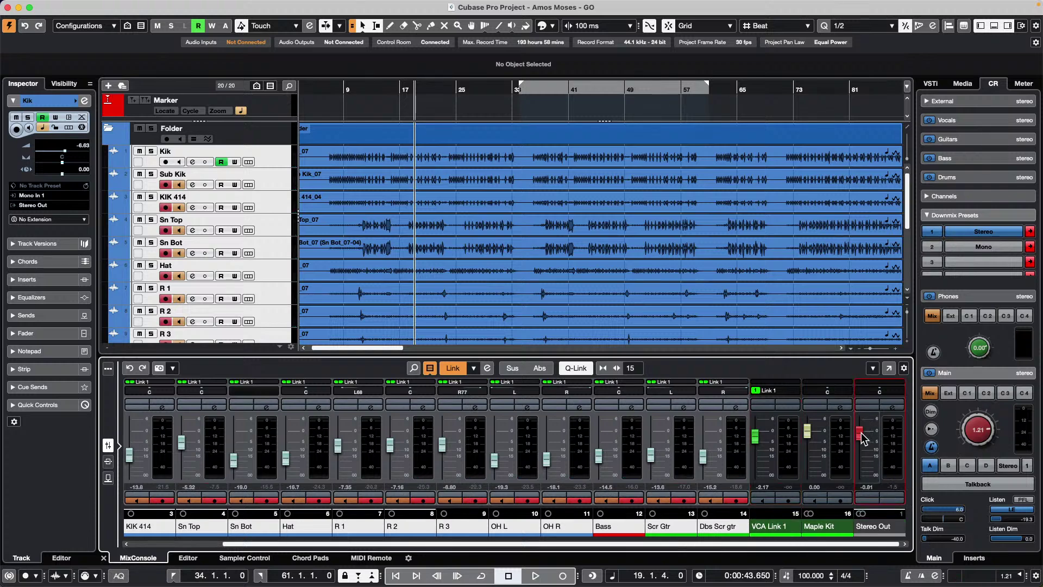
{"action": "left_click_drag", "start_coordinate": [859, 433], "coordinate": [856, 451]}
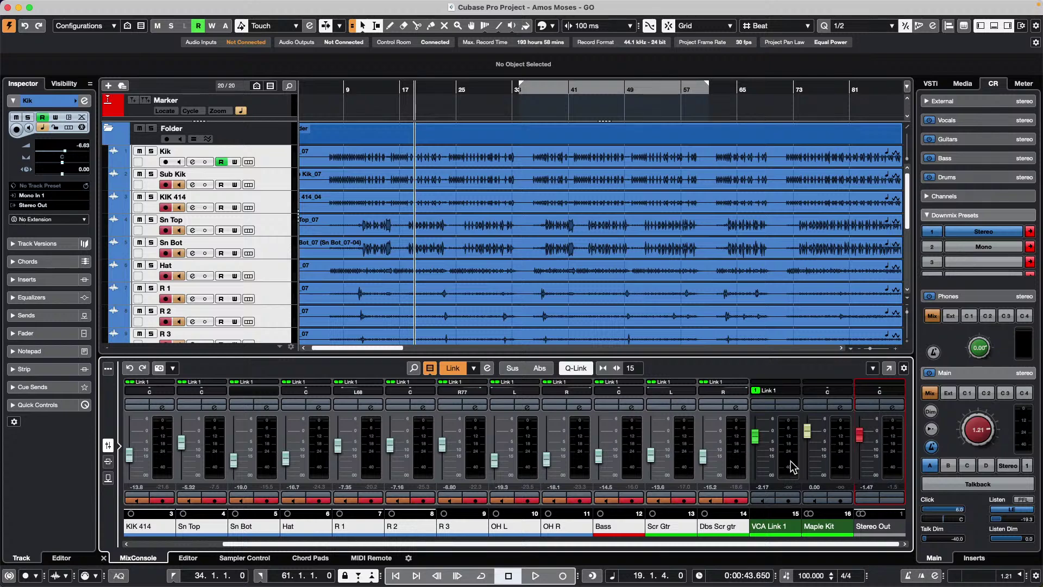
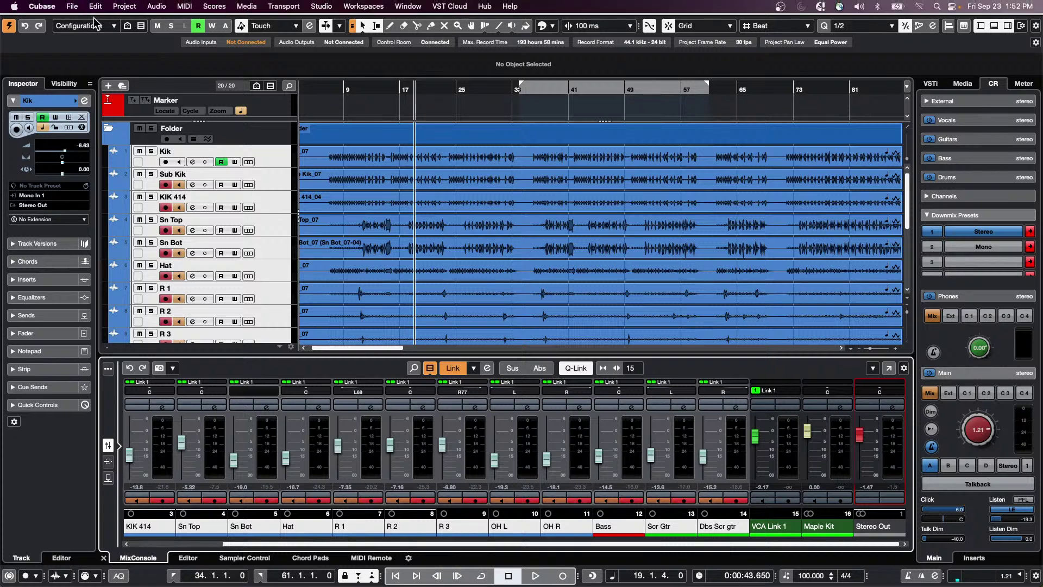
Create a new empty project in the September 23 2022 folder.
{"action": "left_click", "coordinate": [71, 6]}
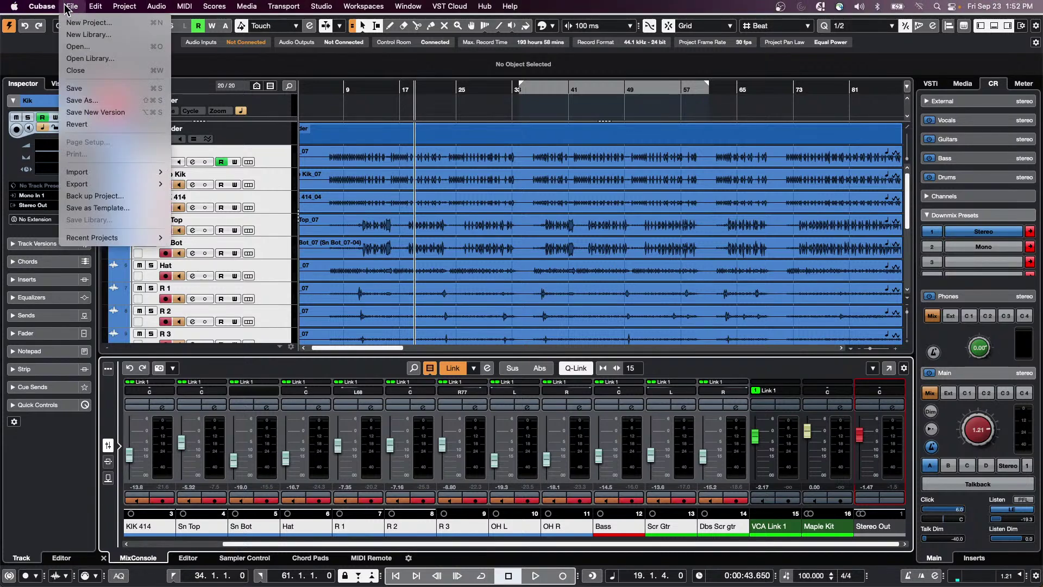
{"action": "left_click", "coordinate": [282, 152]}
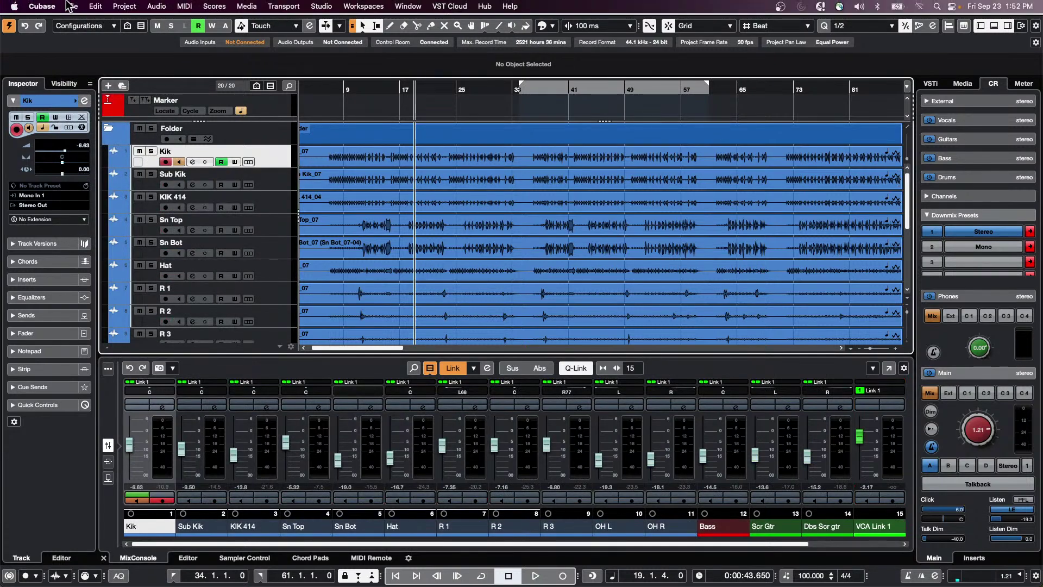
{"action": "left_click", "coordinate": [72, 6]}
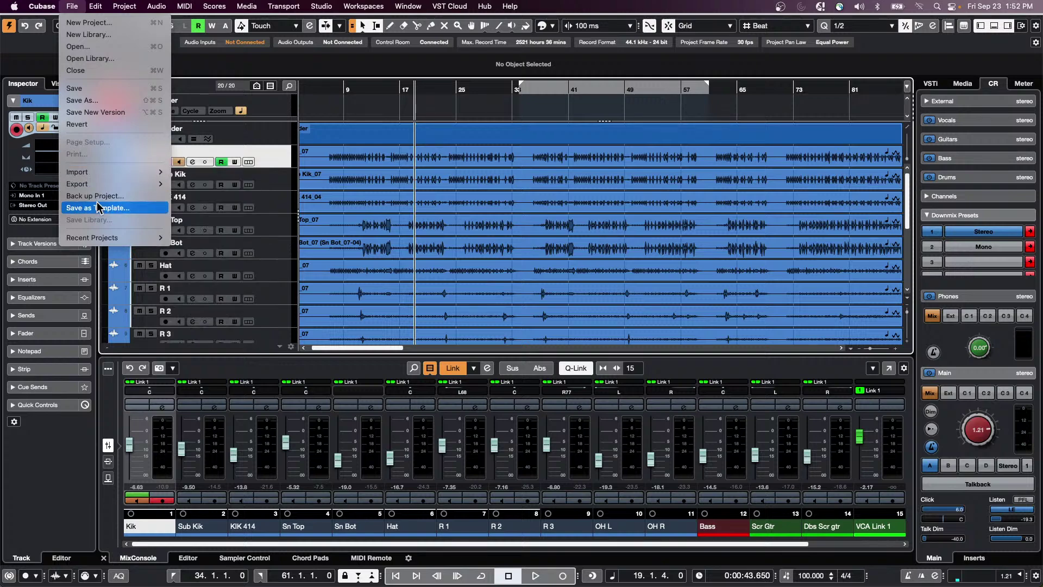
{"action": "left_click", "coordinate": [81, 26]}
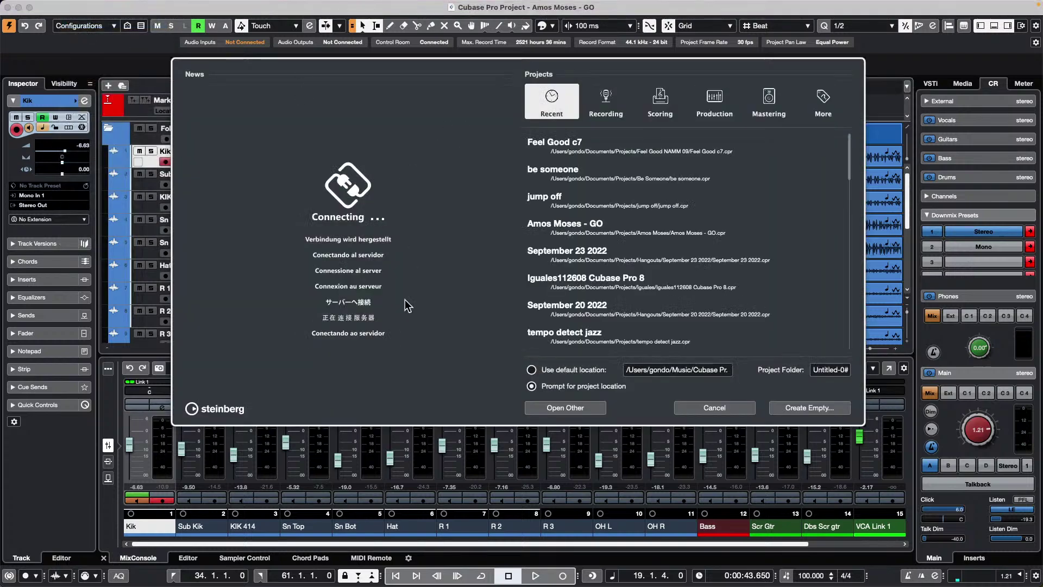
{"action": "left_click", "coordinate": [803, 408]}
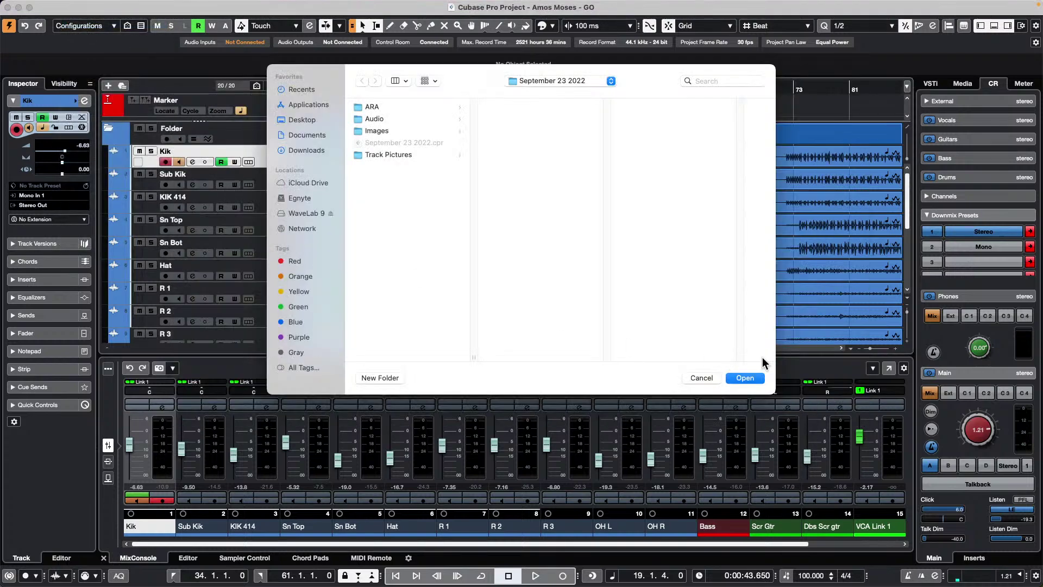
{"action": "left_click", "coordinate": [741, 378]}
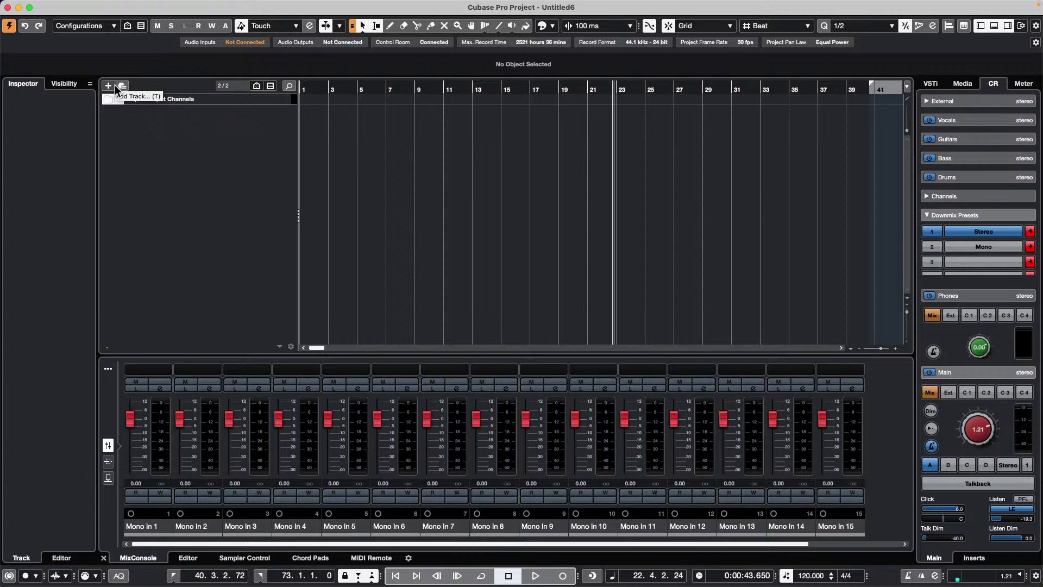
Add four stereo audio tracks named "background Vox" routed to Stereo Out.
{"action": "left_click", "coordinate": [107, 86]}
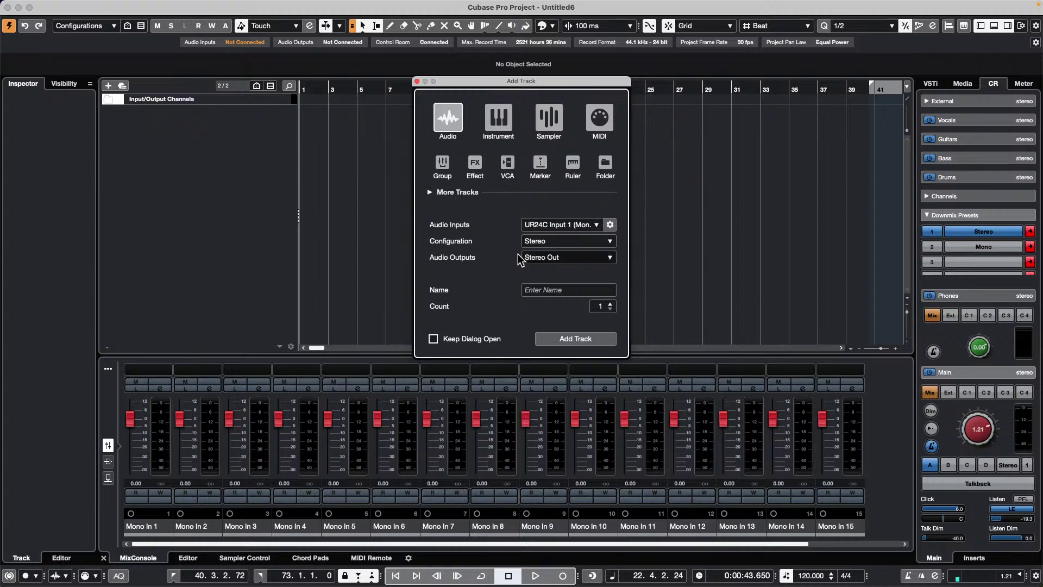
{"action": "left_click", "coordinate": [571, 245]}
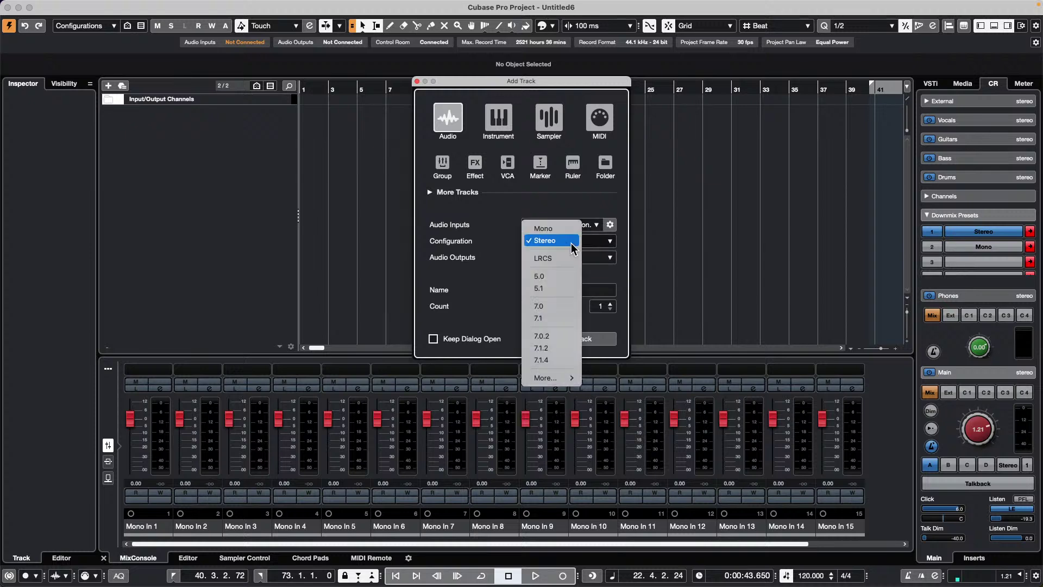
{"action": "left_click", "coordinate": [562, 183]}
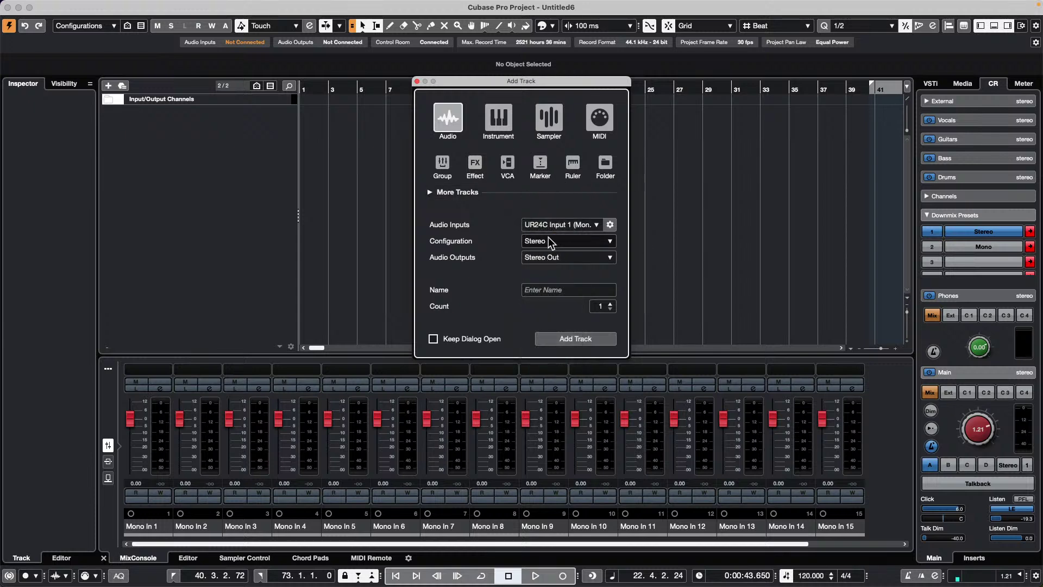
{"action": "left_click", "coordinate": [569, 260]}
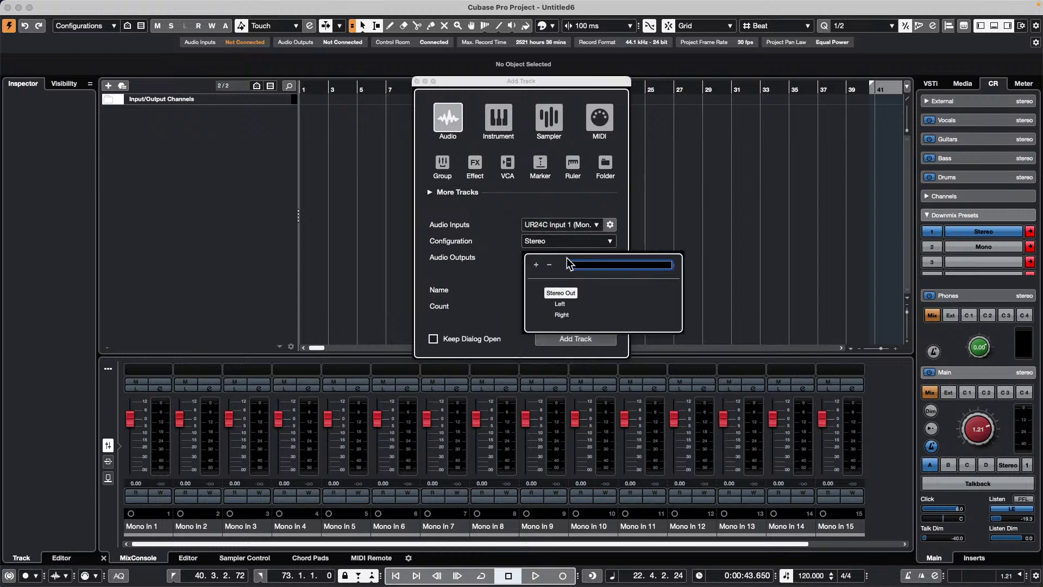
{"action": "left_click", "coordinate": [500, 209]}
{"action": "left_click", "coordinate": [563, 288]}
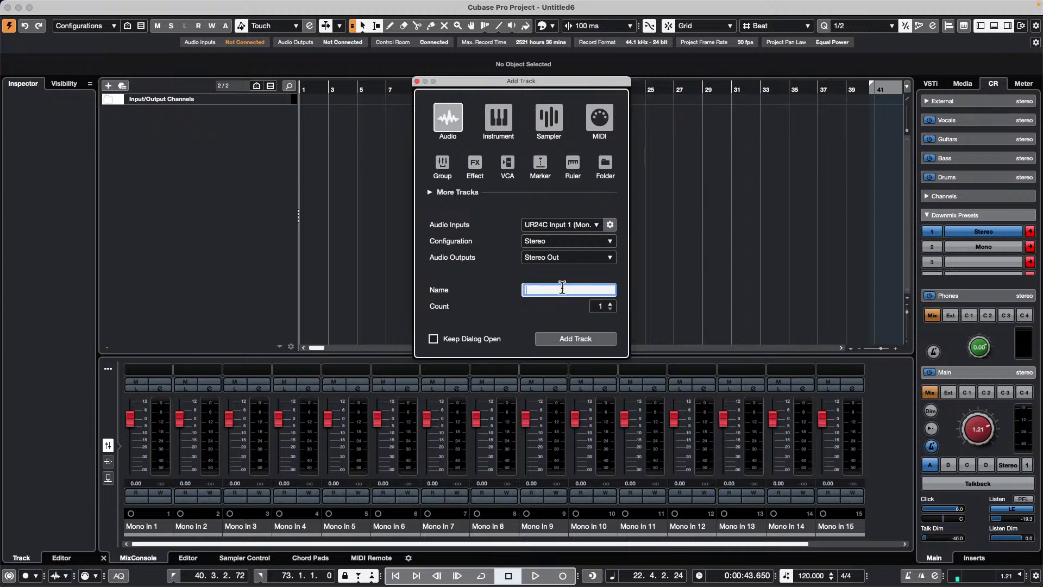
{"action": "type", "text": "background Vox"}
{"action": "scroll", "coordinate": [614, 307], "scroll_direction": "up", "scroll_amount": 2}
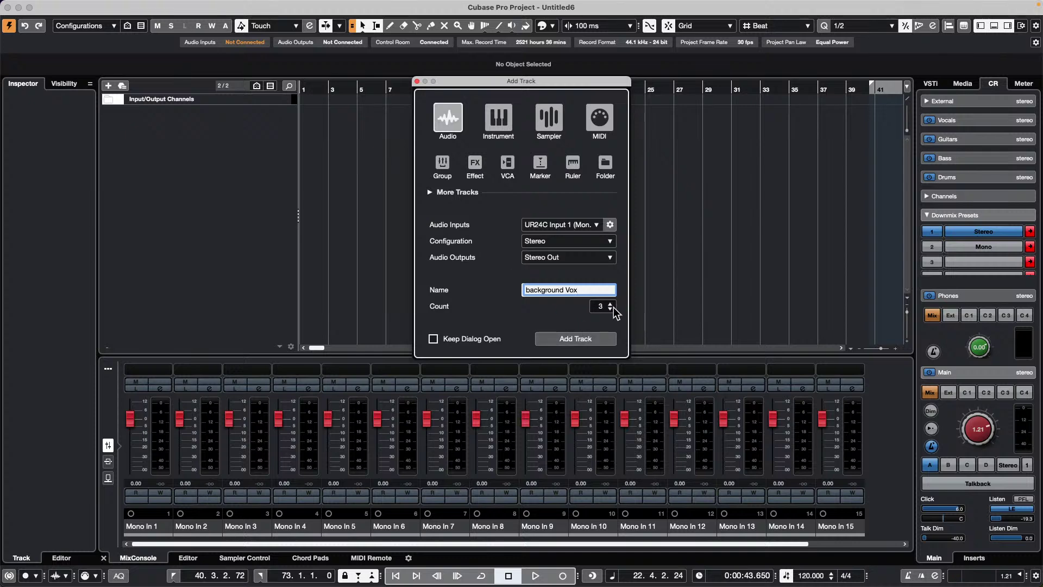
{"action": "left_click", "coordinate": [580, 341]}
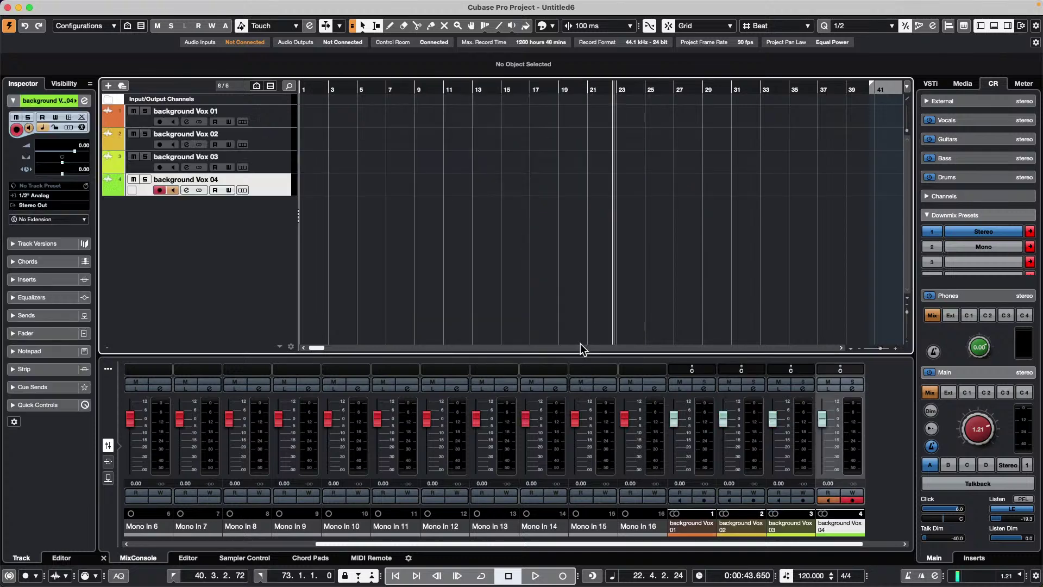
Check each background Vox track in turn, and delete all four of them.
{"action": "left_click", "coordinate": [253, 113]}
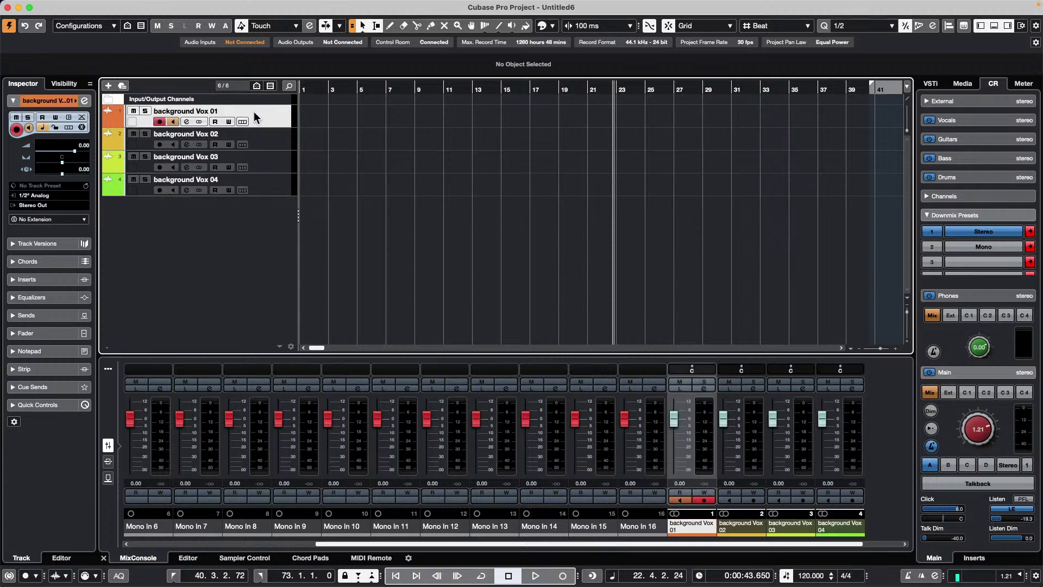
{"action": "left_click", "coordinate": [260, 136]}
{"action": "left_click", "coordinate": [269, 154]}
{"action": "left_click", "coordinate": [275, 182]}
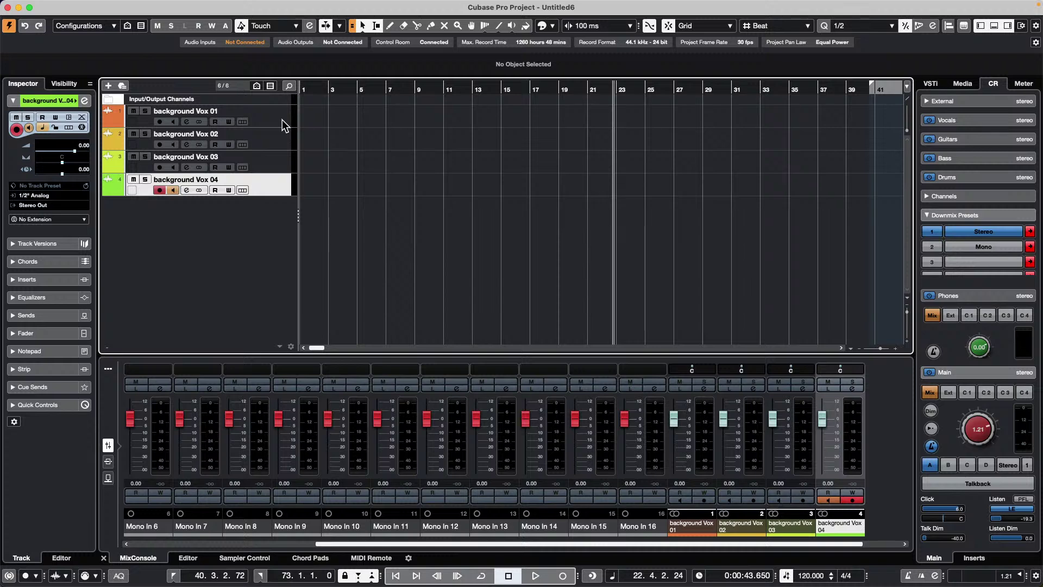
{"action": "key", "text": "super+a"}
{"action": "key", "text": "Delete"}
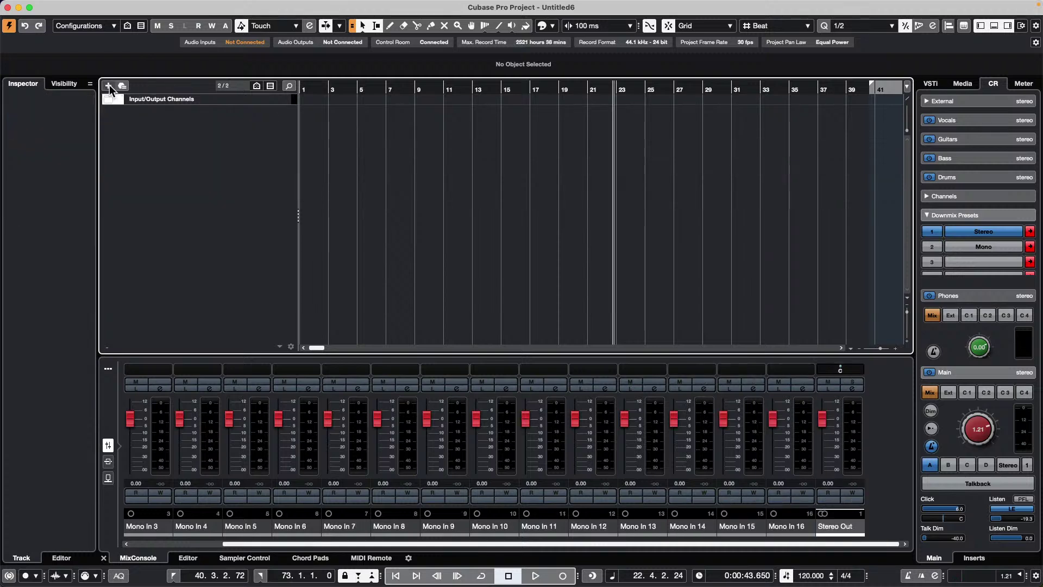
Add five stereo audio tracks named "test" with Mono In 1 as input, and select the second one.
{"action": "left_click", "coordinate": [109, 84]}
{"action": "left_click", "coordinate": [589, 225]}
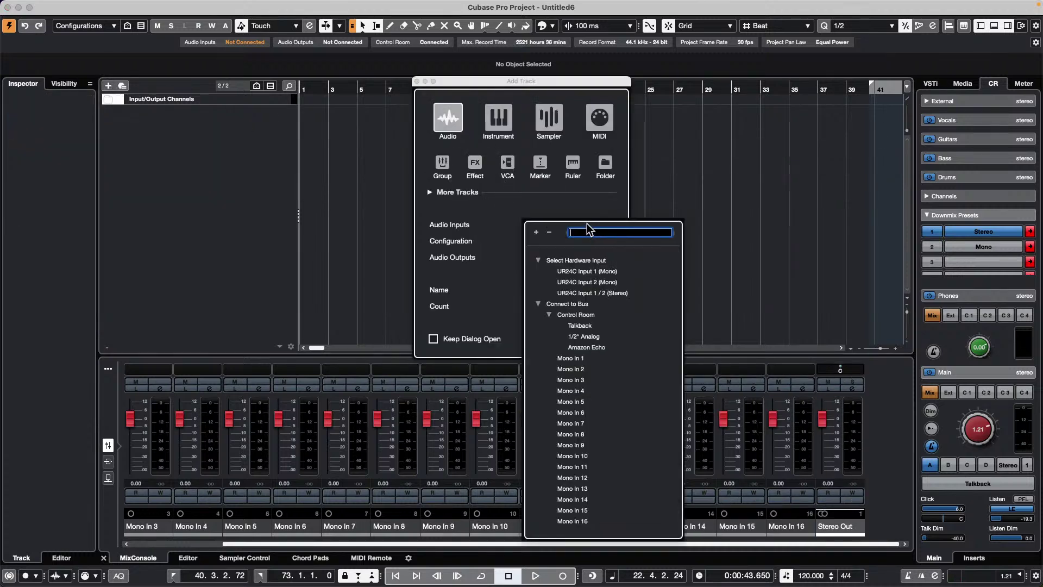
{"action": "left_click", "coordinate": [576, 360]}
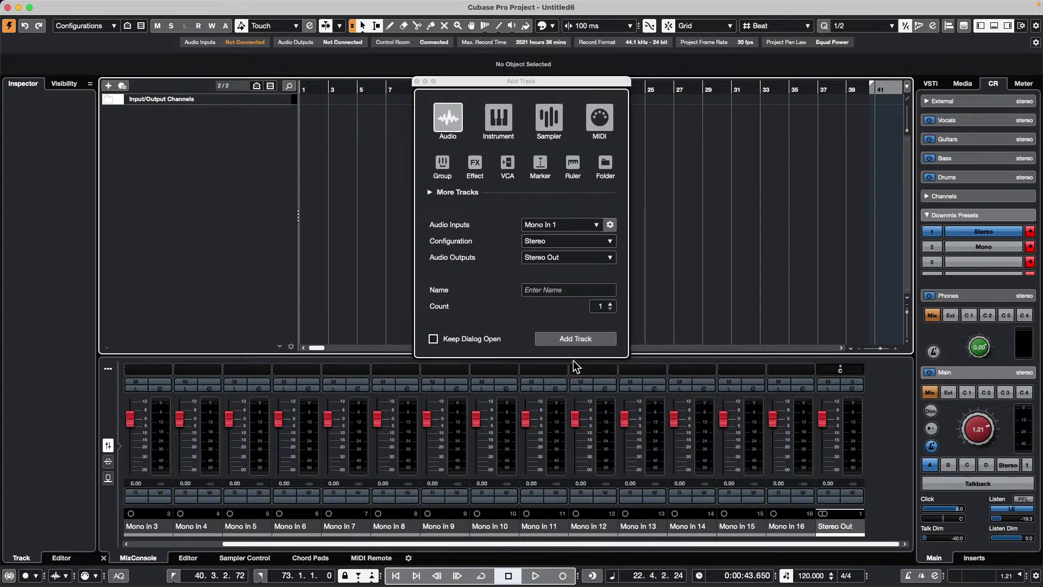
{"action": "left_click", "coordinate": [611, 305]}
{"action": "left_click", "coordinate": [574, 291]}
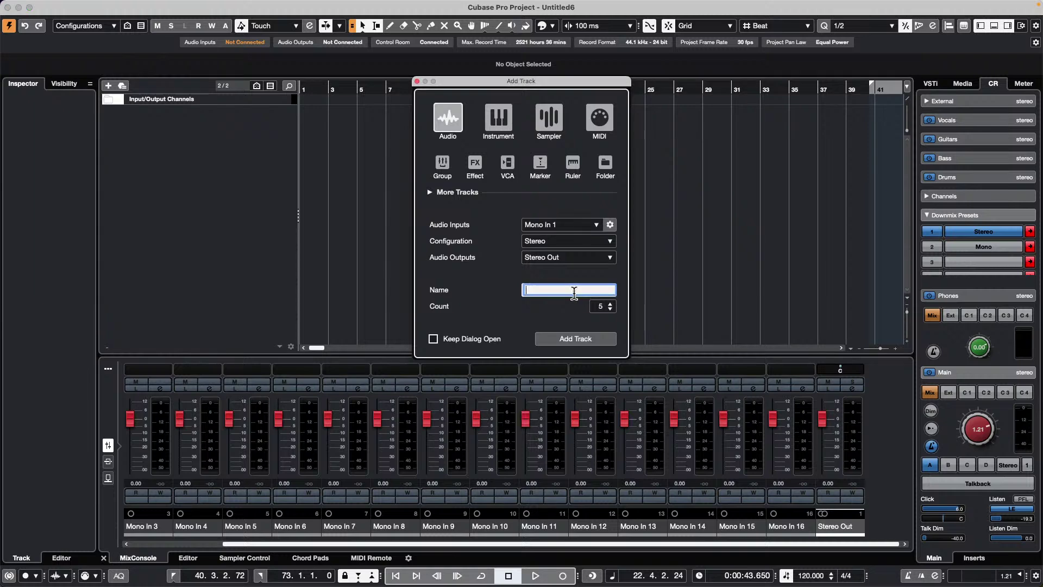
{"action": "type", "text": "test"}
{"action": "key", "text": "Return"}
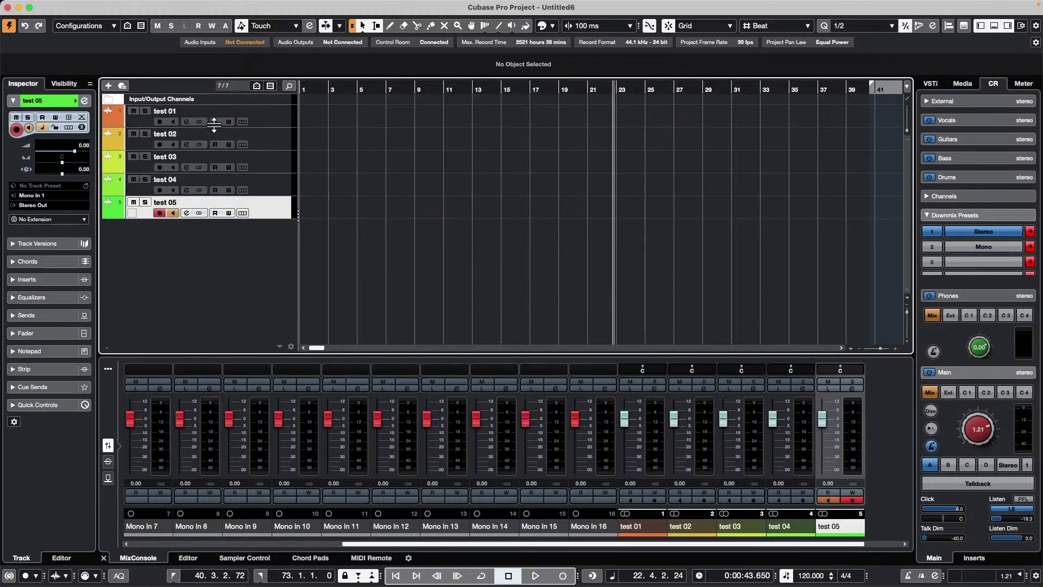
{"action": "left_click", "coordinate": [285, 110]}
{"action": "left_click", "coordinate": [255, 145]}
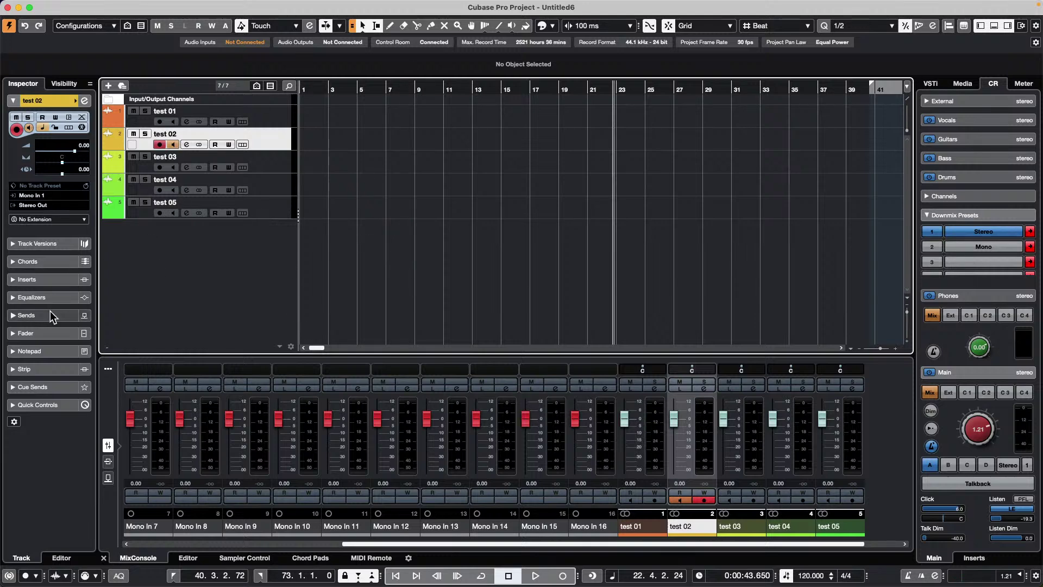
Lower the Control Room main level to -14.1 dB and display the loudness meter.
{"action": "left_click", "coordinate": [972, 441]}
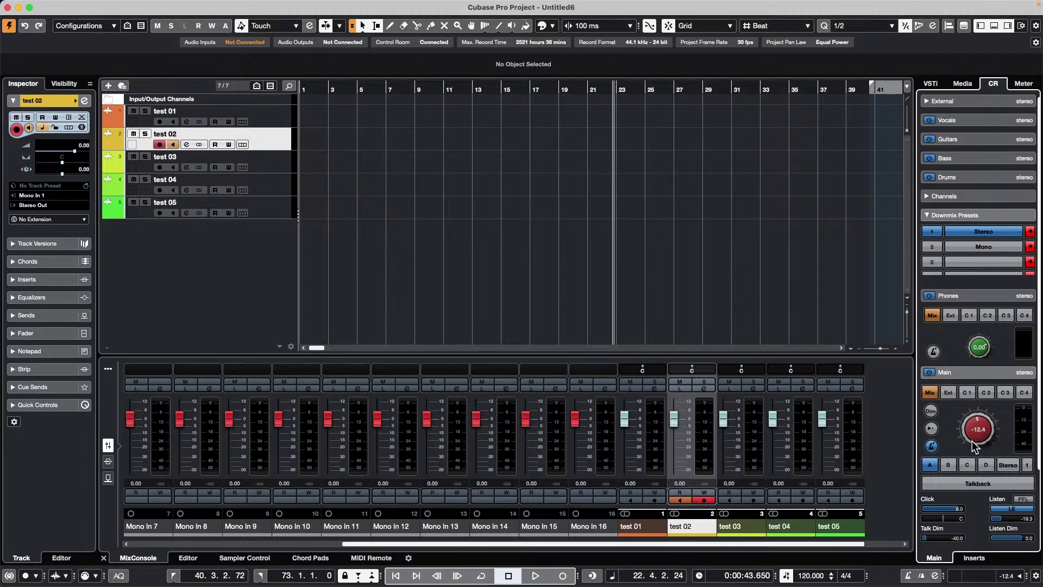
{"action": "left_click", "coordinate": [1024, 84]}
{"action": "left_click", "coordinate": [986, 559]}
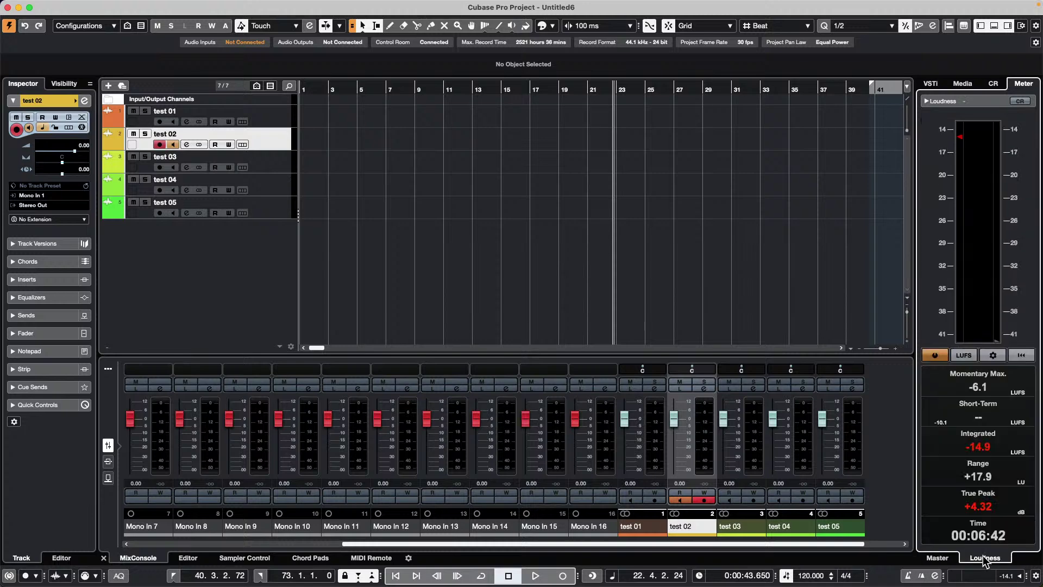
Return to the recent project Amos Moses - GO.cpr.
{"action": "left_click", "coordinate": [72, 7]}
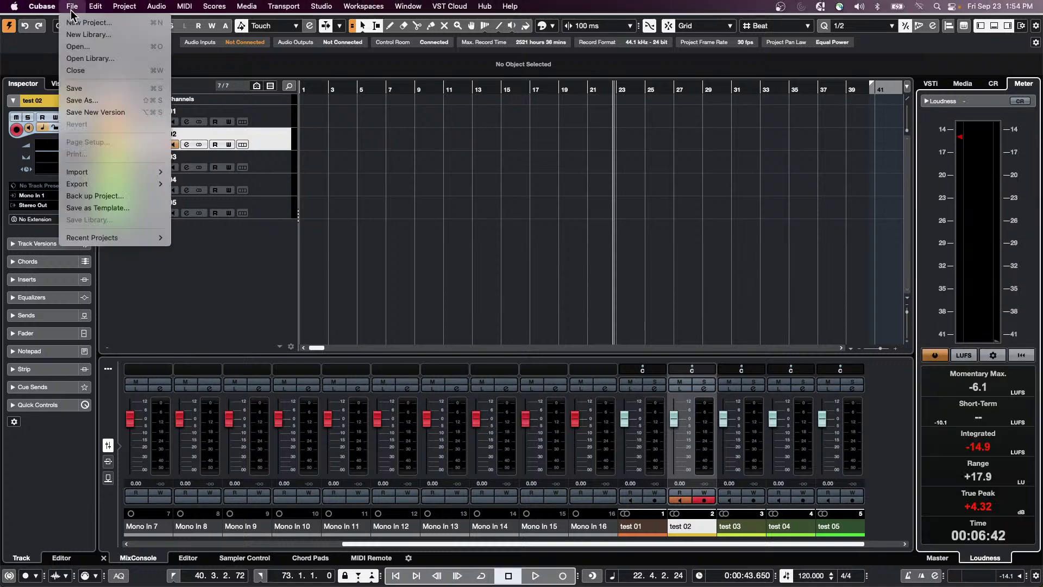
{"action": "mouse_move", "coordinate": [79, 234]}
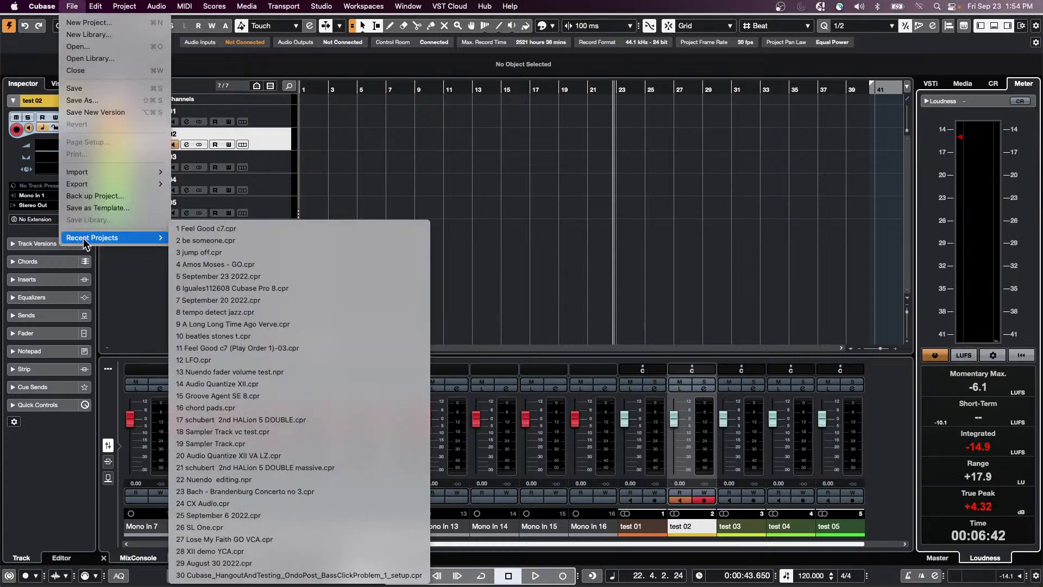
{"action": "left_click", "coordinate": [267, 265]}
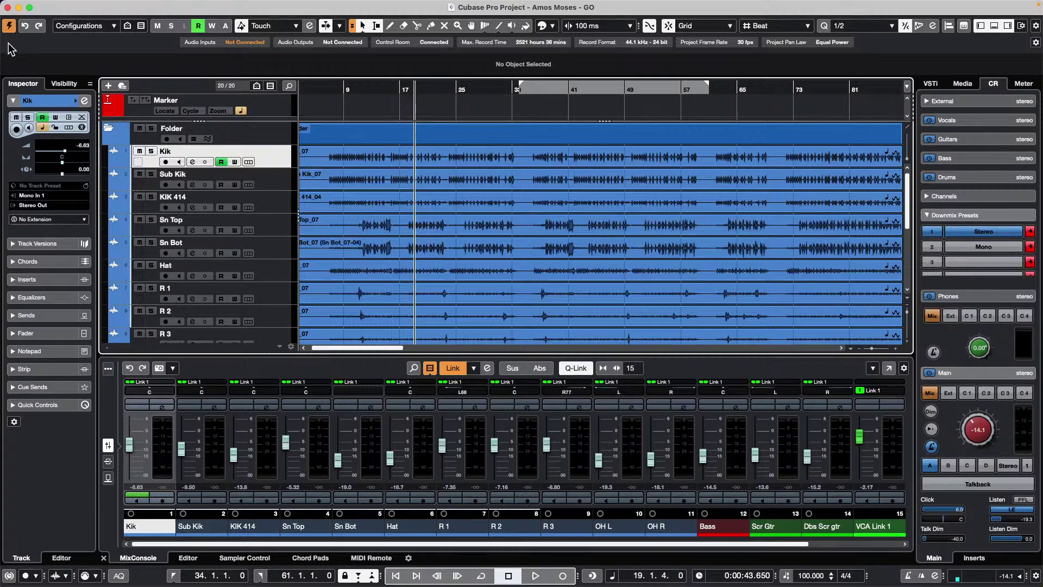
Play the song from around bar 20 and show its loudness meter with the scale switched to LU.
{"action": "left_click", "coordinate": [425, 86]}
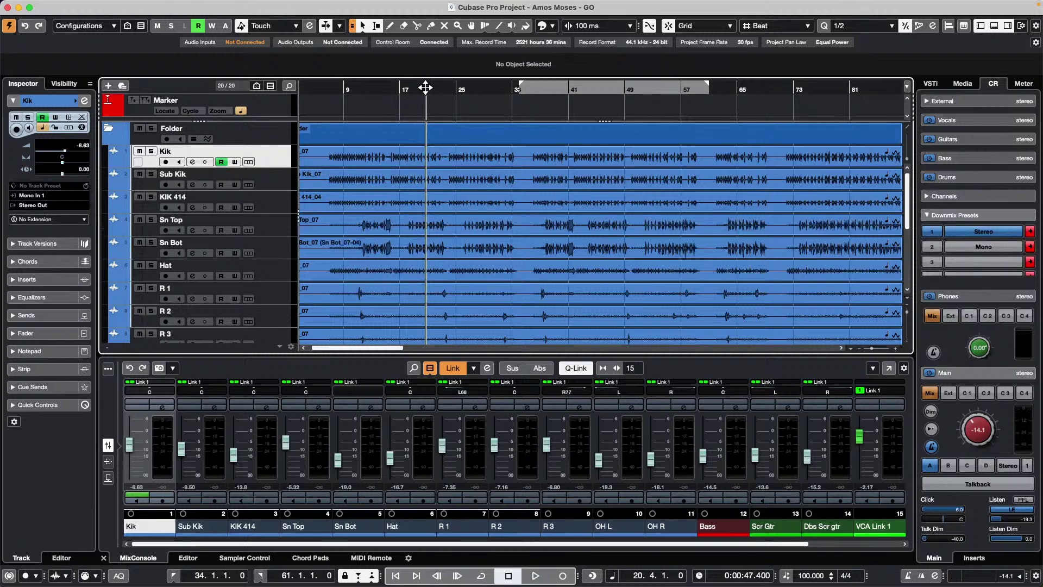
{"action": "key", "text": "space"}
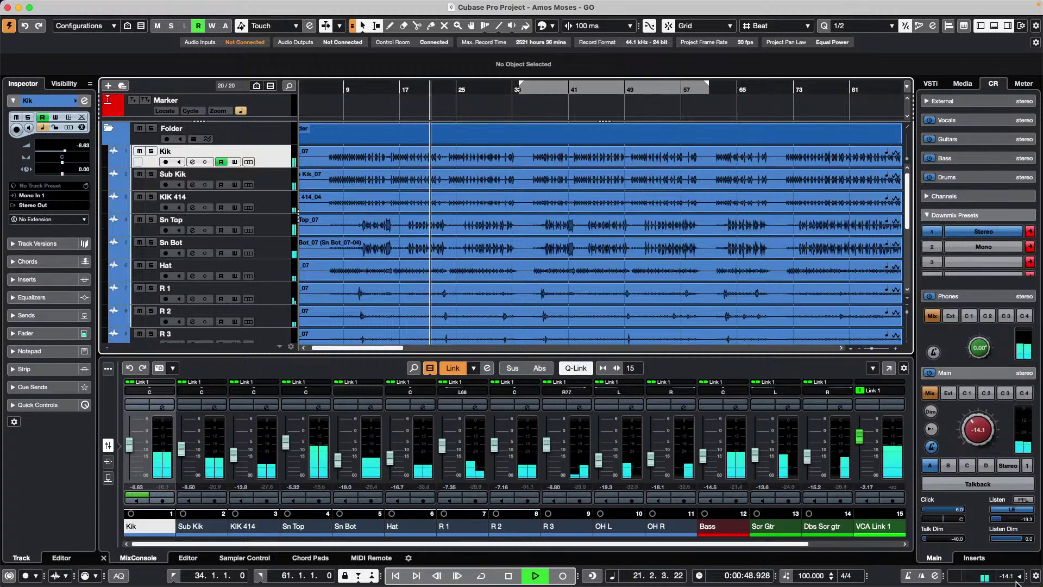
{"action": "left_click", "coordinate": [976, 558]}
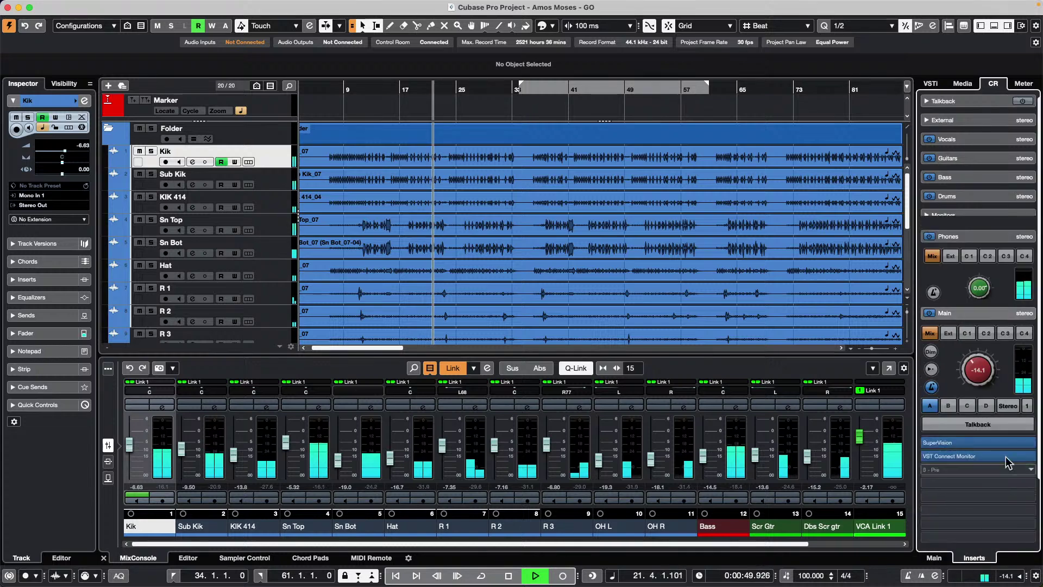
{"action": "left_click", "coordinate": [1024, 84]}
{"action": "left_click", "coordinate": [981, 558]}
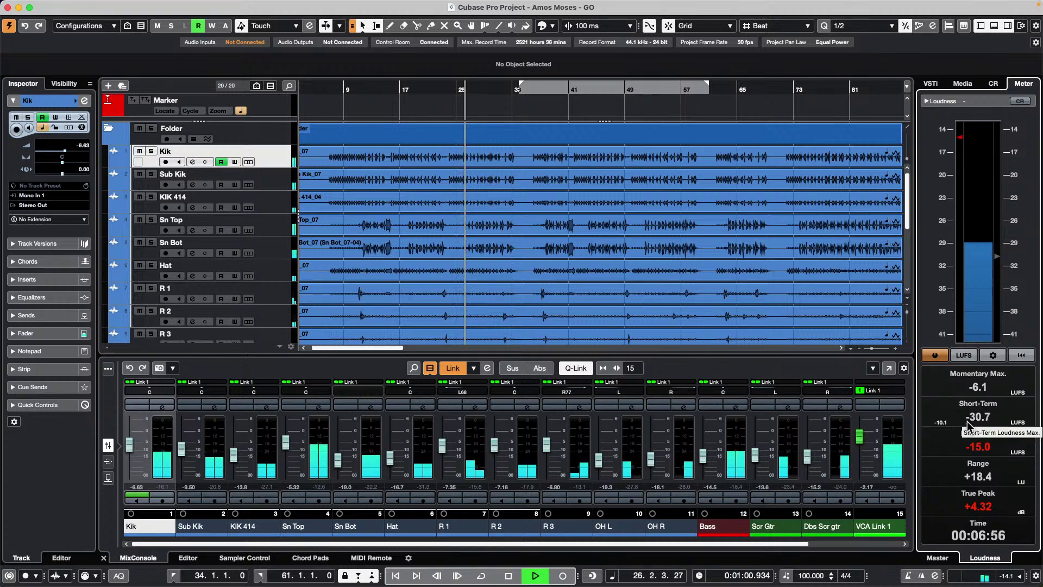
{"action": "left_click", "coordinate": [963, 356]}
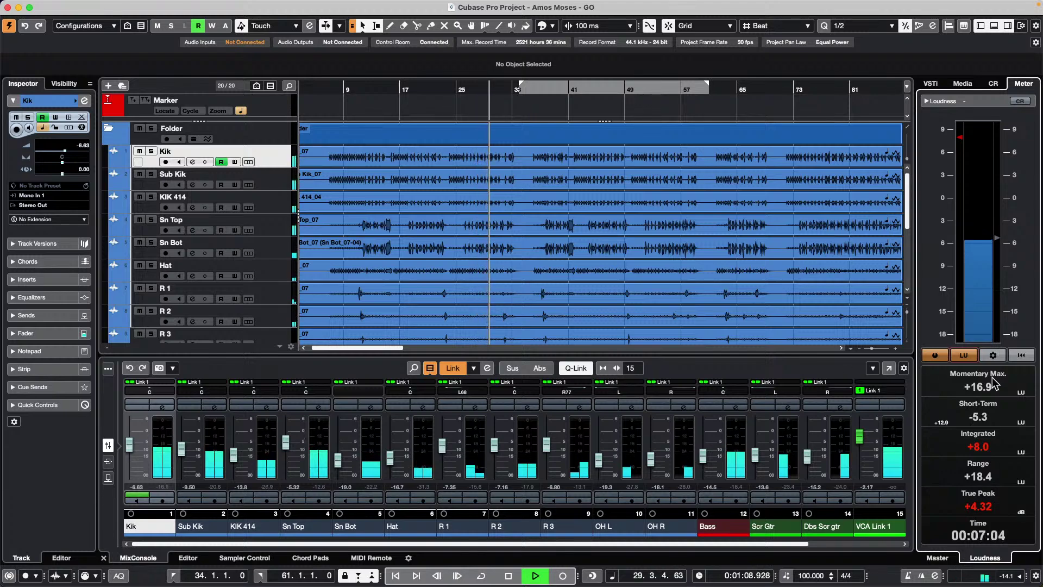
Set the Momentary Max. reference to -10.0 LU in the loudness settings.
{"action": "left_click", "coordinate": [991, 356]}
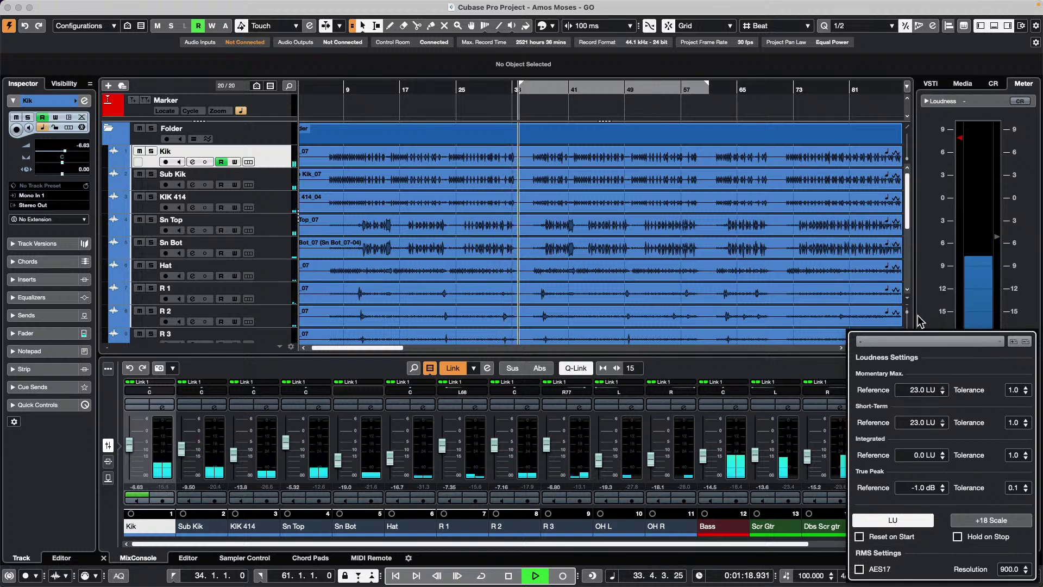
{"action": "left_click", "coordinate": [924, 390]}
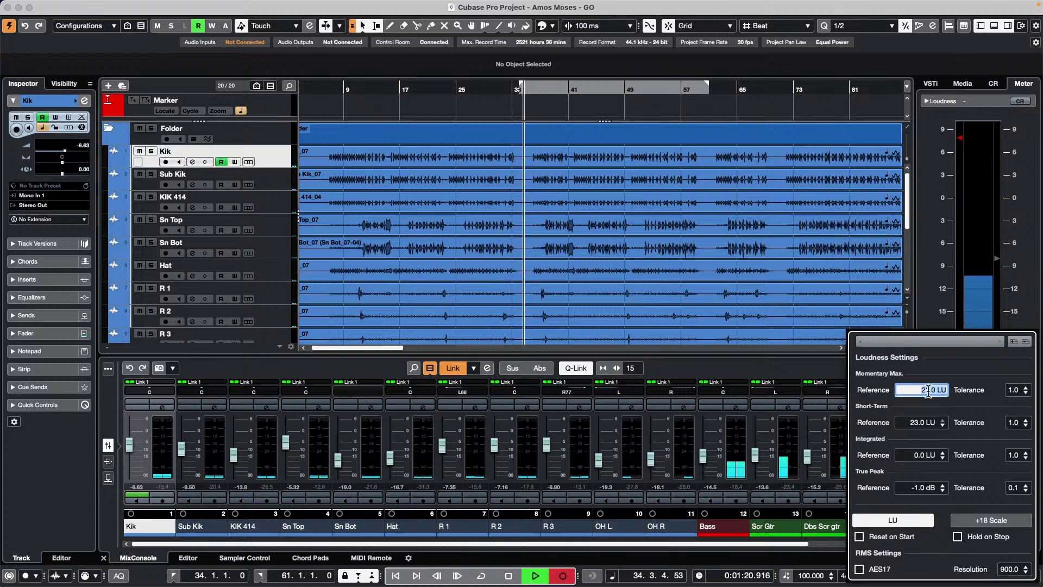
{"action": "type", "text": "-1"}
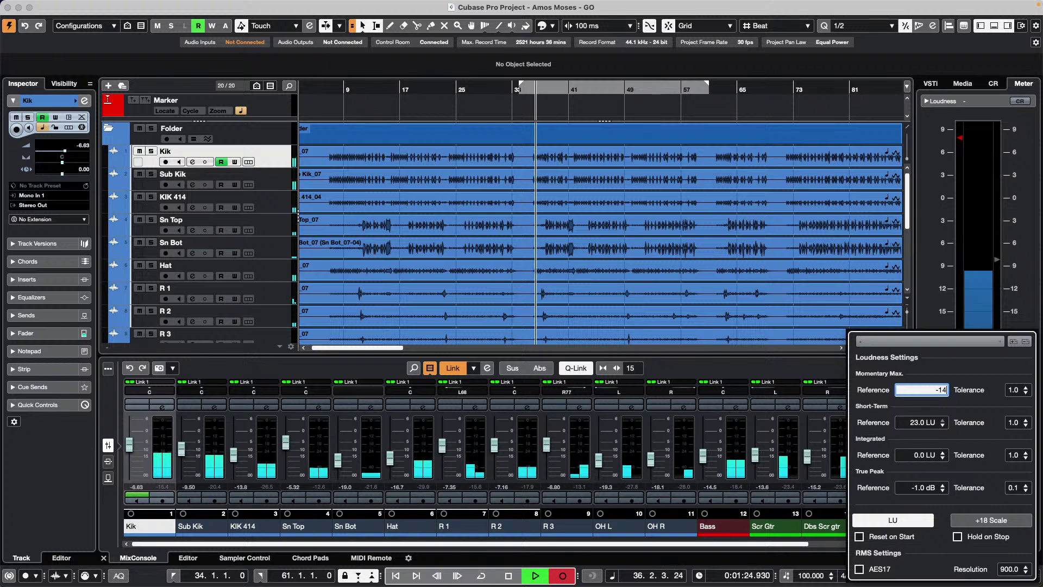
{"action": "type", "text": "0"}
{"action": "key", "text": "Return"}
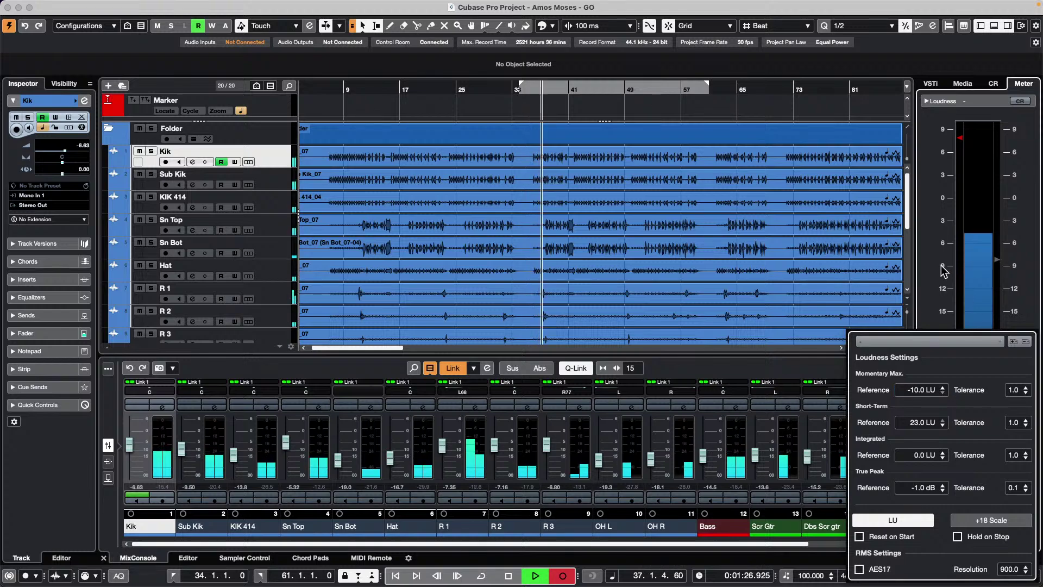
Close the loudness settings and stop playback.
{"action": "left_click", "coordinate": [942, 303]}
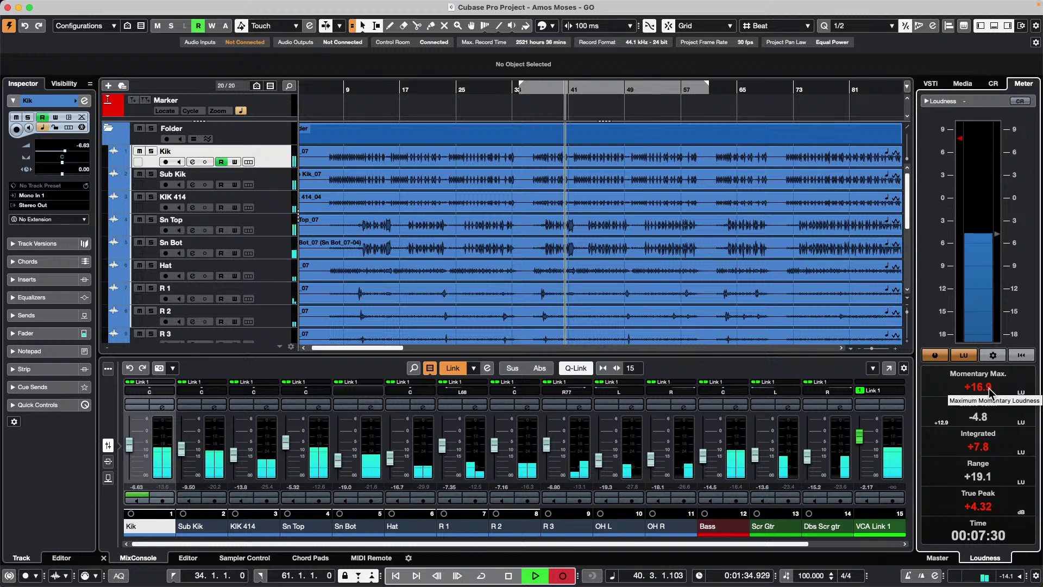
{"action": "key", "text": "space"}
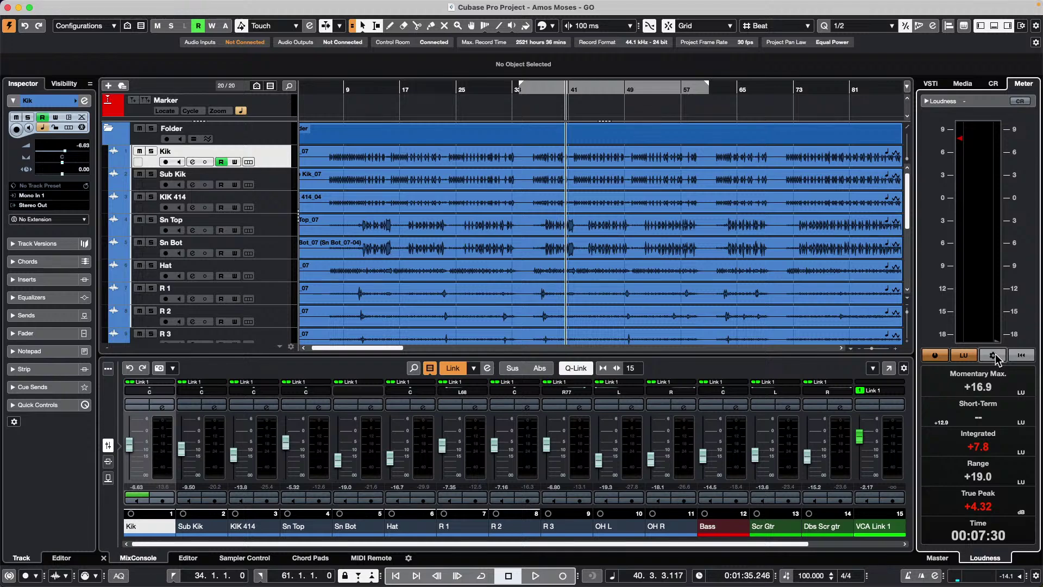
{"action": "left_click", "coordinate": [73, 6]}
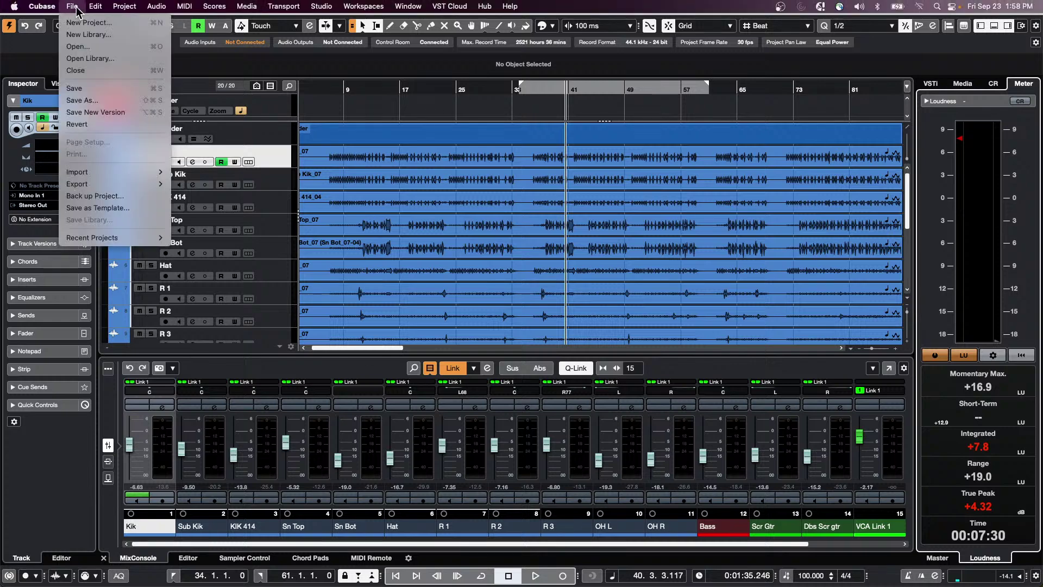
{"action": "mouse_move", "coordinate": [120, 237]}
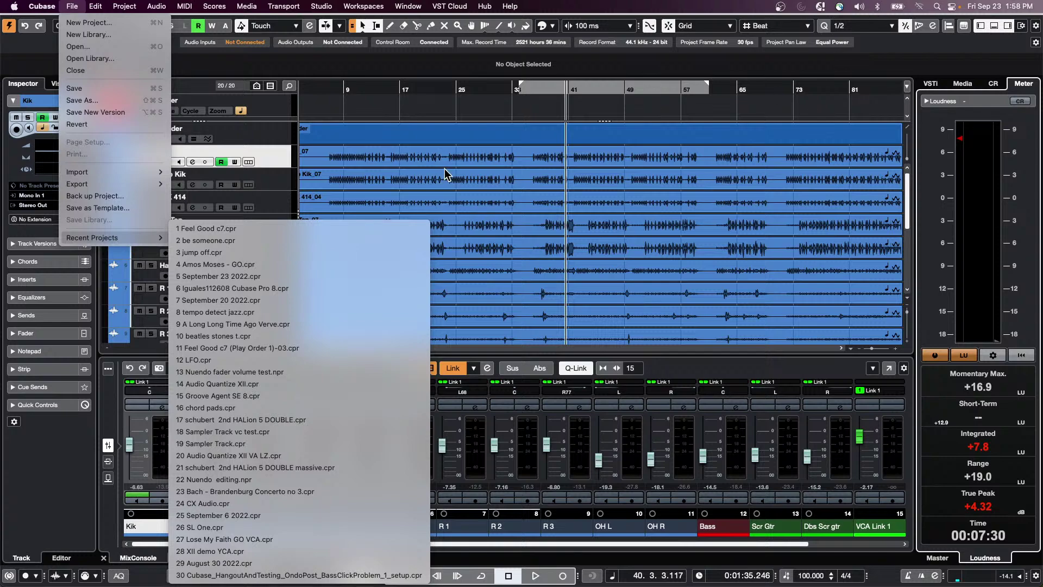
{"action": "mouse_move", "coordinate": [258, 7]}
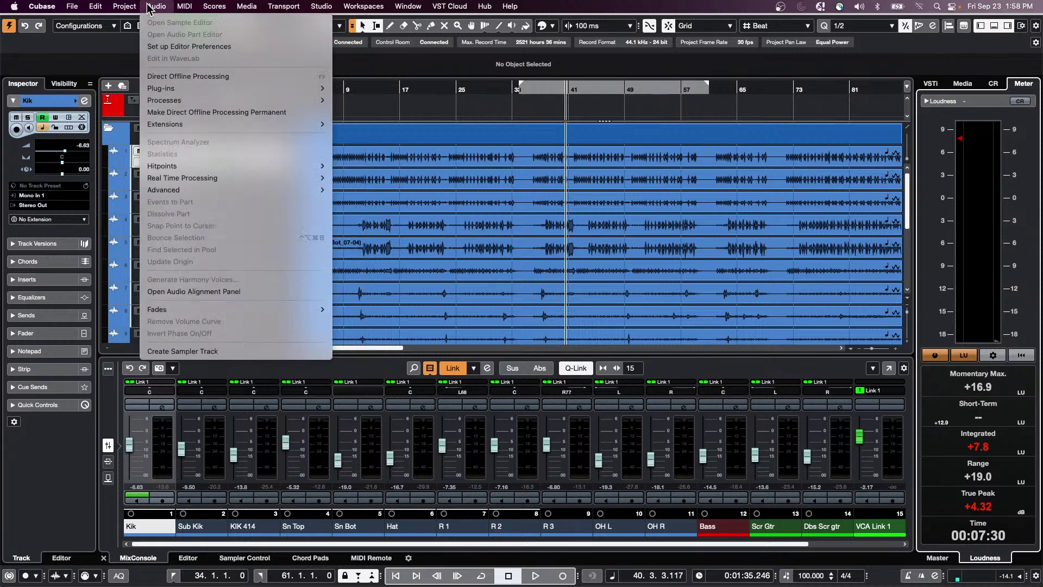
{"action": "mouse_move", "coordinate": [72, 6]}
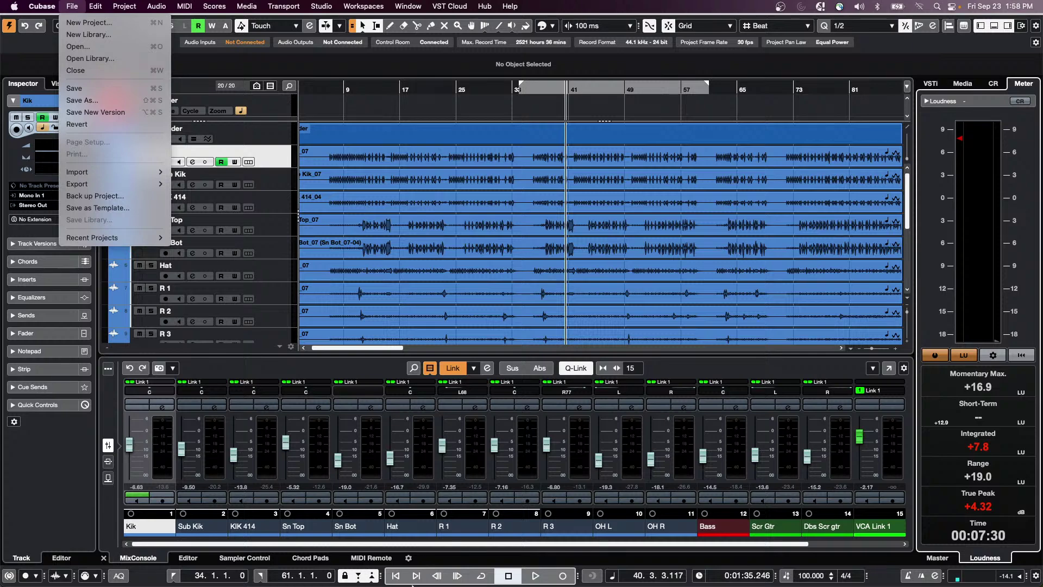
{"action": "left_click", "coordinate": [471, 307]}
Switch to Finder, collapse the documentation folder in Documents and expand the Projects folder.
{"action": "mouse_move", "coordinate": [481, 585]}
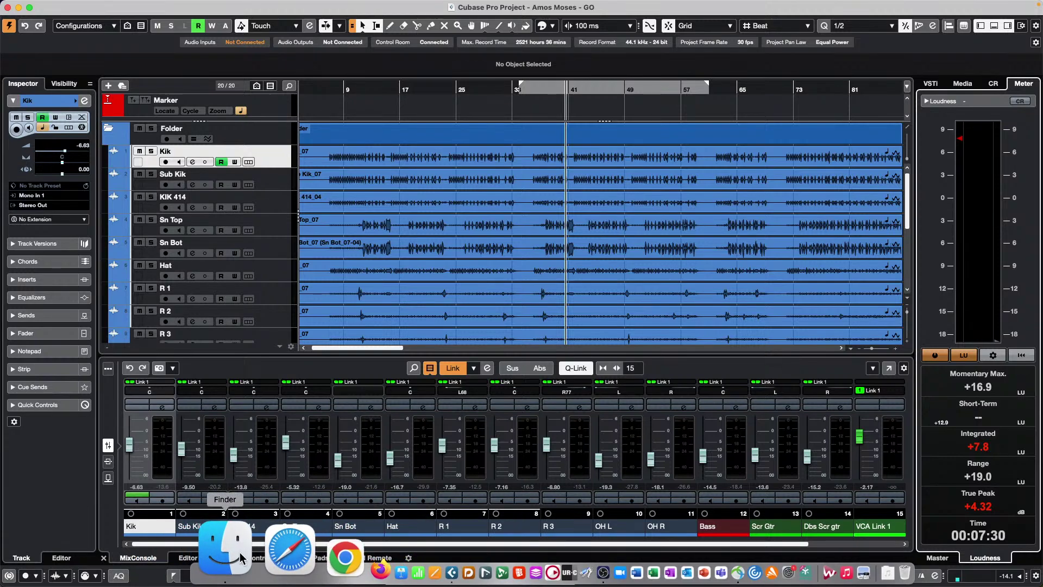
{"action": "left_click", "coordinate": [213, 553]}
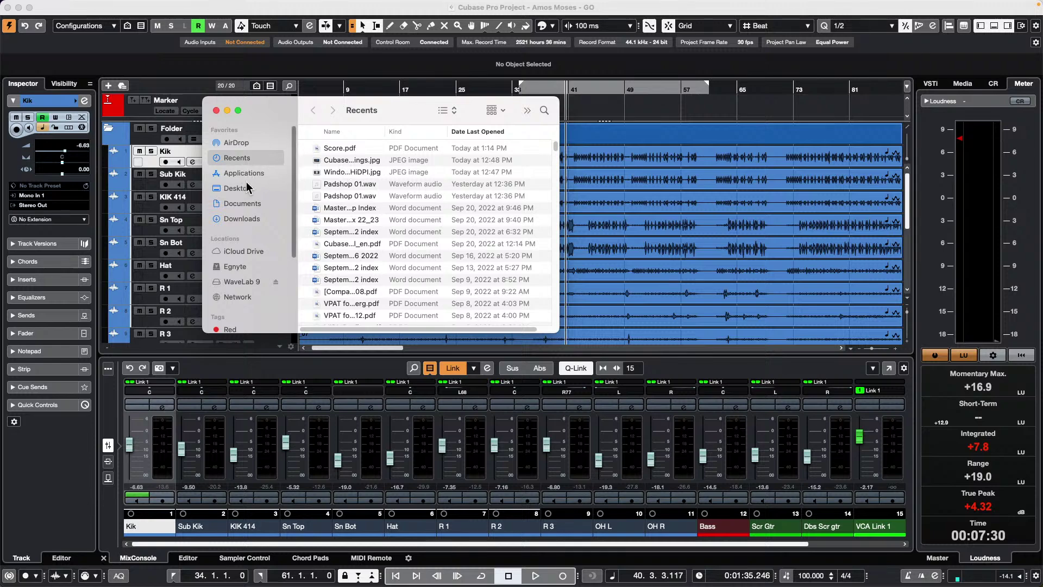
{"action": "left_click", "coordinate": [241, 205]}
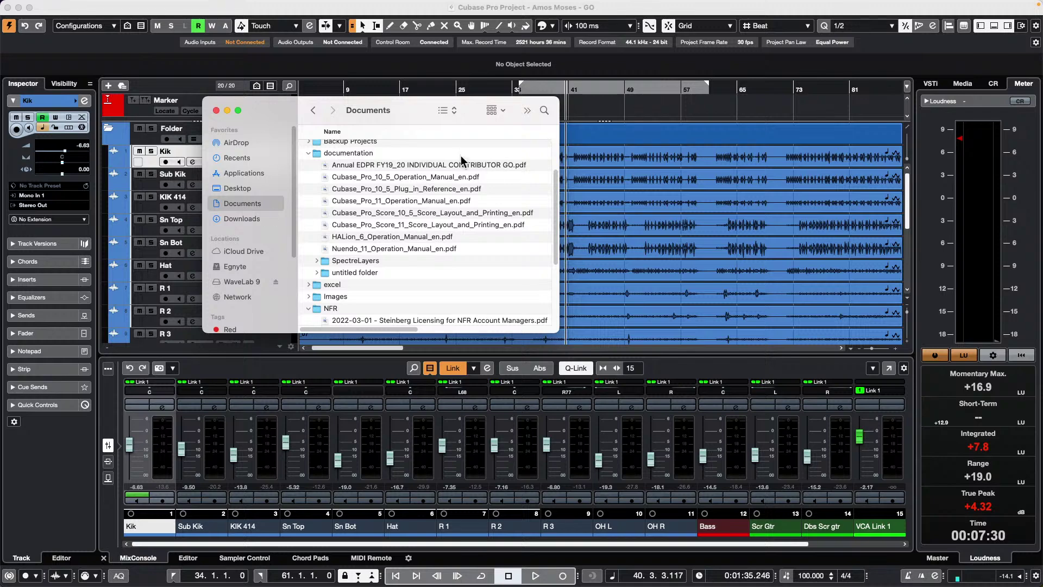
{"action": "left_click", "coordinate": [308, 154]}
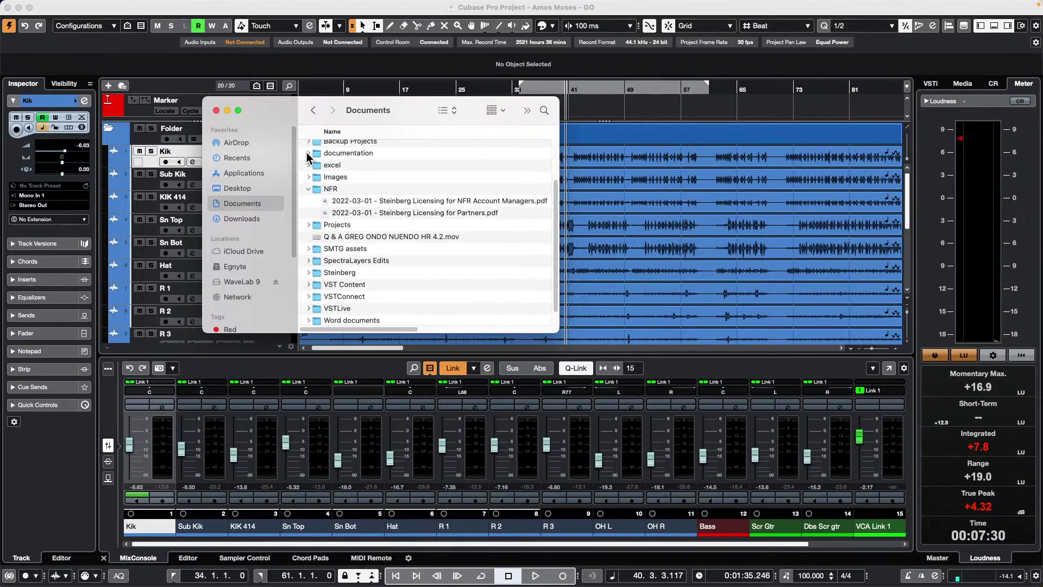
{"action": "left_click", "coordinate": [308, 227]}
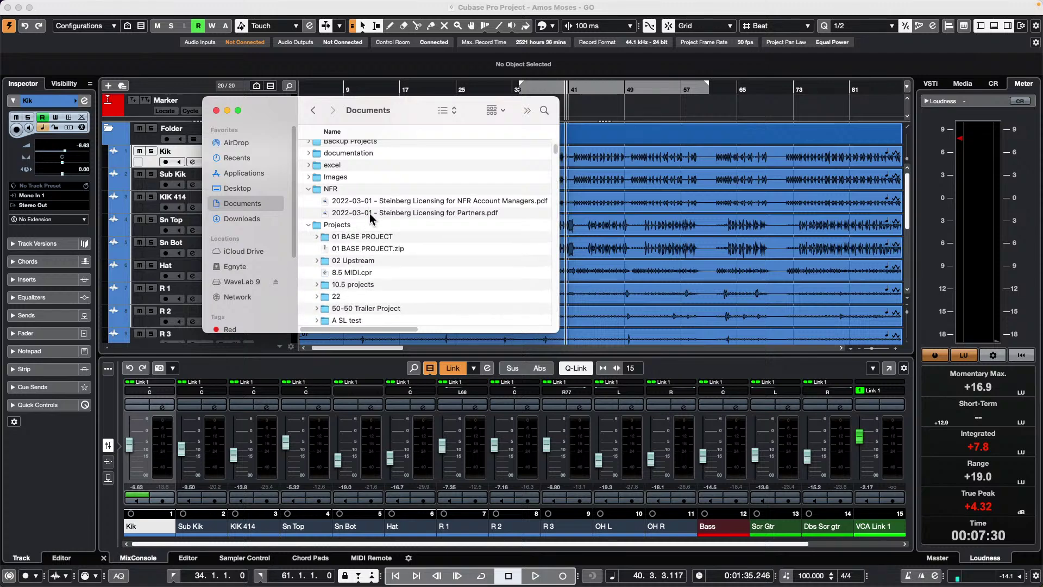
Expand the Iguales folder within Projects and look through its project files and subfolders.
{"action": "scroll", "coordinate": [396, 213], "scroll_direction": "down", "scroll_amount": 10}
{"action": "scroll", "coordinate": [397, 216], "scroll_direction": "down", "scroll_amount": 10}
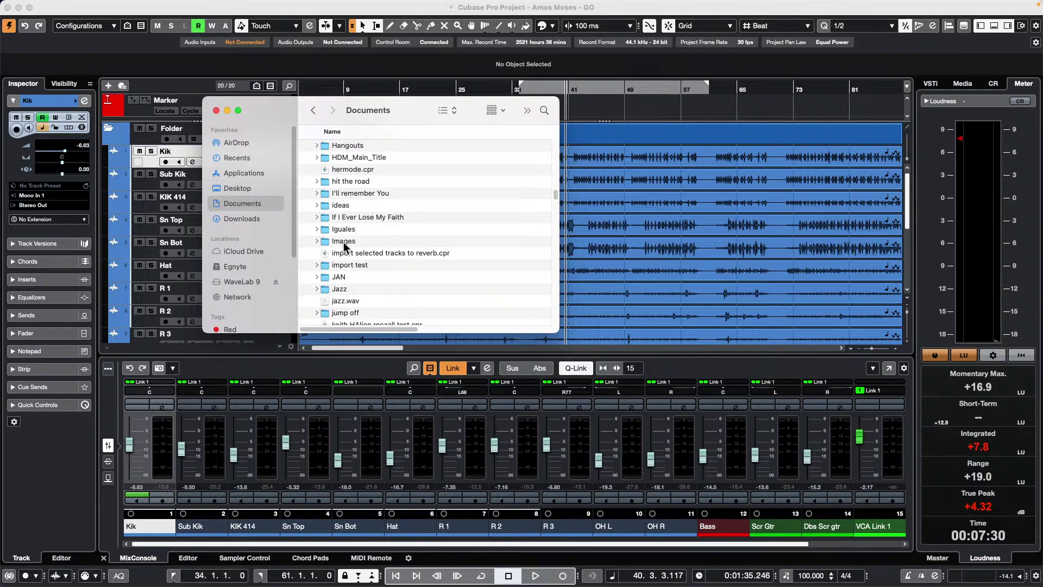
{"action": "left_click", "coordinate": [317, 230]}
{"action": "scroll", "coordinate": [464, 173], "scroll_direction": "down", "scroll_amount": 8}
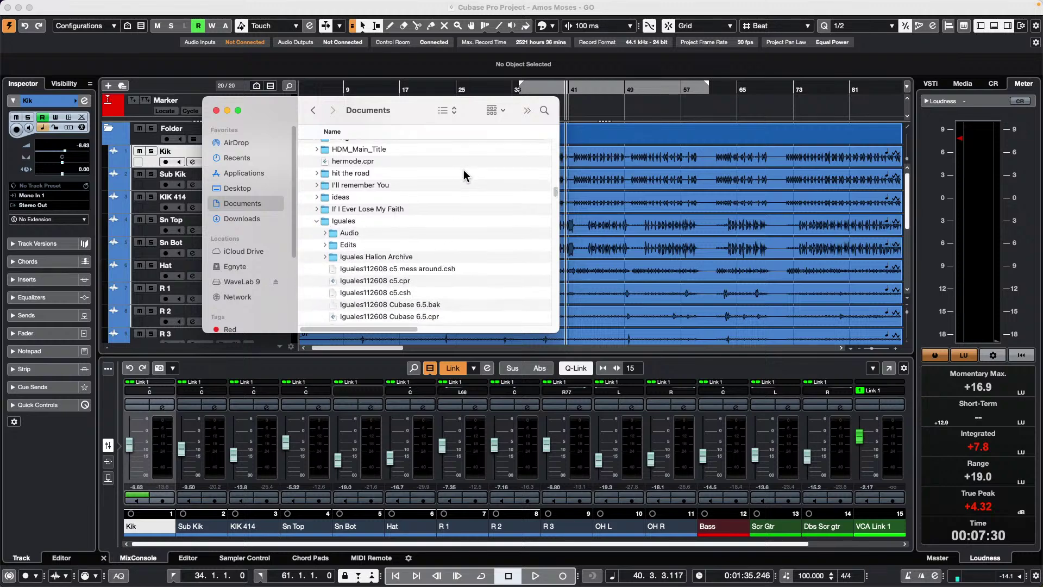
{"action": "scroll", "coordinate": [464, 171], "scroll_direction": "down", "scroll_amount": 4}
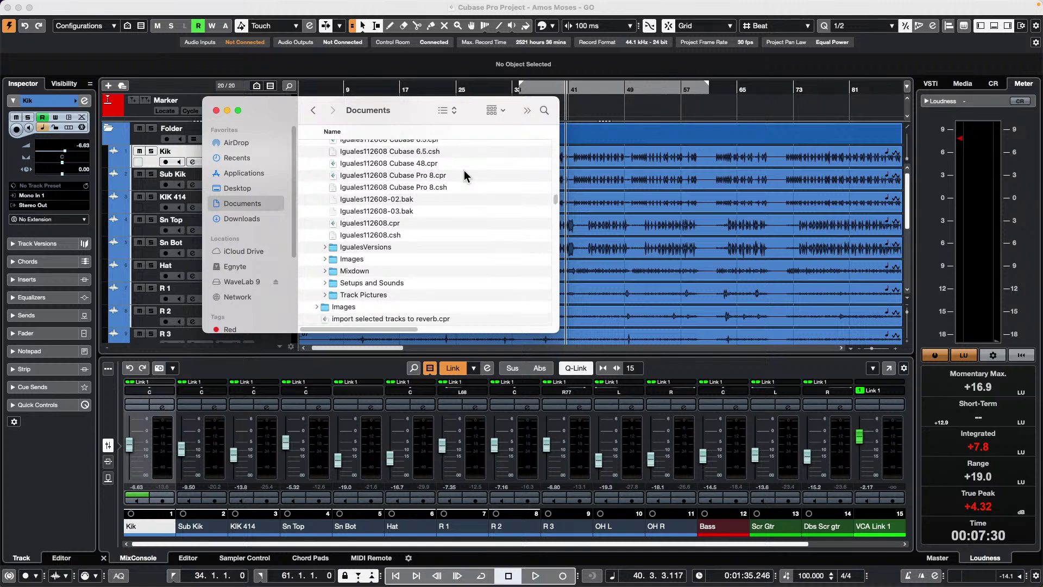
{"action": "scroll", "coordinate": [464, 172], "scroll_direction": "up", "scroll_amount": 7}
{"action": "scroll", "coordinate": [464, 171], "scroll_direction": "up", "scroll_amount": 2}
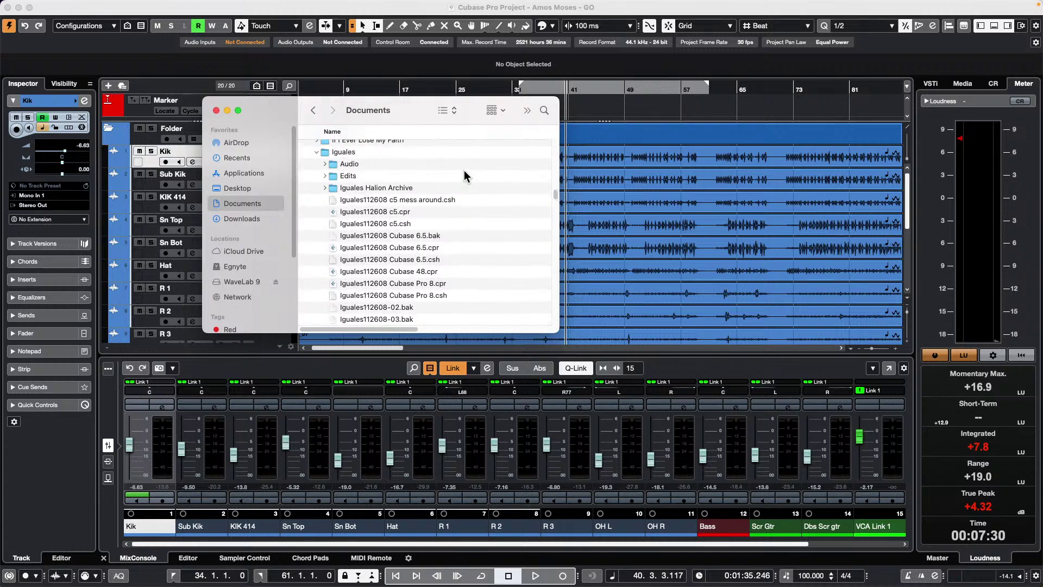
Expand the Iguales project's Audio folder and look through the audio files stored in it.
{"action": "left_click", "coordinate": [325, 164]}
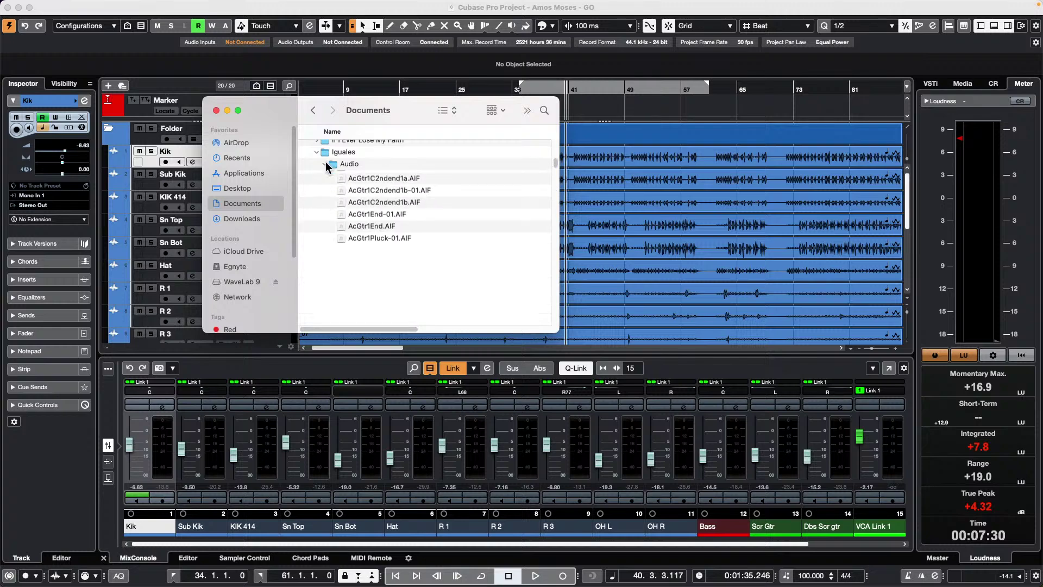
{"action": "left_click", "coordinate": [325, 164]}
{"action": "left_click", "coordinate": [326, 164]}
{"action": "scroll", "coordinate": [515, 221], "scroll_direction": "down", "scroll_amount": 1}
{"action": "scroll", "coordinate": [503, 214], "scroll_direction": "down", "scroll_amount": 20}
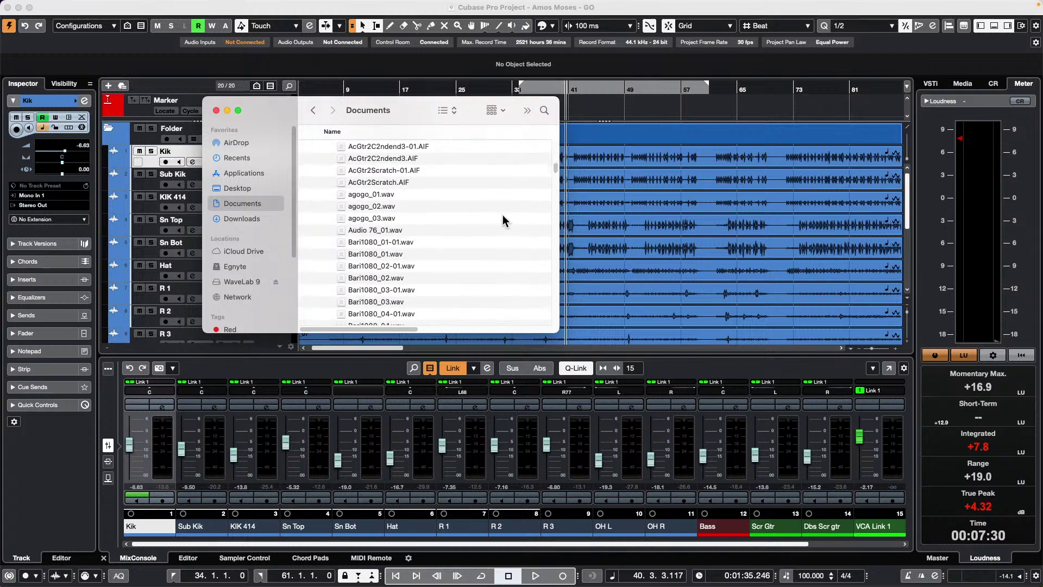
{"action": "scroll", "coordinate": [504, 221], "scroll_direction": "down", "scroll_amount": 15}
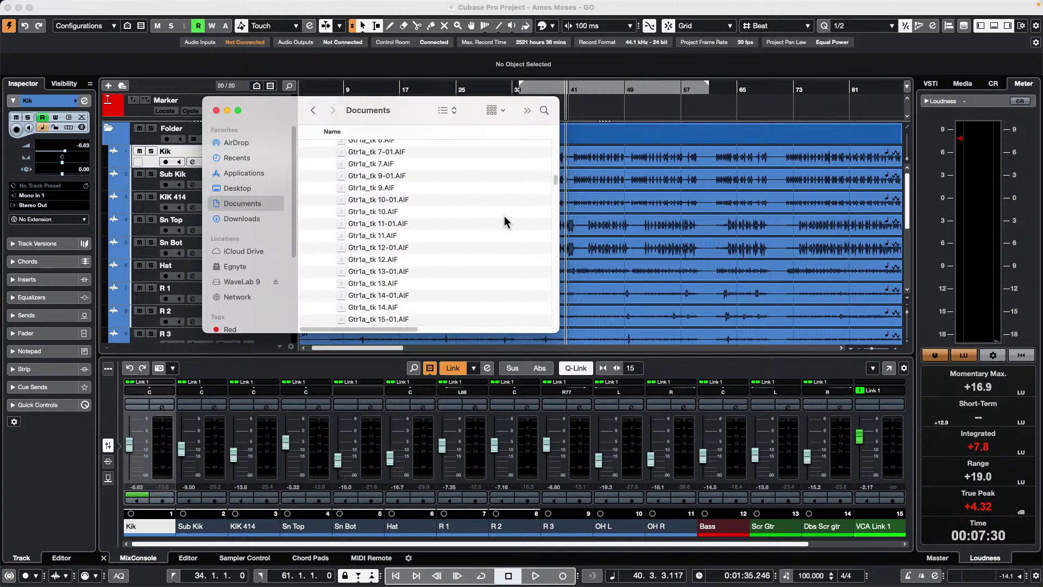
{"action": "scroll", "coordinate": [504, 221], "scroll_direction": "down", "scroll_amount": 20}
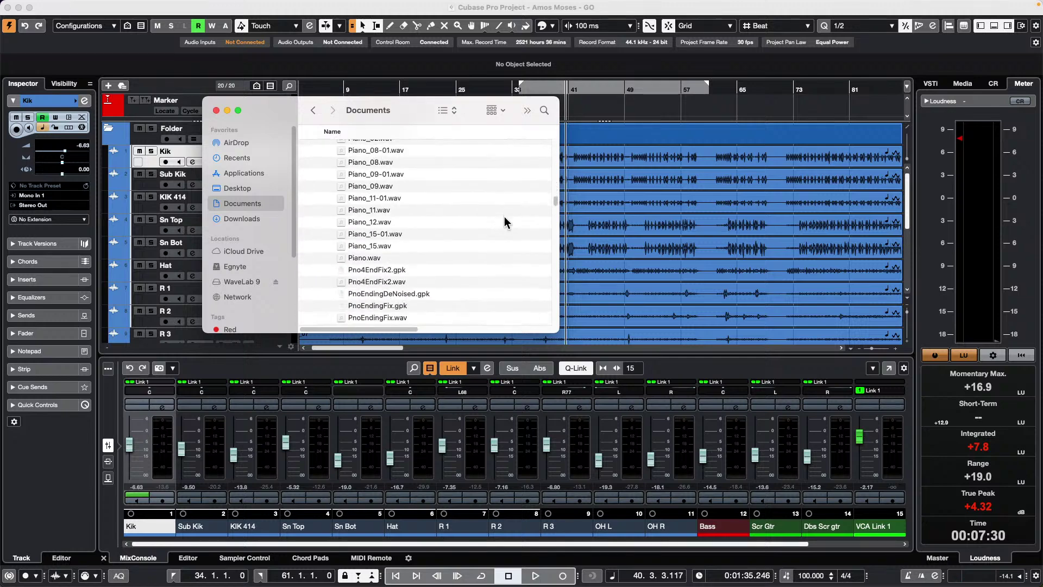
{"action": "scroll", "coordinate": [504, 221], "scroll_direction": "down", "scroll_amount": 20}
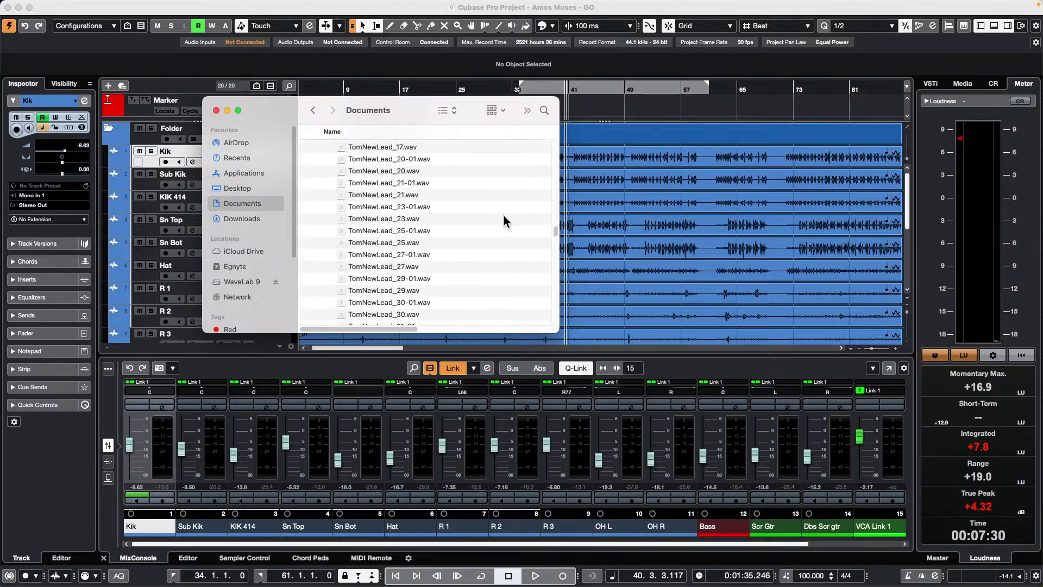
{"action": "scroll", "coordinate": [507, 217], "scroll_direction": "down", "scroll_amount": 20}
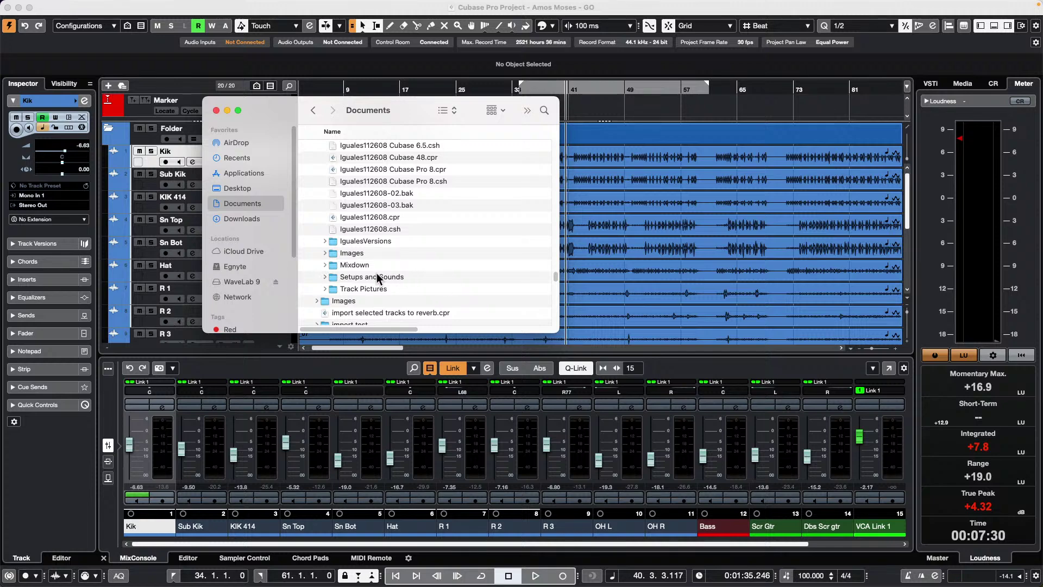
Inspect the contents of the Setups and Sounds folder in Iguales, and close the Finder window.
{"action": "left_click", "coordinate": [325, 277]}
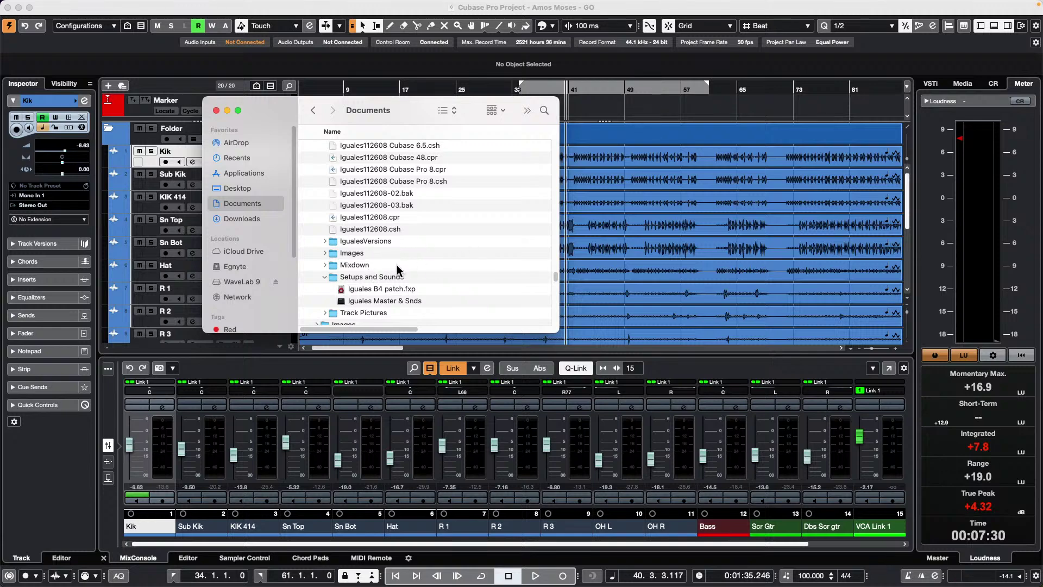
{"action": "scroll", "coordinate": [373, 272], "scroll_direction": "down", "scroll_amount": 2}
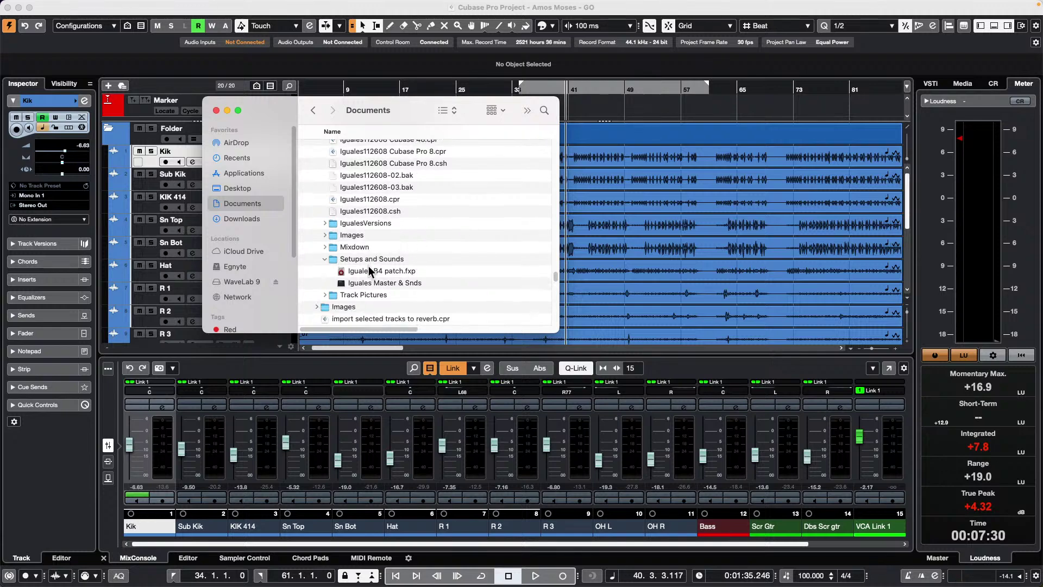
{"action": "scroll", "coordinate": [374, 270], "scroll_direction": "down", "scroll_amount": 5}
{"action": "scroll", "coordinate": [373, 271], "scroll_direction": "up", "scroll_amount": 7}
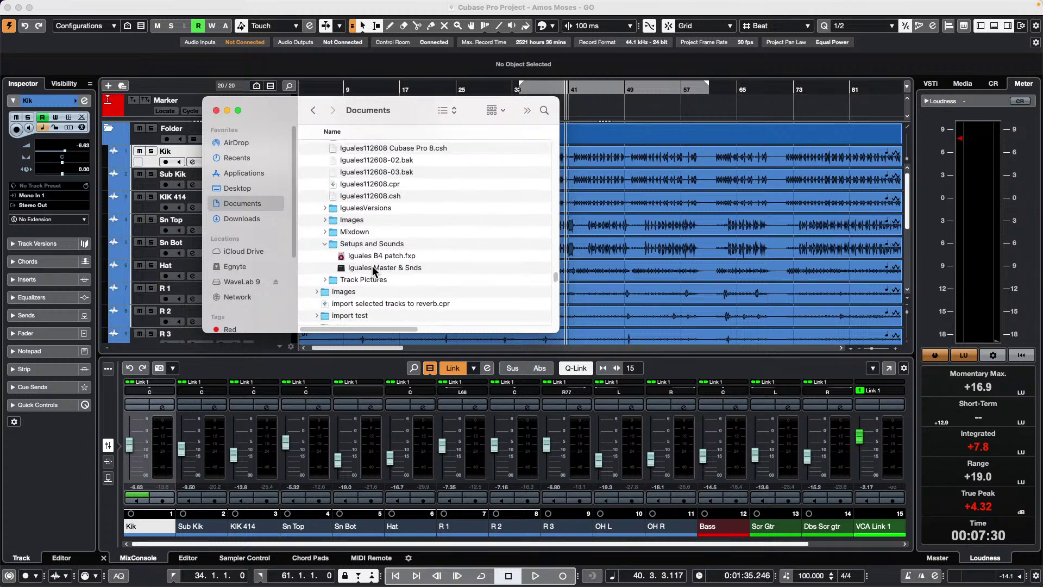
{"action": "scroll", "coordinate": [381, 269], "scroll_direction": "up", "scroll_amount": 9}
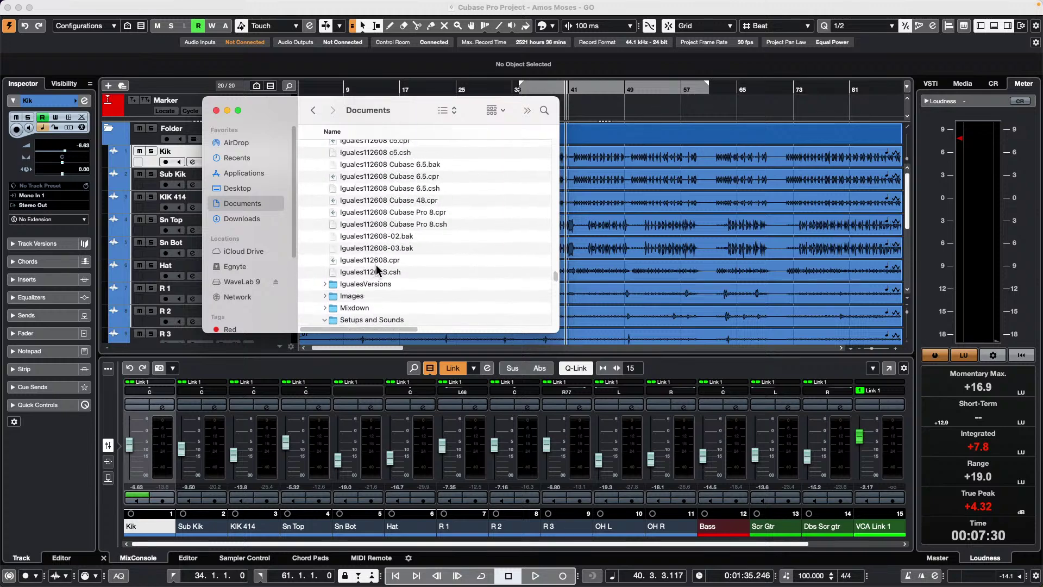
{"action": "scroll", "coordinate": [390, 266], "scroll_direction": "up", "scroll_amount": 10}
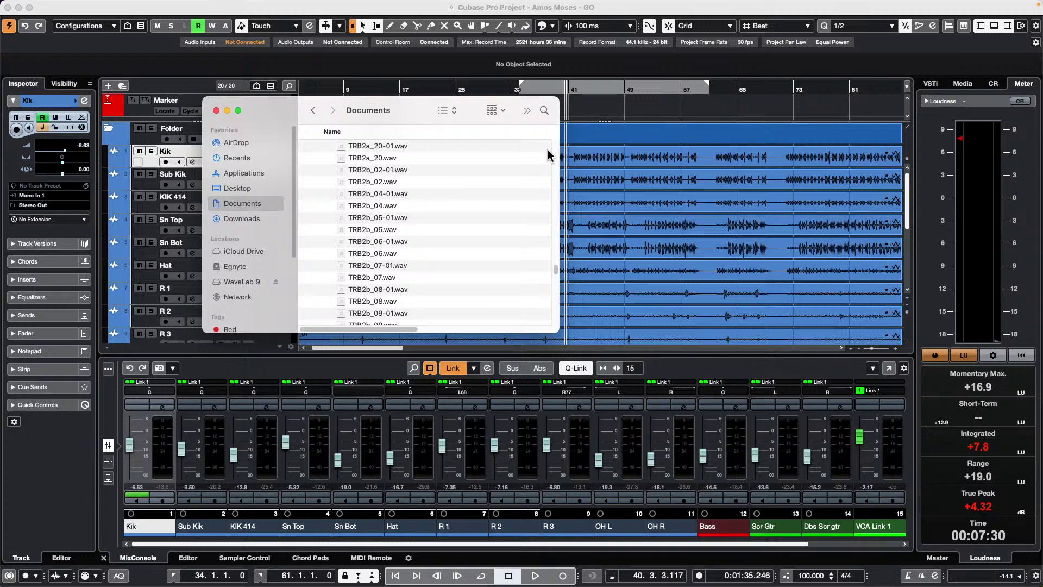
{"action": "left_click", "coordinate": [216, 110]}
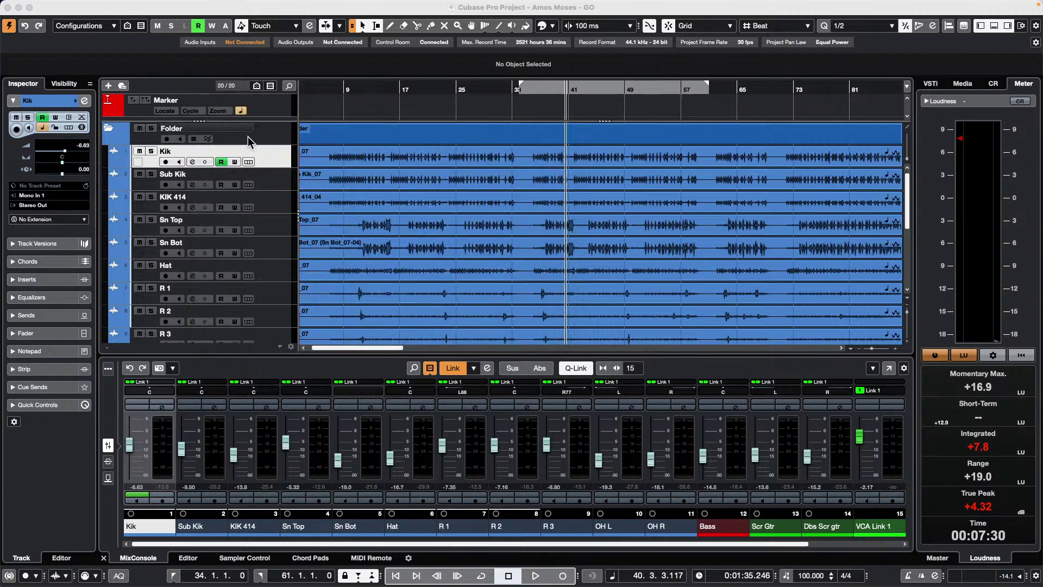
Add a HALion 6 instrument track routed to Stereo Out and load the Sub Kik_07 audio event into HALion's slot rack.
{"action": "right_click", "coordinate": [278, 159]}
{"action": "mouse_move", "coordinate": [326, 164]}
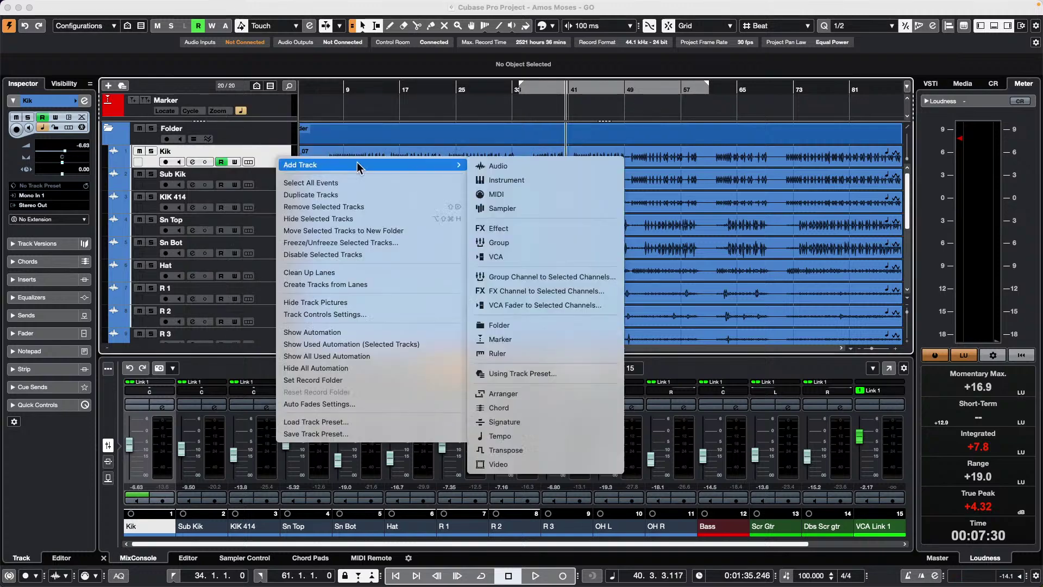
{"action": "left_click", "coordinate": [583, 182]}
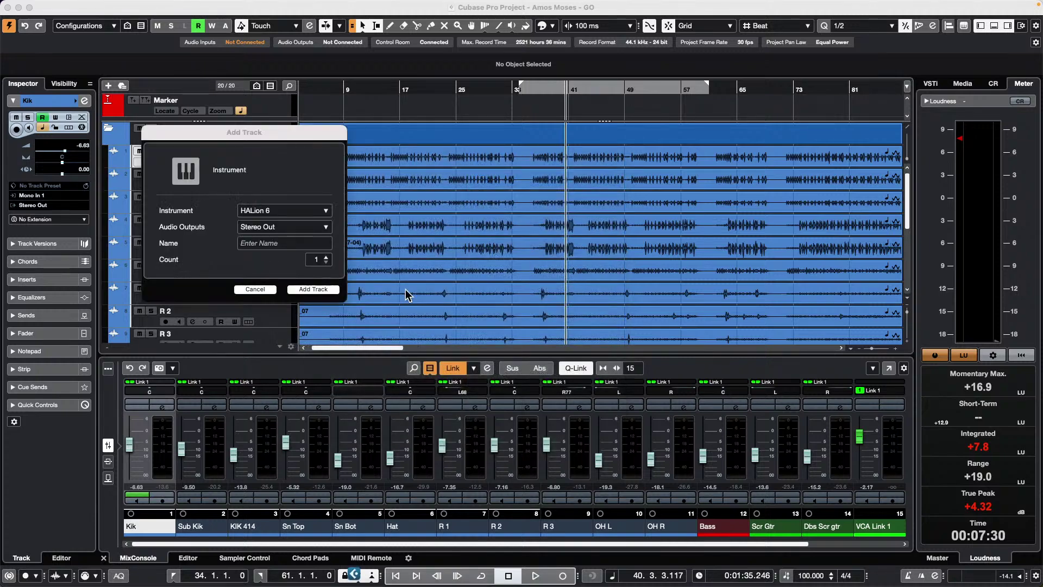
{"action": "left_click", "coordinate": [309, 211]}
{"action": "left_click", "coordinate": [332, 274]}
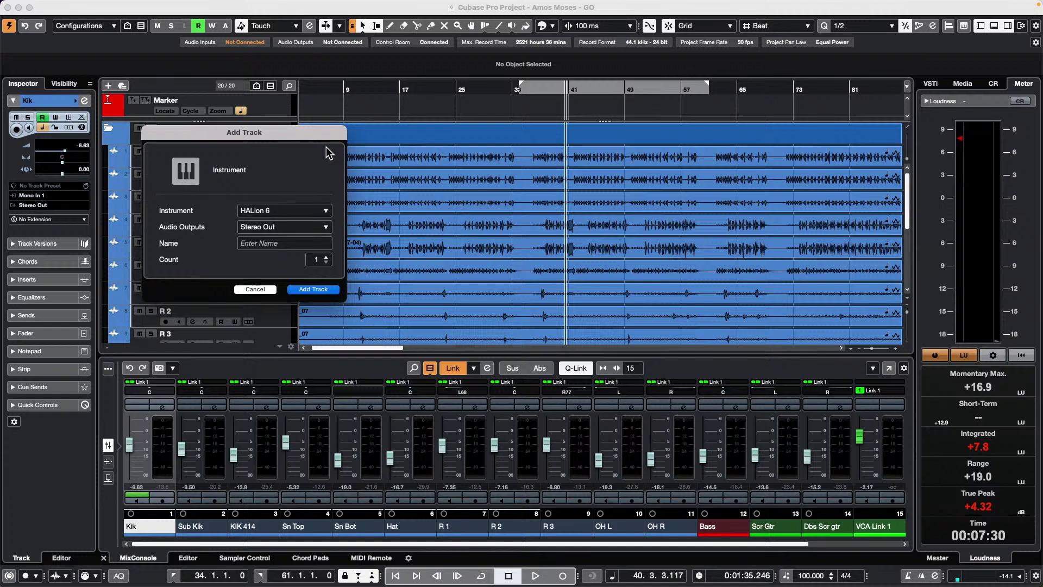
{"action": "key", "text": "Return"}
{"action": "left_click_drag", "start_coordinate": [874, 212], "coordinate": [221, 148]}
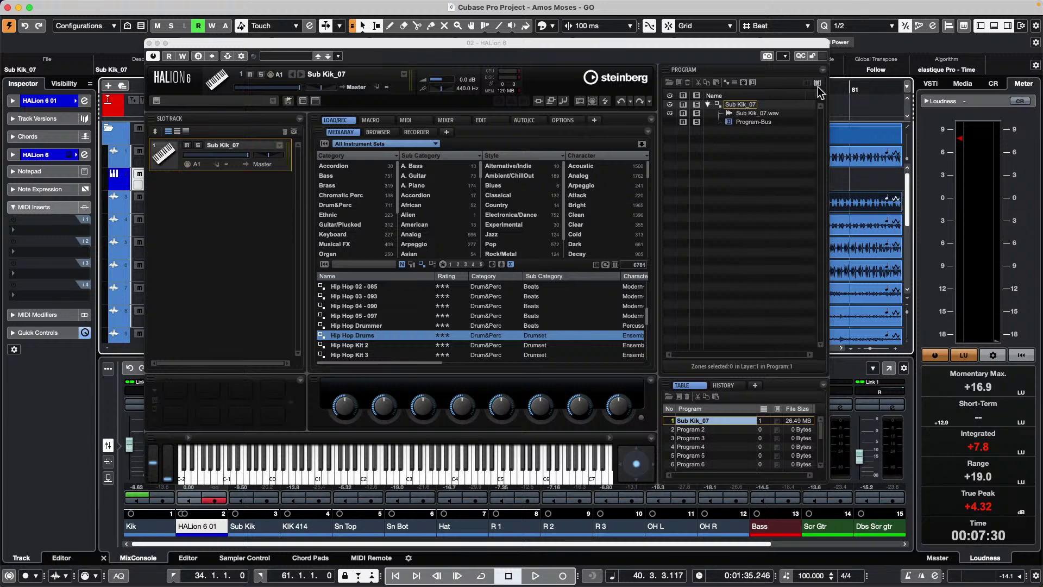
Look through the commands available for the Sub Kik_07 sample and program in HALion's program tree, and close the HALion window.
{"action": "right_click", "coordinate": [749, 114]}
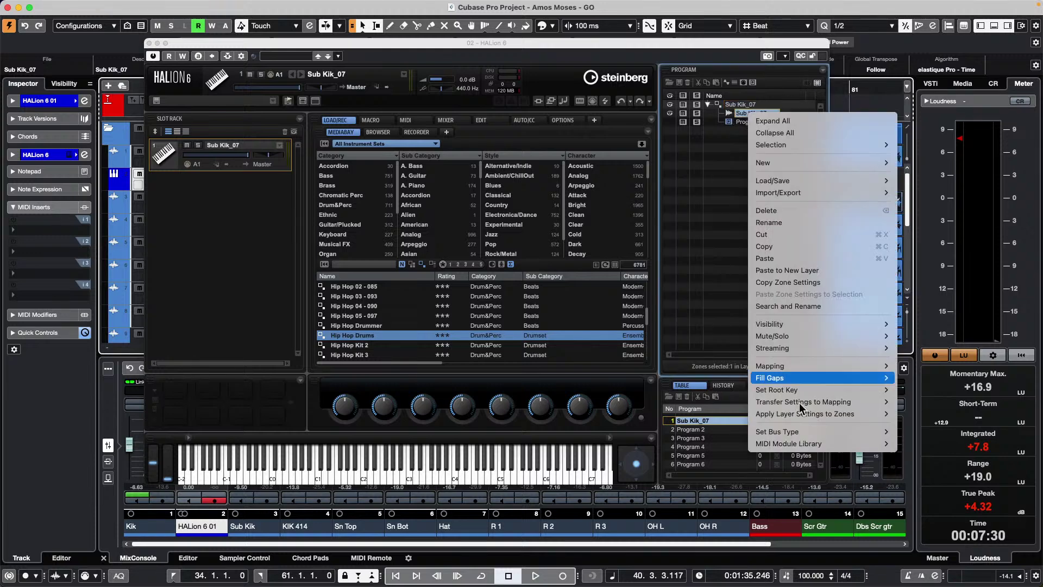
{"action": "mouse_move", "coordinate": [775, 350]}
{"action": "left_click", "coordinate": [690, 215]}
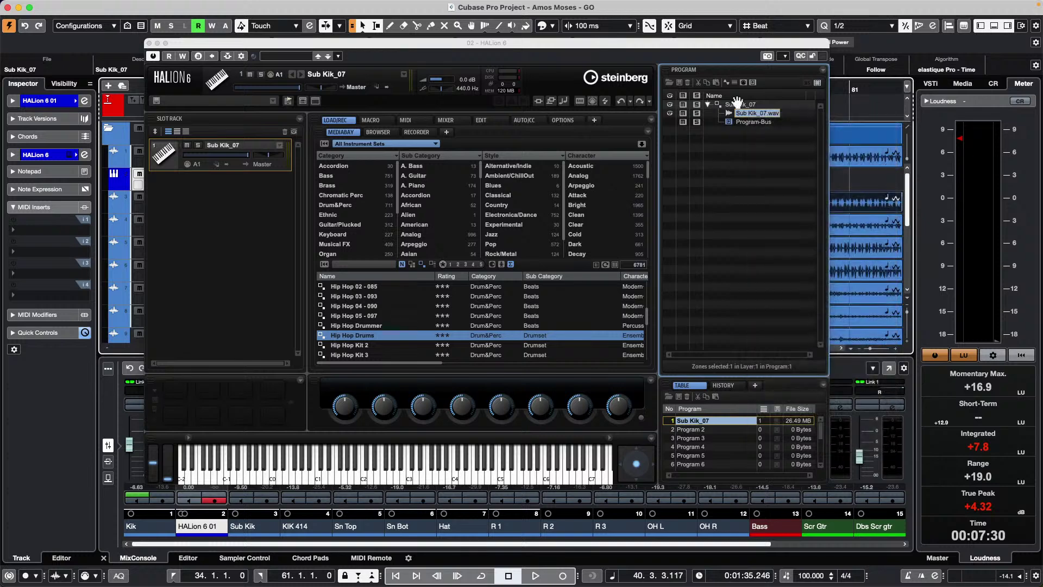
{"action": "left_click", "coordinate": [739, 105]}
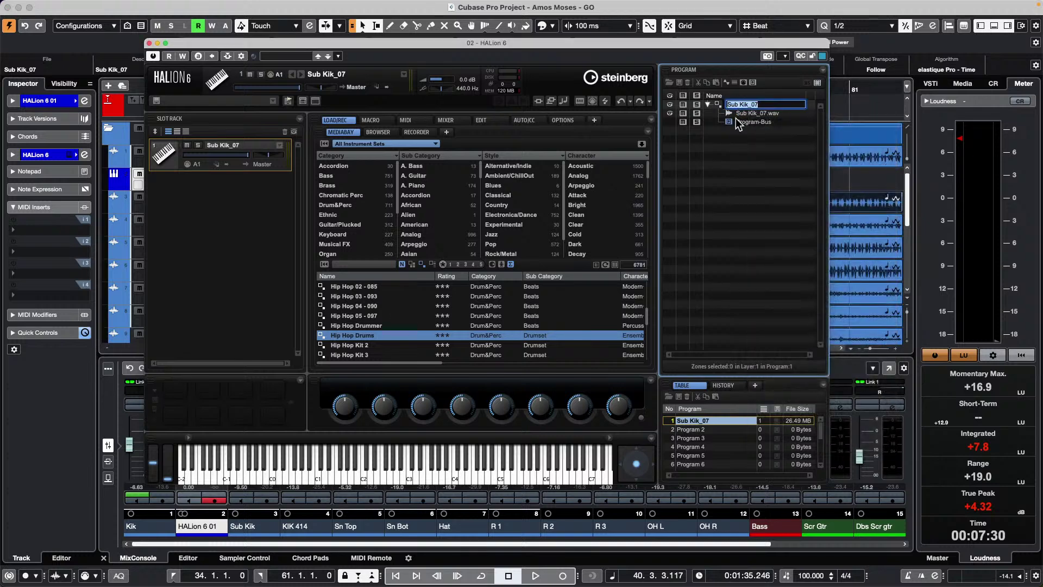
{"action": "left_click", "coordinate": [739, 134]}
{"action": "right_click", "coordinate": [737, 106]}
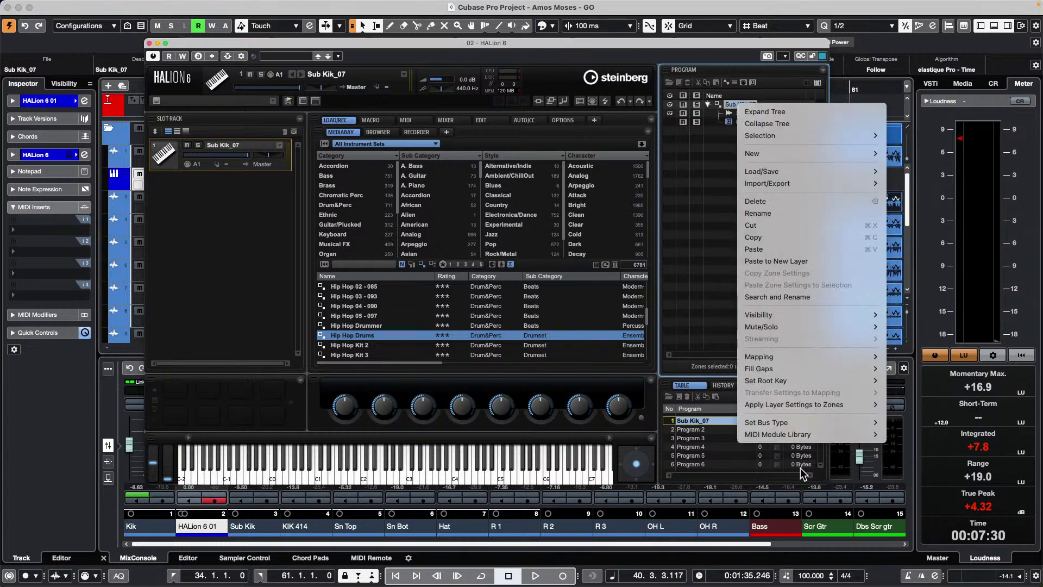
{"action": "left_click", "coordinate": [719, 291]}
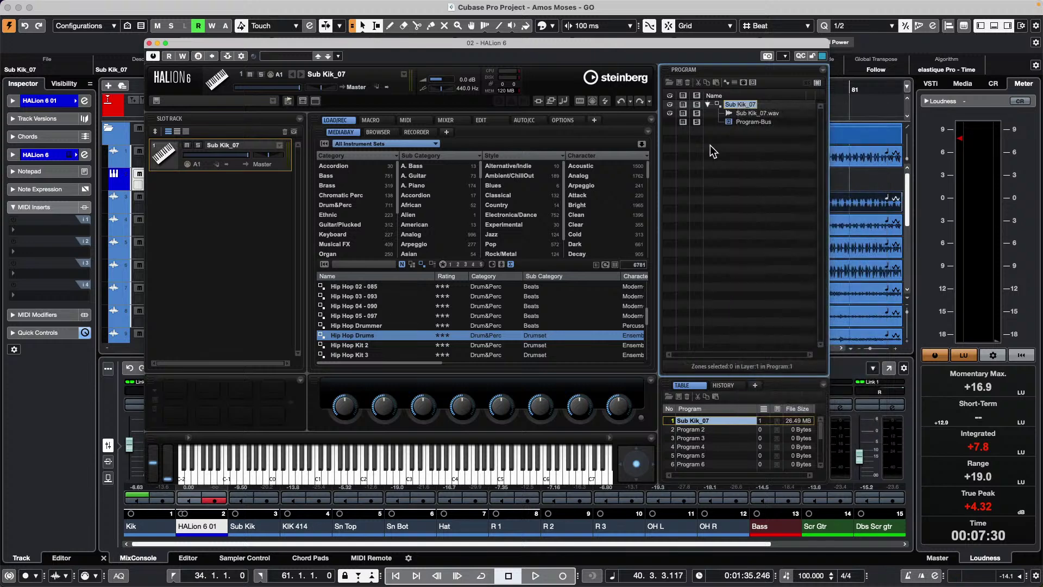
{"action": "left_click", "coordinate": [744, 122]}
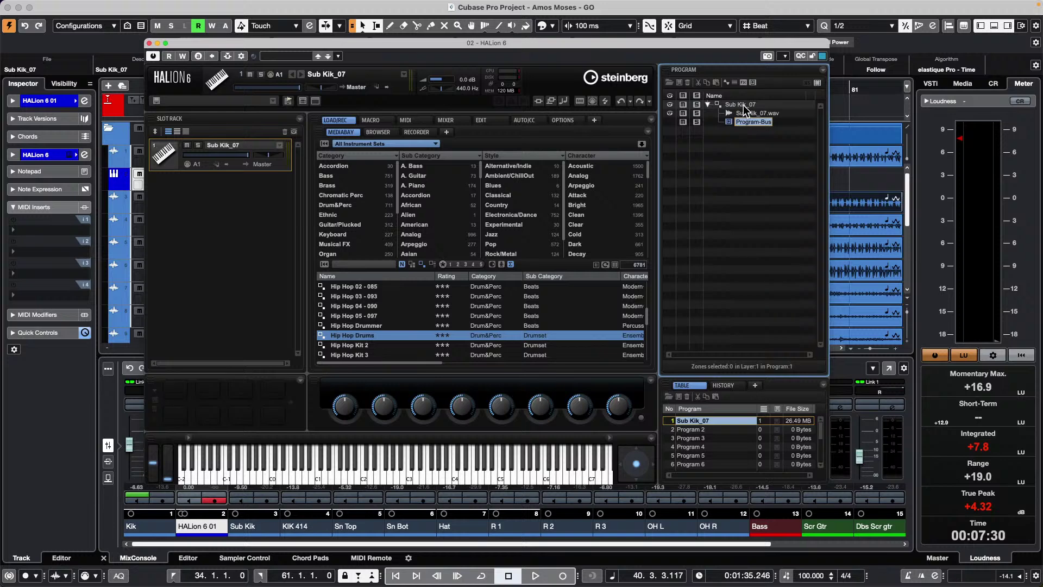
{"action": "right_click", "coordinate": [743, 105]}
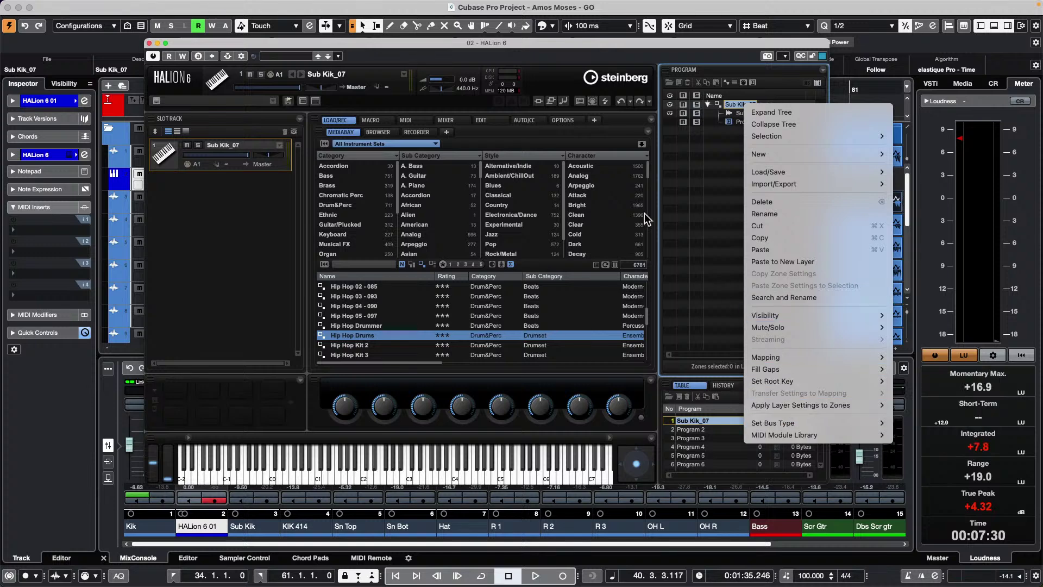
{"action": "mouse_move", "coordinate": [794, 183]}
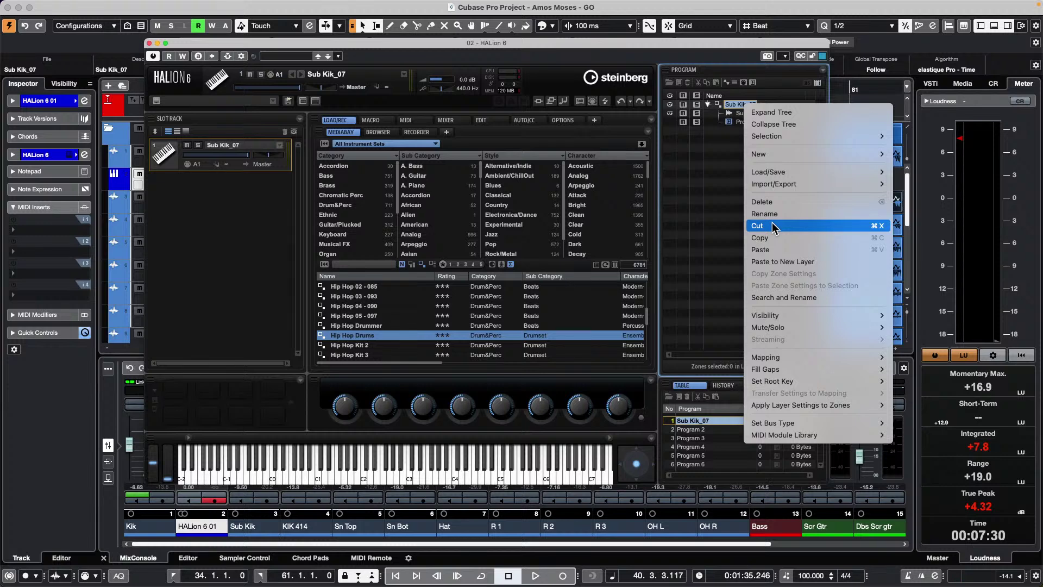
{"action": "left_click", "coordinate": [150, 43]}
{"action": "left_click", "coordinate": [150, 43]}
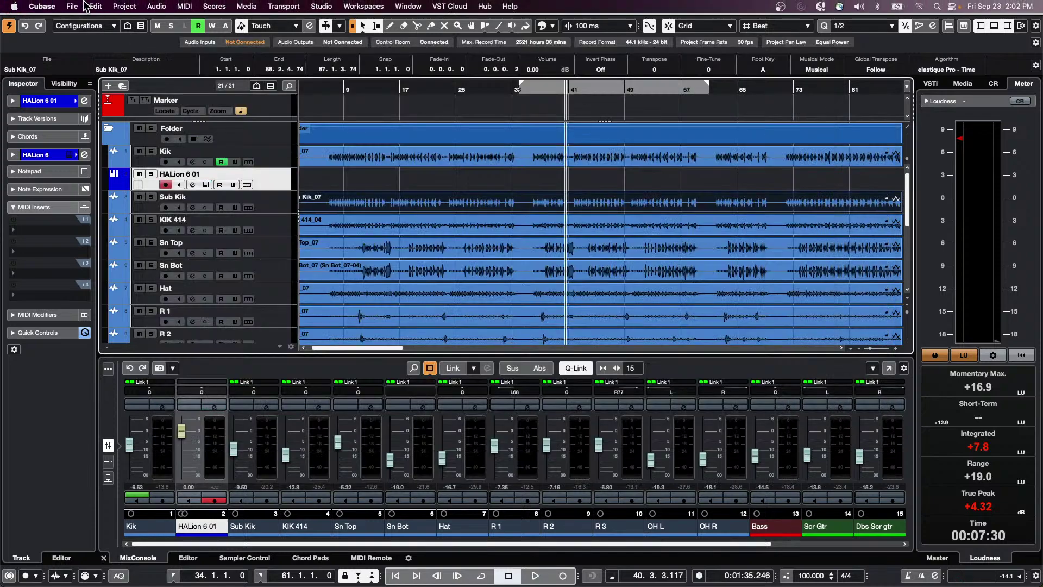
Create a new empty project at a prompted project location.
{"action": "left_click", "coordinate": [70, 7]}
{"action": "left_click", "coordinate": [87, 19]}
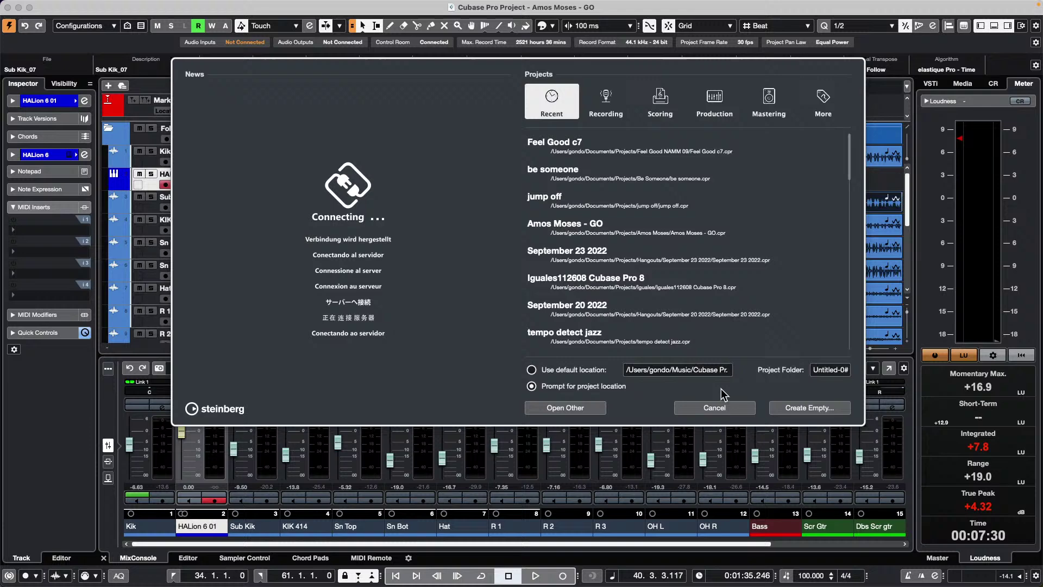
{"action": "left_click", "coordinate": [808, 408]}
{"action": "left_click", "coordinate": [744, 378]}
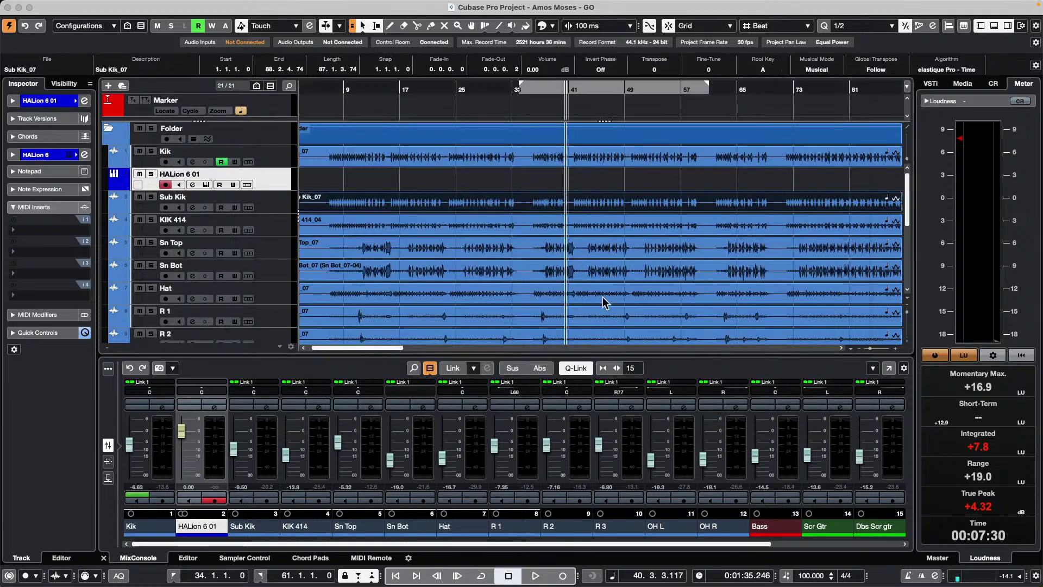
Set the Auto Track/Channel Color Mode preference to Use Previous Track Color +1 and accept the preferences.
{"action": "left_click", "coordinate": [41, 7]}
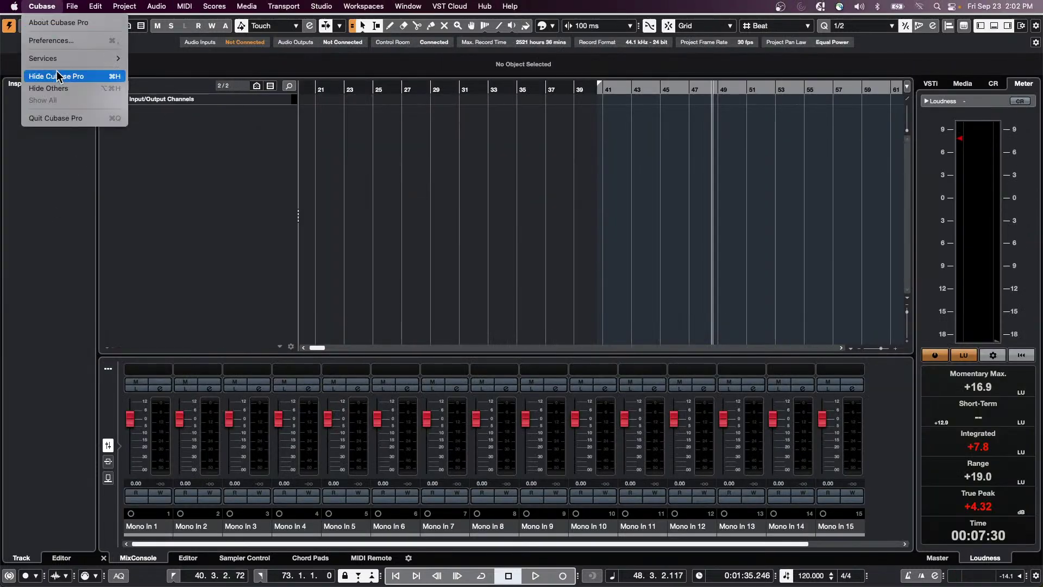
{"action": "left_click", "coordinate": [56, 40]}
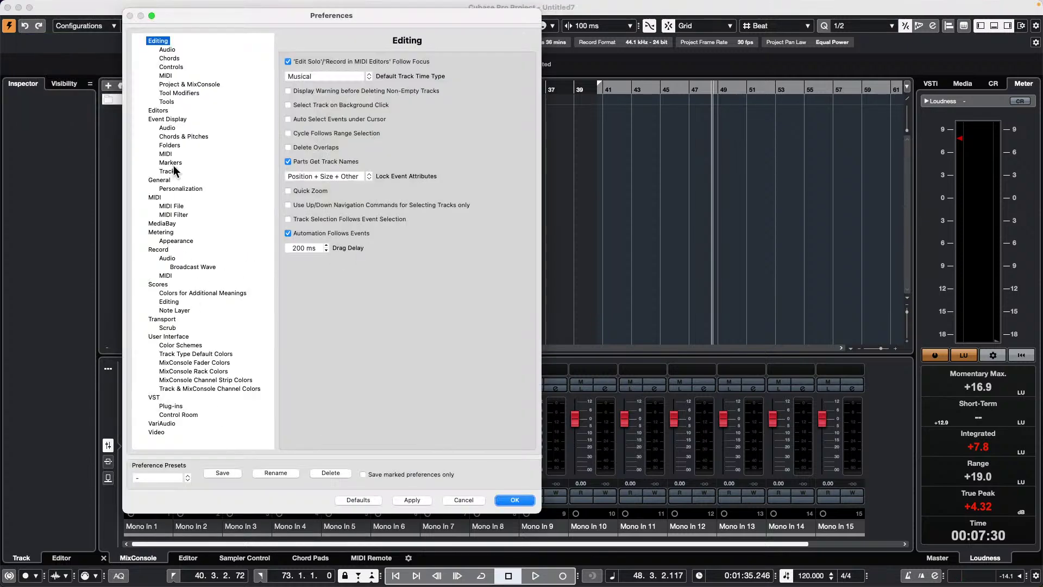
{"action": "left_click", "coordinate": [176, 337]}
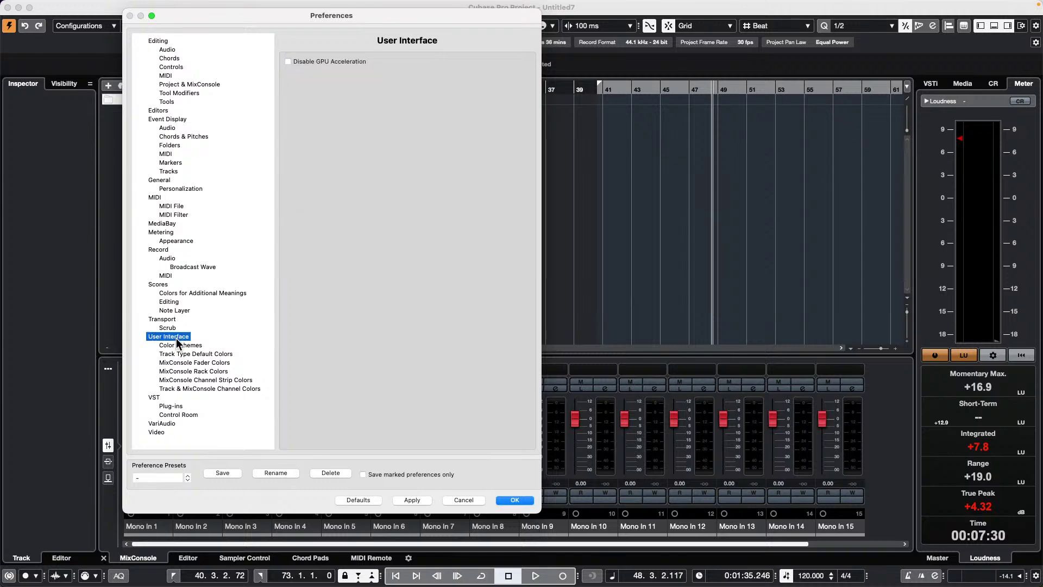
{"action": "left_click", "coordinate": [197, 389]}
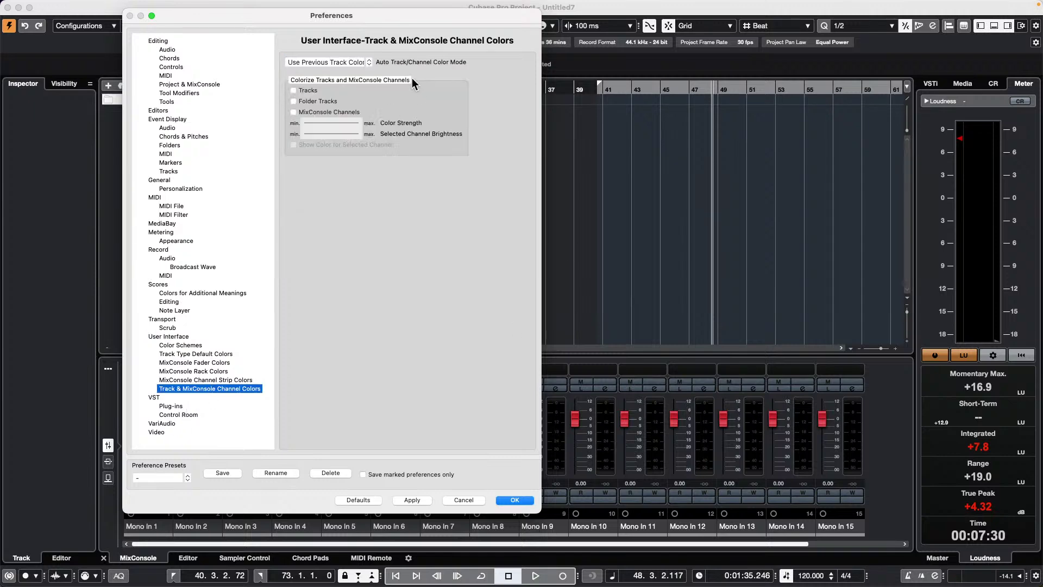
{"action": "left_click", "coordinate": [343, 64]}
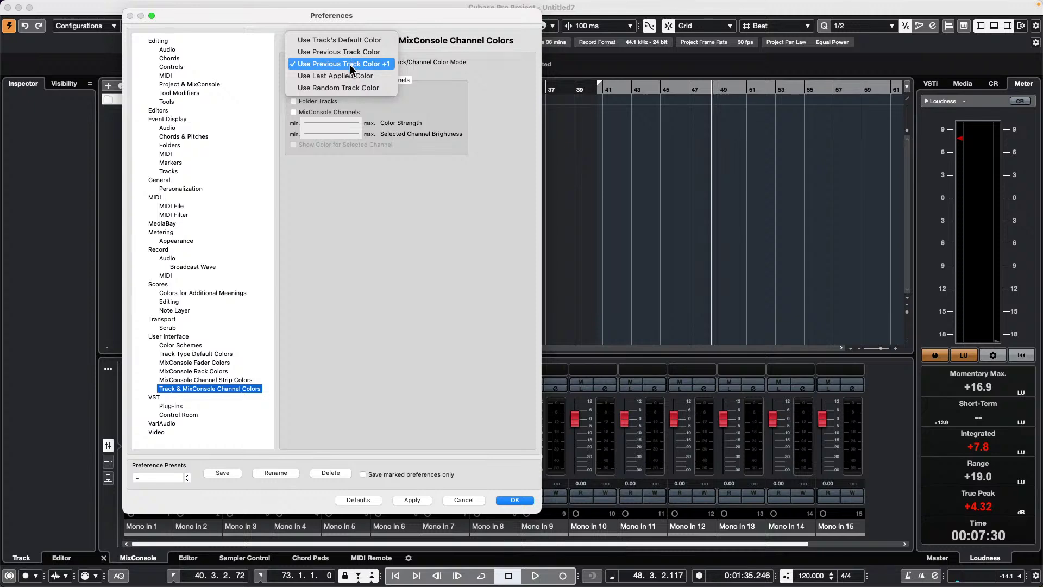
{"action": "left_click", "coordinate": [348, 52]}
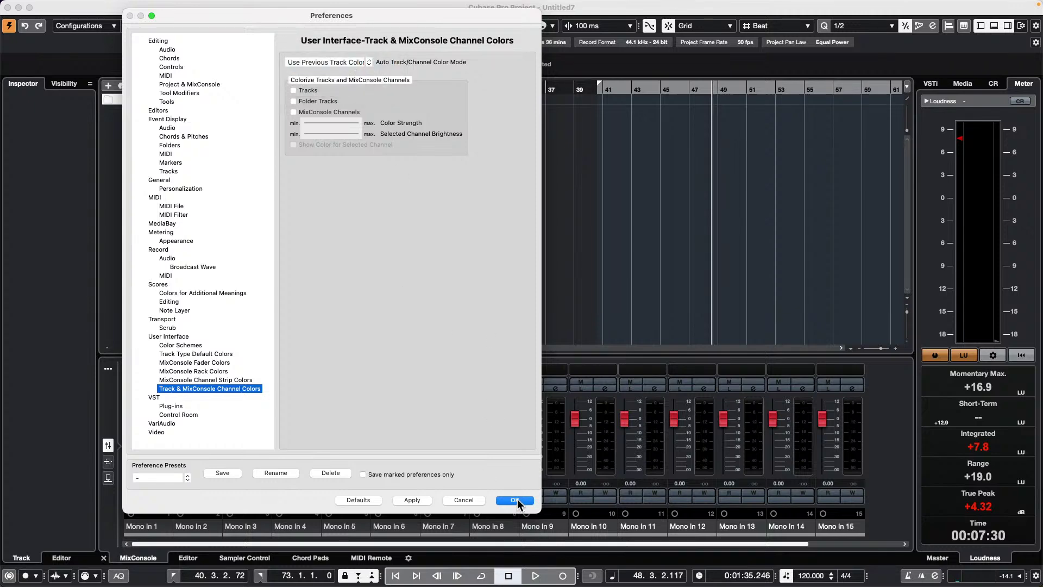
{"action": "left_click", "coordinate": [516, 500]}
Add six stereo audio tracks routed to Stereo Out in the empty project.
{"action": "right_click", "coordinate": [170, 166]}
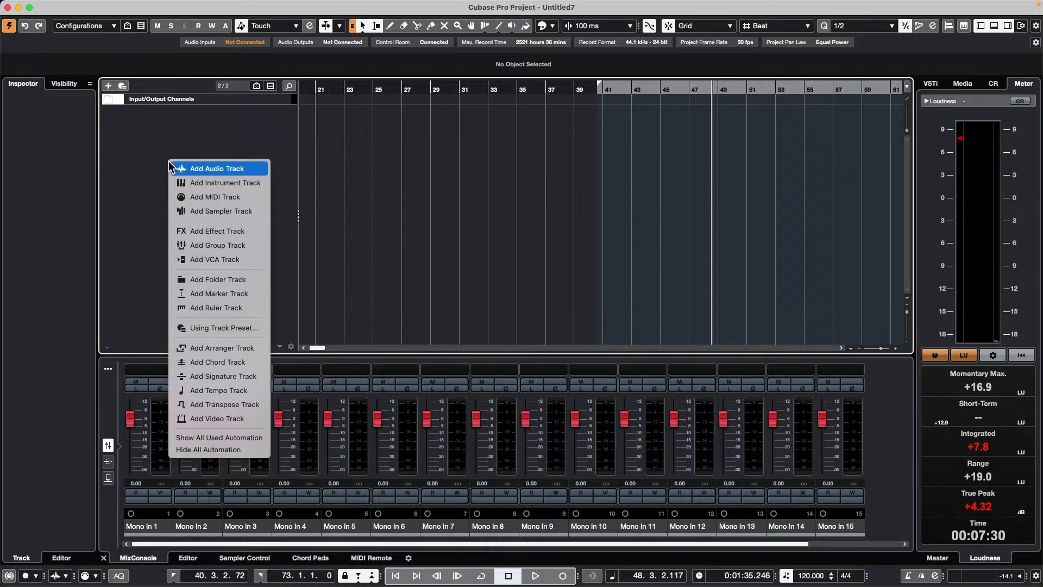
{"action": "left_click", "coordinate": [211, 169]}
{"action": "scroll", "coordinate": [321, 276], "scroll_direction": "up", "scroll_amount": 5}
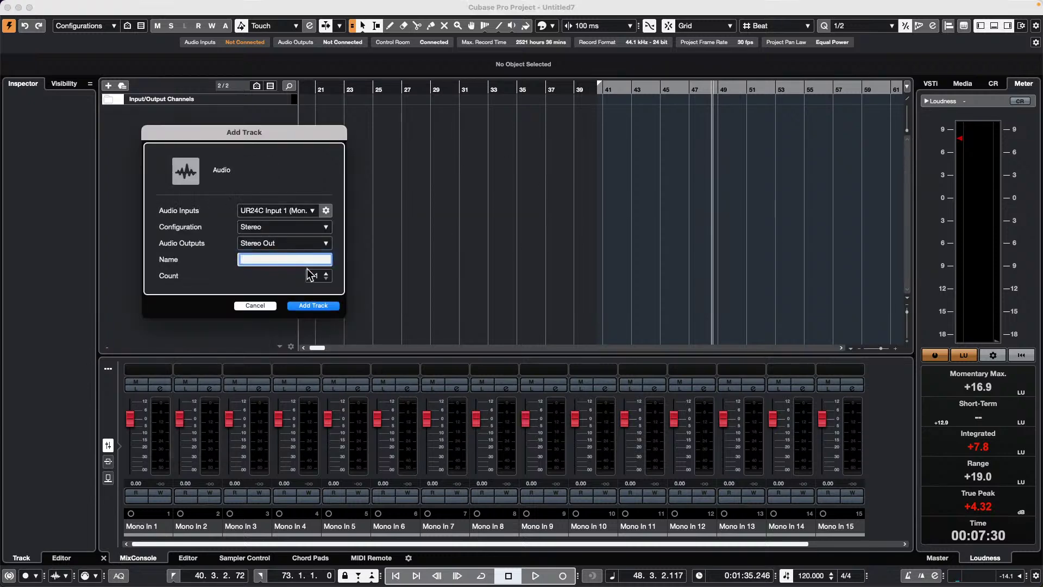
{"action": "left_click", "coordinate": [322, 307]}
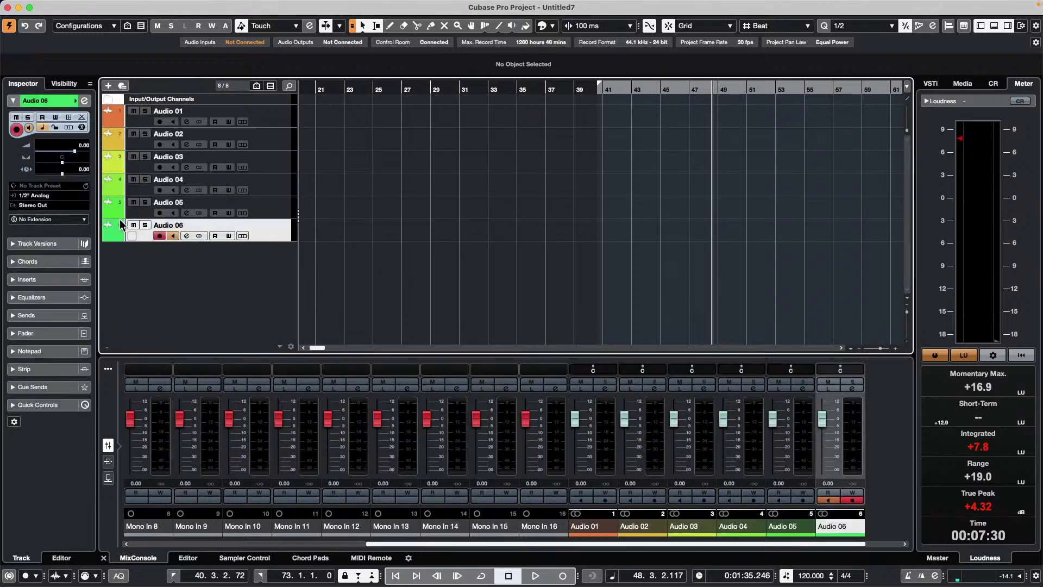
View the colour palette for the Audio 06 track and dismiss it without choosing a colour.
{"action": "left_click", "coordinate": [76, 102]}
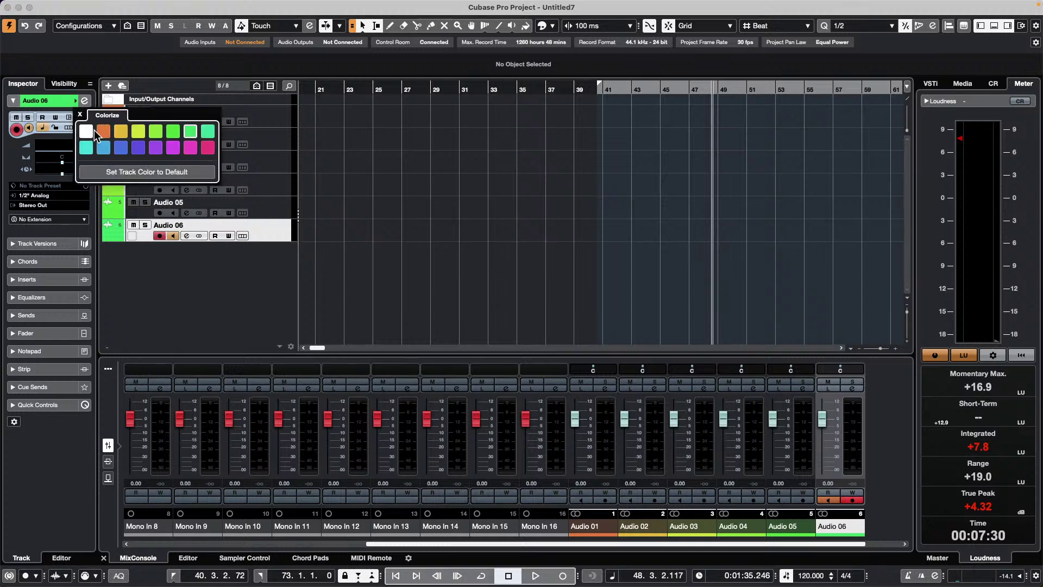
{"action": "left_click", "coordinate": [398, 194]}
{"action": "left_click", "coordinate": [399, 193]}
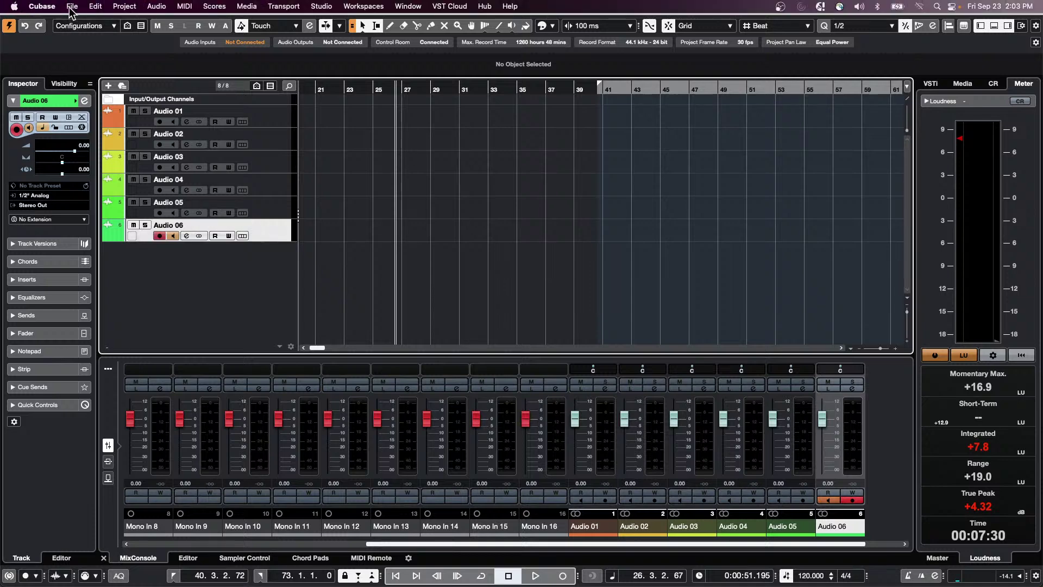
Review the Auto Track/Channel Color Mode options in the Track & MixConsole Channel Colors preferences, and close the preferences.
{"action": "left_click", "coordinate": [70, 6]}
{"action": "mouse_move", "coordinate": [42, 6]}
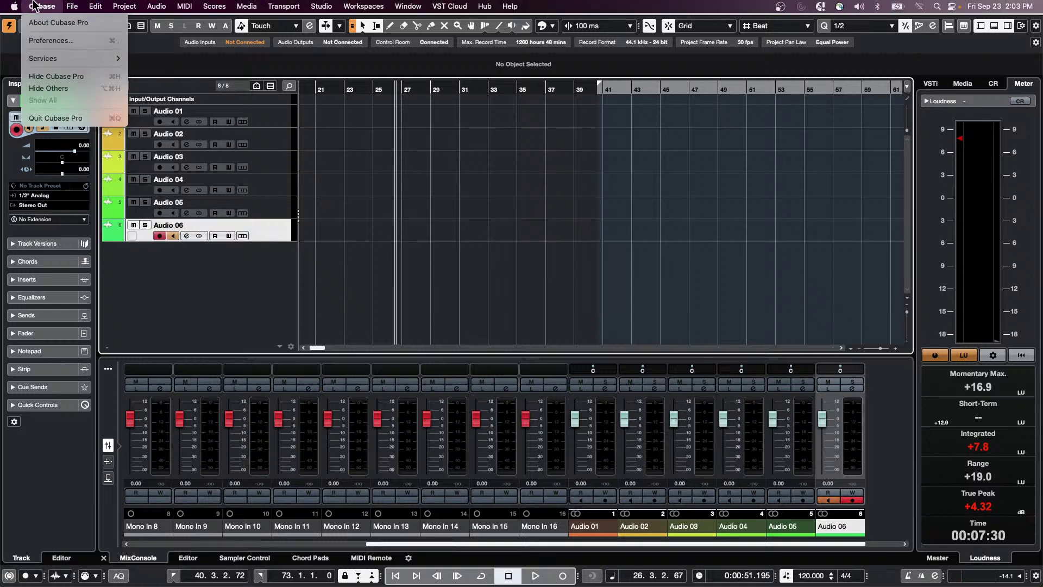
{"action": "left_click", "coordinate": [56, 47]}
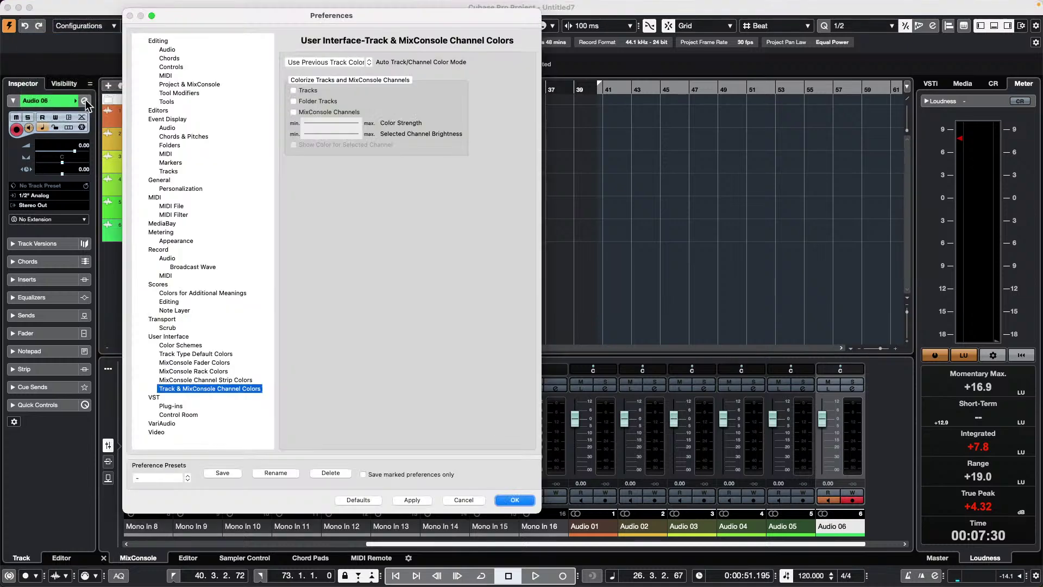
{"action": "left_click", "coordinate": [173, 338]}
{"action": "left_click", "coordinate": [188, 389]}
{"action": "left_click", "coordinate": [343, 61]}
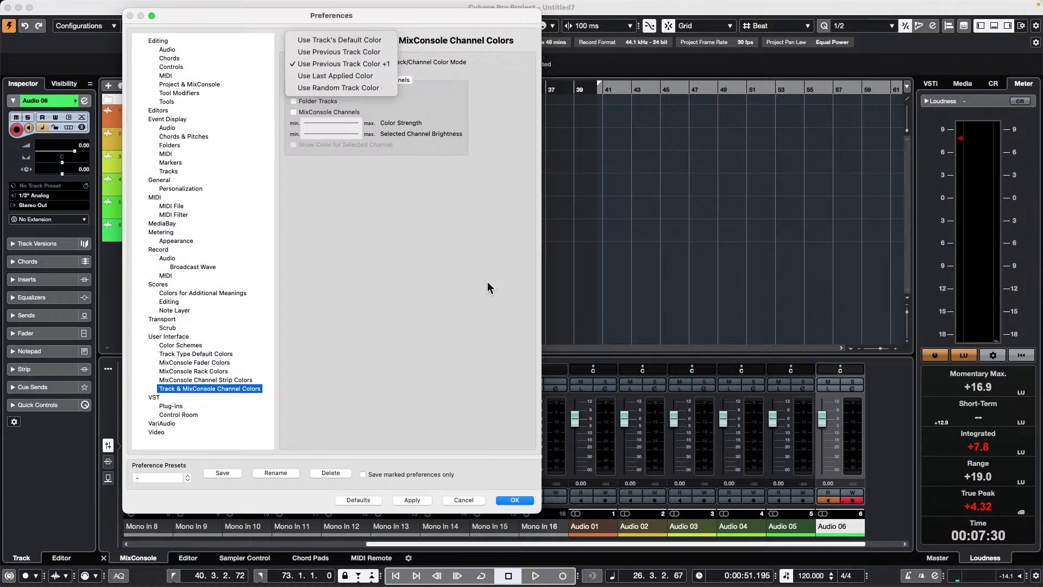
{"action": "left_click", "coordinate": [522, 501]}
{"action": "left_click", "coordinate": [521, 499]}
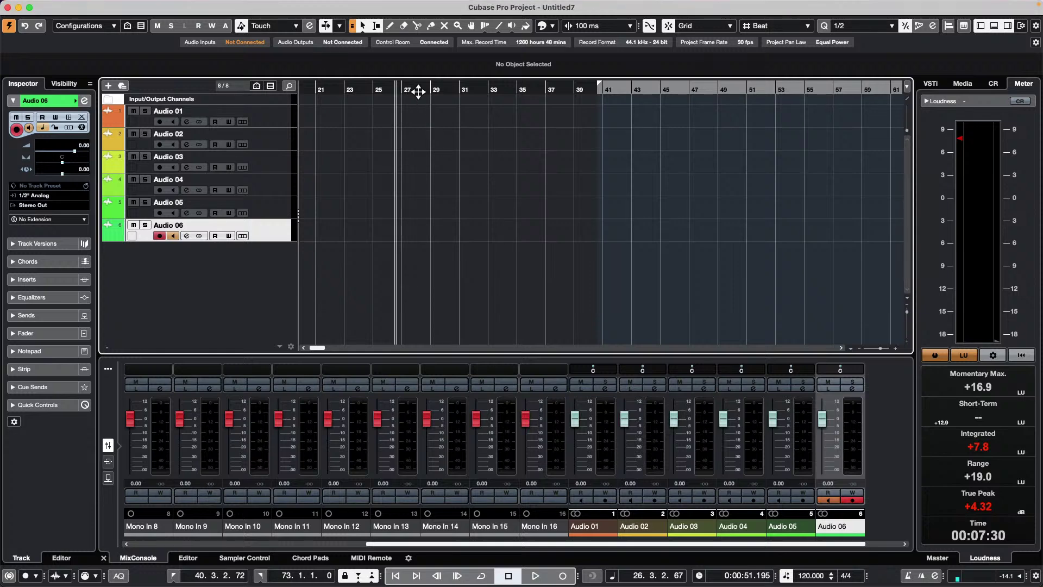
Look over the track types that can be added after Audio 01, and show the media browser's home categories.
{"action": "left_click_drag", "start_coordinate": [416, 88], "coordinate": [416, 380]}
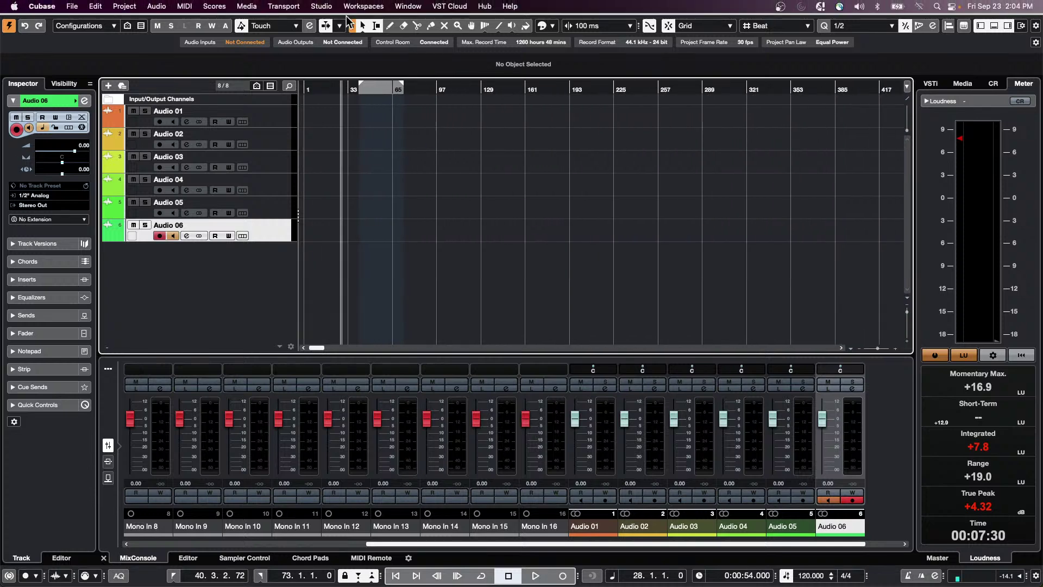
{"action": "left_click", "coordinate": [279, 125]}
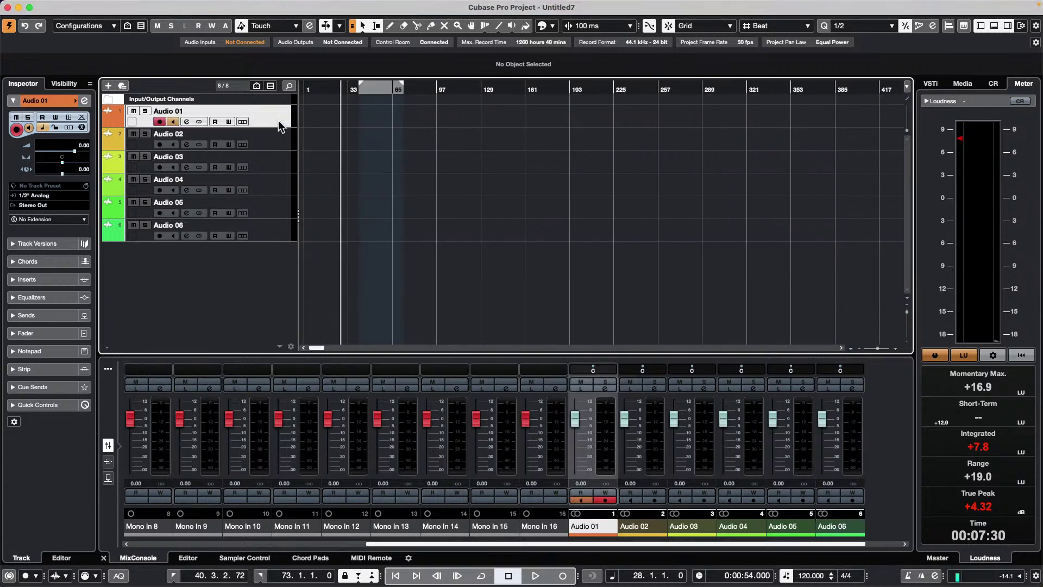
{"action": "right_click", "coordinate": [279, 124]}
{"action": "mouse_move", "coordinate": [347, 127]}
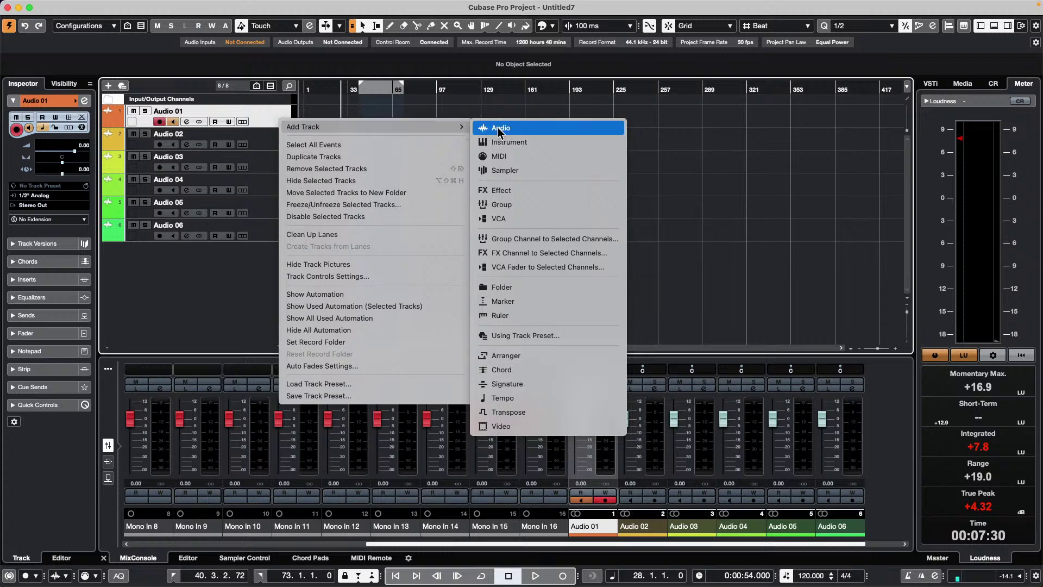
{"action": "left_click", "coordinate": [972, 88]}
{"action": "left_click", "coordinate": [972, 88]}
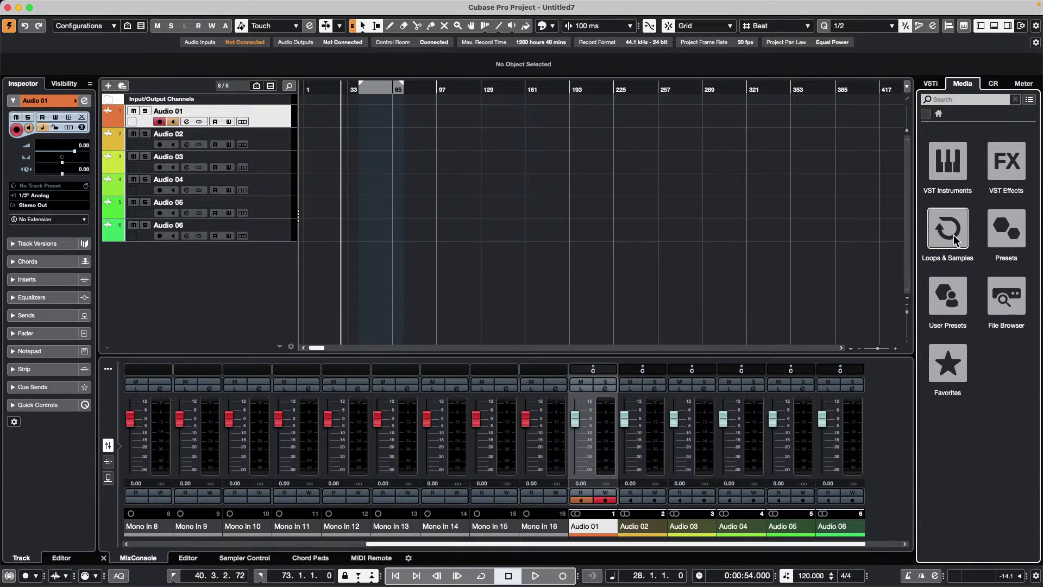
Close the Untitled7 project and return to the Amos Moses - GO project.
{"action": "mouse_move", "coordinate": [48, 2]}
{"action": "left_click", "coordinate": [8, 7]}
{"action": "left_click", "coordinate": [500, 197]}
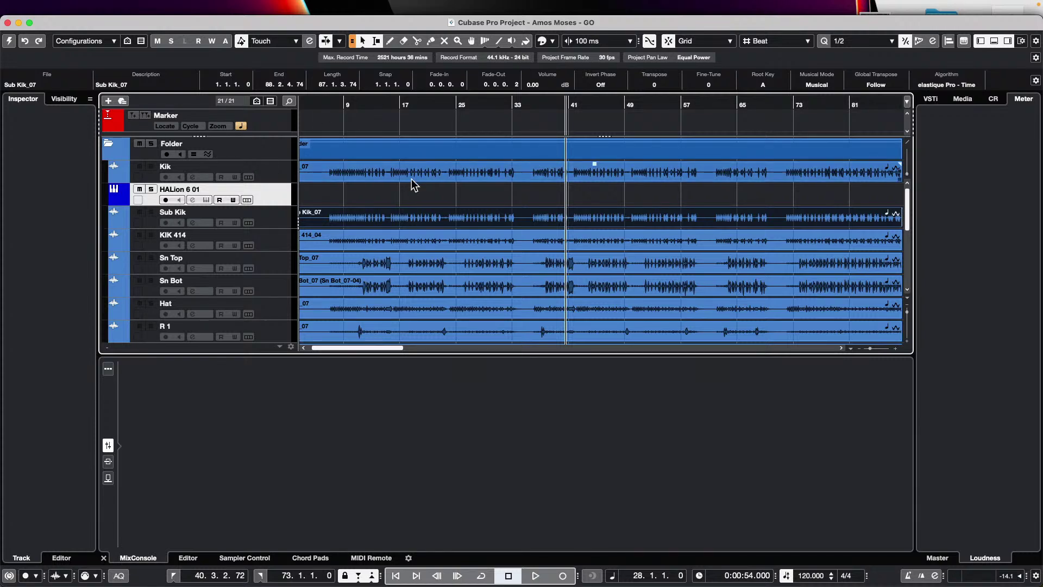
Select the range from about bar 28.3 to bar 32.1 on the Kik event and activate the Amos Moses project.
{"action": "right_click", "coordinate": [482, 170]}
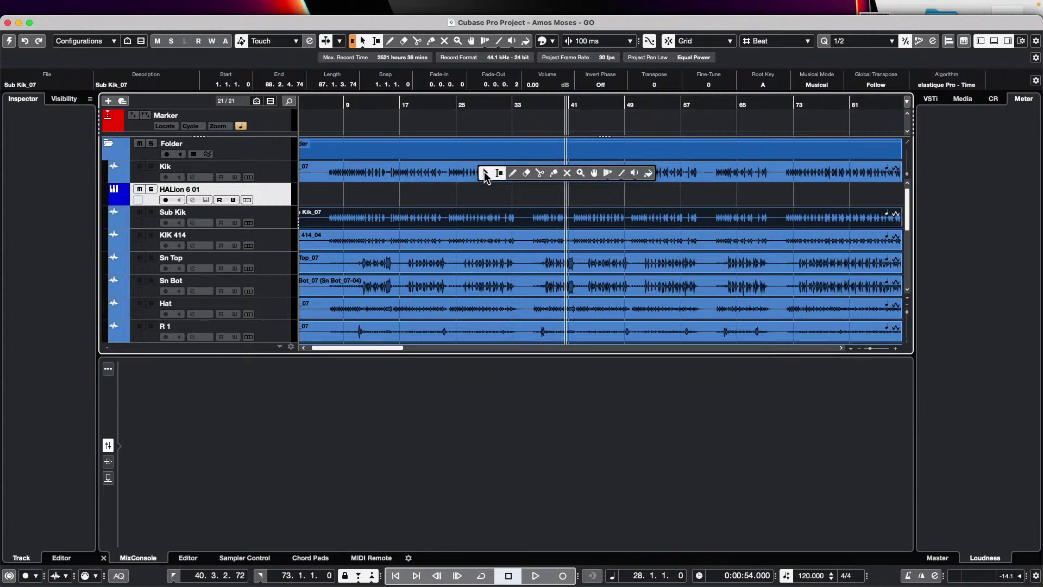
{"action": "left_click", "coordinate": [482, 167]}
{"action": "left_click_drag", "start_coordinate": [481, 167], "coordinate": [505, 169]}
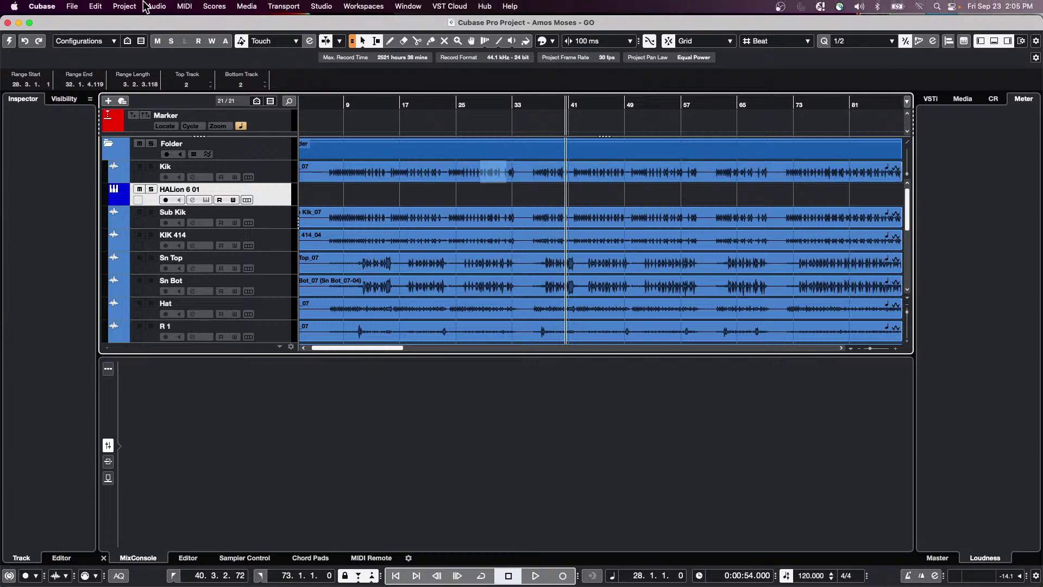
{"action": "left_click", "coordinate": [124, 7]}
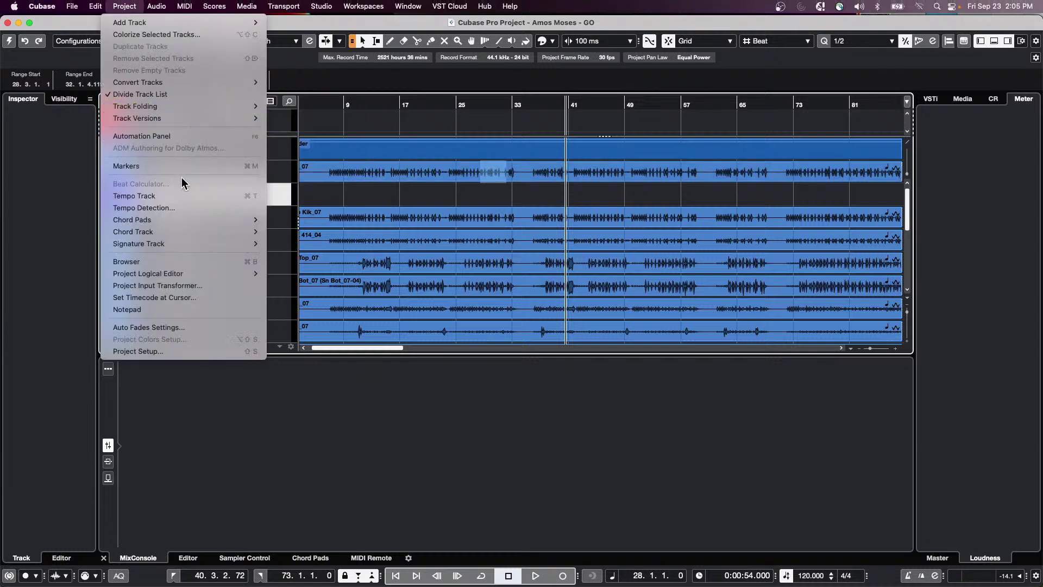
{"action": "mouse_move", "coordinate": [156, 7]}
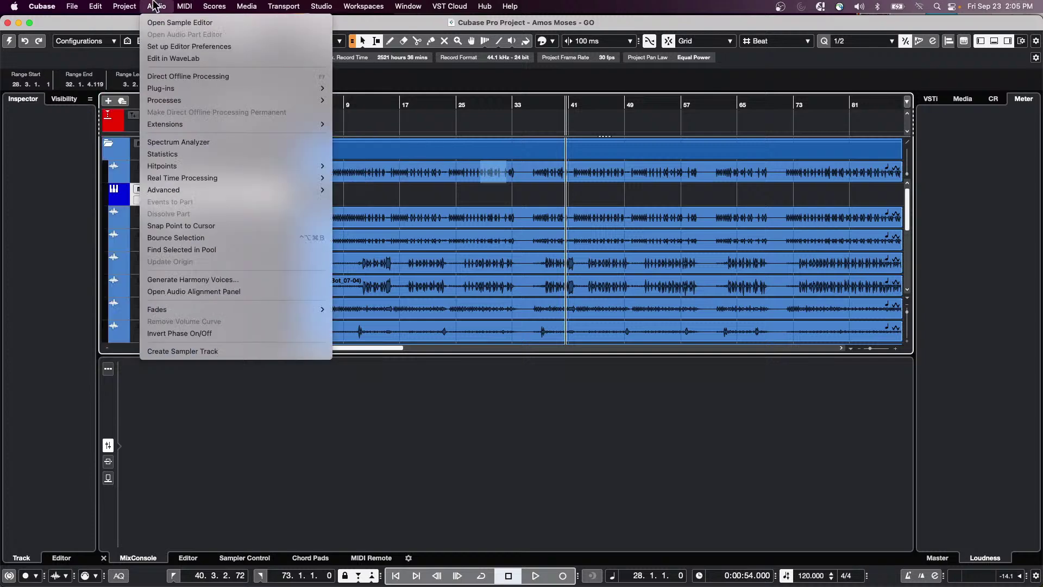
{"action": "left_click", "coordinate": [9, 42]}
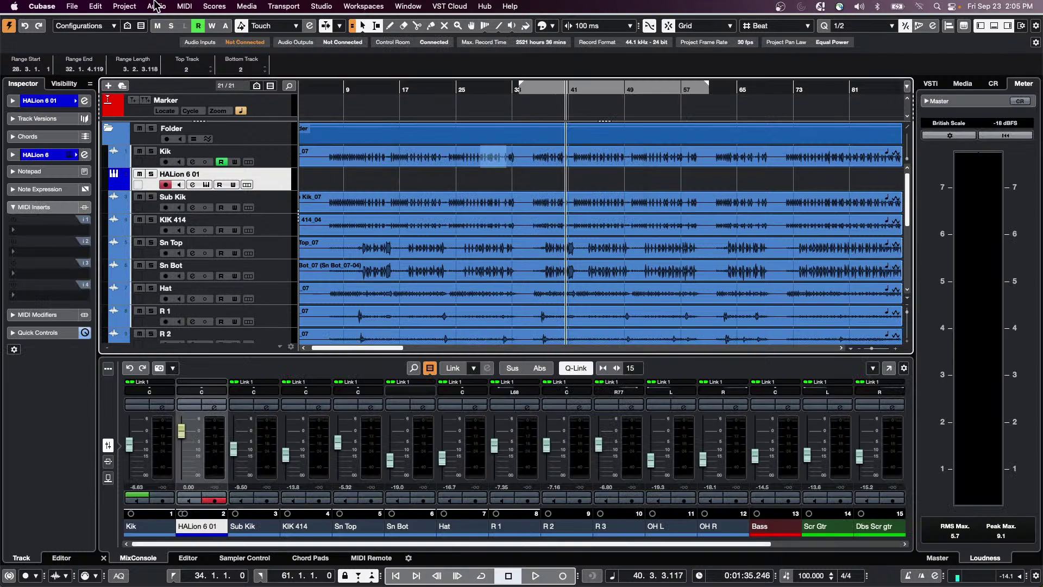
Raise the gain of the selected Kik range by 20 dB with Direct Offline Processing, using Auto Apply.
{"action": "left_click", "coordinate": [156, 7]}
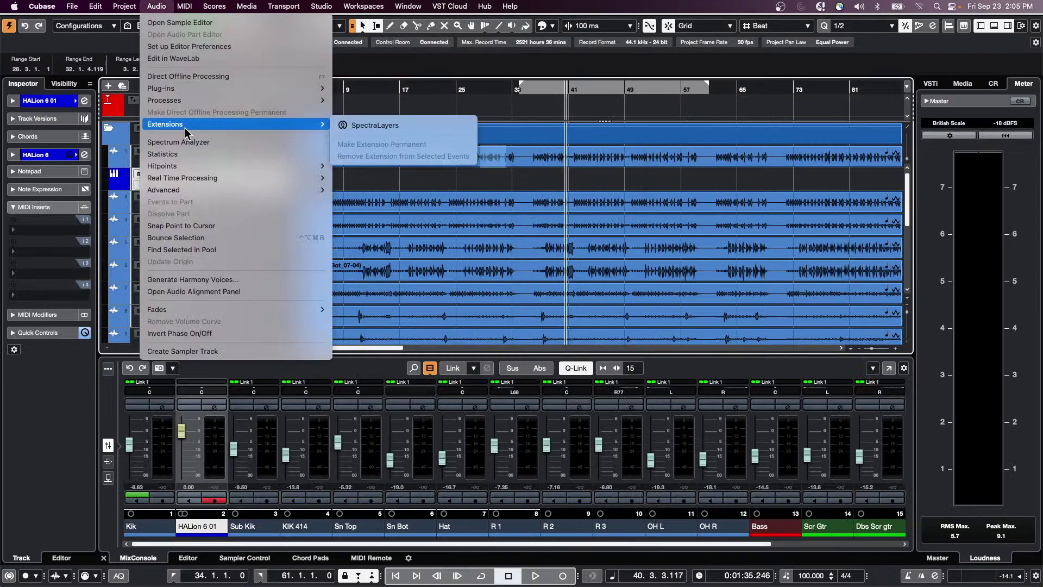
{"action": "mouse_move", "coordinate": [187, 103]}
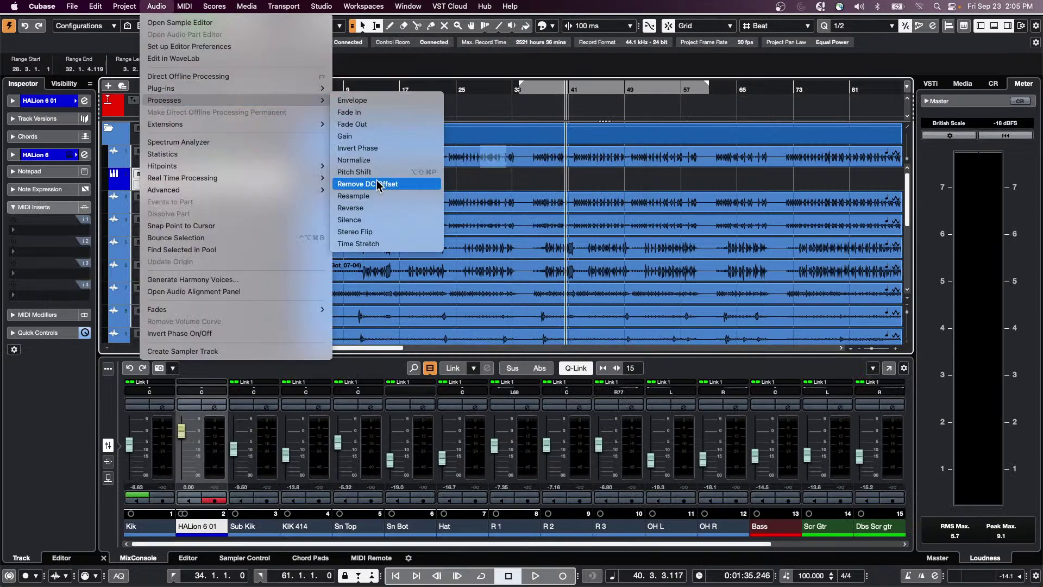
{"action": "left_click", "coordinate": [384, 140]}
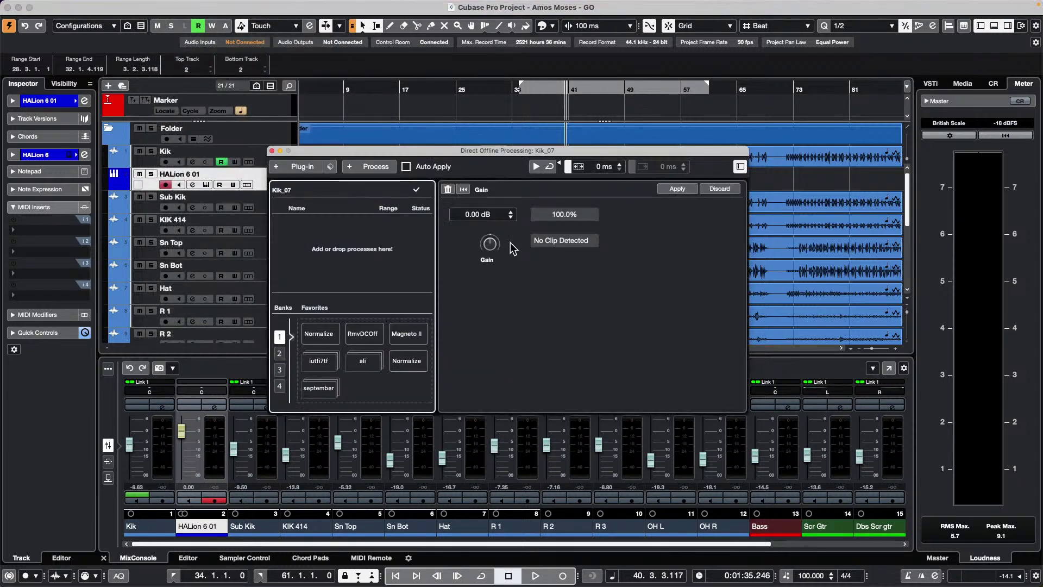
{"action": "left_click_drag", "start_coordinate": [490, 244], "coordinate": [608, 196]}
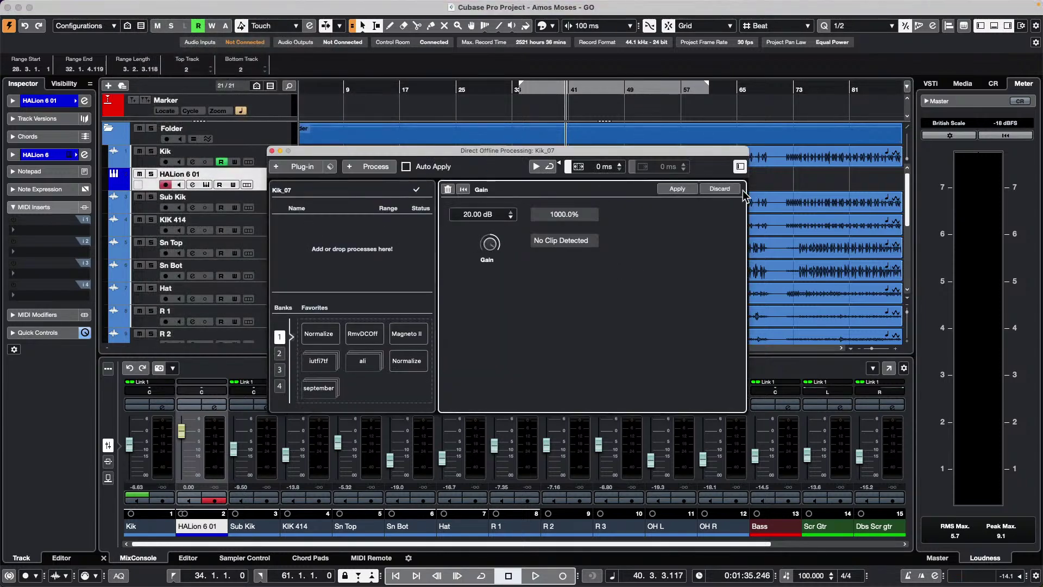
{"action": "left_click", "coordinate": [405, 167]}
{"action": "left_click_drag", "start_coordinate": [428, 151], "coordinate": [549, 273]}
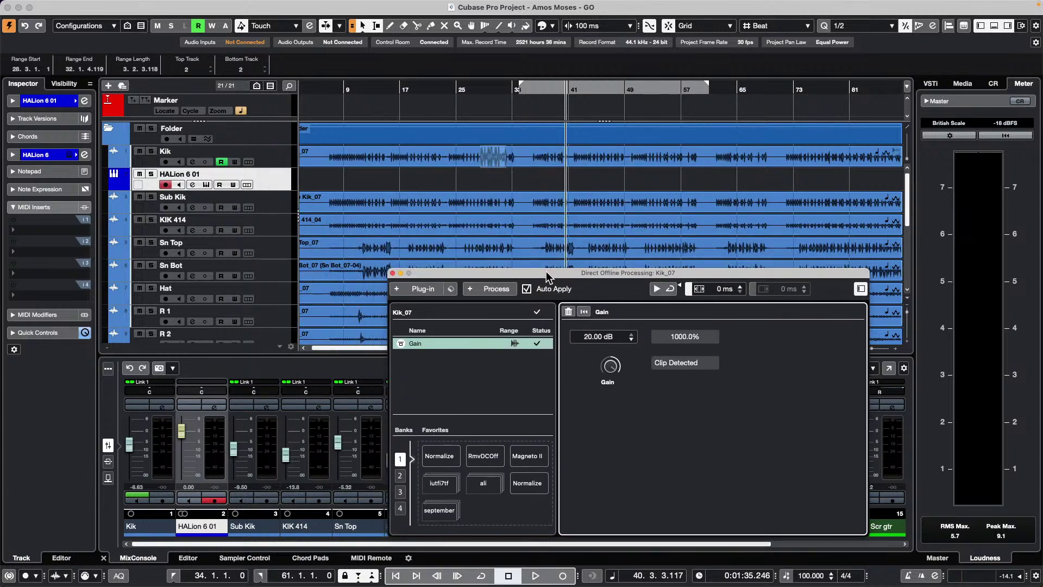
Examine the boosted Kik_07 section around bar 29 in the project and Sample Editor, closing the Direct Offline Processing window.
{"action": "left_click", "coordinate": [570, 122]}
{"action": "left_click_drag", "start_coordinate": [489, 92], "coordinate": [485, 126]}
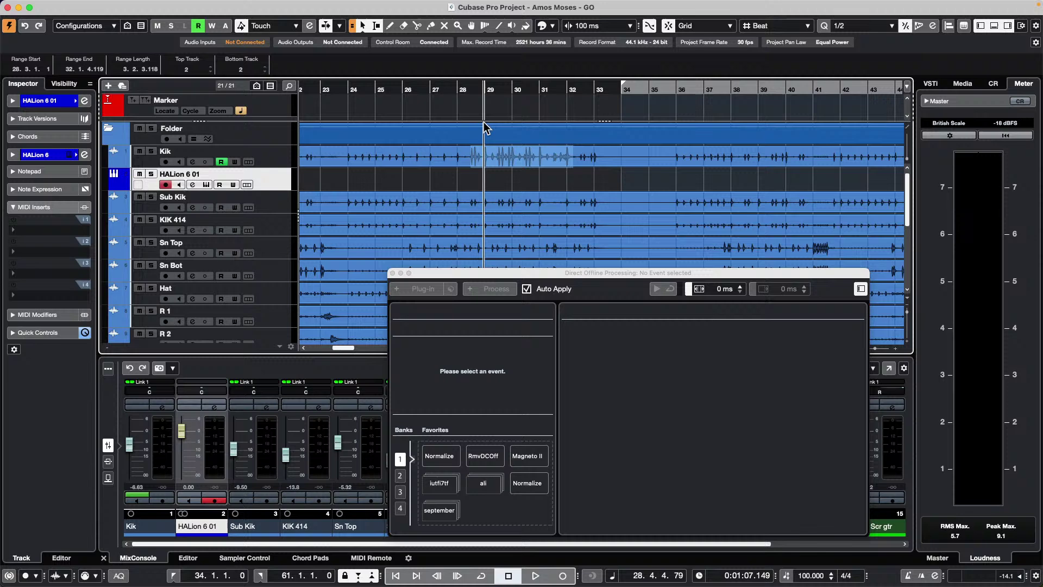
{"action": "left_click", "coordinate": [497, 185]}
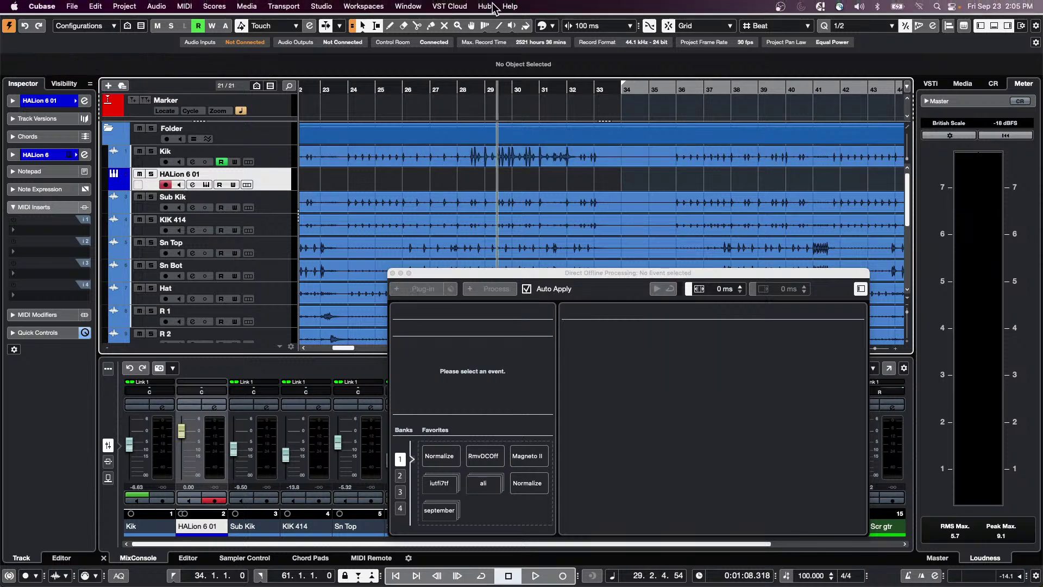
{"action": "left_click", "coordinate": [481, 161]}
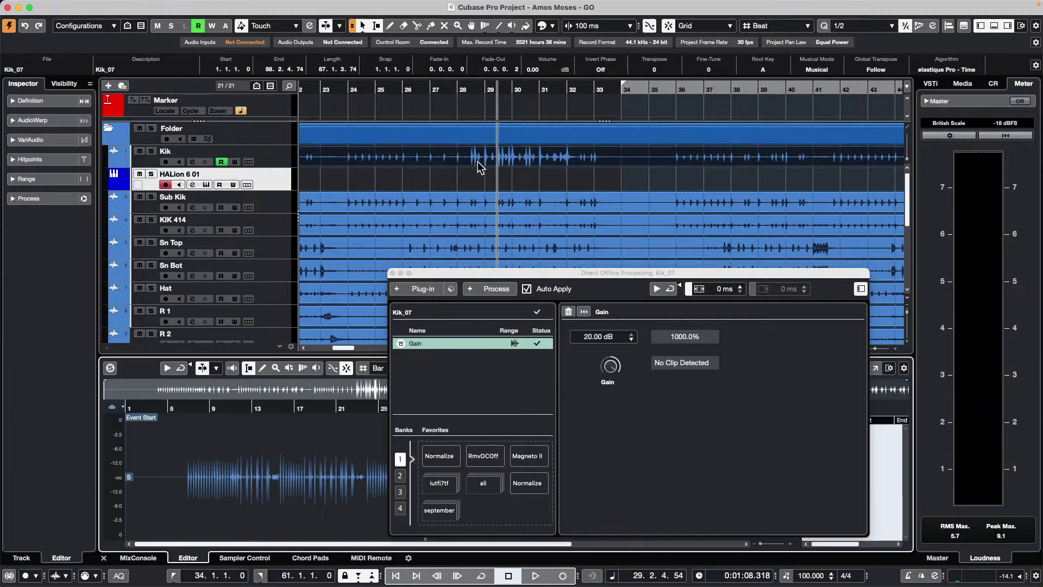
{"action": "left_click", "coordinate": [392, 273]}
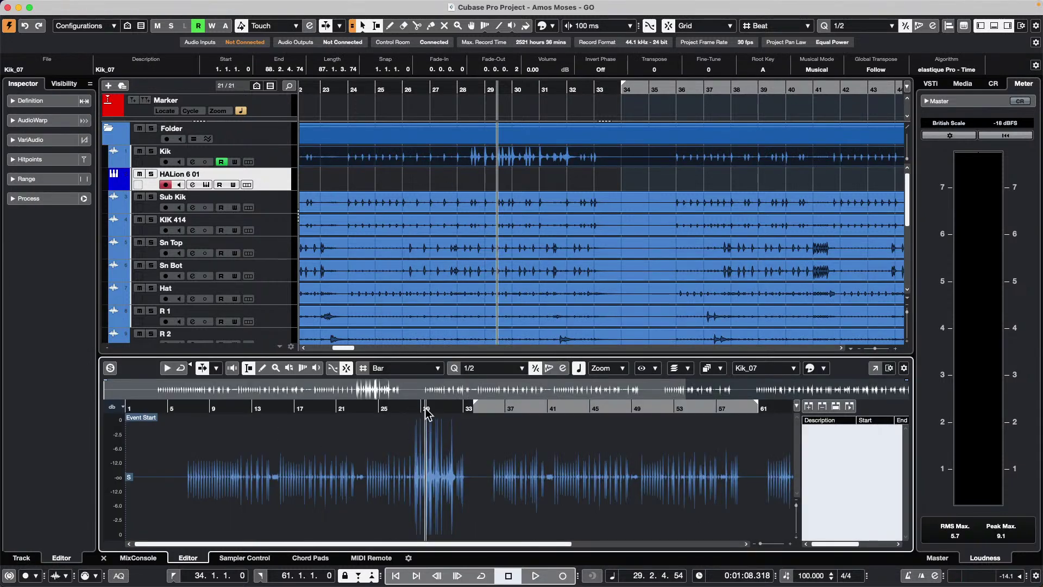
{"action": "left_click_drag", "start_coordinate": [427, 416], "coordinate": [420, 458]}
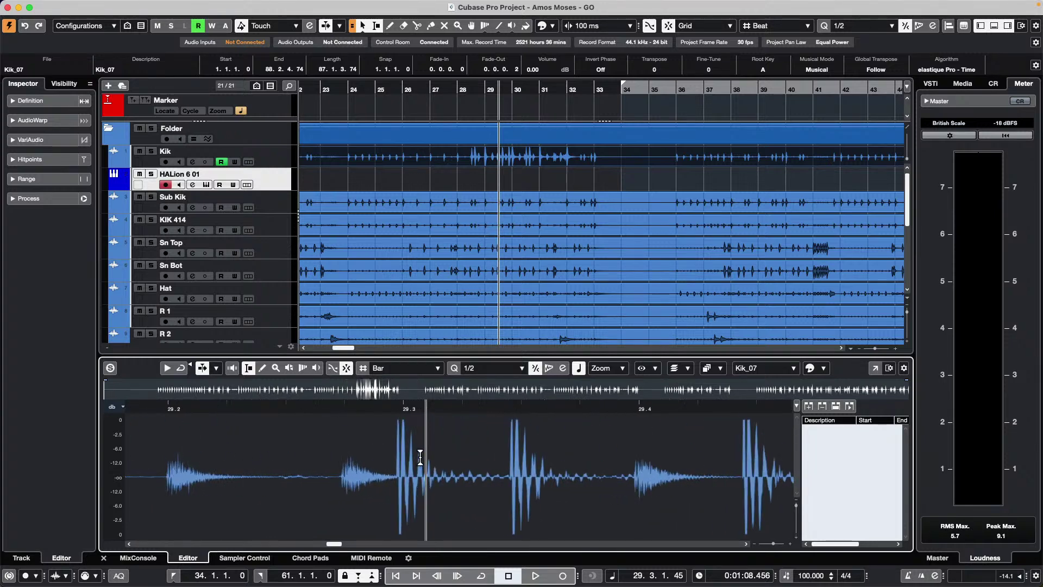
Try to edit the Kik_07 event in WaveLab.
{"action": "left_click", "coordinate": [215, 6]}
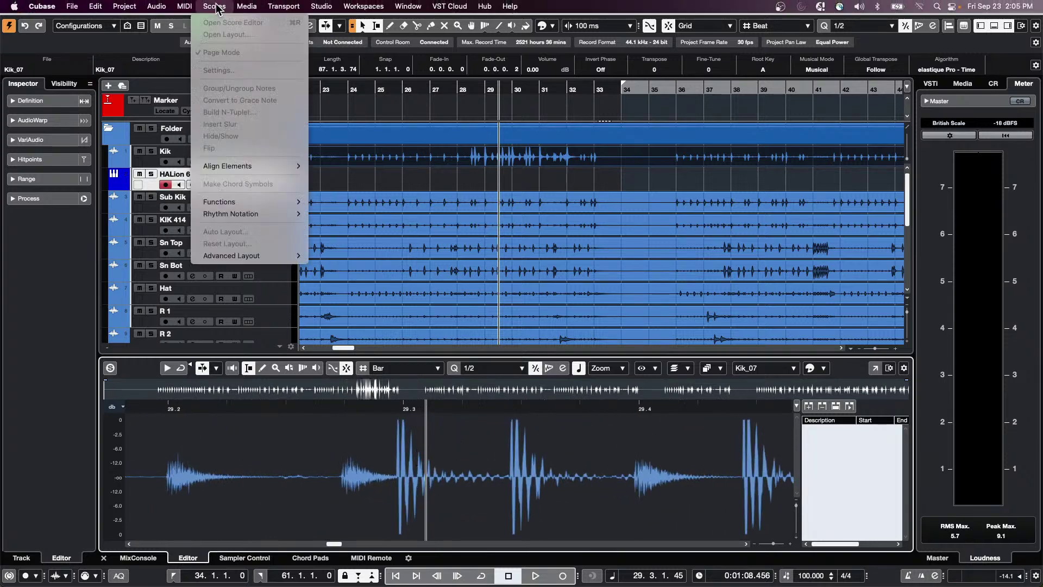
{"action": "mouse_move", "coordinate": [146, 9]}
{"action": "mouse_move", "coordinate": [220, 196]}
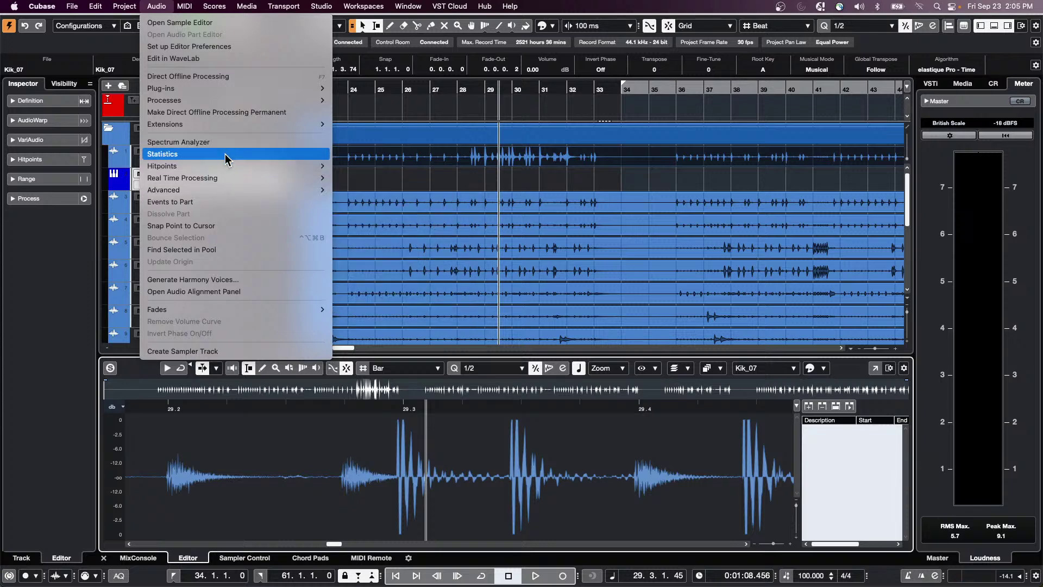
{"action": "mouse_move", "coordinate": [233, 125]}
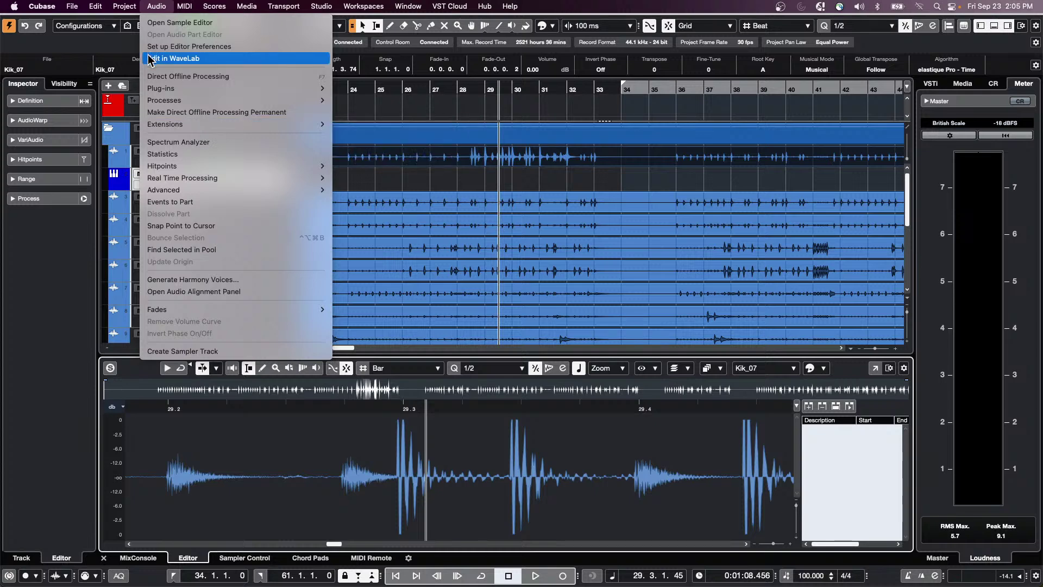
{"action": "mouse_move", "coordinate": [212, 101]}
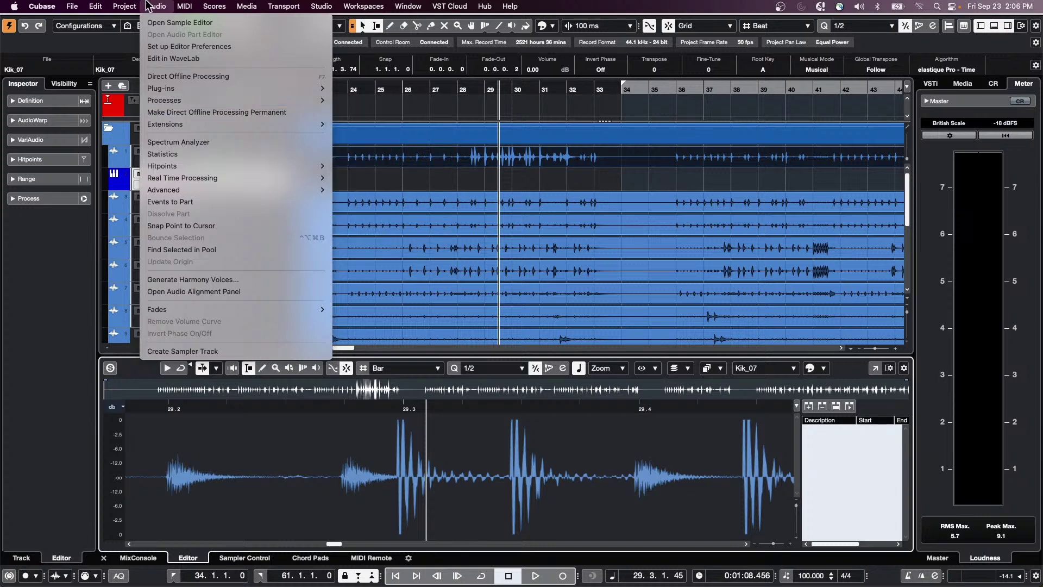
{"action": "left_click", "coordinate": [202, 58]}
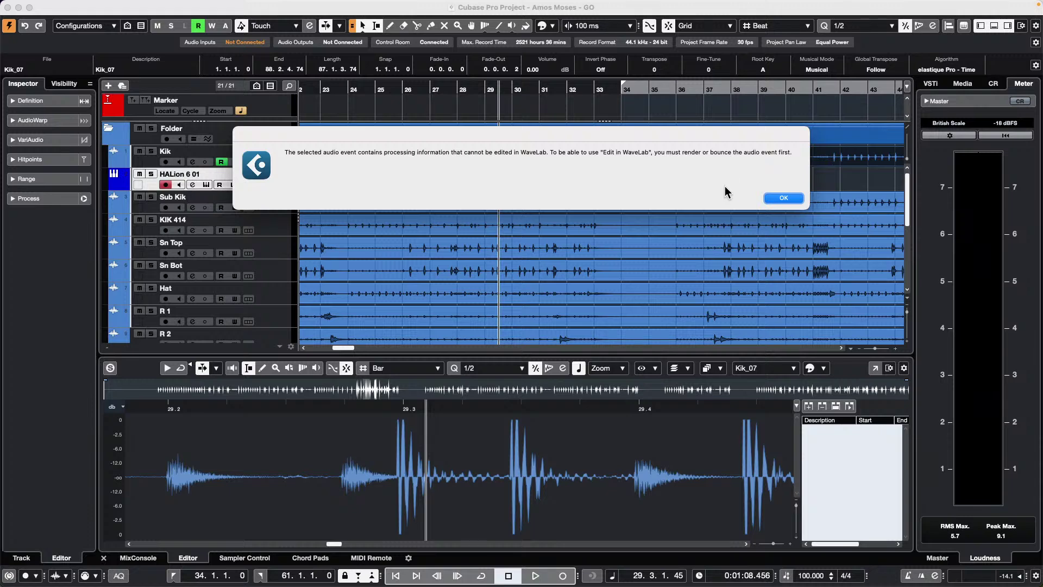
{"action": "left_click", "coordinate": [781, 199]}
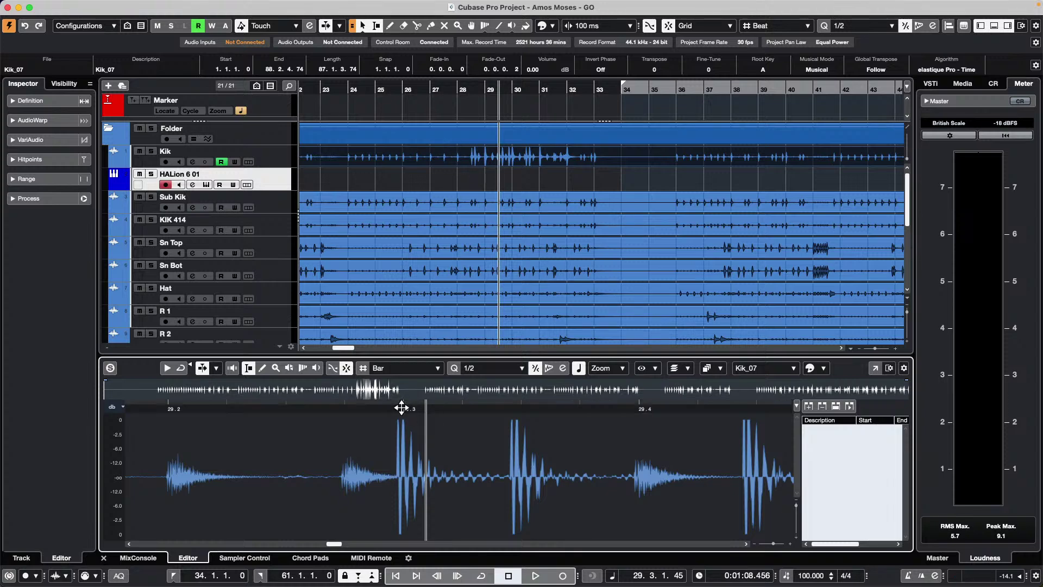
Inspect the clipped waveform near 29.3 in the Sample Editor and undo the gain processing on the Kik event.
{"action": "left_click_drag", "start_coordinate": [402, 409], "coordinate": [402, 438]}
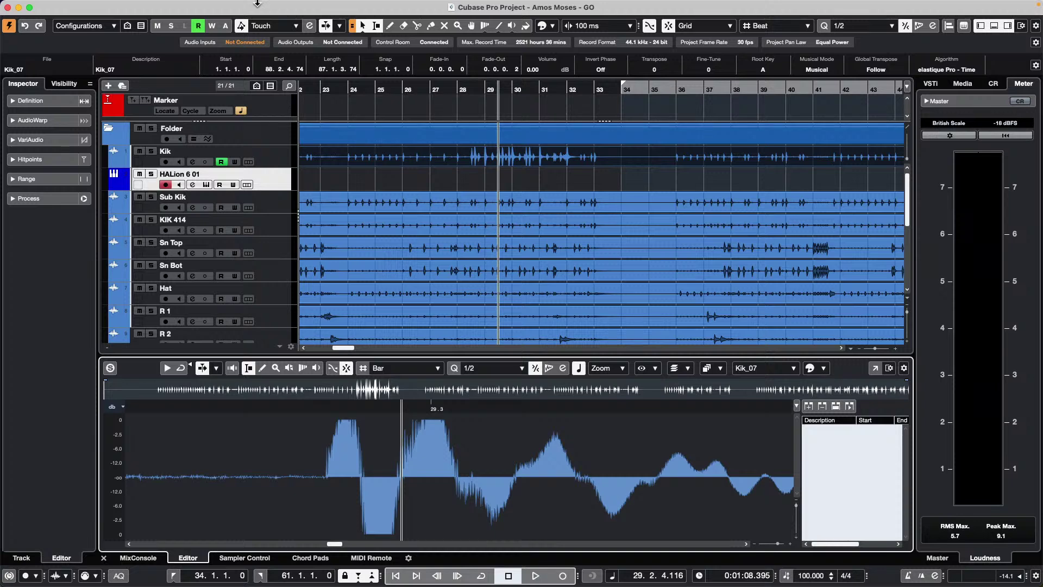
{"action": "mouse_move", "coordinate": [252, 5]}
{"action": "left_click", "coordinate": [215, 6]}
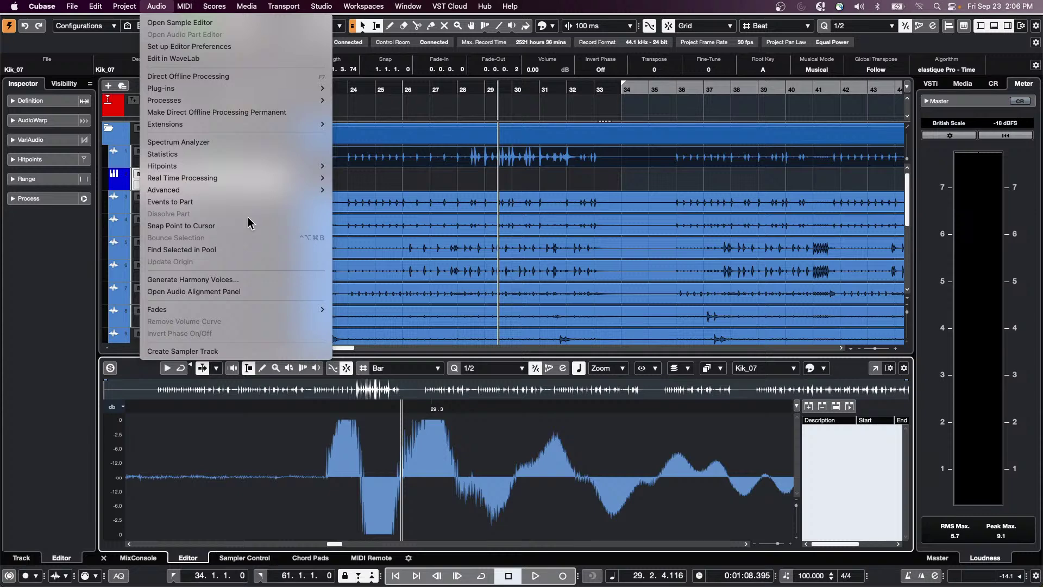
{"action": "left_click", "coordinate": [430, 166]}
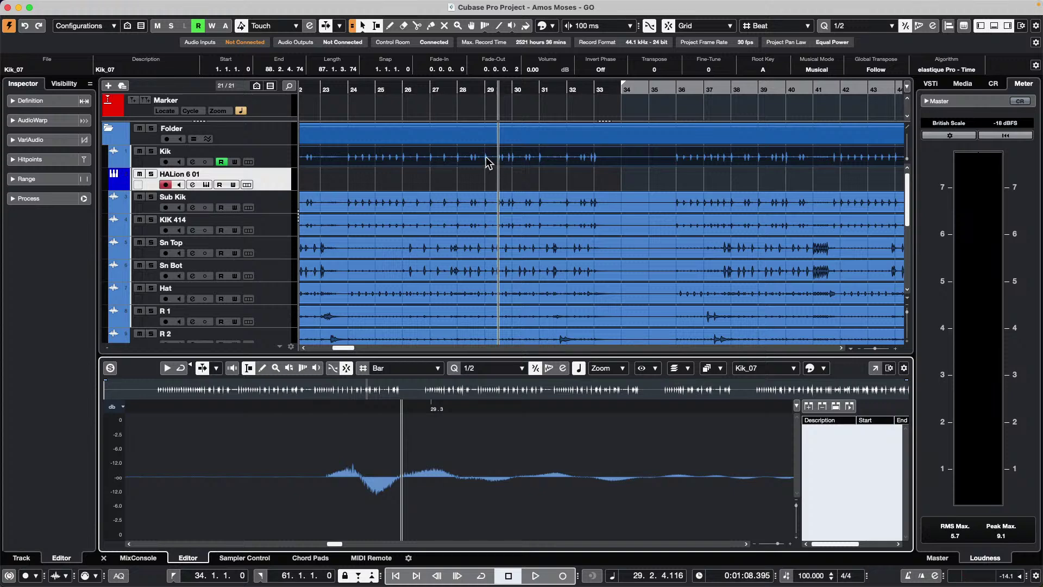
Look over the Definition settings of the Kik_07 clip and the Fader section of the Kik track.
{"action": "mouse_move", "coordinate": [82, 8]}
{"action": "left_click", "coordinate": [31, 101]}
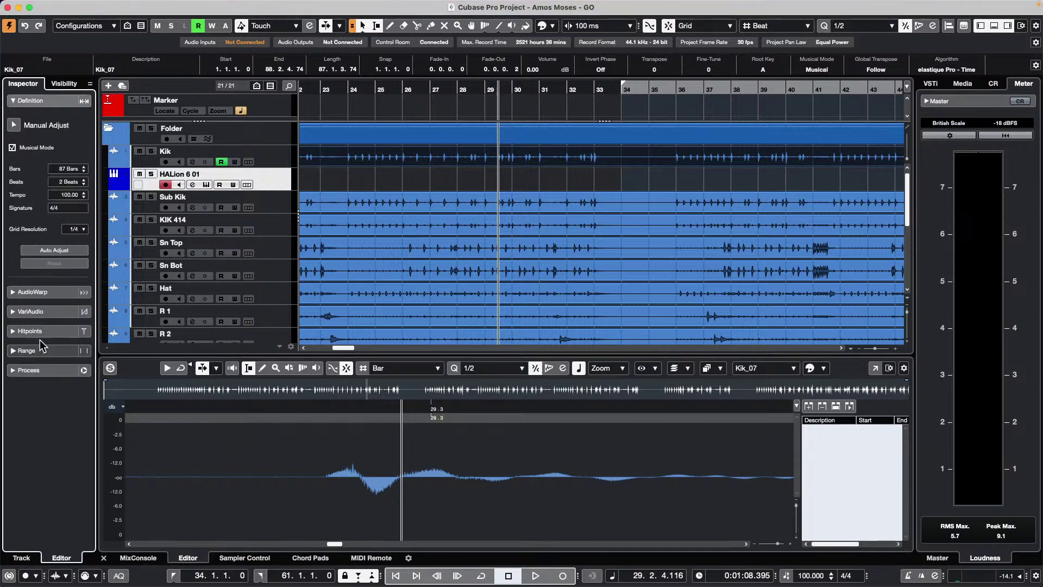
{"action": "left_click", "coordinate": [278, 202]}
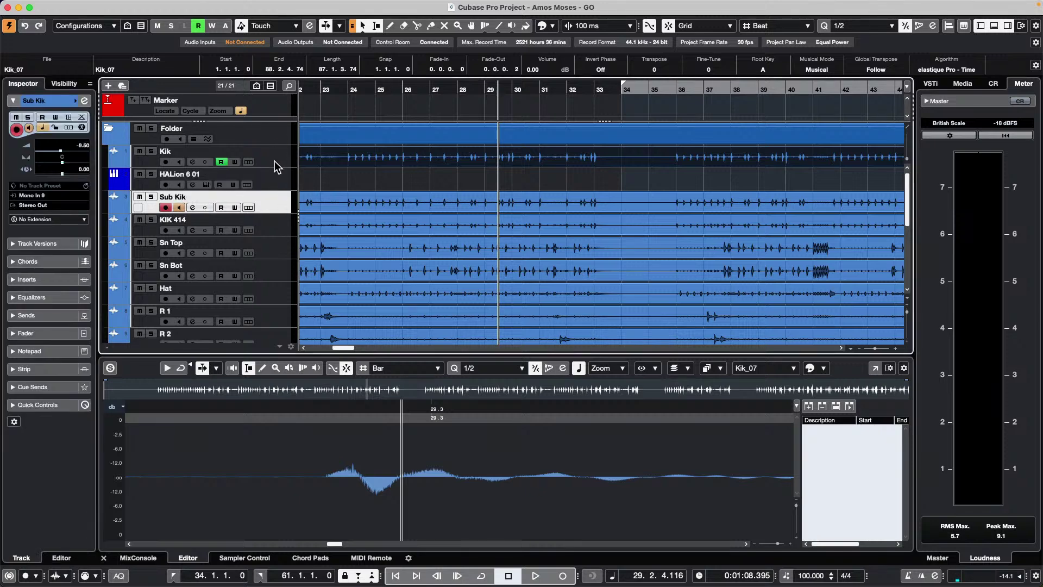
{"action": "left_click", "coordinate": [278, 156]}
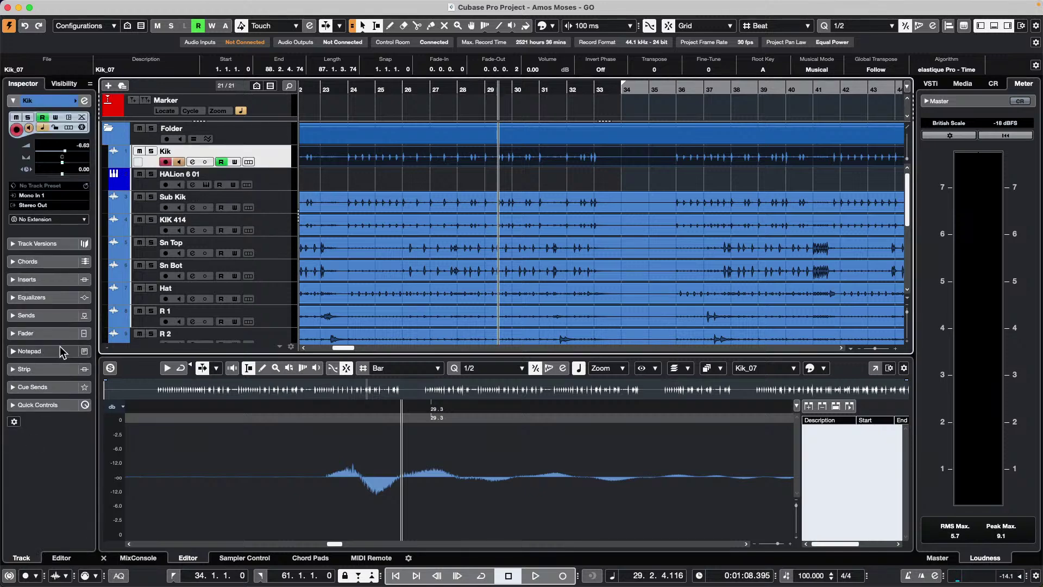
{"action": "left_click", "coordinate": [40, 333]}
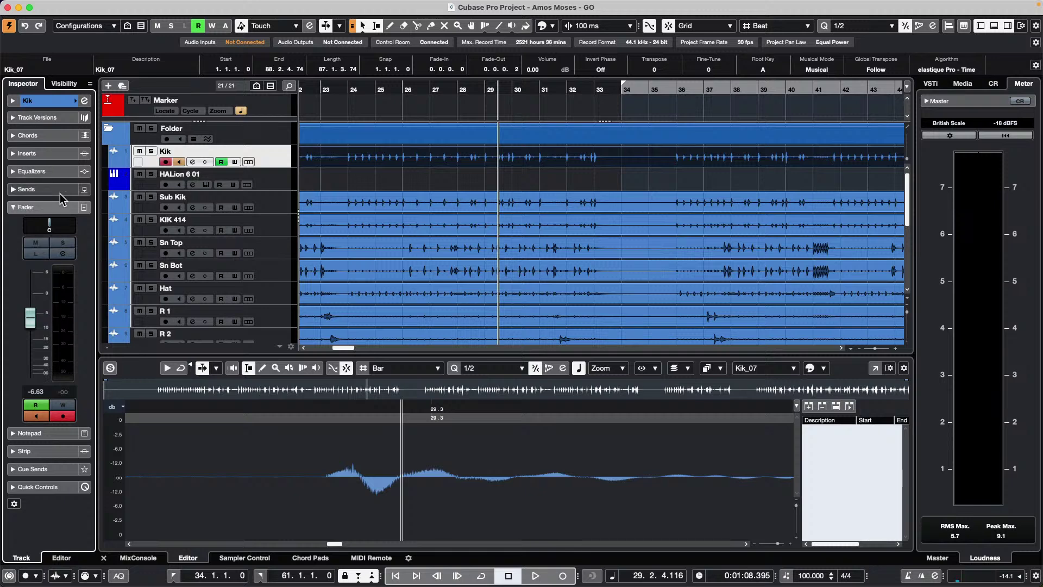
{"action": "left_click", "coordinate": [41, 207]}
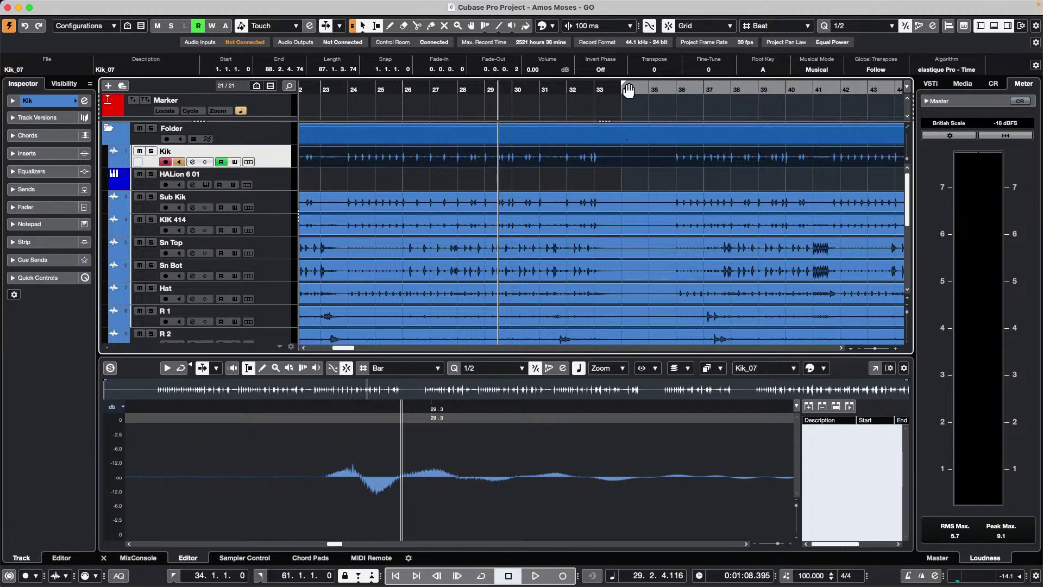
View the Kik channel's settings with its equalizer and pre-section phase control, and close them.
{"action": "left_click", "coordinate": [608, 70]}
{"action": "left_click_drag", "start_coordinate": [540, 85], "coordinate": [536, 58]}
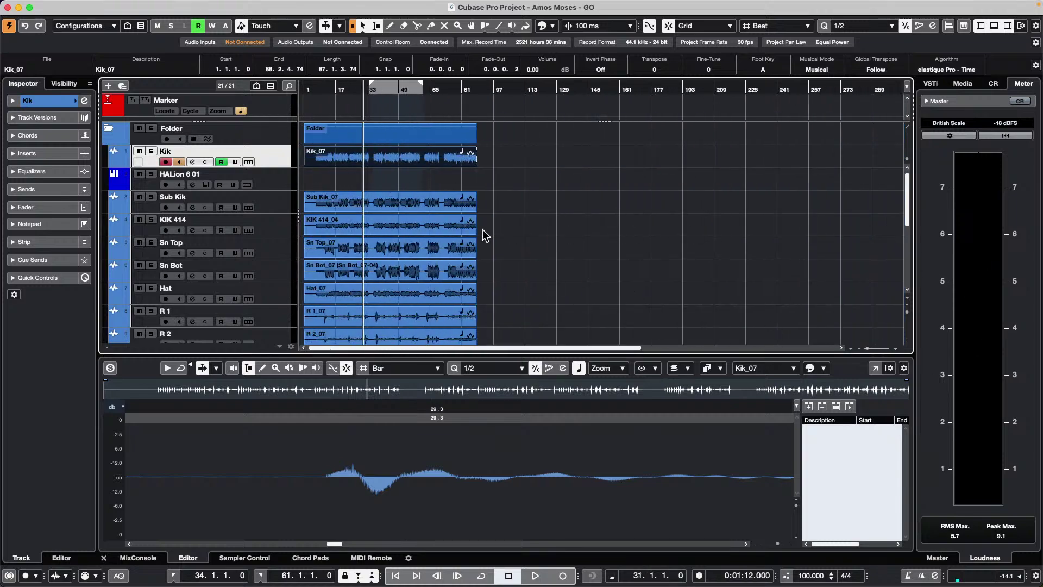
{"action": "left_click", "coordinate": [84, 101]}
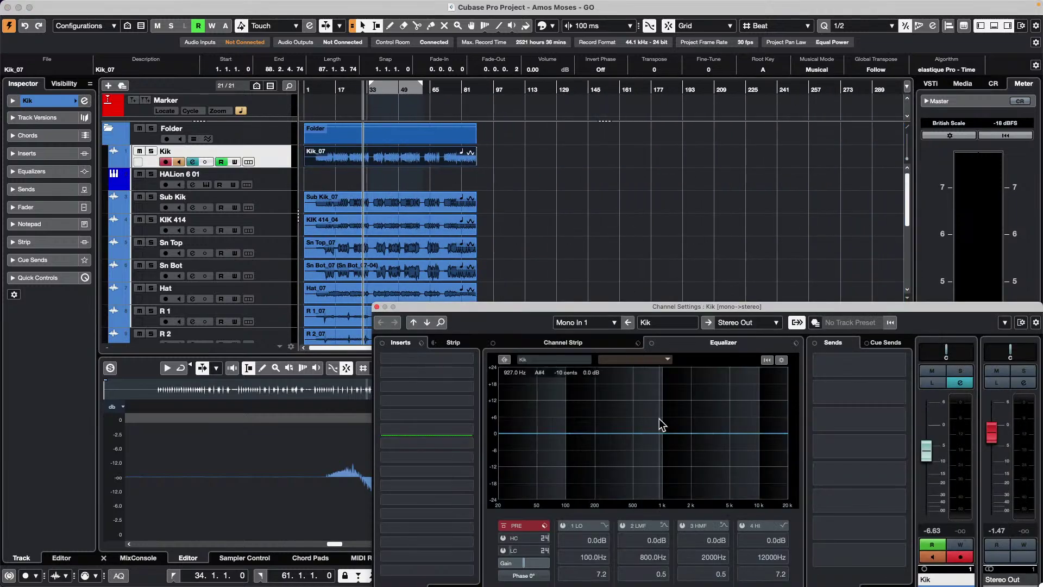
{"action": "left_click", "coordinate": [377, 307]}
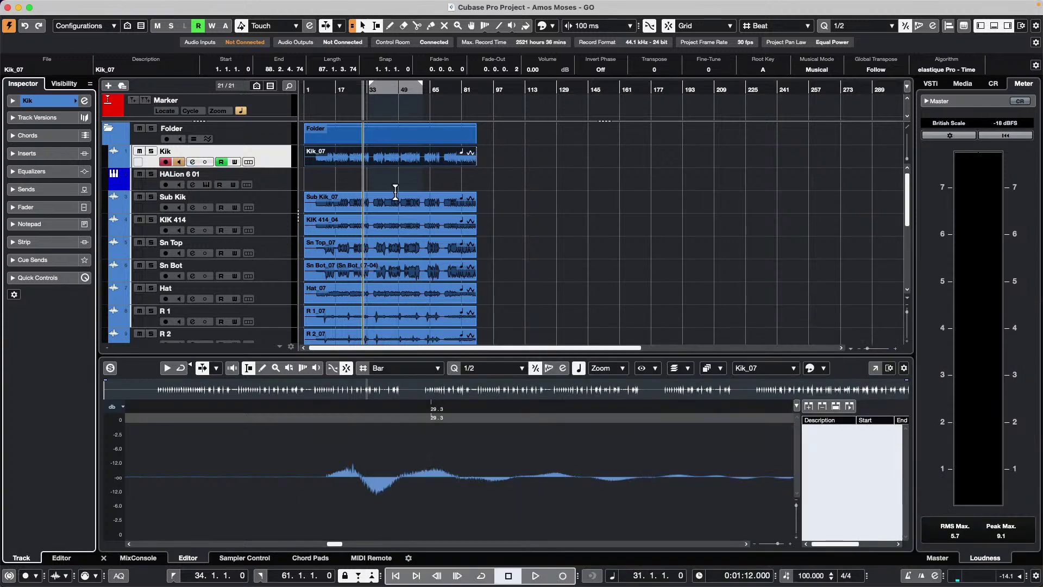
Check the Invert Phase setting of the Sub Kik_07 event and select the Kik_07 event for comparison.
{"action": "left_click", "coordinate": [395, 191]}
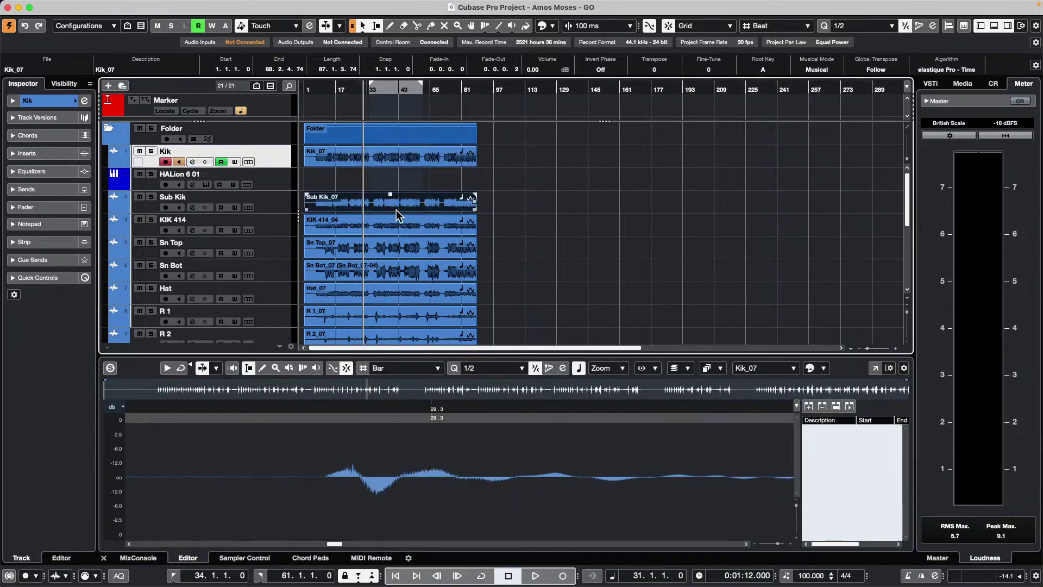
{"action": "left_click", "coordinate": [611, 68]}
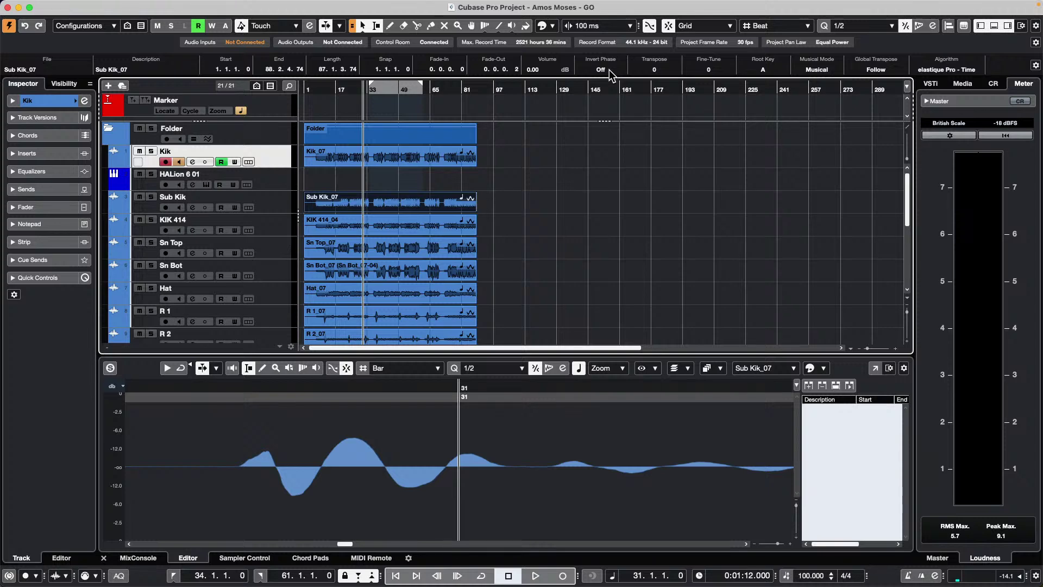
{"action": "left_click", "coordinate": [605, 73]}
{"action": "left_click", "coordinate": [403, 159]}
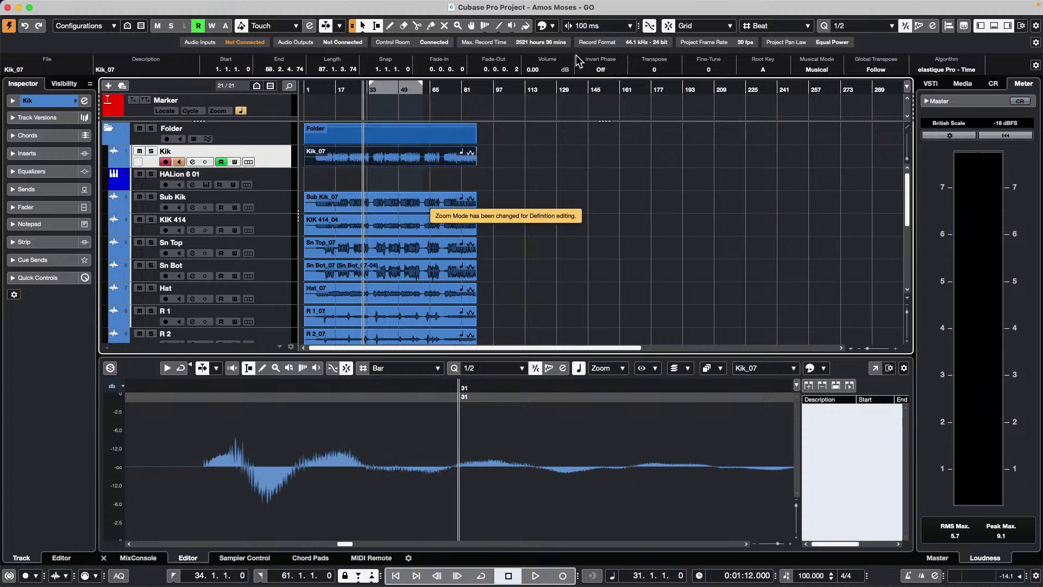
Compare the Invert Phase setting of the Kik_07 event with that of the Sub Kik_07 event.
{"action": "left_click", "coordinate": [606, 70]}
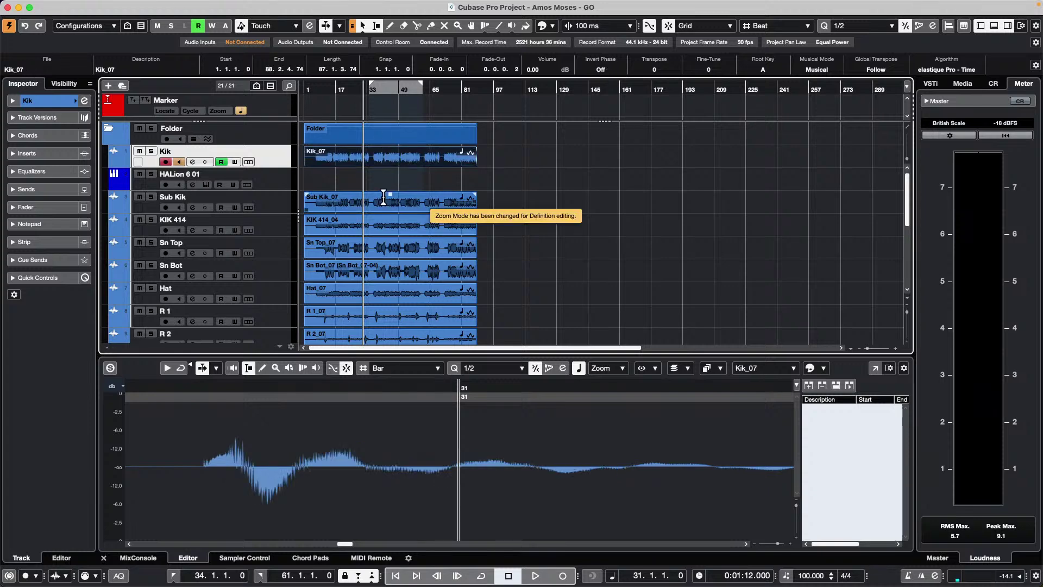
{"action": "left_click", "coordinate": [389, 207]}
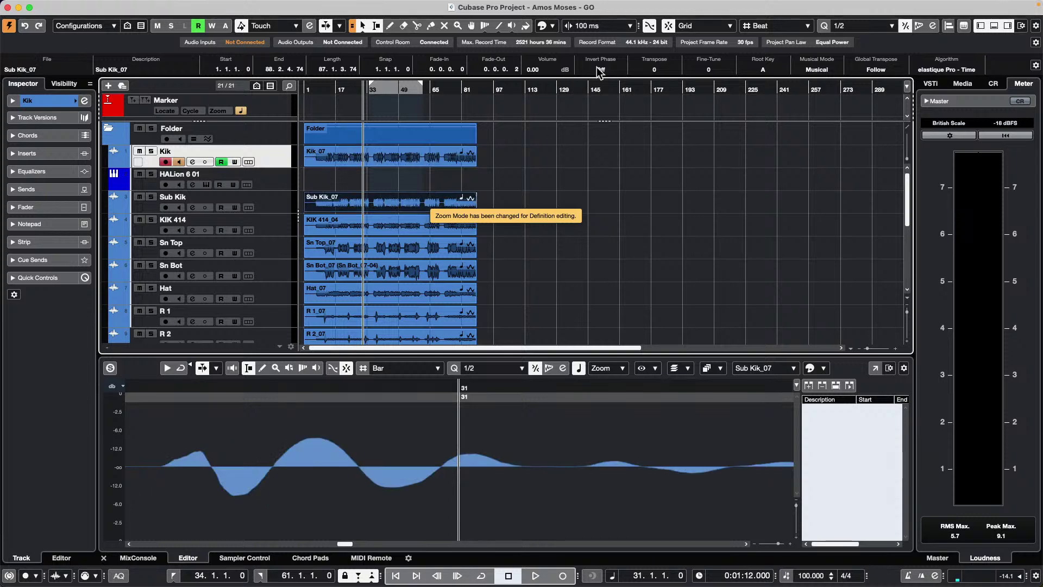
{"action": "left_click", "coordinate": [339, 89]}
{"action": "left_click_drag", "start_coordinate": [333, 107], "coordinate": [336, 138]}
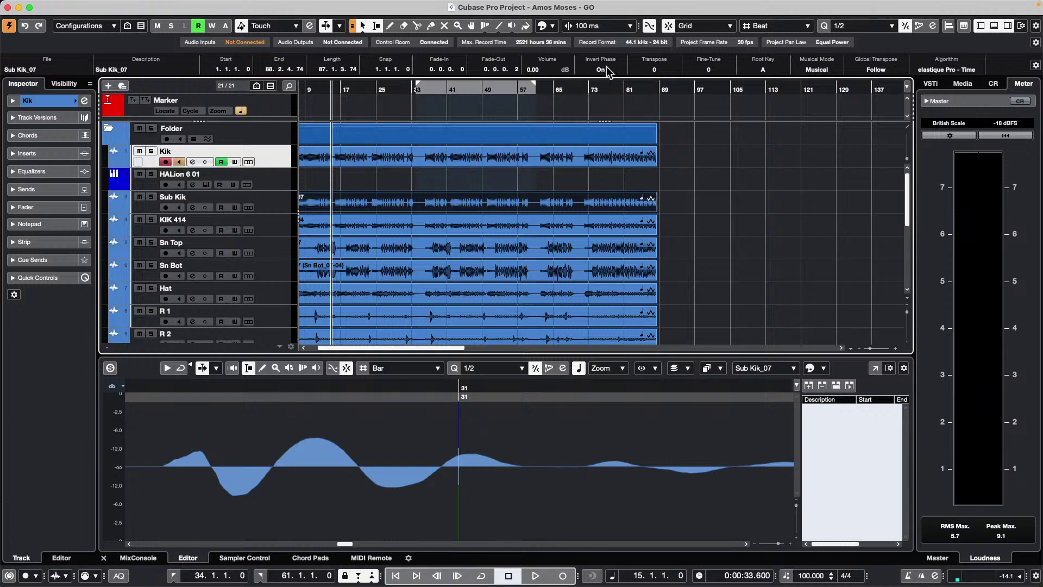
Inspect the Sub Kik_07 waveform around 16.4 in the Sample Editor and switch the event's Invert Phase off.
{"action": "double_click", "coordinate": [462, 209]}
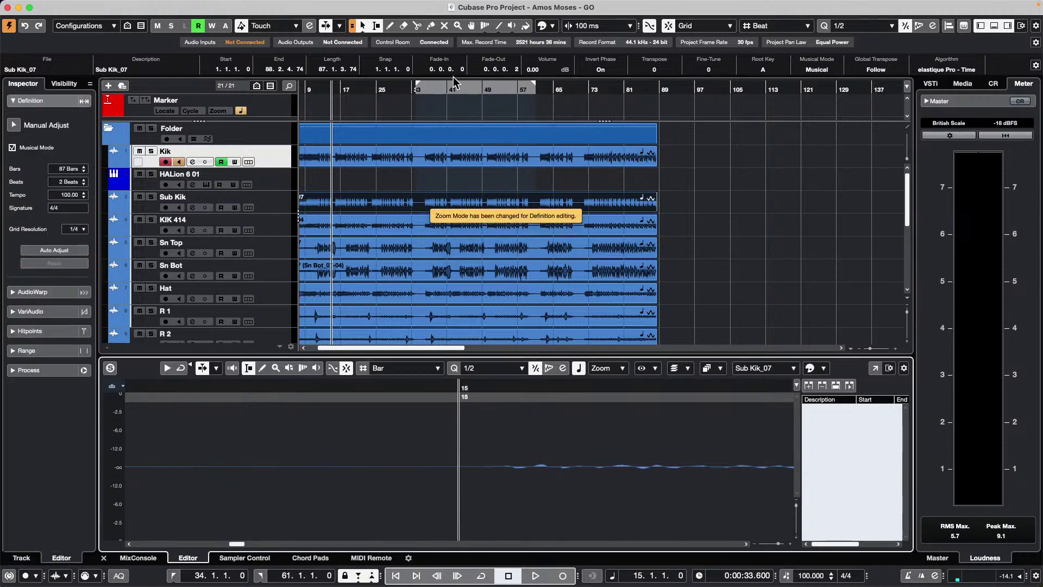
{"action": "left_click", "coordinate": [487, 89]}
{"action": "left_click", "coordinate": [487, 89]}
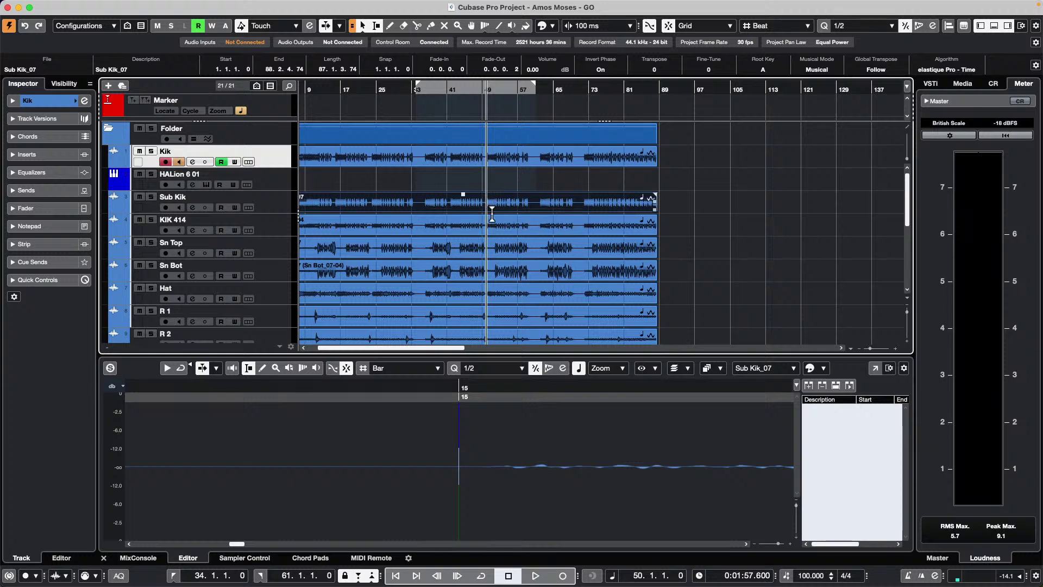
{"action": "left_click", "coordinate": [465, 390]}
{"action": "key", "text": "space"}
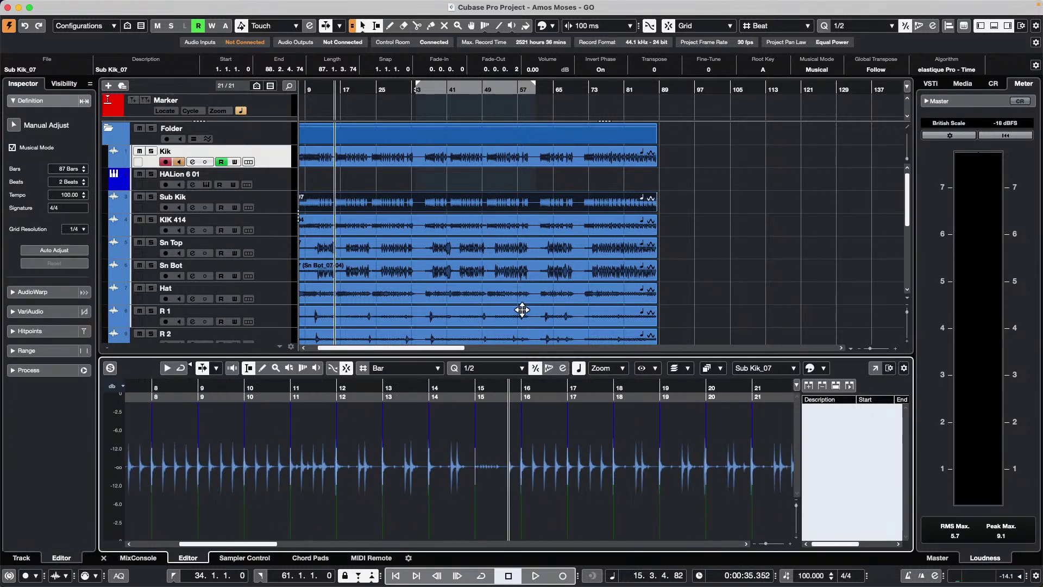
{"action": "key", "text": "h"}
{"action": "key", "text": "h"}
{"action": "key", "text": "h"}
{"action": "key", "text": "h"}
{"action": "key", "text": "h"}
{"action": "key", "text": "h"}
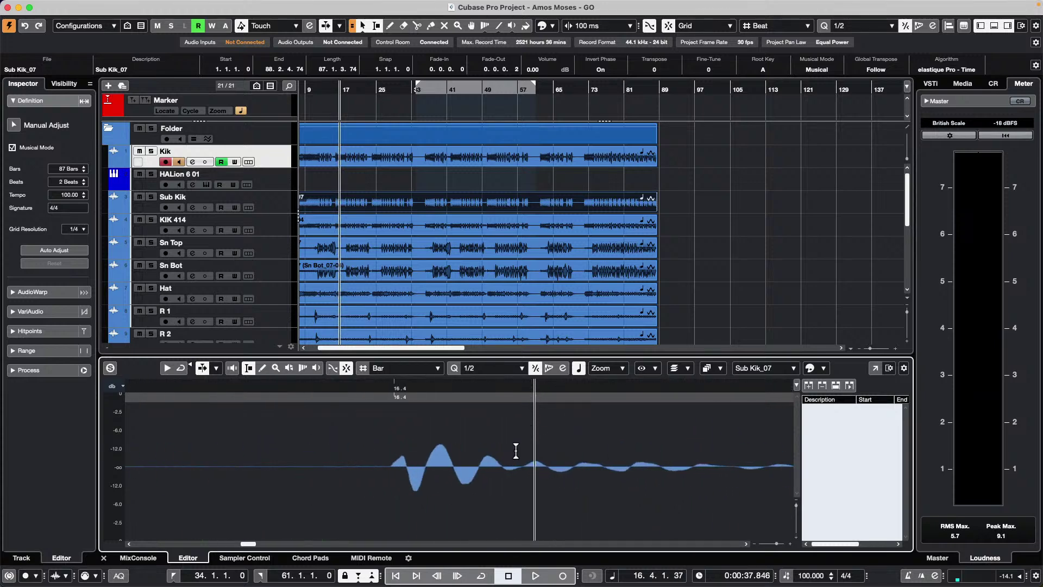
{"action": "left_click", "coordinate": [605, 71]}
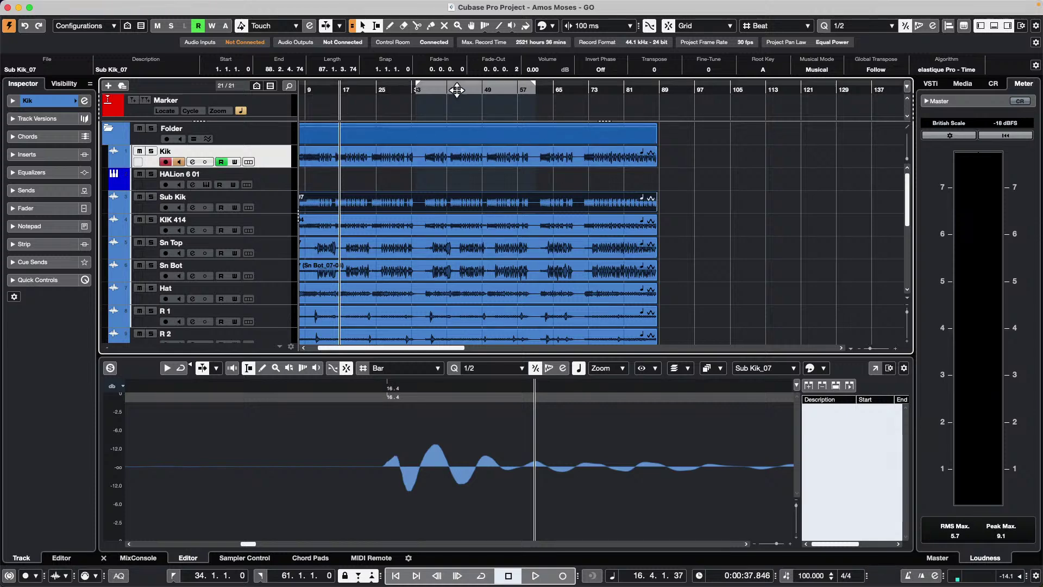
Revert the project to its previously saved version.
{"action": "left_click_drag", "start_coordinate": [463, 90], "coordinate": [457, 54]}
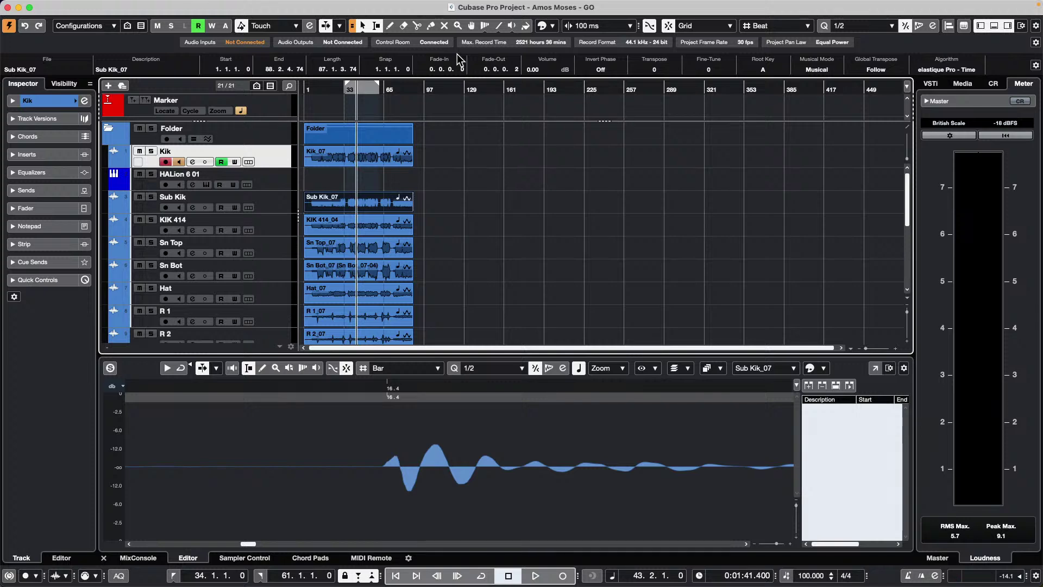
{"action": "left_click_drag", "start_coordinate": [315, 91], "coordinate": [306, 114]}
{"action": "left_click", "coordinate": [71, 6]}
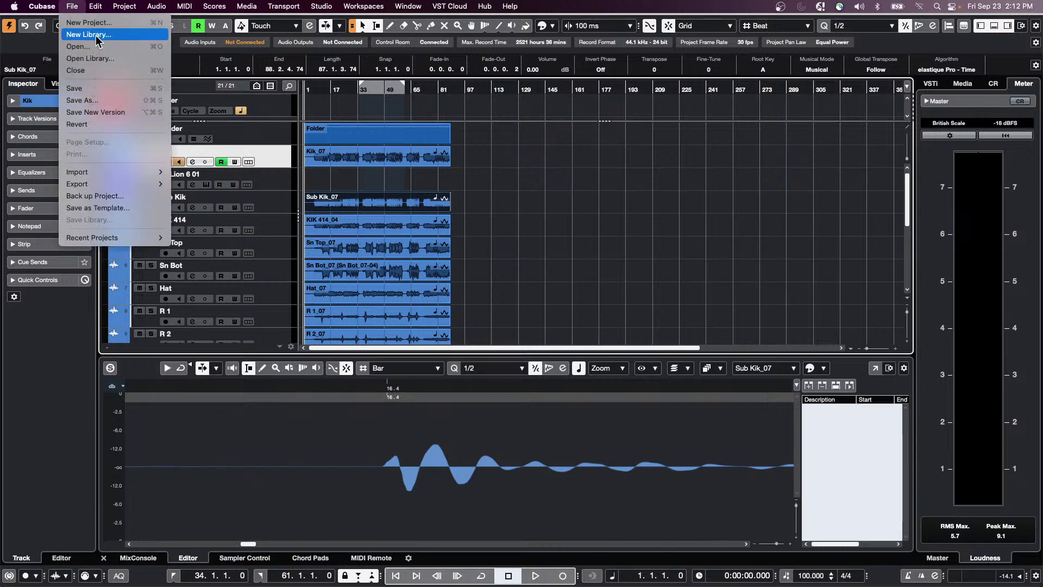
{"action": "left_click", "coordinate": [155, 124]}
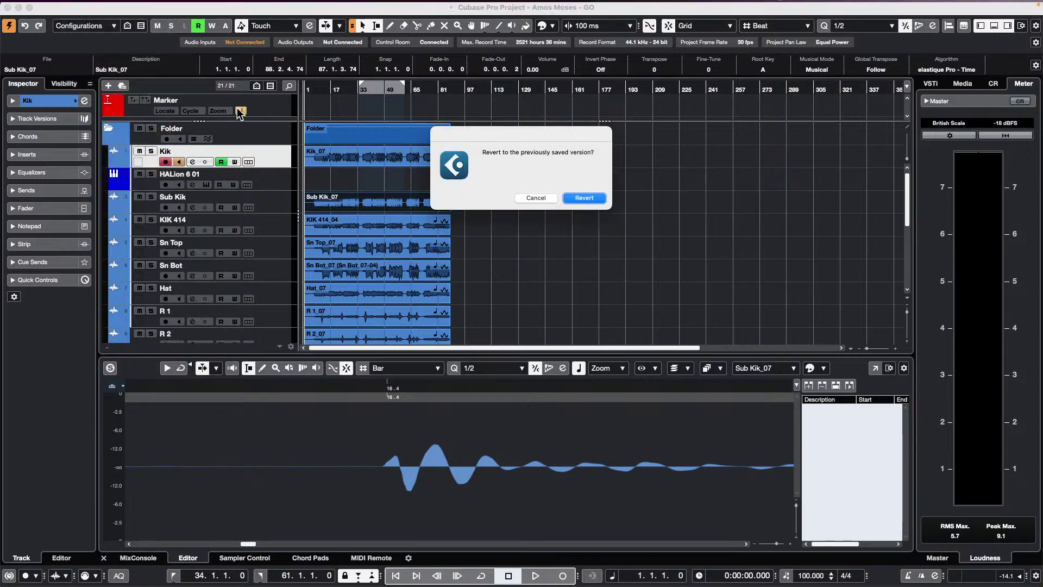
{"action": "left_click", "coordinate": [580, 197]}
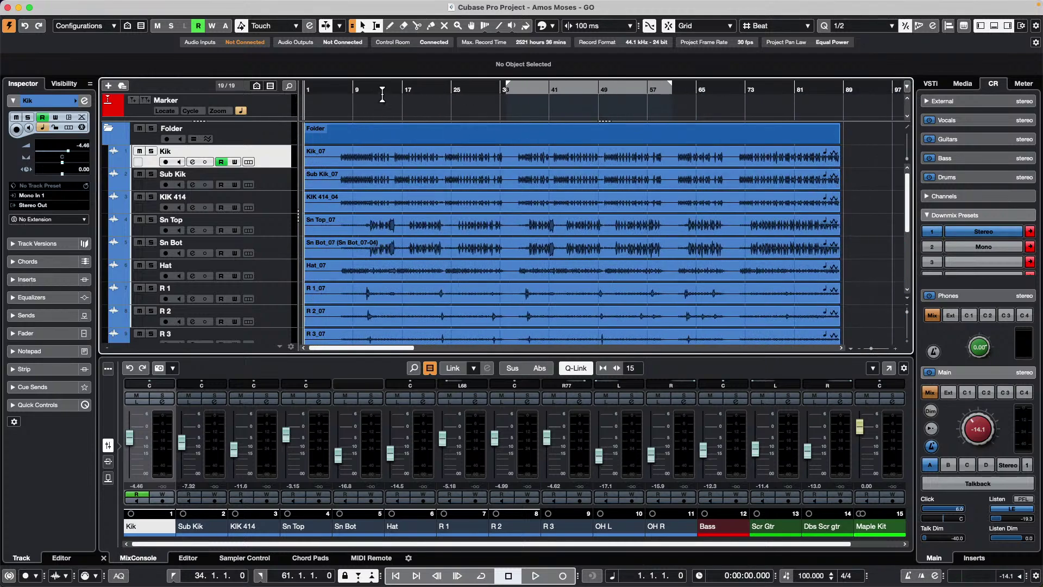
Play the project from position 12.4.1 and raise the Control Room's Main level to -5.70.
{"action": "left_click_drag", "start_coordinate": [383, 95], "coordinate": [378, 112]}
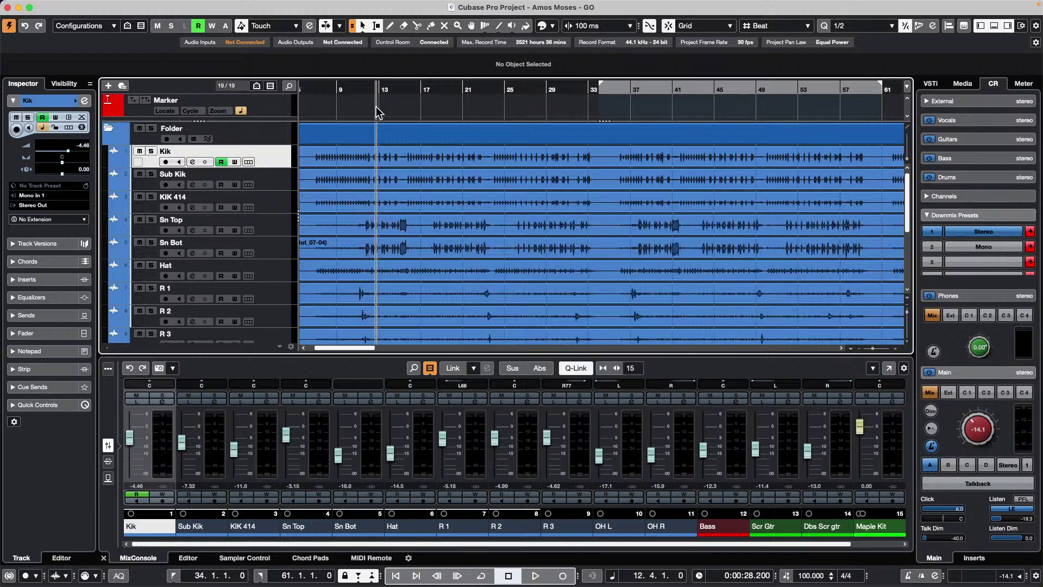
{"action": "key", "text": "space"}
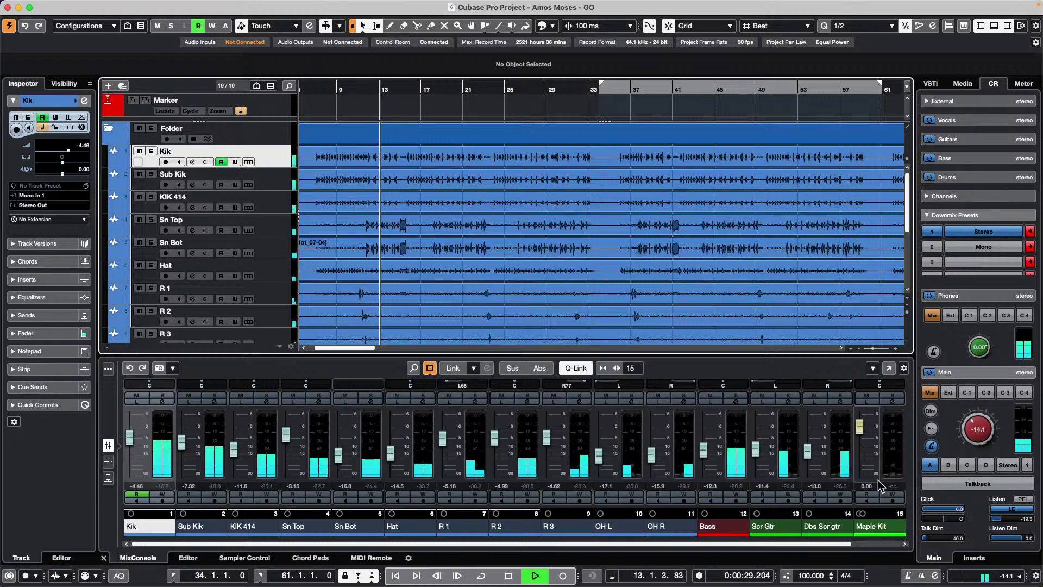
{"action": "scroll", "coordinate": [978, 430], "scroll_direction": "up", "scroll_amount": 8}
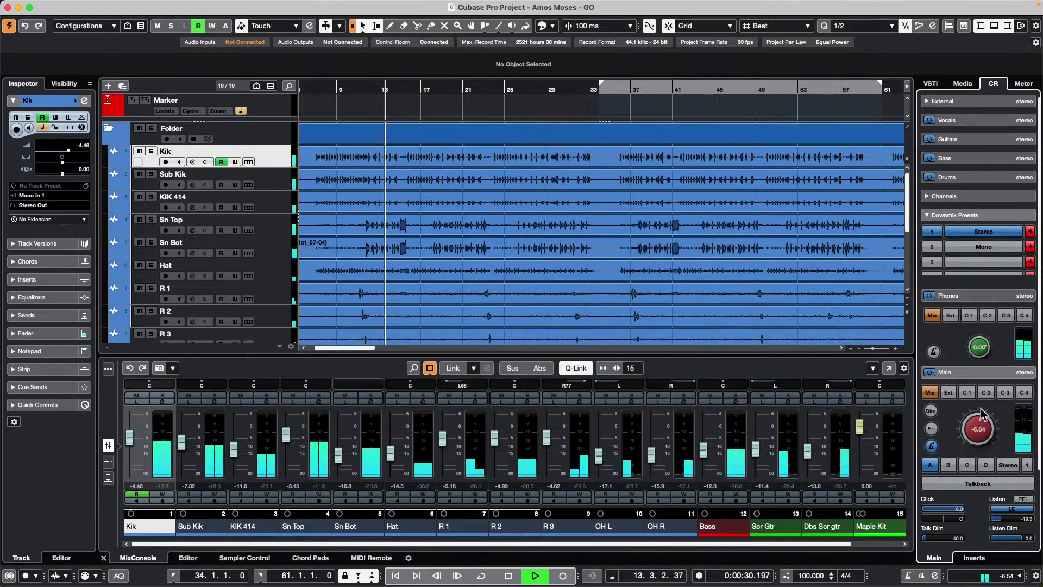
Audition the Sn Top track in solo during playback and switch its solo off again.
{"action": "left_click", "coordinate": [271, 228]}
{"action": "left_click", "coordinate": [151, 220]}
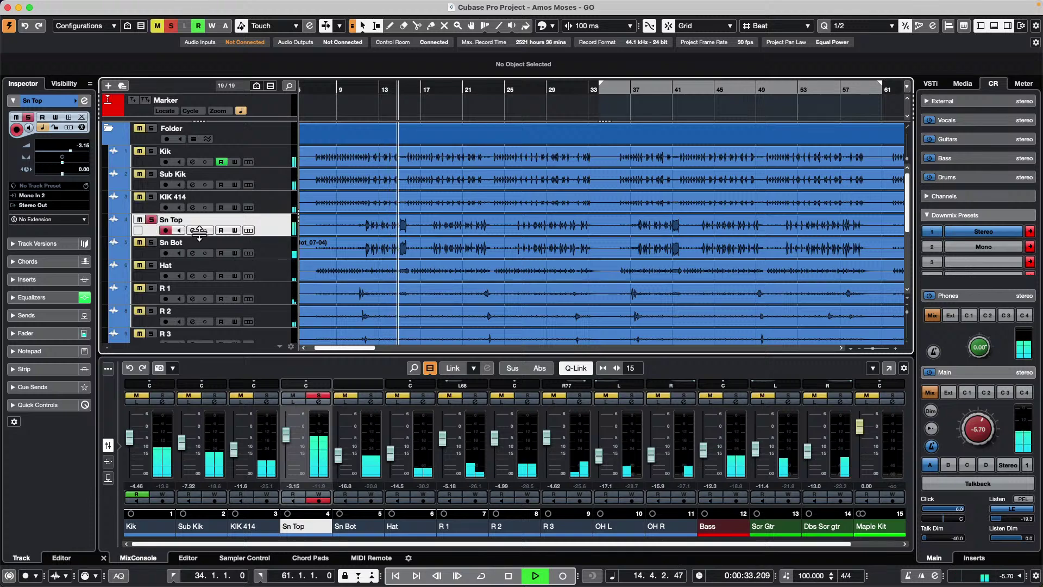
{"action": "left_click", "coordinate": [152, 220]}
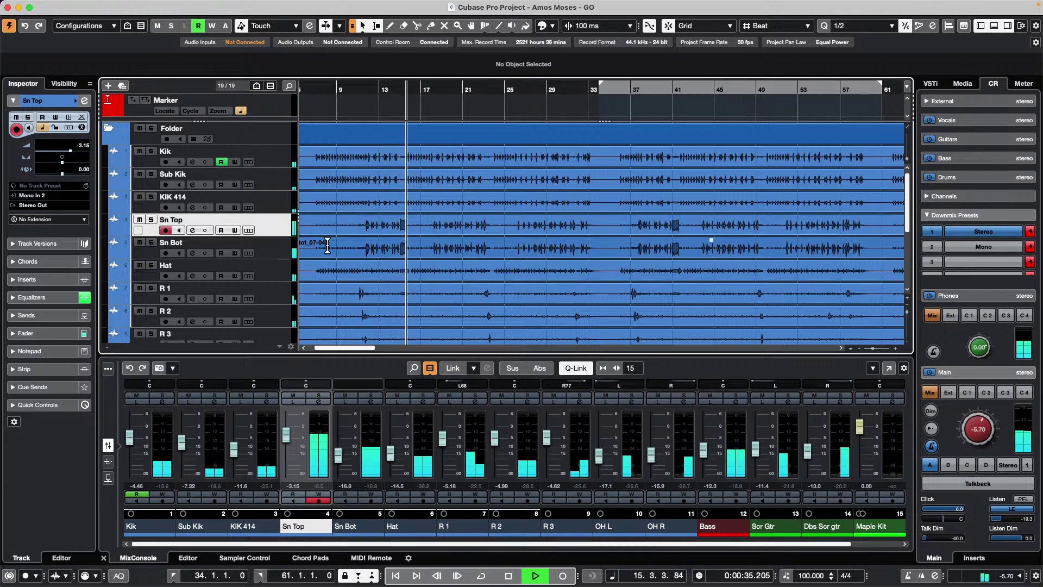
Show the hitpoints of the Sn Top_07 event in the Sample Editor and set their Threshold to 6 %.
{"action": "double_click", "coordinate": [397, 231]}
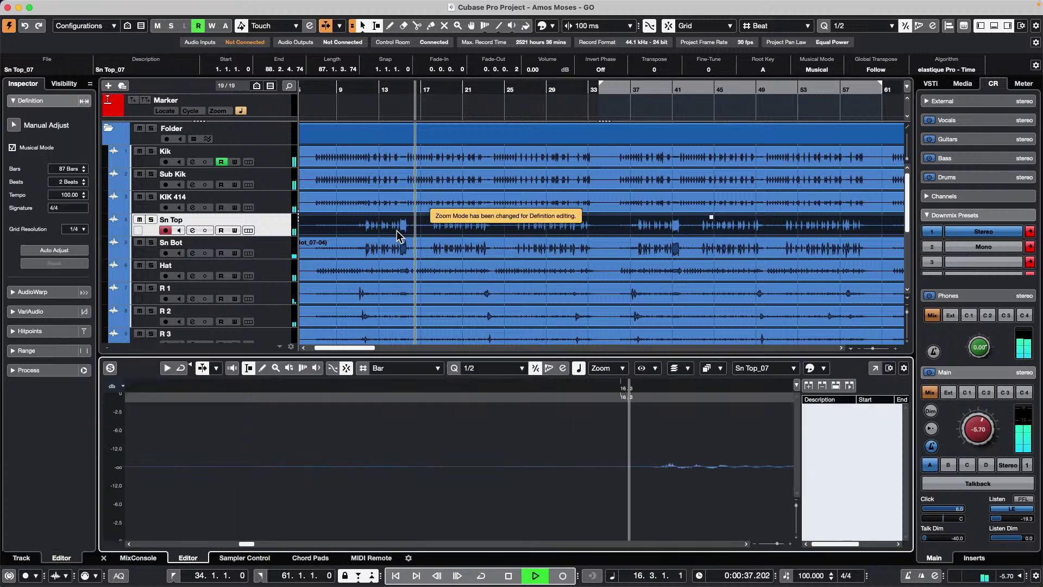
{"action": "left_click", "coordinate": [30, 331]}
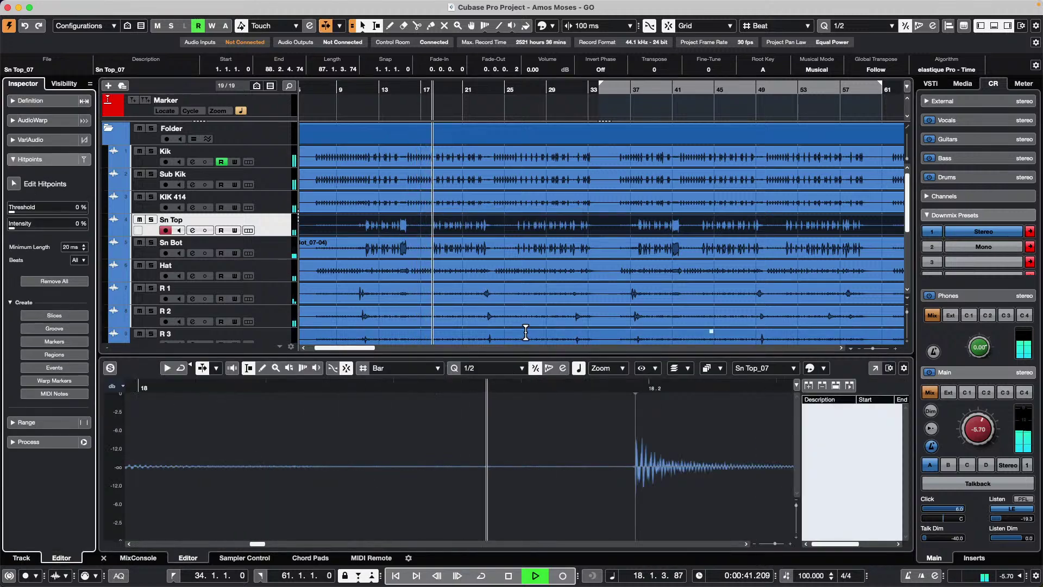
{"action": "key", "text": "g"}
{"action": "key", "text": "g"}
{"action": "key", "text": "g"}
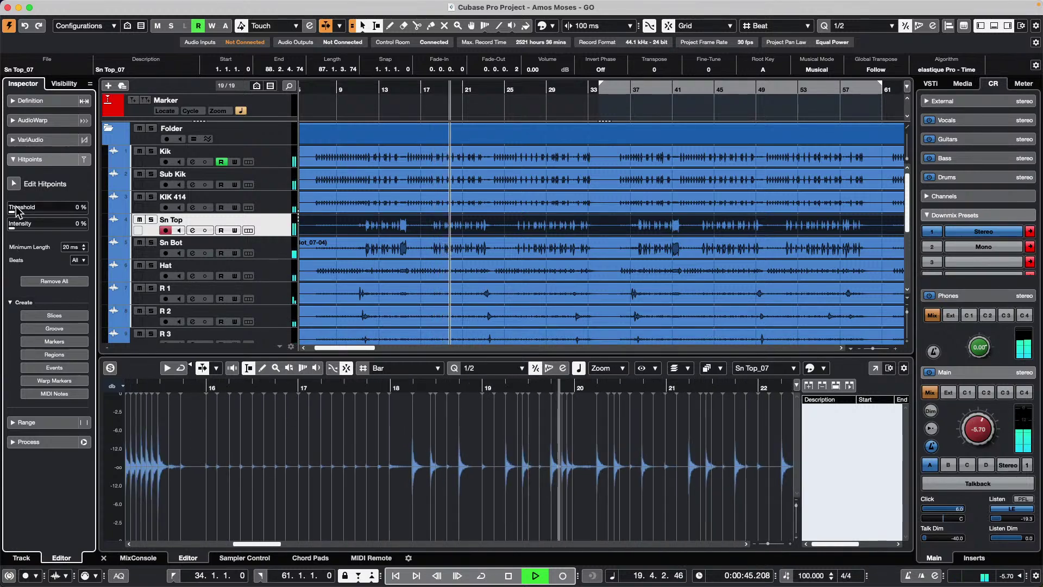
{"action": "left_click_drag", "start_coordinate": [12, 211], "coordinate": [16, 211]}
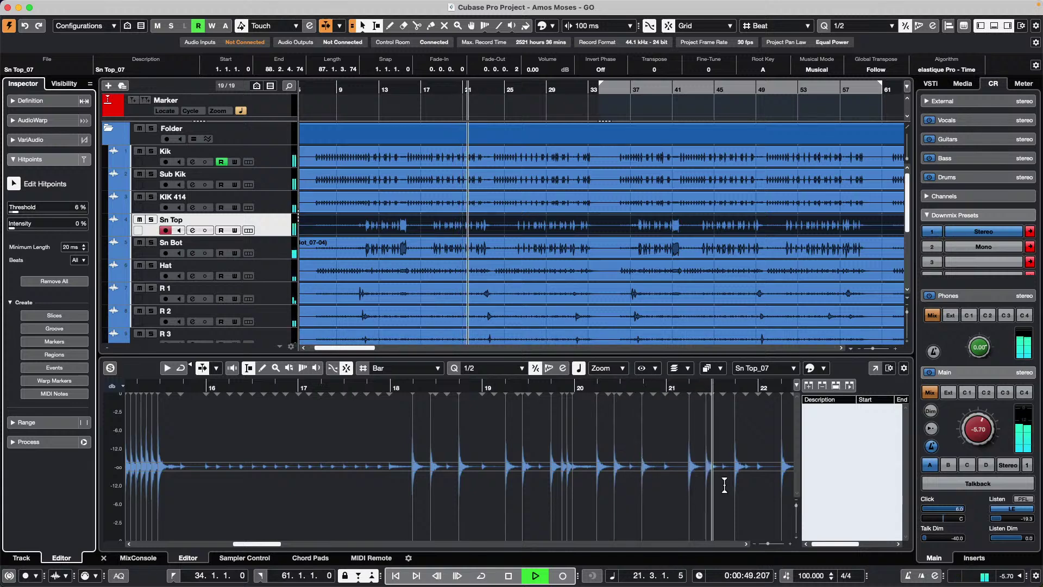
{"action": "scroll", "coordinate": [724, 486], "scroll_direction": "right", "scroll_amount": 5}
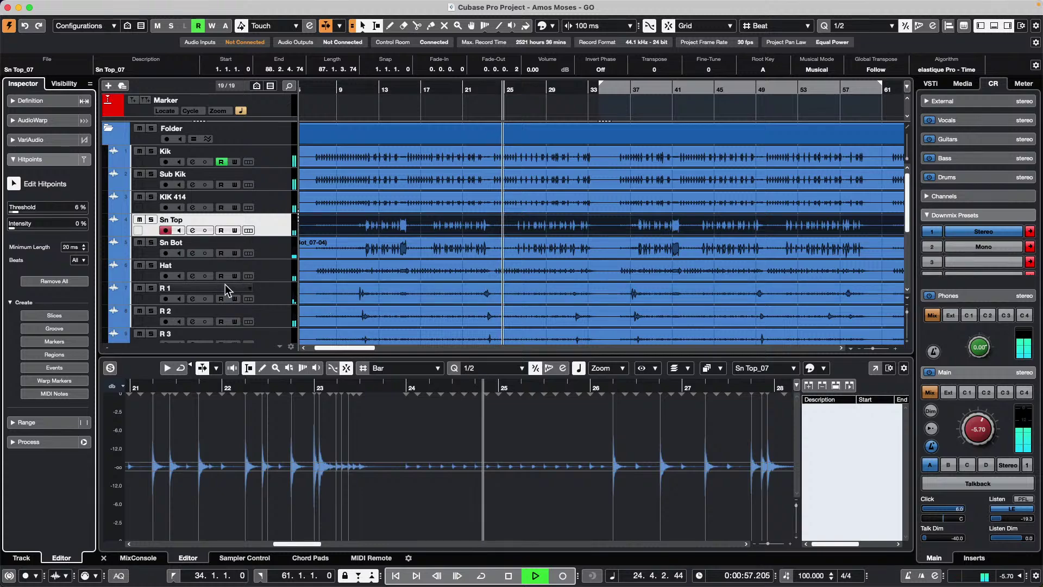
With Maple Kit as the selected destination track, convert Sn Top_07's hitpoints to MIDI notes with Dynamic Velocity and 1/8 length.
{"action": "scroll", "coordinate": [244, 288], "scroll_direction": "down", "scroll_amount": 4}
{"action": "left_click", "coordinate": [273, 296]}
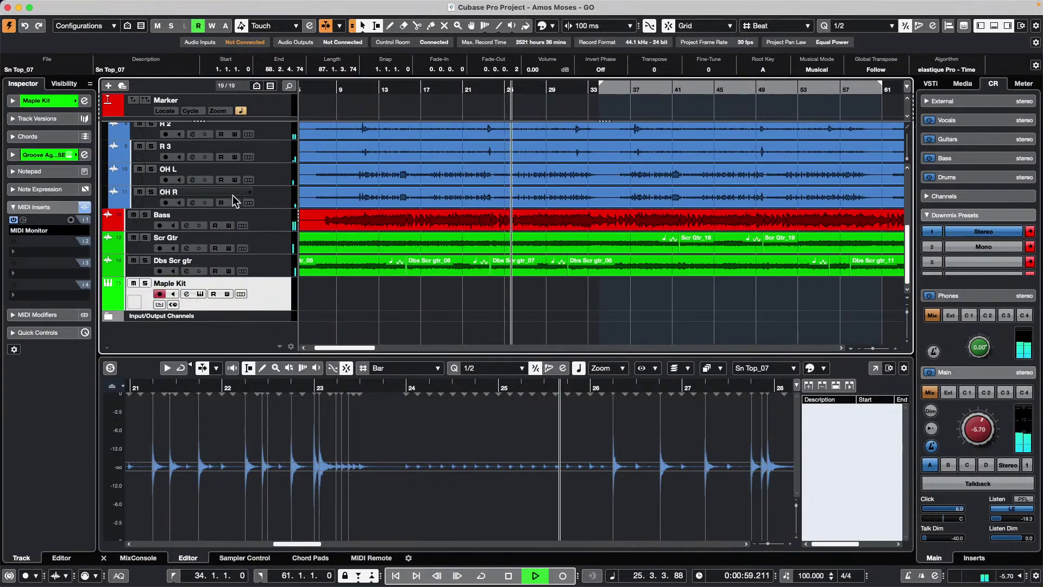
{"action": "scroll", "coordinate": [239, 199], "scroll_direction": "up", "scroll_amount": 5}
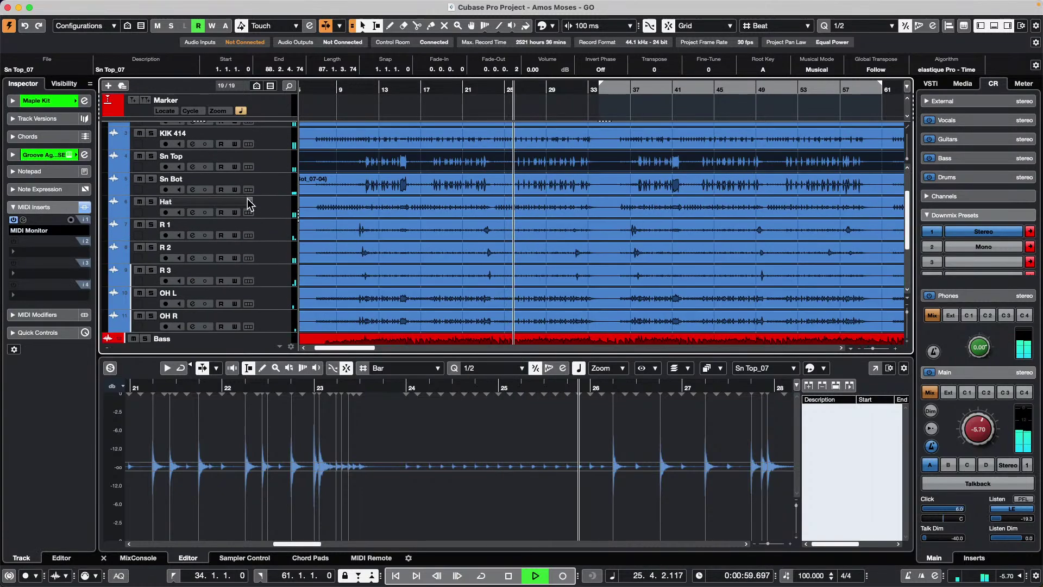
{"action": "left_click", "coordinate": [434, 168]}
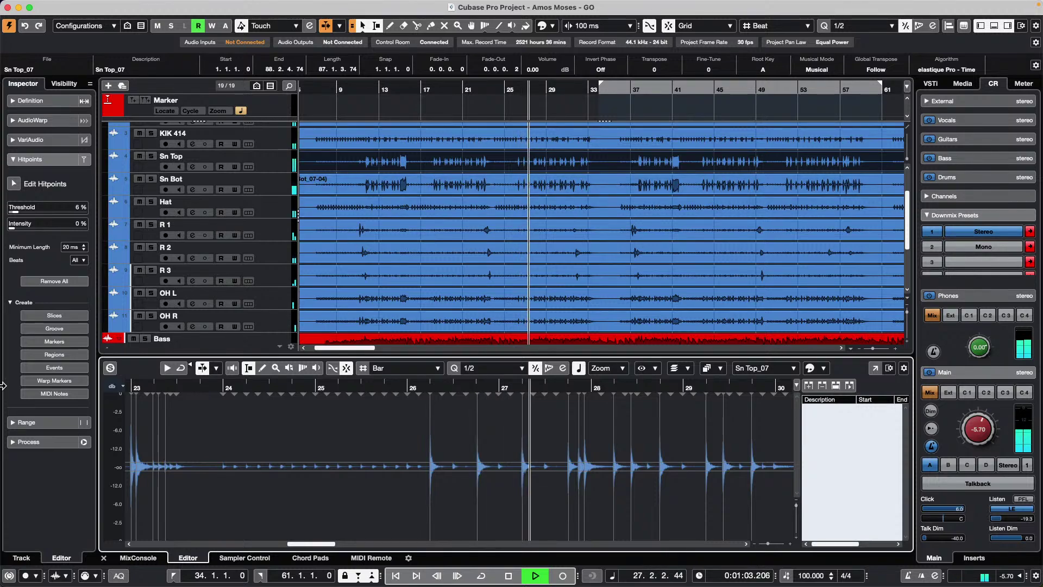
{"action": "left_click", "coordinate": [10, 302]}
{"action": "left_click", "coordinate": [9, 302]}
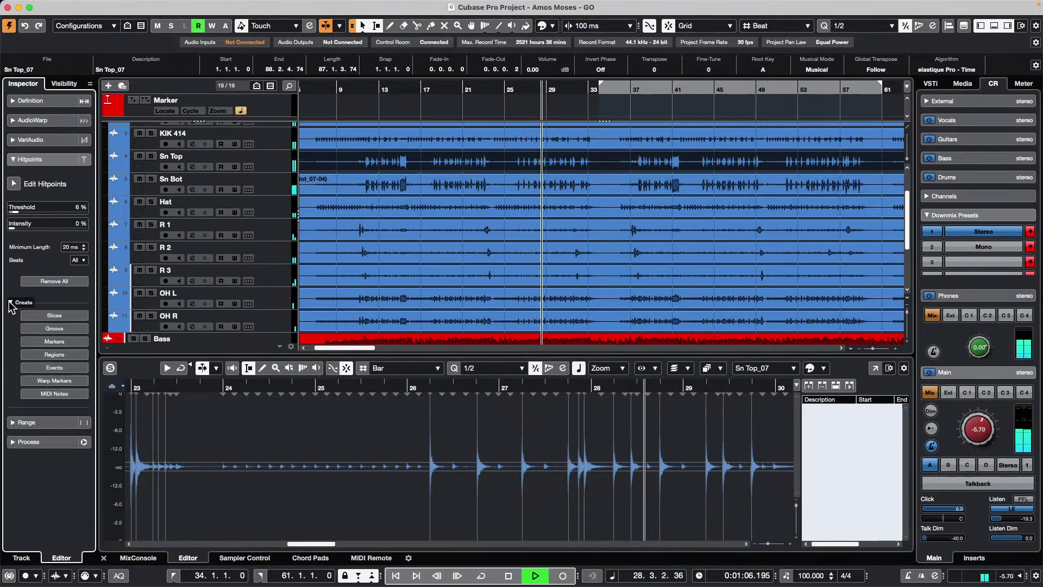
{"action": "left_click", "coordinate": [60, 395]}
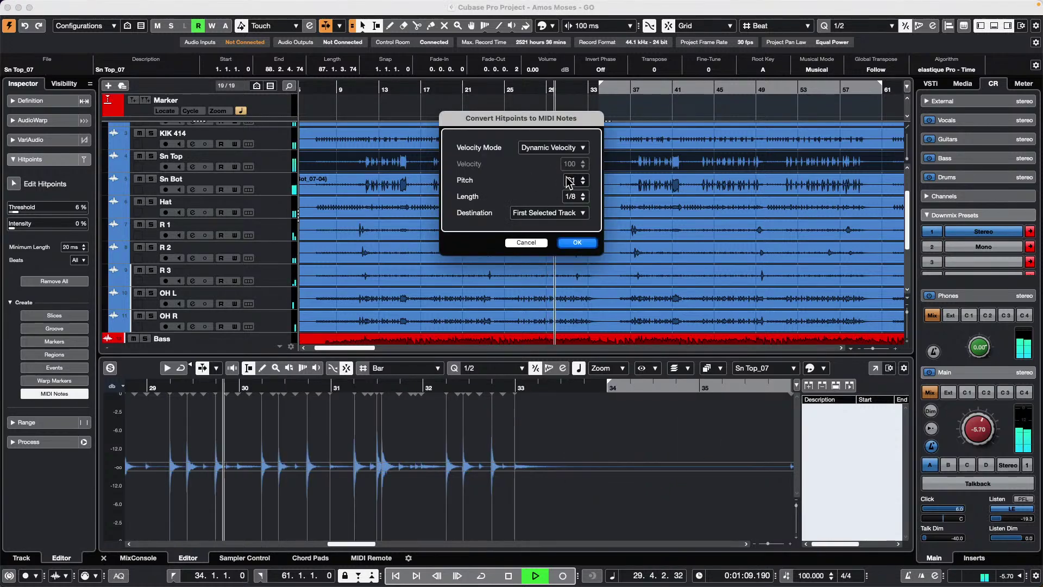
{"action": "left_click", "coordinate": [578, 242]}
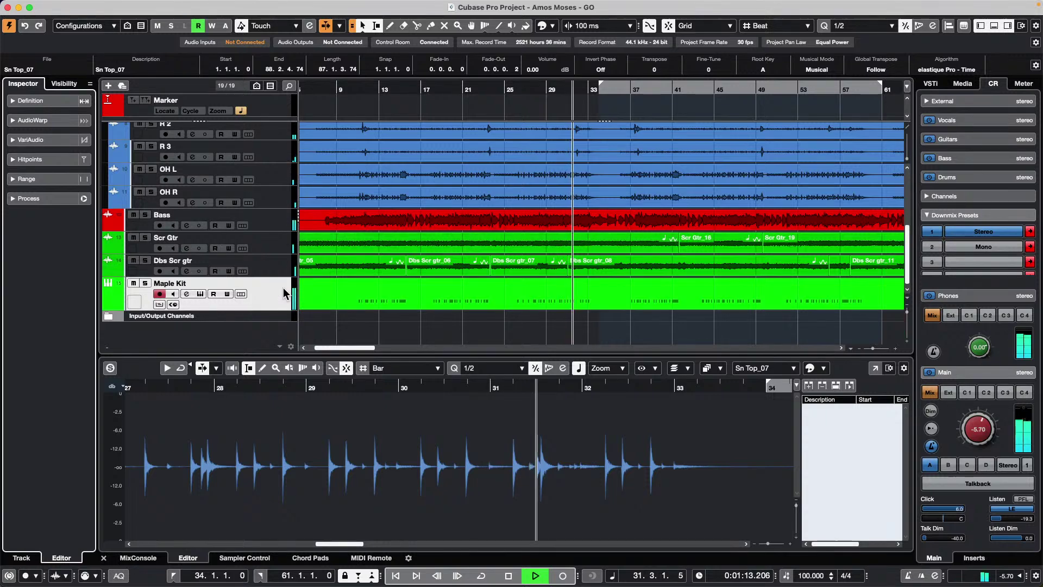
Open the Groove Agent SE instrument of the Maple Kit track and reposition its window to uncover the track list.
{"action": "left_click", "coordinate": [282, 295]}
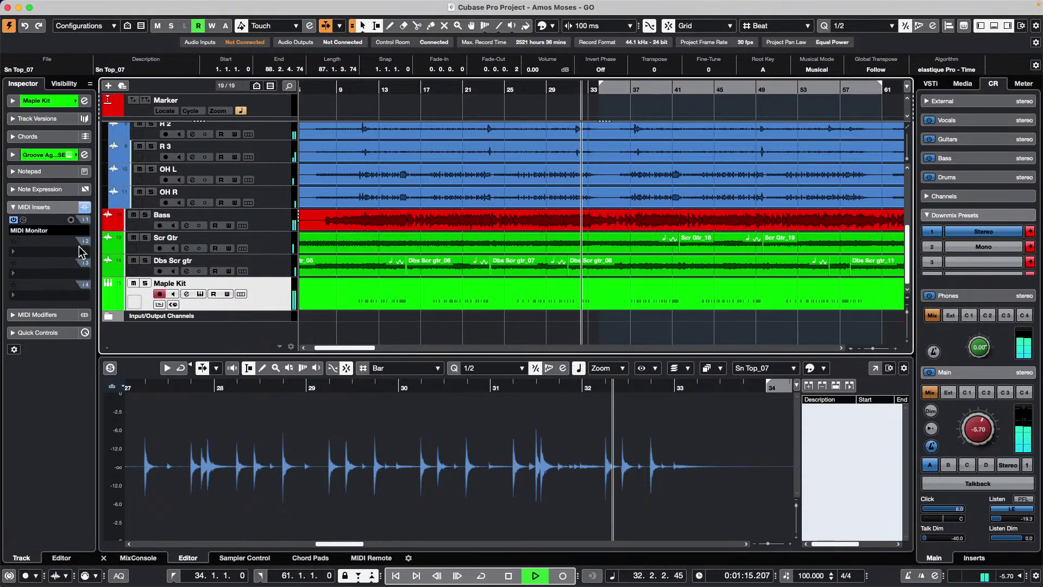
{"action": "left_click", "coordinate": [200, 294]}
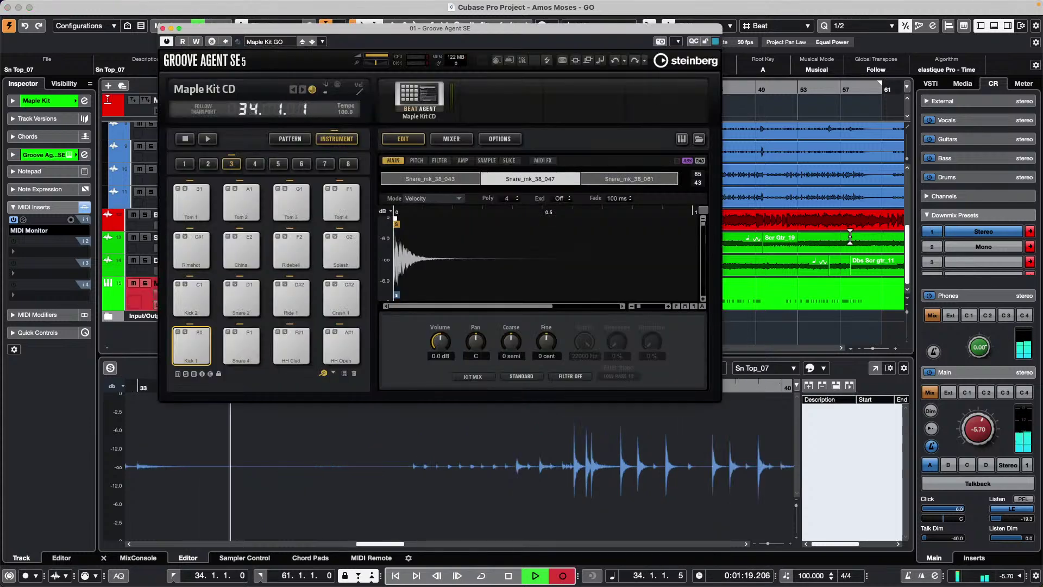
{"action": "left_click_drag", "start_coordinate": [439, 30], "coordinate": [505, 72]}
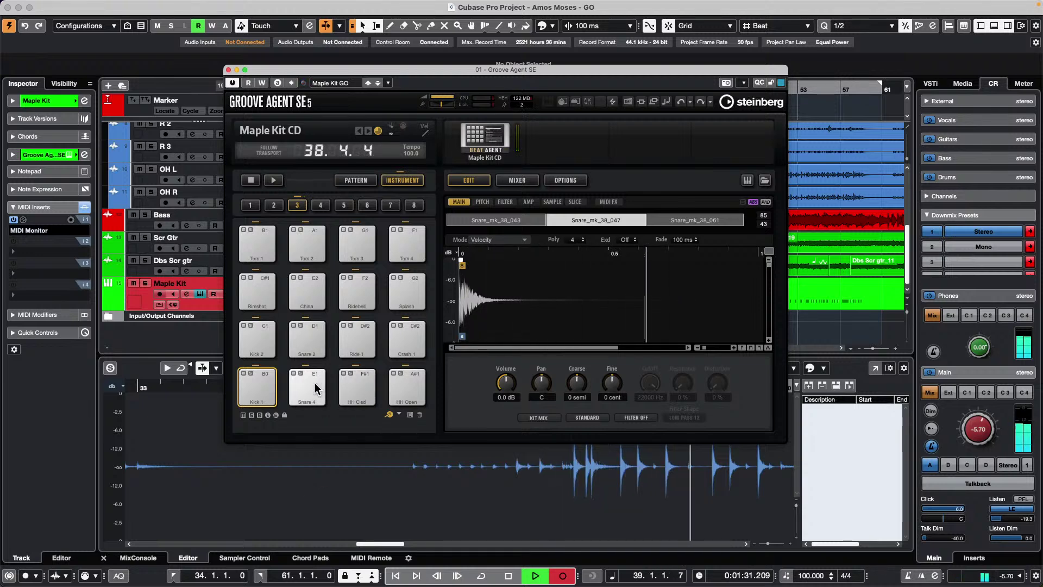
Audition the triggered Maple Kit snare using the Sn Top and Sn Bot mutes, stop playback, and move the instrument window aside.
{"action": "scroll", "coordinate": [167, 246], "scroll_direction": "up", "scroll_amount": 5}
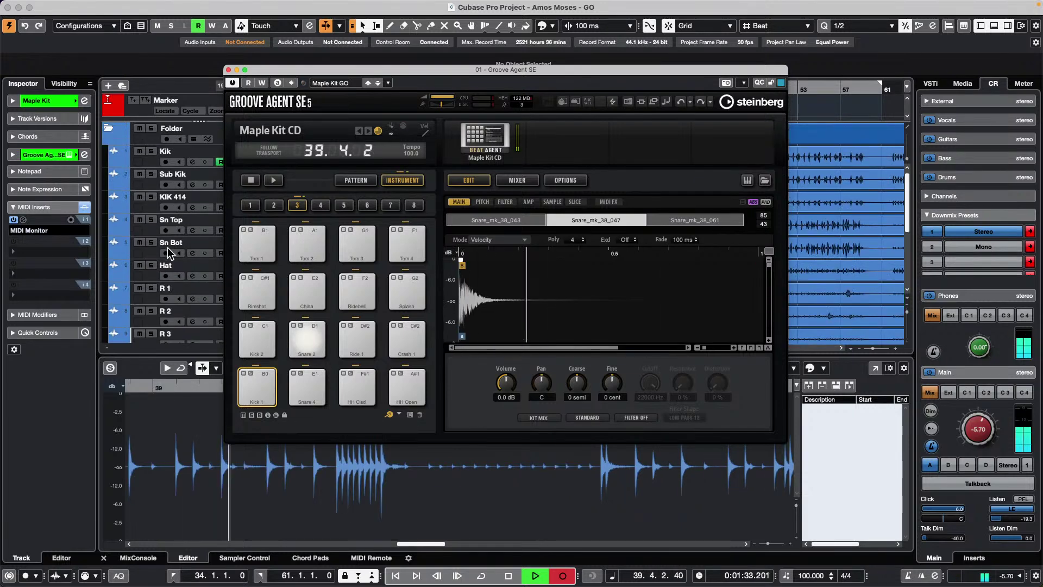
{"action": "left_click", "coordinate": [139, 219]}
{"action": "left_click", "coordinate": [138, 243]}
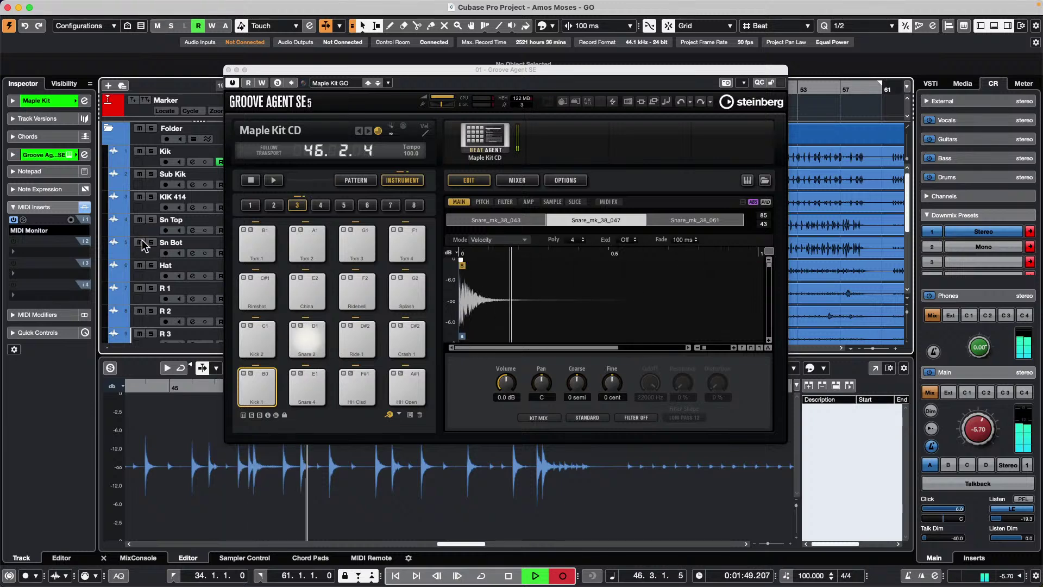
{"action": "key", "text": "space"}
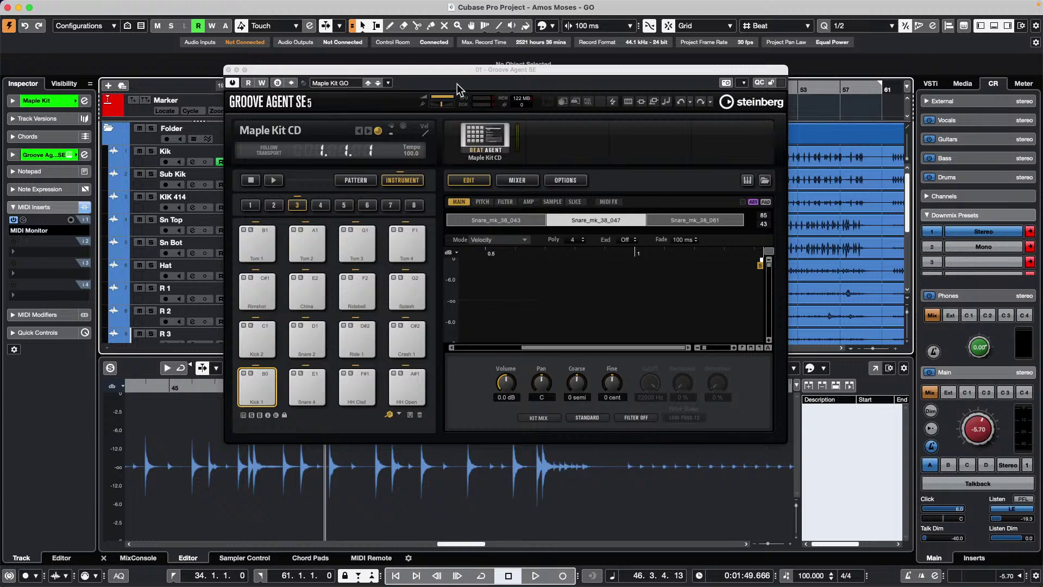
{"action": "left_click_drag", "start_coordinate": [302, 69], "coordinate": [568, 151]}
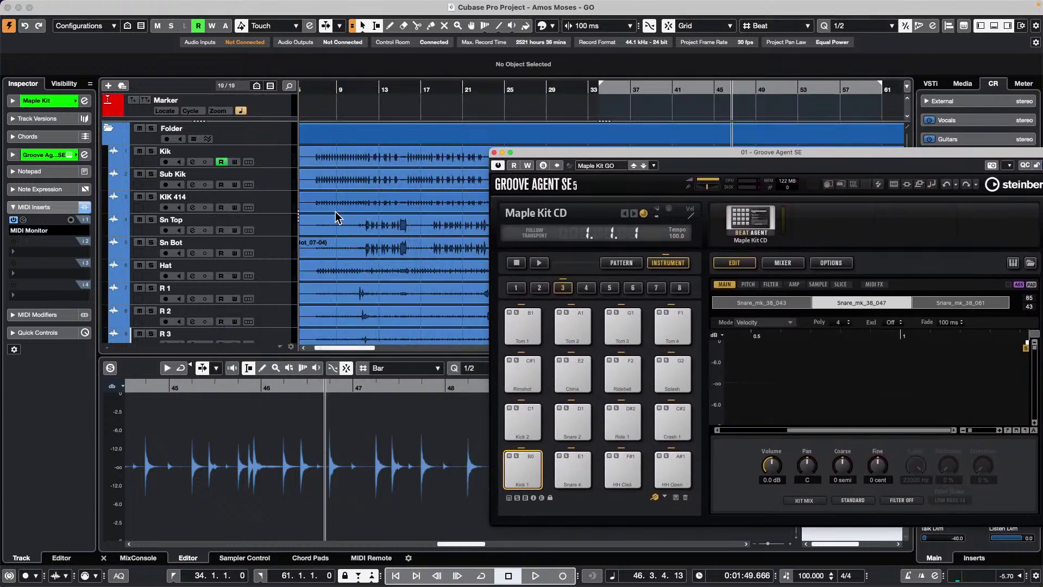
Select the single snare hit near bar 12.2 on Sn Top and Sn Bot and load it onto pad A3 of Groove Agent's pad group 5.
{"action": "left_click_drag", "start_coordinate": [366, 88], "coordinate": [363, 114]}
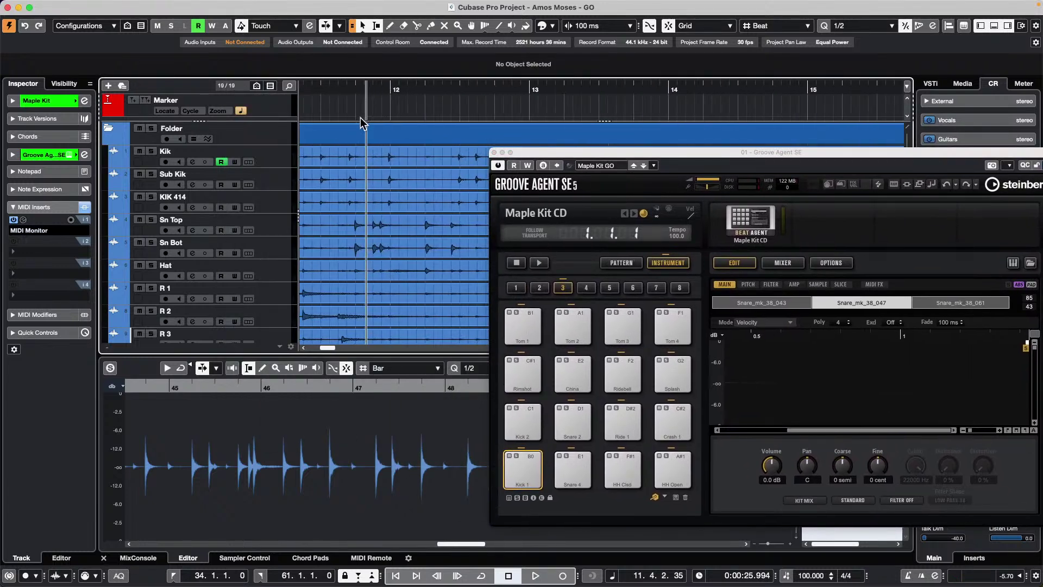
{"action": "left_click_drag", "start_coordinate": [424, 223], "coordinate": [426, 247]}
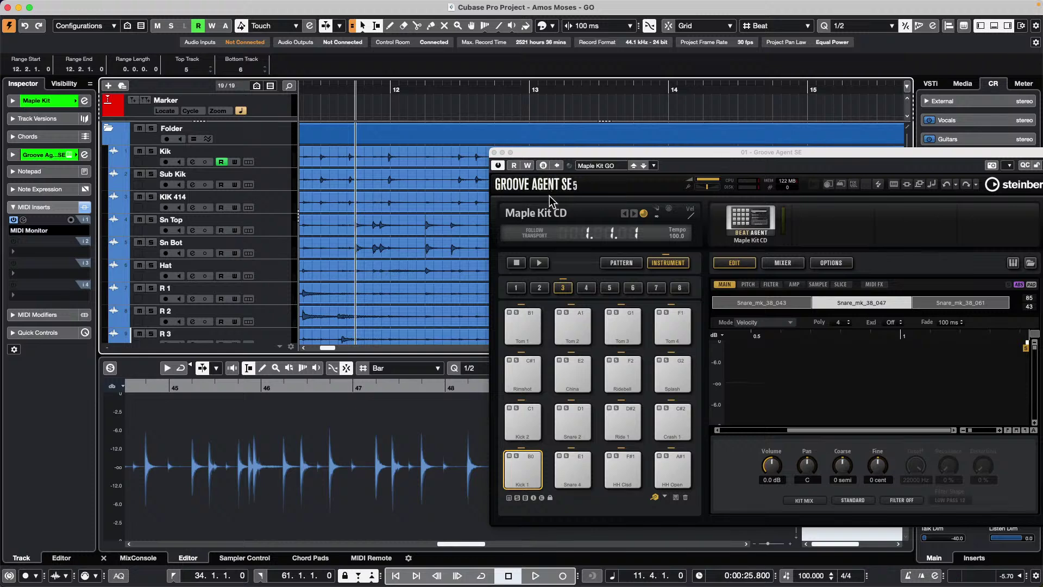
{"action": "left_click_drag", "start_coordinate": [425, 217], "coordinate": [429, 240]}
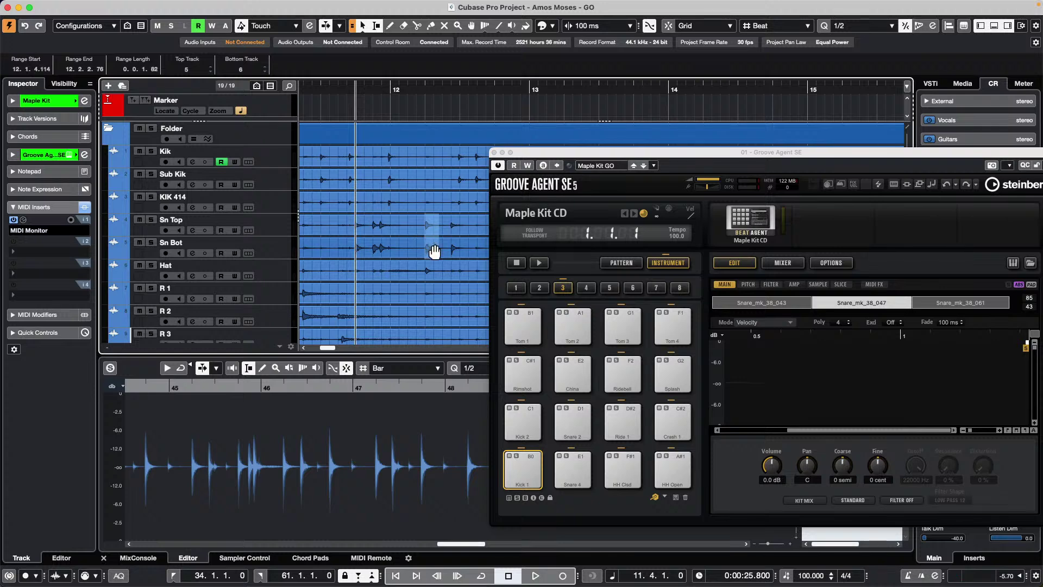
{"action": "left_click", "coordinate": [628, 296]}
{"action": "left_click", "coordinate": [609, 288]}
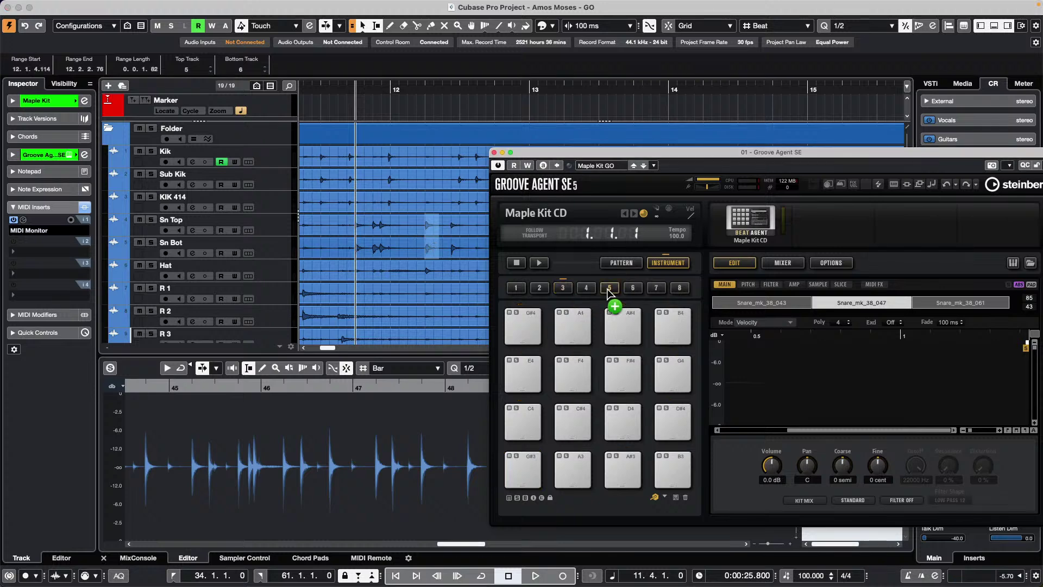
{"action": "left_click_drag", "start_coordinate": [598, 468], "coordinate": [576, 463]}
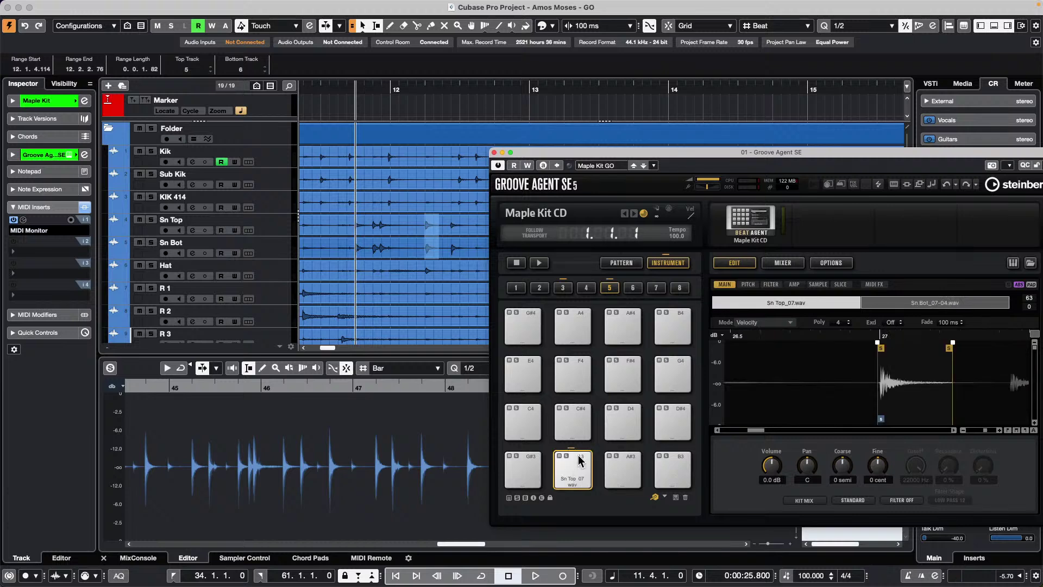
Audition pad A3 at low and high velocities to compare the Sn Top_07.wav and Sn Bot_07-04.wav samples.
{"action": "left_click", "coordinate": [572, 465]}
{"action": "left_click", "coordinate": [575, 481]}
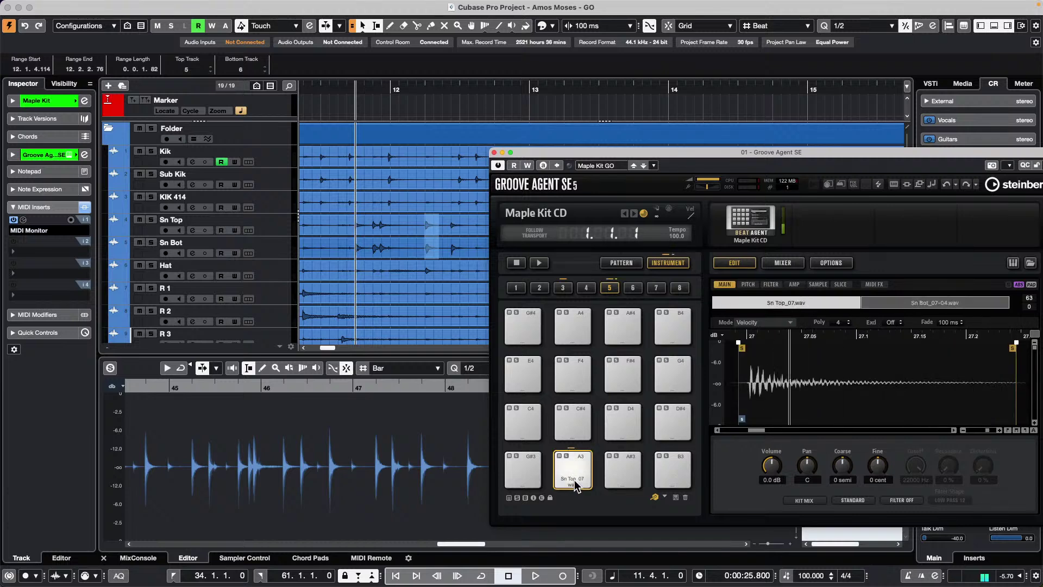
{"action": "left_click", "coordinate": [578, 462]}
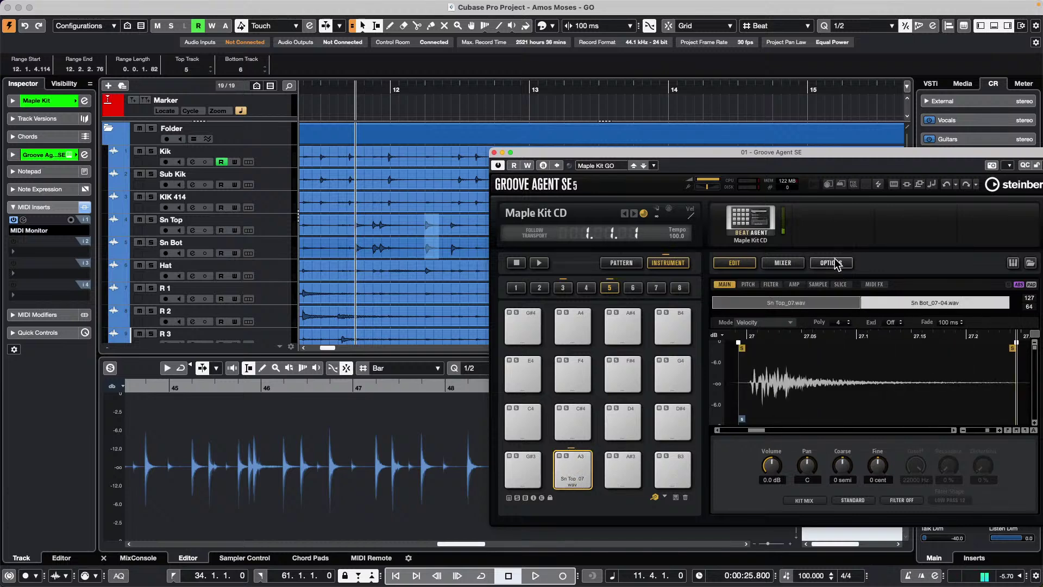
{"action": "left_click", "coordinate": [575, 482]}
{"action": "left_click", "coordinate": [575, 482]}
{"action": "left_click", "coordinate": [575, 481]}
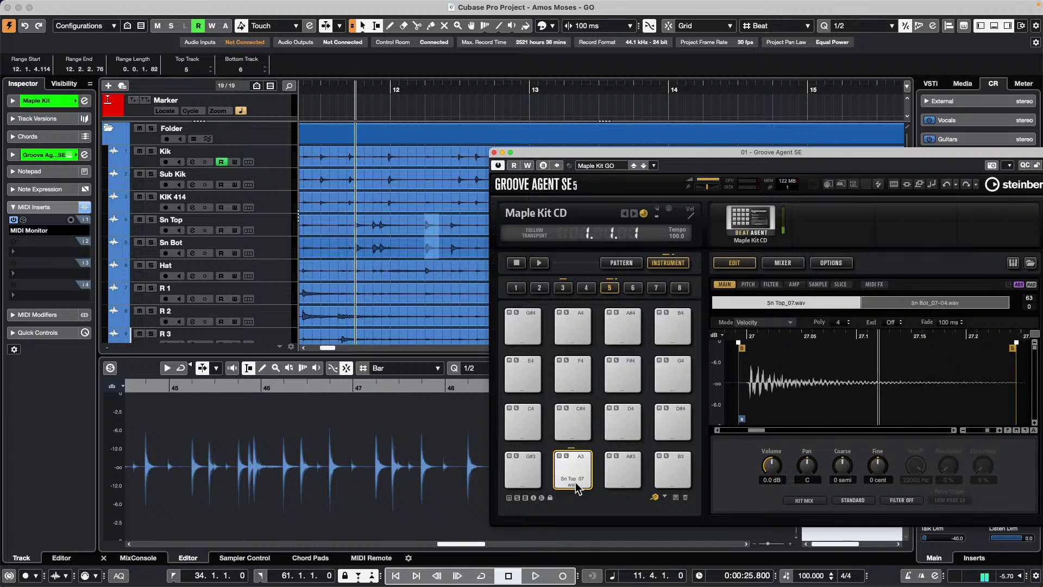
{"action": "left_click", "coordinate": [575, 467]}
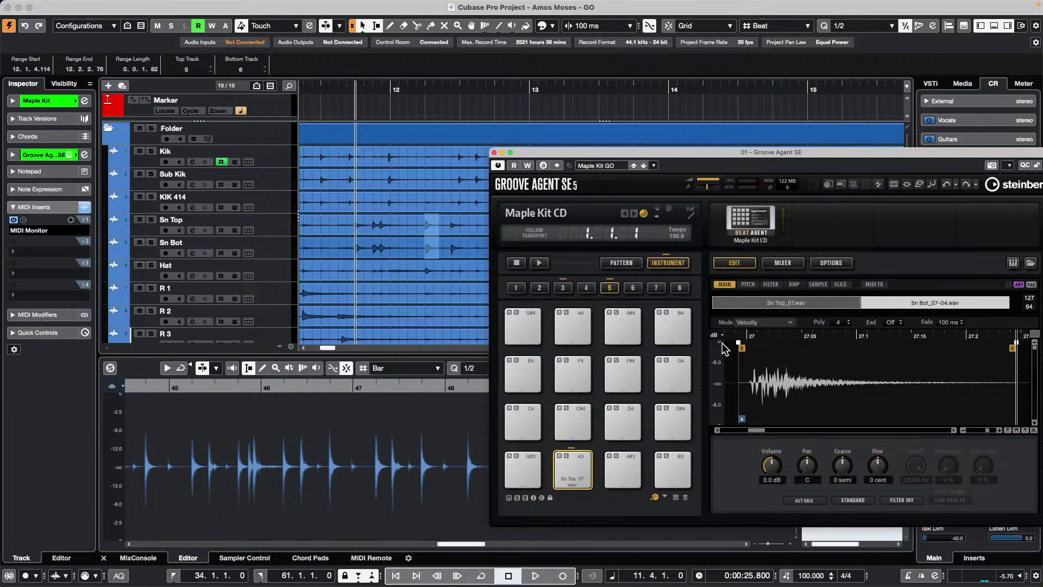
Set pad A3's sample trigger mode to Layer and audition the combined snare samples.
{"action": "left_click", "coordinate": [764, 324]}
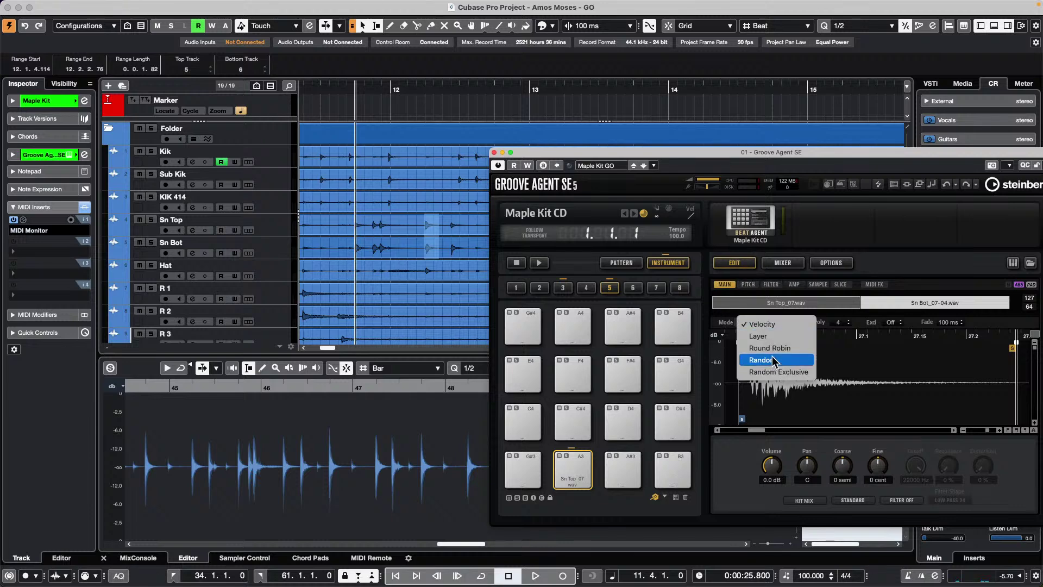
{"action": "left_click", "coordinate": [570, 474]}
{"action": "left_click", "coordinate": [571, 474]}
{"action": "left_click", "coordinate": [569, 481]}
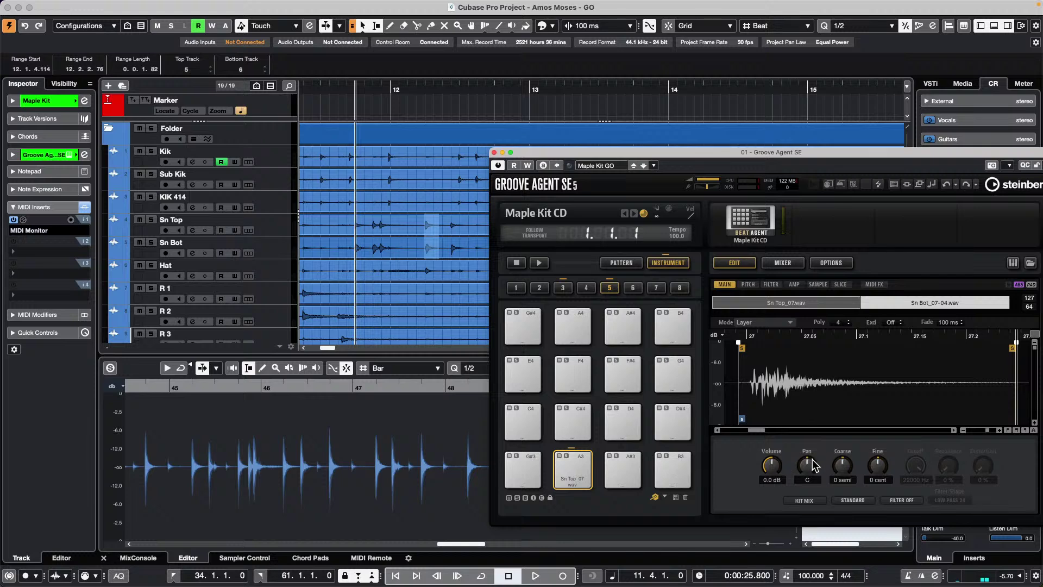
Pan pad A3's sample to R41 and set its Coarse tuning to 6 semitones, auditioning the pad between changes.
{"action": "left_click_drag", "start_coordinate": [813, 461], "coordinate": [813, 449]}
{"action": "left_click", "coordinate": [578, 468]}
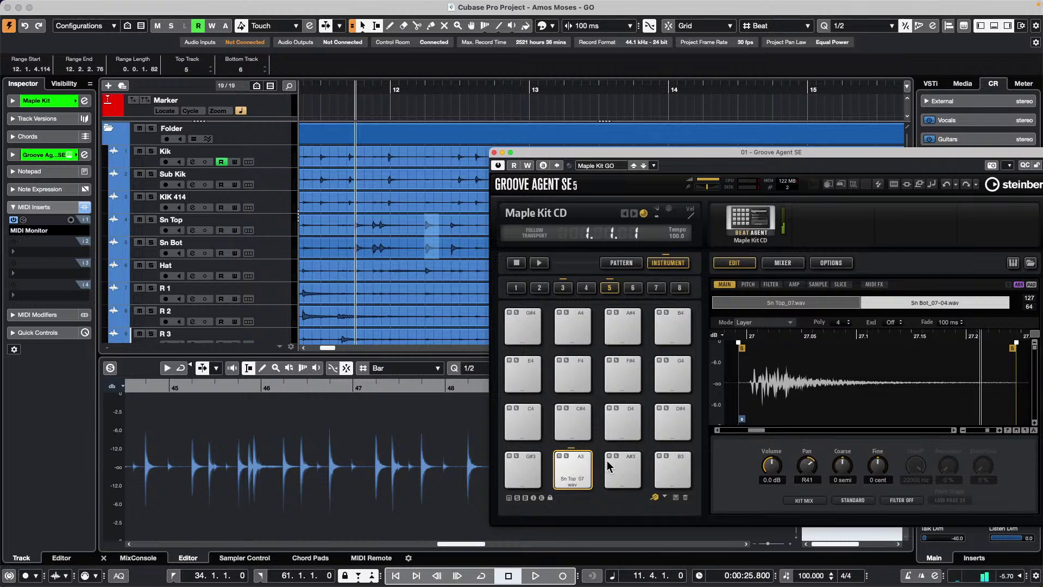
{"action": "left_click", "coordinate": [560, 468]}
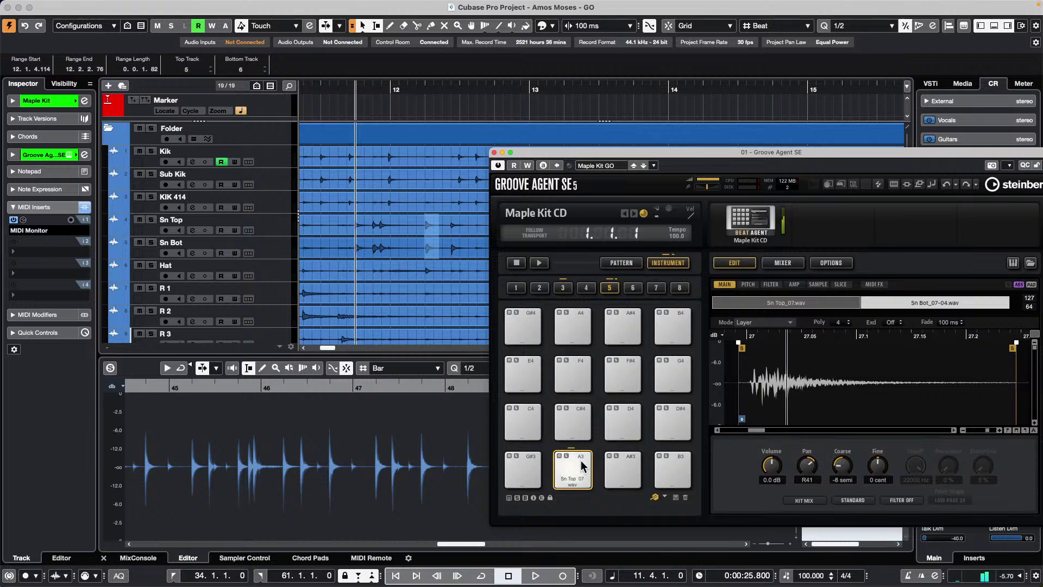
{"action": "left_click_drag", "start_coordinate": [835, 462], "coordinate": [853, 416]}
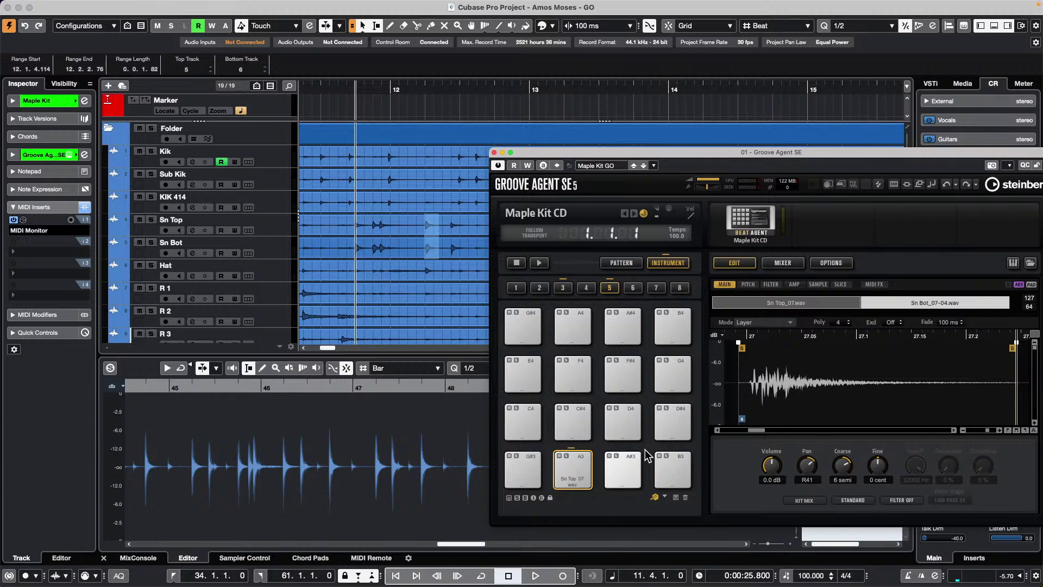
Add a stereo effect track with the REVerence plug-in below the Kik track, routed to Stereo Out.
{"action": "left_click", "coordinate": [290, 164]}
{"action": "right_click", "coordinate": [281, 160]}
{"action": "mouse_move", "coordinate": [304, 165]}
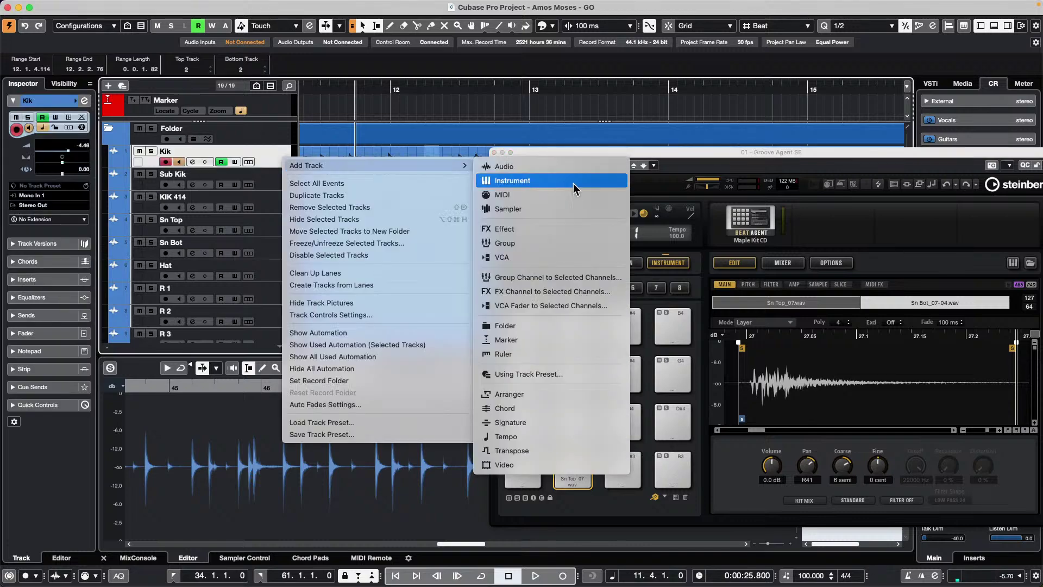
{"action": "left_click", "coordinate": [556, 230]}
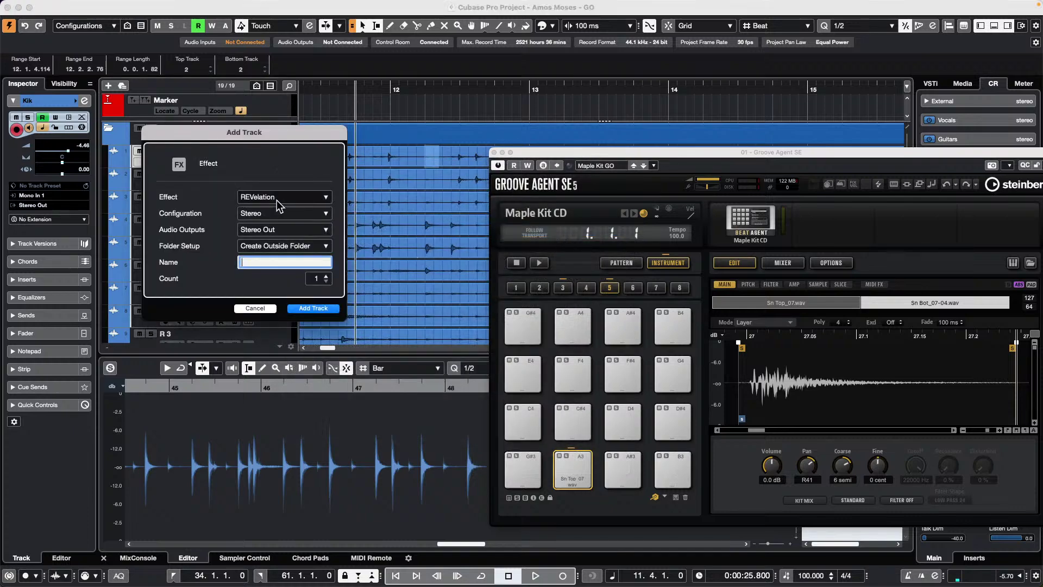
{"action": "left_click", "coordinate": [278, 198]}
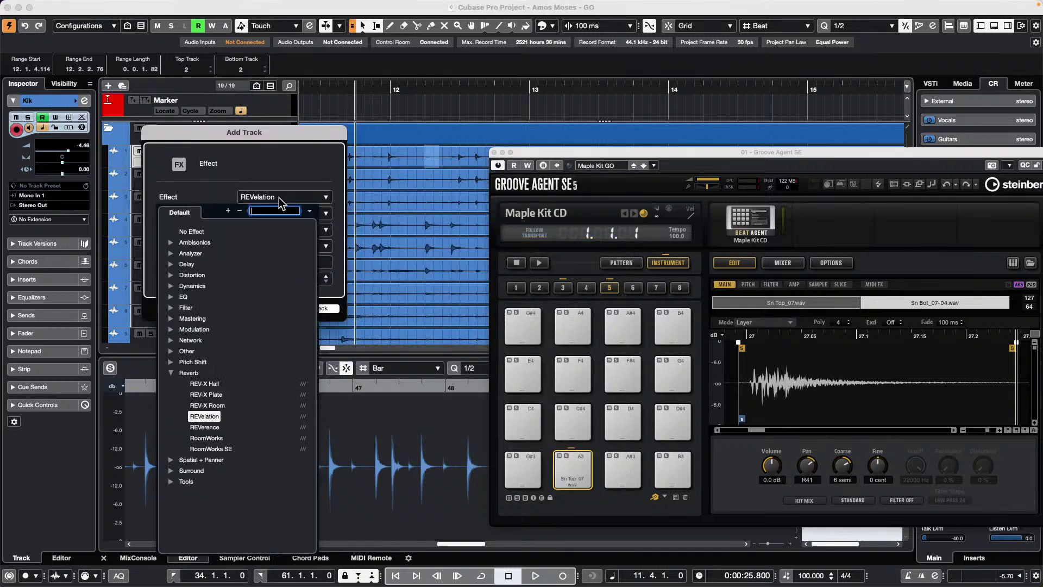
{"action": "left_click", "coordinate": [210, 428]}
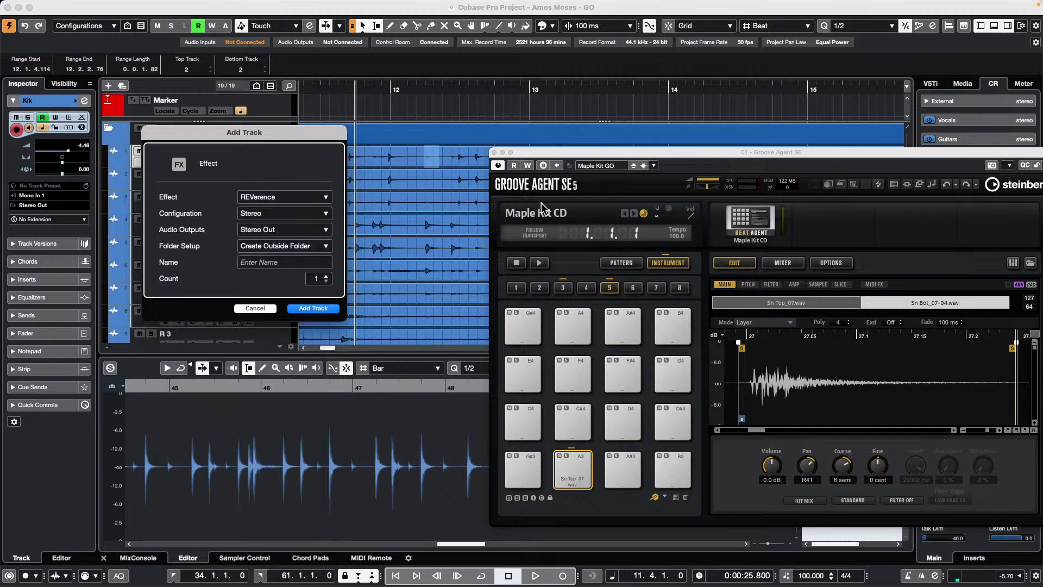
{"action": "left_click", "coordinate": [314, 309]}
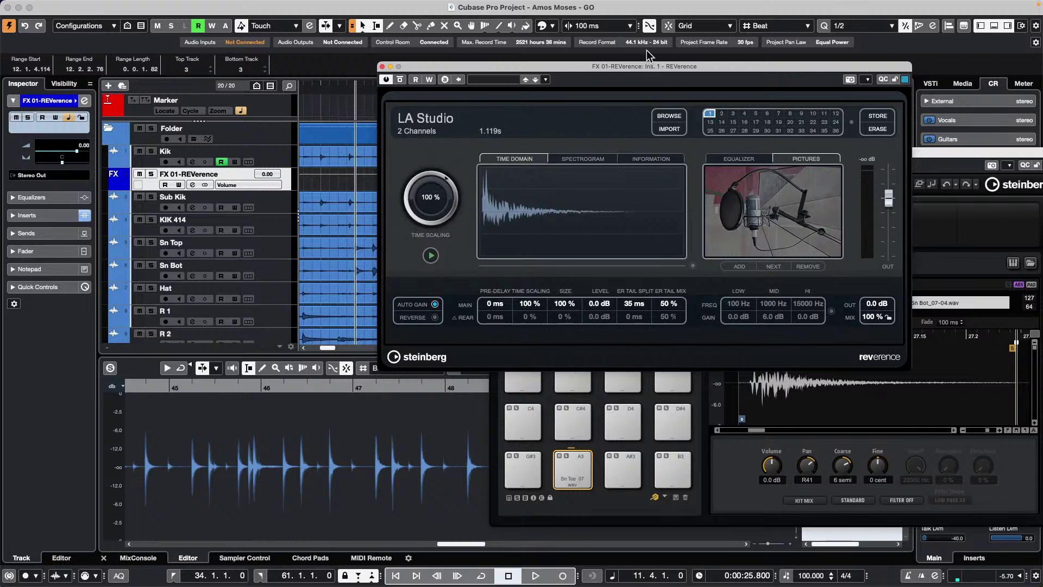
Move the REVerence window aside and examine its impulse response import dialog without importing a file.
{"action": "left_click_drag", "start_coordinate": [599, 64], "coordinate": [384, 60]}
{"action": "left_click", "coordinate": [462, 126]}
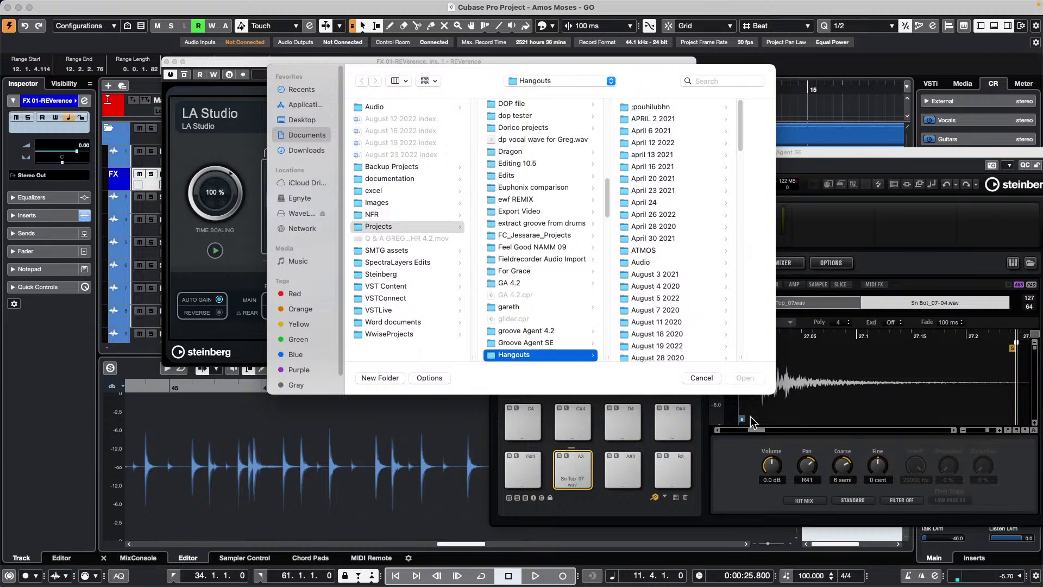
{"action": "left_click", "coordinate": [702, 377]}
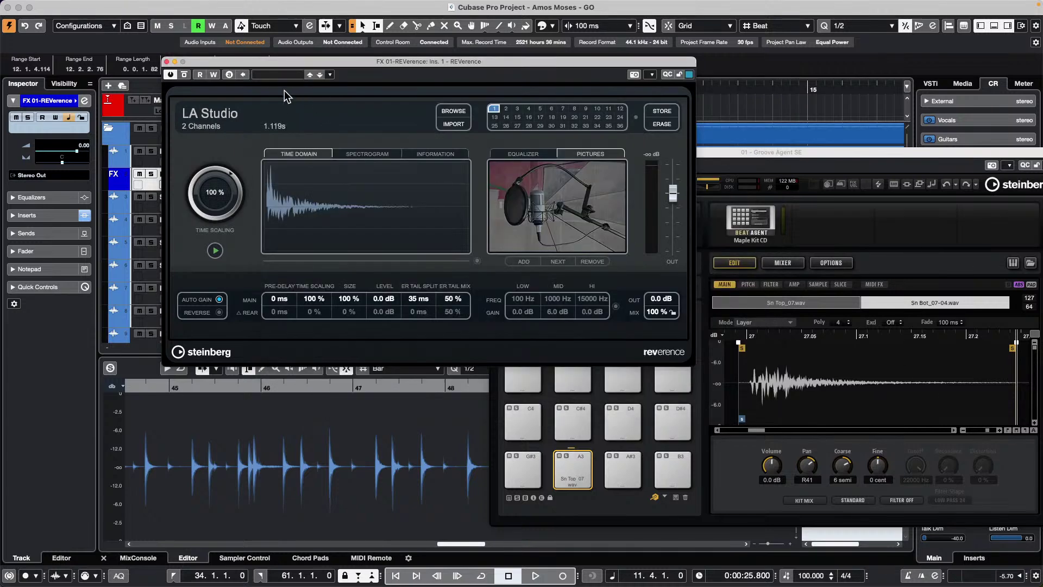
{"action": "left_click", "coordinate": [467, 126]}
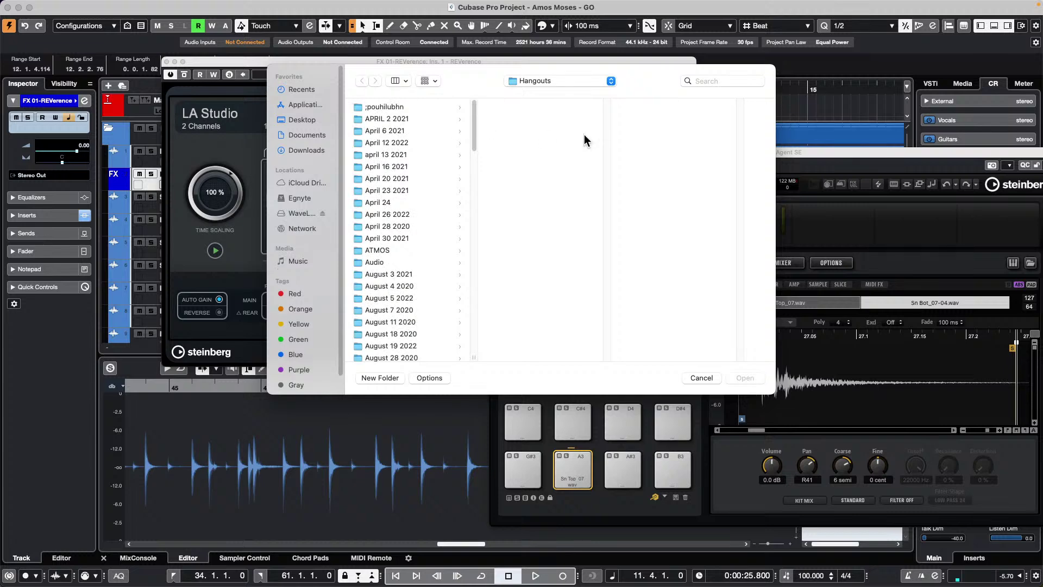
{"action": "left_click", "coordinate": [701, 378]}
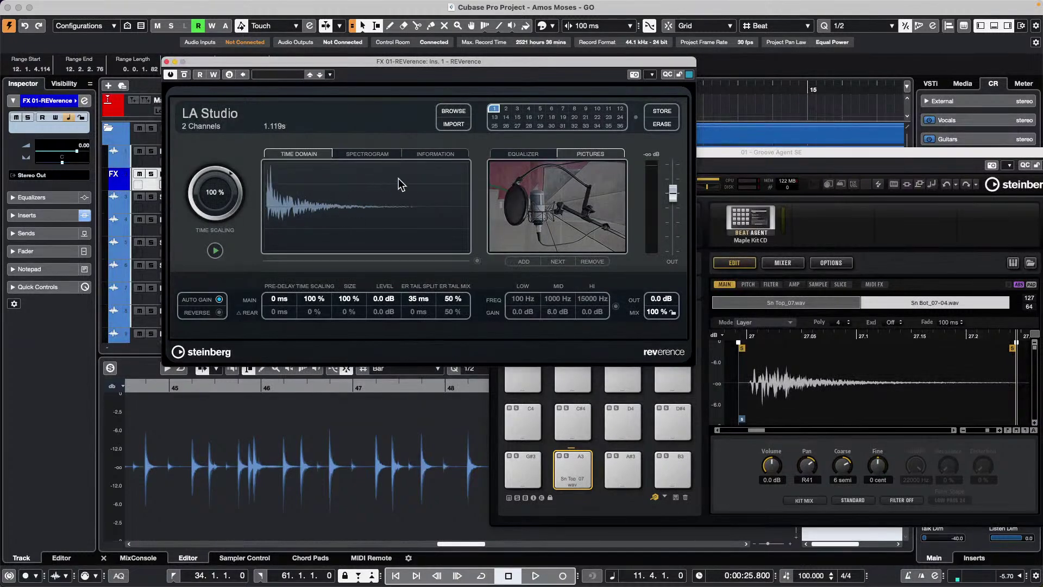
Review the LA Studio impulse response in REVerence's Spectrogram, Information and Time Domain displays, and revisit the import option.
{"action": "left_click", "coordinate": [374, 156]}
{"action": "left_click", "coordinate": [423, 155]}
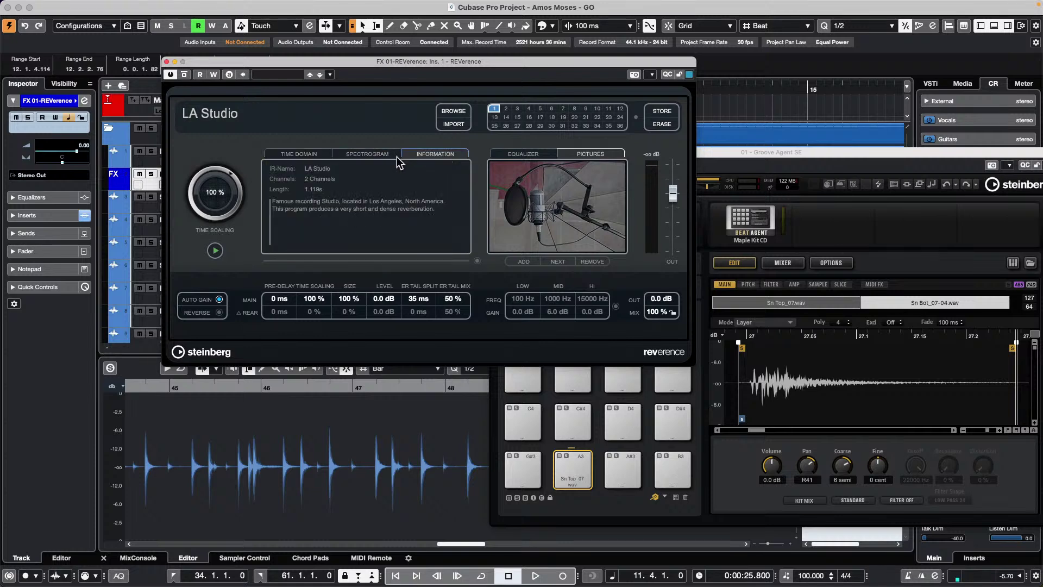
{"action": "left_click", "coordinate": [338, 154]}
{"action": "left_click", "coordinate": [299, 155]}
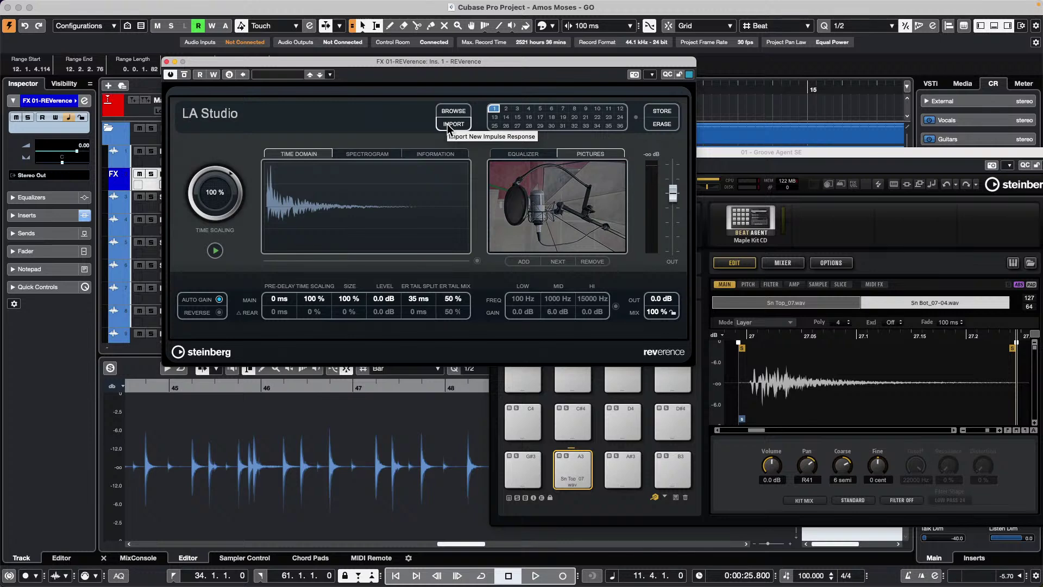
{"action": "left_click", "coordinate": [449, 126]}
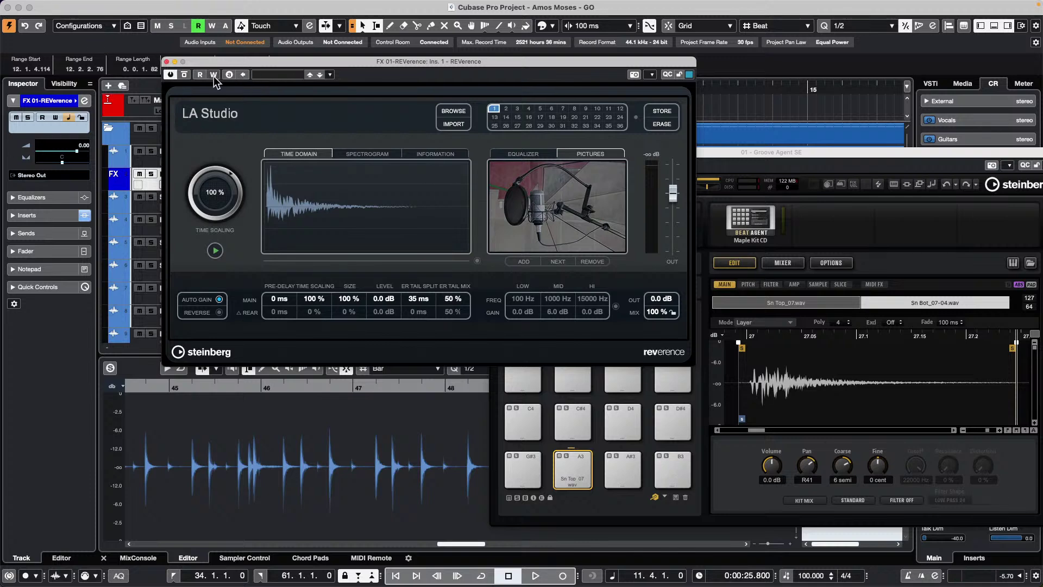
Close the REVerence and Groove Agent SE windows and delete all events from the project.
{"action": "left_click", "coordinate": [167, 61]}
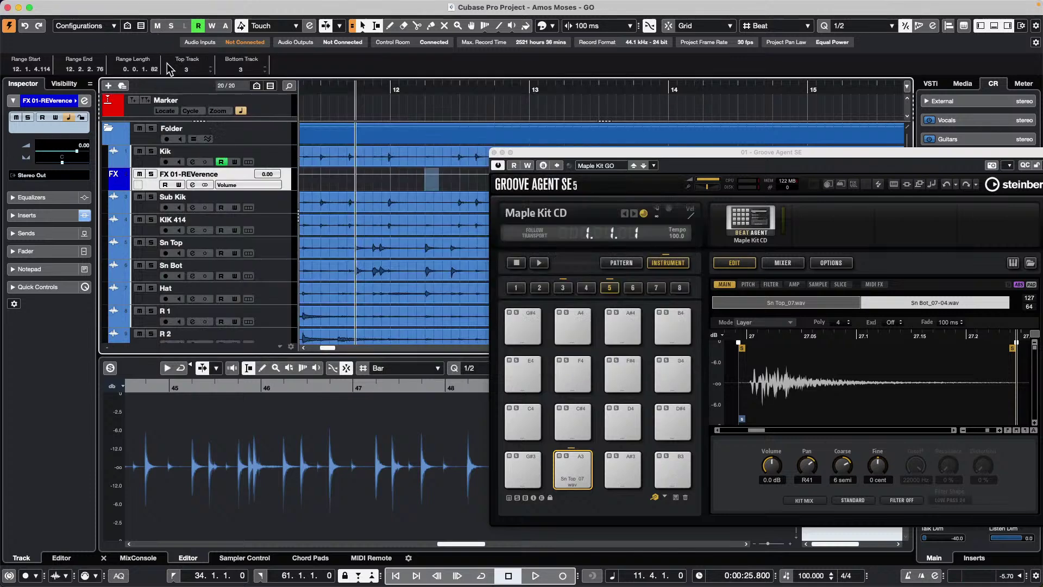
{"action": "left_click", "coordinate": [494, 153]}
{"action": "left_click_drag", "start_coordinate": [357, 95], "coordinate": [354, 81]}
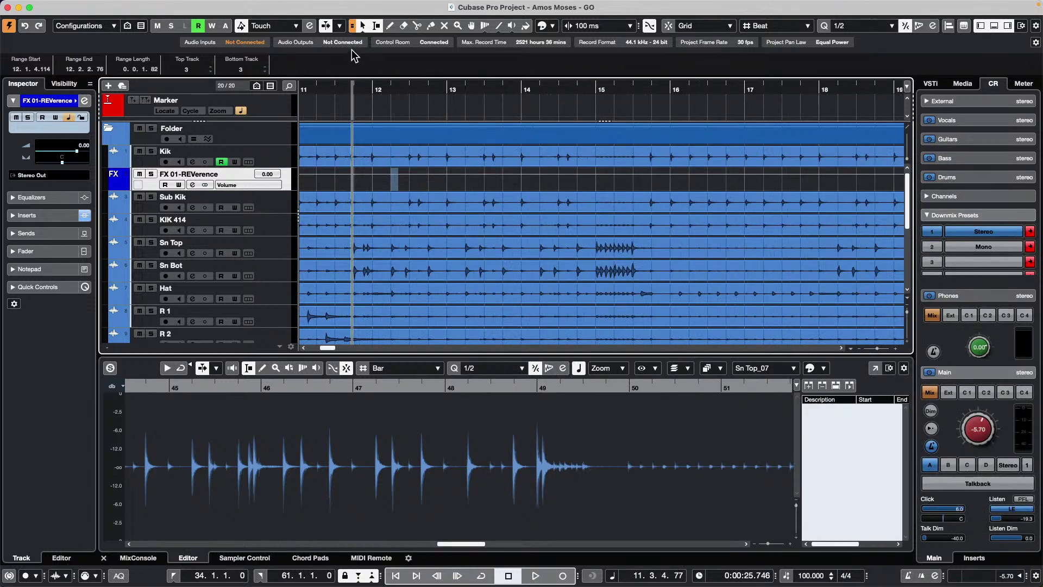
{"action": "key", "text": "super+a"}
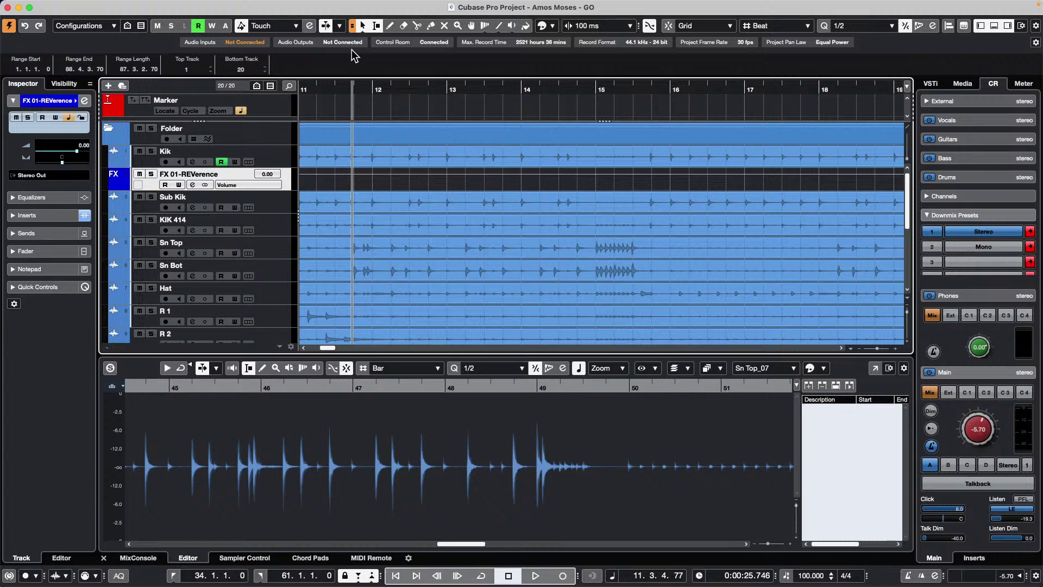
{"action": "key", "text": "Delete"}
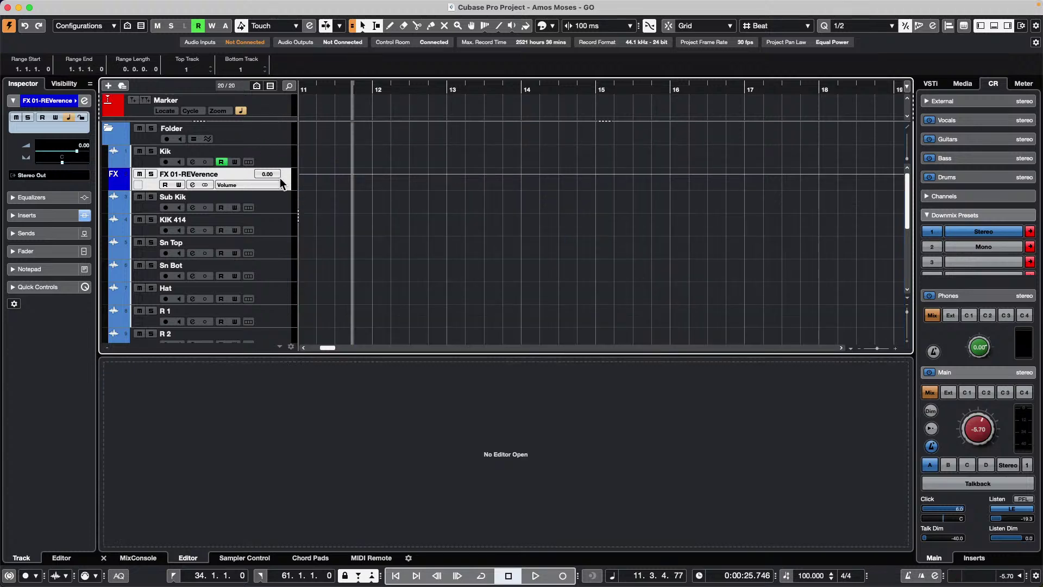
Create a new empty project in the September 23 2022 folder.
{"action": "left_click", "coordinate": [74, 6]}
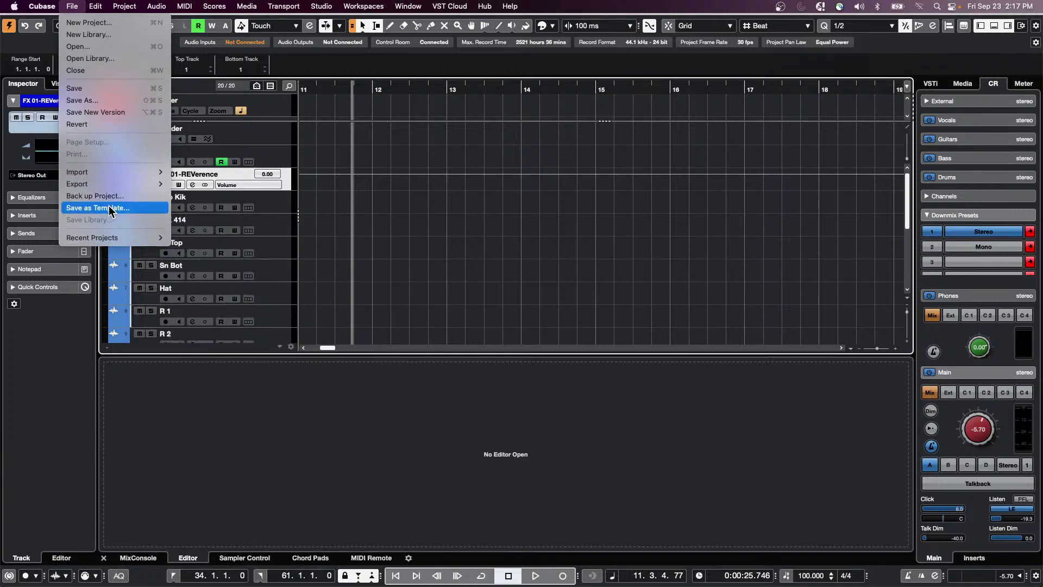
{"action": "mouse_move", "coordinate": [108, 175]}
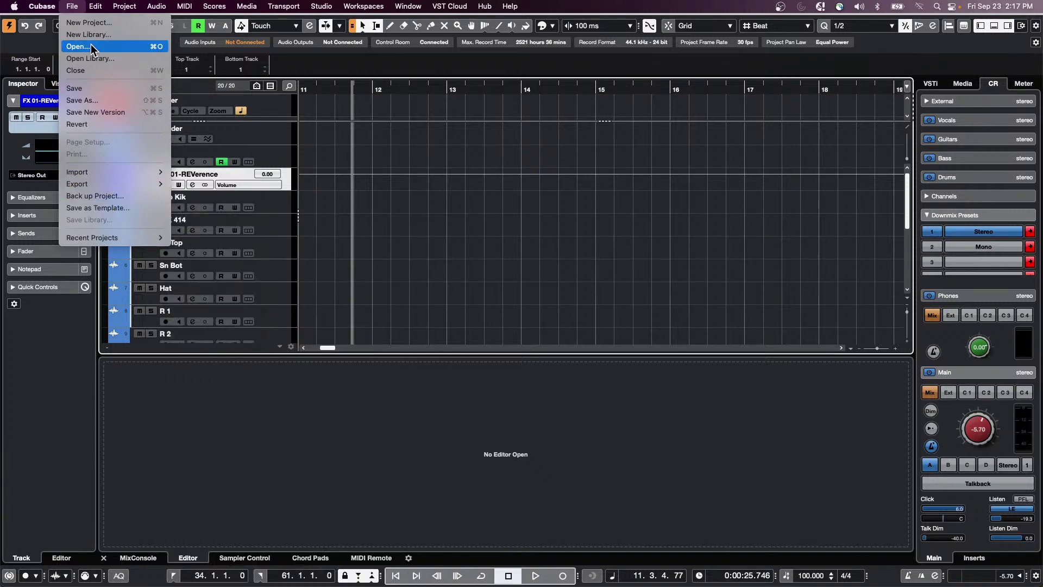
{"action": "left_click", "coordinate": [87, 22]}
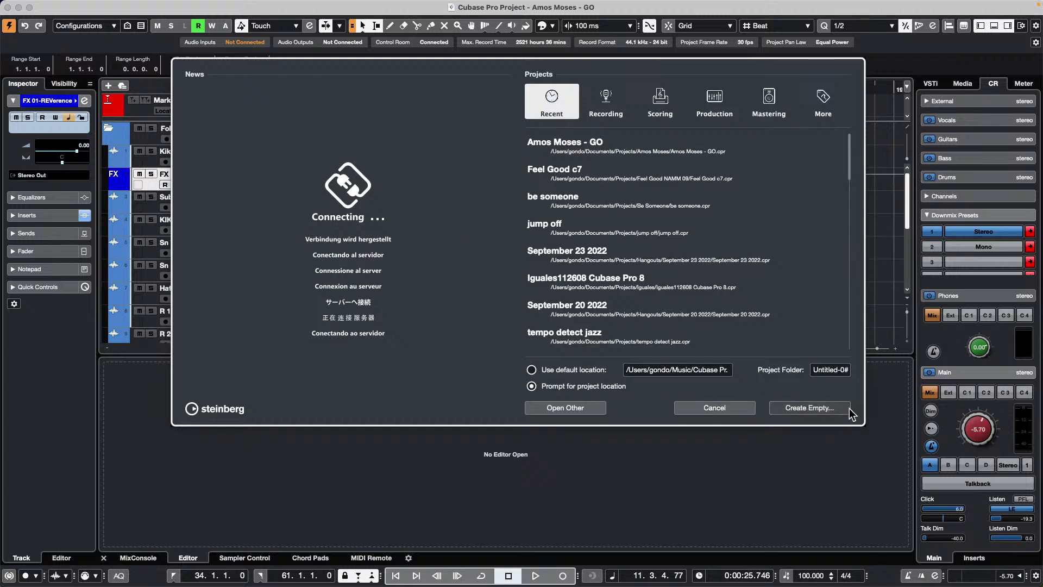
{"action": "left_click", "coordinate": [830, 410]}
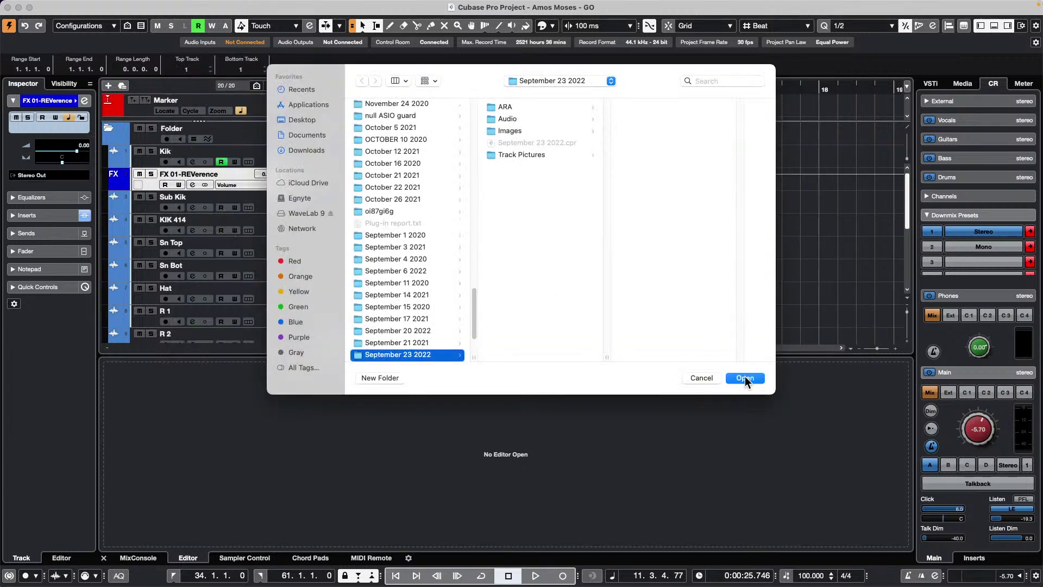
{"action": "left_click", "coordinate": [745, 377]}
Open Amos Moses - GO.cpr from the Amos Moses folder as the source project for a track import.
{"action": "right_click", "coordinate": [162, 127]}
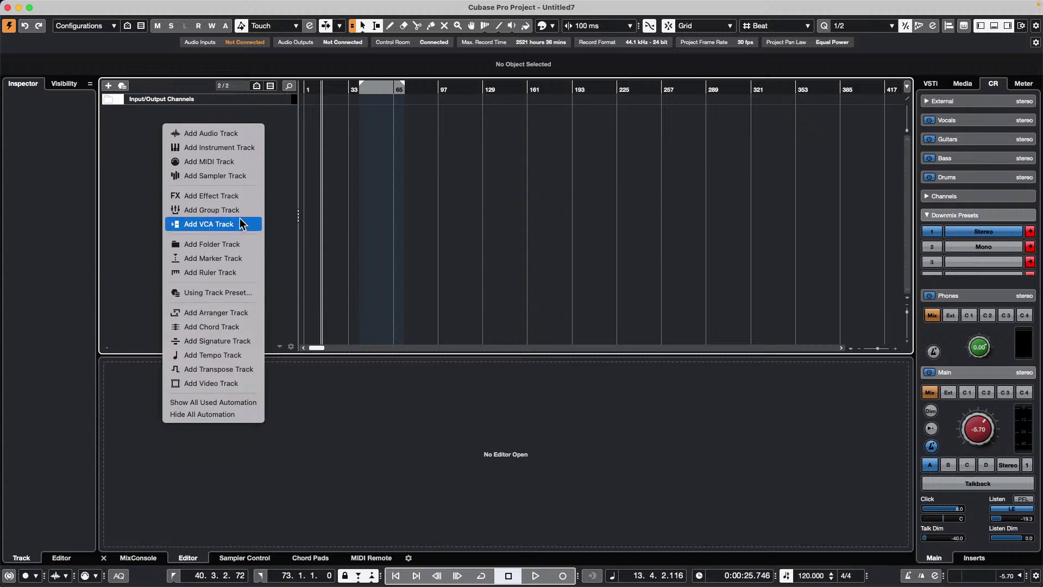
{"action": "left_click", "coordinate": [53, 12]}
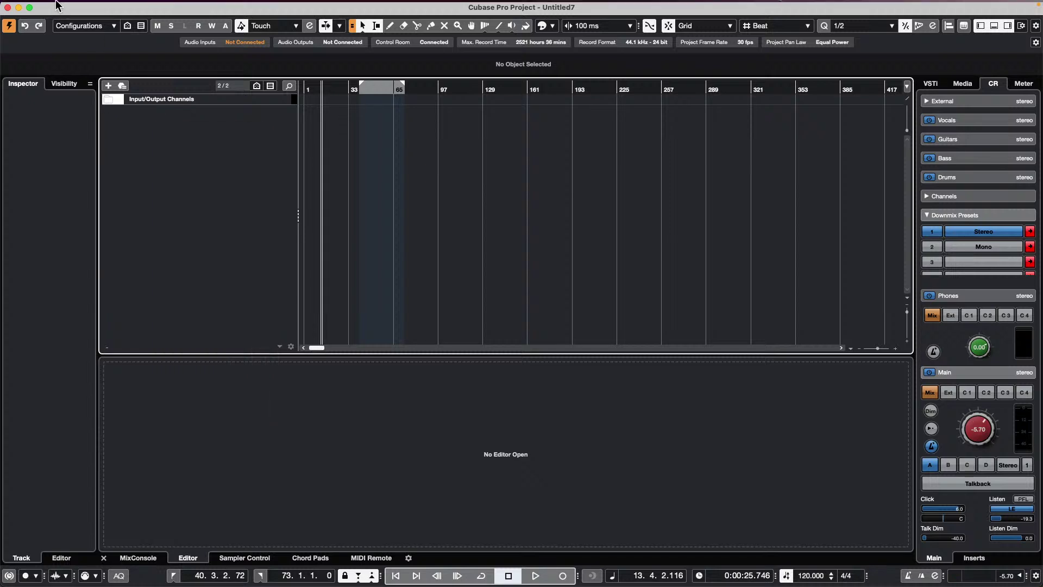
{"action": "left_click", "coordinate": [72, 6]}
{"action": "mouse_move", "coordinate": [108, 172]}
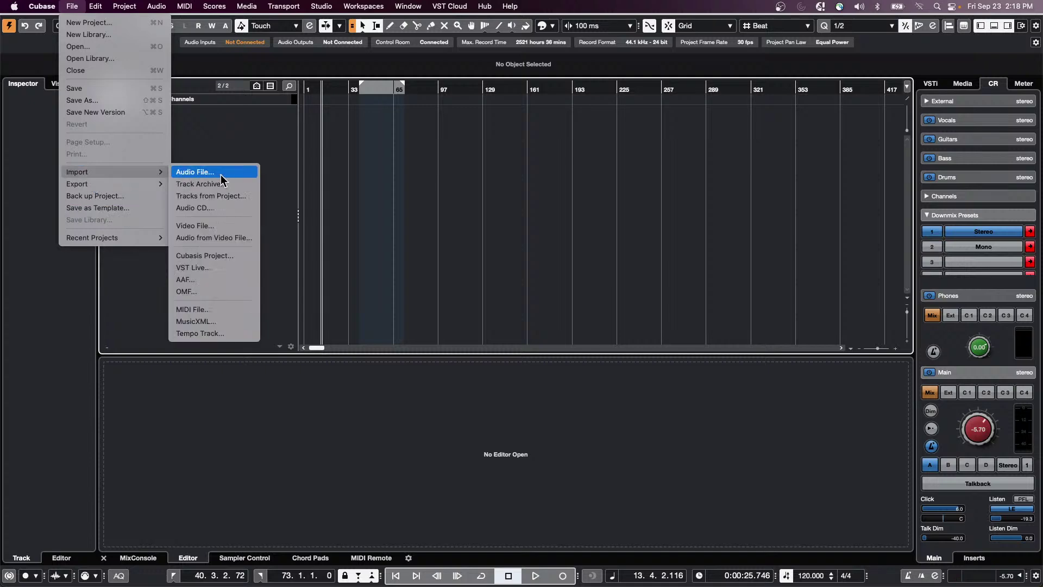
{"action": "left_click", "coordinate": [223, 197]}
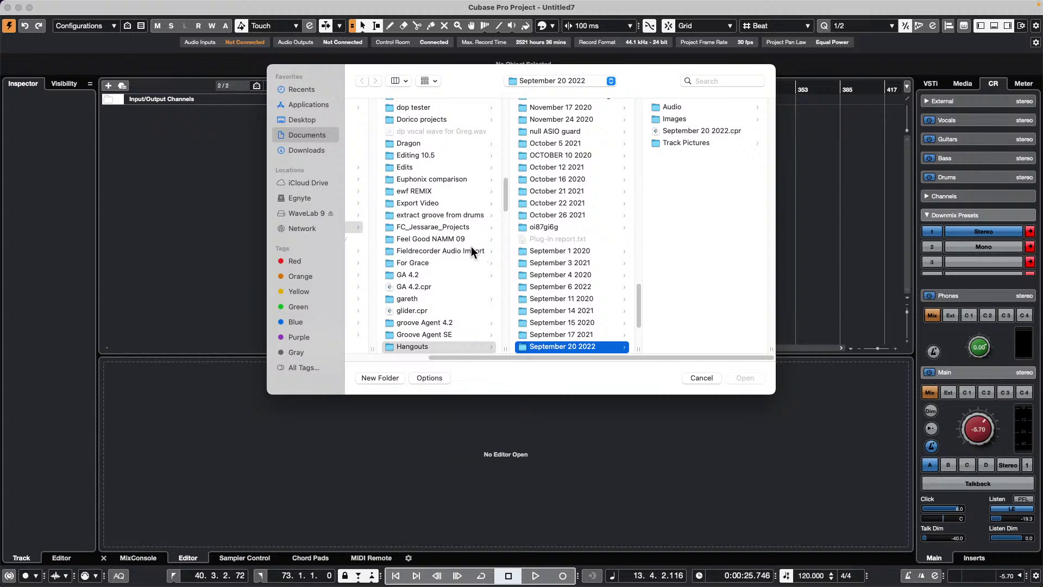
{"action": "scroll", "coordinate": [472, 247], "scroll_direction": "up", "scroll_amount": 6}
{"action": "scroll", "coordinate": [459, 205], "scroll_direction": "up", "scroll_amount": 7}
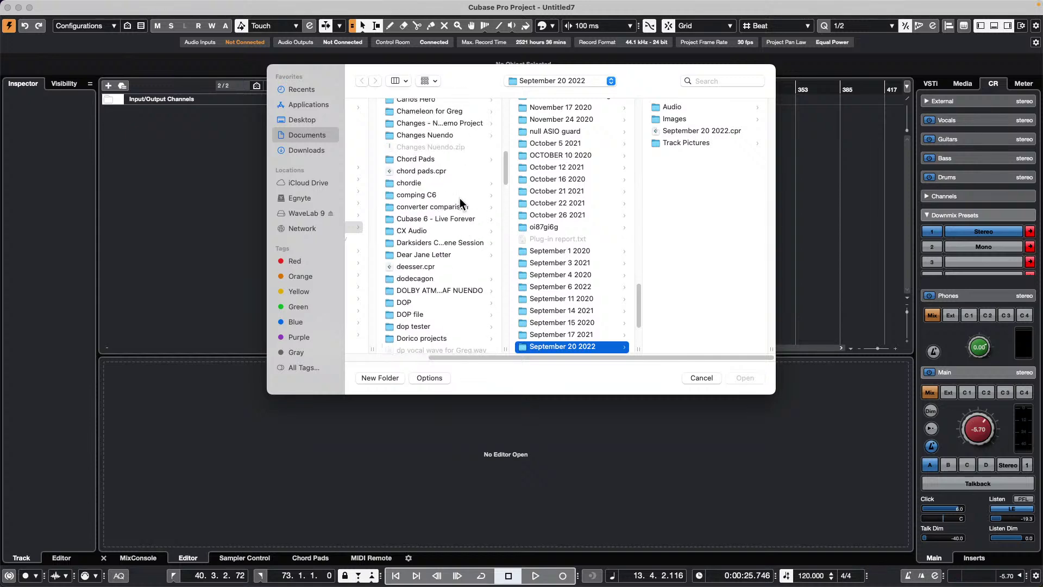
{"action": "scroll", "coordinate": [462, 206], "scroll_direction": "up", "scroll_amount": 2}
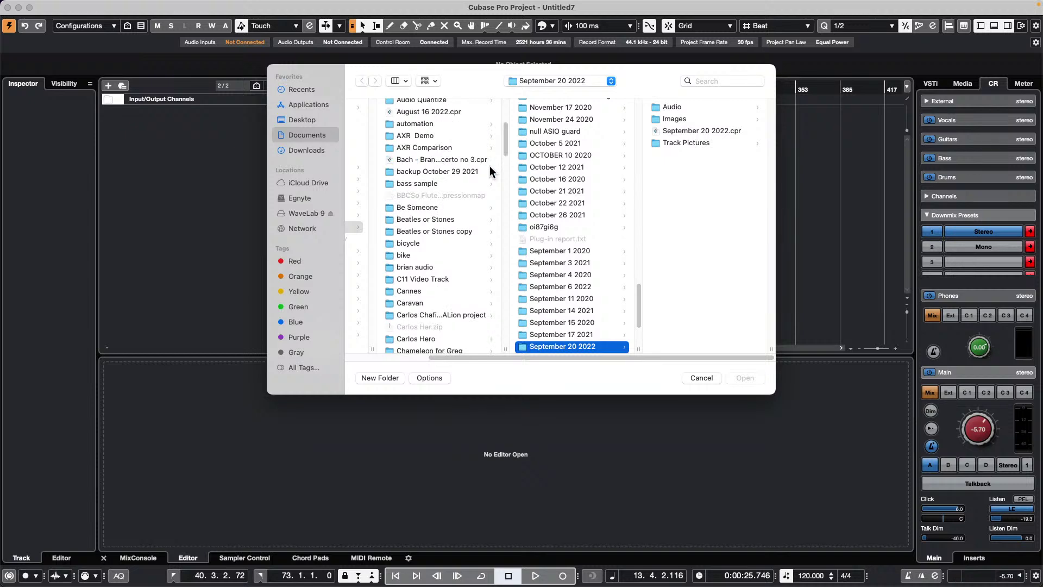
{"action": "scroll", "coordinate": [445, 161], "scroll_direction": "up", "scroll_amount": 3}
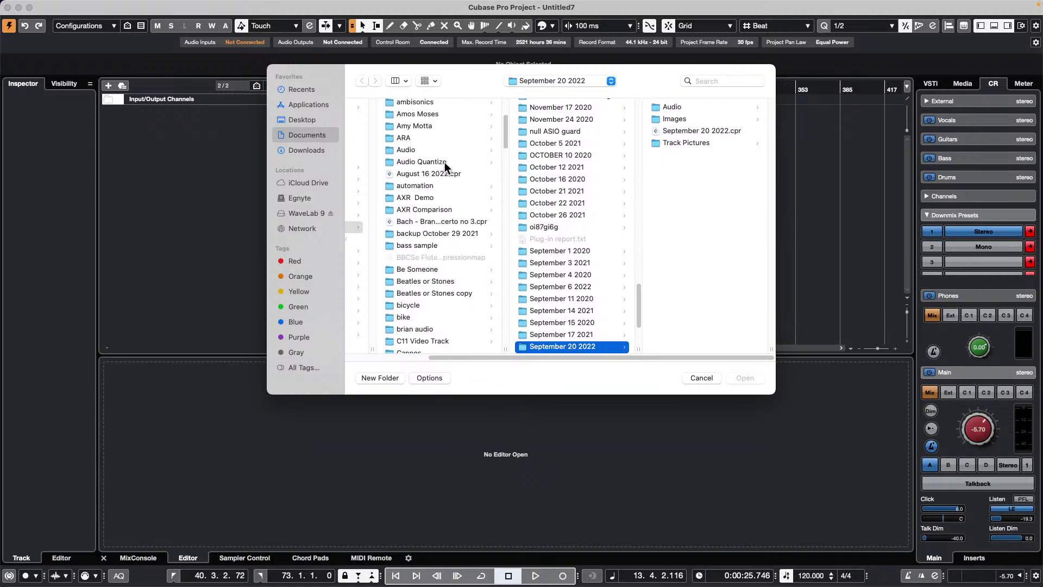
{"action": "left_click", "coordinate": [437, 114]}
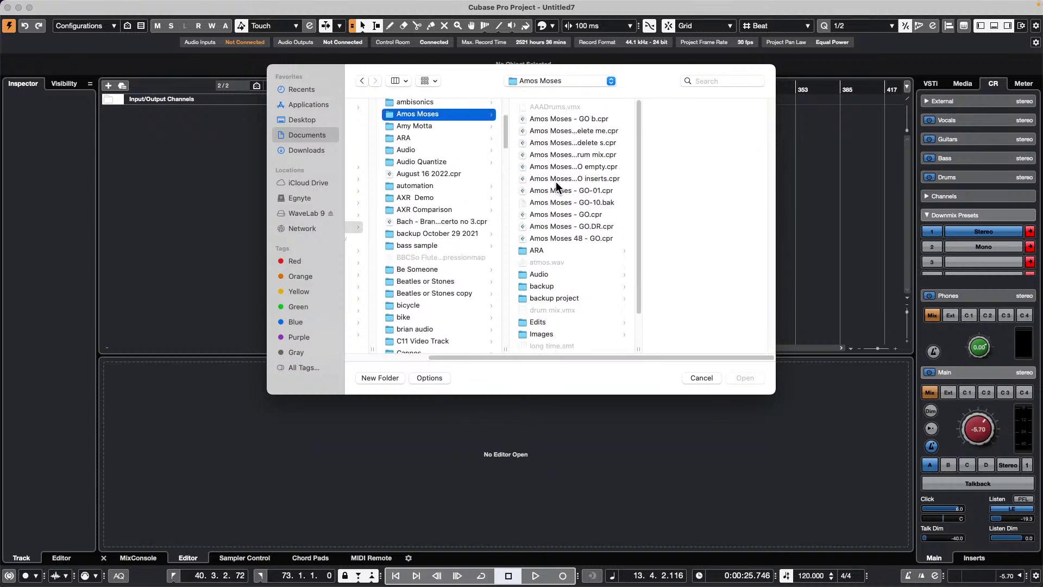
{"action": "left_click", "coordinate": [565, 214]}
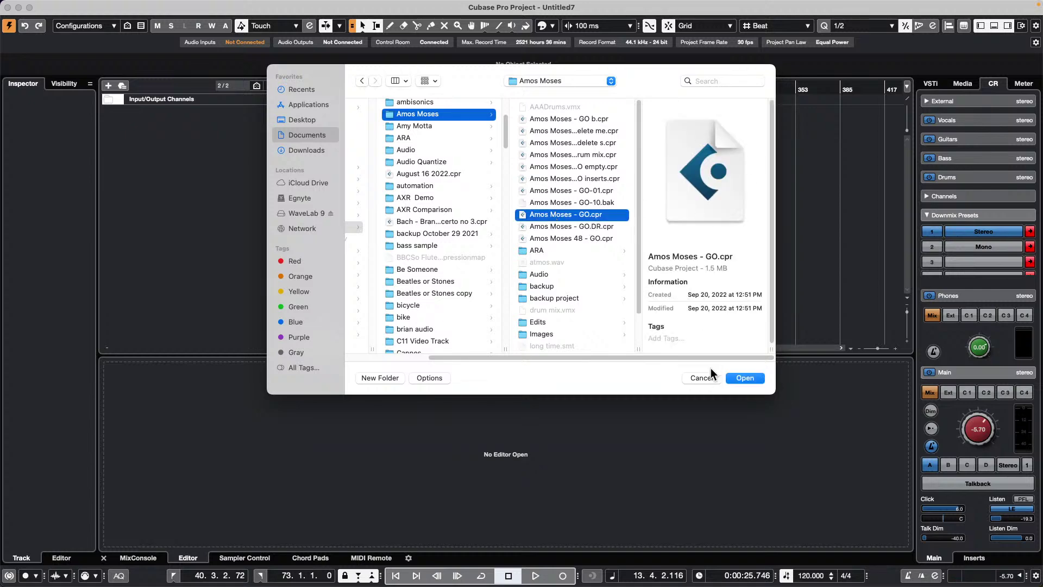
{"action": "left_click", "coordinate": [742, 379]}
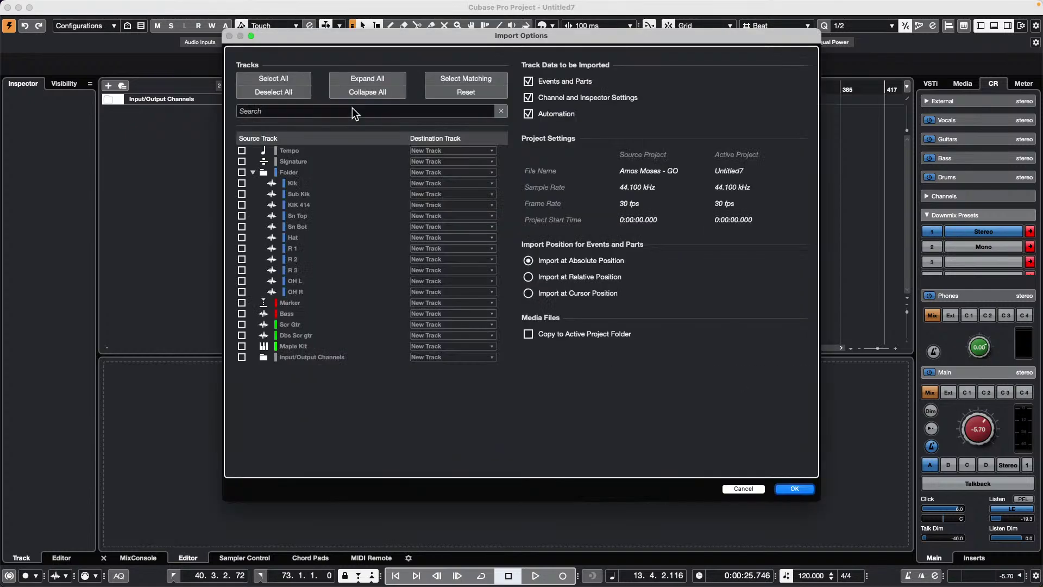
Limit the imported track data to Channel and Inspector Settings, excluding Events and Parts and Automation, and confirm the import options.
{"action": "left_click", "coordinate": [528, 81]}
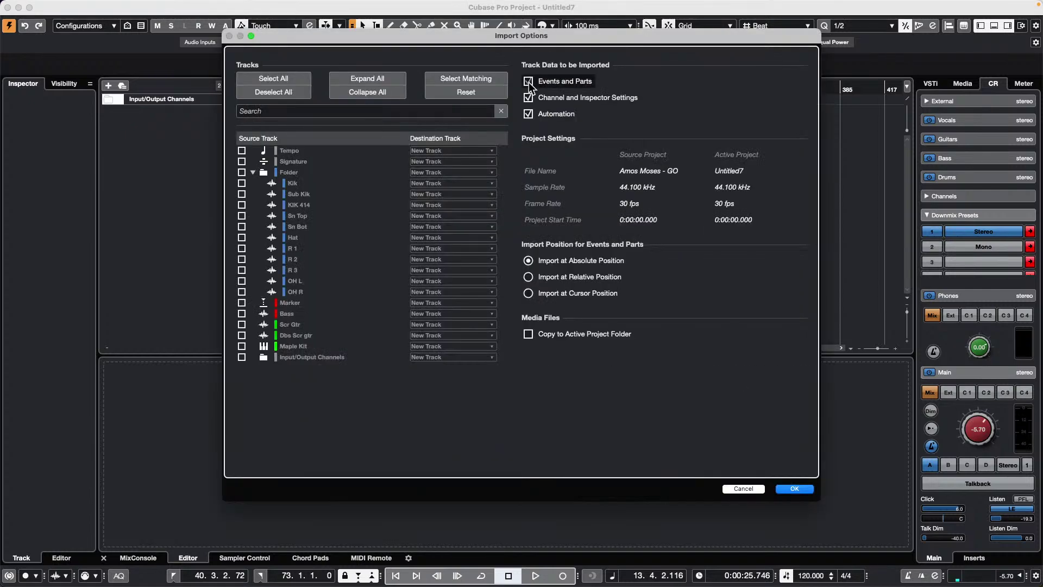
{"action": "left_click", "coordinate": [528, 113]}
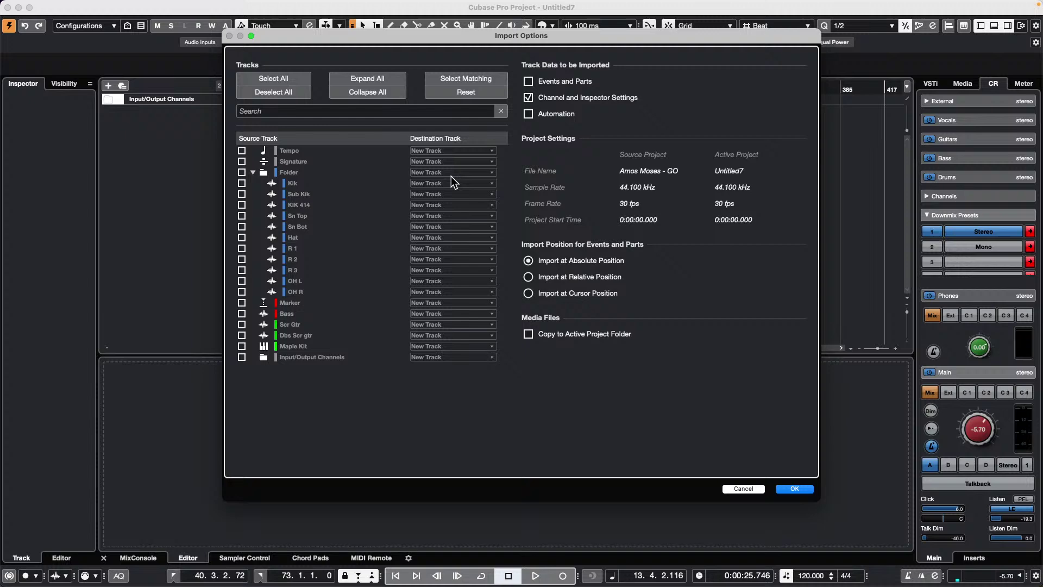
{"action": "left_click", "coordinate": [798, 489]}
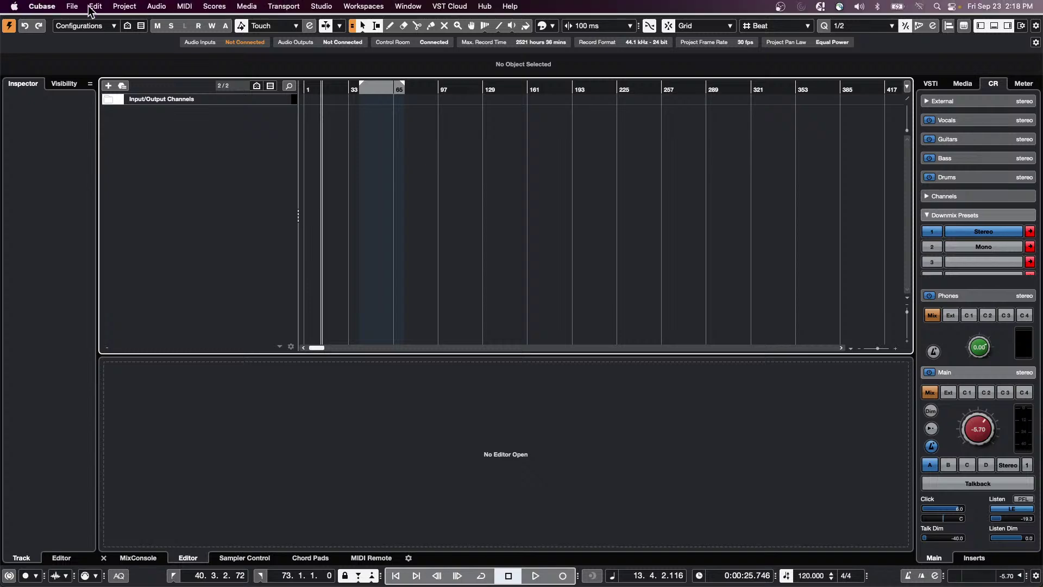
{"action": "left_click", "coordinate": [69, 6]}
{"action": "mouse_move", "coordinate": [98, 172]}
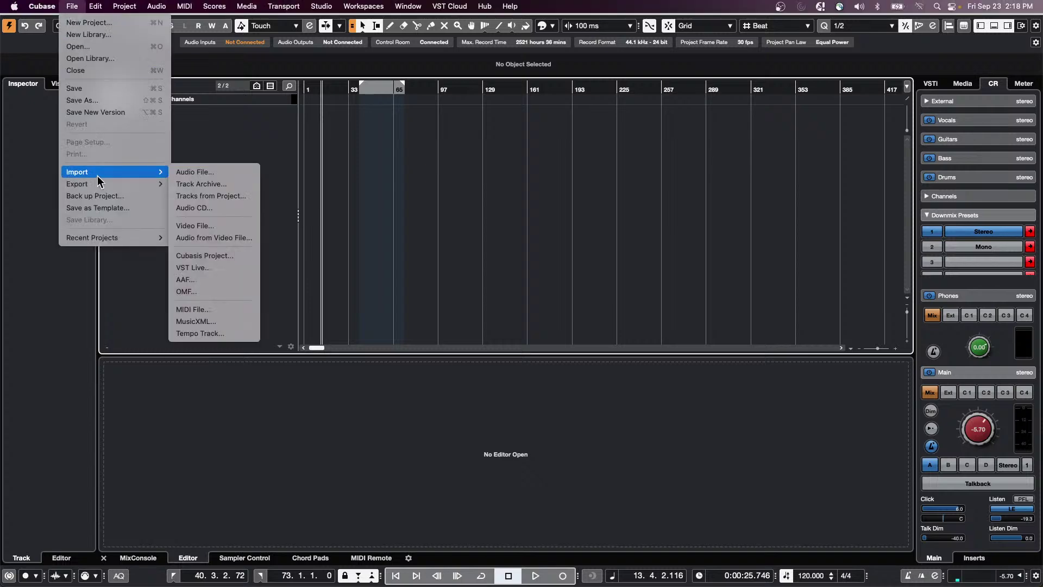
{"action": "left_click", "coordinate": [188, 173]}
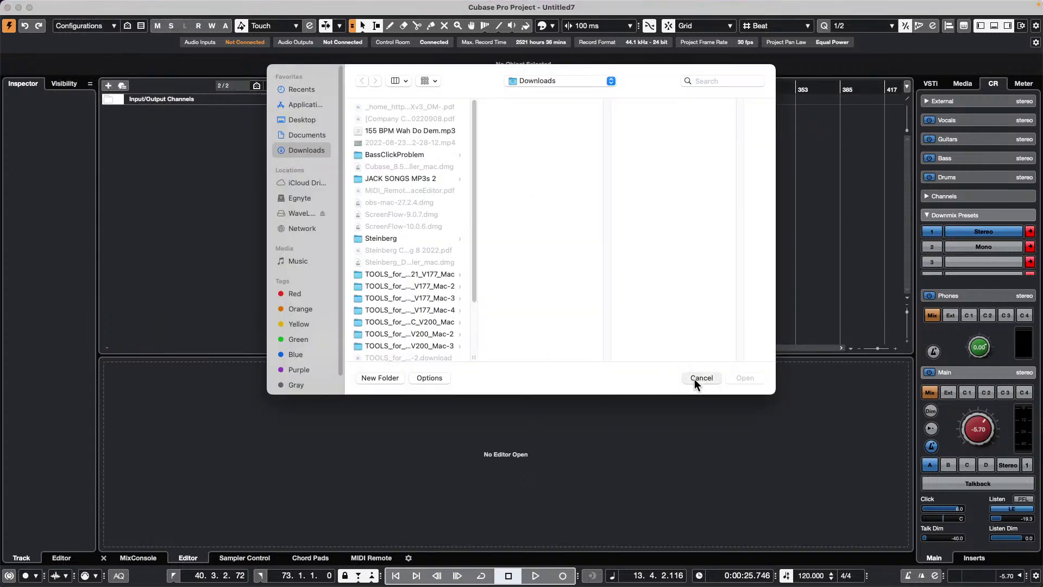
{"action": "left_click", "coordinate": [699, 377]}
Import all tracks from the Amos Moses - GO.cpr project into the empty project and look through the imported track list.
{"action": "left_click", "coordinate": [71, 6]}
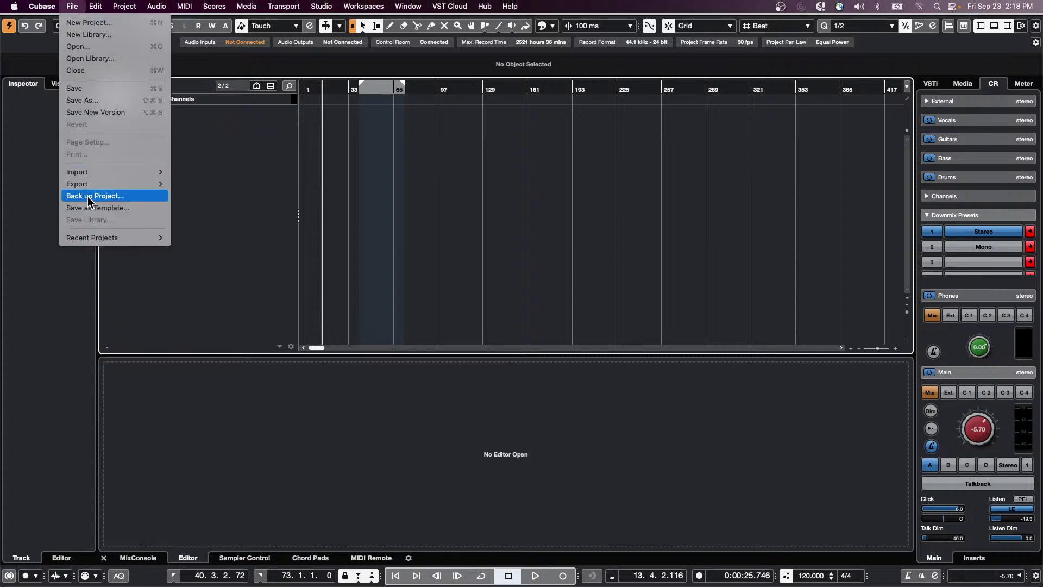
{"action": "mouse_move", "coordinate": [94, 183]}
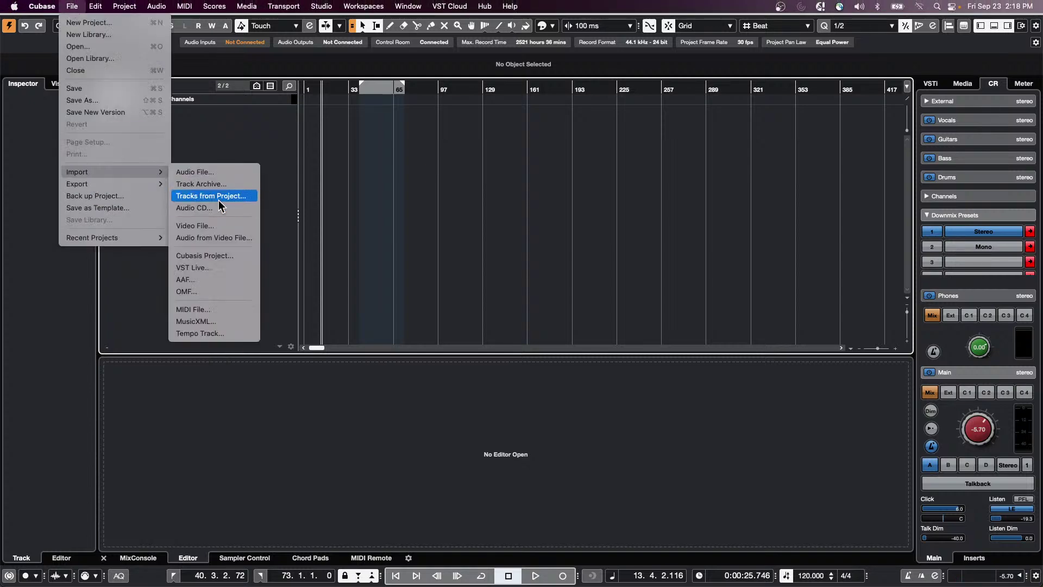
{"action": "left_click", "coordinate": [225, 201]}
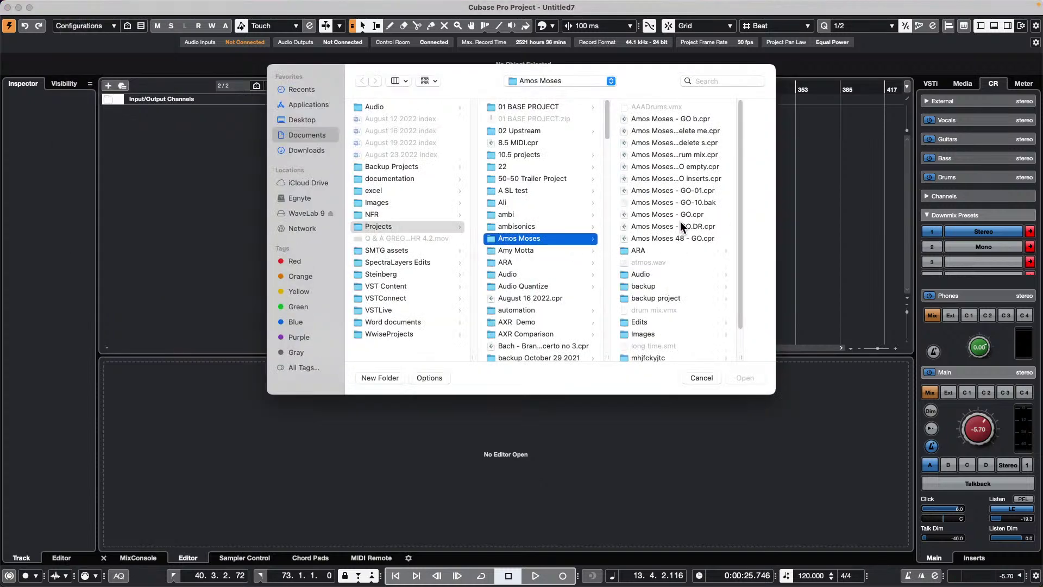
{"action": "left_click", "coordinate": [666, 215]}
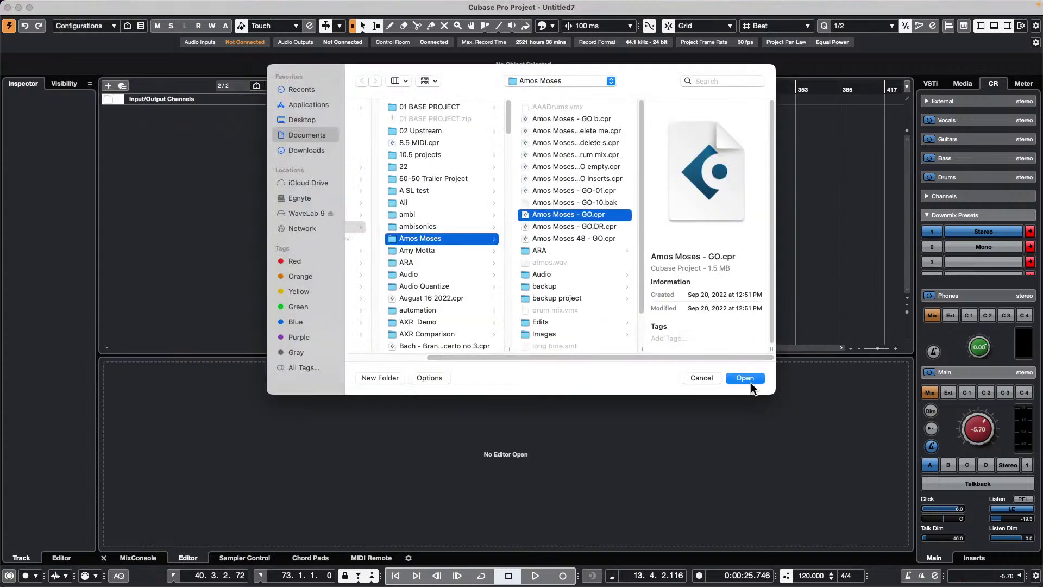
{"action": "left_click", "coordinate": [750, 380]}
{"action": "left_click", "coordinate": [273, 78]}
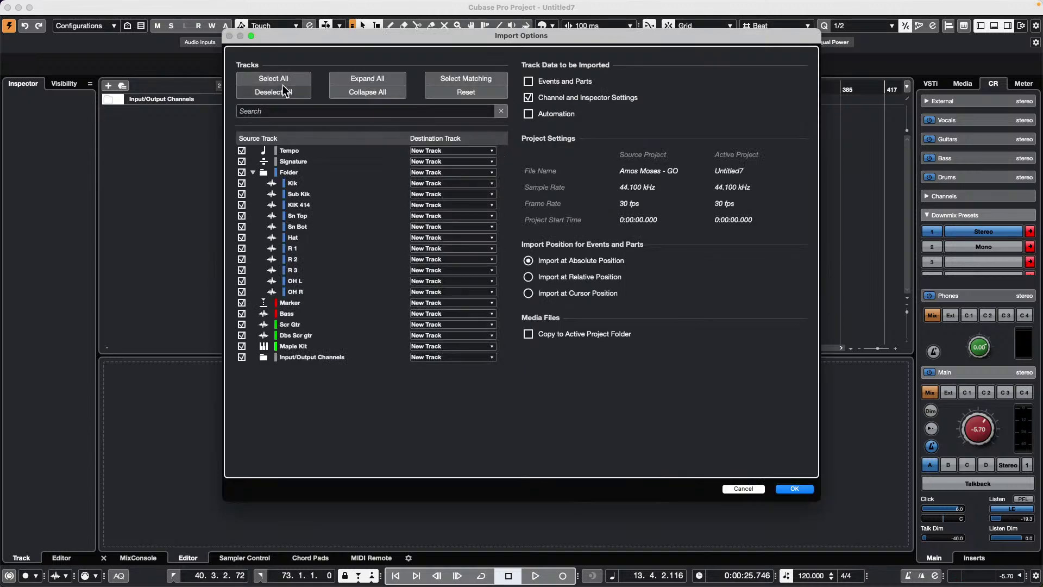
{"action": "left_click", "coordinate": [794, 490]}
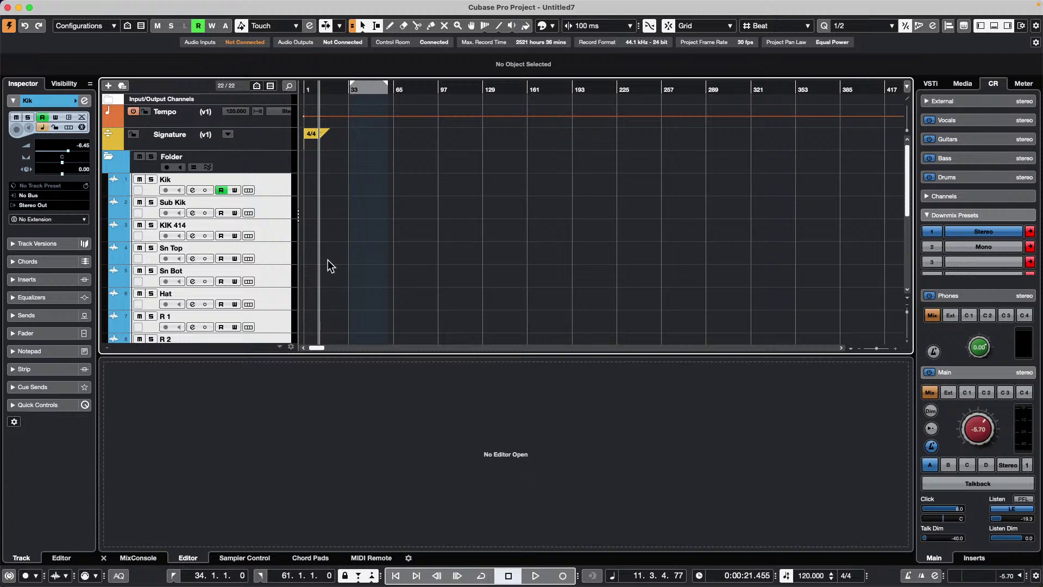
{"action": "scroll", "coordinate": [239, 262], "scroll_direction": "down", "scroll_amount": 8}
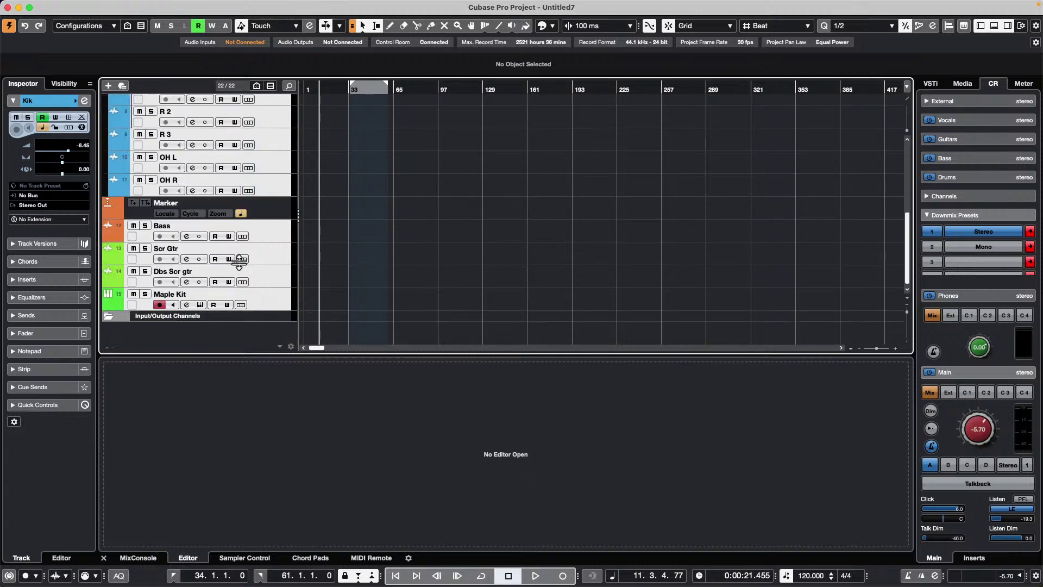
{"action": "scroll", "coordinate": [239, 262], "scroll_direction": "up", "scroll_amount": 10}
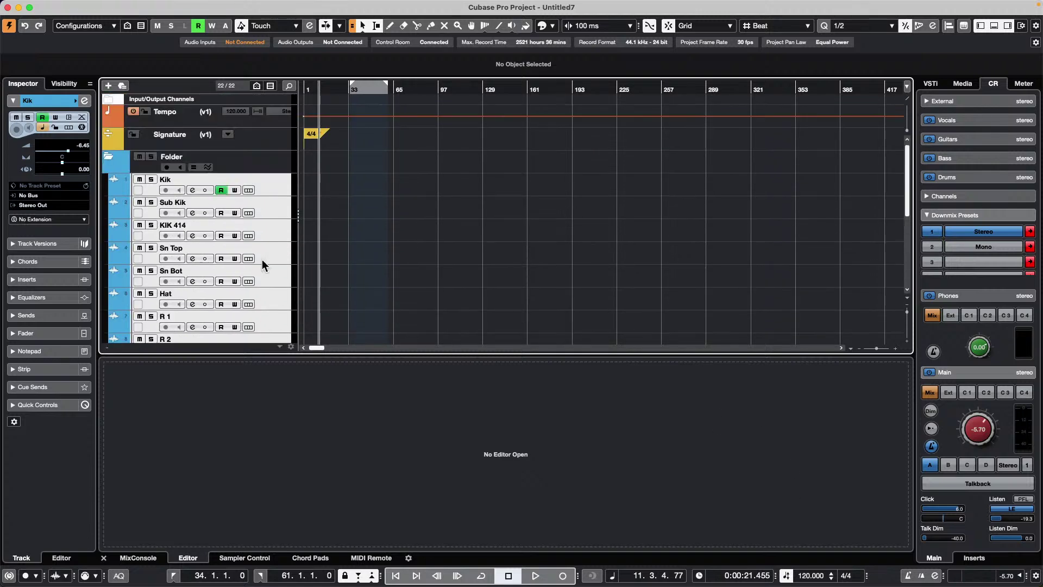
Save the drum tracks from Kik through OH R together as a track preset named "drum multi".
{"action": "right_click", "coordinate": [273, 184]}
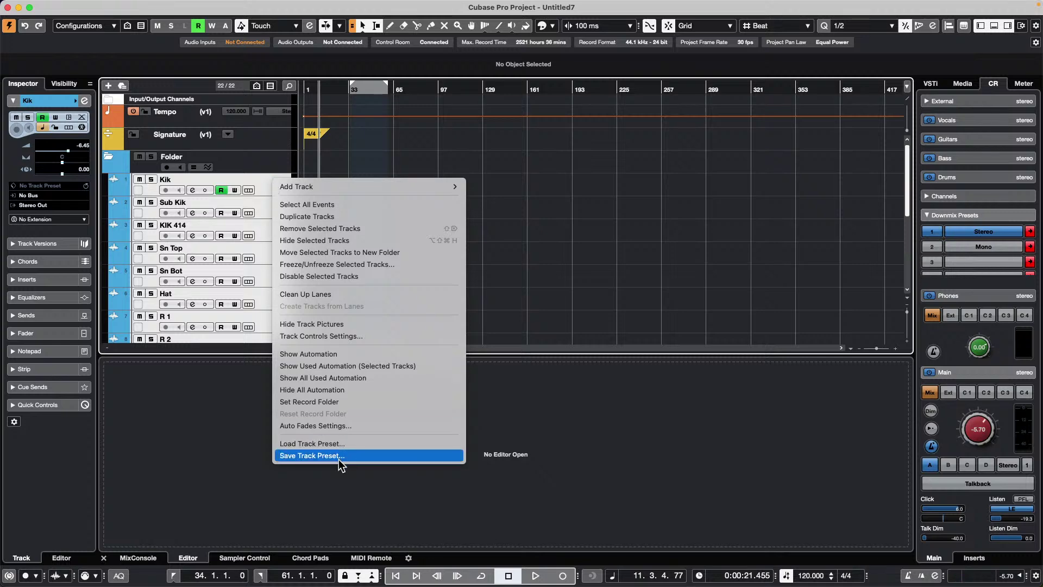
{"action": "left_click", "coordinate": [650, 148]}
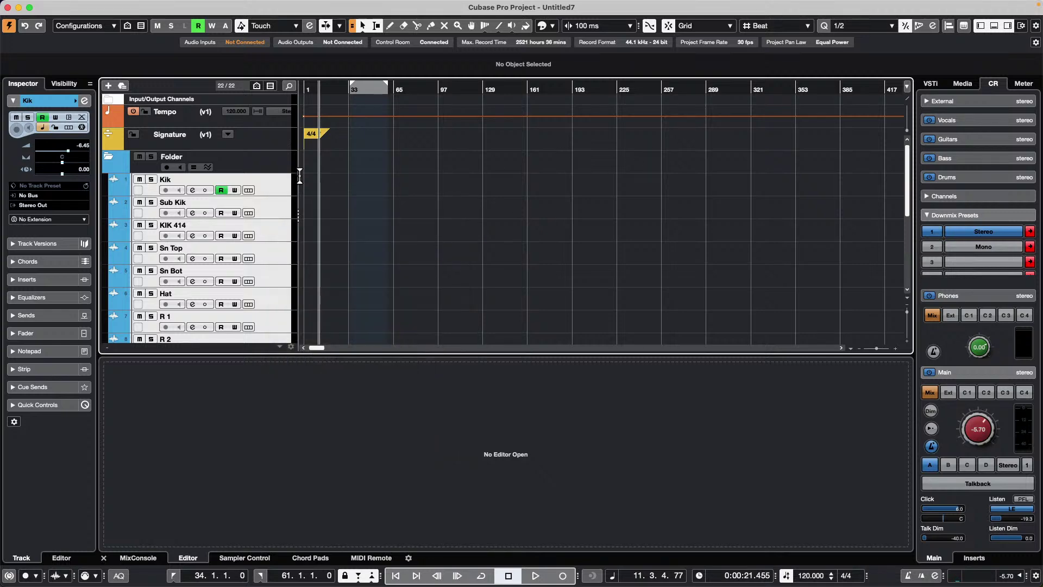
{"action": "scroll", "coordinate": [273, 189], "scroll_direction": "down", "scroll_amount": 5}
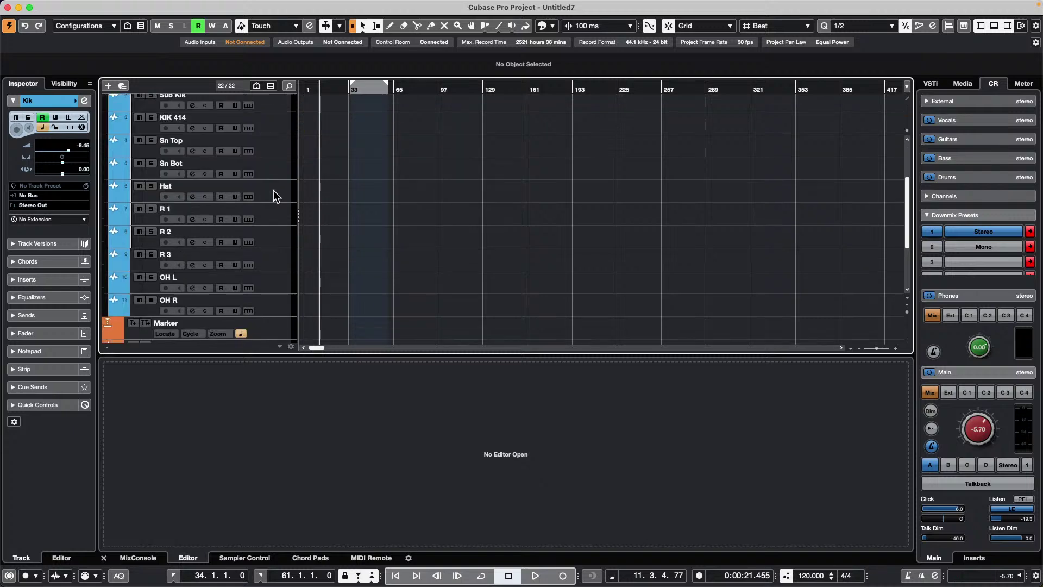
{"action": "left_click", "coordinate": [275, 312], "text": "shift"}
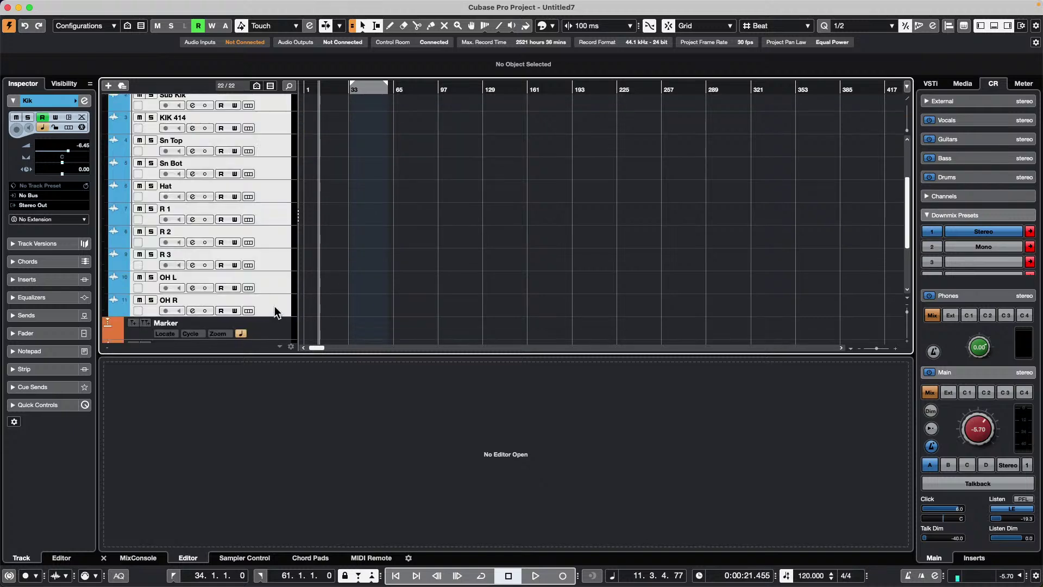
{"action": "right_click", "coordinate": [275, 313]}
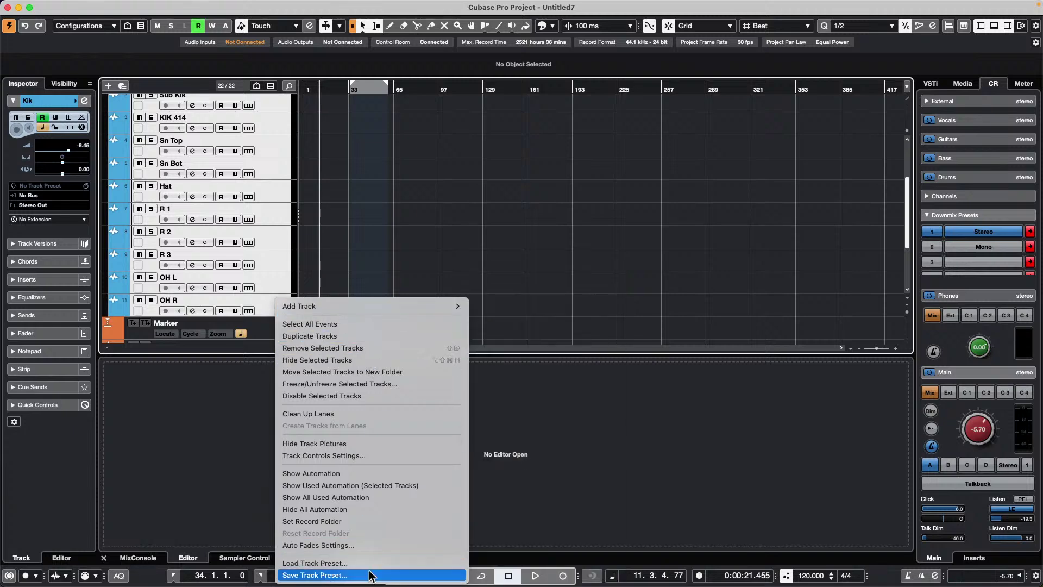
{"action": "left_click", "coordinate": [845, 253]}
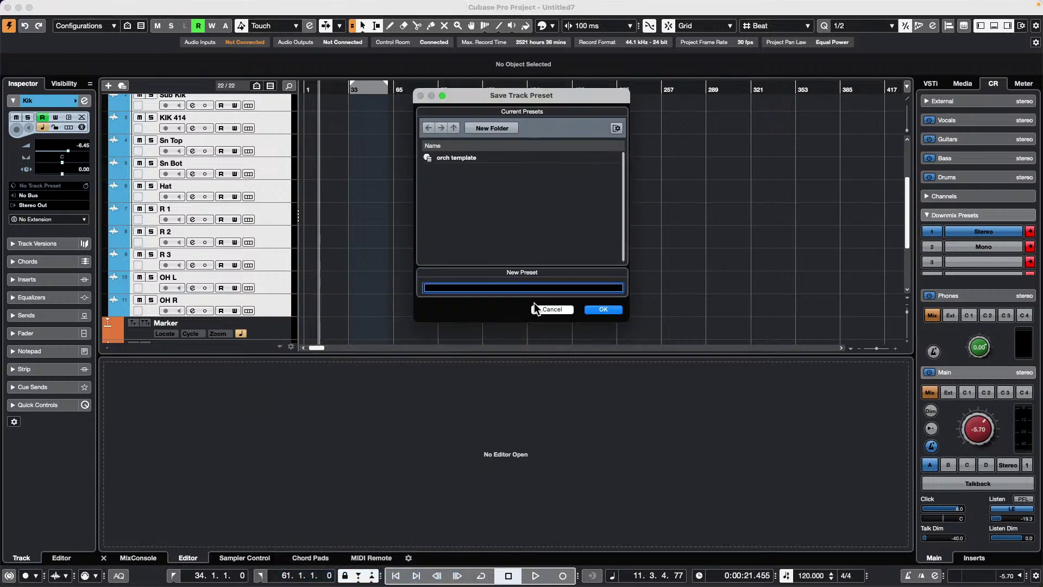
{"action": "type", "text": "drum multi"}
{"action": "key", "text": "Return"}
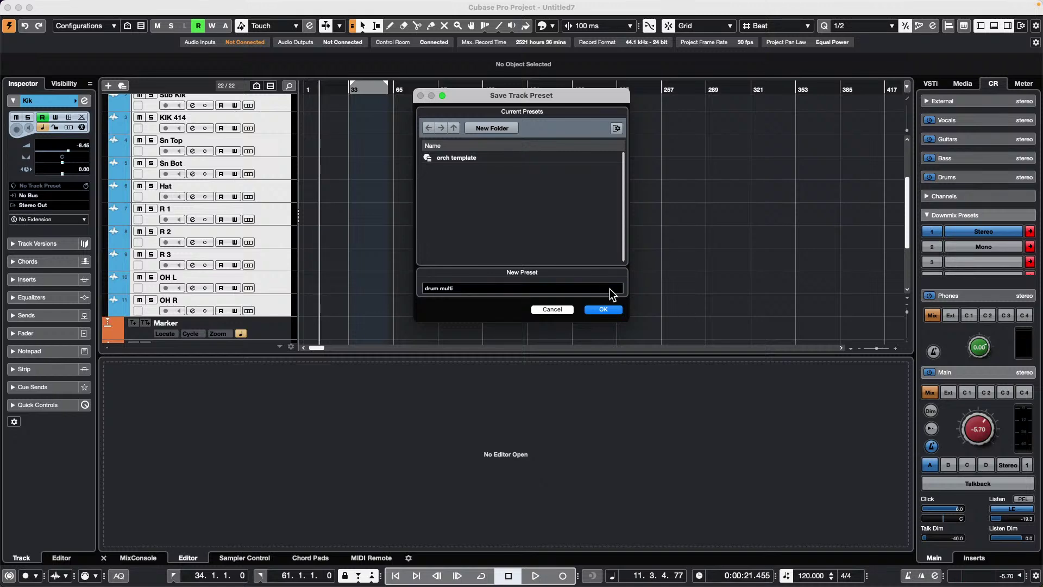
{"action": "left_click", "coordinate": [609, 308]}
Create another empty project in the September 23 2022 folder and show the media browser.
{"action": "left_click", "coordinate": [72, 6]}
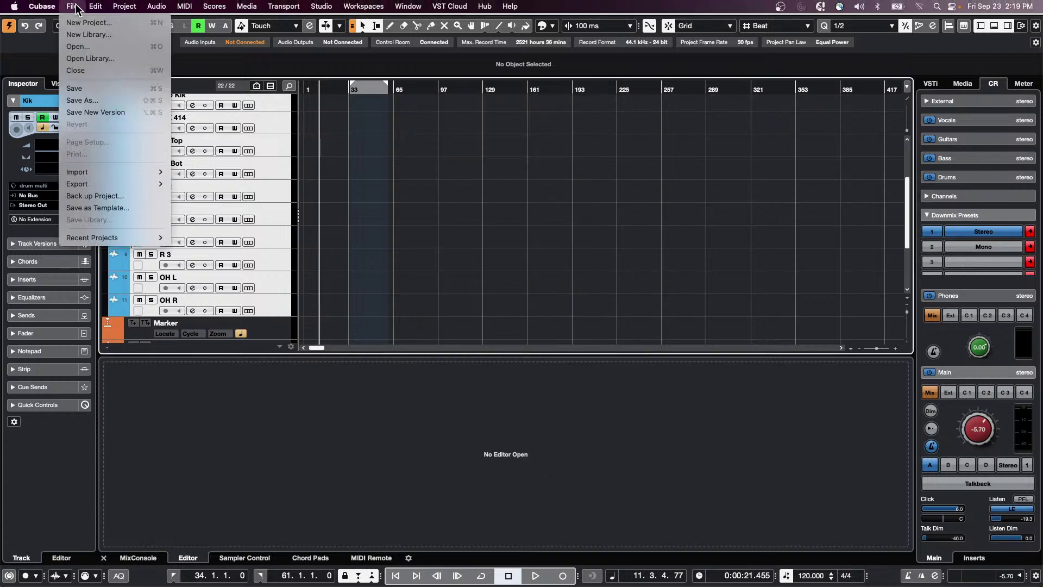
{"action": "left_click", "coordinate": [81, 21]}
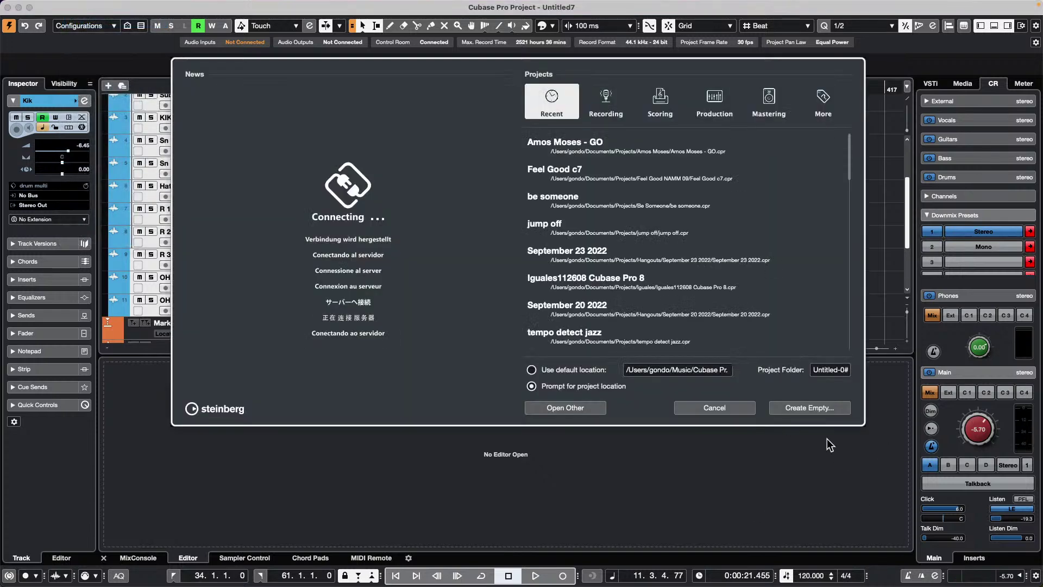
{"action": "left_click", "coordinate": [810, 408]}
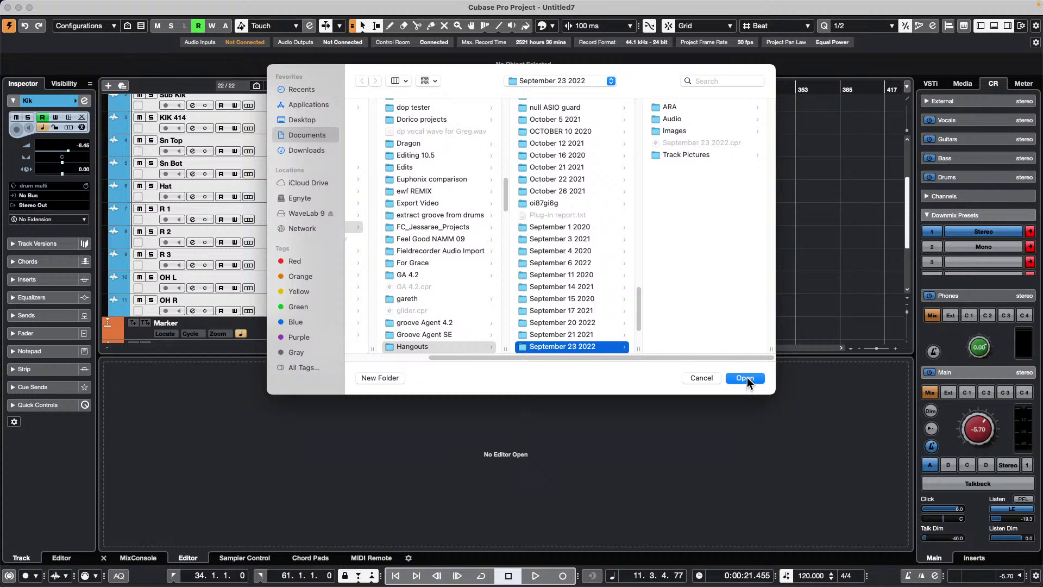
{"action": "left_click", "coordinate": [746, 378]}
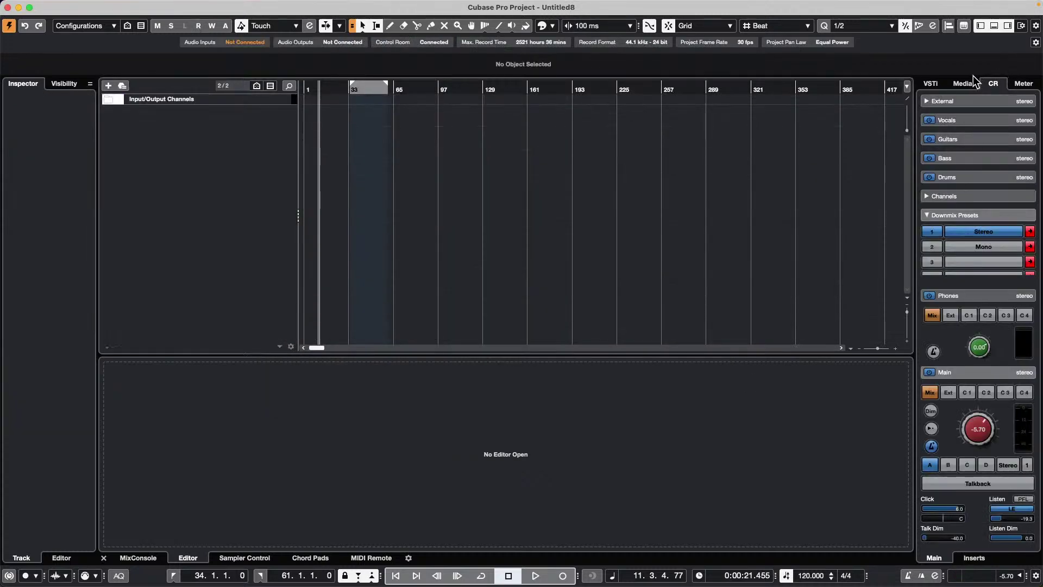
{"action": "left_click", "coordinate": [975, 81]}
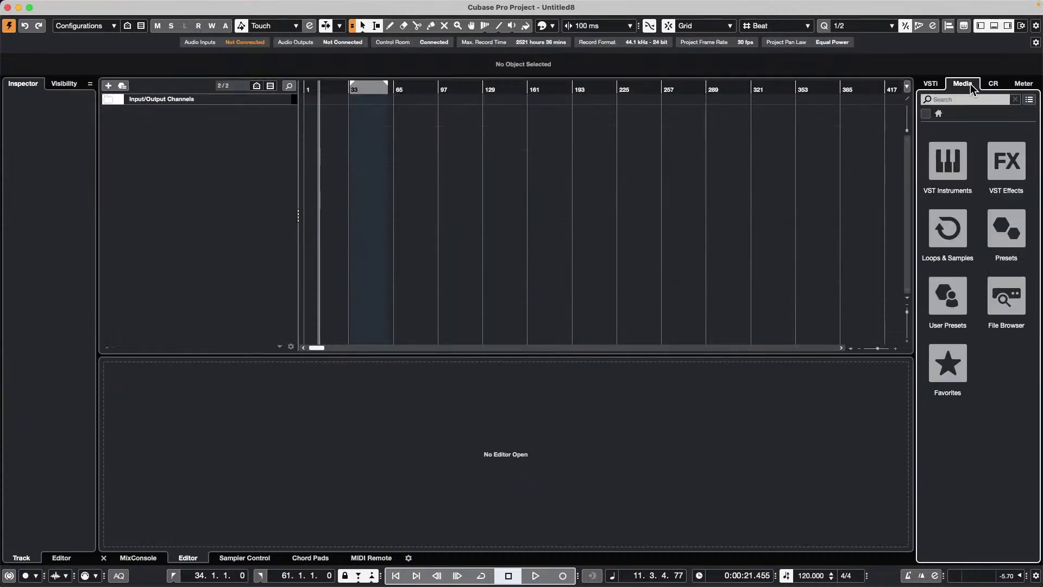
Find the "drum multi" preset among the Multi track presets and add its tracks to the empty project.
{"action": "left_click", "coordinate": [958, 301]}
{"action": "left_click", "coordinate": [952, 166]}
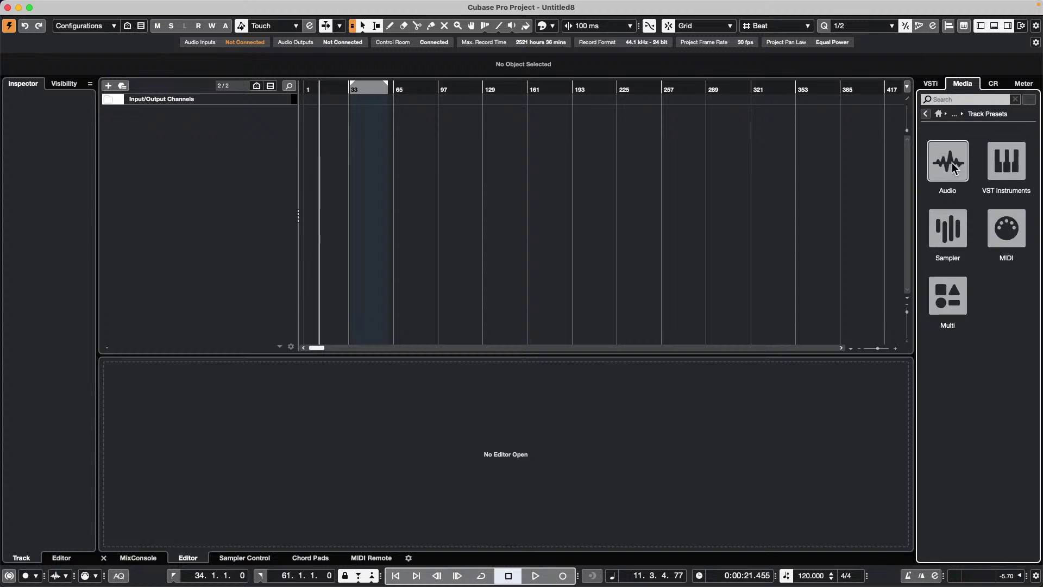
{"action": "left_click", "coordinate": [952, 167]}
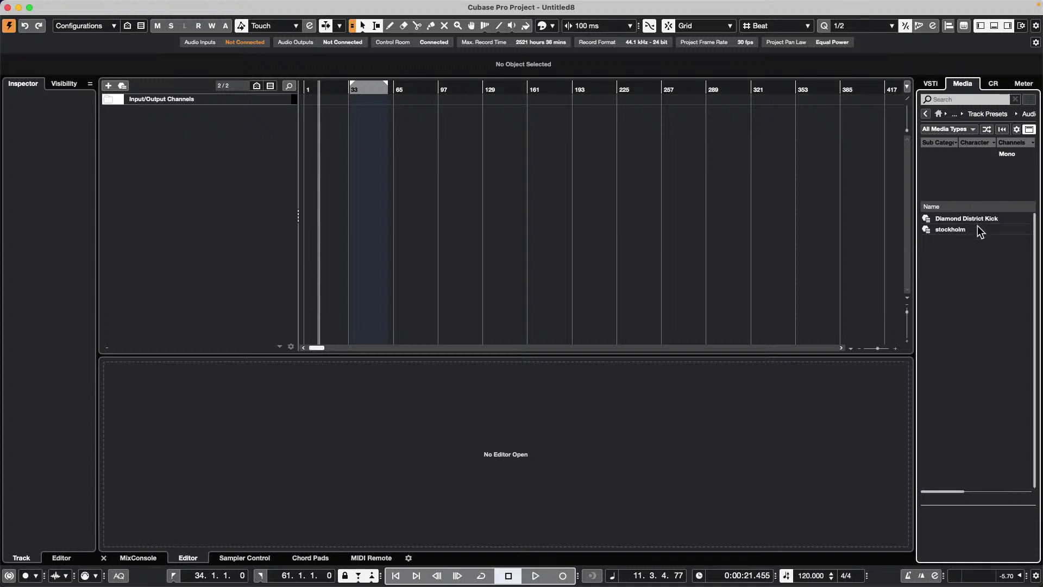
{"action": "left_click", "coordinate": [926, 114]}
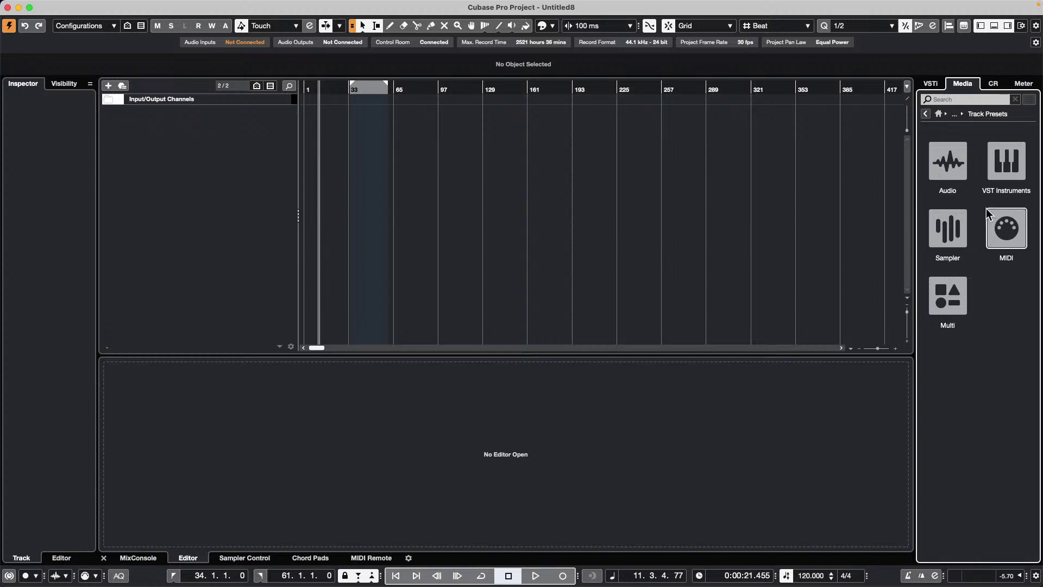
{"action": "left_click", "coordinate": [950, 302]}
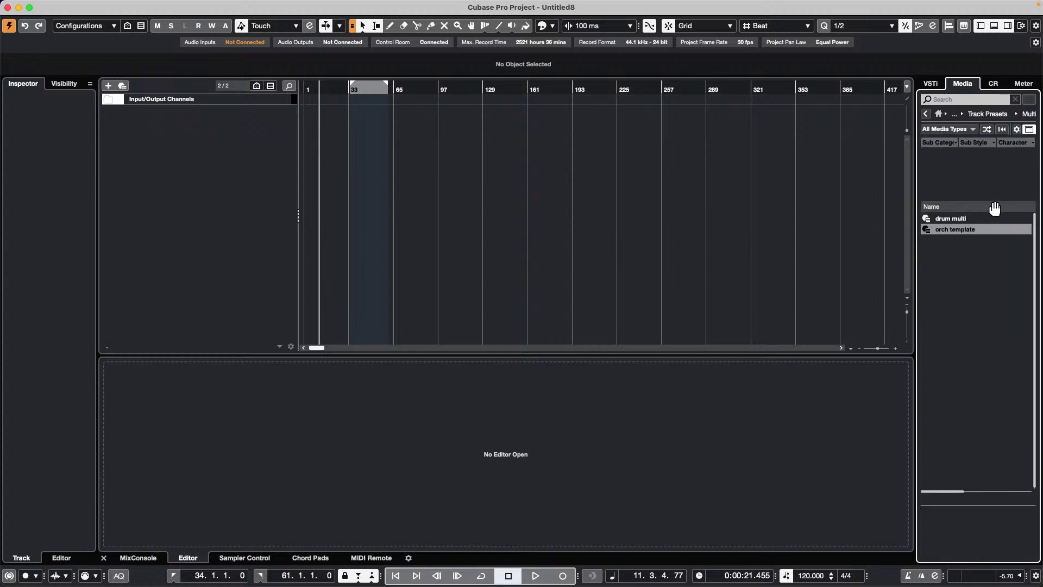
{"action": "left_click_drag", "start_coordinate": [970, 221], "coordinate": [199, 124]}
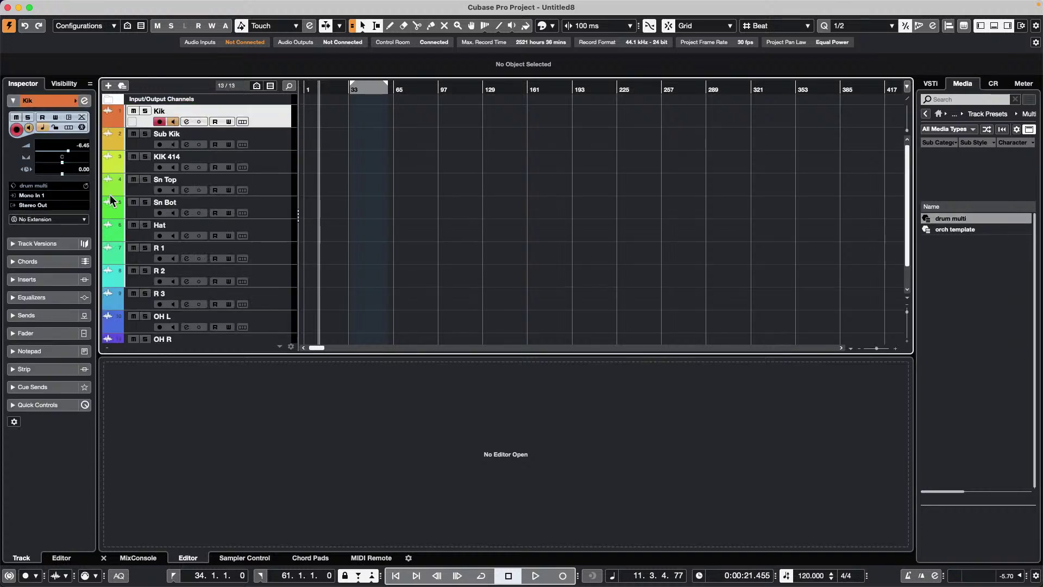
Examine the channel settings loaded for the kick, snare and hat tracks, one track after another.
{"action": "left_click", "coordinate": [266, 144]}
{"action": "left_click", "coordinate": [276, 166]}
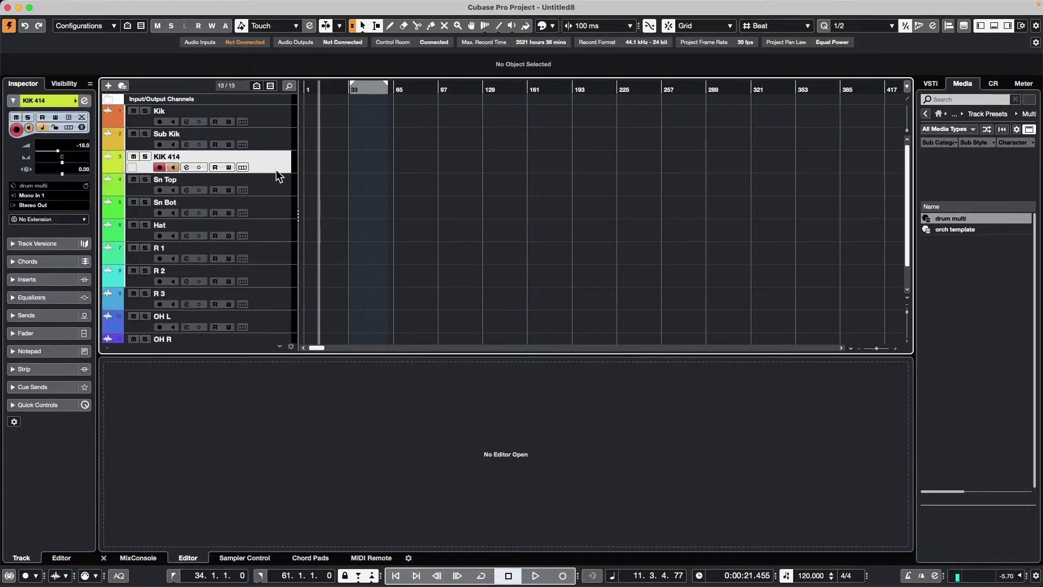
{"action": "left_click", "coordinate": [275, 186]}
{"action": "left_click", "coordinate": [279, 209]}
{"action": "left_click", "coordinate": [281, 234]}
{"action": "left_click", "coordinate": [273, 182]}
{"action": "left_click", "coordinate": [274, 163]}
{"action": "left_click", "coordinate": [275, 138]}
{"action": "left_click", "coordinate": [277, 120]}
{"action": "left_click", "coordinate": [275, 143]}
{"action": "left_click", "coordinate": [277, 186]}
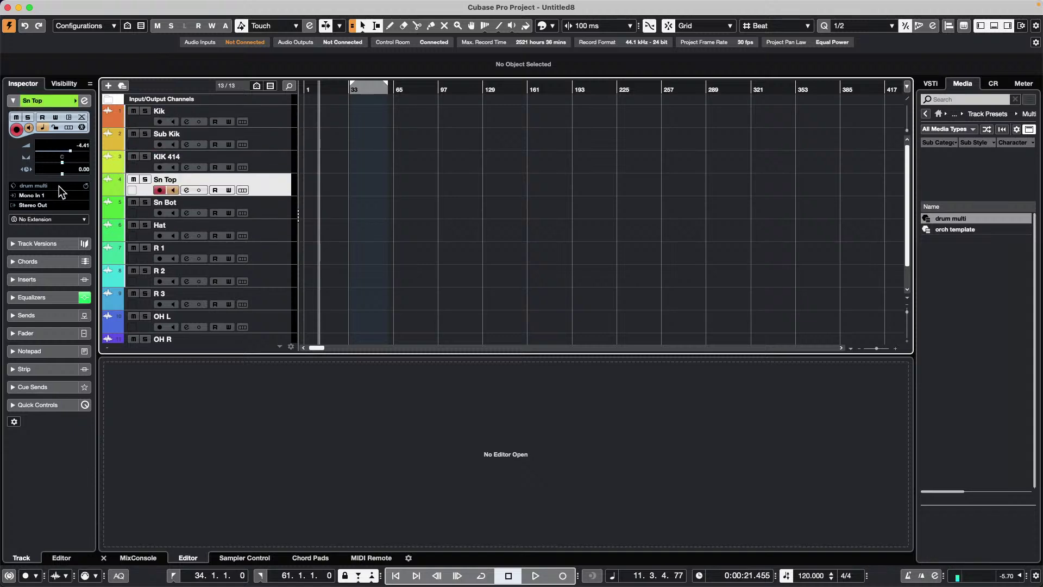
Close the preset test project without saving and save the remaining Untitled7 project as a template named "drum".
{"action": "left_click", "coordinate": [8, 7]}
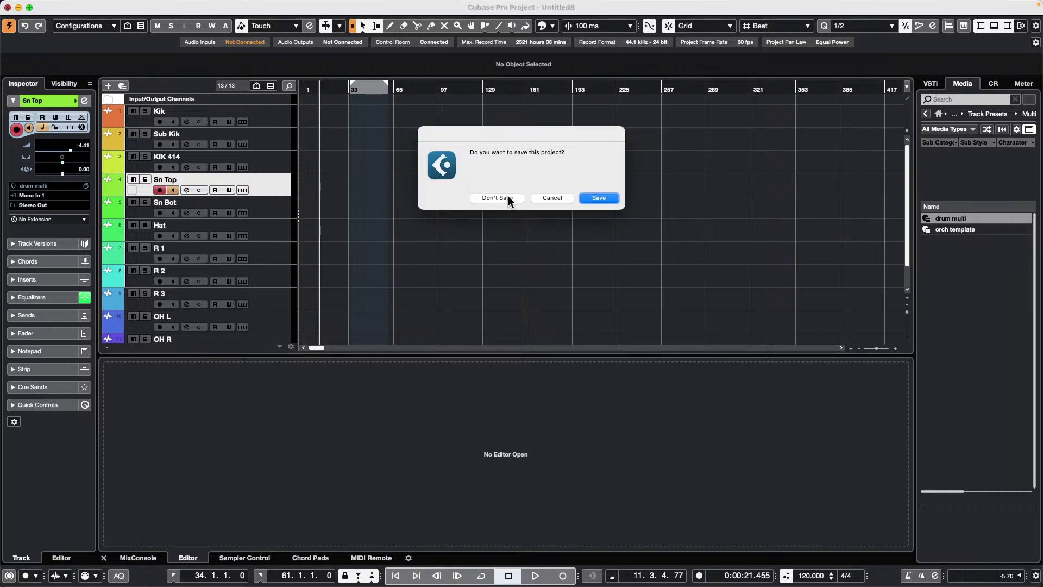
{"action": "left_click", "coordinate": [497, 197]}
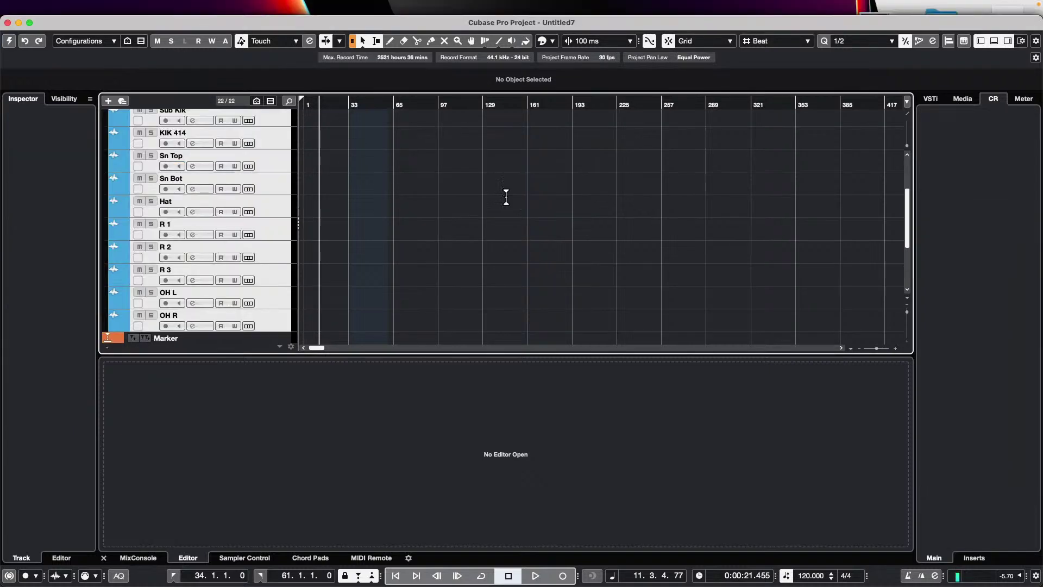
{"action": "left_click", "coordinate": [70, 6]}
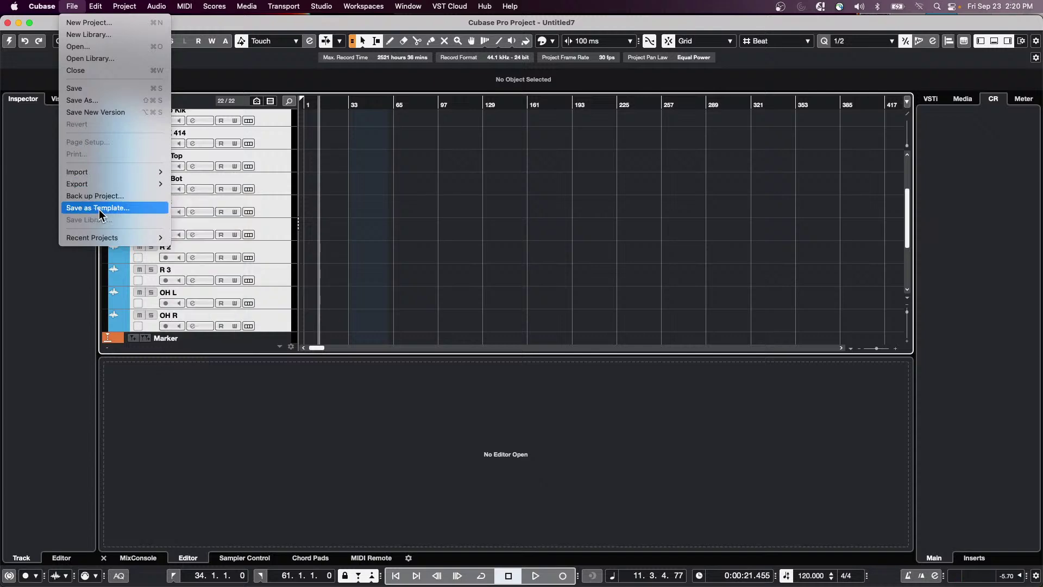
{"action": "left_click", "coordinate": [143, 213]}
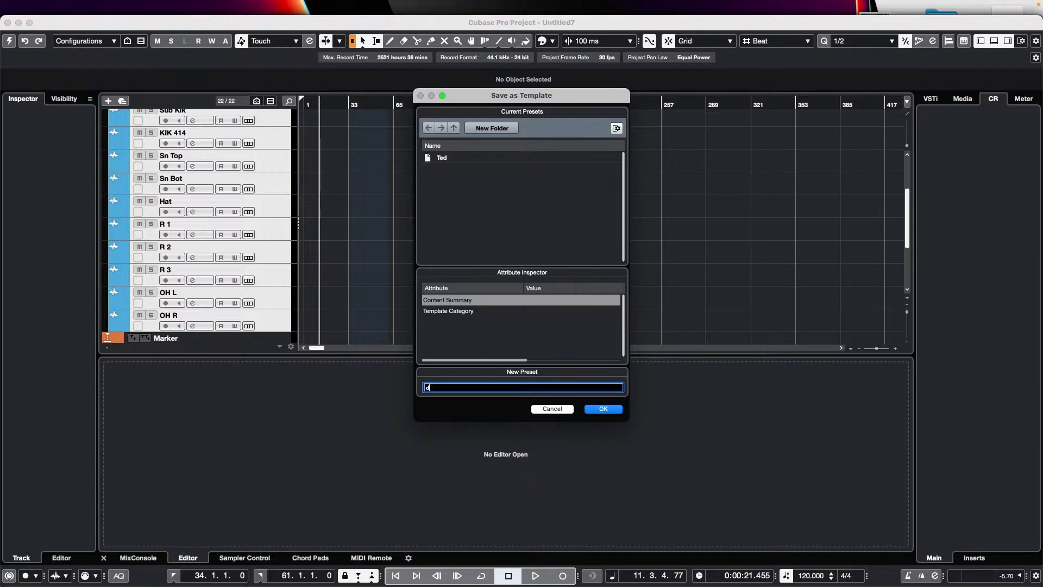
{"action": "key", "text": "Return"}
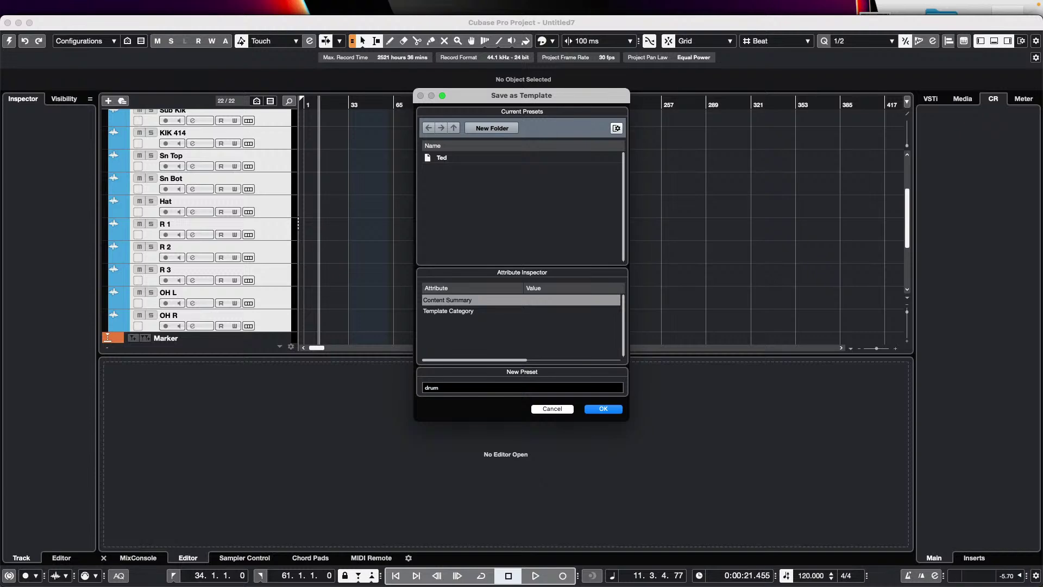
{"action": "left_click", "coordinate": [613, 411]}
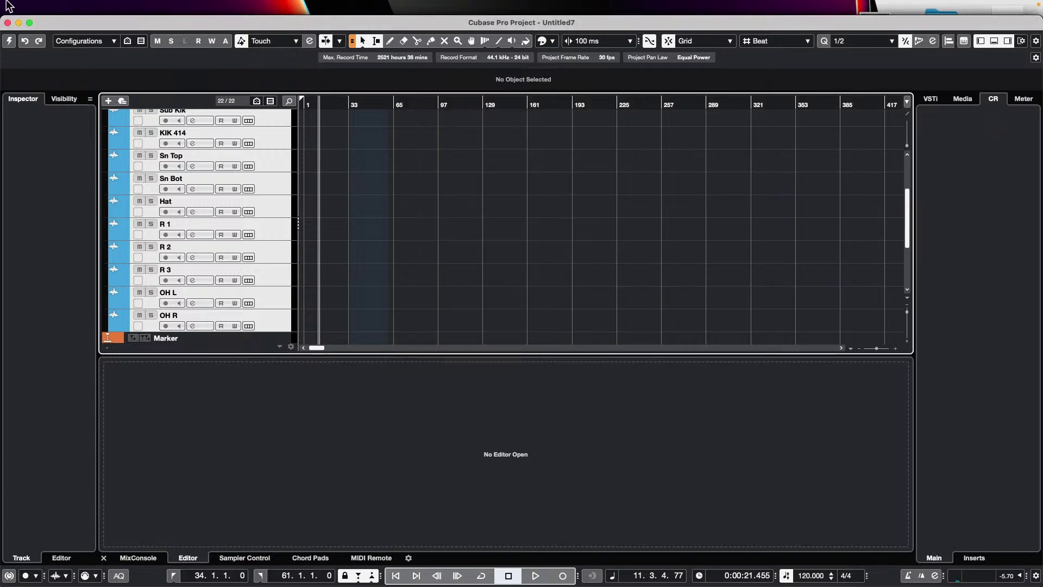
Create and activate a new project from the "drum" template in the September 23 2022 folder.
{"action": "mouse_move", "coordinate": [8, 6]}
{"action": "left_click", "coordinate": [72, 6]}
{"action": "left_click", "coordinate": [894, 255]}
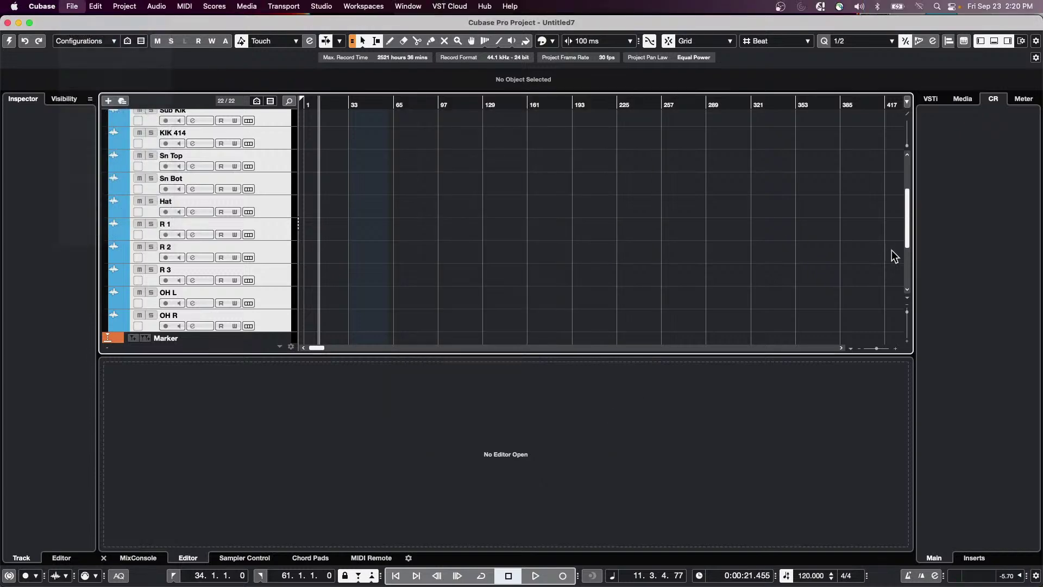
{"action": "left_click", "coordinate": [817, 100]}
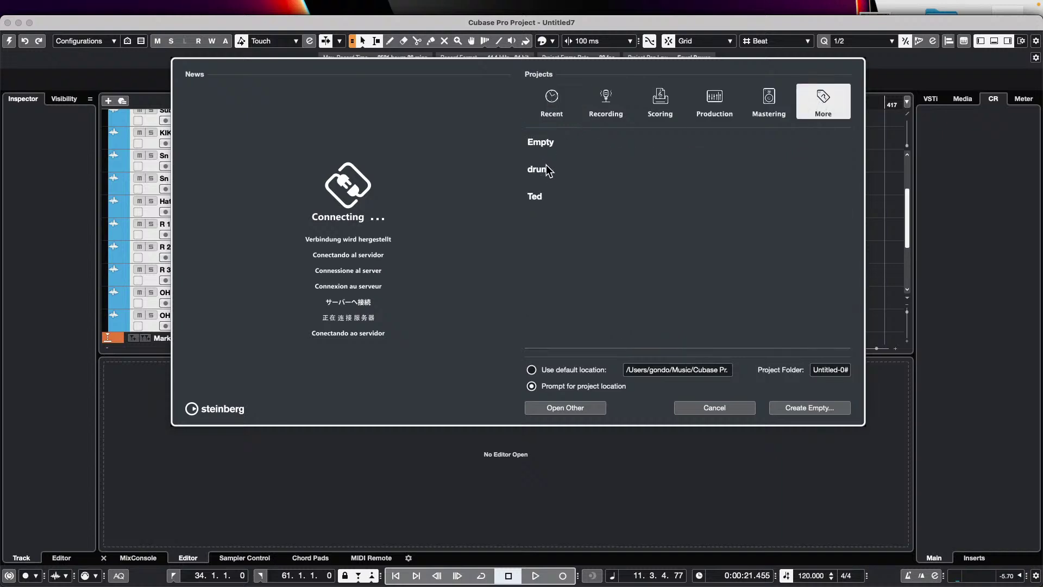
{"action": "double_click", "coordinate": [549, 170]}
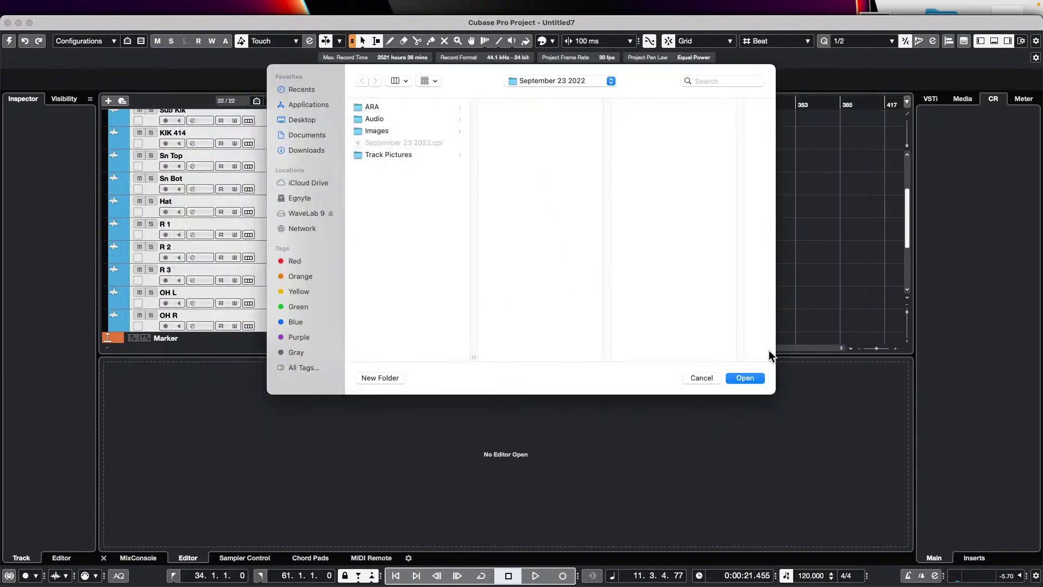
{"action": "left_click", "coordinate": [751, 377]}
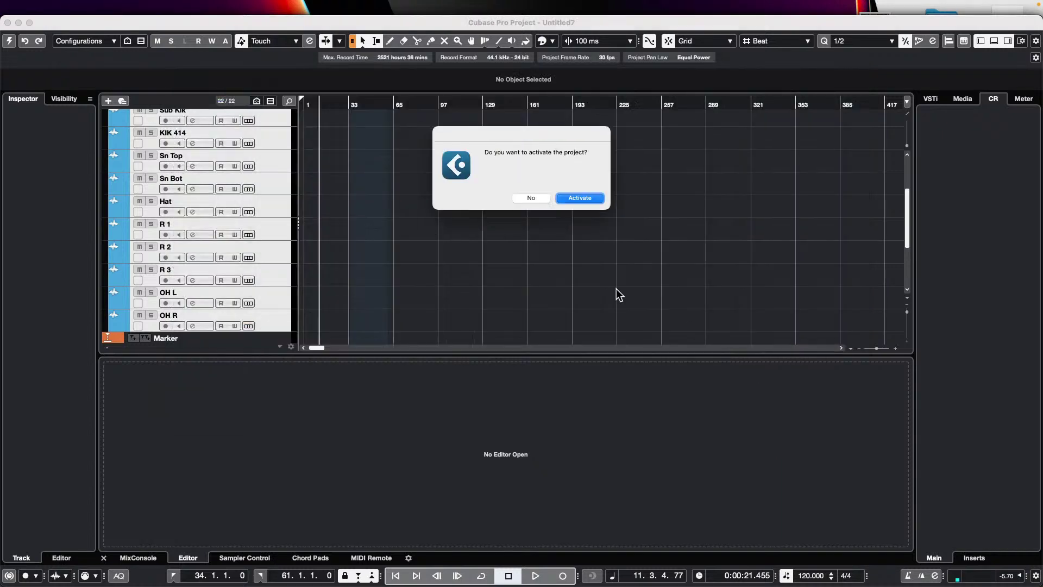
{"action": "left_click", "coordinate": [597, 198]}
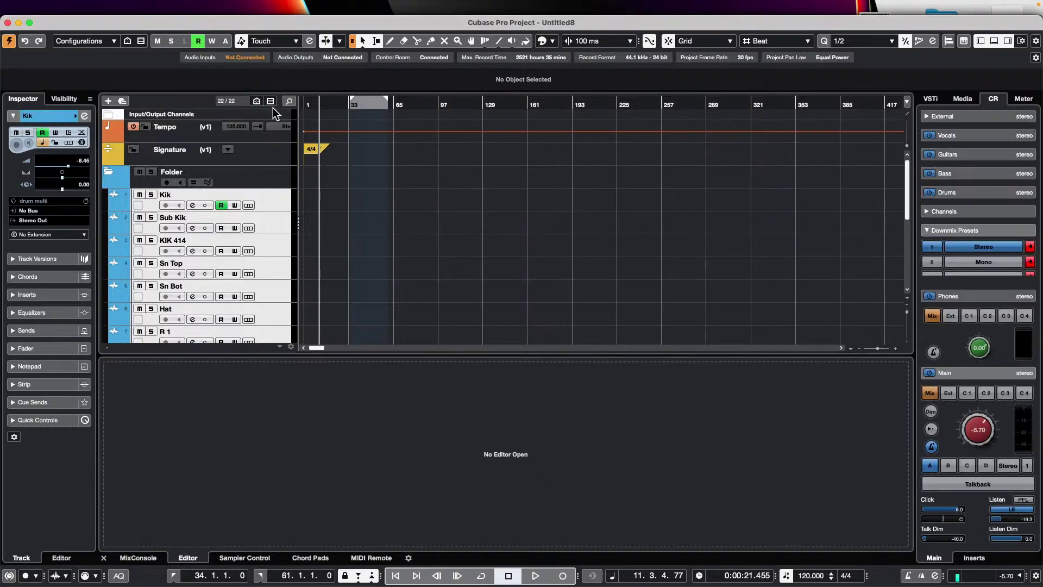
{"action": "scroll", "coordinate": [270, 244], "scroll_direction": "down", "scroll_amount": 5}
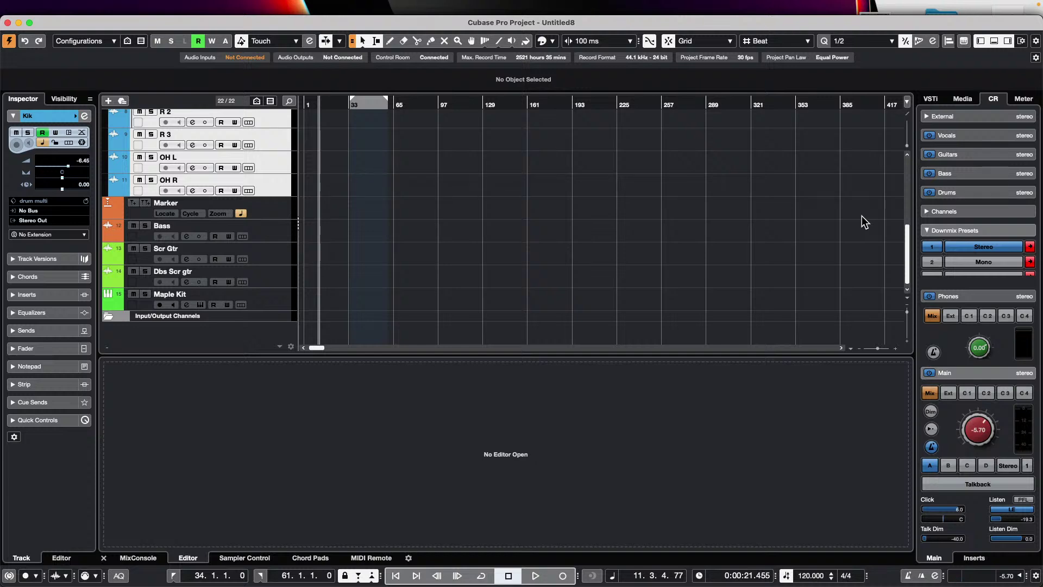
Show the MixConsole below the project and filter the Input Channels out of it.
{"action": "left_click", "coordinate": [137, 558]}
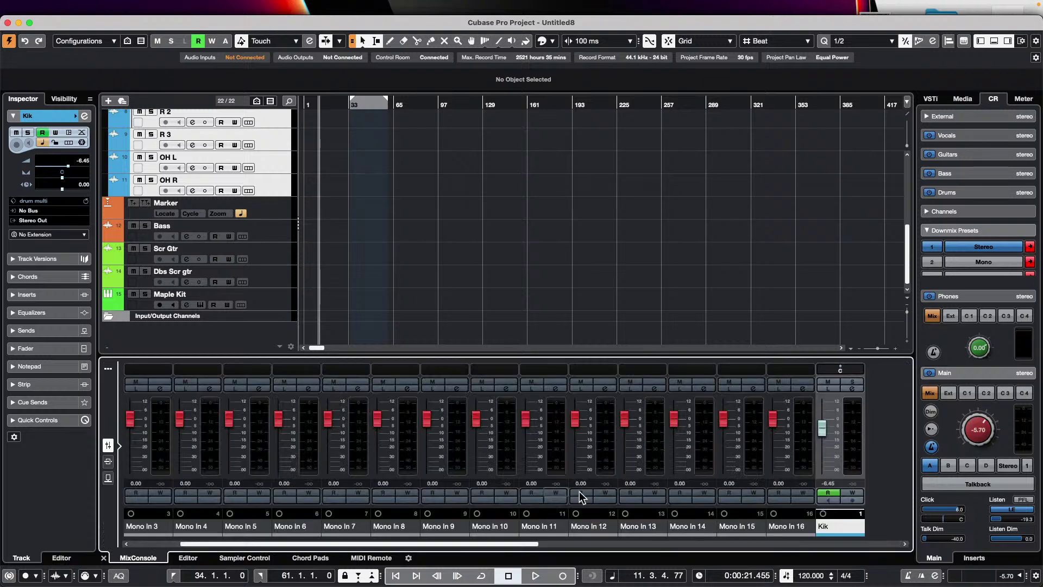
{"action": "left_click", "coordinate": [108, 370]}
{"action": "left_click", "coordinate": [432, 369]}
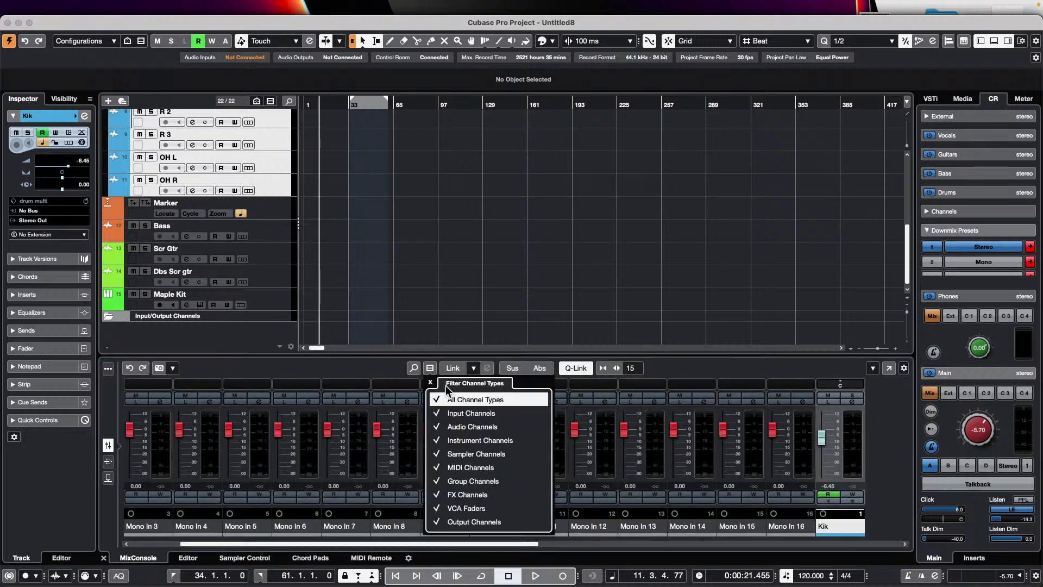
{"action": "left_click", "coordinate": [439, 415]}
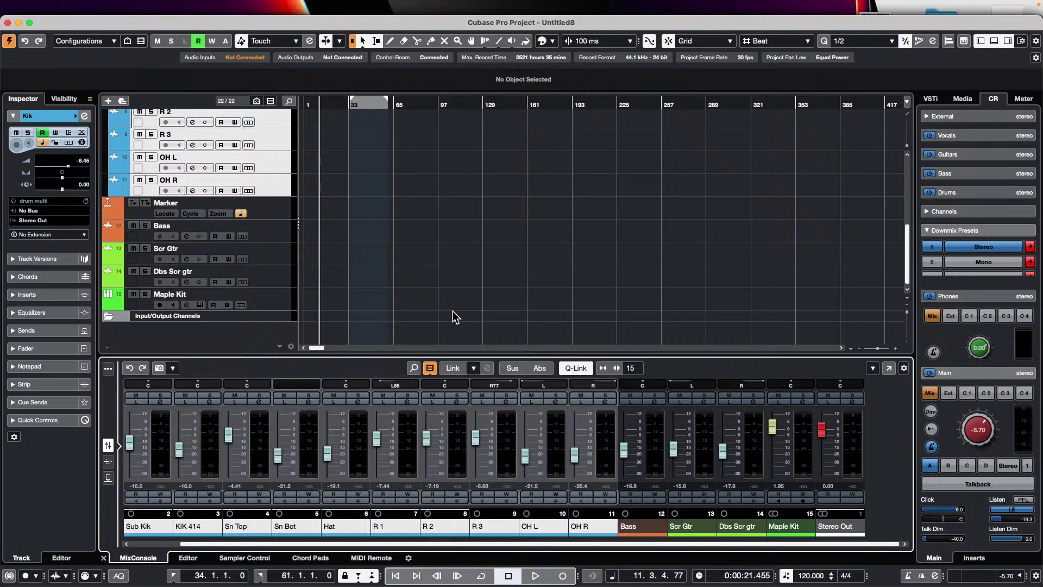
Open the Stereo Out channel settings, load the Tube Compressor in the channel strip and view its full editor.
{"action": "left_click", "coordinate": [852, 402]}
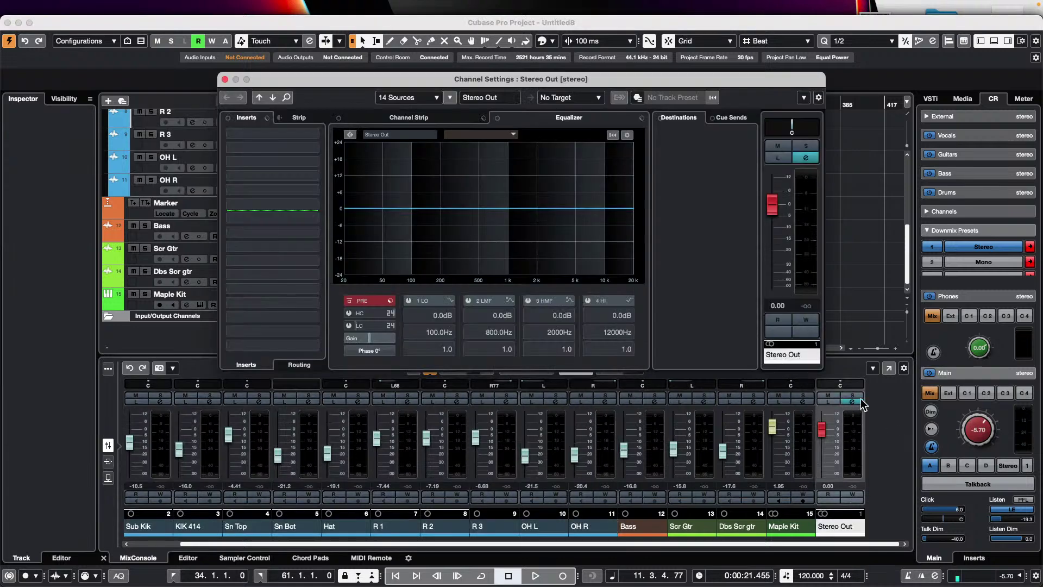
{"action": "left_click", "coordinate": [403, 118]}
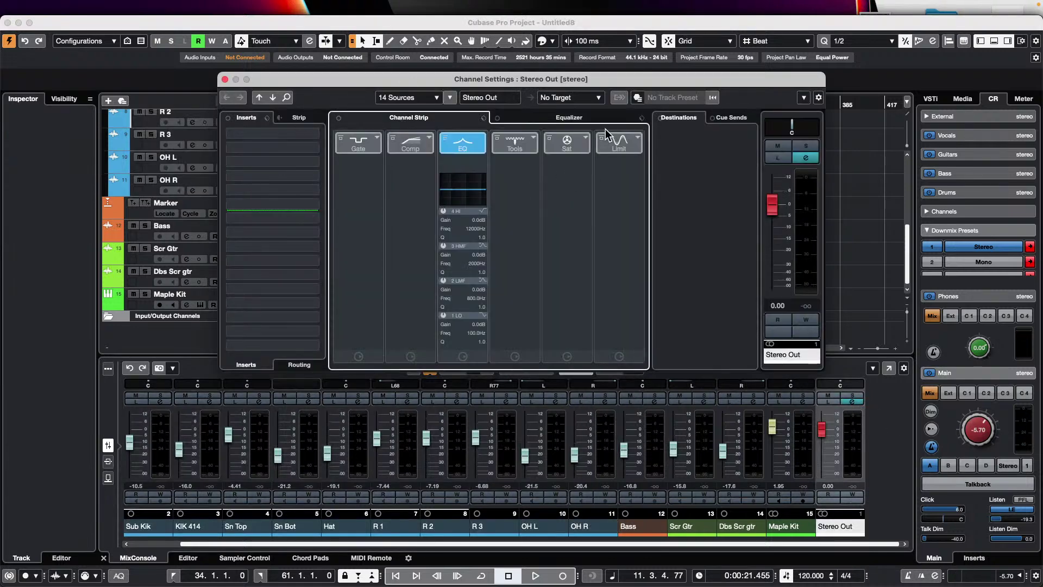
{"action": "left_click", "coordinate": [429, 138]}
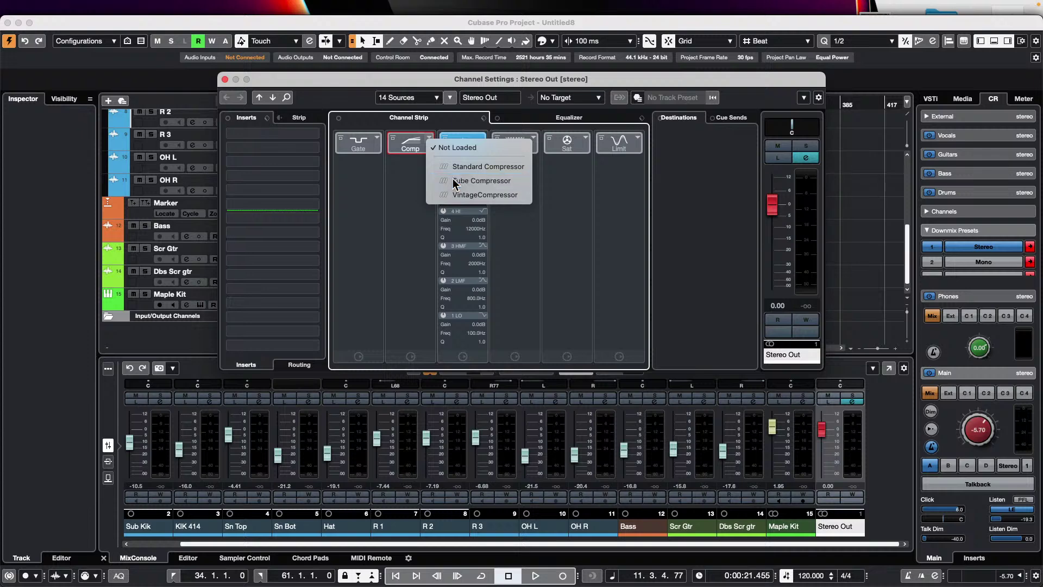
{"action": "left_click", "coordinate": [453, 179]}
{"action": "left_click", "coordinate": [411, 162]}
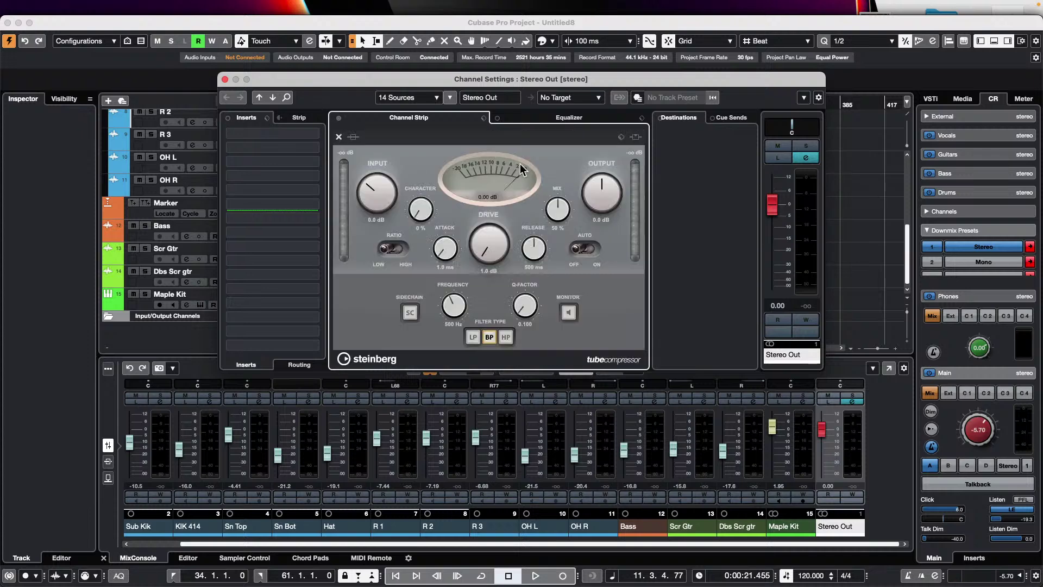
{"action": "left_click", "coordinate": [338, 137]}
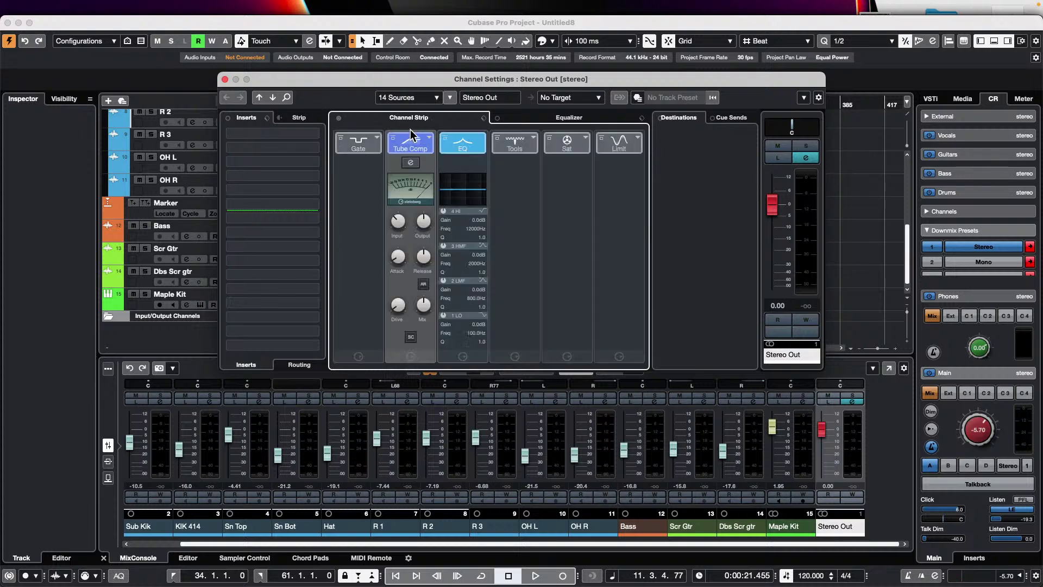
Replace the Stereo Out strip compressor with VintageCompressor and show its full editor.
{"action": "left_click", "coordinate": [430, 140]}
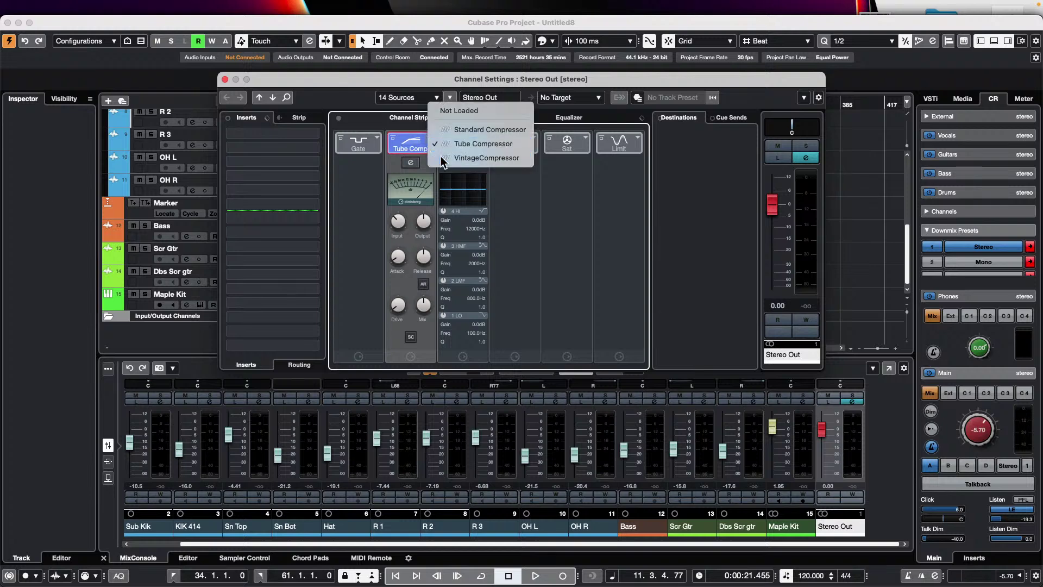
{"action": "left_click", "coordinate": [441, 155]}
{"action": "left_click", "coordinate": [409, 161]}
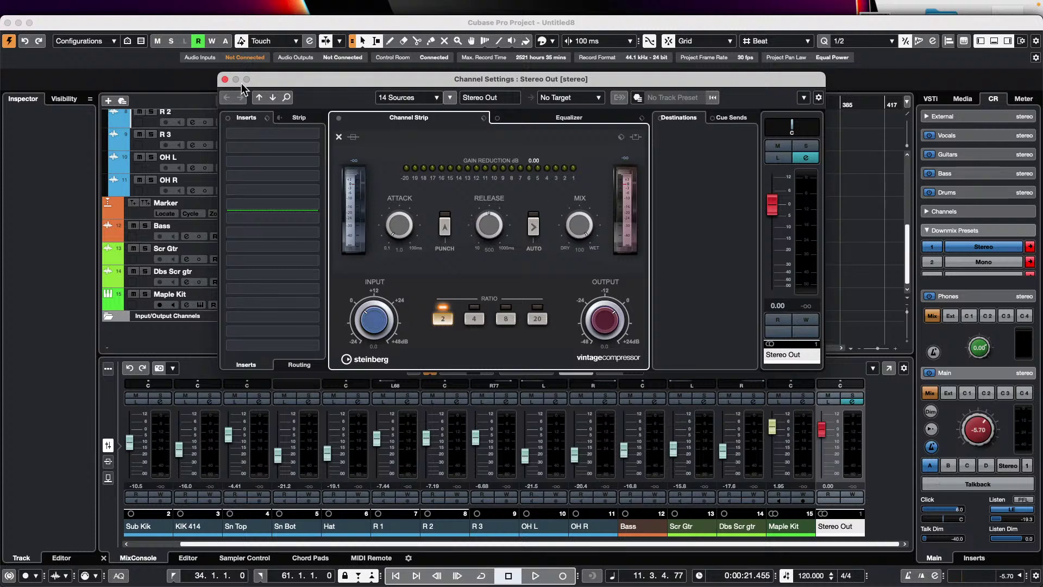
Add the Squasher dynamics plug-in to the first insert slot of Stereo Out and check the strip compressor choices.
{"action": "left_click", "coordinate": [314, 136]}
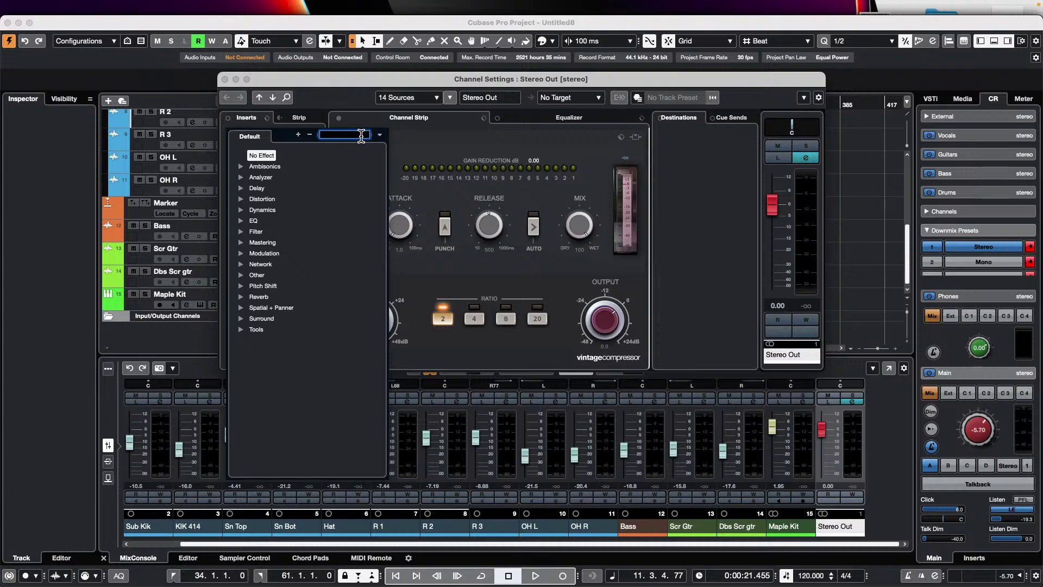
{"action": "type", "text": "squa"}
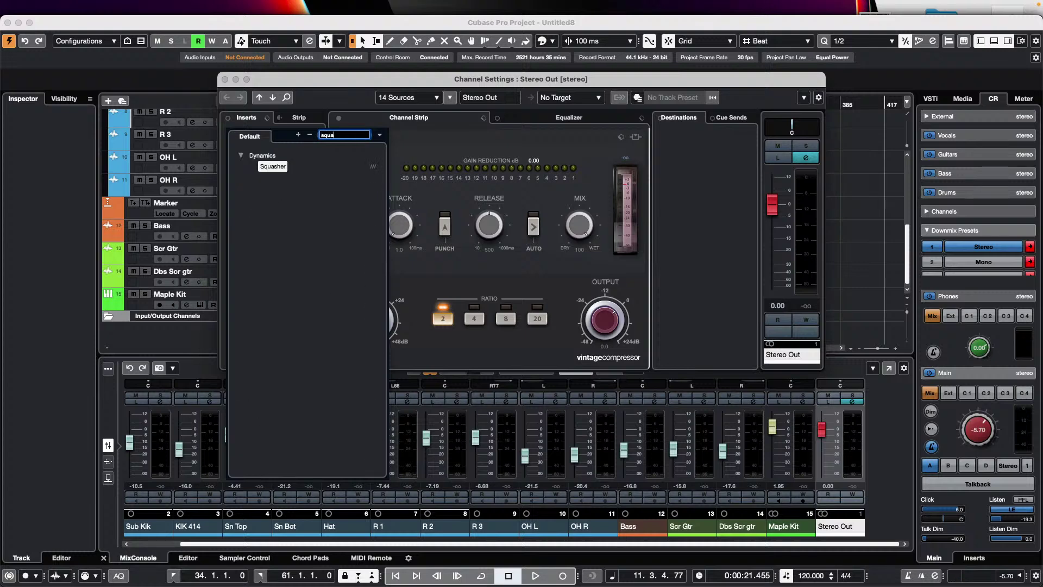
{"action": "left_click", "coordinate": [266, 165]}
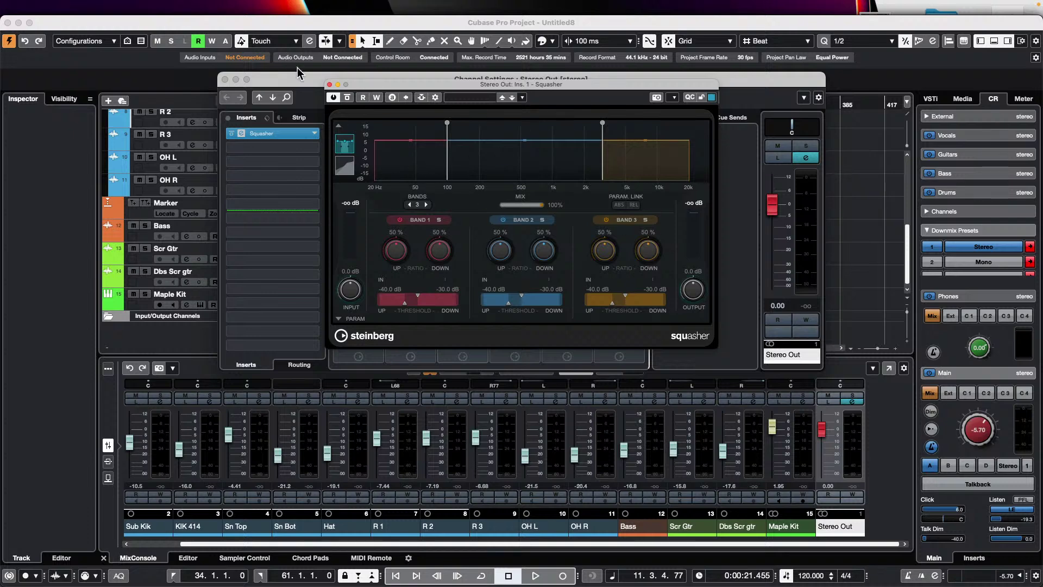
{"action": "left_click", "coordinate": [330, 85]}
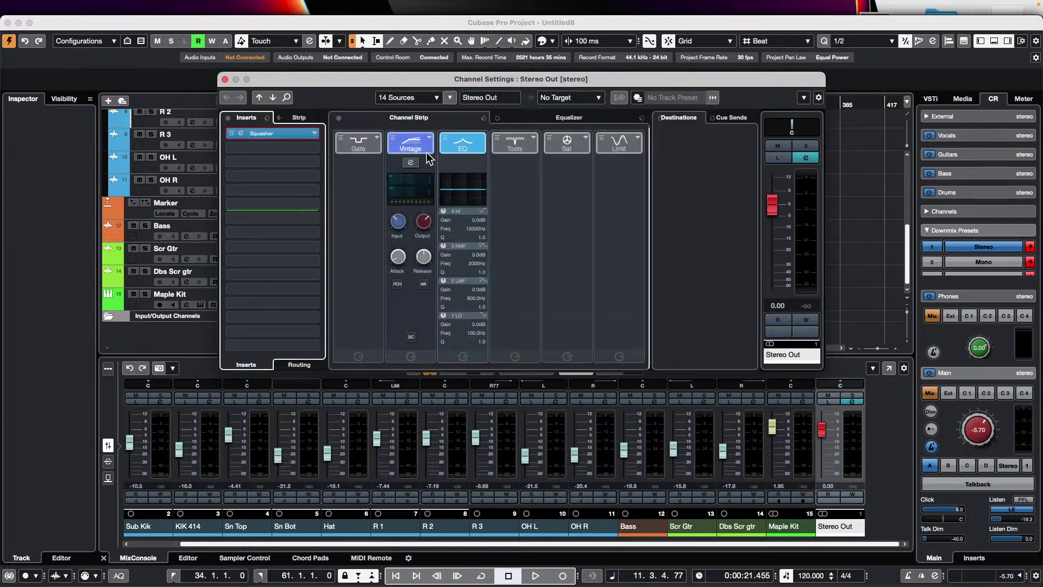
{"action": "left_click", "coordinate": [428, 142]}
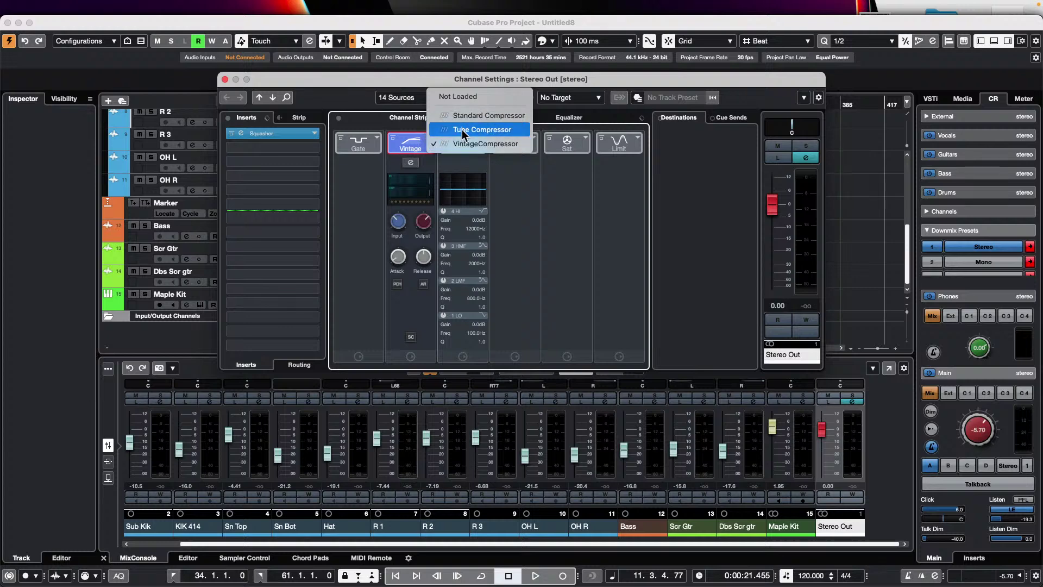
{"action": "left_click", "coordinate": [278, 177]}
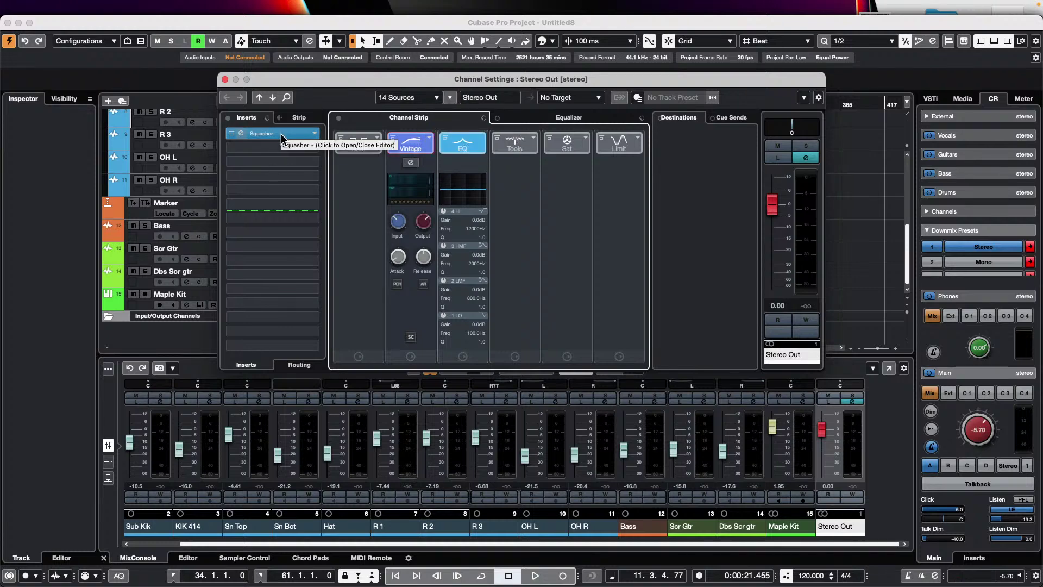
View the Squasher plug-in editor on Stereo Out and close it along with the channel settings.
{"action": "left_click", "coordinate": [281, 138]}
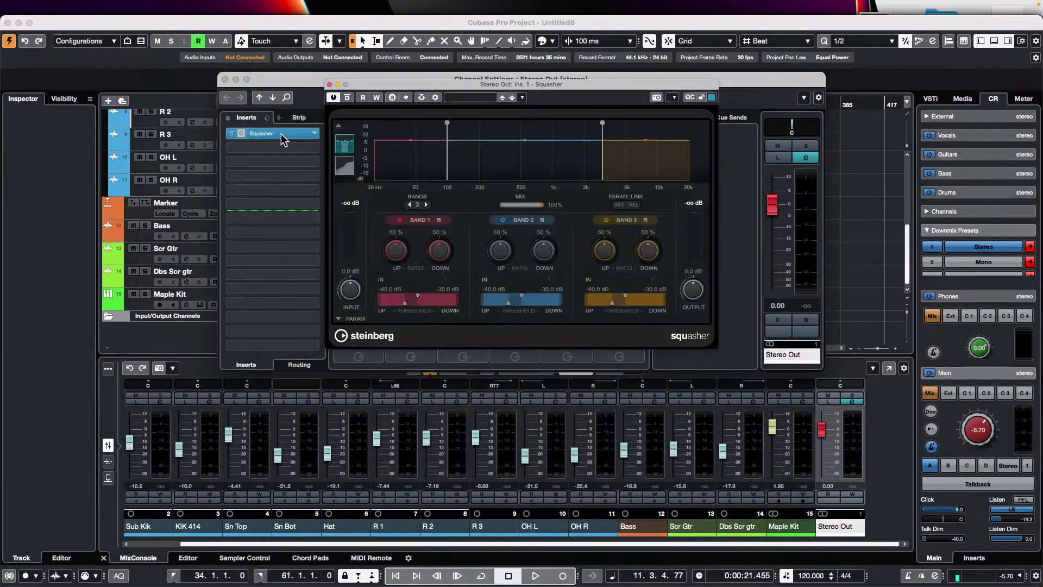
{"action": "left_click", "coordinate": [330, 85]}
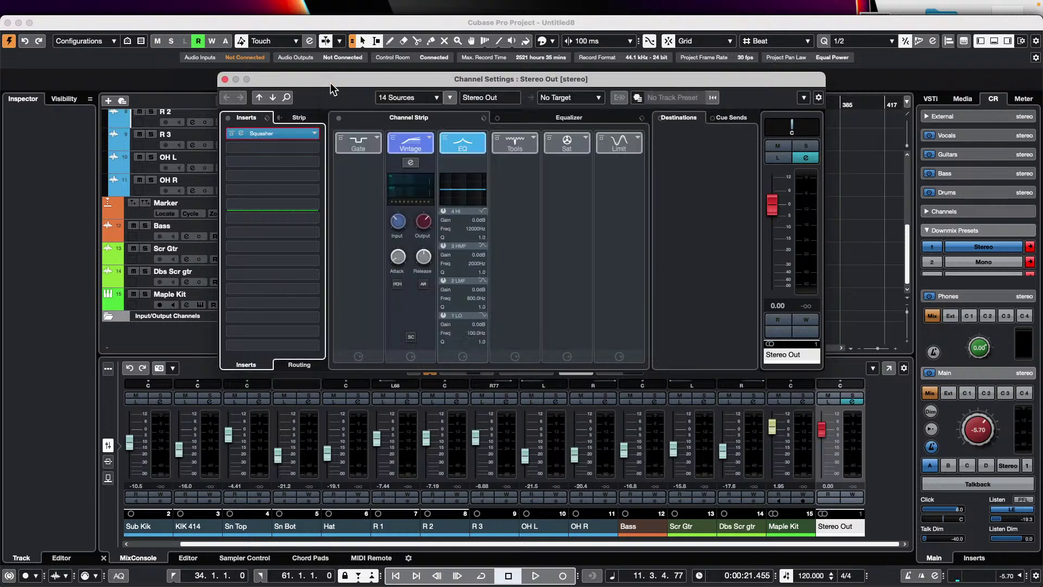
{"action": "left_click", "coordinate": [225, 79]}
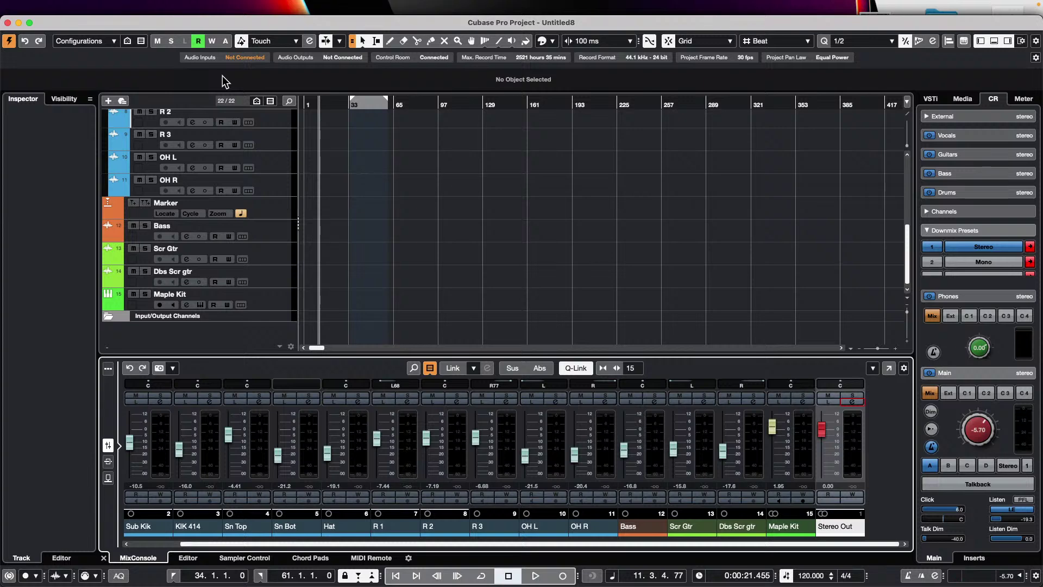
Open the recent project Amos Moses - GO and revert it to its last saved version.
{"action": "left_click", "coordinate": [71, 6]}
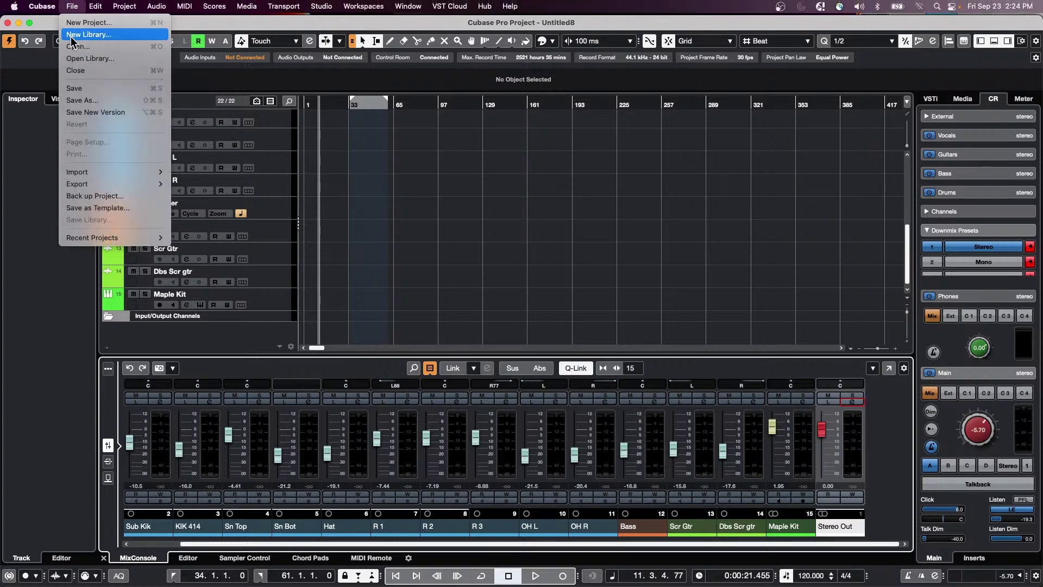
{"action": "mouse_move", "coordinate": [113, 239]}
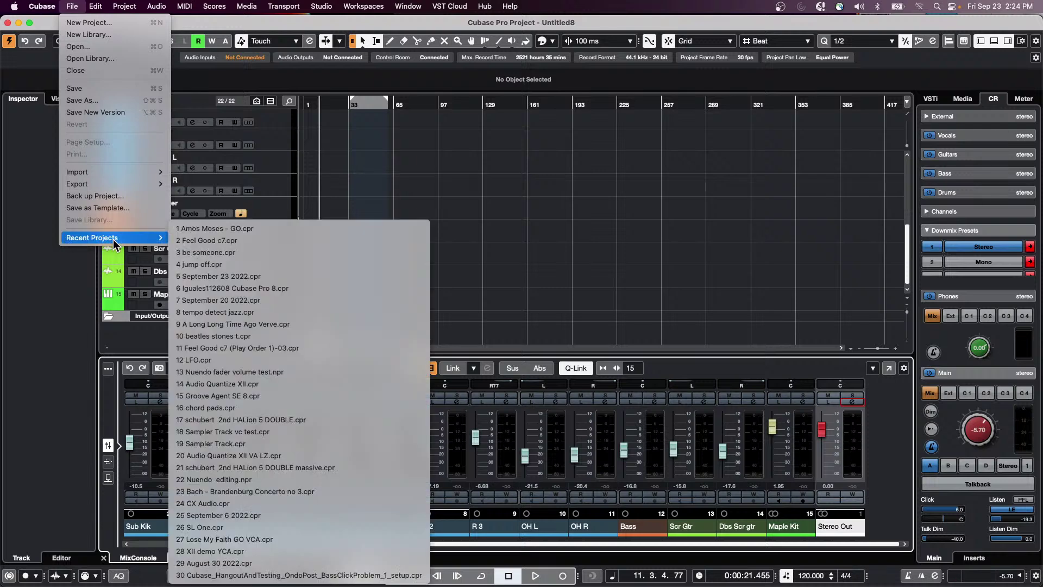
{"action": "left_click", "coordinate": [244, 229]}
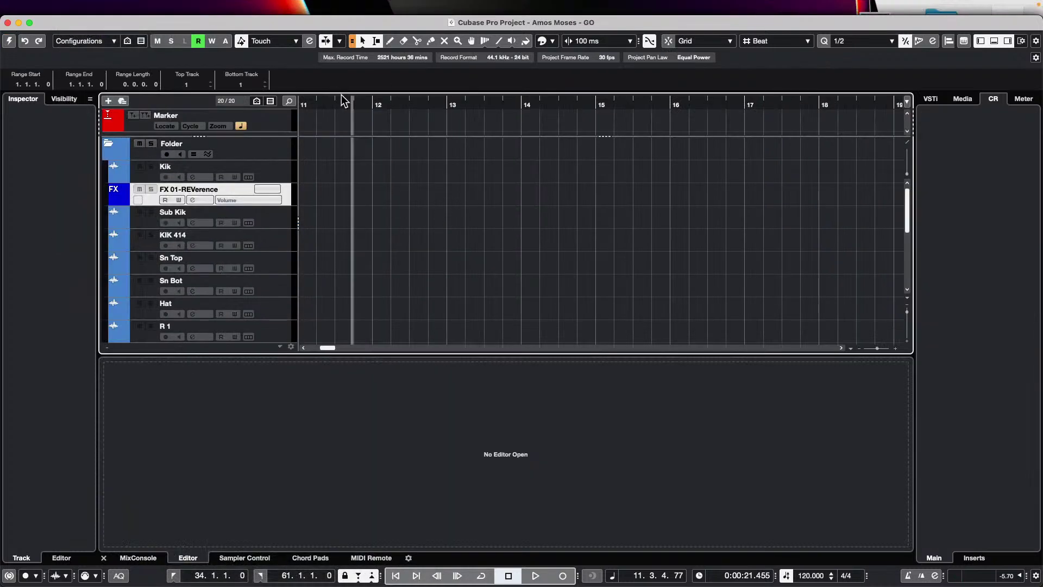
{"action": "left_click", "coordinate": [72, 6]}
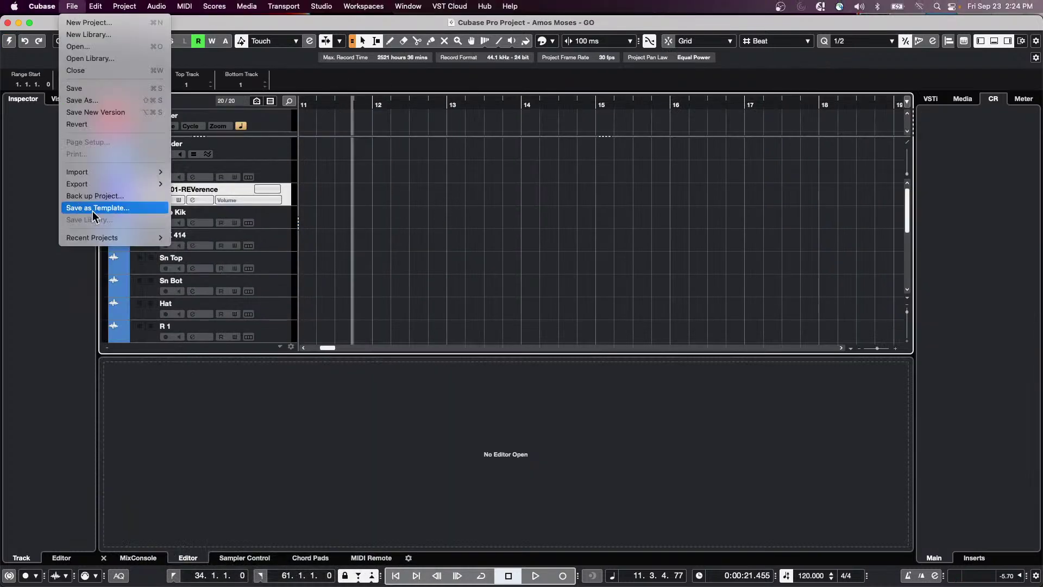
{"action": "left_click", "coordinate": [93, 124]}
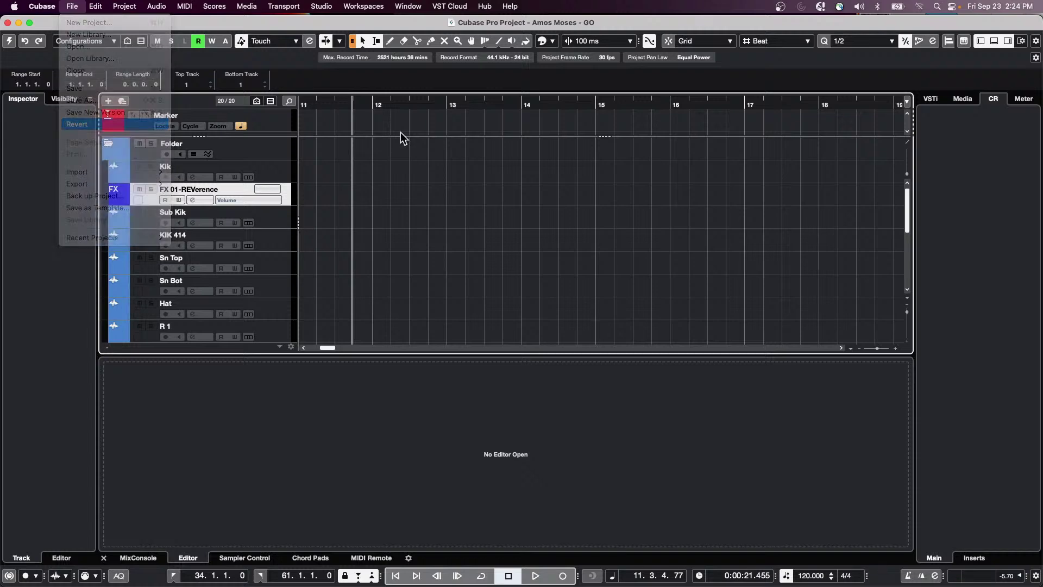
{"action": "left_click", "coordinate": [592, 200]}
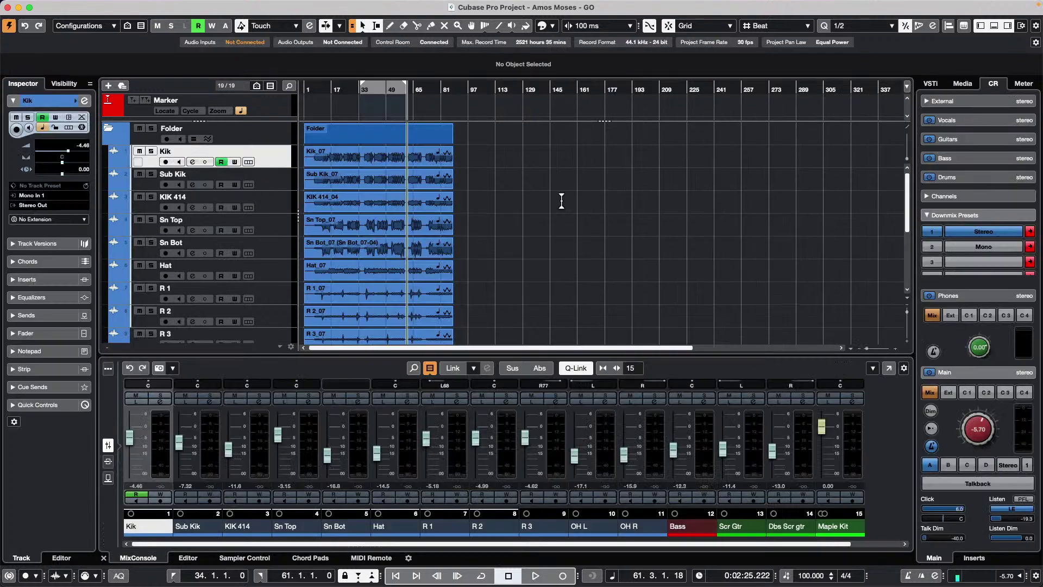
Load LoopMash FX into the first insert slot of the Bass track and close its editor.
{"action": "left_click", "coordinate": [279, 183]}
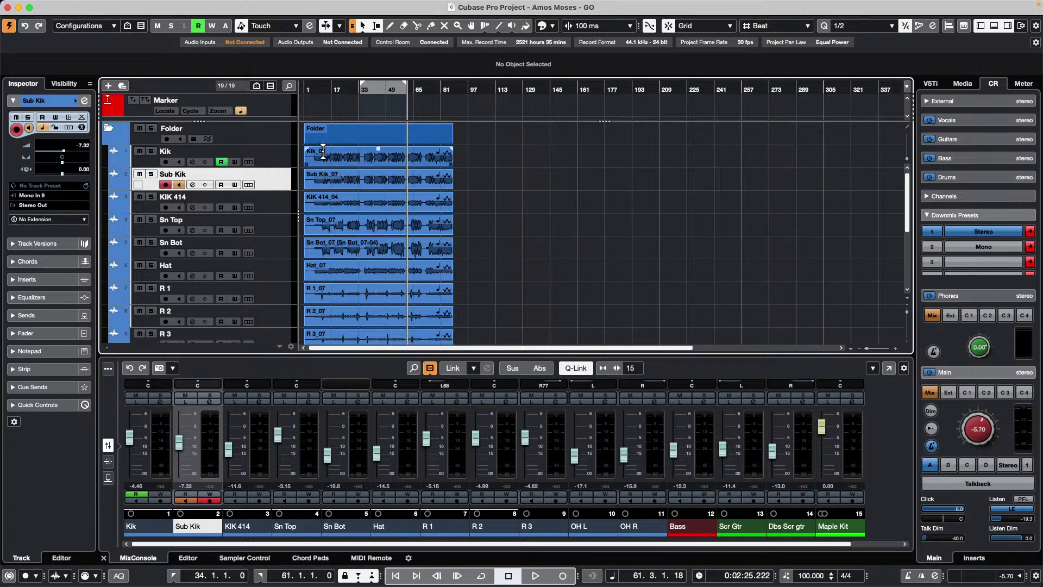
{"action": "scroll", "coordinate": [216, 246], "scroll_direction": "down", "scroll_amount": 5}
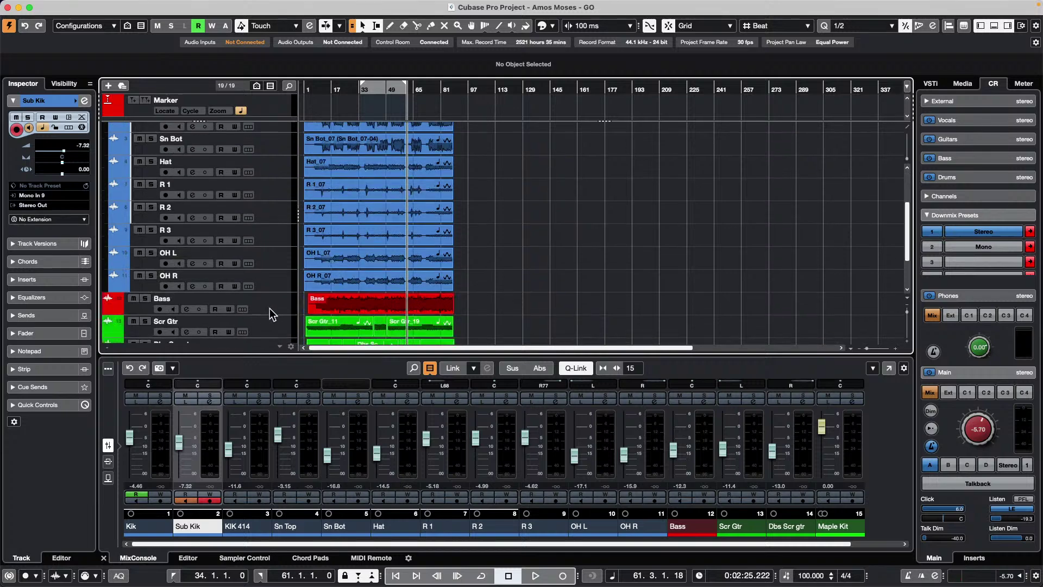
{"action": "left_click", "coordinate": [272, 314]}
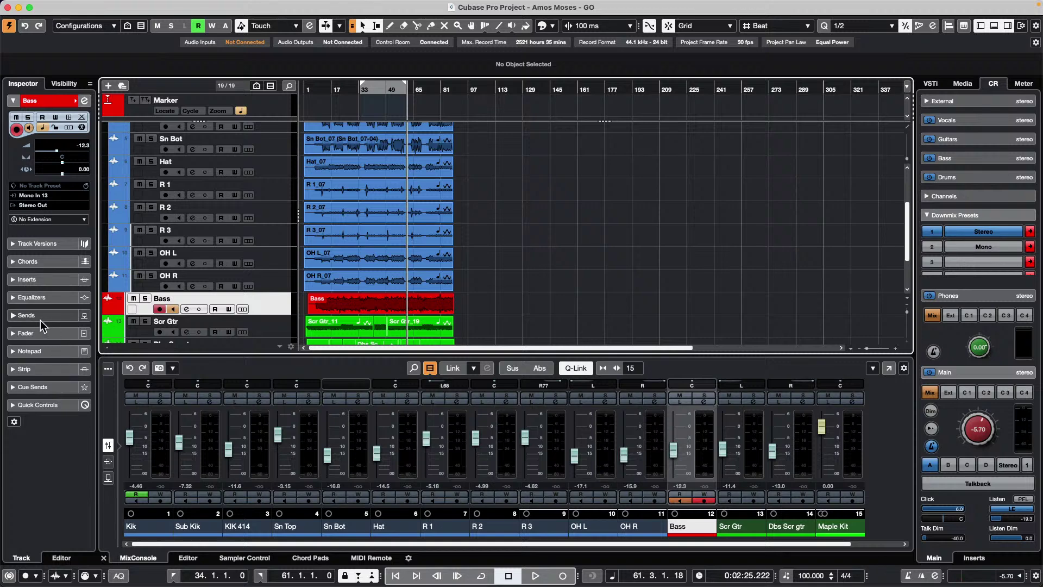
{"action": "left_click", "coordinate": [40, 280]}
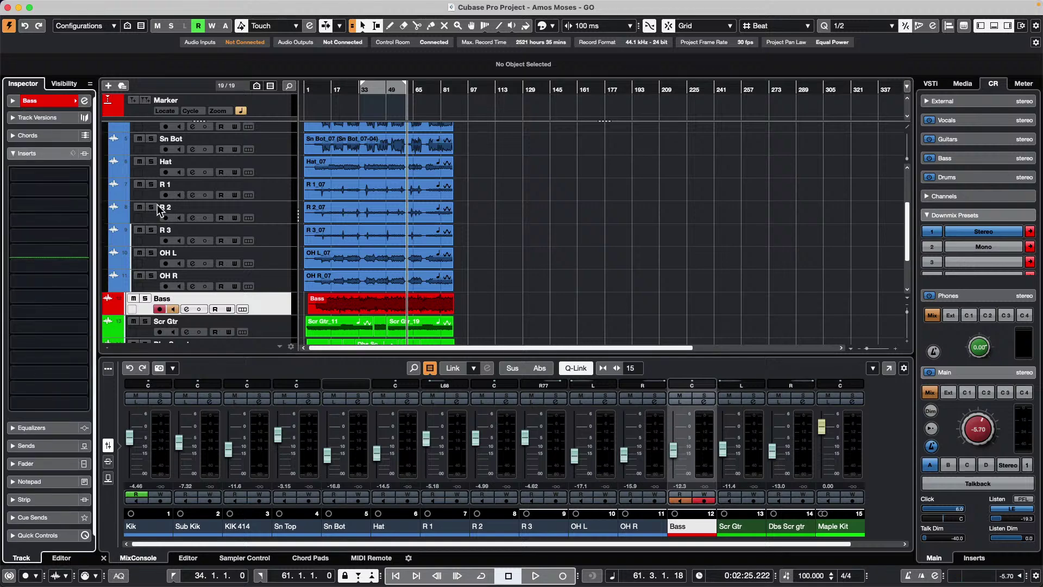
{"action": "left_click", "coordinate": [78, 174]}
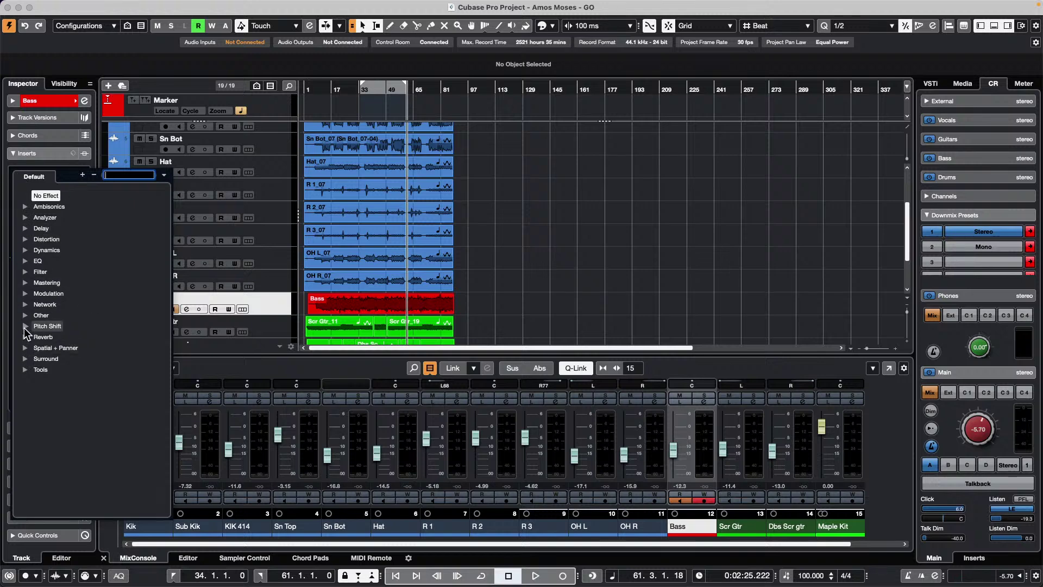
{"action": "left_click", "coordinate": [26, 315]}
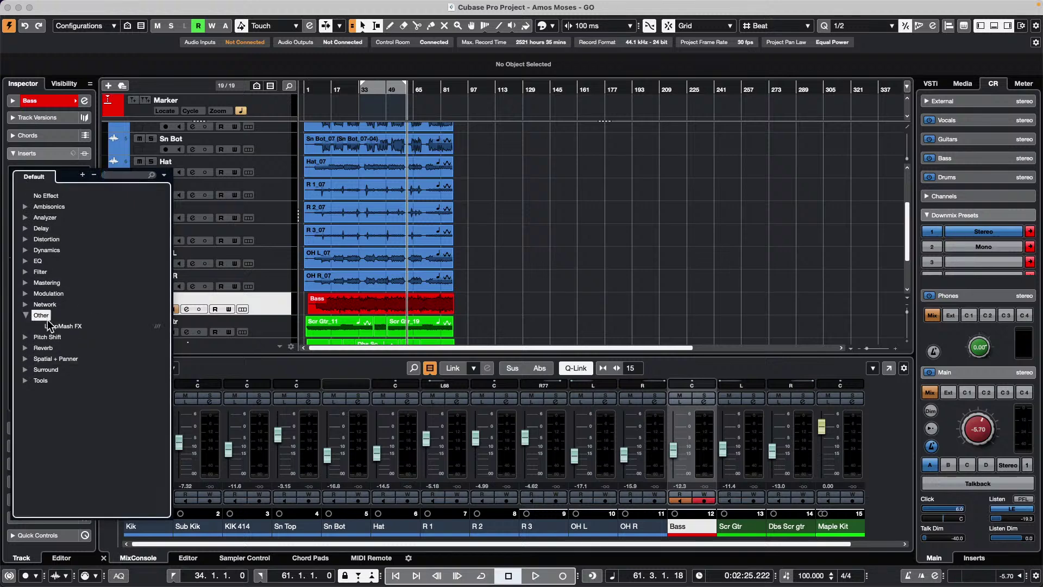
{"action": "left_click", "coordinate": [50, 325]}
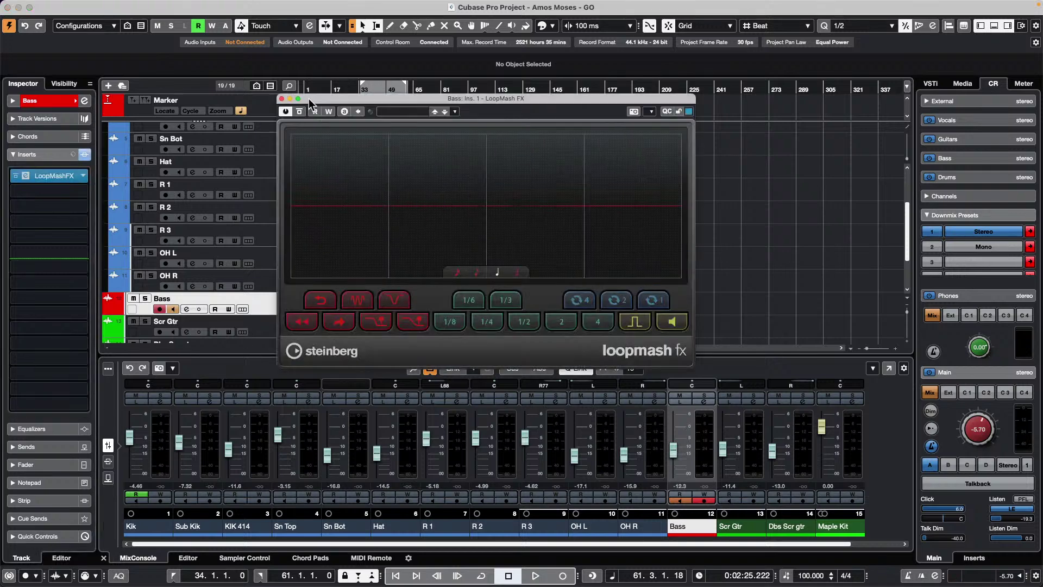
{"action": "left_click", "coordinate": [283, 99]}
Add a MIDI track named loop below OH R and route its output to the LoopMash FX MIDI input on Bass.
{"action": "left_click", "coordinate": [279, 280]}
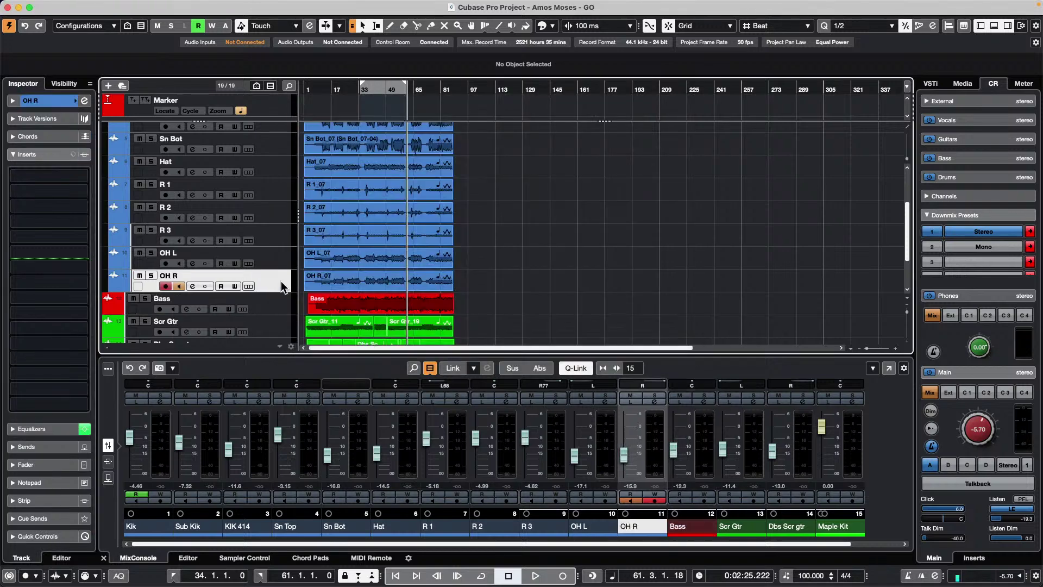
{"action": "right_click", "coordinate": [282, 286]}
{"action": "mouse_move", "coordinate": [455, 287]}
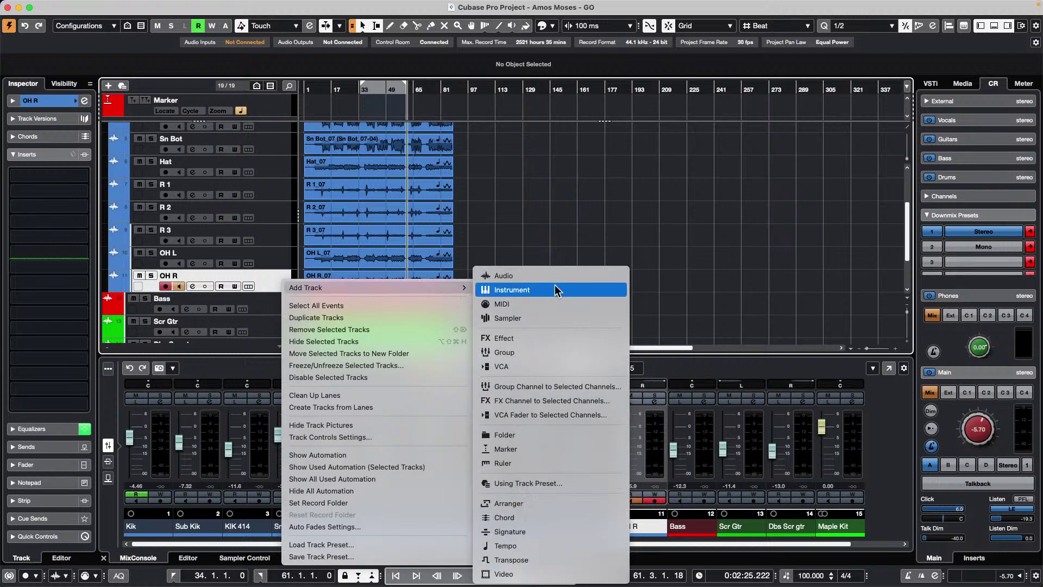
{"action": "left_click", "coordinate": [540, 302]}
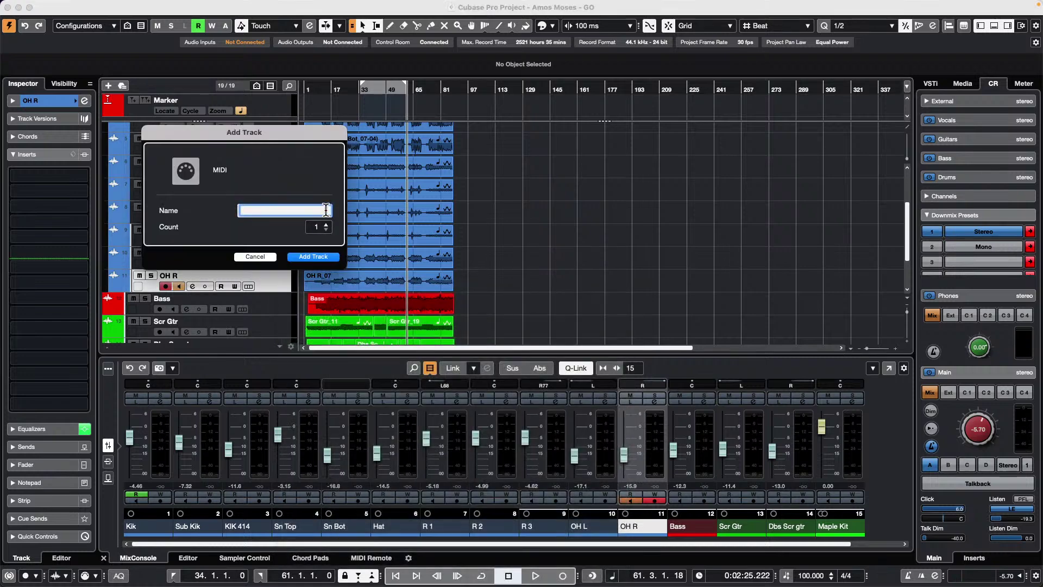
{"action": "type", "text": "loop"}
{"action": "key", "text": "Return"}
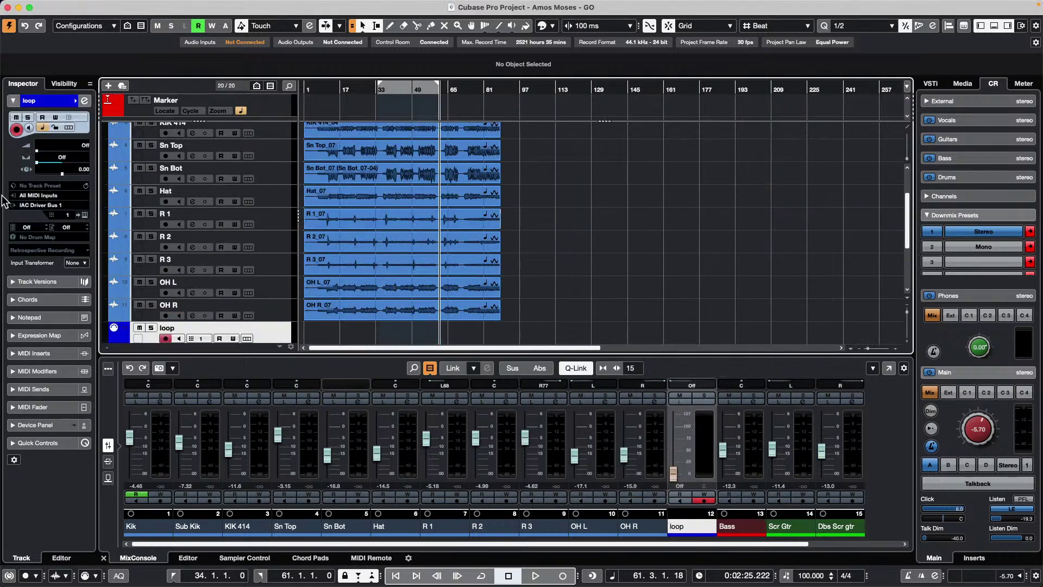
{"action": "left_click", "coordinate": [24, 205]}
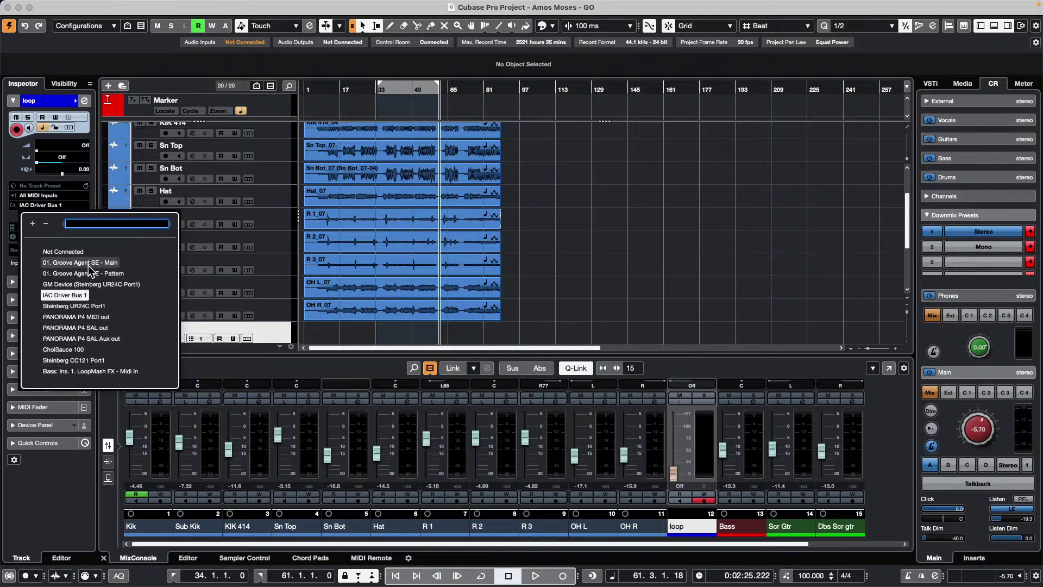
{"action": "left_click", "coordinate": [96, 369]}
Select the Kik_07 event and increase the height of the Kik track.
{"action": "scroll", "coordinate": [380, 239], "scroll_direction": "down", "scroll_amount": 5}
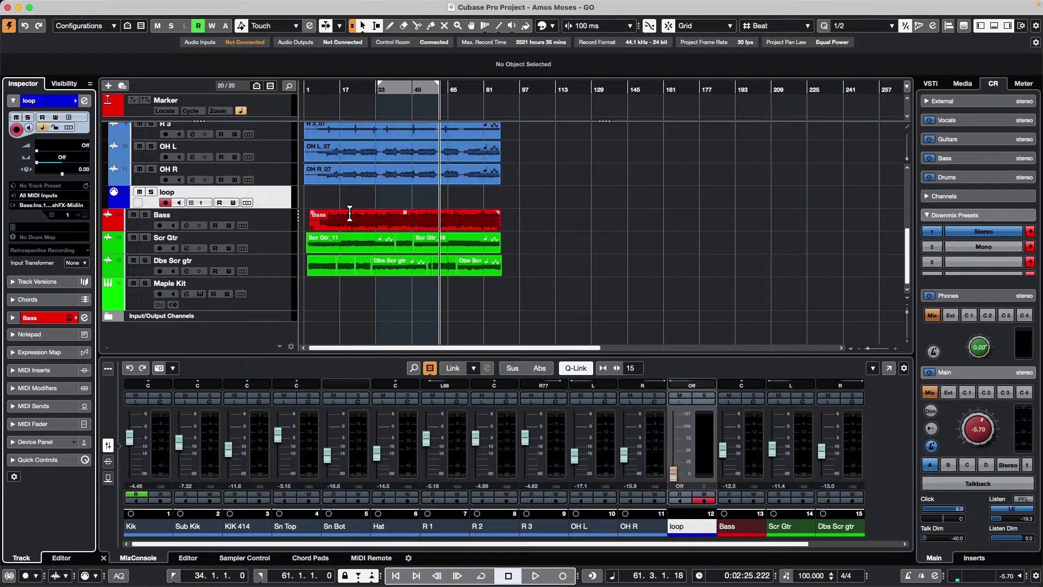
{"action": "scroll", "coordinate": [350, 215], "scroll_direction": "up", "scroll_amount": 8}
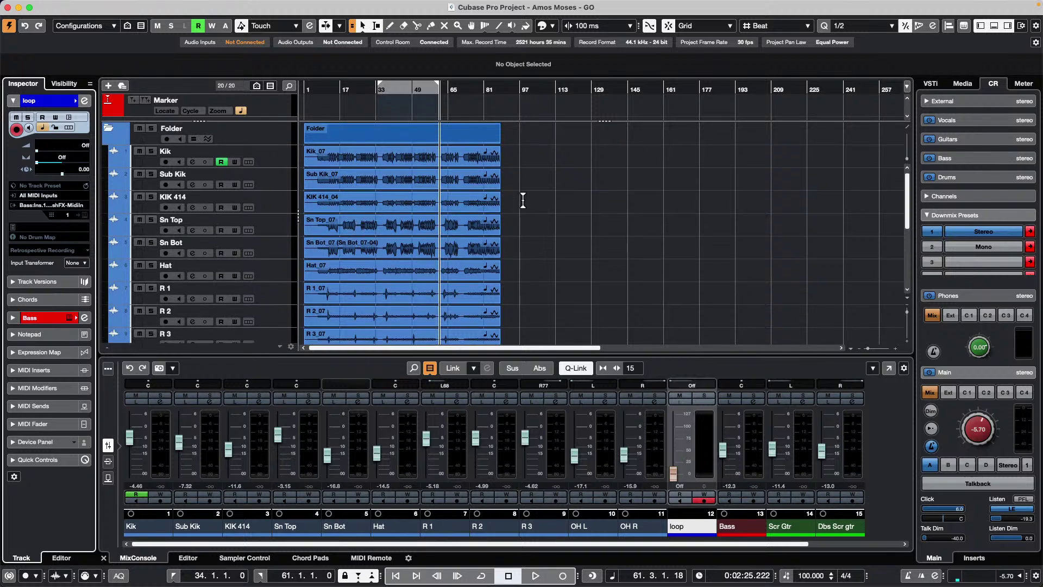
{"action": "left_click", "coordinate": [357, 163]}
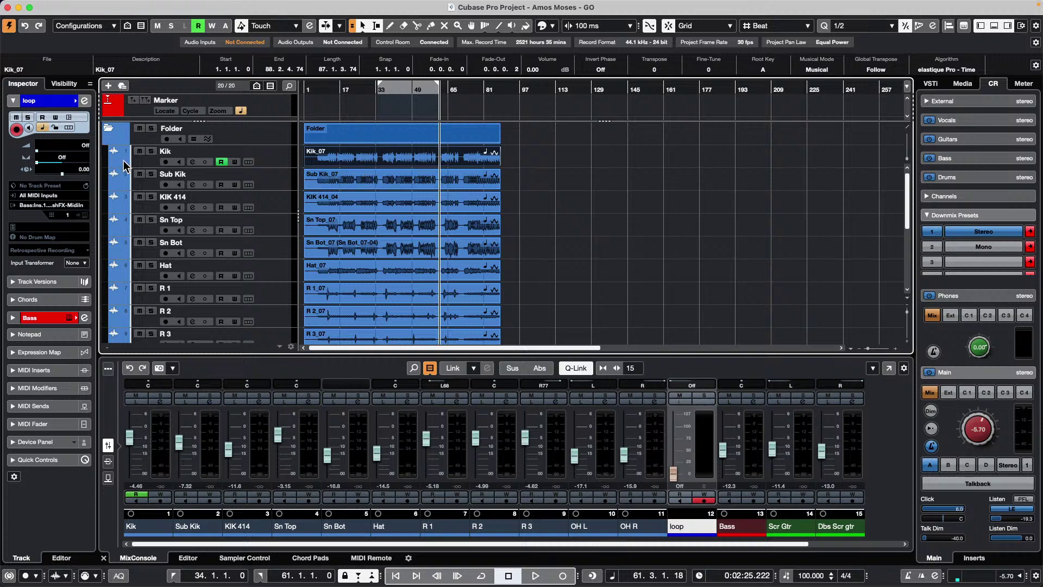
{"action": "left_click_drag", "start_coordinate": [270, 168], "coordinate": [269, 187]}
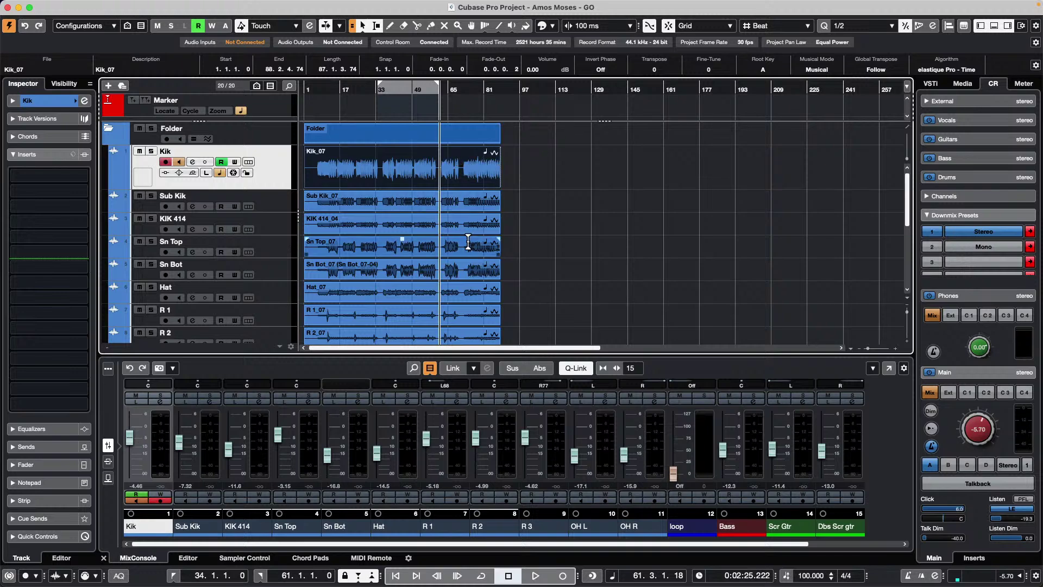
{"action": "left_click", "coordinate": [449, 205]}
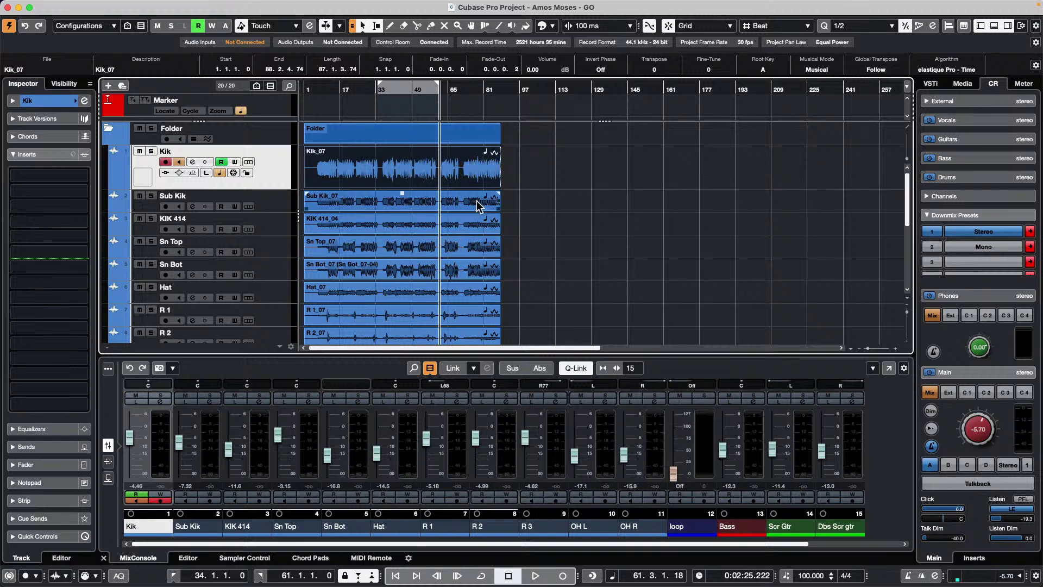
Open the Bass event in the Sample Editor and show the editor in its own window.
{"action": "scroll", "coordinate": [462, 217], "scroll_direction": "down", "scroll_amount": 5}
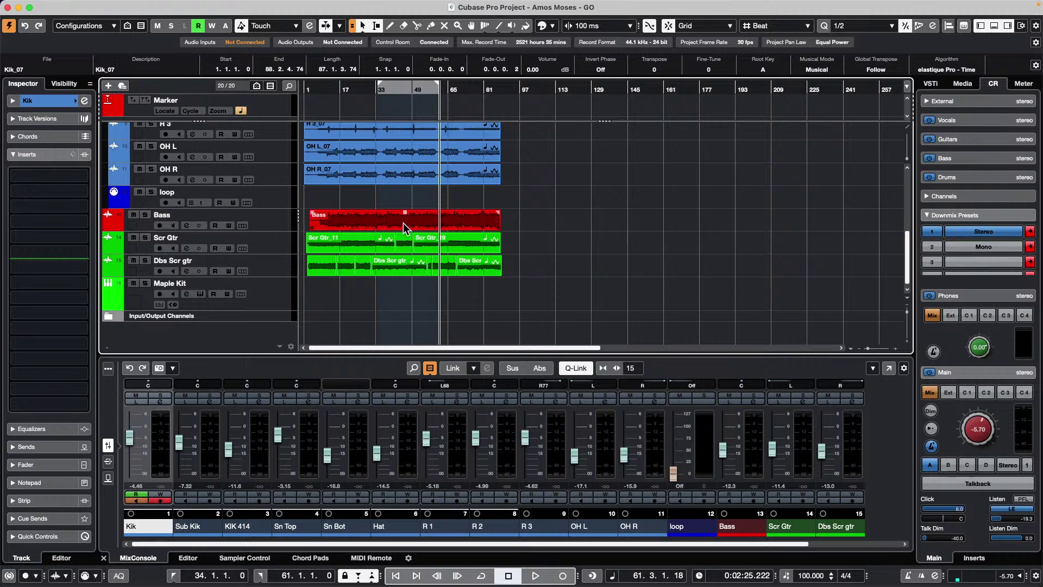
{"action": "left_click", "coordinate": [403, 223]}
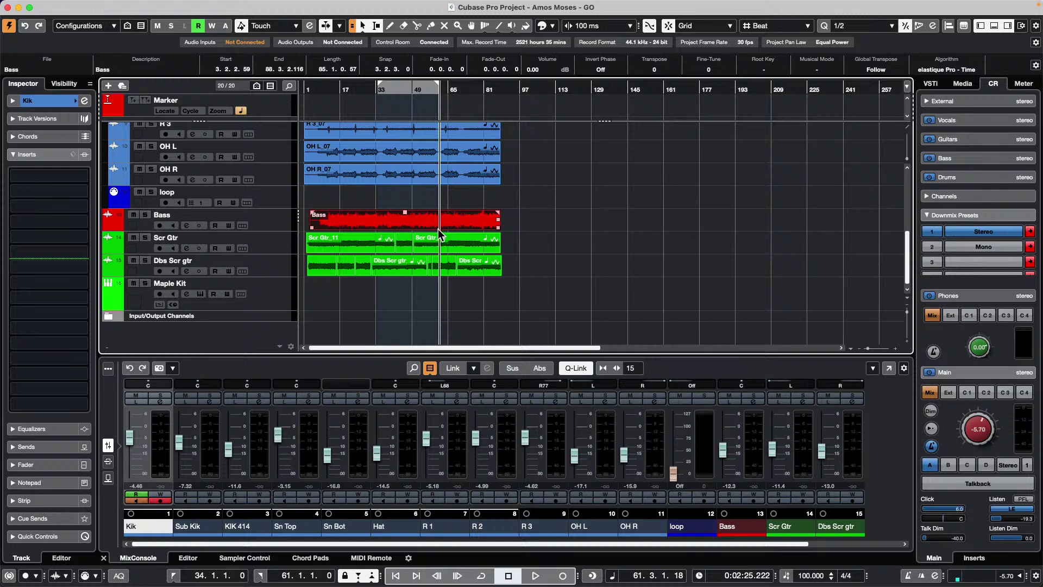
{"action": "left_click", "coordinate": [381, 187]}
{"action": "left_click", "coordinate": [410, 226]}
{"action": "double_click", "coordinate": [409, 226]}
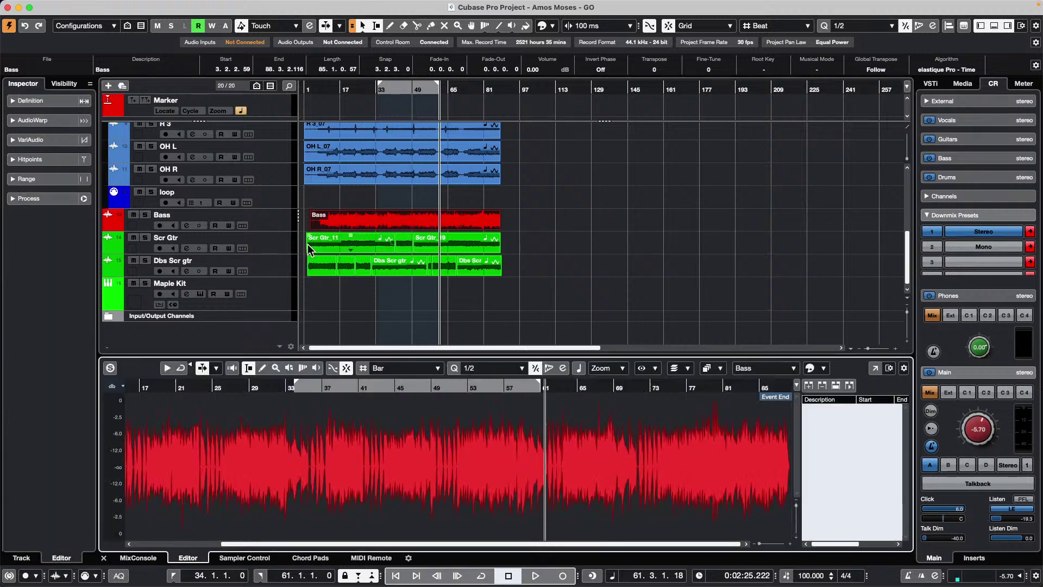
{"action": "left_click", "coordinate": [875, 368]}
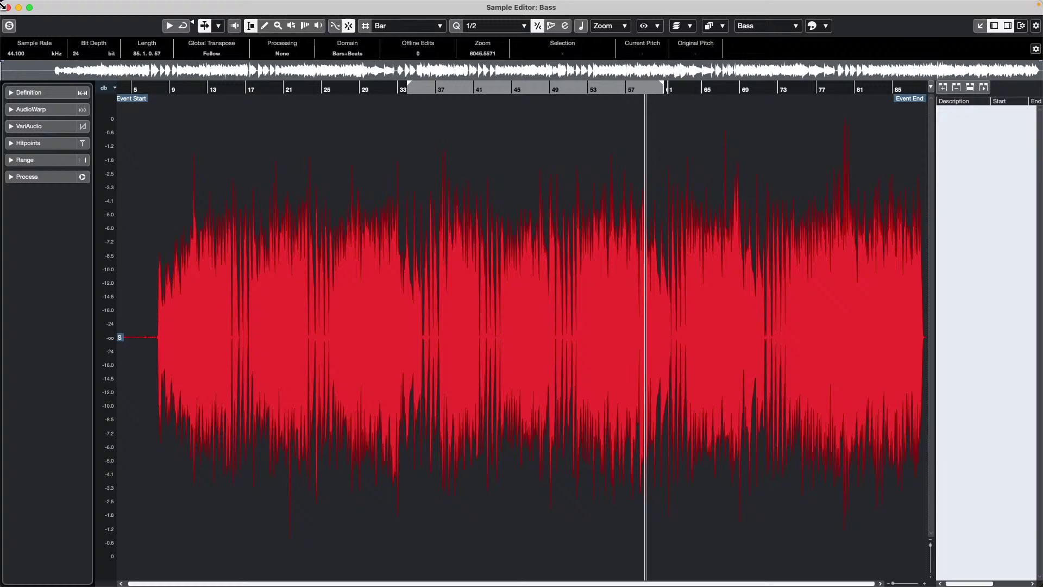
Analyze the Bass audio with Edit VariAudio, inspect the pitch segments around bar 32 and close the Sample Editor window.
{"action": "left_click", "coordinate": [47, 127]}
{"action": "left_click", "coordinate": [12, 151]}
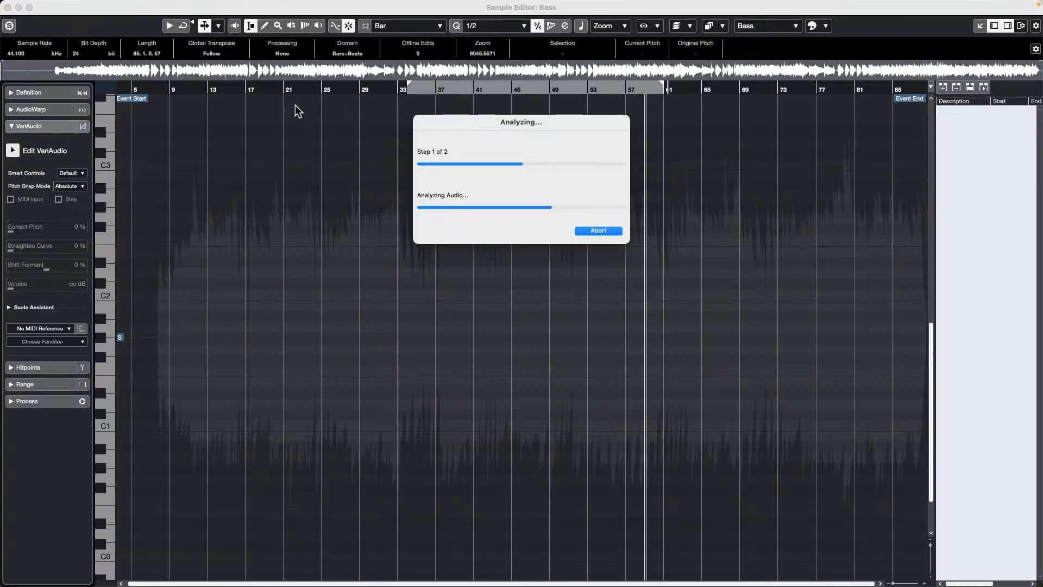
{"action": "left_click_drag", "start_coordinate": [380, 88], "coordinate": [399, 153]}
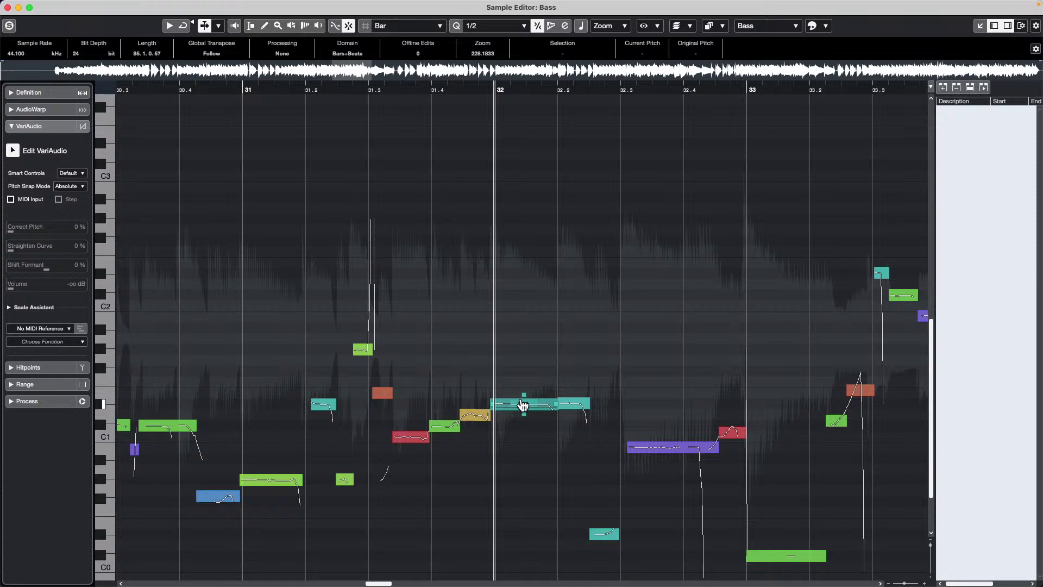
{"action": "left_click", "coordinate": [8, 7]}
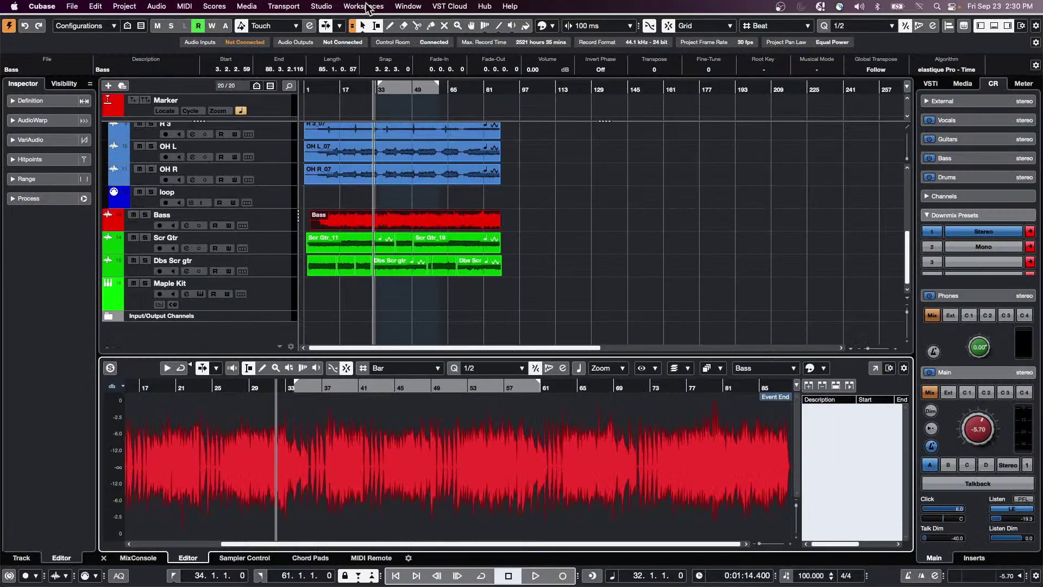
Open Audio Connections and show the output busses.
{"action": "left_click", "coordinate": [322, 6]}
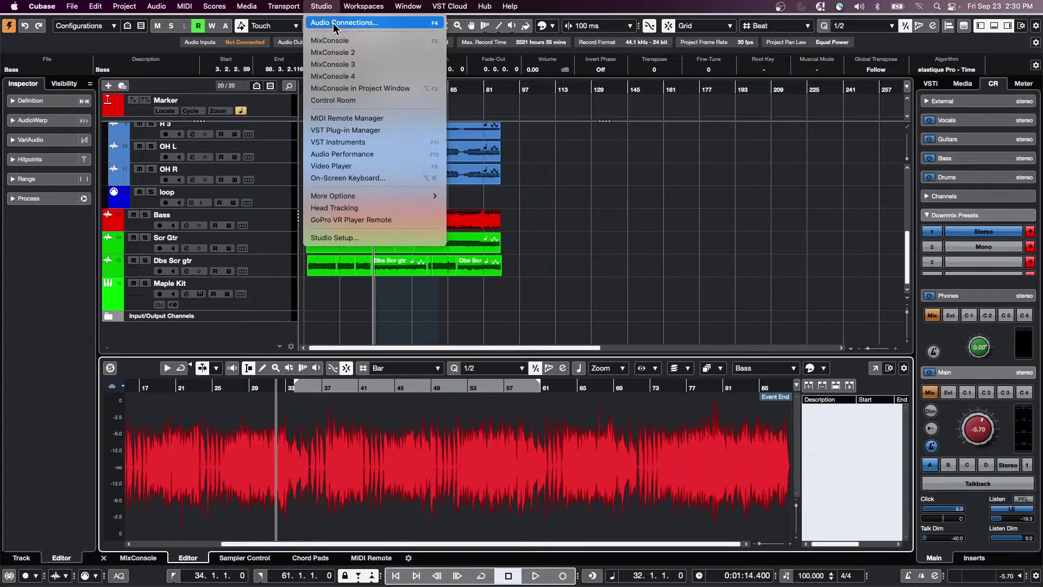
{"action": "left_click", "coordinate": [326, 24]}
{"action": "left_click", "coordinate": [368, 112]}
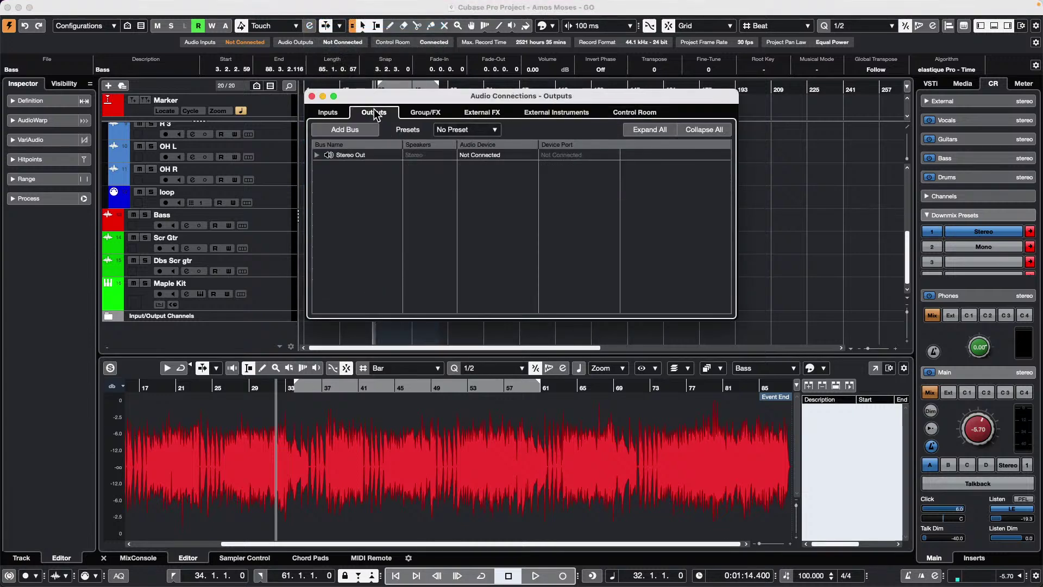
Add a stereo output bus, name it "record bus", and close the audio connections window.
{"action": "right_click", "coordinate": [349, 194]}
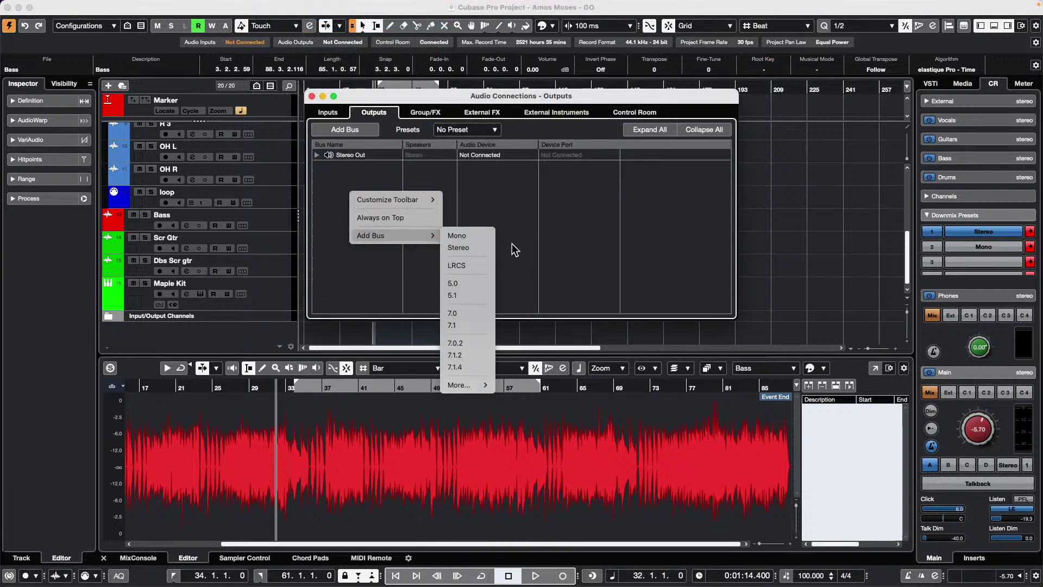
{"action": "left_click", "coordinate": [461, 247]}
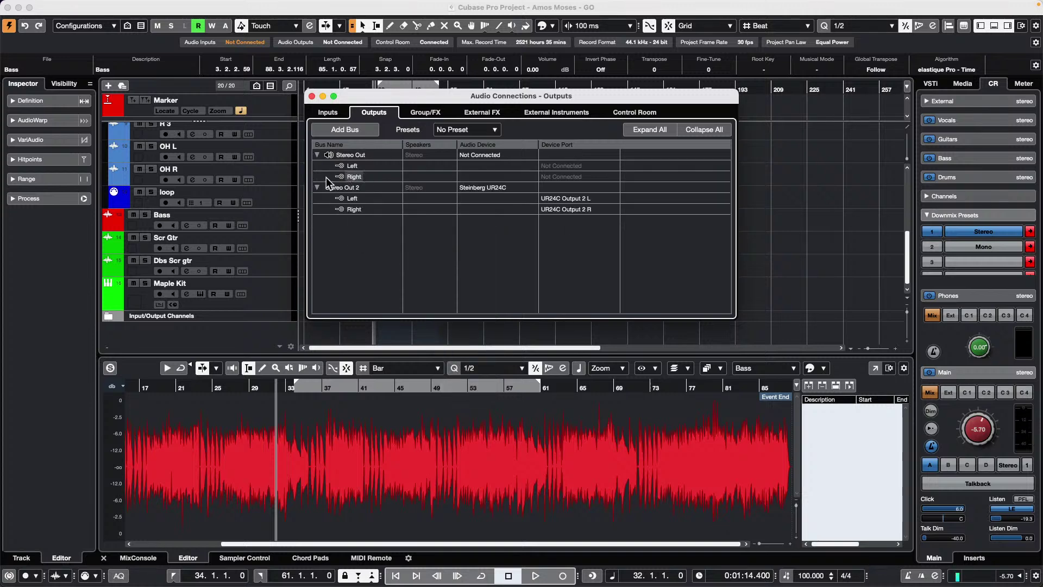
{"action": "double_click", "coordinate": [336, 187]}
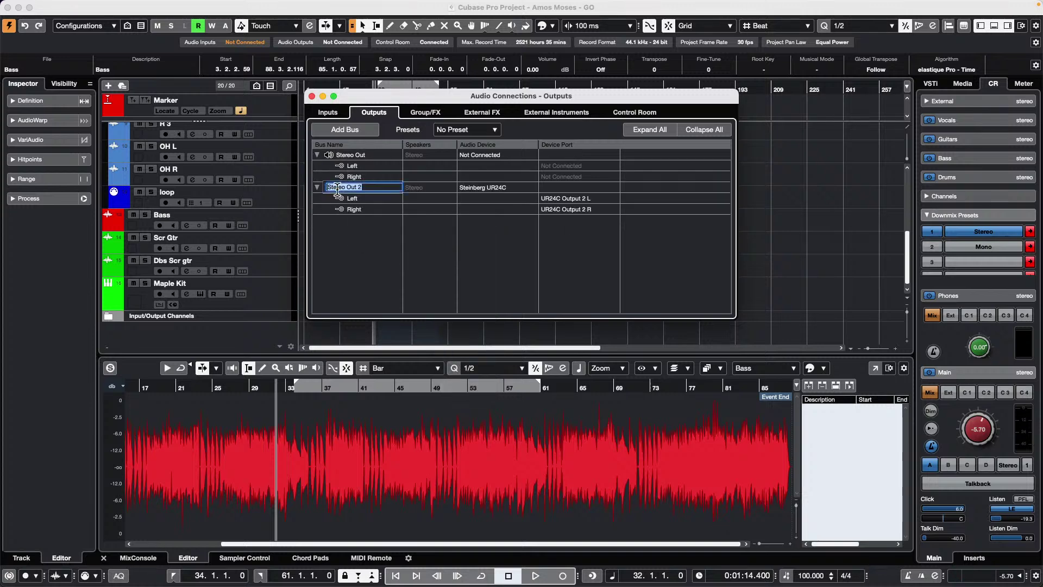
{"action": "type", "text": "record bus"}
{"action": "key", "text": "Return"}
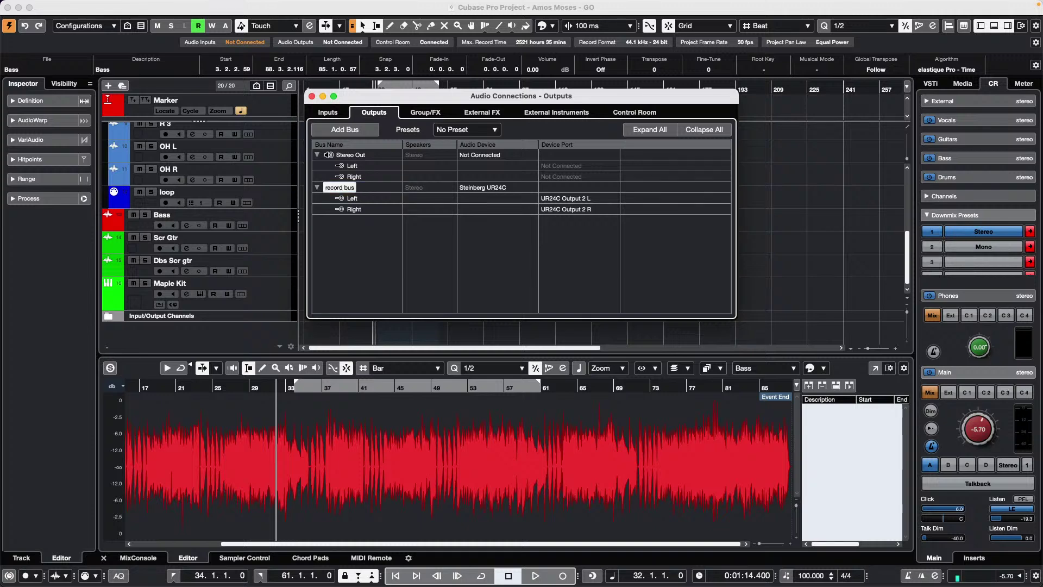
{"action": "left_click", "coordinate": [312, 96]}
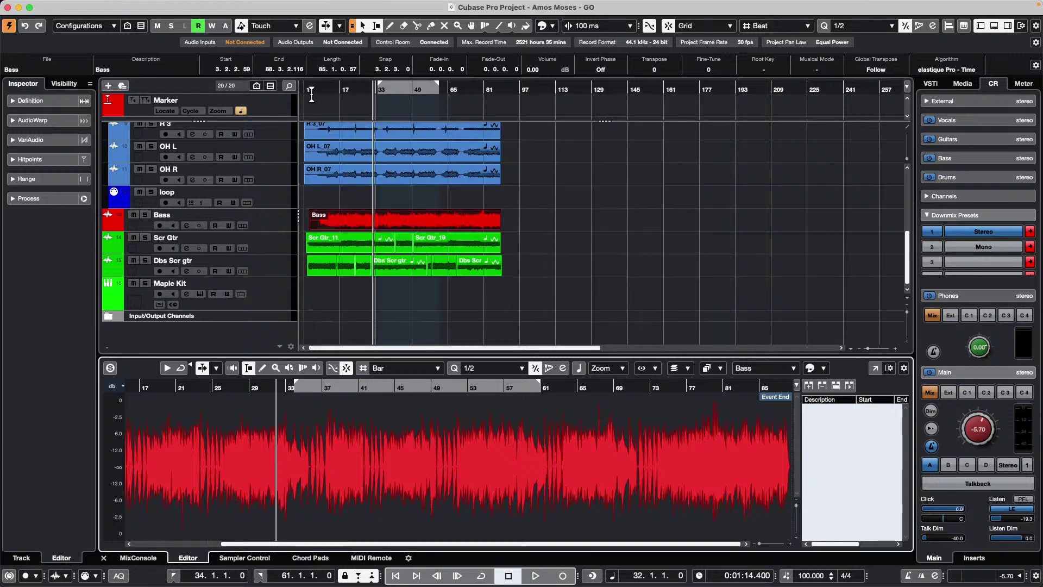
Examine the hardware inputs and buses offered as sources for a new audio track under Bass, without adding the track.
{"action": "left_click", "coordinate": [276, 228]}
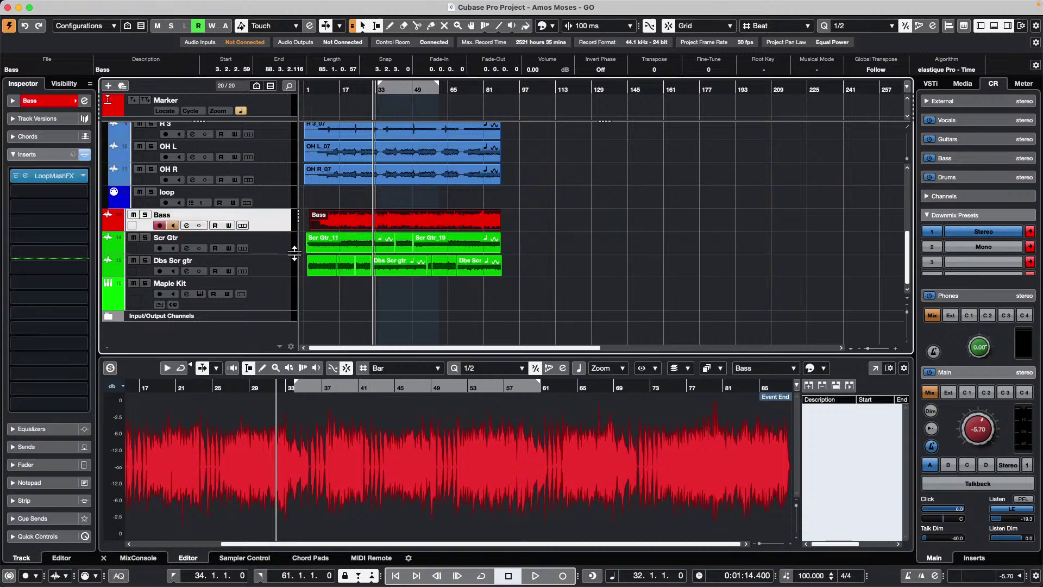
{"action": "right_click", "coordinate": [277, 223]}
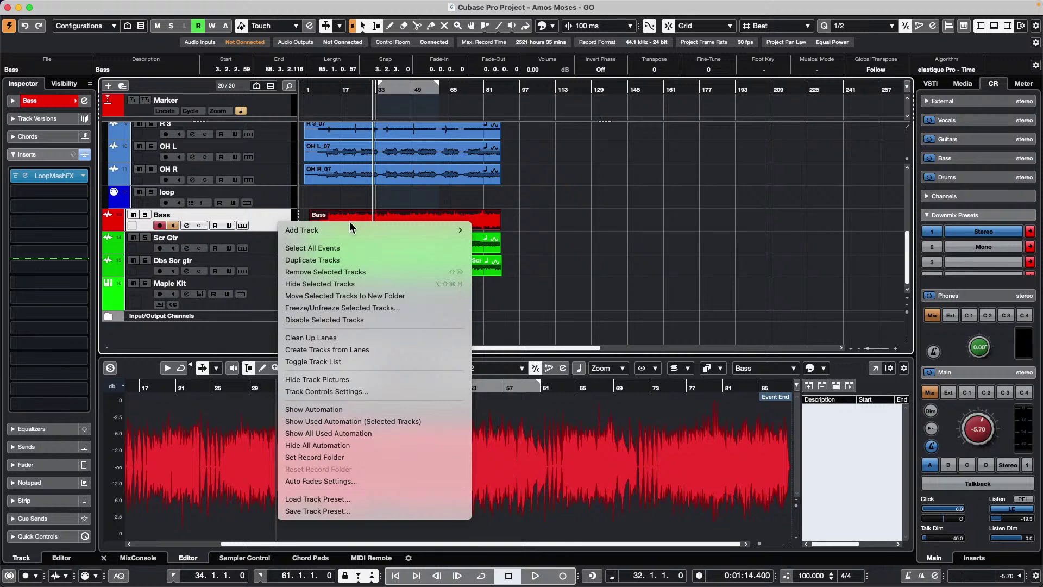
{"action": "mouse_move", "coordinate": [438, 230]}
{"action": "left_click", "coordinate": [531, 231]}
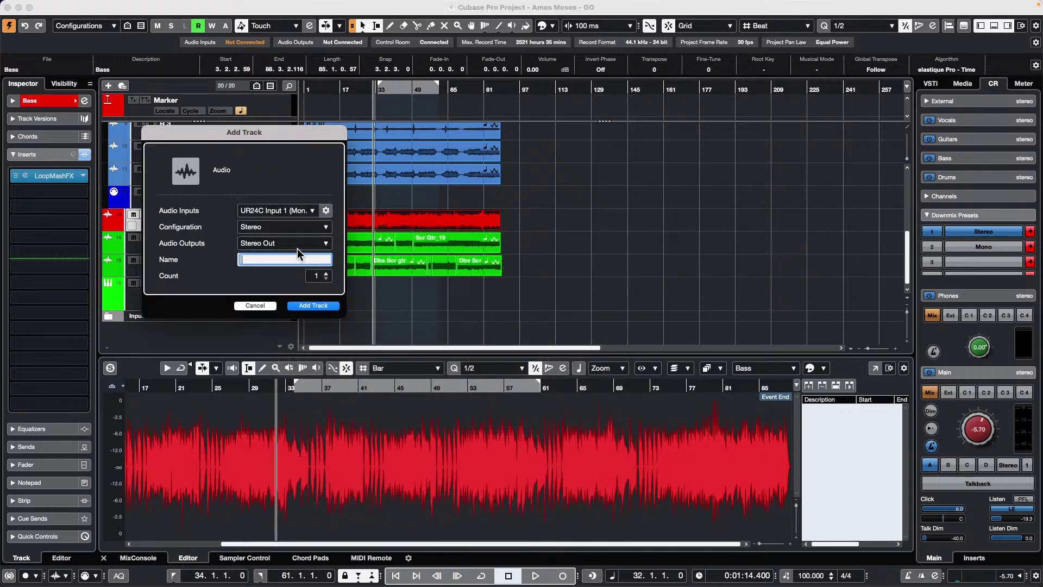
{"action": "left_click", "coordinate": [289, 211]}
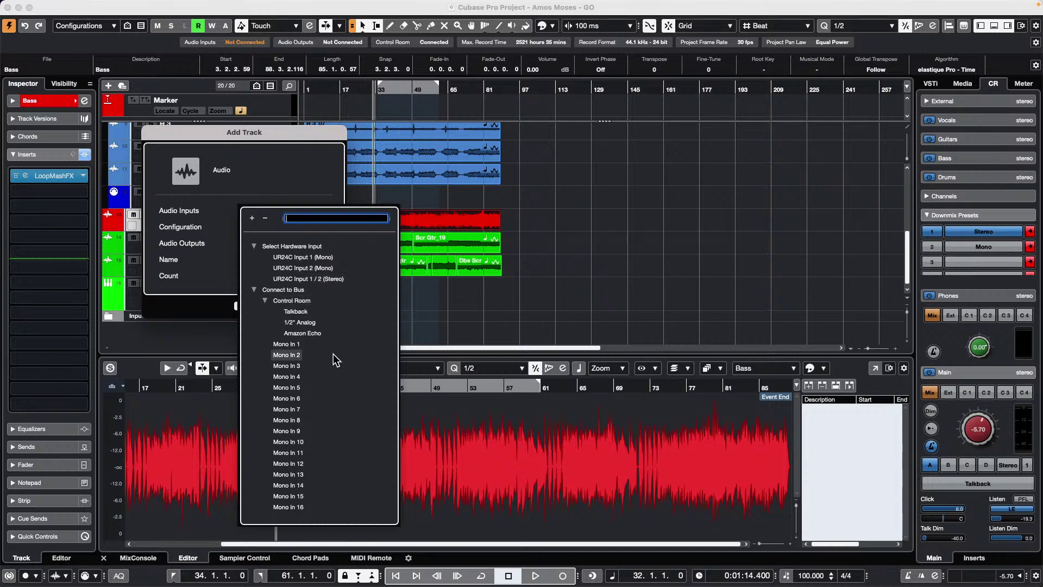
{"action": "left_click", "coordinate": [264, 301]}
{"action": "left_click", "coordinate": [255, 290]}
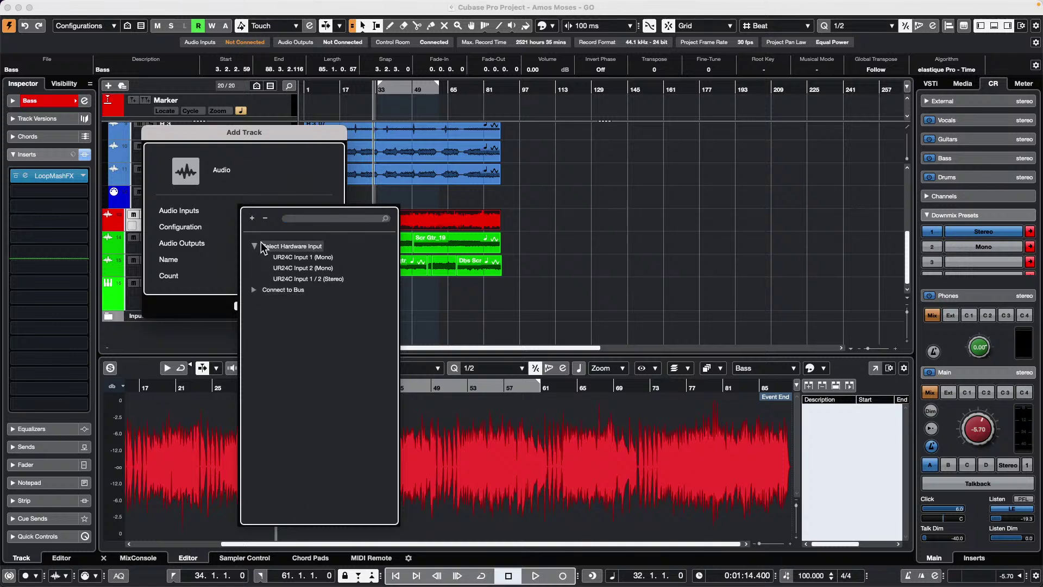
{"action": "left_click", "coordinate": [254, 290]}
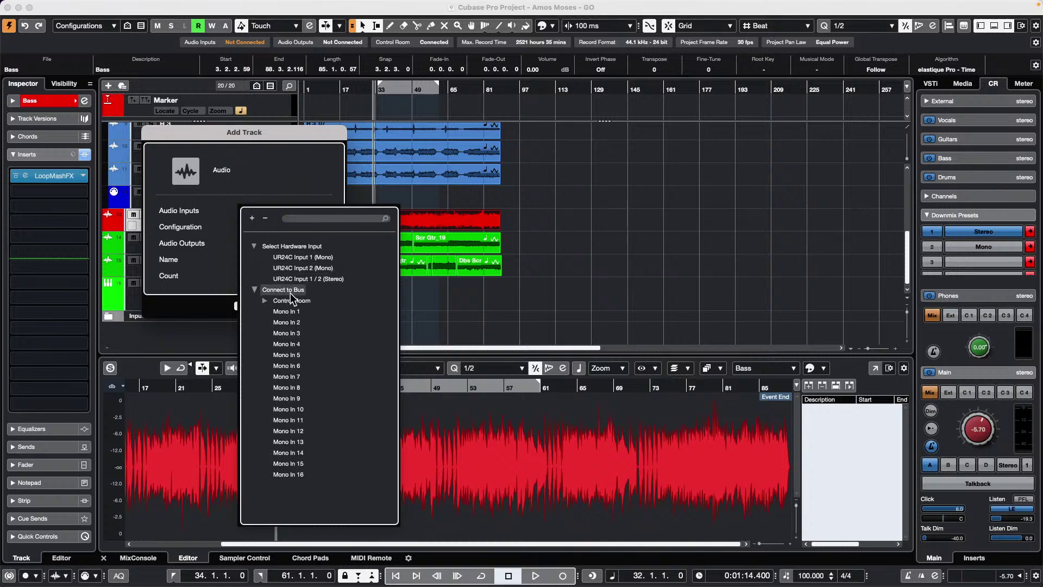
{"action": "left_click", "coordinate": [519, 309]}
{"action": "left_click", "coordinate": [254, 306]}
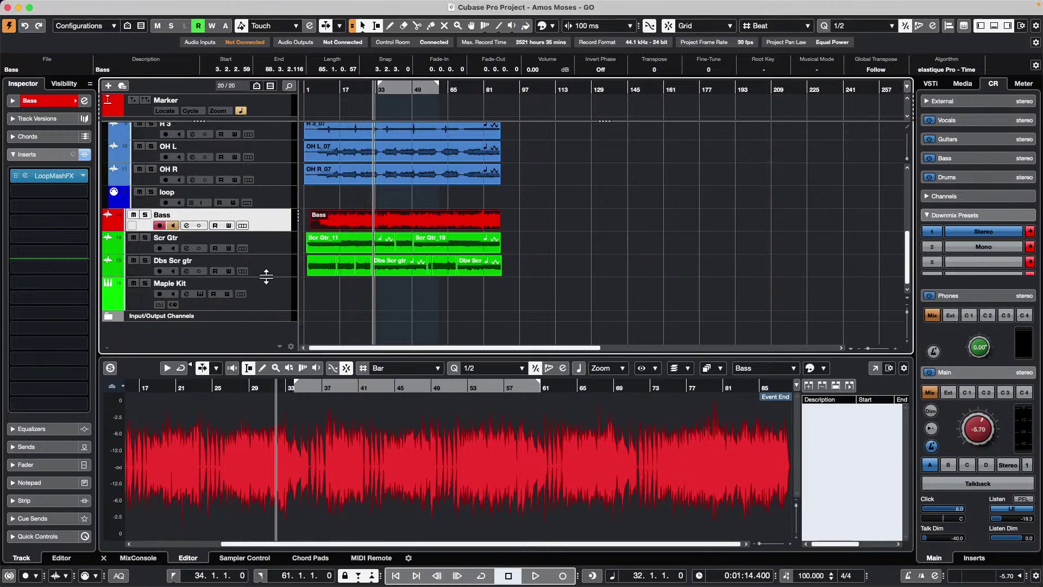
Draw a MIDI part about 134 bars long on the Maple Kit track, starting at bar 2.
{"action": "left_click", "coordinate": [282, 296]}
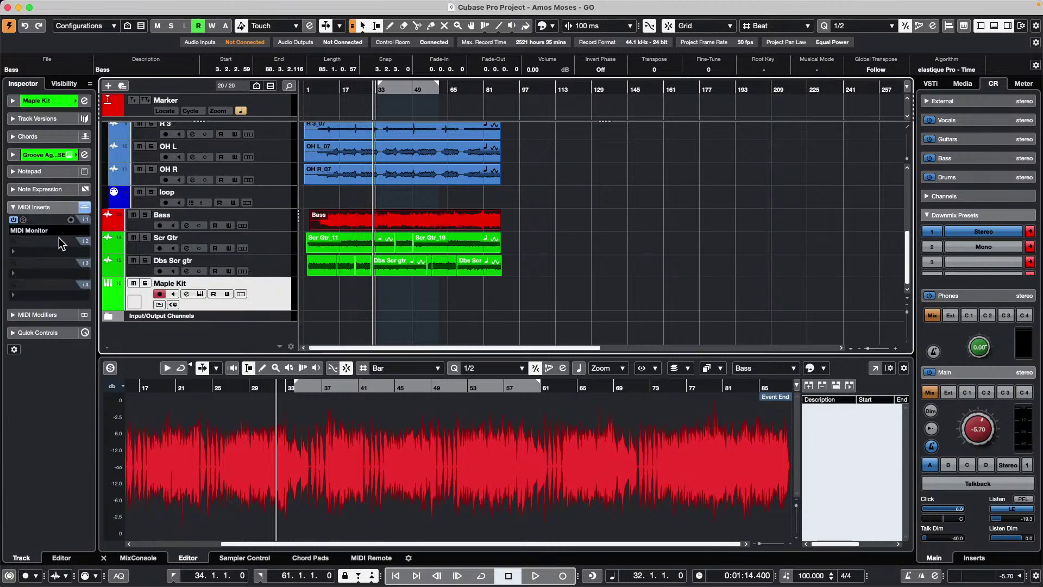
{"action": "right_click", "coordinate": [318, 298]}
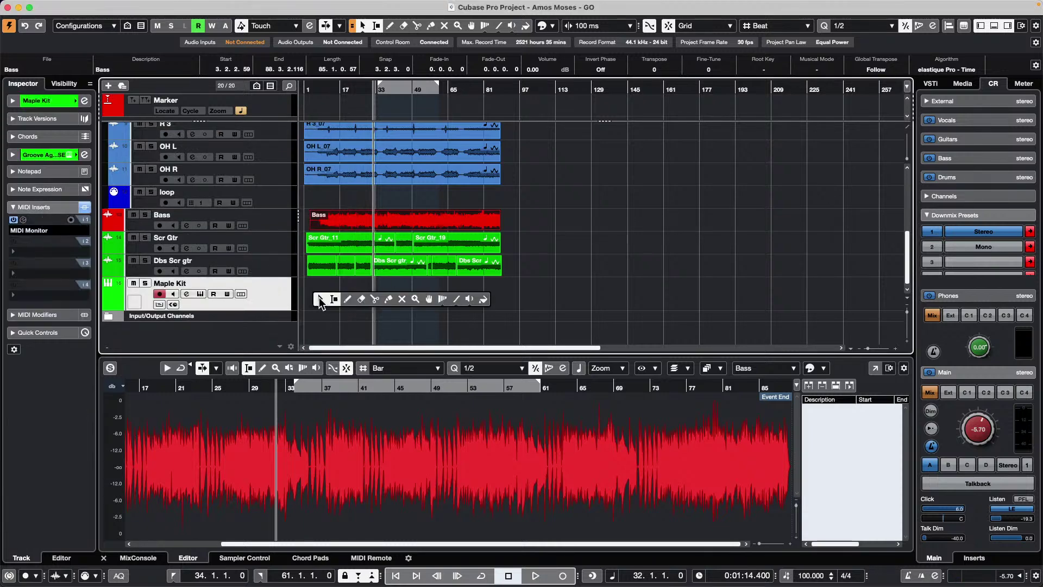
{"action": "left_click", "coordinate": [350, 298]}
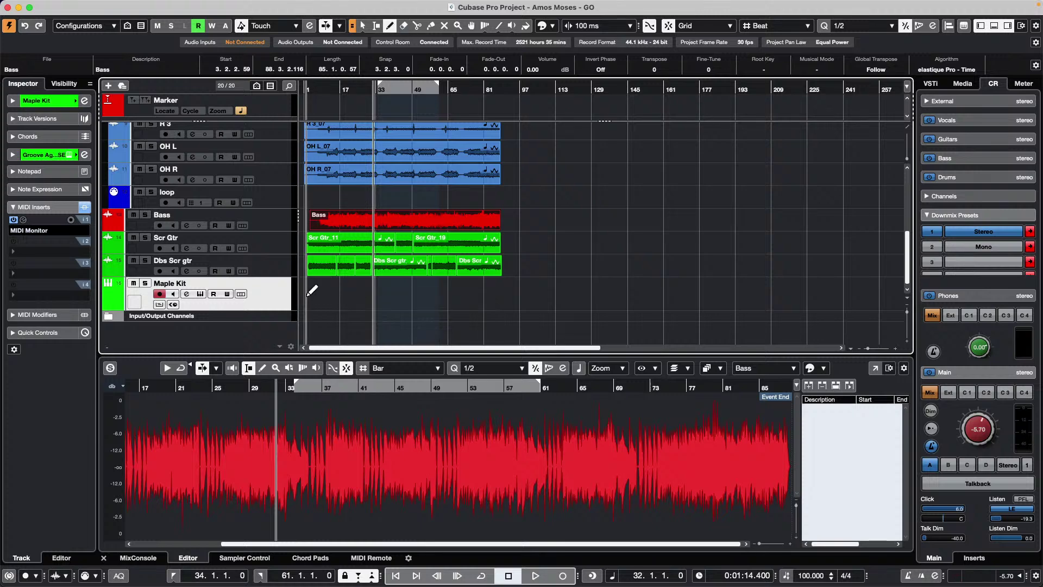
{"action": "mouse_move", "coordinate": [312, 290]}
{"action": "left_mouse_down"}
{"action": "mouse_move", "coordinate": [629, 291]}
{"action": "mouse_move", "coordinate": [607, 294]}
{"action": "left_mouse_up"}
{"action": "key", "text": "2"}
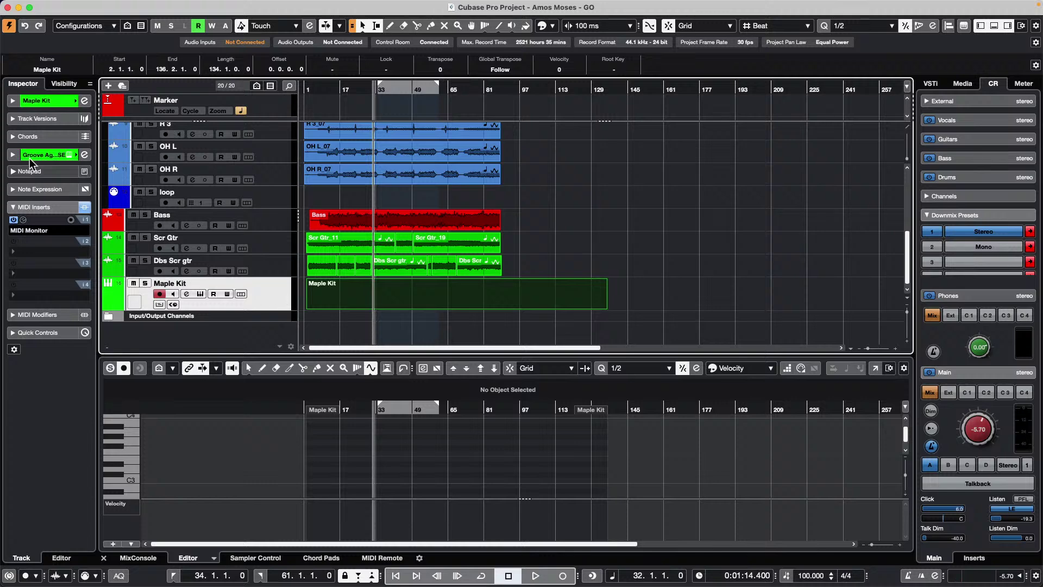
{"action": "left_click", "coordinate": [55, 101]}
{"action": "left_click", "coordinate": [58, 205]}
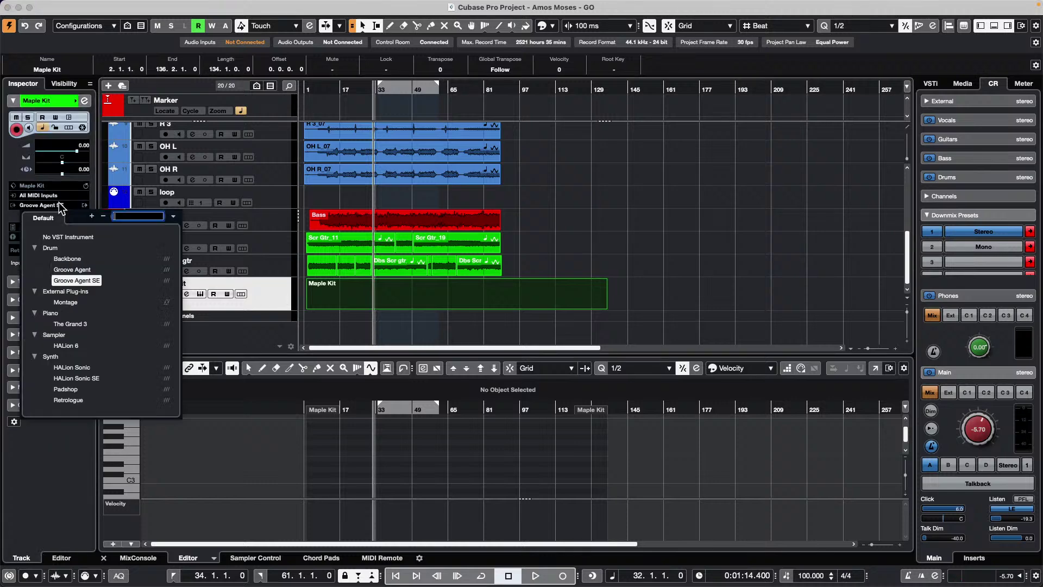
{"action": "left_click", "coordinate": [59, 206]}
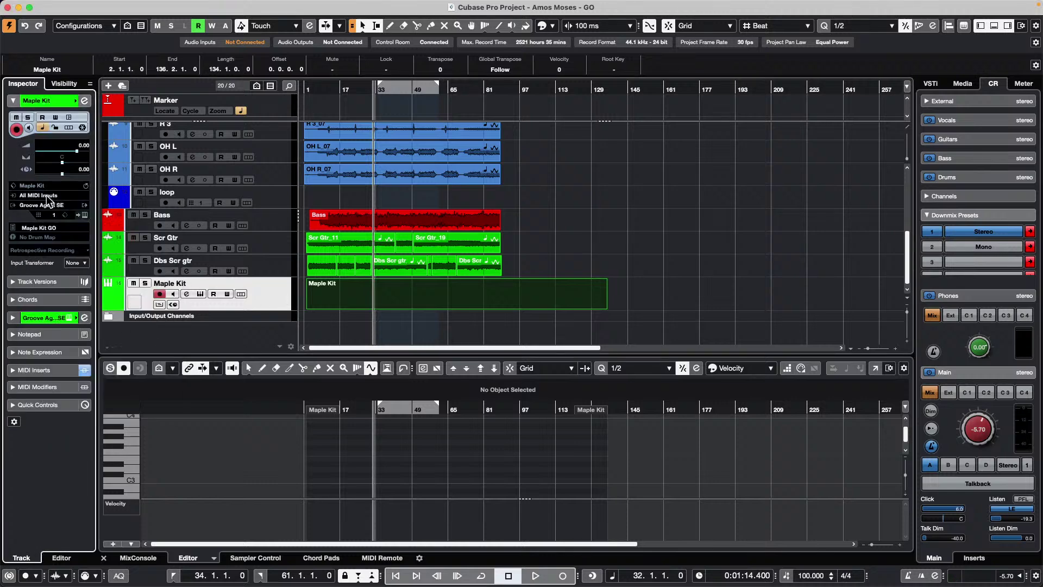
Route the Bass track's output to record bus.
{"action": "left_click", "coordinate": [289, 224]}
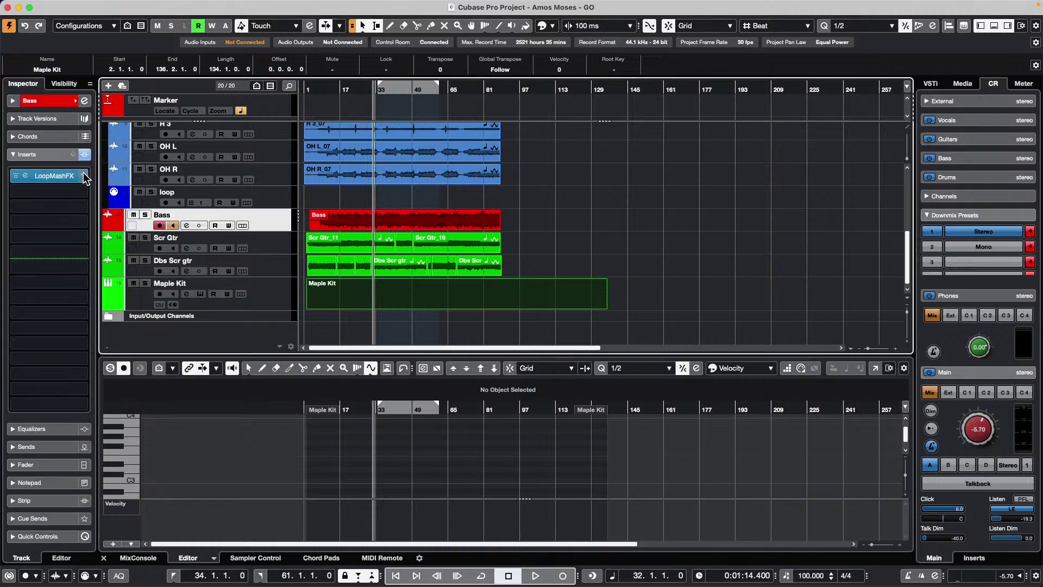
{"action": "left_click", "coordinate": [51, 100]}
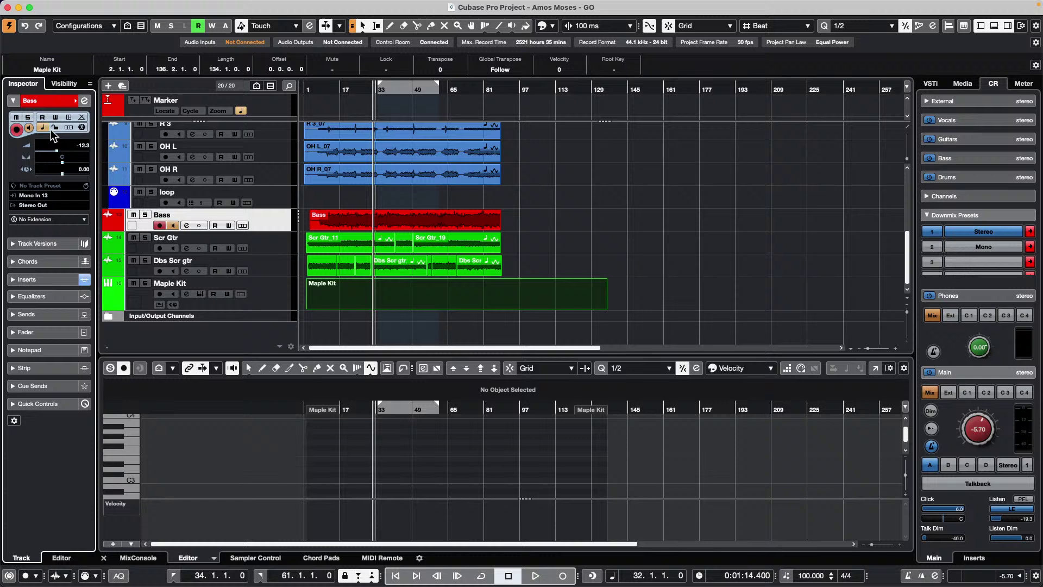
{"action": "left_click", "coordinate": [51, 204]}
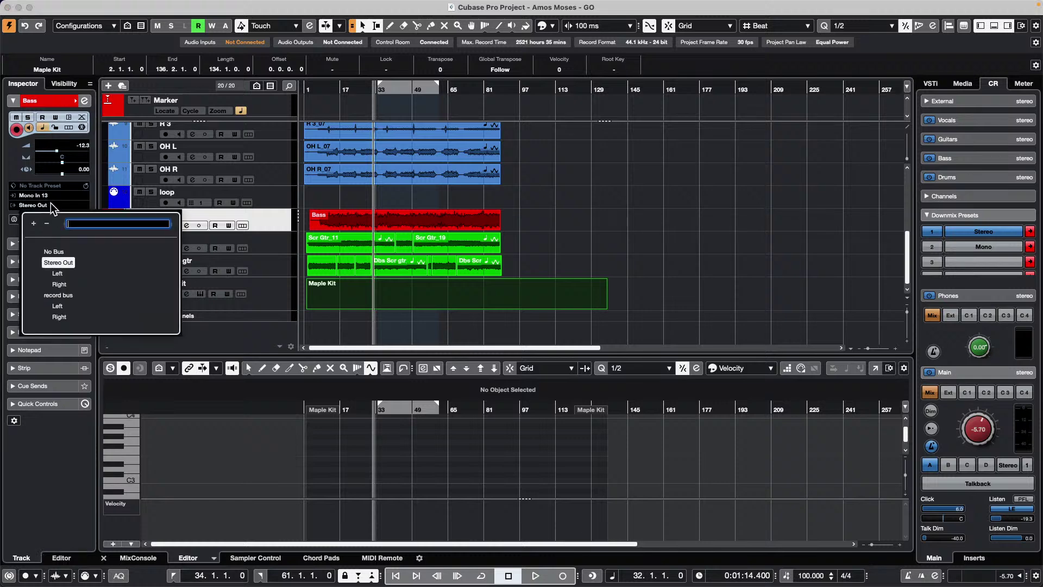
{"action": "left_click", "coordinate": [65, 295]}
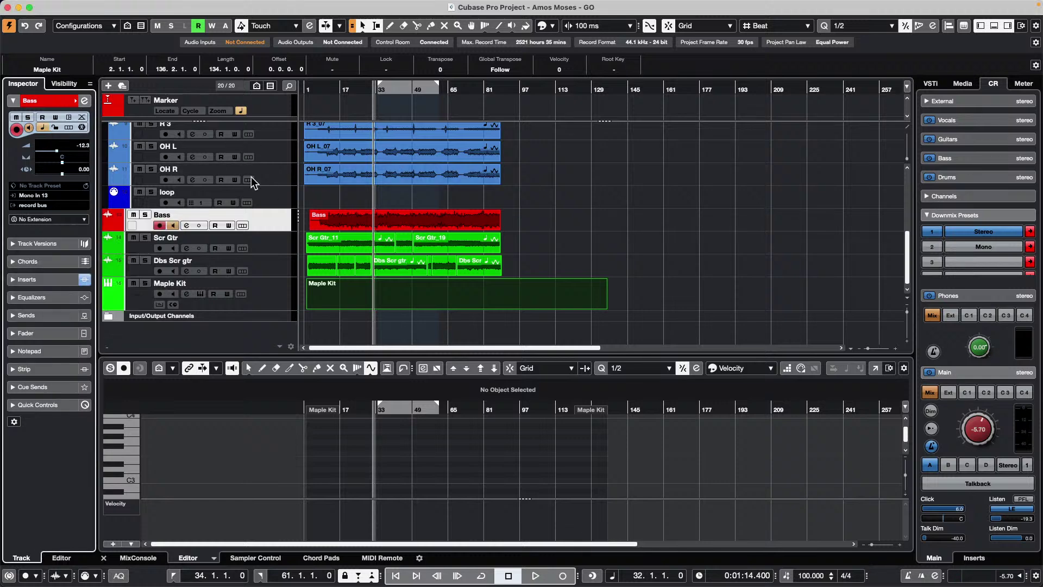
Check the input sources for a new audio track again with Bass routed to record bus, and cancel adding the track.
{"action": "right_click", "coordinate": [276, 213]}
{"action": "mouse_move", "coordinate": [348, 220]}
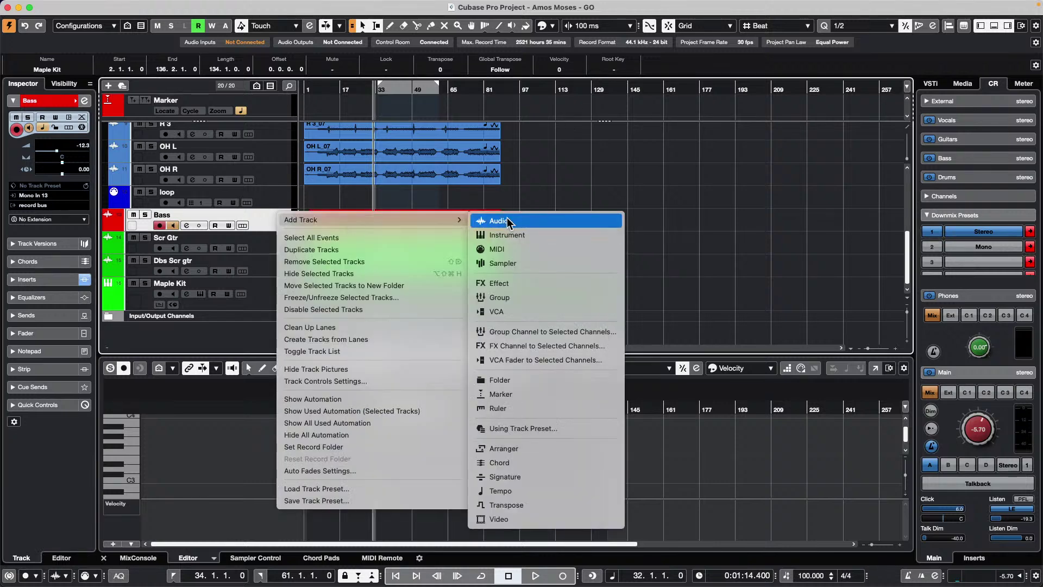
{"action": "left_click", "coordinate": [530, 222]}
{"action": "left_click", "coordinate": [296, 213]}
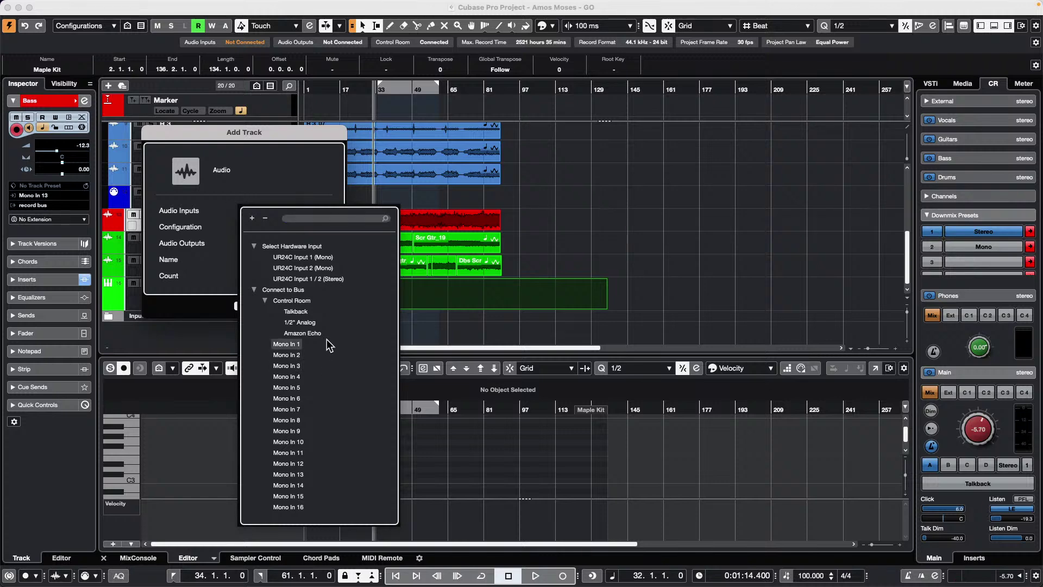
{"action": "left_click", "coordinate": [264, 298]}
{"action": "left_click", "coordinate": [265, 299]}
{"action": "left_click", "coordinate": [568, 294]}
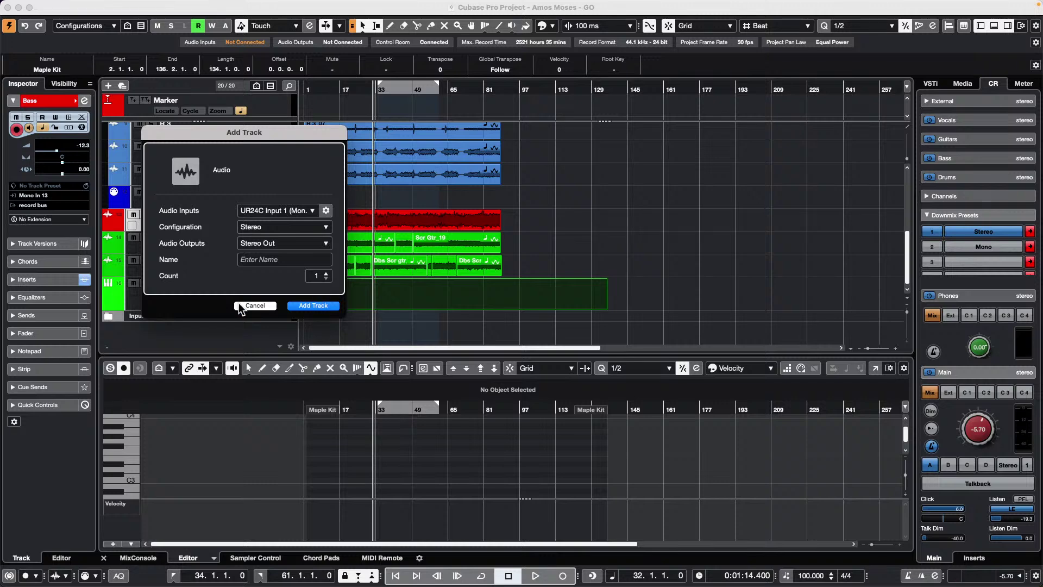
{"action": "left_click", "coordinate": [255, 306]}
Route the Maple Kit instrument channel's output to record bus and close its channel settings.
{"action": "left_click", "coordinate": [280, 296]}
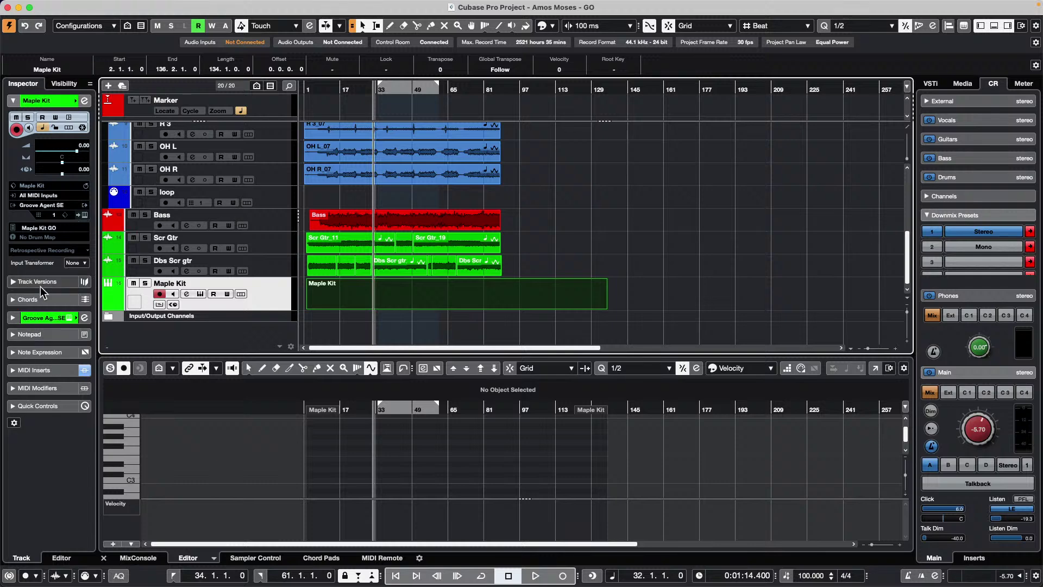
{"action": "left_click", "coordinate": [85, 317]}
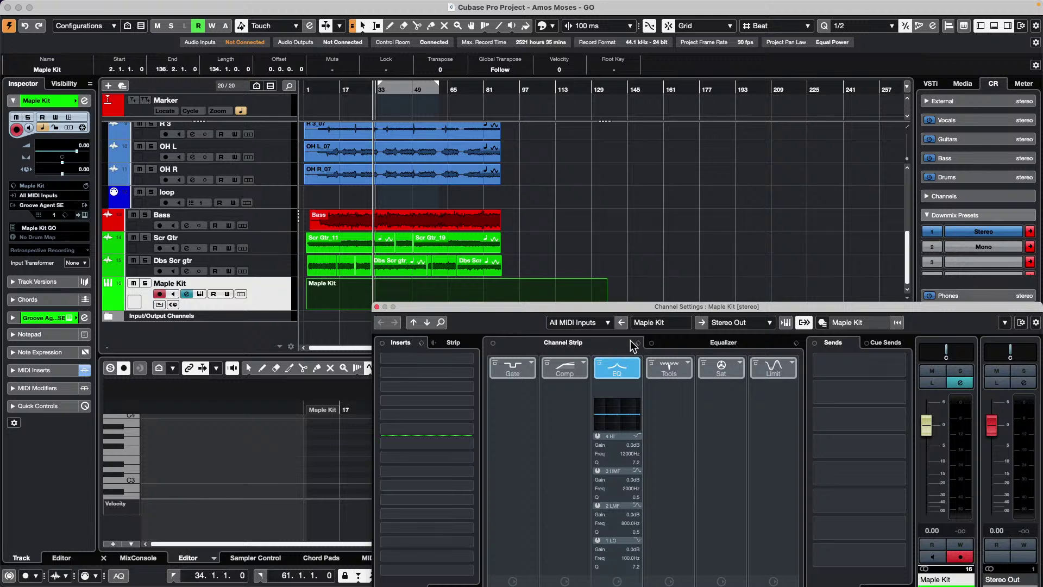
{"action": "left_click_drag", "start_coordinate": [754, 306], "coordinate": [459, 215]}
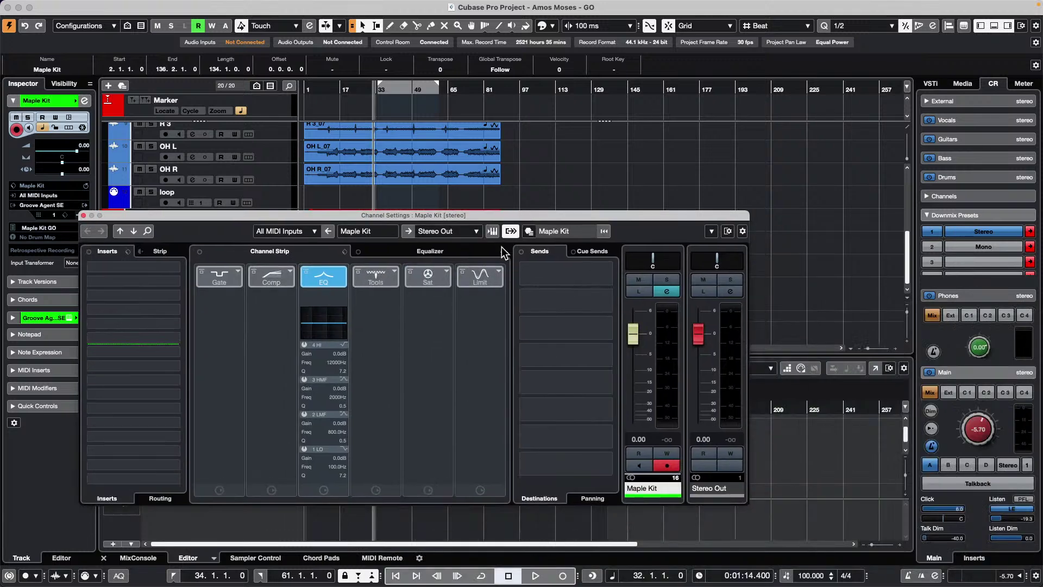
{"action": "left_click", "coordinate": [407, 232]}
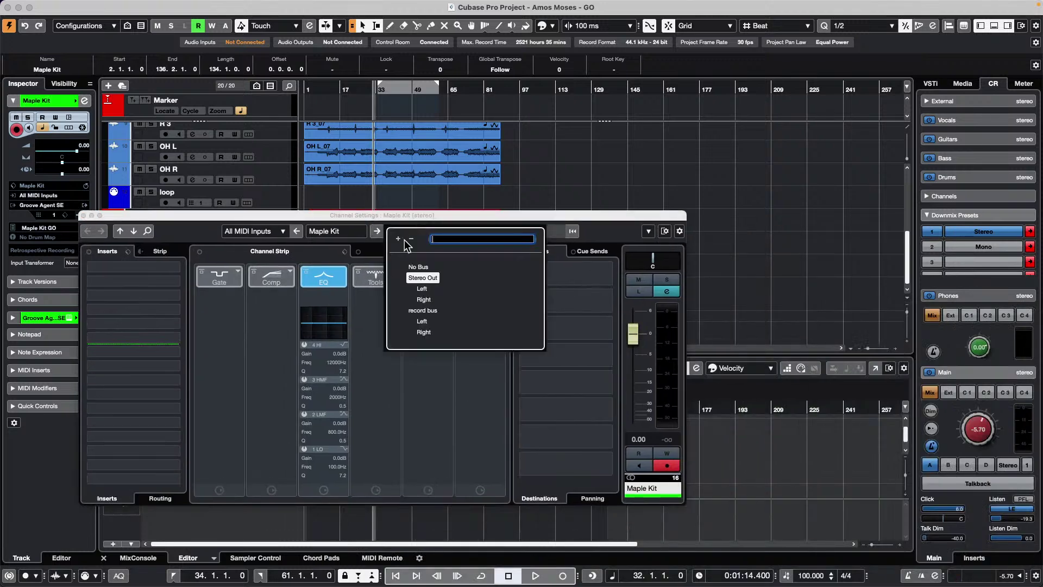
{"action": "left_click", "coordinate": [419, 312]}
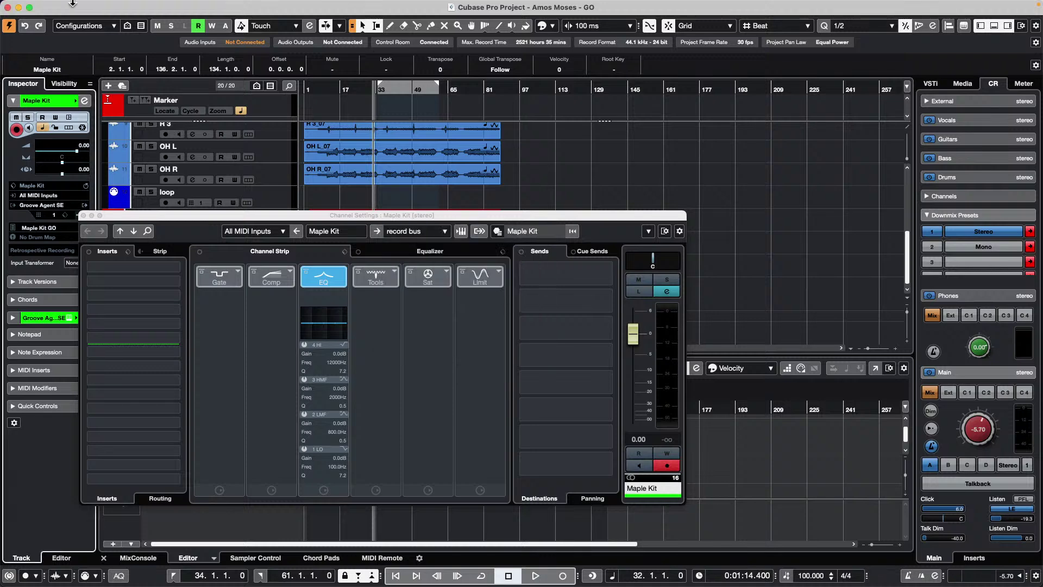
{"action": "left_click", "coordinate": [84, 215]}
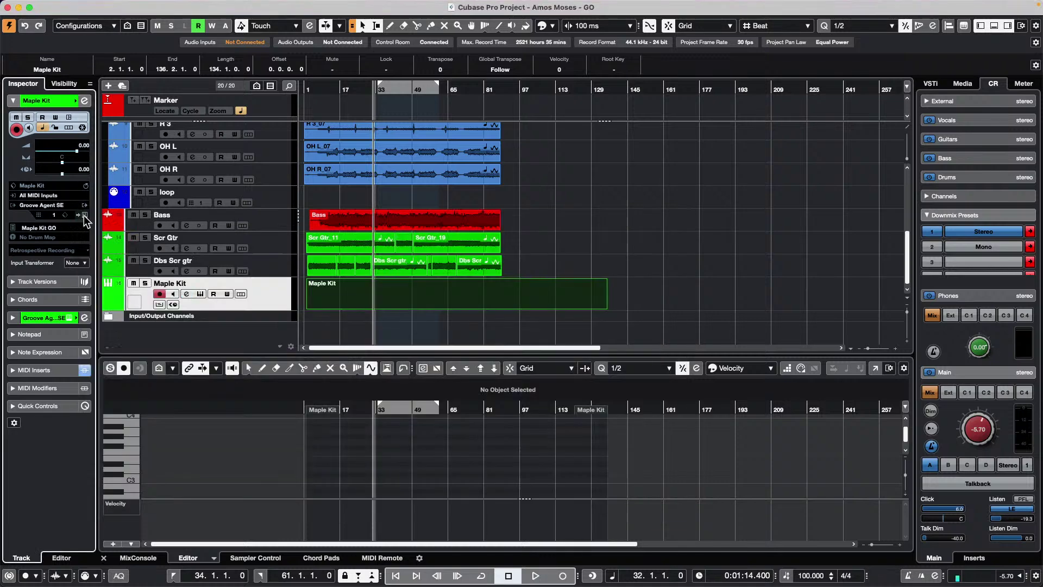
Review the hardware and bus input sources for a new stereo audio track, and cancel adding the track.
{"action": "right_click", "coordinate": [276, 295]}
{"action": "mouse_move", "coordinate": [328, 300]}
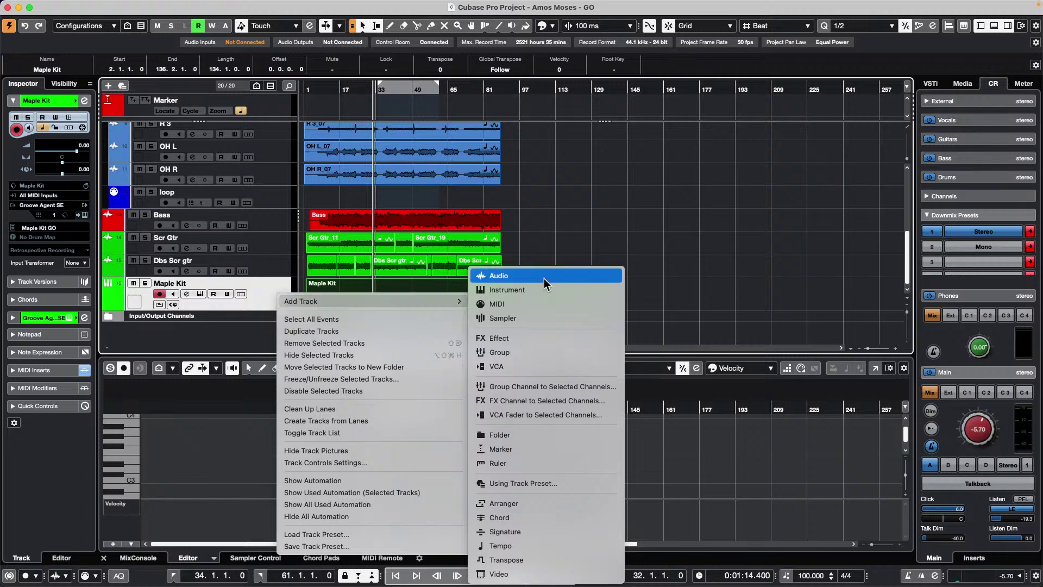
{"action": "left_click", "coordinate": [522, 274]}
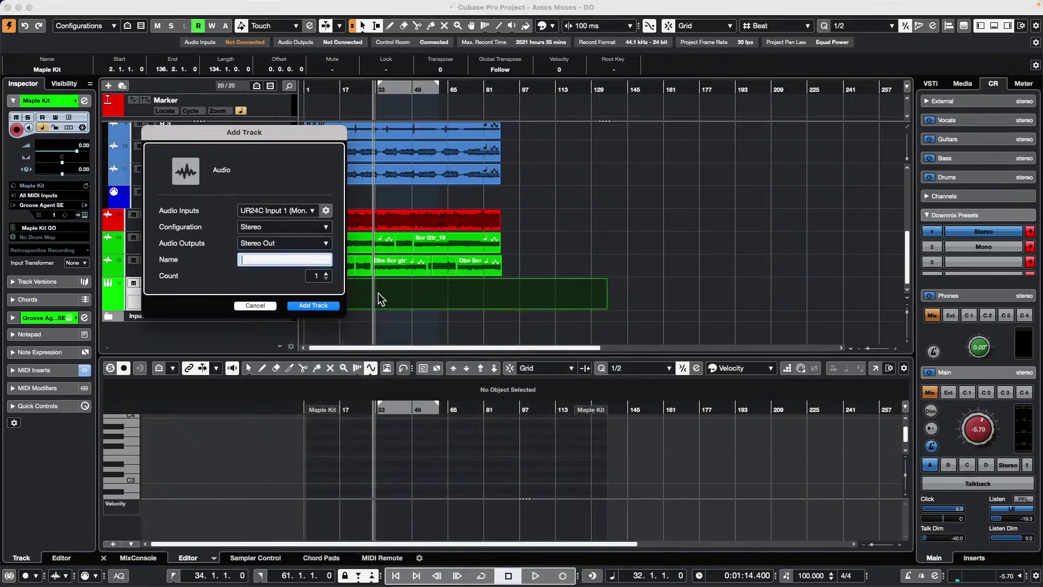
{"action": "left_click", "coordinate": [296, 210]}
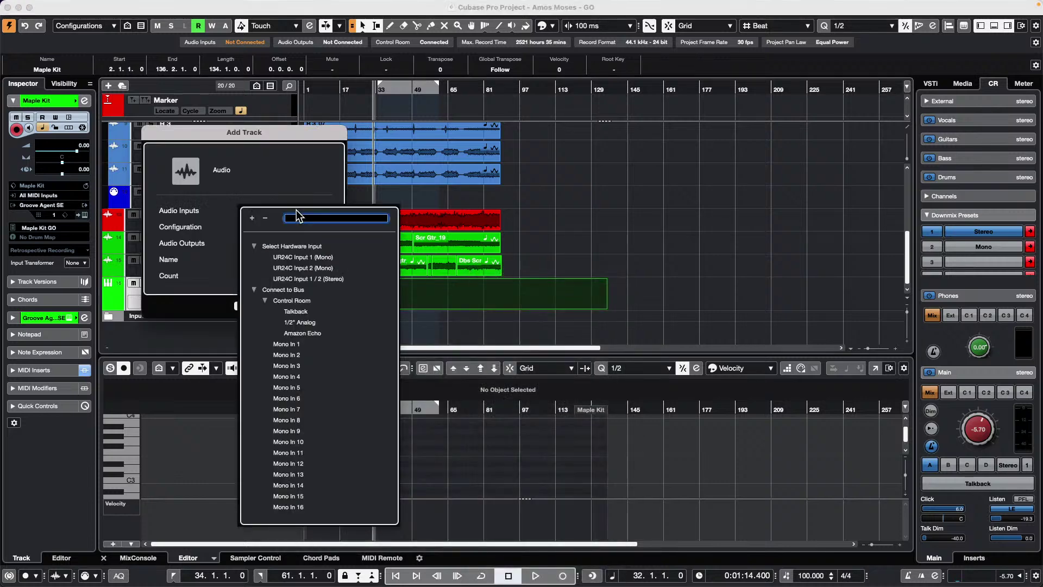
{"action": "left_click", "coordinate": [256, 289]}
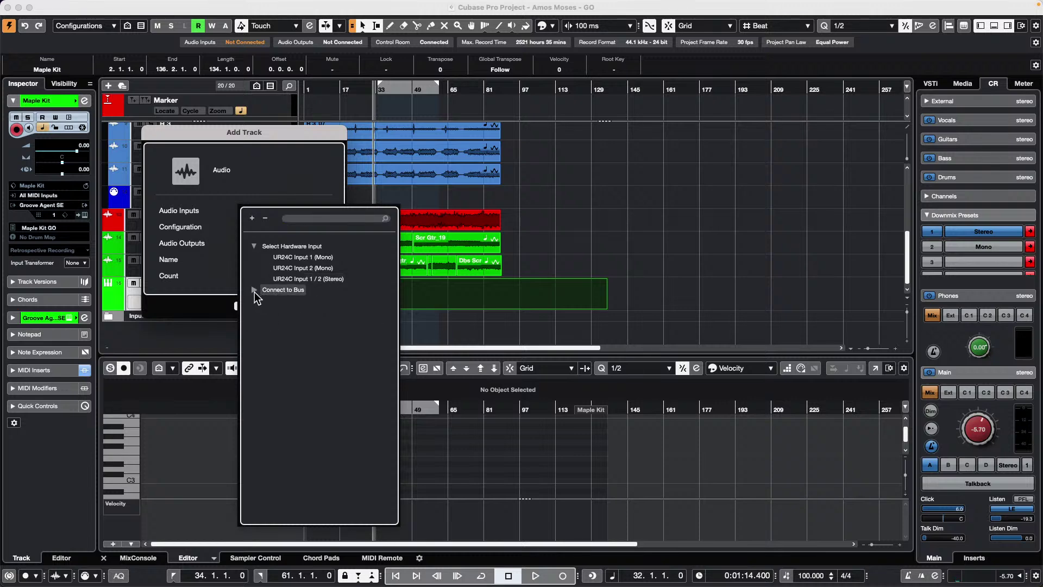
{"action": "left_click", "coordinate": [255, 290]}
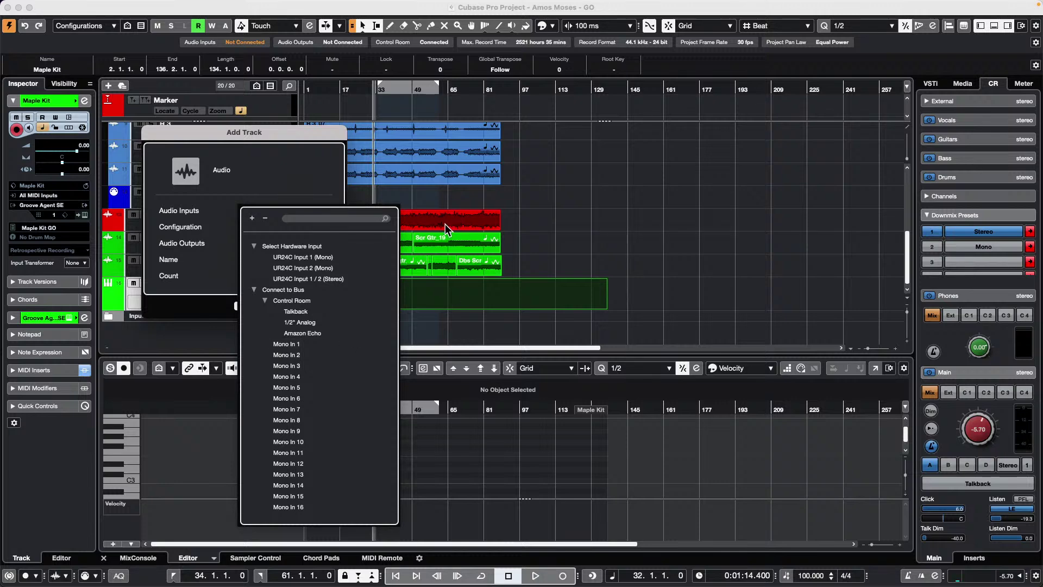
{"action": "left_click", "coordinate": [341, 202]}
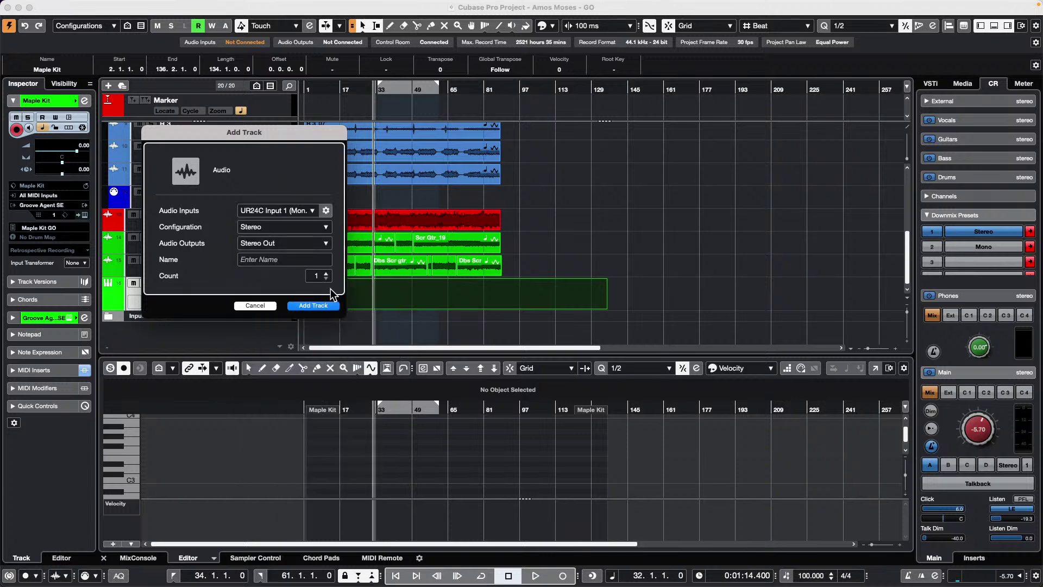
{"action": "left_click", "coordinate": [261, 304]}
Add one stereo group track below Maple Kit, output to Stereo Out and created outside a folder.
{"action": "right_click", "coordinate": [274, 298]}
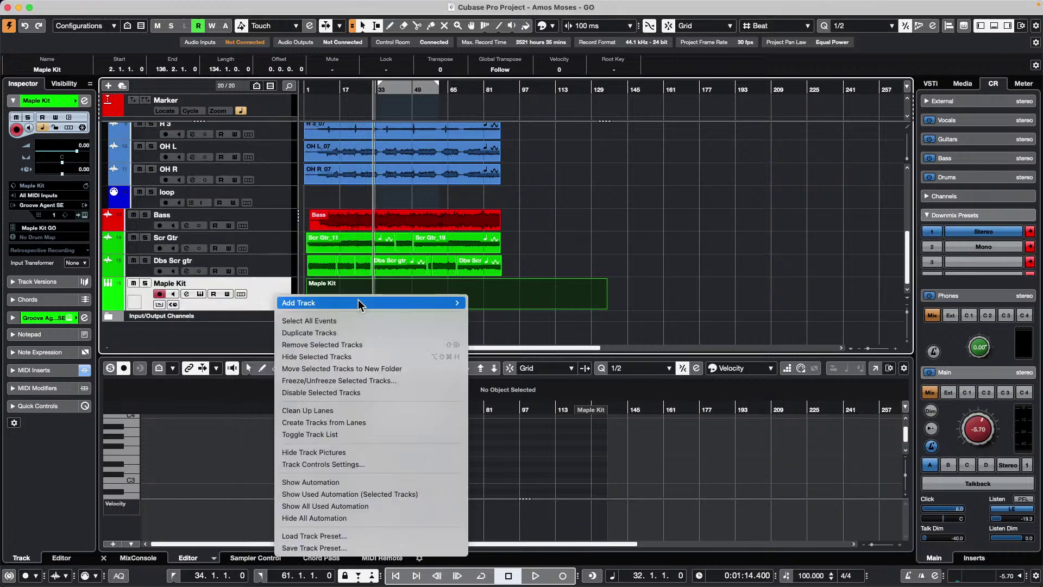
{"action": "mouse_move", "coordinate": [358, 302]}
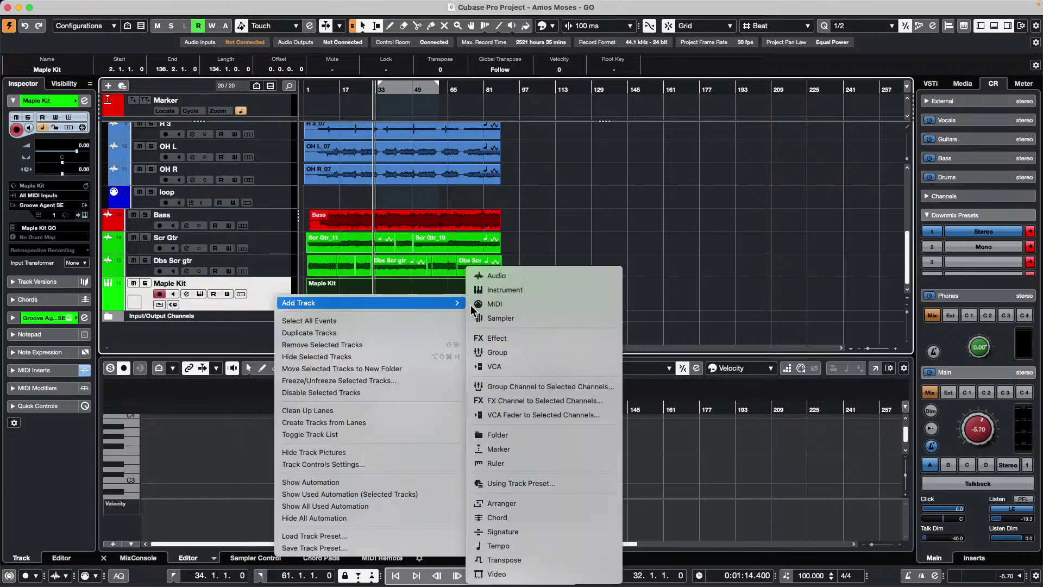
{"action": "left_click", "coordinate": [537, 351]}
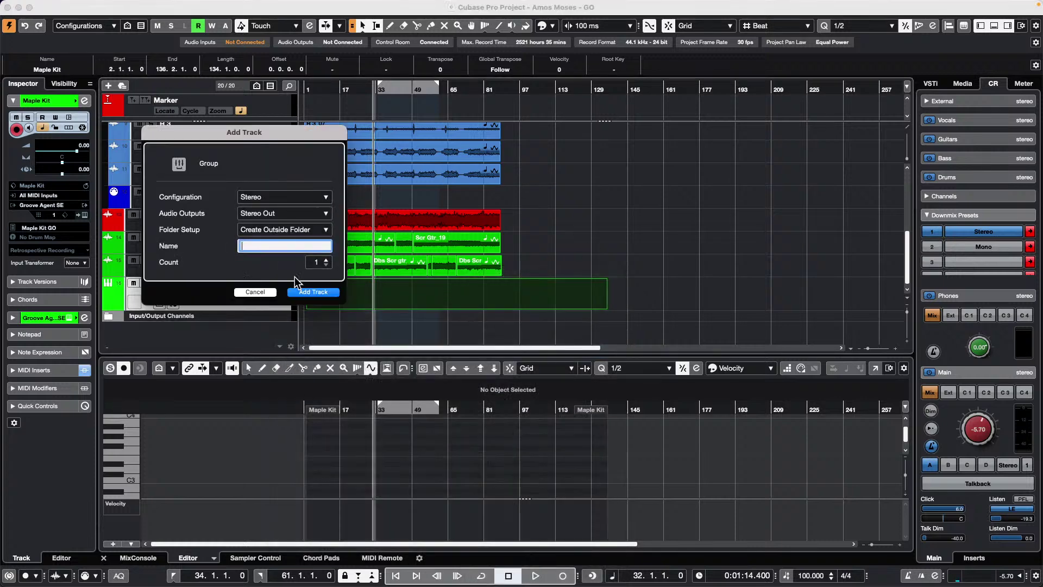
{"action": "left_click", "coordinate": [320, 293]}
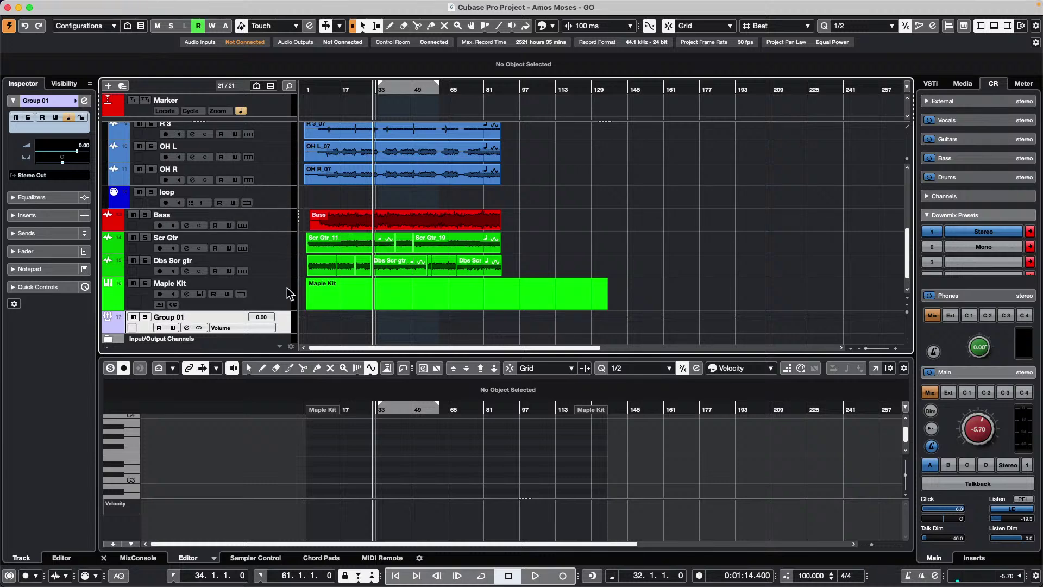
Check a new audio track's configuration and input sources for the added group, and cancel adding the track.
{"action": "right_click", "coordinate": [282, 215]}
{"action": "mouse_move", "coordinate": [288, 221]}
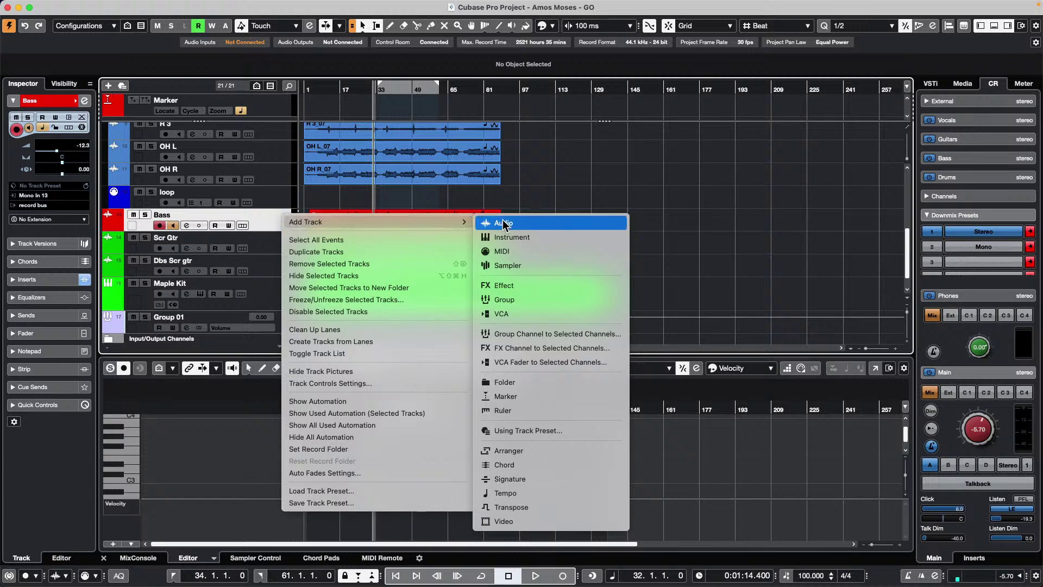
{"action": "left_click", "coordinate": [543, 220]}
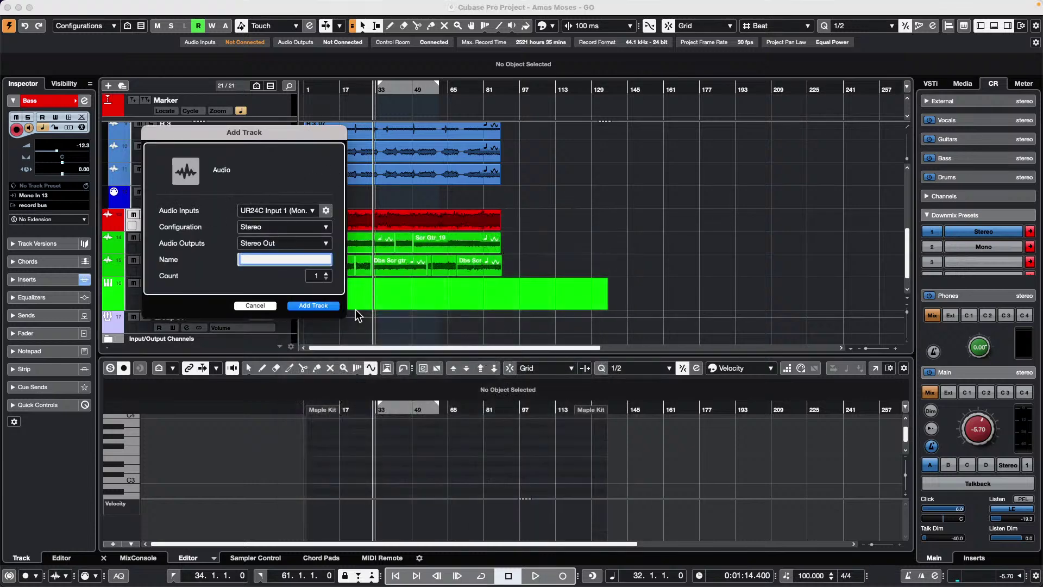
{"action": "left_click", "coordinate": [311, 227]}
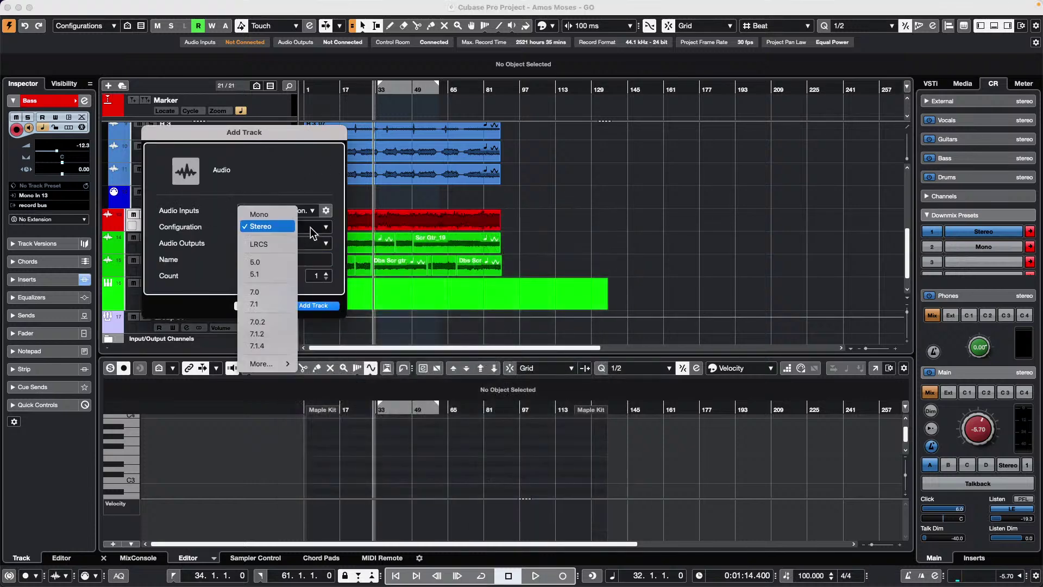
{"action": "left_click", "coordinate": [183, 231]}
{"action": "left_click", "coordinate": [266, 209]}
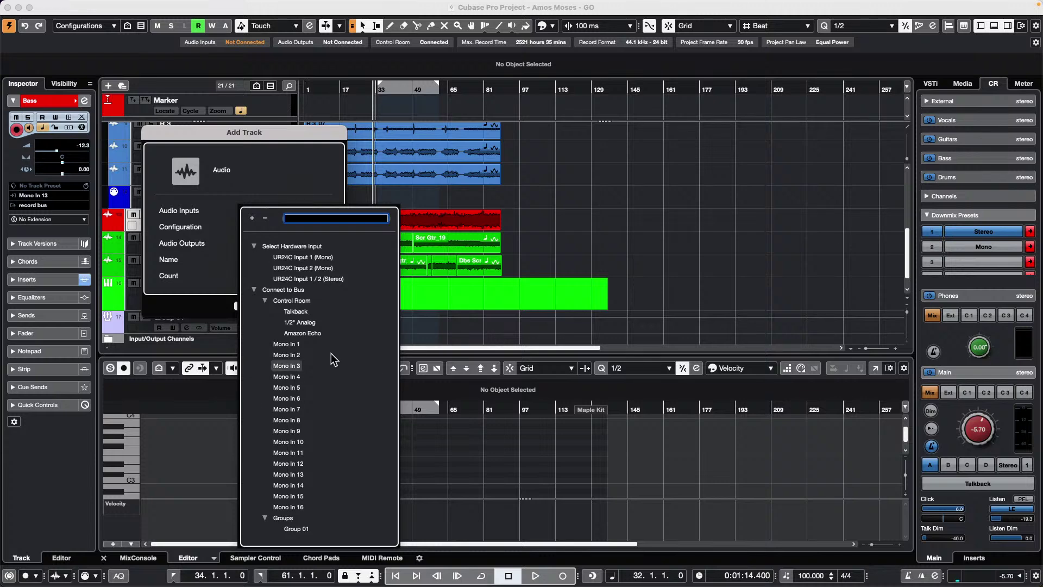
{"action": "left_click", "coordinate": [279, 6]}
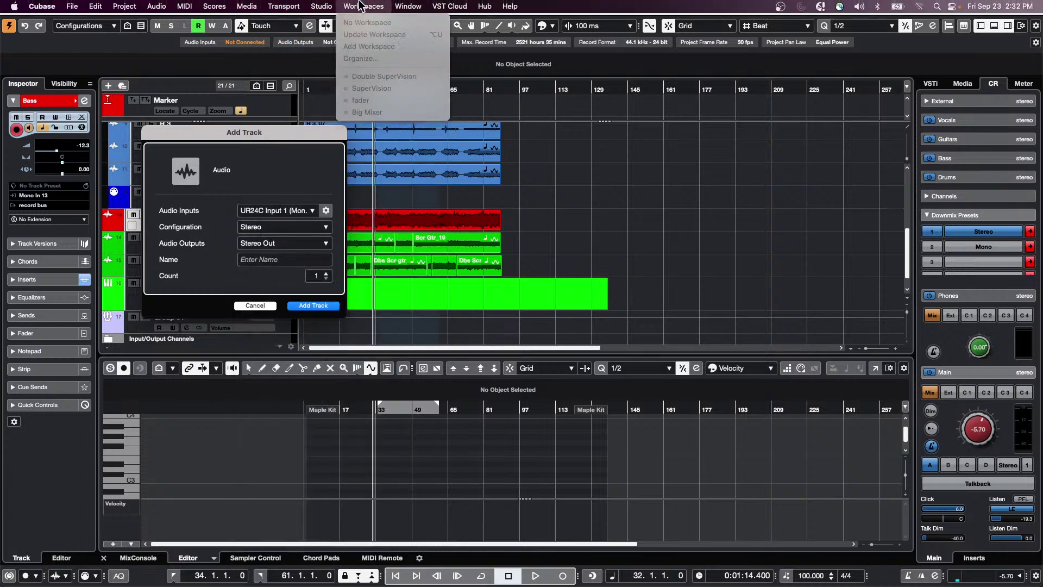
{"action": "left_click", "coordinate": [319, 8]}
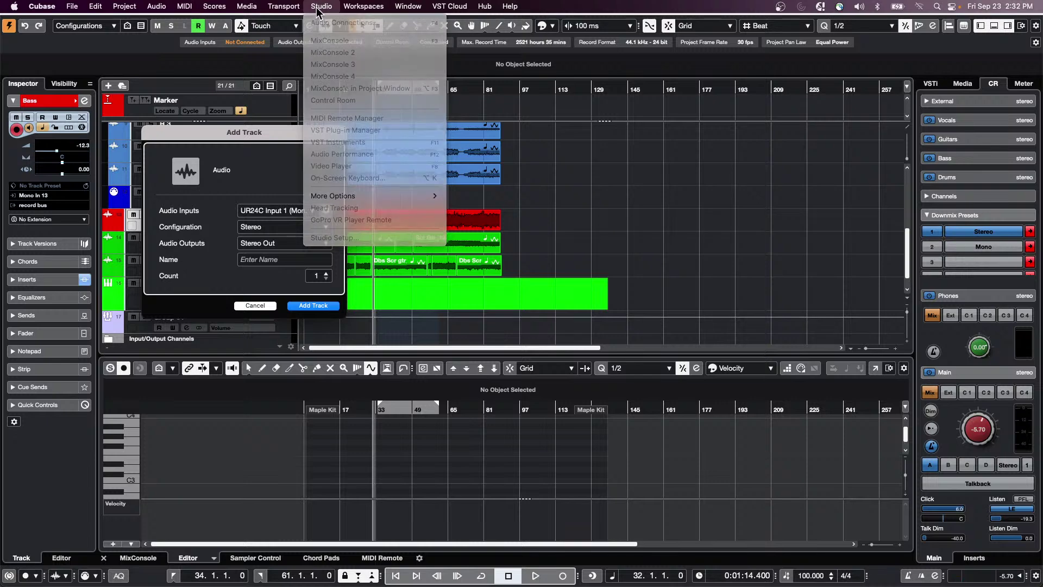
{"action": "left_click", "coordinate": [255, 306]}
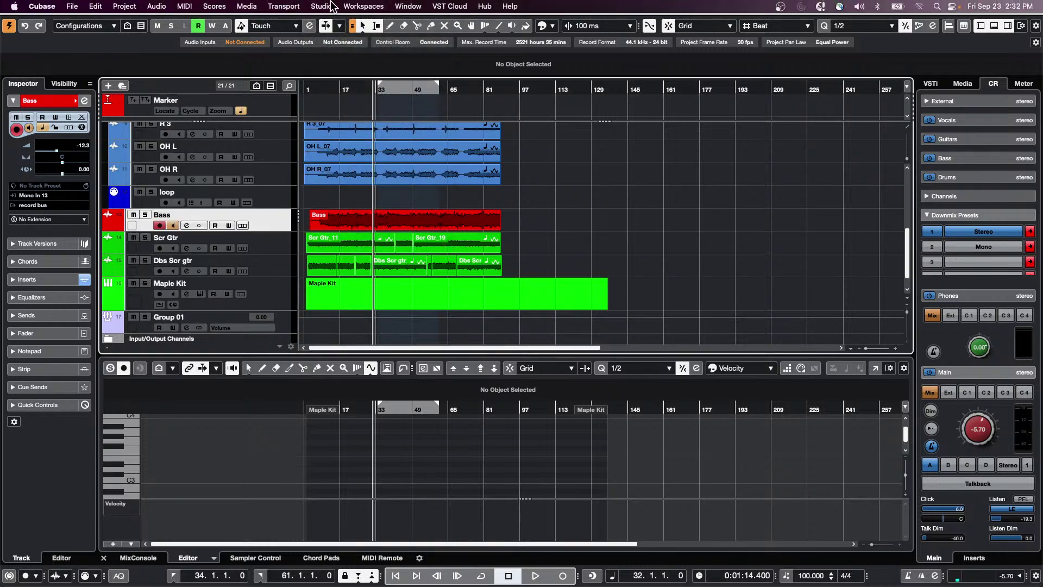
{"action": "left_click", "coordinate": [328, 6]}
{"action": "left_click", "coordinate": [333, 236]}
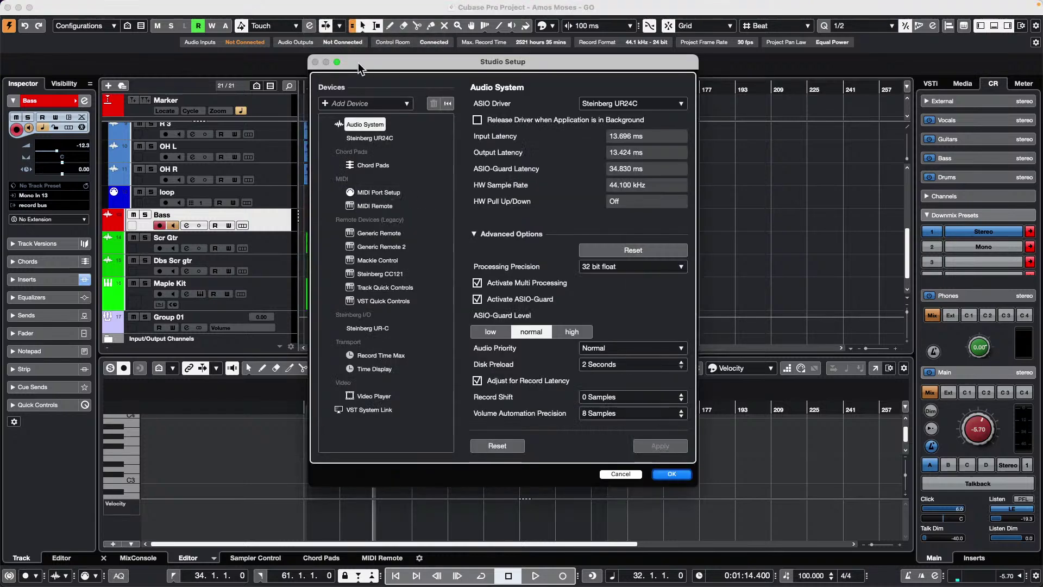
{"action": "left_click", "coordinate": [670, 474]}
Set the record bus output's audio device to Not Connected in the Audio Connections and close them.
{"action": "left_click", "coordinate": [322, 6]}
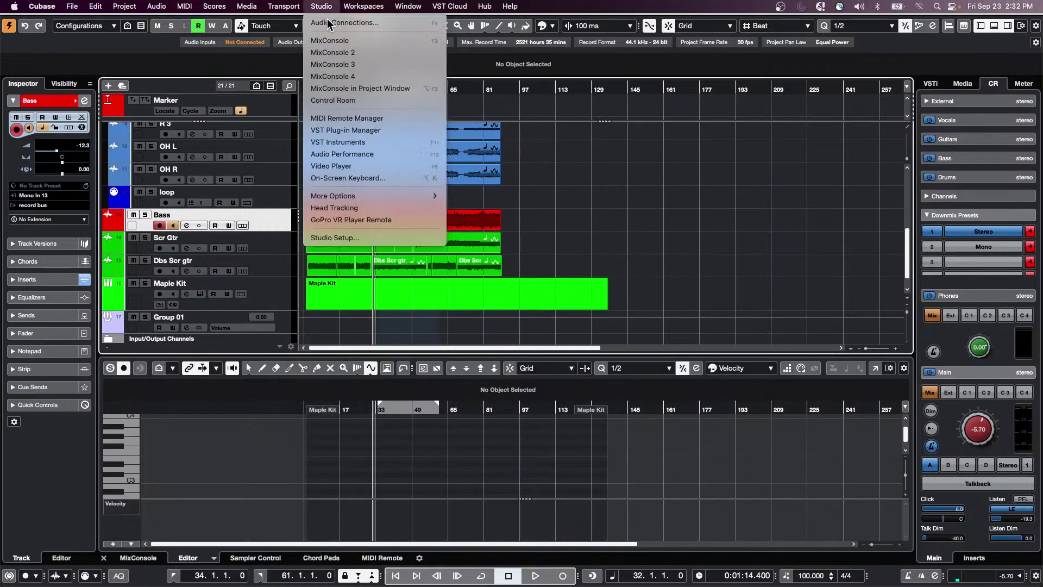
{"action": "left_click", "coordinate": [337, 18]}
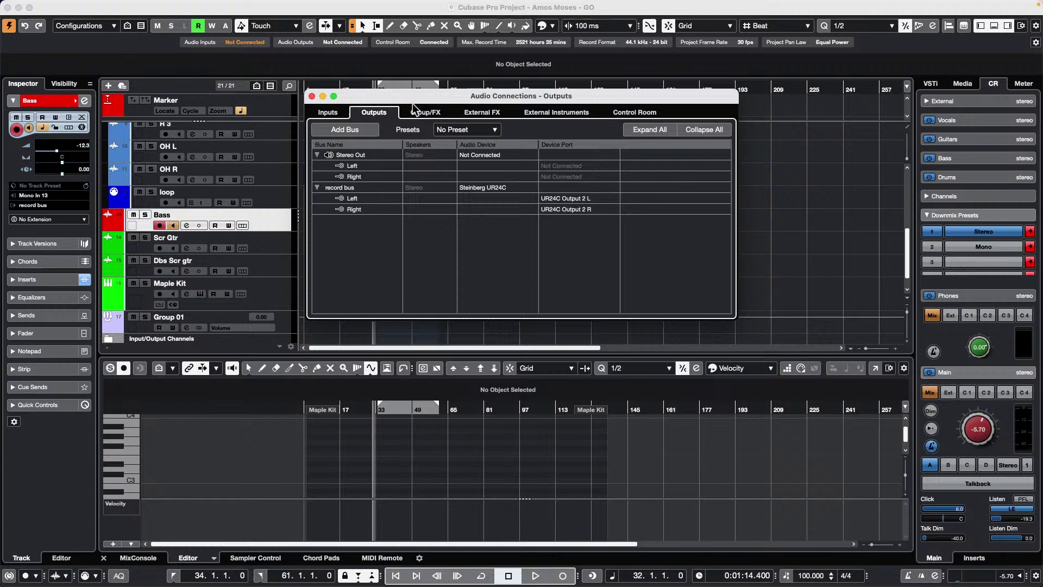
{"action": "left_click", "coordinate": [352, 199]}
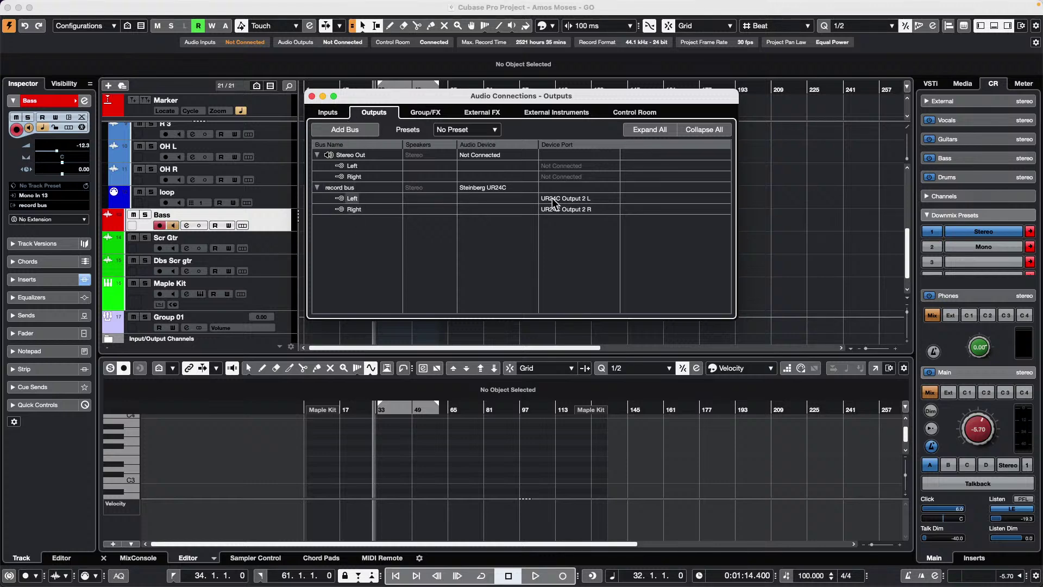
{"action": "left_click", "coordinate": [504, 188]}
{"action": "left_click", "coordinate": [504, 198]}
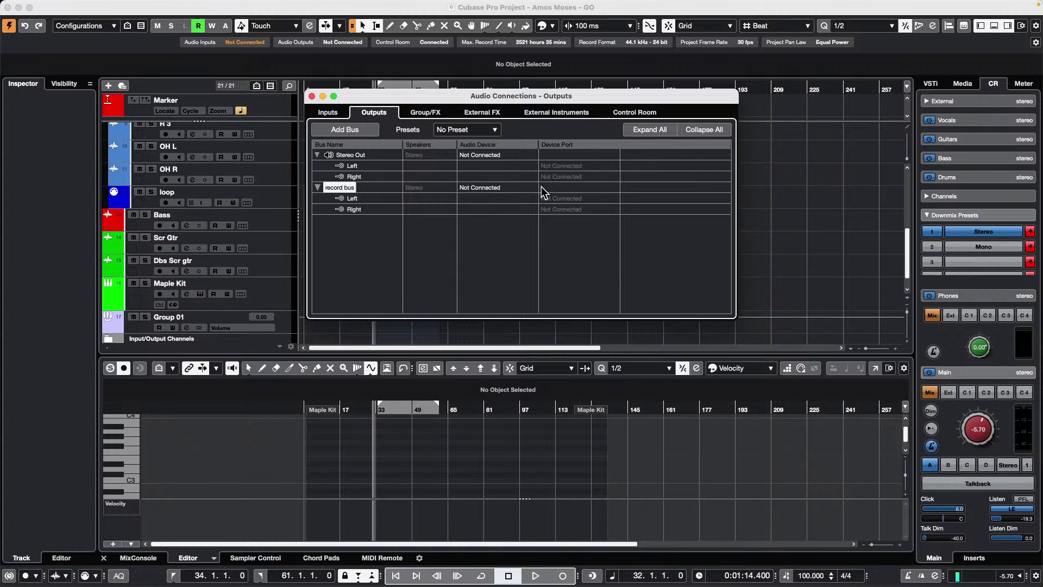
{"action": "left_click", "coordinate": [312, 96]}
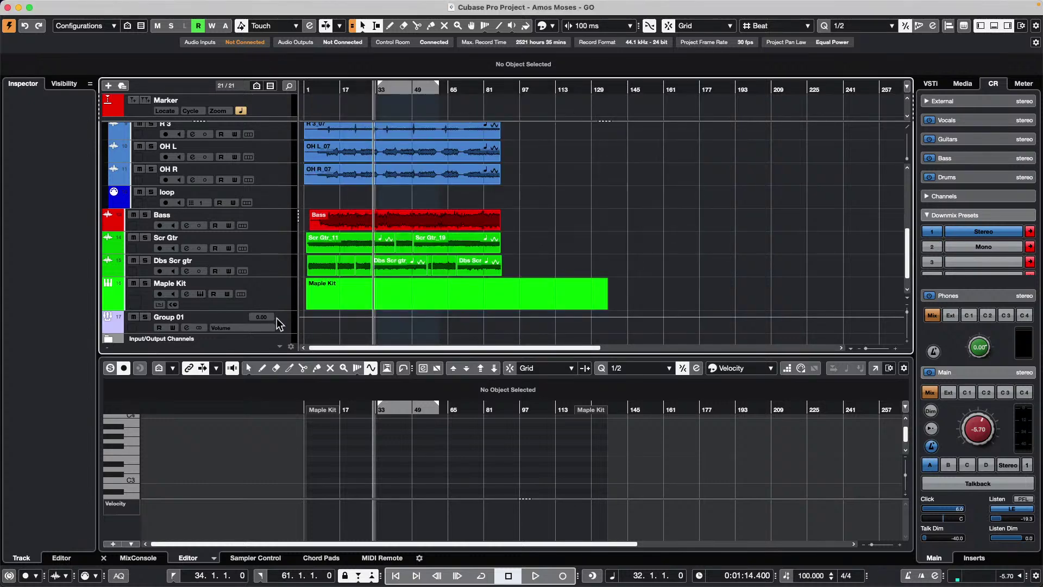
Check the input sources for a new audio track with record bus disconnected from the device, and cancel adding the track.
{"action": "scroll", "coordinate": [277, 301], "scroll_direction": "down", "scroll_amount": 1}
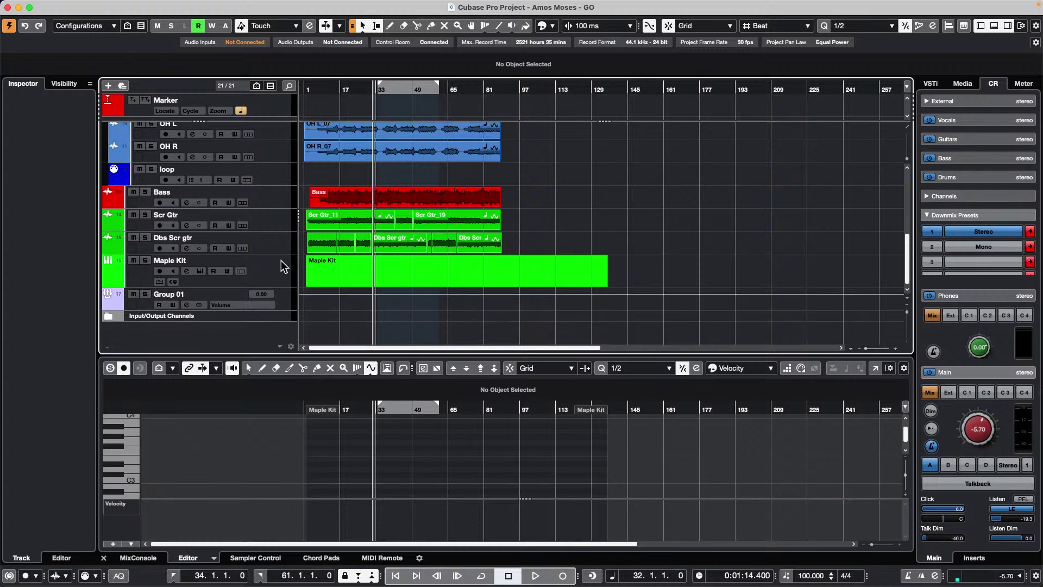
{"action": "right_click", "coordinate": [285, 194]}
{"action": "mouse_move", "coordinate": [288, 201]}
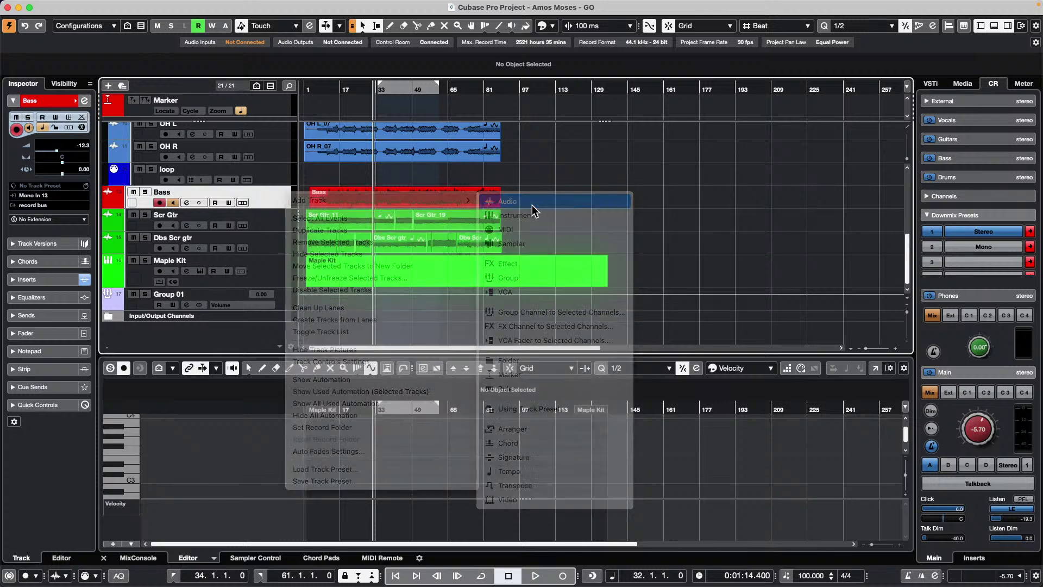
{"action": "left_click", "coordinate": [535, 210]}
{"action": "left_click", "coordinate": [280, 208]}
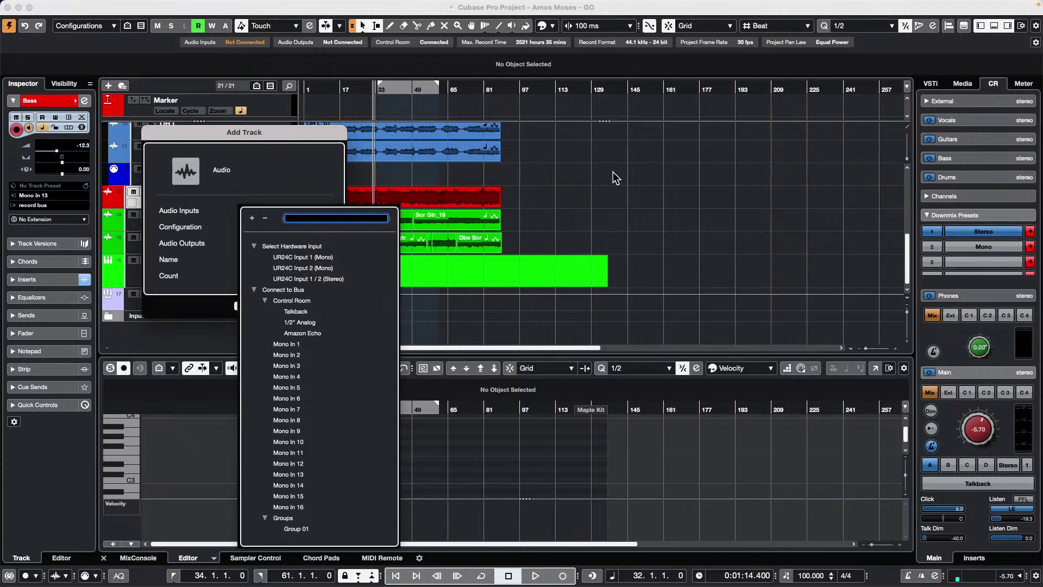
{"action": "left_click", "coordinate": [254, 290]}
{"action": "left_click", "coordinate": [520, 284]}
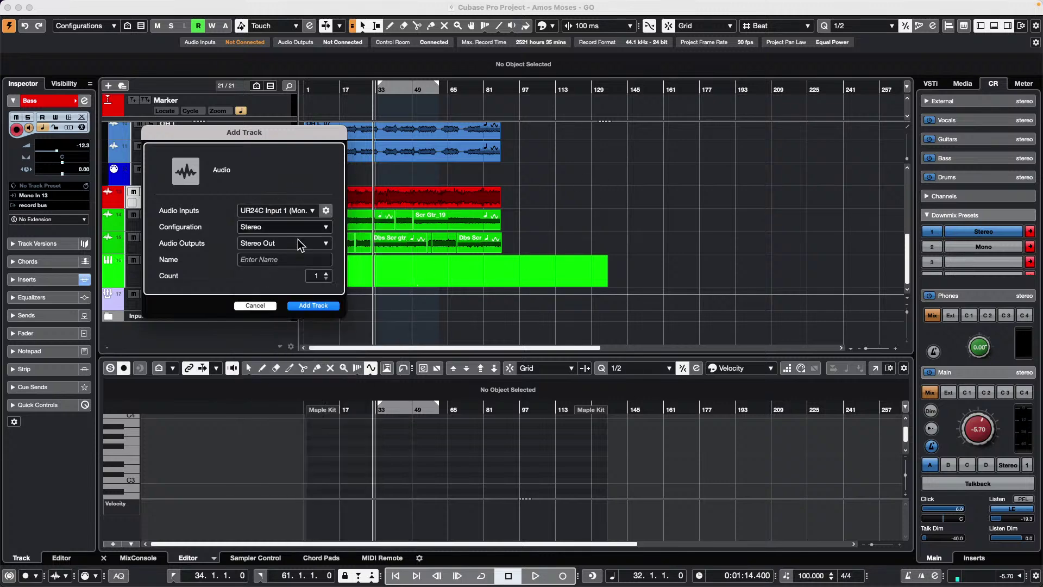
{"action": "left_click", "coordinate": [255, 306]}
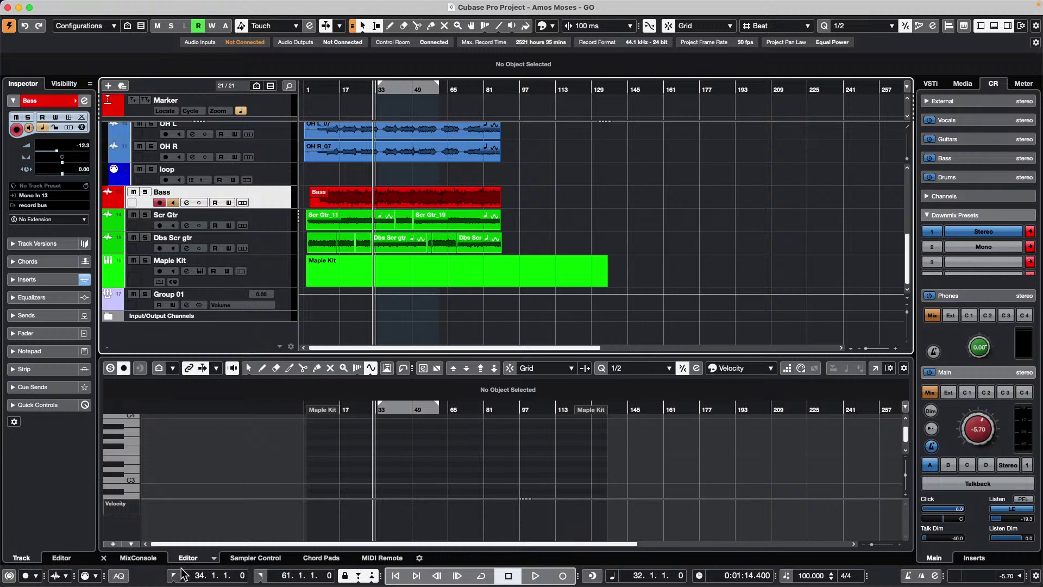
Show the mixer below the project, start playback and raise the Bass channel's fader to 6.02 dB.
{"action": "left_click", "coordinate": [139, 557]}
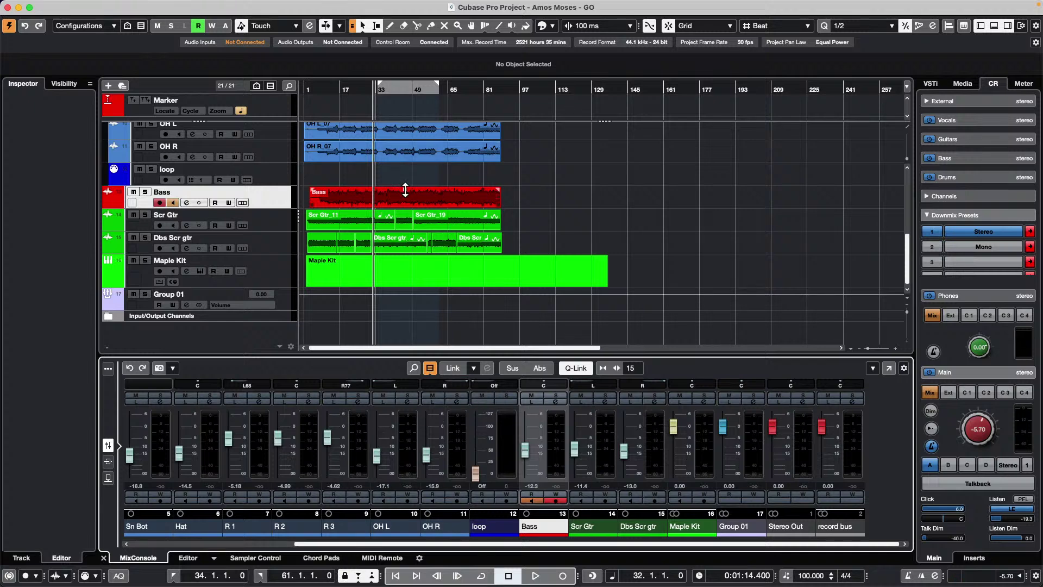
{"action": "left_click_drag", "start_coordinate": [405, 189], "coordinate": [413, 74]}
{"action": "key", "text": "space"}
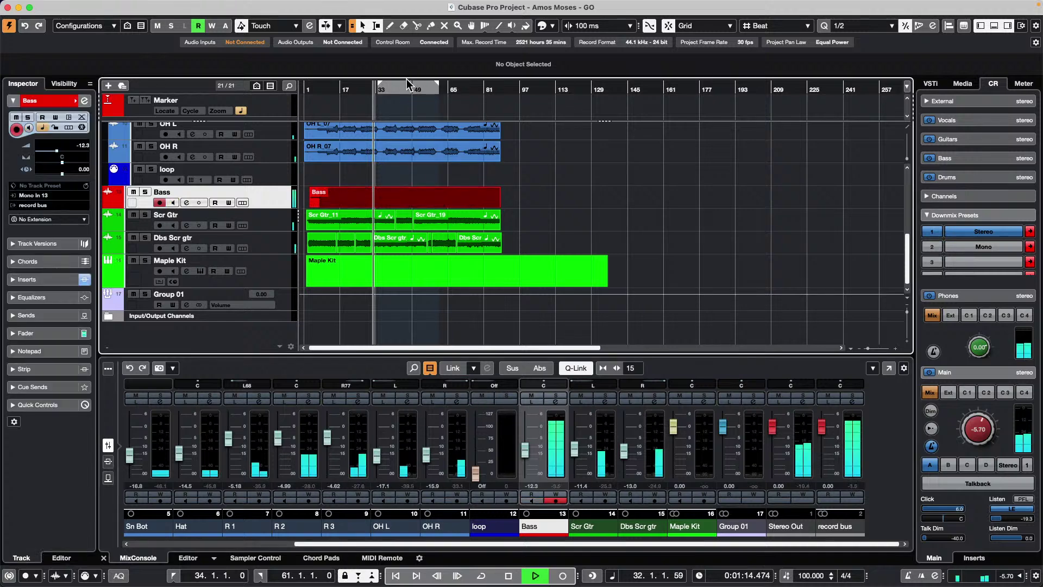
{"action": "left_click_drag", "start_coordinate": [525, 451], "coordinate": [529, 410]}
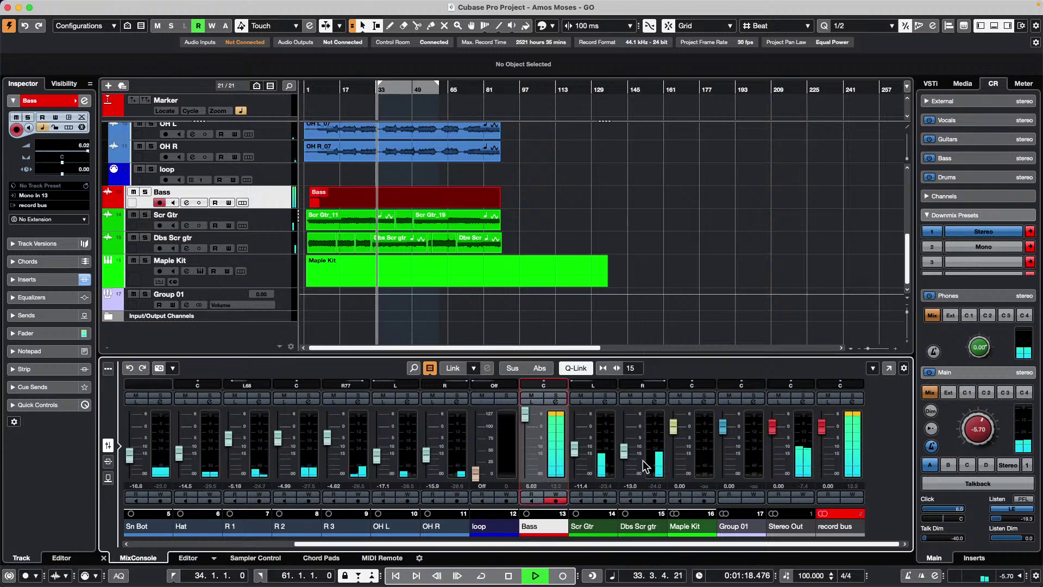
Turn off record enable on the Bass channel, stop, and briefly play the project to check the record bus level.
{"action": "left_click", "coordinate": [555, 500]}
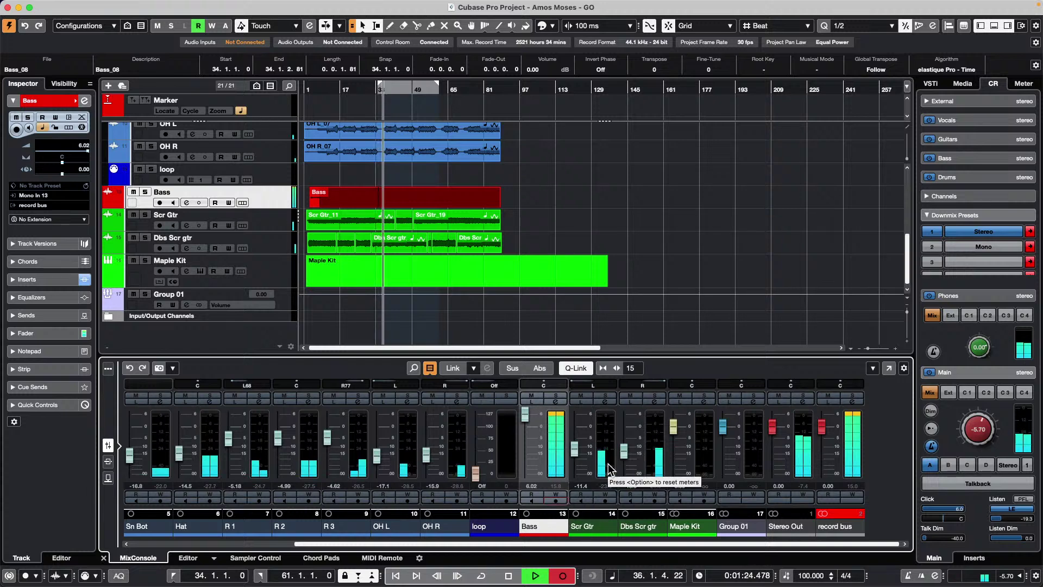
{"action": "key", "text": "space"}
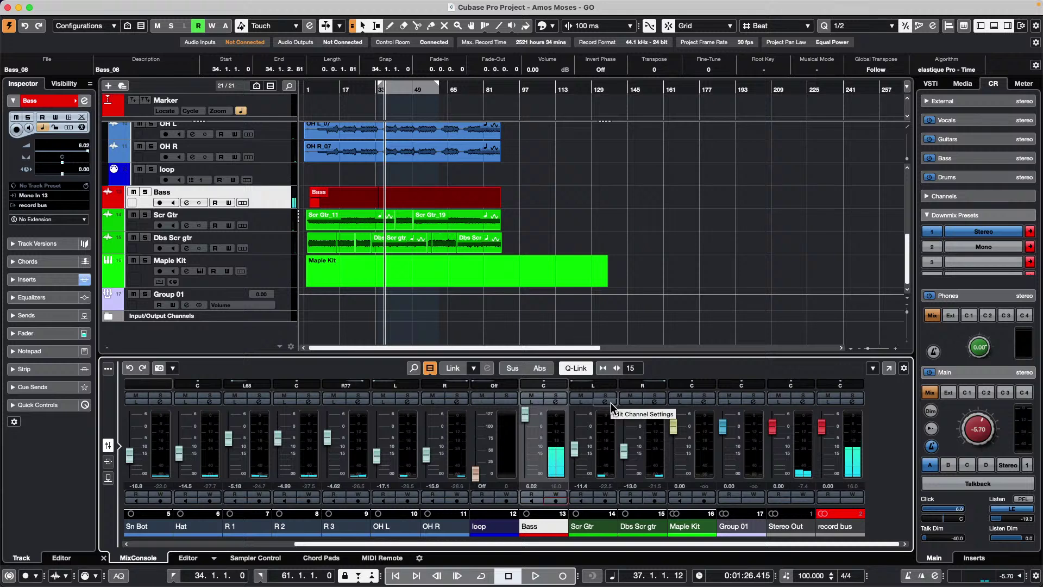
{"action": "key", "text": "space"}
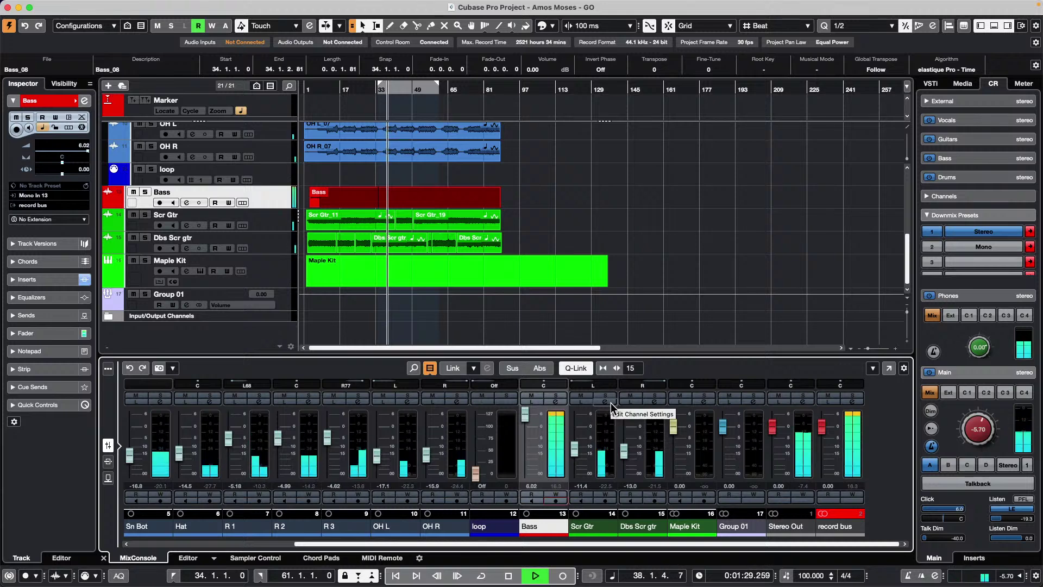
{"action": "key", "text": "space"}
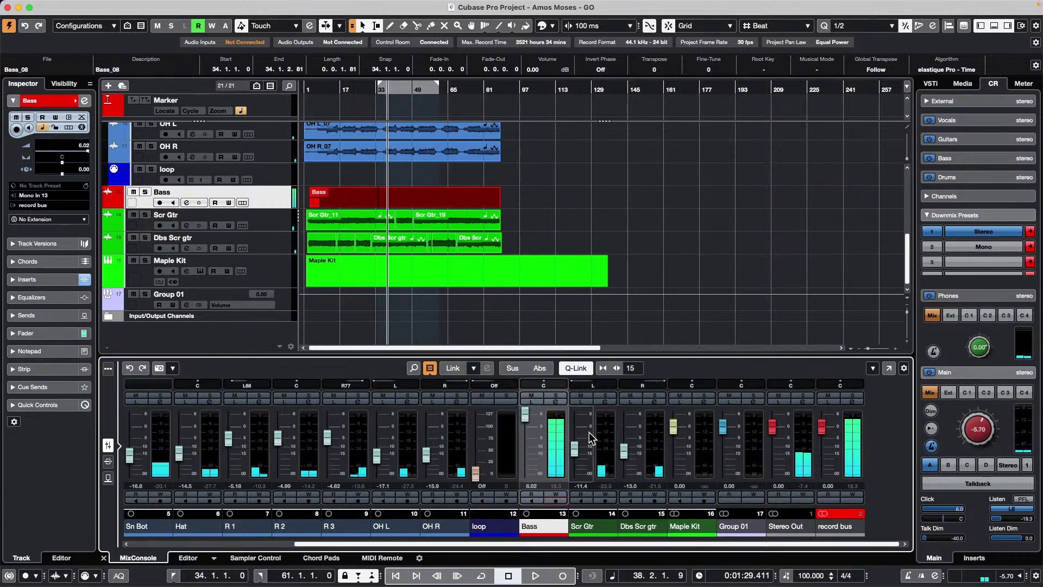
Revert the project to its last saved version and delete the newly recorded files.
{"action": "mouse_move", "coordinate": [126, 5]}
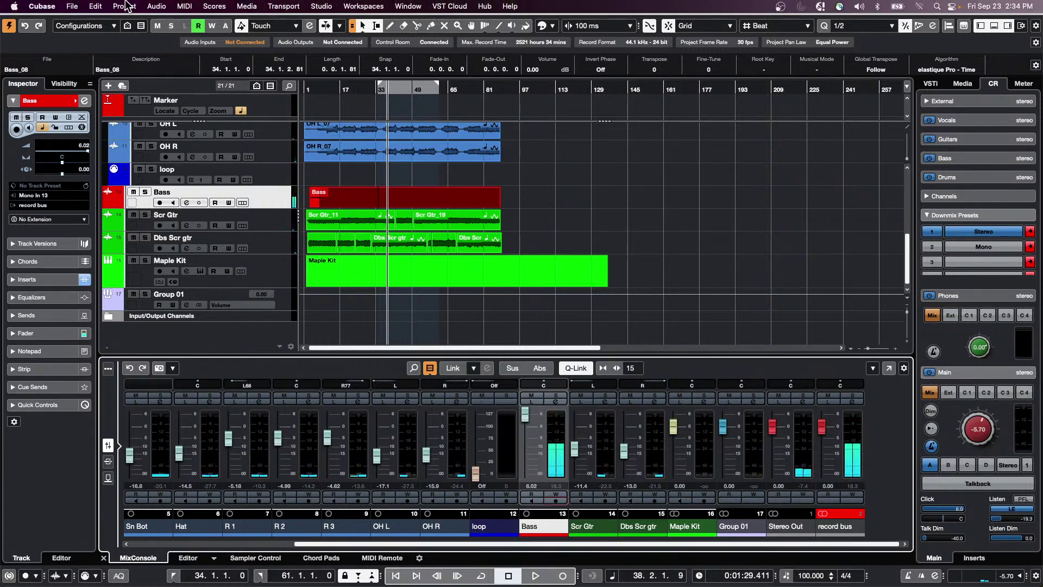
{"action": "left_click", "coordinate": [73, 8]}
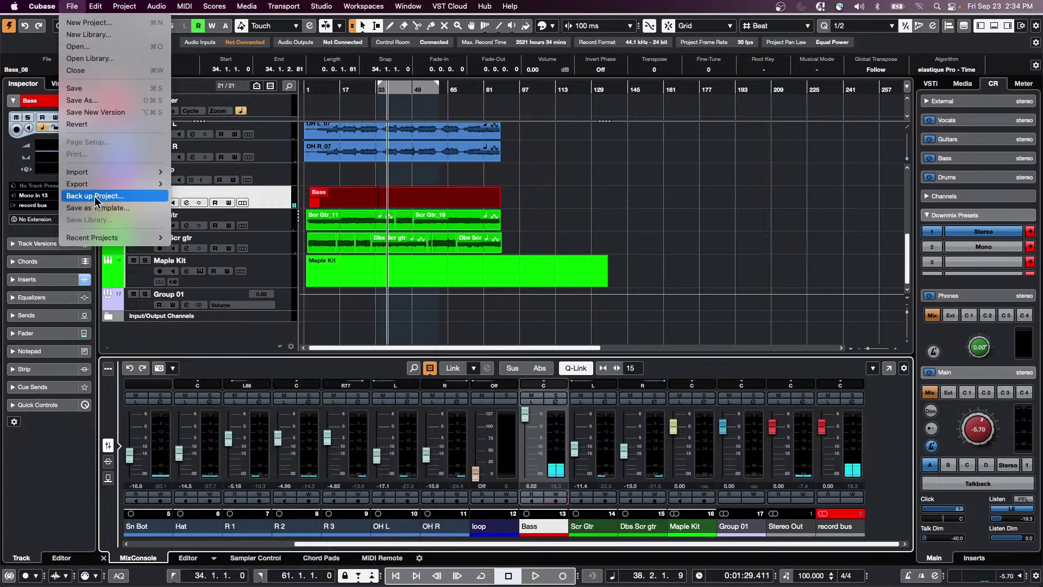
{"action": "left_click", "coordinate": [87, 126]}
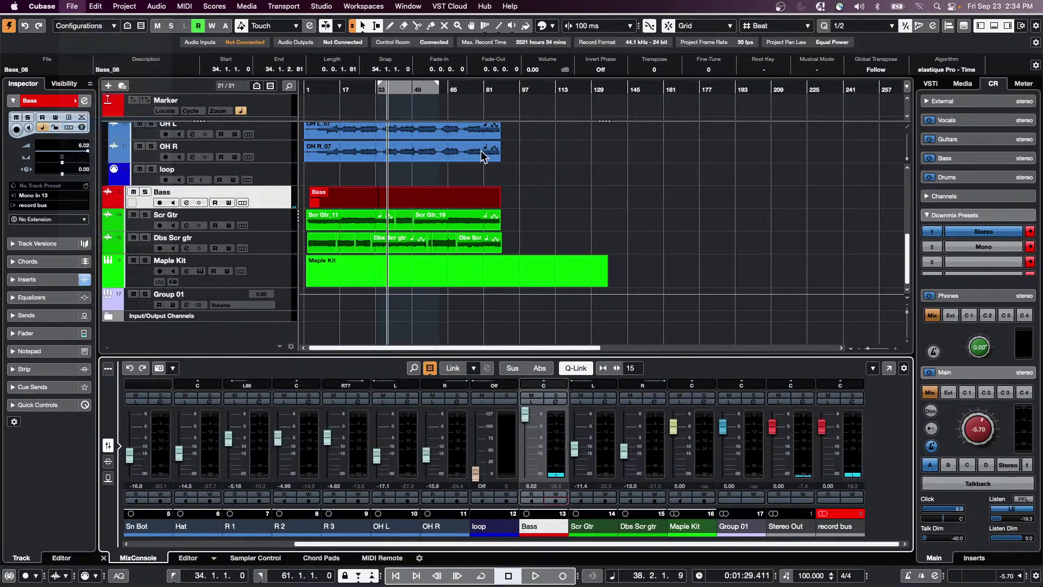
{"action": "left_click", "coordinate": [596, 197]}
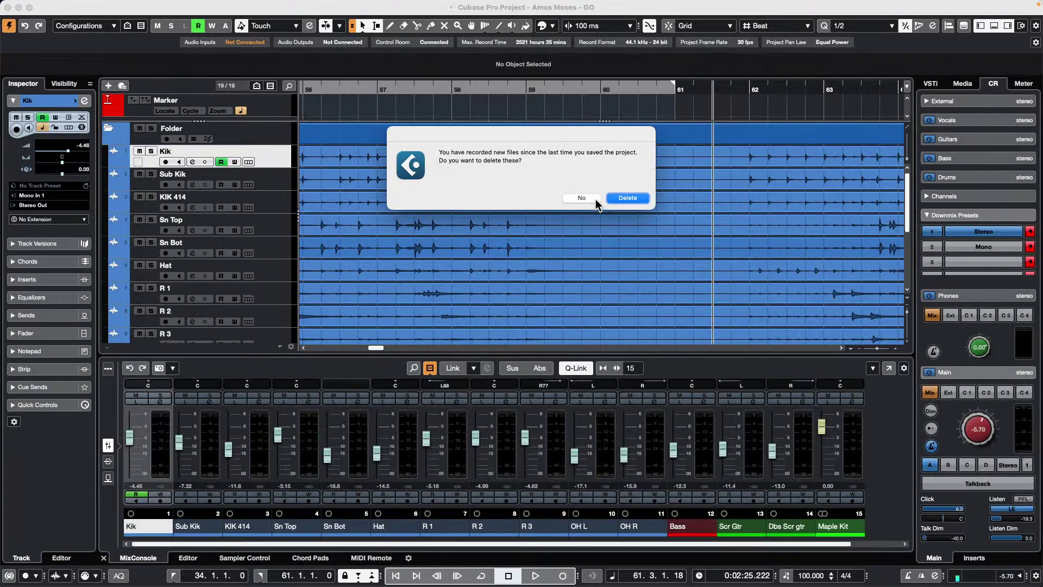
{"action": "left_click", "coordinate": [630, 199]}
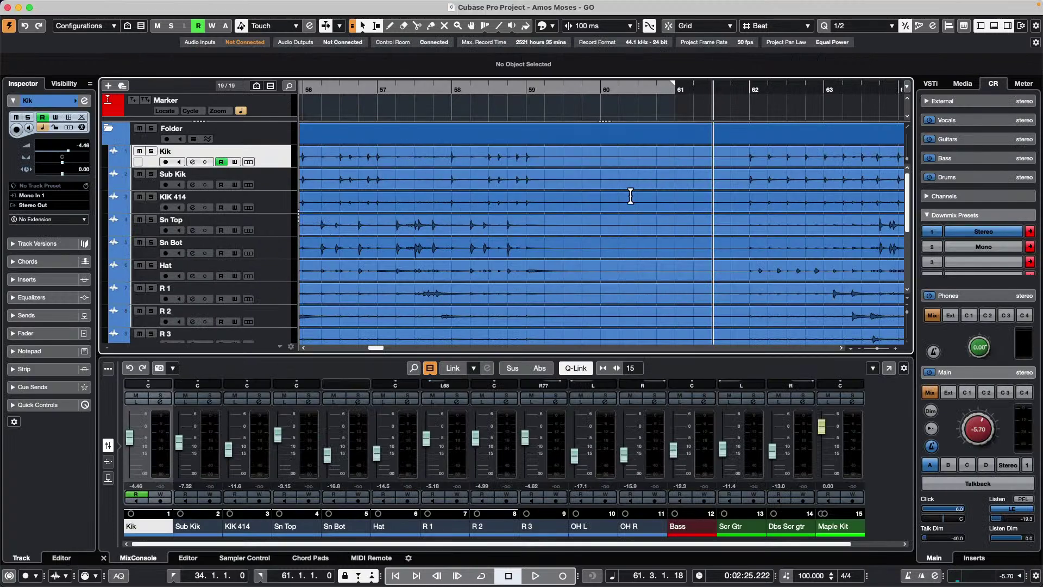
Start playback, raise the Bass fader to 3.42 dB and lower the Control Room main level to -14.6.
{"action": "key", "text": "space"}
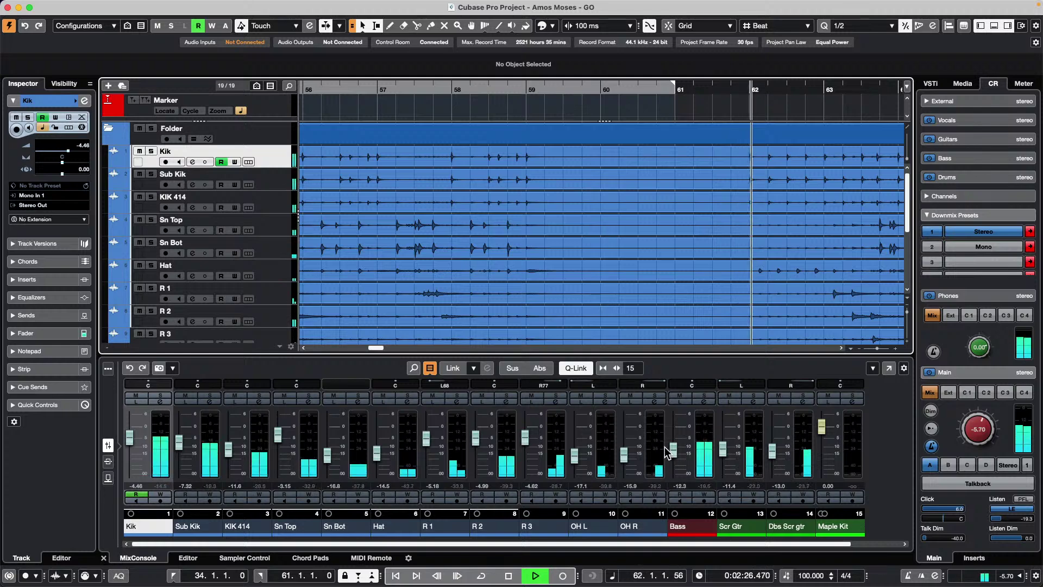
{"action": "left_click_drag", "start_coordinate": [675, 451], "coordinate": [677, 421]}
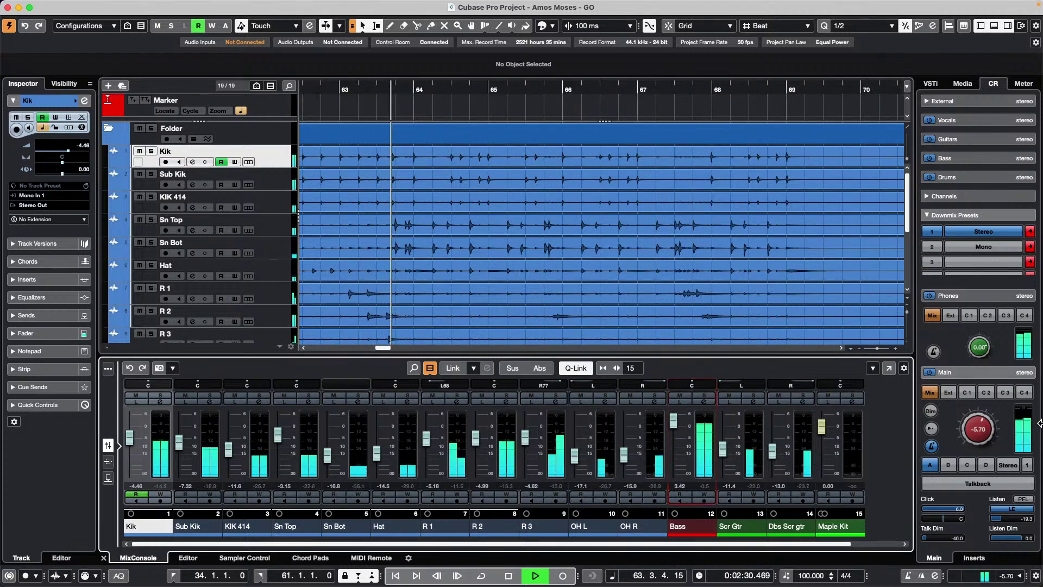
{"action": "left_click_drag", "start_coordinate": [978, 423], "coordinate": [899, 450]}
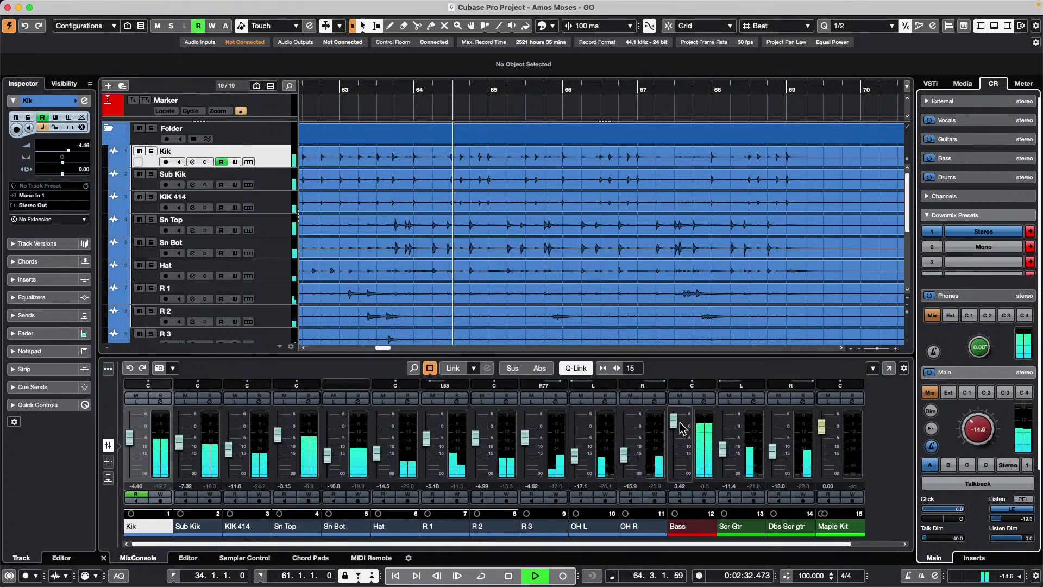
Raise the pre gain in the Bass channel's equalizer settings, lower the Control Room main level to -26.2 and close the channel settings.
{"action": "left_click", "coordinate": [704, 401]}
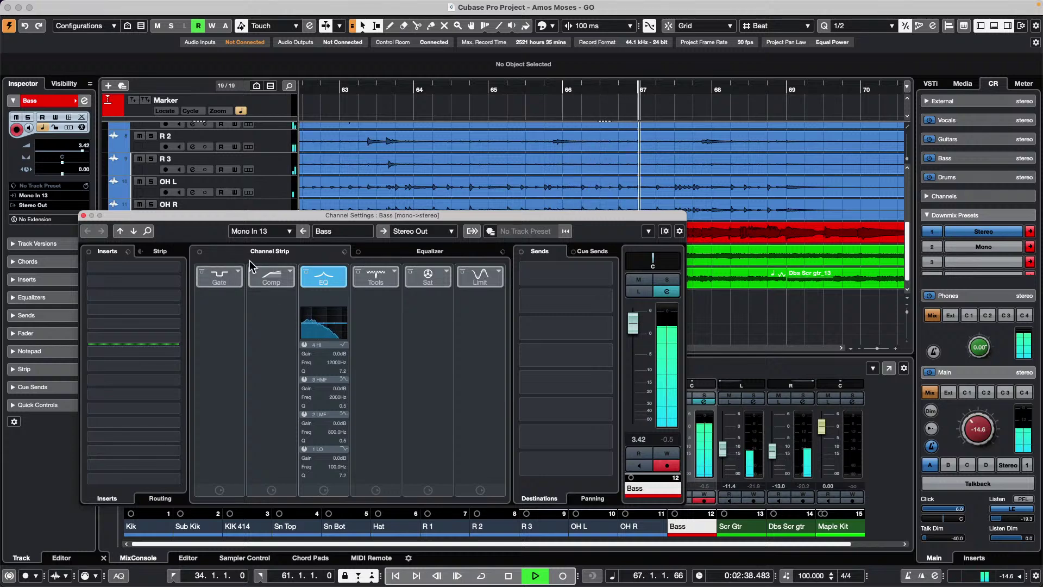
{"action": "left_click", "coordinate": [370, 254]}
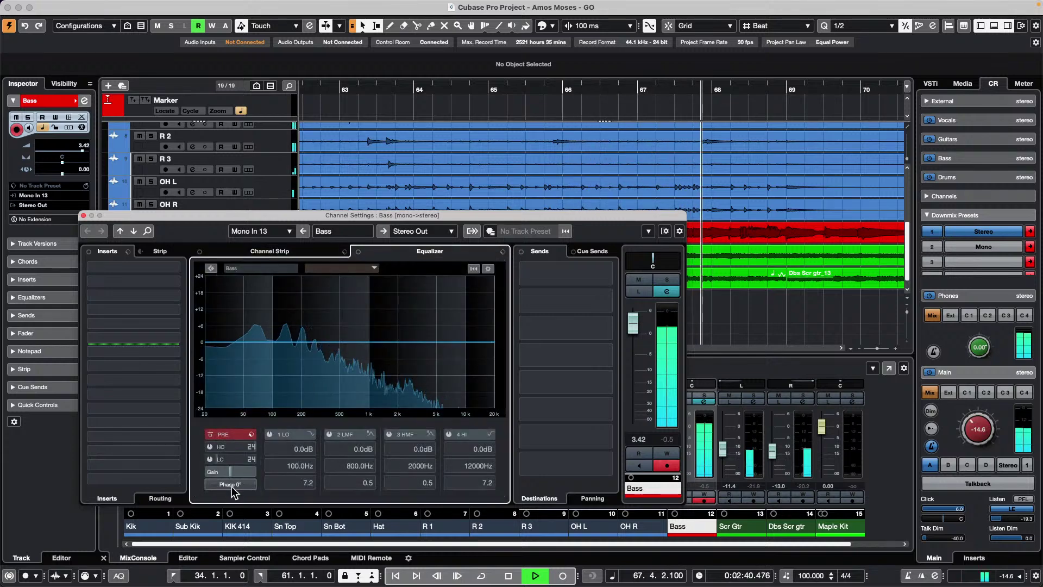
{"action": "left_click_drag", "start_coordinate": [232, 469], "coordinate": [254, 478]}
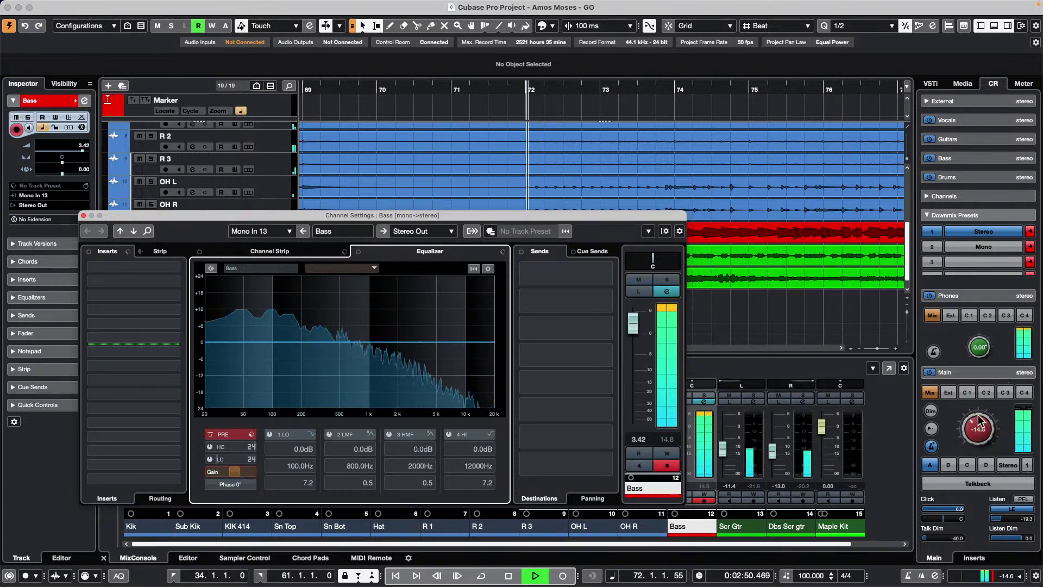
{"action": "left_click_drag", "start_coordinate": [977, 425], "coordinate": [971, 438]}
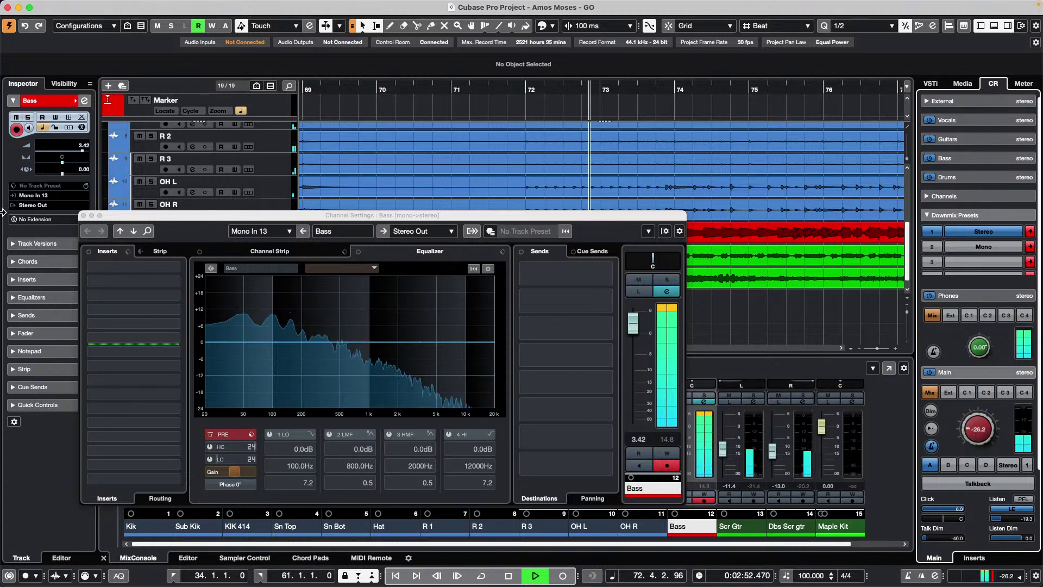
{"action": "left_click", "coordinate": [83, 215]}
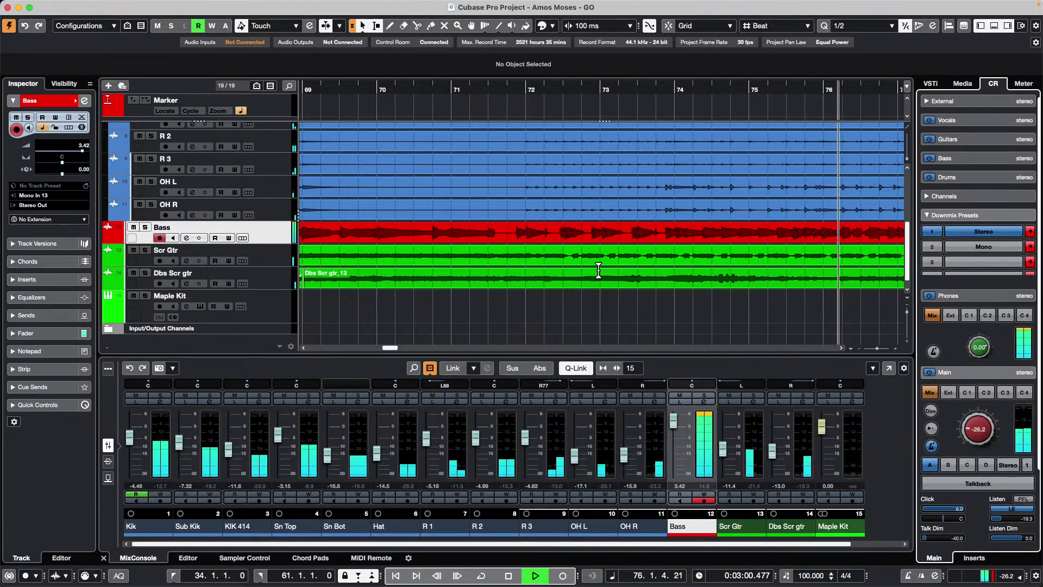
Restart playback briefly, turn off record enable on the Bass channel and stop.
{"action": "key", "text": "space"}
{"action": "key", "text": "space"}
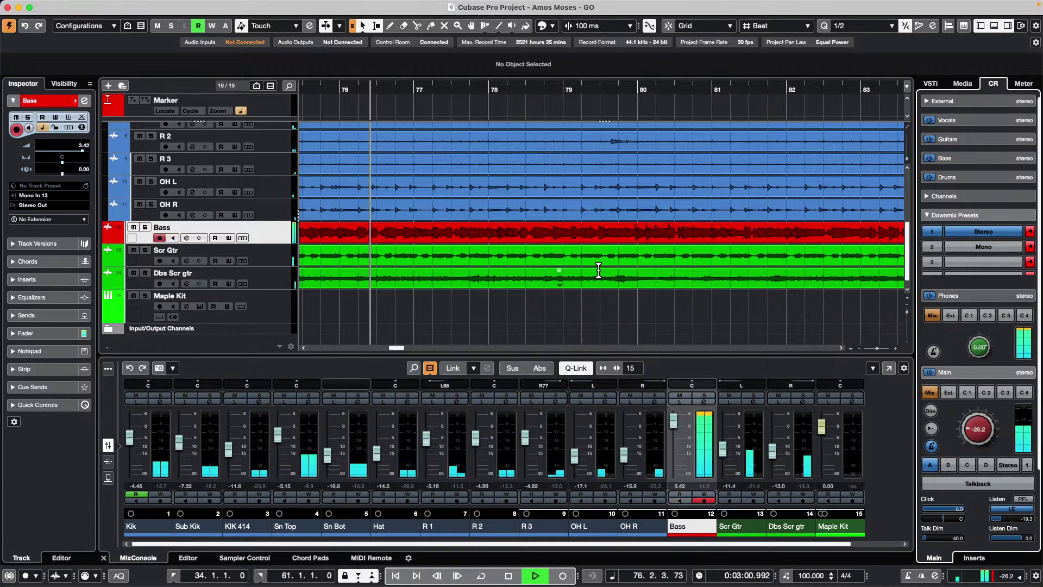
{"action": "left_click", "coordinate": [704, 500]}
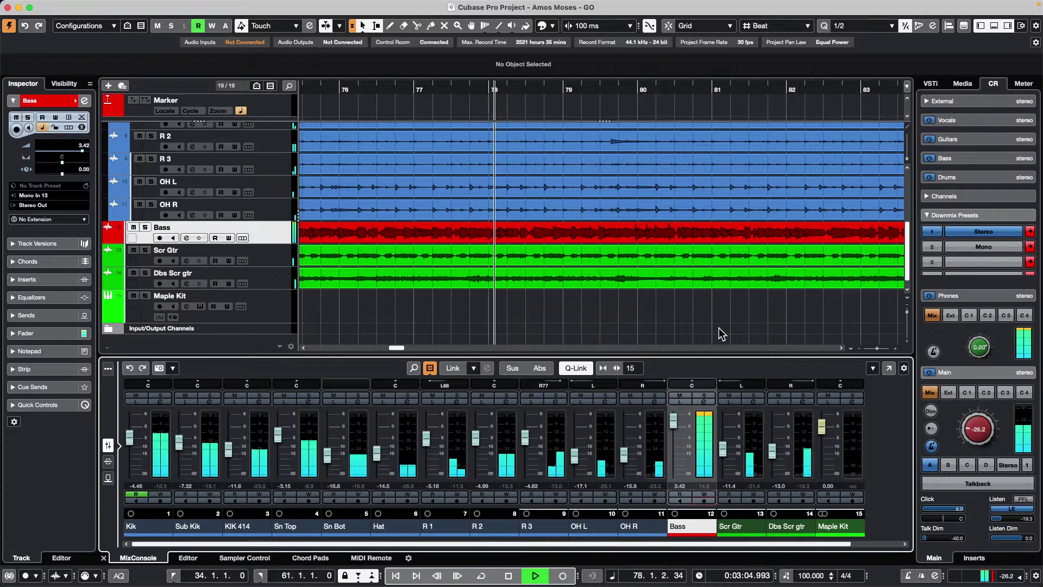
{"action": "key", "text": "space"}
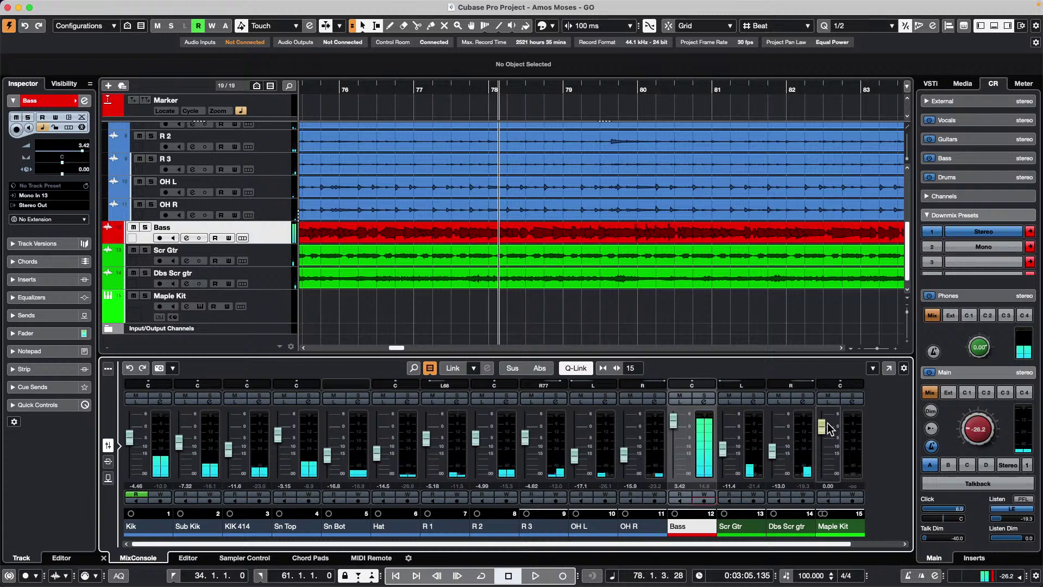
Examine the Metering and Metering Appearance preferences for the level meters, and close the Preferences.
{"action": "left_click", "coordinate": [51, 7]}
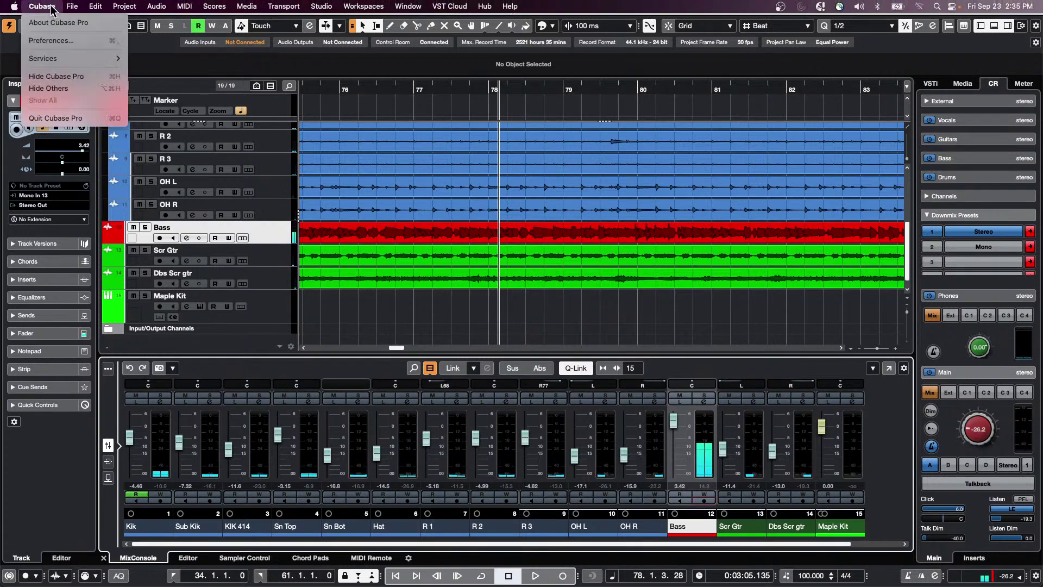
{"action": "left_click", "coordinate": [68, 43]}
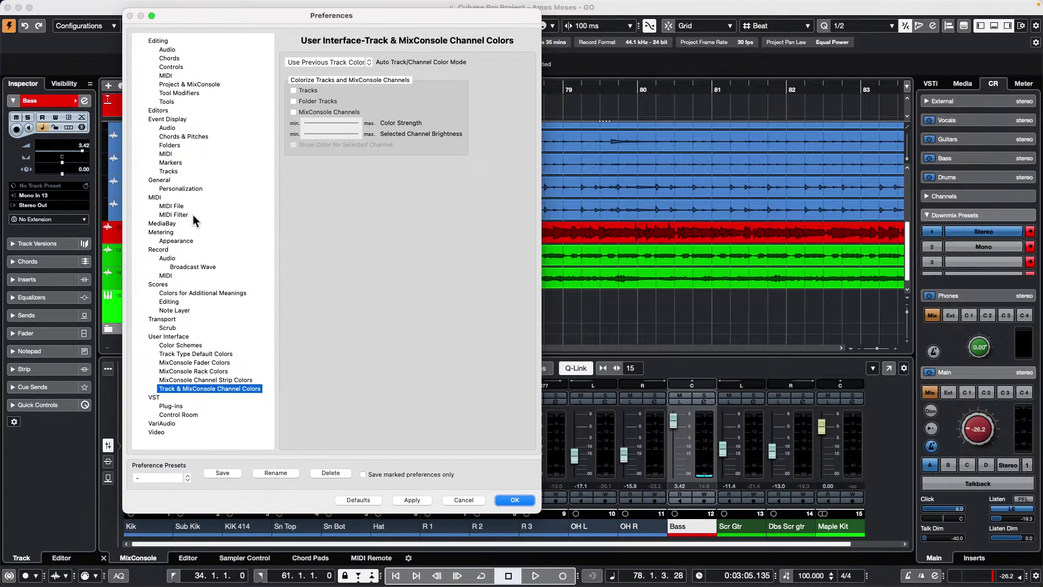
{"action": "left_click", "coordinate": [175, 240]}
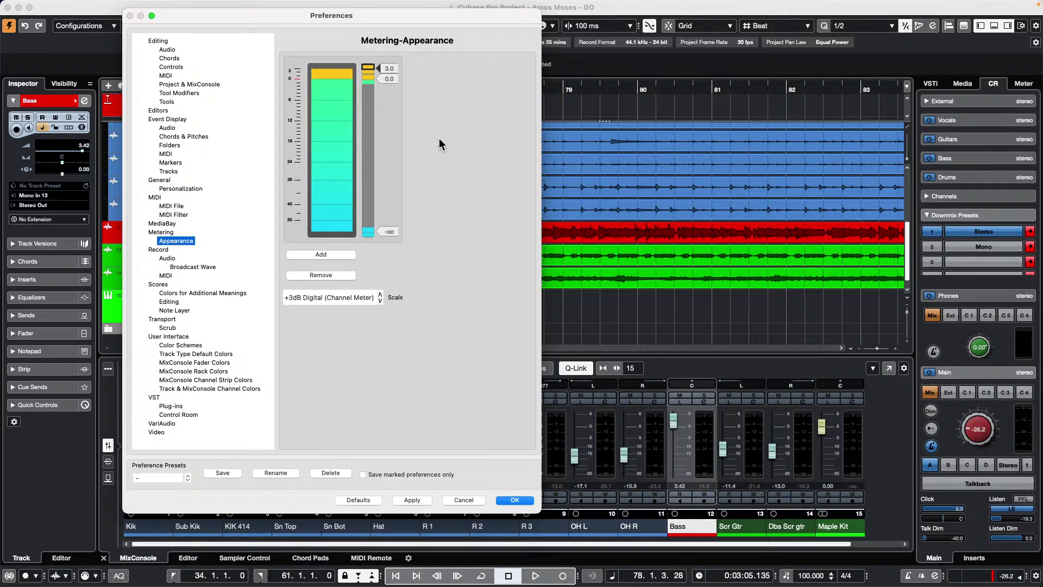
{"action": "left_click", "coordinate": [162, 233]}
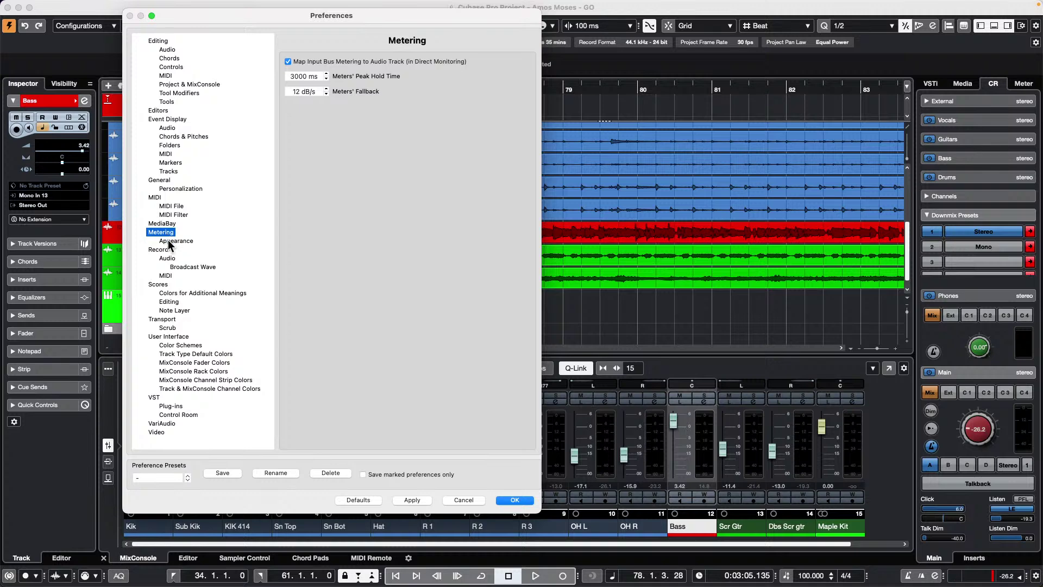
{"action": "left_click", "coordinate": [169, 241]}
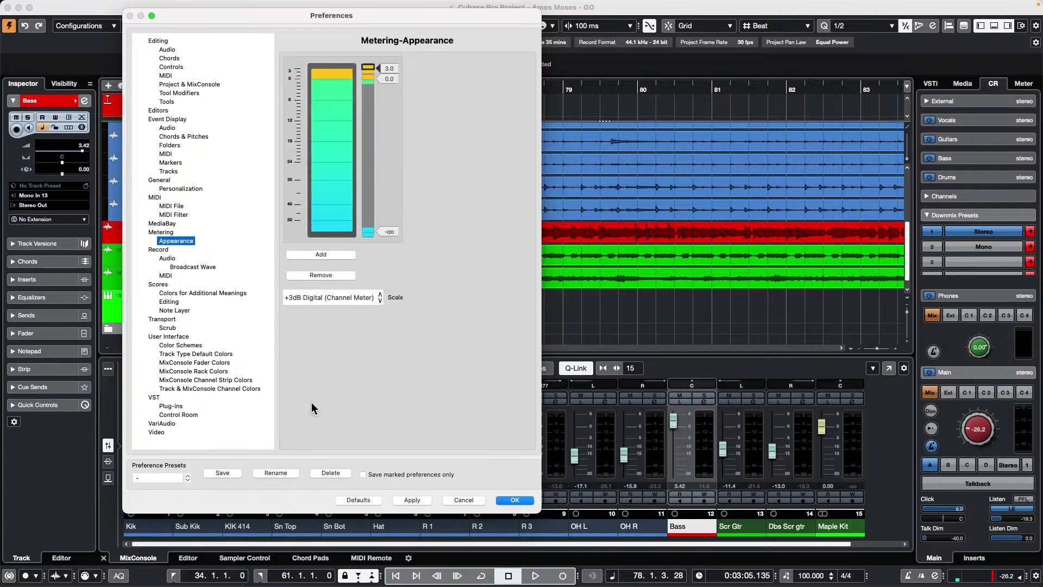
{"action": "left_click", "coordinate": [515, 500]}
Play the project, stop and resume playback to check the peak display on the Bass channel's meter.
{"action": "key", "text": "space"}
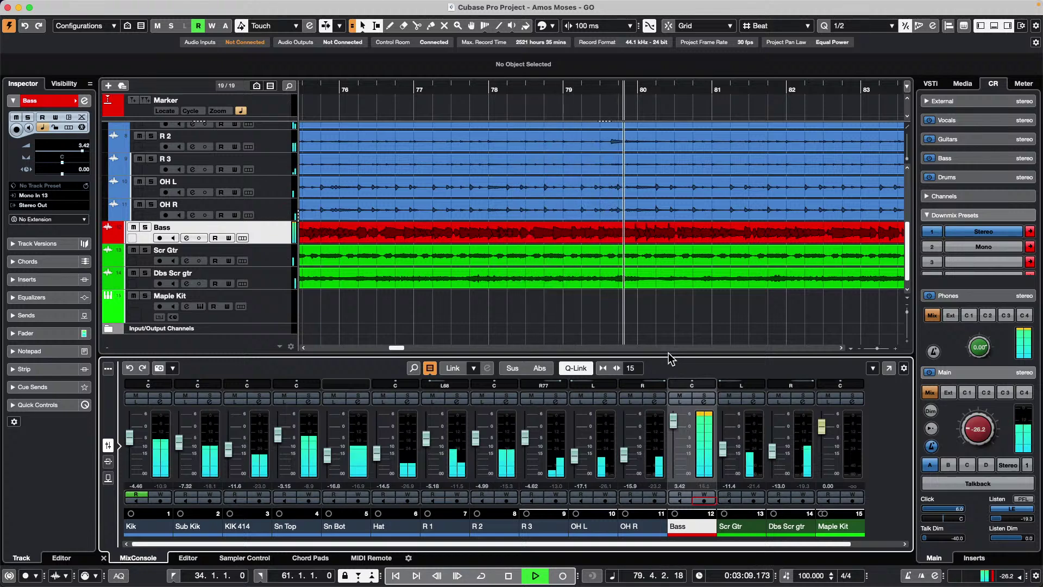
{"action": "key", "text": "space"}
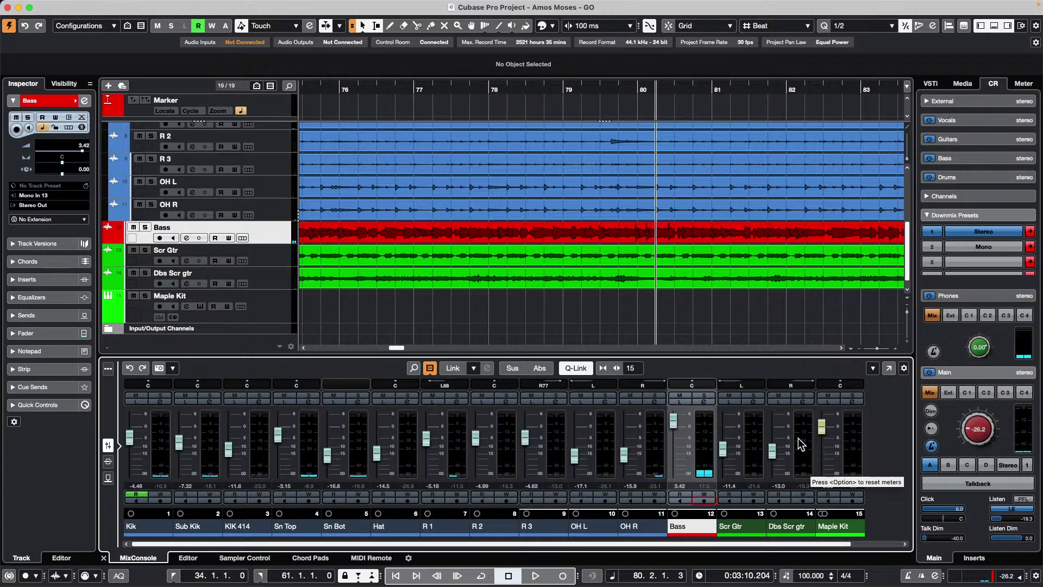
{"action": "key", "text": "space"}
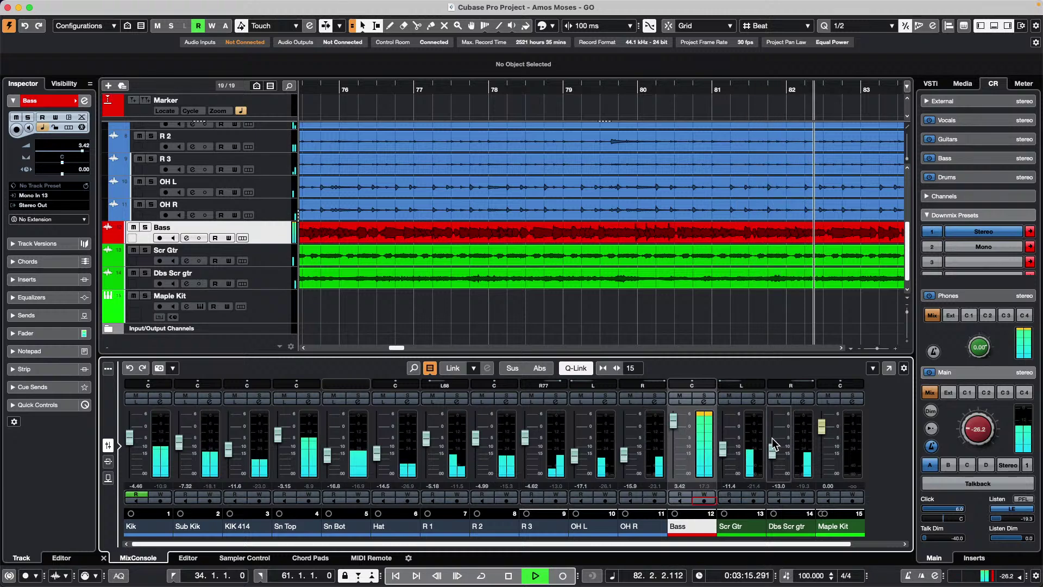
Raise the Sn Top fader to 6.02 dB and add a 24 dB equalizer boost at 231.6 Hz on that channel.
{"action": "left_click_drag", "start_coordinate": [282, 451], "coordinate": [289, 378]}
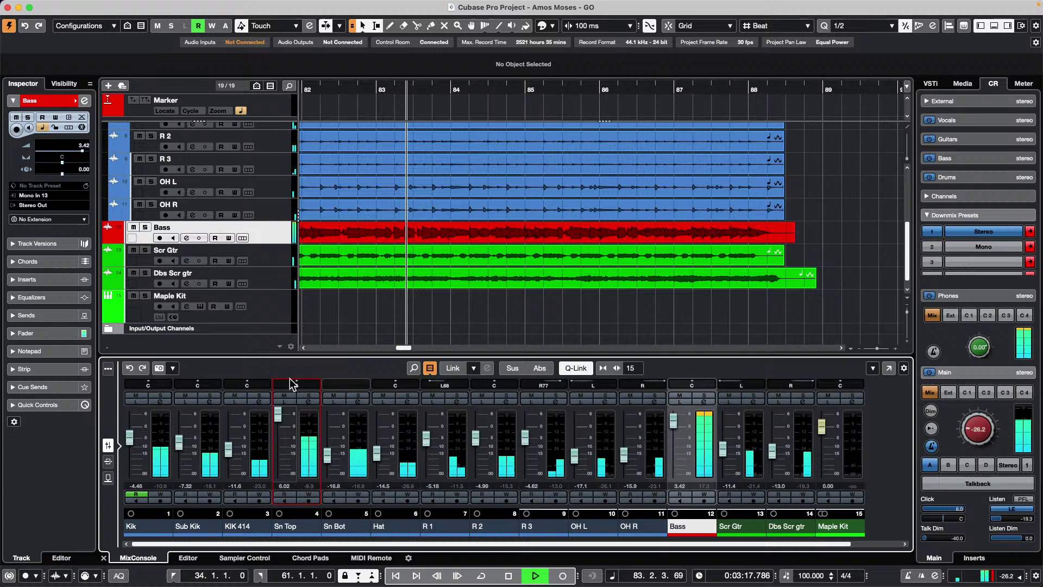
{"action": "left_click", "coordinate": [308, 402]}
{"action": "left_click_drag", "start_coordinate": [306, 342], "coordinate": [308, 278]}
Raise Sn Top's pre gain to about 21 dB, lower the Control Room main level to -38.4 and close the channel settings.
{"action": "left_click_drag", "start_coordinate": [231, 472], "coordinate": [255, 478]}
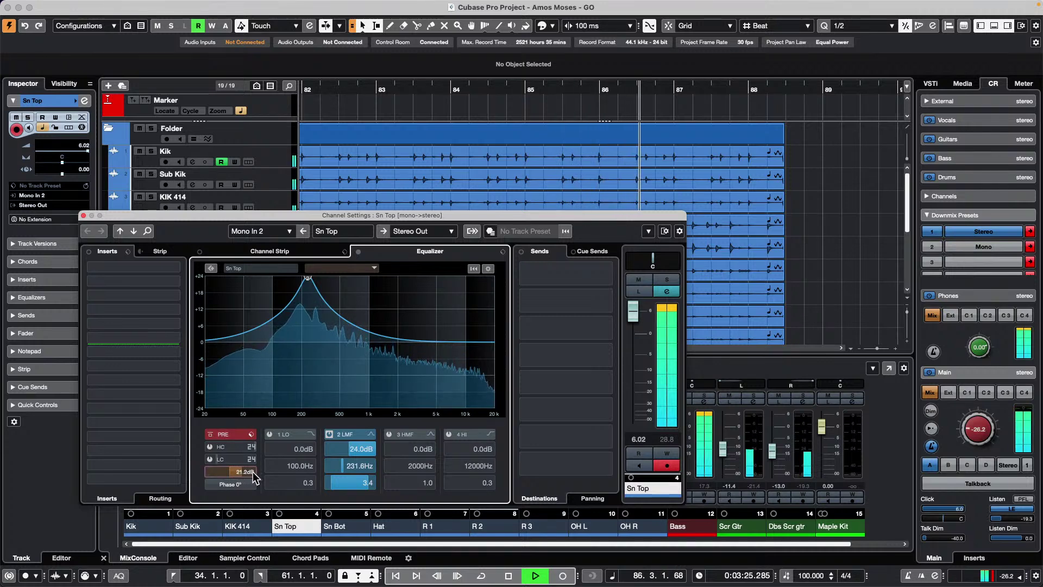
{"action": "left_click", "coordinate": [963, 433]}
{"action": "scroll", "coordinate": [963, 434], "scroll_direction": "down", "scroll_amount": 6}
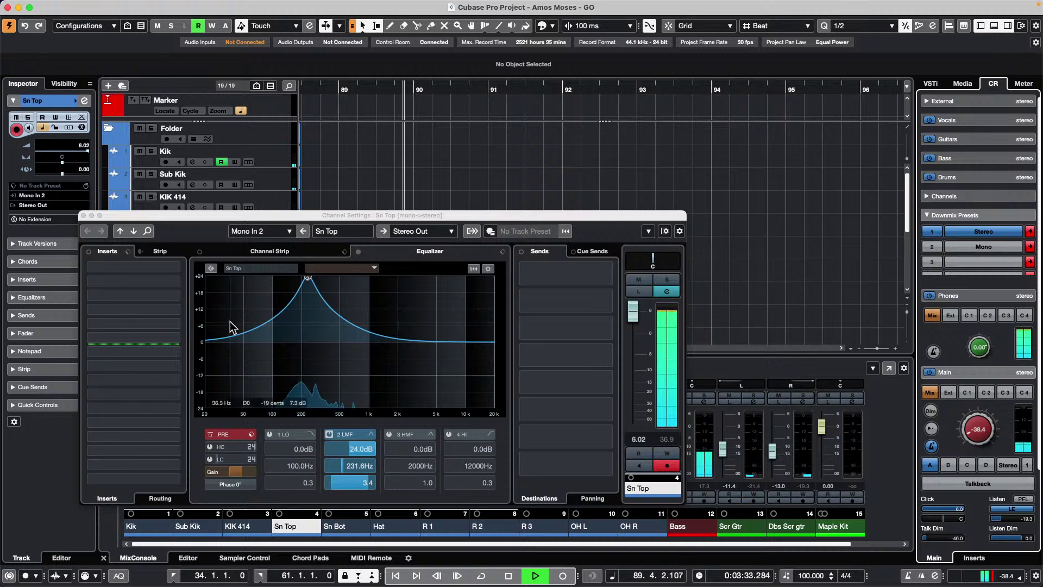
{"action": "left_click", "coordinate": [83, 214]}
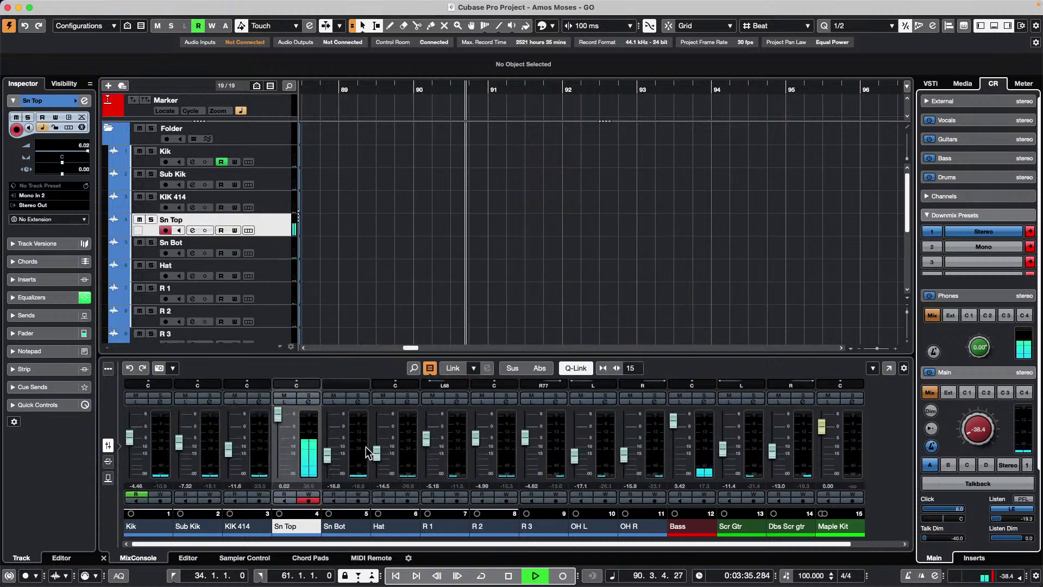
Check the mixer's global meter position options and keep Post-Panner selected.
{"action": "right_click", "coordinate": [306, 432]}
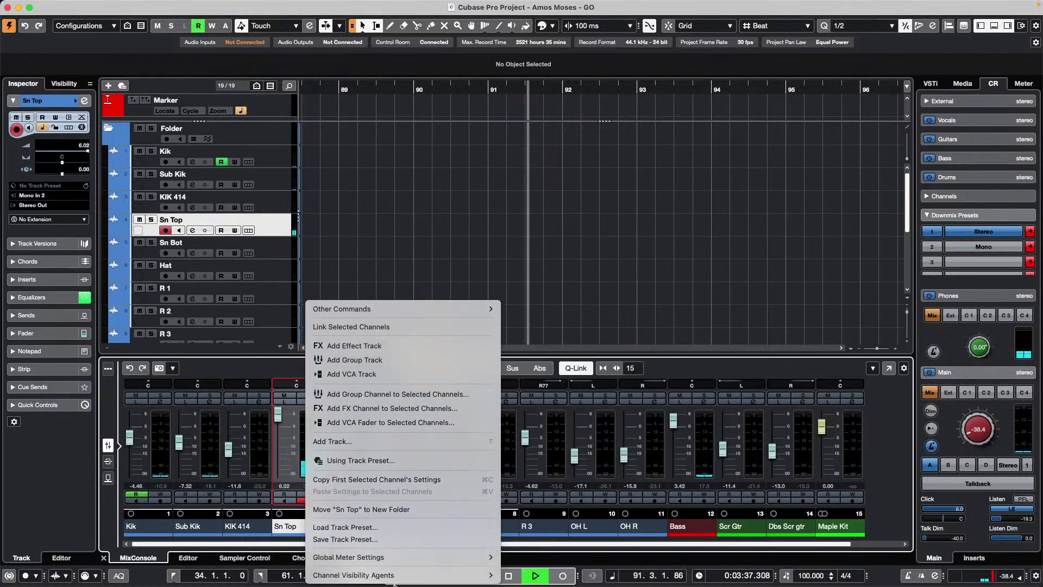
{"action": "mouse_move", "coordinate": [468, 557]}
{"action": "mouse_move", "coordinate": [576, 558]}
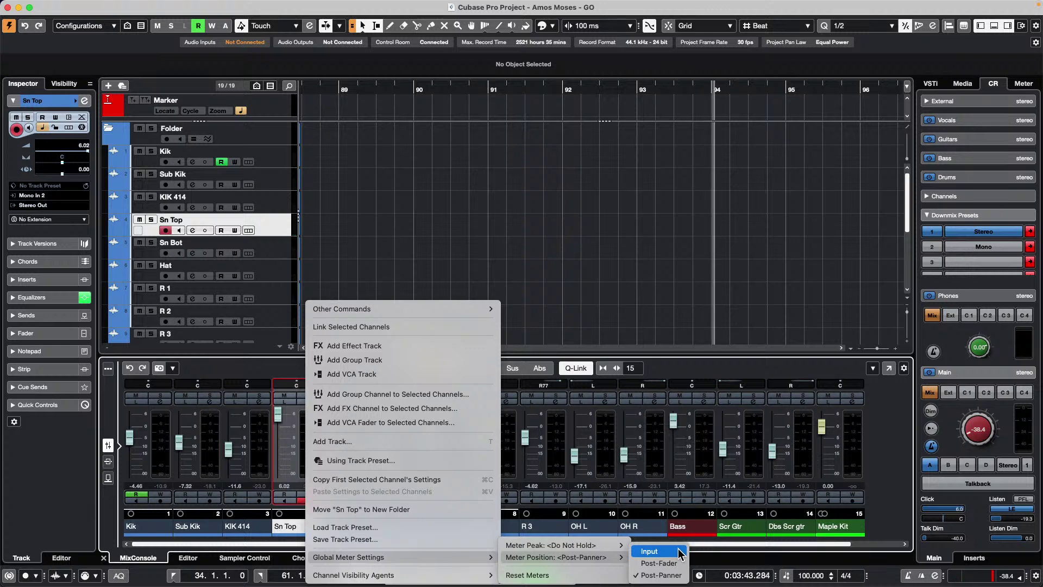
{"action": "left_click", "coordinate": [660, 575]}
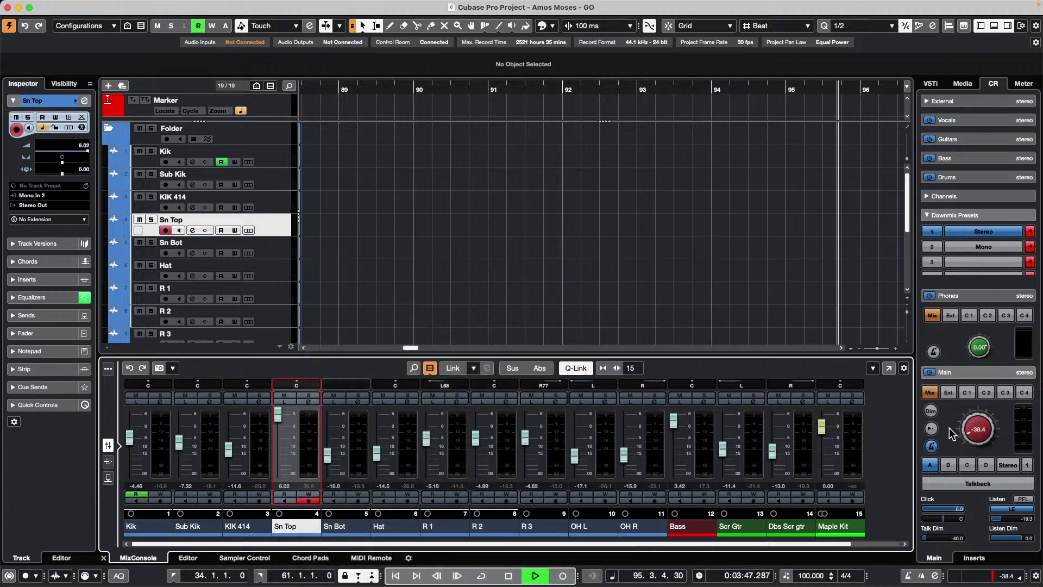
Stop playback, return to the project start and set the mixer's global meter peak option to Hold Peaks.
{"action": "key", "text": "space"}
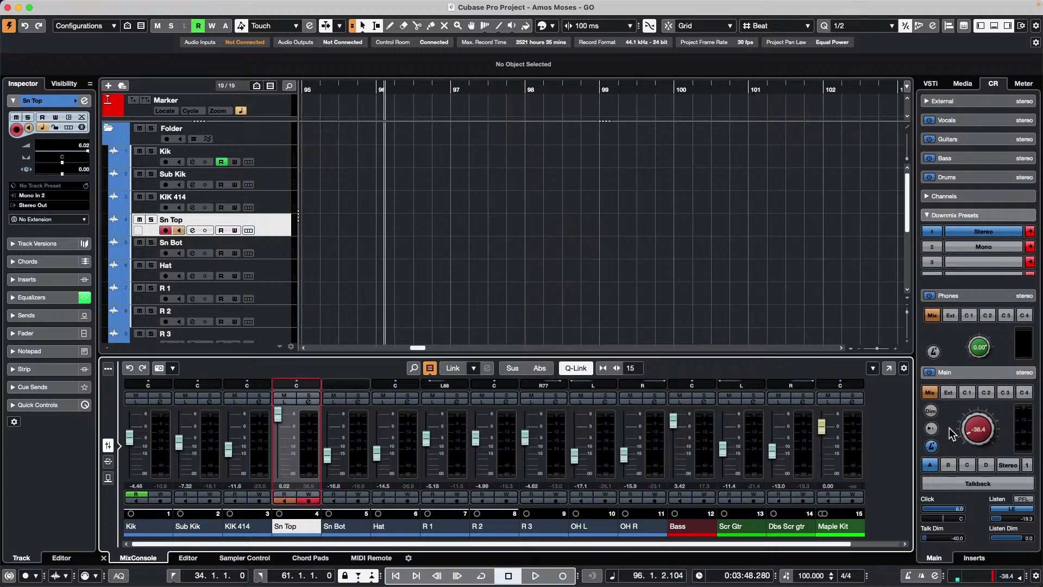
{"action": "key", "text": "Home"}
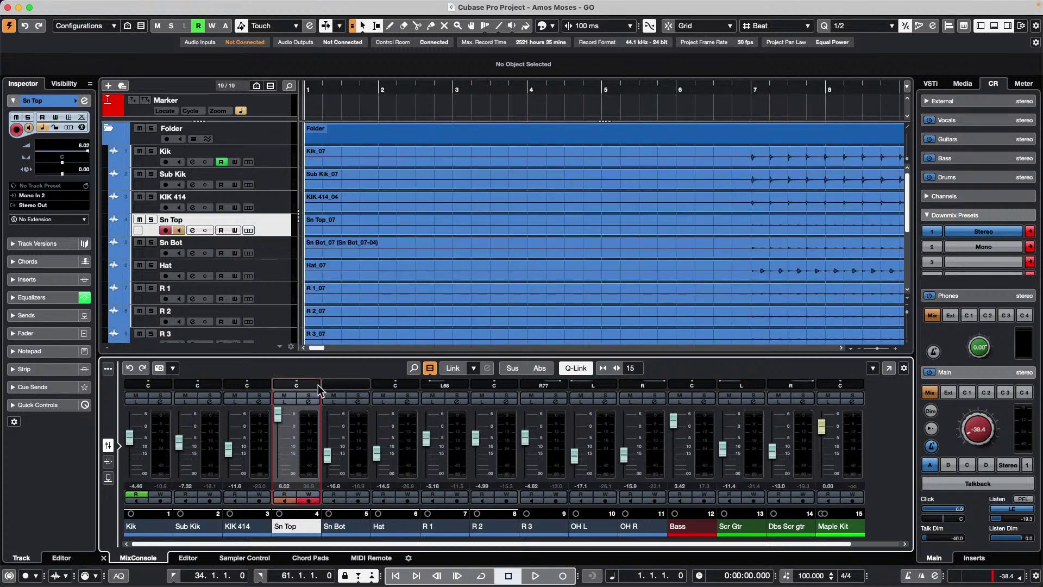
{"action": "right_click", "coordinate": [311, 424]}
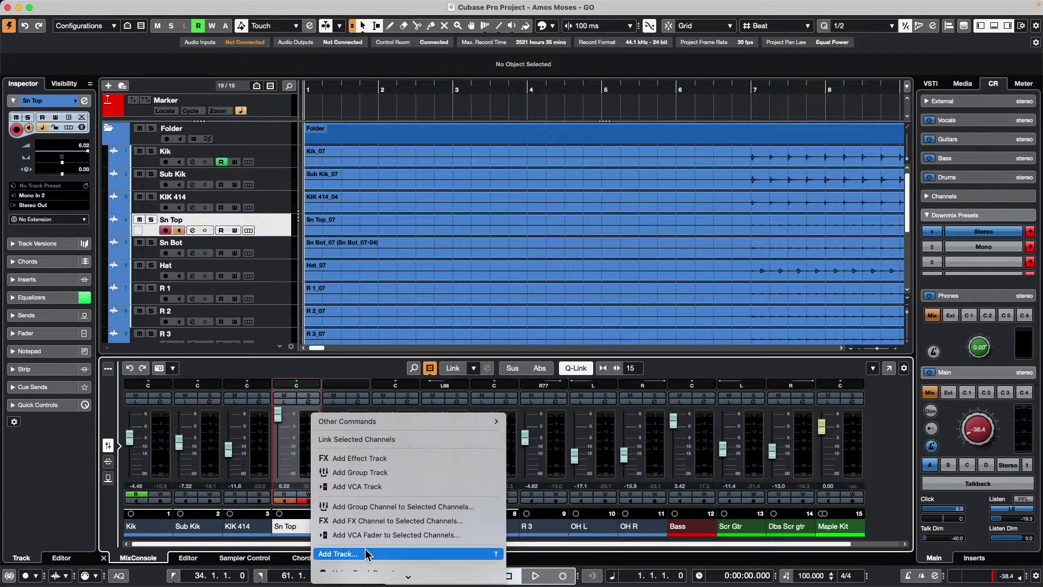
{"action": "mouse_move", "coordinate": [382, 583]}
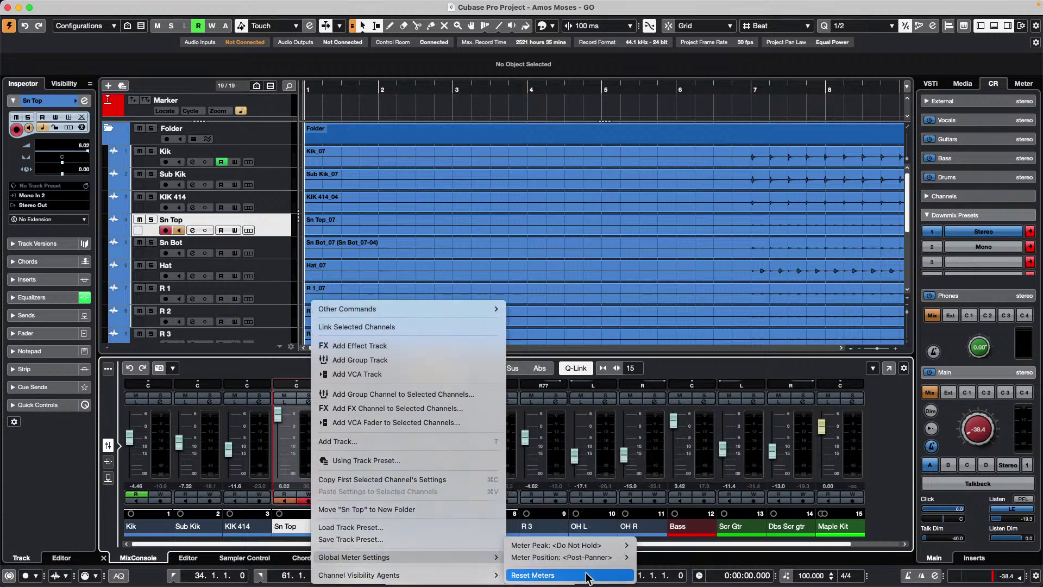
{"action": "mouse_move", "coordinate": [593, 562]}
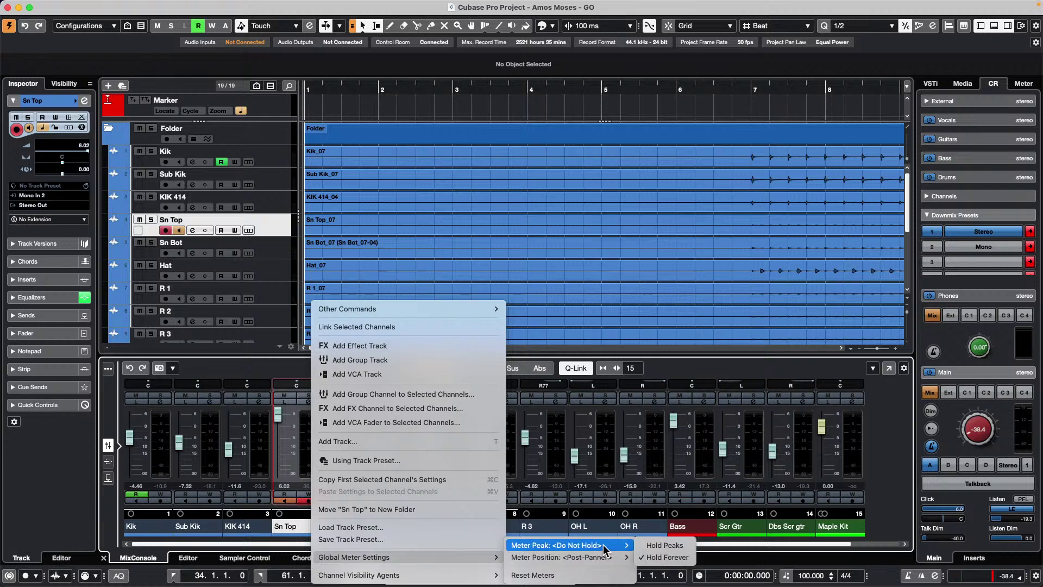
{"action": "left_click", "coordinate": [657, 546]}
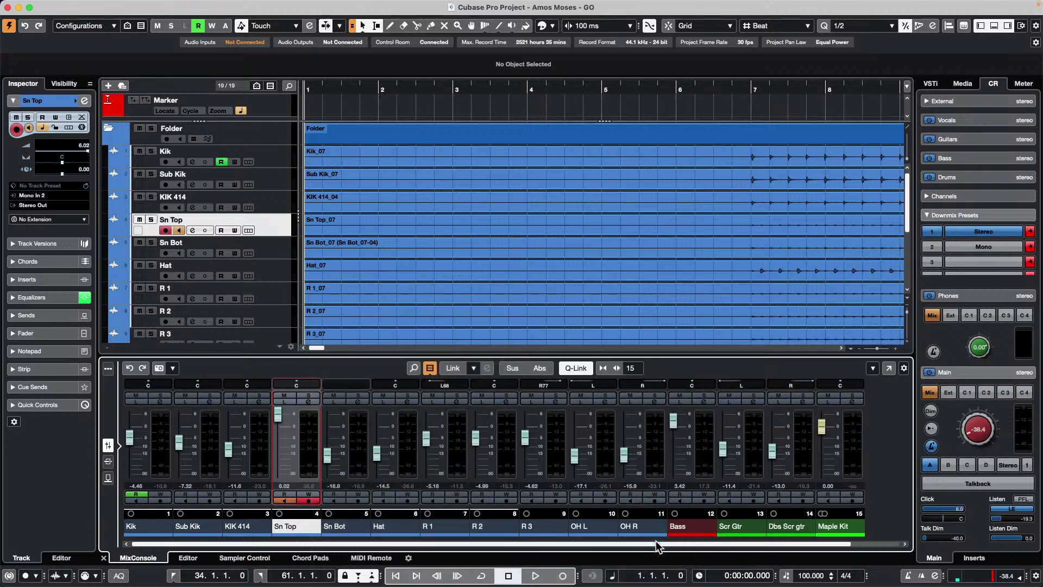
Play the project to check held peaks on the channel meters and lower the Control Room main level to -47.1, then stop.
{"action": "key", "text": "space"}
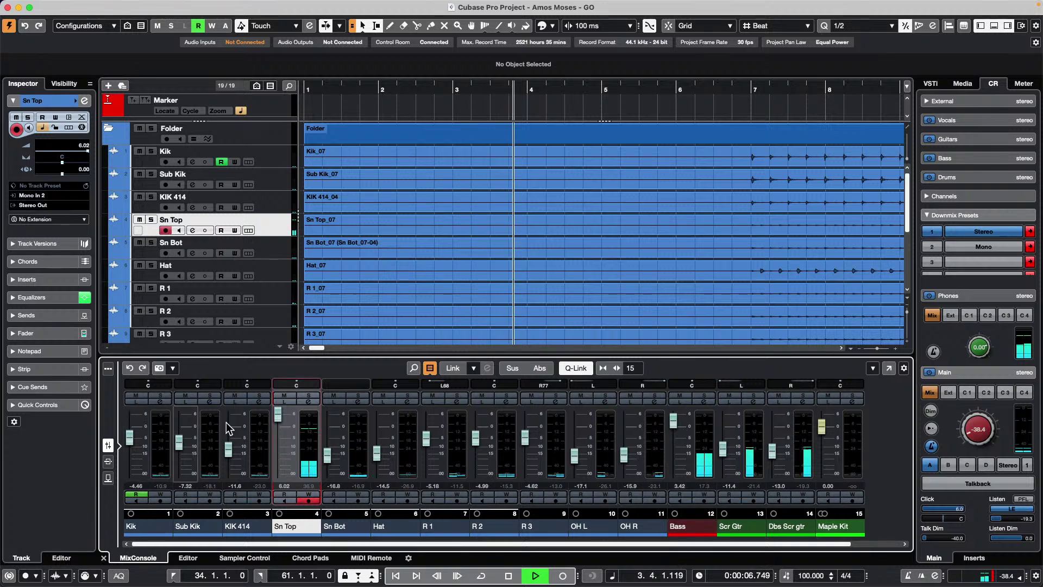
{"action": "left_click_drag", "start_coordinate": [978, 431], "coordinate": [974, 403]}
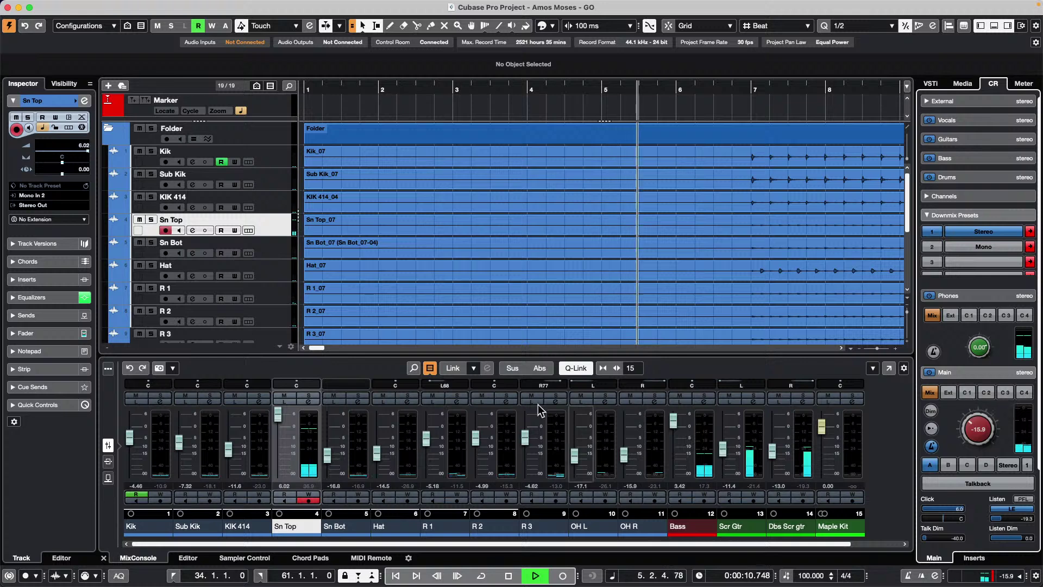
{"action": "left_click", "coordinate": [308, 433]}
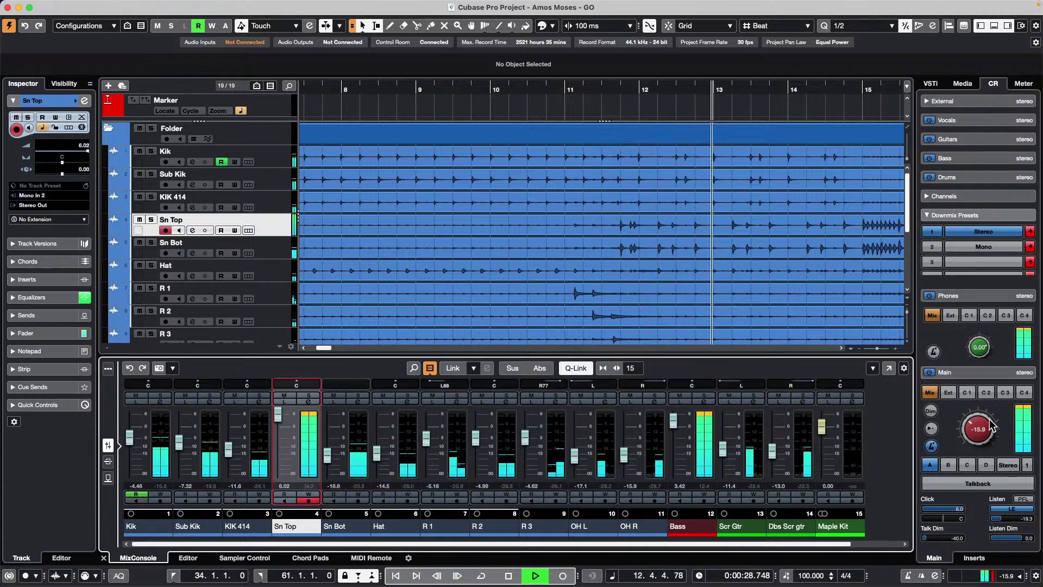
{"action": "left_click_drag", "start_coordinate": [977, 425], "coordinate": [974, 439]}
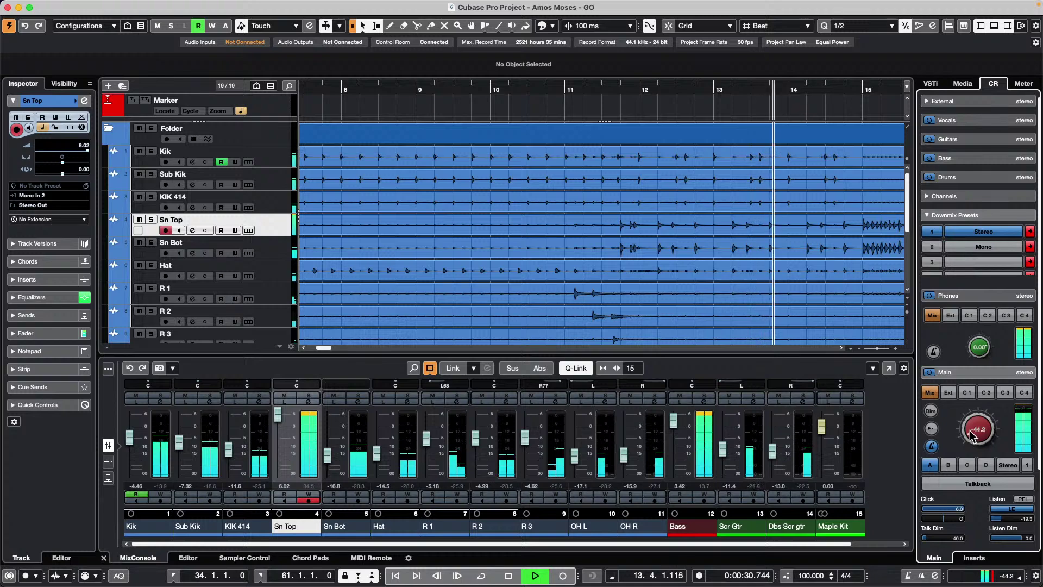
{"action": "scroll", "coordinate": [975, 439], "scroll_direction": "up", "scroll_amount": 3}
{"action": "key", "text": "space"}
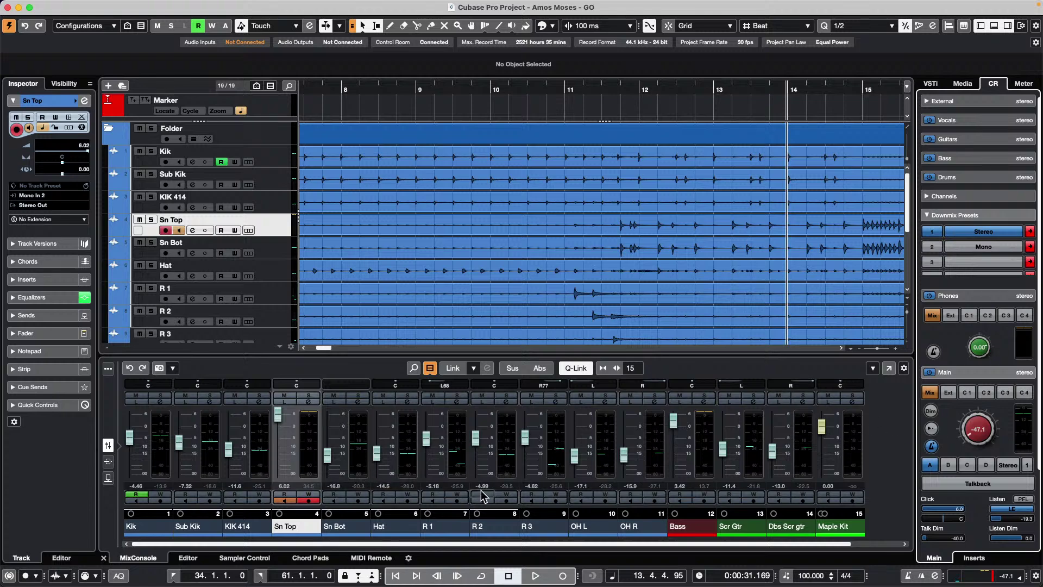
Open SuperVision from the Control Room inserts and display its Level module while the project plays.
{"action": "left_click", "coordinate": [972, 558]}
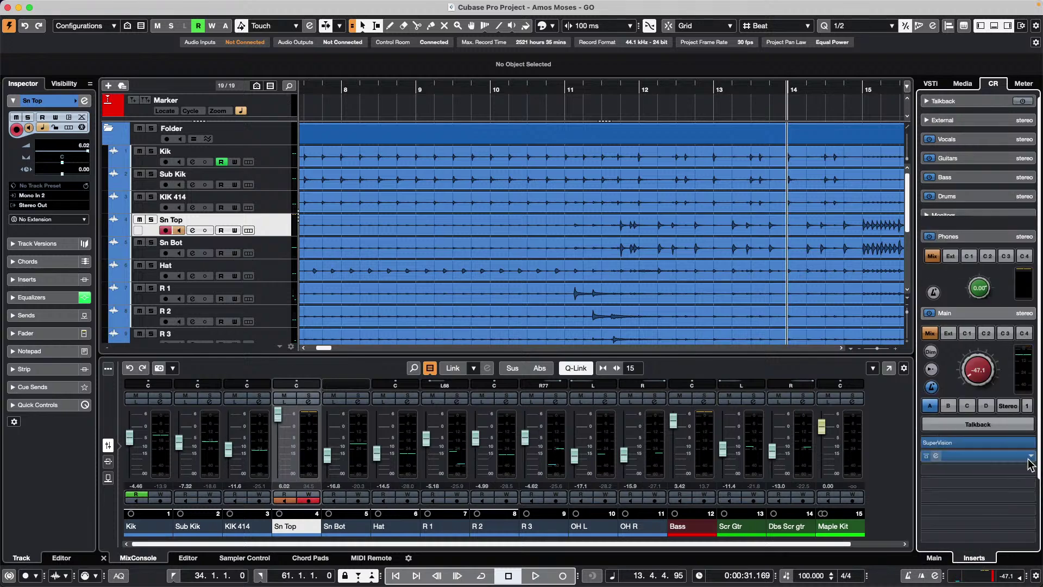
{"action": "left_click", "coordinate": [956, 442]}
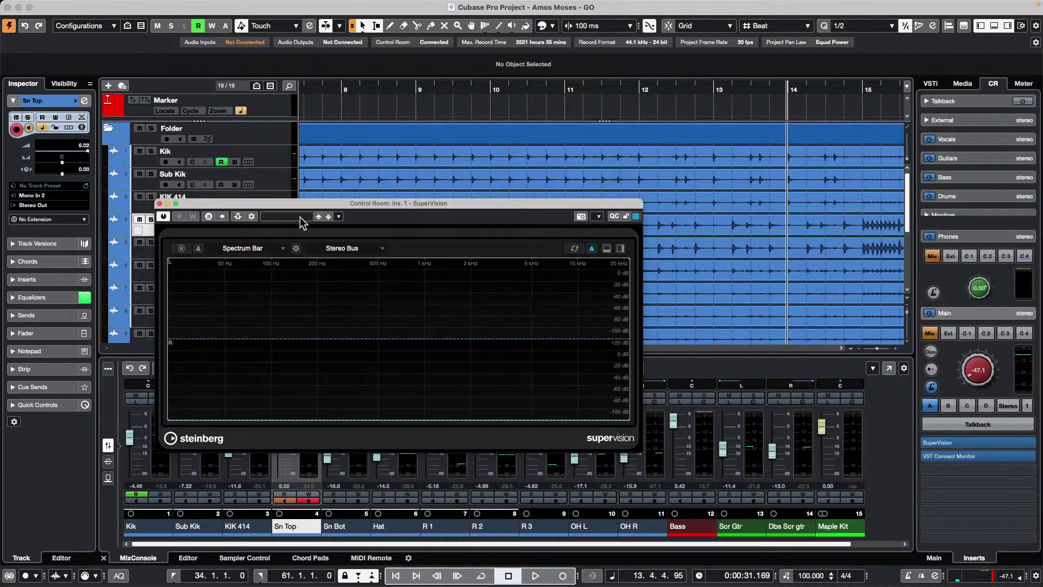
{"action": "key", "text": "space"}
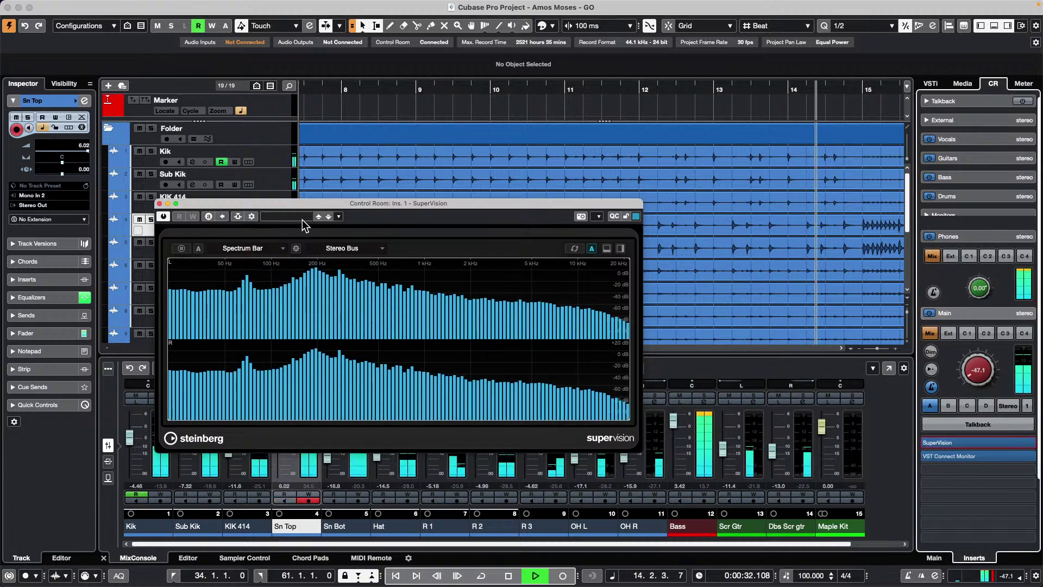
{"action": "left_click", "coordinate": [243, 247]}
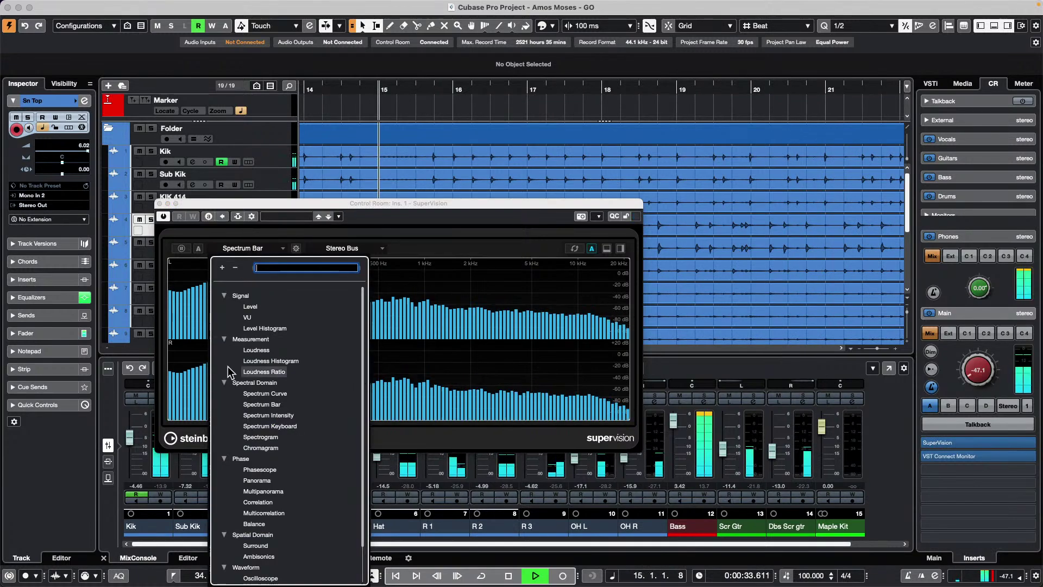
{"action": "left_click", "coordinate": [250, 307]}
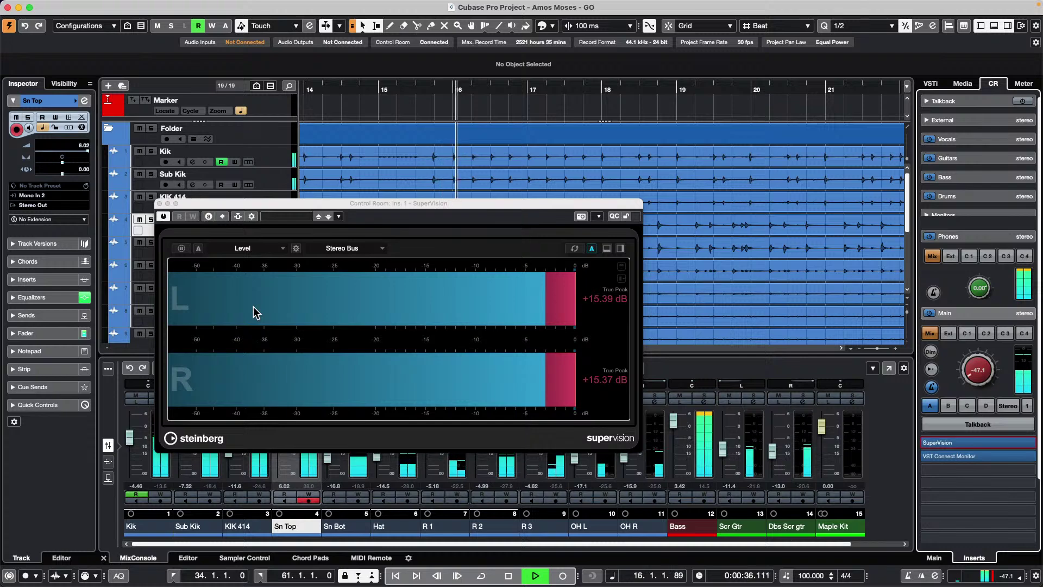
Compare SuperVision's Level Histogram with its Level module, stop playback and close the plug-in.
{"action": "left_click", "coordinate": [243, 248]}
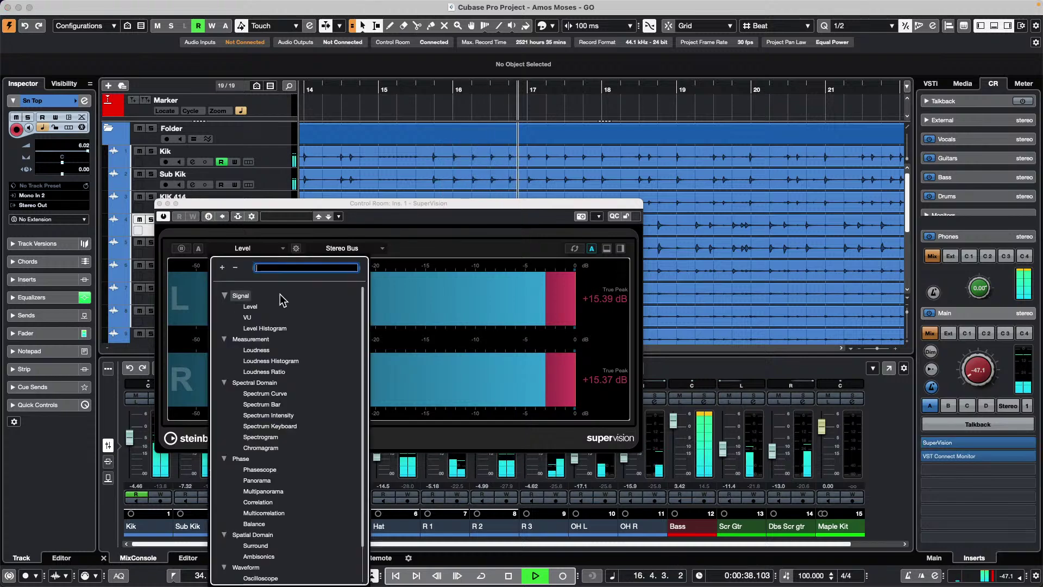
{"action": "left_click", "coordinate": [279, 329]}
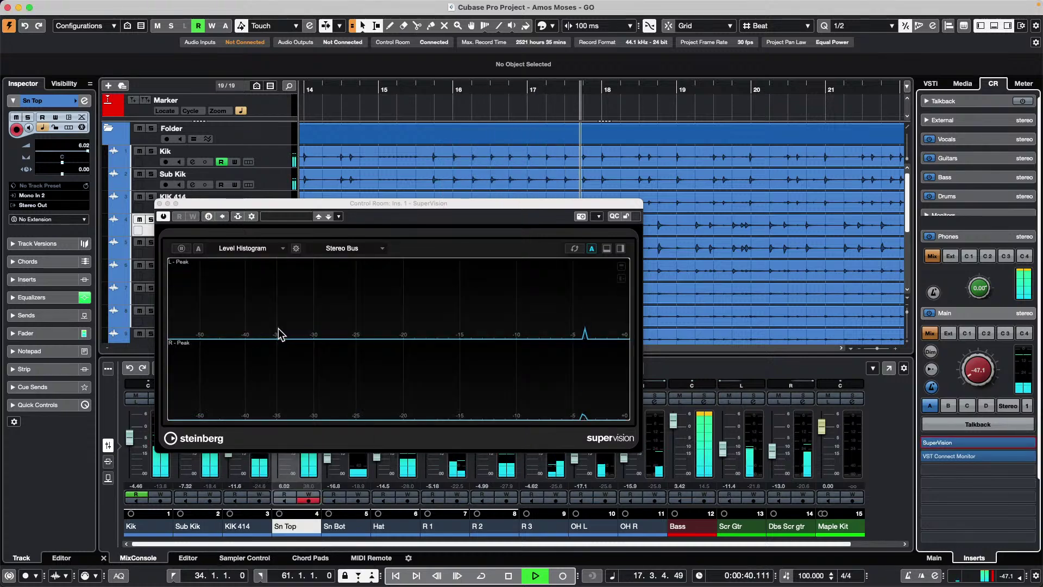
{"action": "left_click", "coordinate": [243, 248]}
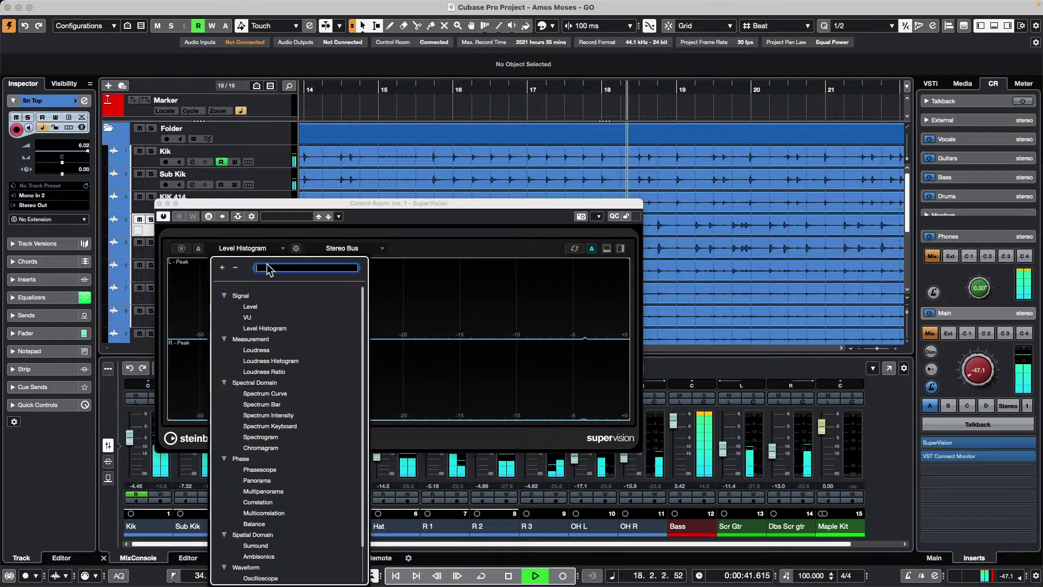
{"action": "left_click", "coordinate": [253, 307]}
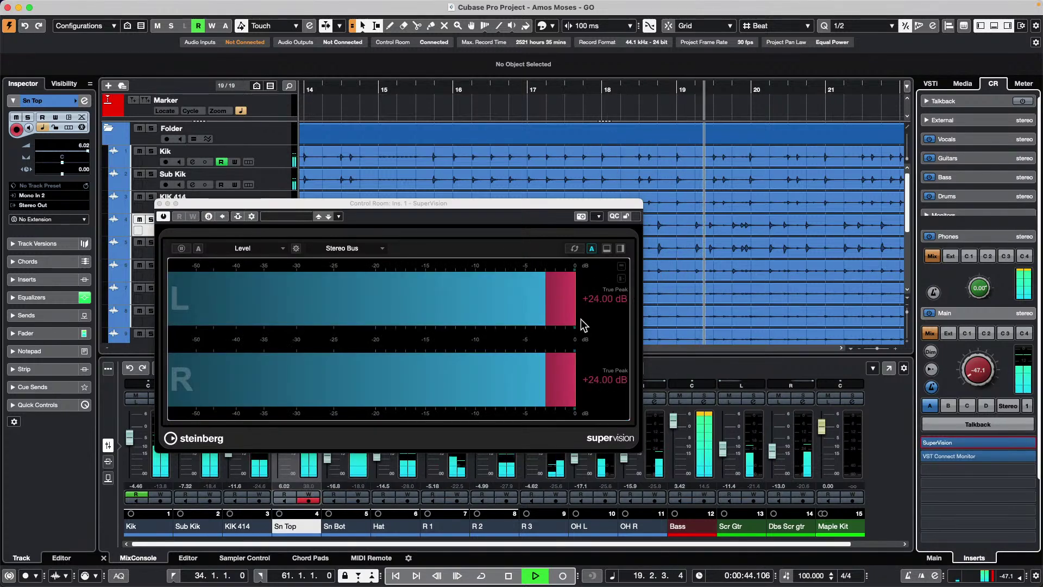
{"action": "key", "text": "space"}
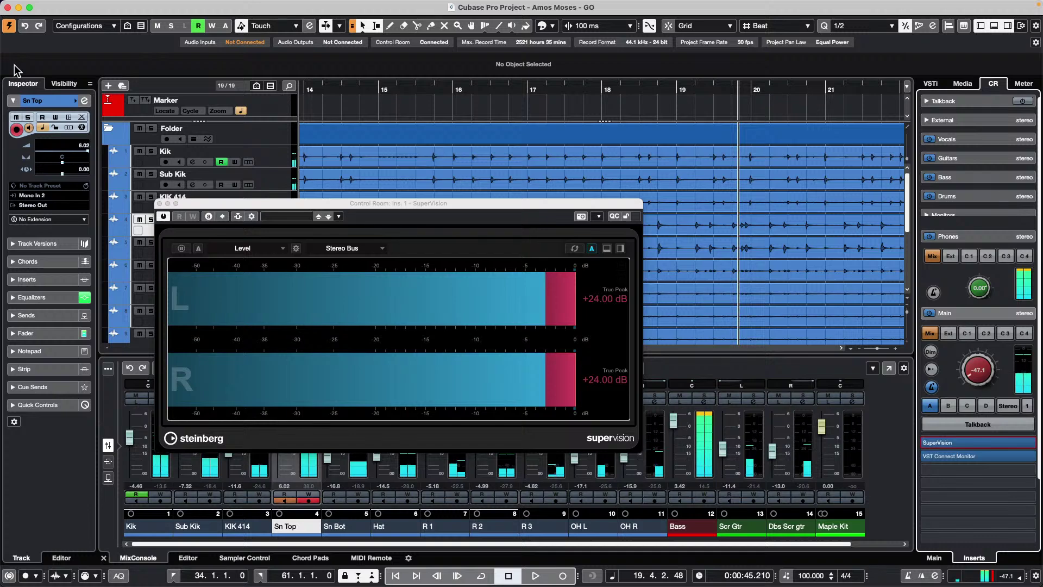
{"action": "left_click", "coordinate": [160, 203]}
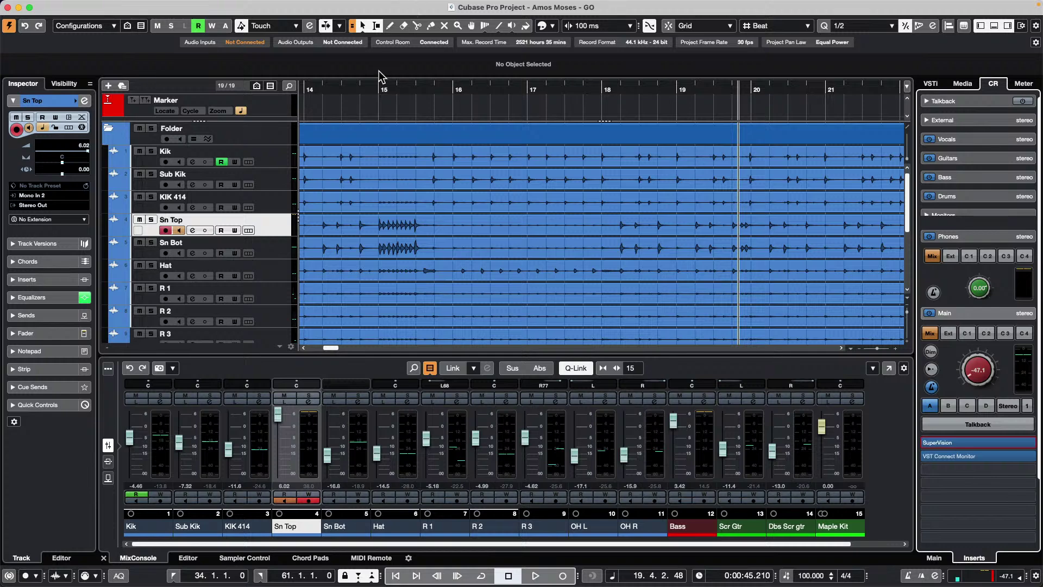
Enlarge the Kik track and give the Kik_07 event a fade-out of about 20 bars.
{"action": "left_click_drag", "start_coordinate": [371, 92], "coordinate": [365, 47]}
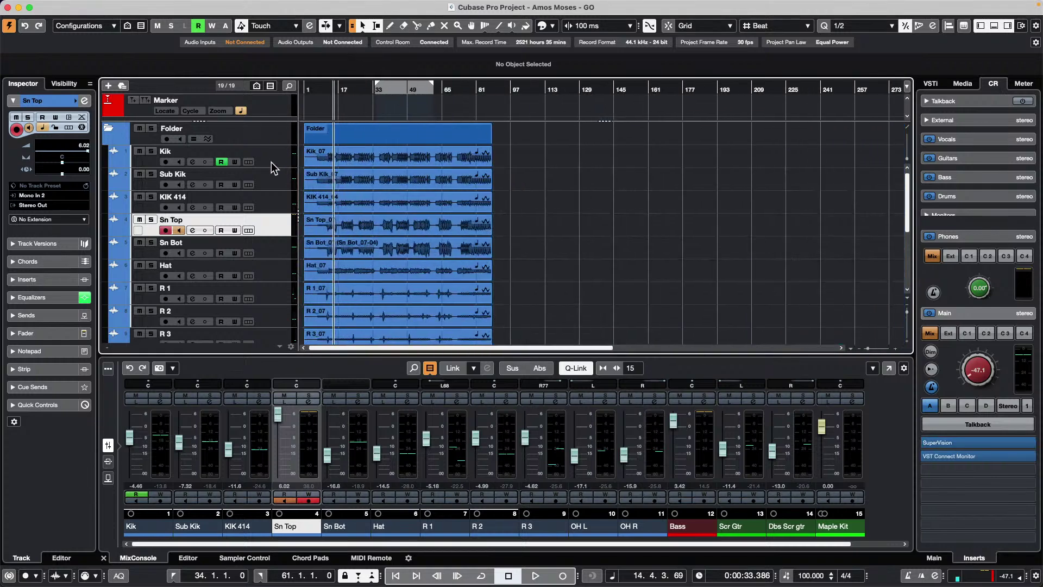
{"action": "left_click_drag", "start_coordinate": [269, 166], "coordinate": [269, 243]}
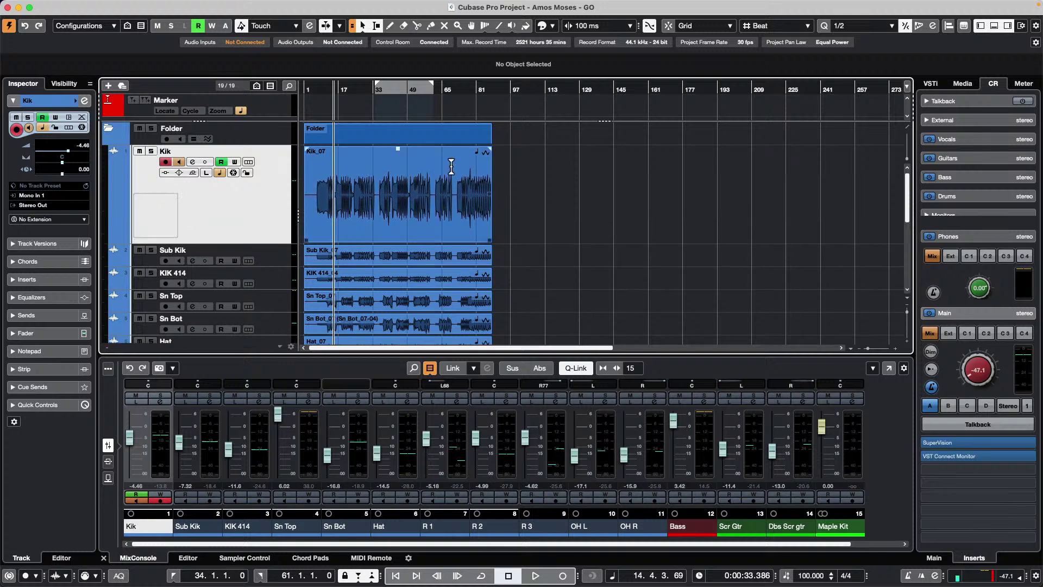
{"action": "left_click_drag", "start_coordinate": [487, 147], "coordinate": [444, 147]}
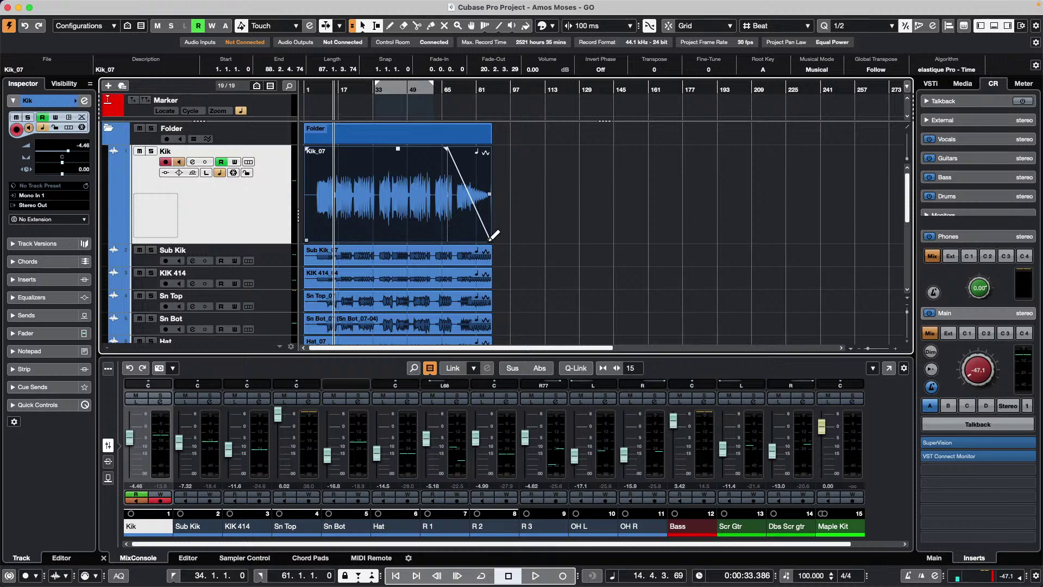
{"action": "left_click_drag", "start_coordinate": [487, 238], "coordinate": [492, 238]}
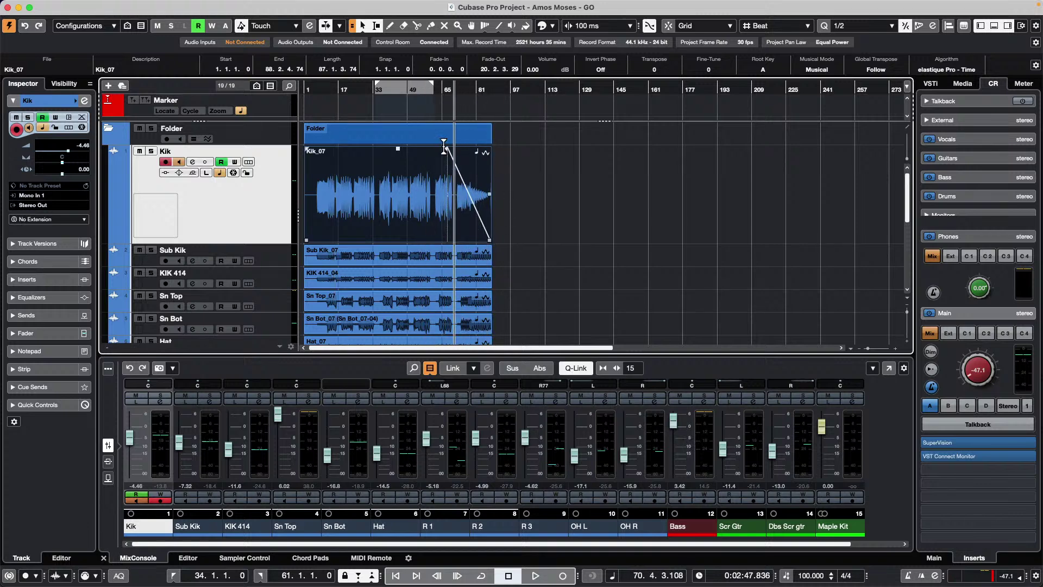
{"action": "left_click", "coordinate": [489, 239]}
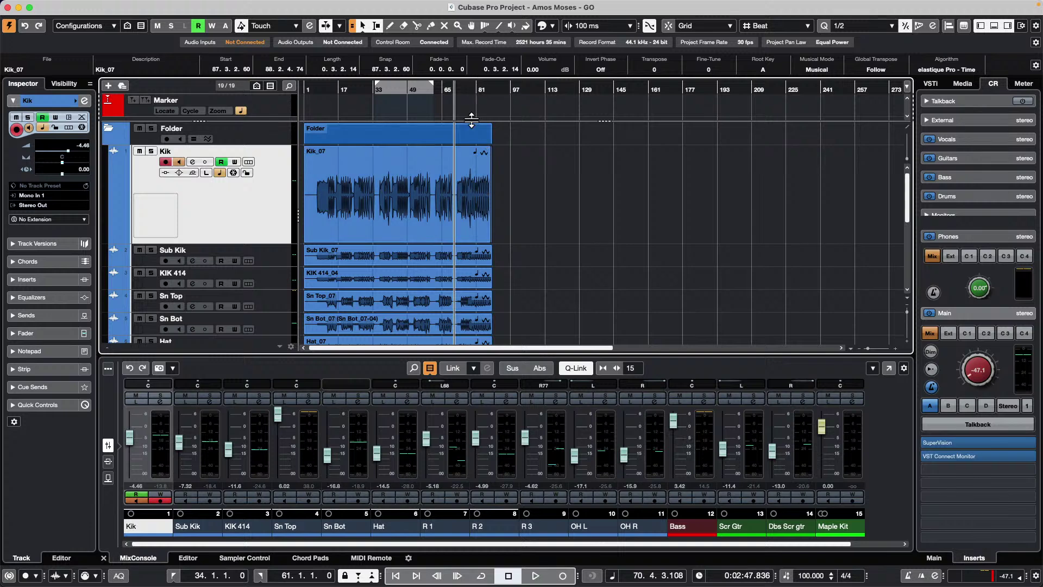
{"action": "left_click", "coordinate": [483, 218]}
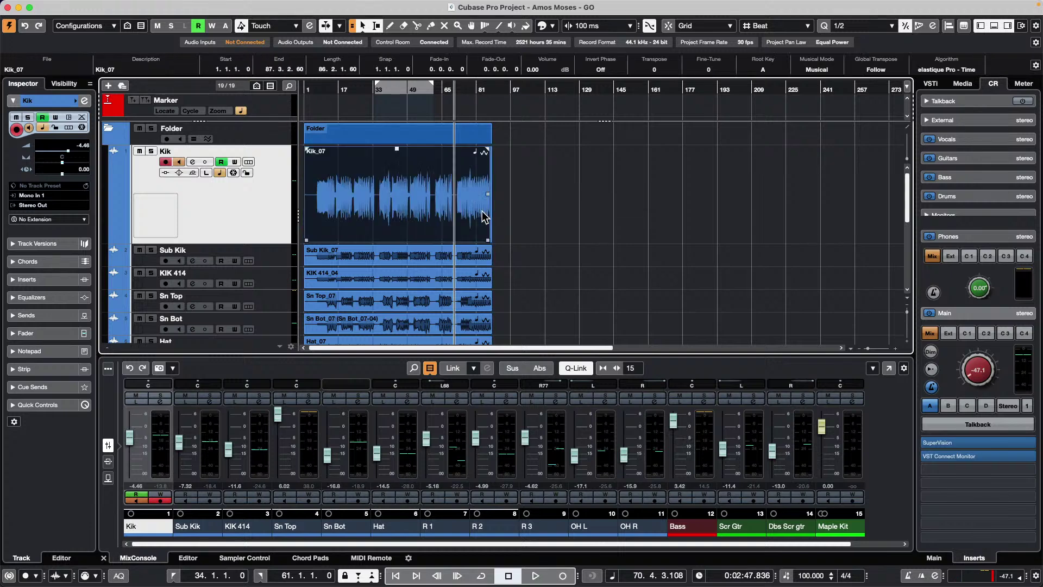
Switch to the Object Selection tool with Normal Sizing and undo the split near the end of Kik_07.
{"action": "left_click", "coordinate": [361, 27]}
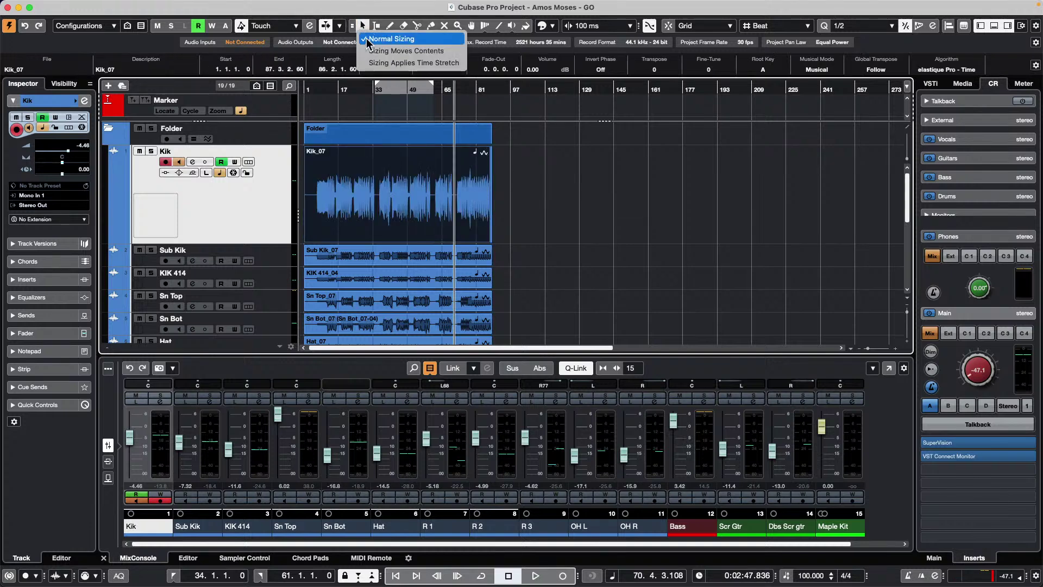
{"action": "left_click", "coordinate": [485, 188]}
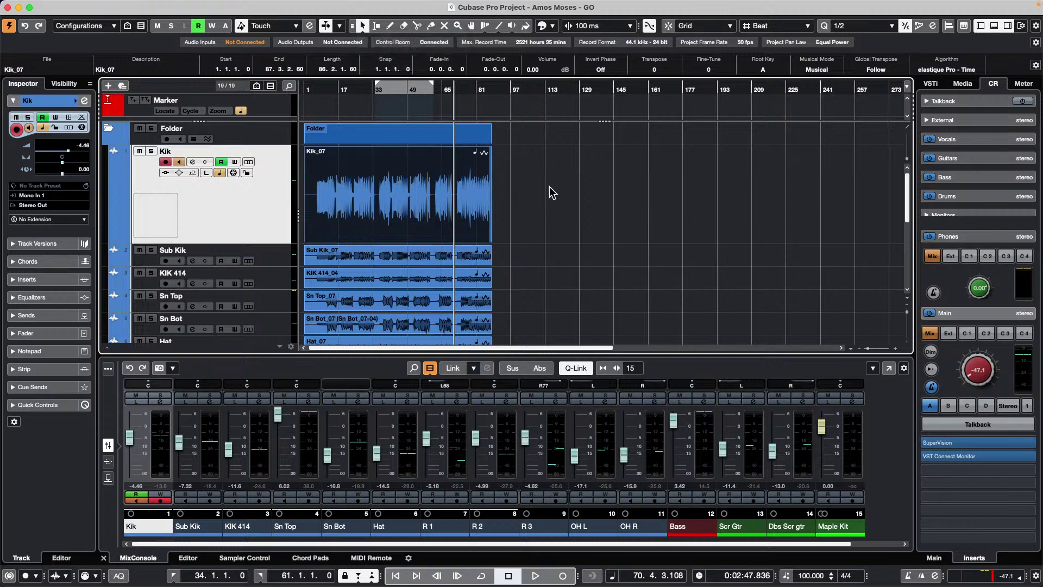
{"action": "key", "text": "shift+g"}
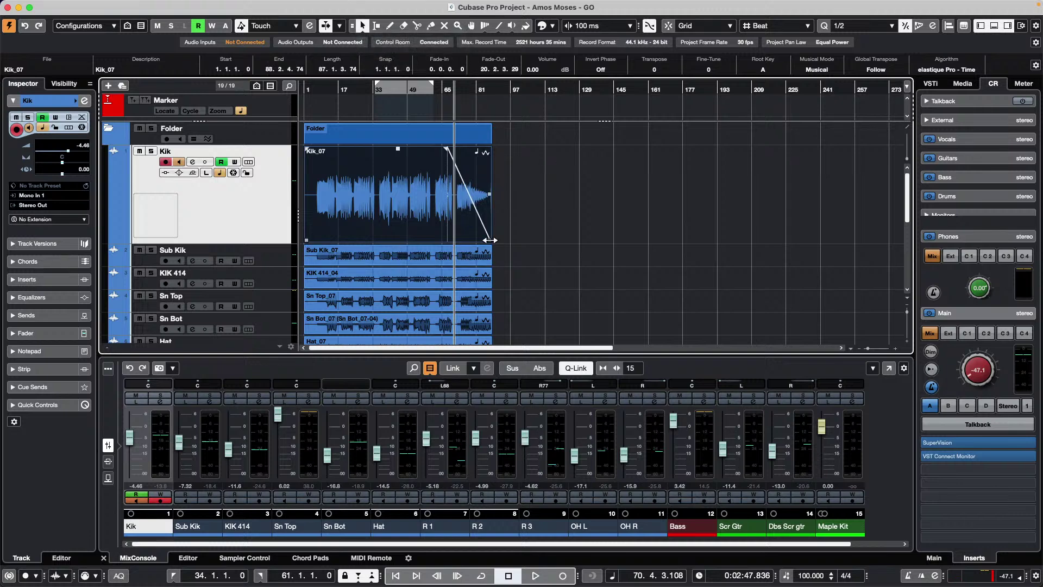
Shorten the faded Kik_07 event from its end to about bar 84.
{"action": "mouse_move", "coordinate": [491, 240]}
{"action": "left_mouse_down"}
{"action": "mouse_move", "coordinate": [483, 240]}
{"action": "mouse_move", "coordinate": [492, 240]}
{"action": "left_mouse_up"}
{"action": "mouse_move", "coordinate": [491, 235]}
{"action": "left_mouse_down"}
{"action": "mouse_move", "coordinate": [466, 234]}
{"action": "mouse_move", "coordinate": [492, 234]}
{"action": "left_mouse_up"}
{"action": "mouse_move", "coordinate": [491, 241]}
{"action": "mouse_move", "coordinate": [489, 240]}
{"action": "left_mouse_down"}
{"action": "mouse_move", "coordinate": [466, 240]}
{"action": "mouse_move", "coordinate": [488, 240]}
{"action": "left_mouse_up"}
{"action": "left_click_drag", "start_coordinate": [442, 88], "coordinate": [449, 122]}
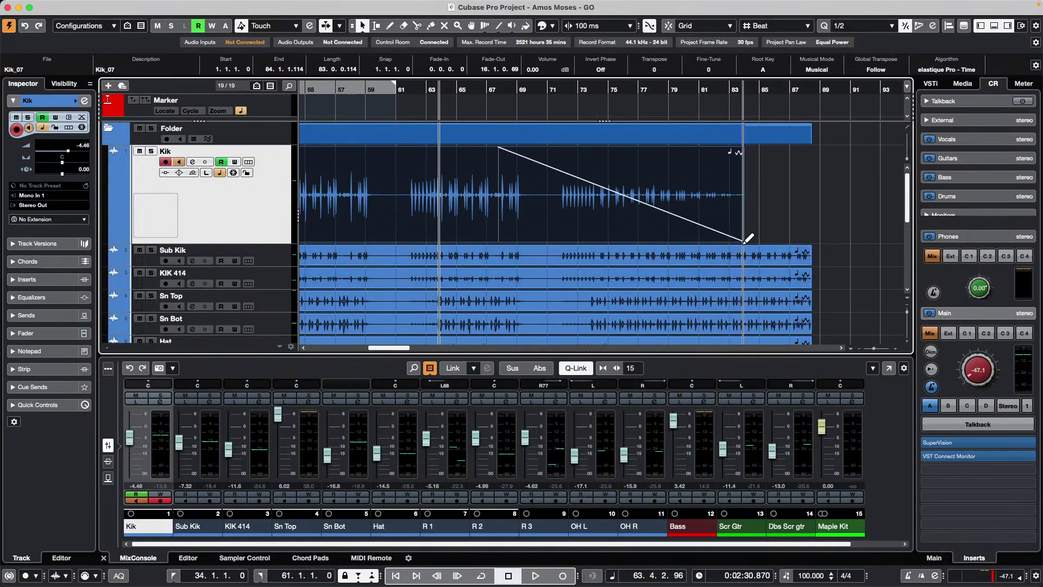
Extend the end of Kik_07 to about bar 87 and pull it back to about bar 84.
{"action": "left_click_drag", "start_coordinate": [749, 239], "coordinate": [806, 221]}
{"action": "mouse_move", "coordinate": [742, 240]}
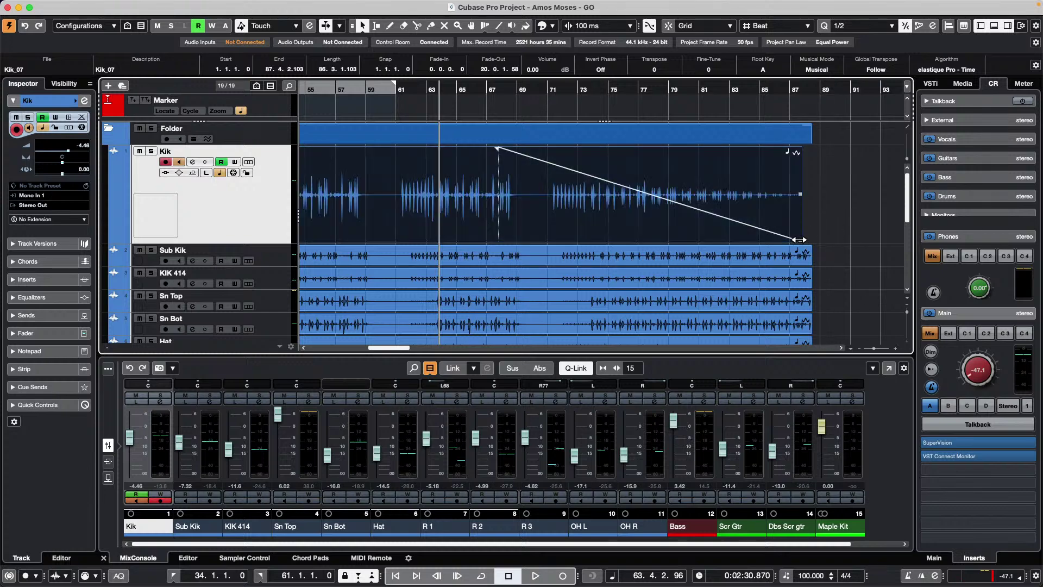
{"action": "left_click_drag", "start_coordinate": [799, 239], "coordinate": [775, 241]}
{"action": "left_click_drag", "start_coordinate": [660, 242], "coordinate": [750, 238]}
Shorten the fade-out on Kik_07 to about 8 bars by moving its start later.
{"action": "left_click", "coordinate": [810, 218]}
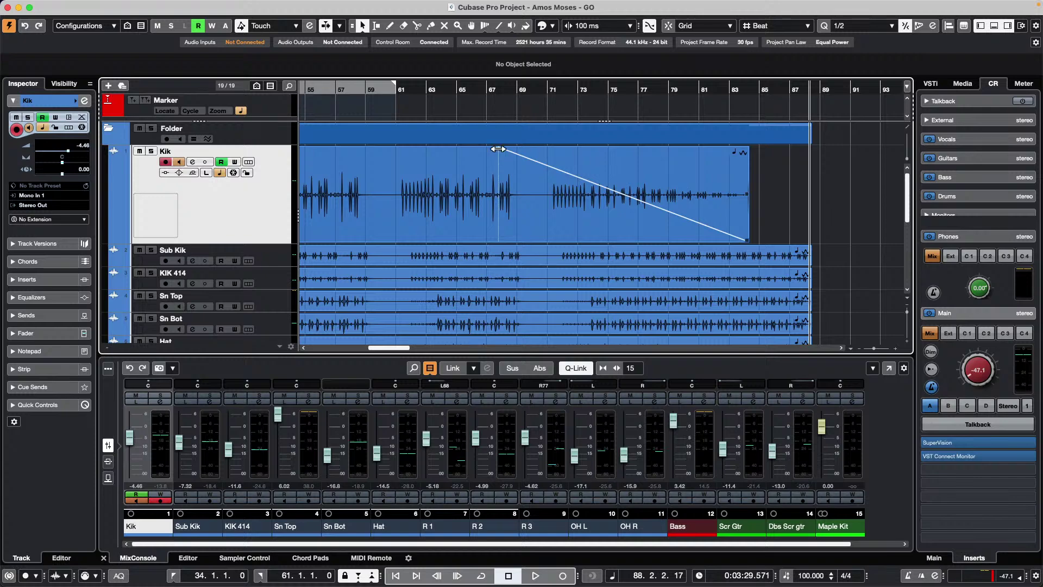
{"action": "left_click_drag", "start_coordinate": [496, 149], "coordinate": [623, 148]}
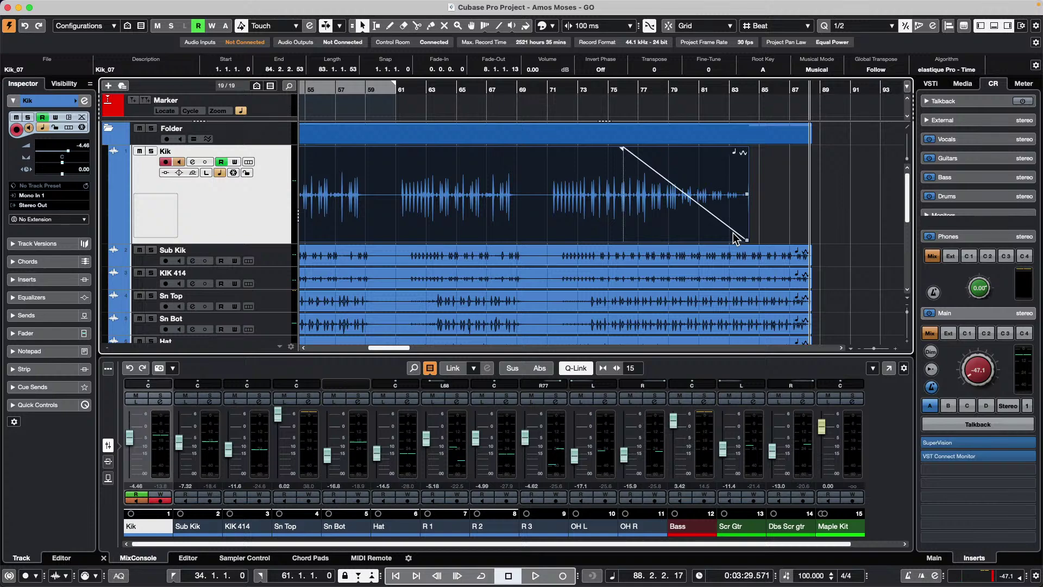
Open the MediaBay to browse the audio media library.
{"action": "mouse_move", "coordinate": [129, 17]}
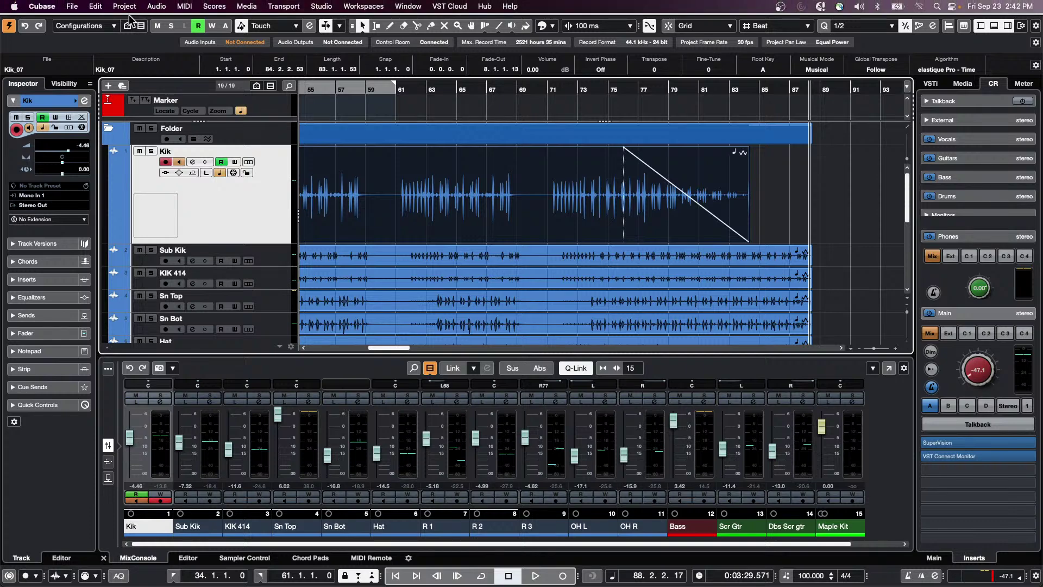
{"action": "left_click", "coordinate": [180, 7]}
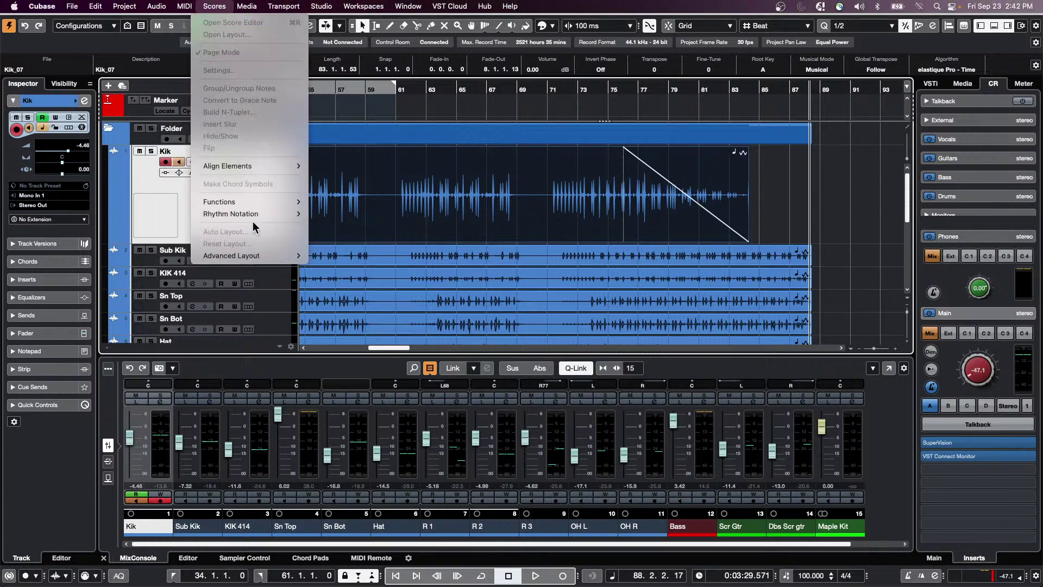
{"action": "mouse_move", "coordinate": [249, 6]}
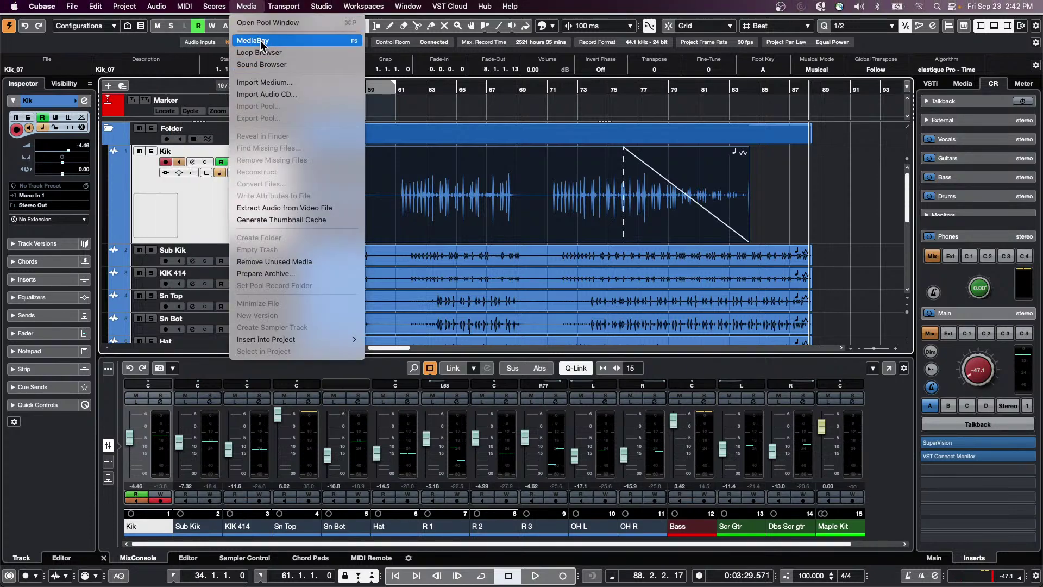
{"action": "left_click", "coordinate": [255, 41]}
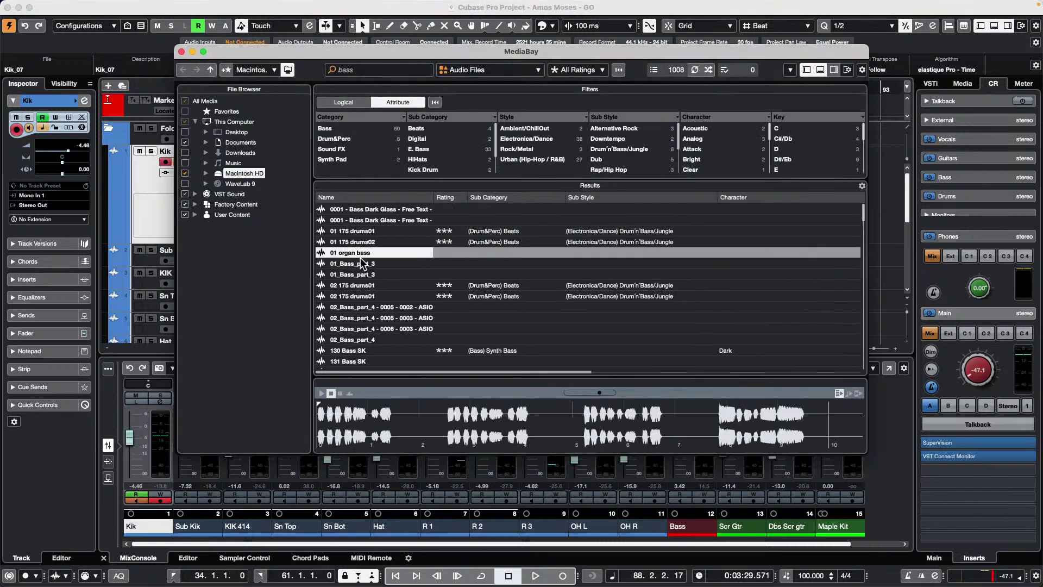
Filter the MediaBay results by Sound FX, Synthetic, Dub, D#/Eb, Fast Attack and Loop, and reset the attribute filters.
{"action": "left_click", "coordinate": [331, 149]}
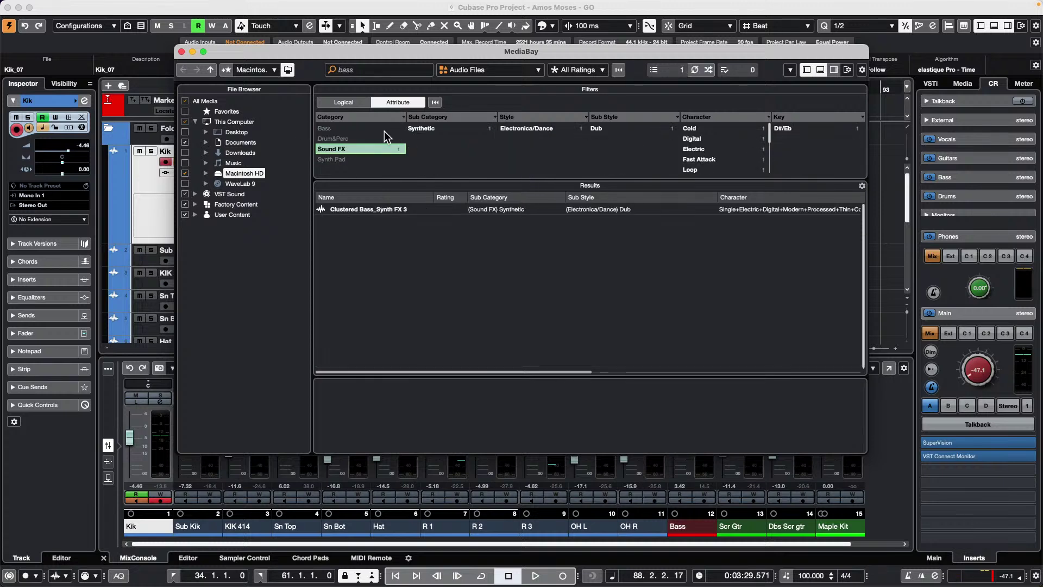
{"action": "left_click", "coordinate": [441, 129]}
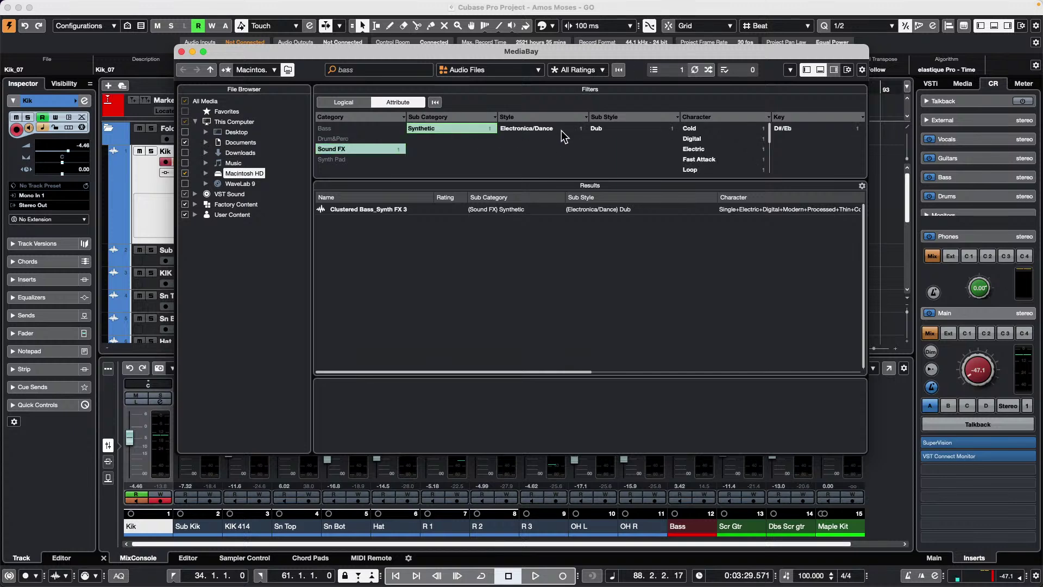
{"action": "left_click", "coordinate": [613, 128]}
{"action": "left_click", "coordinate": [788, 129]}
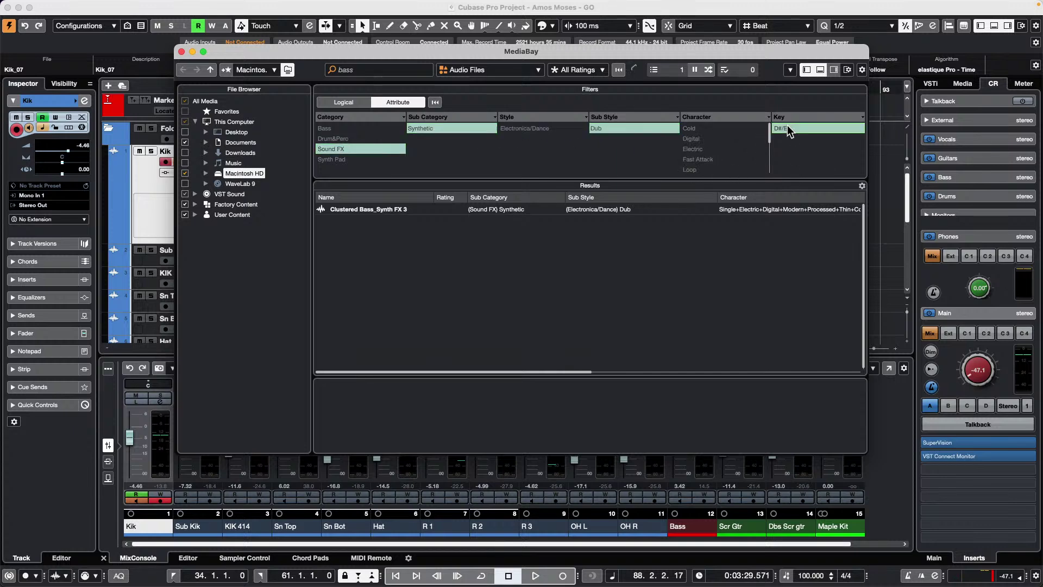
{"action": "left_click", "coordinate": [702, 159]}
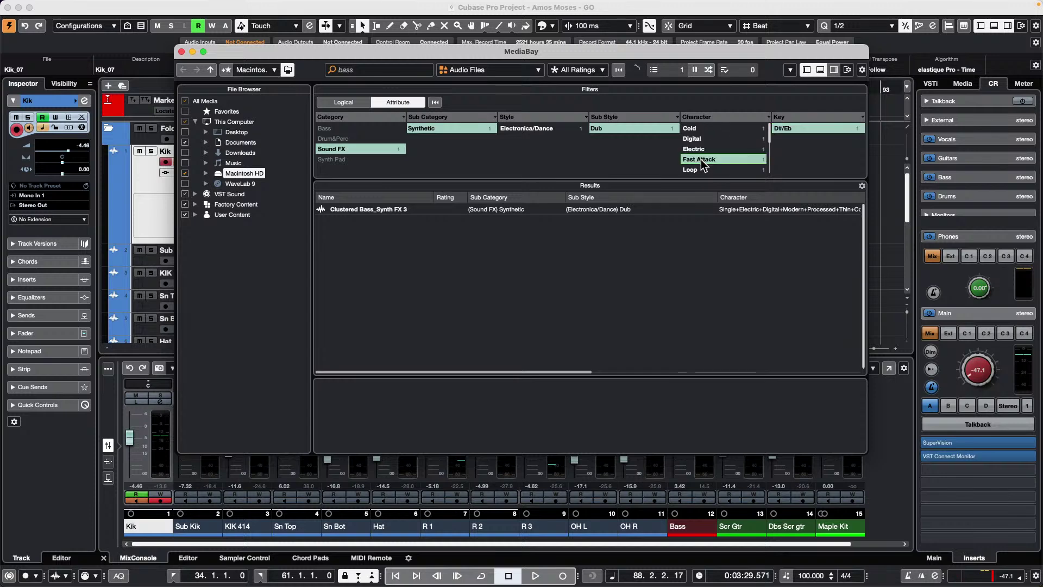
{"action": "left_click", "coordinate": [697, 170], "text": "super"}
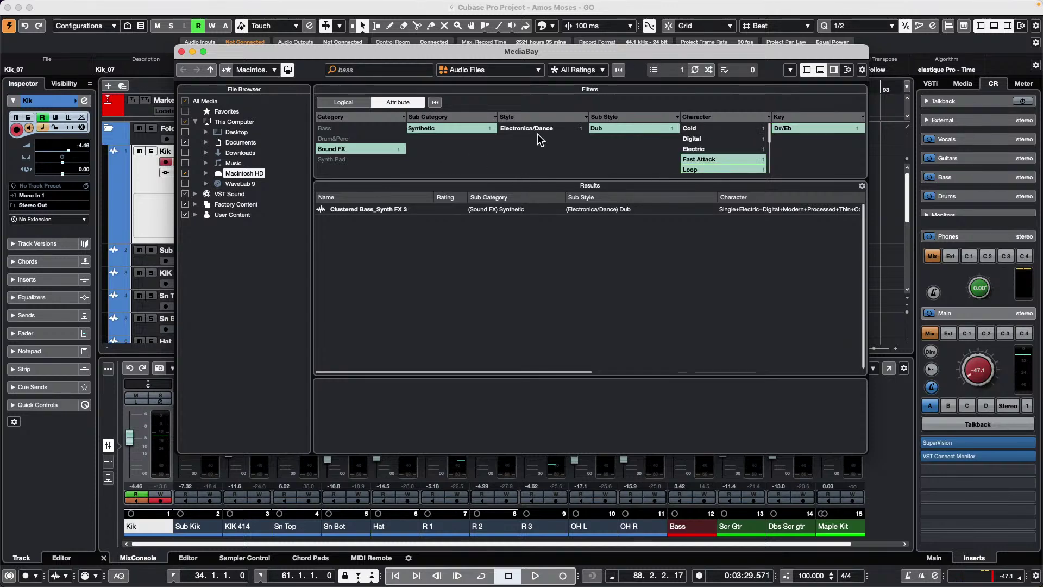
{"action": "left_click", "coordinate": [435, 103]}
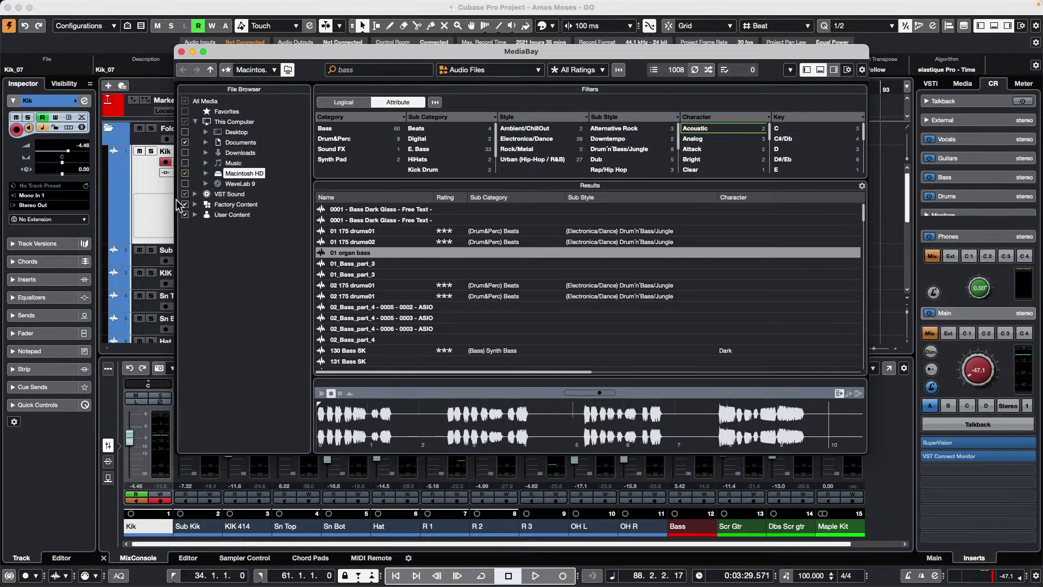
Expand VST Sound, review the rescan and folder options for Acoustic Agent SE and Macintosh HD, and close the MediaBay.
{"action": "left_click", "coordinate": [191, 195]}
{"action": "left_click", "coordinate": [194, 194]}
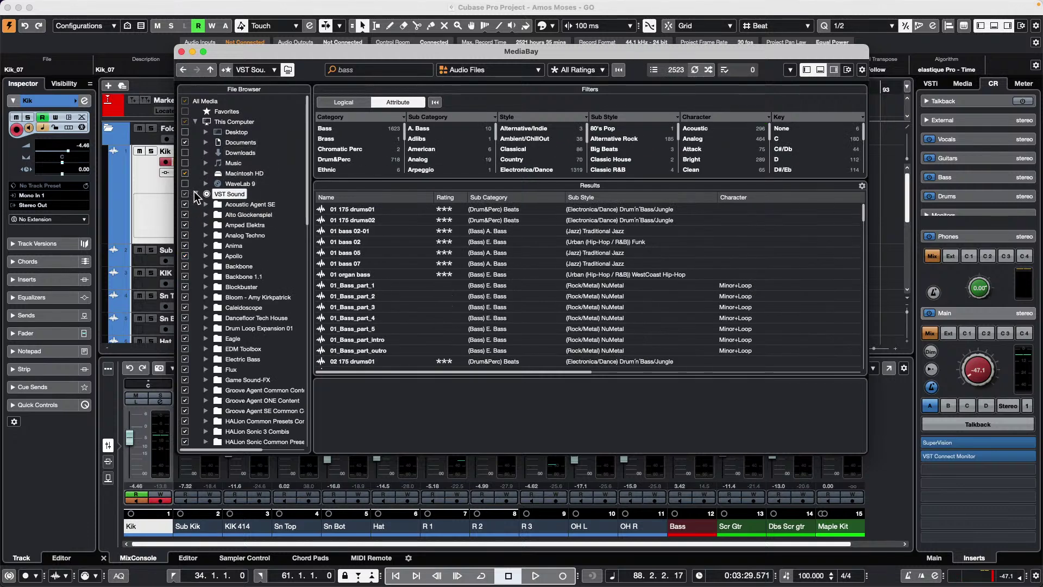
{"action": "left_click", "coordinate": [250, 205]}
{"action": "right_click", "coordinate": [250, 206]}
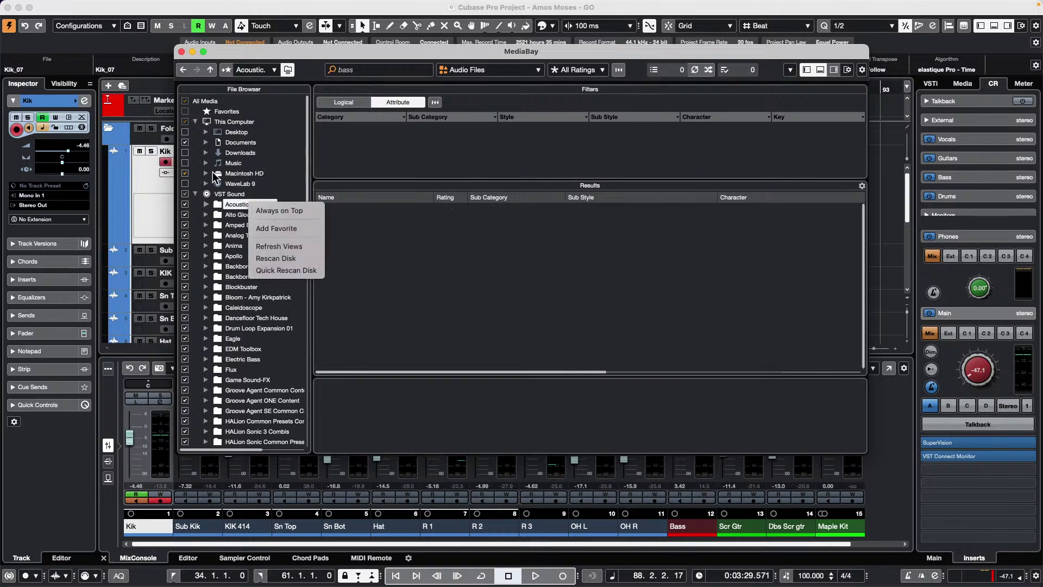
{"action": "left_click", "coordinate": [241, 178]}
{"action": "left_click", "coordinate": [240, 175]}
{"action": "right_click", "coordinate": [239, 175]}
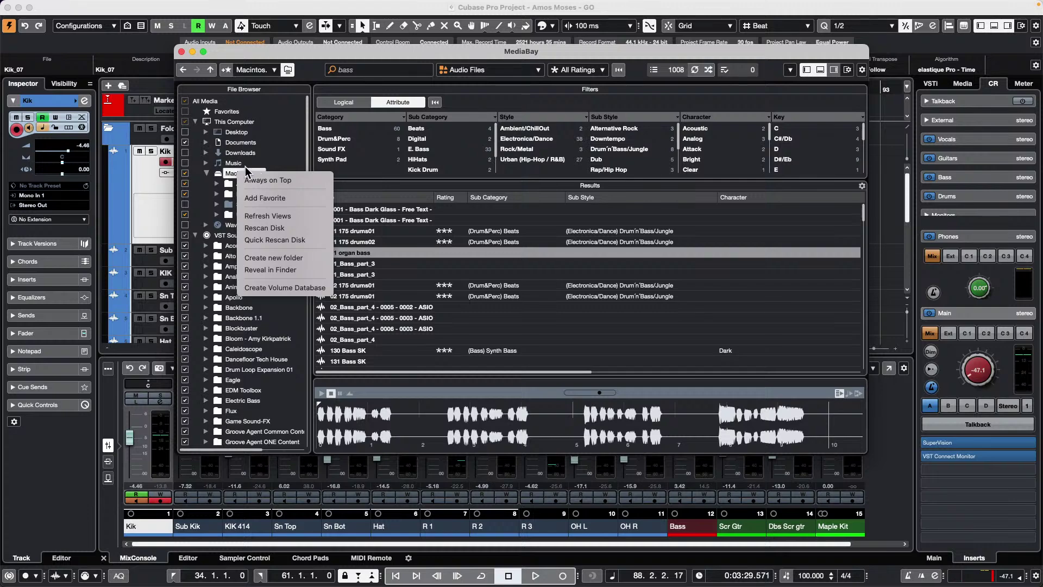
{"action": "left_click", "coordinate": [181, 51]}
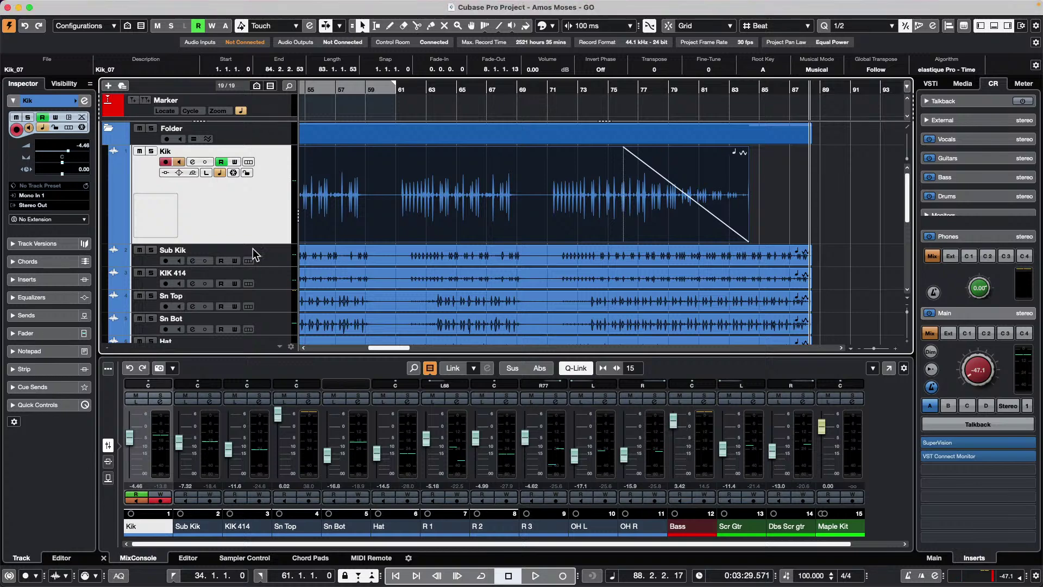
Open the Audio Connections and review the input and output buses.
{"action": "right_click", "coordinate": [249, 214]}
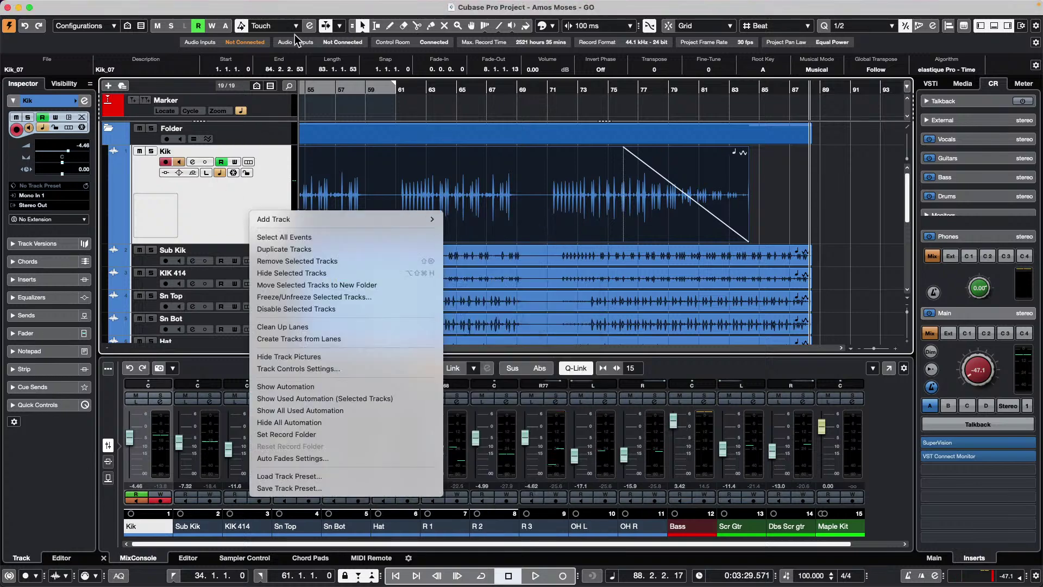
{"action": "left_click", "coordinate": [221, 225]}
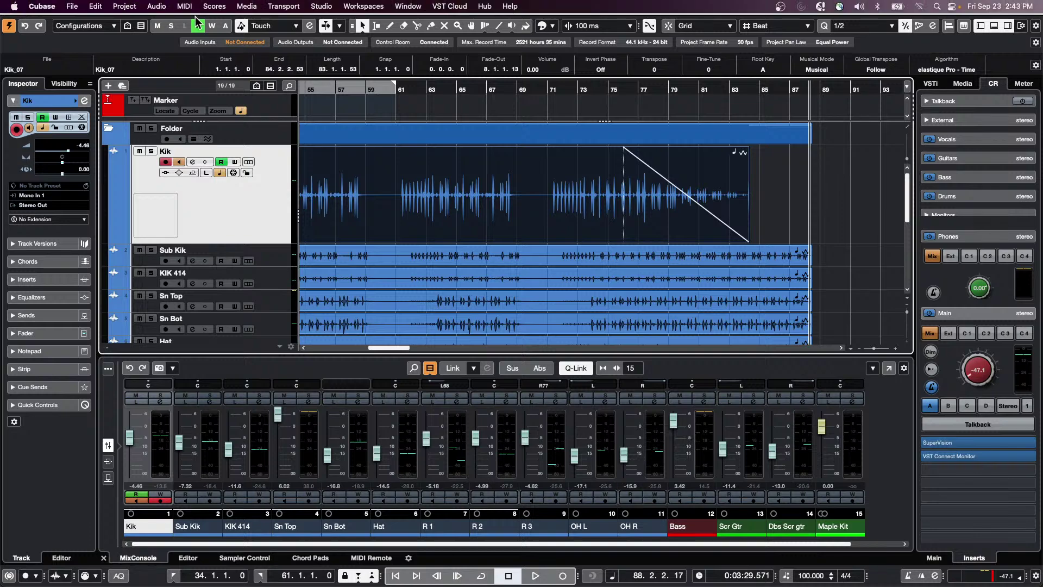
{"action": "left_click", "coordinate": [251, 8]}
{"action": "mouse_move", "coordinate": [350, 8]}
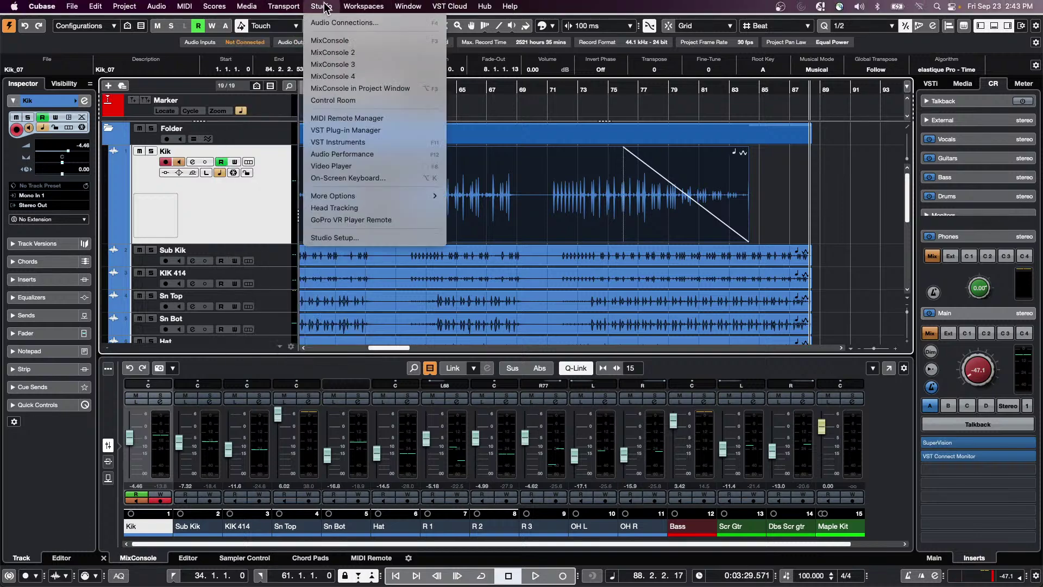
{"action": "left_click", "coordinate": [335, 53]}
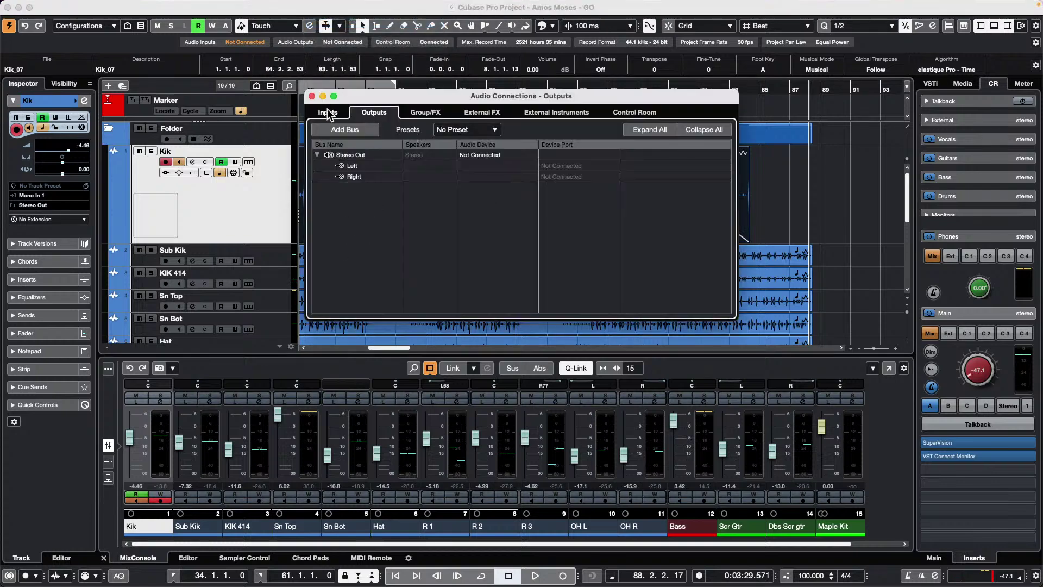
{"action": "left_click", "coordinate": [327, 113]}
{"action": "left_click", "coordinate": [380, 116]}
Add a stereo output bus and rename it record.
{"action": "right_click", "coordinate": [358, 205]}
{"action": "mouse_move", "coordinate": [416, 251]}
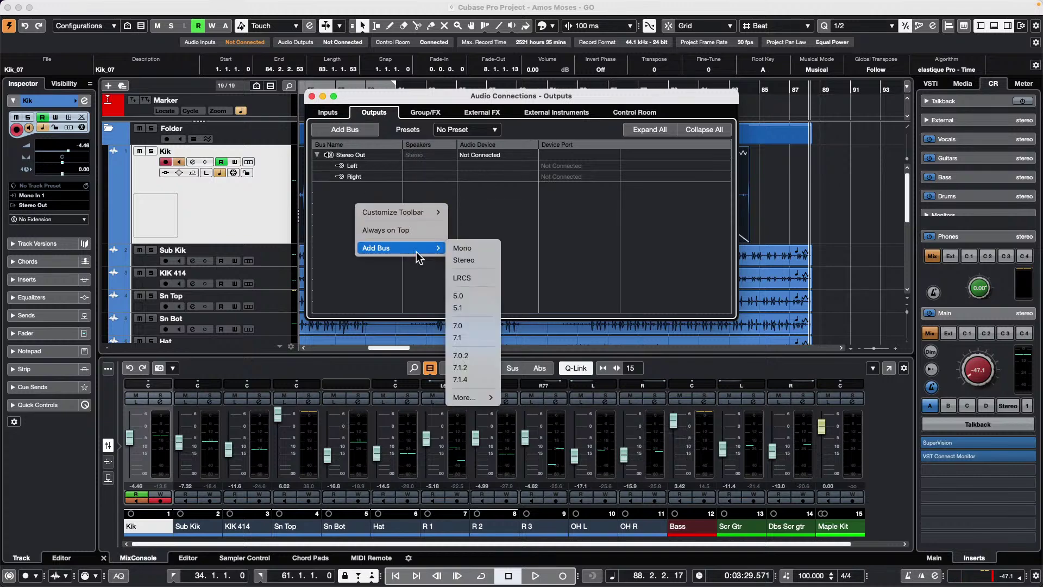
{"action": "left_click", "coordinate": [486, 260]}
{"action": "double_click", "coordinate": [367, 188]}
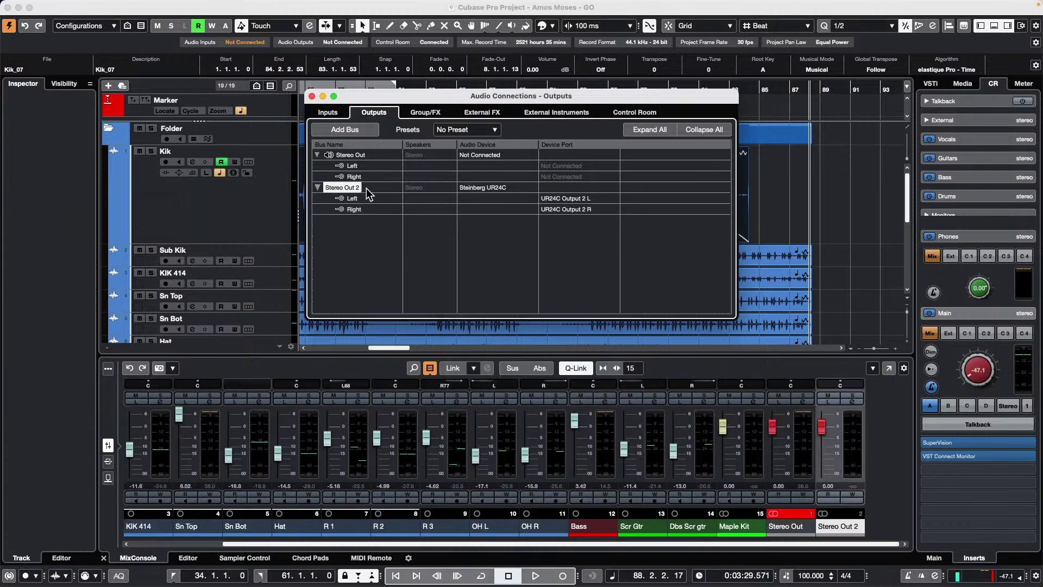
{"action": "left_click", "coordinate": [359, 189]}
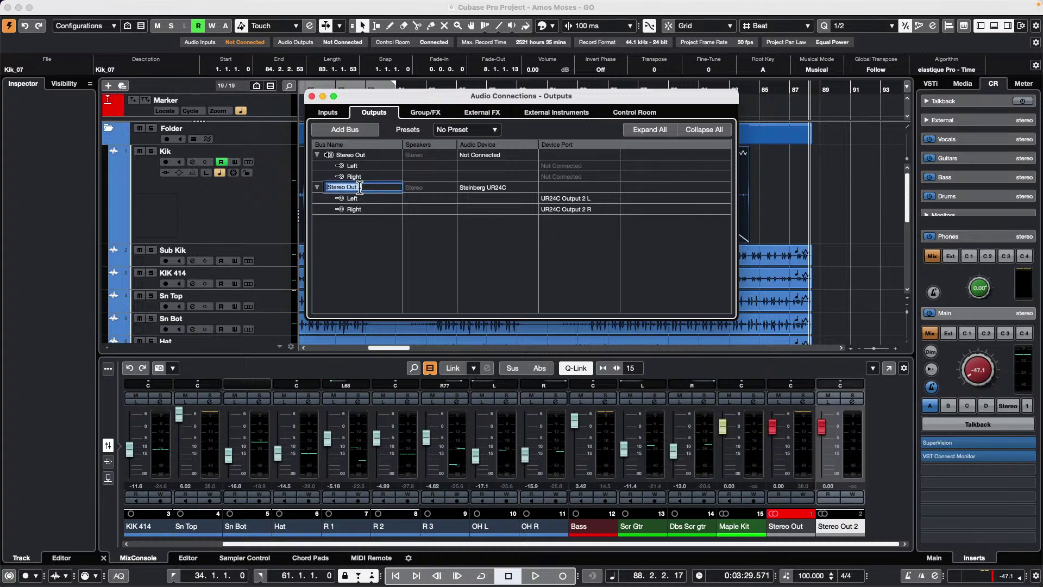
{"action": "type", "text": "record"}
{"action": "key", "text": "Return"}
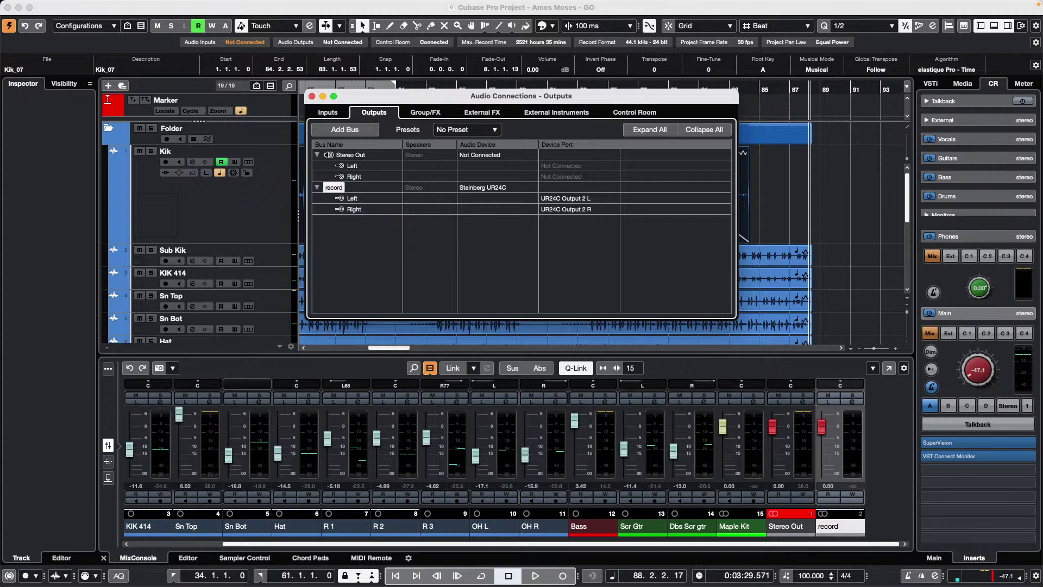
Set the left and right device ports of the record bus to Not Connected.
{"action": "left_click", "coordinate": [574, 199]}
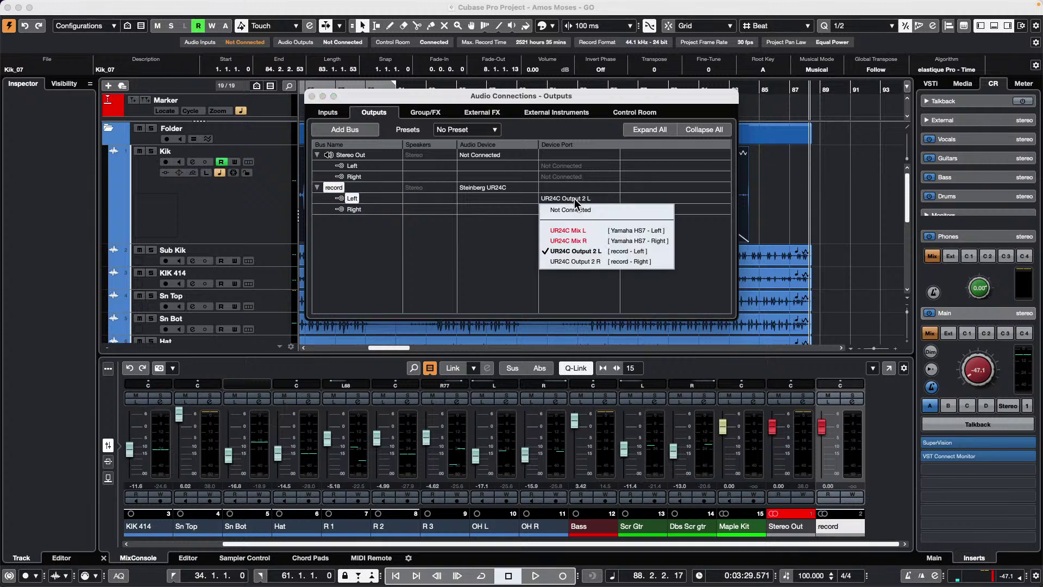
{"action": "left_click", "coordinate": [575, 209]}
{"action": "left_click", "coordinate": [576, 210]}
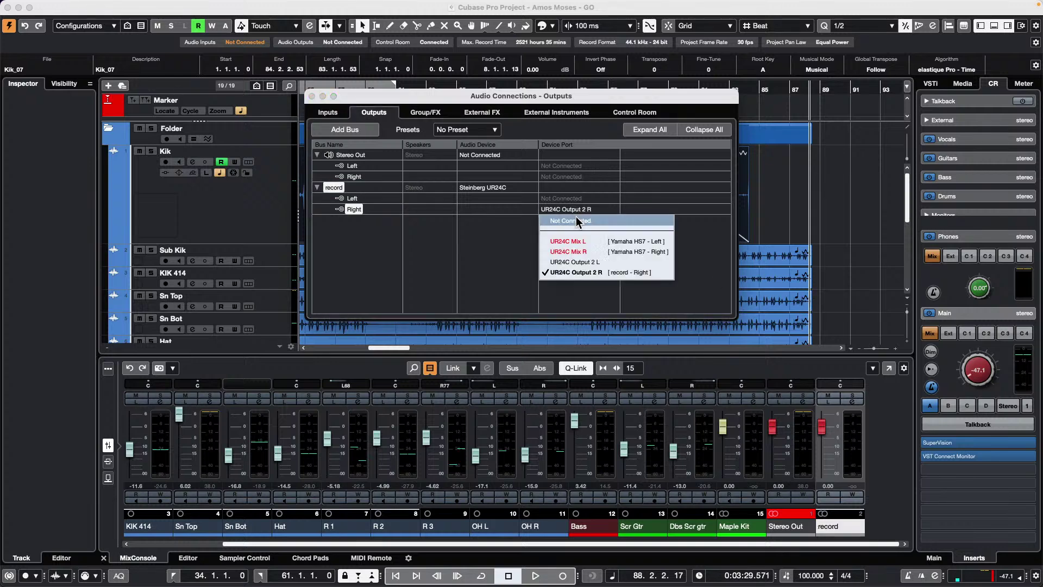
{"action": "left_click", "coordinate": [573, 220]}
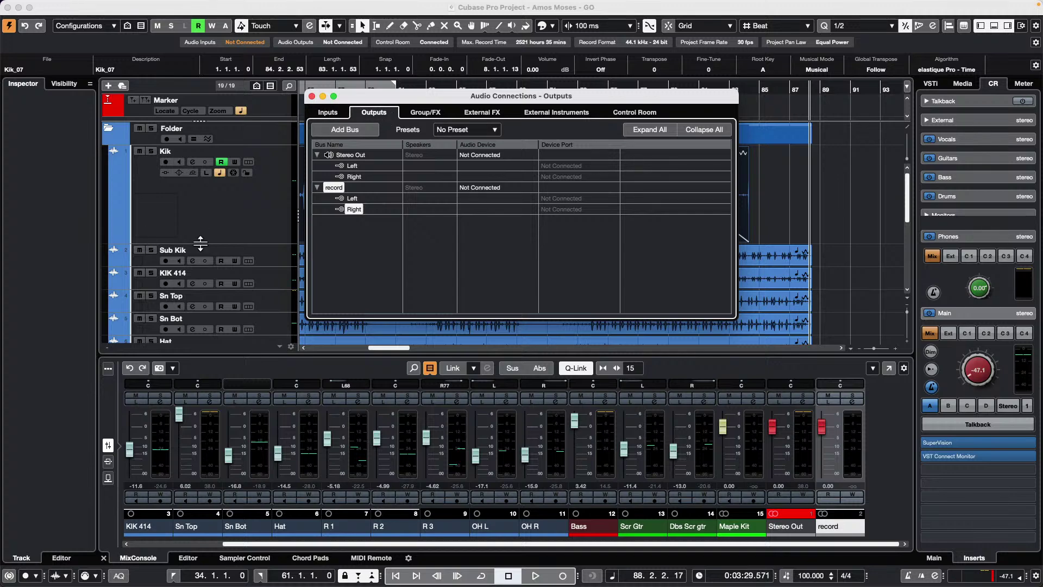
Add one stereo audio track below Kik with UR24C Input 1 (Mono) and Stereo Out, and review its input routing choices.
{"action": "left_click", "coordinate": [227, 228]}
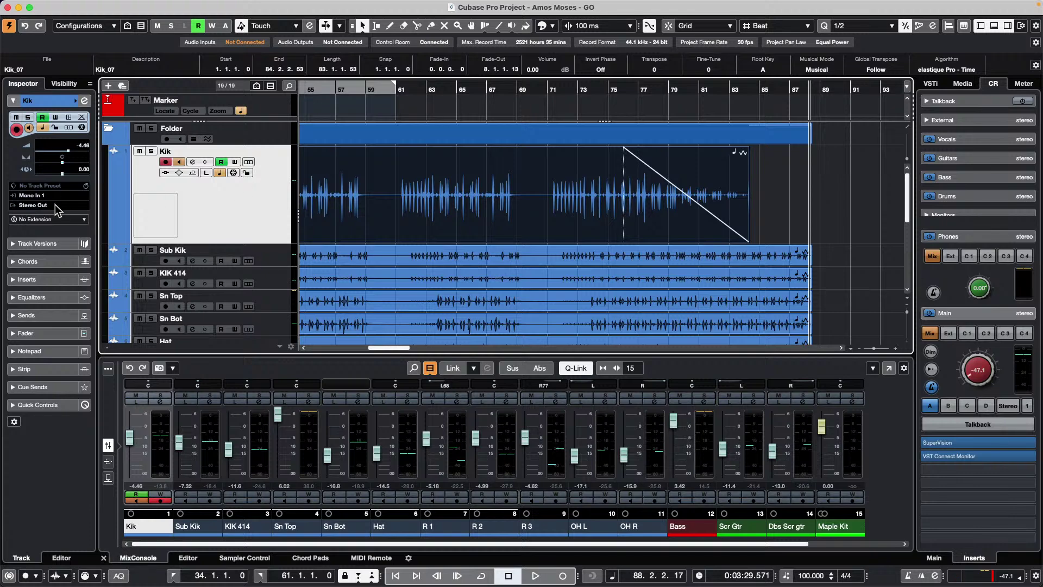
{"action": "right_click", "coordinate": [251, 220]}
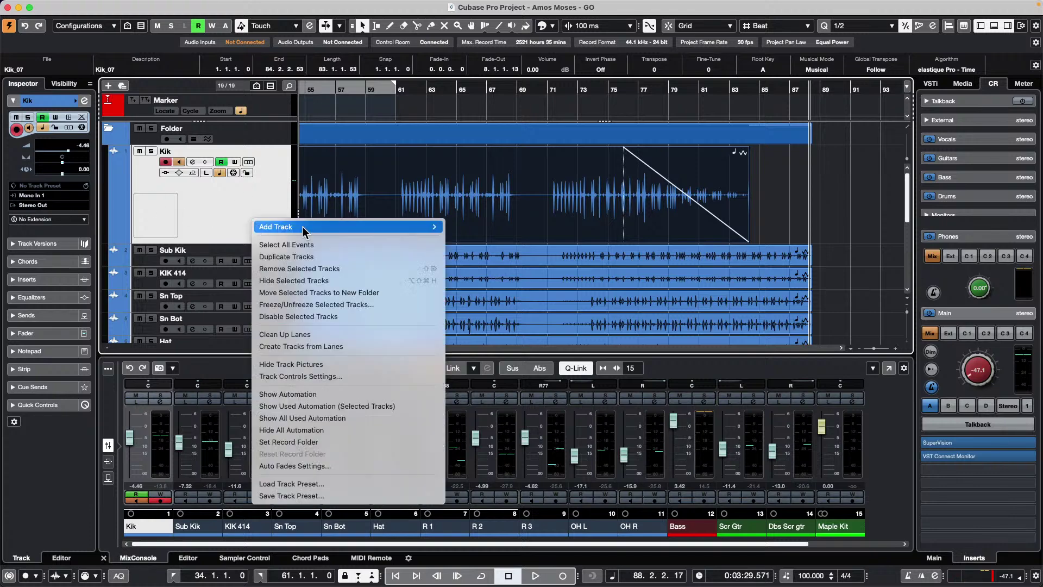
{"action": "mouse_move", "coordinate": [303, 226]}
{"action": "left_click", "coordinate": [529, 223]}
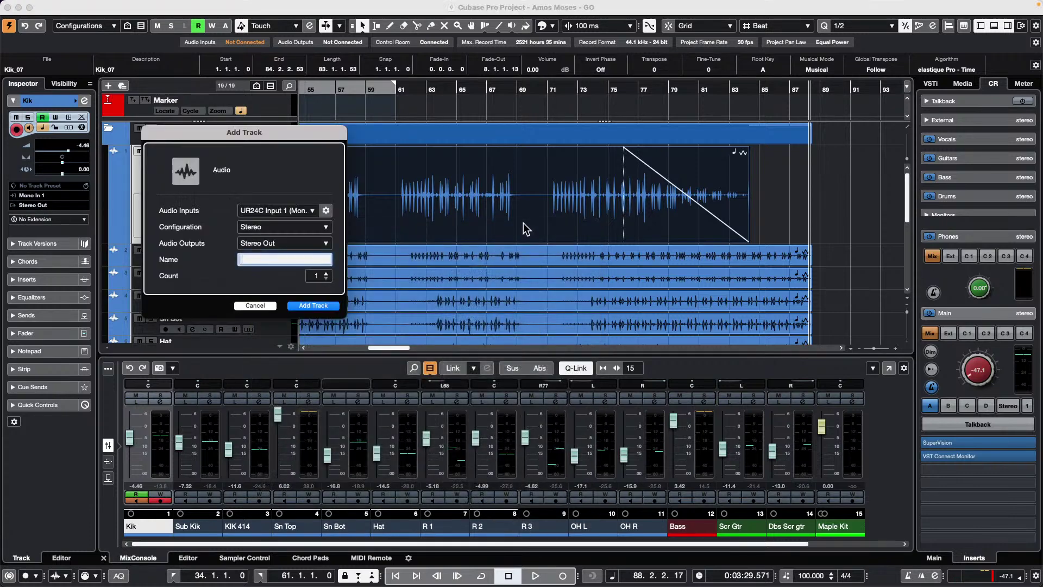
{"action": "left_click", "coordinate": [282, 211]}
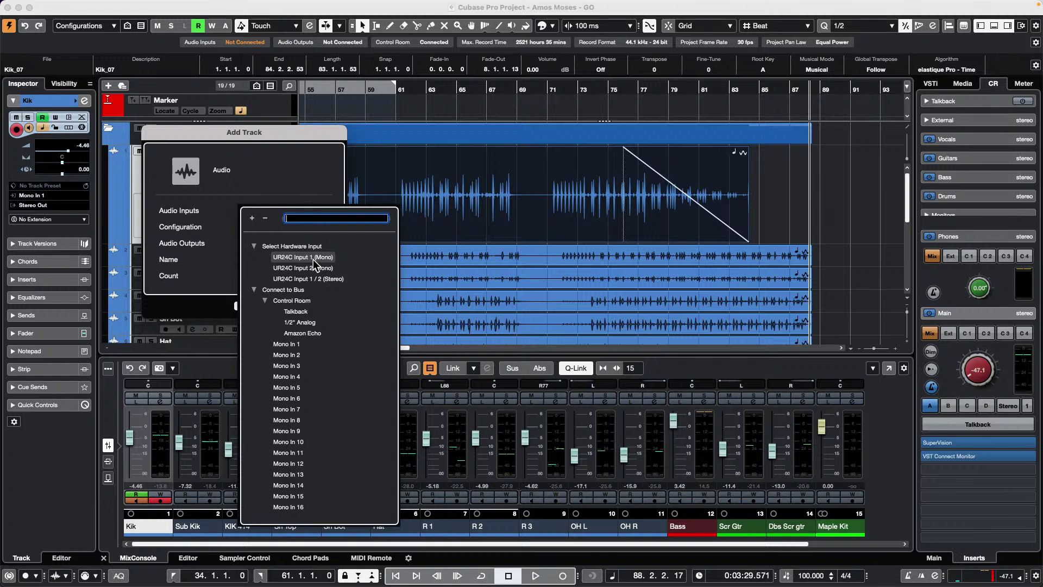
{"action": "left_click", "coordinate": [207, 205]}
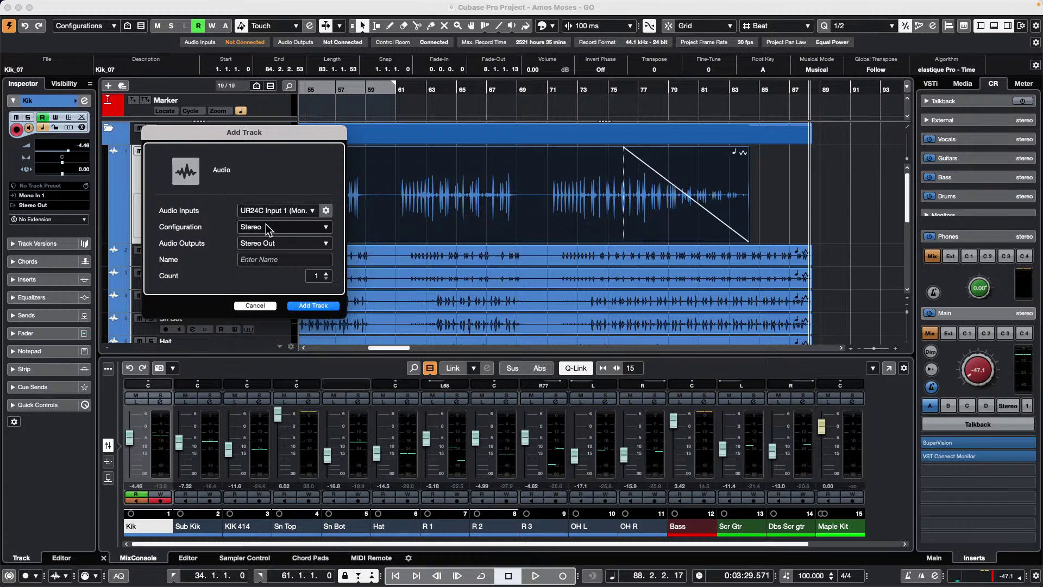
{"action": "left_click", "coordinate": [298, 217]}
{"action": "left_click", "coordinate": [240, 198]}
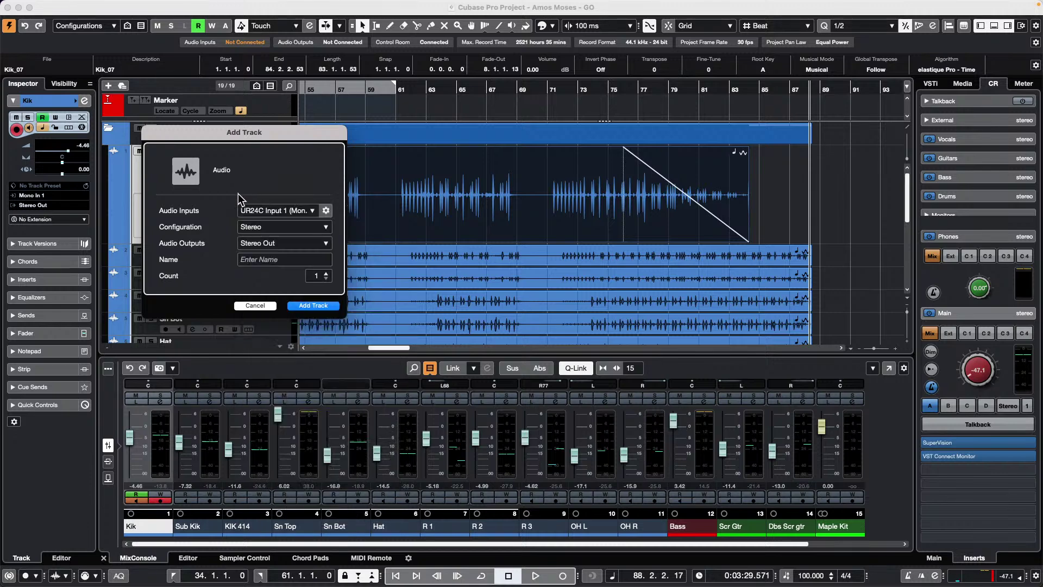
{"action": "left_click", "coordinate": [318, 306]}
{"action": "left_click", "coordinate": [37, 195]}
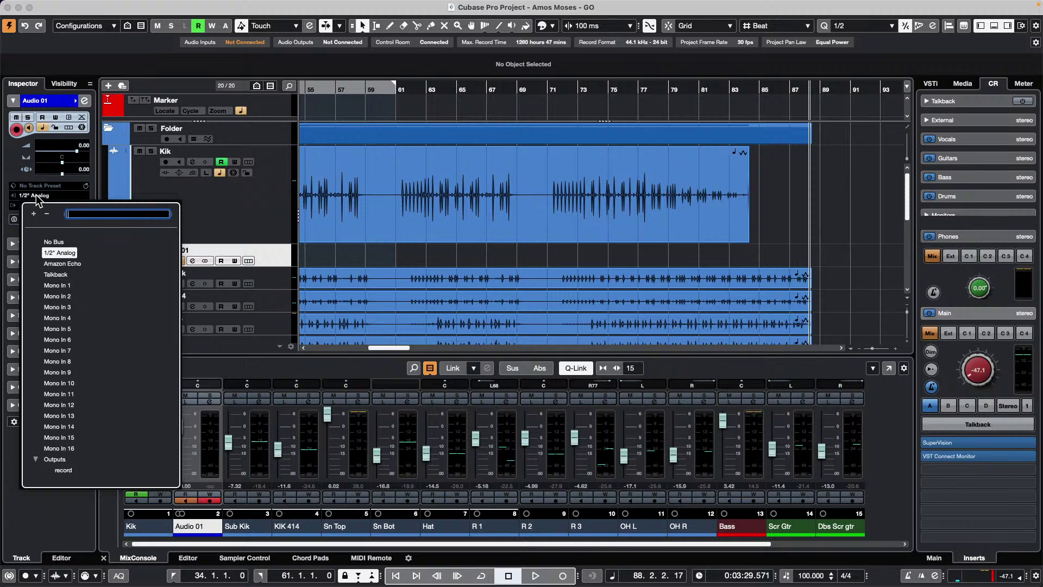
{"action": "left_click", "coordinate": [289, 158]}
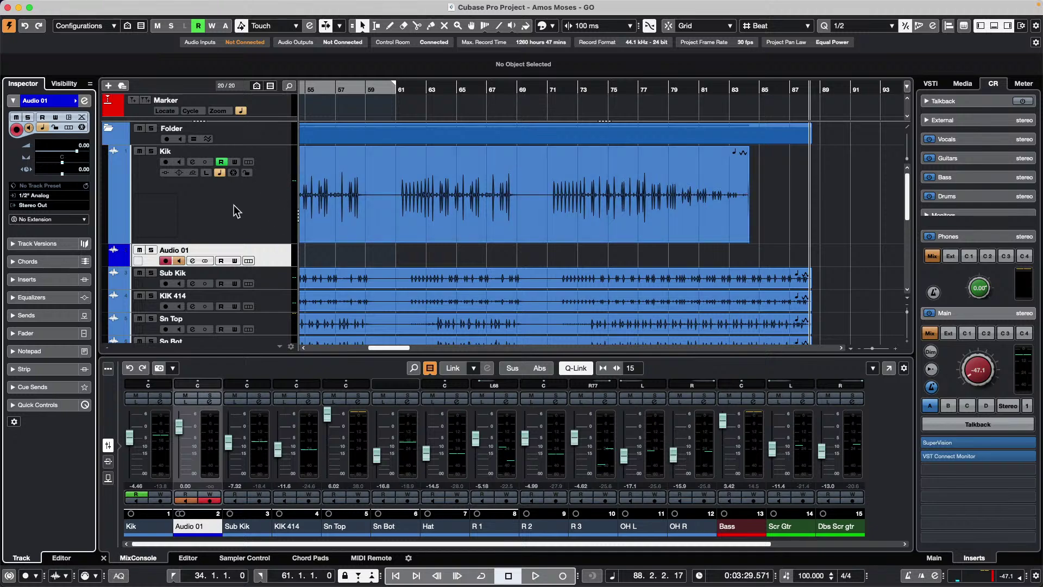
Add a stereo audio track below Kik with UR24C Input 1 (Mono) and Stereo Out, and choose the record output bus as its input.
{"action": "right_click", "coordinate": [255, 208]}
{"action": "mouse_move", "coordinate": [262, 214]}
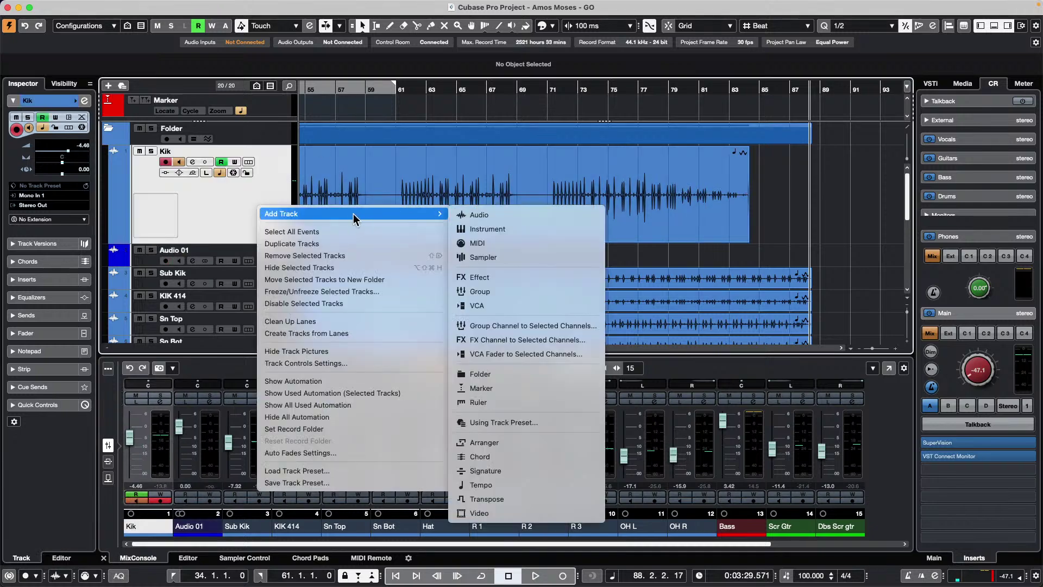
{"action": "left_click", "coordinate": [489, 216]}
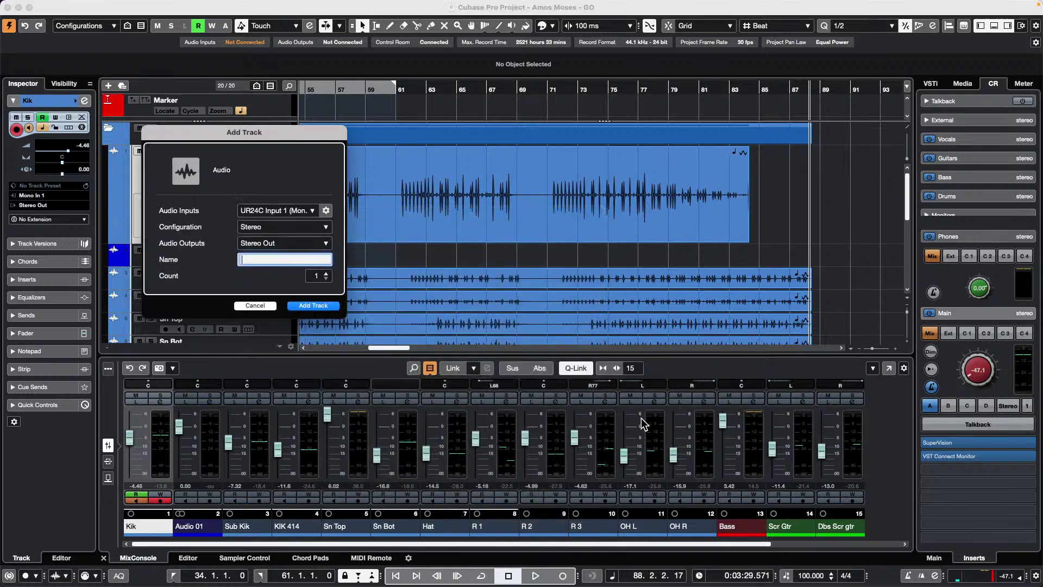
{"action": "left_click", "coordinate": [322, 306]}
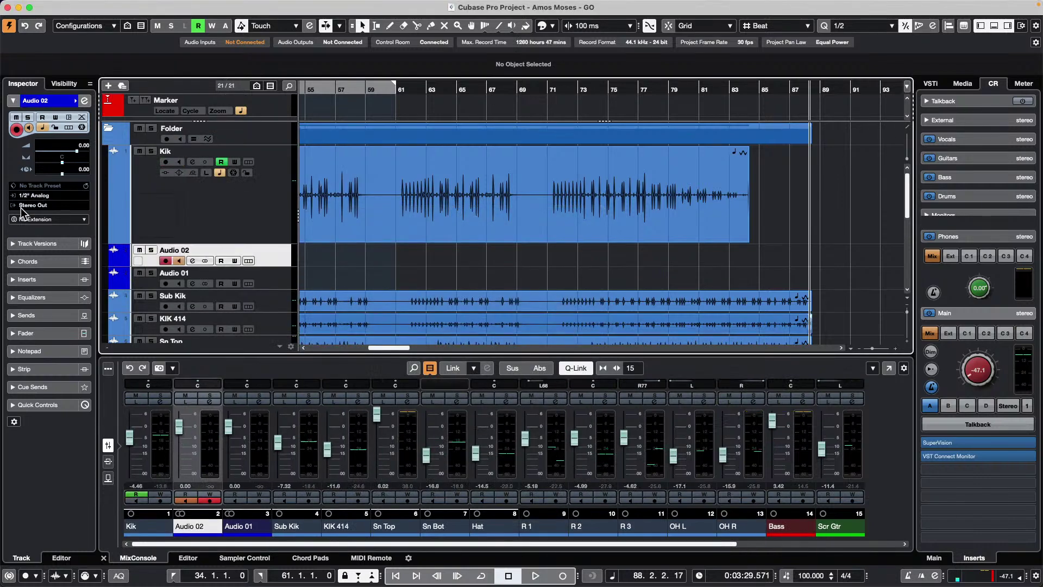
{"action": "left_click", "coordinate": [50, 195]}
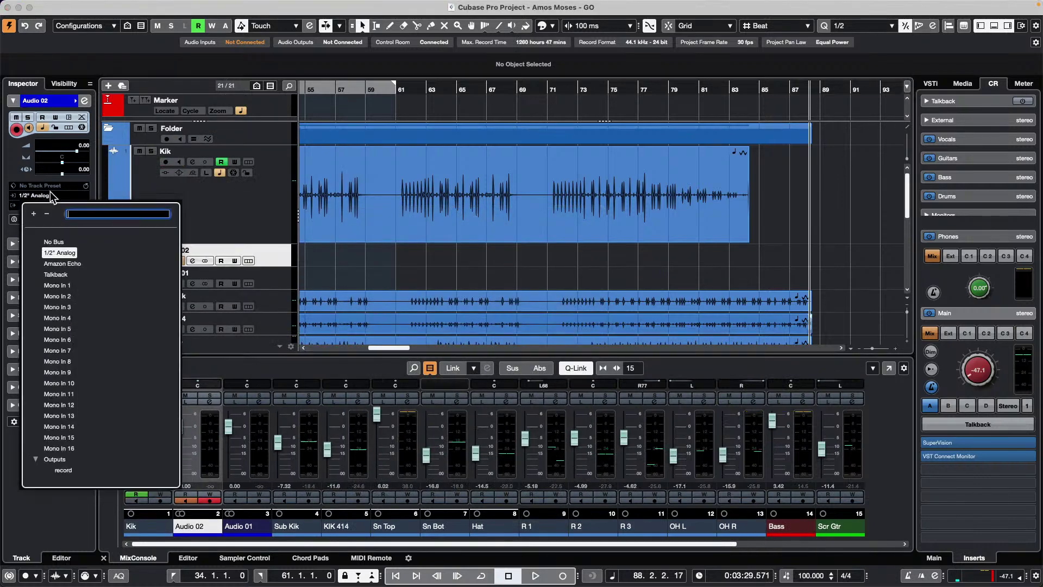
{"action": "left_click", "coordinate": [65, 475]}
Add another stereo audio track below Kik with UR24C Input 1 (Mono) and Stereo Out, reviewing the available audio inputs during creation.
{"action": "right_click", "coordinate": [233, 220]}
{"action": "mouse_move", "coordinate": [298, 223]}
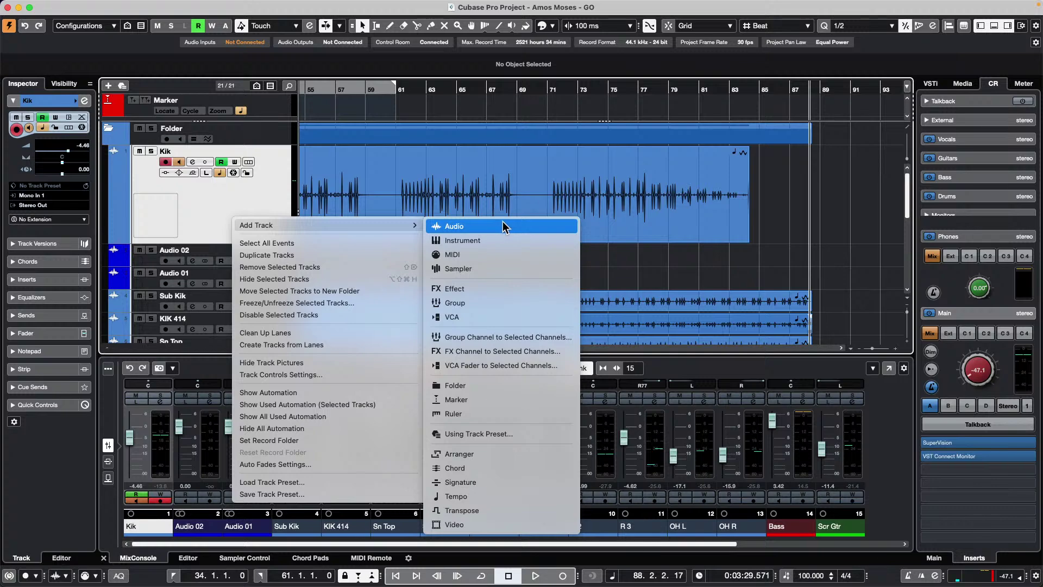
{"action": "left_click", "coordinate": [503, 221]}
{"action": "left_click", "coordinate": [275, 207]}
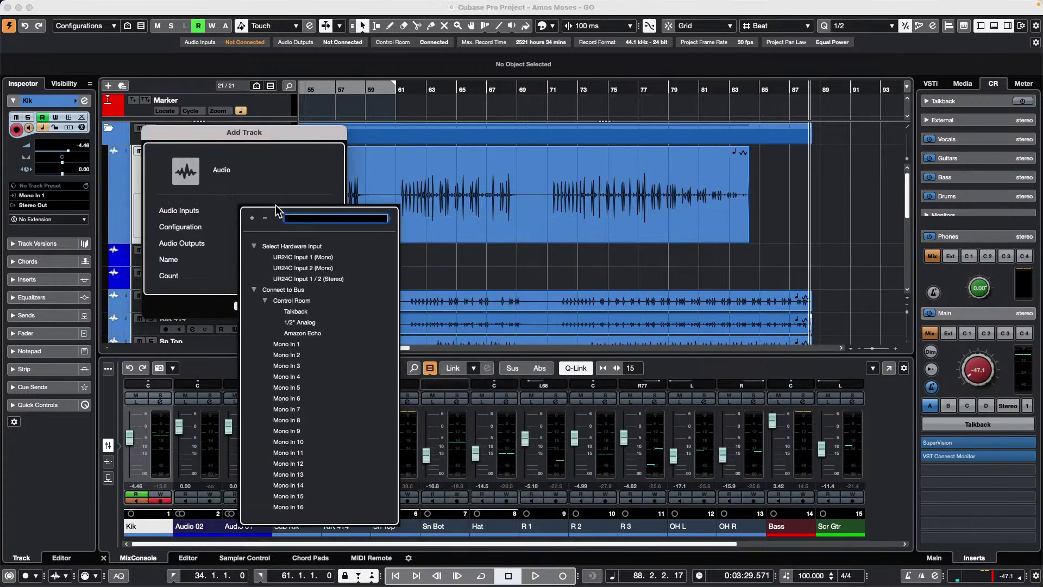
{"action": "left_click", "coordinate": [264, 300]}
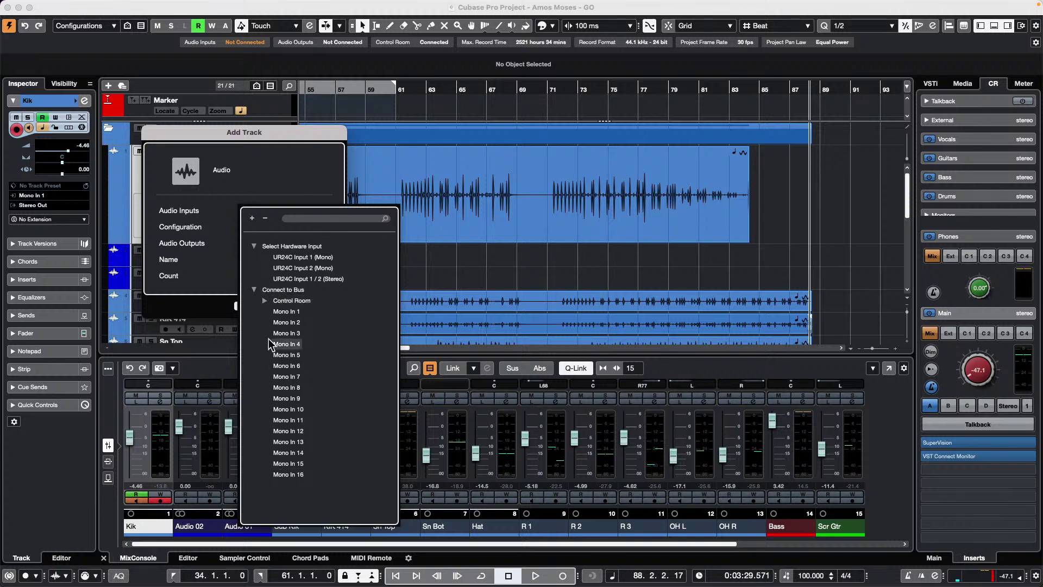
{"action": "left_click", "coordinate": [279, 179]}
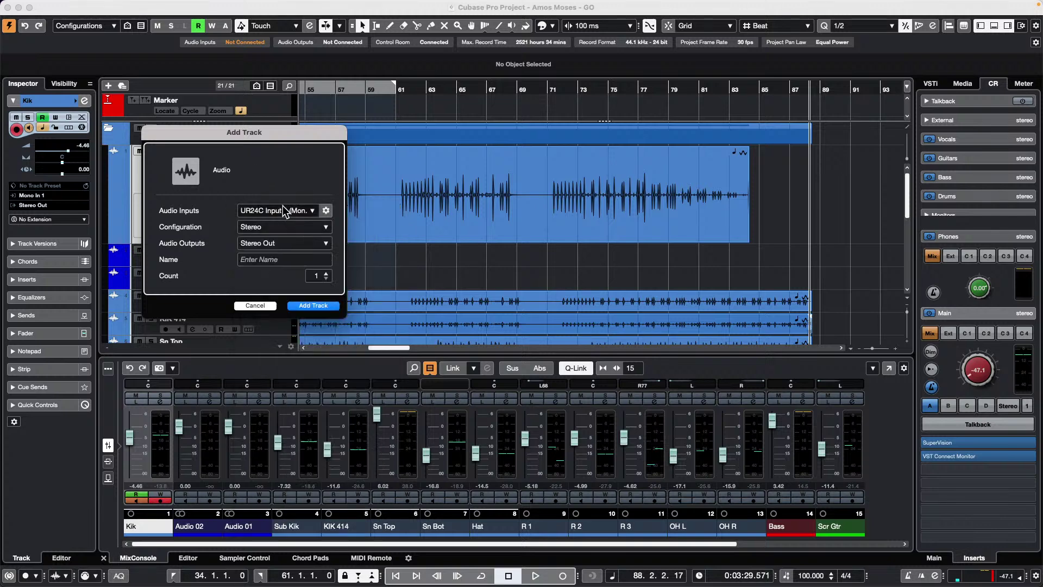
{"action": "left_click", "coordinate": [307, 305]}
Review the newly added track's input routing choices and select Kik again.
{"action": "left_click", "coordinate": [47, 205]}
{"action": "left_click", "coordinate": [51, 195]}
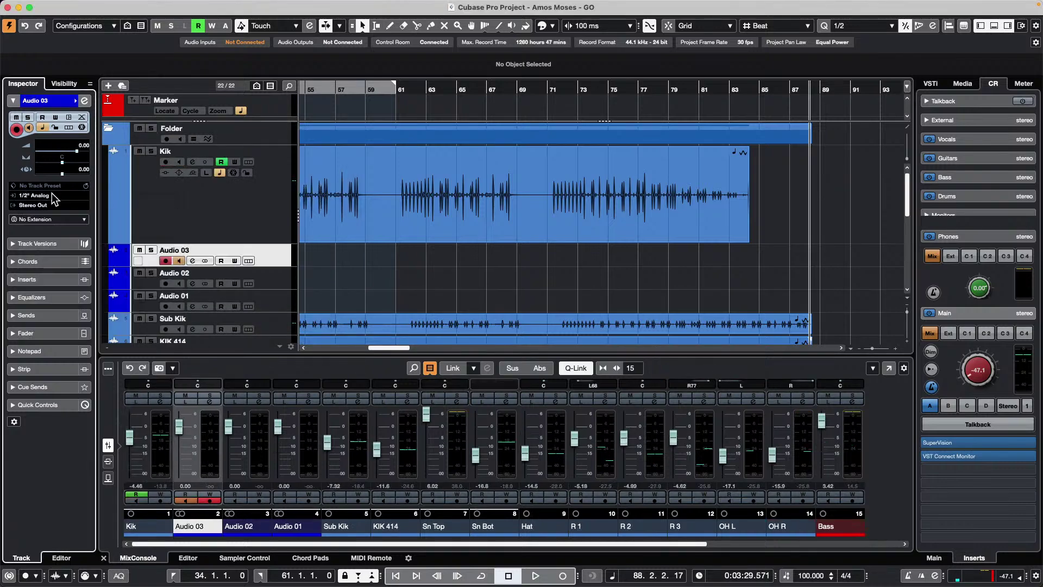
{"action": "left_click", "coordinate": [51, 195]}
{"action": "left_click", "coordinate": [257, 224]}
{"action": "left_click", "coordinate": [263, 226]}
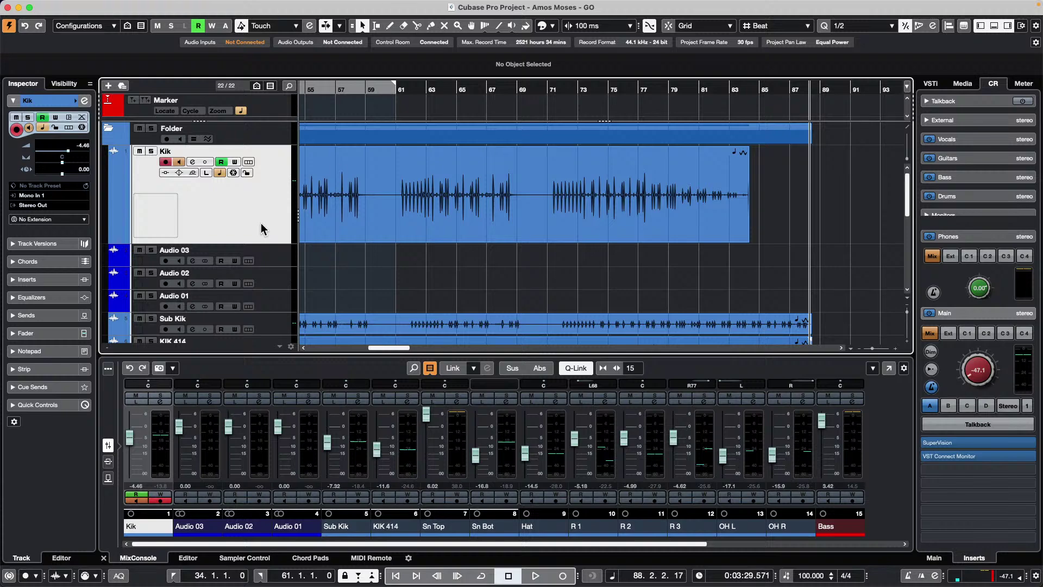
Review the output buses in the Audio Connections.
{"action": "left_click", "coordinate": [325, 6]}
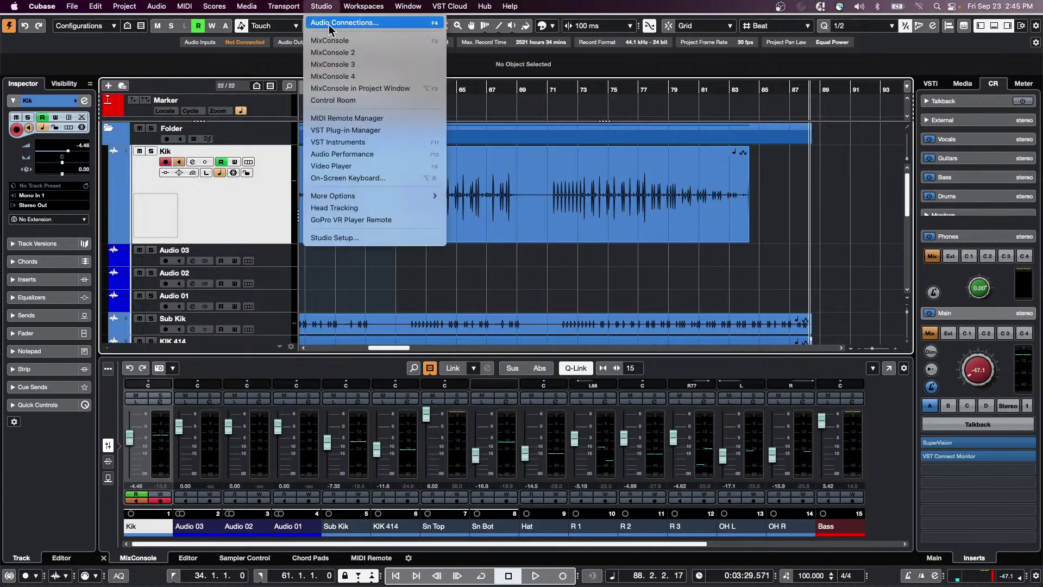
{"action": "left_click", "coordinate": [330, 22]}
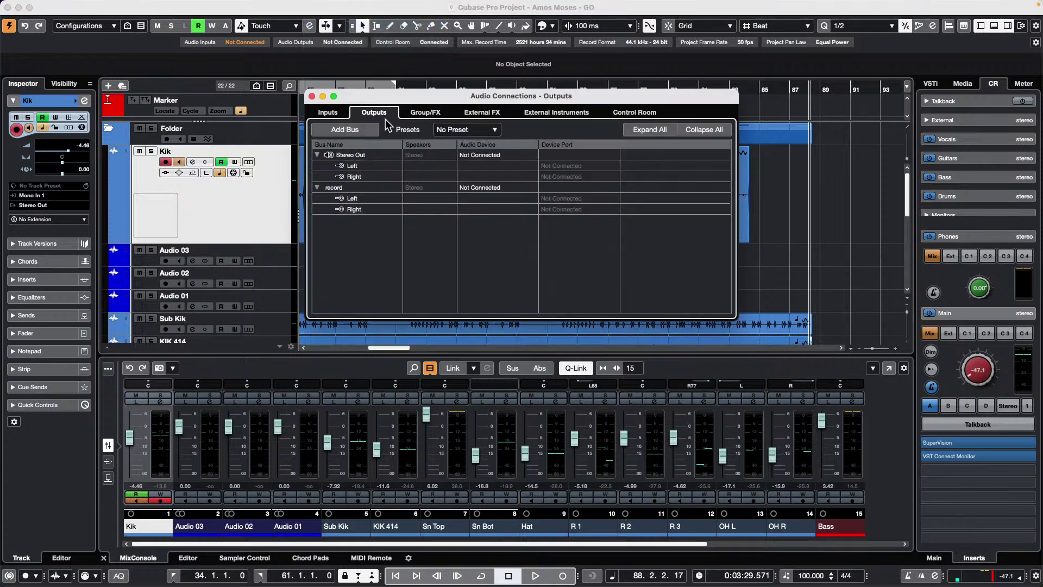
{"action": "left_click", "coordinate": [239, 211]}
Select Audio 03 and examine the Outputs group among its input routing choices.
{"action": "right_click", "coordinate": [248, 204]}
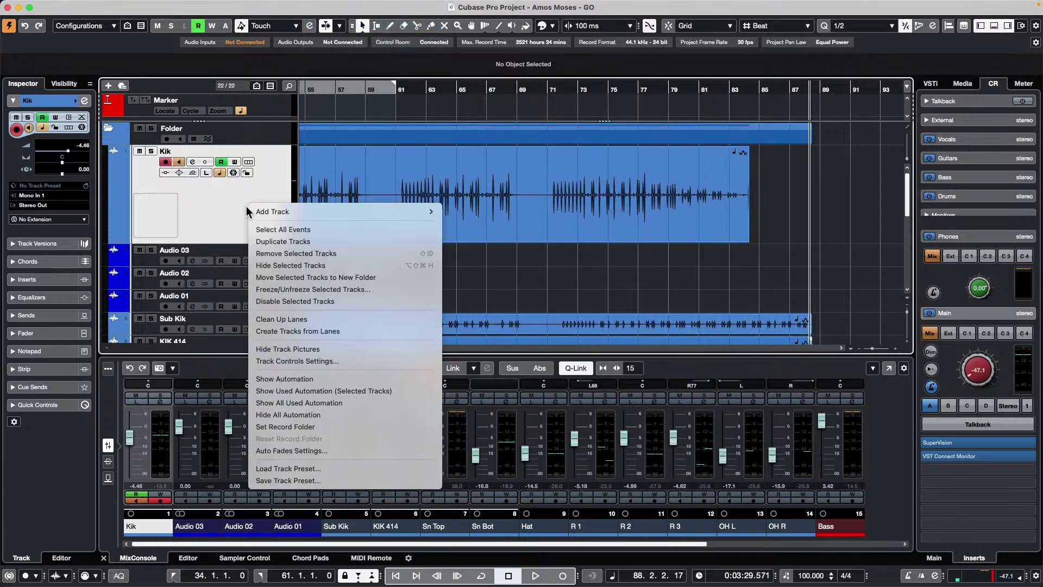
{"action": "left_click", "coordinate": [223, 248]}
{"action": "left_click", "coordinate": [268, 251]}
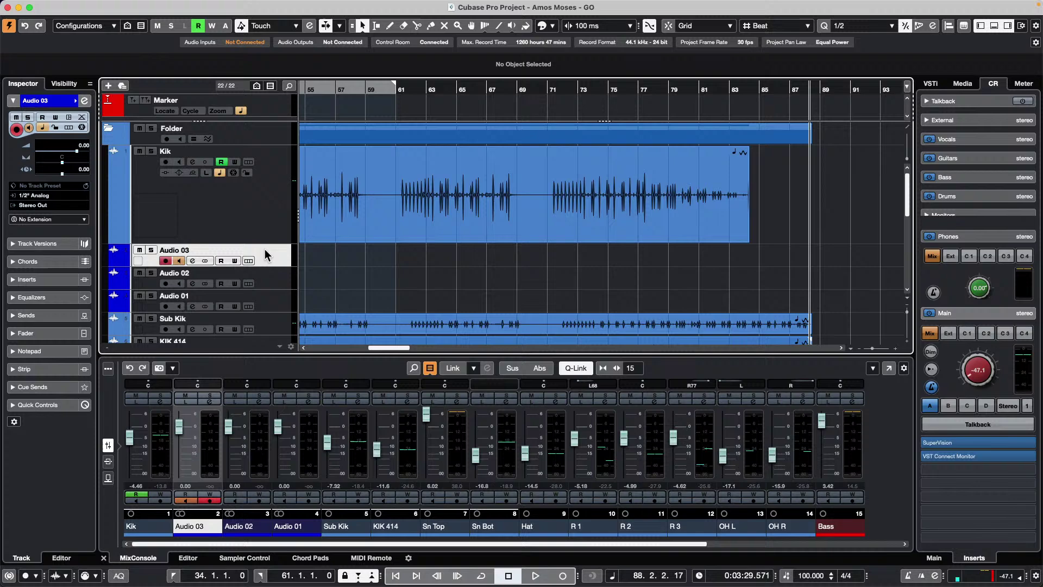
{"action": "left_click", "coordinate": [61, 195]}
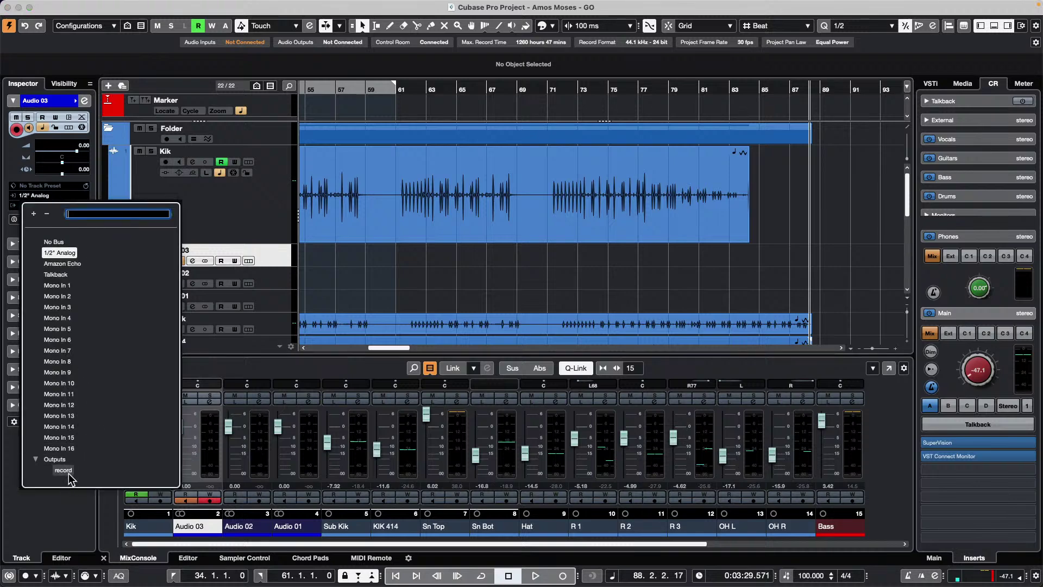
{"action": "left_click", "coordinate": [264, 227]}
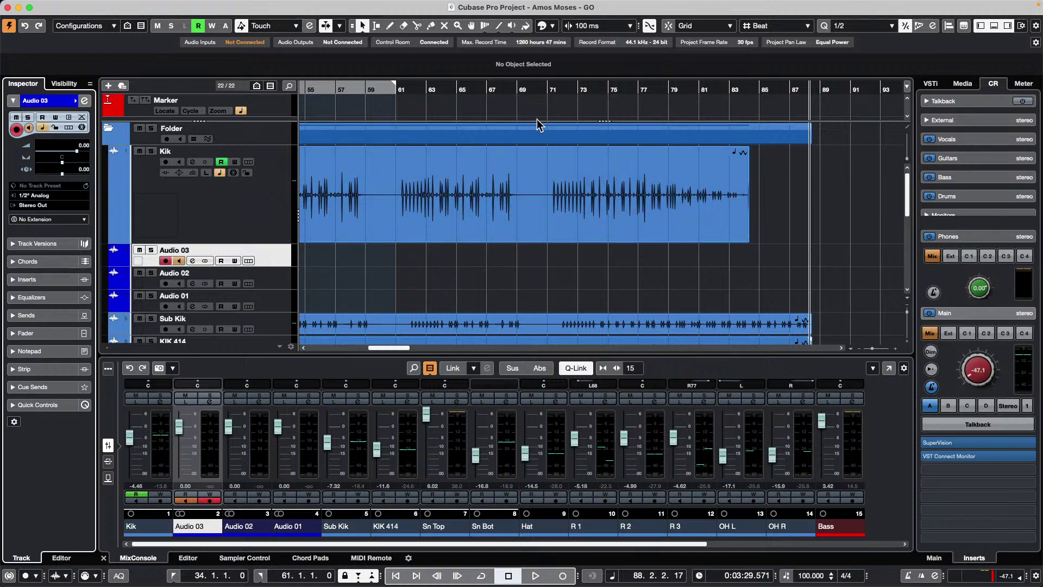
Enlarge the height of the Bass track.
{"action": "scroll", "coordinate": [479, 212], "scroll_direction": "down", "scroll_amount": 5}
{"action": "scroll", "coordinate": [479, 212], "scroll_direction": "down", "scroll_amount": 3}
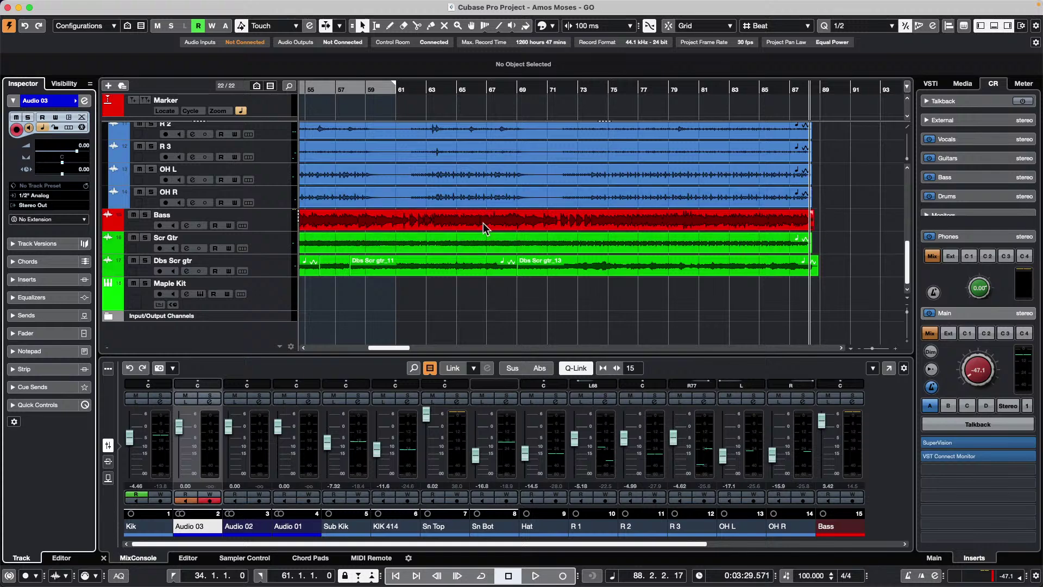
{"action": "mouse_move", "coordinate": [278, 230]}
{"action": "left_mouse_down"}
{"action": "mouse_move", "coordinate": [275, 292]}
{"action": "mouse_move", "coordinate": [324, 297]}
{"action": "left_mouse_up"}
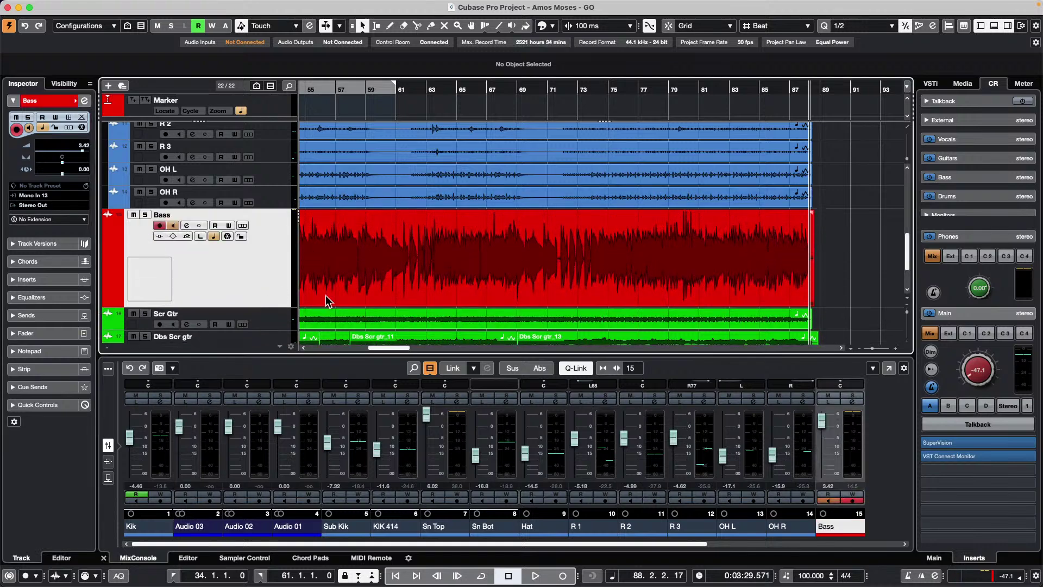
Split the Bass event just before bar 69 and move its second part earlier to start at 68.1.4.30.
{"action": "right_click", "coordinate": [476, 259]}
{"action": "left_click", "coordinate": [532, 260]}
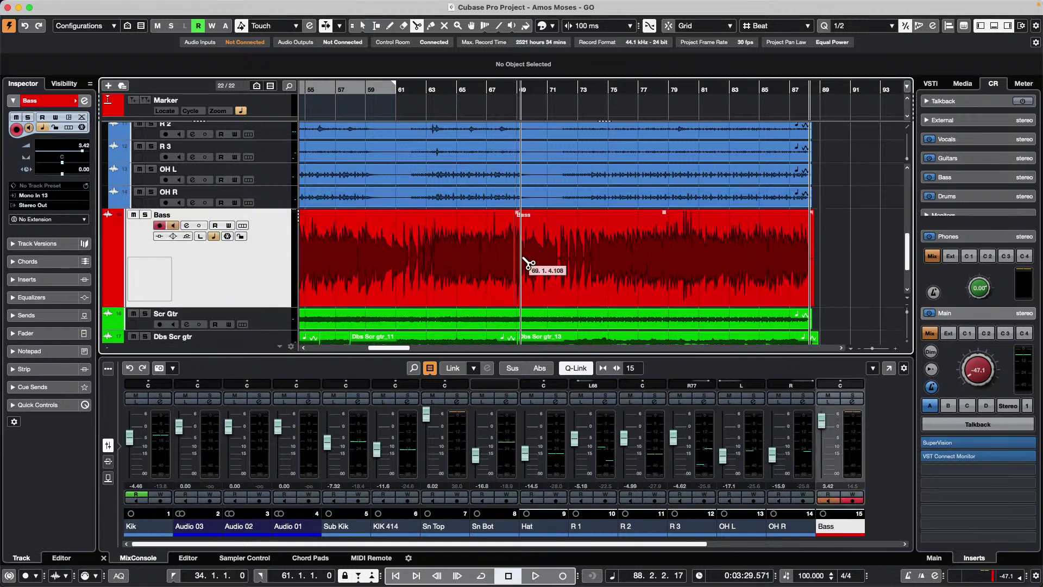
{"action": "left_click", "coordinate": [514, 261]}
{"action": "right_click", "coordinate": [540, 255]}
{"action": "left_click", "coordinate": [545, 261]}
{"action": "left_click", "coordinate": [540, 265]}
{"action": "left_click_drag", "start_coordinate": [541, 265], "coordinate": [529, 264]}
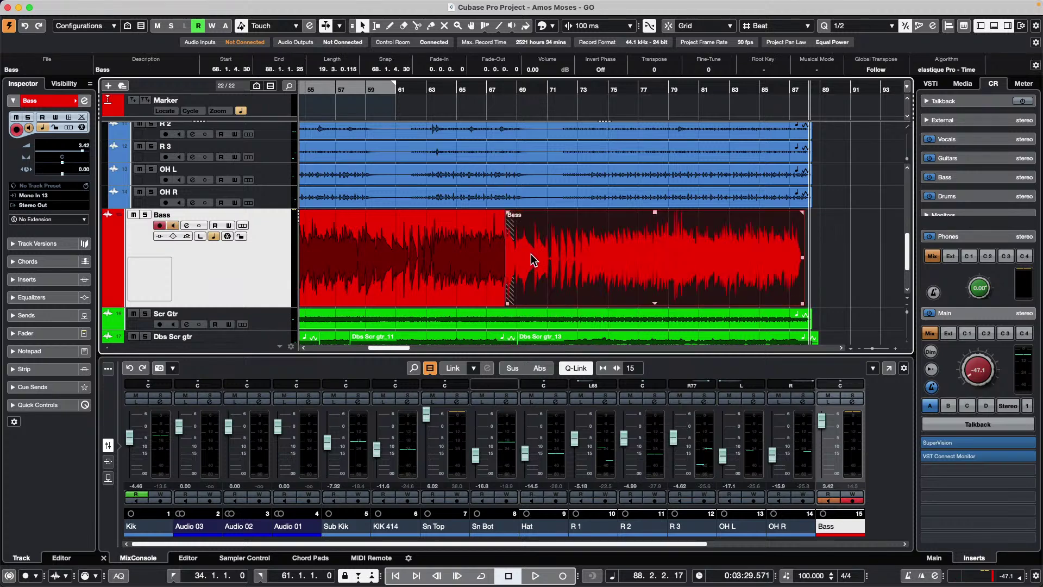
Move the second Bass part to start at 68.3.4.67 and crossfade its overlap with the first part.
{"action": "left_click", "coordinate": [502, 87]}
{"action": "left_click_drag", "start_coordinate": [503, 87], "coordinate": [500, 163]}
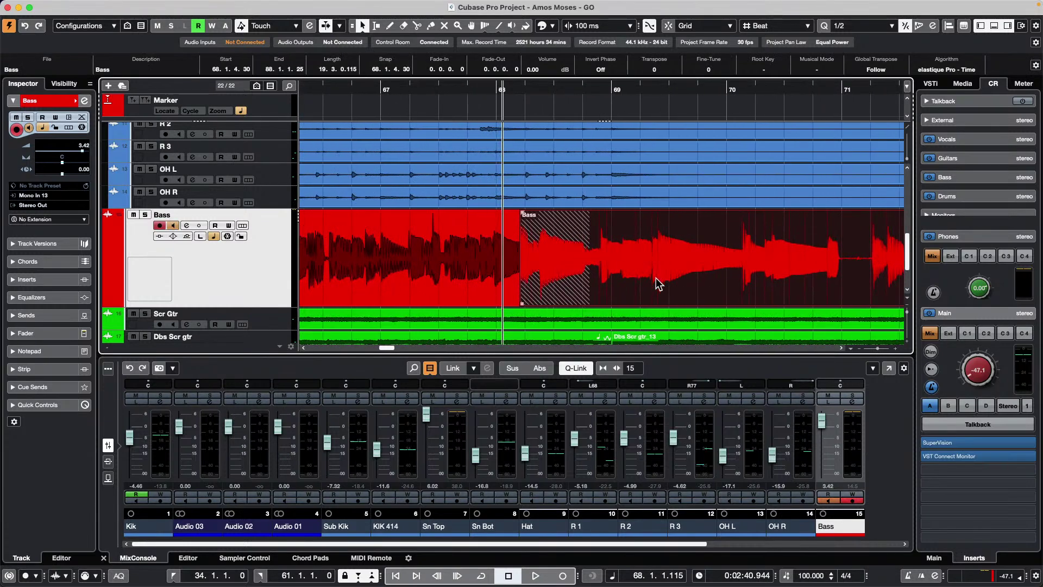
{"action": "left_click_drag", "start_coordinate": [617, 286], "coordinate": [658, 276]}
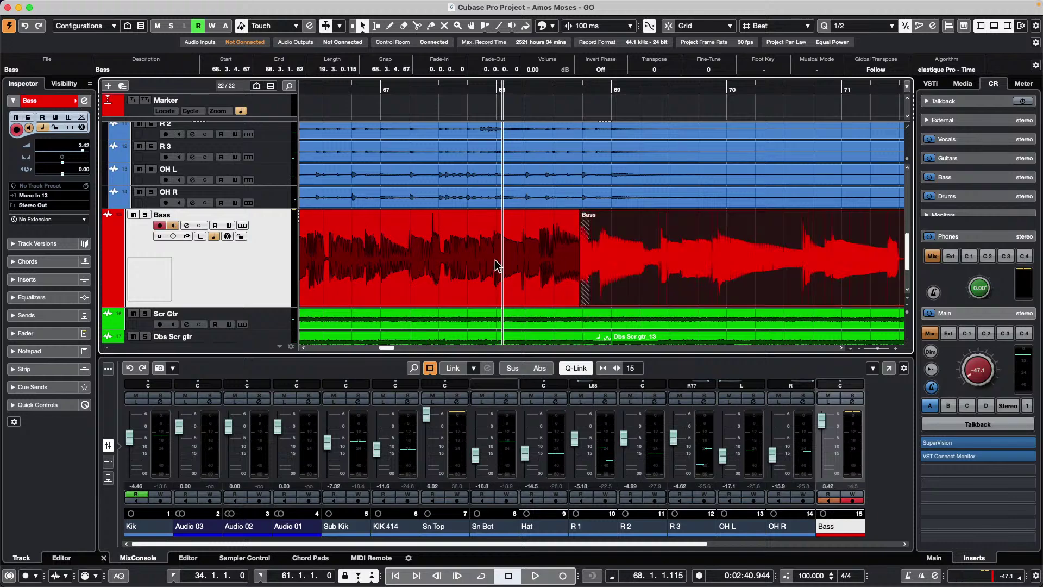
{"action": "key", "text": "x"}
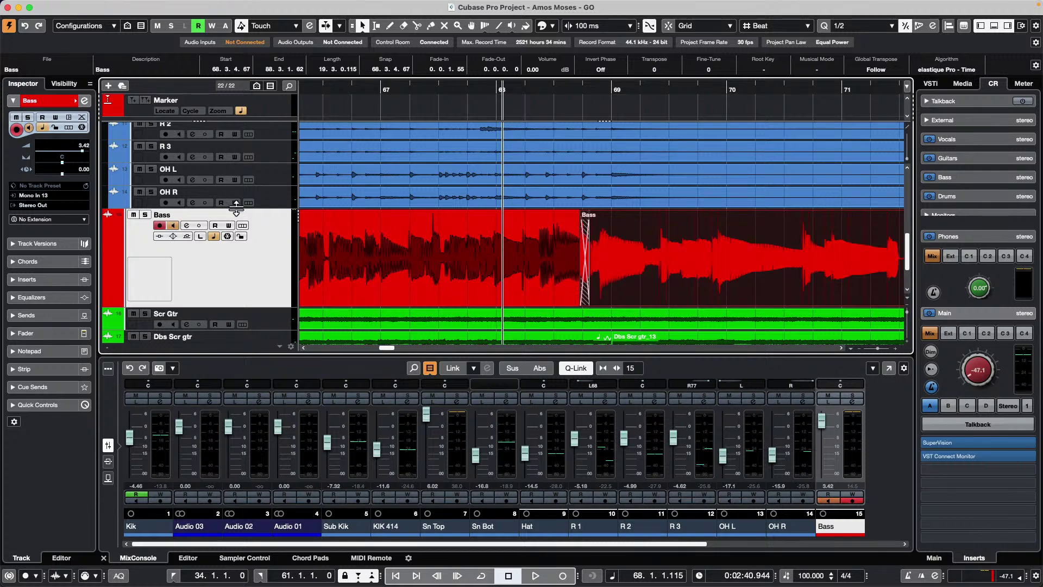
Enable Auto Fade In, Auto Fade Out and Auto Crossfades in the Bass track's auto fades settings.
{"action": "left_click", "coordinate": [82, 118]}
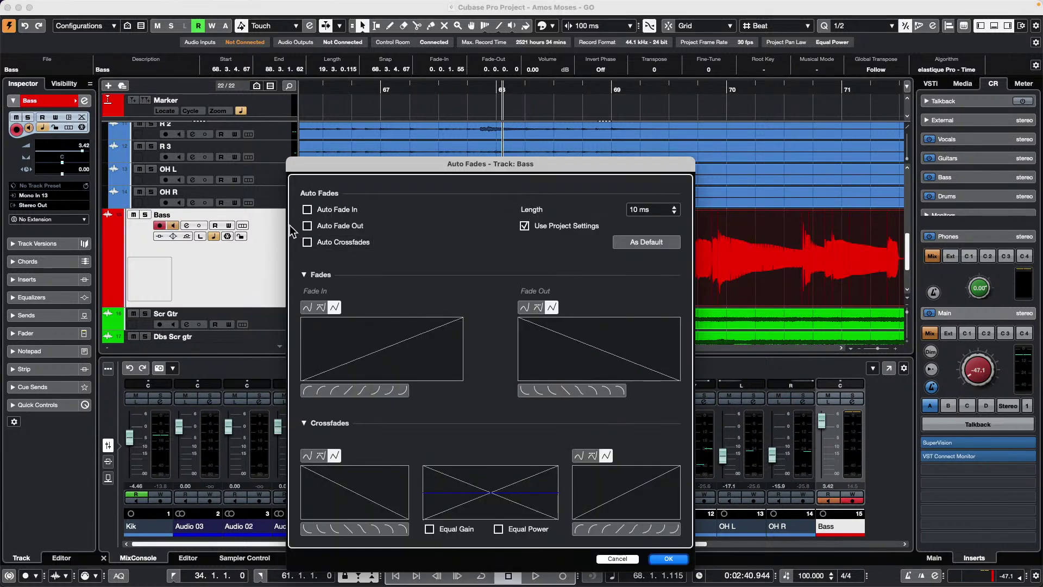
{"action": "left_click", "coordinate": [307, 209]}
{"action": "left_click", "coordinate": [309, 226]}
{"action": "left_click", "coordinate": [307, 243]}
{"action": "left_click", "coordinate": [669, 559]}
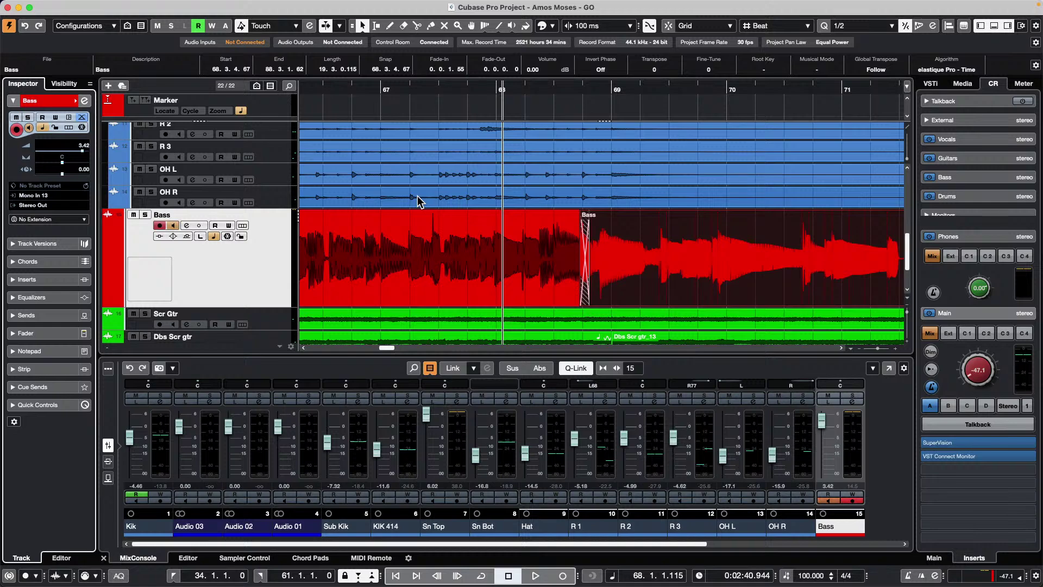
Undo the crossfade, moves and split on the Bass event.
{"action": "key", "text": "super+z"}
{"action": "key", "text": "super+z"}
{"action": "key", "text": "super+z"}
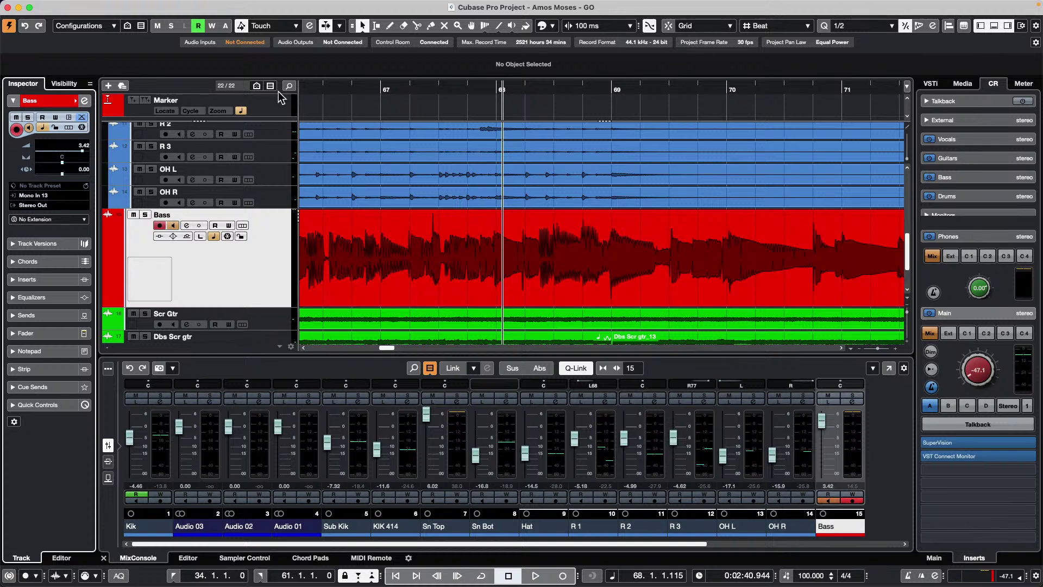
{"action": "mouse_move", "coordinate": [401, 6]}
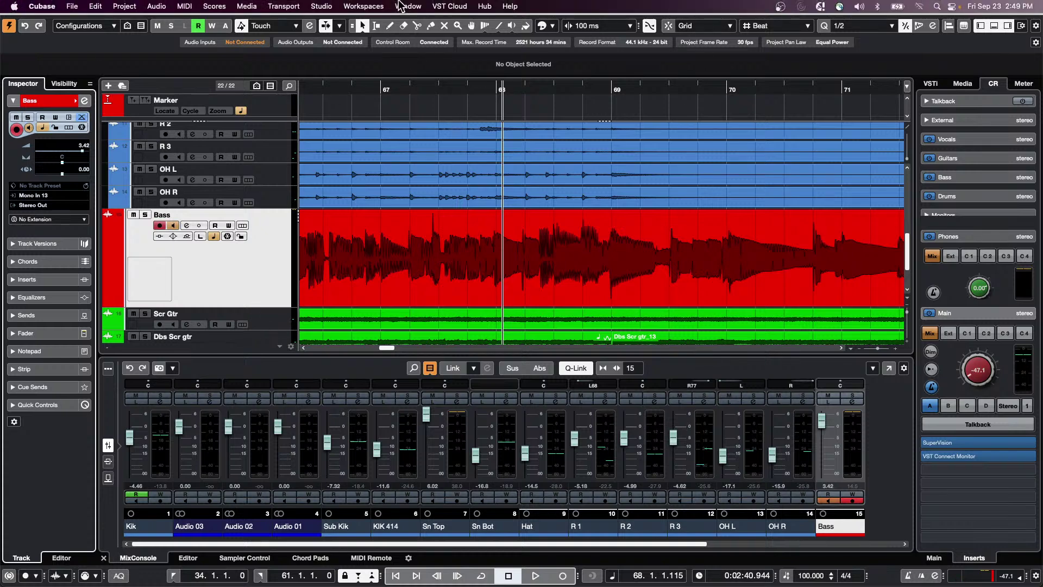
{"action": "left_click", "coordinate": [329, 6]}
{"action": "left_click", "coordinate": [363, 232]}
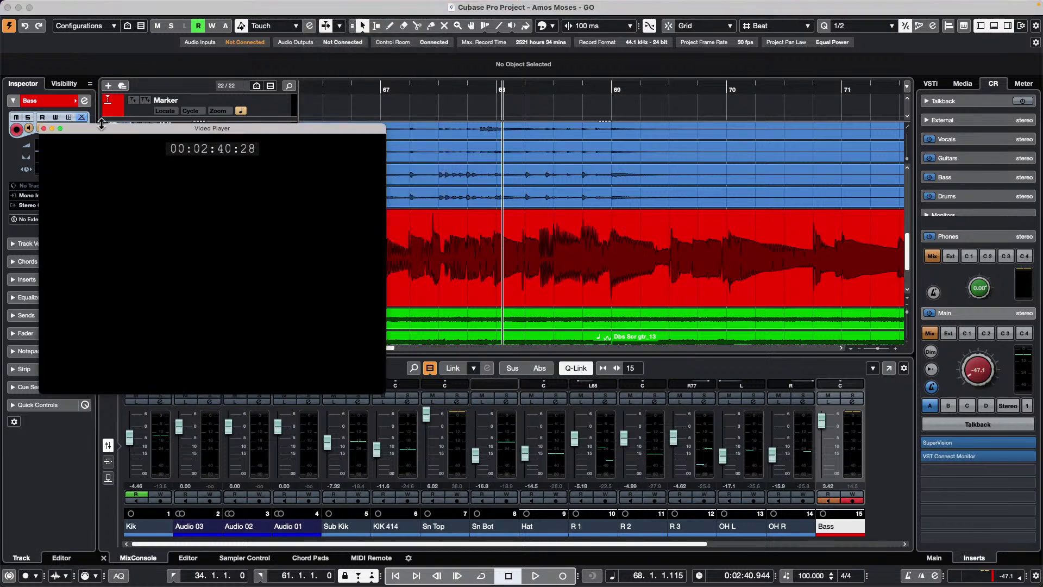
{"action": "left_click", "coordinate": [43, 129]}
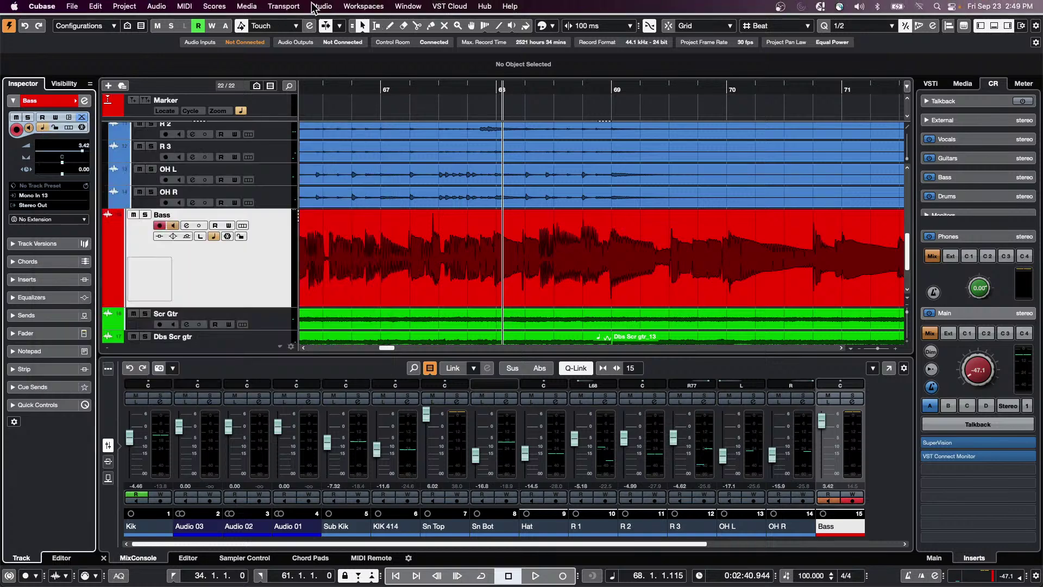
Review the available ASIO drivers in the Studio Setup, keeping Steinberg UR24C.
{"action": "left_click", "coordinate": [321, 6]}
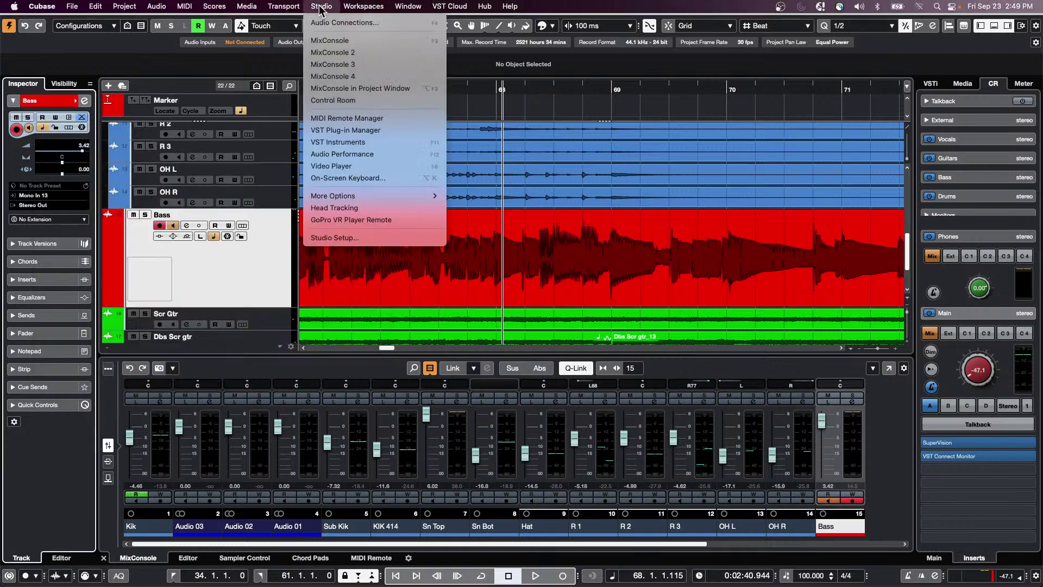
{"action": "left_click", "coordinate": [417, 238]}
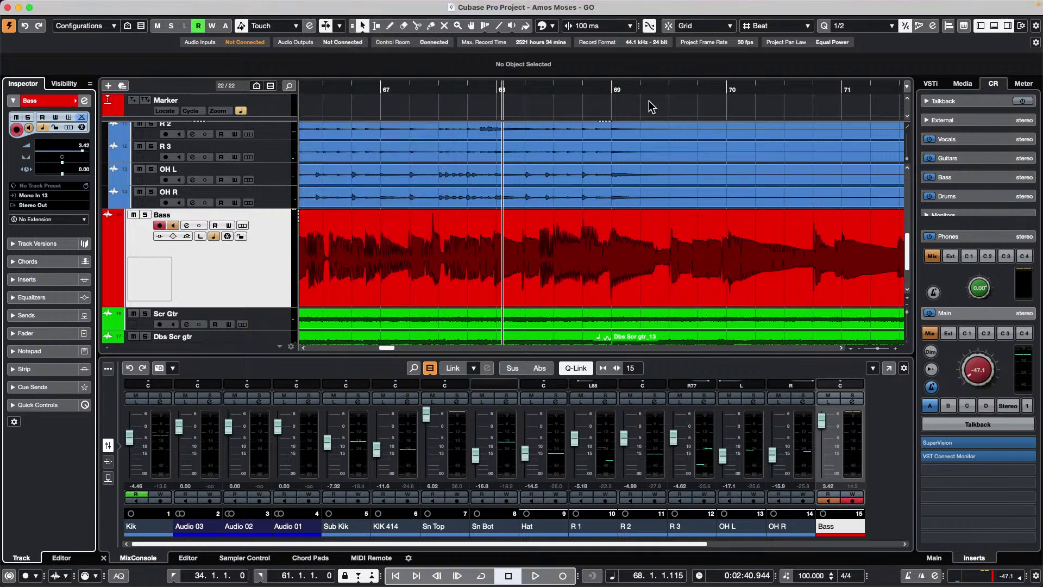
{"action": "left_click", "coordinate": [312, 6]}
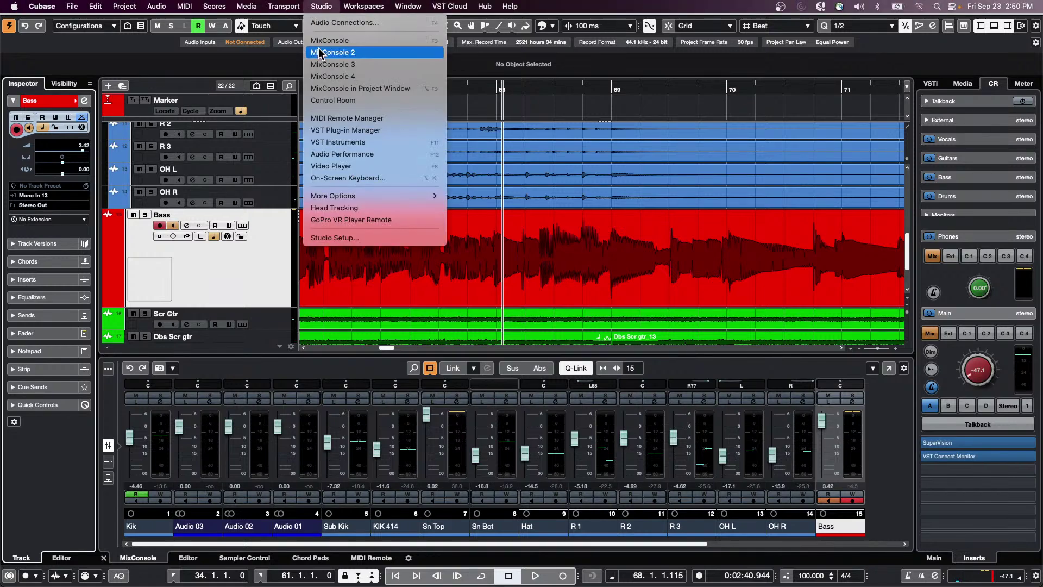
{"action": "left_click", "coordinate": [329, 239]}
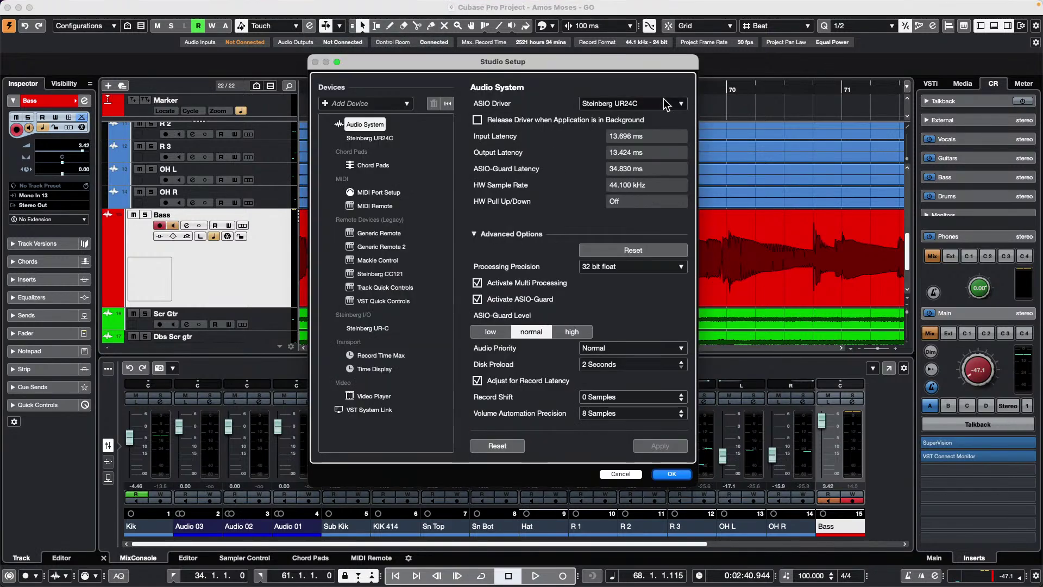
{"action": "left_click", "coordinate": [664, 103]}
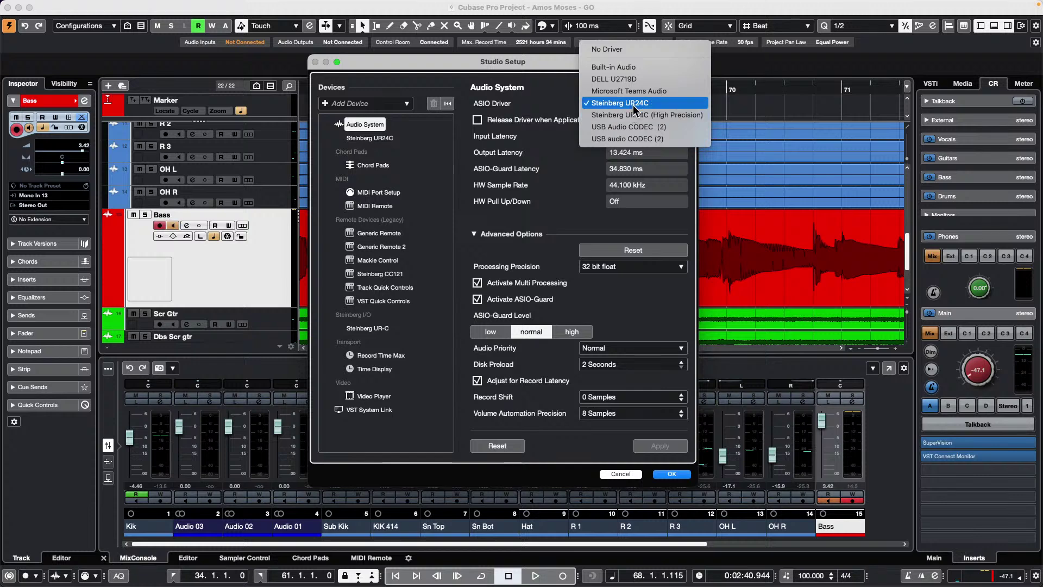
{"action": "left_click", "coordinate": [674, 475]}
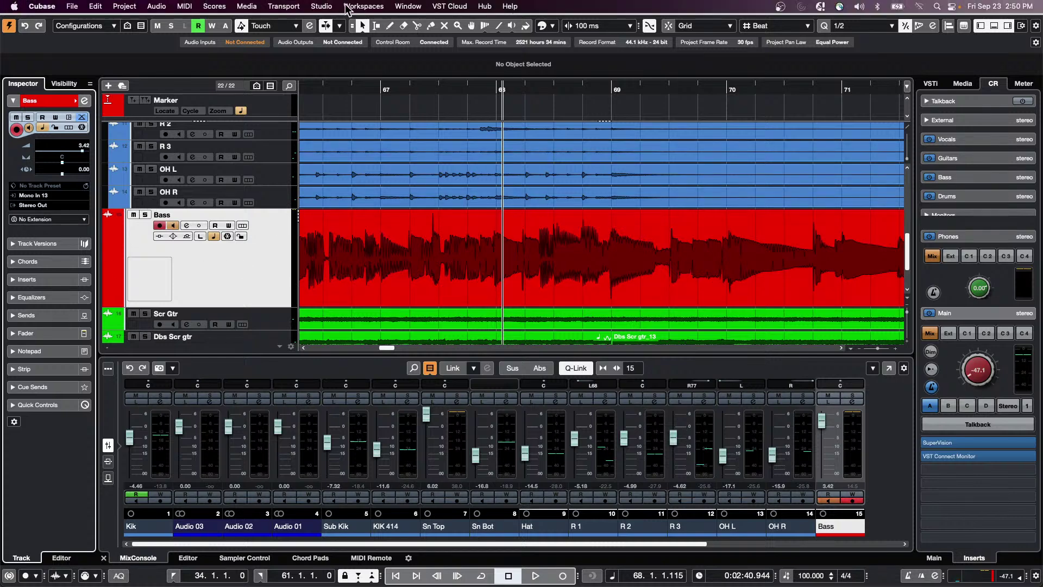
In the Audio Connections, assign the Mono In 1 input bus to Steinberg UR24C, port UR24C Input 1.
{"action": "left_click", "coordinate": [321, 6]}
{"action": "left_click", "coordinate": [337, 25]}
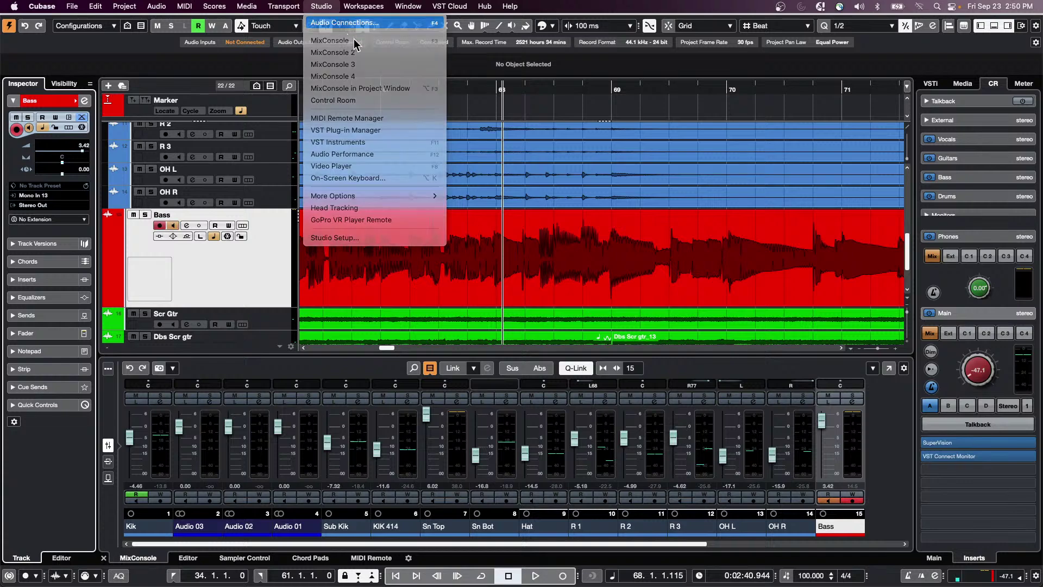
{"action": "left_click", "coordinate": [329, 113]}
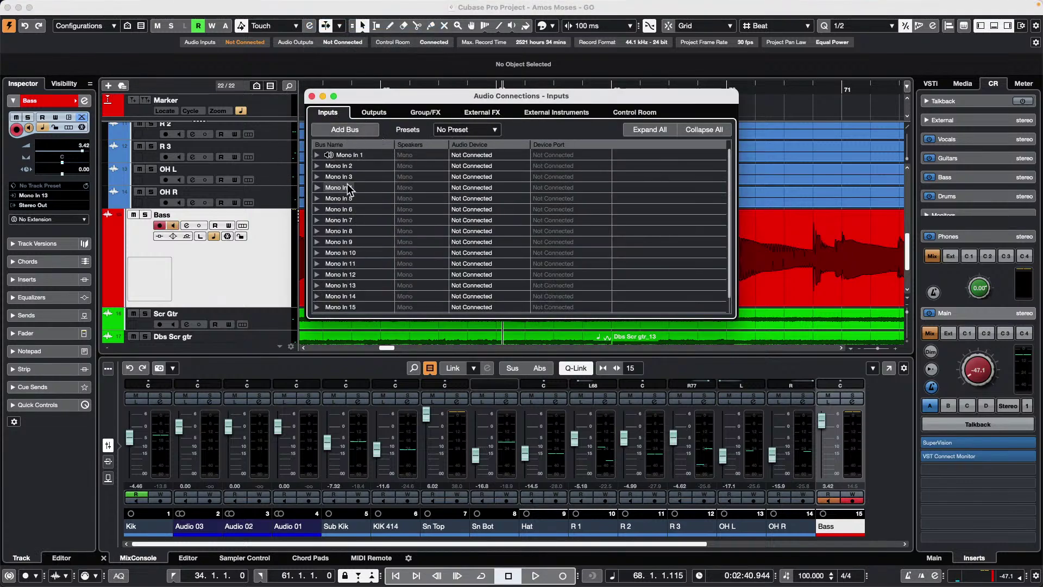
{"action": "left_click", "coordinate": [499, 156]}
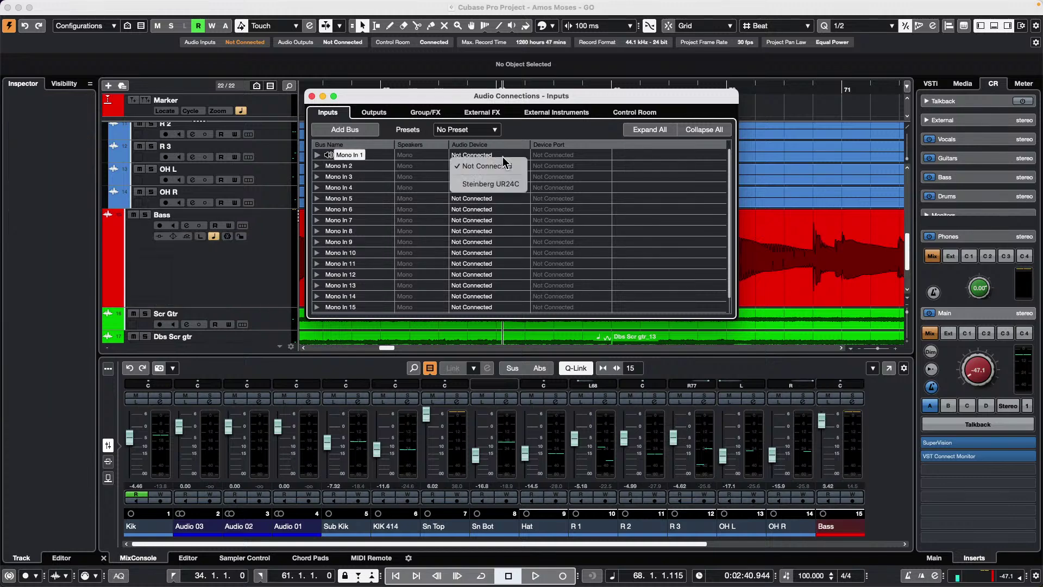
{"action": "left_click", "coordinate": [500, 185]}
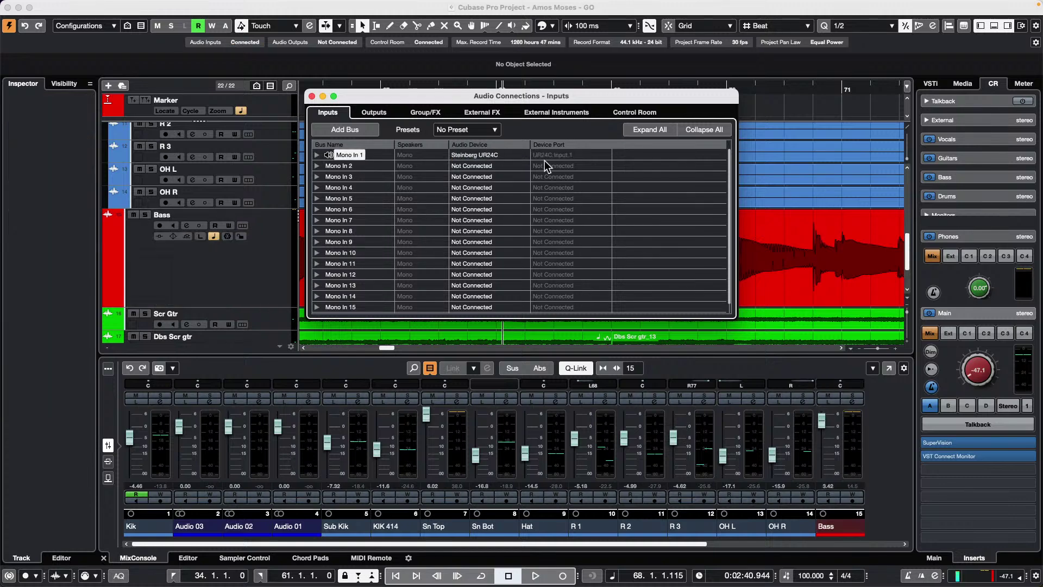
{"action": "left_click", "coordinate": [569, 155]}
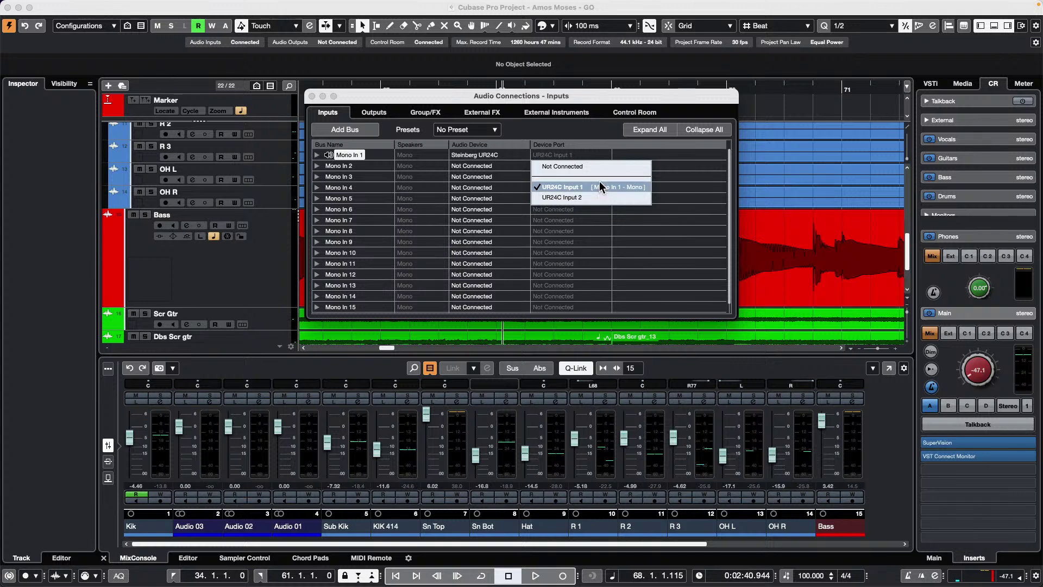
{"action": "left_click", "coordinate": [592, 233]}
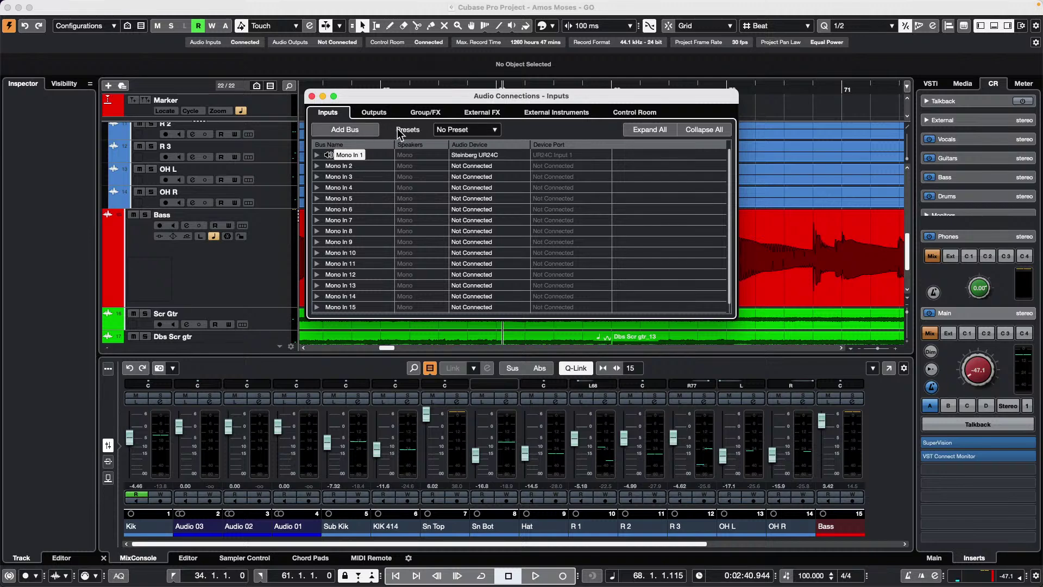
{"action": "left_click", "coordinate": [348, 132]}
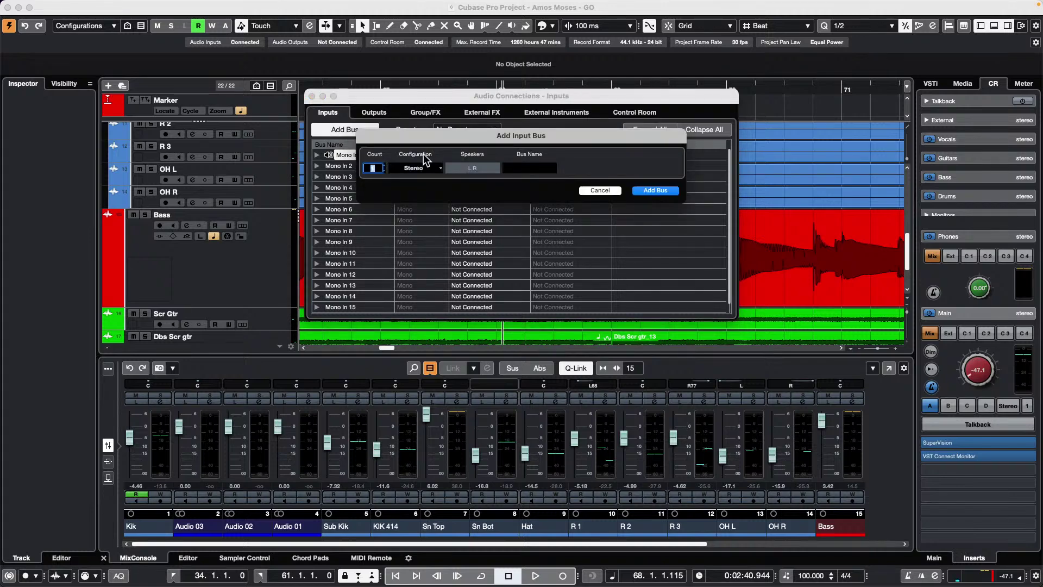
{"action": "left_click", "coordinate": [428, 169]}
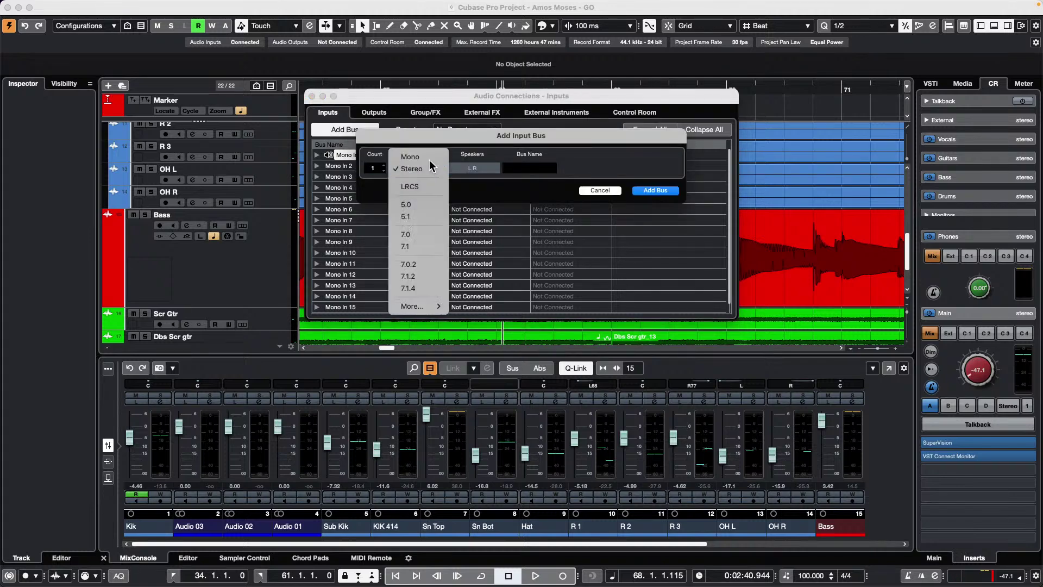
{"action": "left_click", "coordinate": [414, 156]}
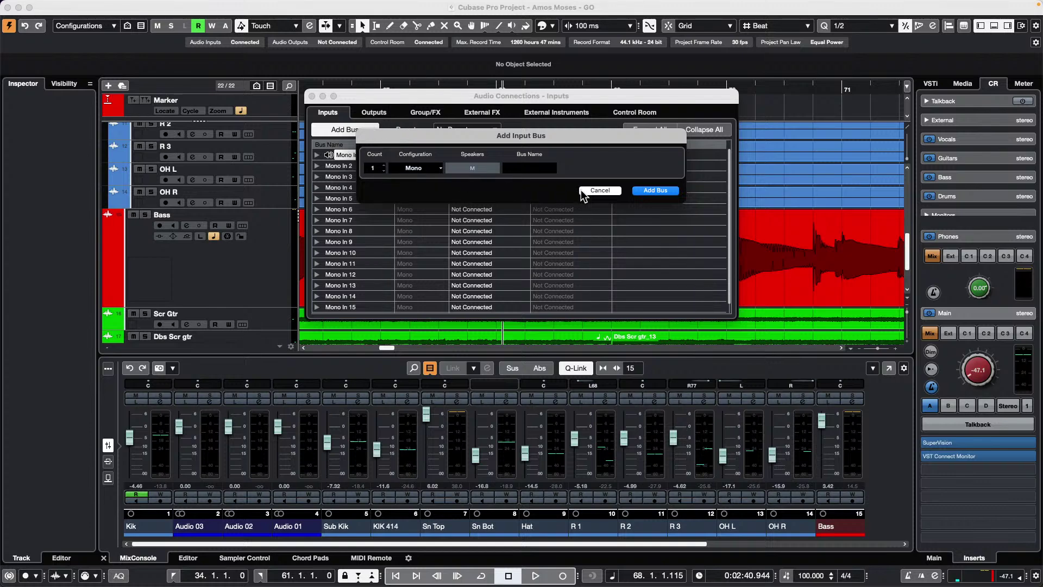
{"action": "left_click", "coordinate": [605, 190]}
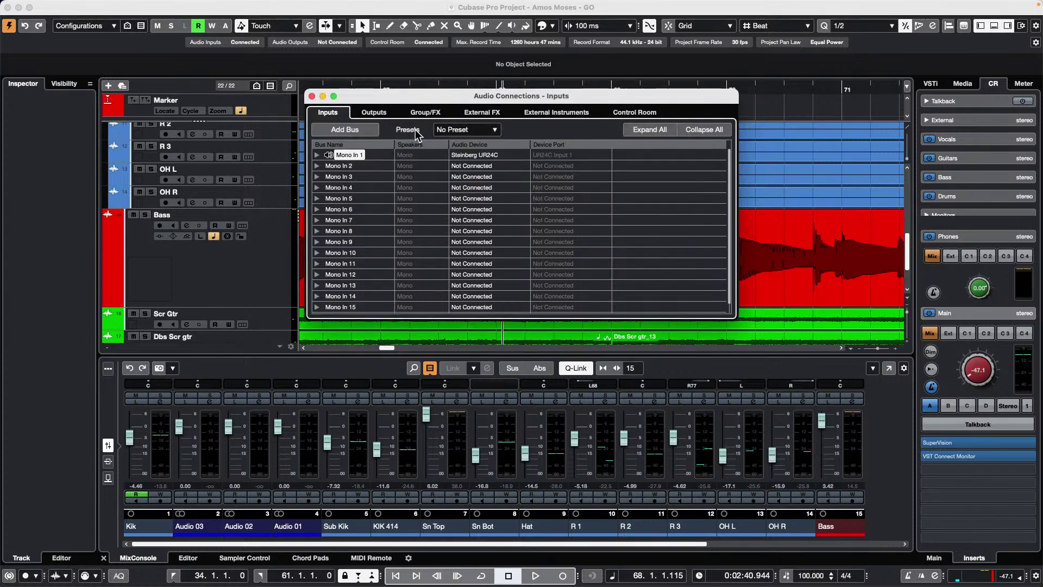
Load the 1 x Stereo preset for the input buses and add 35 mono input buses.
{"action": "left_click", "coordinate": [475, 131]}
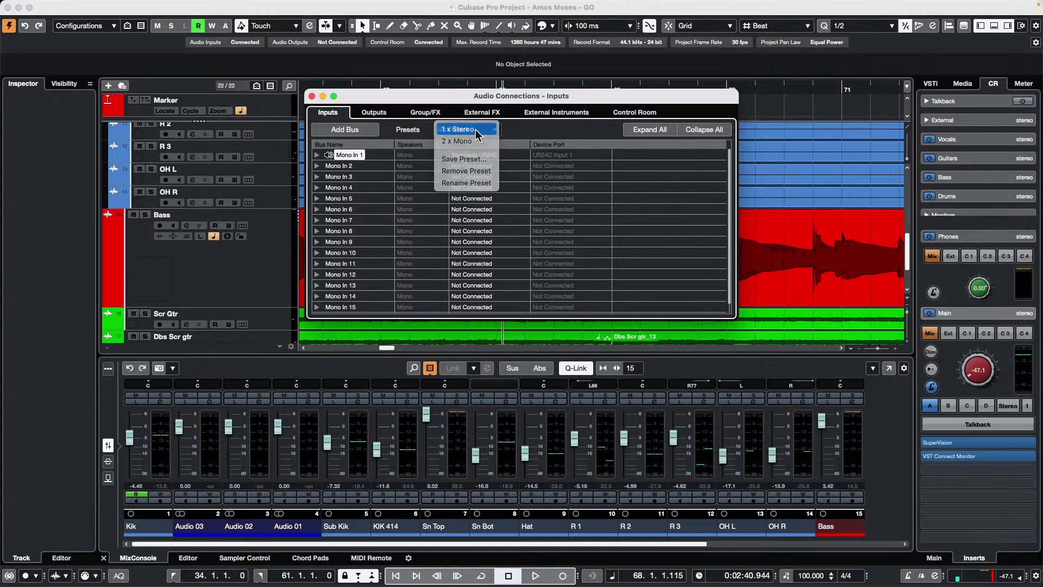
{"action": "left_click", "coordinate": [473, 130]}
{"action": "left_click", "coordinate": [359, 130]}
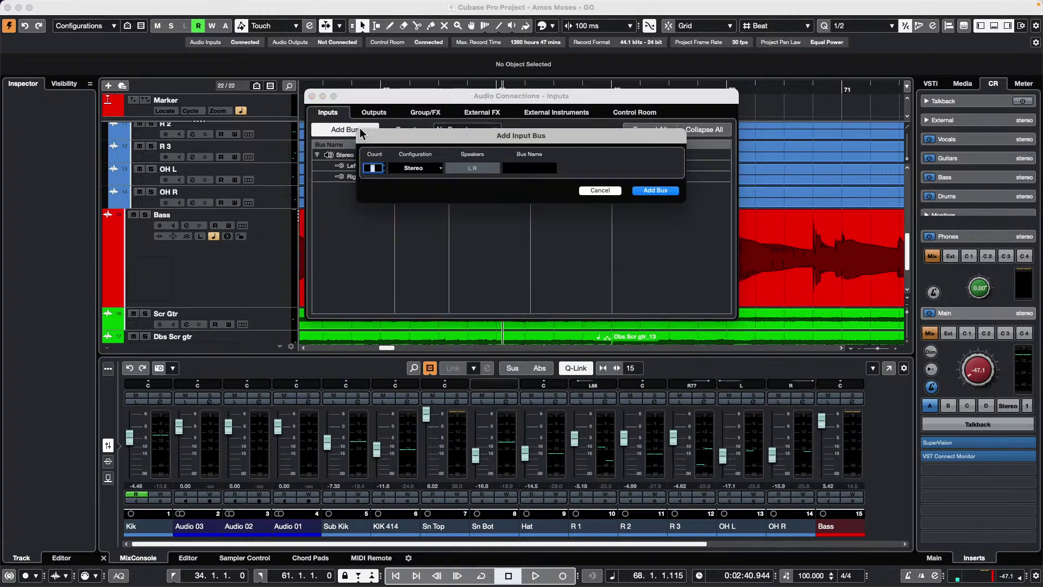
{"action": "left_click", "coordinate": [431, 168]}
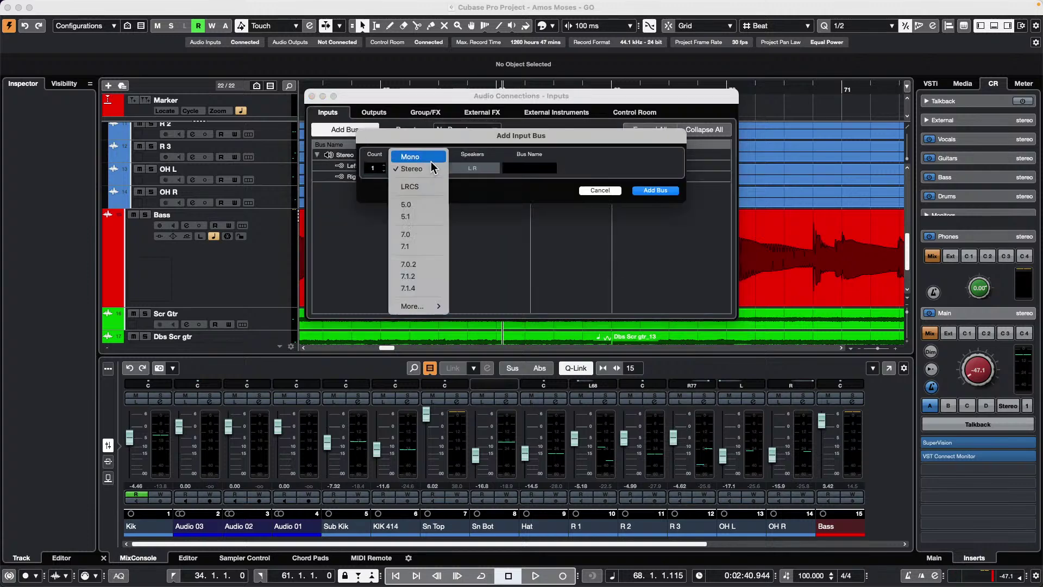
{"action": "left_click", "coordinate": [419, 157]}
{"action": "scroll", "coordinate": [380, 170], "scroll_direction": "up", "scroll_amount": 17}
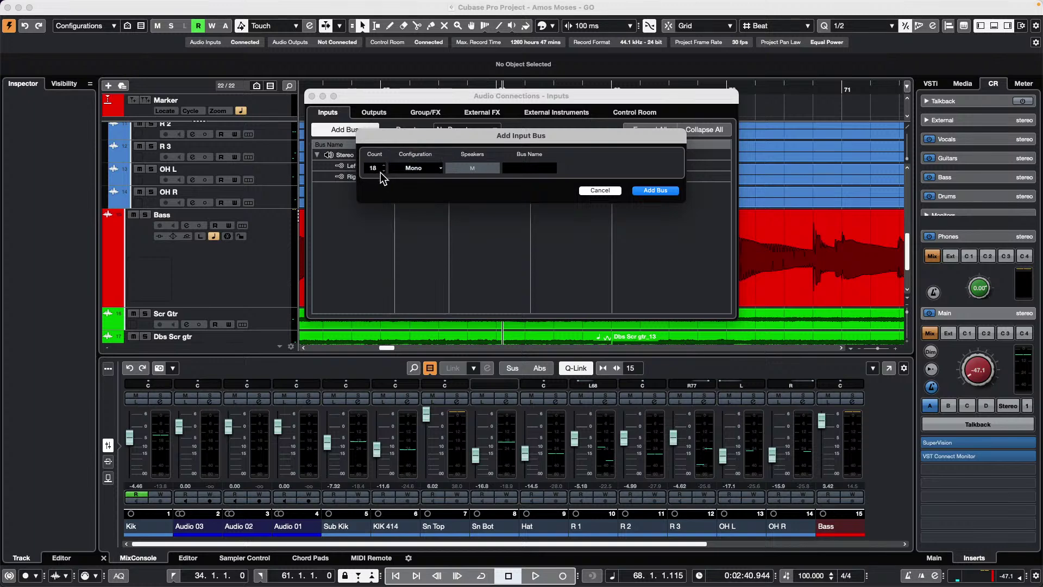
{"action": "left_click", "coordinate": [655, 190]}
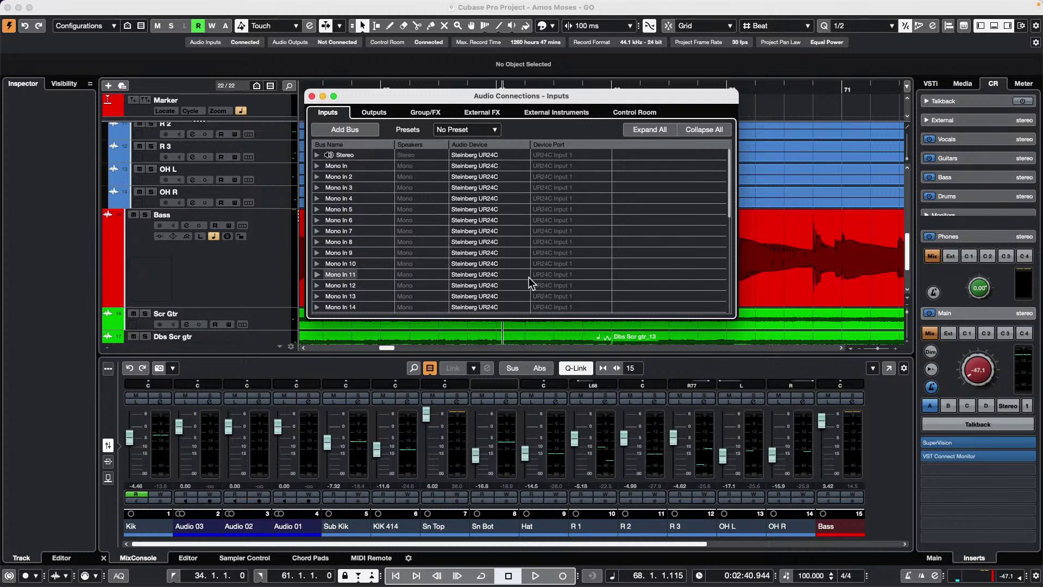
{"action": "scroll", "coordinate": [527, 299], "scroll_direction": "down", "scroll_amount": 5}
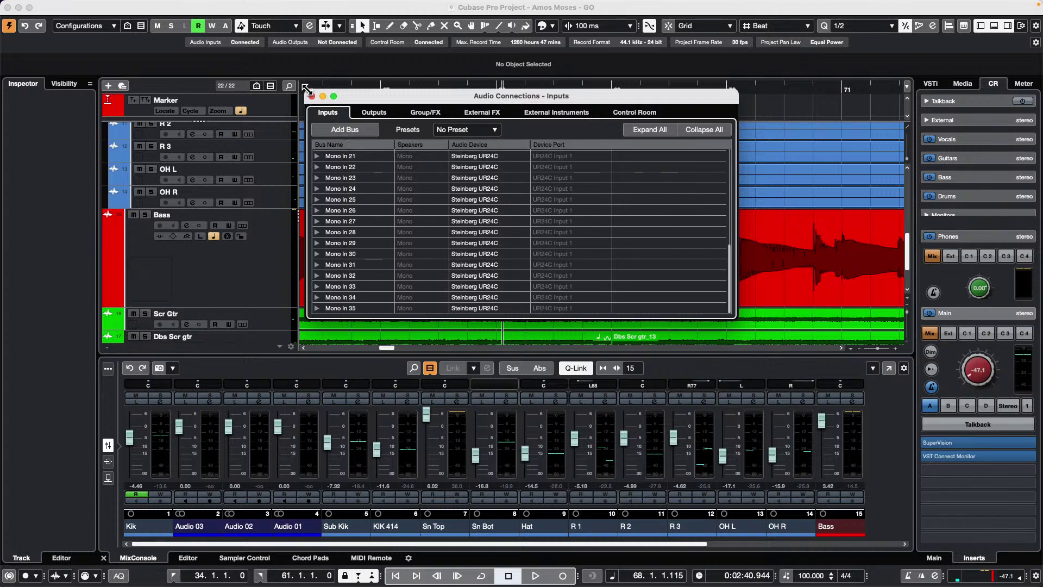
Review the output bus connections and the audio device choices for the Mono In 3 input bus.
{"action": "left_click", "coordinate": [374, 112]}
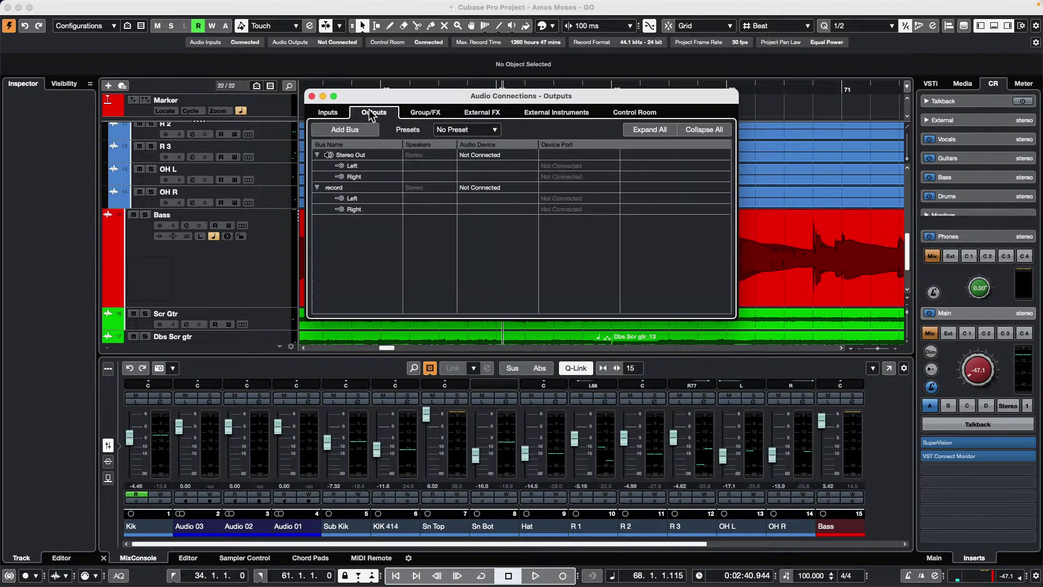
{"action": "left_click", "coordinate": [312, 96]}
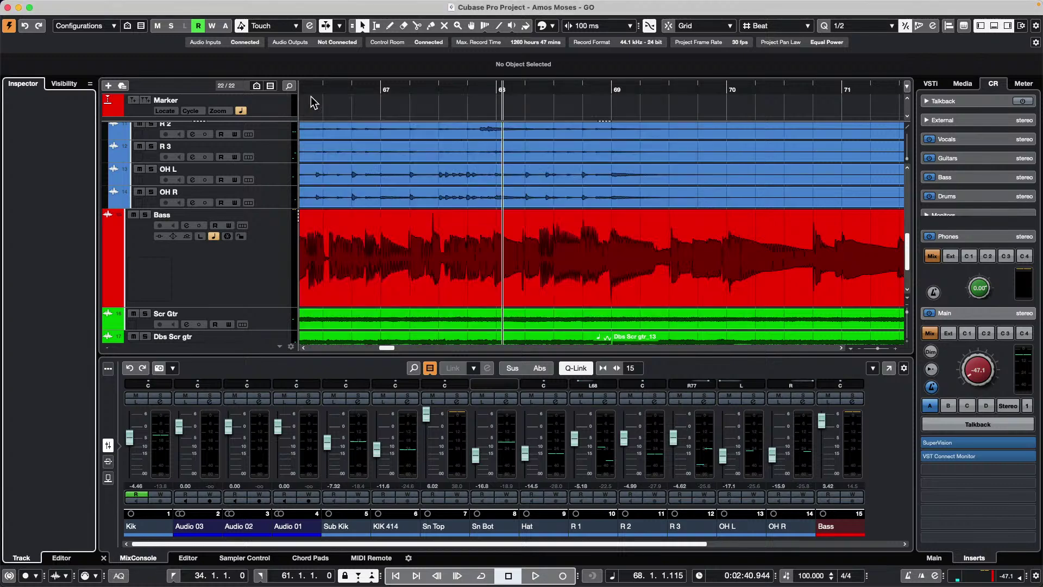
{"action": "left_click", "coordinate": [333, 6]}
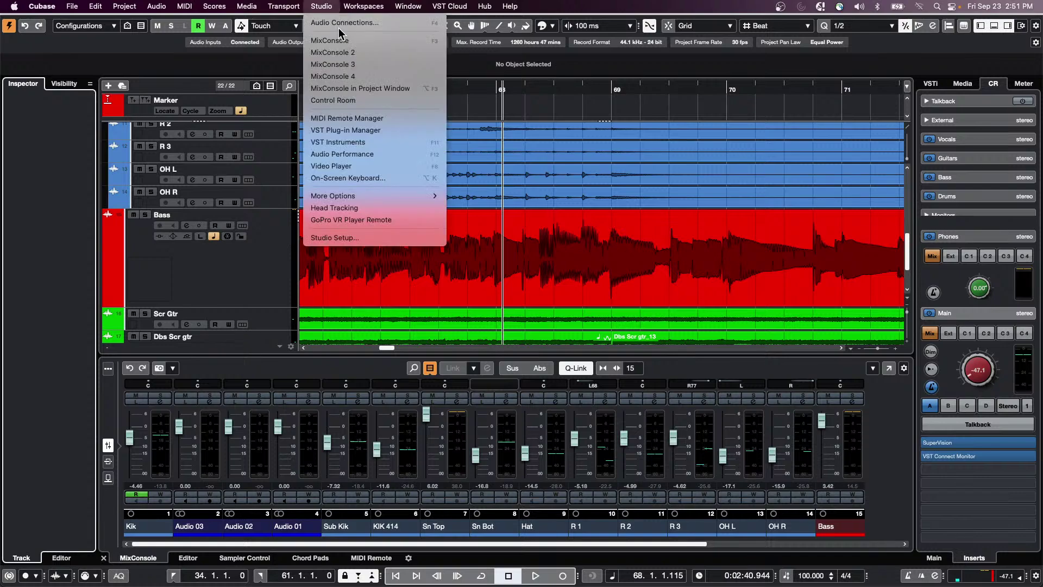
{"action": "left_click", "coordinate": [340, 23]}
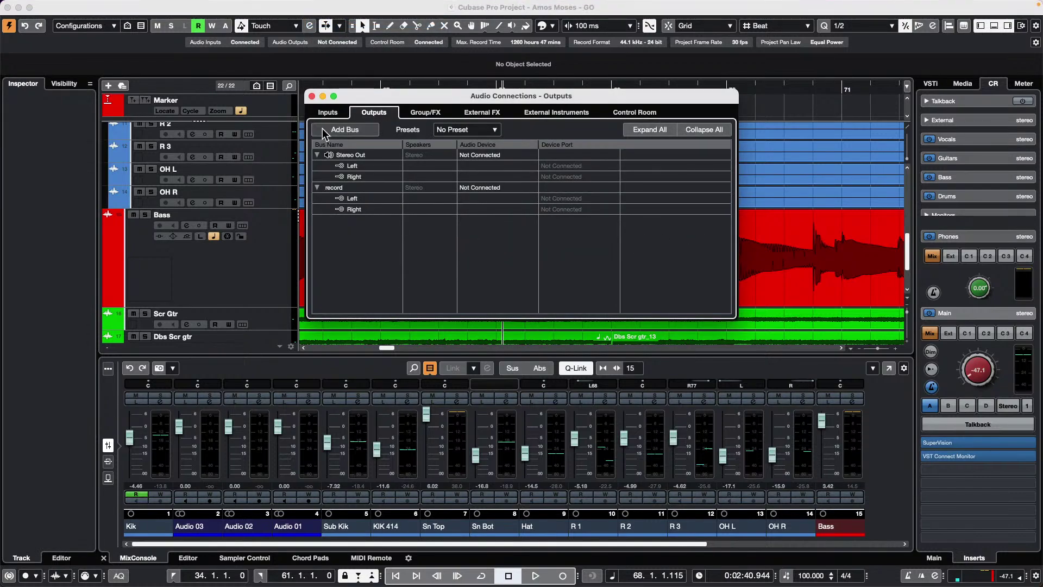
{"action": "left_click", "coordinate": [327, 112]}
{"action": "left_click", "coordinate": [493, 189]}
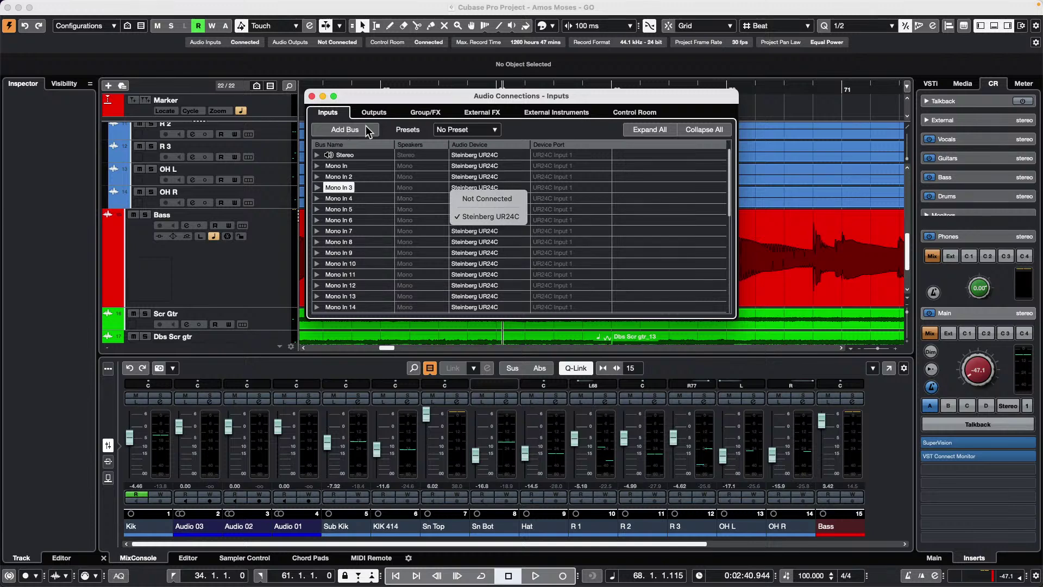
{"action": "left_click", "coordinate": [312, 96]}
{"action": "left_click", "coordinate": [312, 97]}
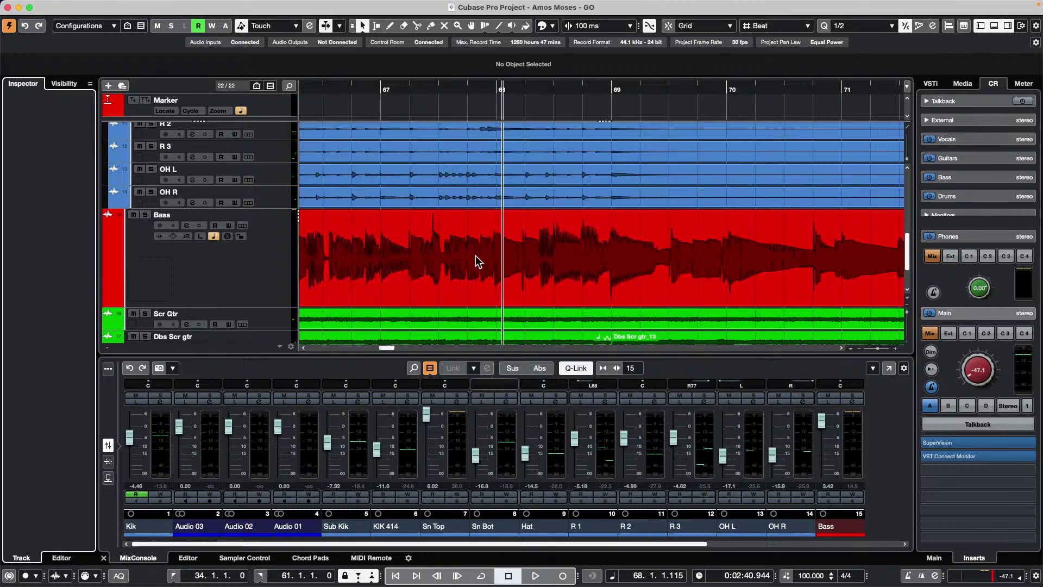
Split the Bass event at ten points between about bars 17 and 45.
{"action": "mouse_move", "coordinate": [407, 89]}
{"action": "left_mouse_down"}
{"action": "mouse_move", "coordinate": [361, 42]}
{"action": "mouse_move", "coordinate": [256, 47]}
{"action": "left_mouse_up"}
{"action": "right_click", "coordinate": [513, 263]}
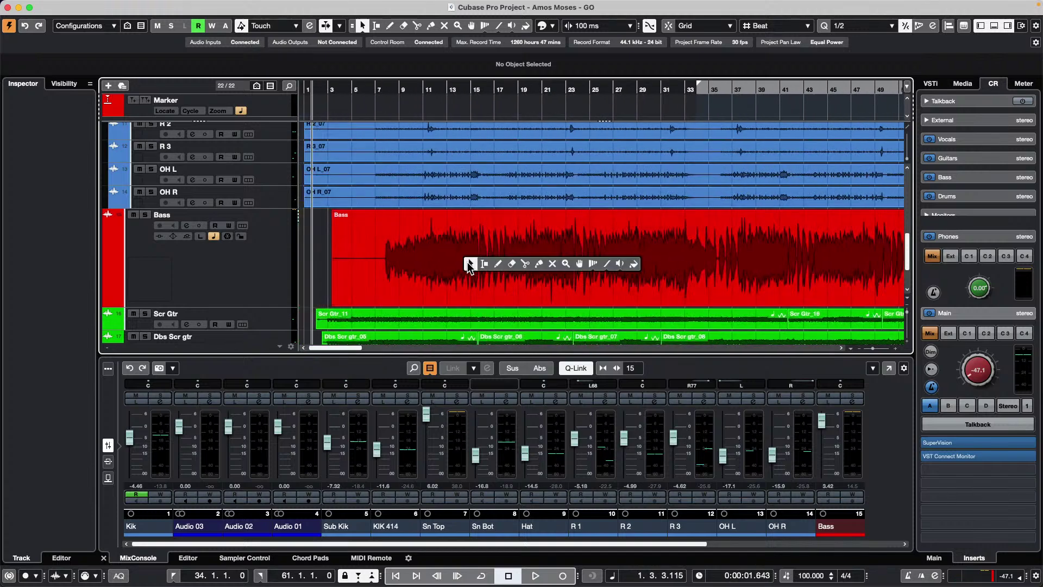
{"action": "left_click", "coordinate": [523, 264]}
{"action": "left_click", "coordinate": [504, 275]}
{"action": "left_click", "coordinate": [551, 277]}
{"action": "left_click", "coordinate": [563, 278]}
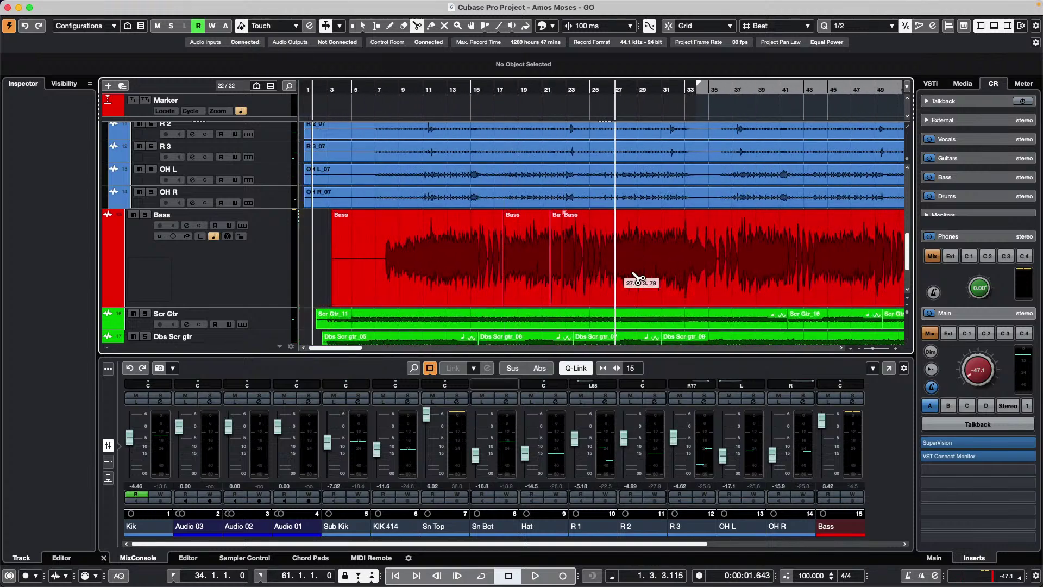
{"action": "left_click", "coordinate": [643, 280]}
{"action": "left_click", "coordinate": [704, 281]}
{"action": "left_click", "coordinate": [731, 282]}
{"action": "left_click", "coordinate": [763, 284]}
{"action": "left_click", "coordinate": [784, 287]}
{"action": "left_click", "coordinate": [802, 286]}
{"action": "left_click", "coordinate": [833, 283]}
Move the split Bass parts earlier so they overlap, with the last part starting at 24.1.2.84.
{"action": "right_click", "coordinate": [488, 263]}
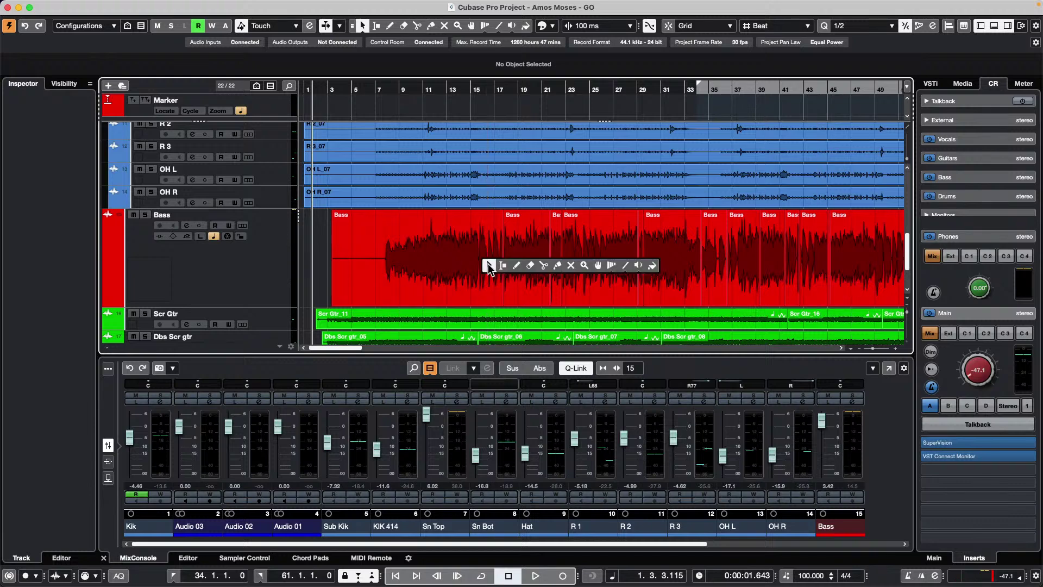
{"action": "left_click", "coordinate": [488, 263]}
{"action": "mouse_move", "coordinate": [536, 265]}
{"action": "left_mouse_down"}
{"action": "mouse_move", "coordinate": [519, 265]}
{"action": "mouse_move", "coordinate": [552, 272]}
{"action": "left_mouse_up"}
{"action": "left_click_drag", "start_coordinate": [670, 275], "coordinate": [626, 275]}
{"action": "left_click", "coordinate": [734, 273]}
{"action": "left_click_drag", "start_coordinate": [731, 273], "coordinate": [643, 272]}
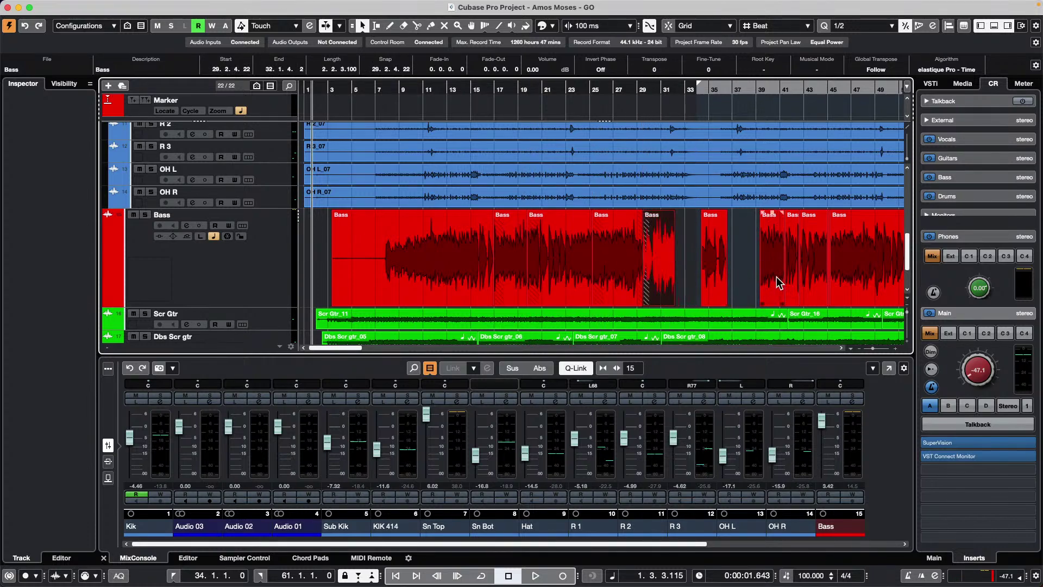
{"action": "left_click_drag", "start_coordinate": [775, 282], "coordinate": [672, 273]}
{"action": "left_click_drag", "start_coordinate": [868, 277], "coordinate": [587, 271]}
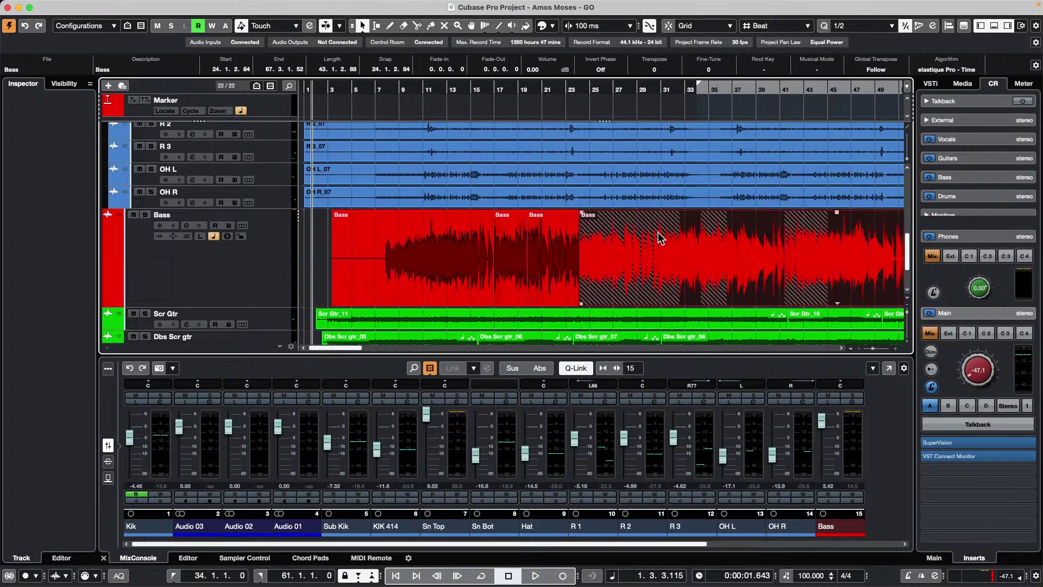
Delete all Bass parts after the first one and extend the first part's end to 88.3.2.116.
{"action": "left_click", "coordinate": [454, 268]}
{"action": "left_click", "coordinate": [570, 278]}
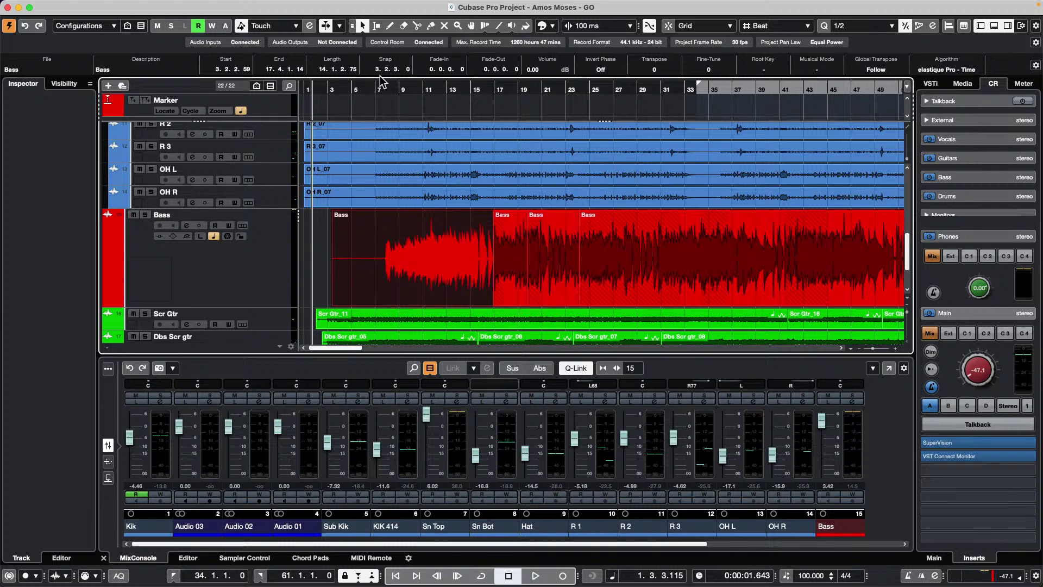
{"action": "left_click_drag", "start_coordinate": [379, 87], "coordinate": [384, 54]}
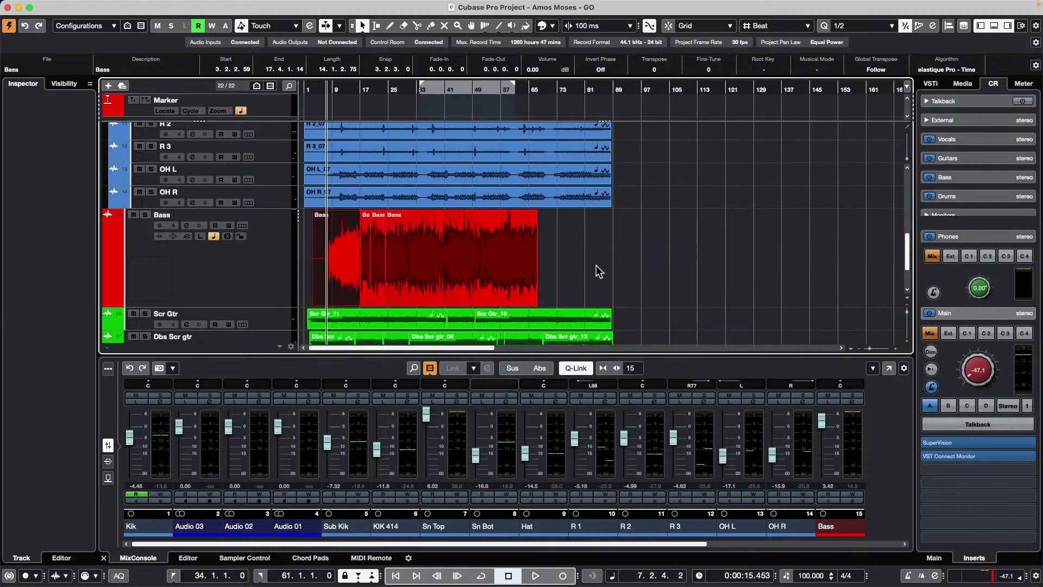
{"action": "left_click_drag", "start_coordinate": [595, 265], "coordinate": [366, 283]}
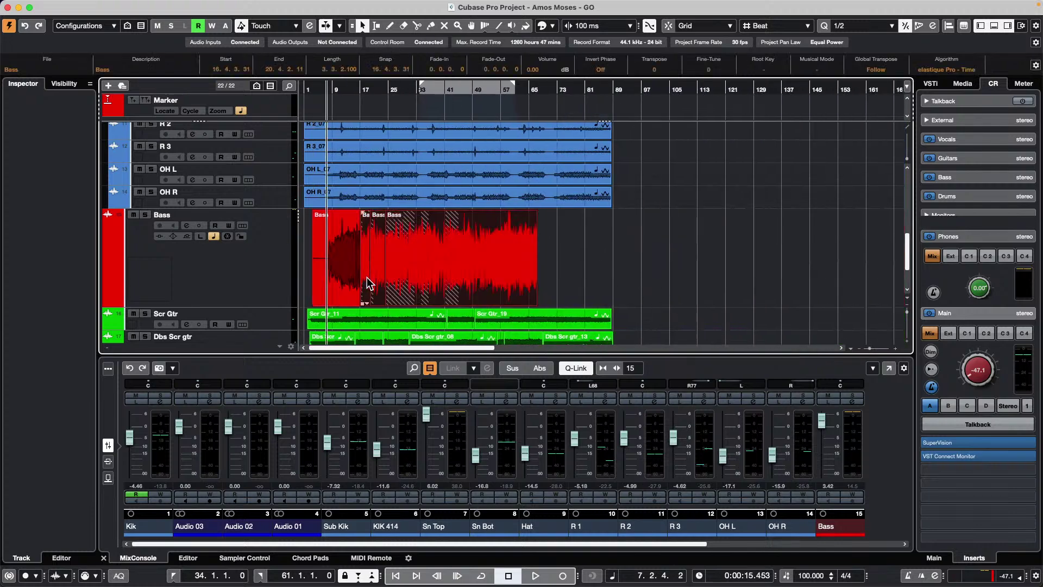
{"action": "key", "text": "Delete"}
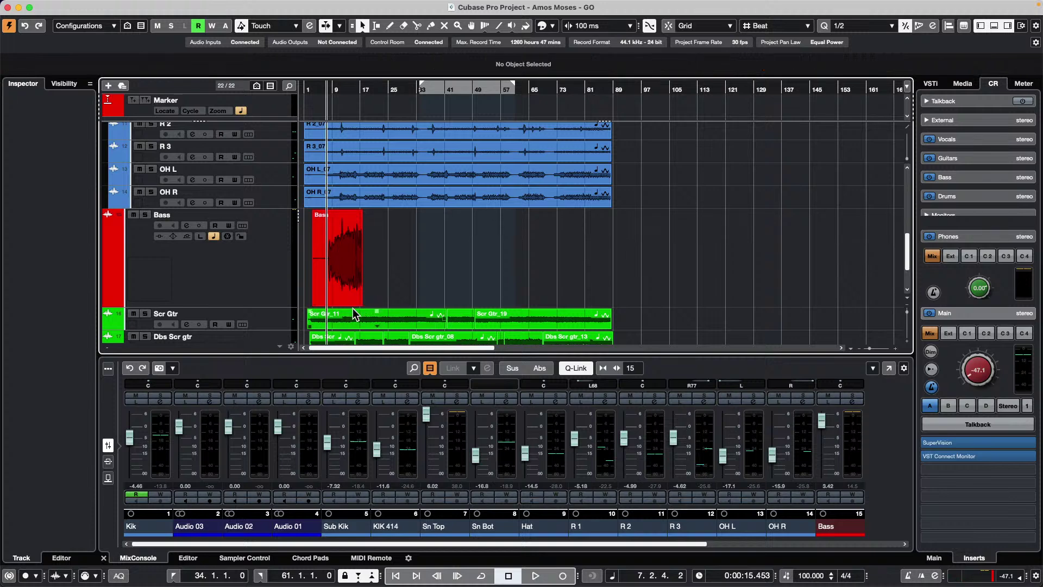
{"action": "left_click_drag", "start_coordinate": [357, 305], "coordinate": [763, 307]}
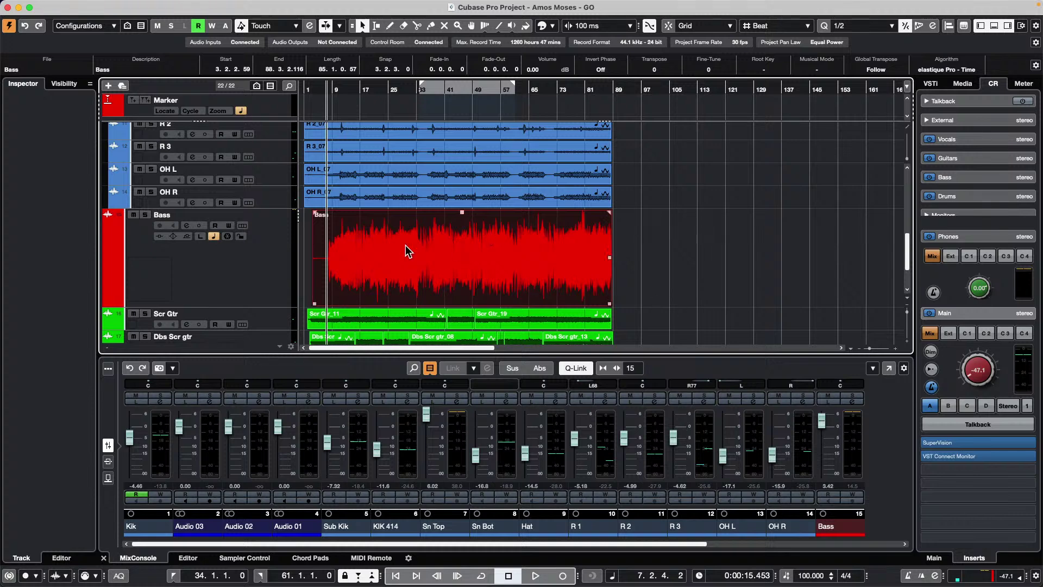
Revert the project to its previously saved version.
{"action": "left_click", "coordinate": [74, 6]}
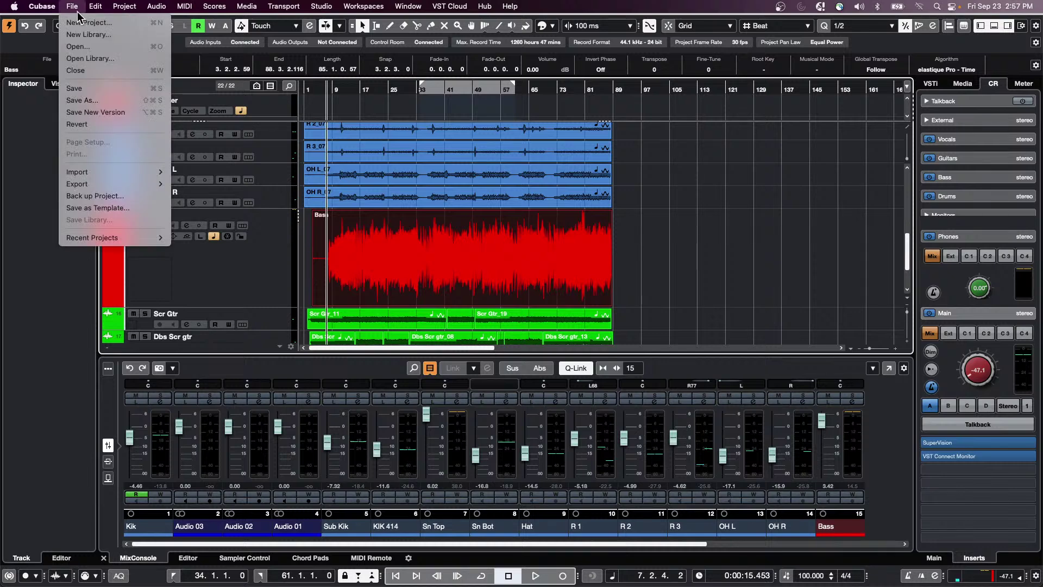
{"action": "left_click", "coordinate": [103, 124]}
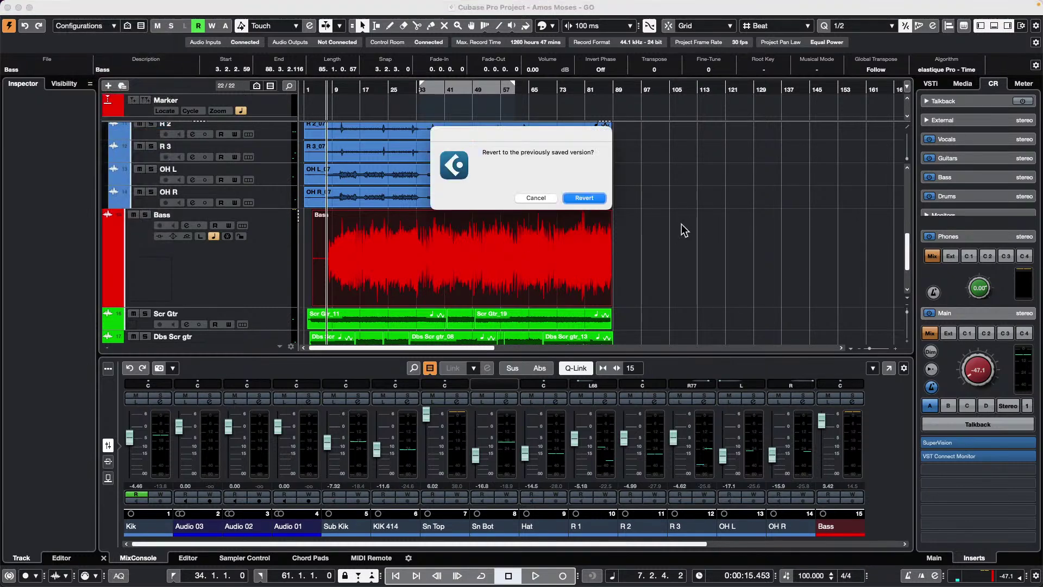
{"action": "left_click", "coordinate": [584, 197]}
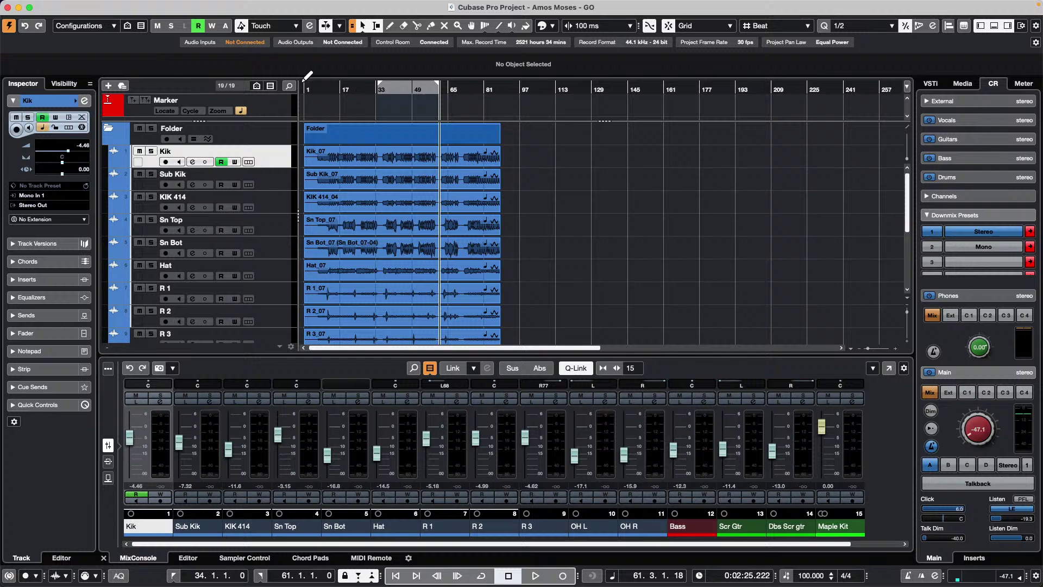
Select all audio events, start playback from about 8.3.1.0 and raise the Control Room main level to -2.80.
{"action": "left_click_drag", "start_coordinate": [305, 88], "coordinate": [304, 107]}
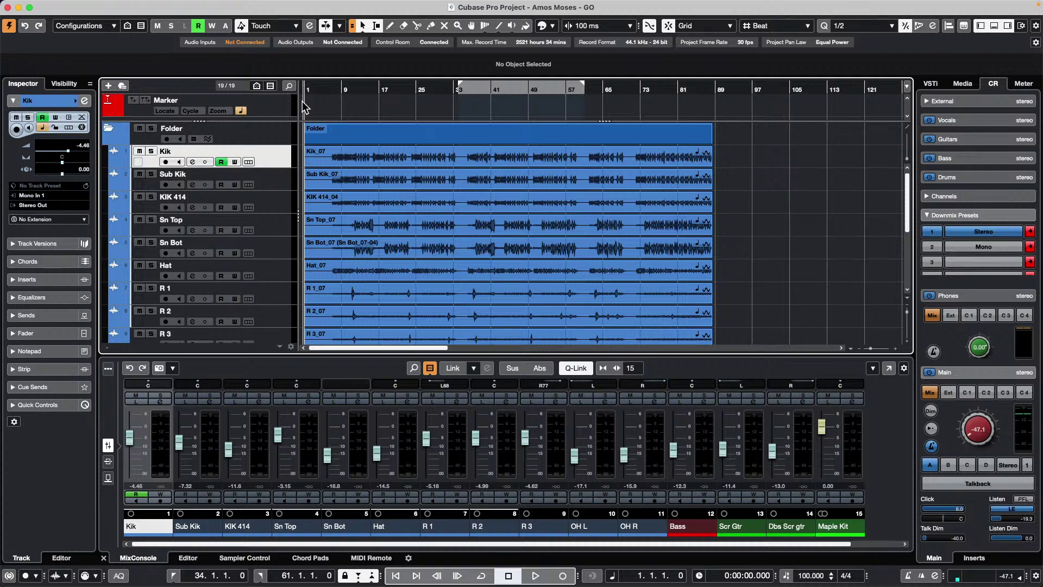
{"action": "left_click", "coordinate": [339, 86]}
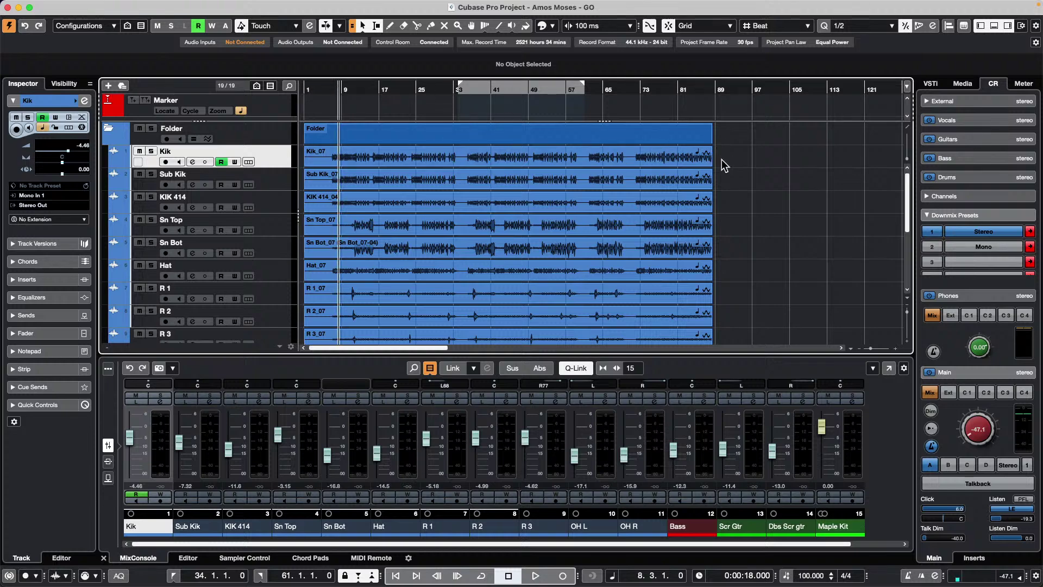
{"action": "left_click_drag", "start_coordinate": [722, 164], "coordinate": [319, 307]}
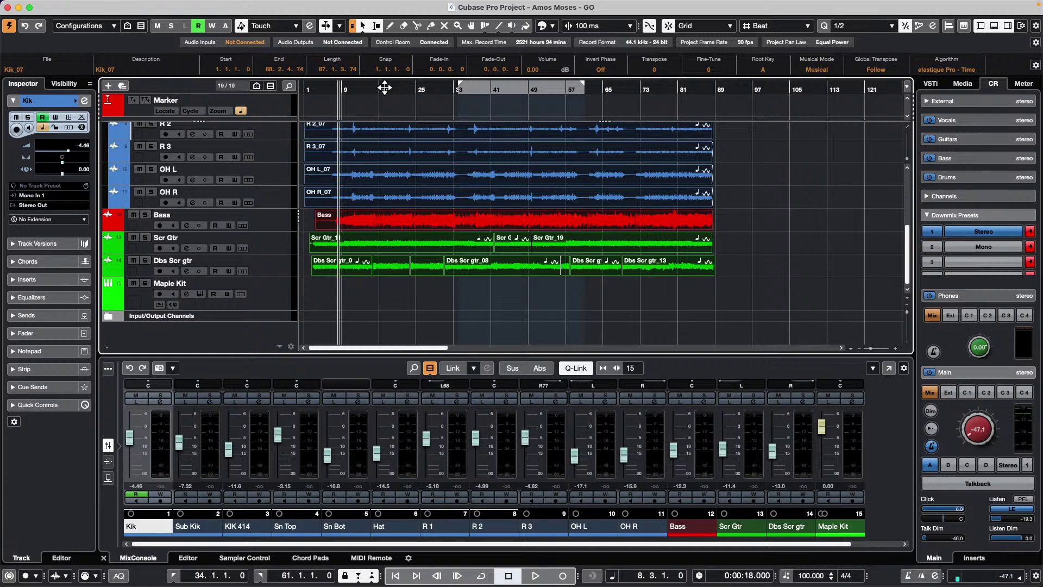
{"action": "key", "text": "space"}
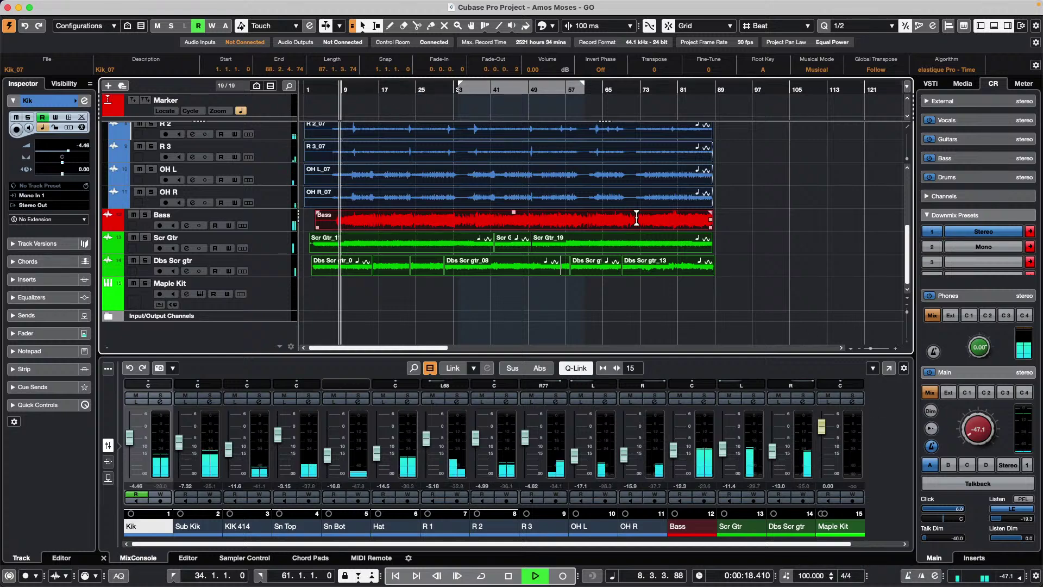
{"action": "left_click_drag", "start_coordinate": [978, 429], "coordinate": [963, 114]}
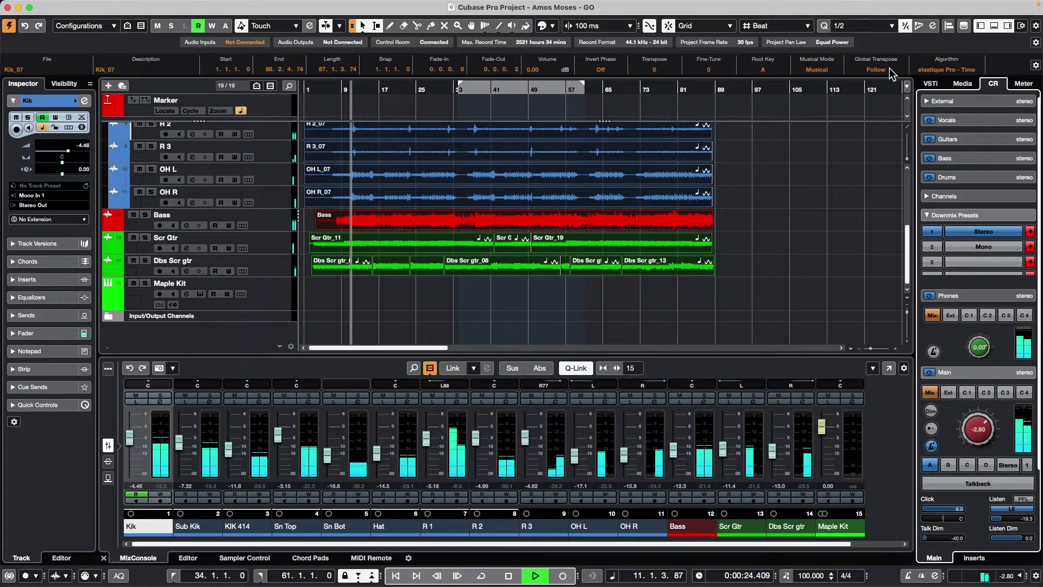
Toggle Musical Mode off and back on for the selected events and set the project tempo to 112.
{"action": "left_click", "coordinate": [818, 72]}
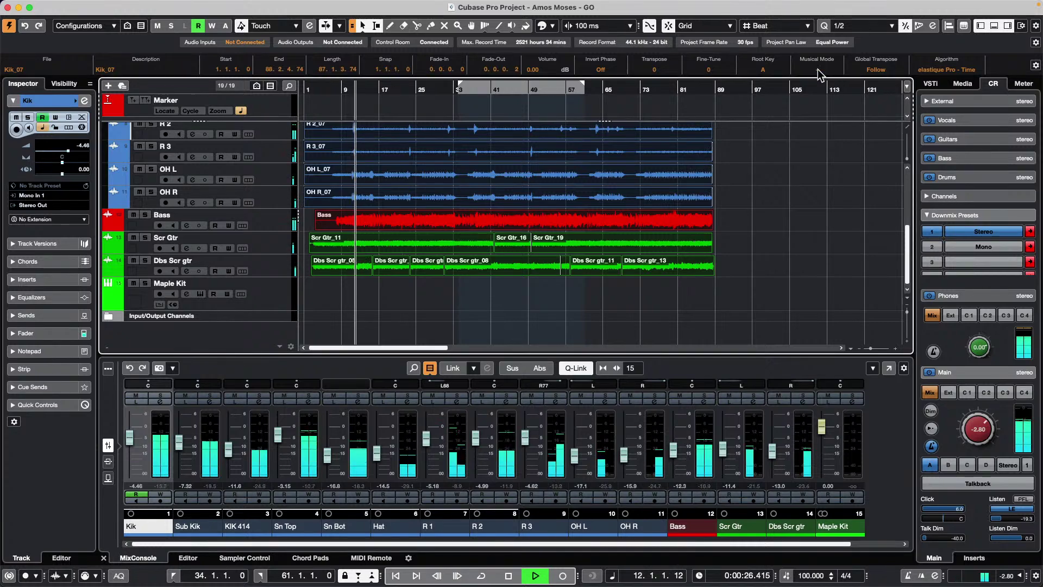
{"action": "left_click", "coordinate": [818, 70]}
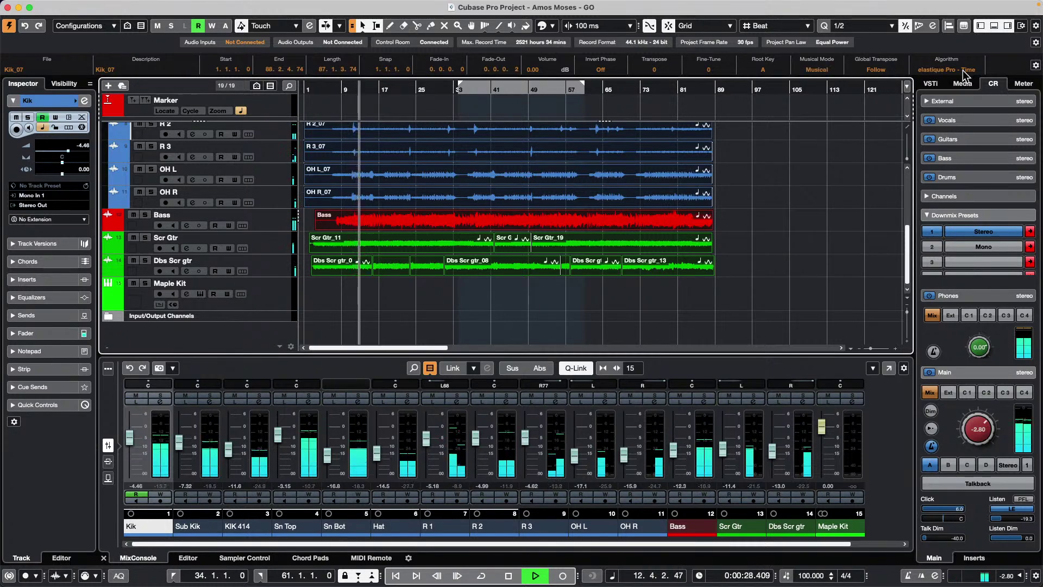
{"action": "left_click", "coordinate": [803, 579]}
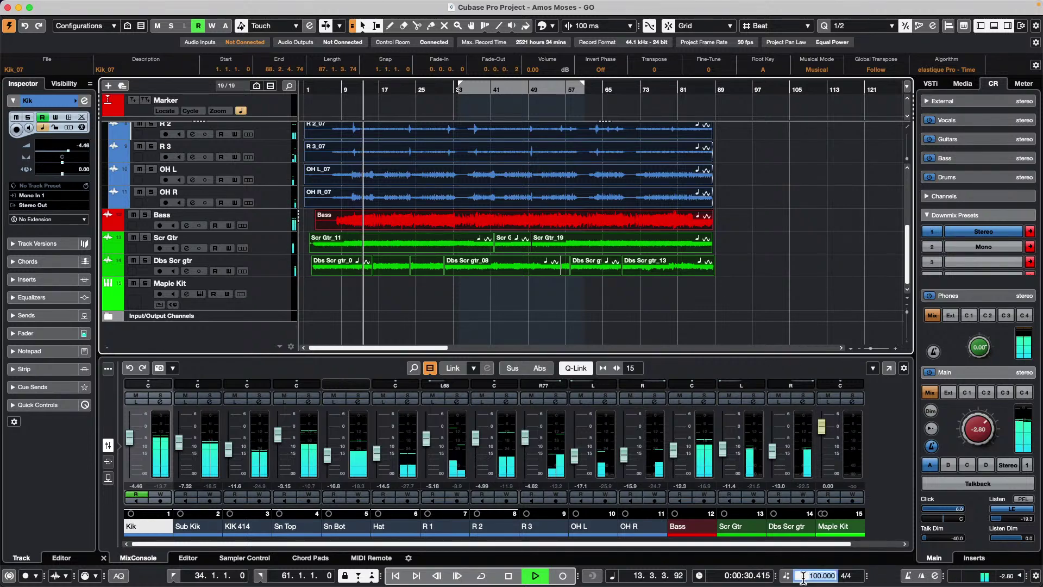
{"action": "type", "text": "112"}
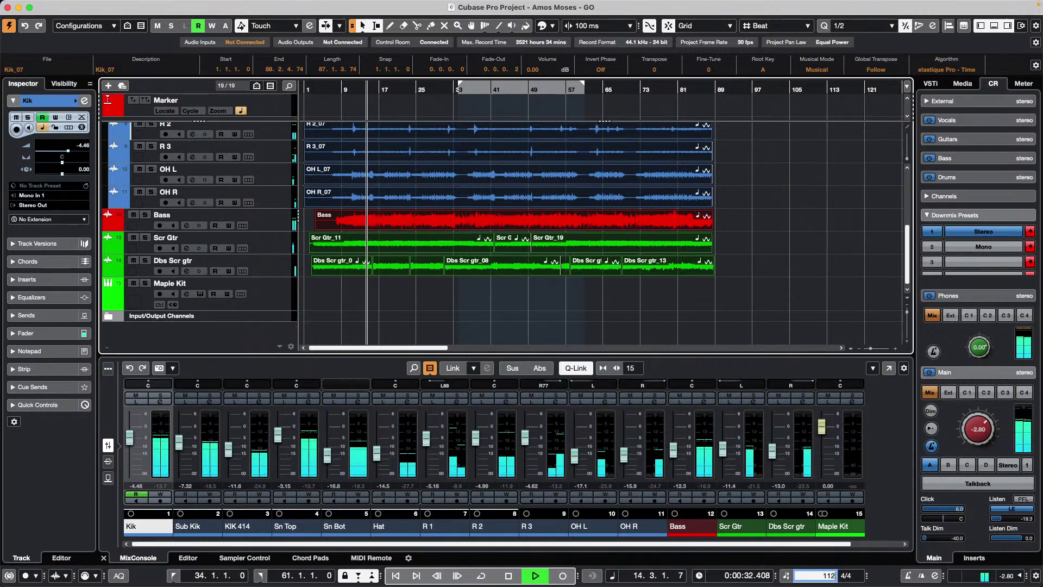
{"action": "key", "text": "Return"}
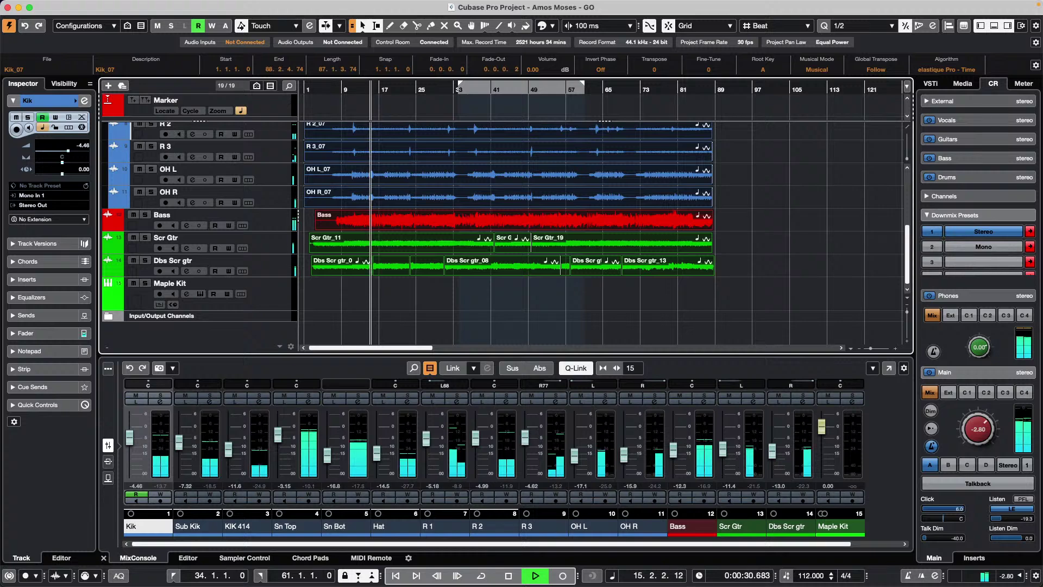
Set the project tempo to 144 and then to 92 during playback.
{"action": "left_click", "coordinate": [795, 574]}
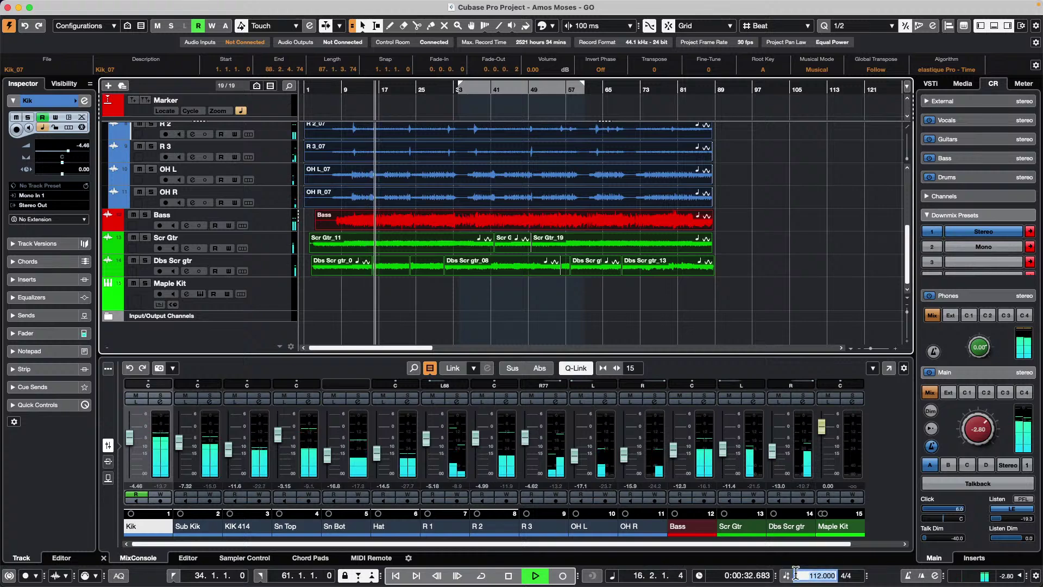
{"action": "type", "text": "144"}
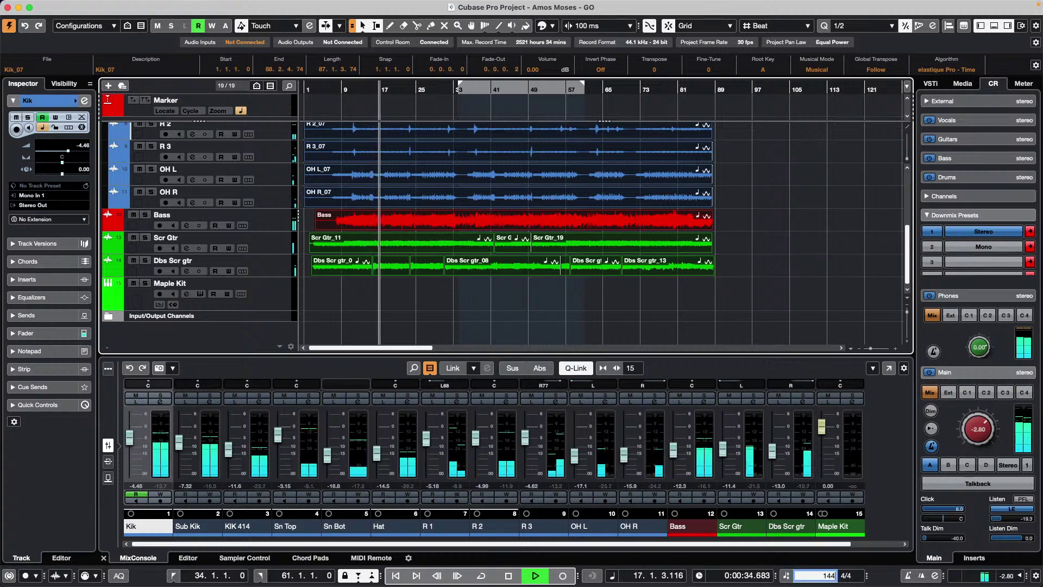
{"action": "key", "text": "Return"}
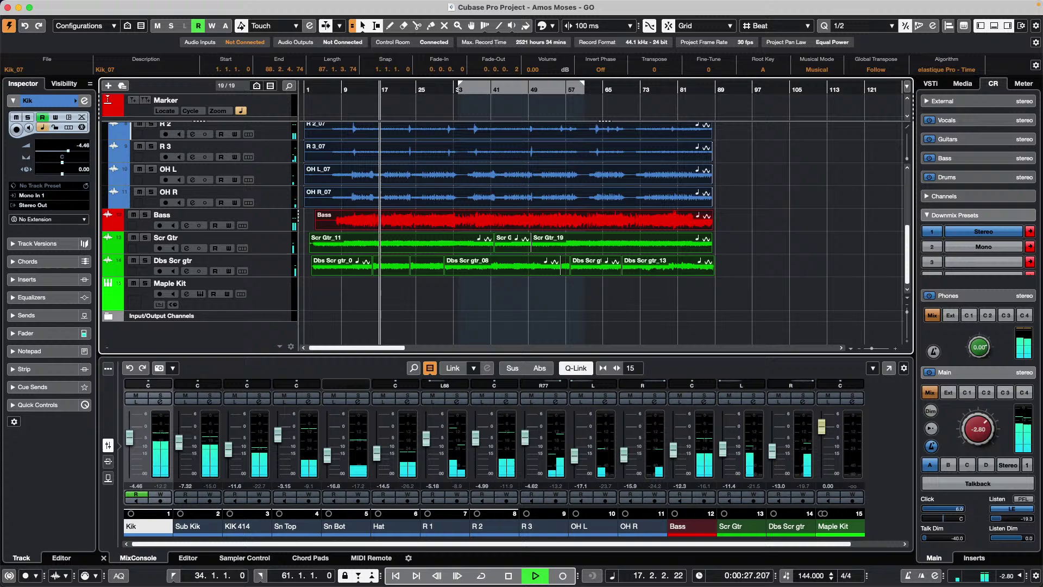
{"action": "left_click", "coordinate": [808, 577]}
{"action": "type", "text": "9"}
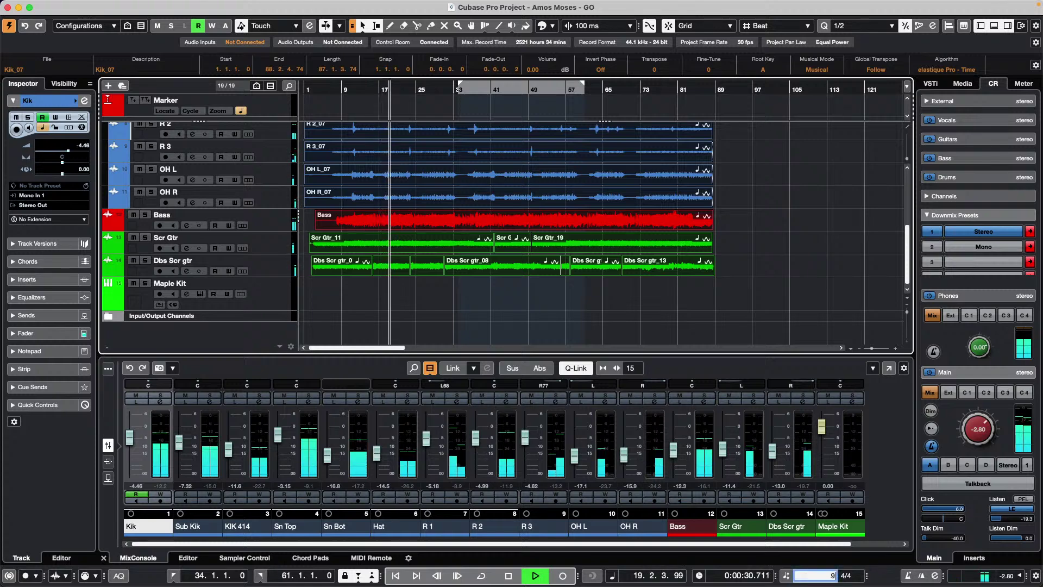
{"action": "type", "text": "2"}
{"action": "key", "text": "Return"}
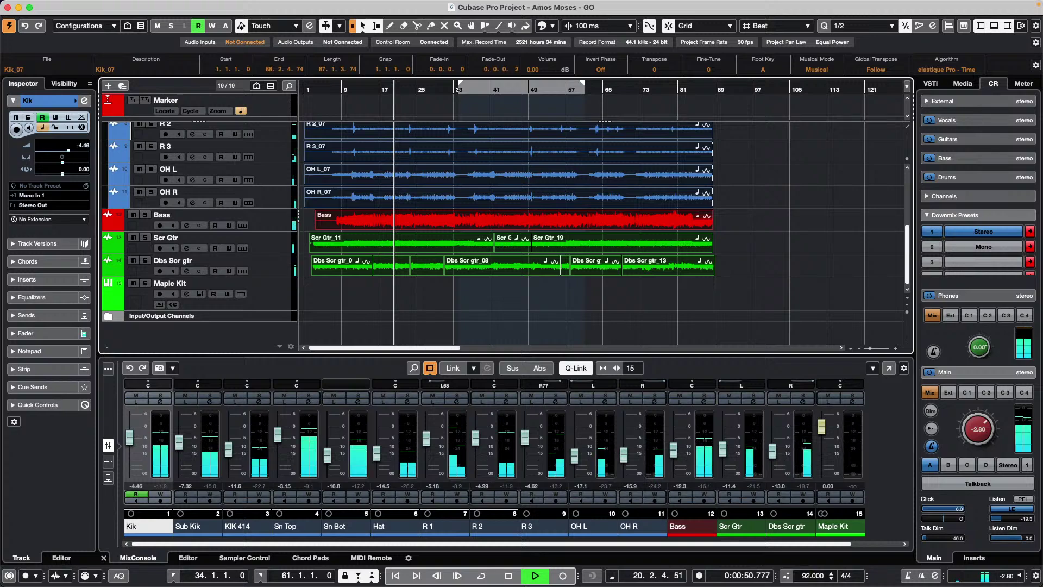
Set the project tempo to 100 and stop playback.
{"action": "double_click", "coordinate": [813, 575]}
{"action": "type", "text": "1"}
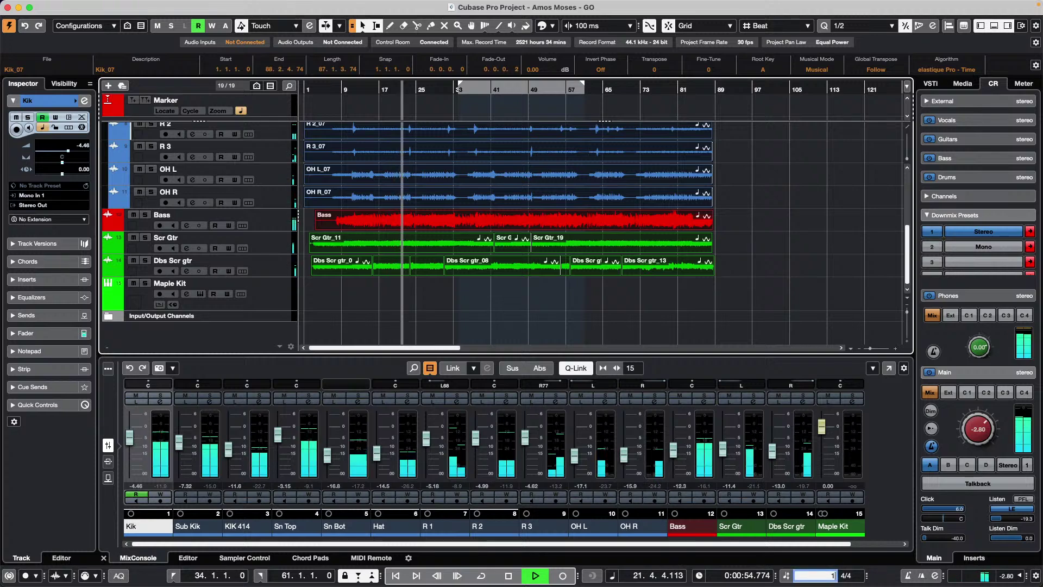
{"action": "type", "text": "00"}
{"action": "key", "text": "Return"}
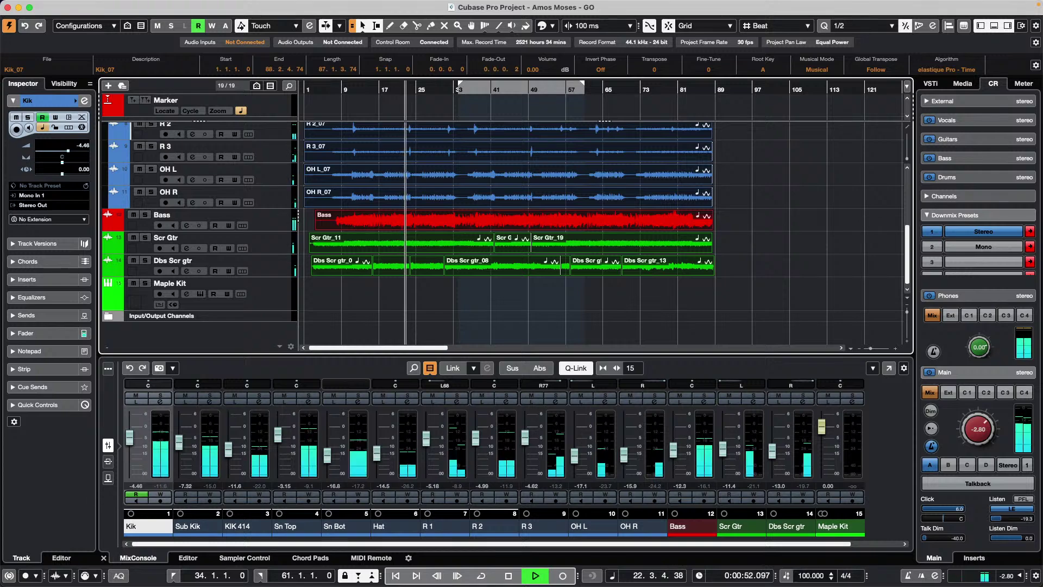
{"action": "key", "text": "space"}
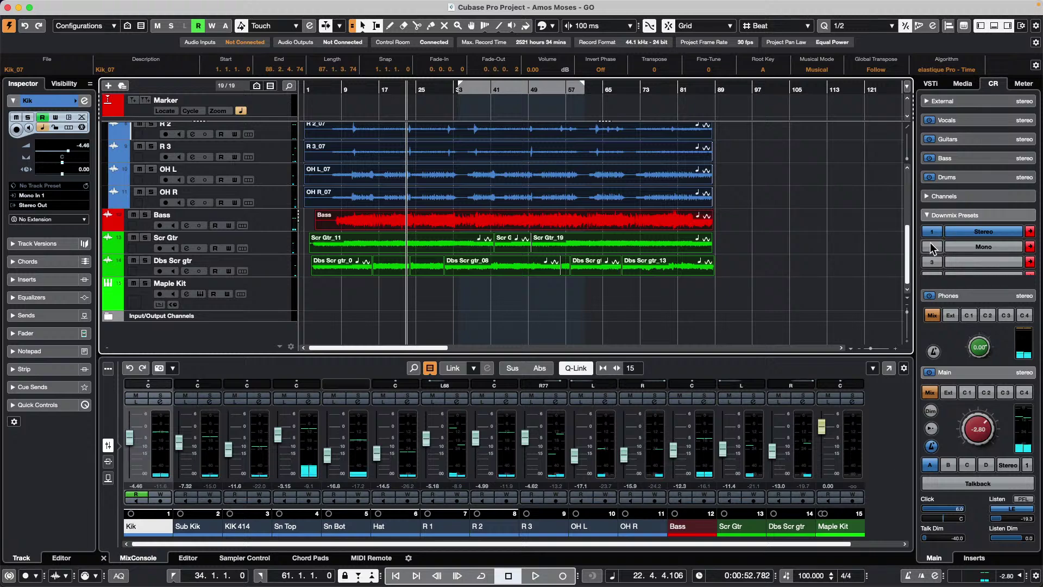
Examine the stretch algorithm choices for the selected events and the list of fields available for the info line.
{"action": "left_click", "coordinate": [689, 157]}
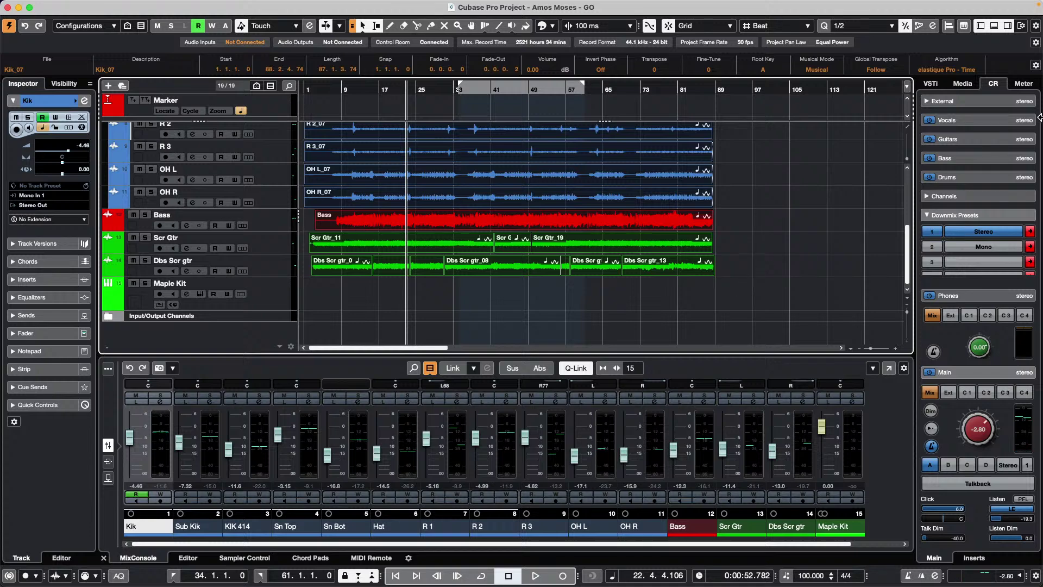
{"action": "left_click", "coordinate": [974, 70]}
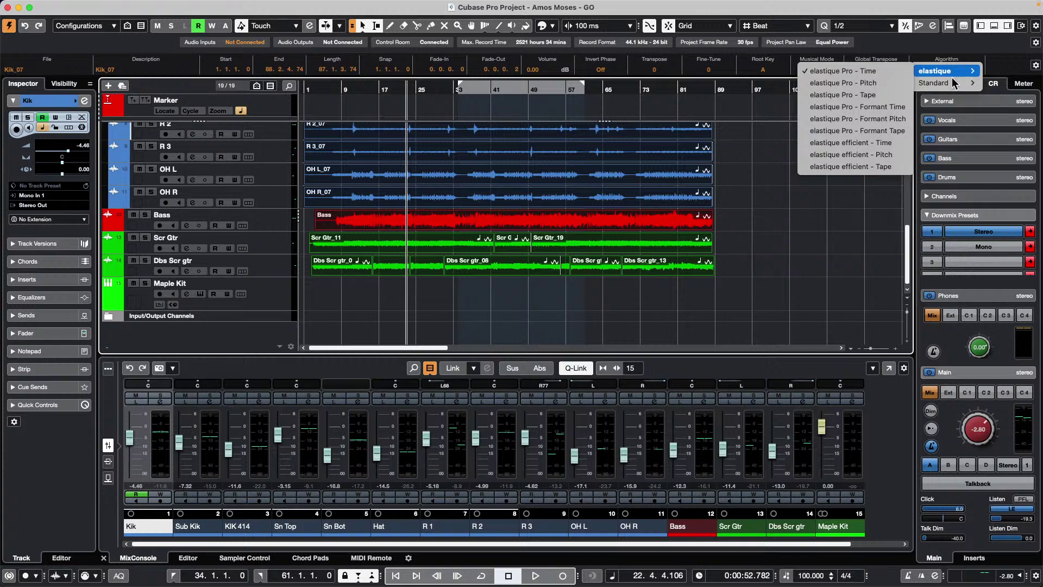
{"action": "left_click", "coordinate": [815, 253]}
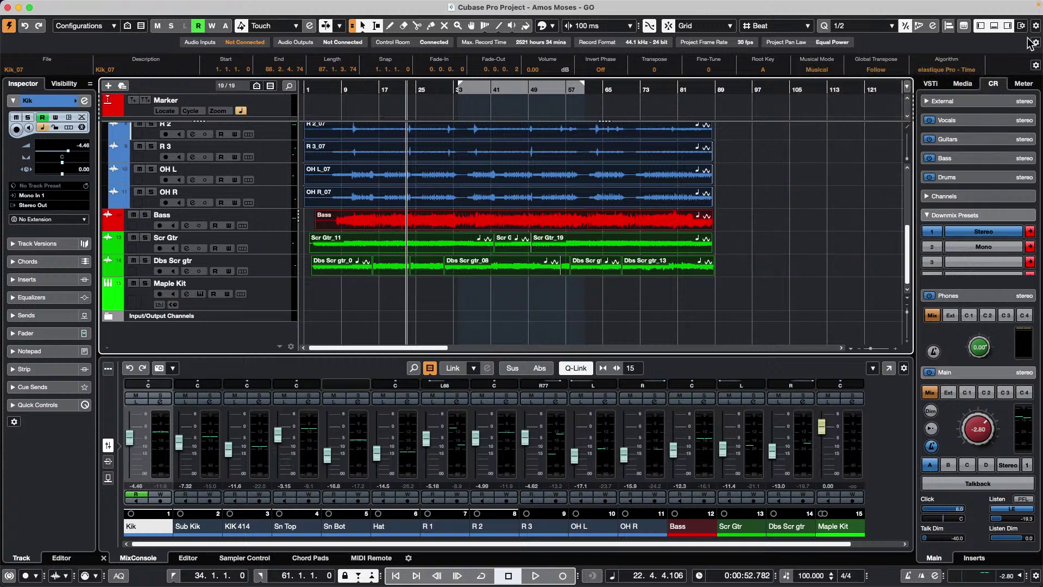
{"action": "left_click", "coordinate": [1036, 65]}
{"action": "left_click", "coordinate": [892, 165]}
{"action": "left_click", "coordinate": [1034, 66]}
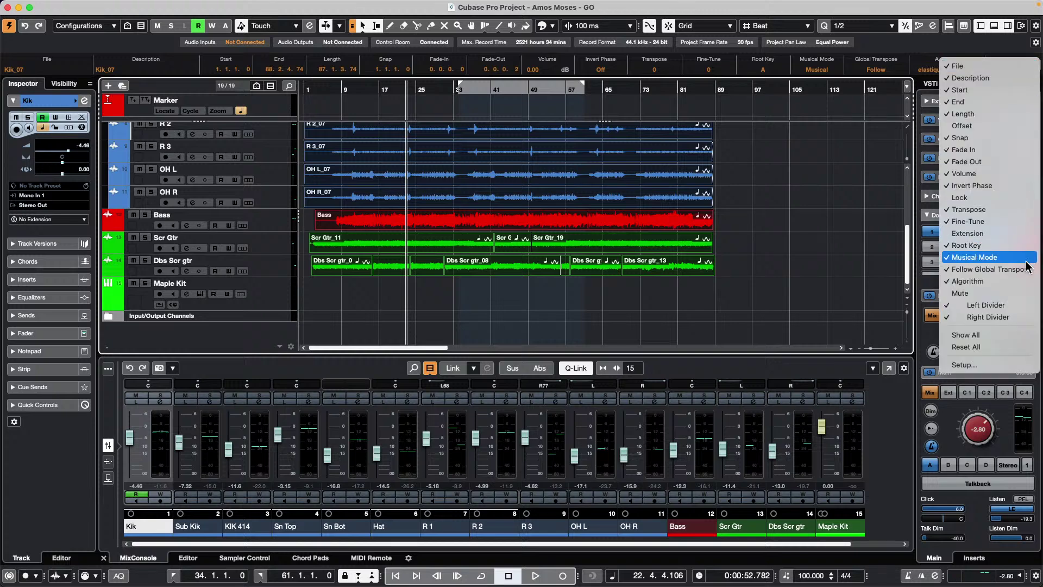
{"action": "left_click", "coordinate": [1008, 242]}
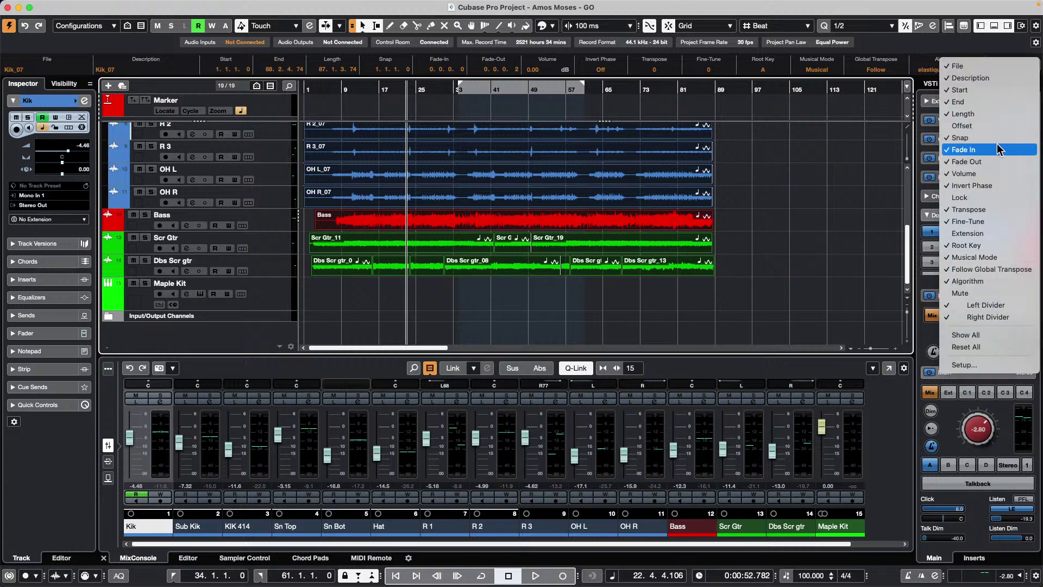
{"action": "left_click", "coordinate": [892, 117]}
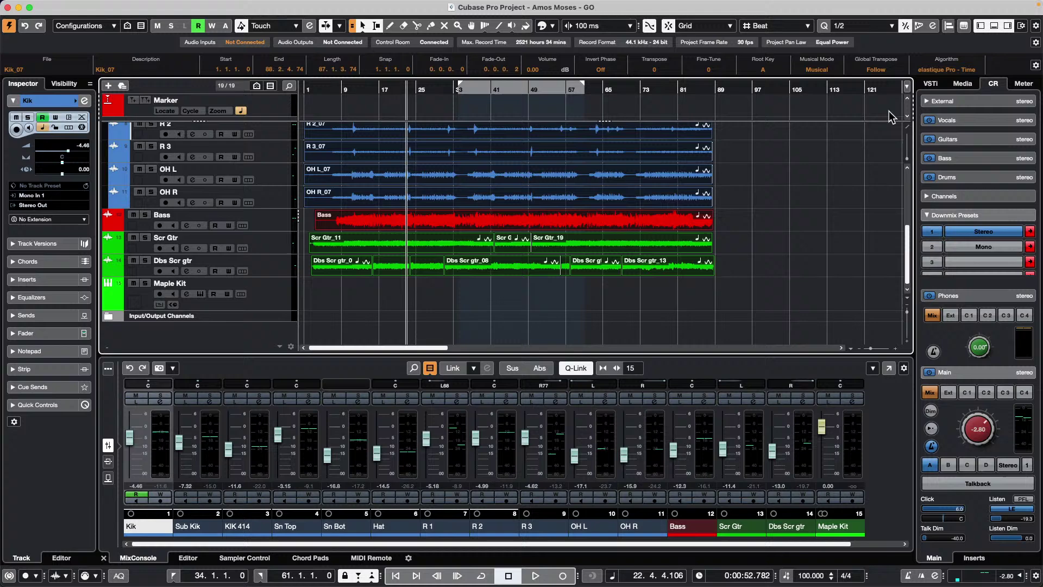
Set the selected events' stretch algorithm to elastique Pro - Tape.
{"action": "left_click", "coordinate": [960, 73]}
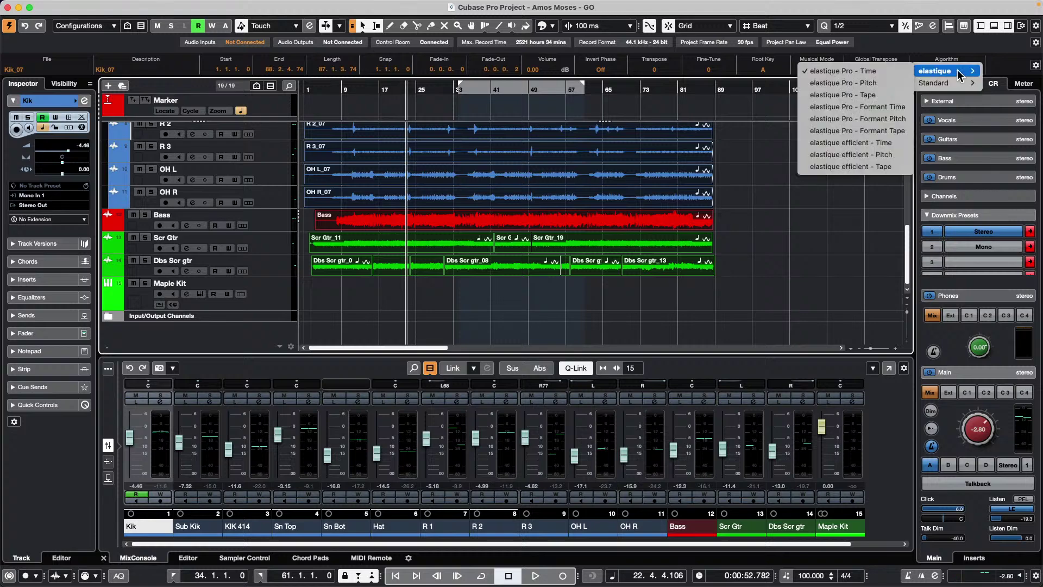
{"action": "left_click", "coordinate": [888, 97]}
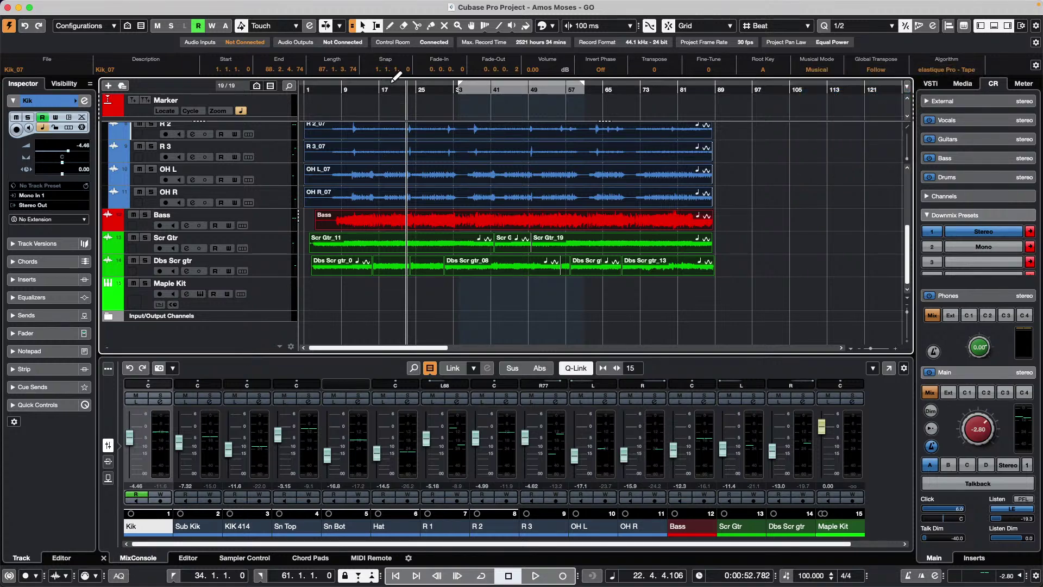
Open the Pool window and move it over the track area.
{"action": "left_click", "coordinate": [247, 6]}
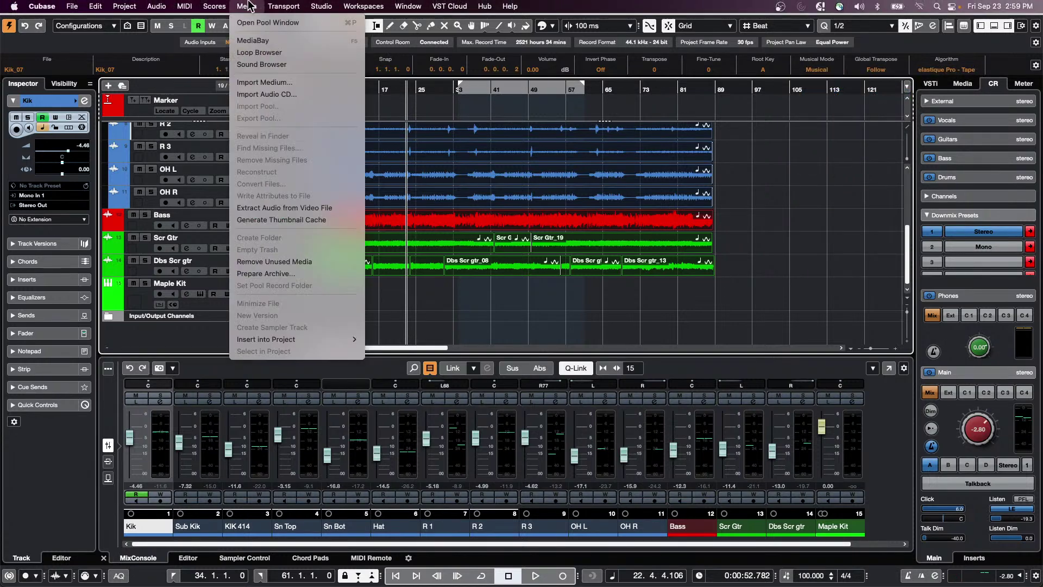
{"action": "left_click", "coordinate": [255, 22]}
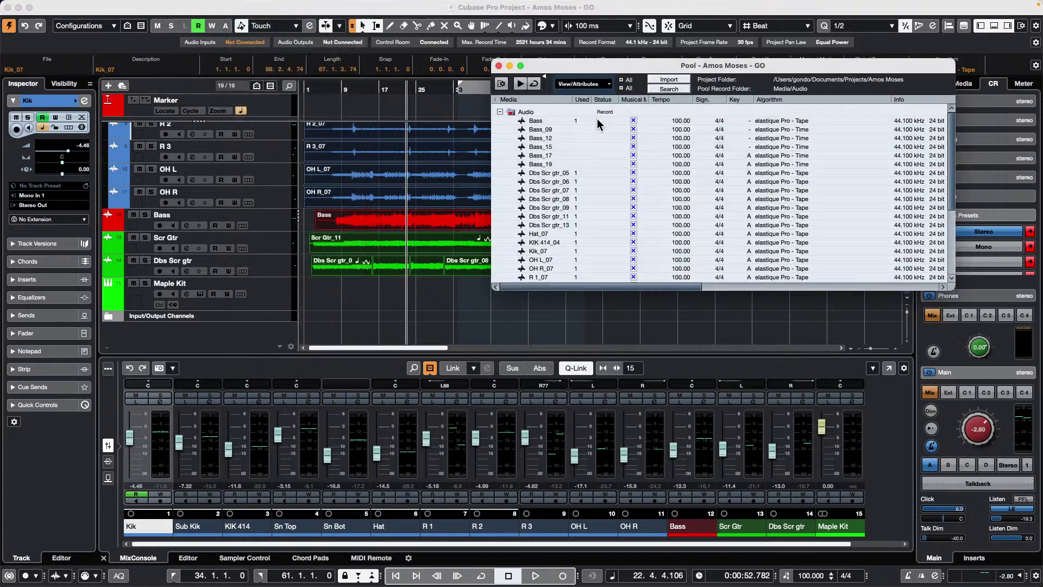
{"action": "left_click_drag", "start_coordinate": [575, 75], "coordinate": [339, 87]}
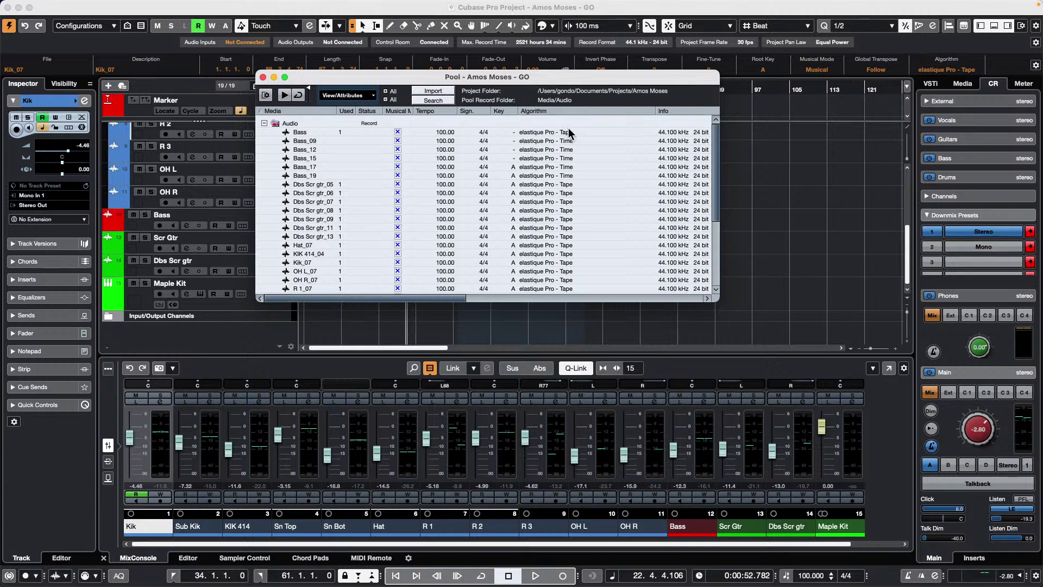
Select all audio clips in the Pool from Bass to Sub Kik_07 and set their algorithm to elastique Pro - Time.
{"action": "double_click", "coordinate": [296, 132]}
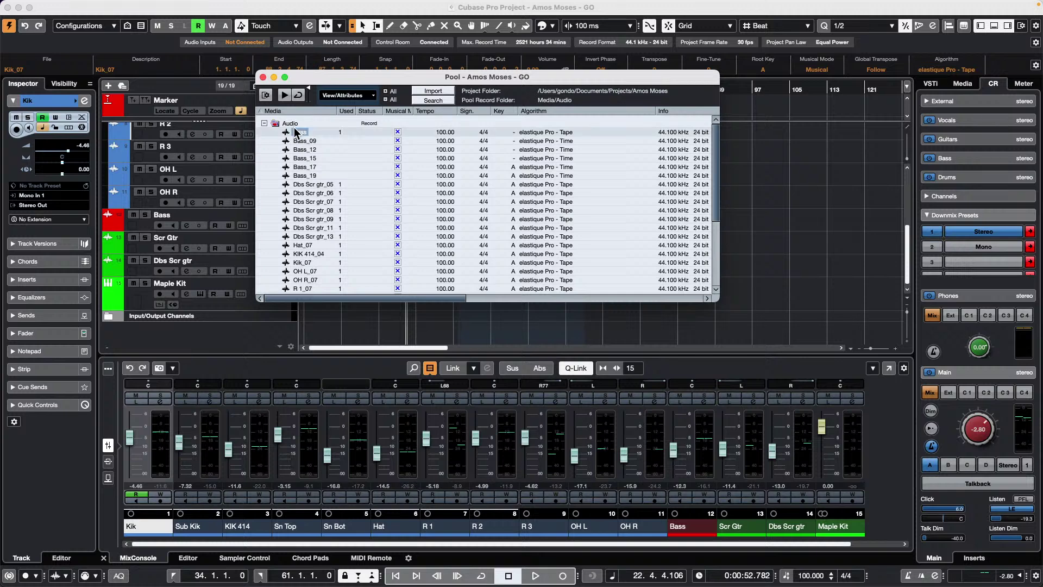
{"action": "scroll", "coordinate": [298, 280], "scroll_direction": "down", "scroll_amount": 5}
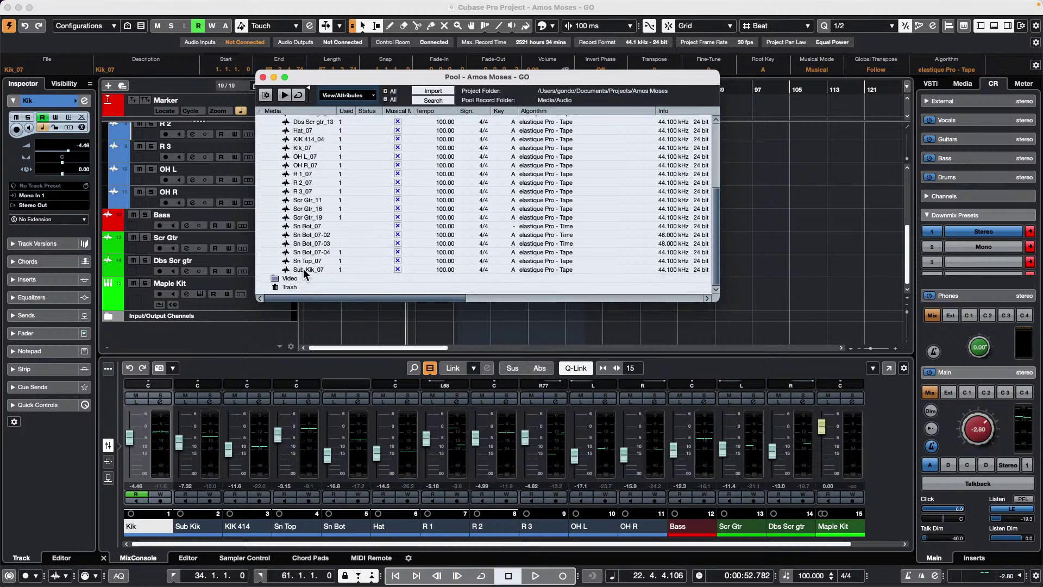
{"action": "left_click", "coordinate": [303, 269], "text": "shift"}
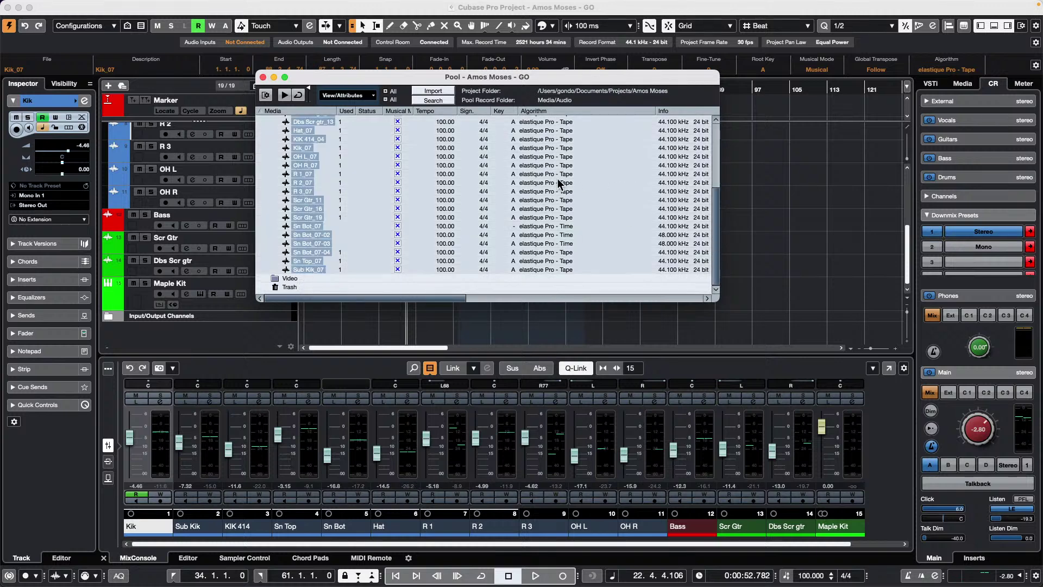
{"action": "left_click", "coordinate": [578, 126]}
{"action": "mouse_move", "coordinate": [570, 132]}
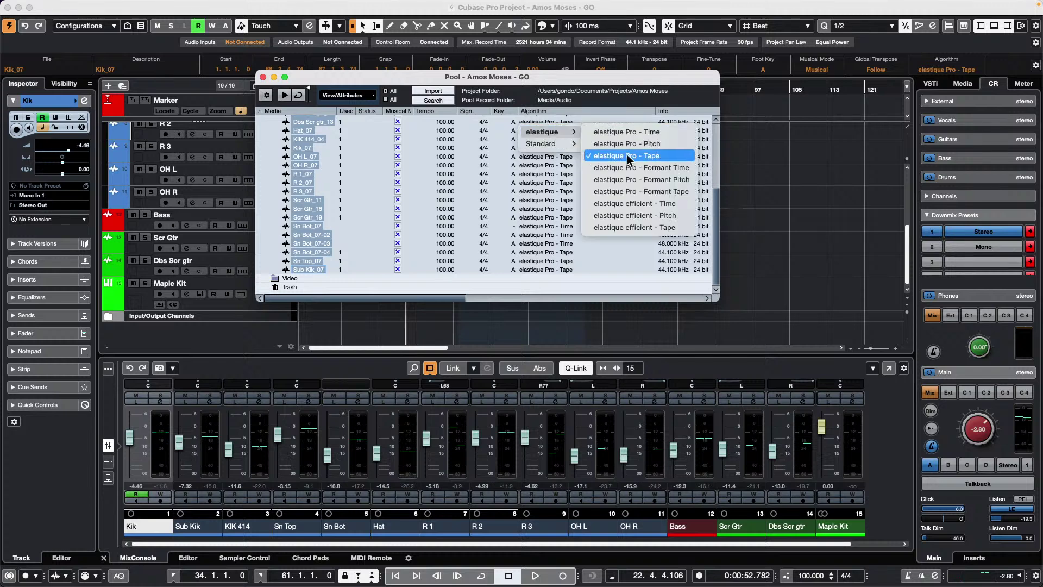
{"action": "left_click", "coordinate": [637, 131]}
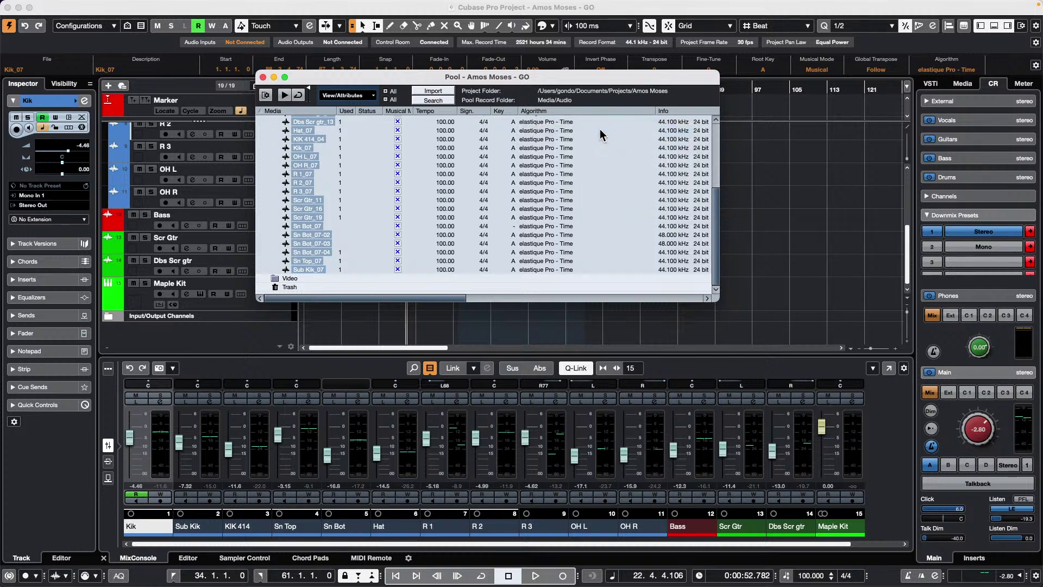
Set the algorithm of all selected Pool clips to elastique Pro - Tape and close the Pool window.
{"action": "left_click", "coordinate": [565, 127]}
{"action": "mouse_move", "coordinate": [568, 132]}
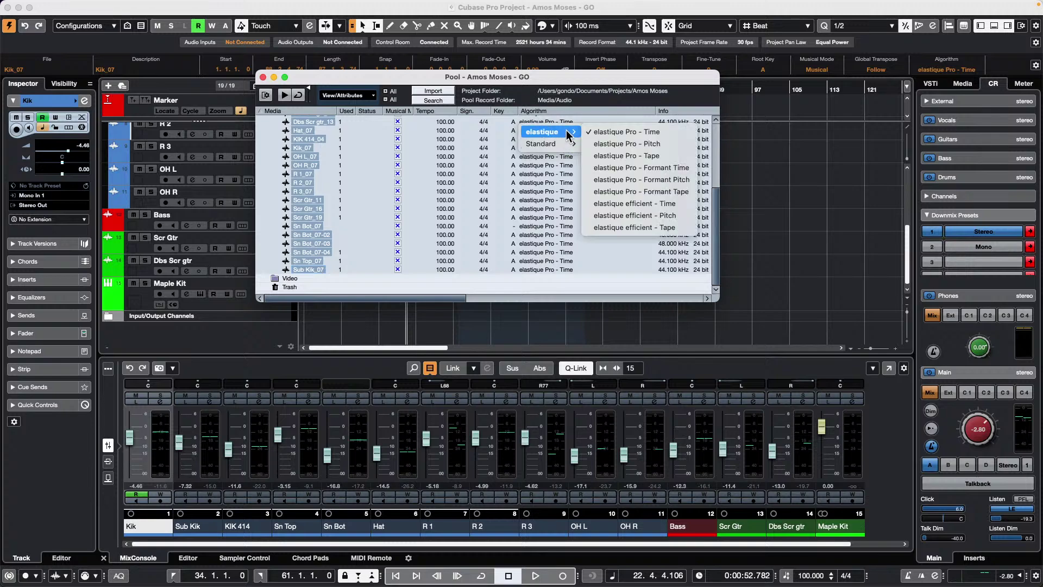
{"action": "left_click", "coordinate": [620, 158]}
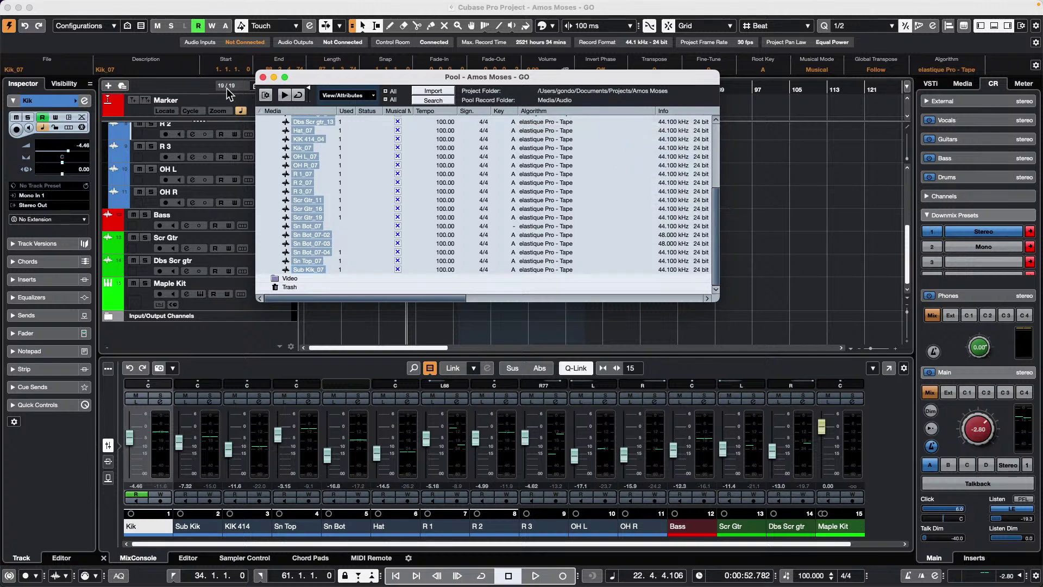
{"action": "left_click", "coordinate": [263, 78]}
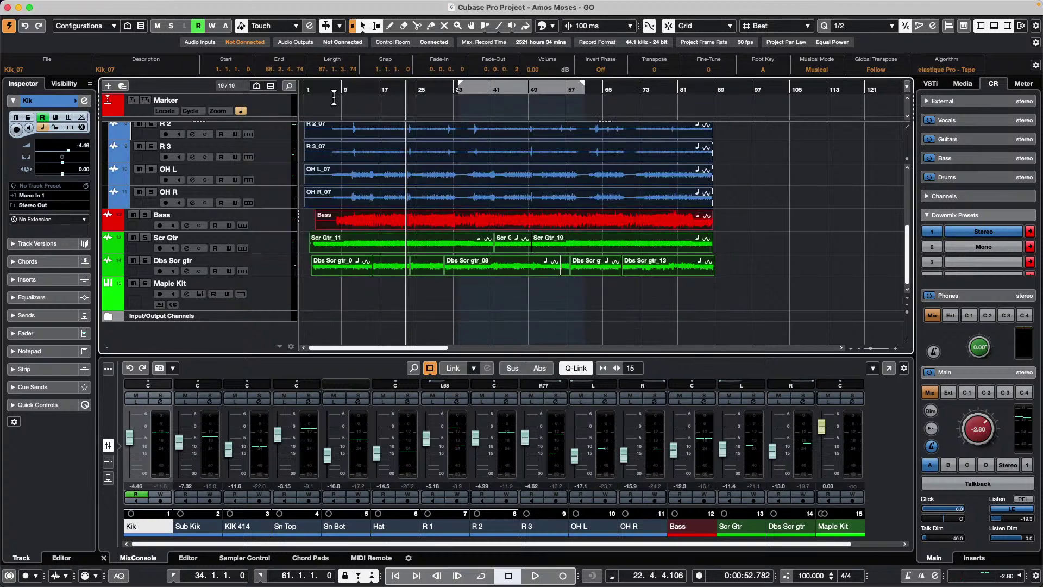
Play the project from shortly before bar 17 and lower its tempo to 87 BPM during playback.
{"action": "left_click_drag", "start_coordinate": [356, 90], "coordinate": [334, 100]}
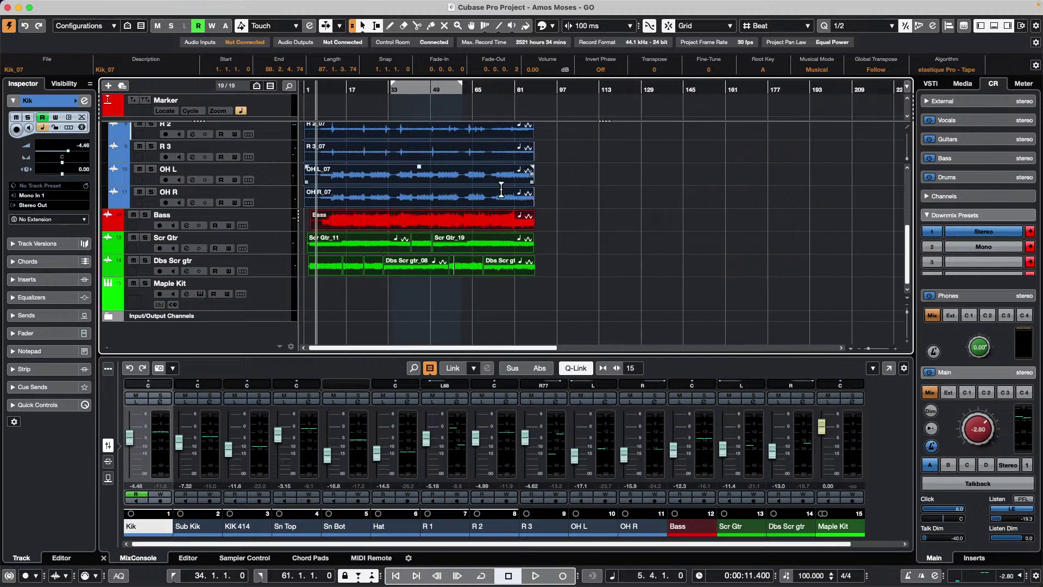
{"action": "key", "text": "space"}
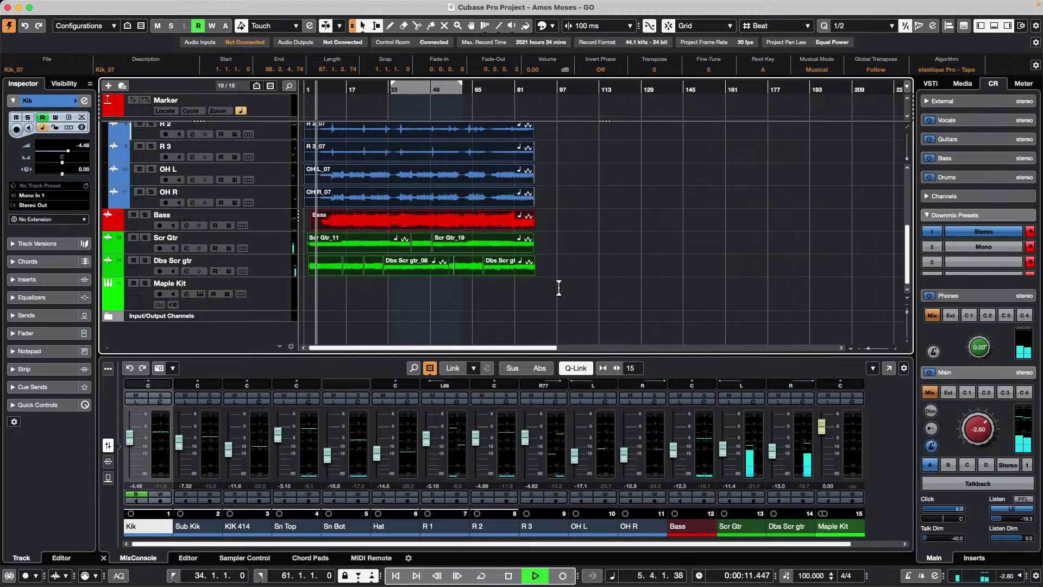
{"action": "left_click", "coordinate": [340, 91]}
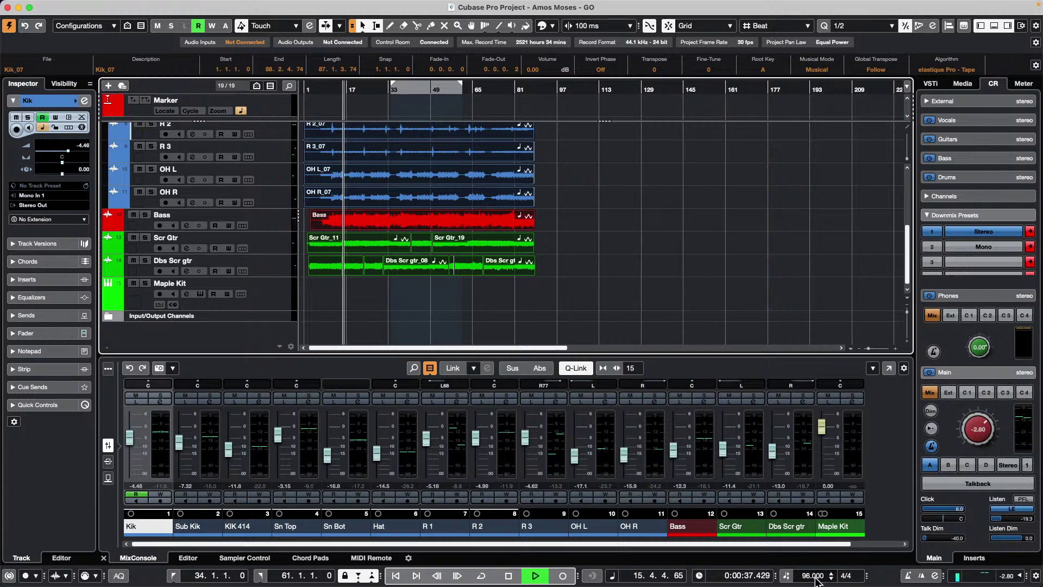
{"action": "scroll", "coordinate": [815, 579], "scroll_direction": "down", "scroll_amount": 6}
{"action": "scroll", "coordinate": [816, 579], "scroll_direction": "down", "scroll_amount": 7}
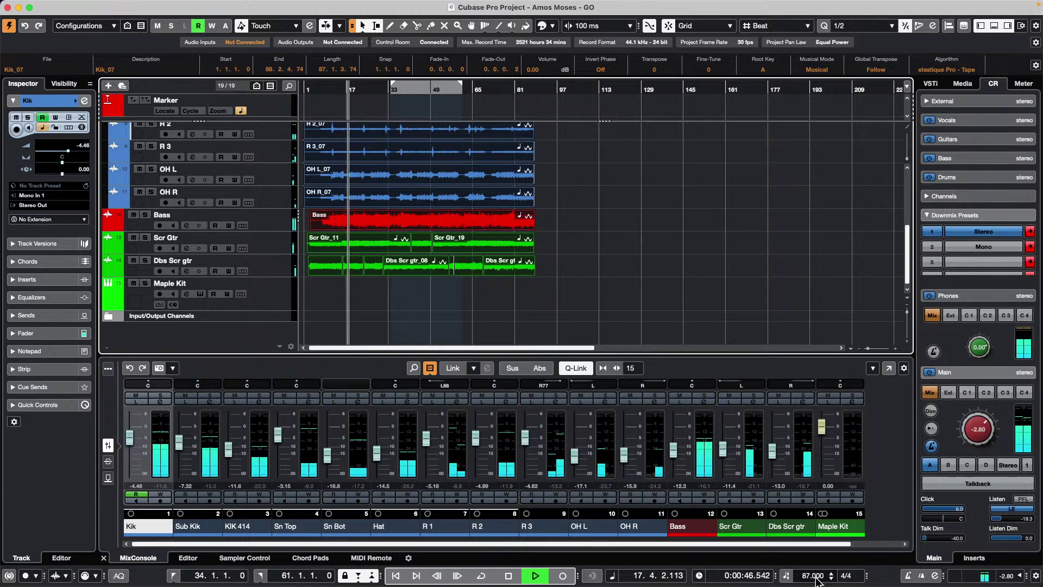
Raise the project tempo in stages to 121 BPM while playback continues.
{"action": "scroll", "coordinate": [817, 580], "scroll_direction": "up", "scroll_amount": 13}
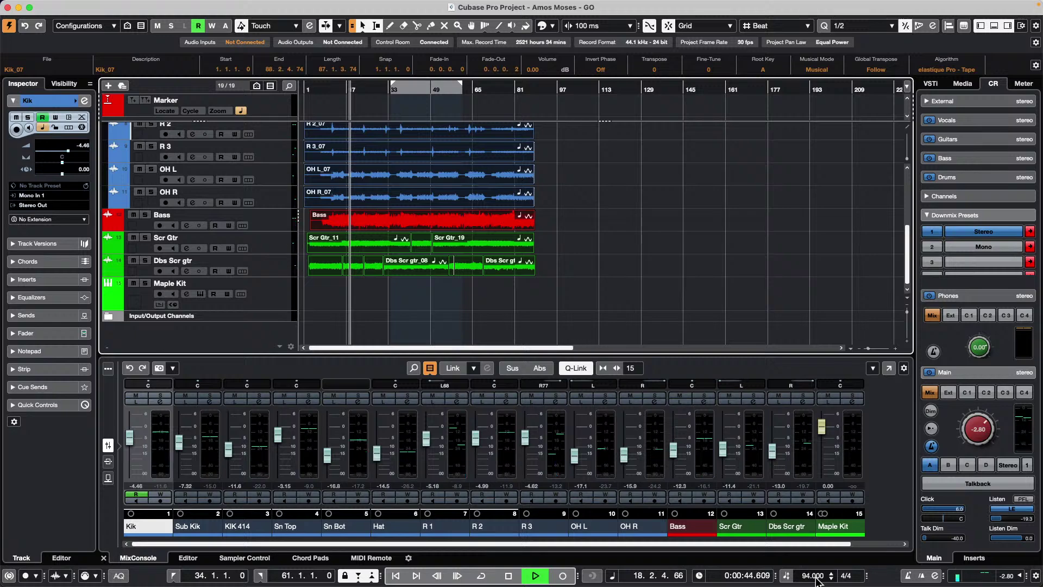
{"action": "scroll", "coordinate": [817, 581], "scroll_direction": "up", "scroll_amount": 6}
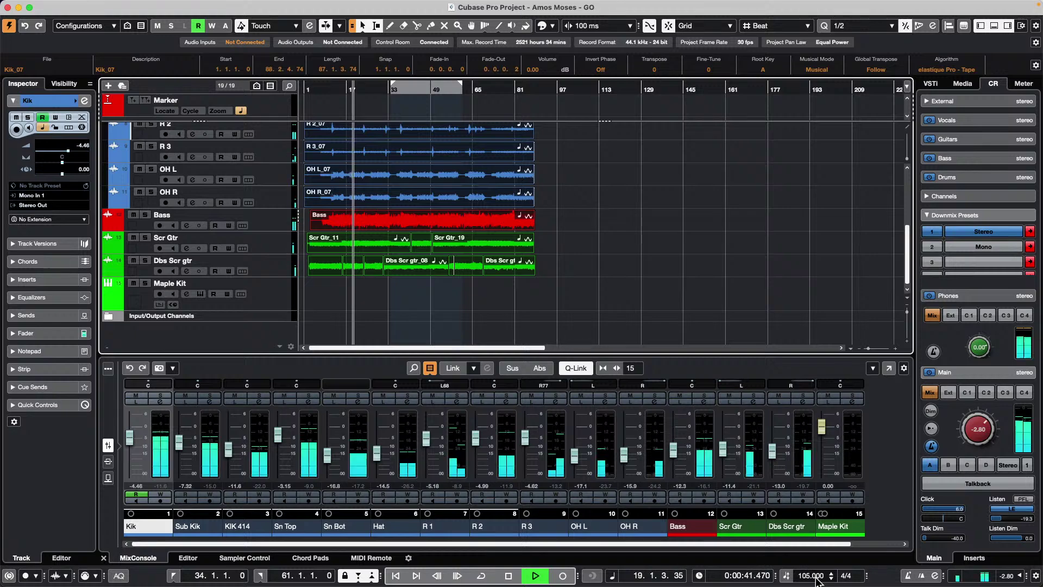
{"action": "scroll", "coordinate": [817, 581], "scroll_direction": "up", "scroll_amount": 7}
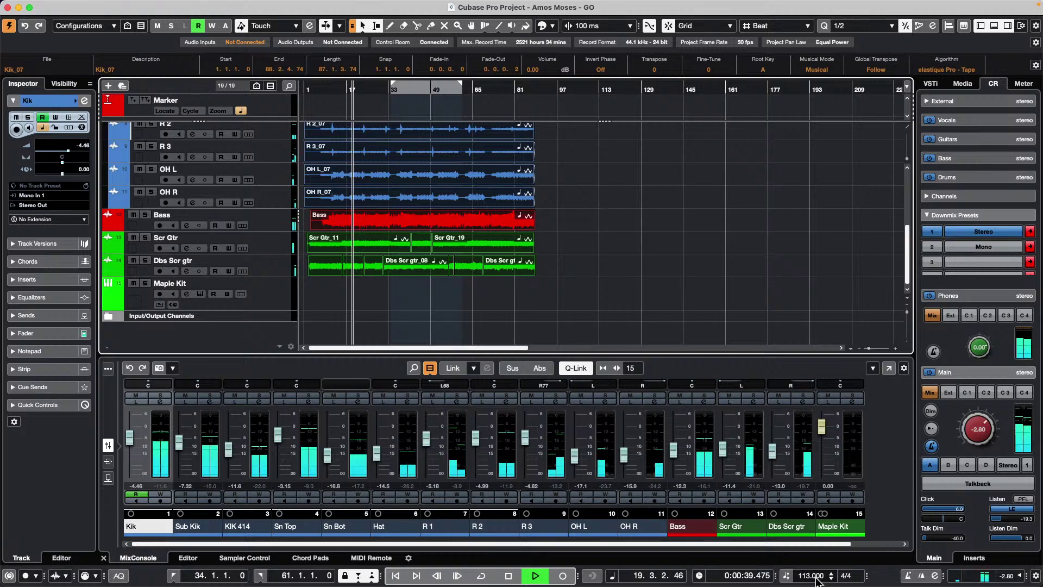
{"action": "scroll", "coordinate": [817, 581], "scroll_direction": "up", "scroll_amount": 5}
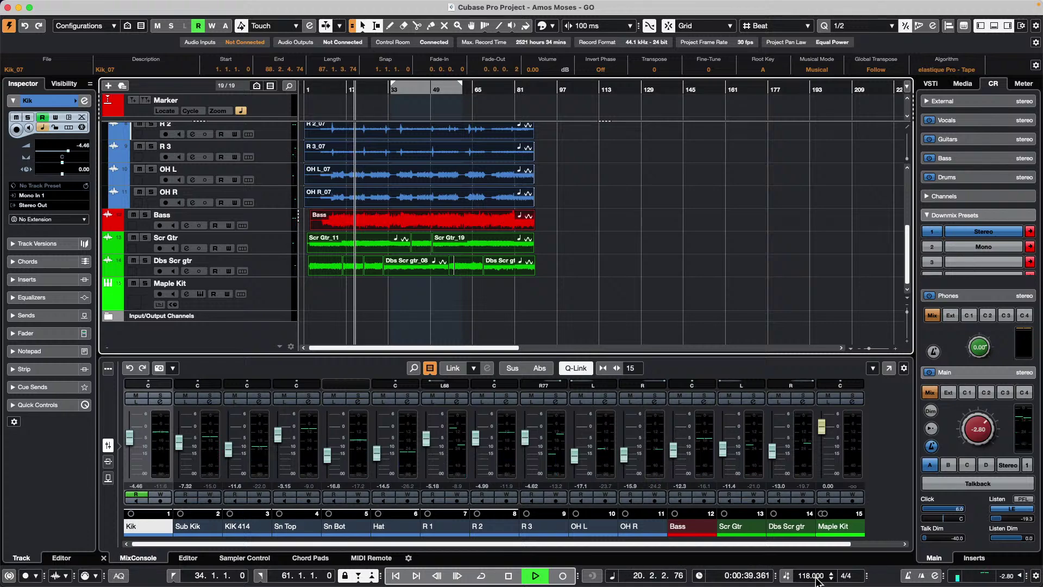
{"action": "scroll", "coordinate": [817, 580], "scroll_direction": "up", "scroll_amount": 3}
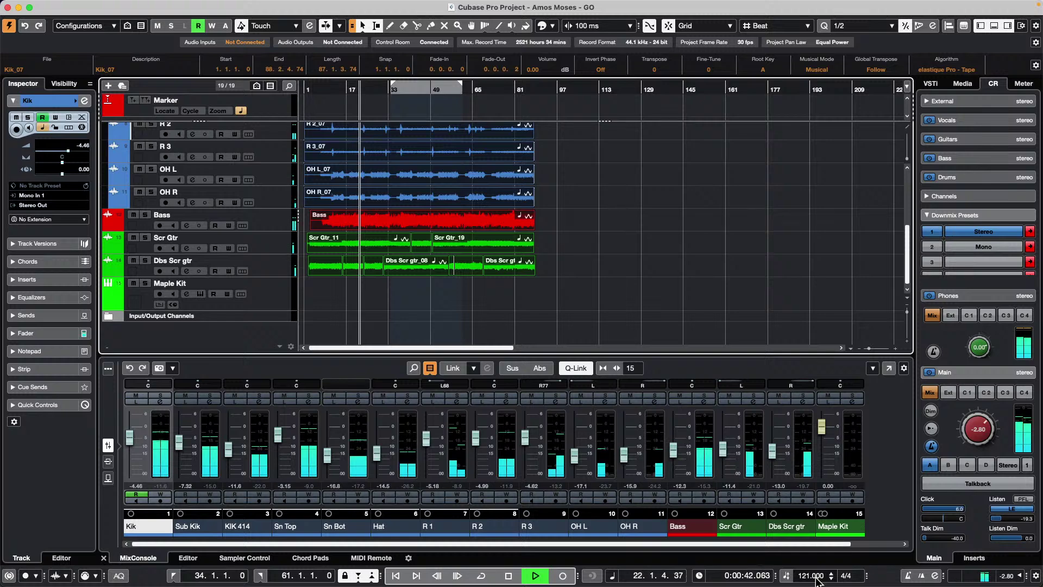
Lower the project tempo to 89 BPM while listening to the stretched audio.
{"action": "scroll", "coordinate": [817, 581], "scroll_direction": "down", "scroll_amount": 9}
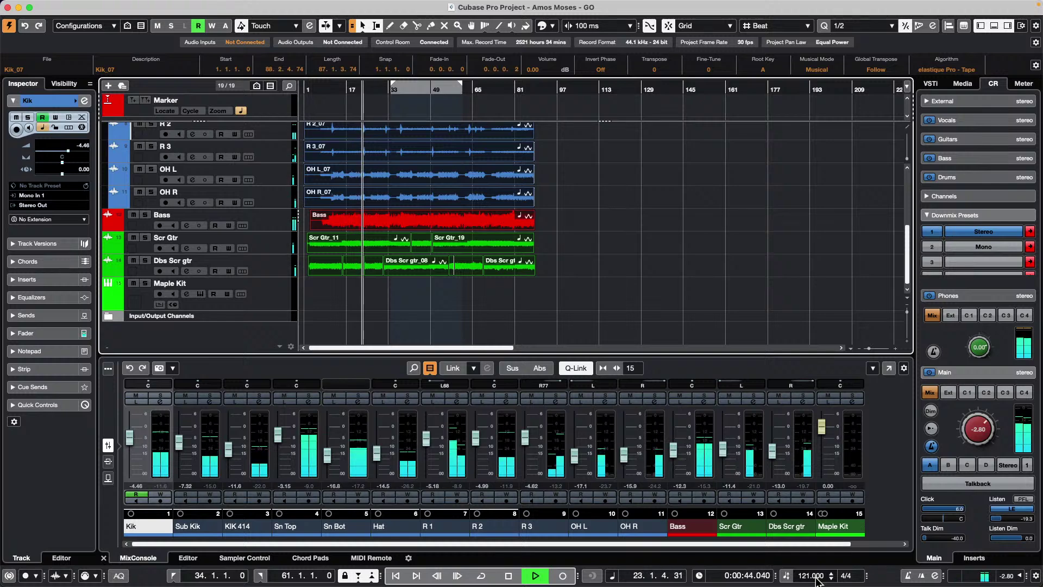
{"action": "scroll", "coordinate": [815, 581], "scroll_direction": "down", "scroll_amount": 15}
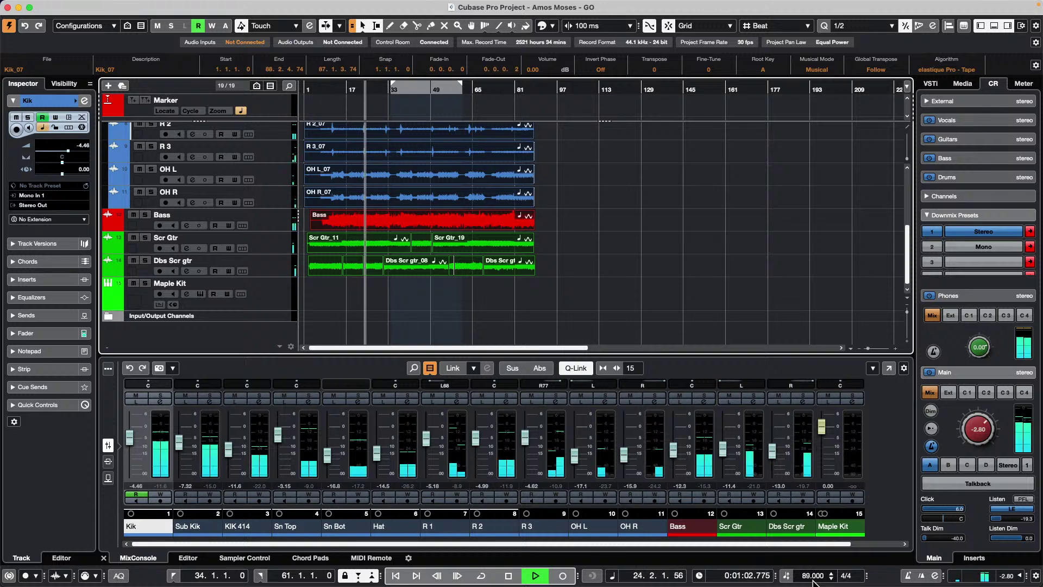
{"action": "scroll", "coordinate": [815, 581], "scroll_direction": "down", "scroll_amount": 8}
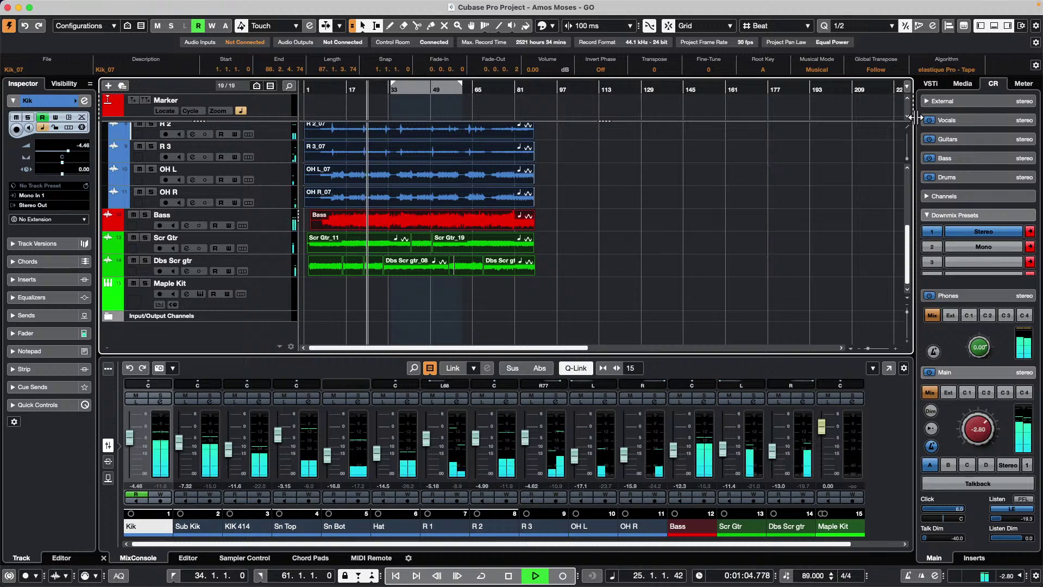
Set the selected events' stretch algorithm to elastique Pro - Time and raise the playback tempo to 106 BPM.
{"action": "left_click", "coordinate": [940, 70]}
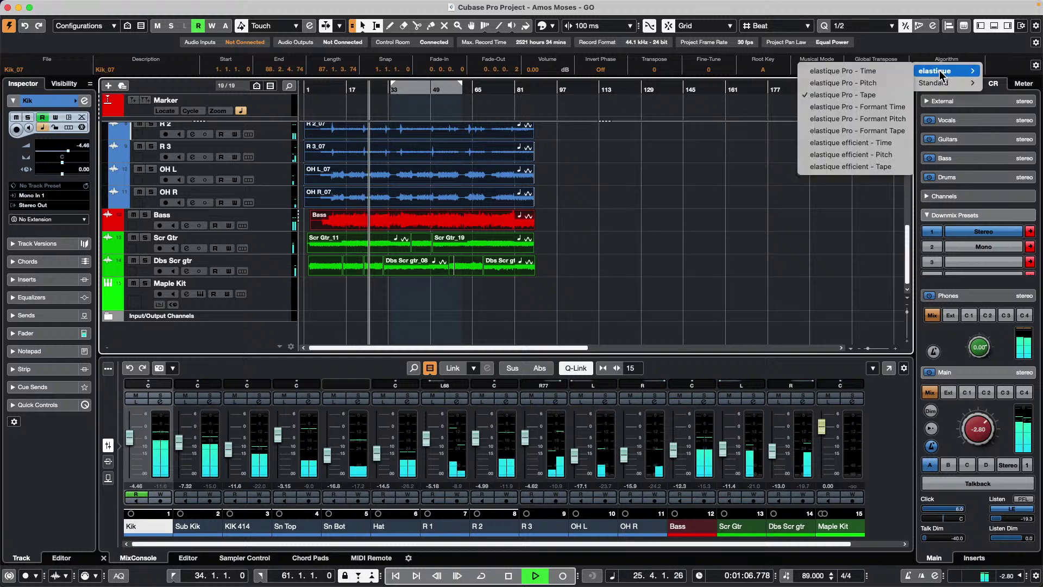
{"action": "left_click", "coordinate": [856, 72]}
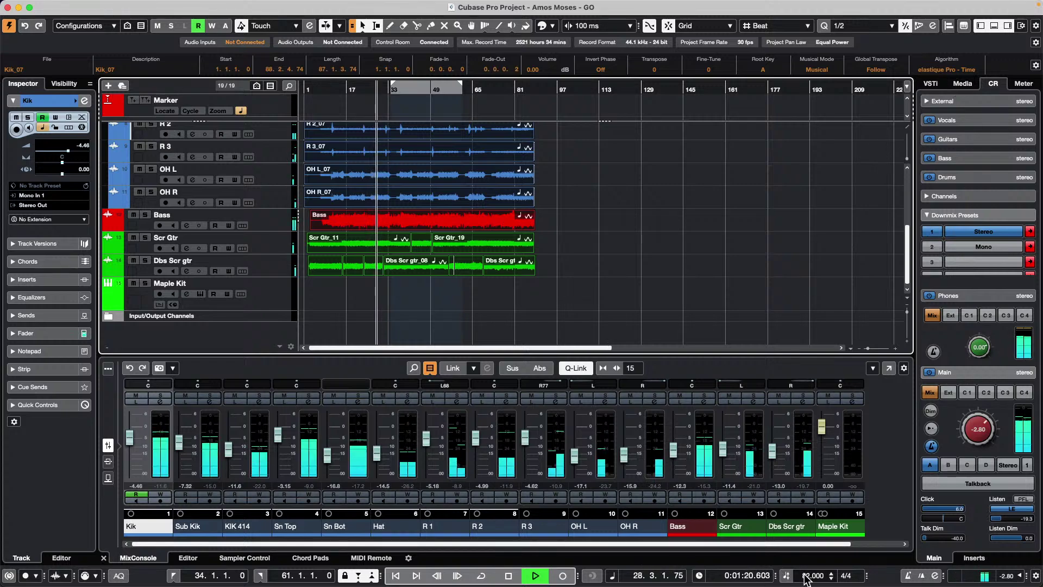
{"action": "scroll", "coordinate": [814, 575], "scroll_direction": "up", "scroll_amount": 20}
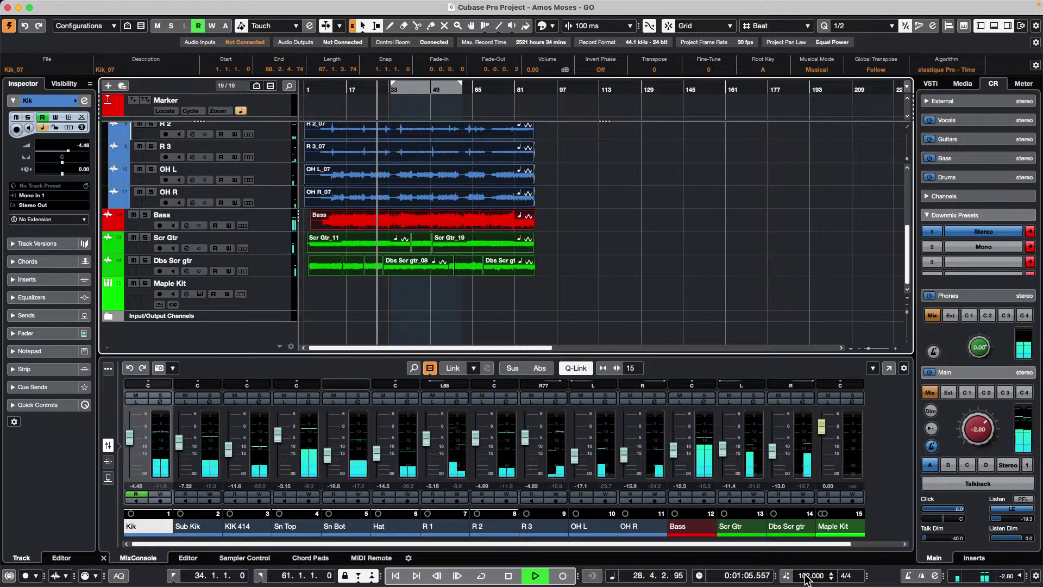
Set the selected events' stretch algorithm to elastique Pro - Tape and raise the tempo to 118 BPM during playback.
{"action": "left_click", "coordinate": [956, 64]}
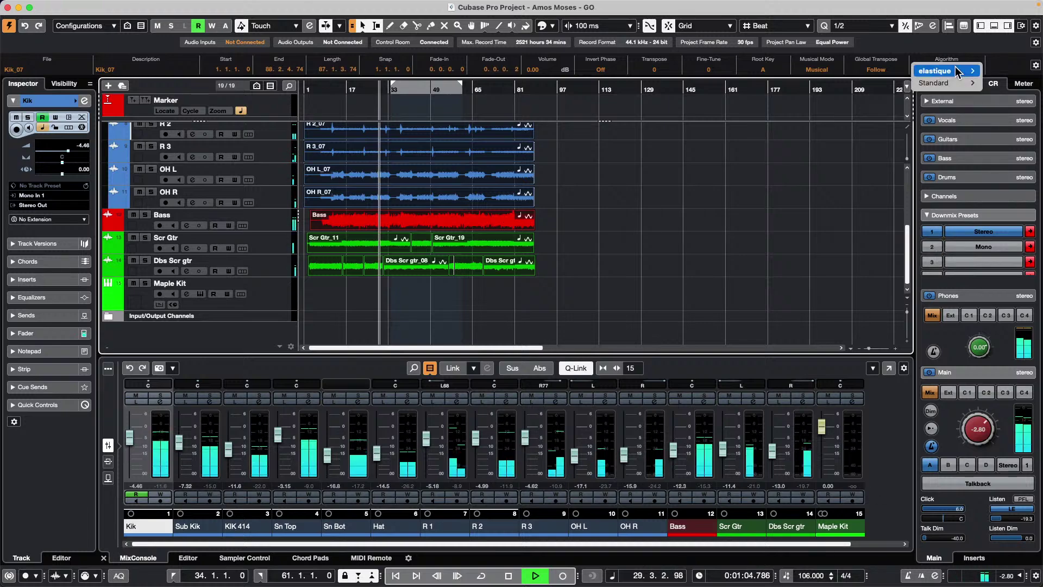
{"action": "mouse_move", "coordinate": [937, 73]}
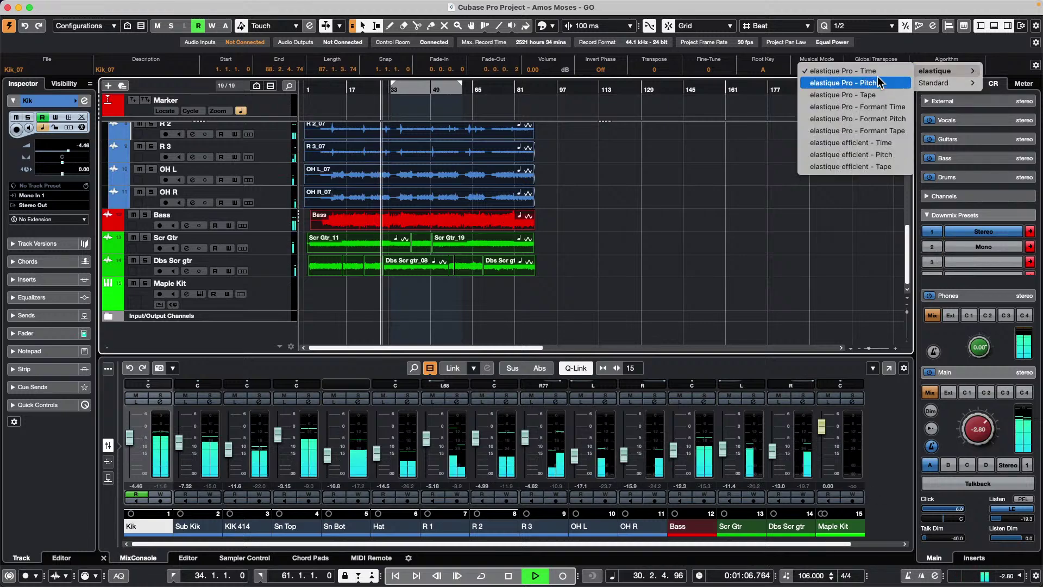
{"action": "left_click", "coordinate": [876, 95]}
{"action": "scroll", "coordinate": [813, 577], "scroll_direction": "up", "scroll_amount": 1}
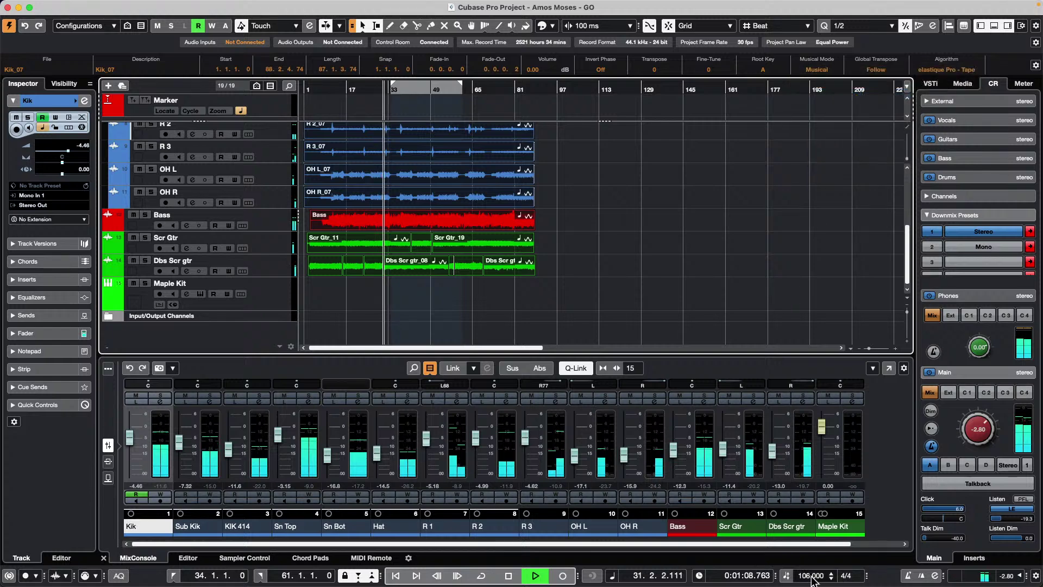
{"action": "scroll", "coordinate": [813, 577], "scroll_direction": "up", "scroll_amount": 7}
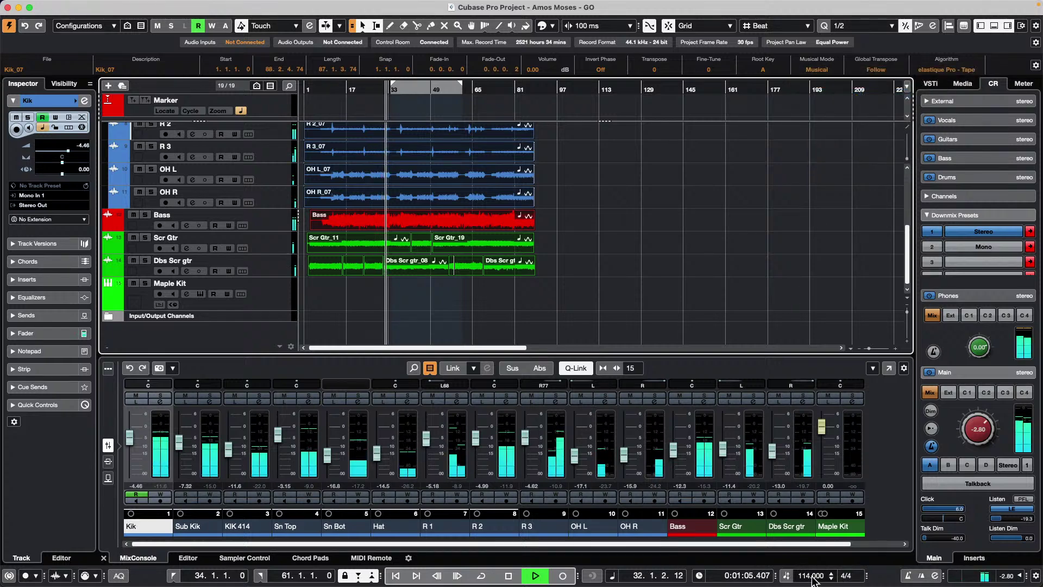
{"action": "scroll", "coordinate": [814, 578], "scroll_direction": "up", "scroll_amount": 4}
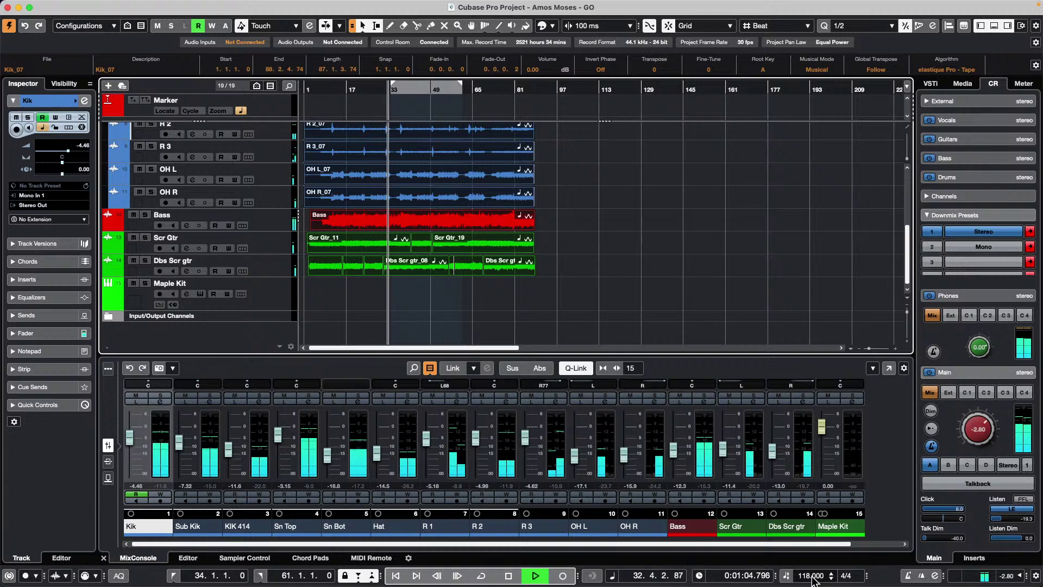
Return the project tempo to 100 BPM and stop playback.
{"action": "scroll", "coordinate": [813, 578], "scroll_direction": "down", "scroll_amount": 6}
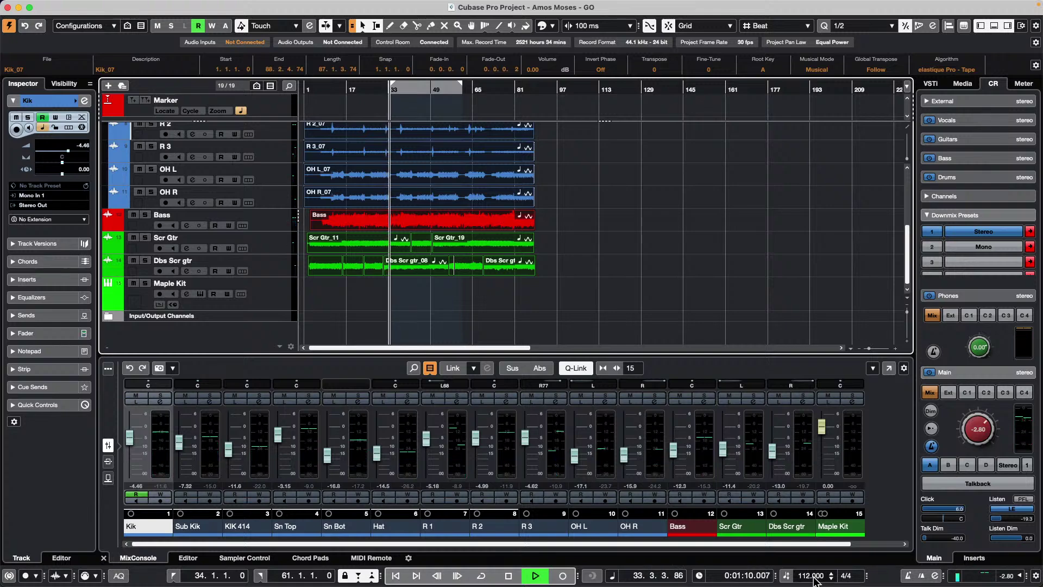
{"action": "scroll", "coordinate": [813, 579], "scroll_direction": "down", "scroll_amount": 13}
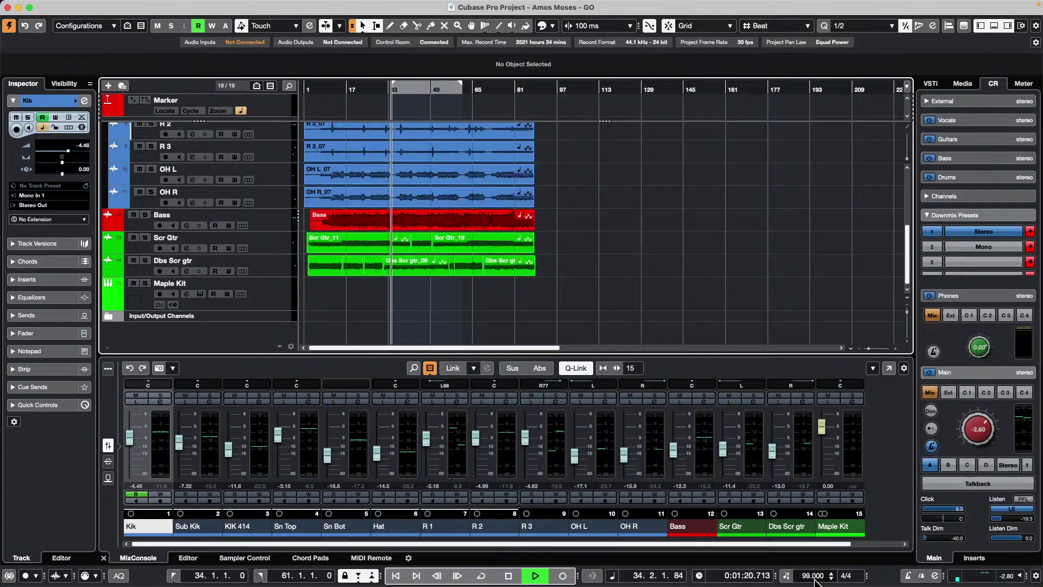
{"action": "scroll", "coordinate": [813, 579], "scroll_direction": "up", "scroll_amount": 1}
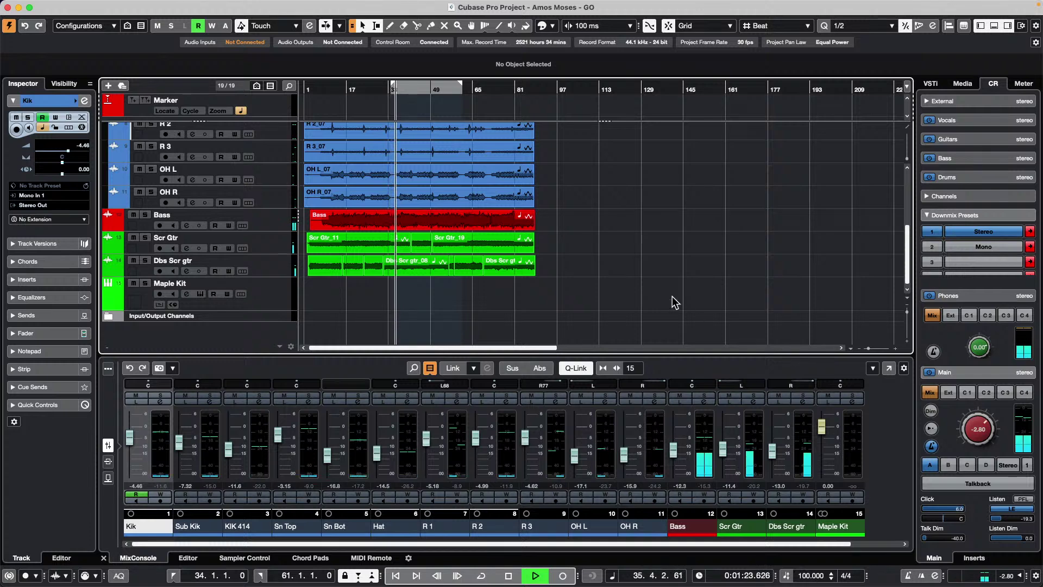
{"action": "key", "text": "space"}
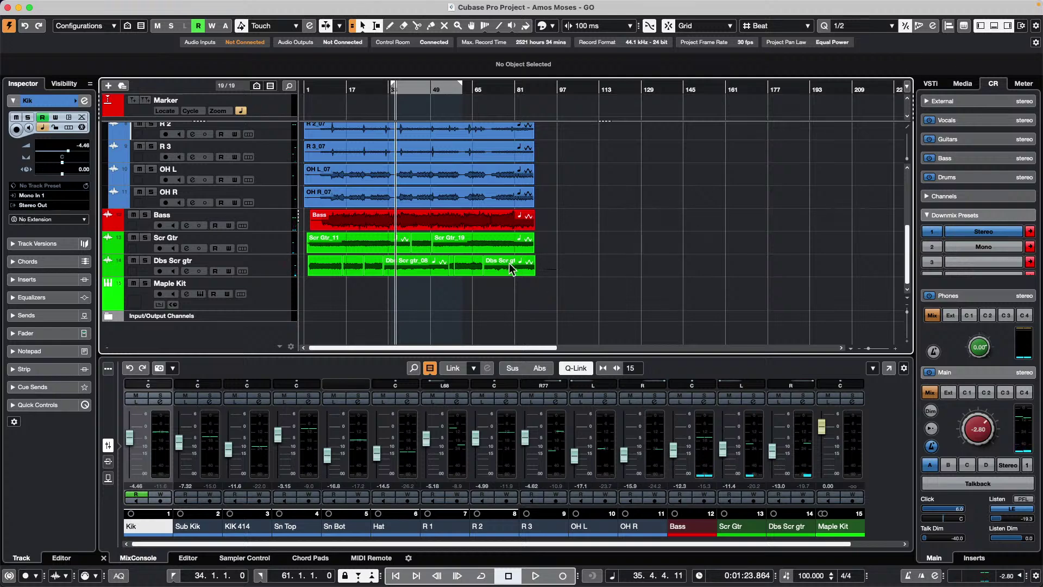
Select the events in the folder track and examine the algorithm assigned to each audio clip in the Pool, closing it when done.
{"action": "scroll", "coordinate": [510, 268], "scroll_direction": "up", "scroll_amount": 5}
{"action": "left_click", "coordinate": [455, 143]}
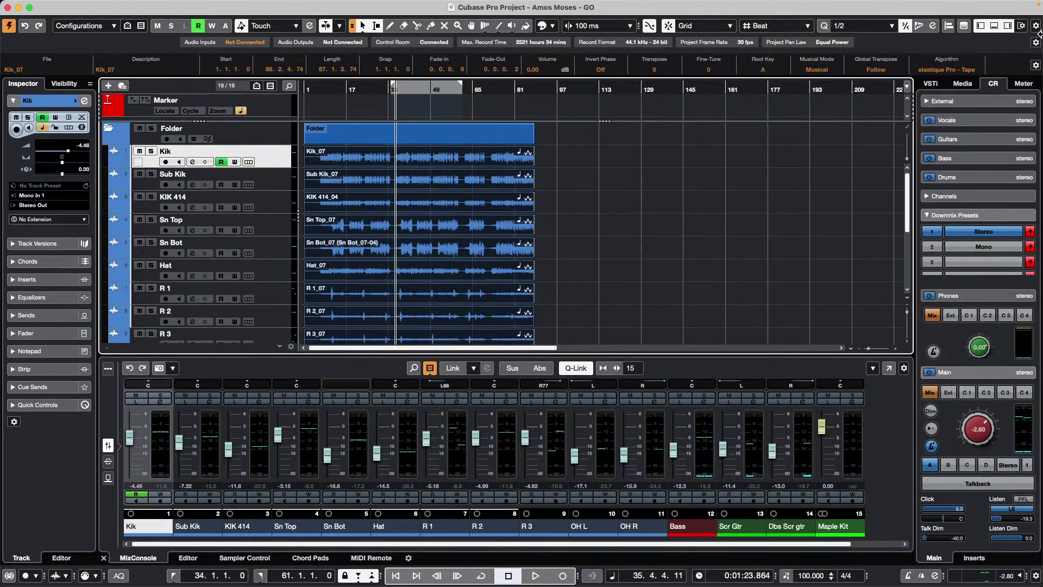
{"action": "left_click", "coordinate": [283, 6]}
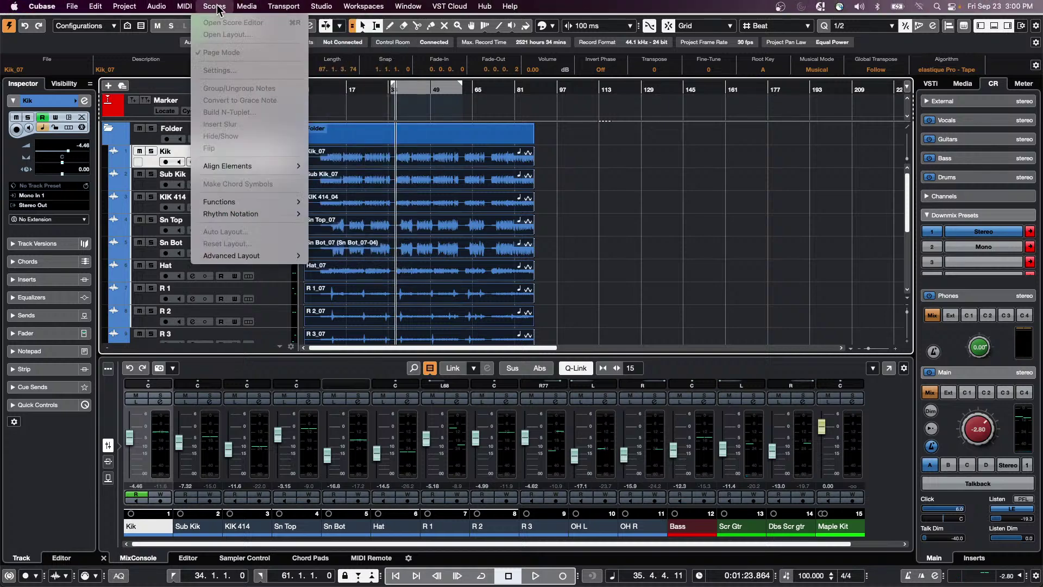
{"action": "left_click", "coordinate": [254, 23]}
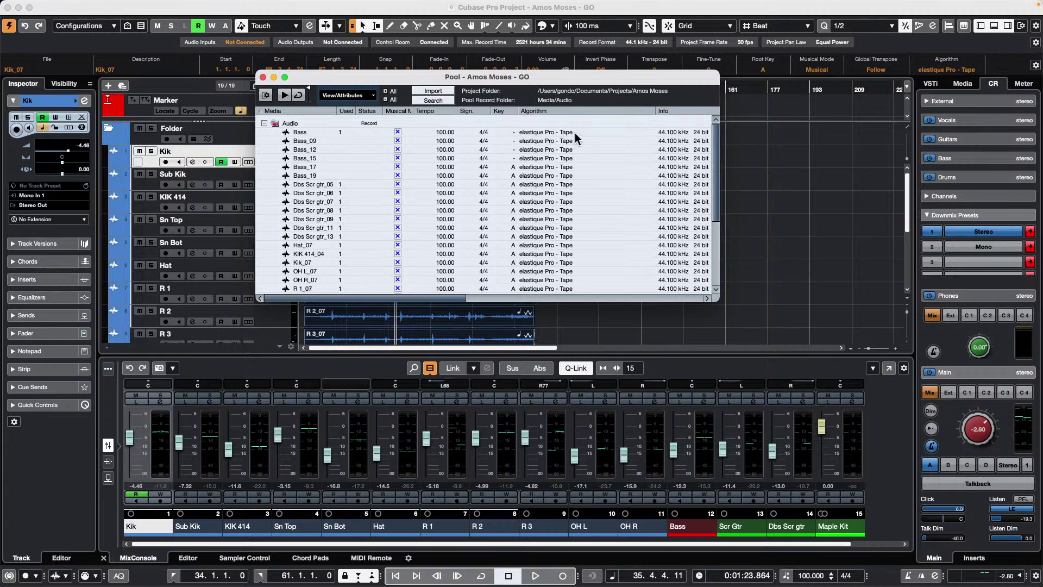
{"action": "left_click", "coordinate": [263, 77]}
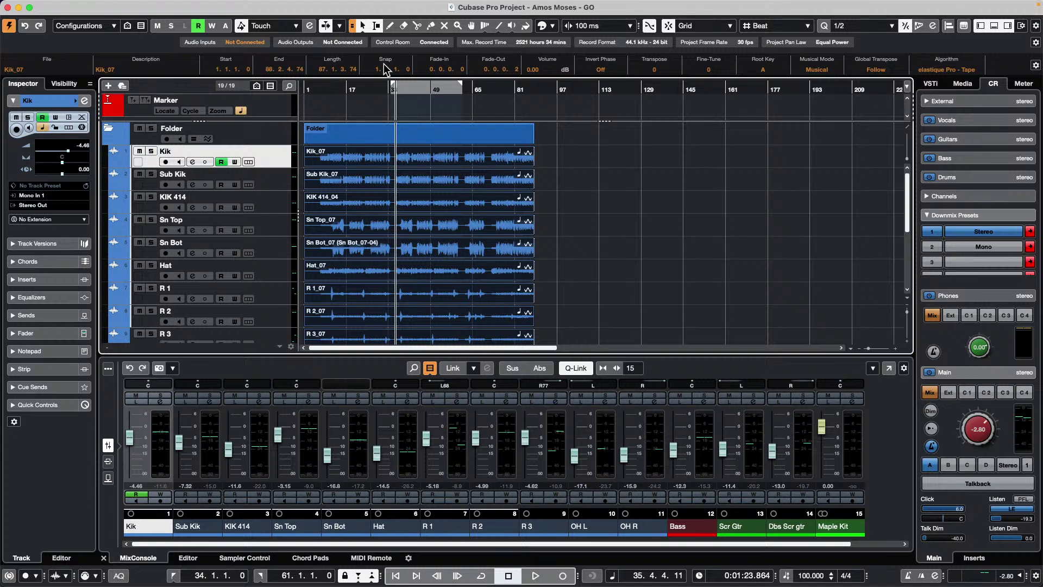
{"action": "left_click", "coordinate": [247, 6]}
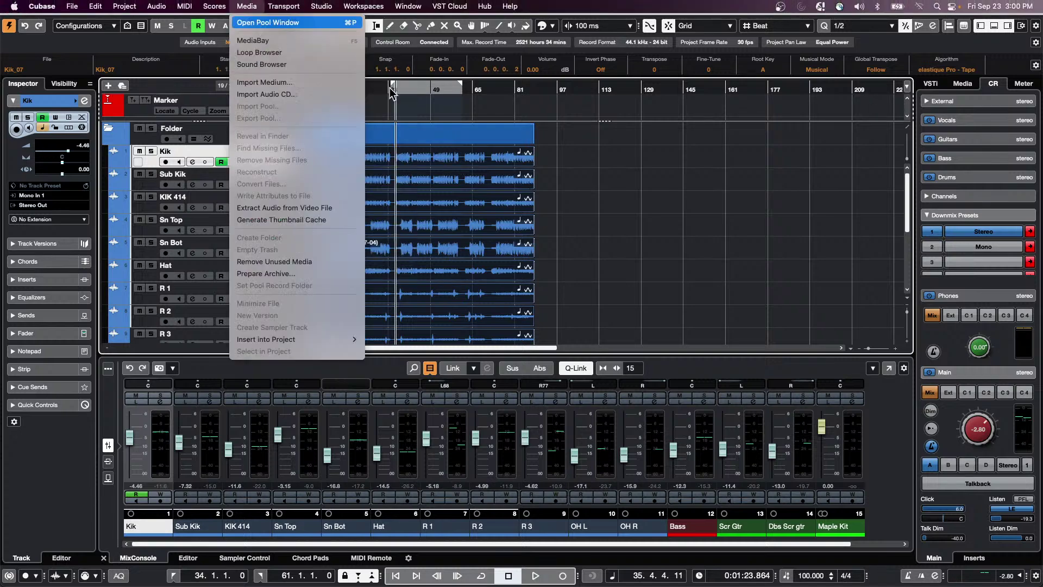
{"action": "key", "text": "Return"}
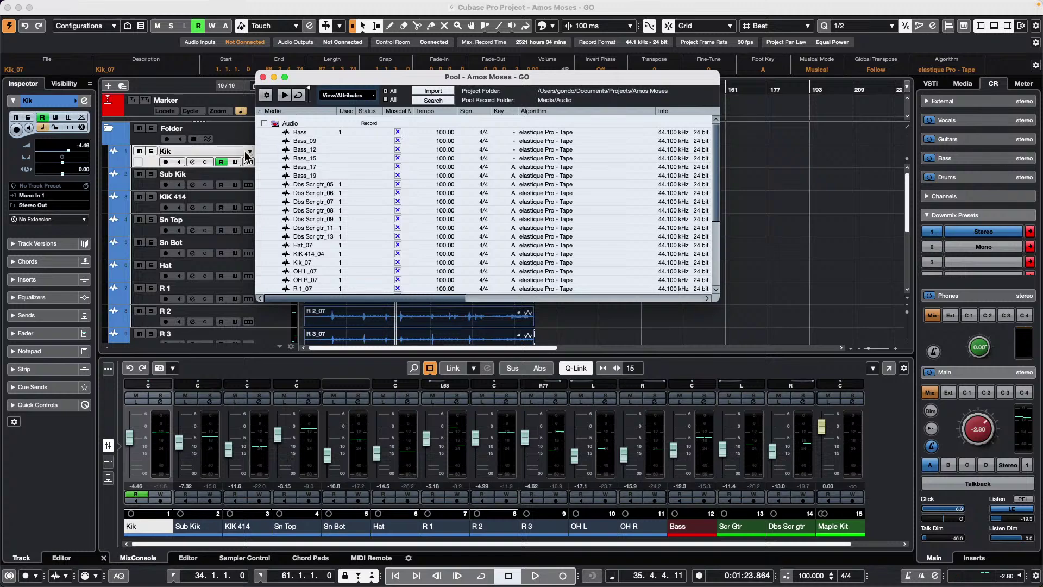
{"action": "left_click", "coordinate": [263, 77]}
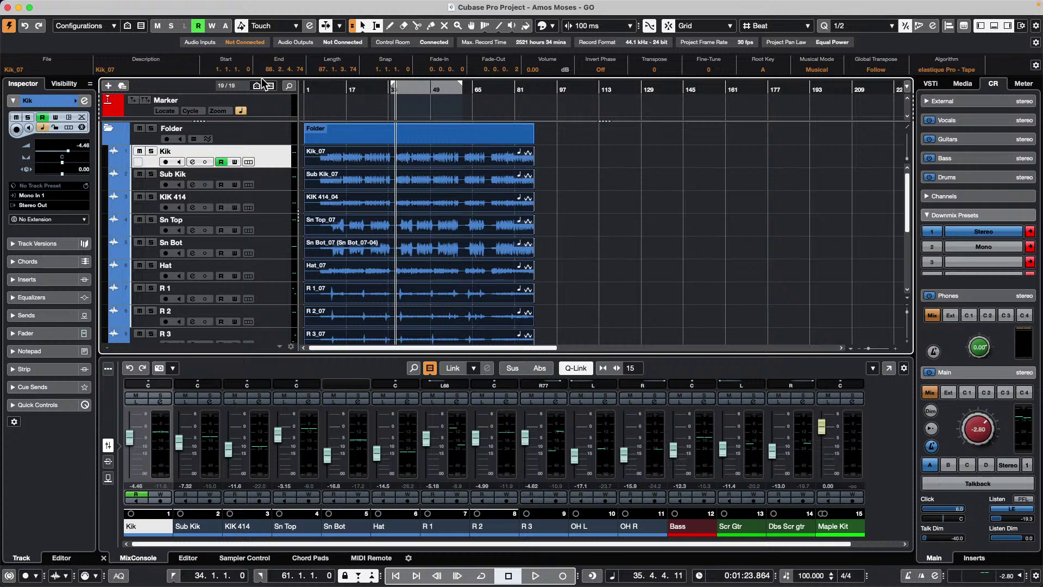
Open the recent project "September 23 2022.cpr".
{"action": "left_click", "coordinate": [64, 6]}
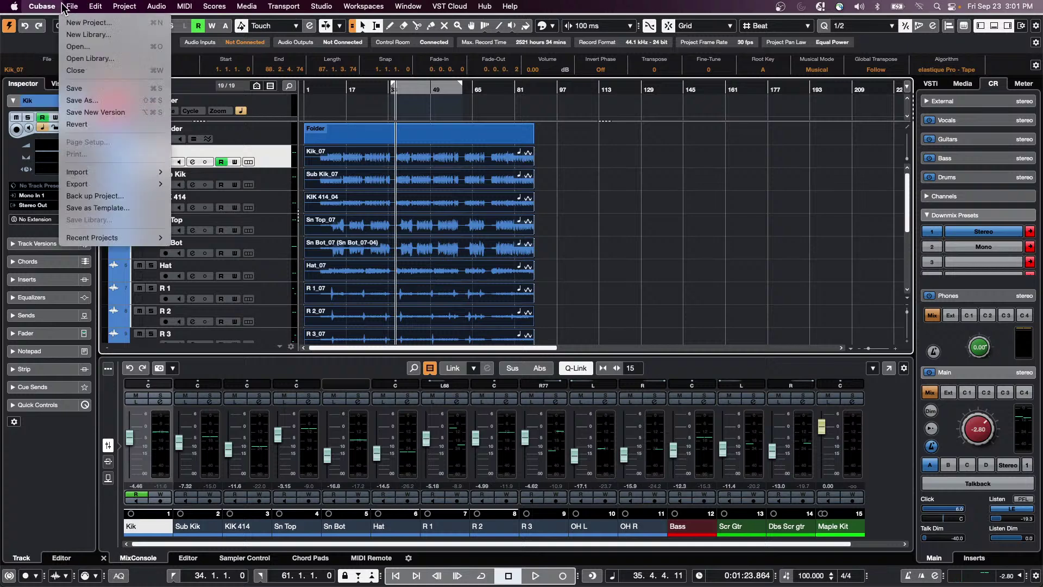
{"action": "mouse_move", "coordinate": [109, 237]}
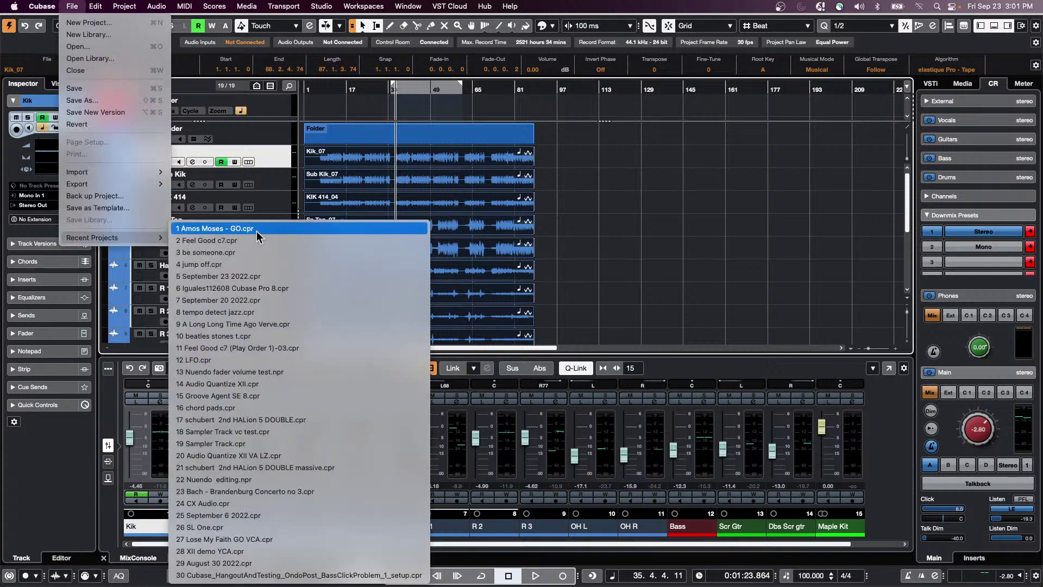
{"action": "left_click", "coordinate": [251, 277]}
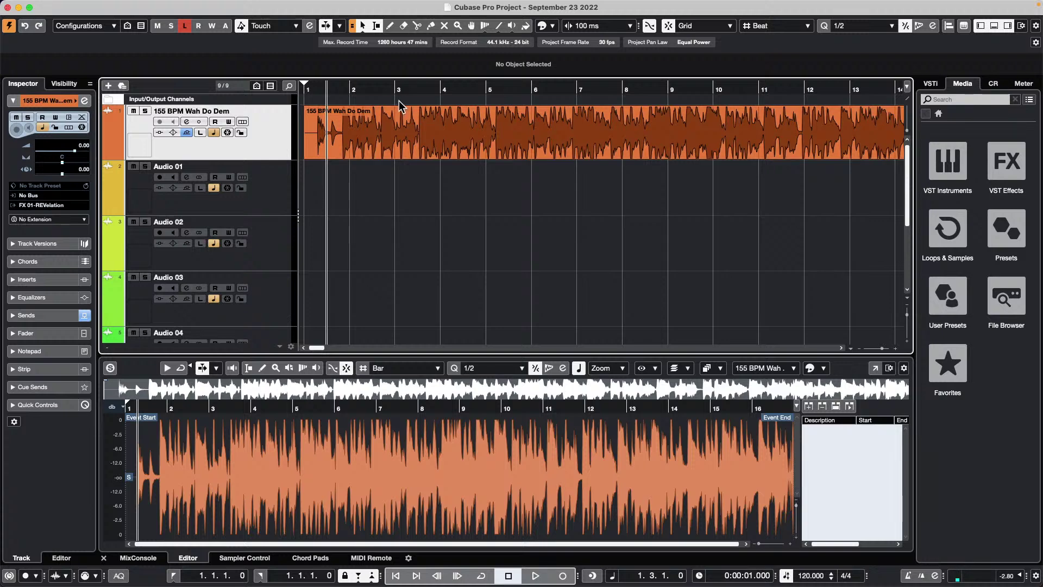
Select the "155 BPM Wah Do Dem" event and audition it briefly from the project start.
{"action": "key", "text": "Home"}
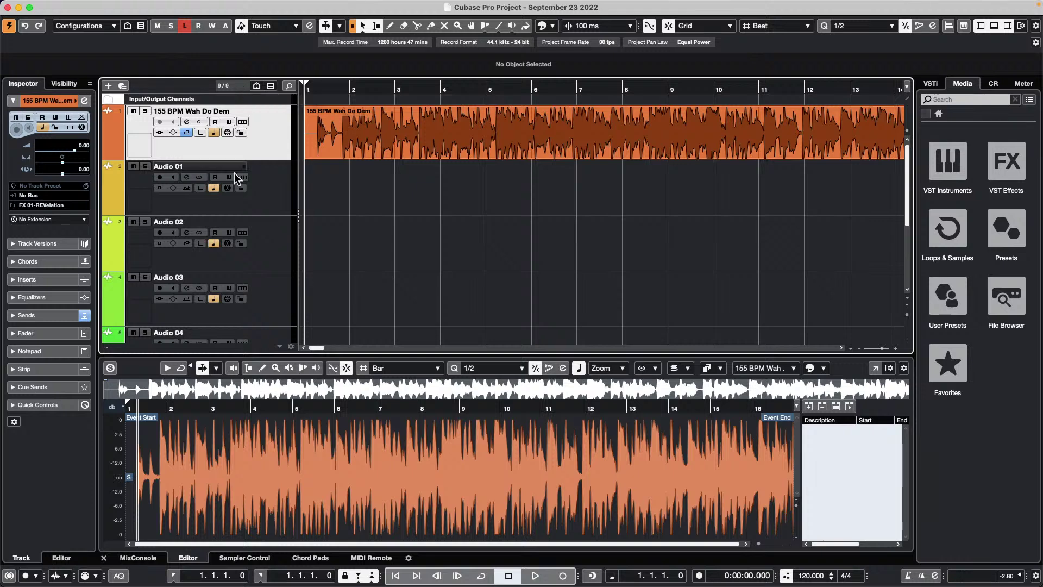
{"action": "left_click", "coordinate": [414, 143]}
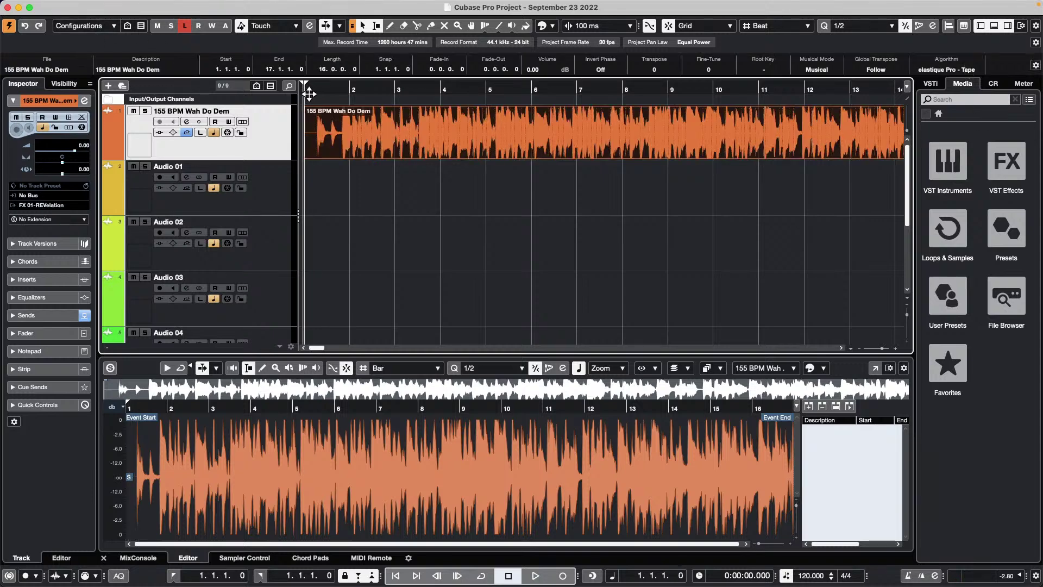
{"action": "key", "text": "space"}
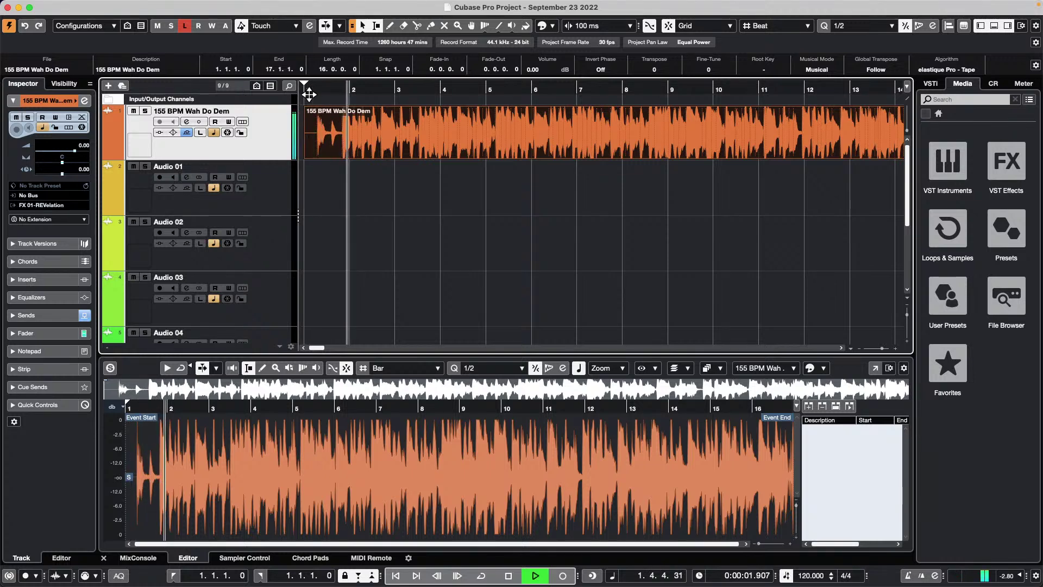
{"action": "key", "text": "space"}
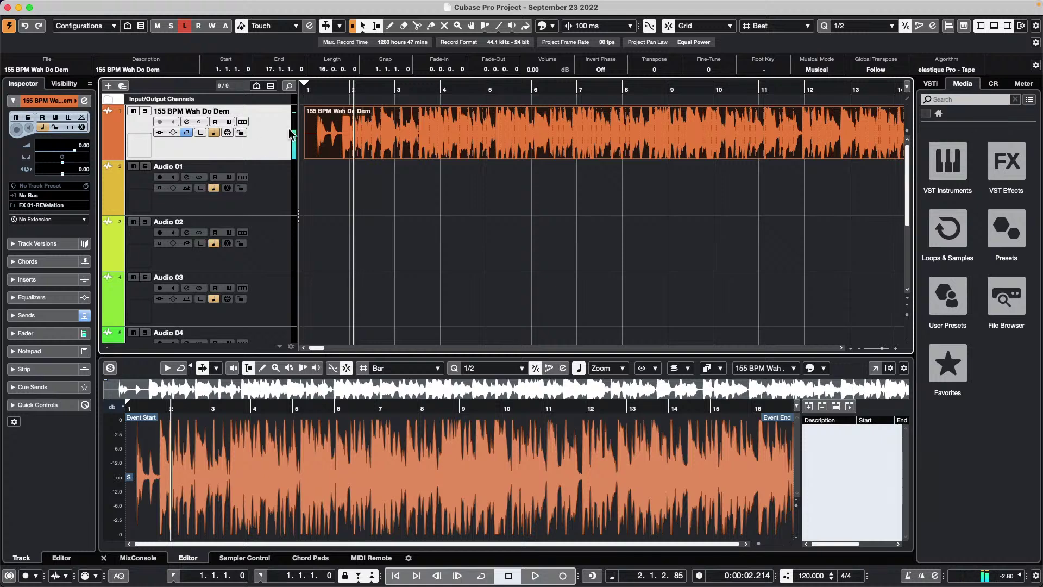
Route the "155 BPM Wah Do Dem" track's output to Stereo Out and return the cursor to the project start.
{"action": "left_click", "coordinate": [69, 205]}
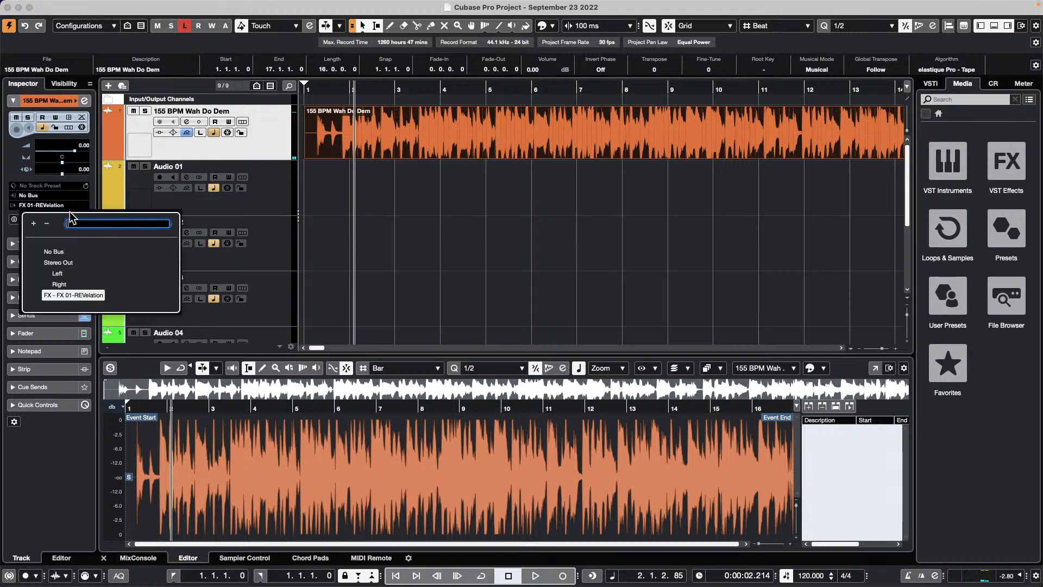
{"action": "left_click", "coordinate": [58, 262]}
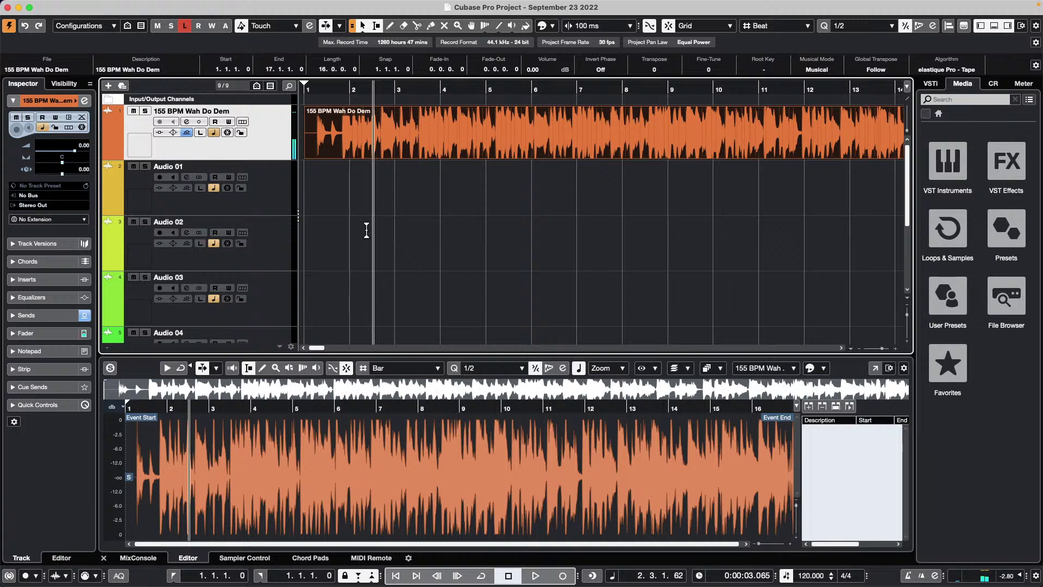
{"action": "key", "text": "period"}
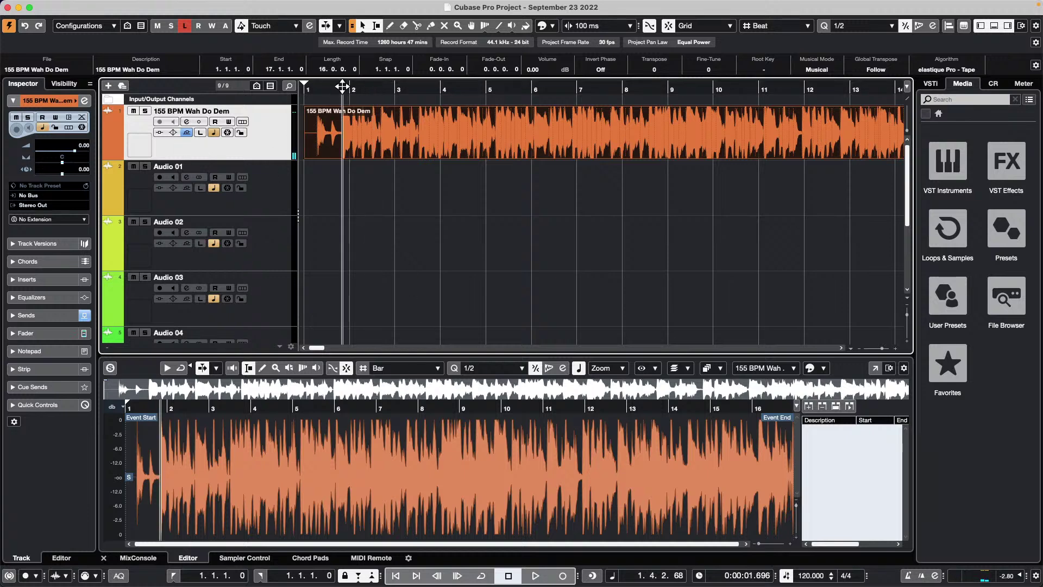
{"action": "key", "text": "shift+f"}
{"action": "key", "text": "h"}
{"action": "key", "text": "h"}
{"action": "key", "text": "h"}
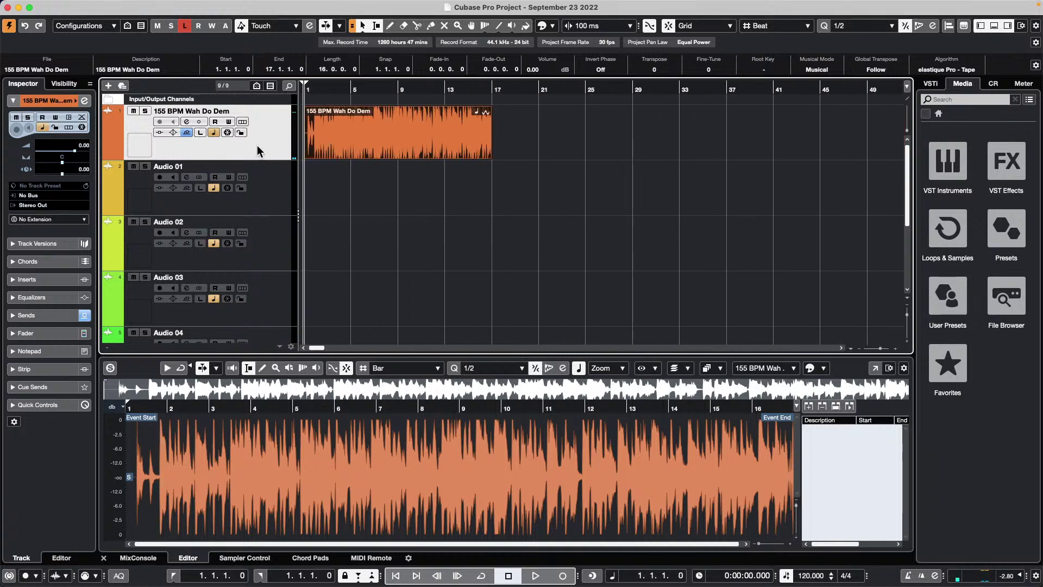
Switch off the track's FX 01-REVelation send, audition the dry sound, and close its channel settings.
{"action": "left_click", "coordinate": [87, 101]}
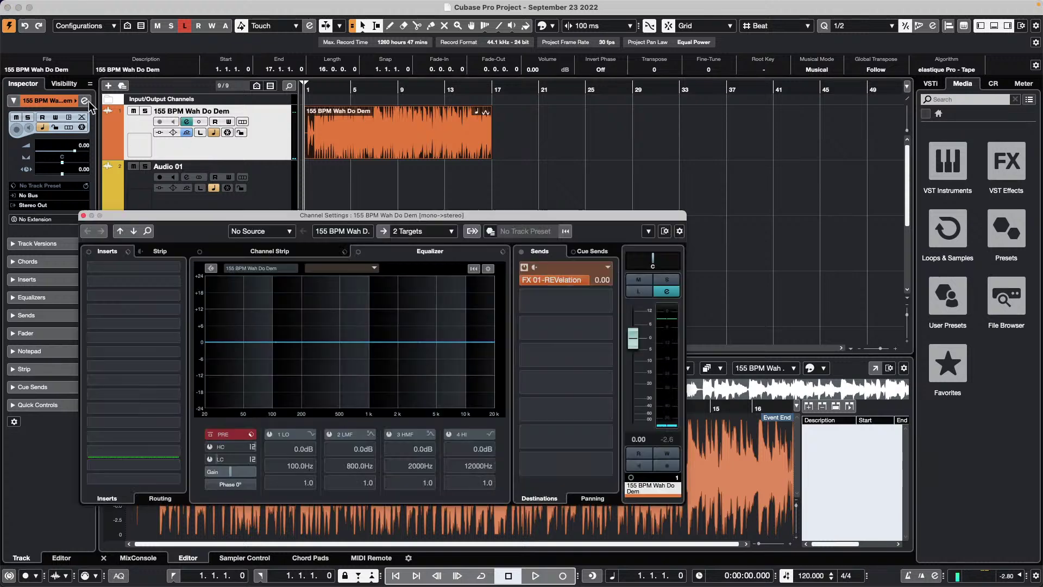
{"action": "left_click", "coordinate": [525, 267]}
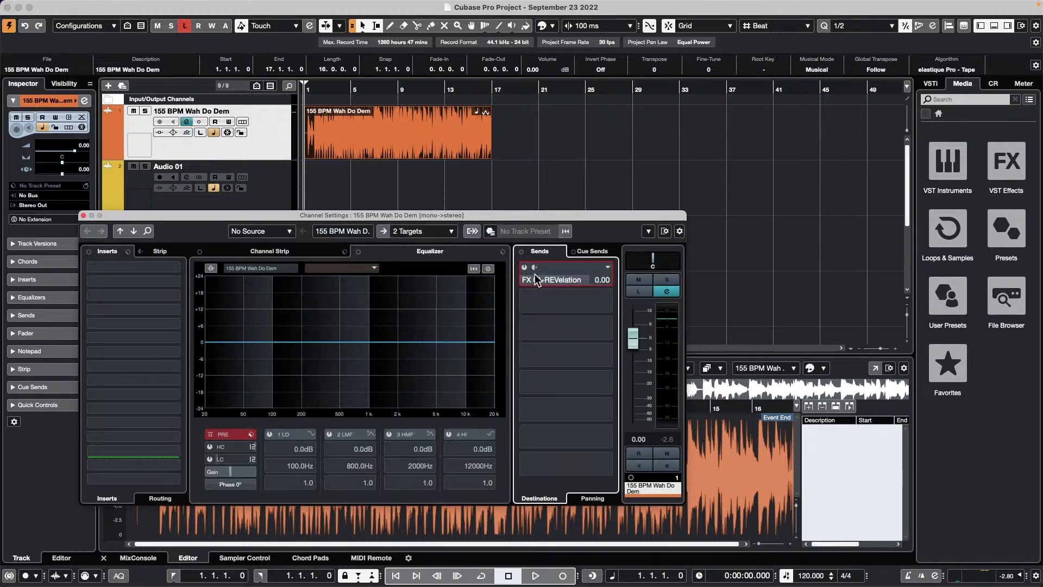
{"action": "key", "text": "space"}
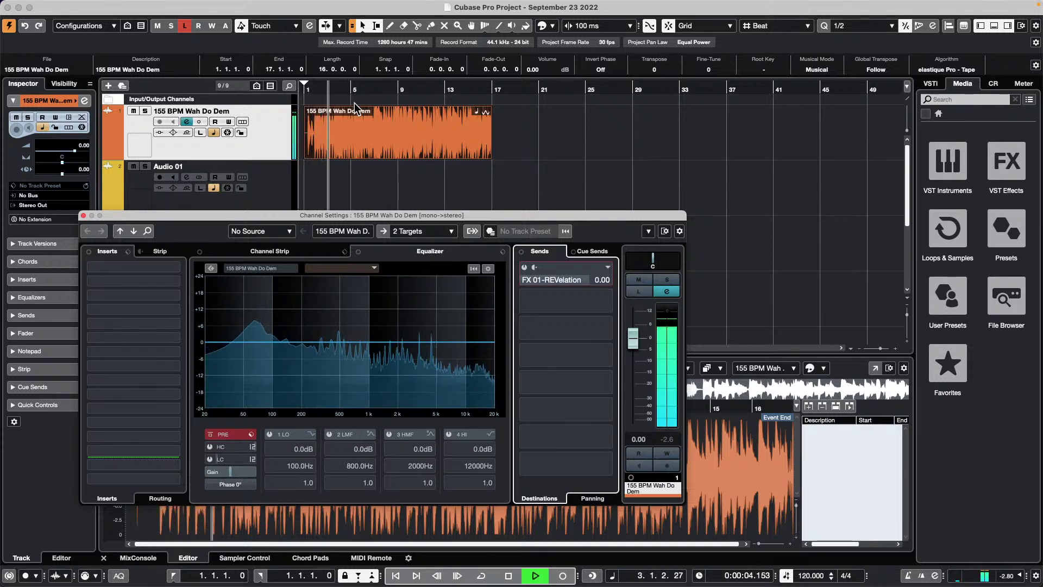
{"action": "key", "text": "space"}
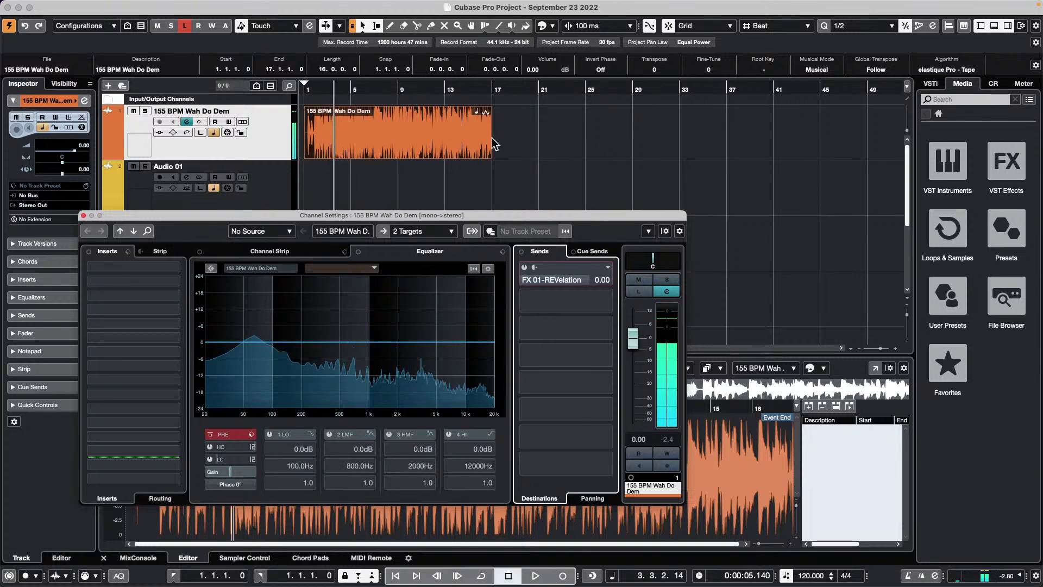
{"action": "left_click", "coordinate": [83, 215]}
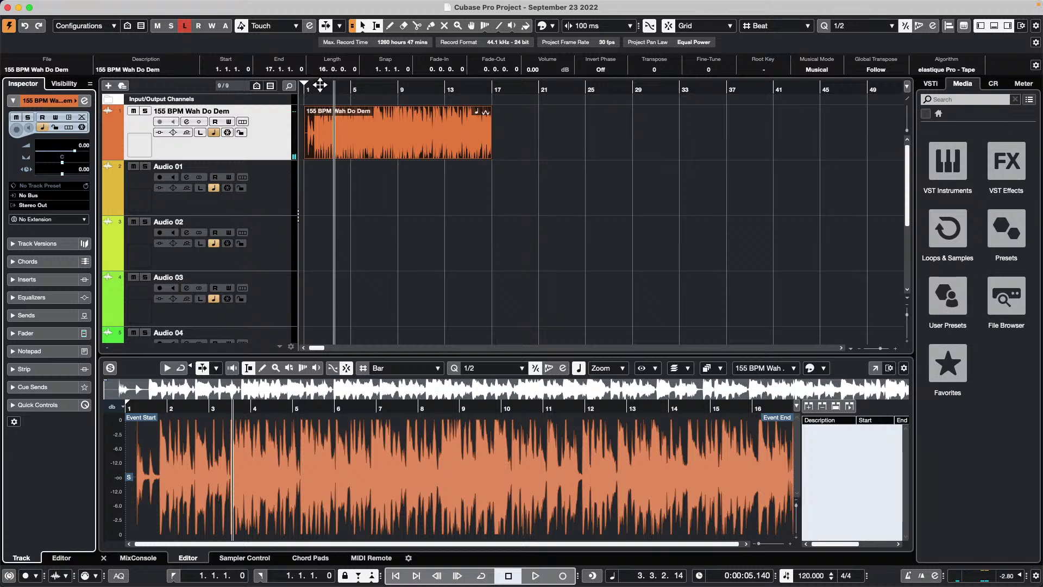
Play the loop from the start, lower the tempo to 99 BPM and raise it to 117 BPM, stopping playback there.
{"action": "left_click", "coordinate": [318, 85]}
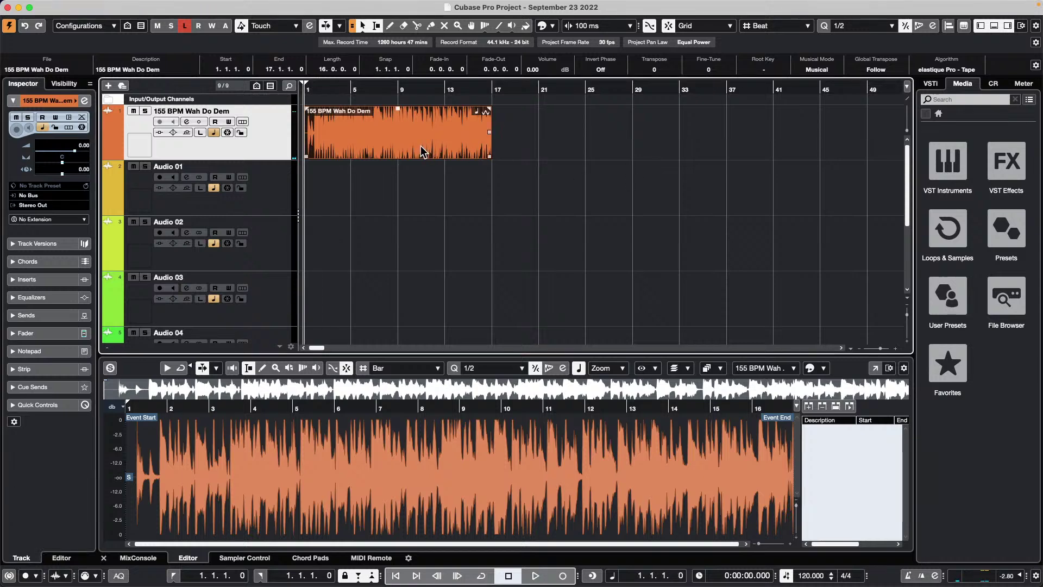
{"action": "key", "text": "space"}
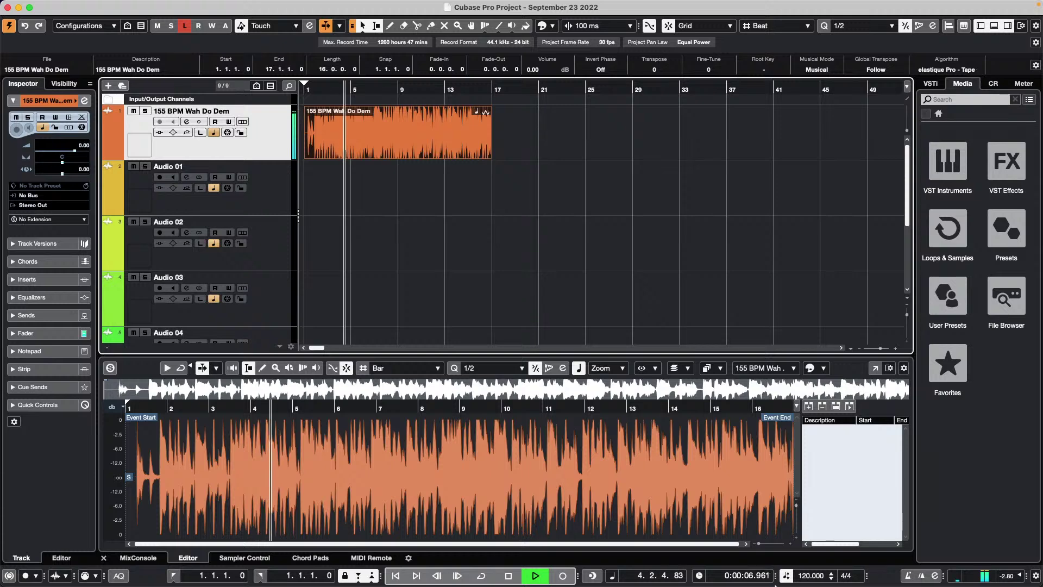
{"action": "scroll", "coordinate": [813, 576], "scroll_direction": "down", "scroll_amount": 5}
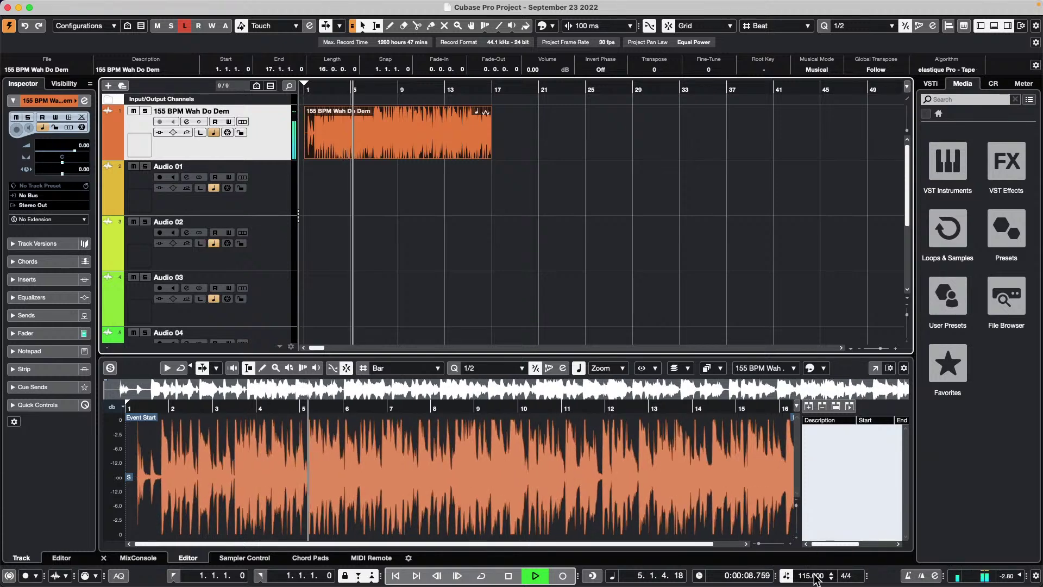
{"action": "scroll", "coordinate": [812, 576], "scroll_direction": "down", "scroll_amount": 11}
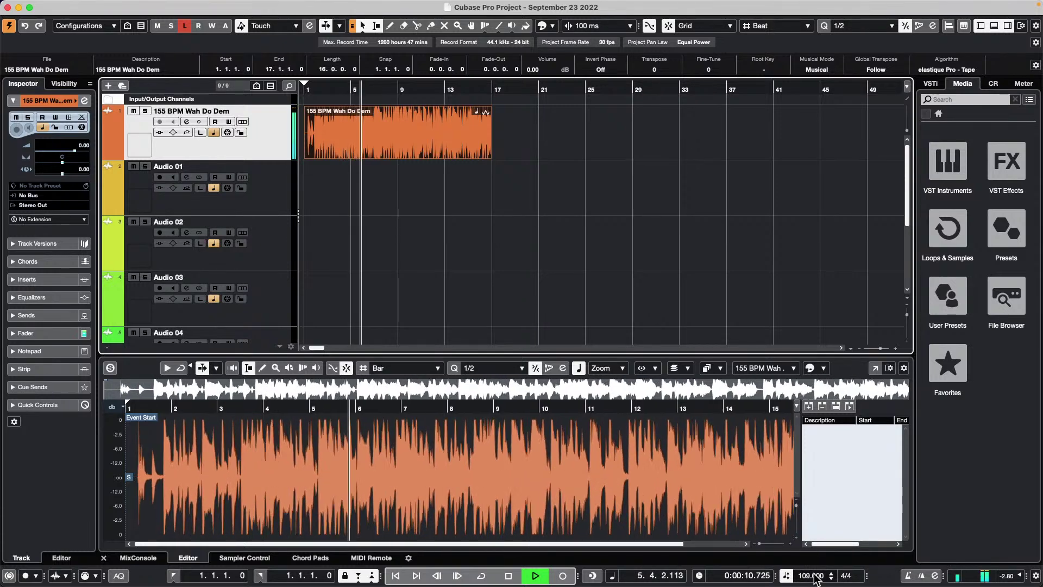
{"action": "scroll", "coordinate": [814, 576], "scroll_direction": "down", "scroll_amount": 5}
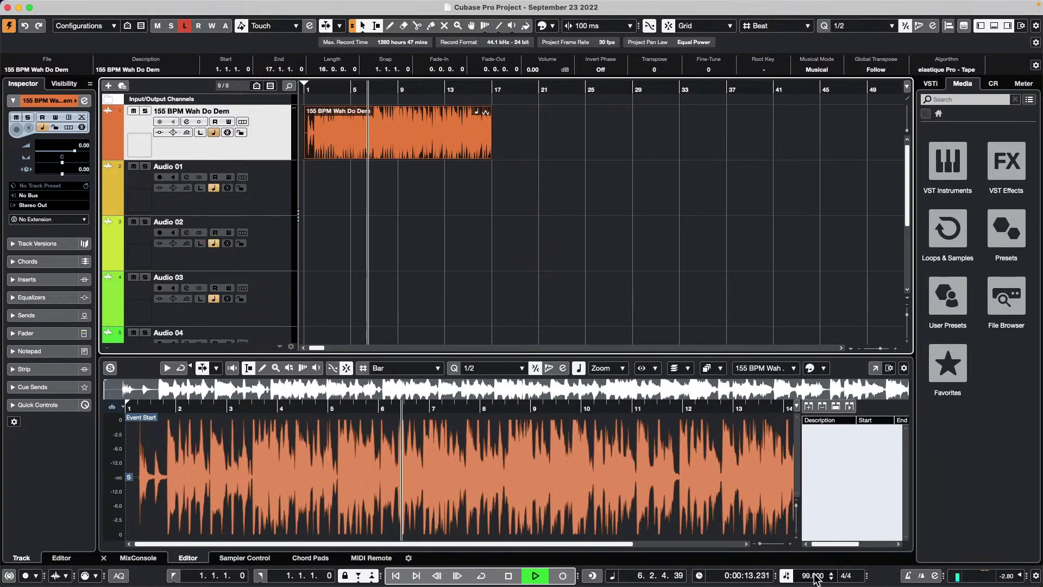
{"action": "scroll", "coordinate": [813, 576], "scroll_direction": "up", "scroll_amount": 10}
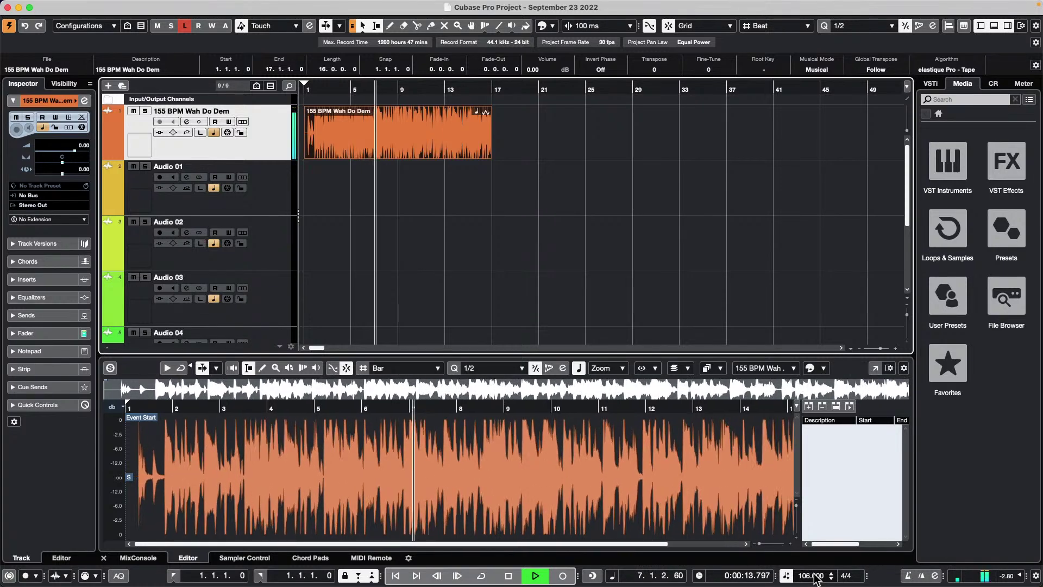
{"action": "scroll", "coordinate": [815, 576], "scroll_direction": "up", "scroll_amount": 8}
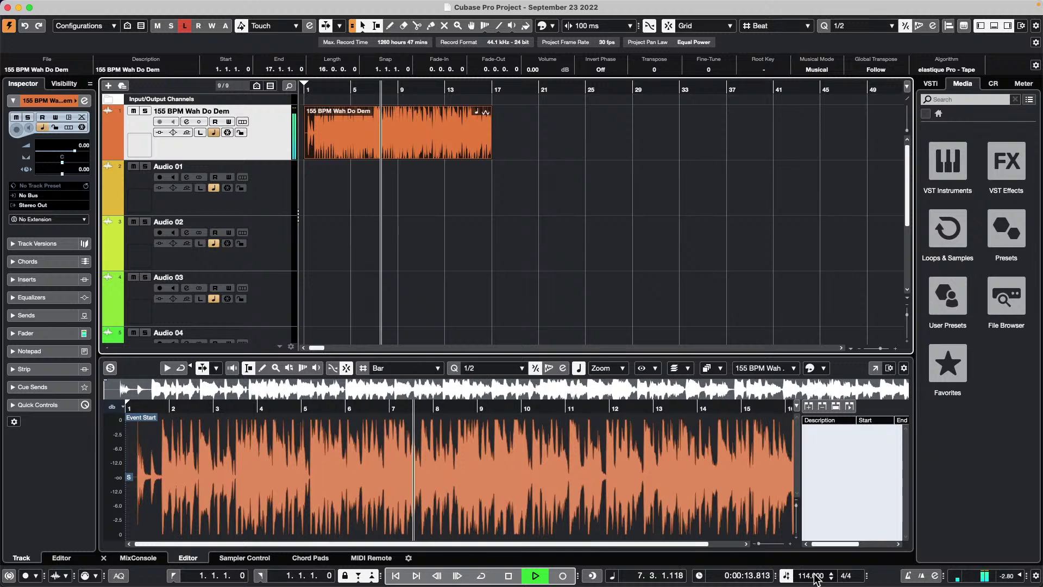
{"action": "key", "text": "space"}
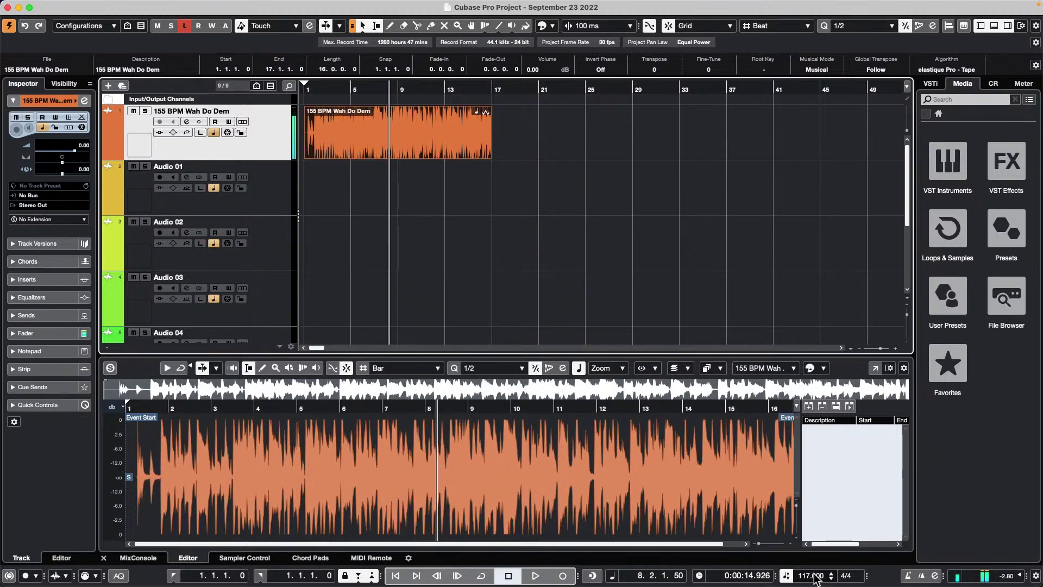
Turn off Musical Mode for the "155 BPM Wah Do Dem" event and audition it from the start.
{"action": "left_click", "coordinate": [831, 70]}
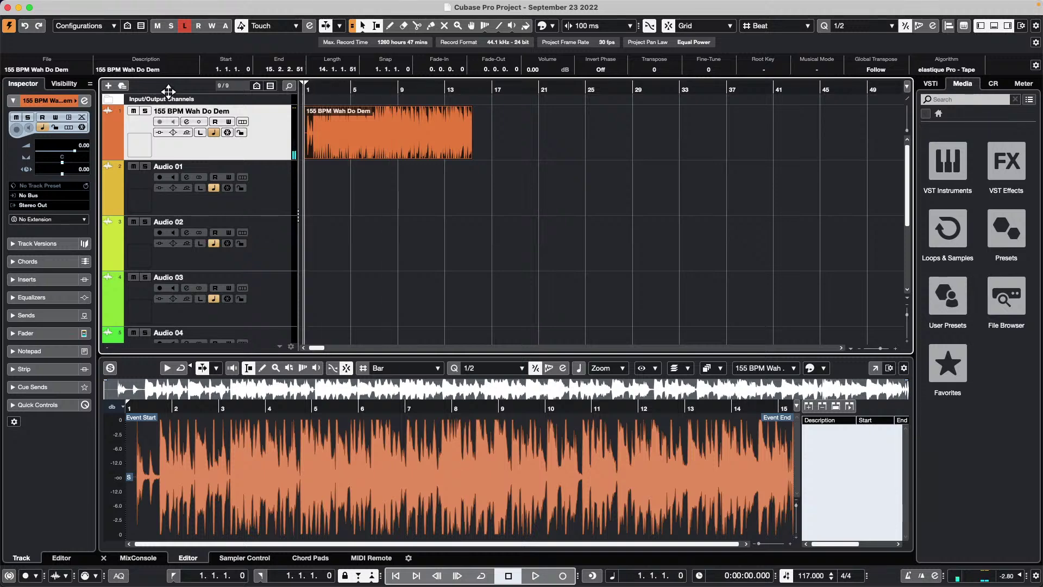
{"action": "key", "text": "space"}
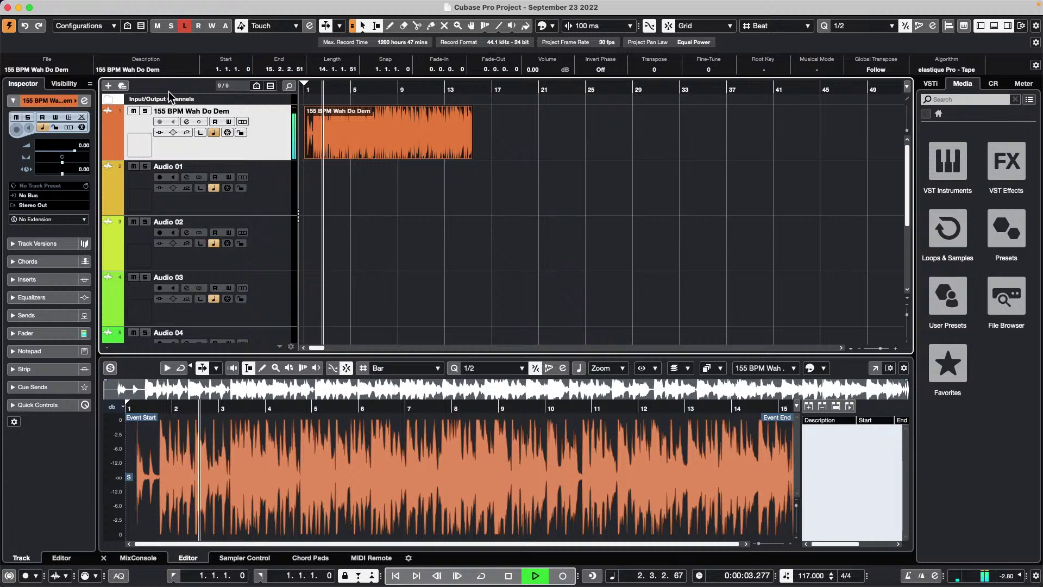
{"action": "key", "text": "space"}
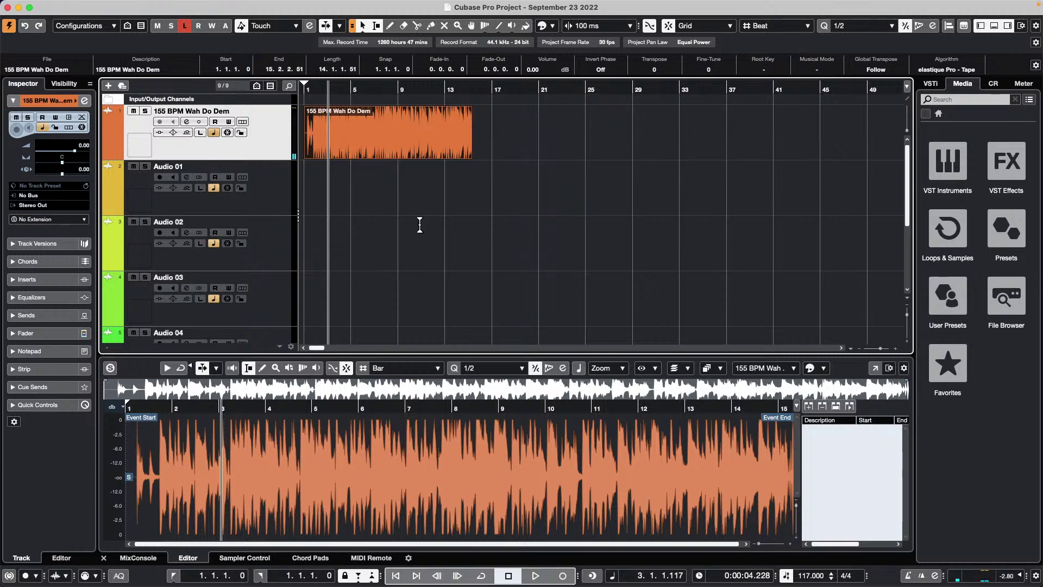
Add one instrument track using HALion Sonic SE, with its audio output set to Stereo Out.
{"action": "right_click", "coordinate": [258, 144]}
{"action": "mouse_move", "coordinate": [369, 145]}
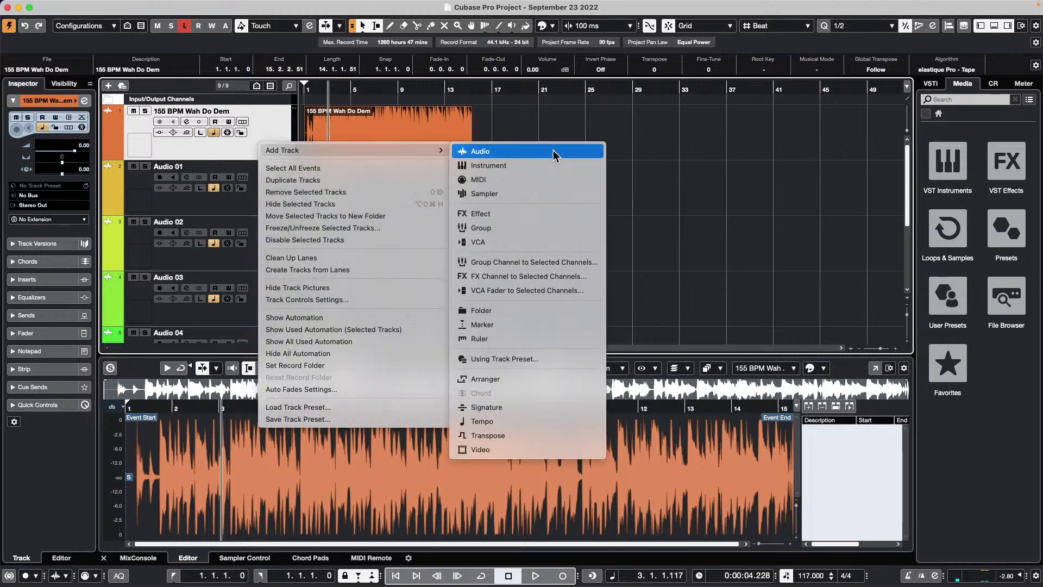
{"action": "left_click", "coordinate": [534, 164]}
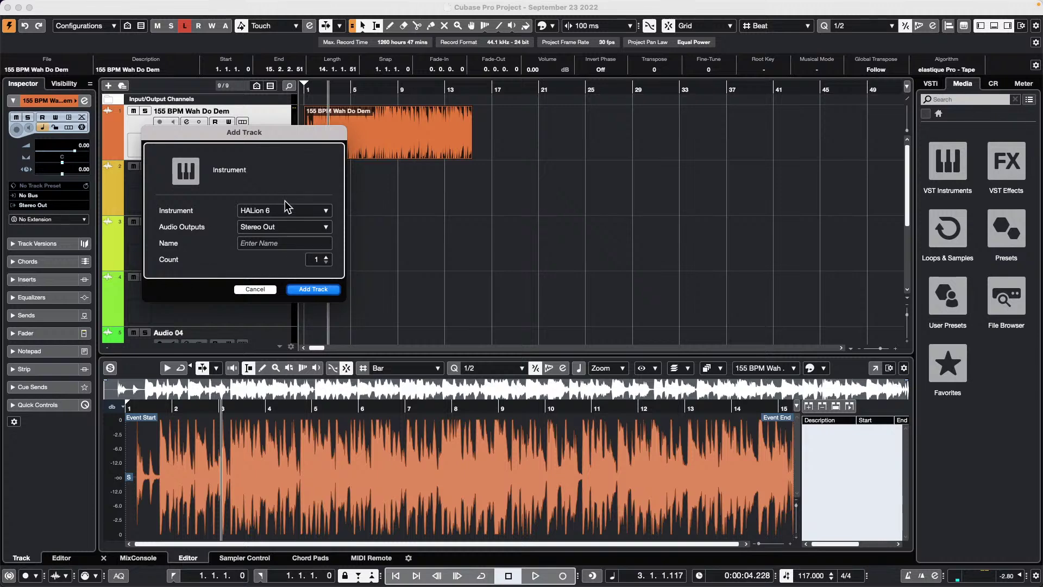
{"action": "left_click", "coordinate": [283, 210]}
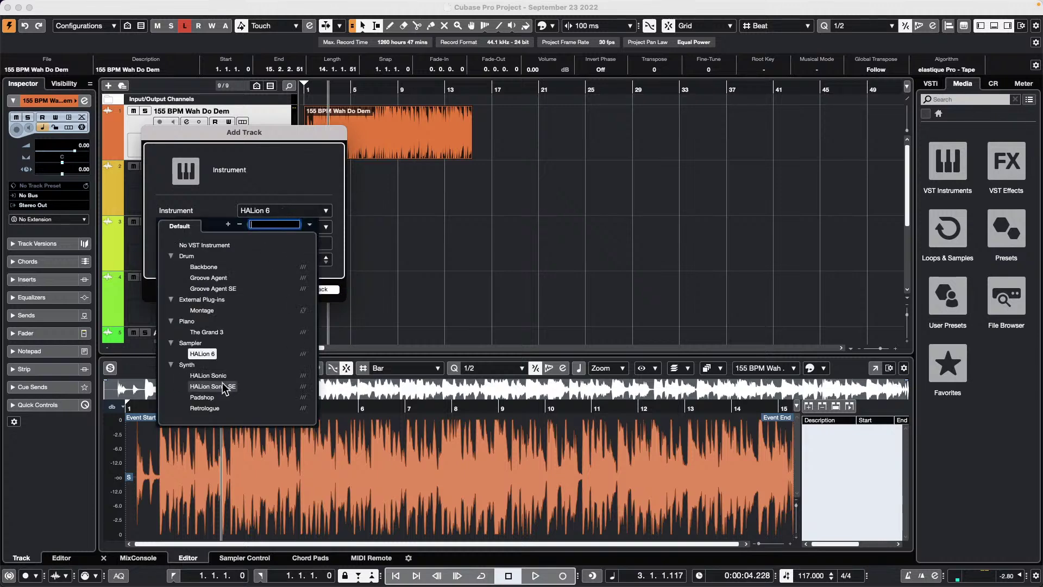
{"action": "left_click", "coordinate": [212, 377]}
{"action": "left_click", "coordinate": [323, 283]}
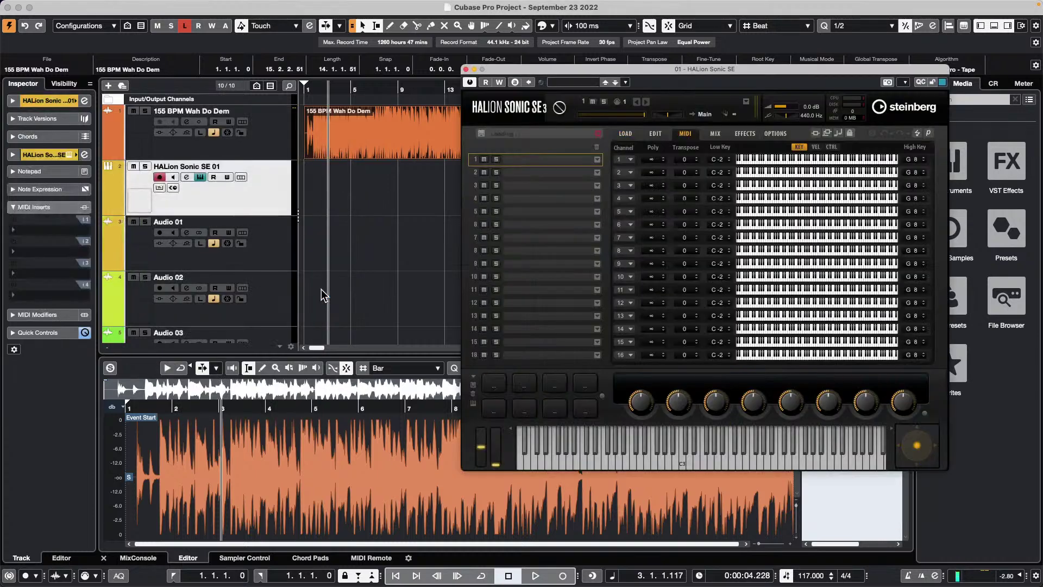
Load the "[GM 036] Fretless Bass" program from the E. Bass sounds into the first HALion Sonic SE slot.
{"action": "left_click", "coordinate": [598, 159]}
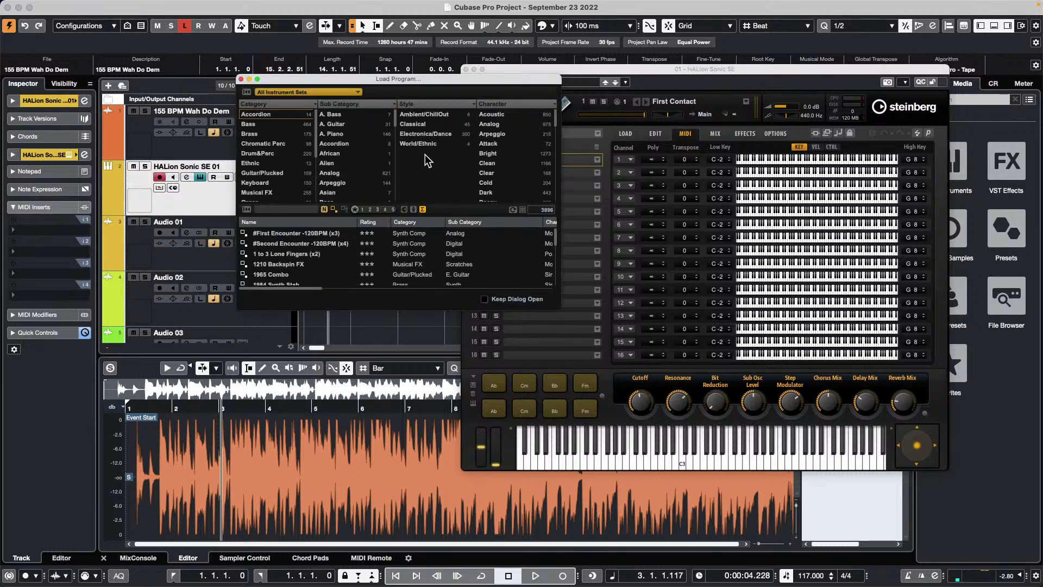
{"action": "left_click", "coordinate": [258, 125]}
{"action": "left_click", "coordinate": [355, 125]}
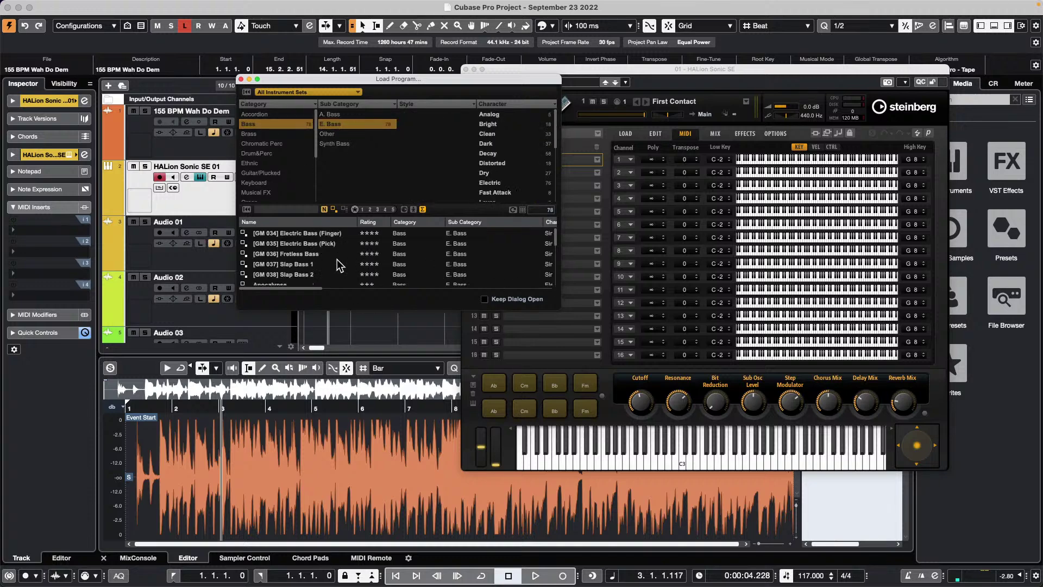
{"action": "double_click", "coordinate": [295, 254]}
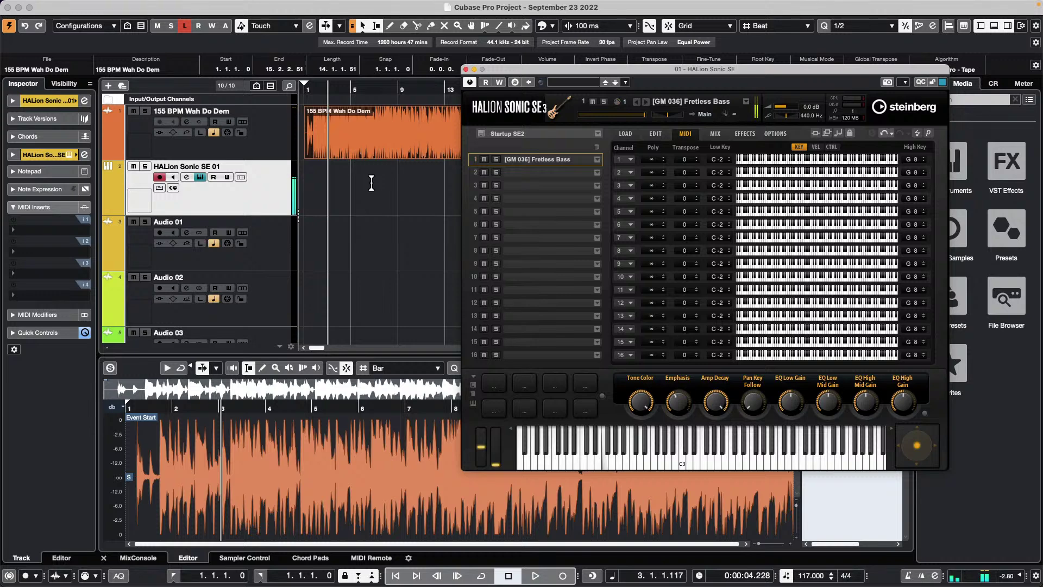
Play the 155 BPM Wah Do Dem loop from the project start while auditioning the fretless bass, and return to the start.
{"action": "left_click", "coordinate": [306, 86]}
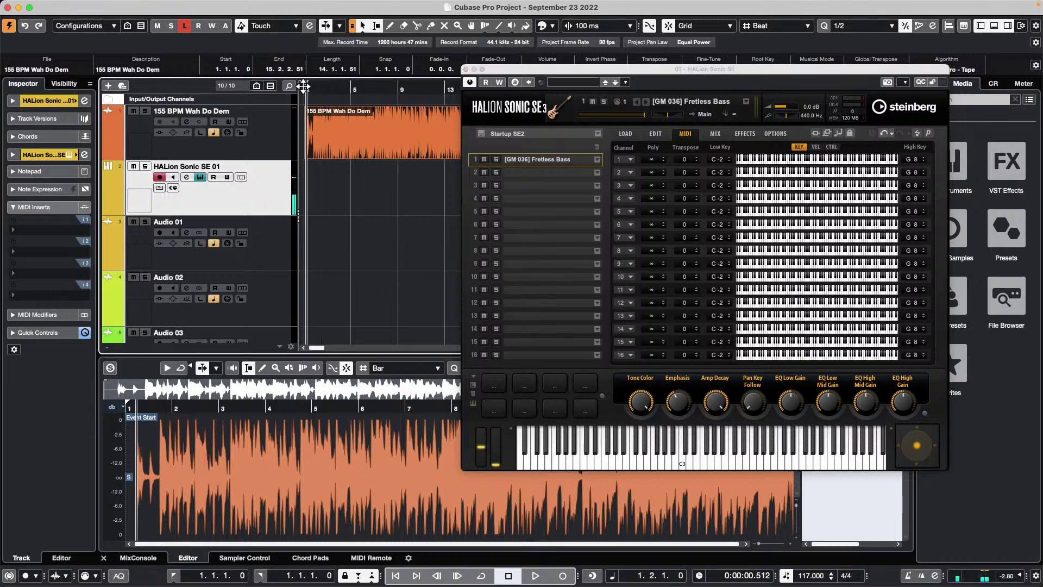
{"action": "key", "text": "space"}
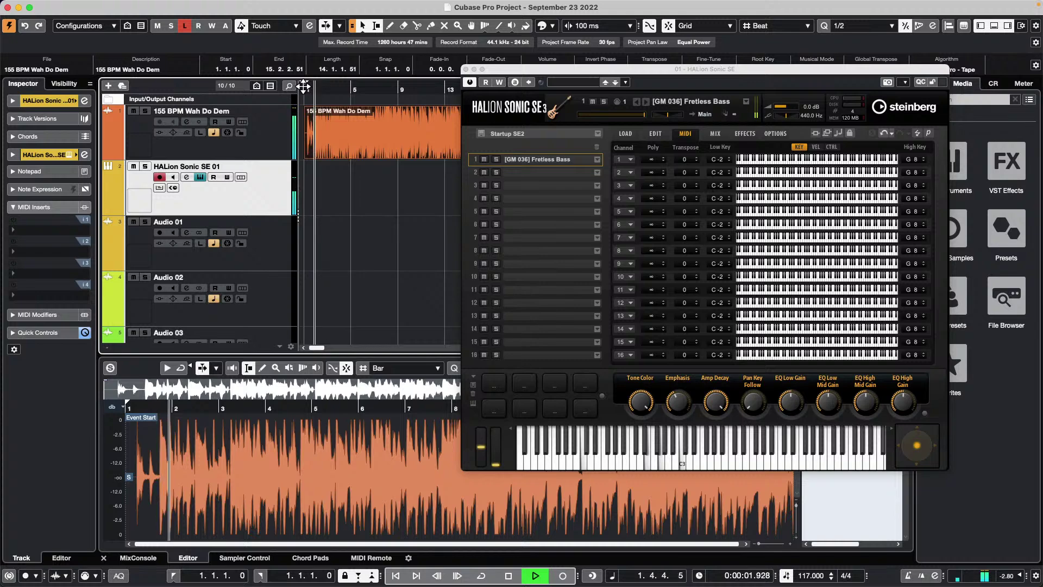
{"action": "key", "text": "space"}
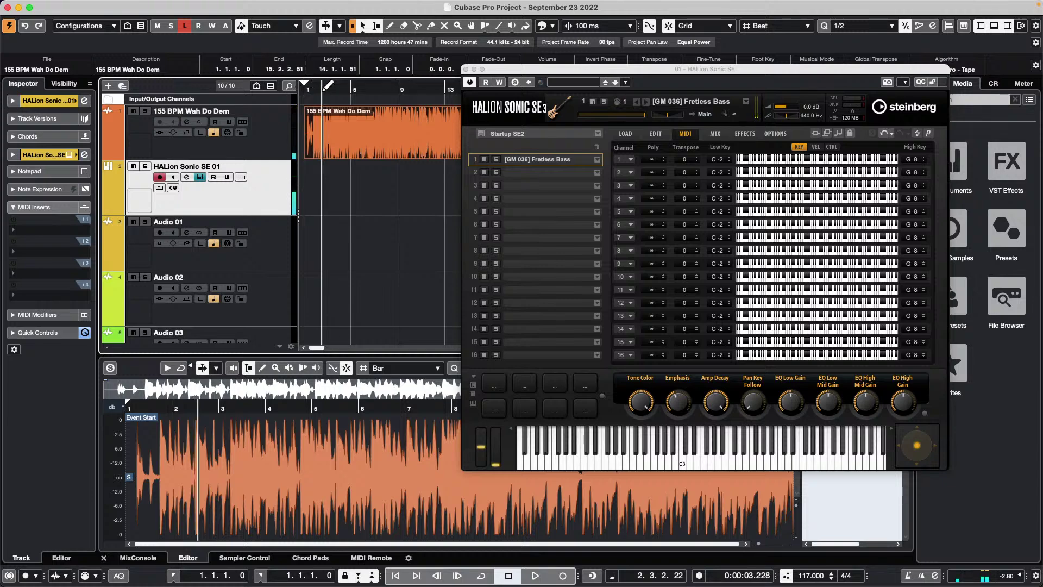
{"action": "left_click", "coordinate": [308, 90]}
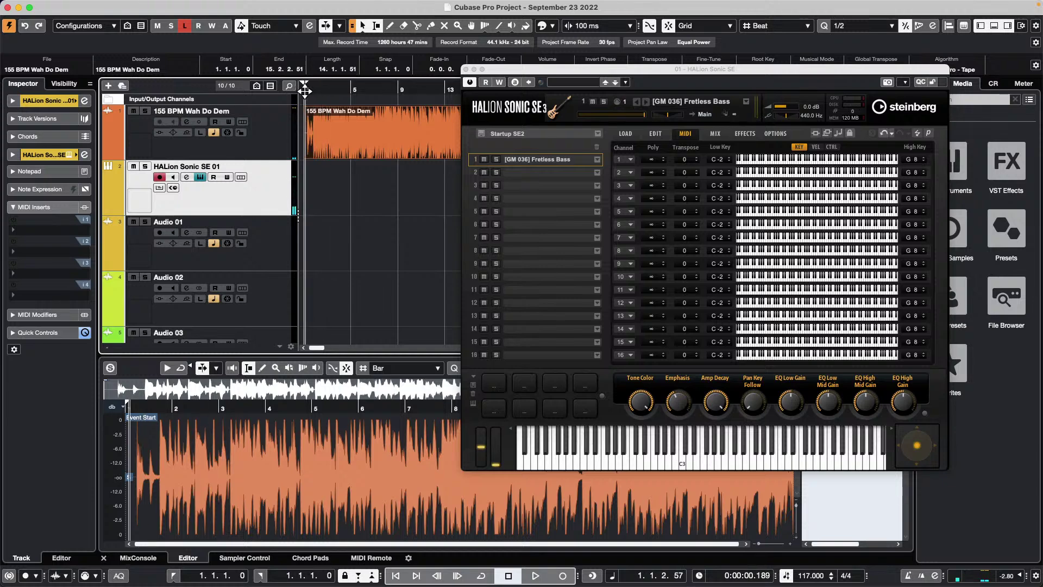
{"action": "left_click", "coordinate": [305, 89]}
{"action": "key", "text": "space"}
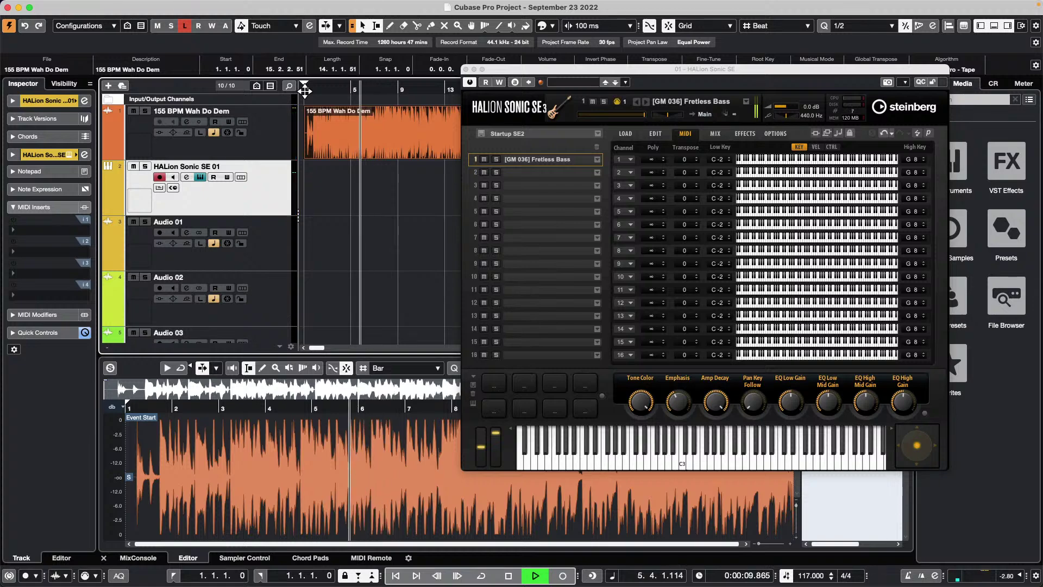
{"action": "key", "text": "KP_Subtract"}
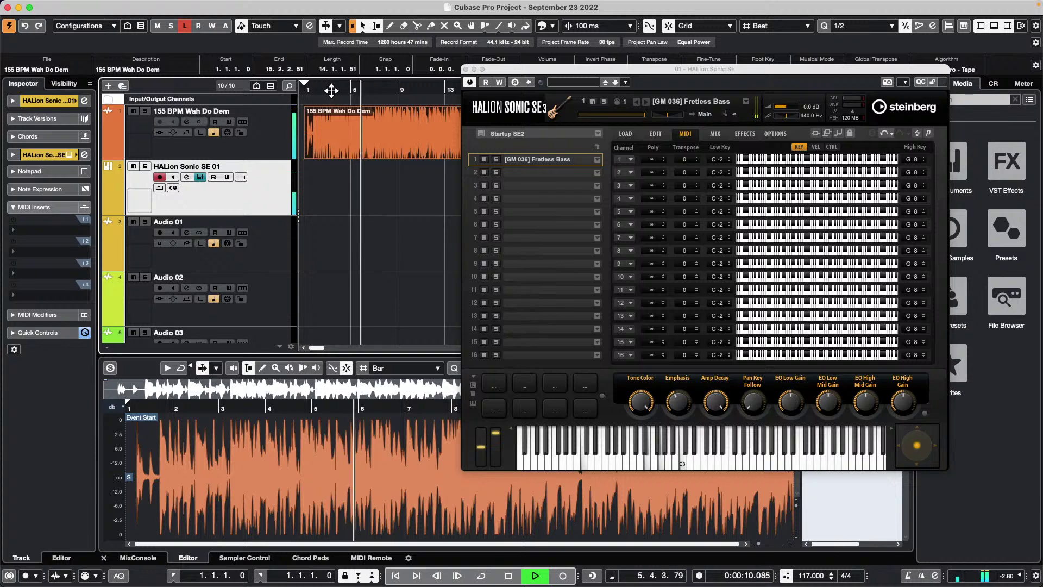
{"action": "key", "text": "space"}
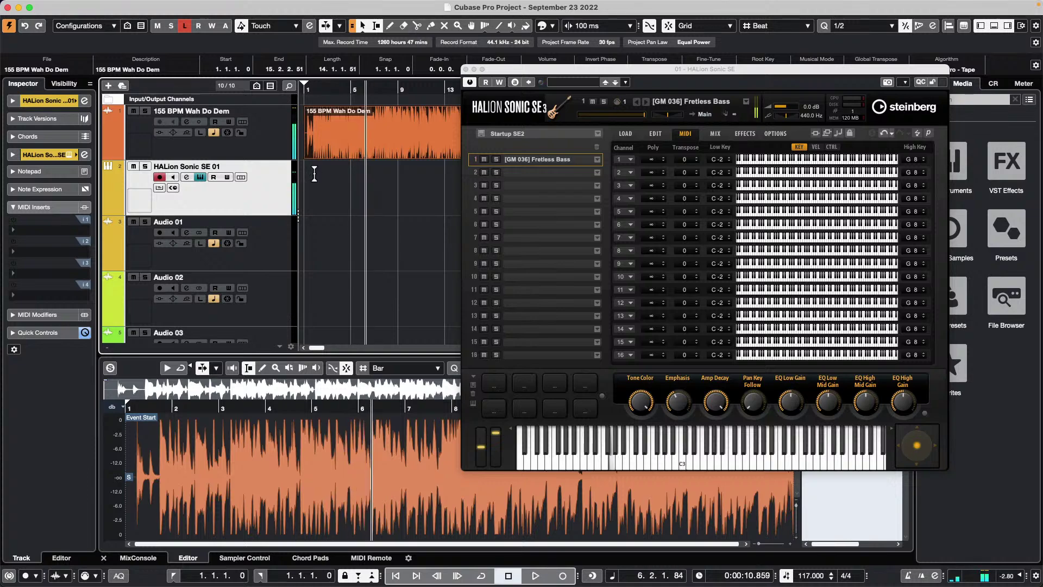
{"action": "left_click", "coordinate": [308, 89]}
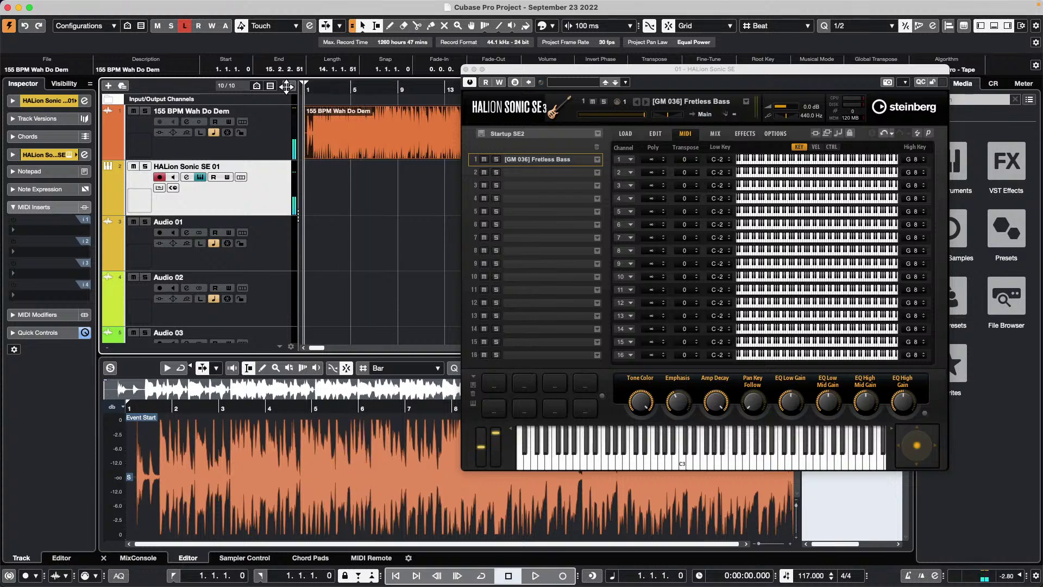
Draw an empty MIDI part on the HALion Sonic SE 01 track from bar 1 to bar 13 and open it for editing.
{"action": "right_click", "coordinate": [352, 194]}
{"action": "left_click", "coordinate": [376, 196]}
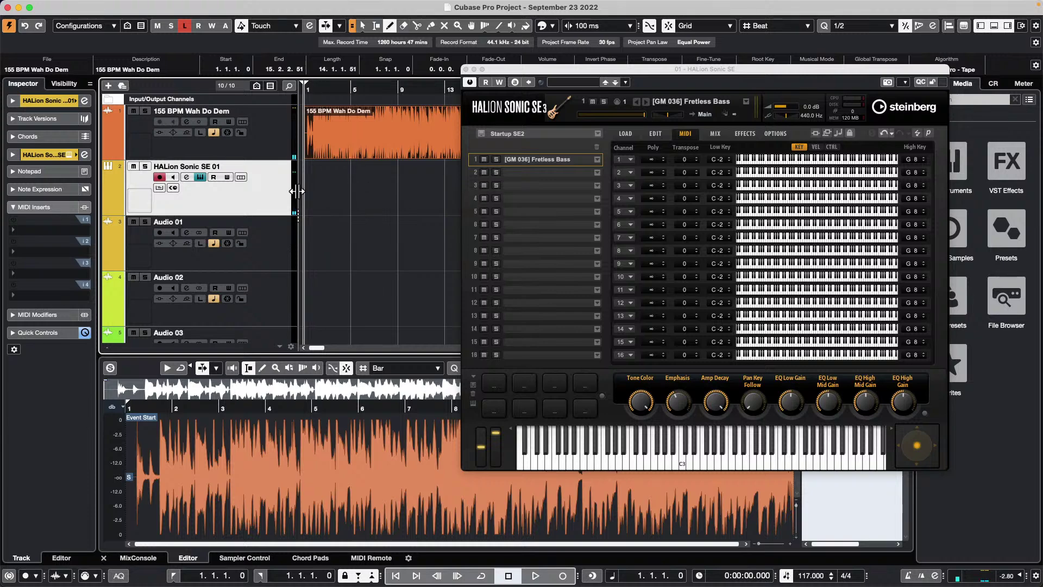
{"action": "mouse_move", "coordinate": [310, 189]}
{"action": "left_mouse_down"}
{"action": "mouse_move", "coordinate": [470, 189]}
{"action": "mouse_move", "coordinate": [449, 193]}
{"action": "left_mouse_up"}
{"action": "key", "text": "1"}
{"action": "left_click", "coordinate": [338, 188]}
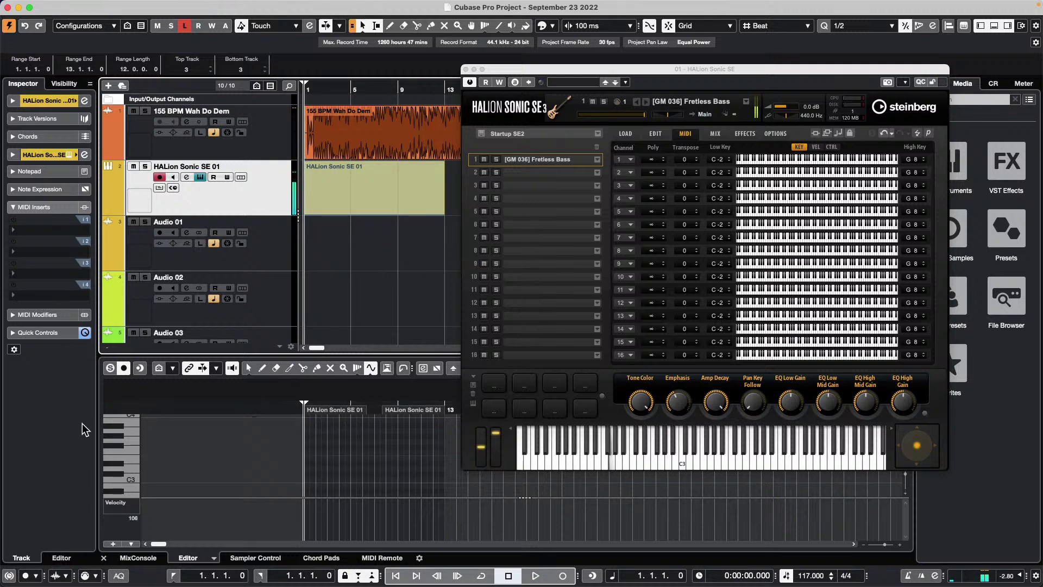
Audition piano keys in several octaves of the part's note editor to find the low bass range around C1.
{"action": "scroll", "coordinate": [122, 443], "scroll_direction": "up", "scroll_amount": 5}
{"action": "left_click", "coordinate": [127, 447]}
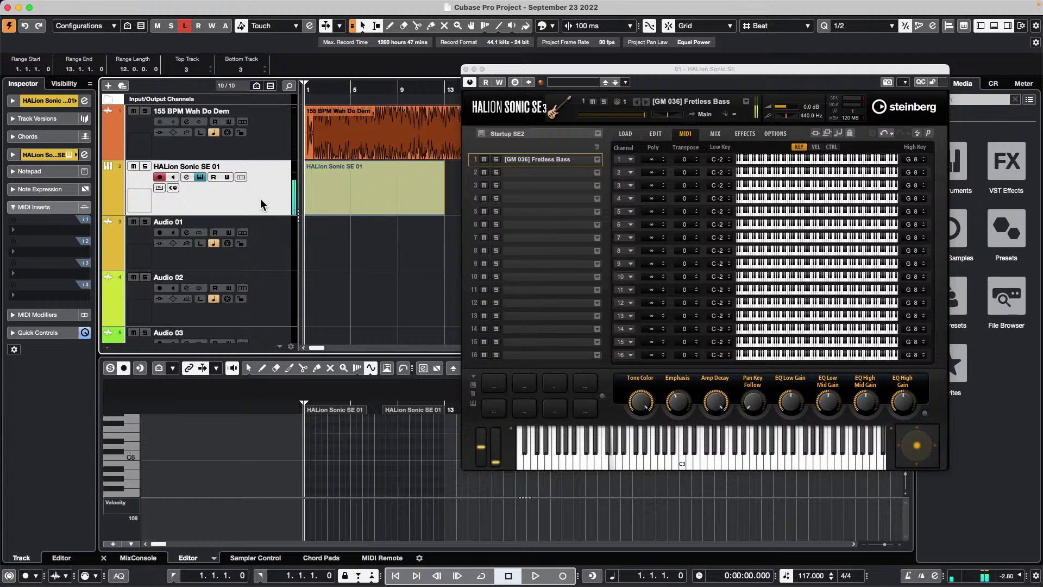
{"action": "left_click", "coordinate": [136, 451]}
{"action": "scroll", "coordinate": [136, 449], "scroll_direction": "down", "scroll_amount": 5}
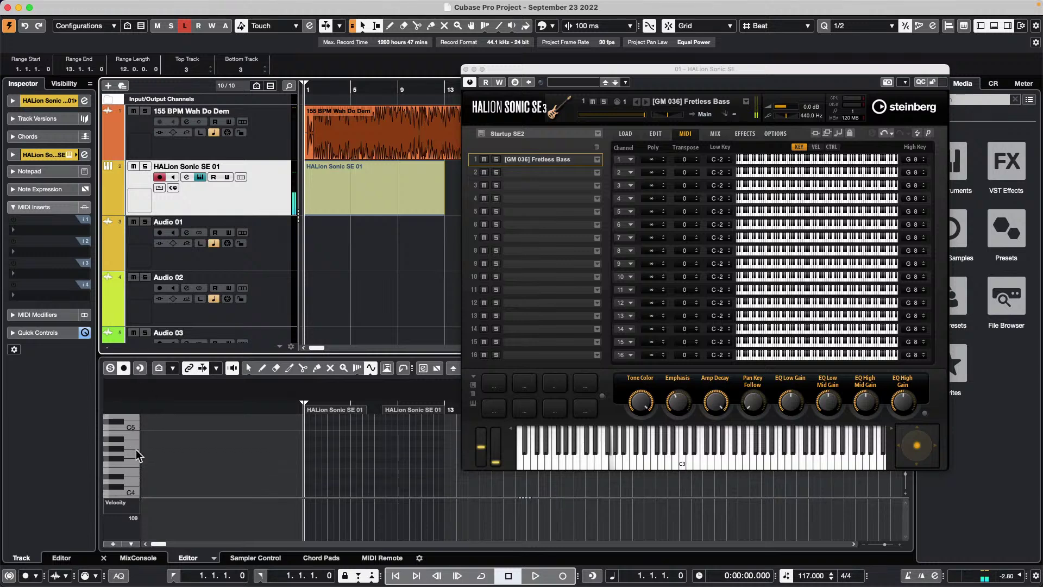
{"action": "scroll", "coordinate": [137, 450], "scroll_direction": "up", "scroll_amount": 2}
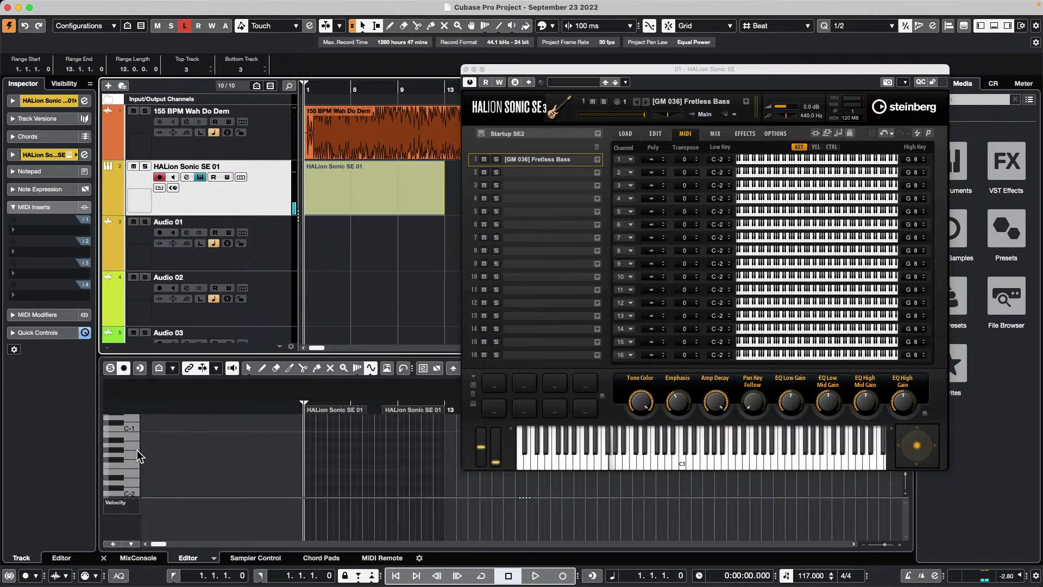
{"action": "left_click", "coordinate": [137, 449]}
{"action": "scroll", "coordinate": [137, 449], "scroll_direction": "up", "scroll_amount": 2}
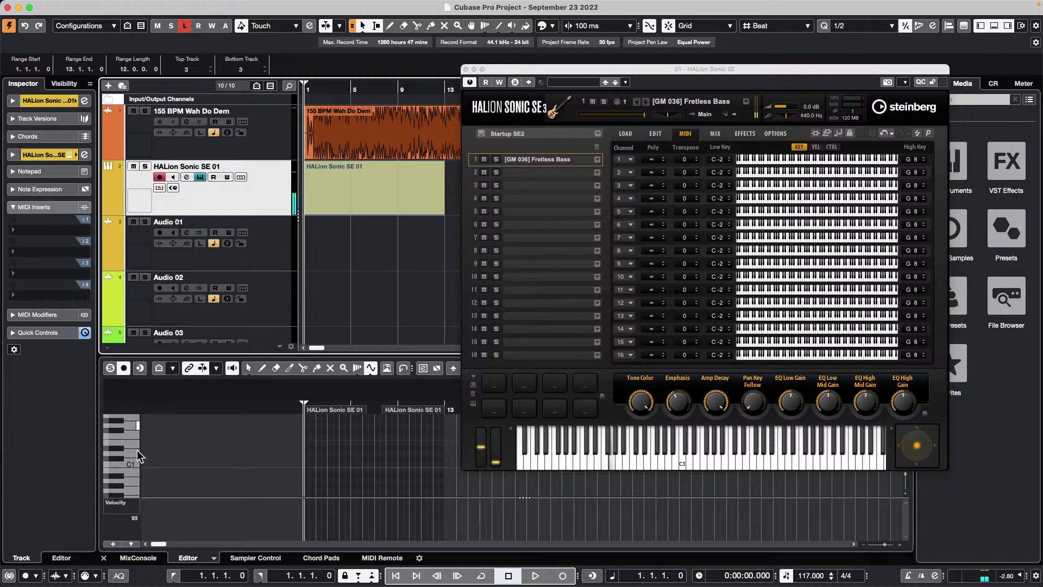
Draw a short G1 note near the beginning of bar 1 with the Draw tool.
{"action": "right_click", "coordinate": [333, 439]}
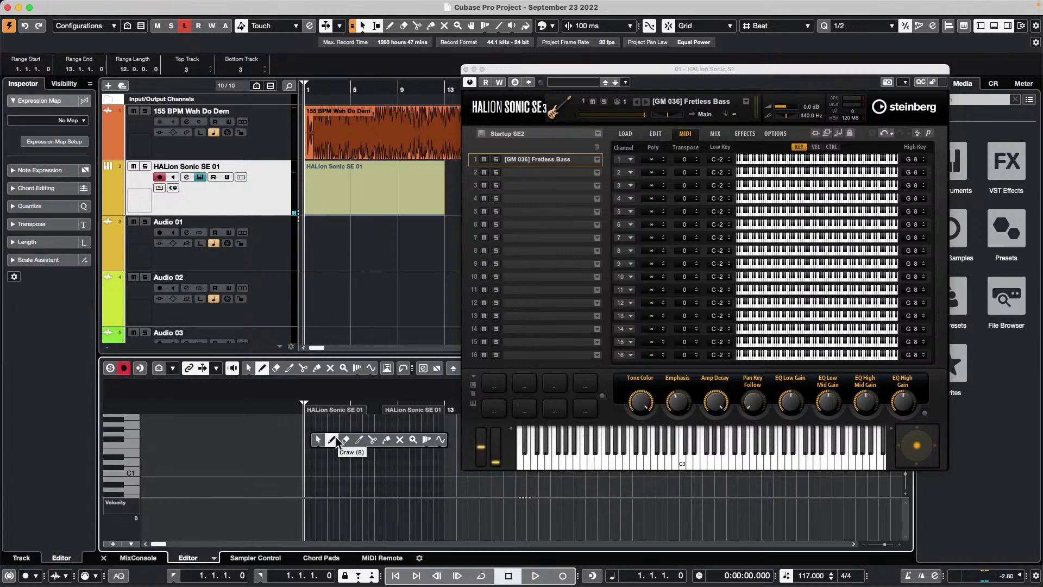
{"action": "left_click", "coordinate": [332, 439]}
{"action": "left_click", "coordinate": [309, 429]}
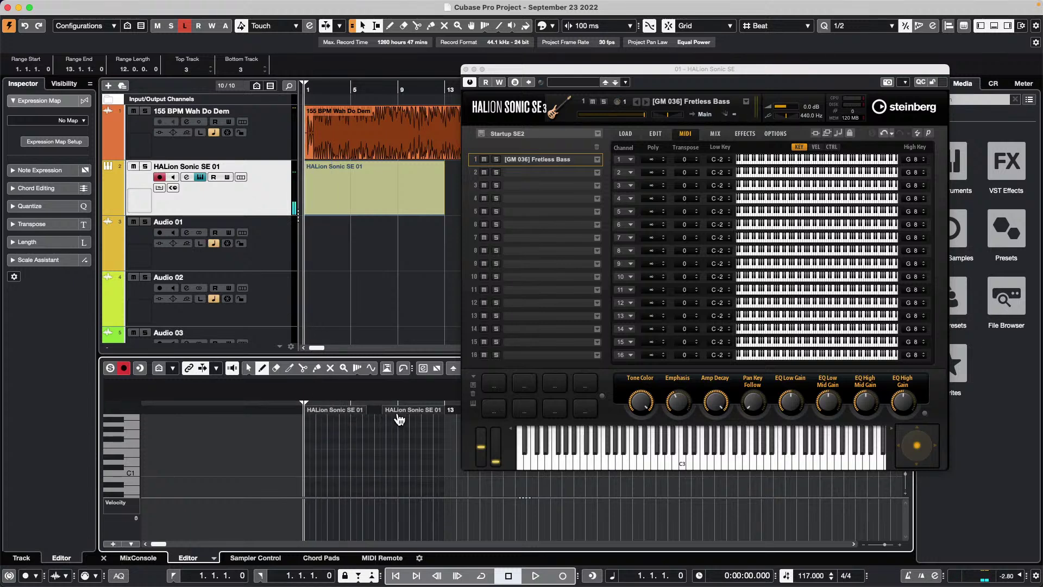
{"action": "mouse_move", "coordinate": [377, 408]}
{"action": "left_mouse_down"}
{"action": "mouse_move", "coordinate": [211, 415]}
{"action": "mouse_move", "coordinate": [223, 438]}
{"action": "left_mouse_up"}
{"action": "left_click", "coordinate": [310, 439]}
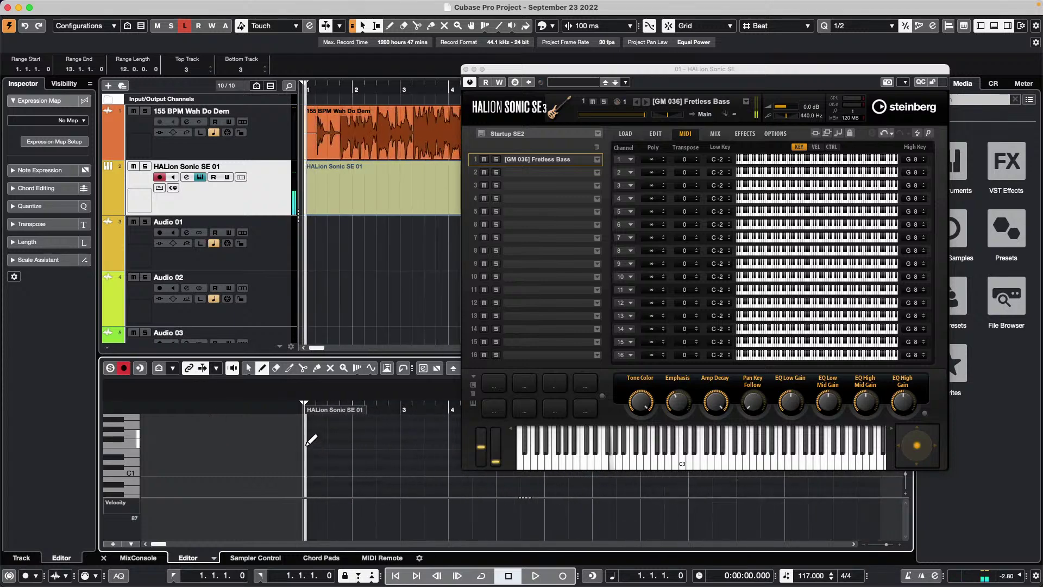
{"action": "left_click_drag", "start_coordinate": [311, 432], "coordinate": [317, 434]}
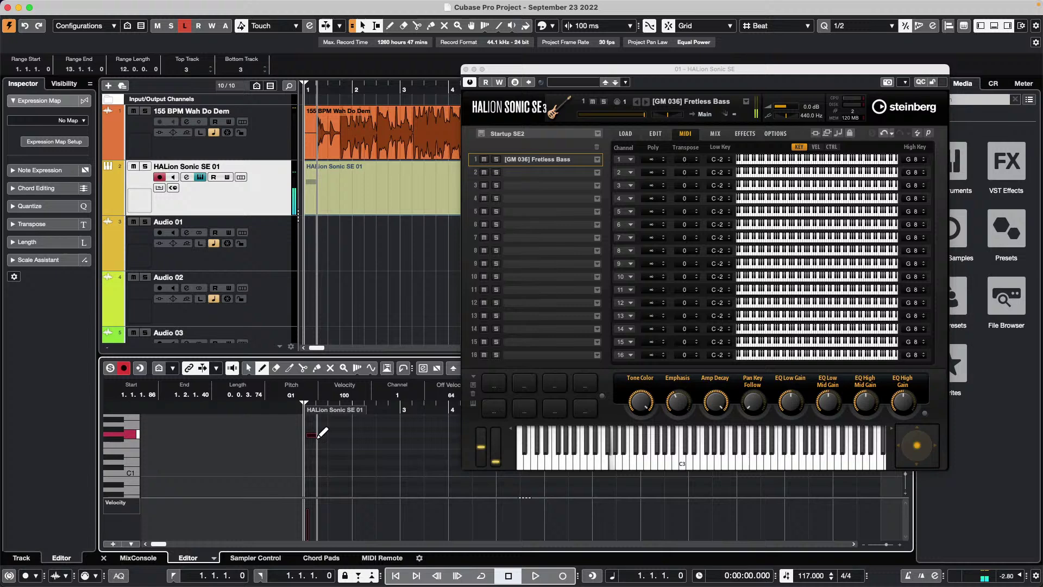
Close the HALion Sonic SE instrument window and move the G1 note's start to 1.1.1.0.
{"action": "left_click", "coordinate": [465, 70]}
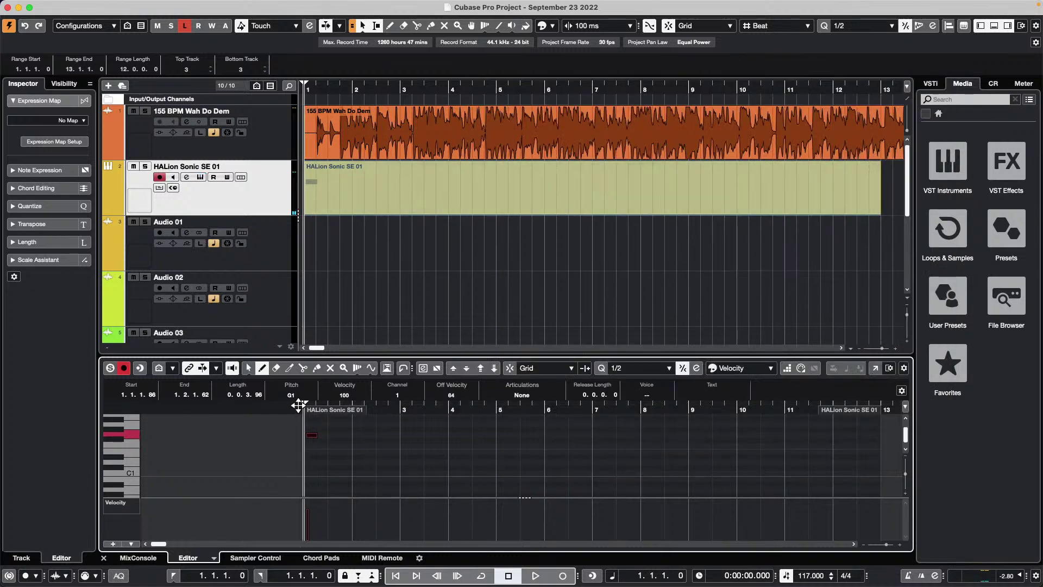
{"action": "left_click_drag", "start_coordinate": [298, 407], "coordinate": [328, 435]}
{"action": "key", "text": "1"}
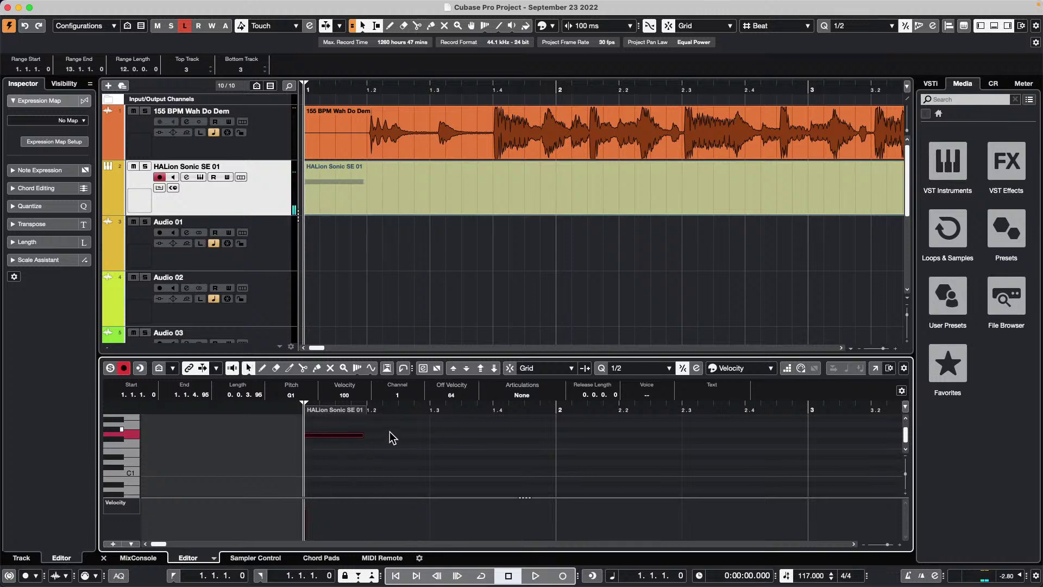
Open the HALion Sonic SE 01 part in a separate Key Editor window with the G1 note in view.
{"action": "scroll", "coordinate": [347, 456], "scroll_direction": "up", "scroll_amount": 3}
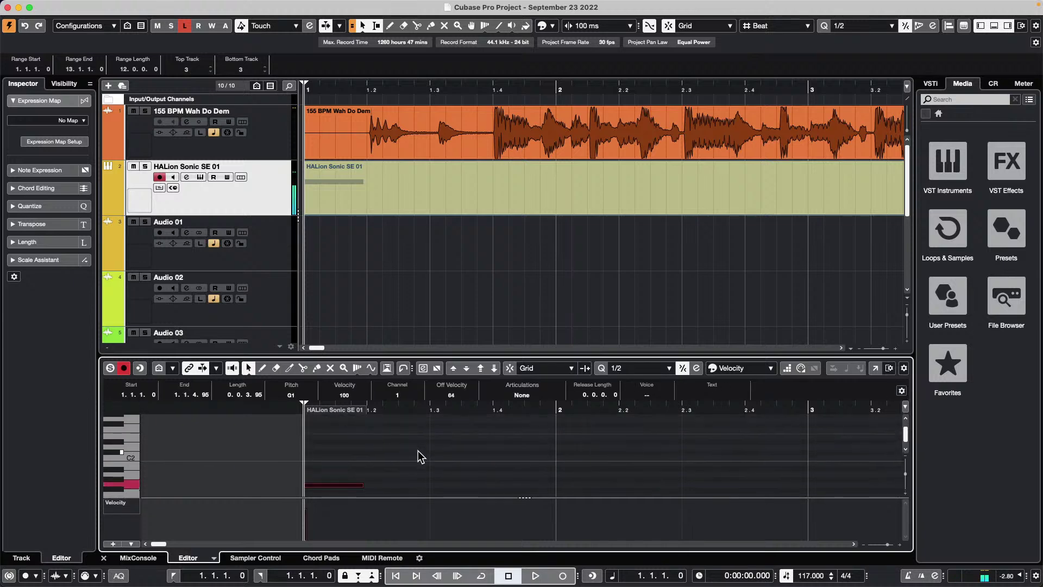
{"action": "scroll", "coordinate": [393, 466], "scroll_direction": "down", "scroll_amount": 1}
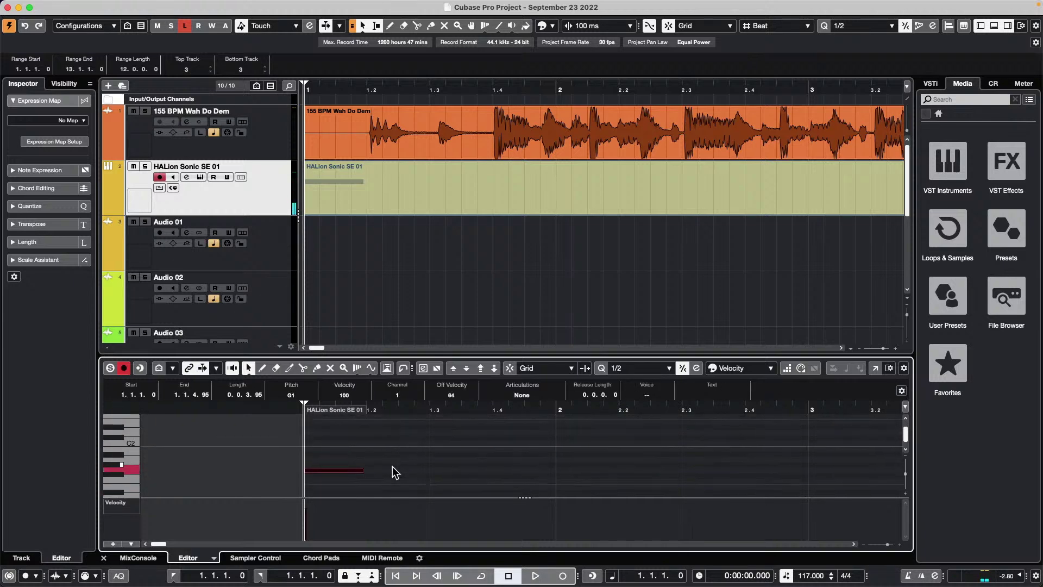
{"action": "scroll", "coordinate": [442, 460], "scroll_direction": "down", "scroll_amount": 1}
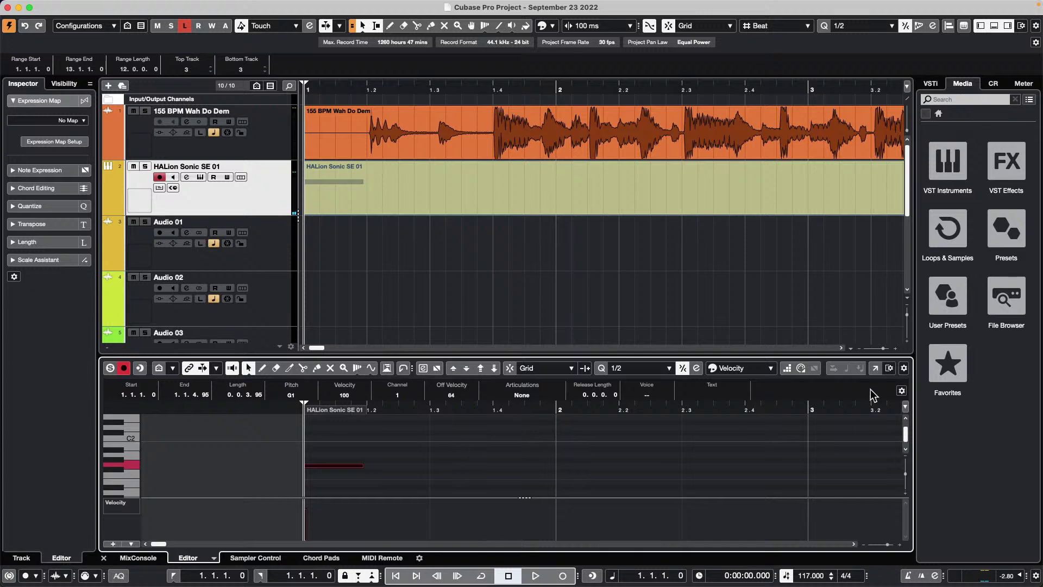
{"action": "left_click", "coordinate": [877, 368]}
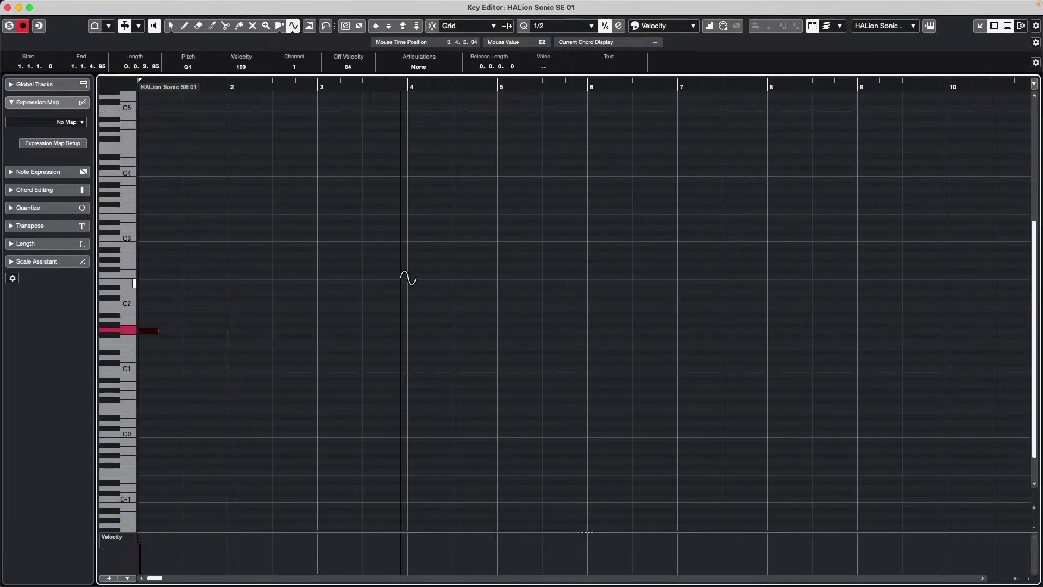
{"action": "scroll", "coordinate": [405, 266], "scroll_direction": "up", "scroll_amount": 5}
{"action": "scroll", "coordinate": [406, 266], "scroll_direction": "down", "scroll_amount": 8}
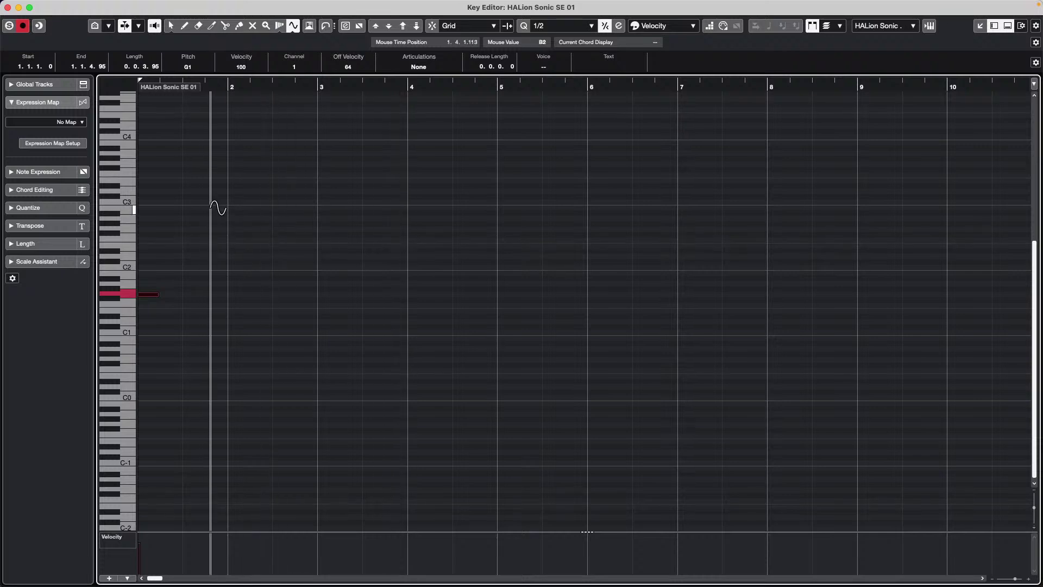
Enable grid snapping and lengthen the G1 note to 0.2.0.0 so it ends at beat 1.3.
{"action": "key", "text": "1"}
{"action": "left_click", "coordinate": [171, 249]}
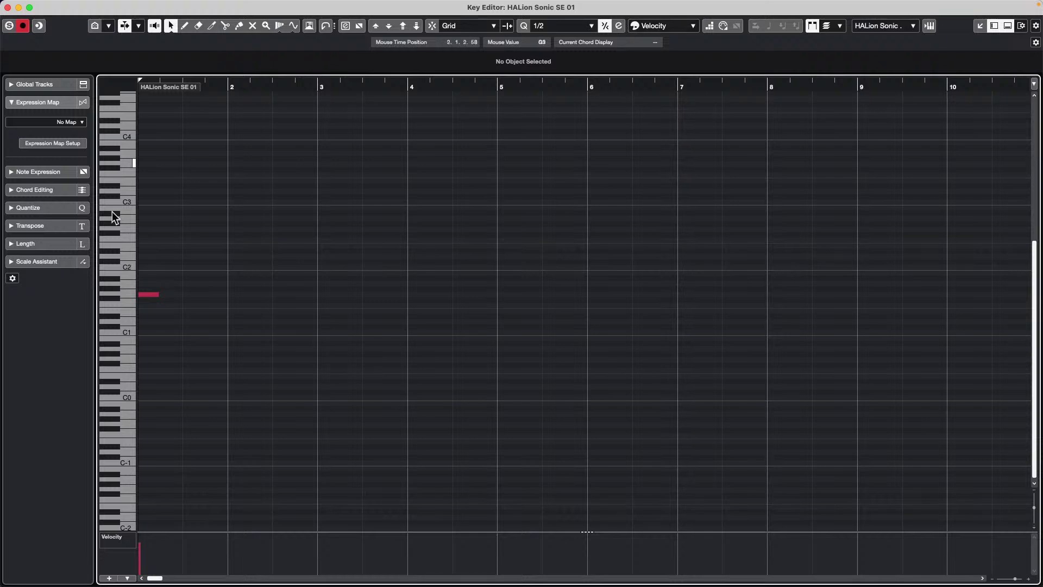
{"action": "left_click_drag", "start_coordinate": [247, 82], "coordinate": [250, 109]}
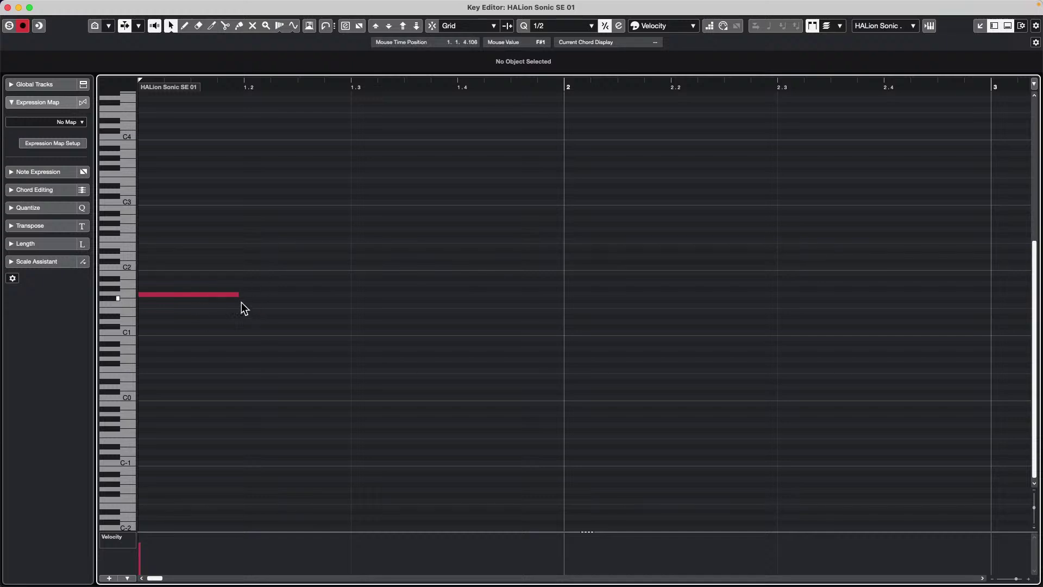
{"action": "left_click_drag", "start_coordinate": [235, 296], "coordinate": [231, 294]}
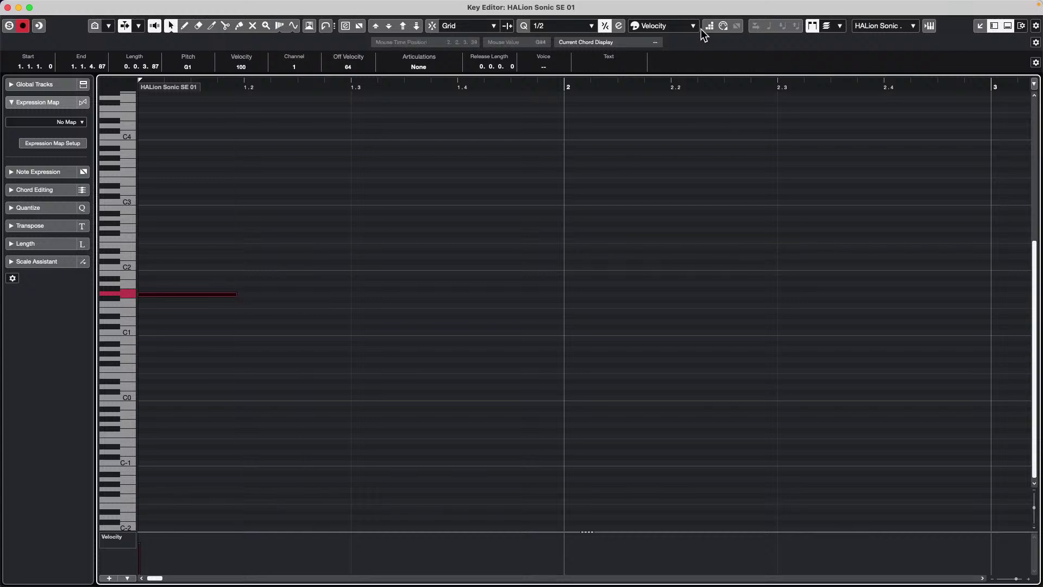
{"action": "left_click", "coordinate": [604, 26]}
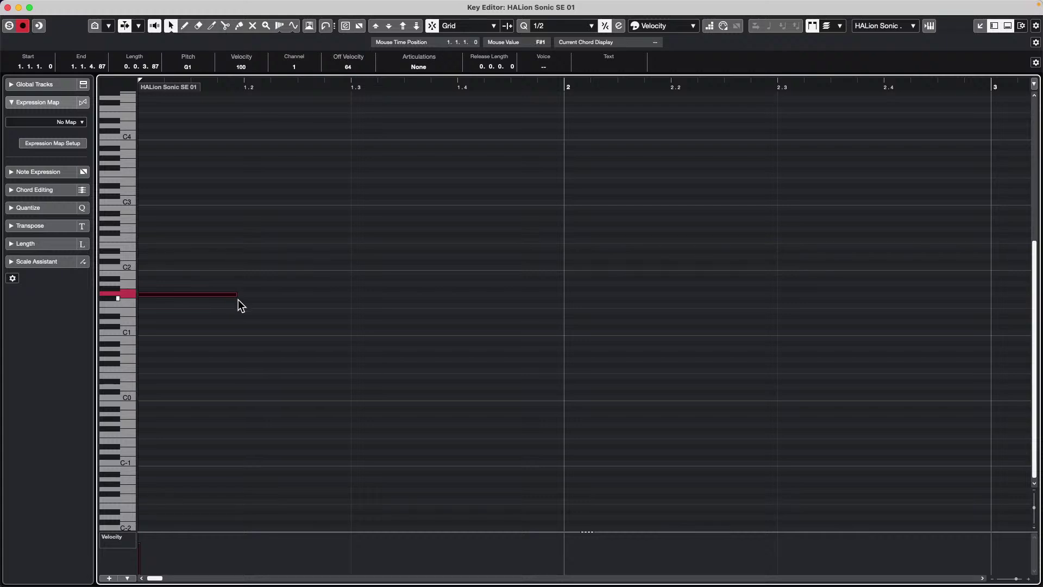
{"action": "left_click_drag", "start_coordinate": [234, 296], "coordinate": [395, 300]}
Duplicate the half-bar G1 note four times in a row, up to a last copy starting at 3.1.1.0.
{"action": "key", "text": "super+d"}
{"action": "key", "text": "super+d"}
{"action": "key", "text": "super+d"}
{"action": "key", "text": "super+d"}
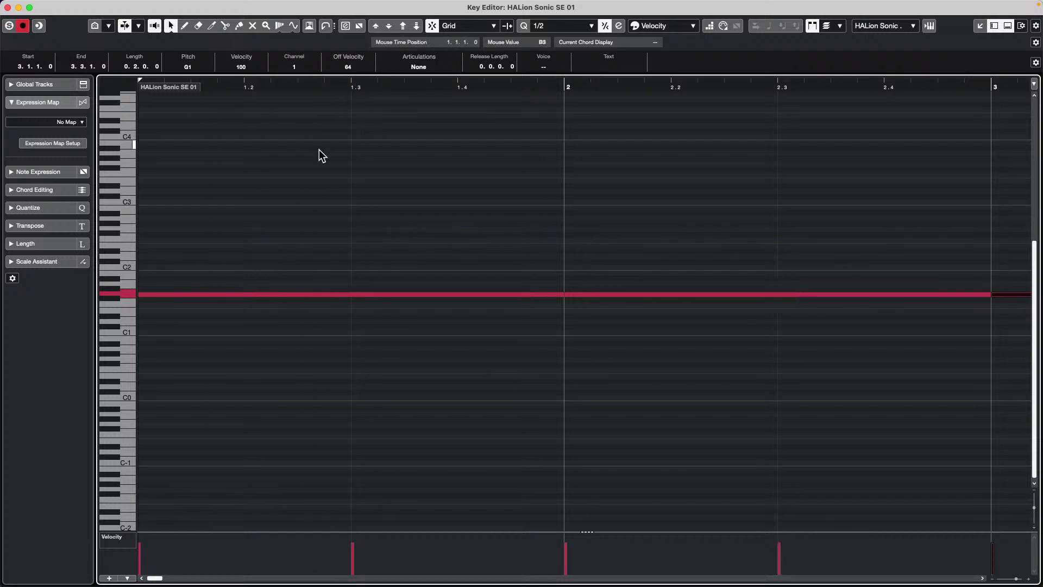
Play the bass notes together with the loop, closing the separate Key Editor window to return to the project, and stop playback.
{"action": "key", "text": "space"}
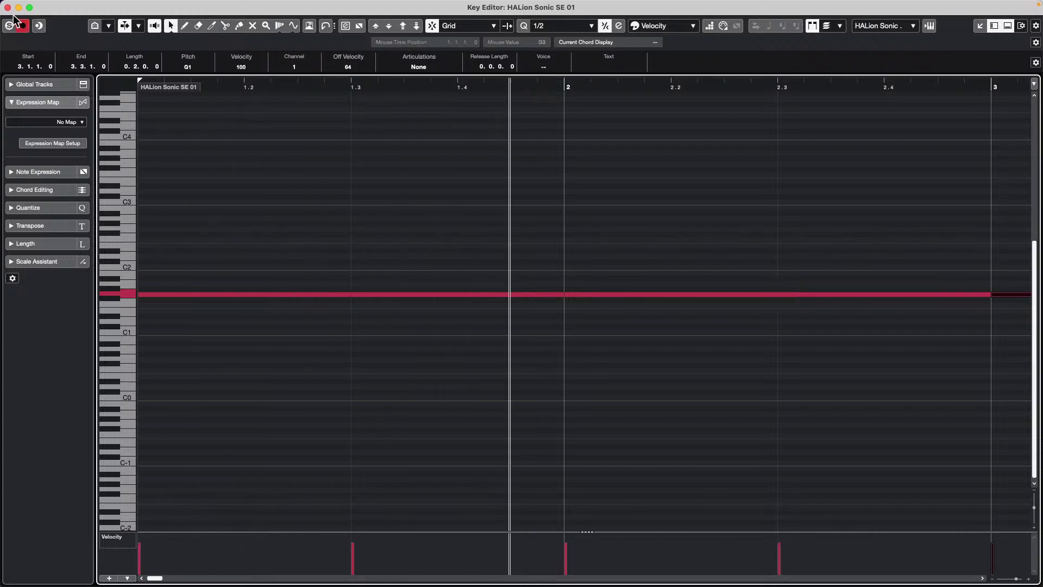
{"action": "key", "text": "super+w"}
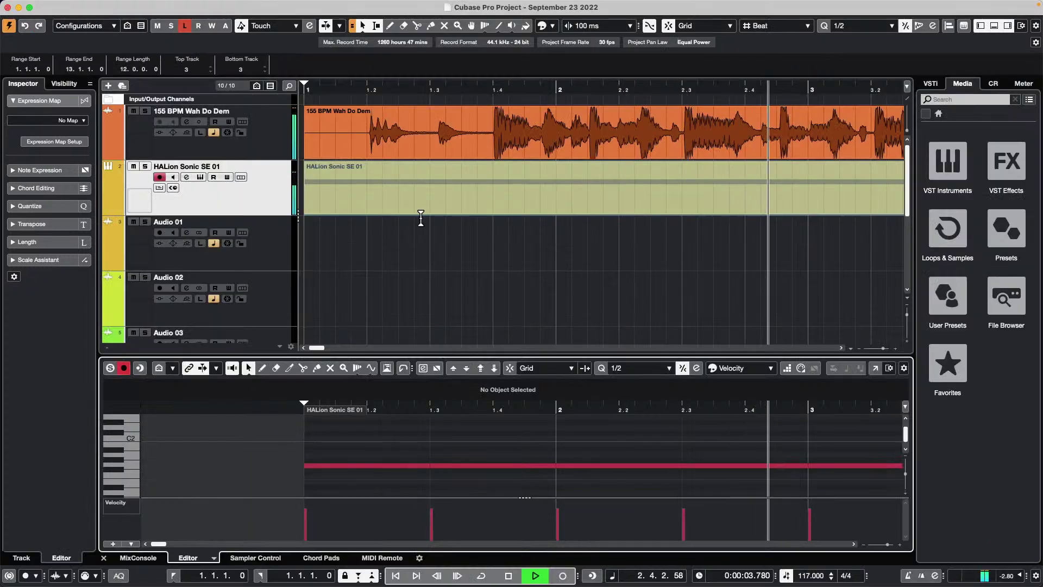
{"action": "key", "text": "space"}
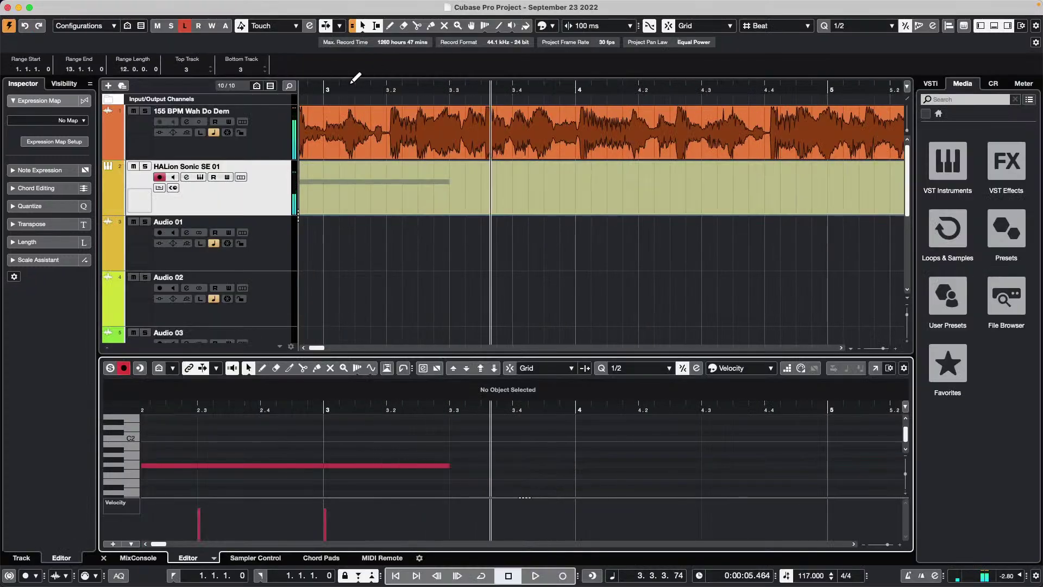
Return to the project start and shorten the selected range on the HALion Sonic SE 01 track to end at 8.1.1.0.
{"action": "left_click", "coordinate": [428, 86]}
{"action": "left_click_drag", "start_coordinate": [427, 86], "coordinate": [310, 47]}
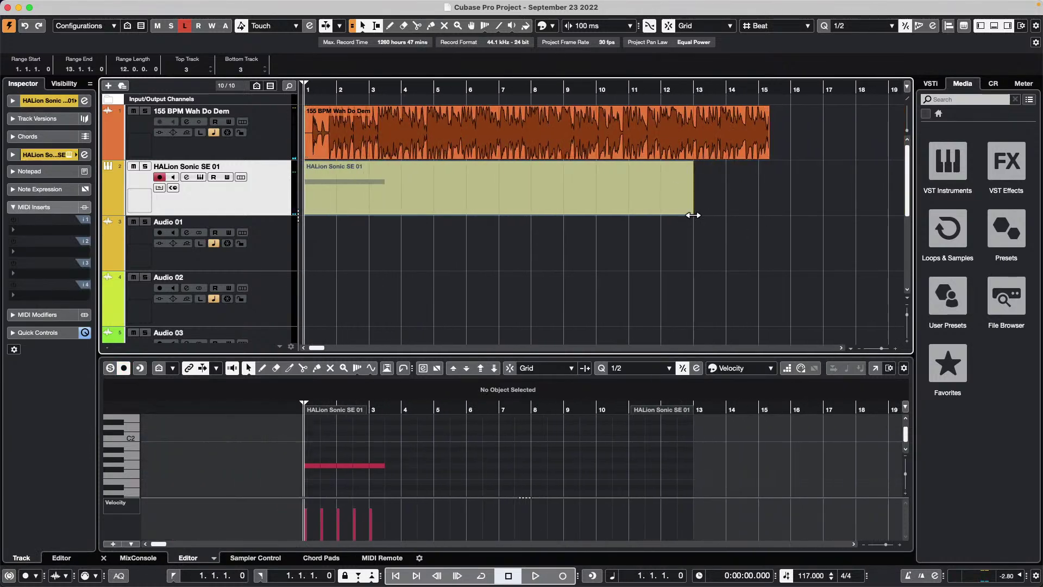
{"action": "left_click_drag", "start_coordinate": [693, 216], "coordinate": [531, 211]}
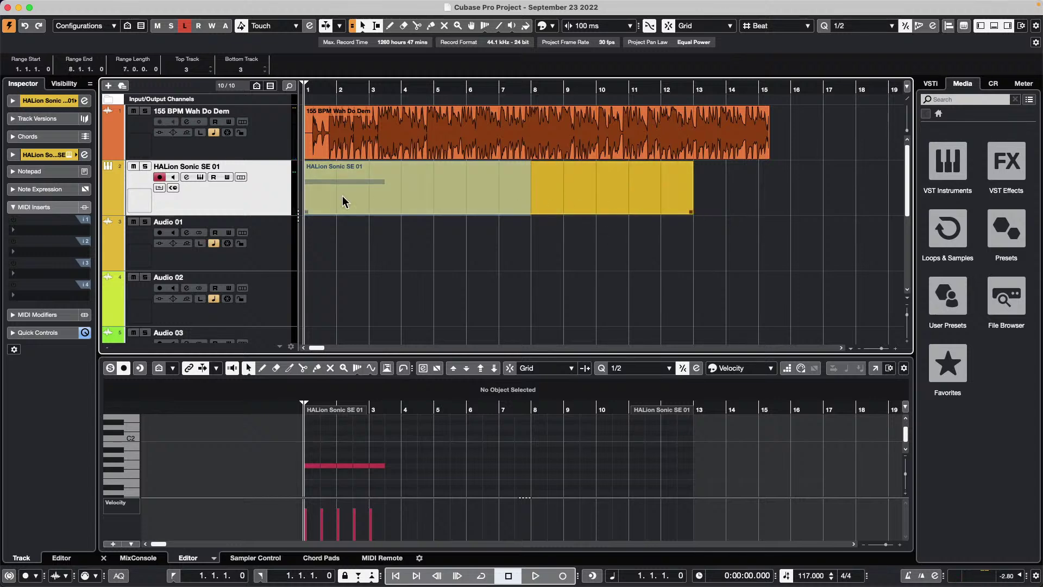
Split the HALion Sonic SE 01 part at 3.3.1.0 and erase the empty portion after the split.
{"action": "right_click", "coordinate": [390, 189]}
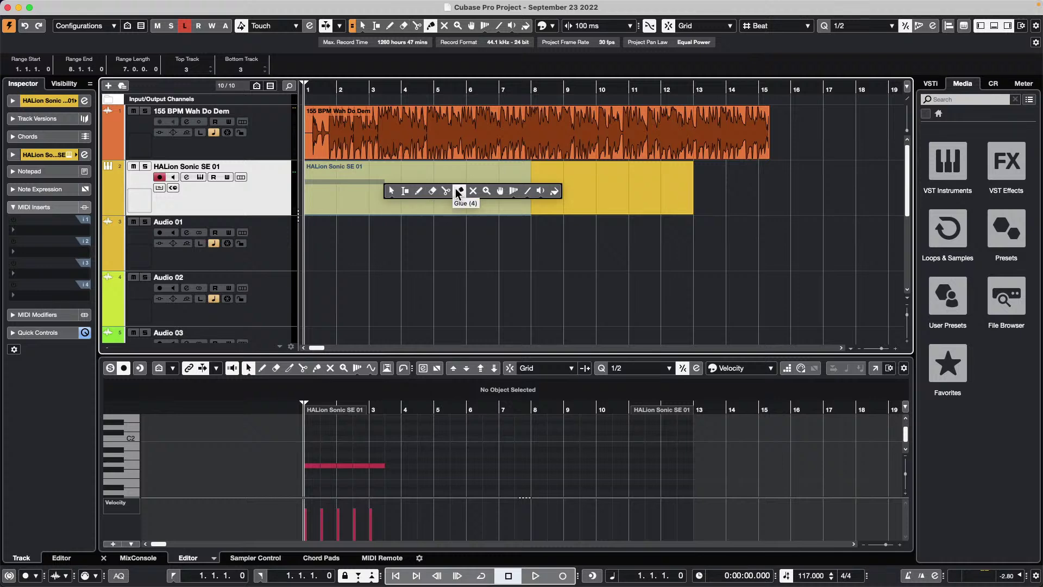
{"action": "left_click", "coordinate": [446, 190]}
{"action": "left_click", "coordinate": [389, 196]}
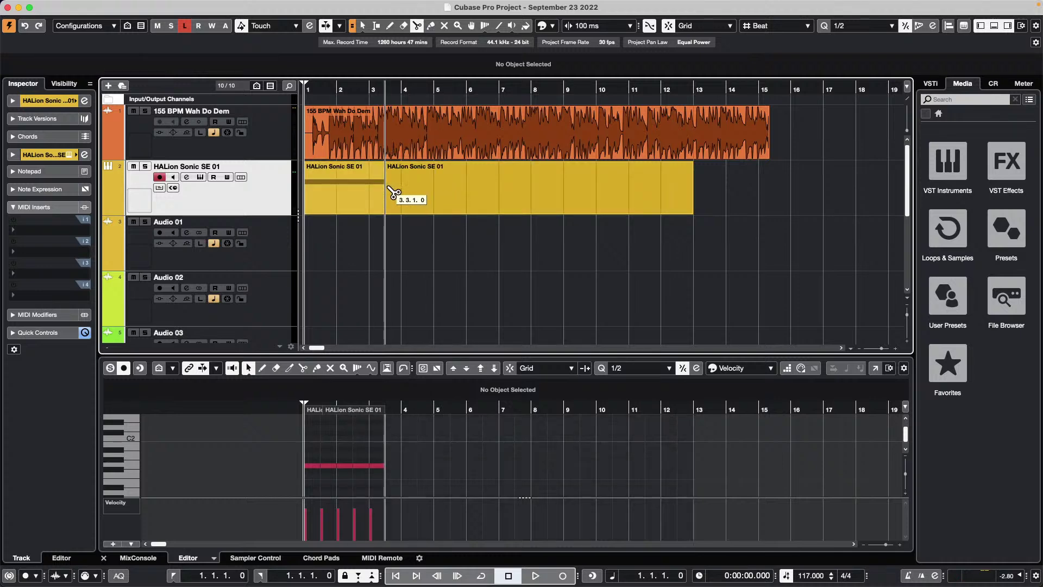
{"action": "right_click", "coordinate": [399, 190]}
{"action": "left_click", "coordinate": [441, 190]}
{"action": "left_click", "coordinate": [440, 180]}
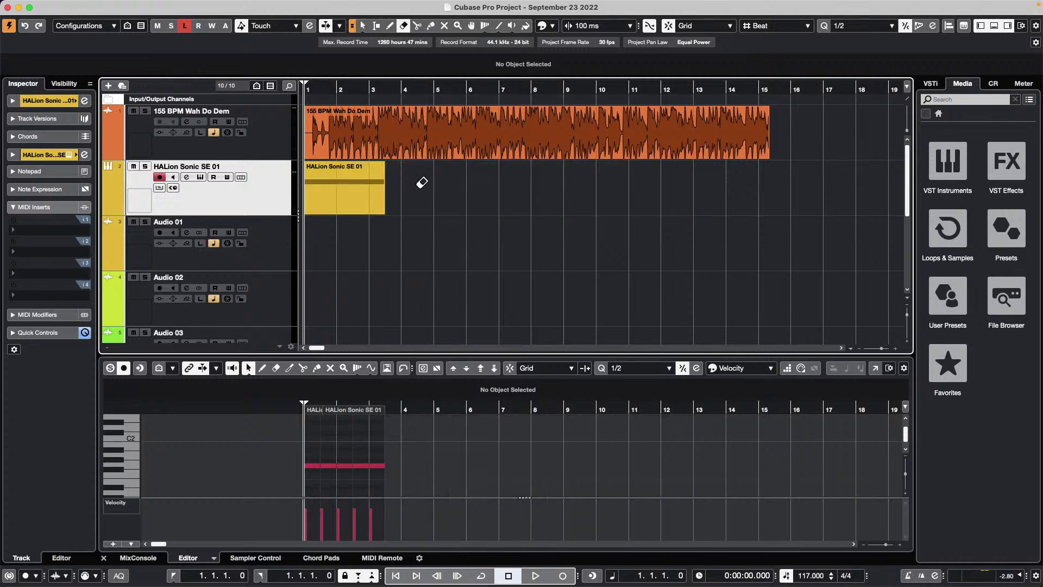
Repeat the remaining bass part twice in a row so the last copy ends at 8.3.1.0.
{"action": "right_click", "coordinate": [421, 187]}
{"action": "left_click", "coordinate": [421, 190]}
{"action": "left_click_drag", "start_coordinate": [308, 190], "coordinate": [532, 191]}
{"action": "left_click", "coordinate": [427, 201]}
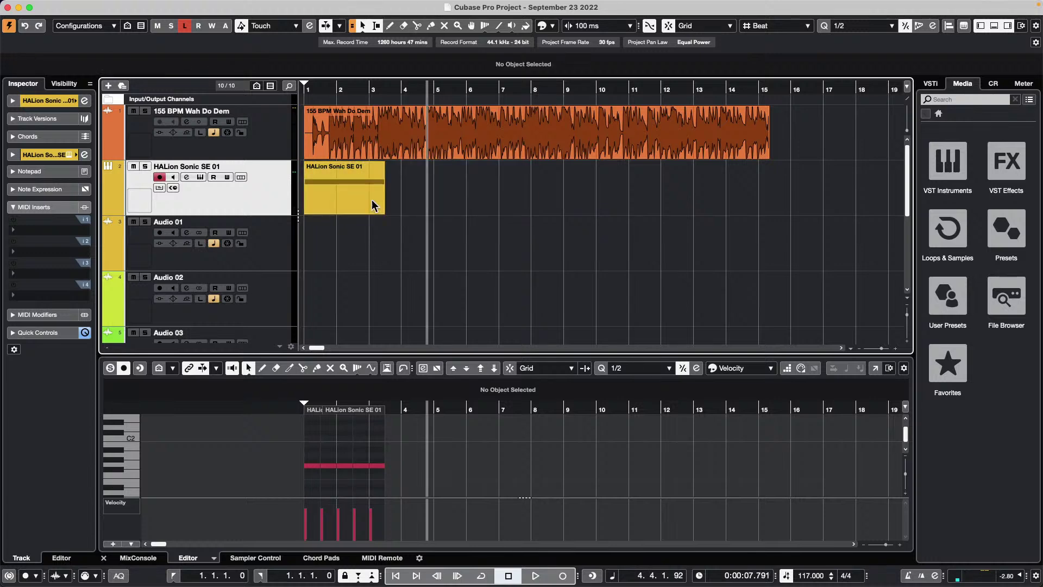
{"action": "left_click_drag", "start_coordinate": [385, 194], "coordinate": [547, 195]}
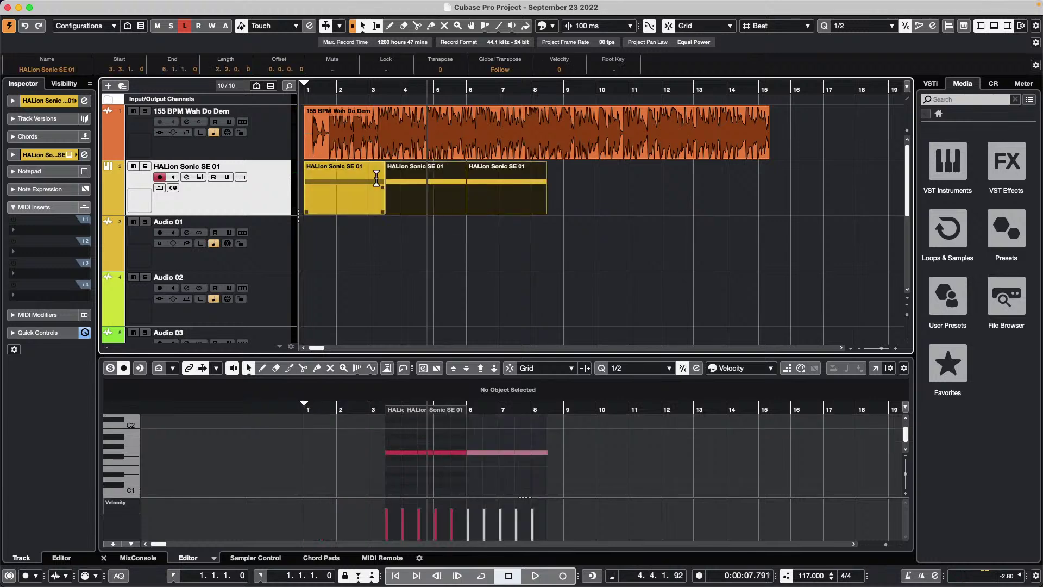
Play the arrangement briefly from the project start, stop, and mute the Chord Track.
{"action": "left_click_drag", "start_coordinate": [356, 86], "coordinate": [235, 100]}
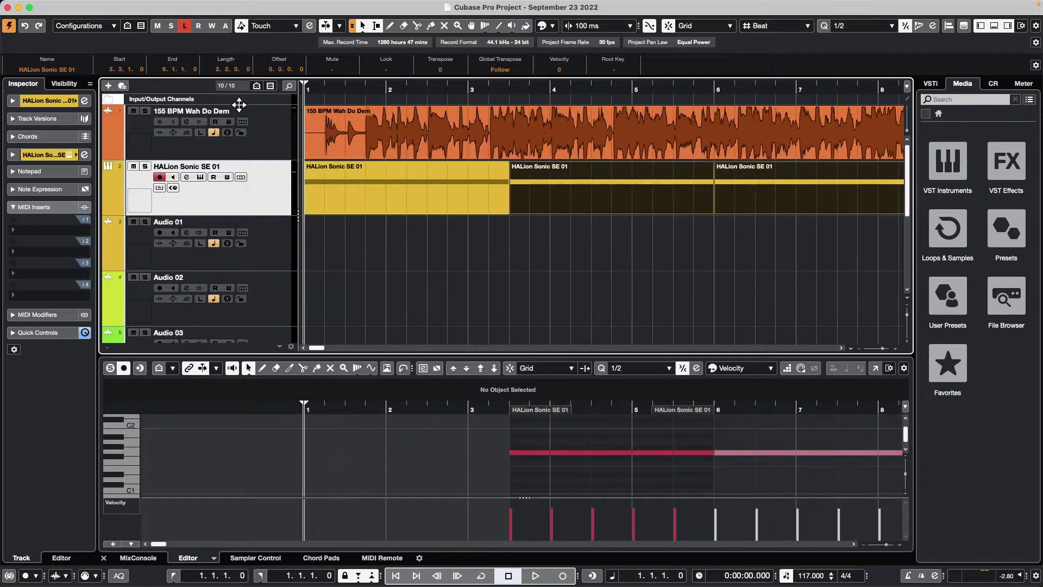
{"action": "key", "text": "space"}
{"action": "key", "text": "space"}
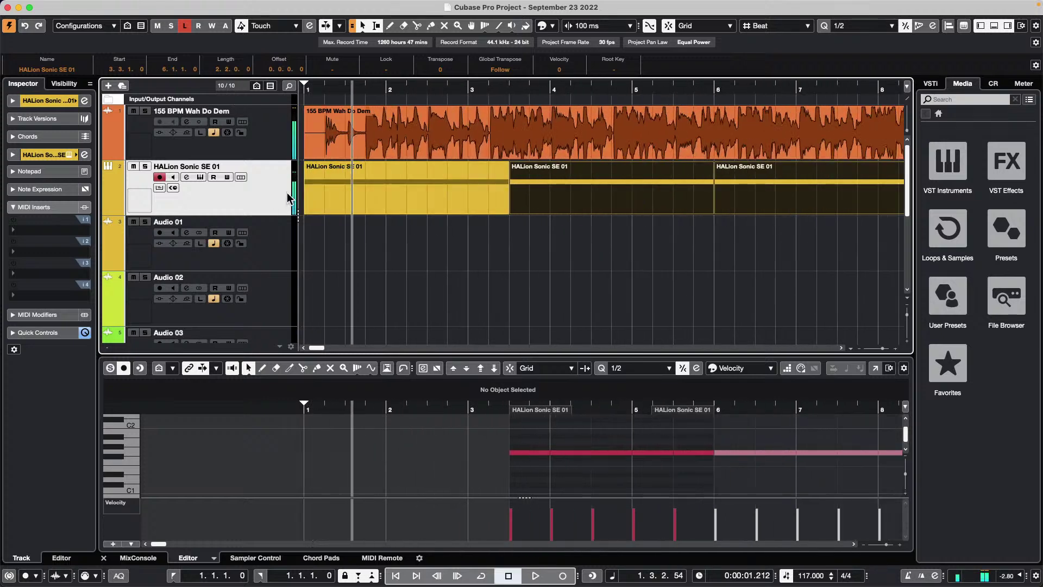
{"action": "scroll", "coordinate": [266, 198], "scroll_direction": "down", "scroll_amount": 6}
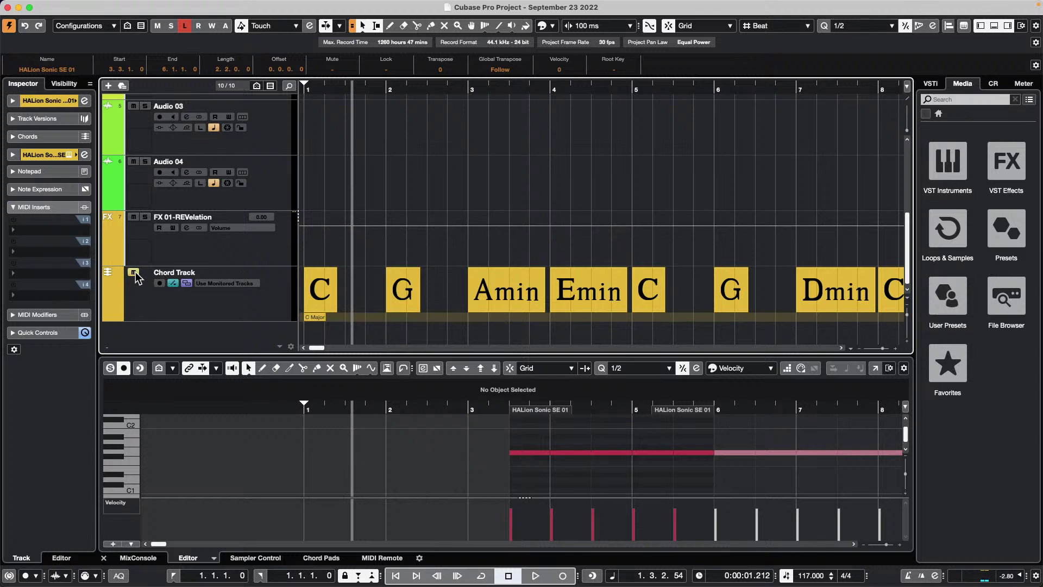
{"action": "scroll", "coordinate": [382, 175], "scroll_direction": "up", "scroll_amount": 6}
Play the loop together with the repeated bass parts, select the loop's audio event and stop playback.
{"action": "key", "text": "space"}
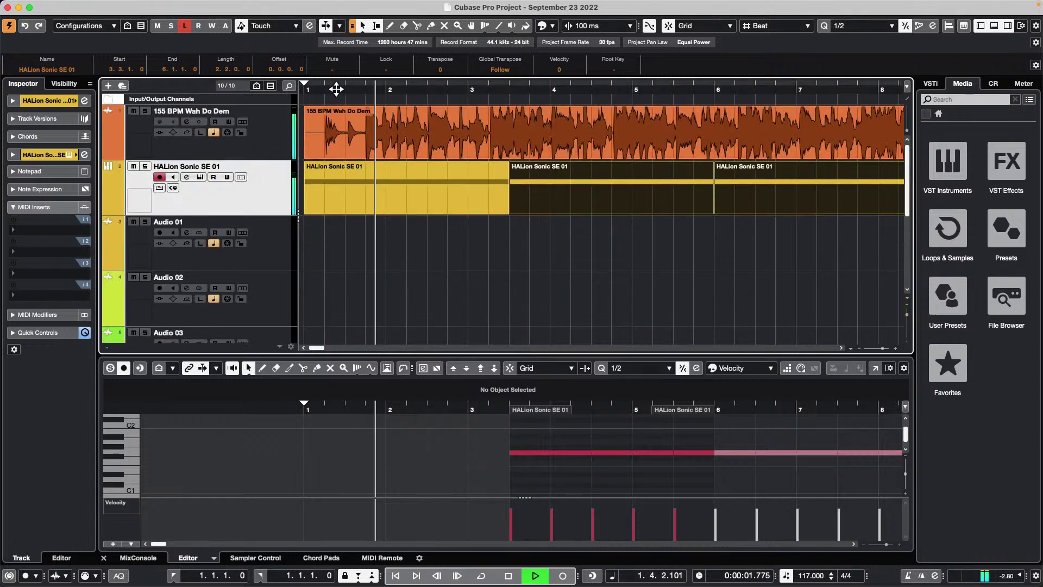
{"action": "key", "text": "Home"}
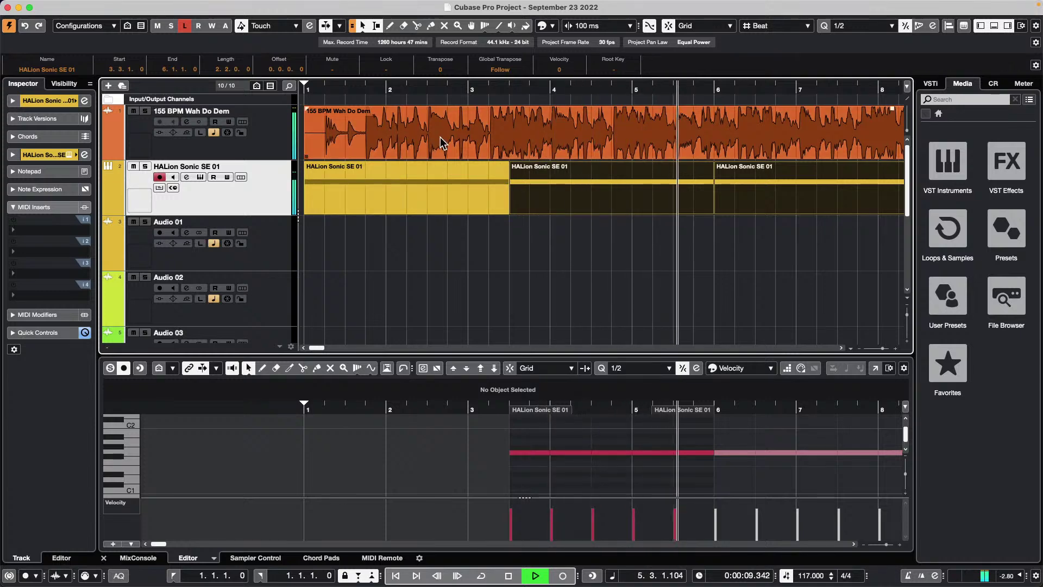
{"action": "key", "text": "shift+a"}
{"action": "key", "text": "space"}
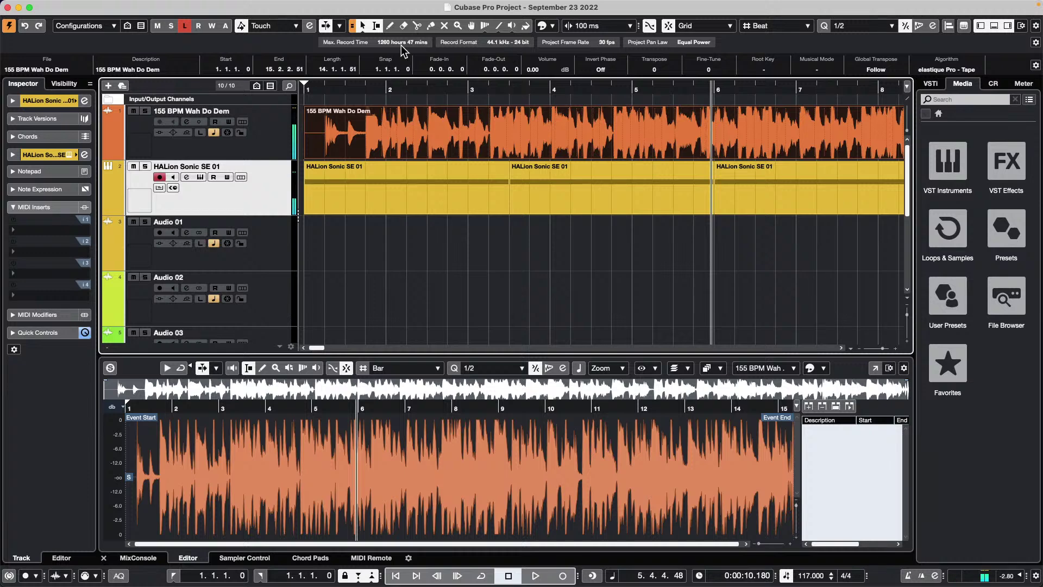
Extract chord events from the 155 BPM Wah Do Dem loop onto the Chord Track and play through them from the project start.
{"action": "left_click", "coordinate": [301, 89]}
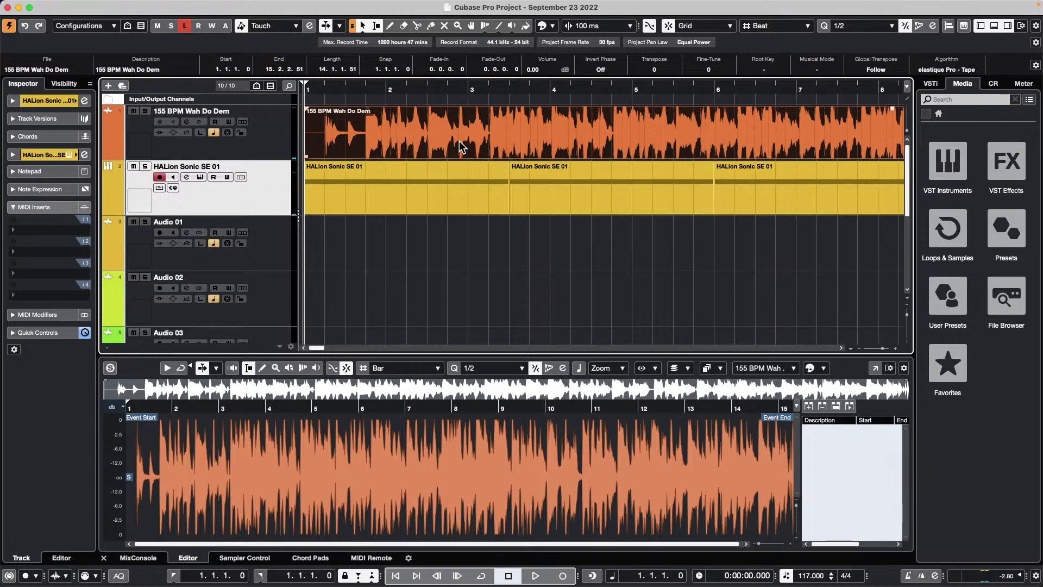
{"action": "left_click_drag", "start_coordinate": [459, 148], "coordinate": [440, 315]}
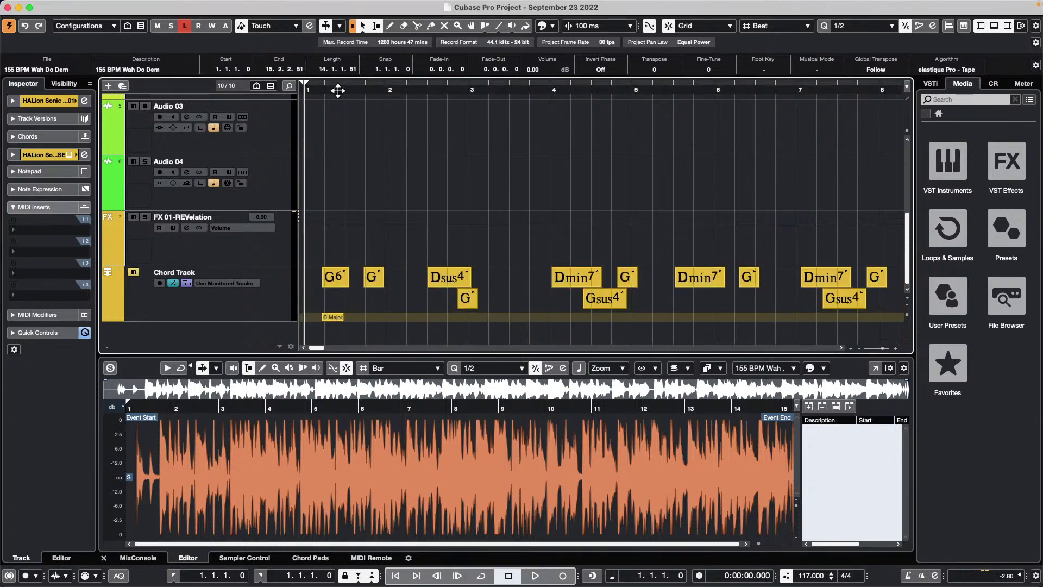
{"action": "key", "text": "h"}
{"action": "key", "text": "h"}
{"action": "key", "text": "h"}
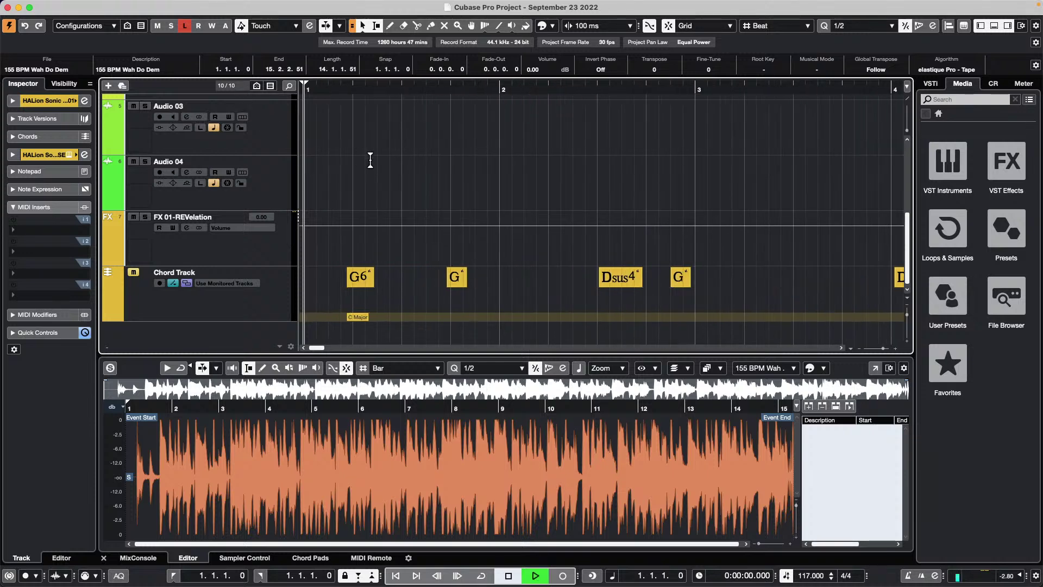
{"action": "key", "text": "space"}
{"action": "mouse_move", "coordinate": [387, 7]}
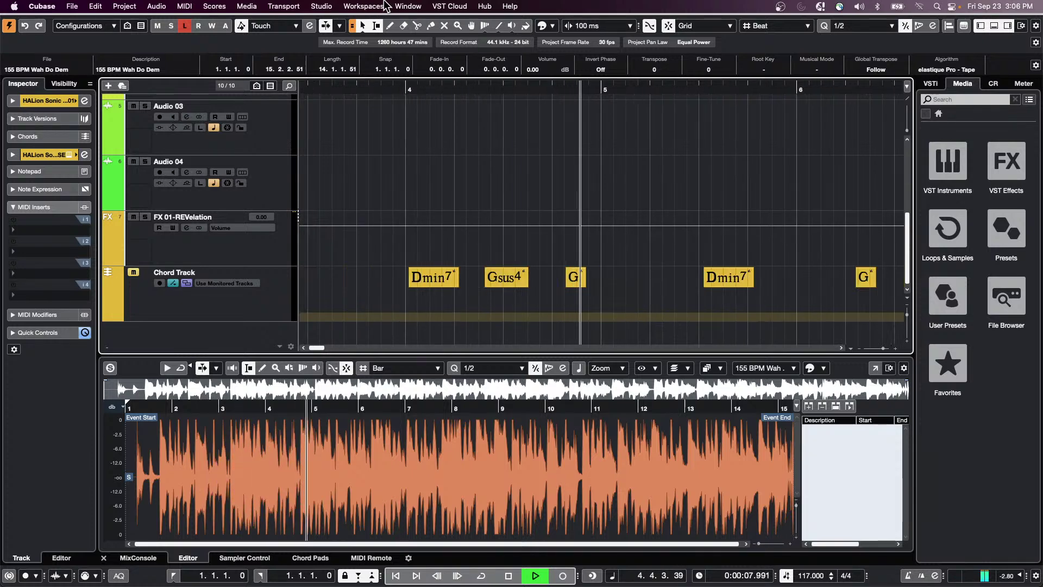
{"action": "key", "text": "space"}
Select the range from 1.3.4.119 to 2.4.4.119 on the audio loop and set the locators to it.
{"action": "scroll", "coordinate": [507, 121], "scroll_direction": "up", "scroll_amount": 5}
{"action": "left_click", "coordinate": [379, 202]}
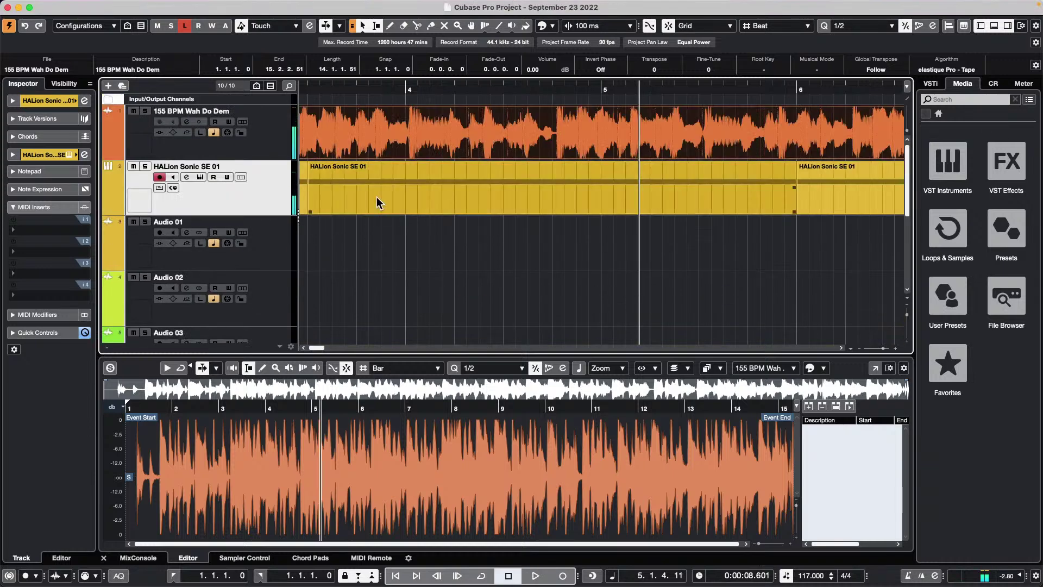
{"action": "key", "text": "Home"}
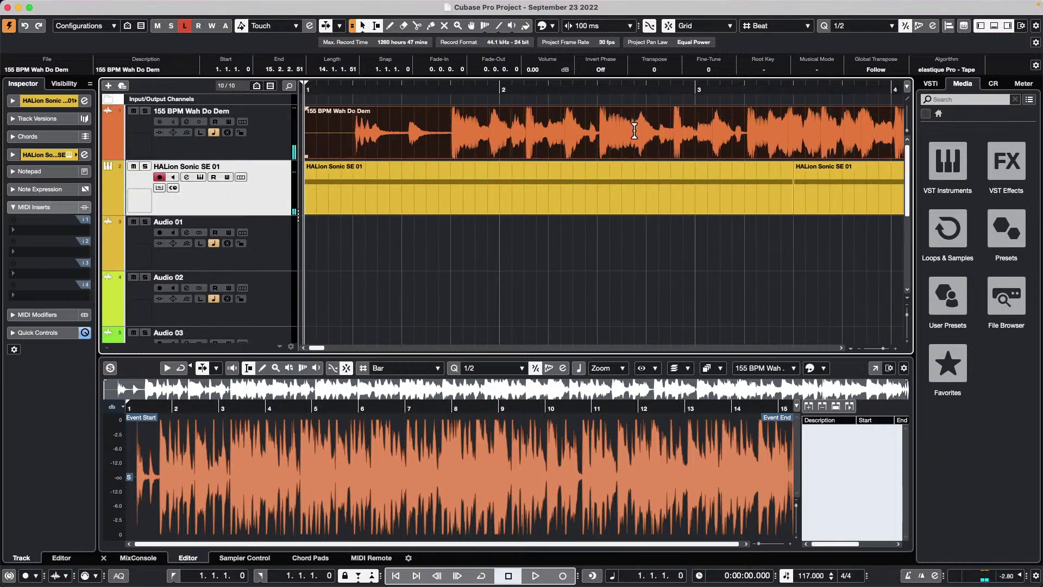
{"action": "left_click", "coordinate": [451, 116]}
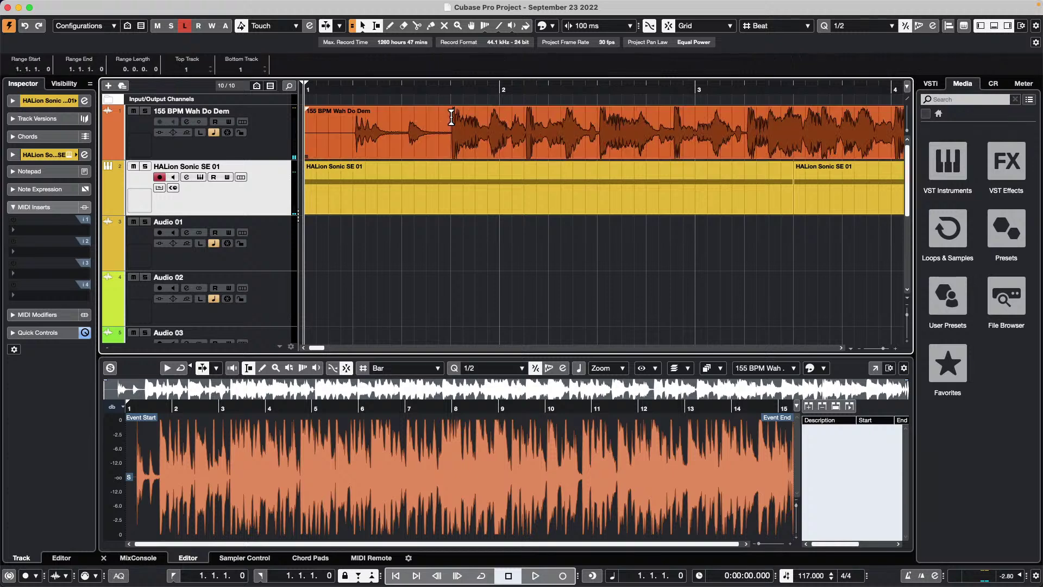
{"action": "left_click_drag", "start_coordinate": [451, 116], "coordinate": [706, 123]}
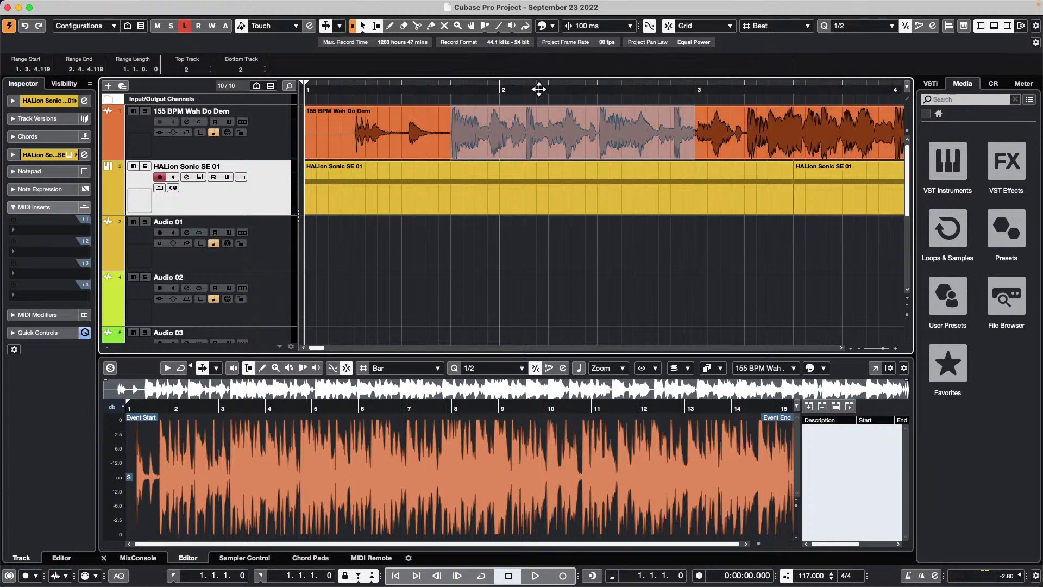
{"action": "key", "text": "p"}
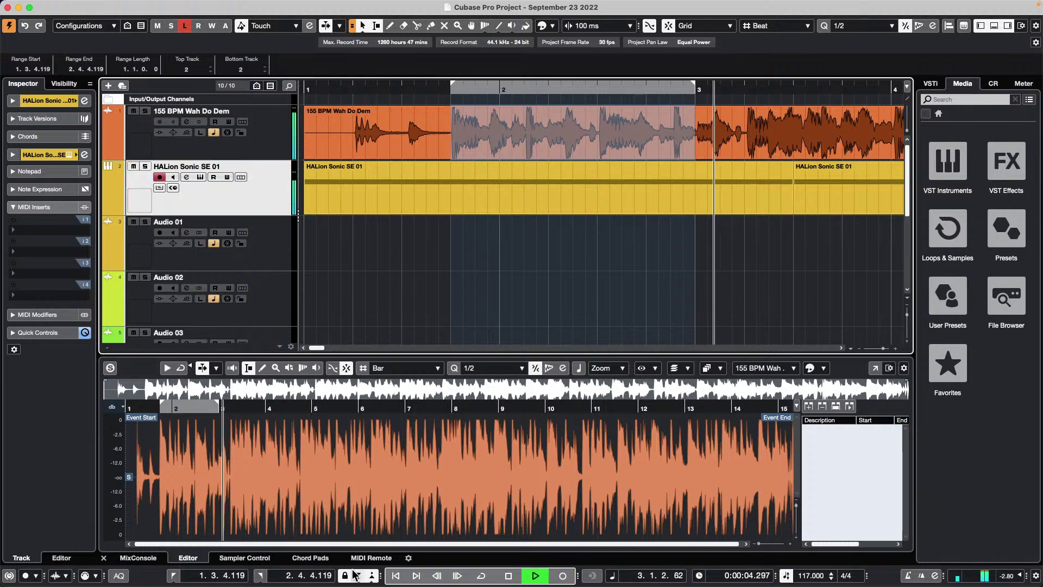
Activate cycle mode and start looped playback from the left locator at 1.3.4.119.
{"action": "key", "text": "space"}
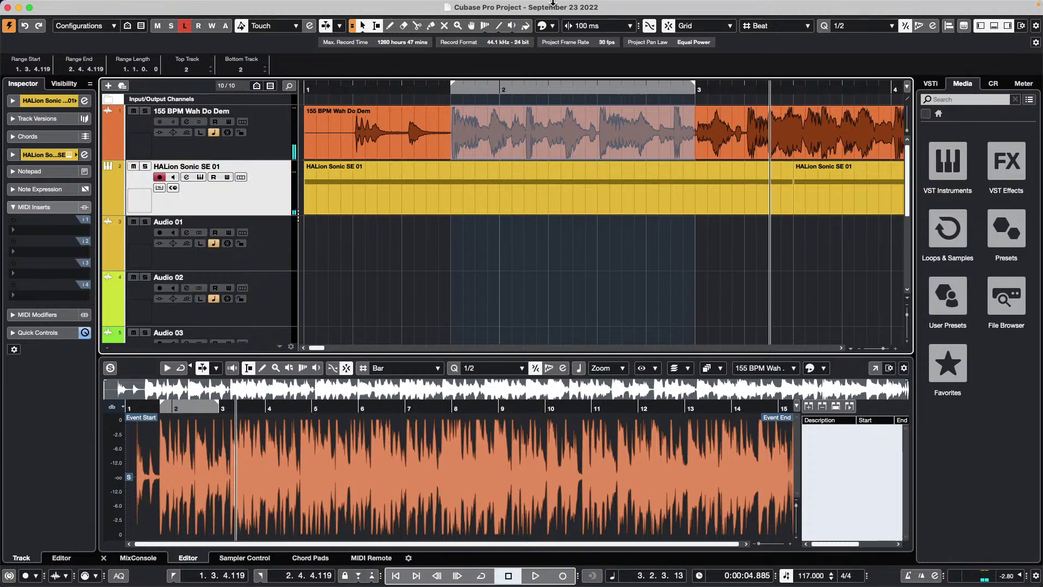
{"action": "key", "text": "space"}
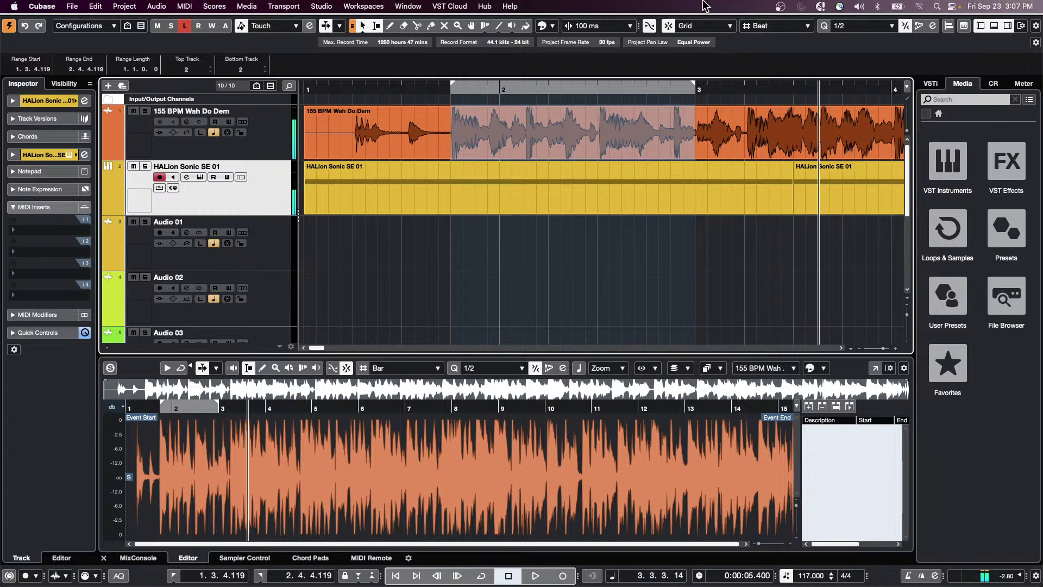
{"action": "key", "text": "slash"}
{"action": "key", "text": "1"}
{"action": "key", "text": "space"}
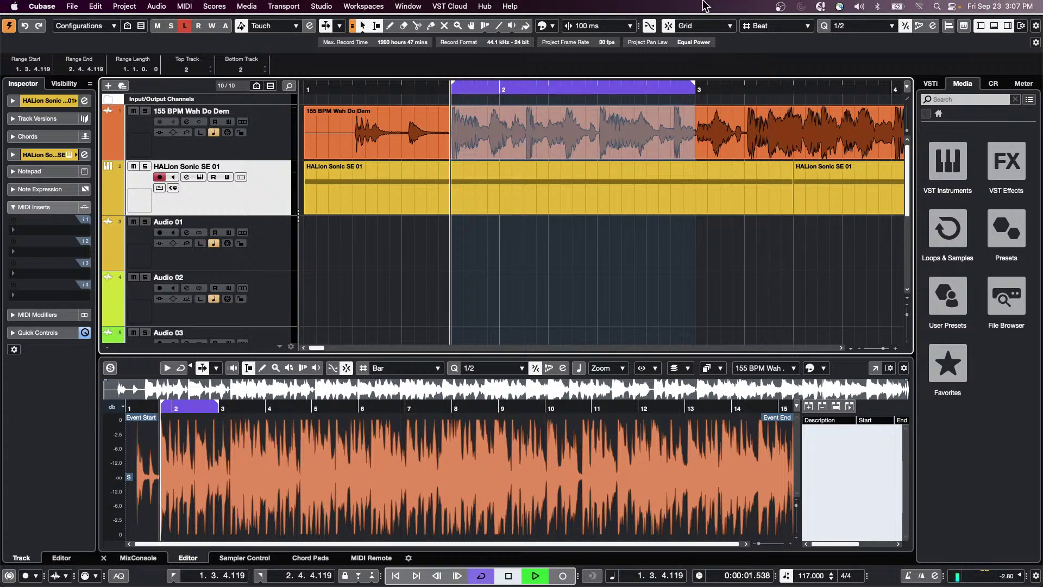
Select the audio loop and raise the project tempo gradually to 147 BPM during cycled playback.
{"action": "left_click", "coordinate": [510, 144]}
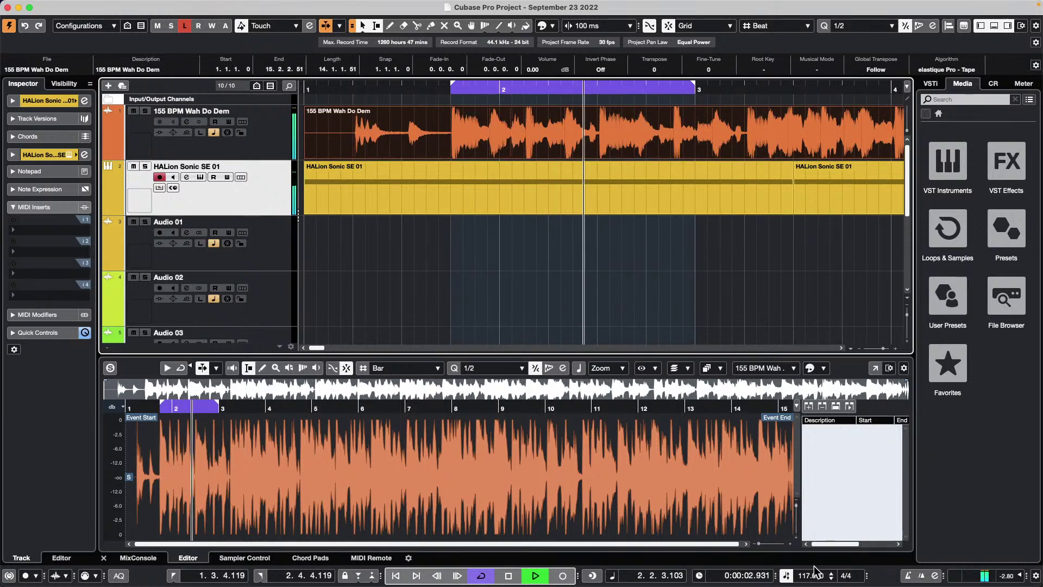
{"action": "scroll", "coordinate": [808, 577], "scroll_direction": "up", "scroll_amount": 1}
{"action": "scroll", "coordinate": [808, 577], "scroll_direction": "up", "scroll_amount": 2}
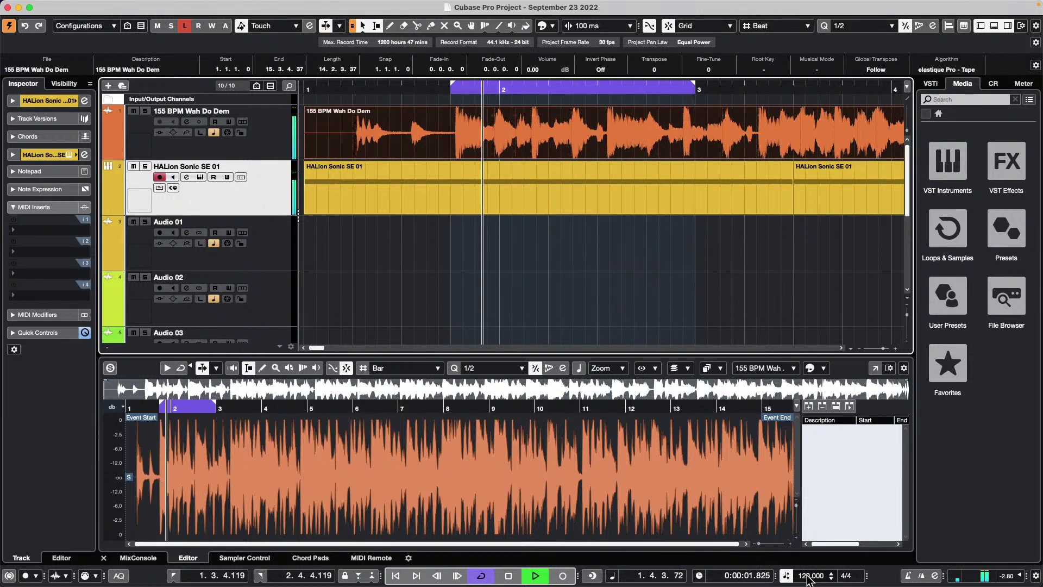
{"action": "scroll", "coordinate": [808, 577], "scroll_direction": "up", "scroll_amount": 3}
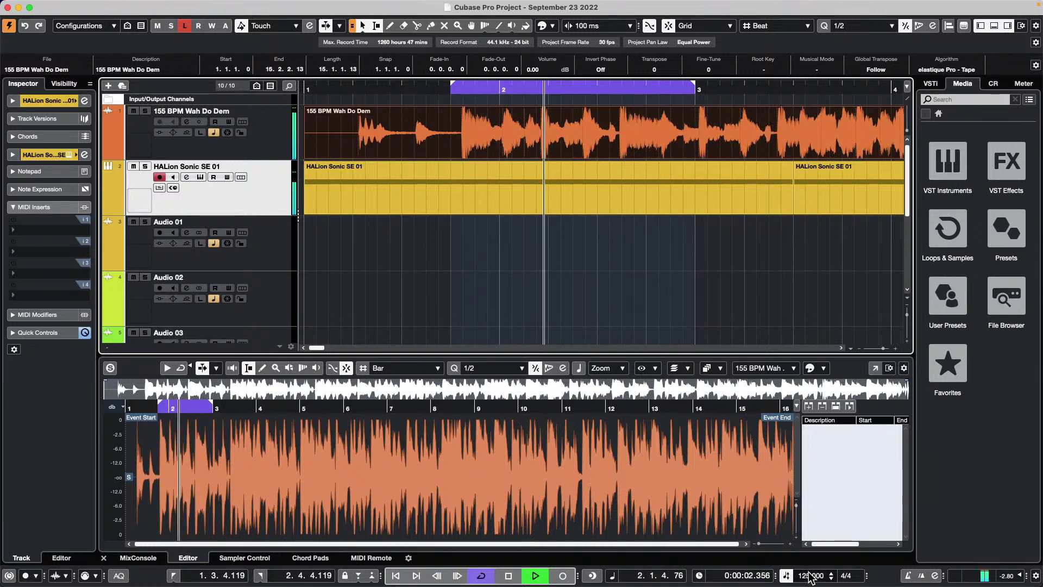
{"action": "scroll", "coordinate": [810, 577], "scroll_direction": "up", "scroll_amount": 2}
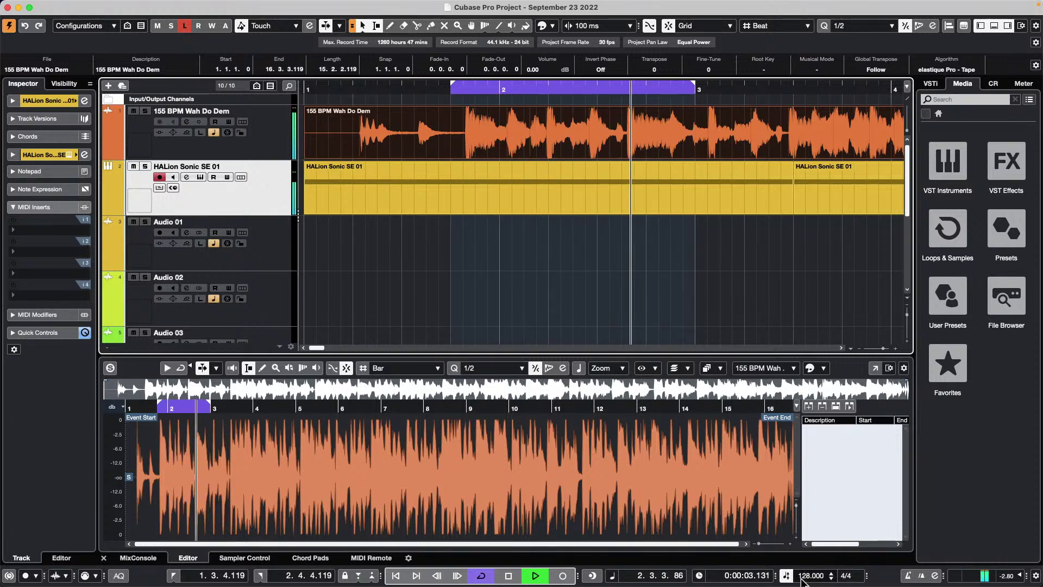
{"action": "scroll", "coordinate": [809, 576], "scroll_direction": "up", "scroll_amount": 14}
{"action": "scroll", "coordinate": [810, 576], "scroll_direction": "up", "scroll_amount": 5}
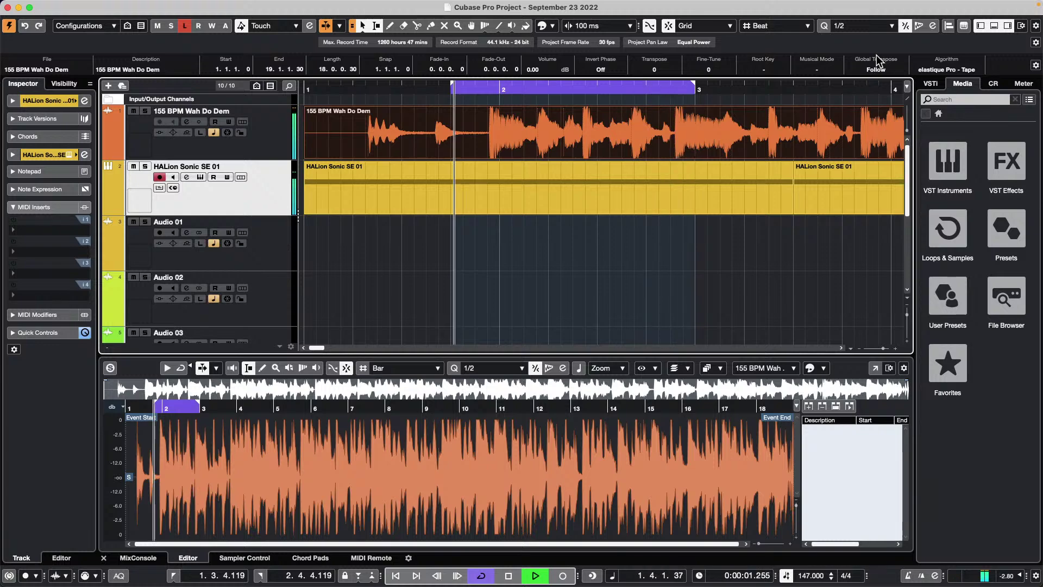
Restart playback from about 9.4.1.0, beyond the bass parts, and raise the project tempo to 154 BPM.
{"action": "key", "text": "space"}
{"action": "left_click_drag", "start_coordinate": [396, 84], "coordinate": [608, 88]}
{"action": "left_click", "coordinate": [590, 90]}
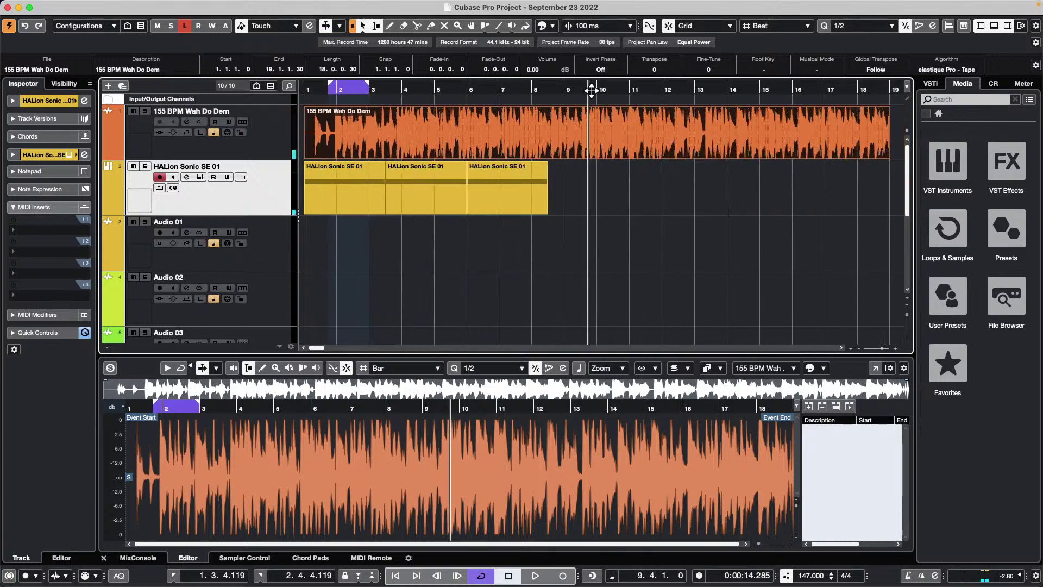
{"action": "key", "text": "space"}
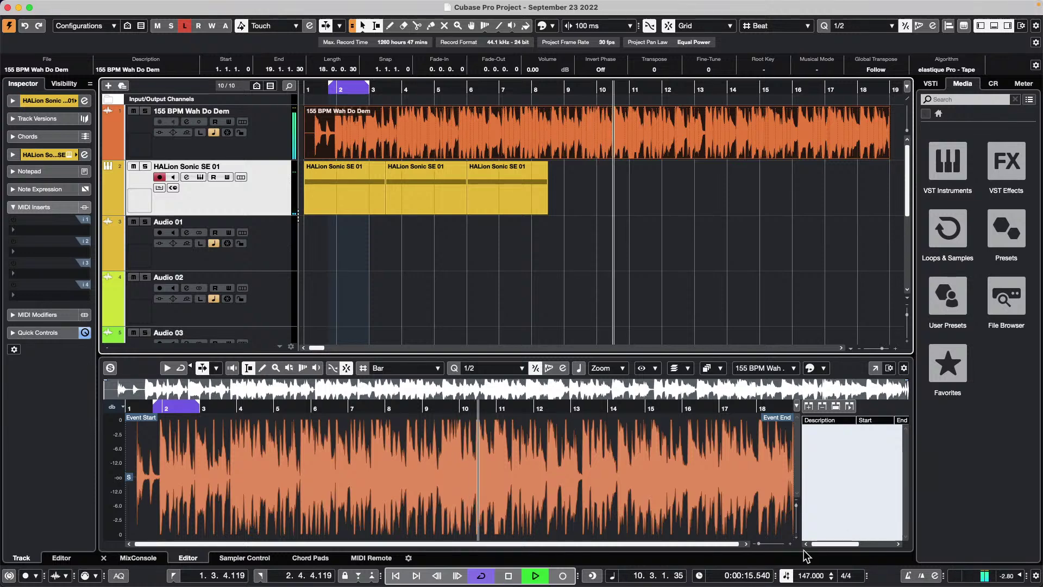
{"action": "scroll", "coordinate": [809, 575], "scroll_direction": "up", "scroll_amount": 10}
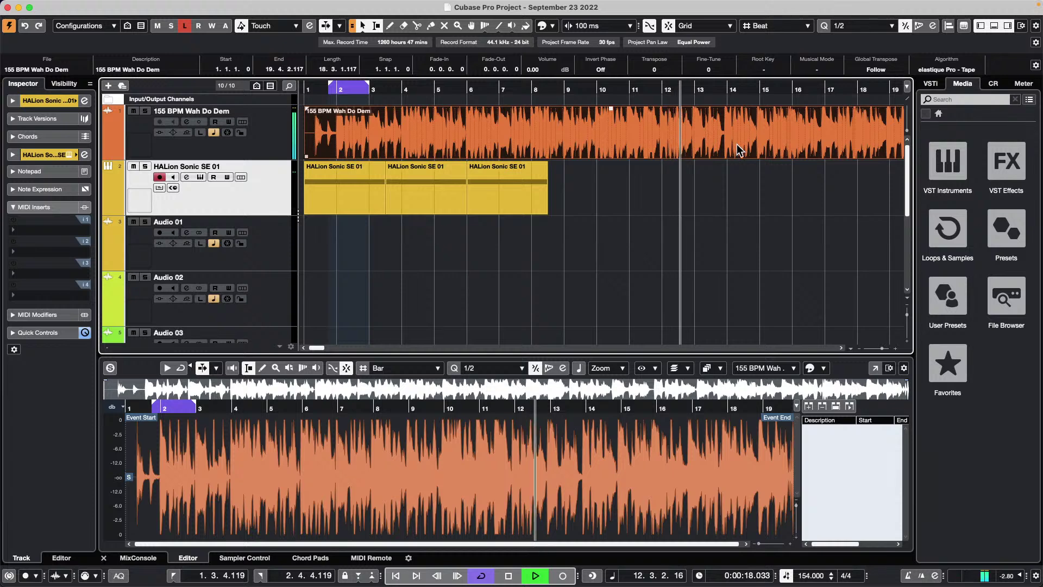
Enable Musical Mode for the 155 BPM Wah Do Dem event and continue playback from the project start.
{"action": "left_click", "coordinate": [817, 70]}
{"action": "key", "text": "Home"}
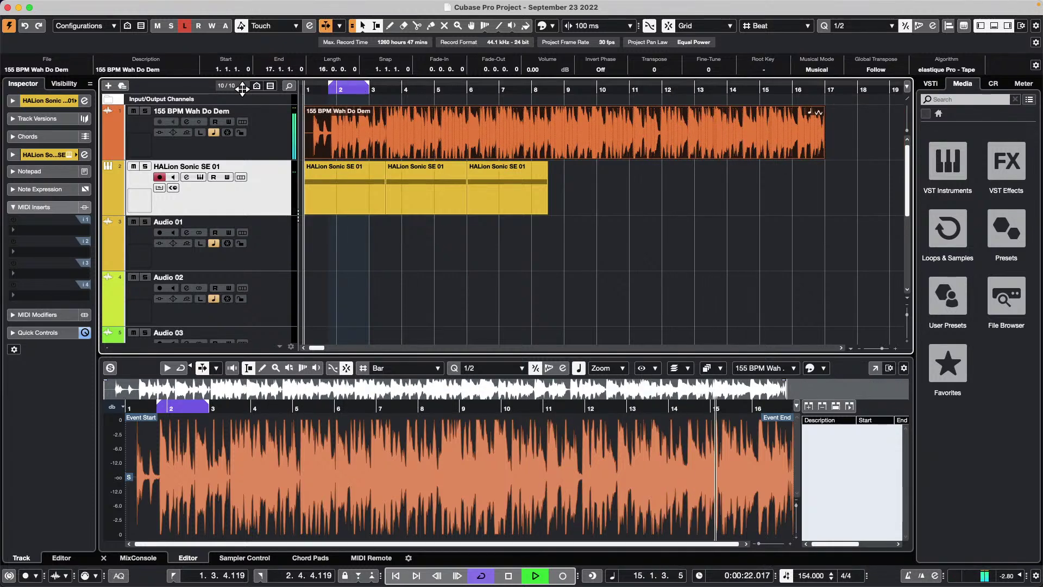
{"action": "left_click", "coordinate": [542, 171]}
{"action": "left_click", "coordinate": [560, 179]}
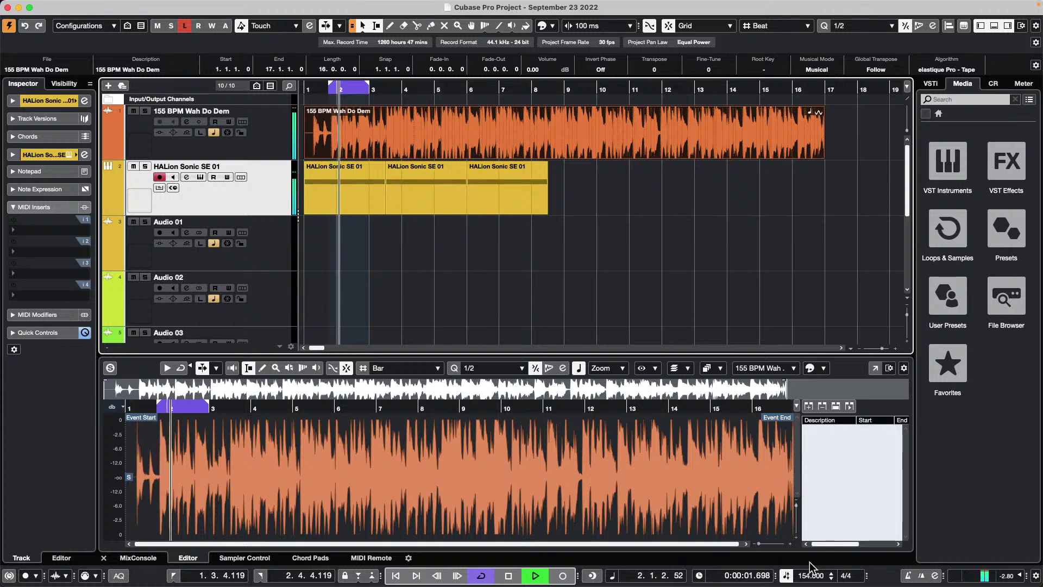
Lower the project tempo to 127 BPM during playback of the loop and bass parts.
{"action": "scroll", "coordinate": [808, 580], "scroll_direction": "down", "scroll_amount": 20}
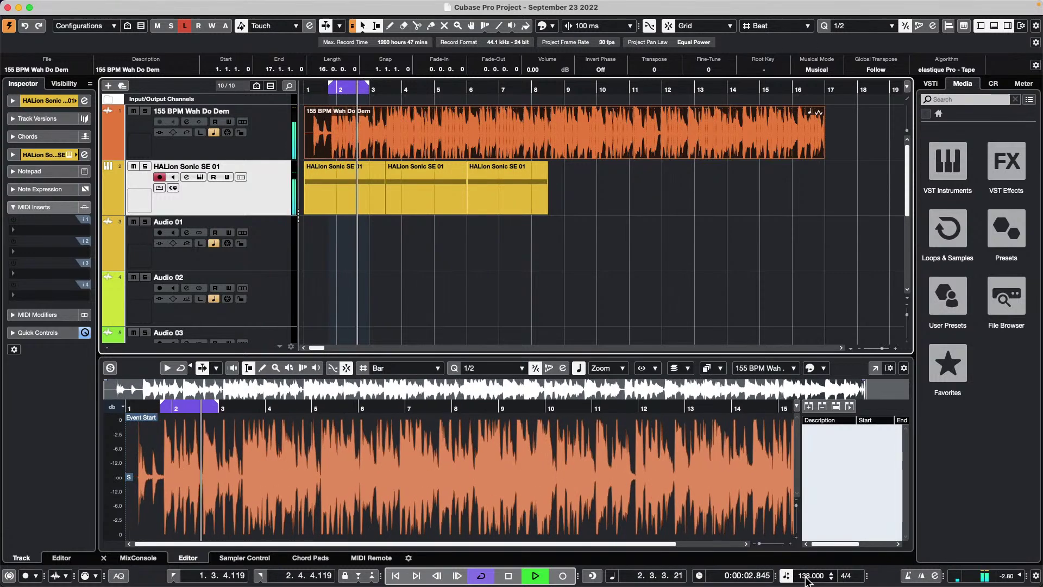
{"action": "scroll", "coordinate": [808, 581], "scroll_direction": "down", "scroll_amount": 10}
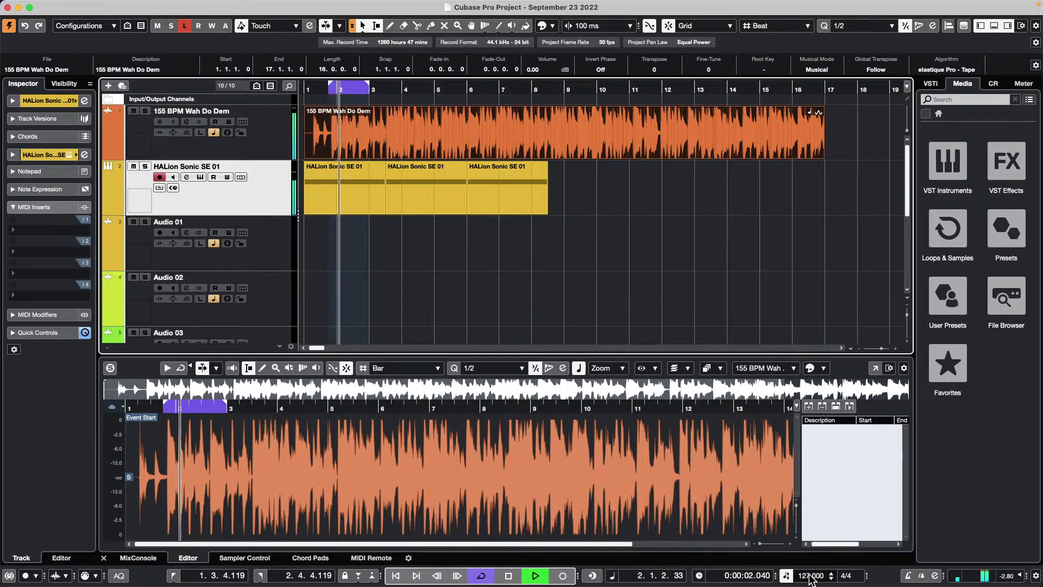
Lower the project tempo to 112 BPM during cycled playback and bring it gradually back up to 131 BPM before stopping.
{"action": "scroll", "coordinate": [809, 579], "scroll_direction": "down", "scroll_amount": 10}
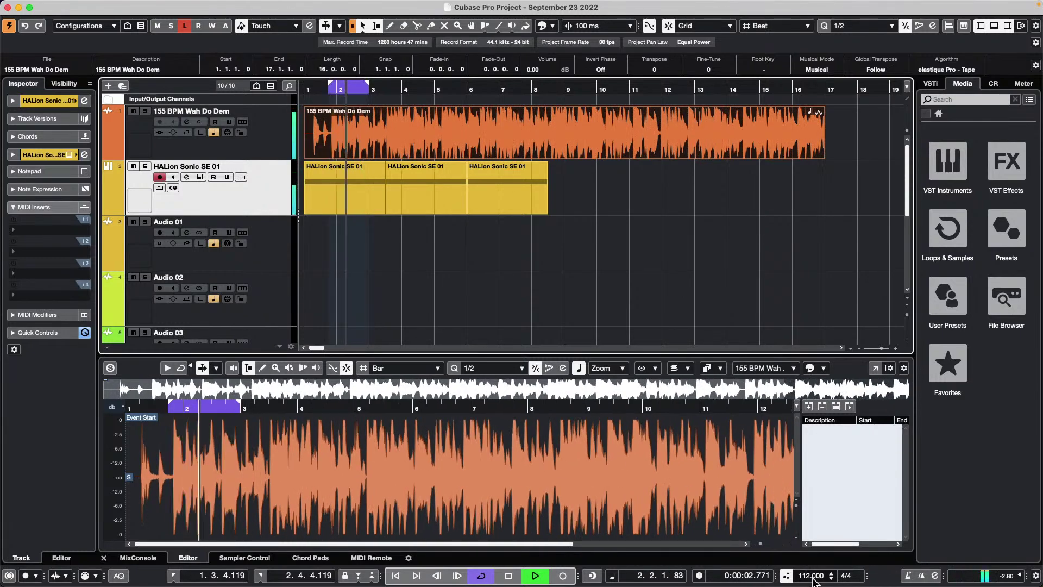
{"action": "scroll", "coordinate": [811, 580], "scroll_direction": "up", "scroll_amount": 1}
{"action": "scroll", "coordinate": [813, 580], "scroll_direction": "up", "scroll_amount": 3}
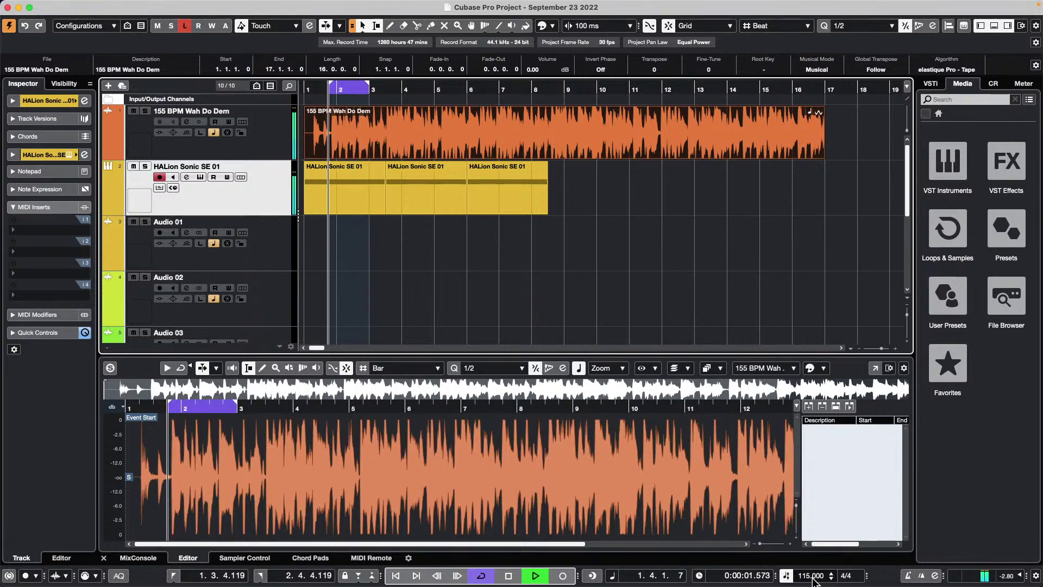
{"action": "scroll", "coordinate": [813, 580], "scroll_direction": "up", "scroll_amount": 3}
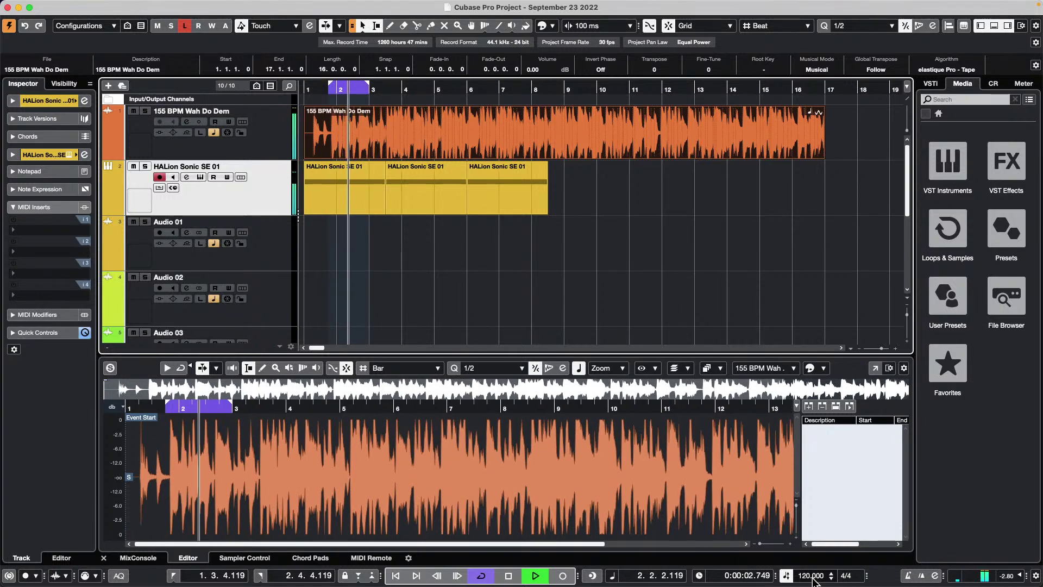
{"action": "scroll", "coordinate": [813, 580], "scroll_direction": "up", "scroll_amount": 1}
{"action": "scroll", "coordinate": [814, 580], "scroll_direction": "up", "scroll_amount": 2}
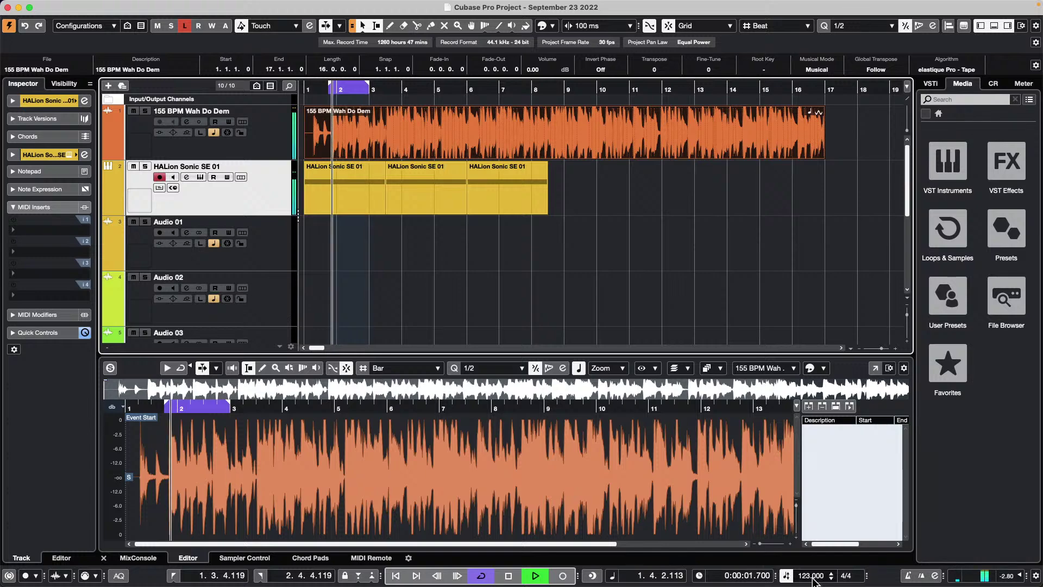
{"action": "scroll", "coordinate": [814, 581], "scroll_direction": "up", "scroll_amount": 2}
{"action": "scroll", "coordinate": [814, 580], "scroll_direction": "up", "scroll_amount": 2}
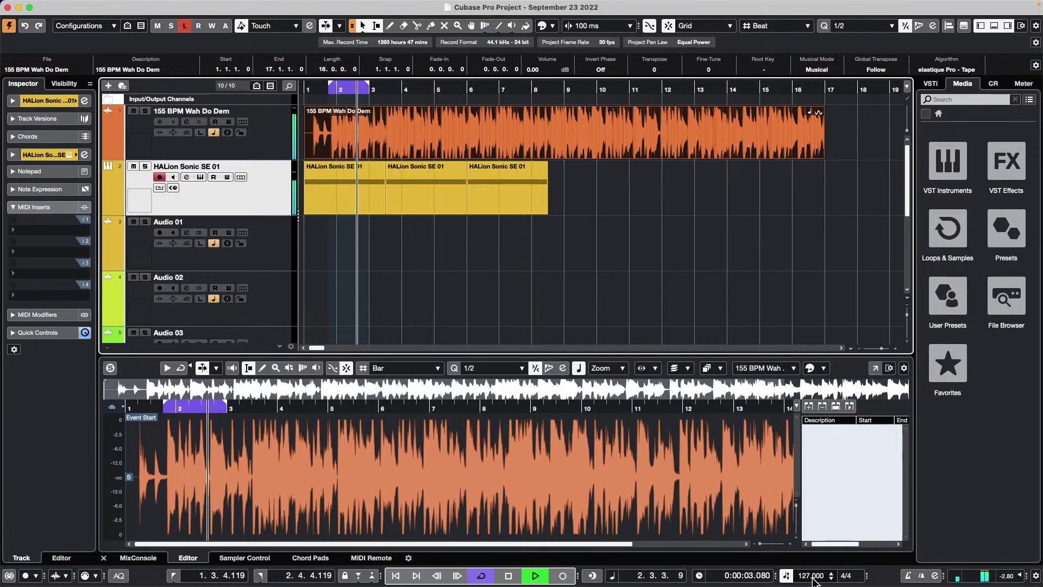
{"action": "scroll", "coordinate": [813, 581], "scroll_direction": "up", "scroll_amount": 1}
{"action": "scroll", "coordinate": [814, 580], "scroll_direction": "up", "scroll_amount": 2}
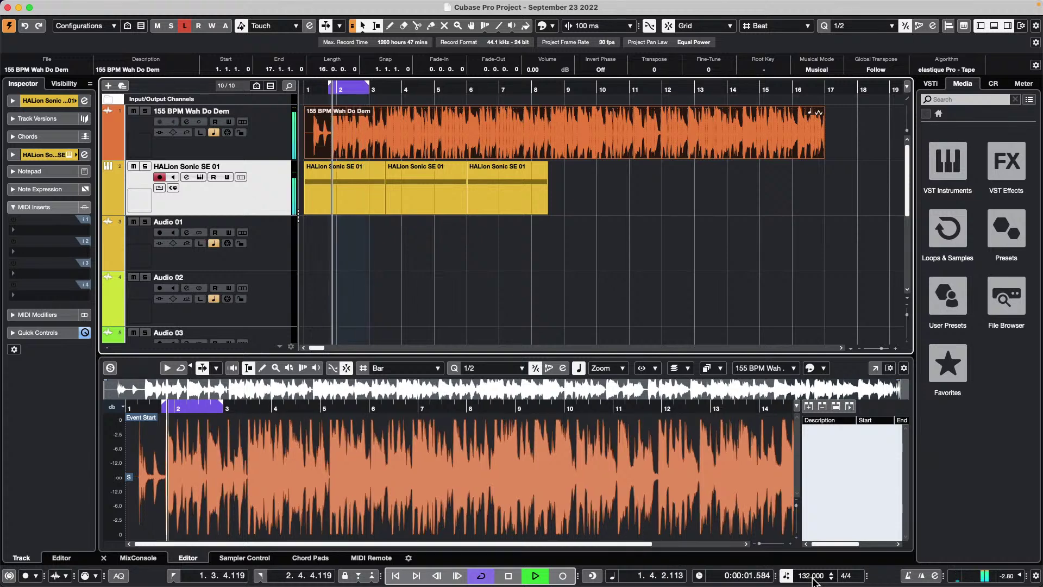
{"action": "scroll", "coordinate": [813, 580], "scroll_direction": "up", "scroll_amount": 1}
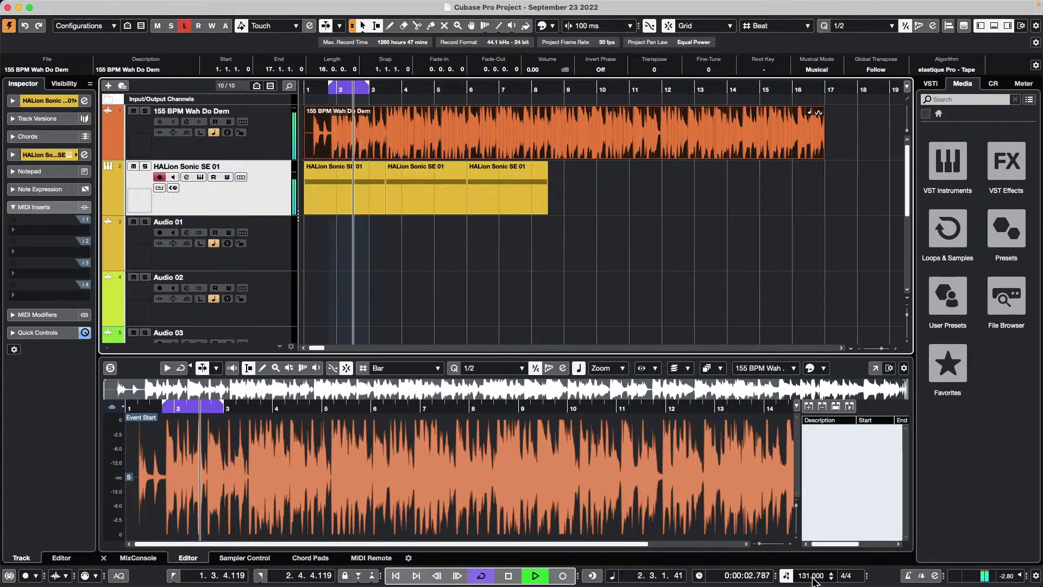
{"action": "key", "text": "space"}
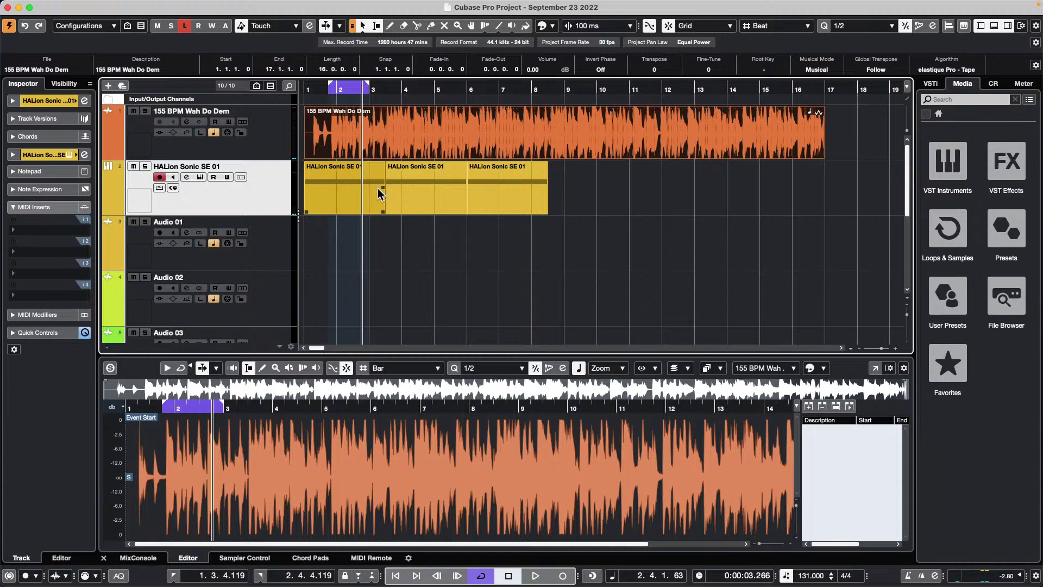
Set the project tempo to 131.2 BPM and briefly play the cycled section to check it.
{"action": "double_click", "coordinate": [819, 577]}
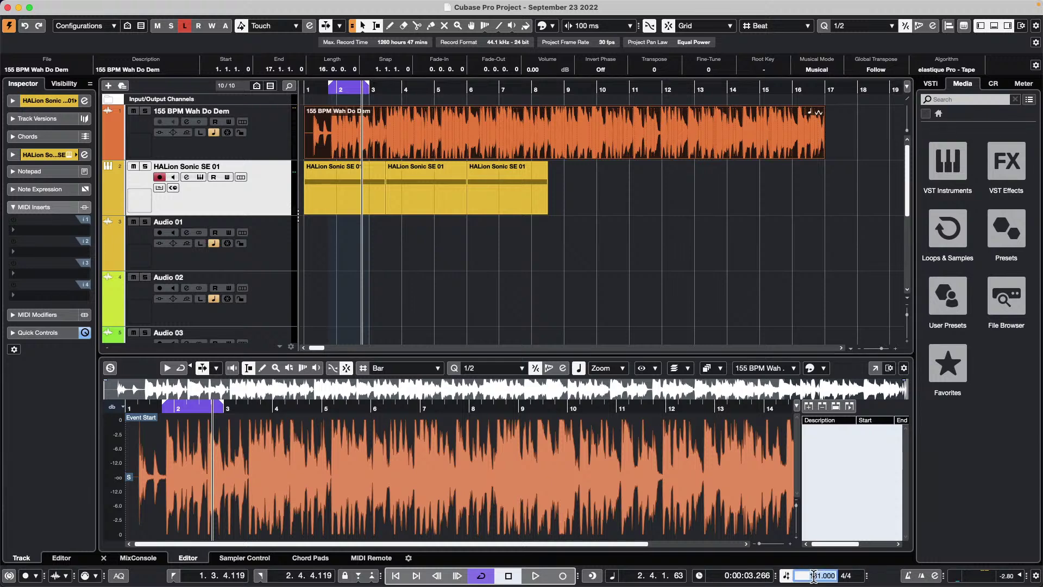
{"action": "type", "text": "131."}
{"action": "key", "text": "Return"}
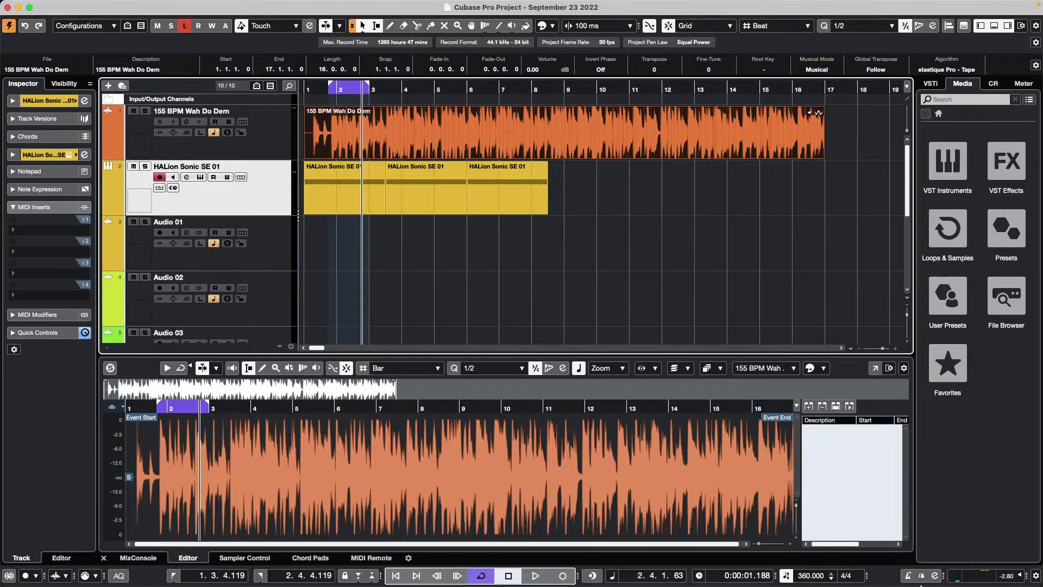
{"action": "double_click", "coordinate": [818, 576]}
{"action": "type", "text": "131.2"}
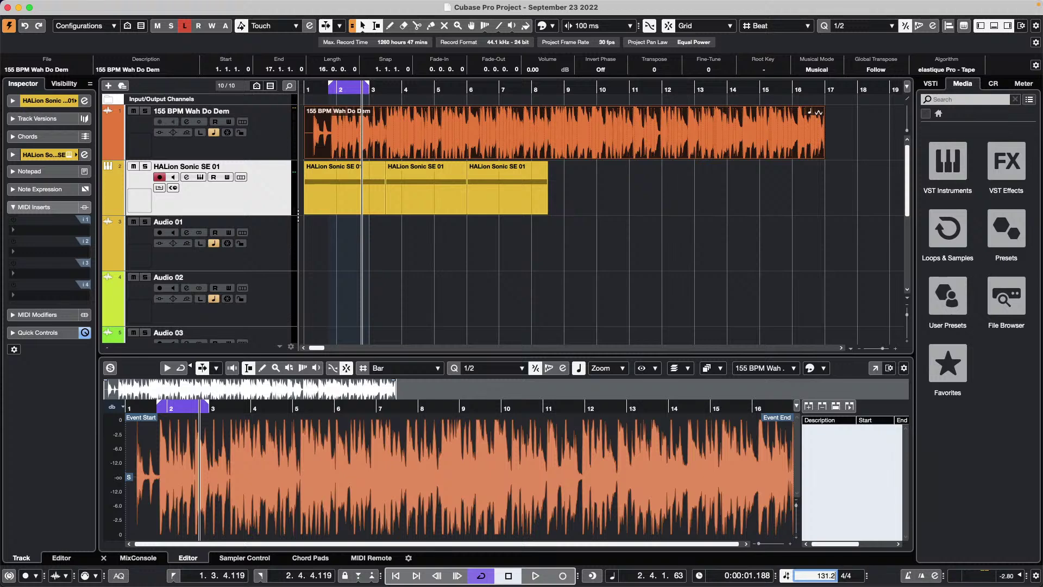
{"action": "key", "text": "Return"}
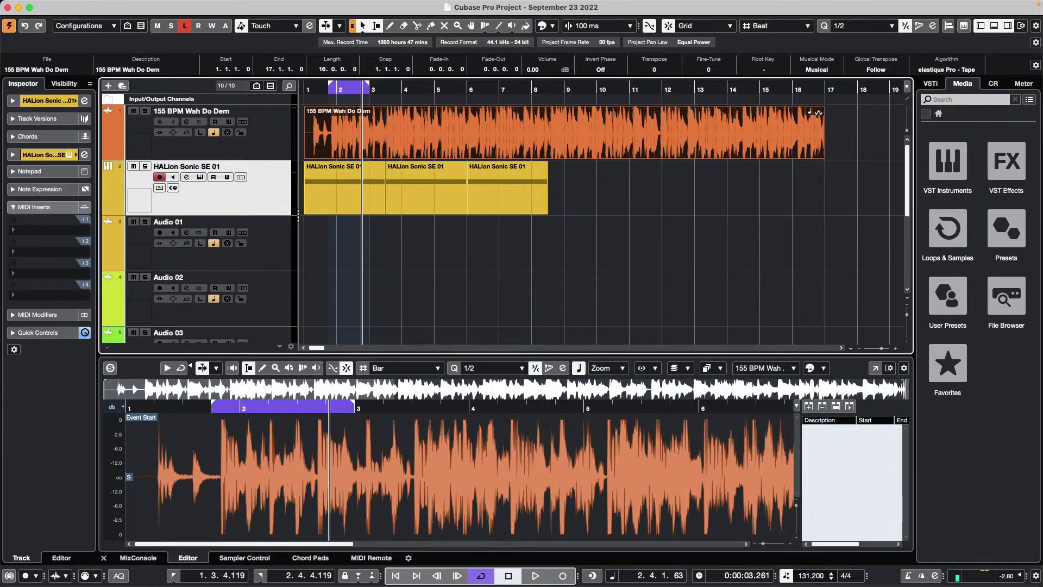
{"action": "key", "text": "space"}
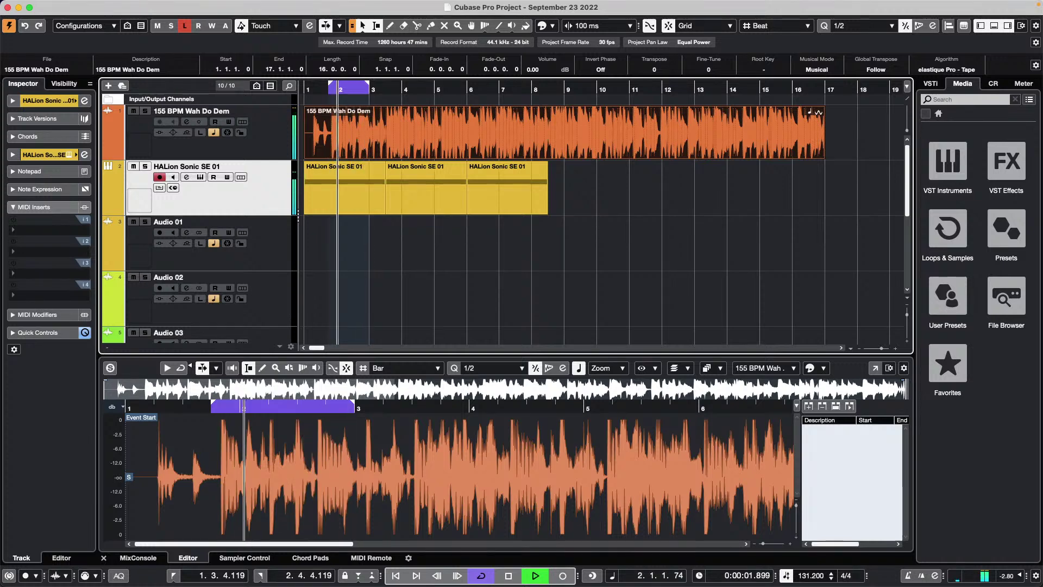
{"action": "key", "text": "space"}
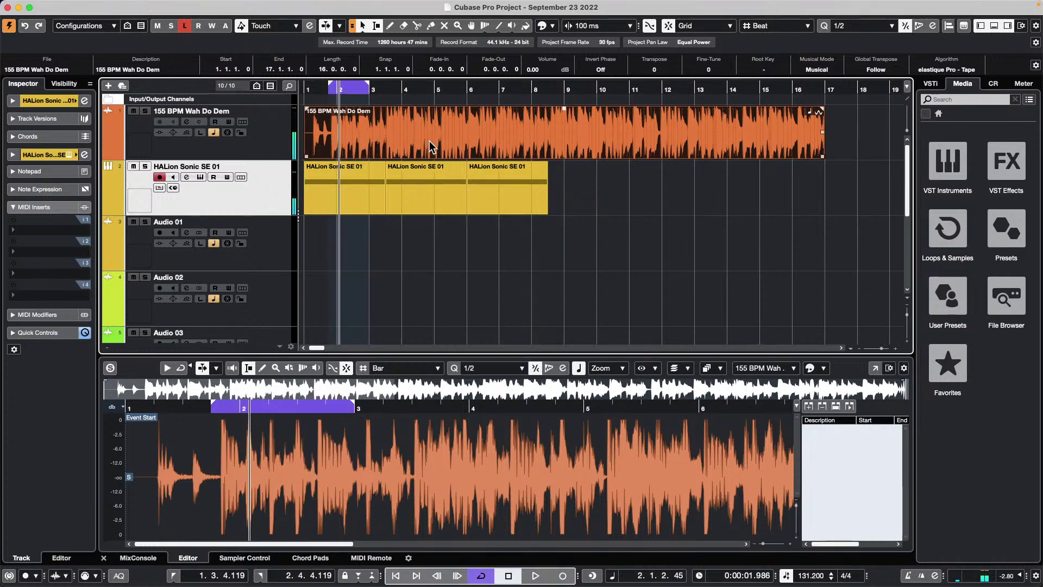
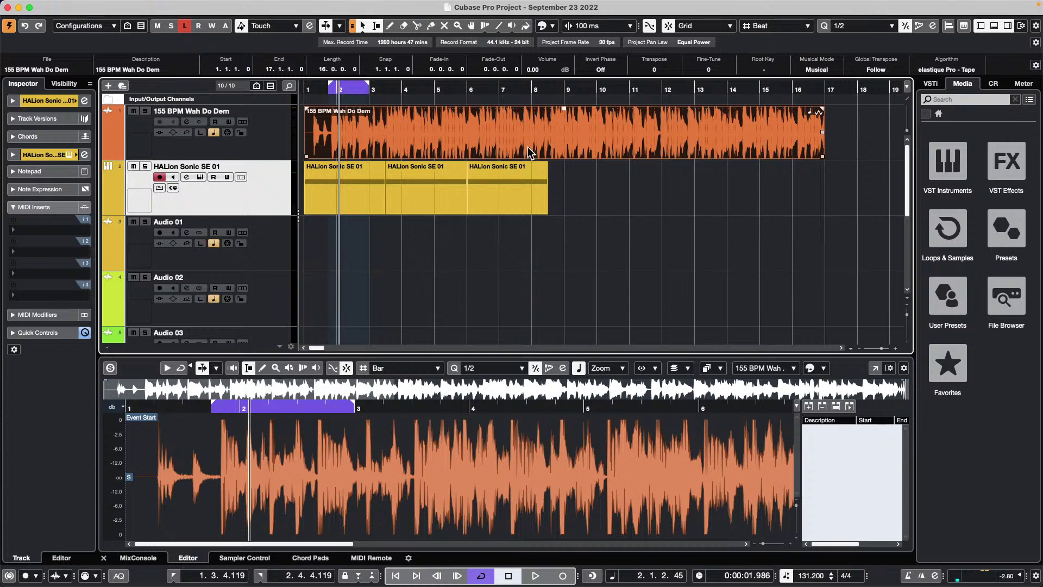
Resume playback and change the Wah Do Dem event's stretch algorithm to elastique Pro - Time.
{"action": "key", "text": "space"}
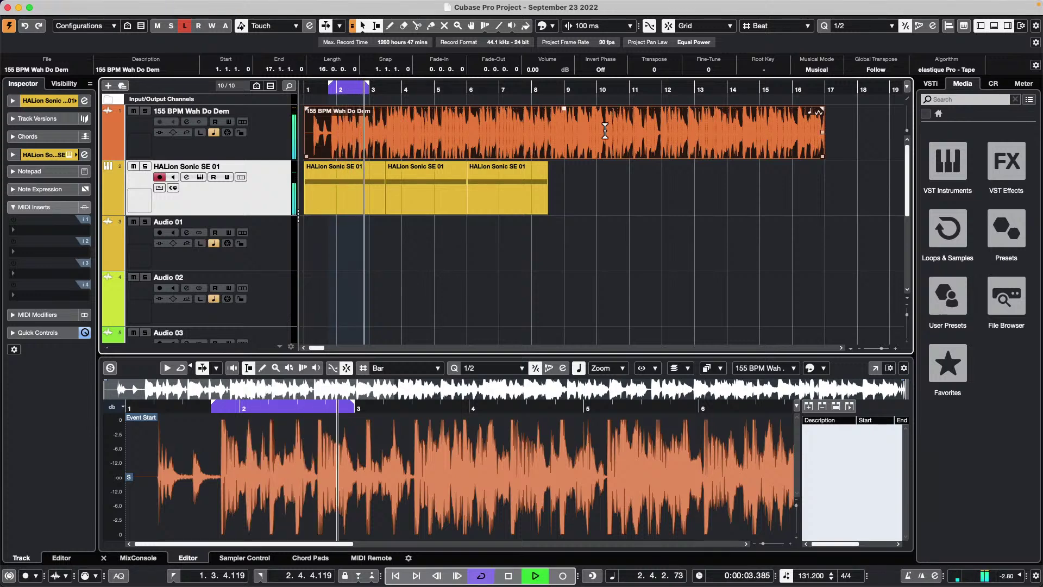
{"action": "left_click", "coordinate": [948, 70]}
{"action": "mouse_move", "coordinate": [956, 73]}
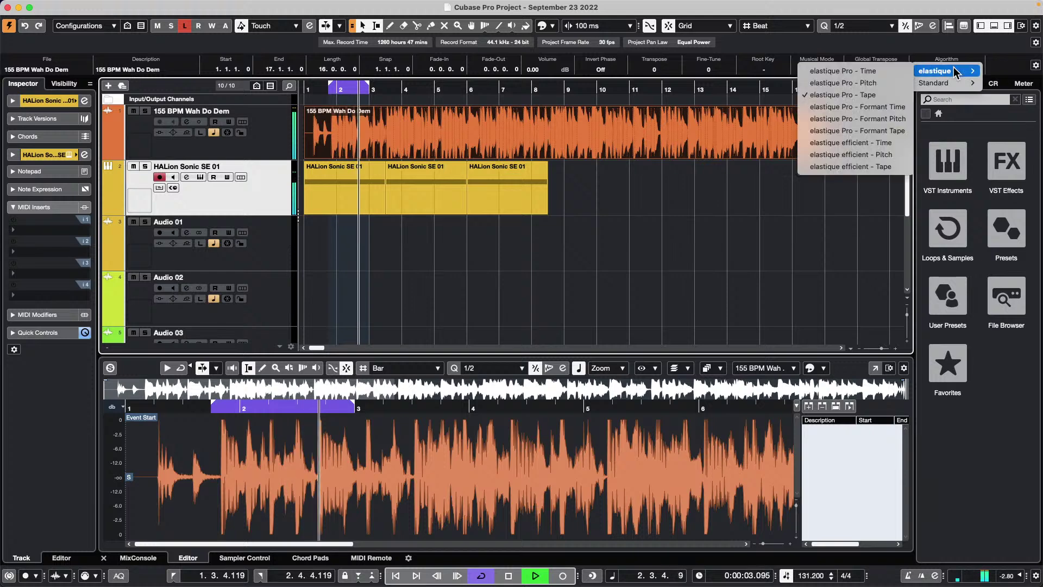
{"action": "left_click", "coordinate": [843, 71]}
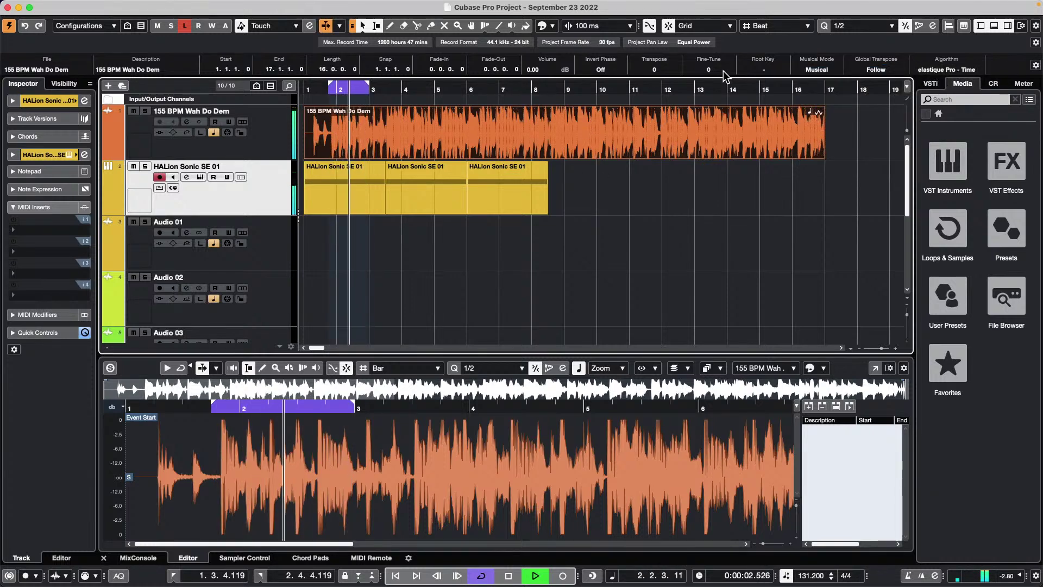
Raise the Wah Do Dem event's fine-tune gradually to 35 during playback and stop the transport.
{"action": "scroll", "coordinate": [720, 73], "scroll_direction": "up", "scroll_amount": 10}
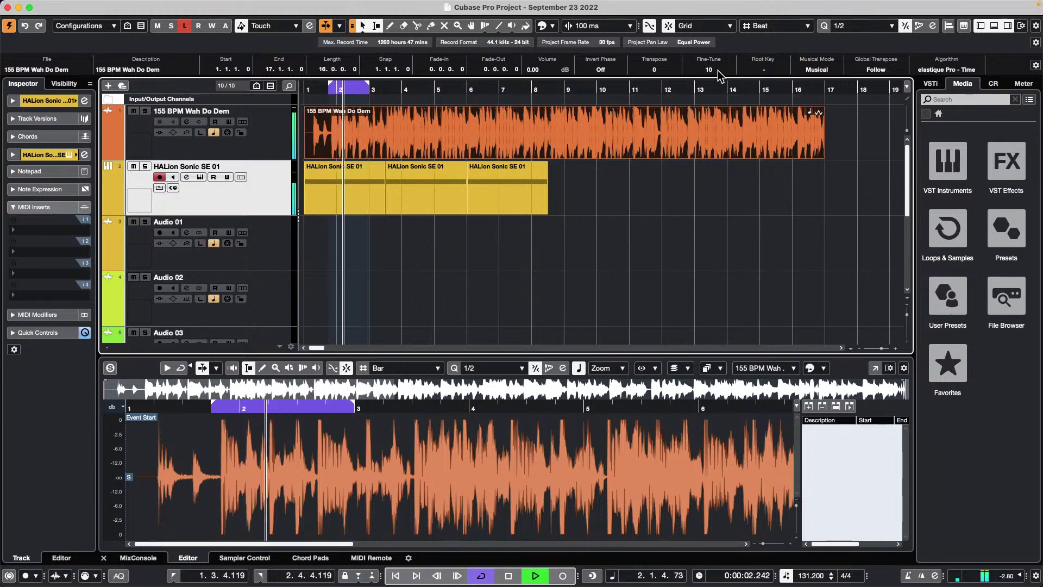
{"action": "scroll", "coordinate": [720, 73], "scroll_direction": "up", "scroll_amount": 14}
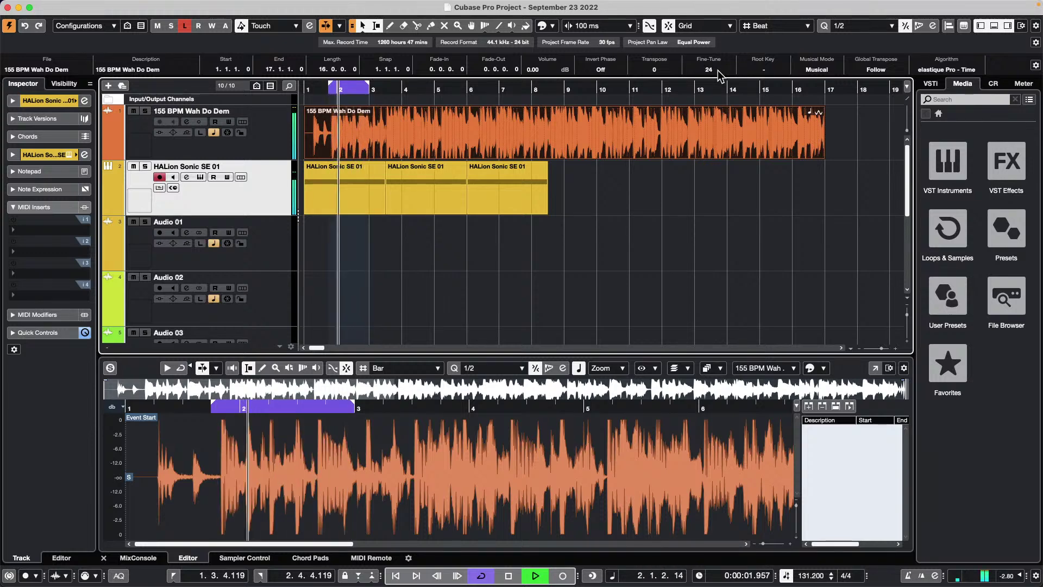
{"action": "scroll", "coordinate": [720, 74], "scroll_direction": "up", "scroll_amount": 11}
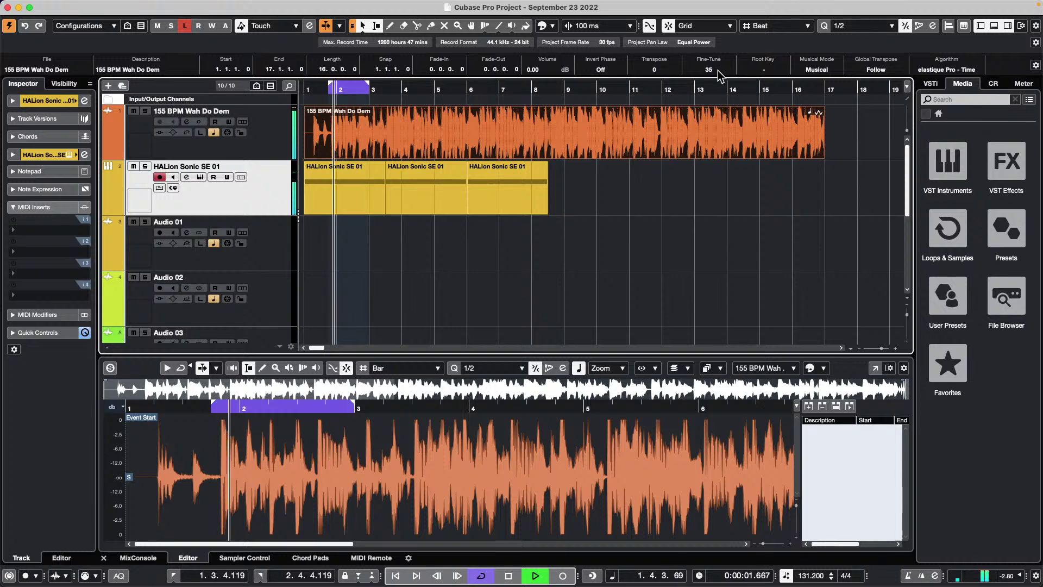
{"action": "key", "text": "space"}
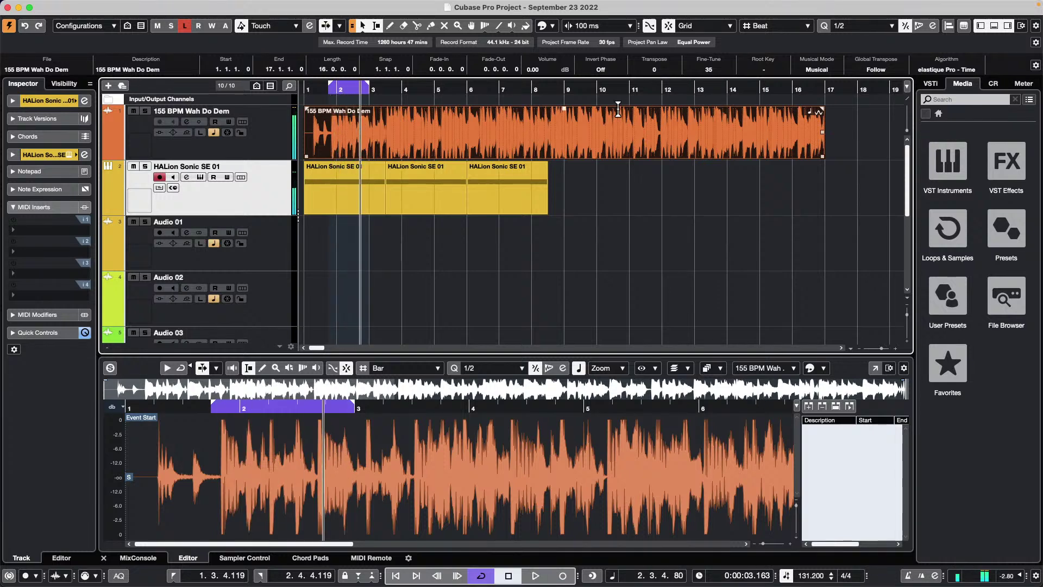
Play from 9.3.1.0 while lowering the Wah Do Dem event's fine-tune to -49, and return it to 0 after stopping.
{"action": "left_click", "coordinate": [578, 88]}
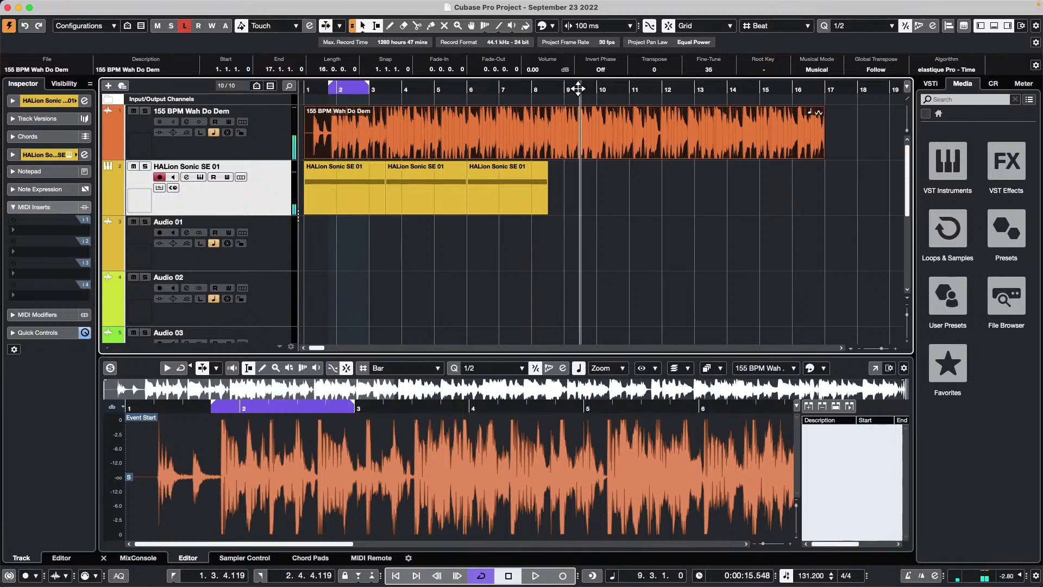
{"action": "key", "text": "space"}
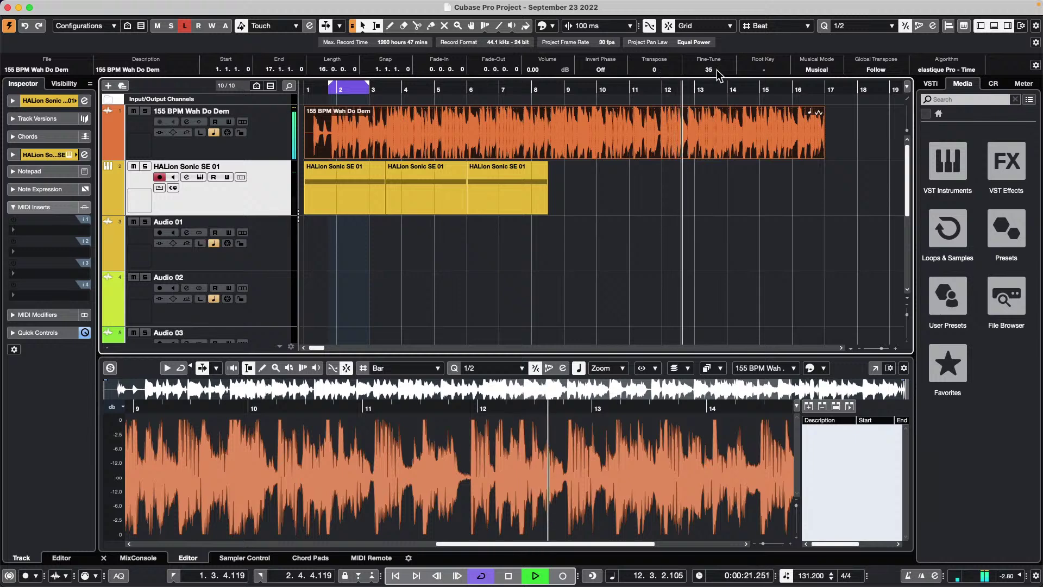
{"action": "scroll", "coordinate": [717, 71], "scroll_direction": "down", "scroll_amount": 20}
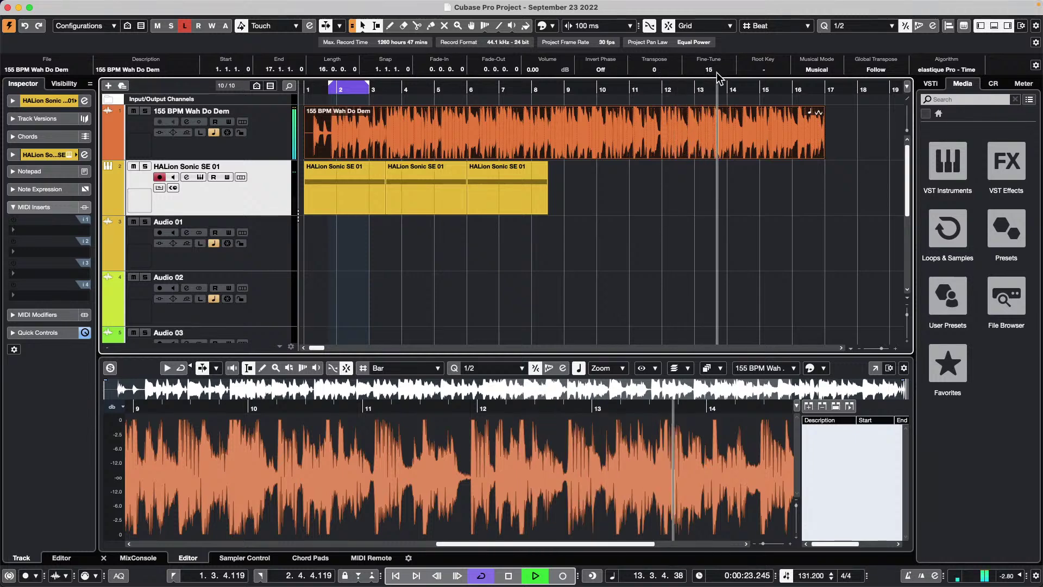
{"action": "scroll", "coordinate": [719, 73], "scroll_direction": "down", "scroll_amount": 20}
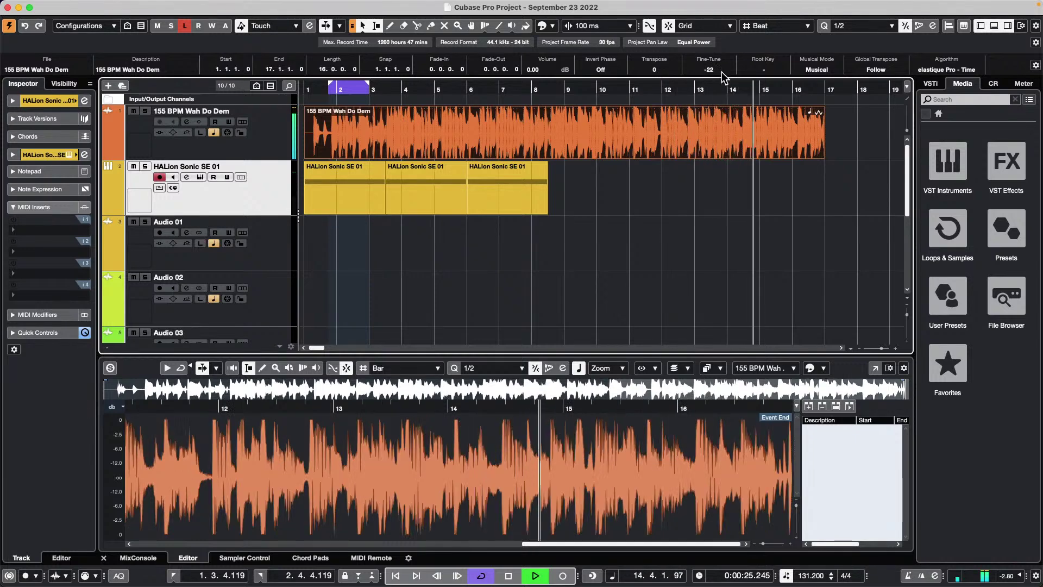
{"action": "scroll", "coordinate": [723, 76], "scroll_direction": "down", "scroll_amount": 20}
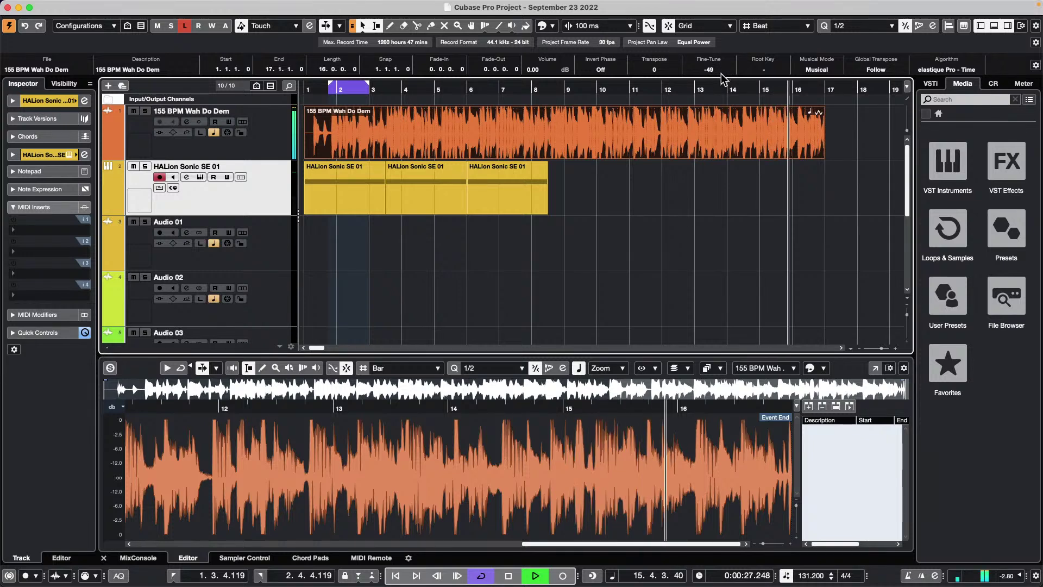
{"action": "scroll", "coordinate": [722, 76], "scroll_direction": "up", "scroll_amount": 1}
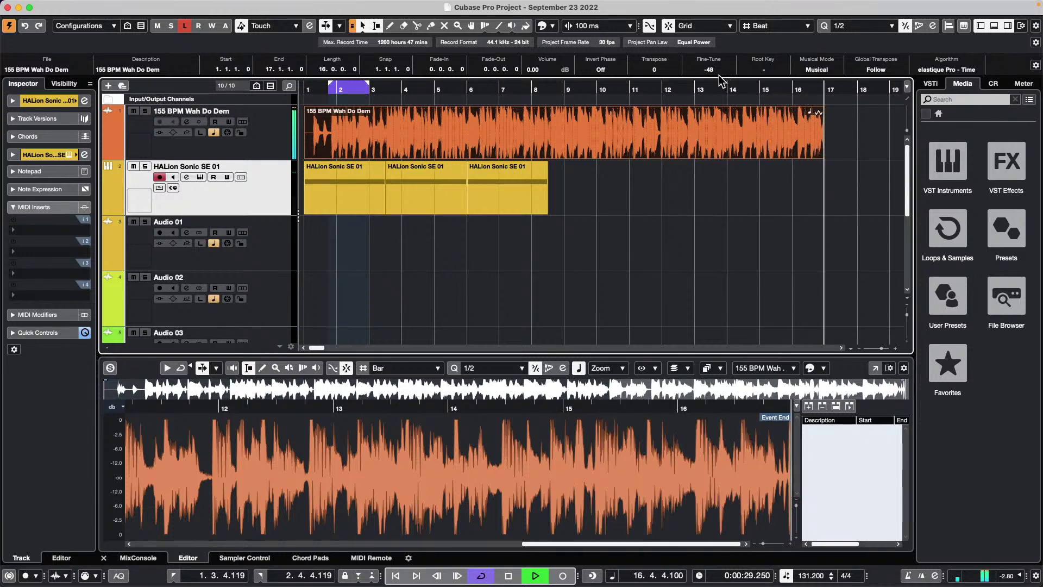
{"action": "key", "text": "space"}
{"action": "scroll", "coordinate": [722, 76], "scroll_direction": "up", "scroll_amount": 4}
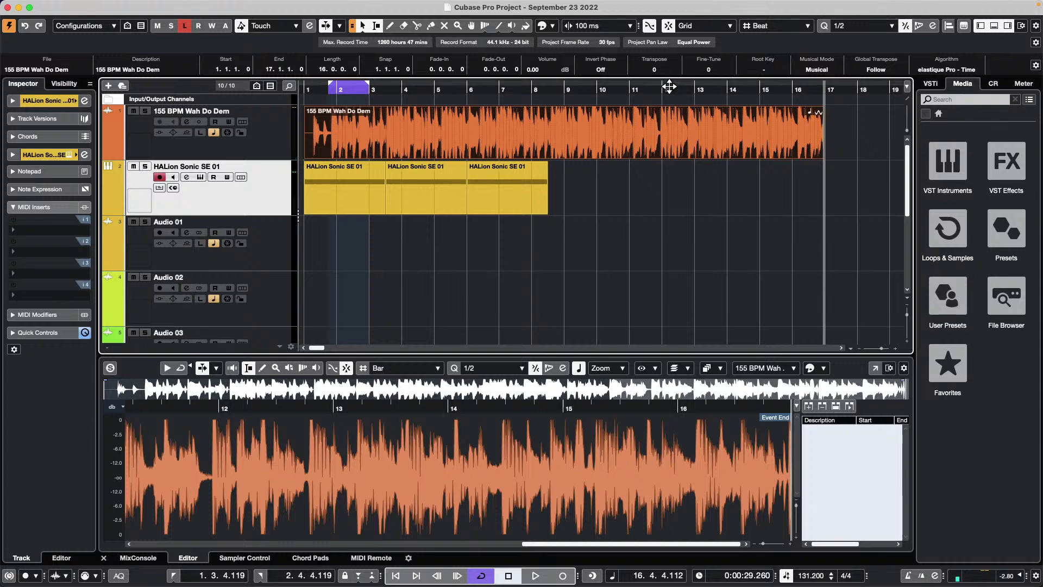
Play the loop with the bass parts from 1.2.1.0 into the cycled section and stop.
{"action": "left_click", "coordinate": [314, 85]}
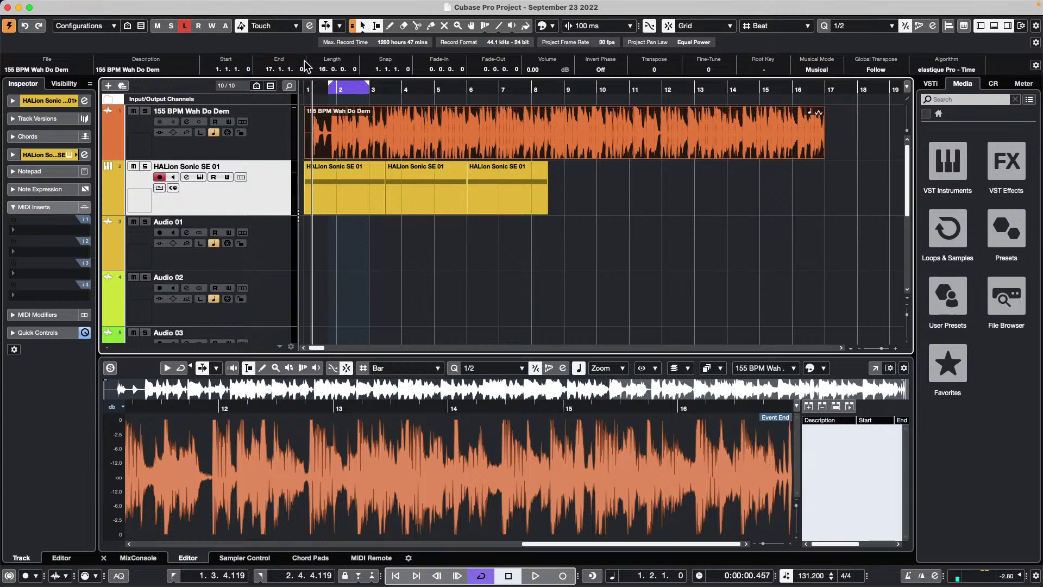
{"action": "key", "text": "space"}
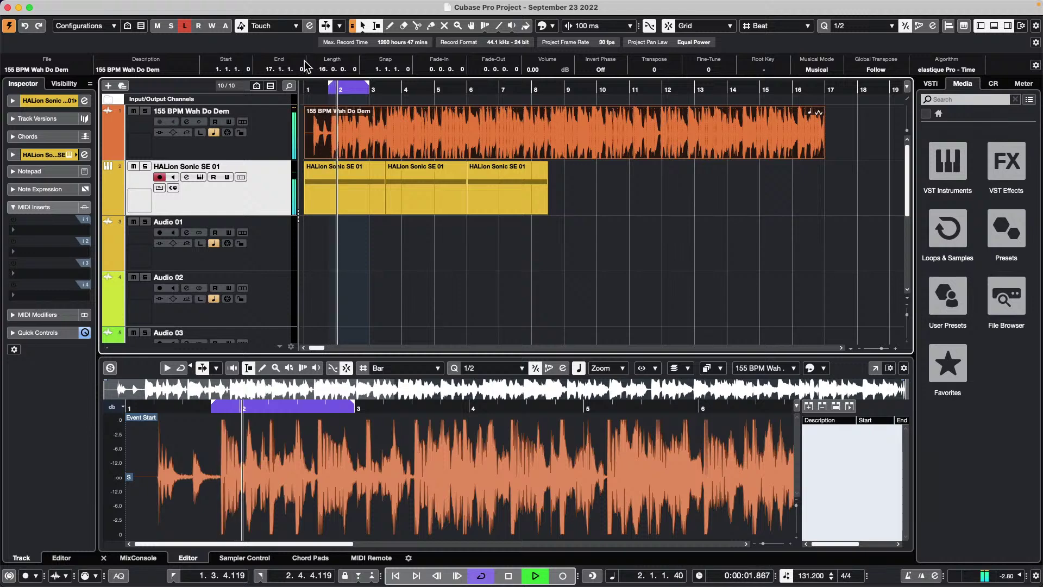
{"action": "key", "text": "space"}
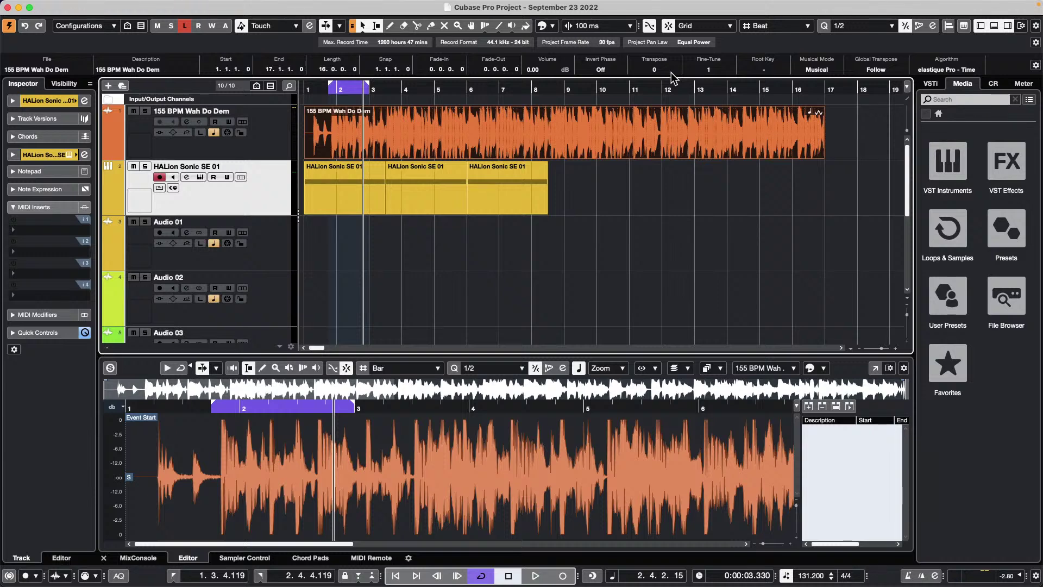
Revert the project to its previously saved version.
{"action": "scroll", "coordinate": [462, 270], "scroll_direction": "down", "scroll_amount": 5}
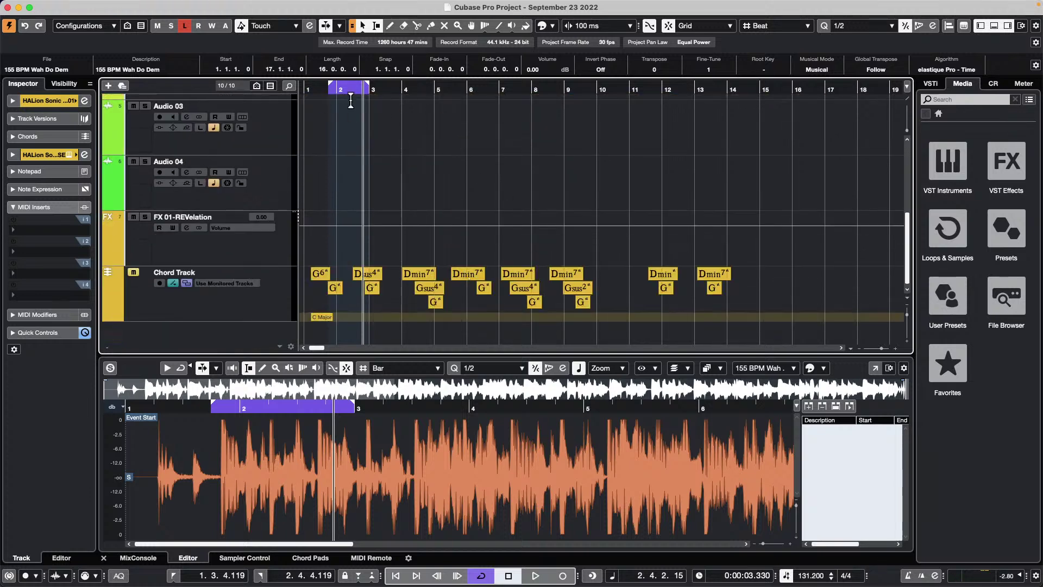
{"action": "mouse_move", "coordinate": [190, 6]}
{"action": "left_click", "coordinate": [72, 6]}
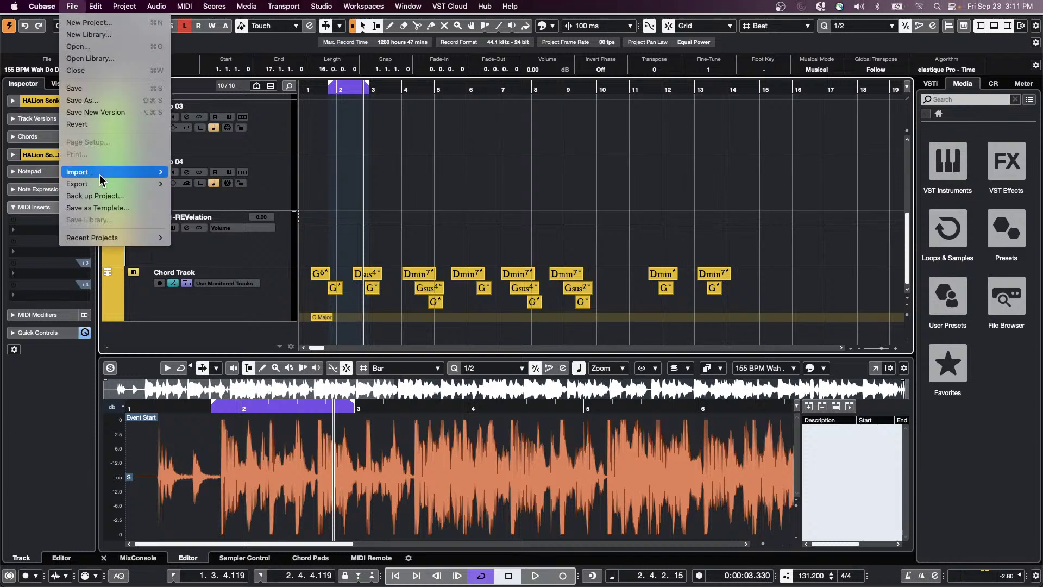
{"action": "left_click", "coordinate": [110, 125]}
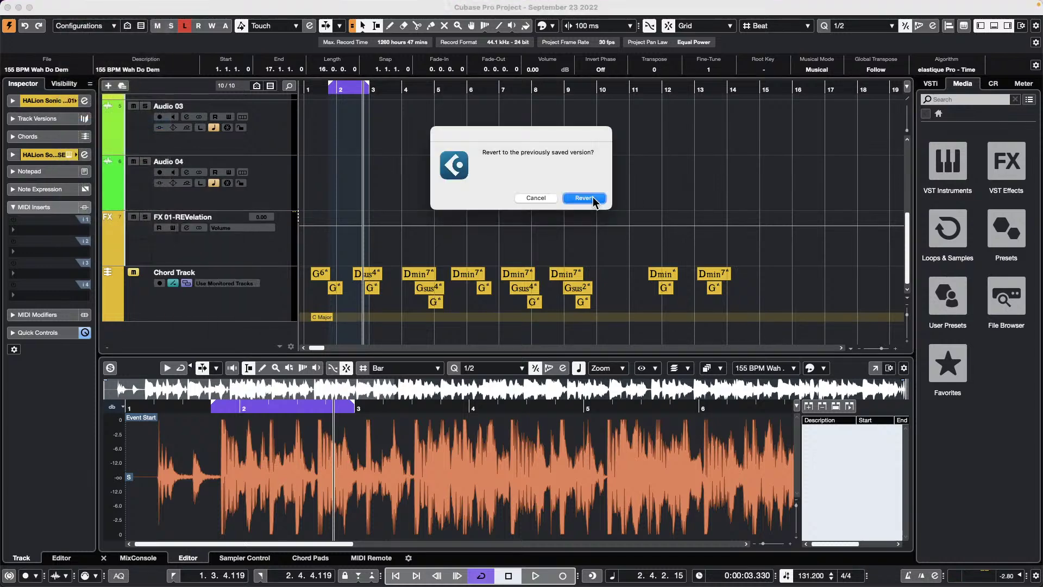
{"action": "left_click", "coordinate": [597, 199]}
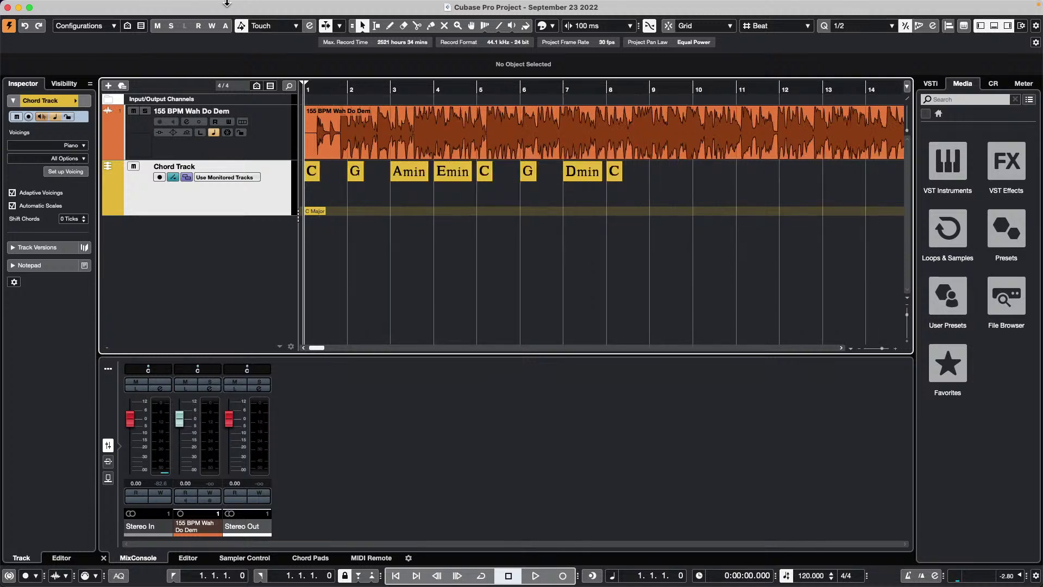
Open the Project Logical Editor setup and remove the existing target filter and the Disable/Enable Track post-process command.
{"action": "left_click", "coordinate": [185, 6]}
{"action": "mouse_move", "coordinate": [157, 7]}
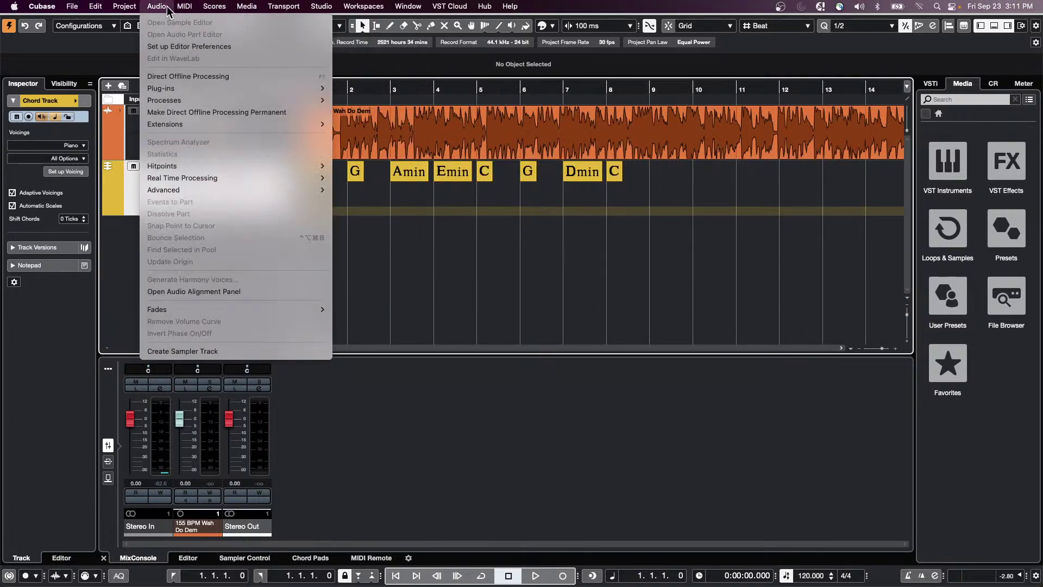
{"action": "mouse_move", "coordinate": [115, 9]}
{"action": "mouse_move", "coordinate": [188, 274]}
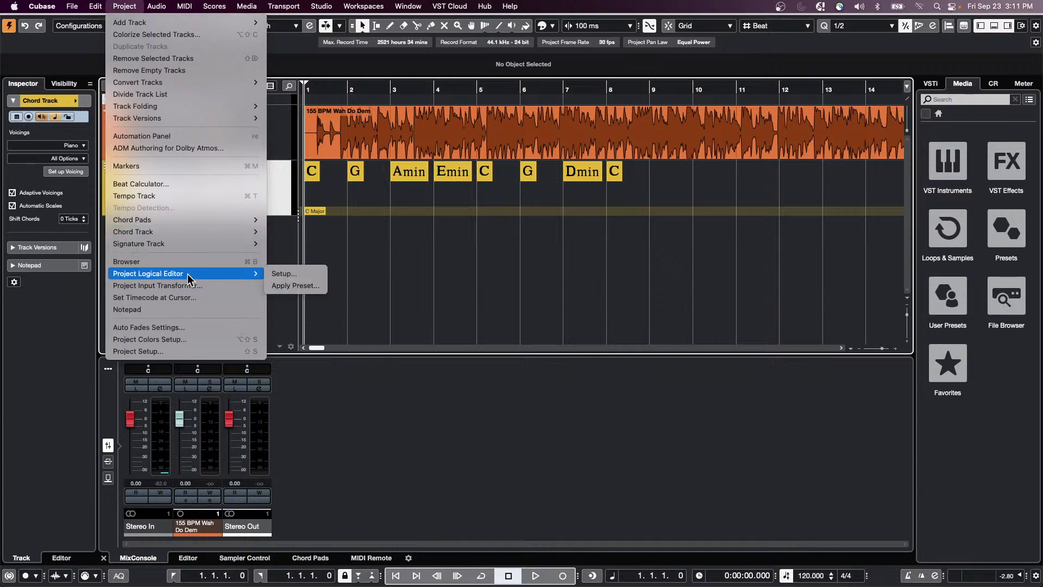
{"action": "left_click", "coordinate": [284, 273]}
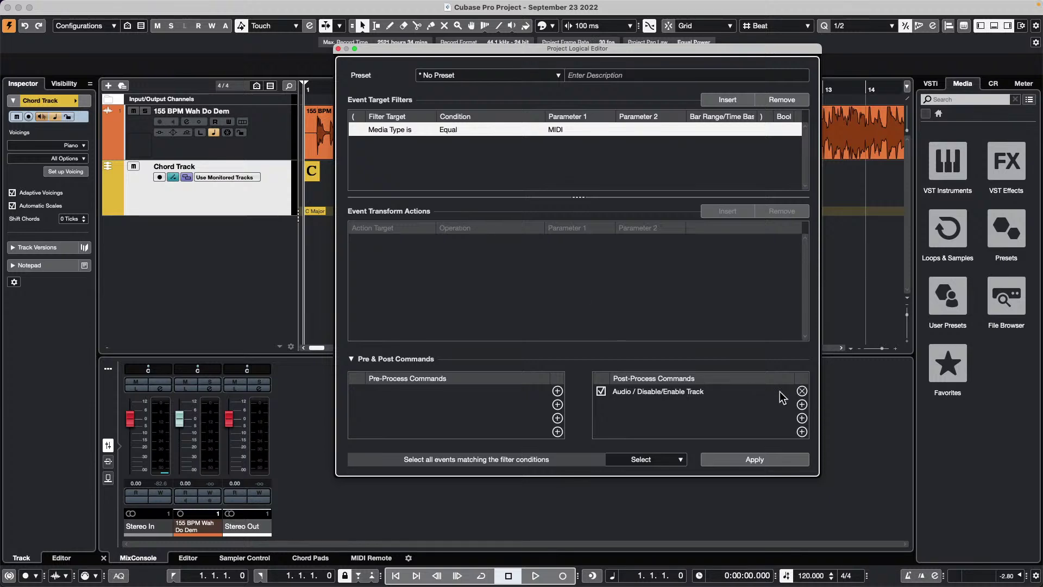
{"action": "left_click", "coordinate": [802, 391]}
{"action": "left_click", "coordinate": [782, 101]}
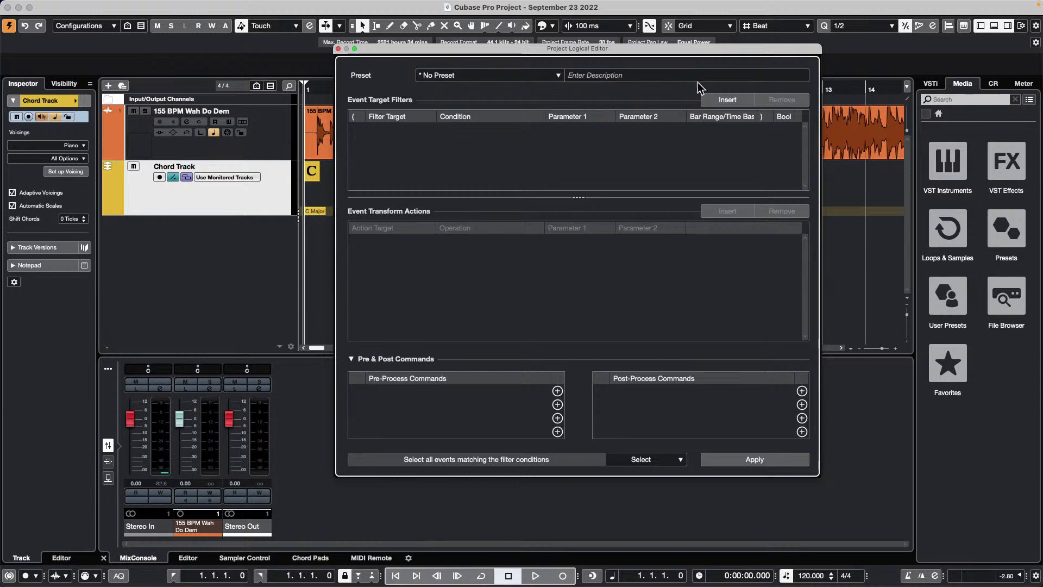
Insert an event target filter with Media Type equal to Chord.
{"action": "left_click", "coordinate": [725, 97]}
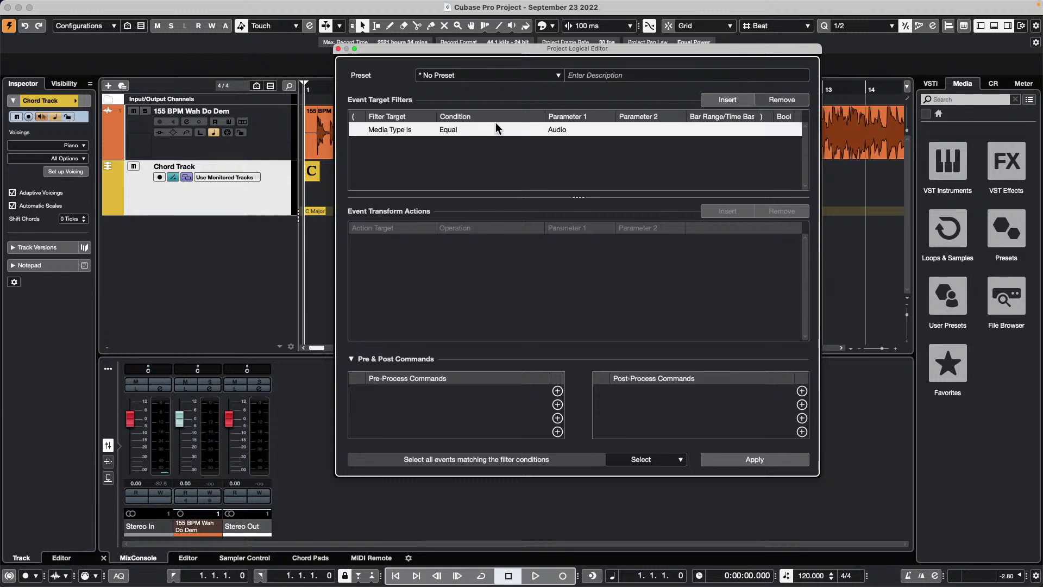
{"action": "left_click", "coordinate": [572, 128]}
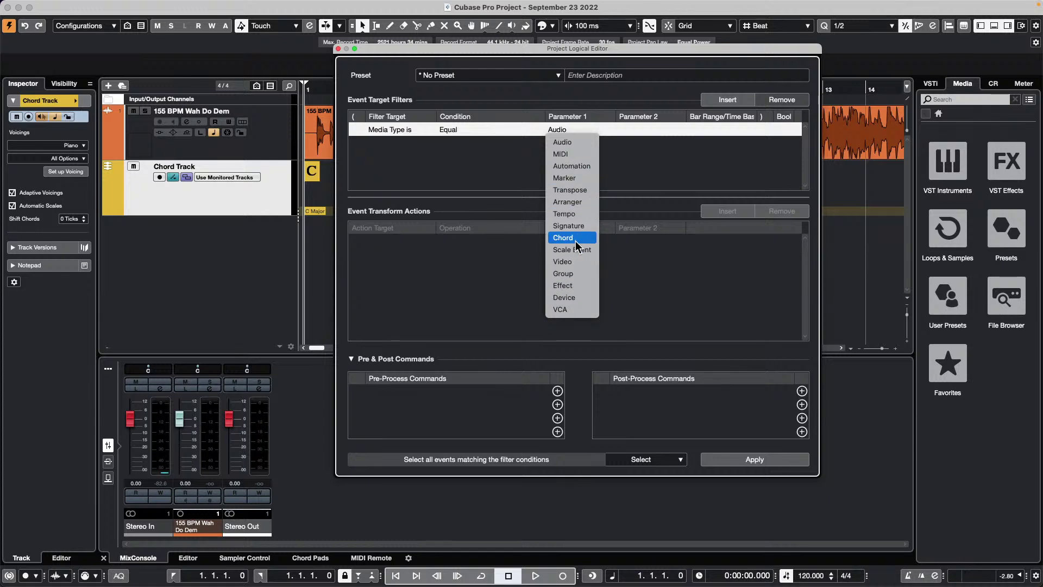
{"action": "left_click", "coordinate": [496, 167]}
{"action": "left_click", "coordinate": [555, 131]}
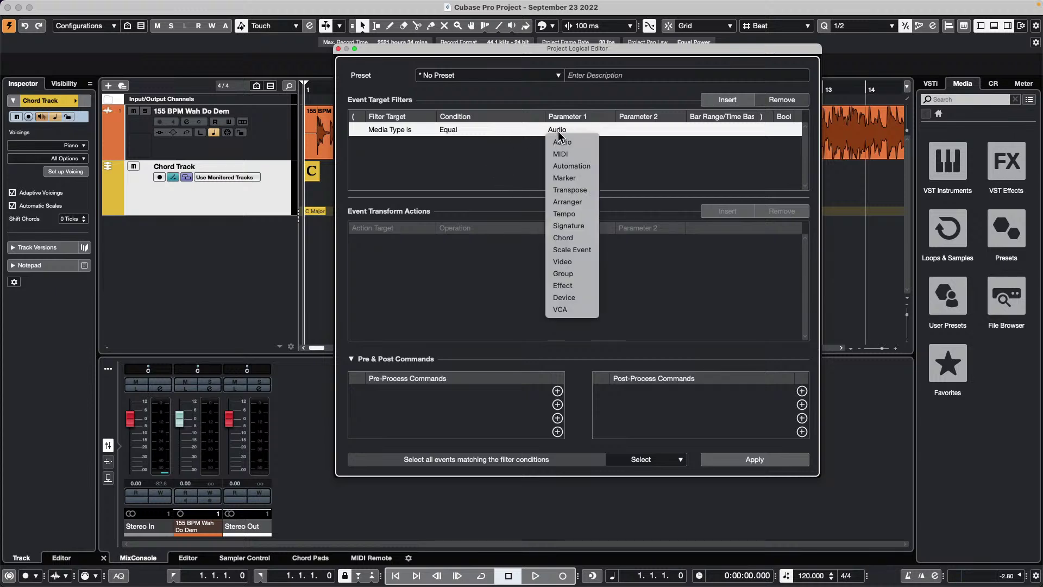
{"action": "left_click", "coordinate": [565, 240]}
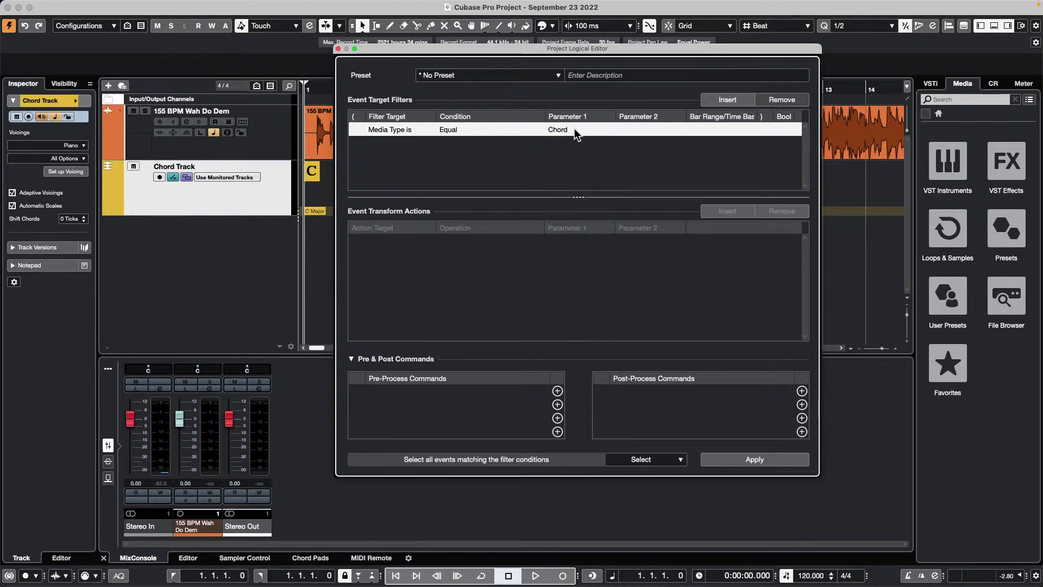
Add a second event target filter for Name with the condition Contains and the value C.
{"action": "left_click", "coordinate": [742, 97]}
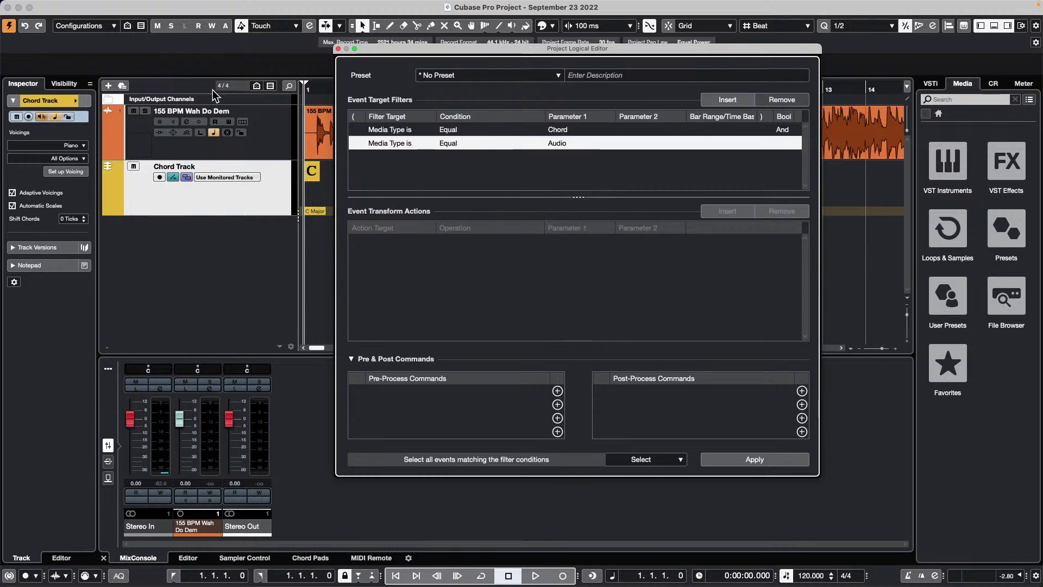
{"action": "left_click", "coordinate": [381, 143]}
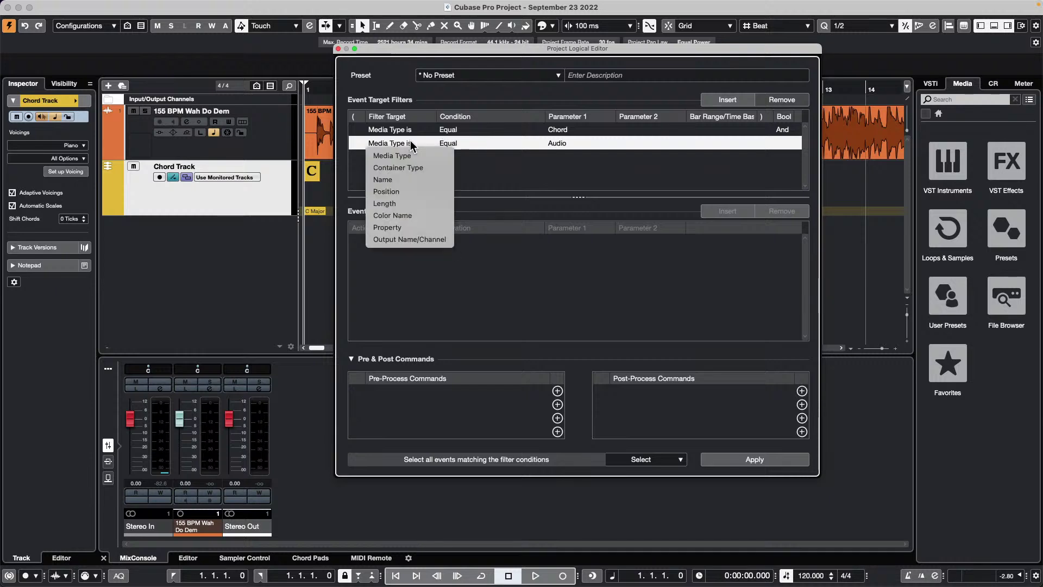
{"action": "left_click", "coordinate": [412, 180]}
{"action": "left_click", "coordinate": [455, 141]}
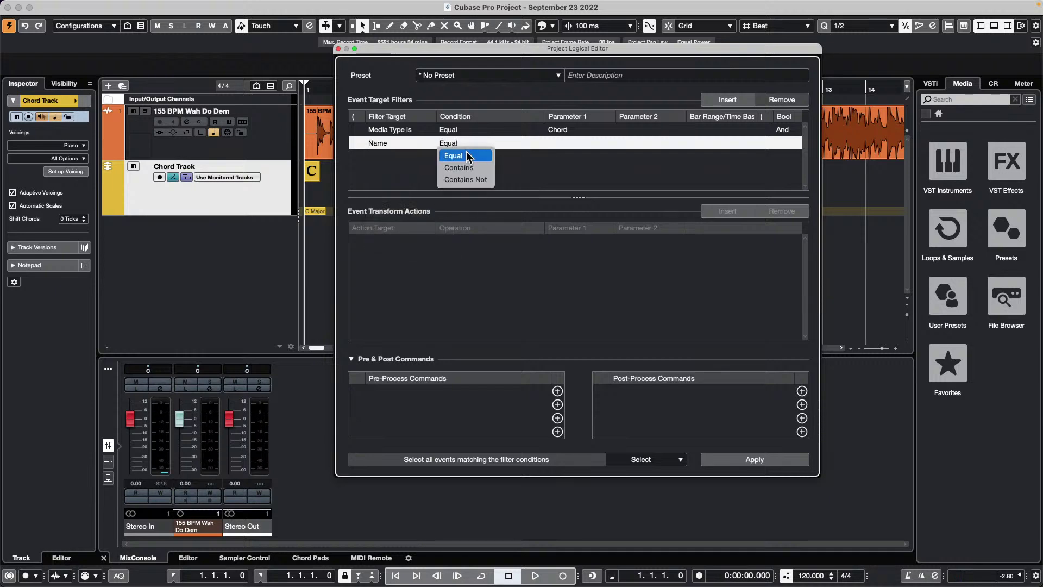
{"action": "left_click", "coordinate": [475, 165]}
{"action": "left_click", "coordinate": [566, 142]}
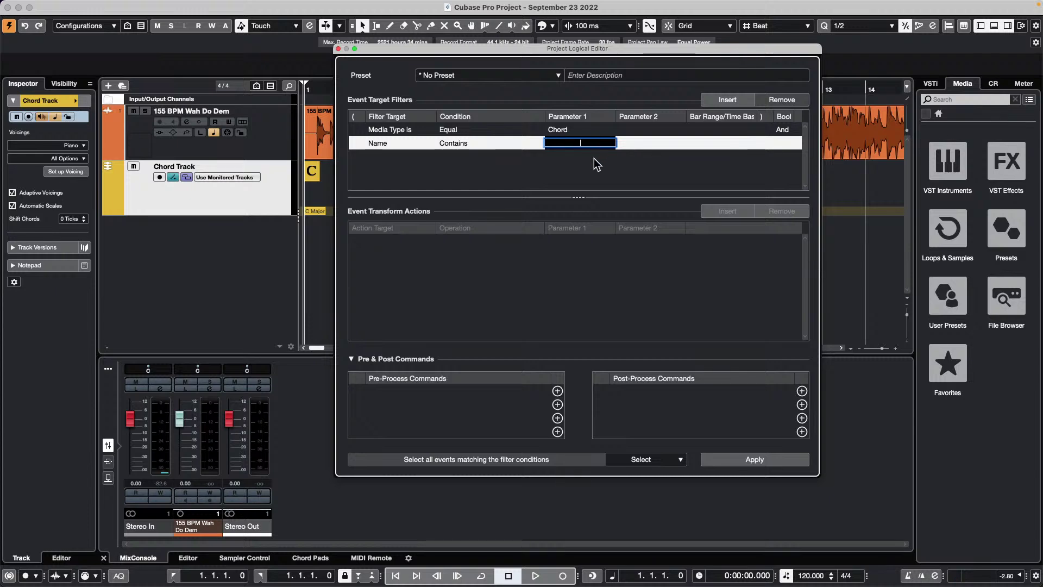
{"action": "type", "text": "C"}
{"action": "key", "text": "Return"}
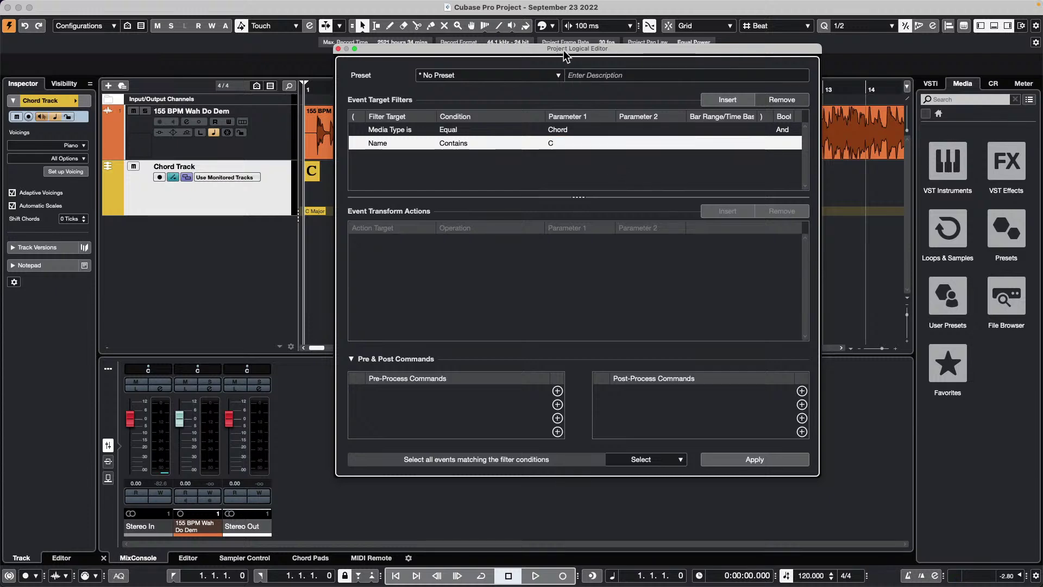
Try to select the C chord events by applying the filters, and close the Project Logical Editor.
{"action": "left_click_drag", "start_coordinate": [563, 50], "coordinate": [726, 134]}
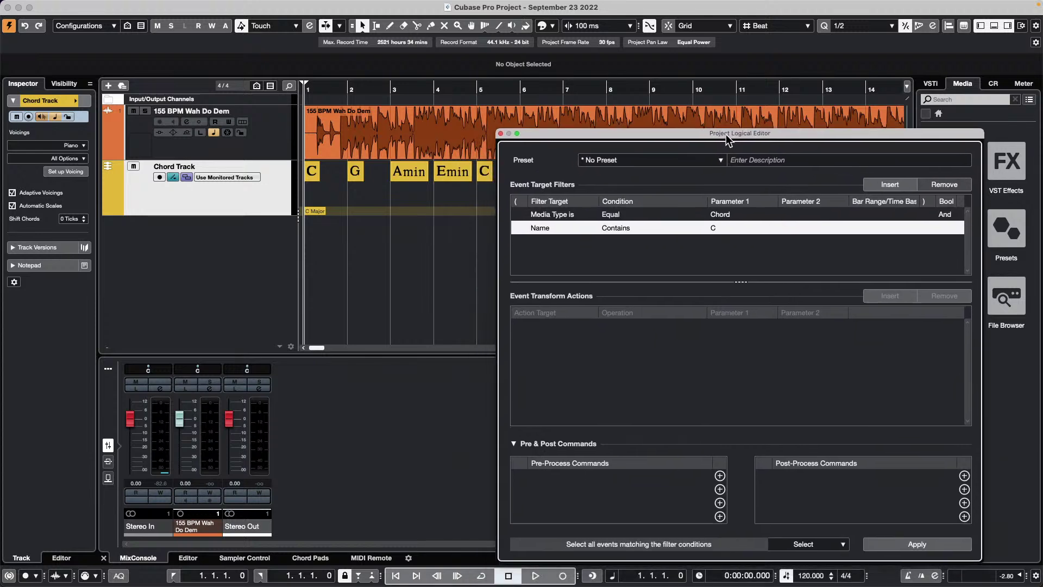
{"action": "left_click", "coordinate": [919, 545]}
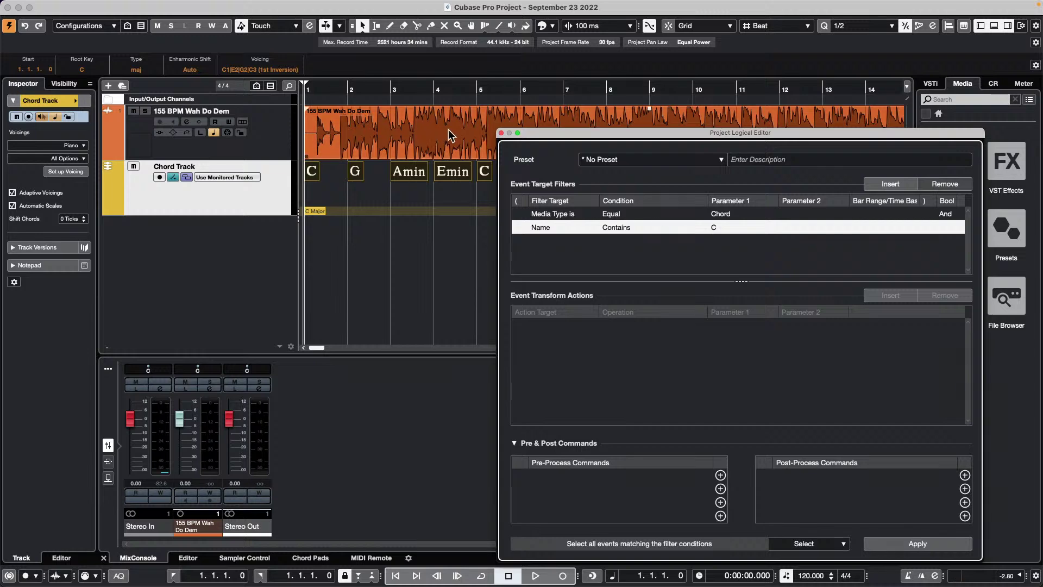
{"action": "left_click", "coordinate": [501, 133]}
{"action": "left_click", "coordinate": [441, 279]}
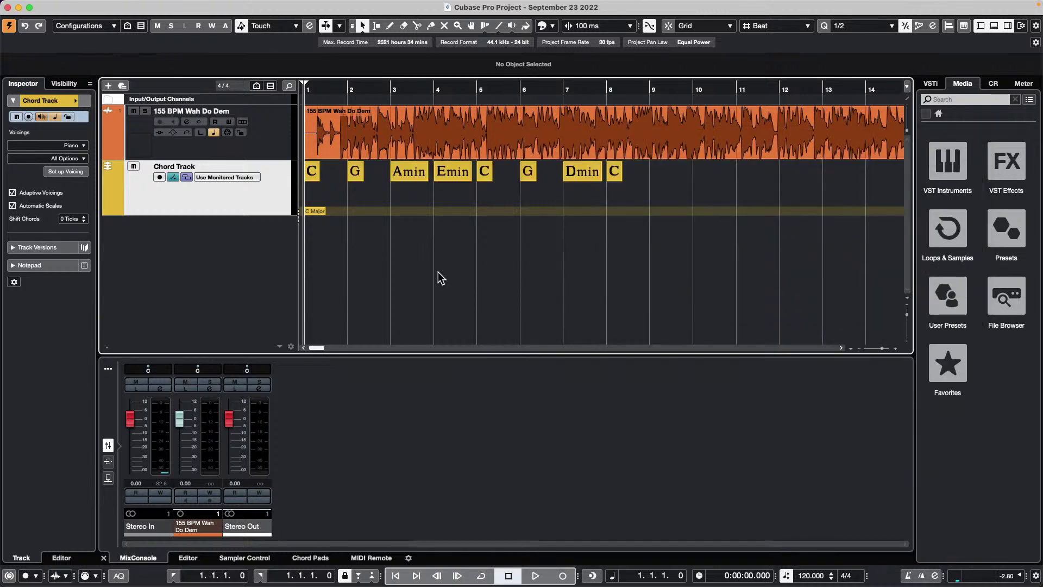
Select the three C chords at bars 1, 5 and 8 and change their type to sus4.
{"action": "left_click", "coordinate": [315, 177]}
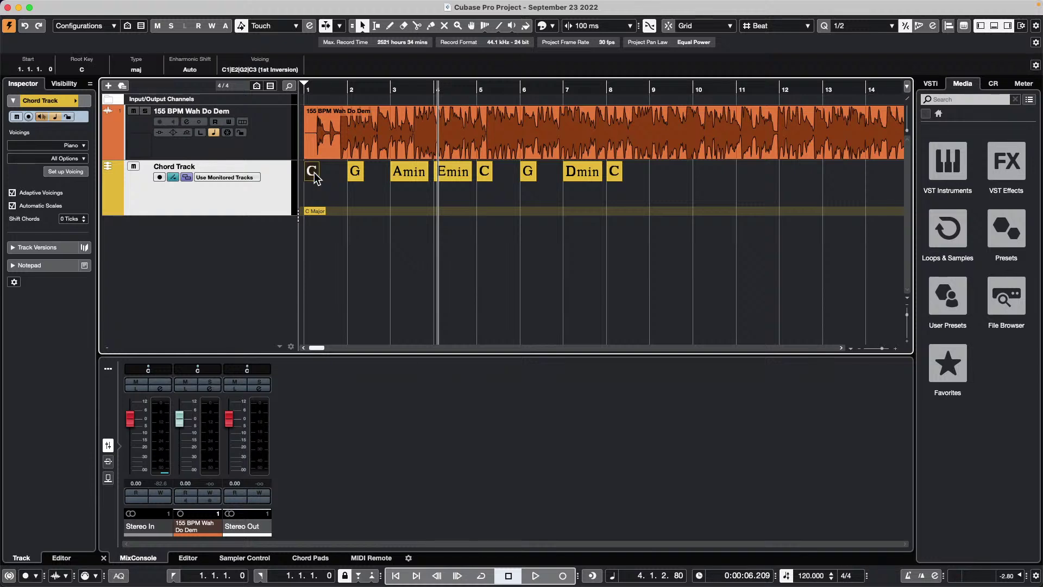
{"action": "left_click", "coordinate": [484, 179], "text": "shift"}
{"action": "left_click", "coordinate": [615, 180], "text": "shift"}
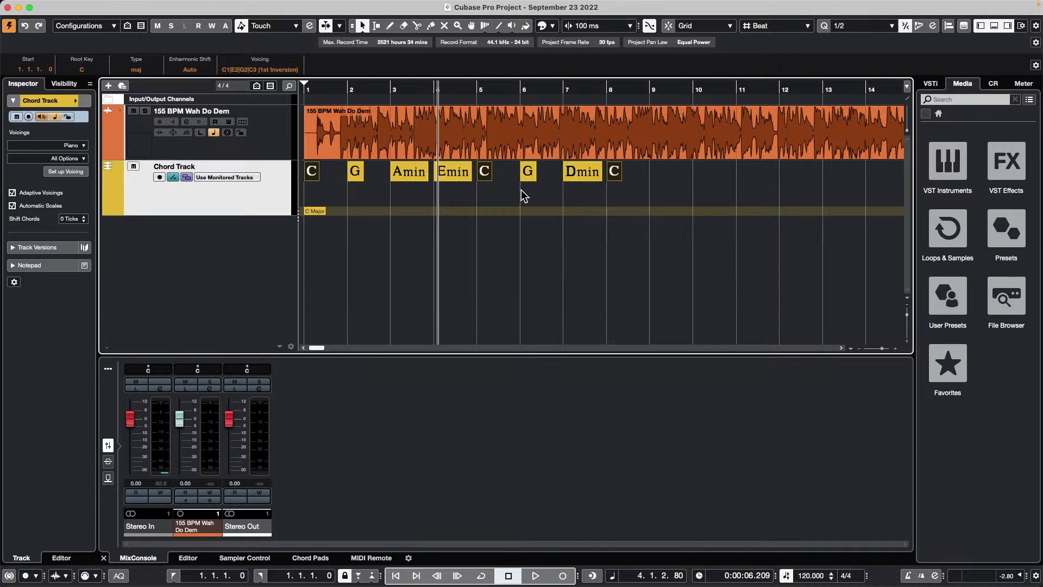
{"action": "left_click", "coordinate": [136, 70]}
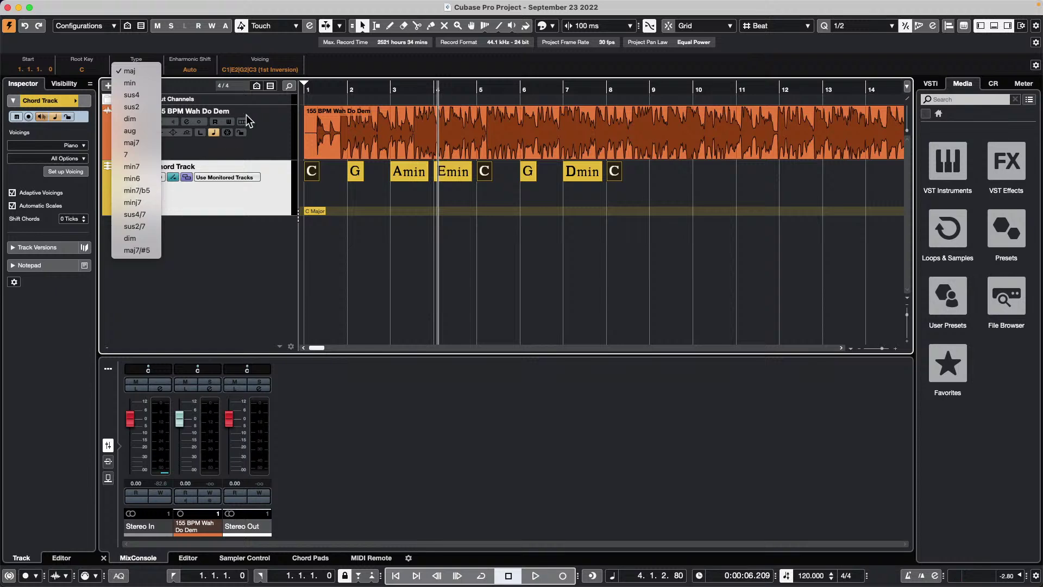
{"action": "left_click", "coordinate": [85, 70]}
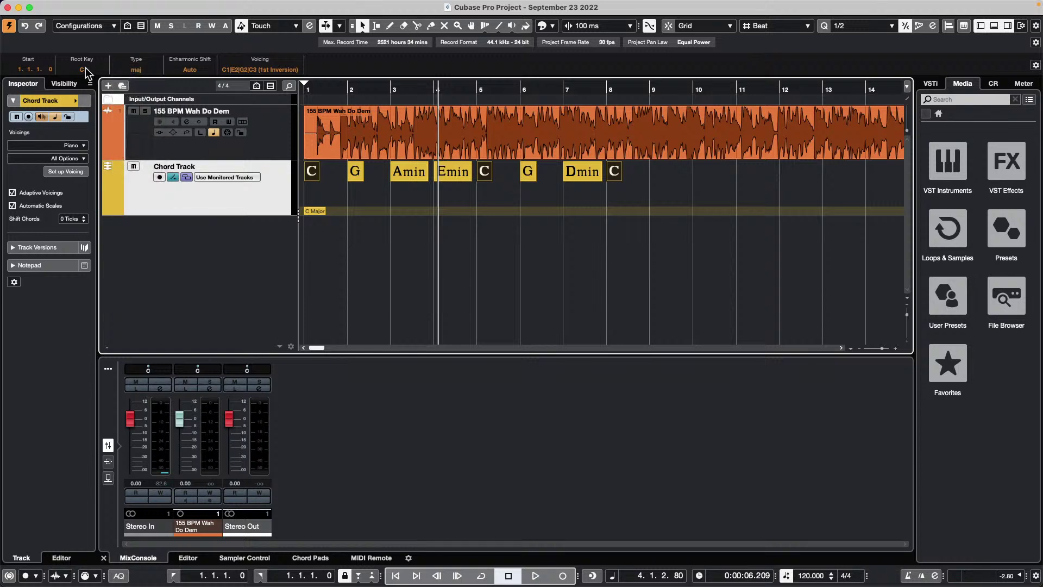
{"action": "left_click", "coordinate": [136, 70]}
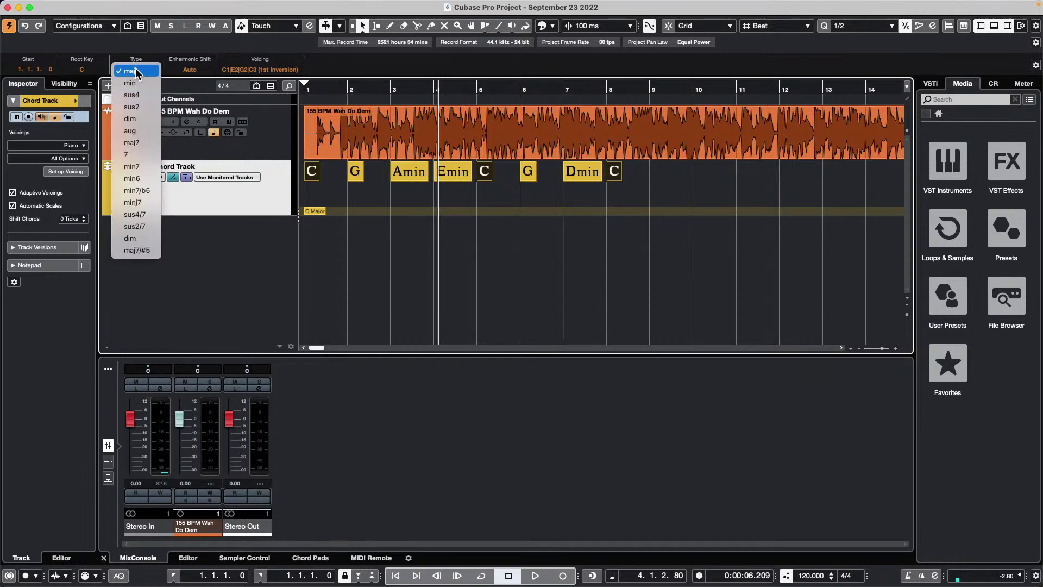
{"action": "left_click", "coordinate": [151, 98]}
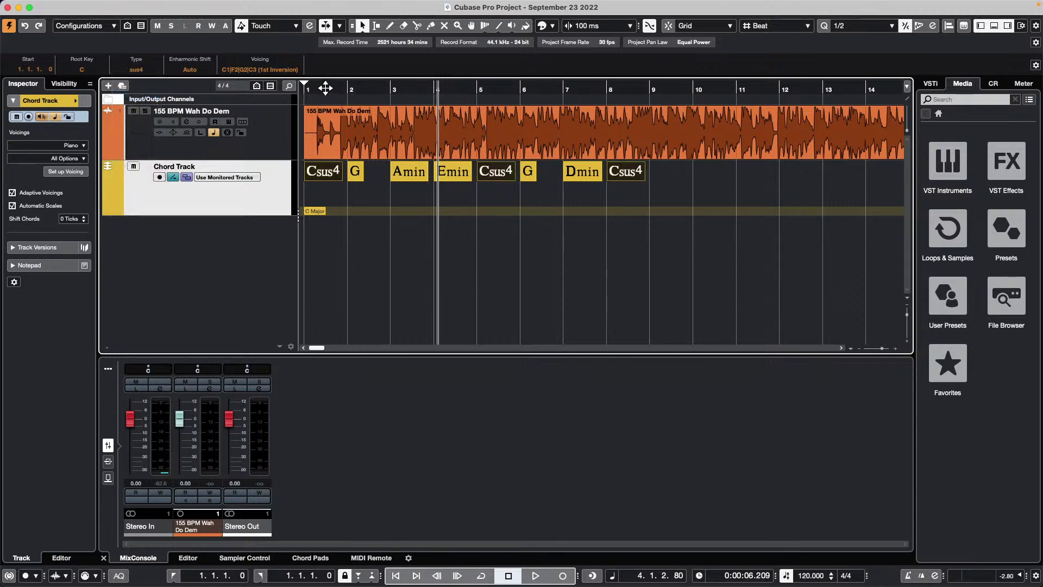
Set the bass note of the Csus4 chord at bar 1 to G in the chord editor.
{"action": "left_click", "coordinate": [307, 88]}
{"action": "key", "text": "h"}
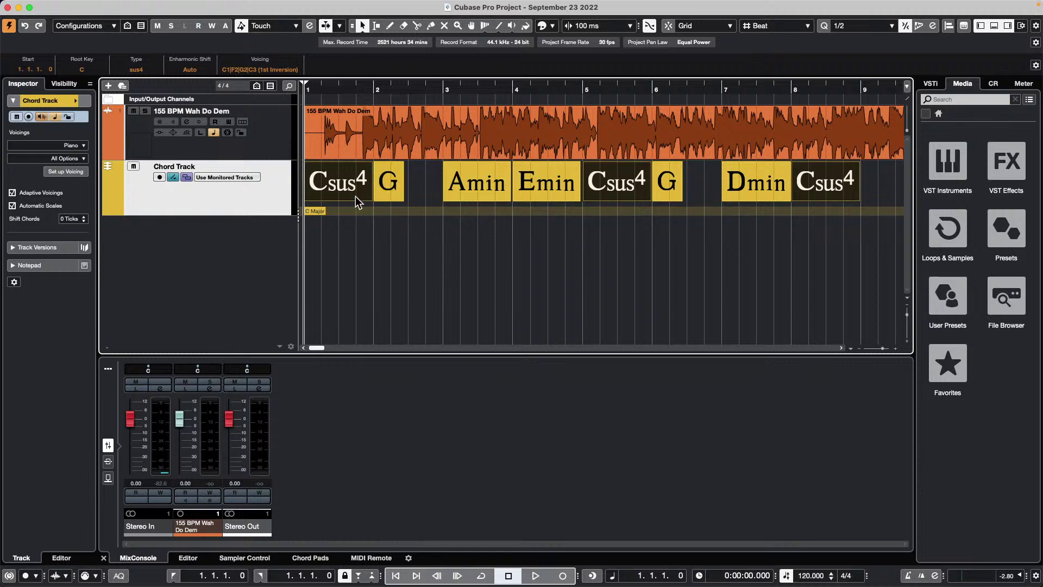
{"action": "double_click", "coordinate": [338, 191]}
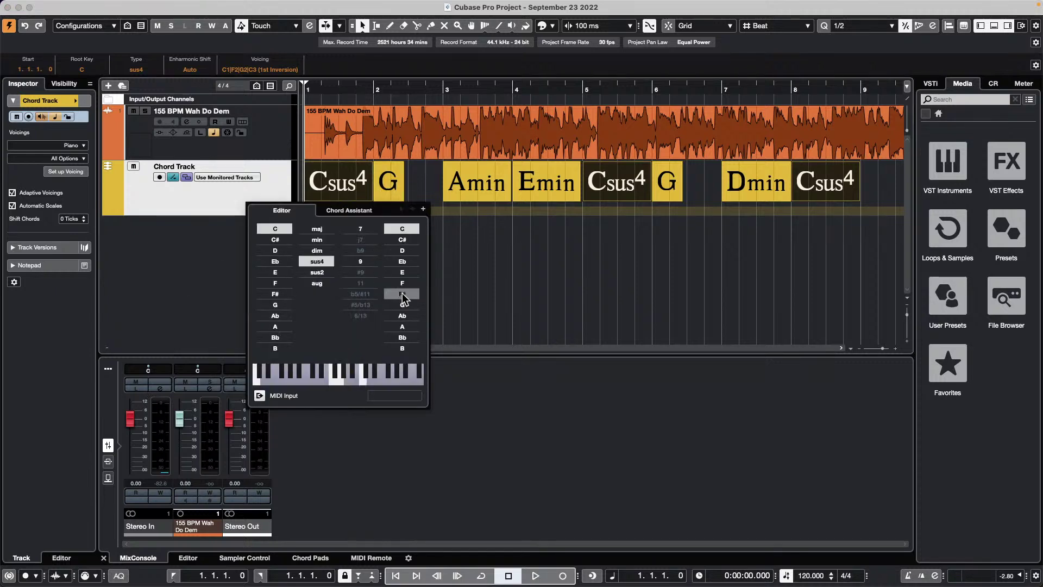
{"action": "left_click", "coordinate": [415, 308]}
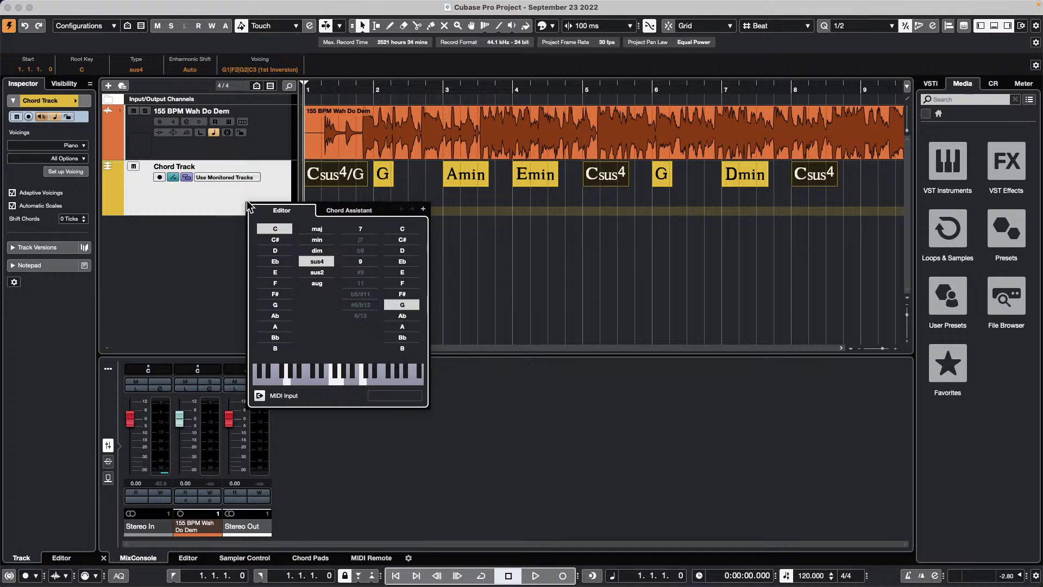
{"action": "left_click", "coordinate": [524, 255]}
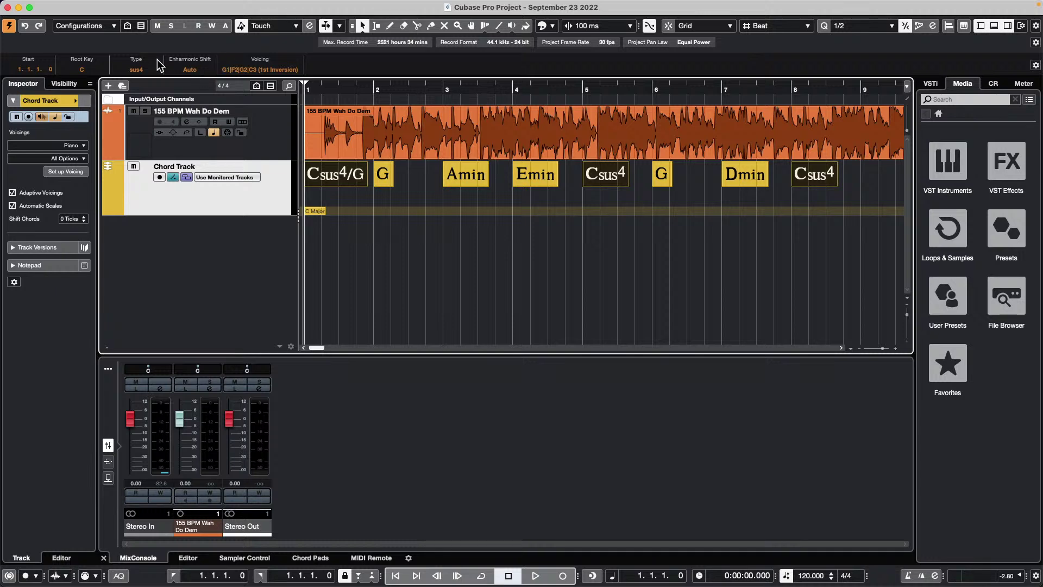
Try C# as the root key of the three selected sus4 chords, and set it to E instead.
{"action": "left_click", "coordinate": [94, 70]}
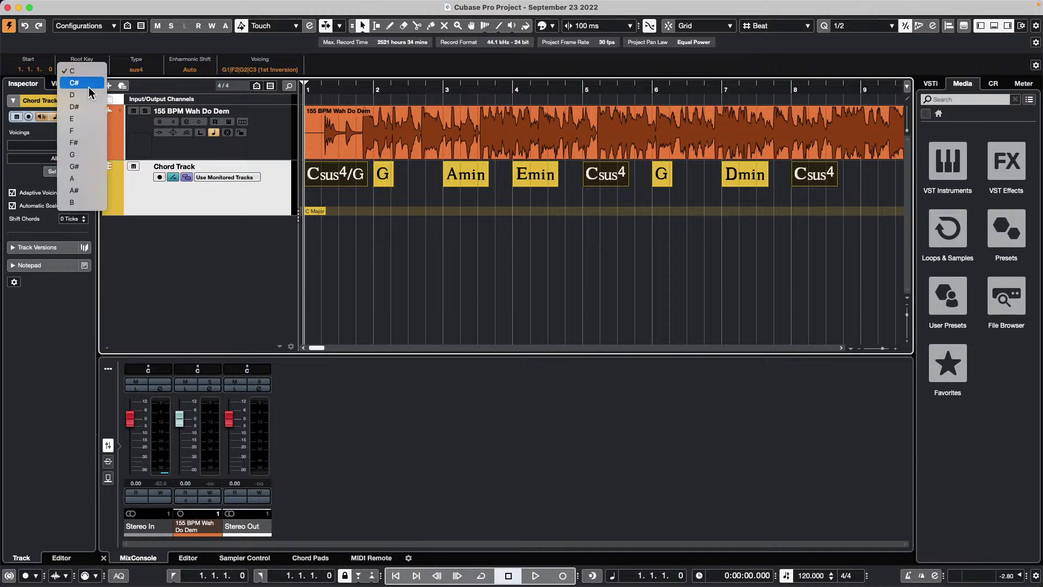
{"action": "left_click", "coordinate": [92, 83]}
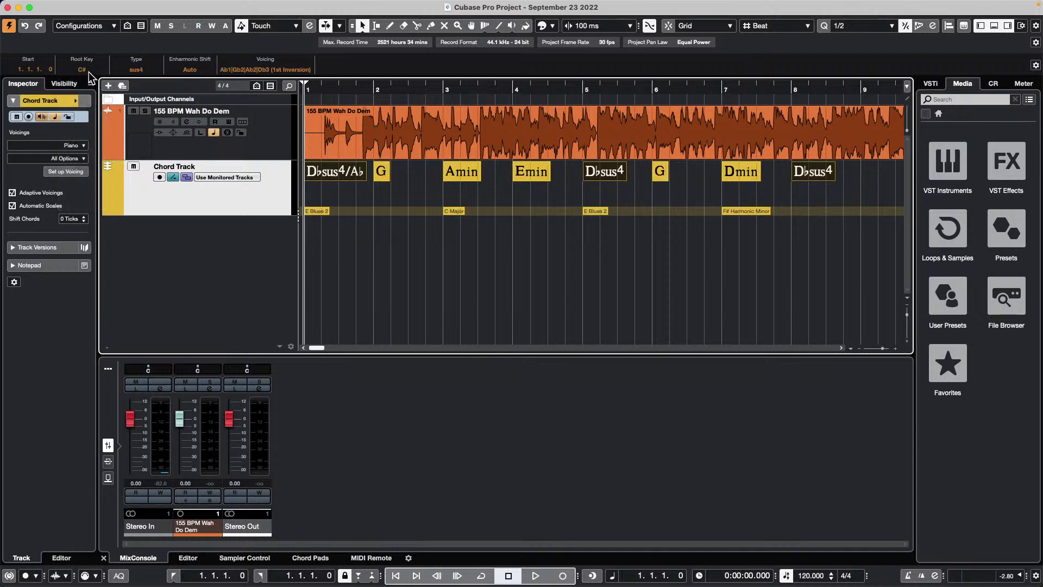
{"action": "left_click", "coordinate": [87, 70]}
{"action": "left_click", "coordinate": [76, 109]}
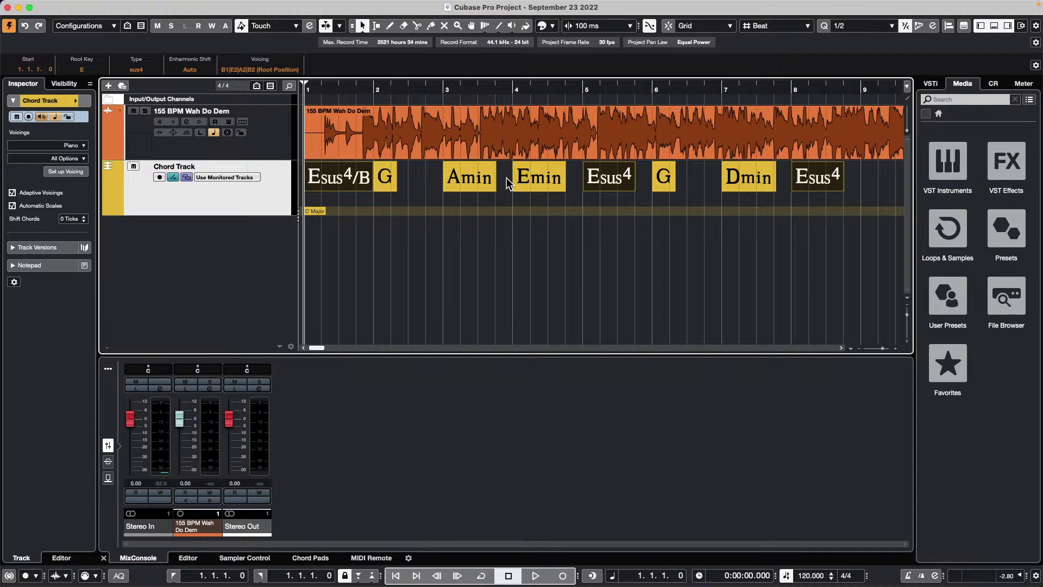
Deselect the chords and undo the root key, bass note and sus4 changes made to them.
{"action": "left_click", "coordinate": [412, 207]}
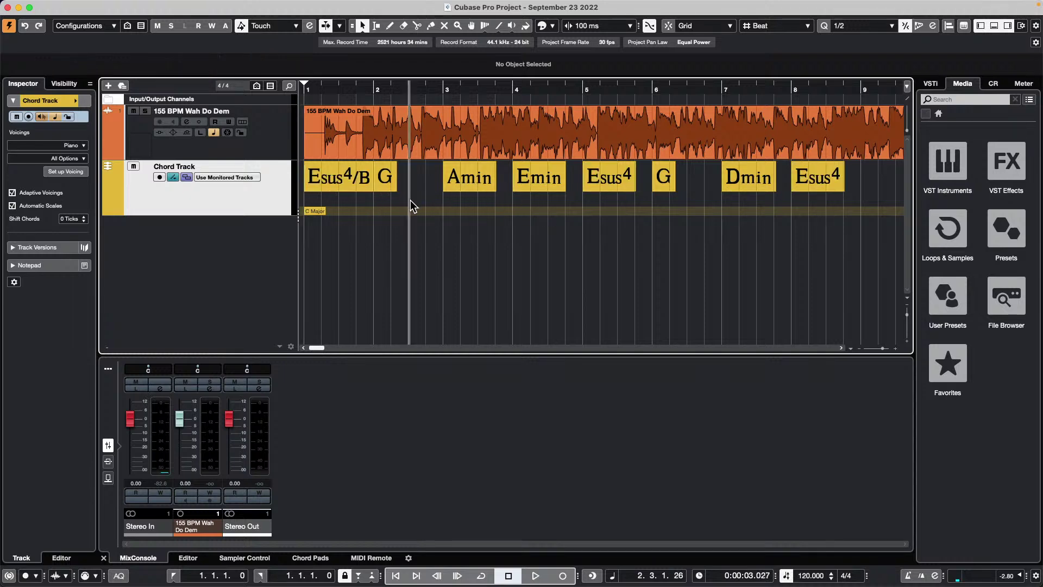
{"action": "key", "text": "ctrl+z"}
{"action": "key", "text": "ctrl+z"}
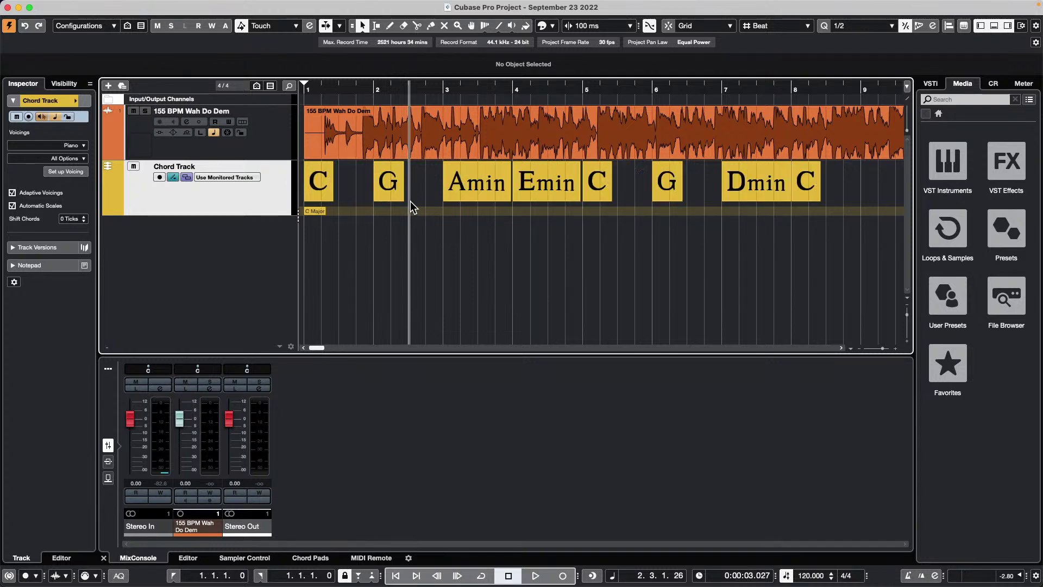
{"action": "left_click", "coordinate": [322, 189]}
{"action": "left_click", "coordinate": [379, 259]}
{"action": "left_click", "coordinate": [327, 188]}
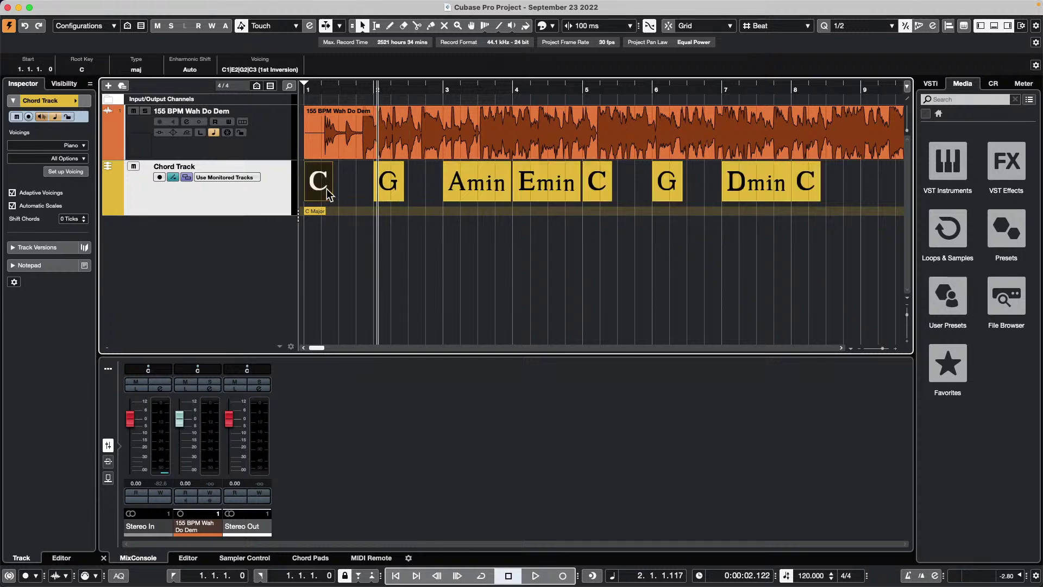
{"action": "double_click", "coordinate": [327, 188]}
{"action": "left_click", "coordinate": [504, 230]}
{"action": "left_click", "coordinate": [391, 233]}
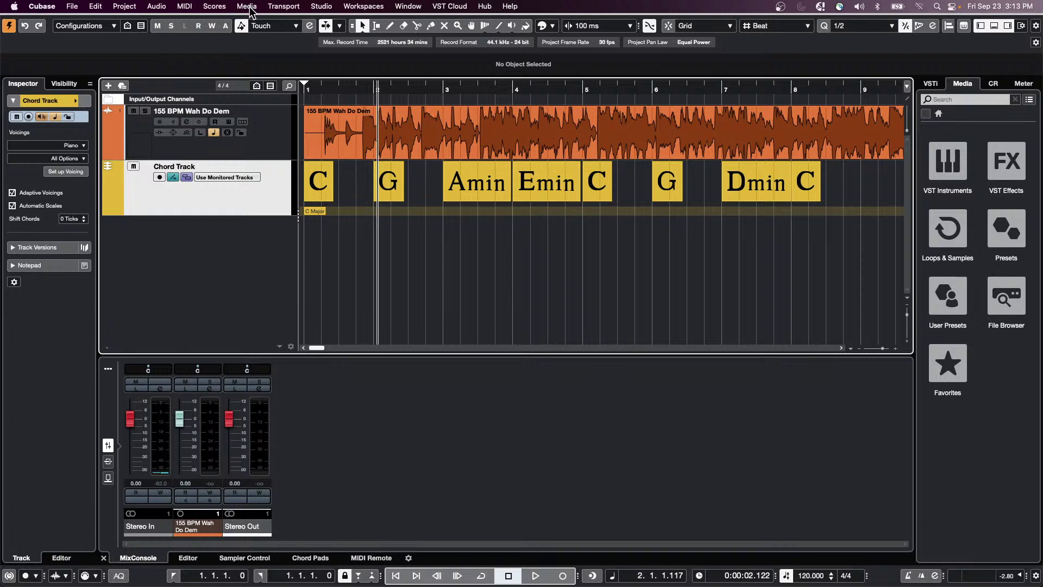
Open the recent project beatles stones t.cpr, activate it and dismiss the missing audio files warning.
{"action": "left_click", "coordinate": [72, 6]}
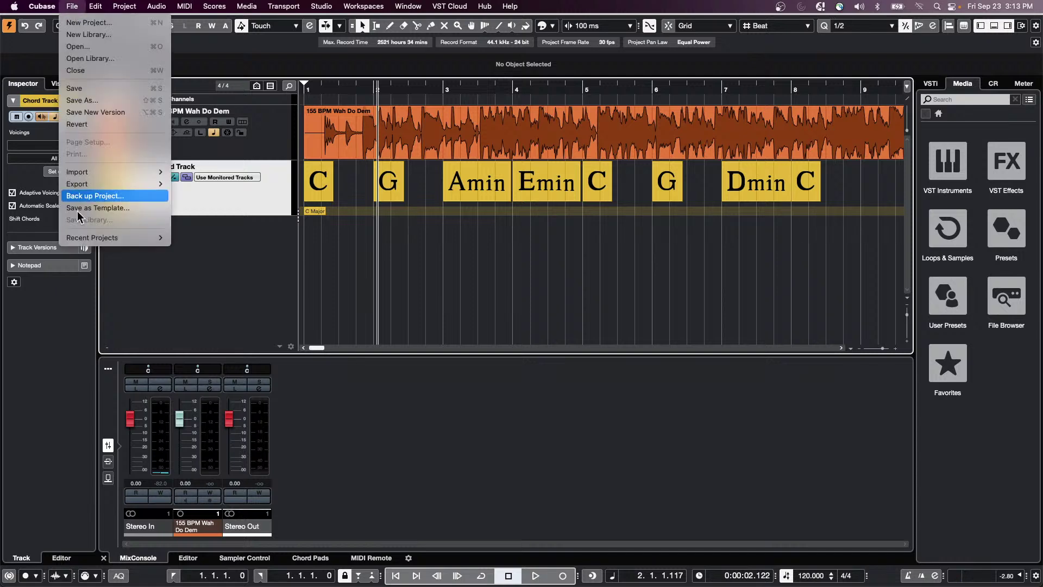
{"action": "mouse_move", "coordinate": [99, 239]}
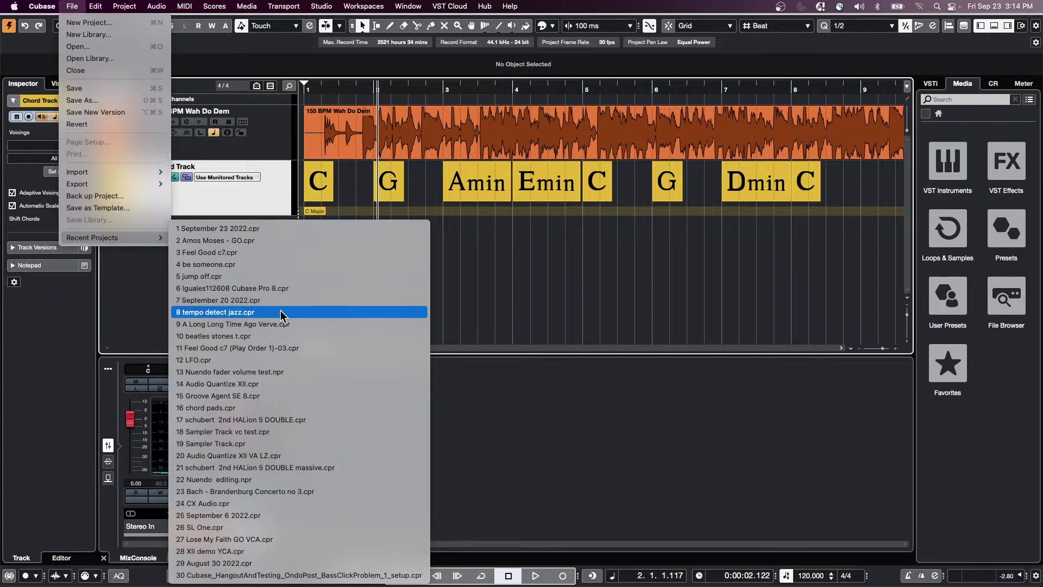
{"action": "left_click", "coordinate": [275, 335]}
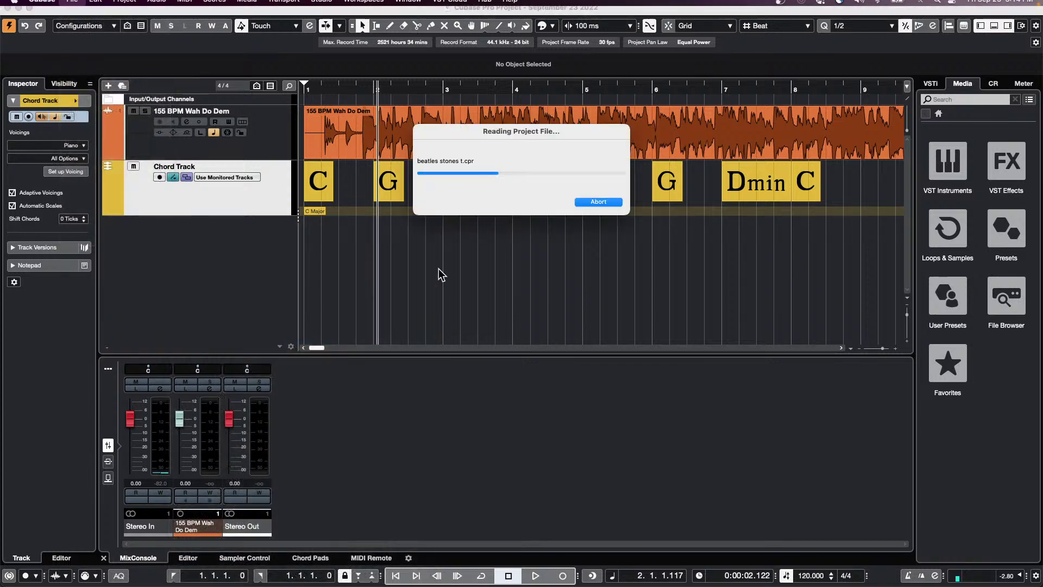
{"action": "left_click", "coordinate": [589, 199]}
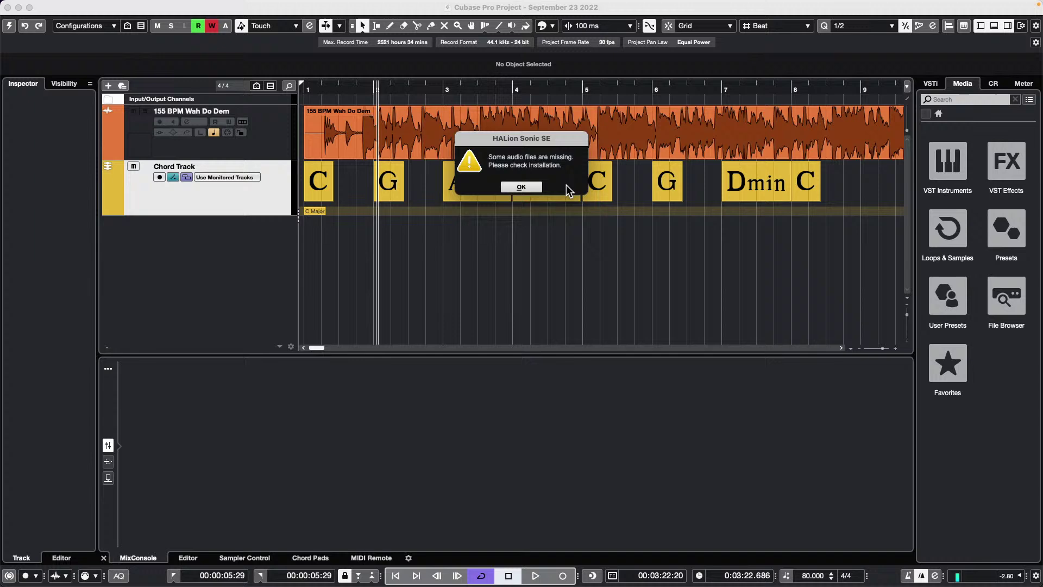
{"action": "left_click", "coordinate": [521, 187]}
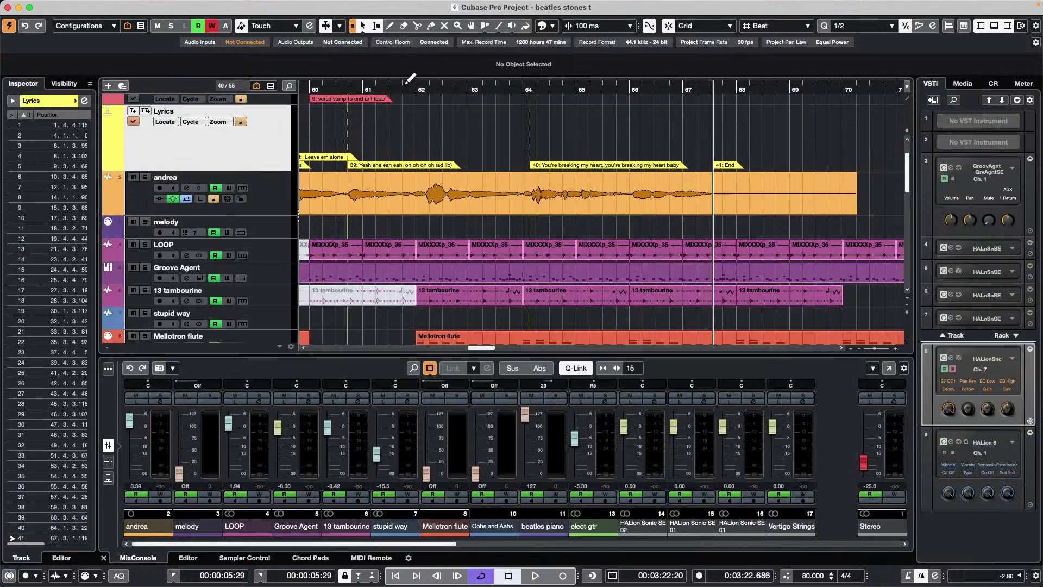
Open the Markers window for the Lyrics track, move it to mid-screen and enlarge it to reveal more markers and their positions.
{"action": "left_click_drag", "start_coordinate": [404, 85], "coordinate": [368, 61]}
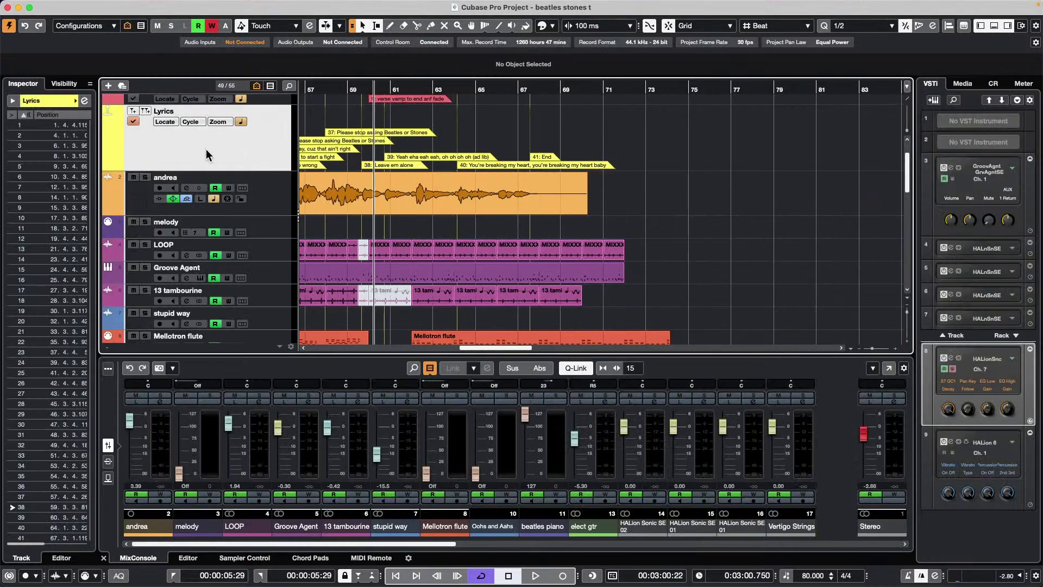
{"action": "left_click", "coordinate": [84, 100]}
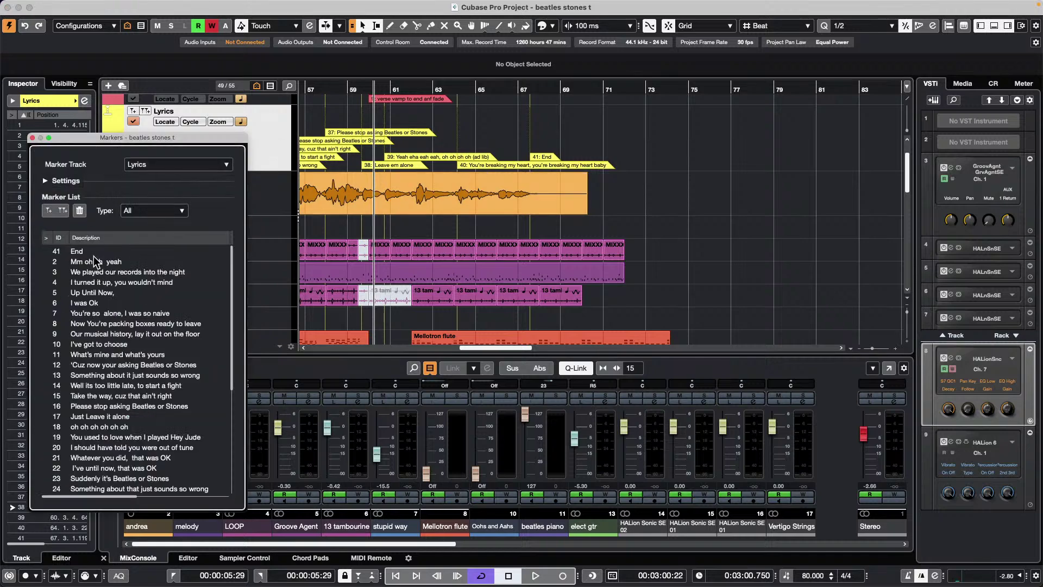
{"action": "left_click", "coordinate": [124, 263]}
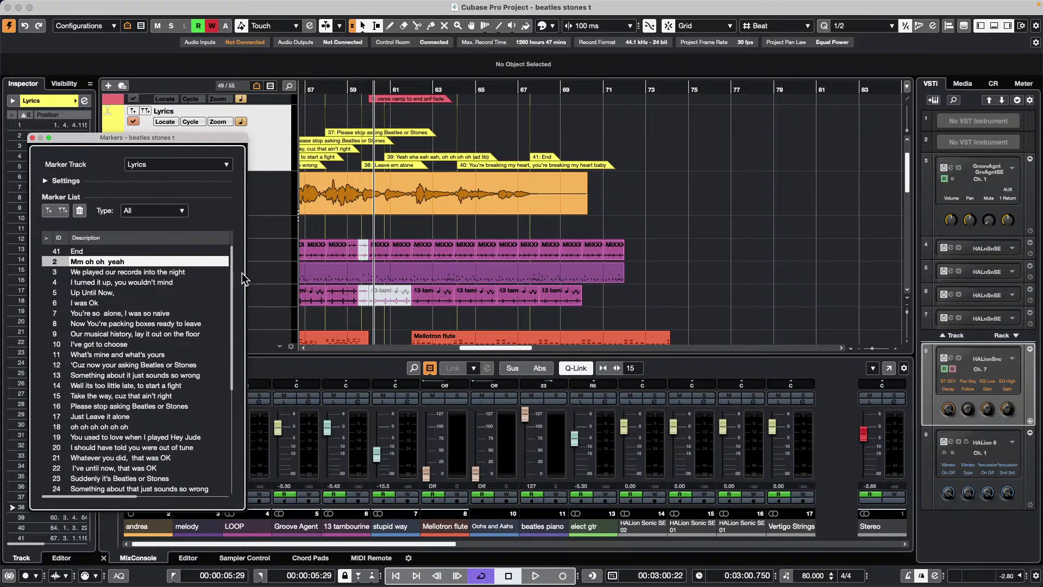
{"action": "left_click", "coordinate": [109, 273]}
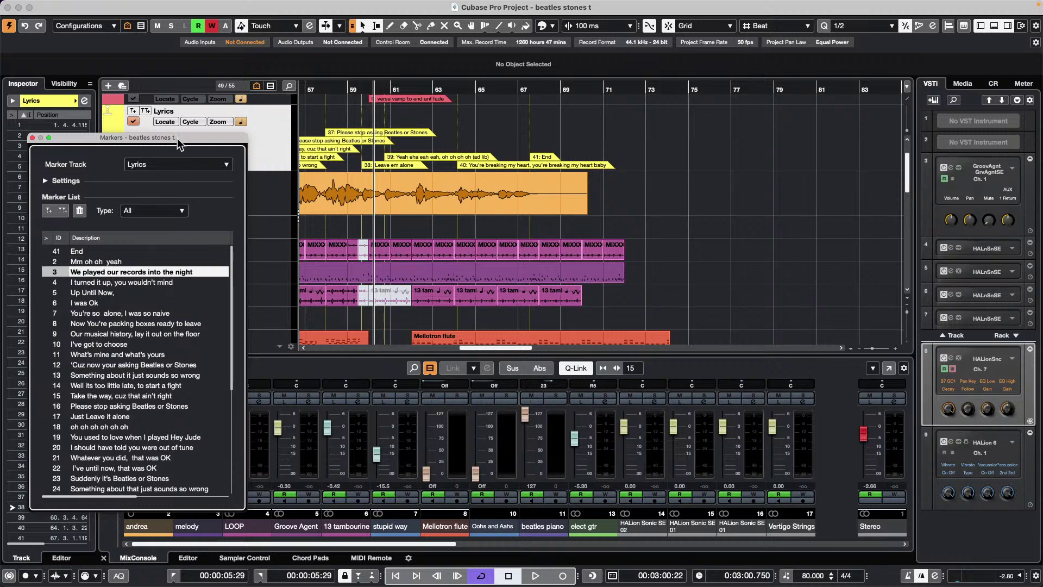
{"action": "left_click_drag", "start_coordinate": [177, 140], "coordinate": [540, 64]}
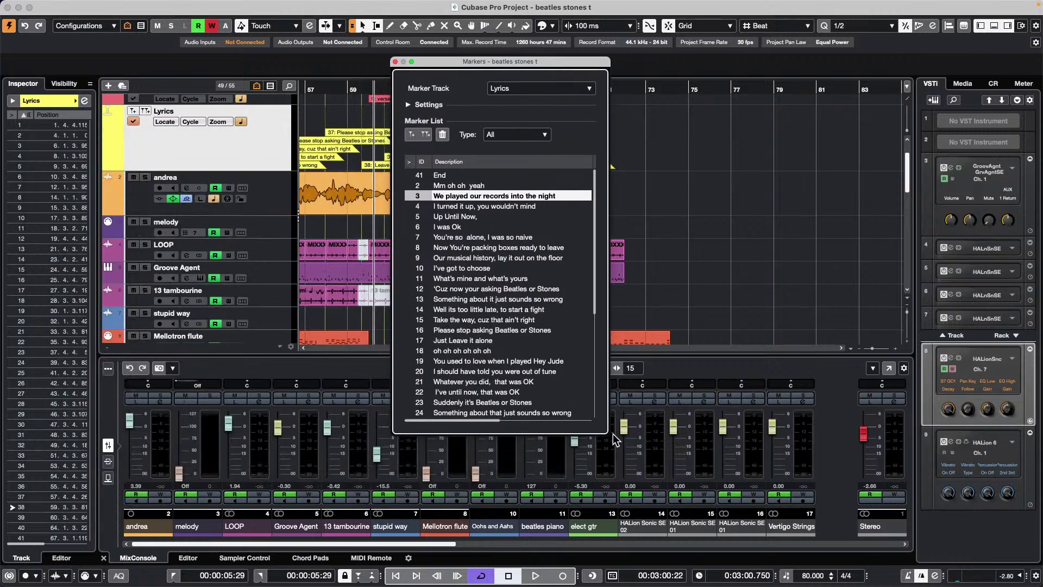
{"action": "mouse_move", "coordinate": [608, 433]}
{"action": "left_mouse_down"}
{"action": "mouse_move", "coordinate": [716, 496]}
{"action": "mouse_move", "coordinate": [674, 568]}
{"action": "left_mouse_up"}
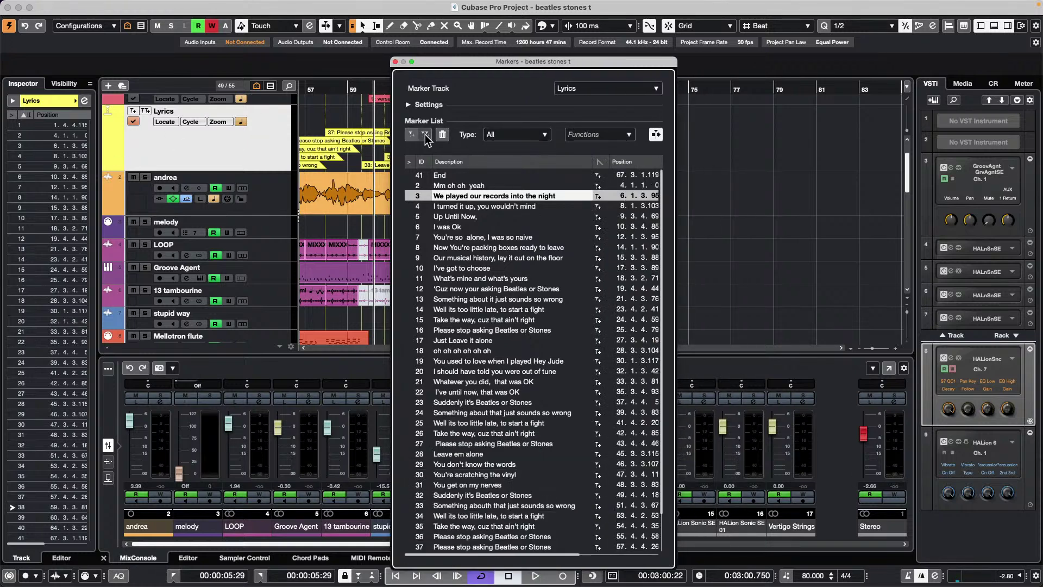
Expand the Markers window settings and move the project cursor back to the start of the song.
{"action": "left_click", "coordinate": [409, 104]}
{"action": "left_click", "coordinate": [423, 151]}
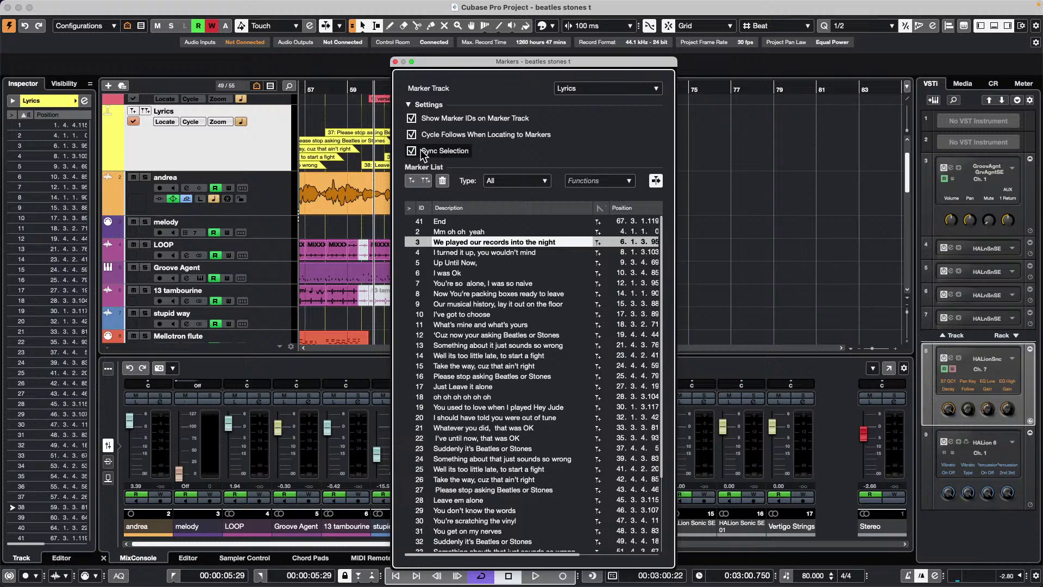
{"action": "left_click", "coordinate": [346, 86]}
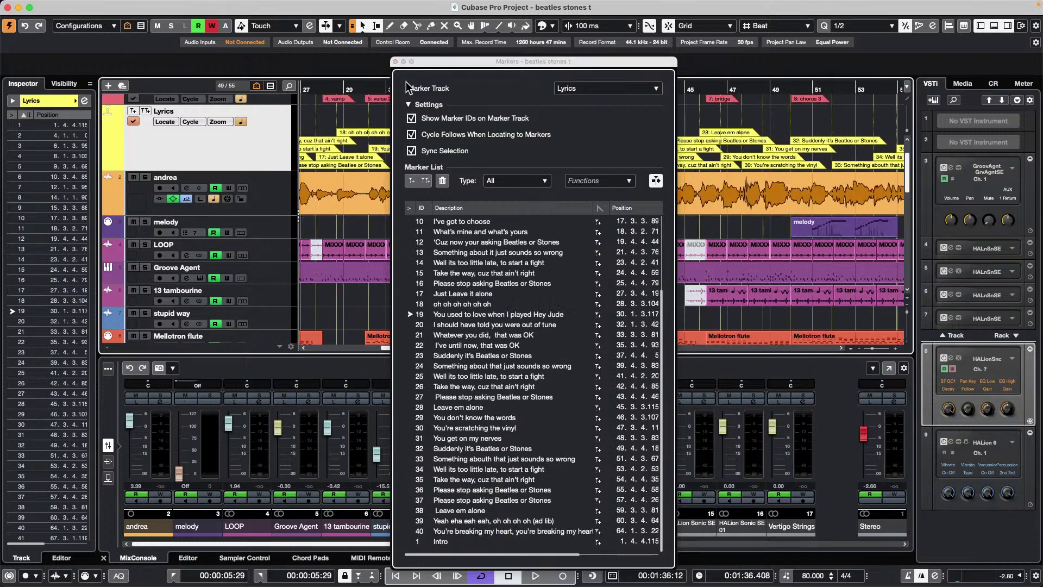
{"action": "left_click_drag", "start_coordinate": [348, 85], "coordinate": [290, 99]}
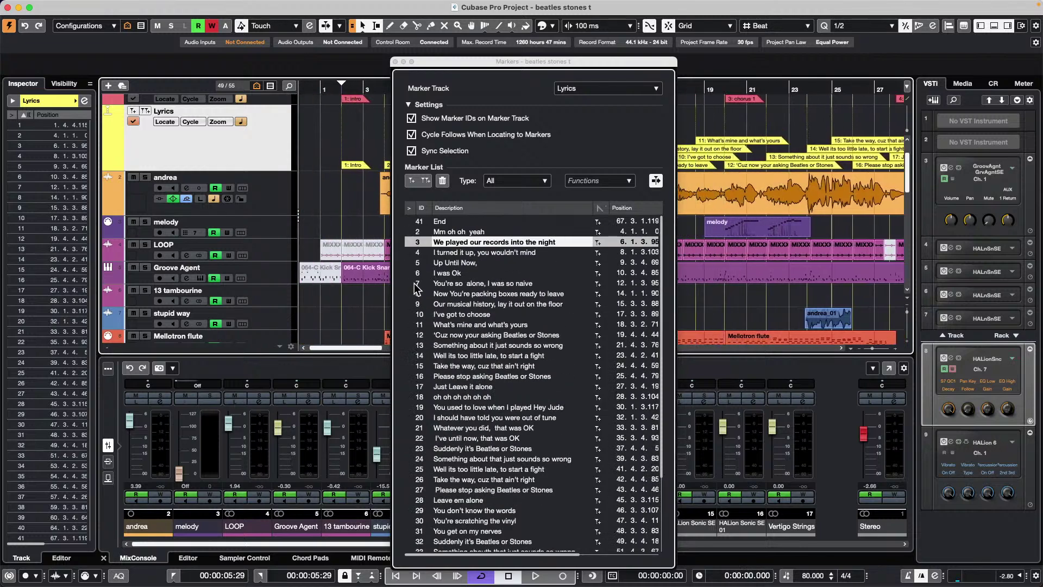
Locate to lyric markers 3 and 10 from the marker list, play the song from marker 10 and stop.
{"action": "left_click", "coordinate": [410, 243]}
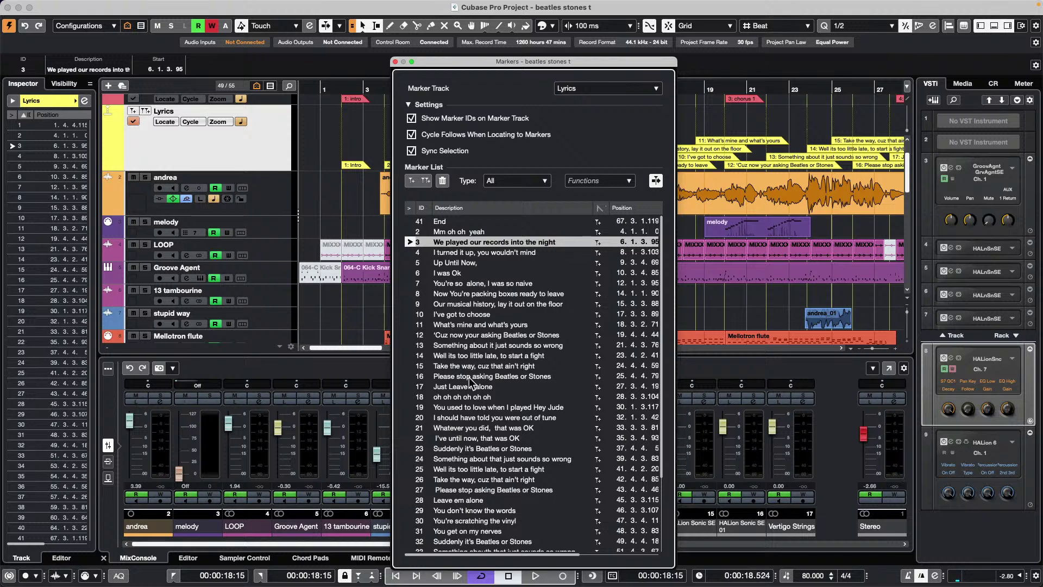
{"action": "left_click", "coordinate": [411, 316]}
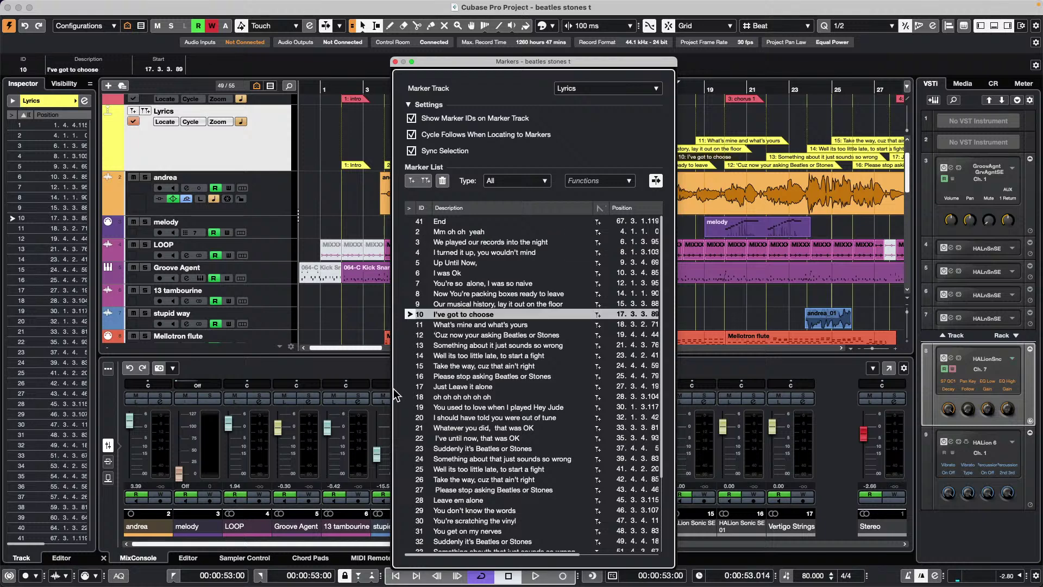
{"action": "key", "text": "space"}
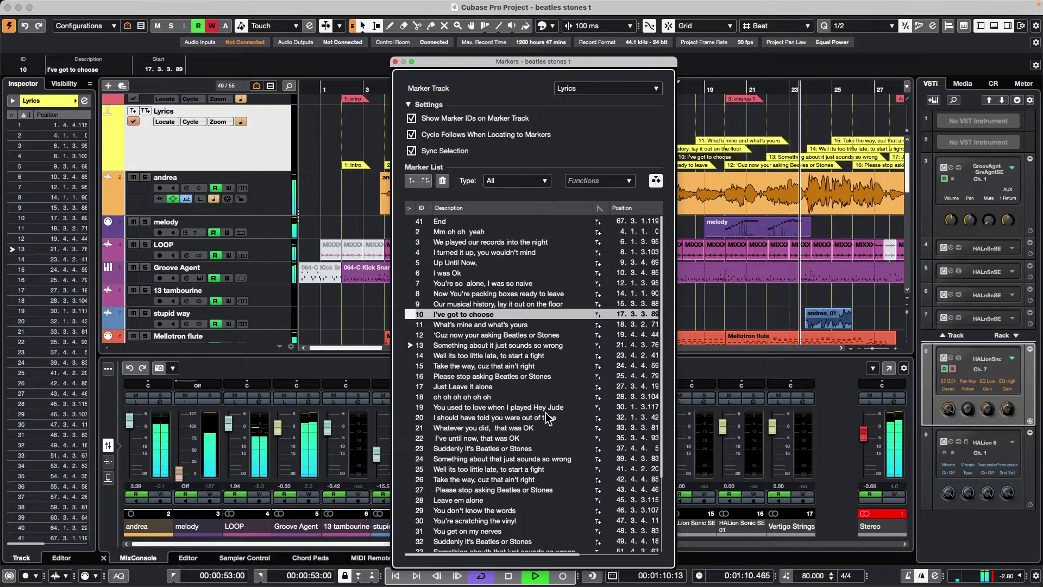
{"action": "key", "text": "space"}
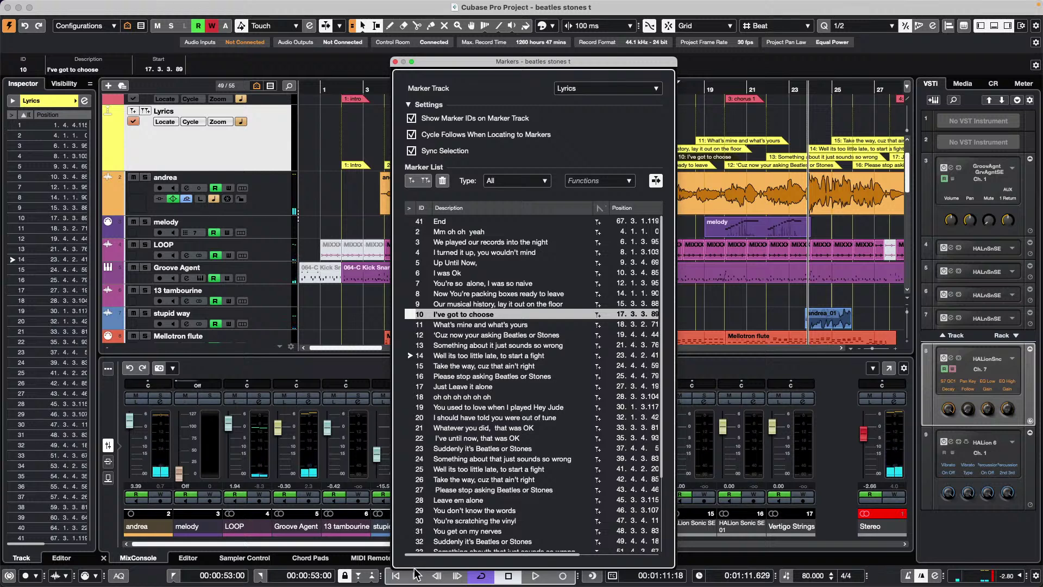
Shorten the Markers window to uncover the mixer, resume playback, locate to lyric marker 12 while playing, and stop.
{"action": "left_click_drag", "start_coordinate": [411, 569], "coordinate": [411, 384]}
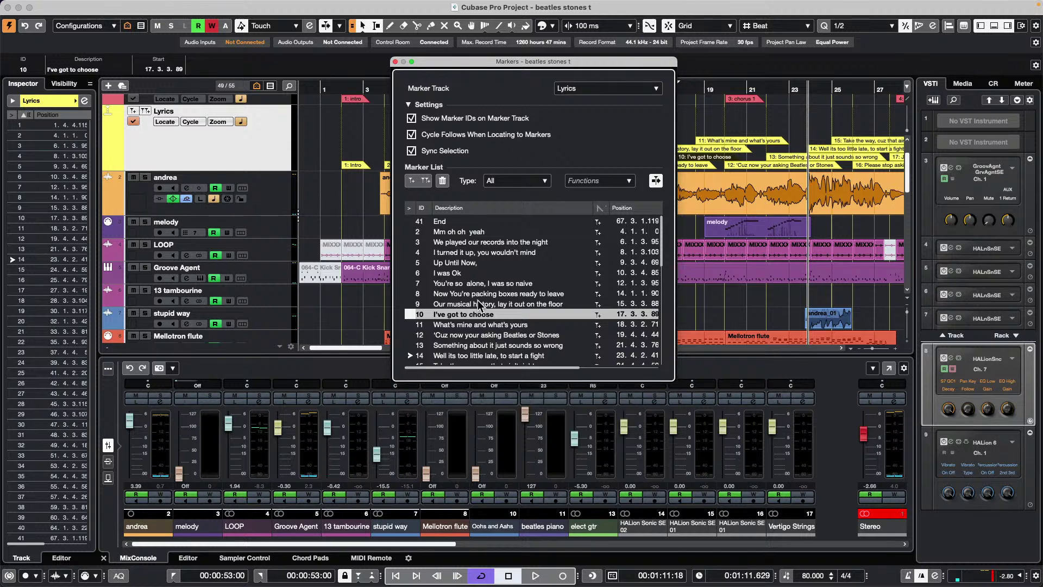
{"action": "key", "text": "space"}
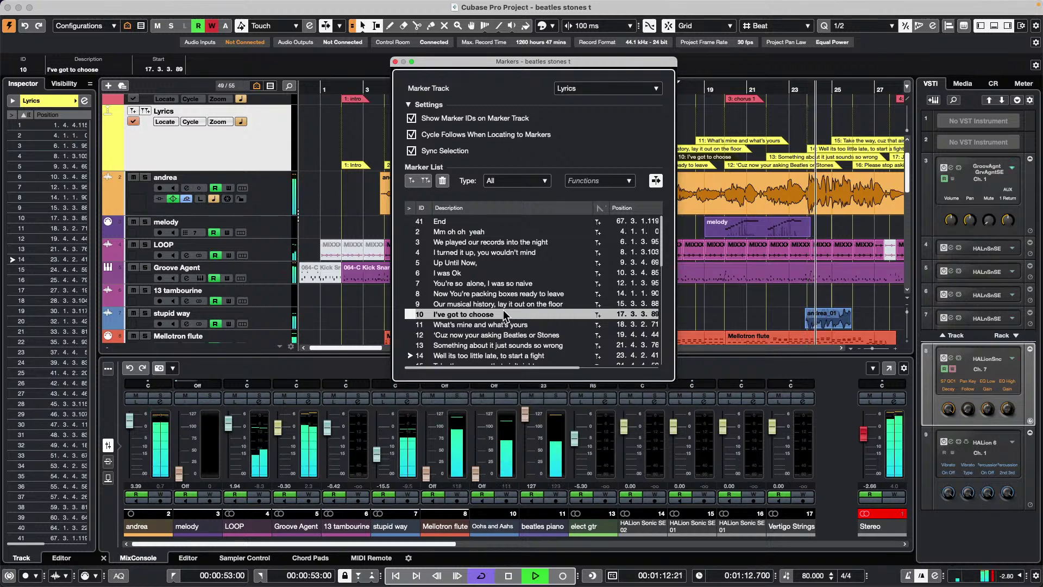
{"action": "left_click", "coordinate": [412, 335]}
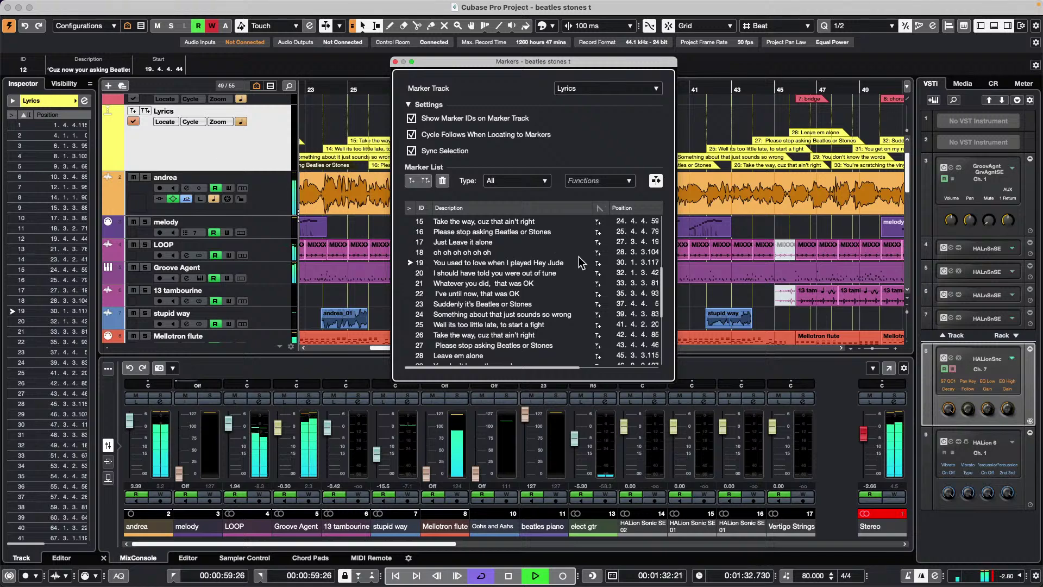
{"action": "key", "text": "space"}
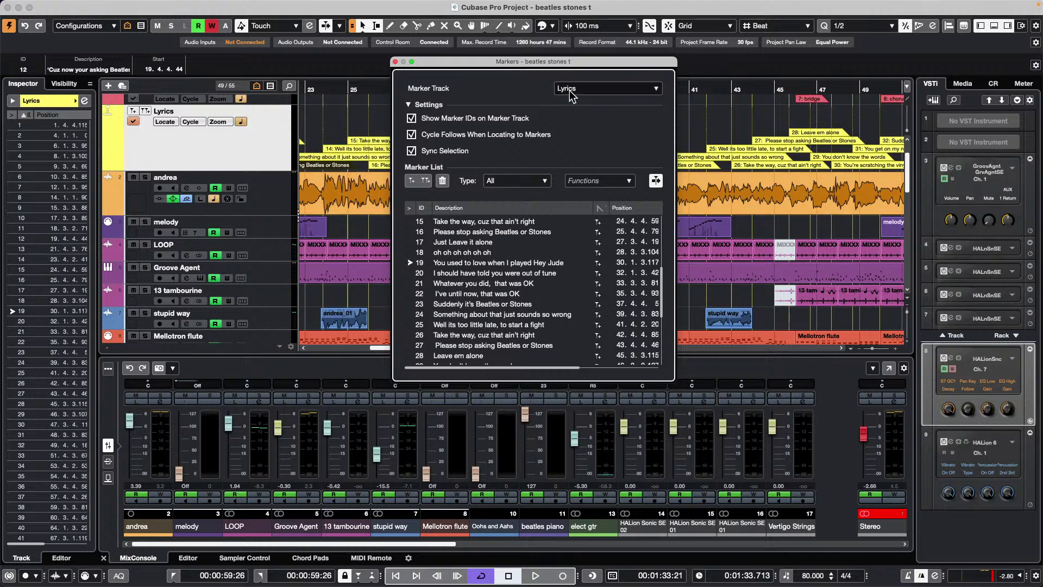
Look through the lyric lines in the marker list and close the Markers window.
{"action": "scroll", "coordinate": [541, 287], "scroll_direction": "down", "scroll_amount": 5}
{"action": "scroll", "coordinate": [538, 282], "scroll_direction": "up", "scroll_amount": 5}
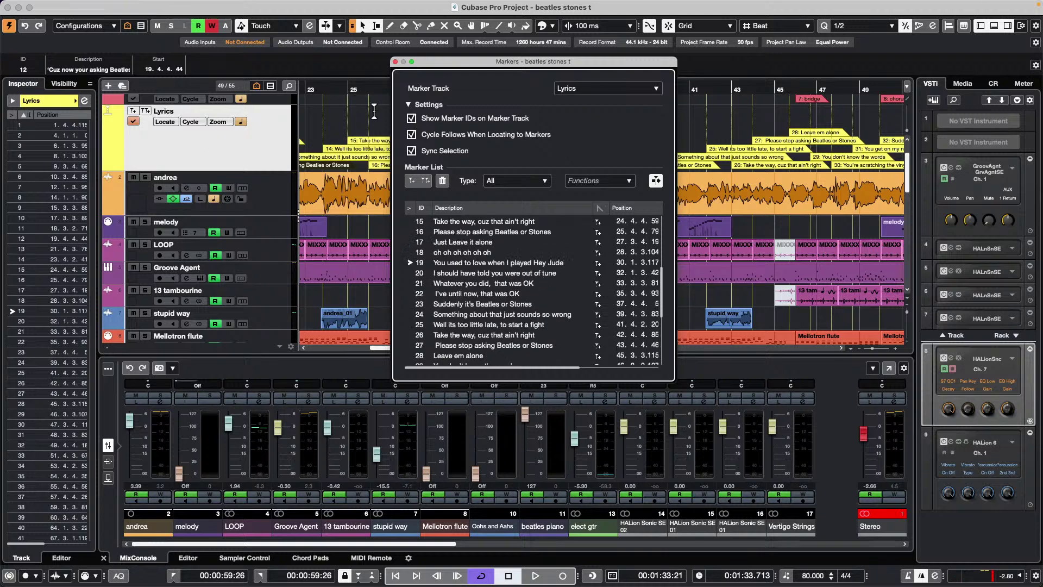
{"action": "scroll", "coordinate": [450, 251], "scroll_direction": "down", "scroll_amount": 3}
{"action": "scroll", "coordinate": [448, 251], "scroll_direction": "up", "scroll_amount": 7}
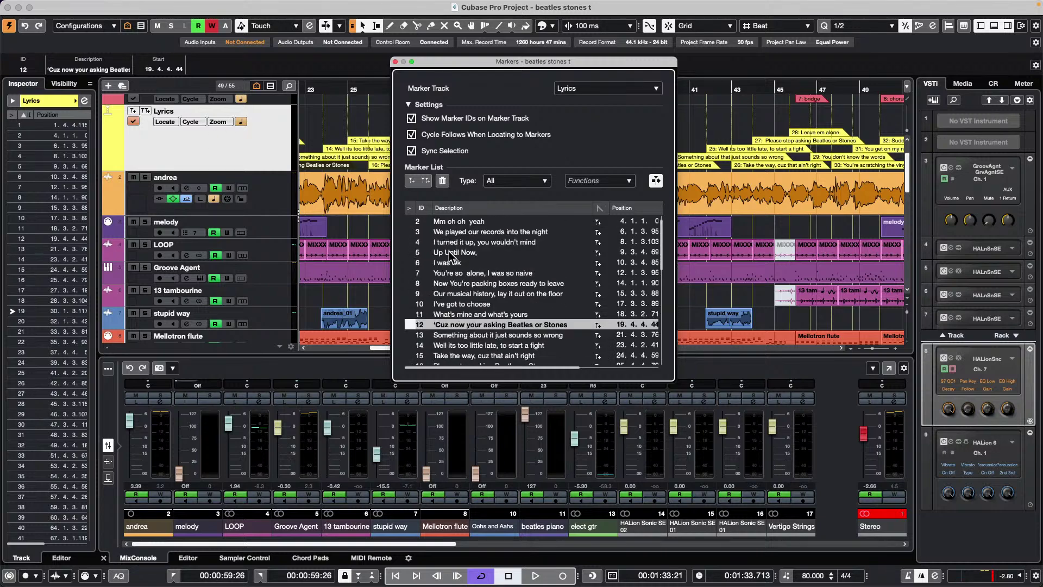
{"action": "left_click", "coordinate": [395, 62]}
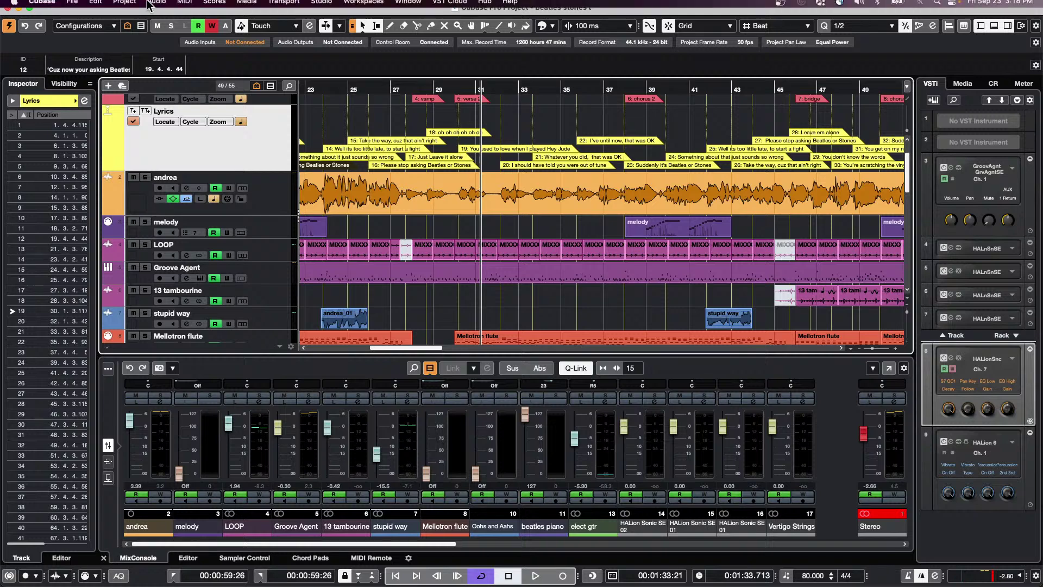
Create a new project from the drum template in the September 23 2022 folder and activate it.
{"action": "left_click", "coordinate": [72, 6]}
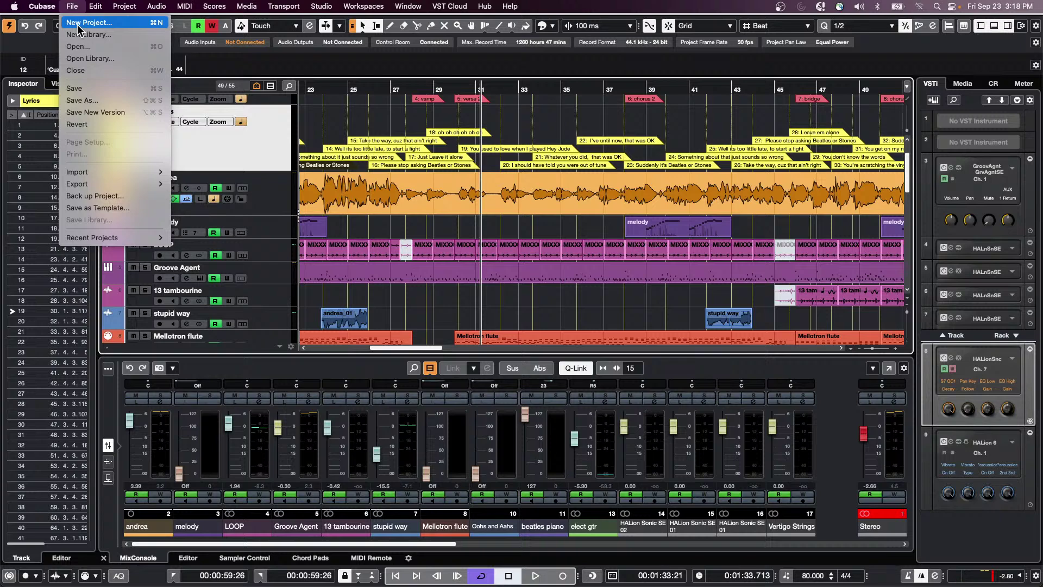
{"action": "left_click", "coordinate": [78, 26]}
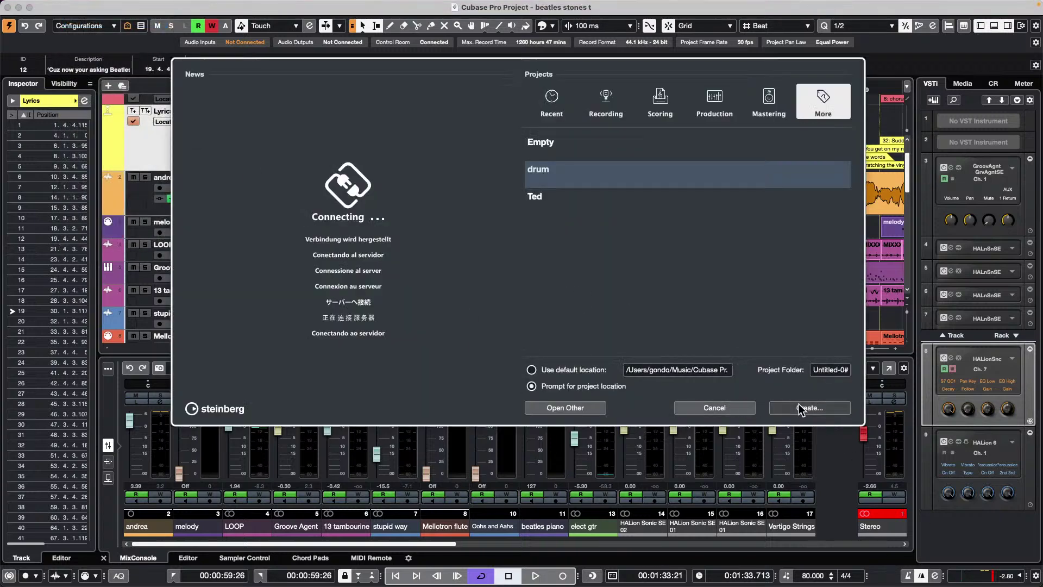
{"action": "left_click", "coordinate": [805, 408]}
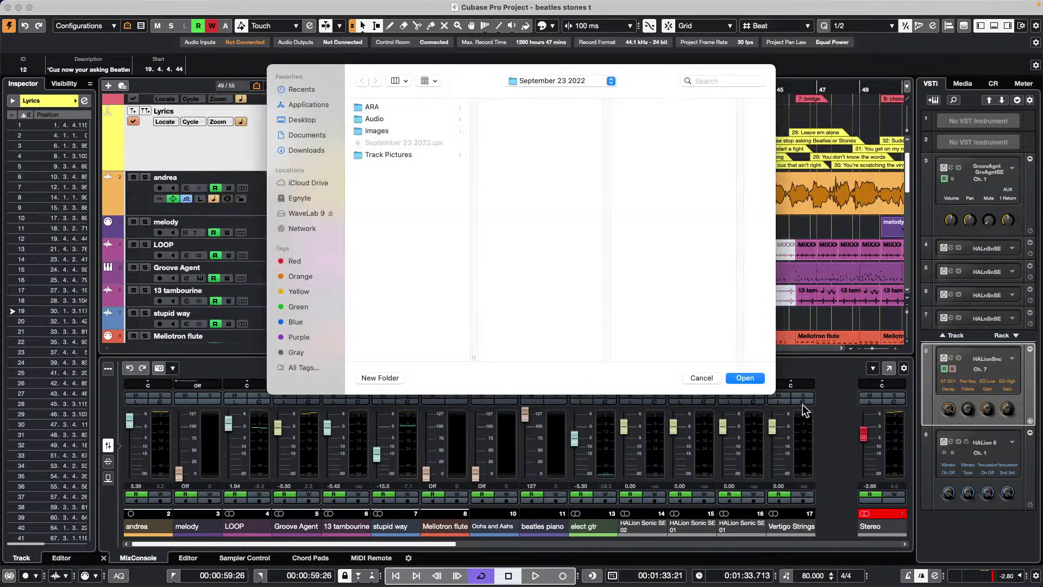
{"action": "left_click", "coordinate": [754, 380]}
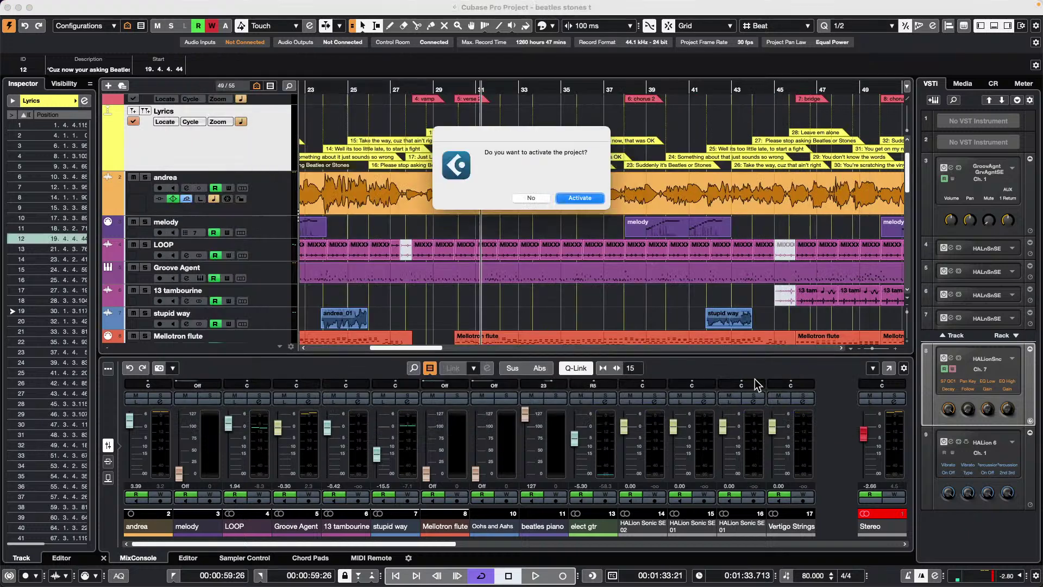
{"action": "left_click", "coordinate": [605, 197]}
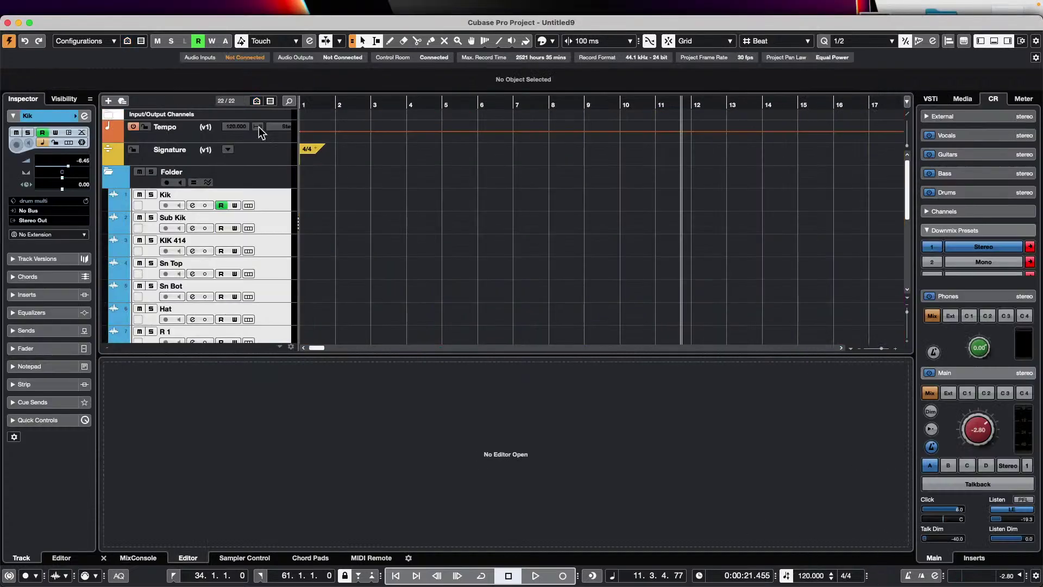
Create a new empty project in the September 23 2022 folder.
{"action": "left_click", "coordinate": [76, 6]}
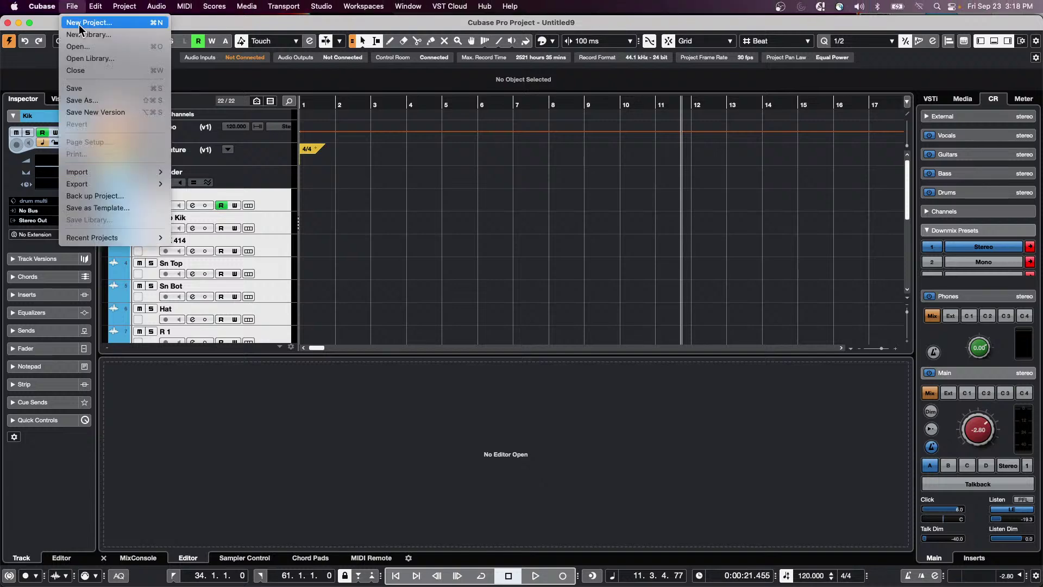
{"action": "left_click", "coordinate": [79, 25]}
{"action": "left_click", "coordinate": [568, 106]}
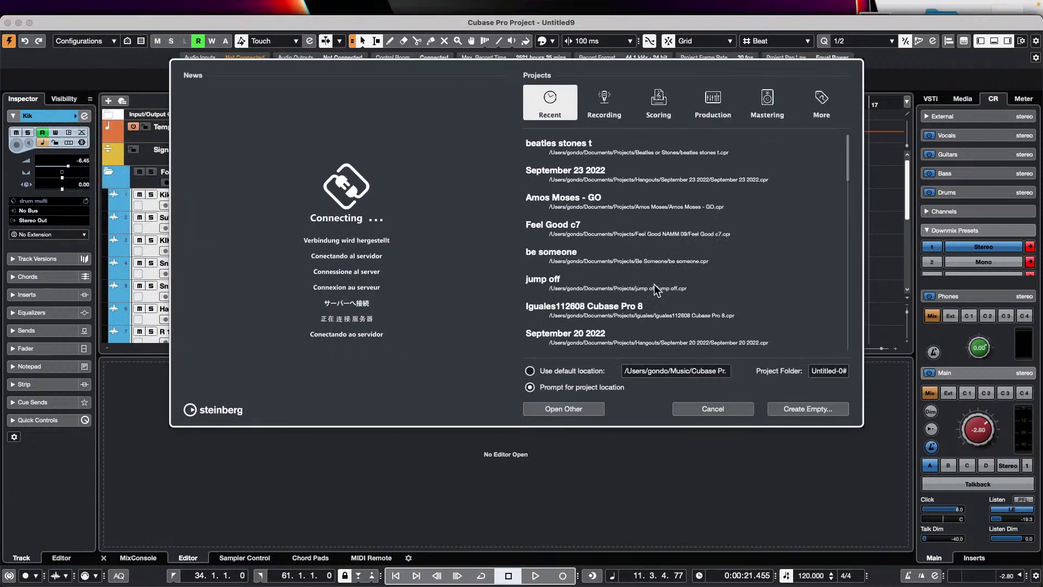
{"action": "left_click", "coordinate": [803, 410]}
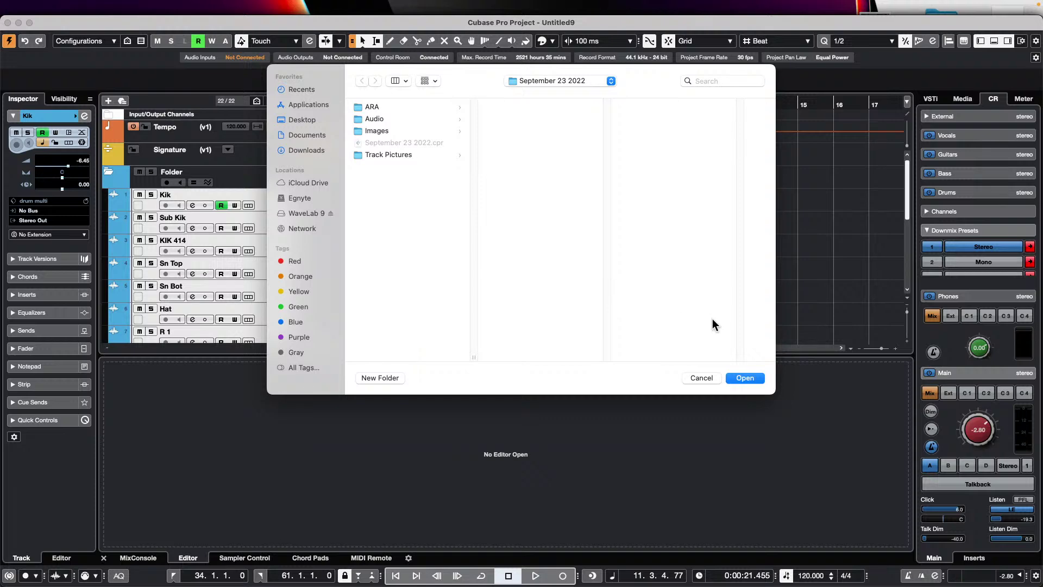
{"action": "key", "text": "Return"}
Deactivate the tempo track, add a signature track to the empty project and select its 4/4 event at bar 1.
{"action": "right_click", "coordinate": [180, 144]}
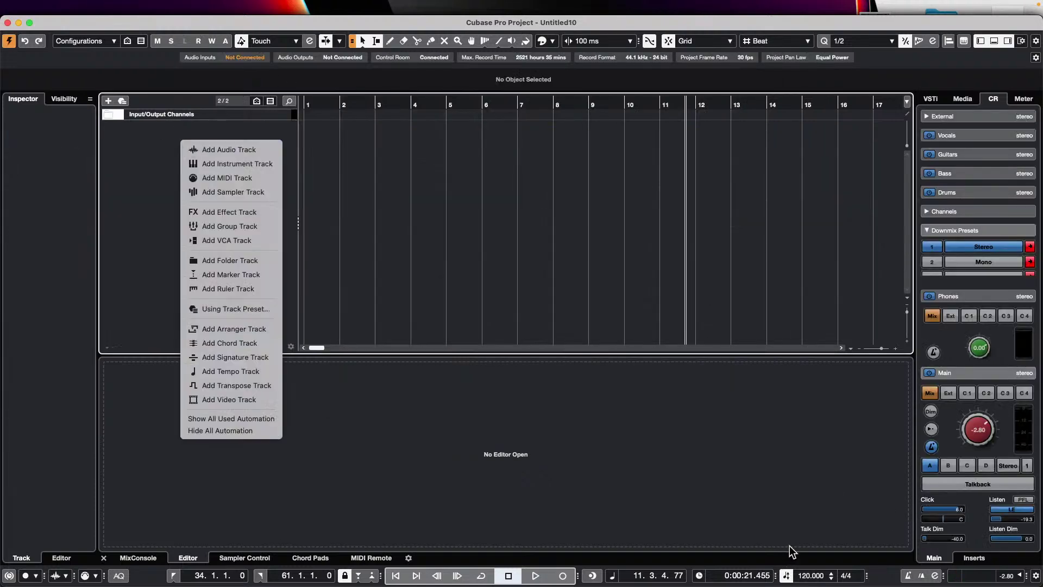
{"action": "left_click", "coordinate": [788, 580]}
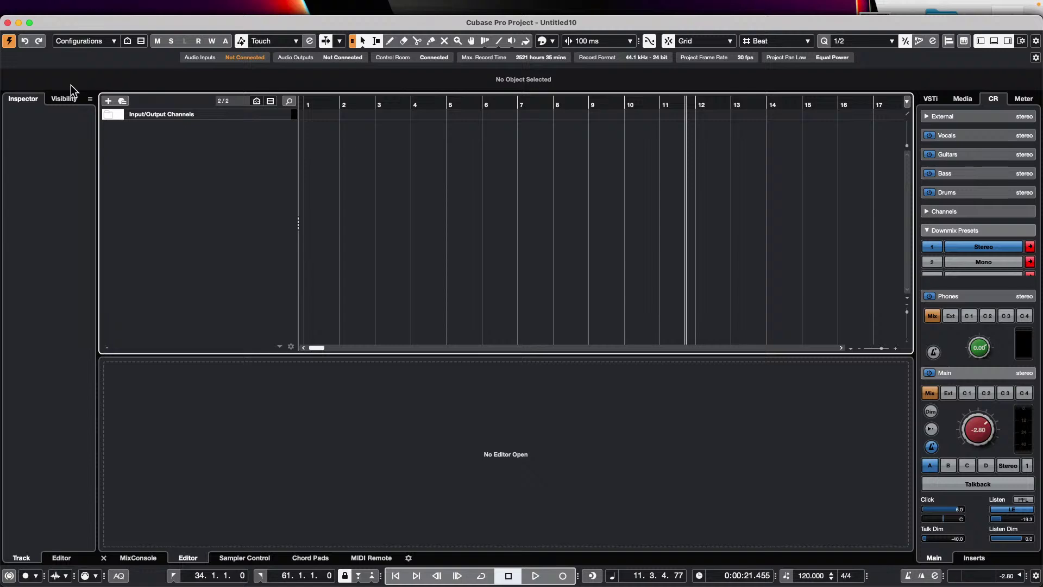
{"action": "right_click", "coordinate": [161, 137]}
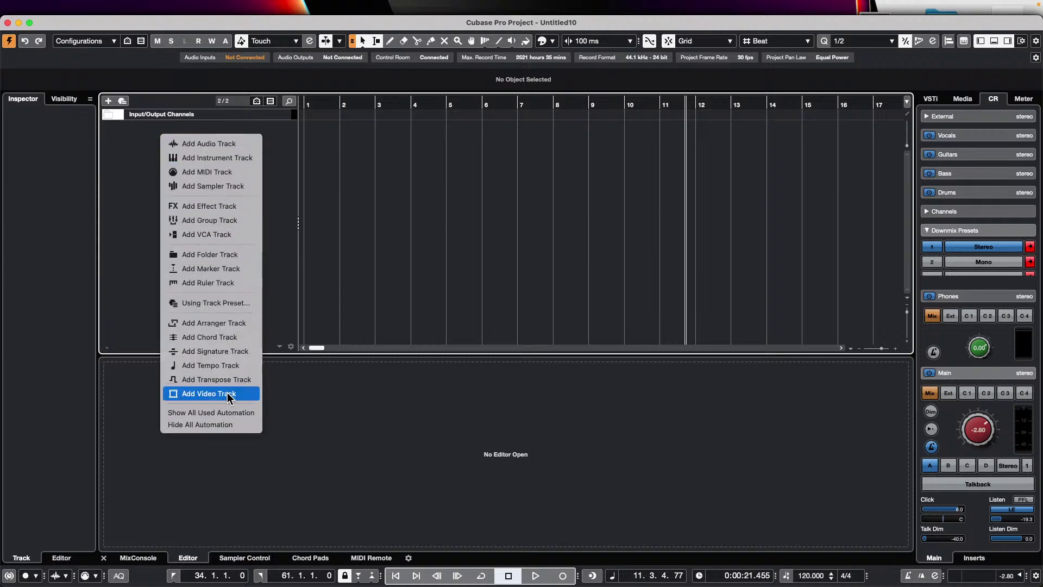
{"action": "left_click", "coordinate": [231, 352]}
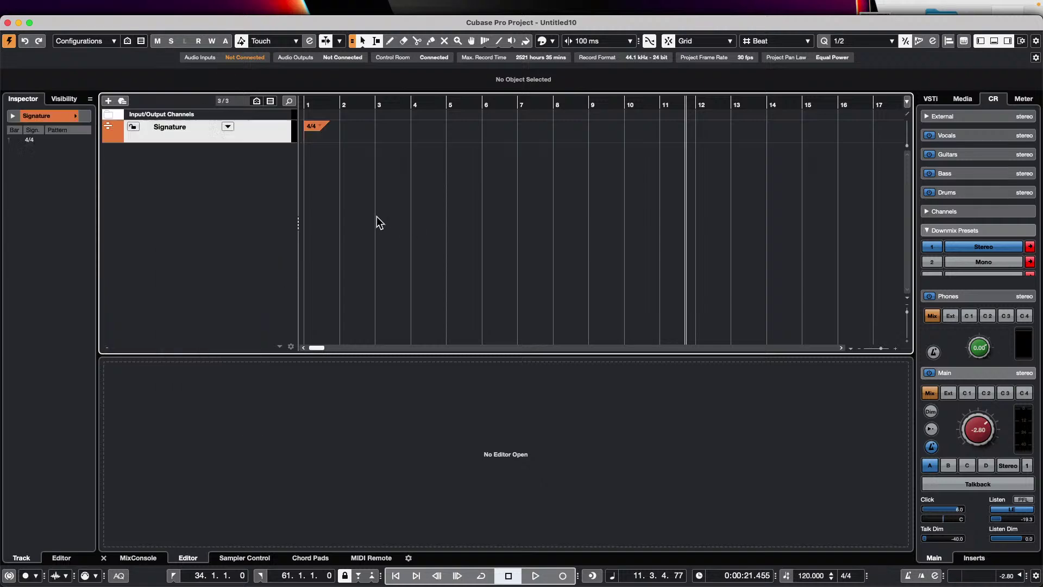
{"action": "left_click", "coordinate": [312, 124]}
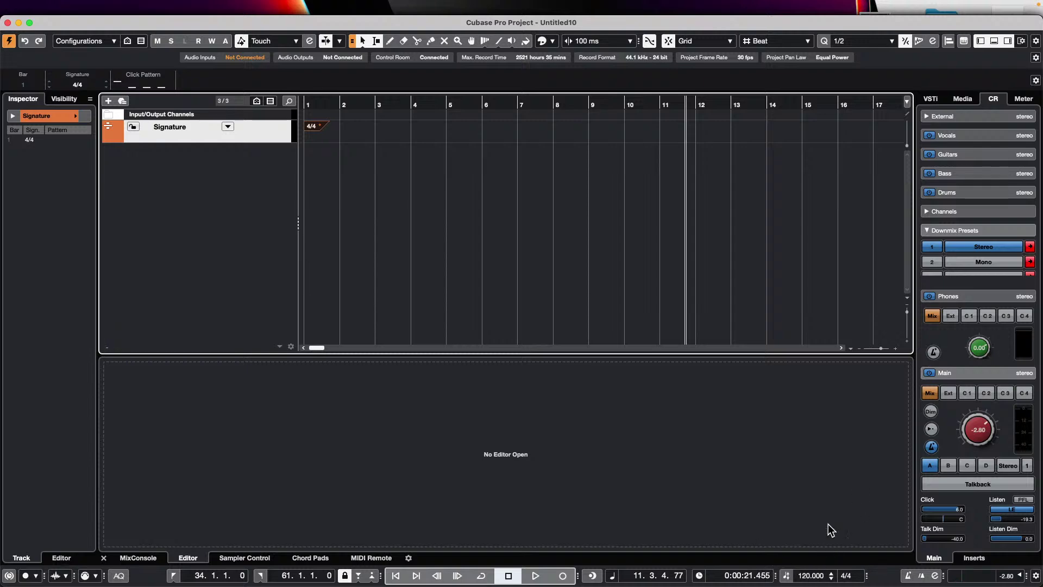
Set the project's fixed tempo to 108 BPM.
{"action": "left_click", "coordinate": [818, 575]}
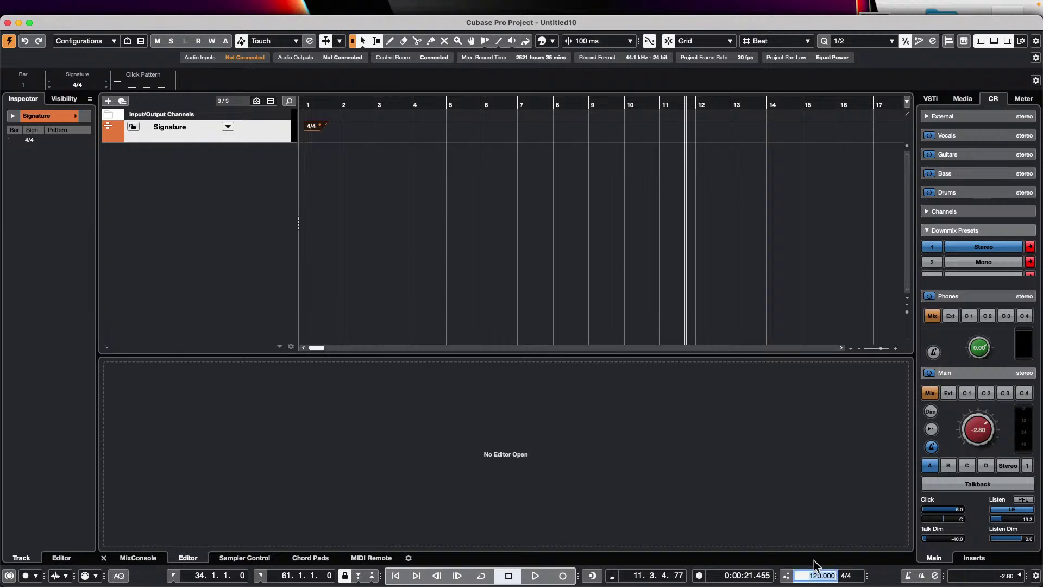
{"action": "type", "text": "108"}
{"action": "key", "text": "Return"}
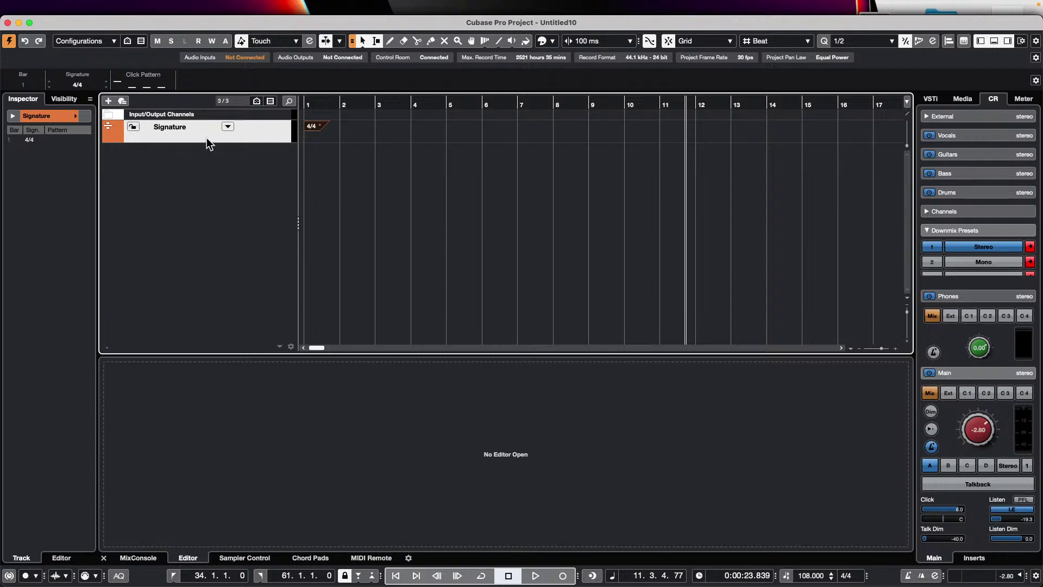
Toggle tempo track activation to compare the fixed tempo with the tempo track's own tempo.
{"action": "double_click", "coordinate": [475, 254]}
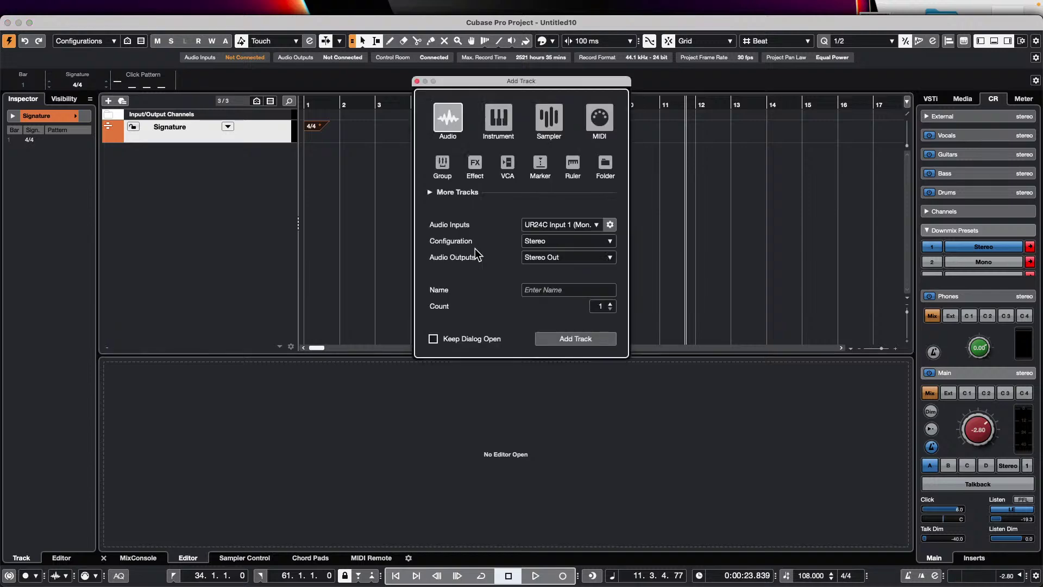
{"action": "left_click", "coordinate": [417, 81]}
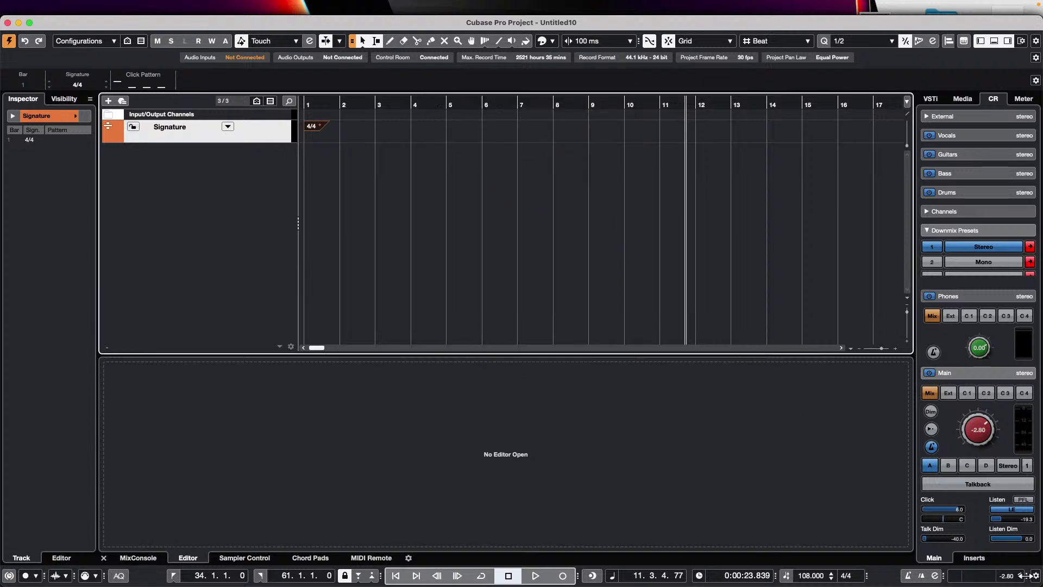
{"action": "left_click", "coordinate": [788, 574]}
{"action": "left_click", "coordinate": [787, 576]}
{"action": "left_click", "coordinate": [787, 578]}
Add a tempo track below the signature track and increase the height of both tracks.
{"action": "right_click", "coordinate": [219, 175]}
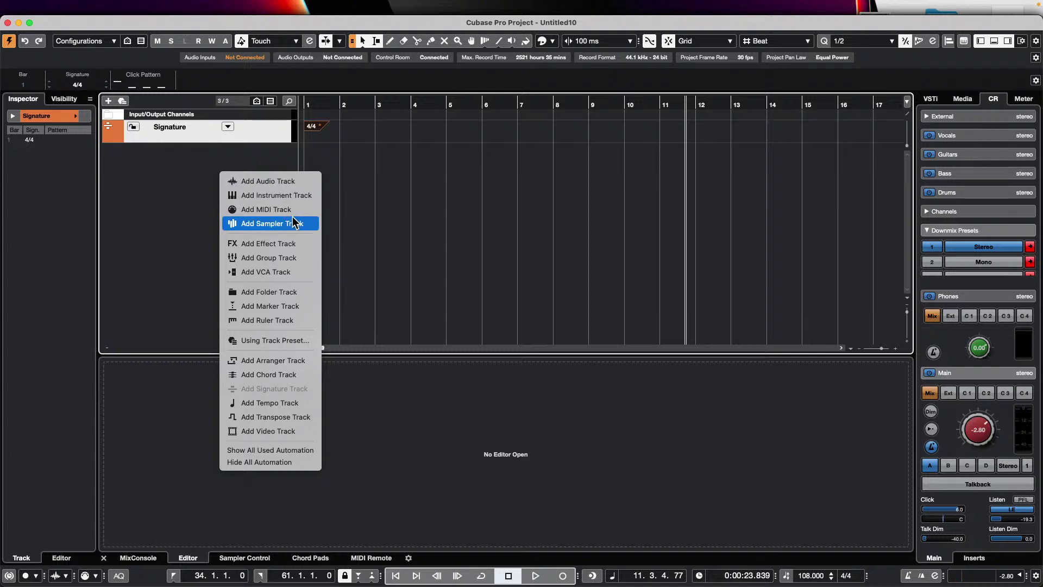
{"action": "left_click", "coordinate": [309, 403]}
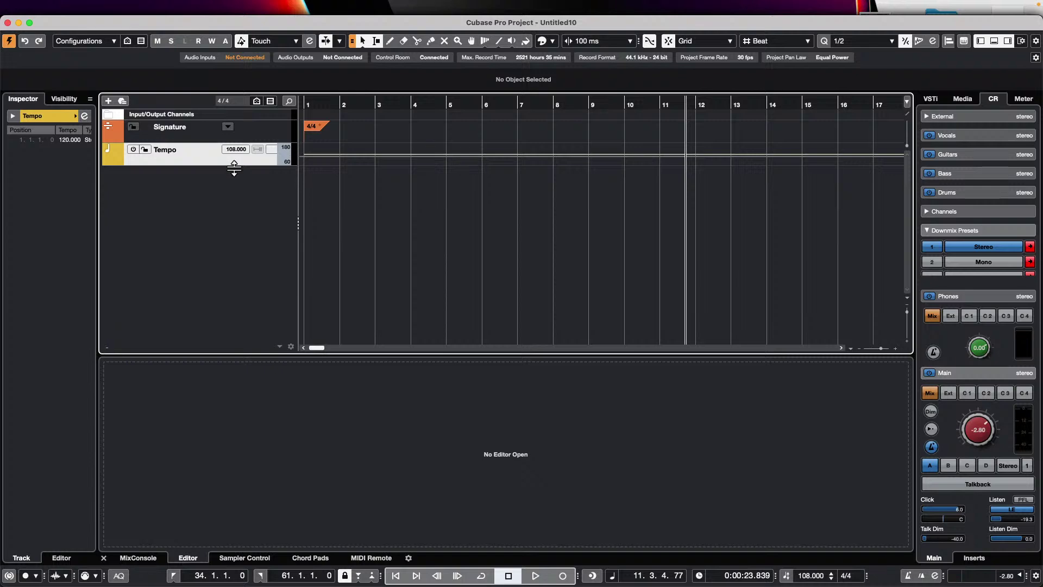
{"action": "left_click_drag", "start_coordinate": [234, 165], "coordinate": [232, 278]}
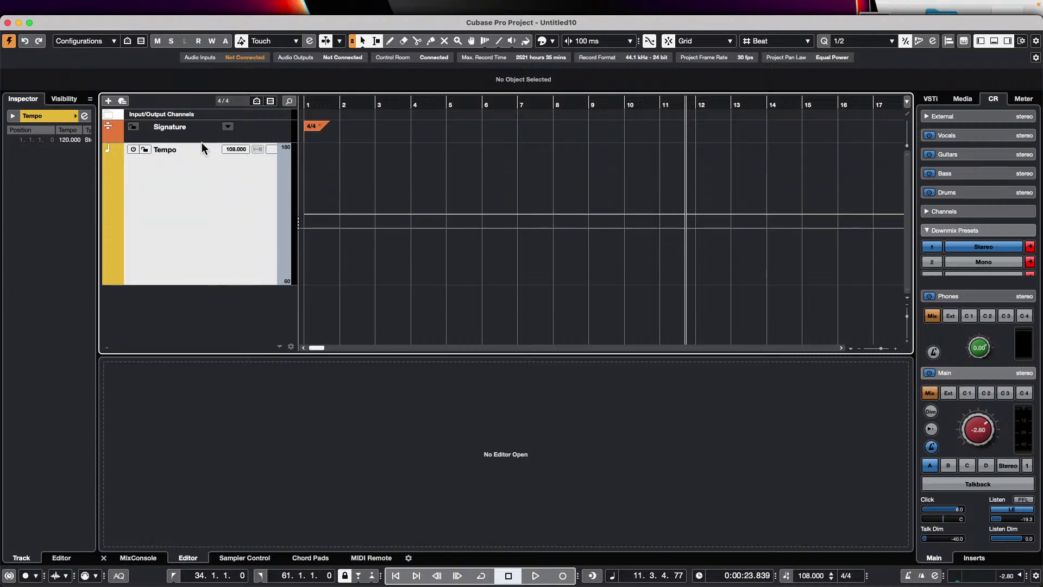
{"action": "left_click_drag", "start_coordinate": [202, 138], "coordinate": [201, 175]}
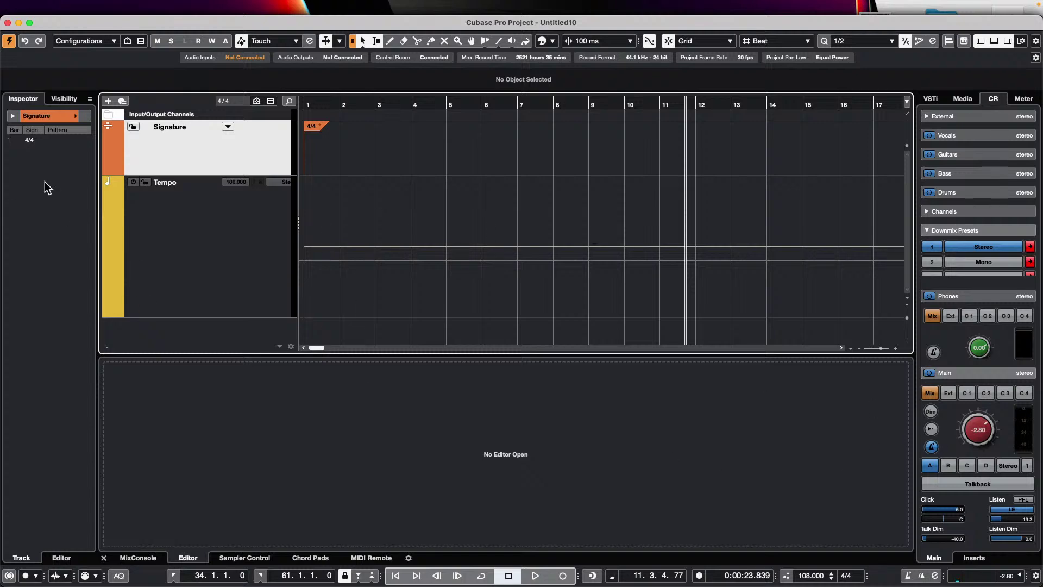
Switch repeatedly between the fixed tempo and the tempo track to compare them, leaving the tempo track active.
{"action": "left_click", "coordinate": [786, 576]}
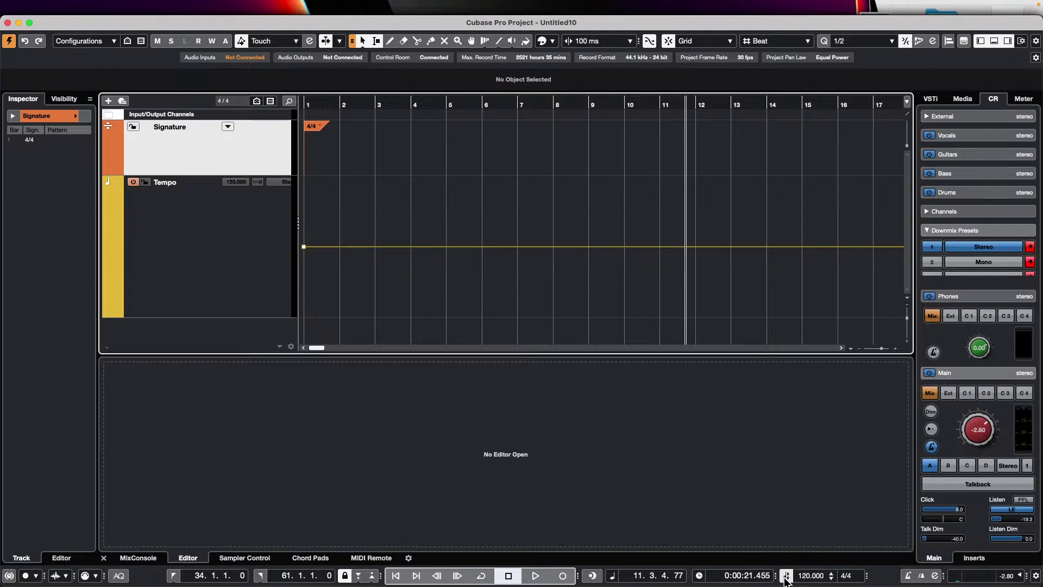
{"action": "left_click", "coordinate": [786, 576]}
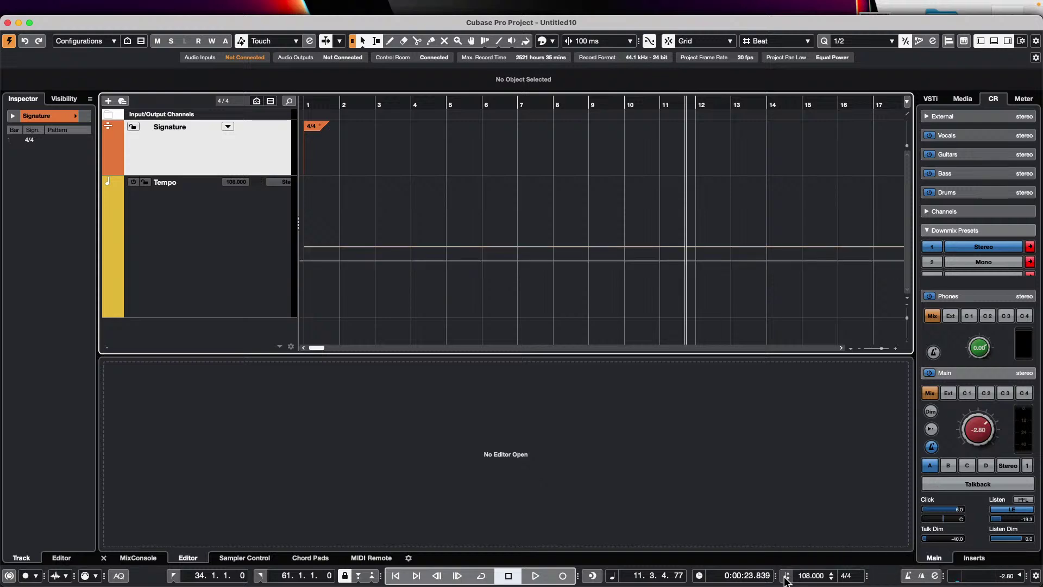
{"action": "left_click", "coordinate": [786, 576]}
{"action": "left_click", "coordinate": [786, 576]}
{"action": "left_click", "coordinate": [786, 577]}
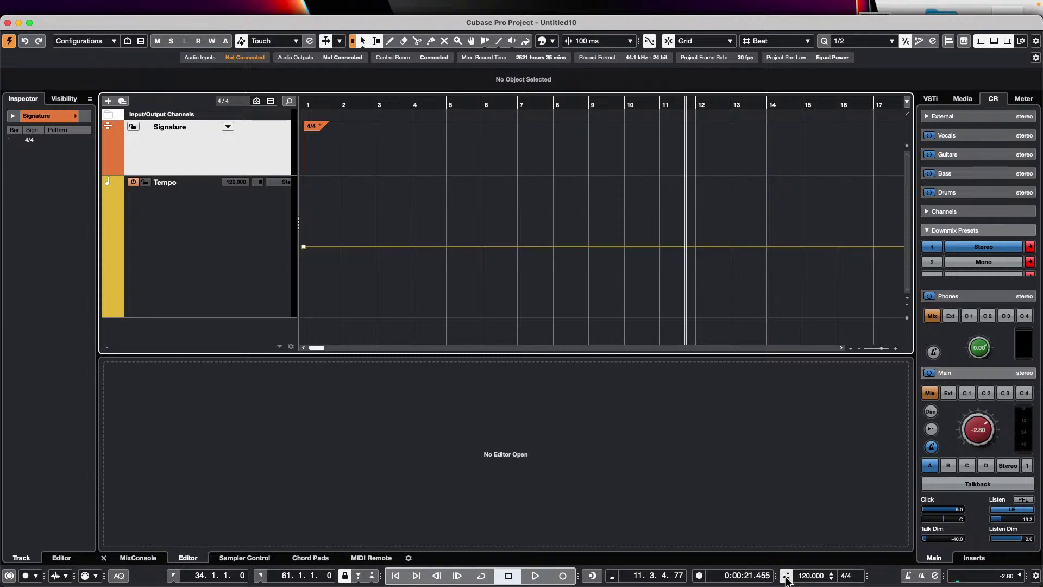
Set the tempo event at bar 1 of the tempo track to 108 BPM.
{"action": "left_click_drag", "start_coordinate": [300, 245], "coordinate": [297, 249]}
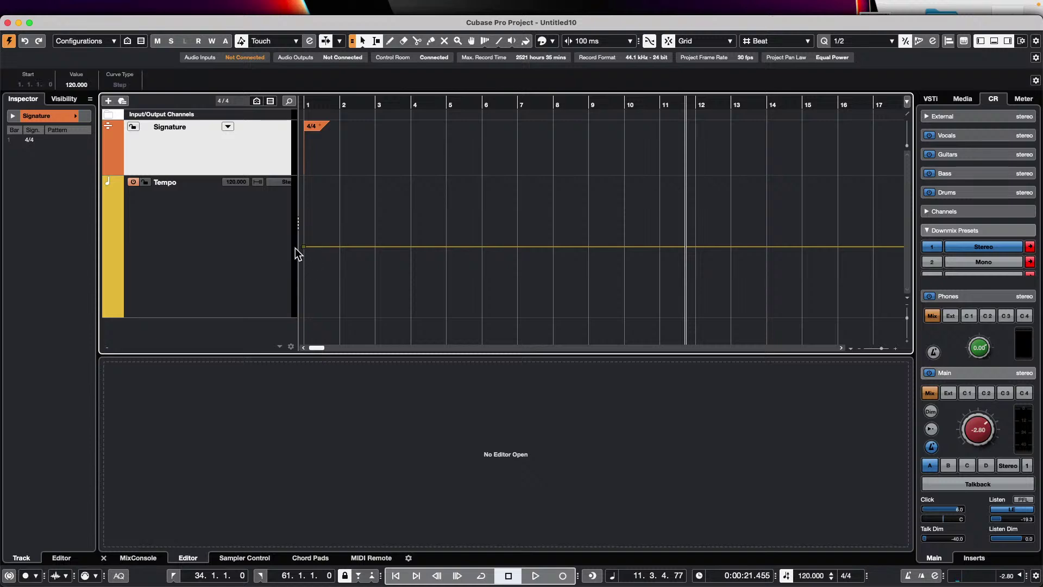
{"action": "left_click", "coordinate": [66, 85]}
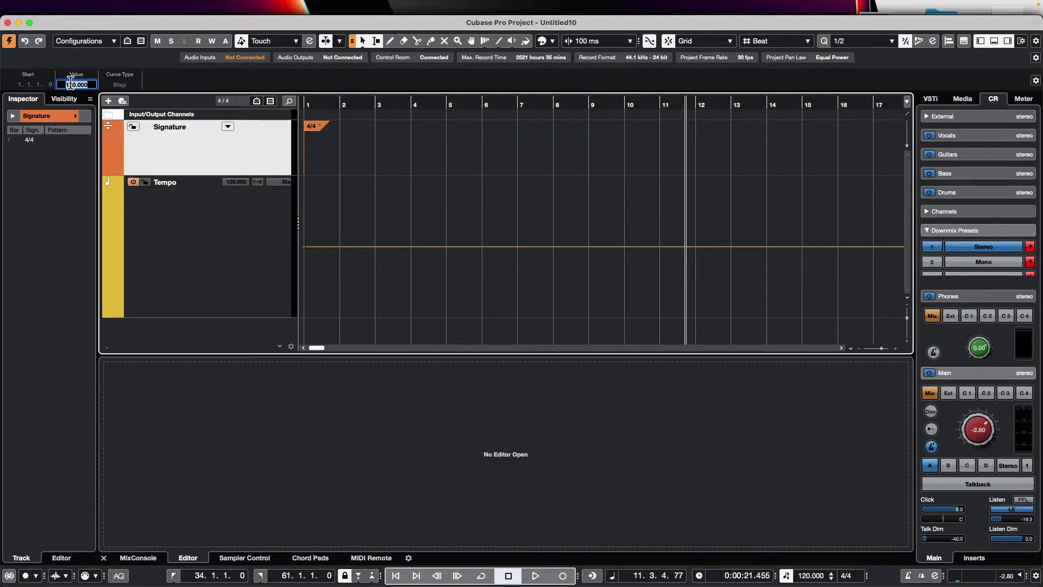
{"action": "type", "text": "108"}
{"action": "key", "text": "Return"}
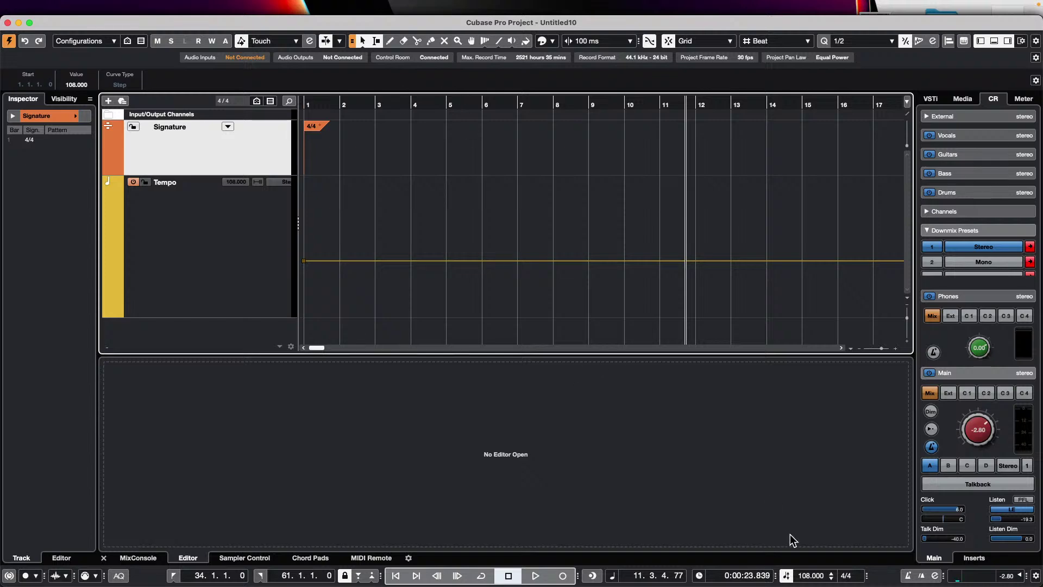
Toggle tempo track activation several times to compare both modes, leave it active and place the cursor just after bar 1.
{"action": "left_click", "coordinate": [786, 576]}
{"action": "left_click", "coordinate": [786, 576]}
{"action": "double_click", "coordinate": [786, 576]}
{"action": "left_click", "coordinate": [787, 576]}
{"action": "left_click", "coordinate": [786, 576]}
{"action": "left_click", "coordinate": [786, 576]}
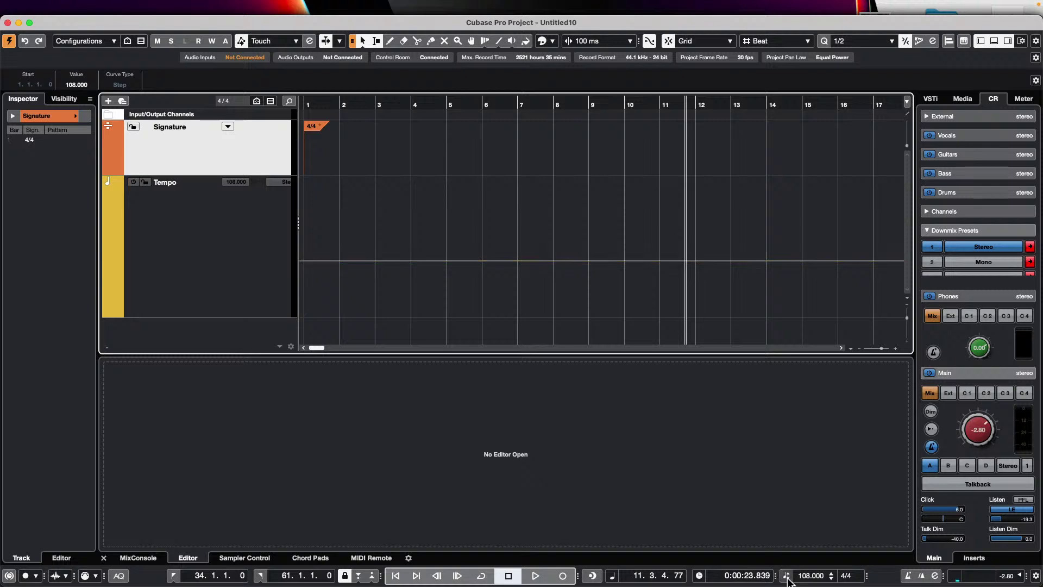
{"action": "left_click", "coordinate": [788, 577]}
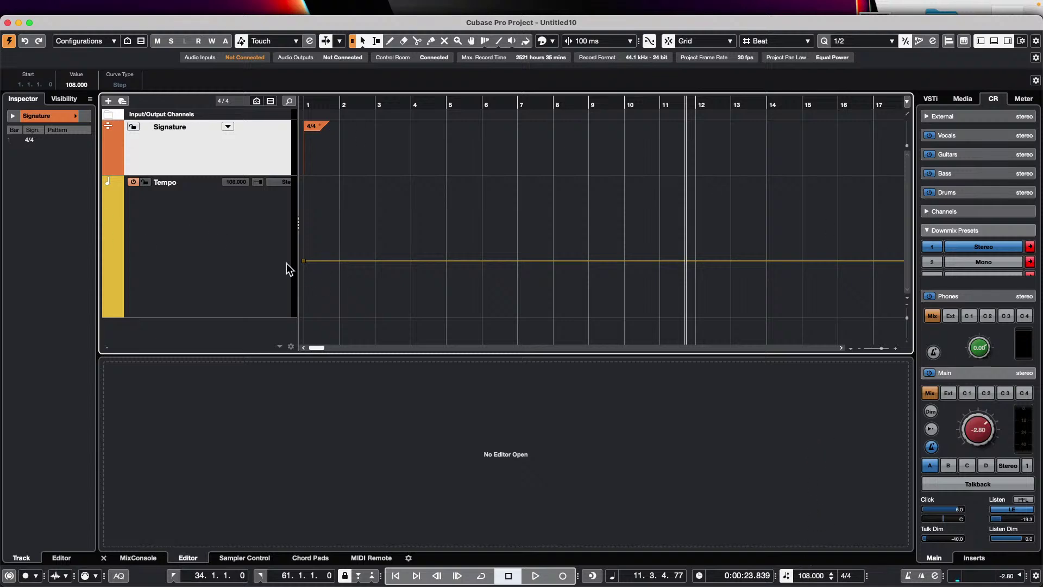
{"action": "left_click", "coordinate": [786, 578]}
{"action": "left_click", "coordinate": [310, 288]}
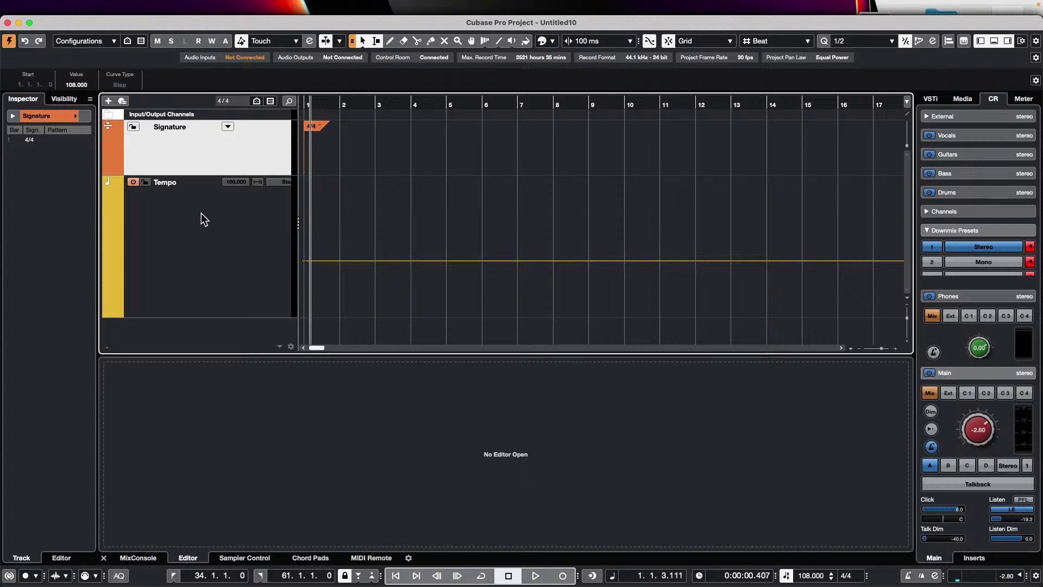
{"action": "right_click", "coordinate": [168, 224]}
{"action": "mouse_move", "coordinate": [240, 228]}
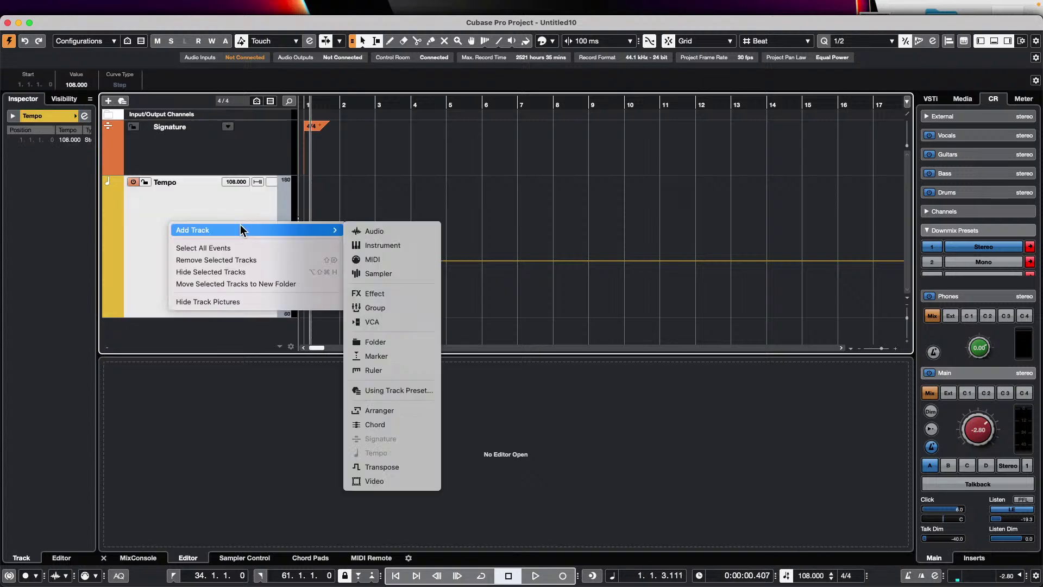
{"action": "left_click", "coordinate": [503, 219]}
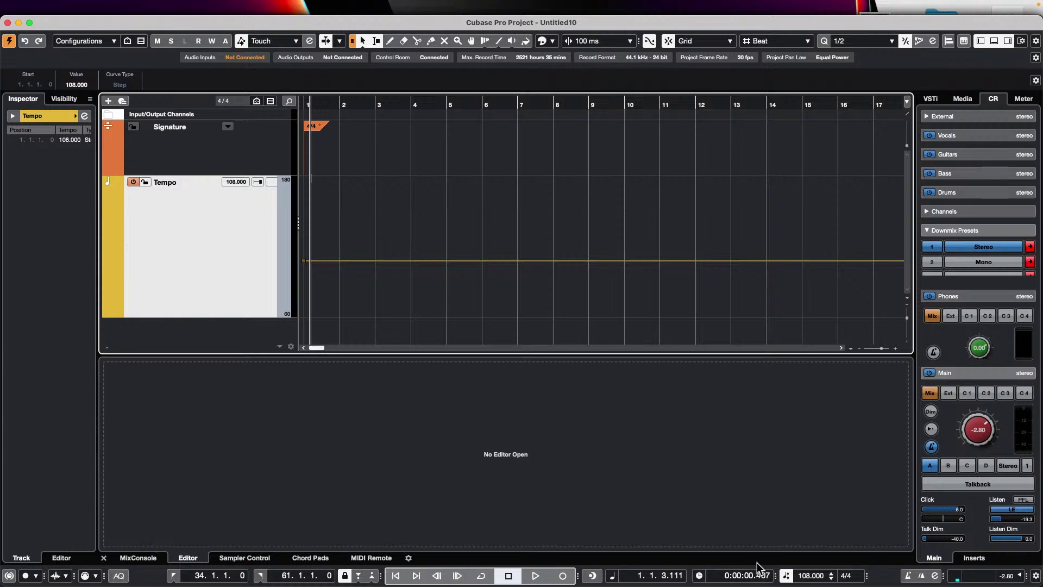
Toggle tempo track activation repeatedly and leave the project on the fixed tempo.
{"action": "left_click", "coordinate": [787, 575]}
{"action": "left_click", "coordinate": [787, 575]}
{"action": "left_click", "coordinate": [786, 575]}
{"action": "left_click", "coordinate": [787, 575]}
{"action": "left_click", "coordinate": [786, 575]}
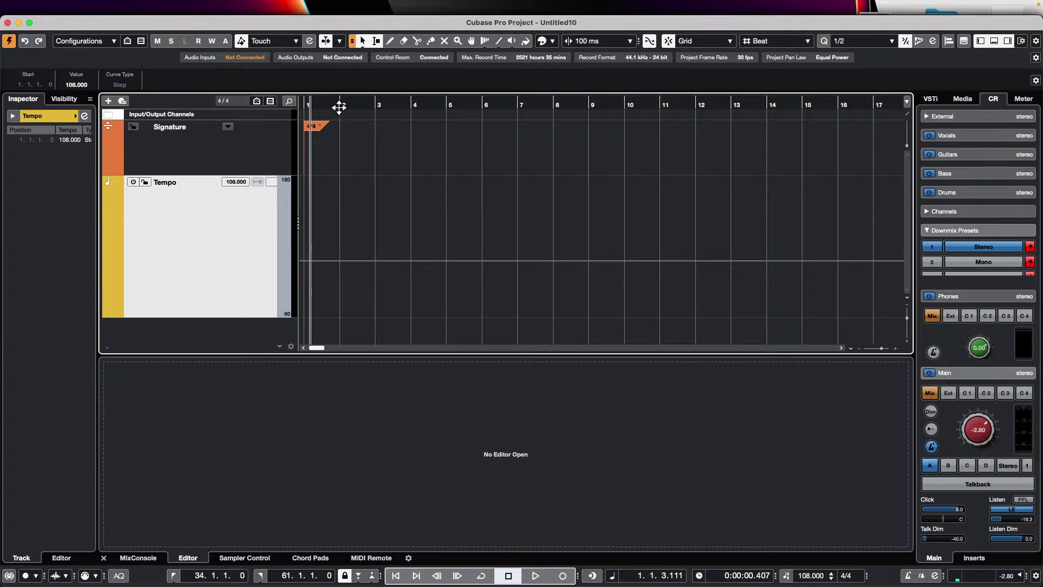
Set the tempo event at bar 1 to 132 BPM and activate the tempo track.
{"action": "left_click", "coordinate": [84, 85]}
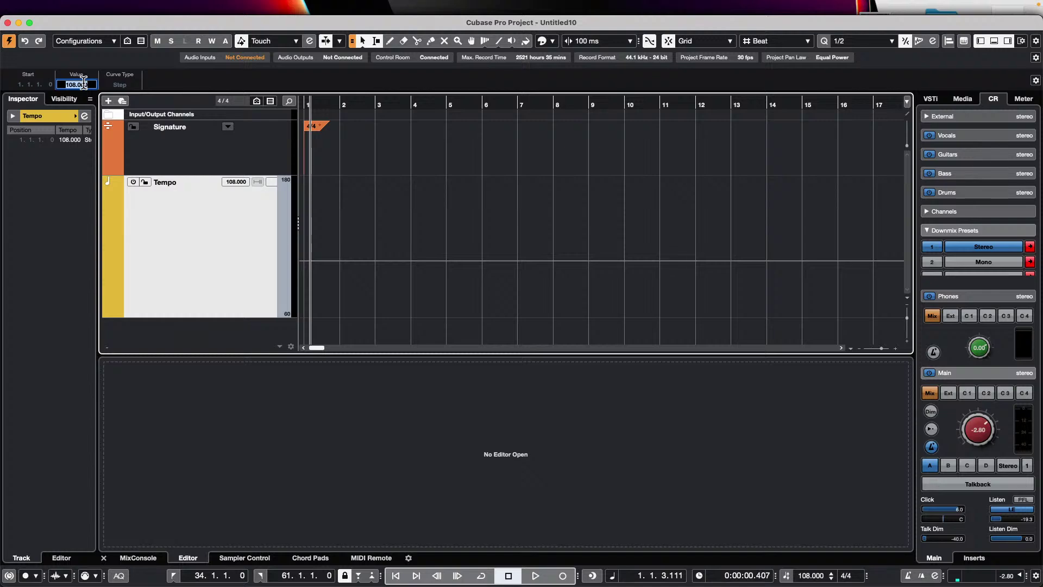
{"action": "type", "text": "132"}
{"action": "key", "text": "Return"}
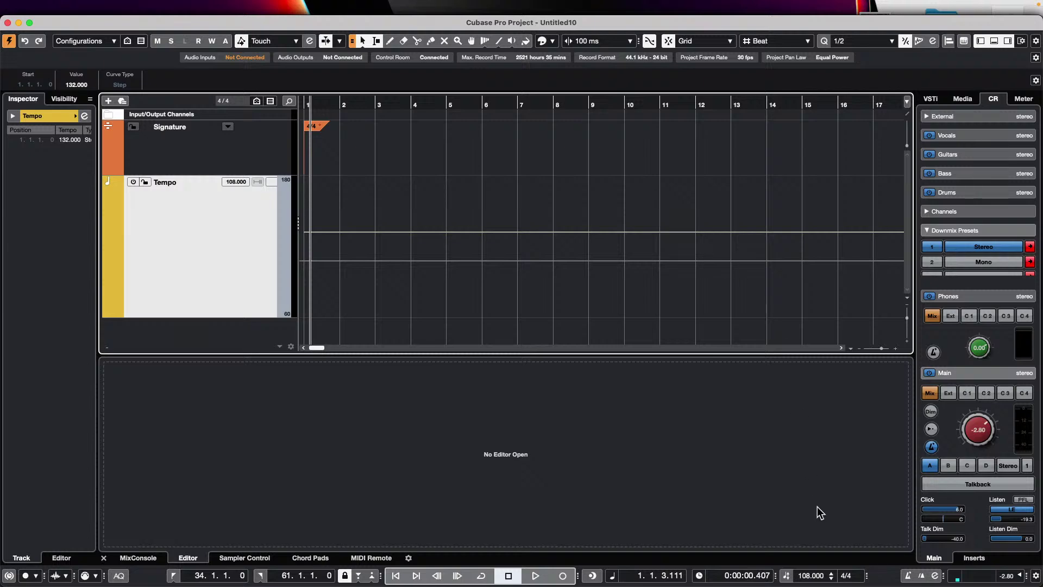
{"action": "left_click", "coordinate": [786, 576]}
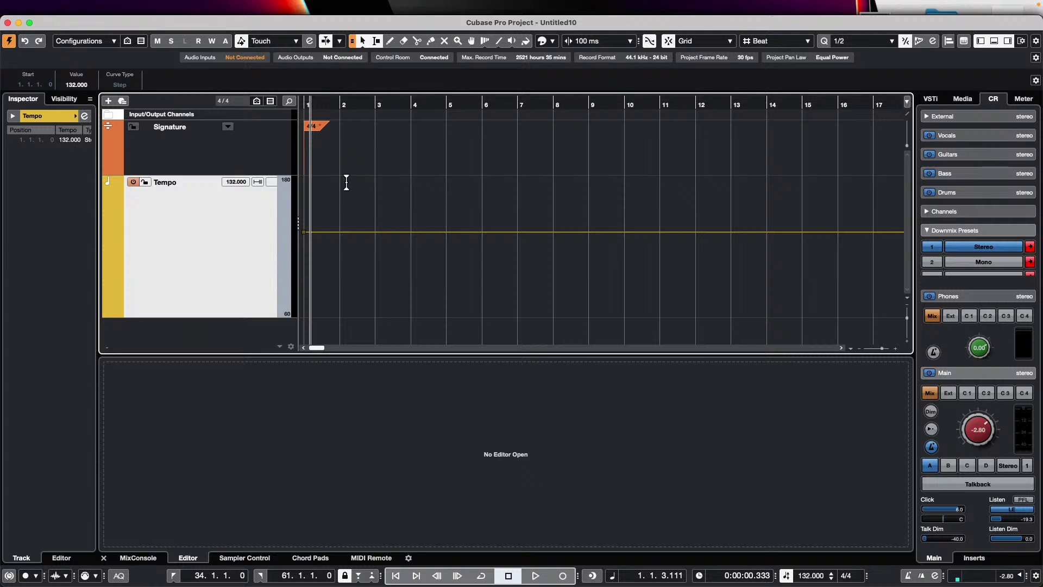
Move the tempo event at bar 1 down to 131 BPM on the tempo curve.
{"action": "left_click", "coordinate": [353, 264]}
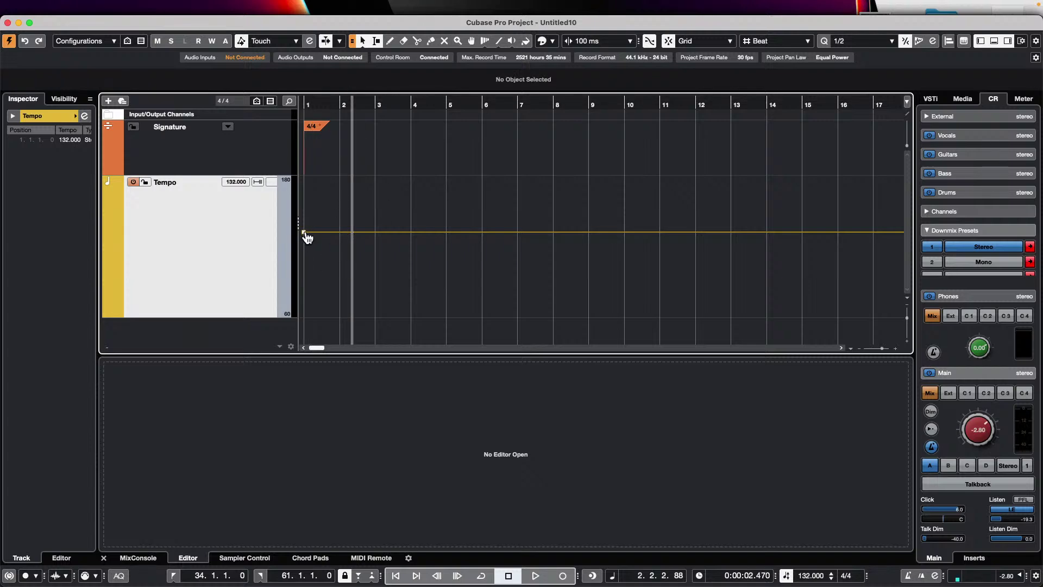
{"action": "mouse_move", "coordinate": [305, 237]}
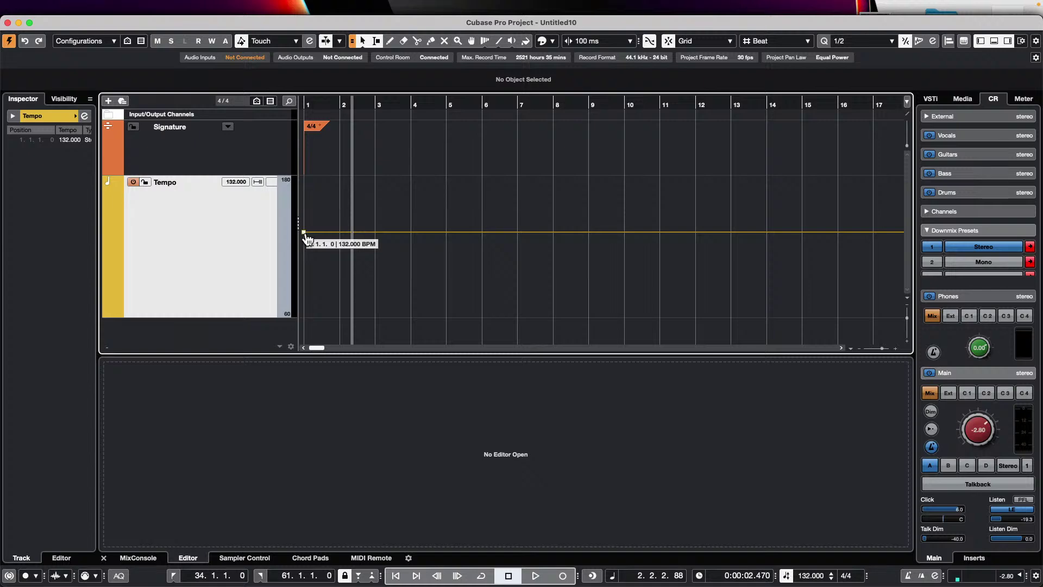
{"action": "left_click_drag", "start_coordinate": [306, 237], "coordinate": [307, 238]}
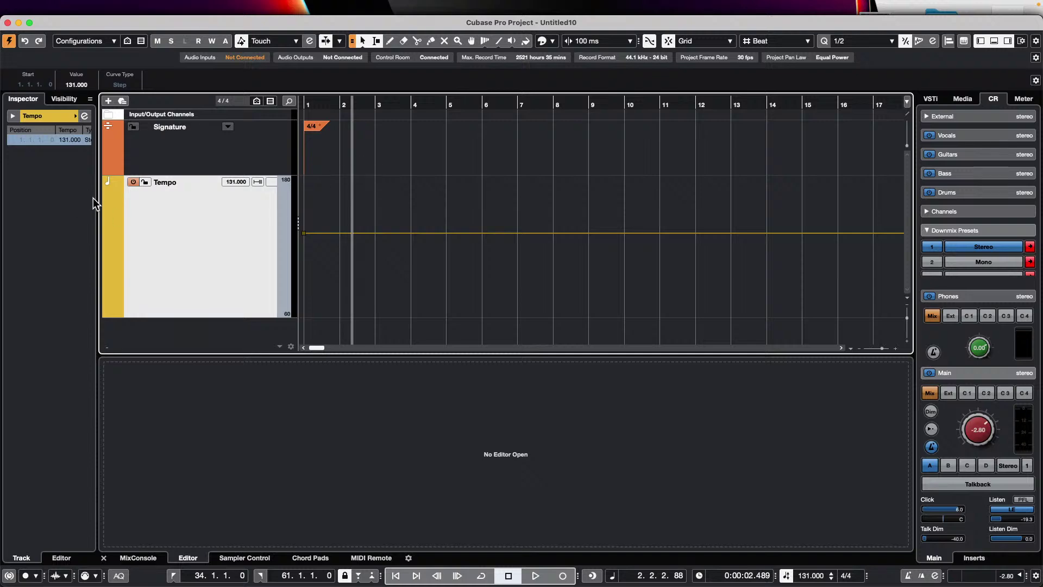
Remove the Signature track from the project.
{"action": "right_click", "coordinate": [331, 138]}
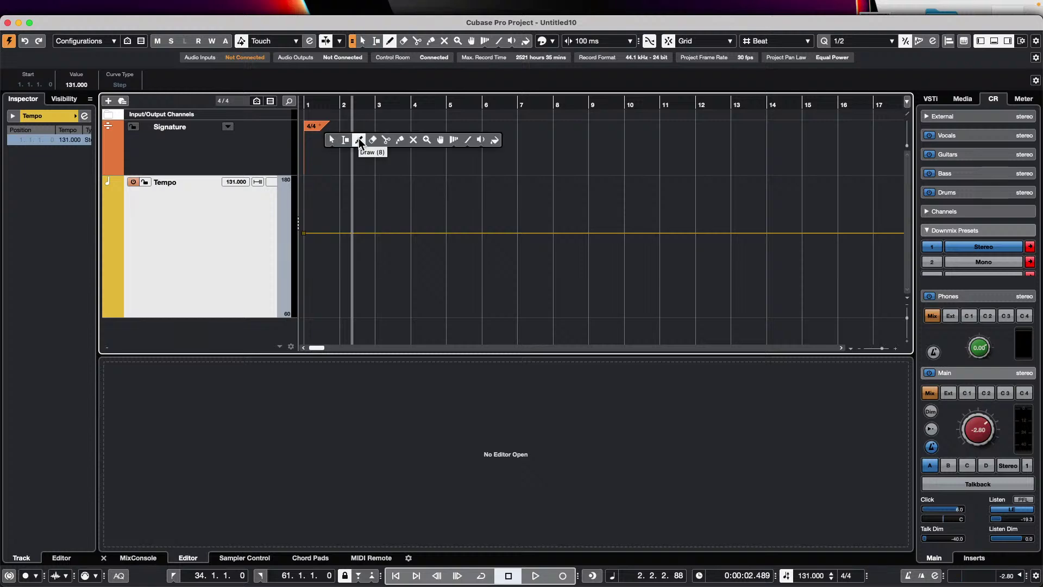
{"action": "left_click", "coordinate": [373, 140]}
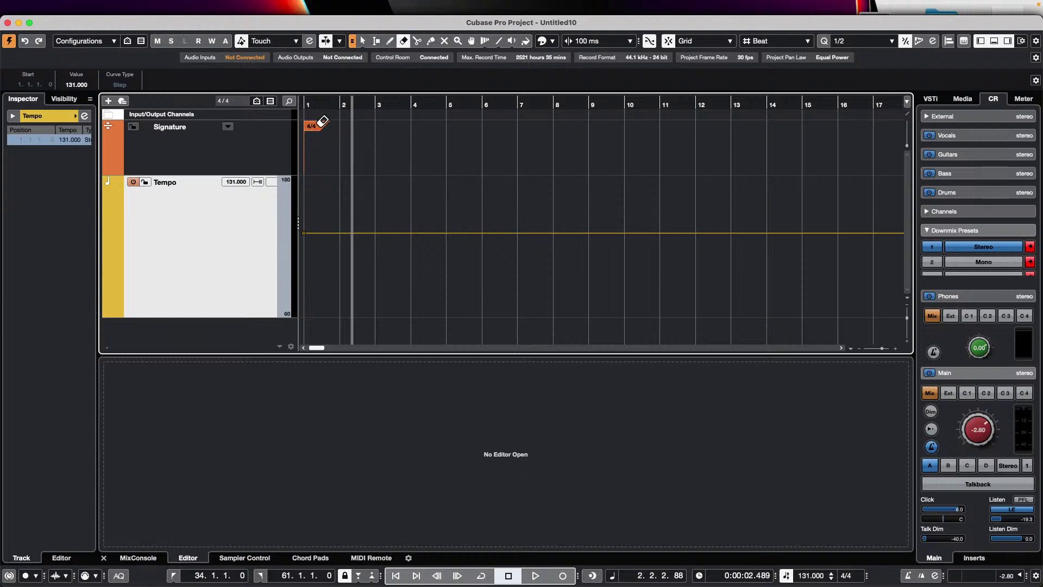
{"action": "left_click", "coordinate": [251, 148]}
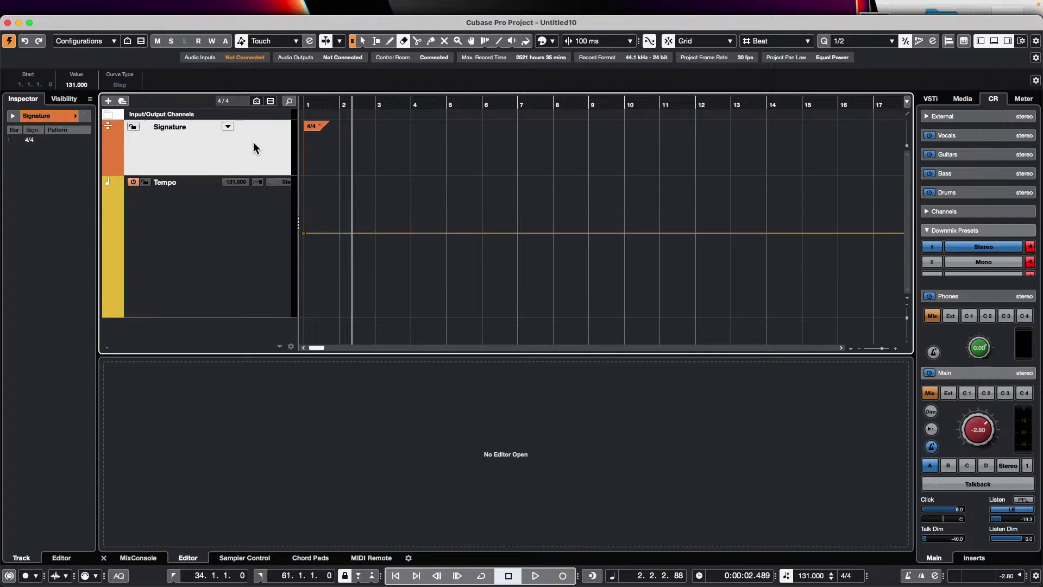
{"action": "right_click", "coordinate": [243, 145]}
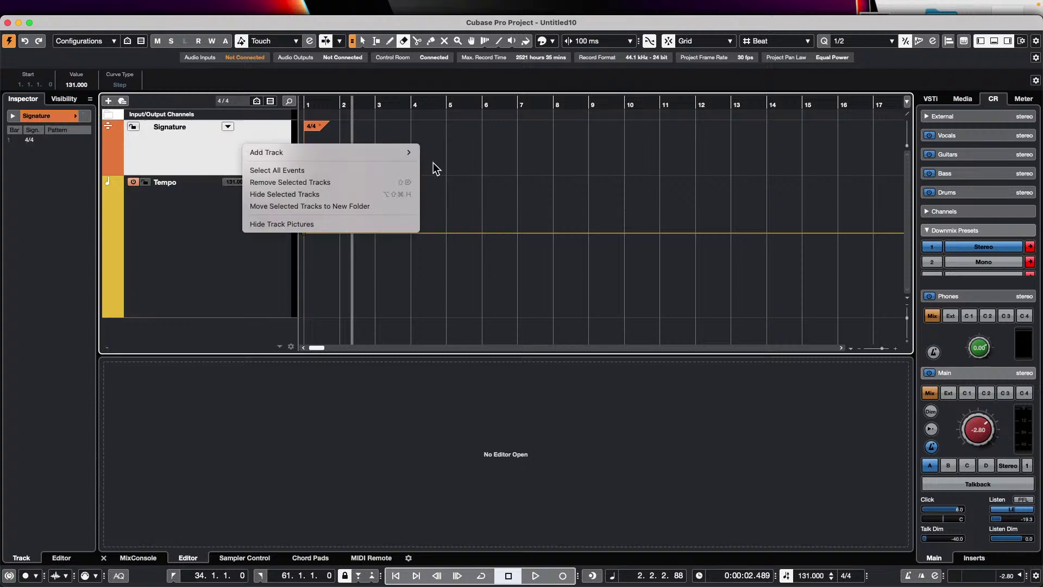
{"action": "mouse_move", "coordinate": [380, 152]}
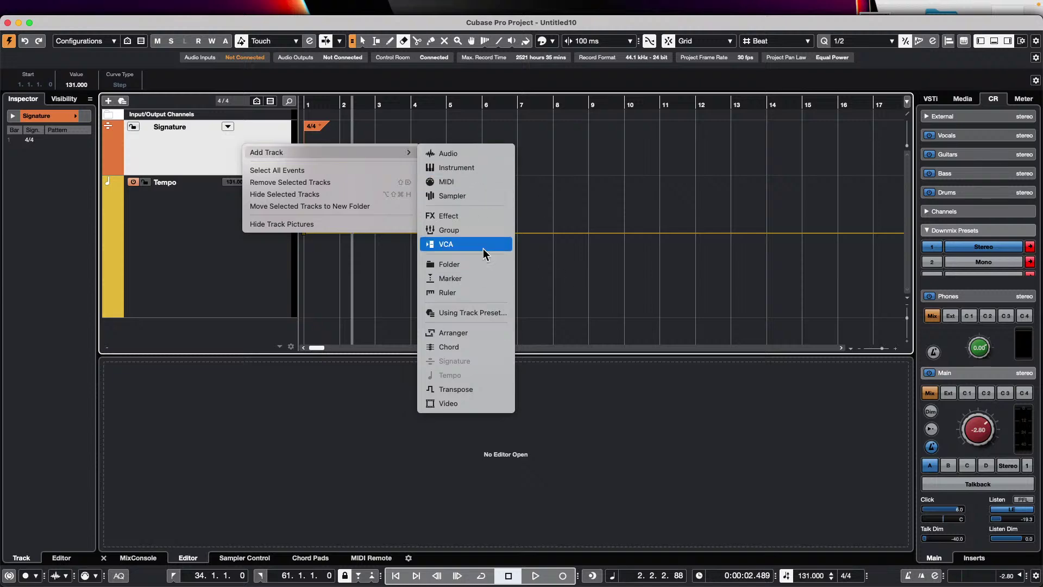
{"action": "left_click", "coordinate": [318, 183]}
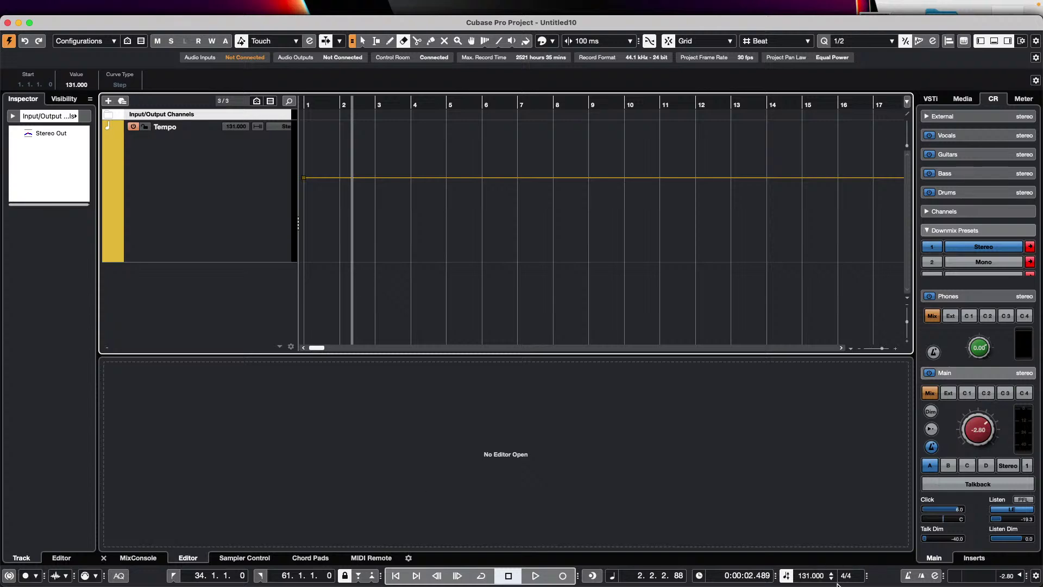
Switch between the fixed tempo and the tempo track several times, leaving the tempo track active.
{"action": "left_click", "coordinate": [787, 577]}
{"action": "left_click", "coordinate": [787, 577]}
{"action": "left_click", "coordinate": [787, 577]}
{"action": "left_click", "coordinate": [786, 577]}
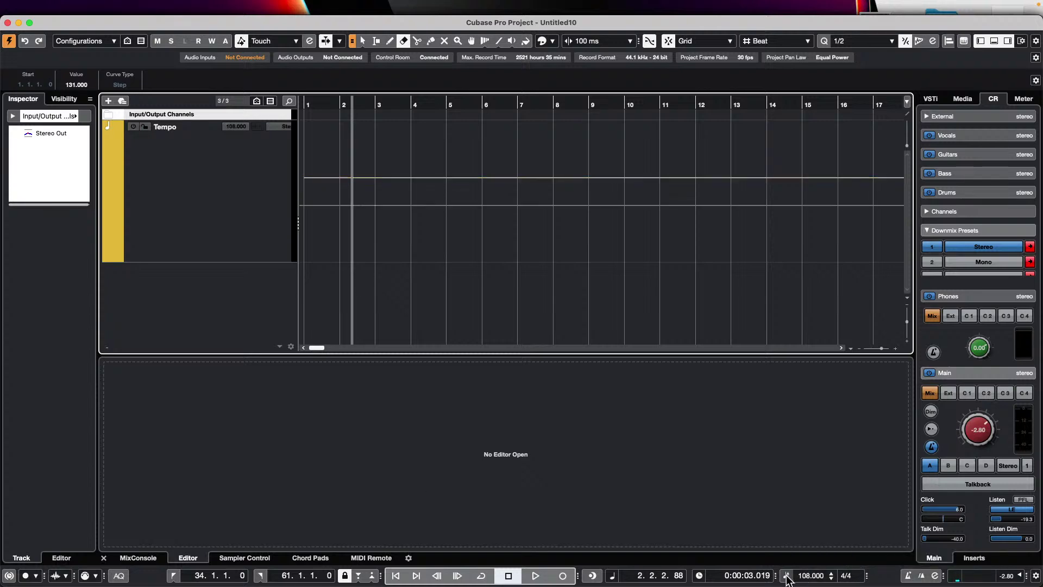
{"action": "left_click", "coordinate": [787, 577]}
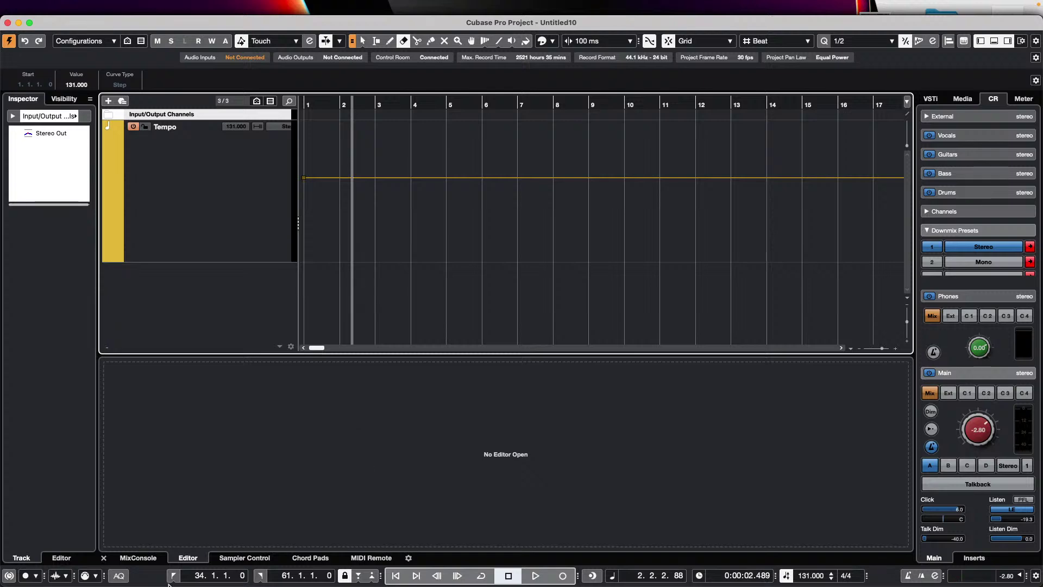
Switch to Finder, view the desktop image Windows HiDPI.jpg and close it.
{"action": "mouse_move", "coordinate": [360, 535]}
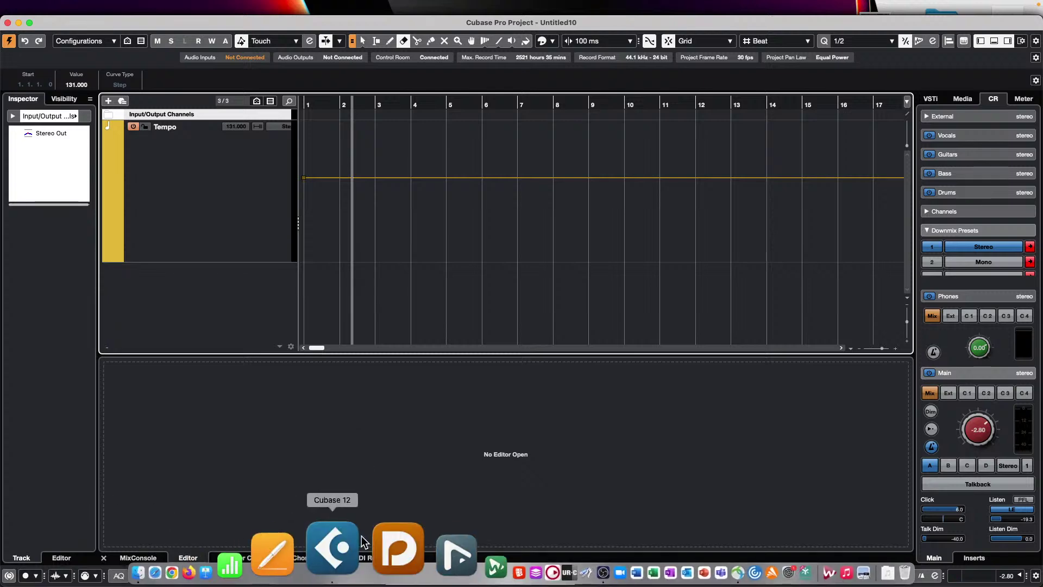
{"action": "left_click", "coordinate": [239, 544]}
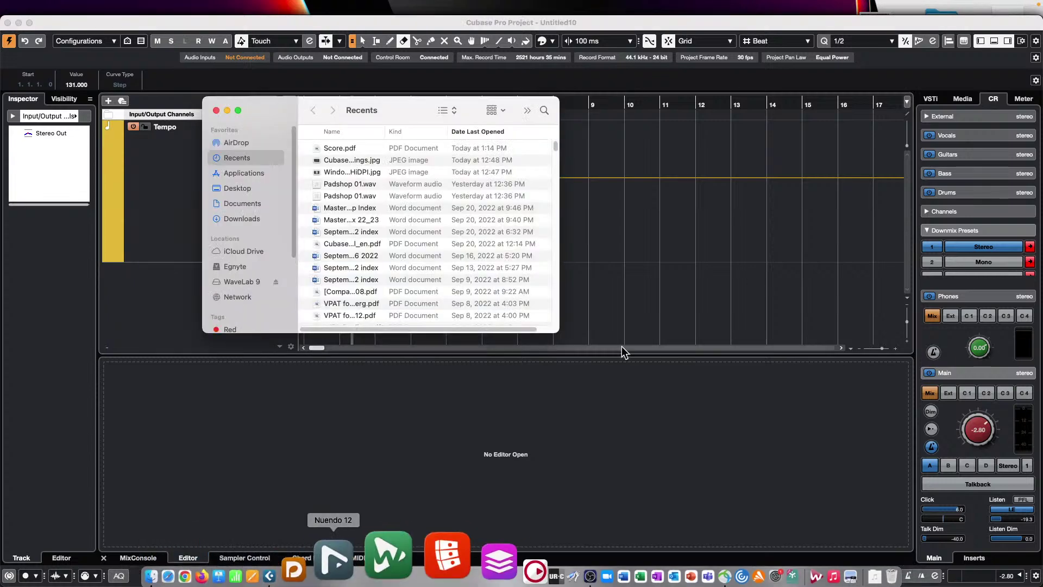
{"action": "left_click", "coordinate": [226, 188]}
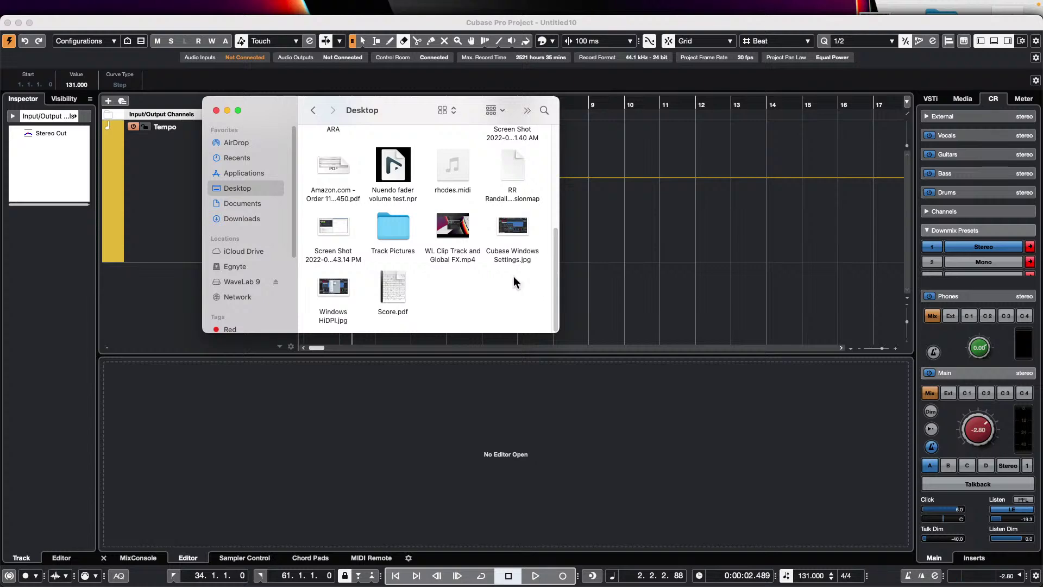
{"action": "double_click", "coordinate": [338, 288]}
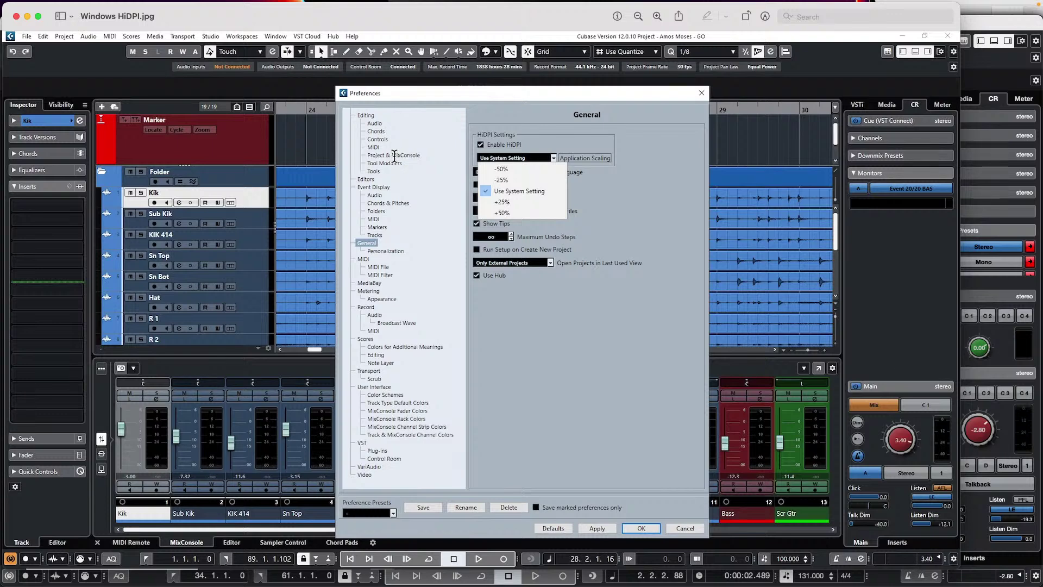
{"action": "left_click", "coordinate": [15, 18]}
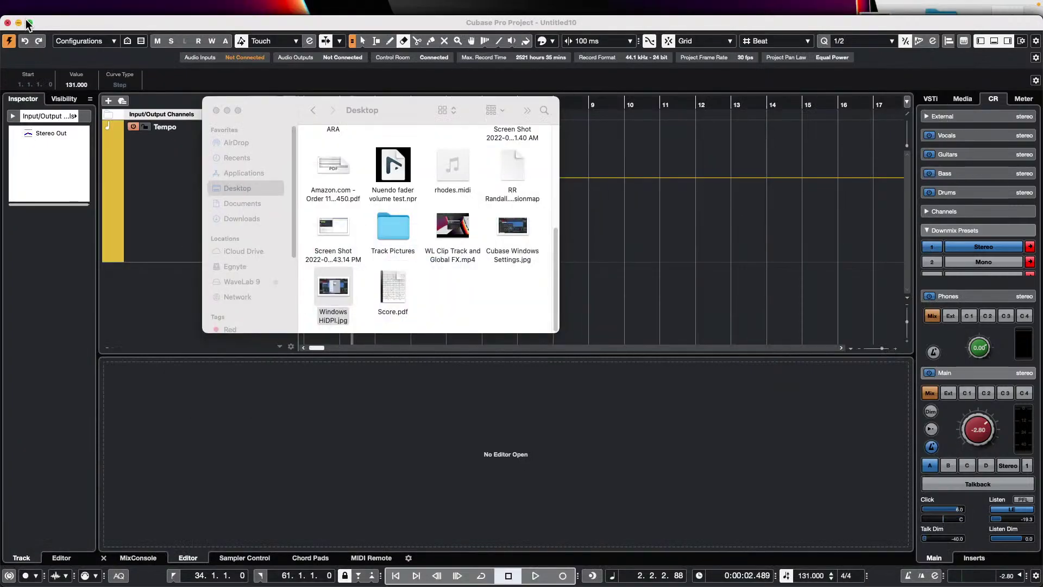
Reopen Windows HiDPI.jpg to examine the HiDPI application scaling options, and close the image and the Finder window.
{"action": "double_click", "coordinate": [334, 287]}
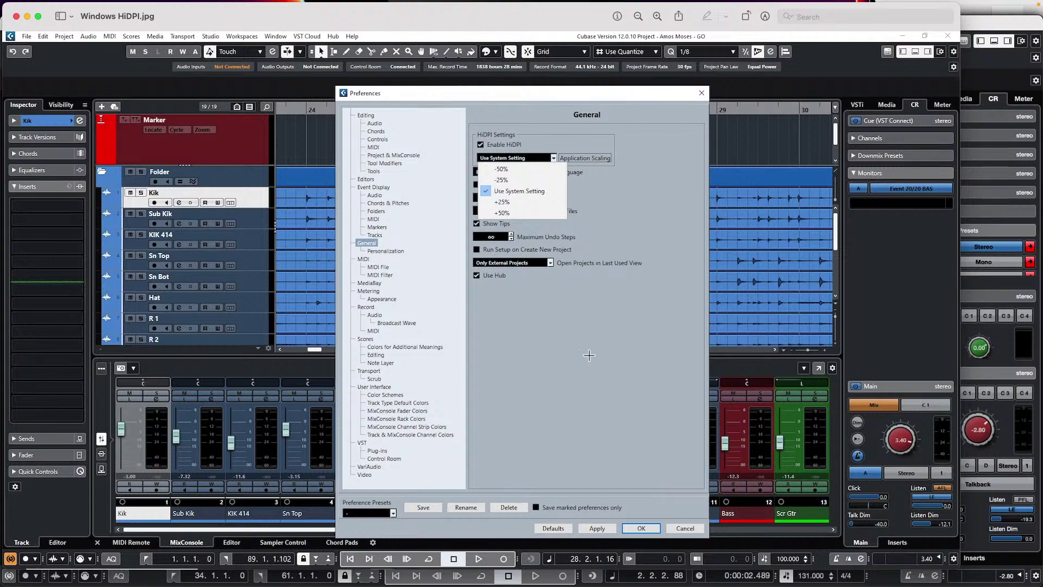
{"action": "left_click", "coordinate": [16, 17]}
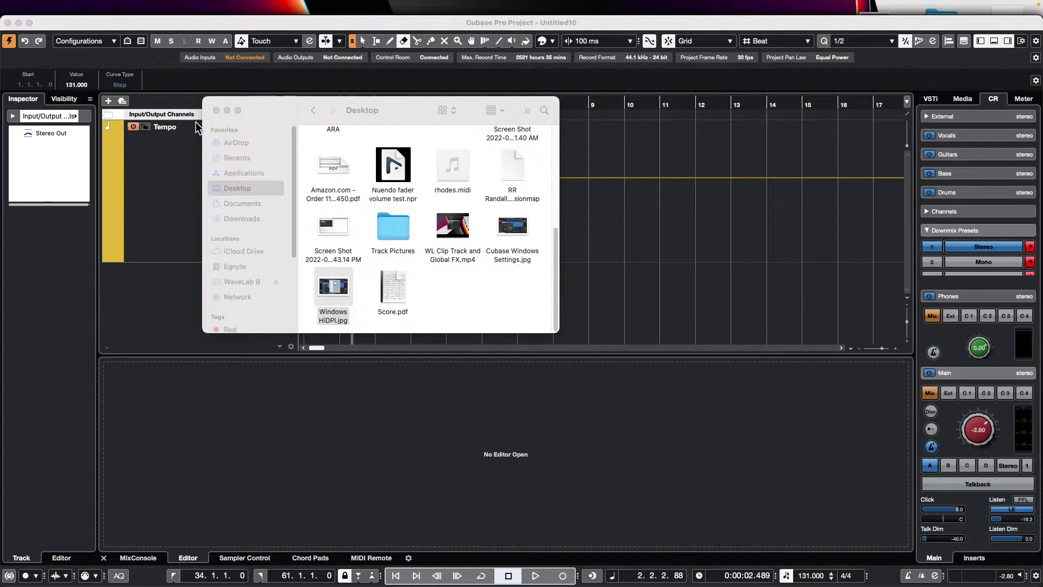
{"action": "left_click", "coordinate": [216, 111]}
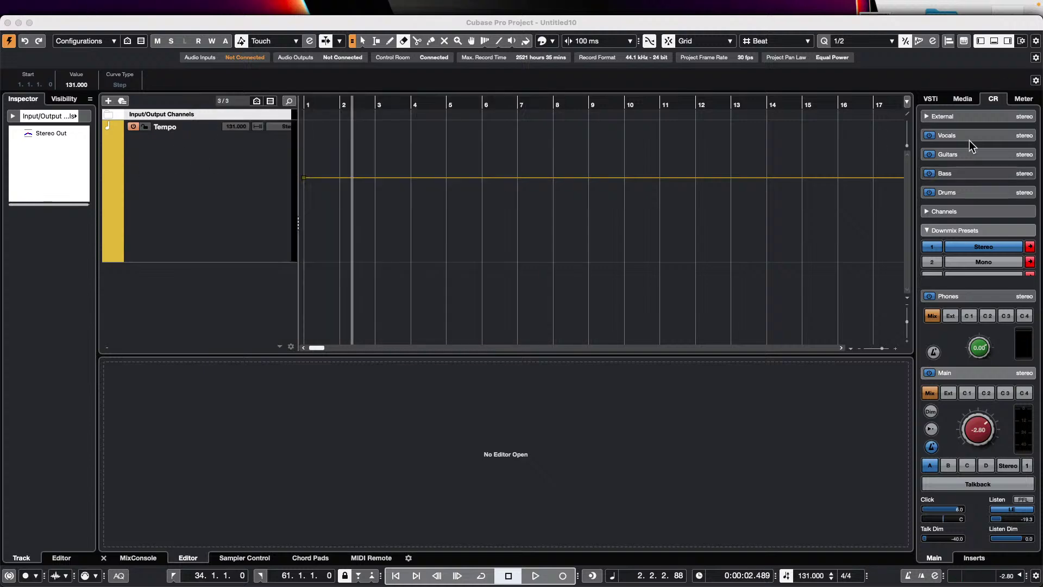
Expand the project window to full size and open the Dubstep set of Loops & Samples in the media browser.
{"action": "left_click", "coordinate": [963, 104]}
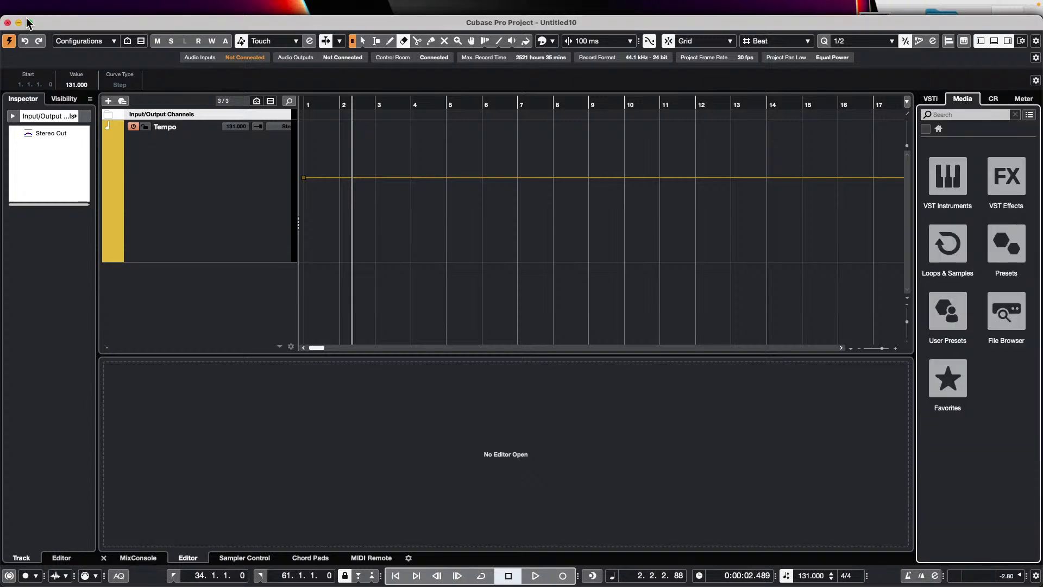
{"action": "left_click", "coordinate": [29, 22]}
{"action": "right_click", "coordinate": [246, 218]}
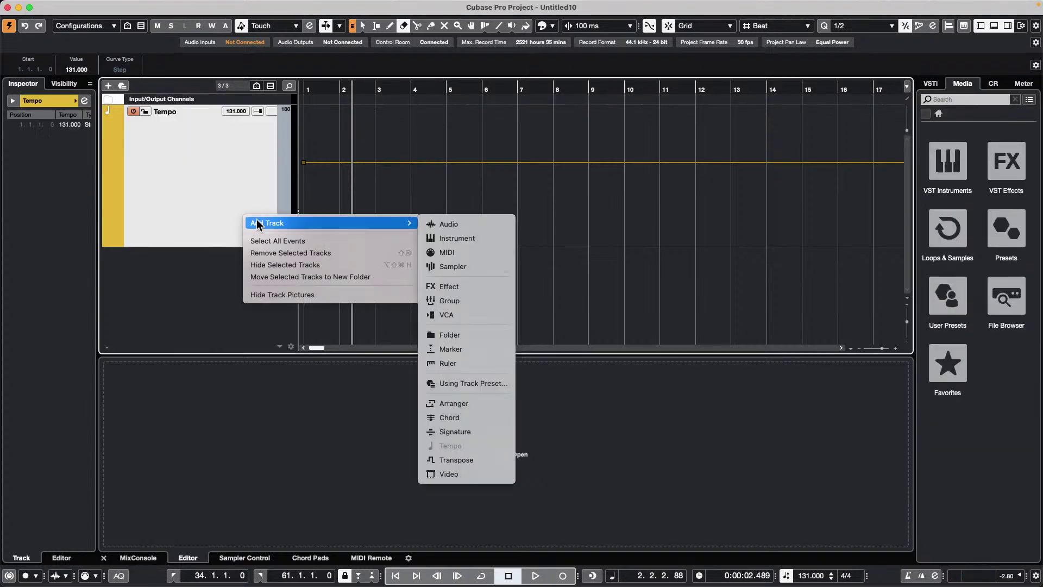
{"action": "left_click", "coordinate": [952, 222]}
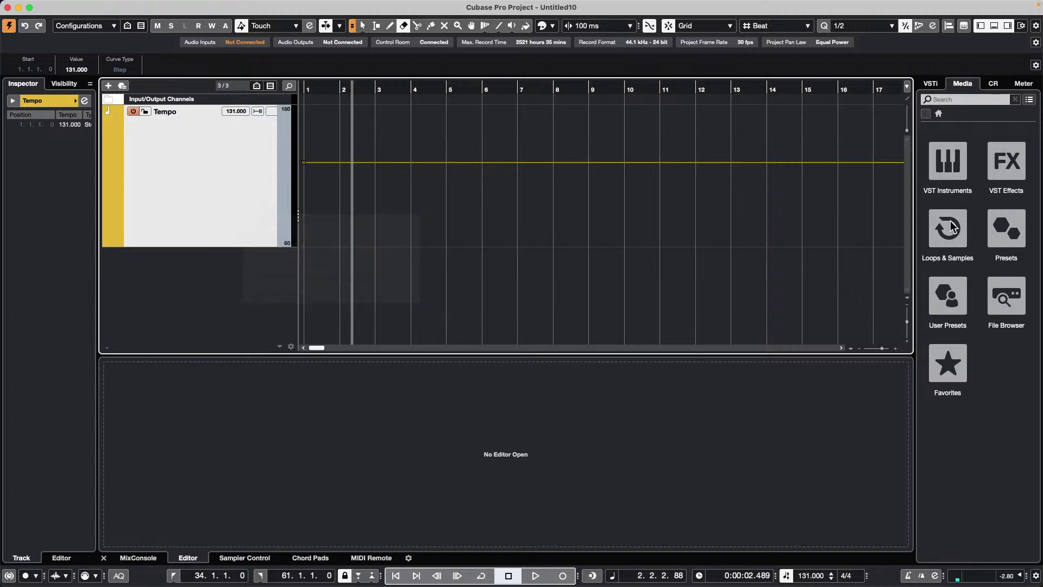
{"action": "left_click", "coordinate": [952, 222]}
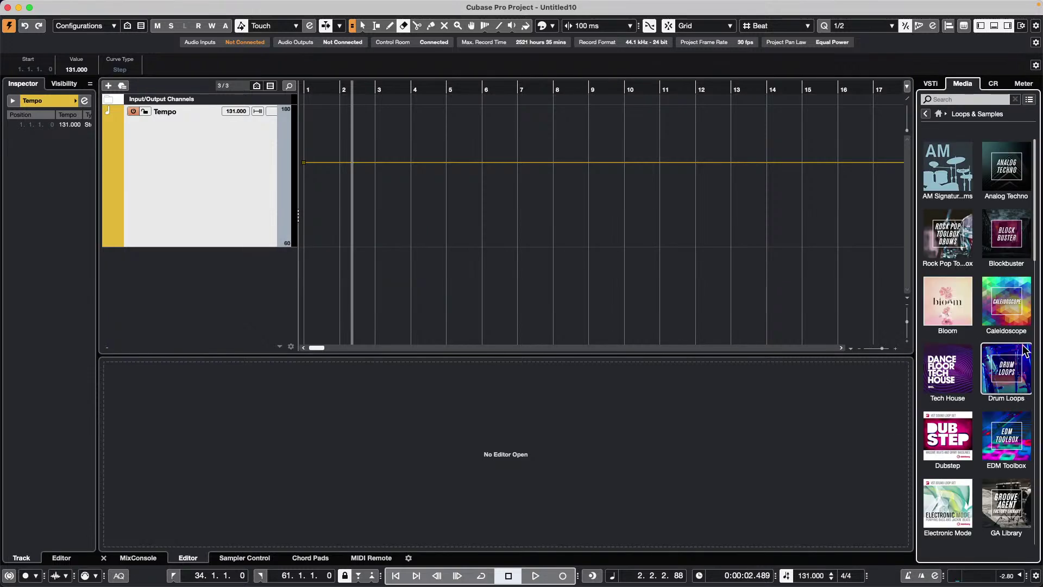
{"action": "left_click", "coordinate": [946, 429]}
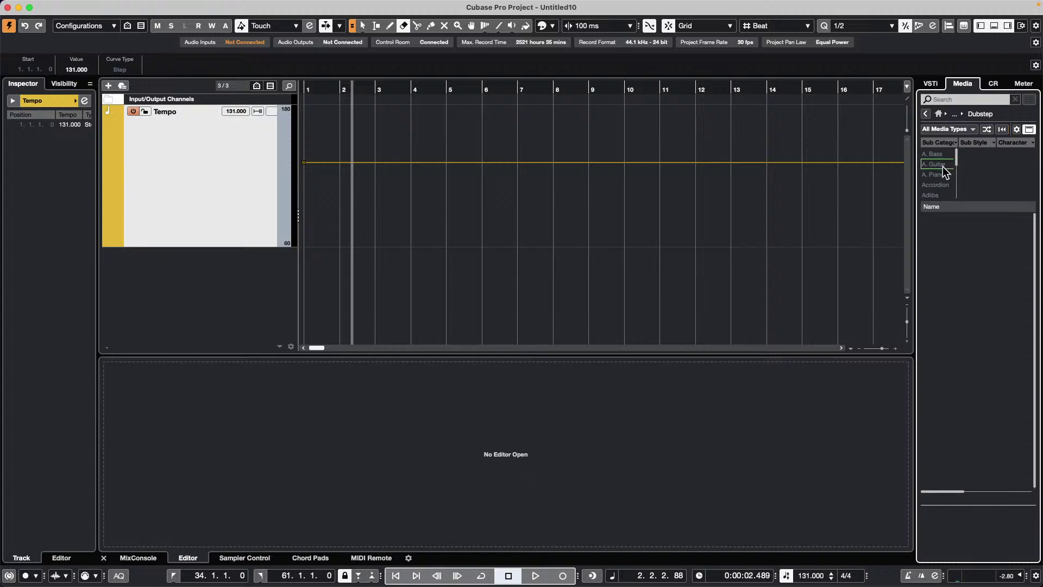
Stack the loops Apes Of Base_Hi Hat 1, Bloc-Headz_Ambience 1 and Complexstep_Synth FX 1 at bar 1 on one new audio track.
{"action": "left_click", "coordinate": [954, 361]}
{"action": "left_click_drag", "start_coordinate": [955, 366], "coordinate": [306, 282]}
{"action": "left_click_drag", "start_coordinate": [984, 436], "coordinate": [307, 290]}
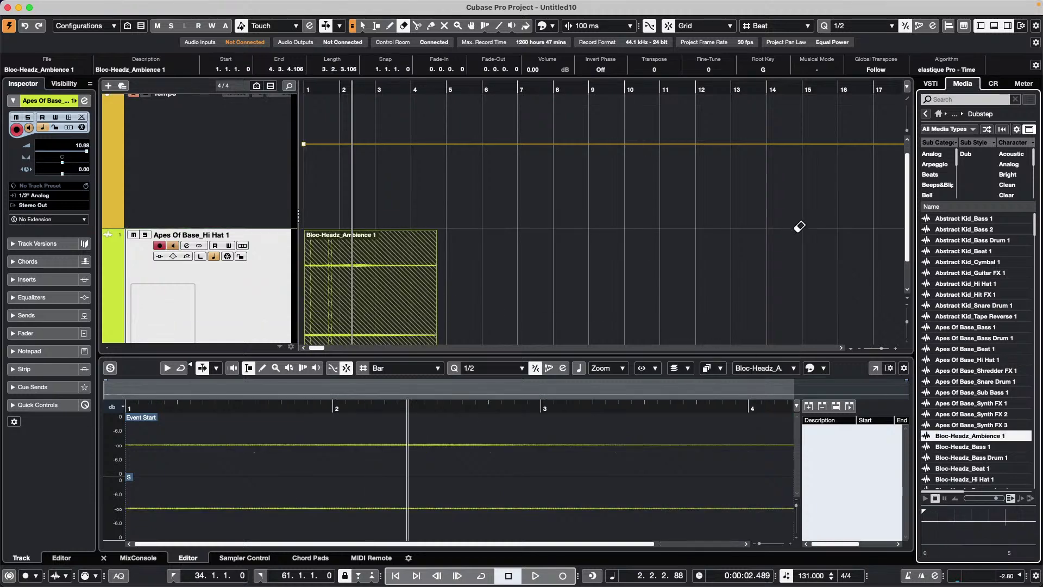
{"action": "scroll", "coordinate": [961, 326], "scroll_direction": "down", "scroll_amount": 1}
{"action": "scroll", "coordinate": [960, 326], "scroll_direction": "down", "scroll_amount": 10}
{"action": "left_click_drag", "start_coordinate": [960, 447], "coordinate": [306, 297]}
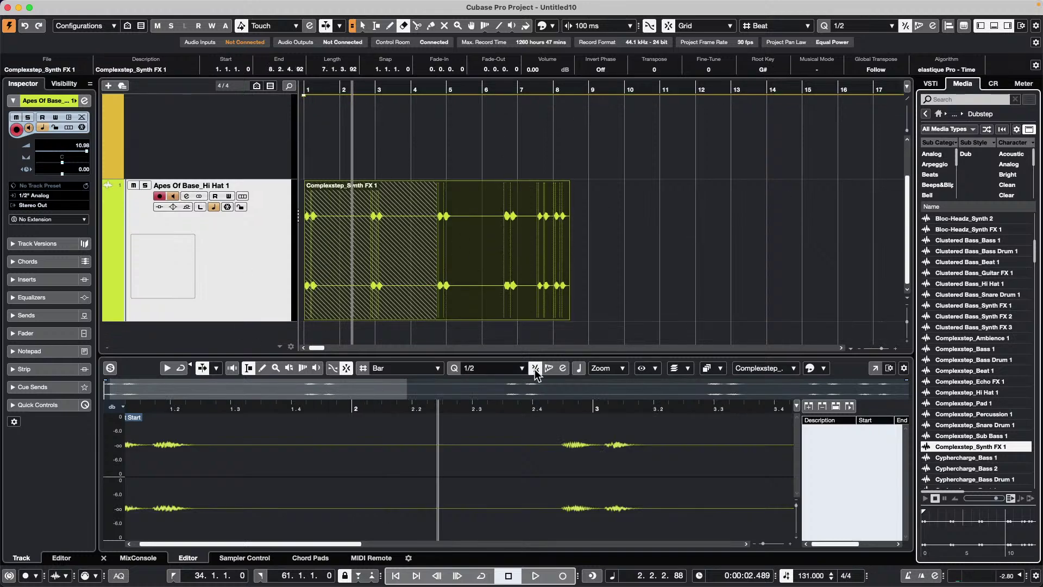
Bring Apes Of Base_Hi Hat 1 to the front of the overlapping events, and try moving it along the track before undoing the move.
{"action": "key", "text": "1"}
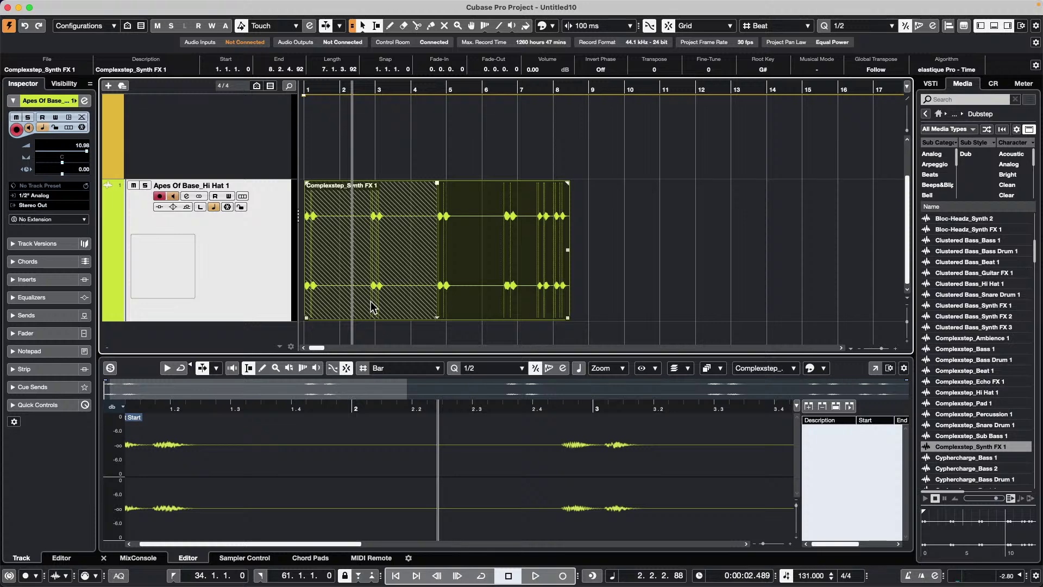
{"action": "left_click", "coordinate": [436, 318]}
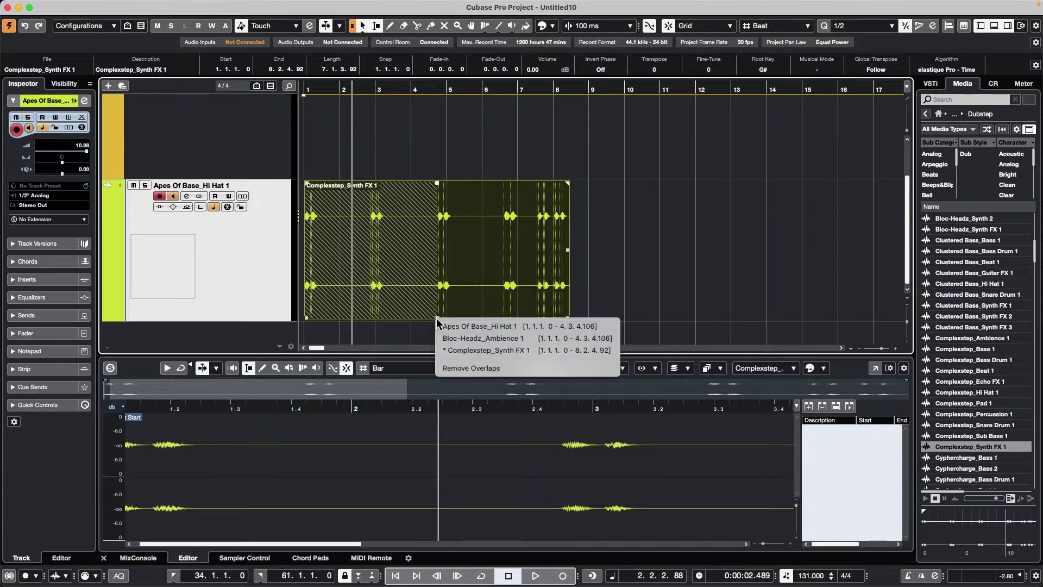
{"action": "left_click", "coordinate": [481, 327]}
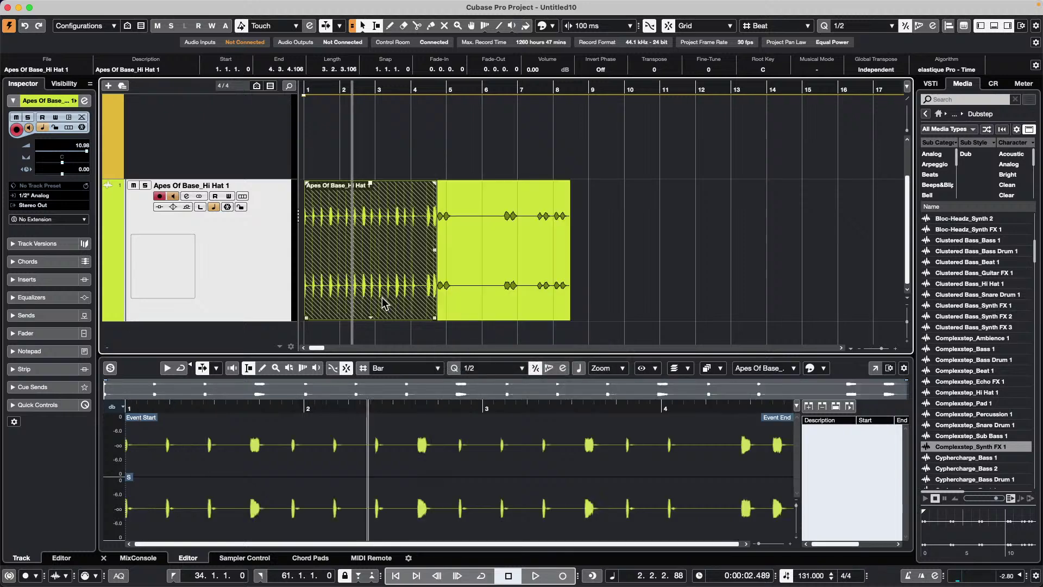
{"action": "left_click_drag", "start_coordinate": [383, 298], "coordinate": [734, 285]}
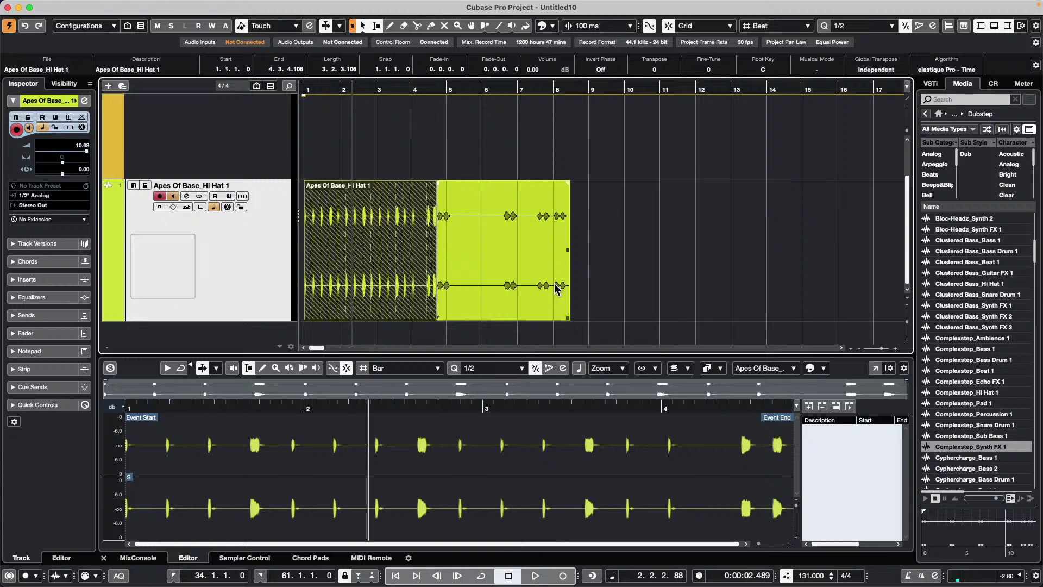
{"action": "key", "text": "super+z"}
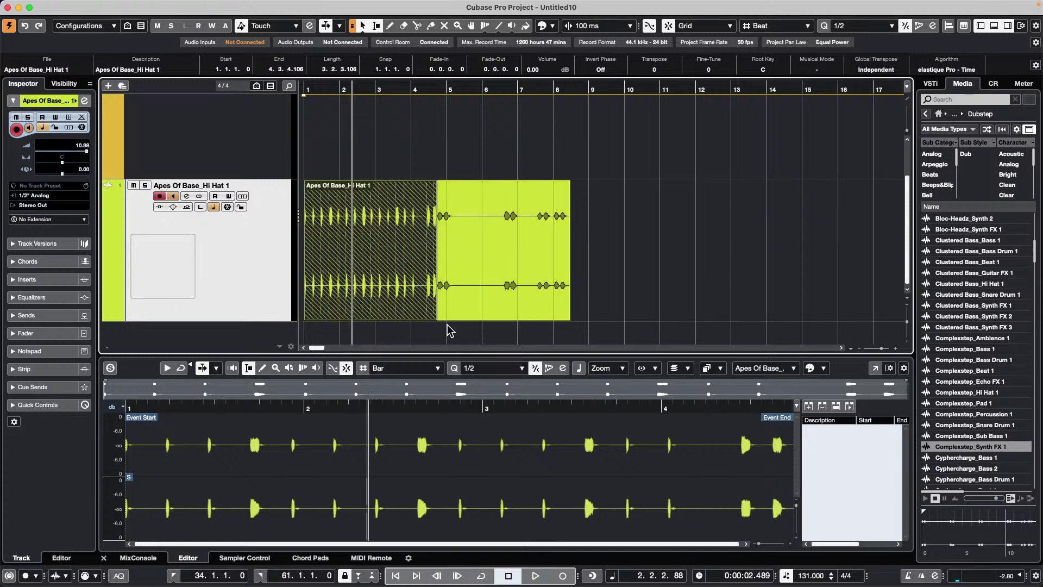
Bring Complexstep_Synth FX 1 to the front, replace it with Bloc-Headz_Ambience 1 and list the overlapping events again.
{"action": "left_click", "coordinate": [477, 306]}
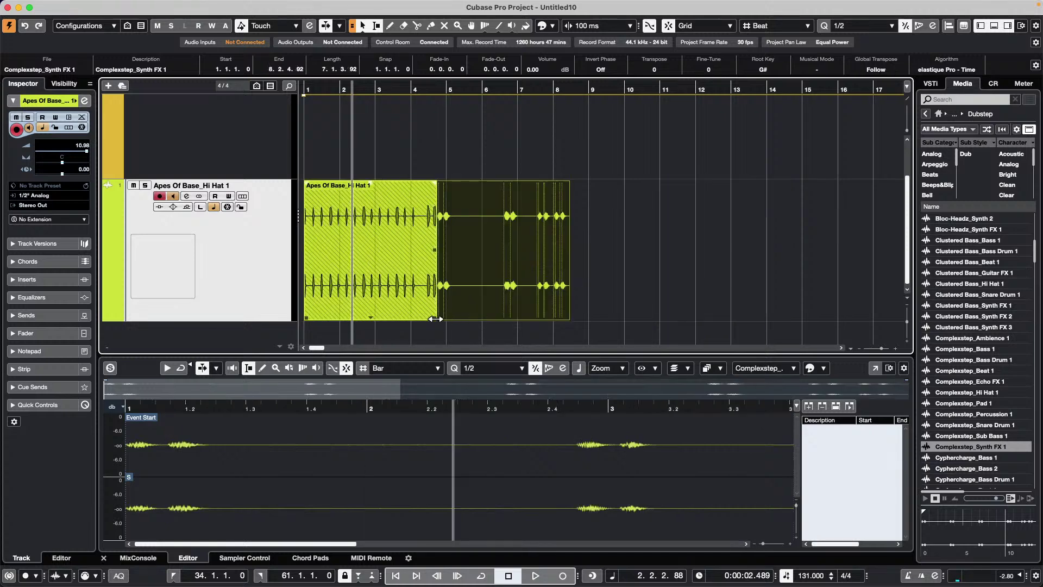
{"action": "left_click", "coordinate": [371, 318]}
{"action": "left_click", "coordinate": [422, 339]}
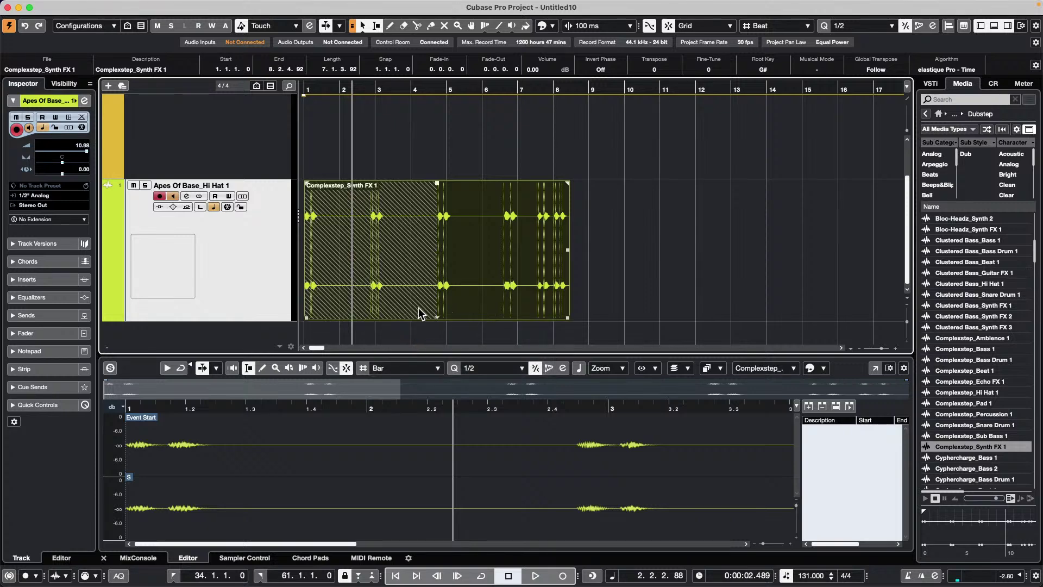
{"action": "left_click", "coordinate": [438, 318]}
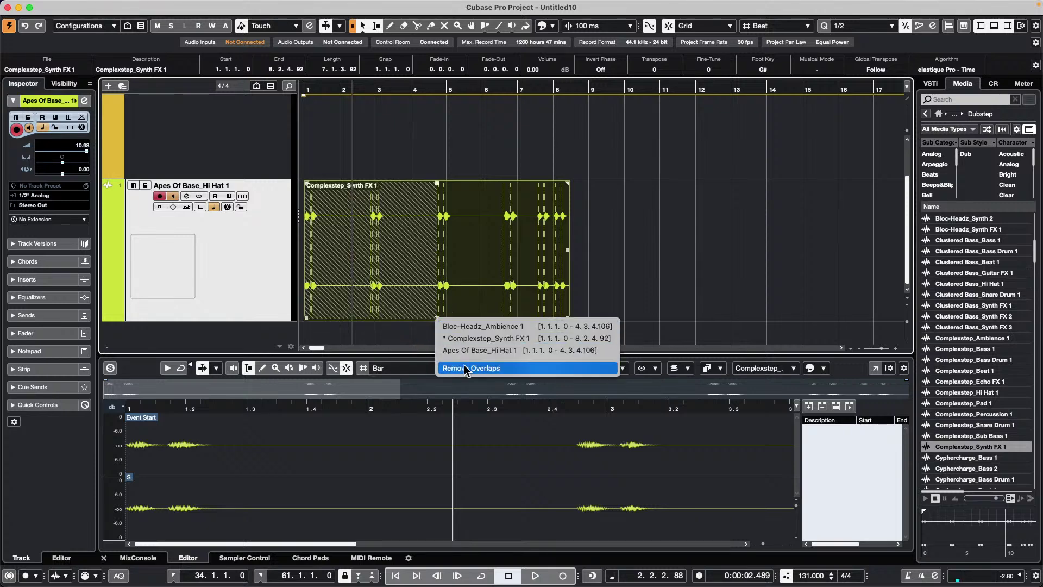
{"action": "left_click", "coordinate": [480, 328]}
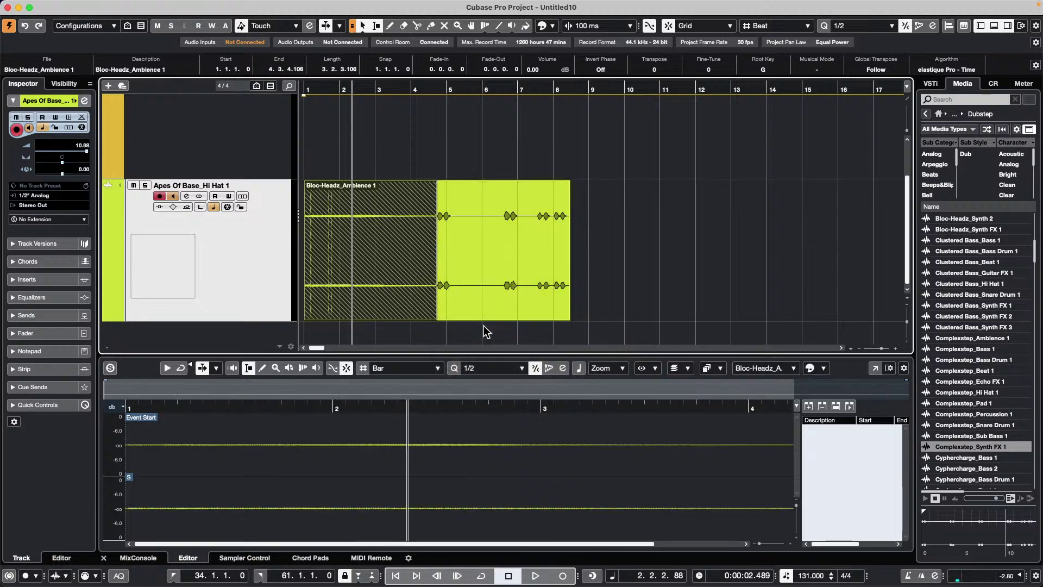
{"action": "left_click", "coordinate": [373, 317]}
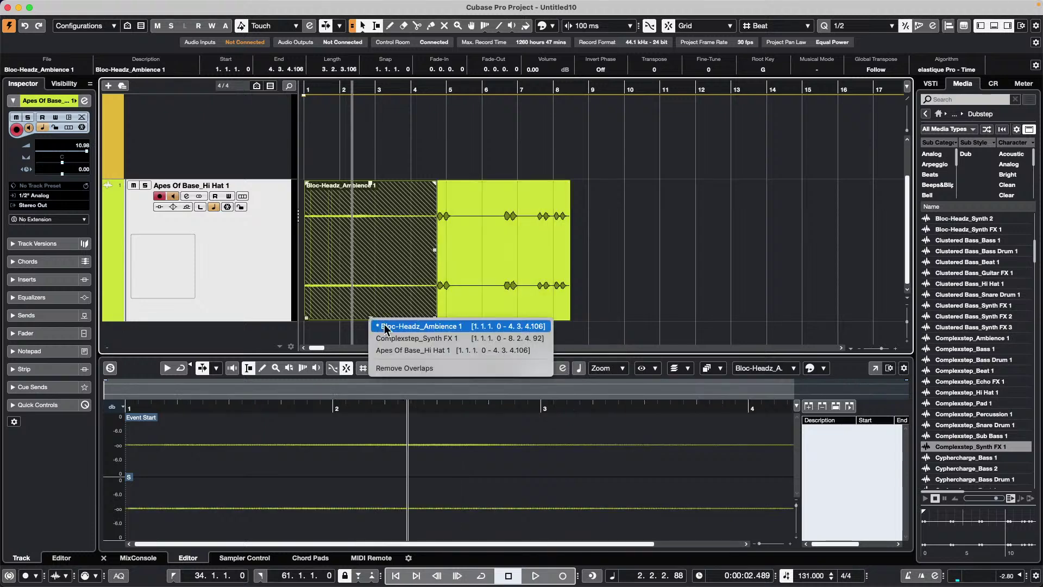
Add the loop Twirling_Beat 1 from the Dubstep set at bar 1, on top of the overlapping audio events.
{"action": "left_click", "coordinate": [976, 431]}
{"action": "scroll", "coordinate": [960, 341], "scroll_direction": "down", "scroll_amount": 10}
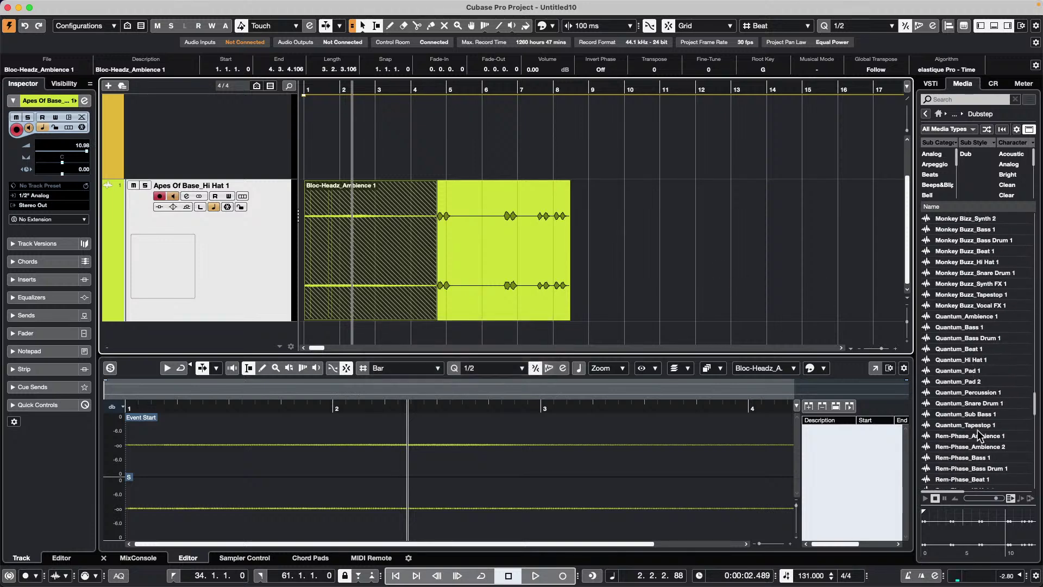
{"action": "left_click_drag", "start_coordinate": [978, 436], "coordinate": [1006, 298]}
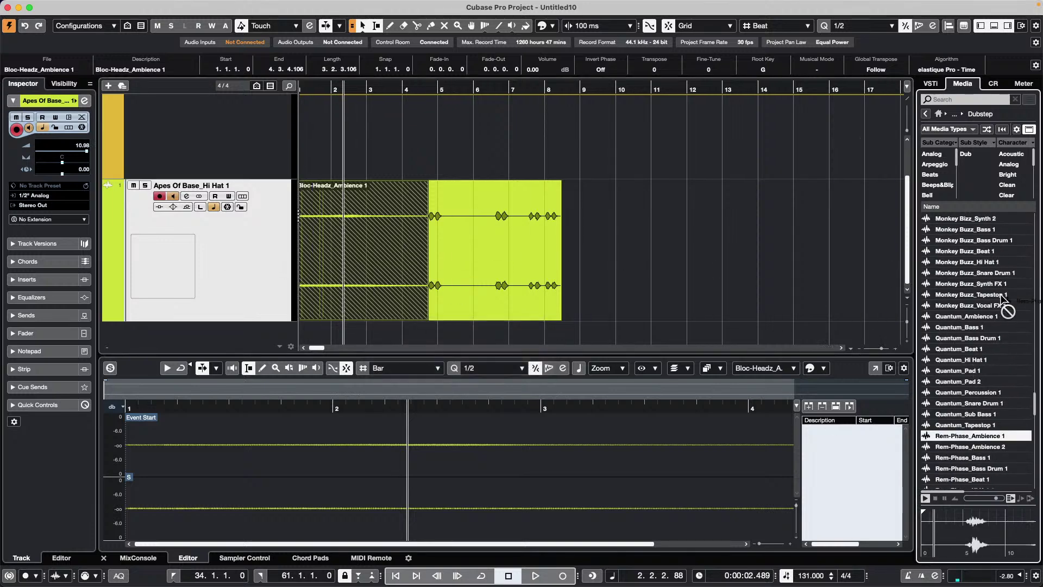
{"action": "scroll", "coordinate": [972, 332], "scroll_direction": "down", "scroll_amount": 10}
{"action": "left_click", "coordinate": [965, 396]}
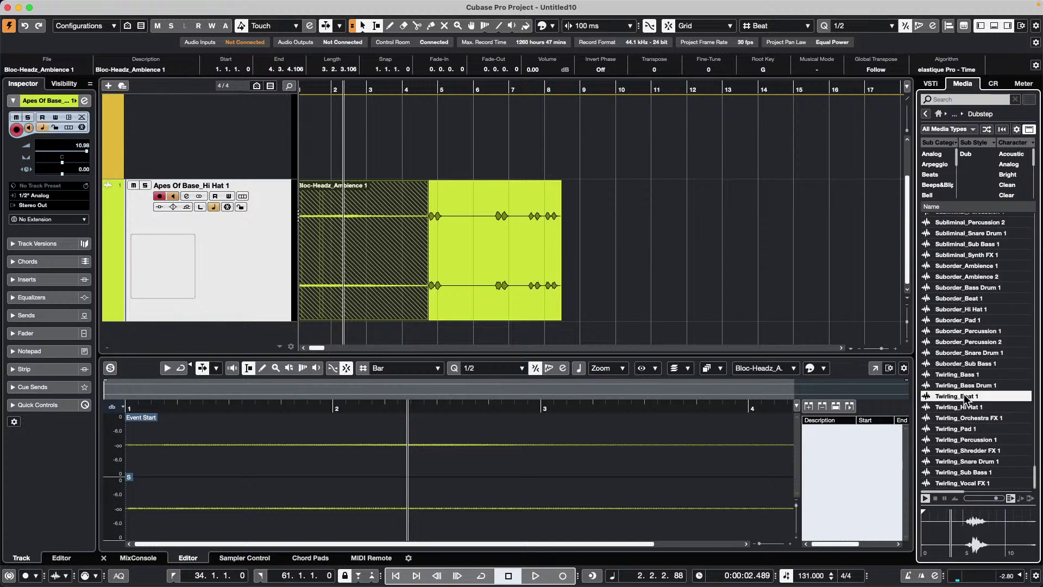
{"action": "left_click_drag", "start_coordinate": [957, 401], "coordinate": [305, 282]}
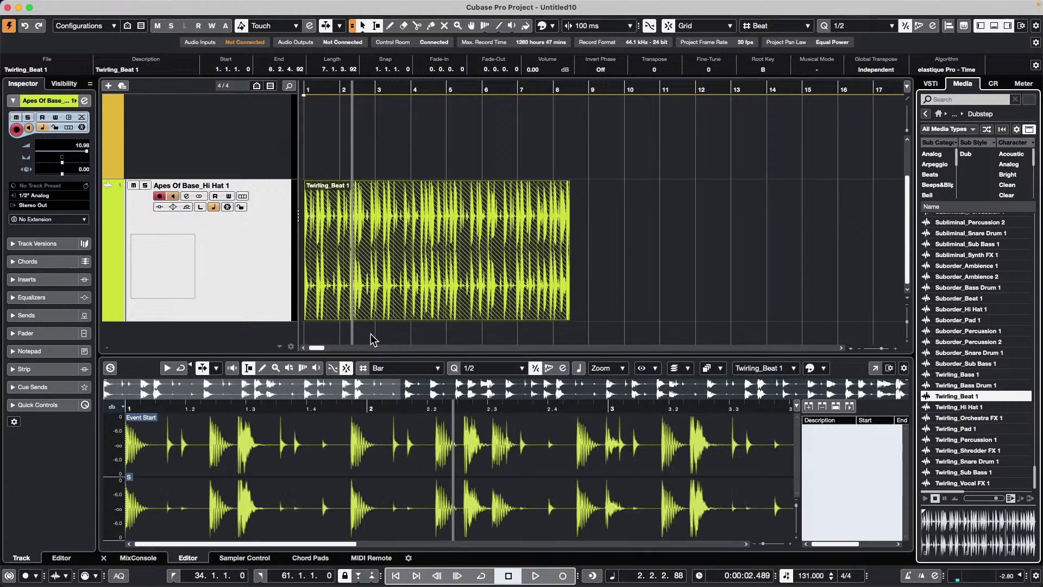
Bring Complexstep_Synth FX 1 to the front of the four overlapping events, and reselect the audio track and that event.
{"action": "left_click", "coordinate": [437, 319]}
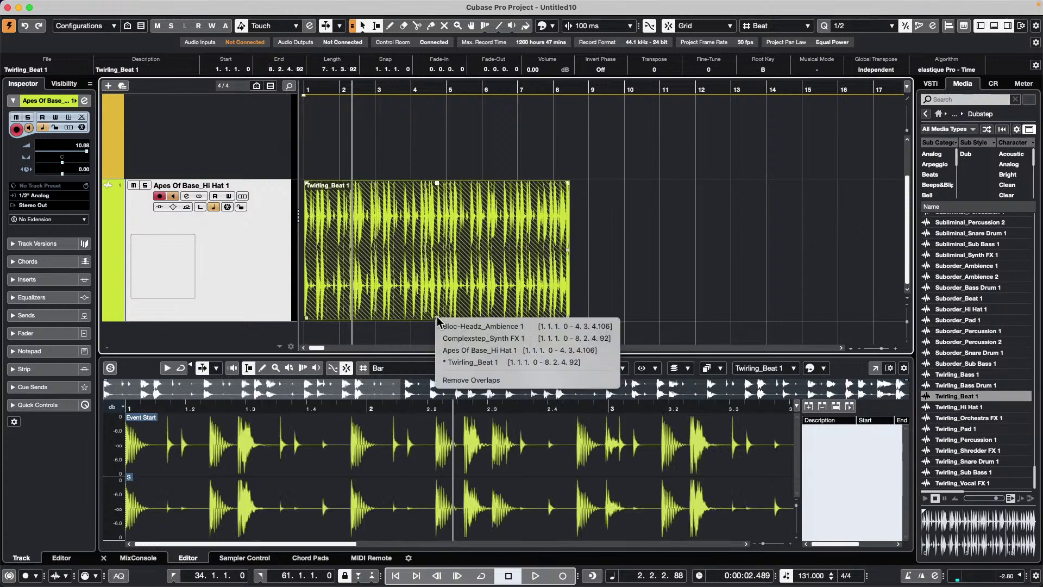
{"action": "left_click", "coordinate": [445, 339]}
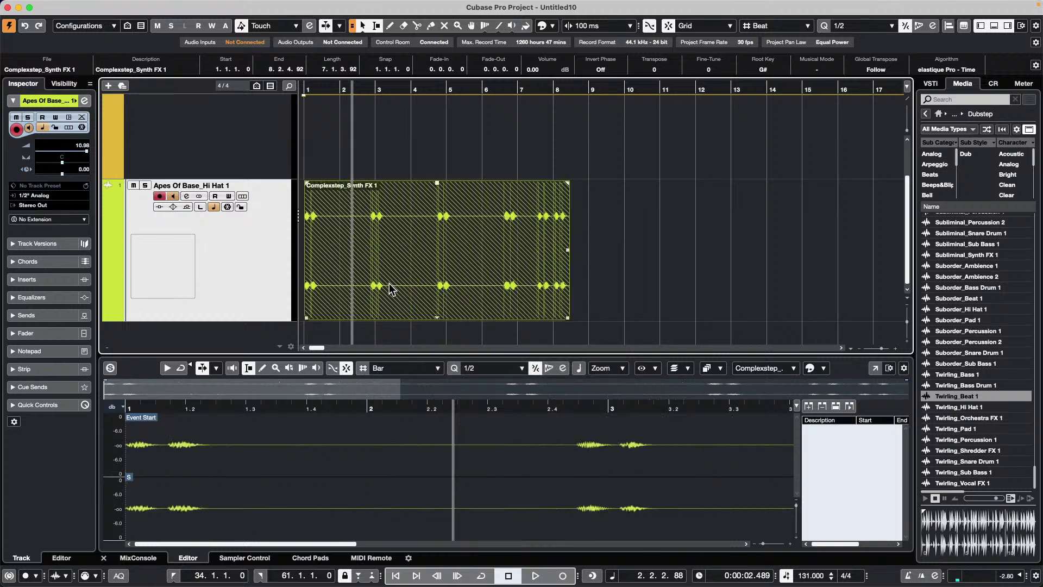
{"action": "left_click", "coordinate": [242, 149]}
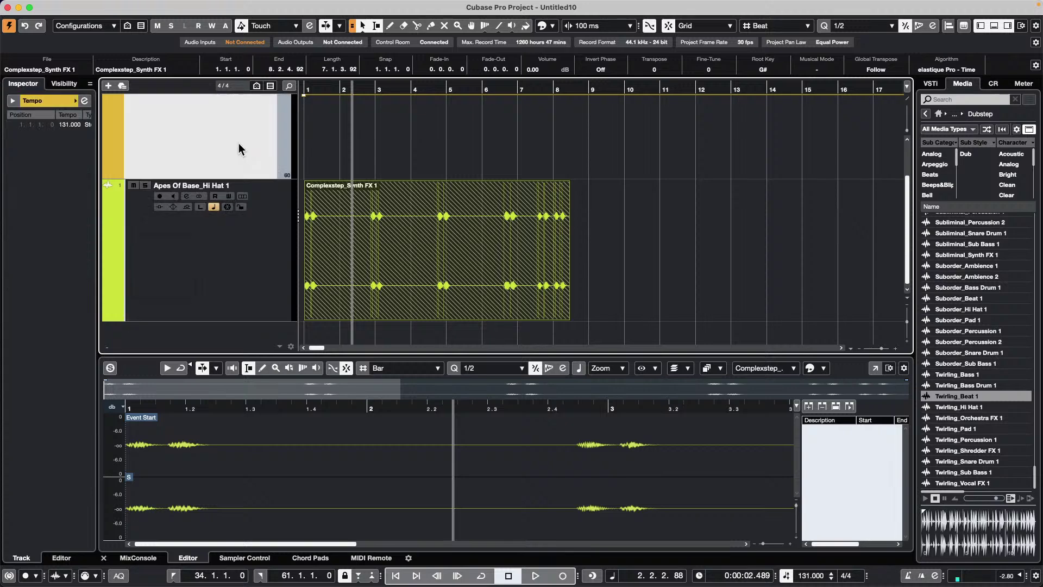
{"action": "left_click", "coordinate": [237, 266]}
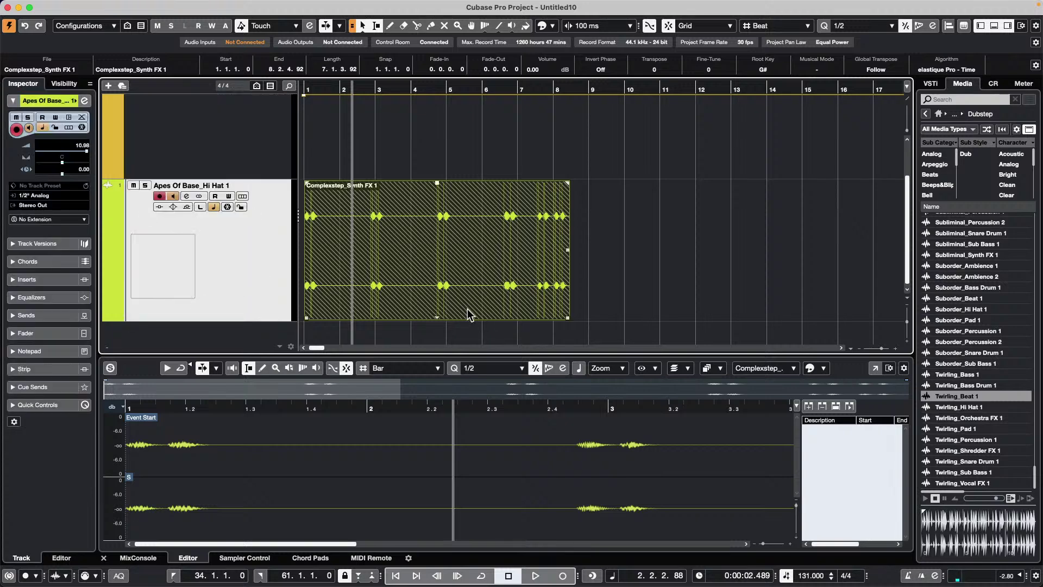
{"action": "left_click", "coordinate": [437, 318]}
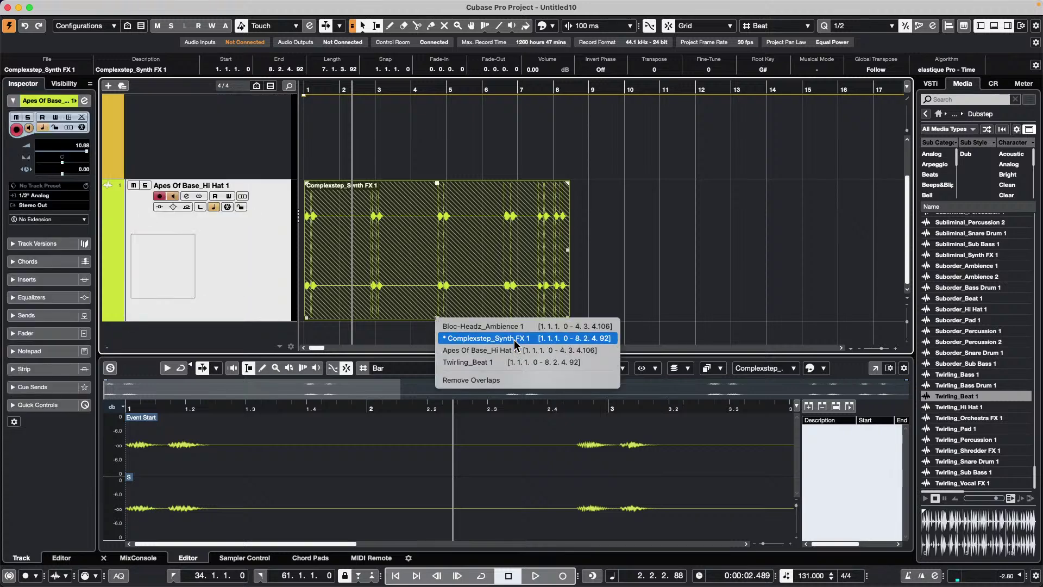
{"action": "left_click", "coordinate": [514, 338]}
Bring Twirling_Beat 1 to the front, deselect it and put Complexstep_Synth FX 1 back in front with no event selected.
{"action": "left_click", "coordinate": [438, 318]}
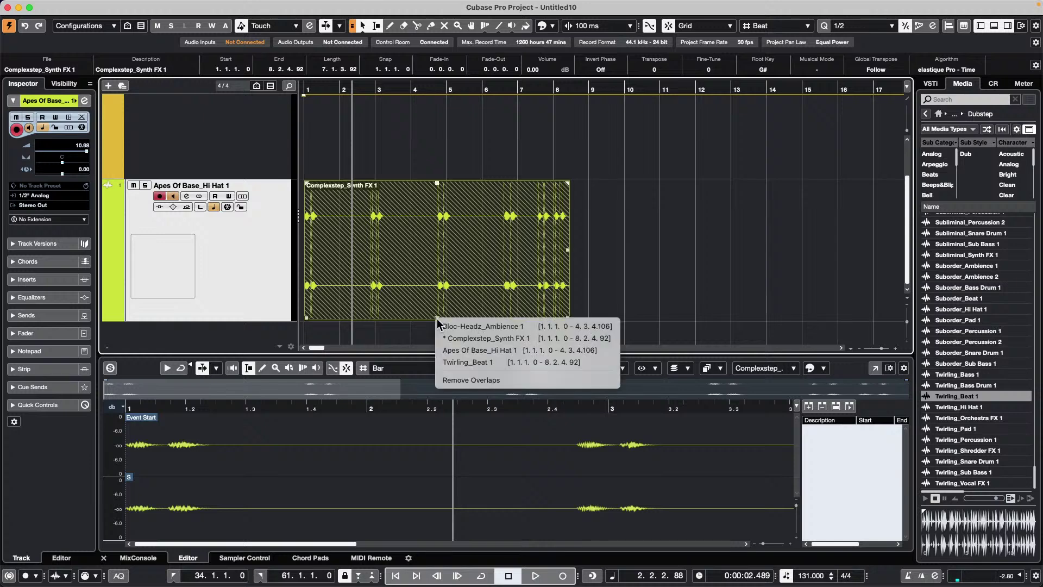
{"action": "left_click", "coordinate": [475, 362]}
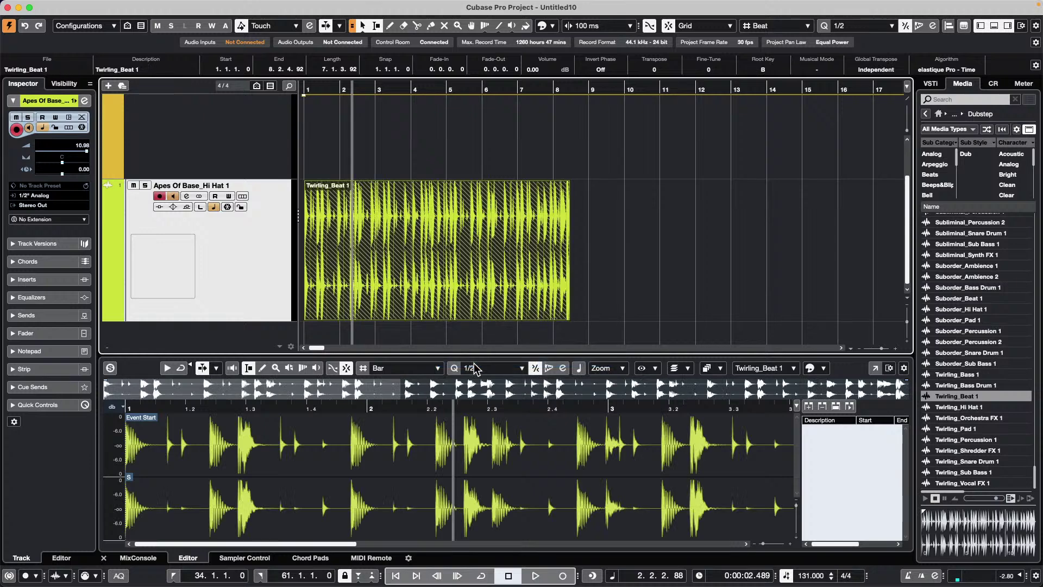
{"action": "left_click", "coordinate": [625, 335]}
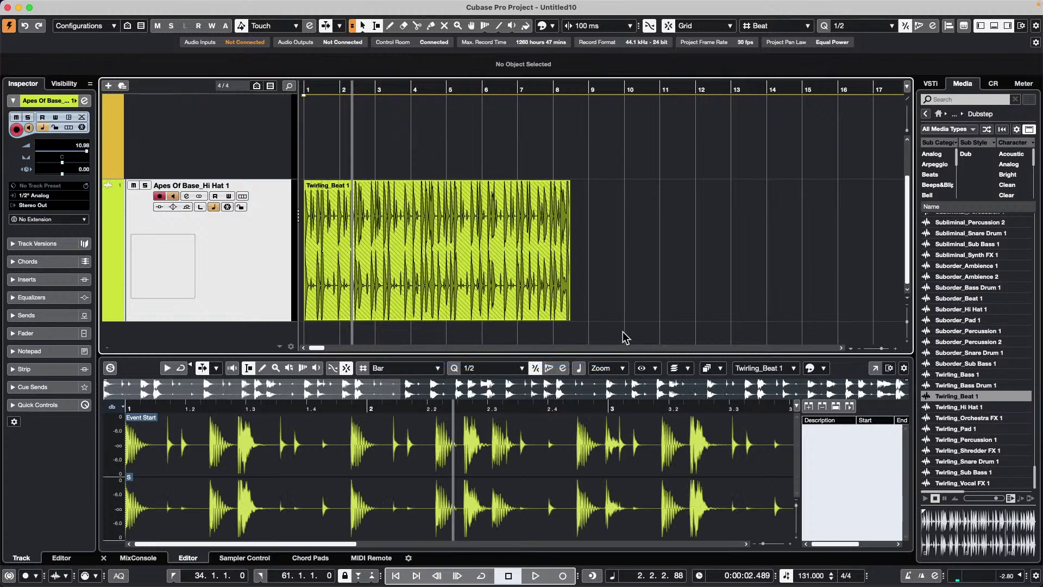
{"action": "left_click", "coordinate": [438, 318]}
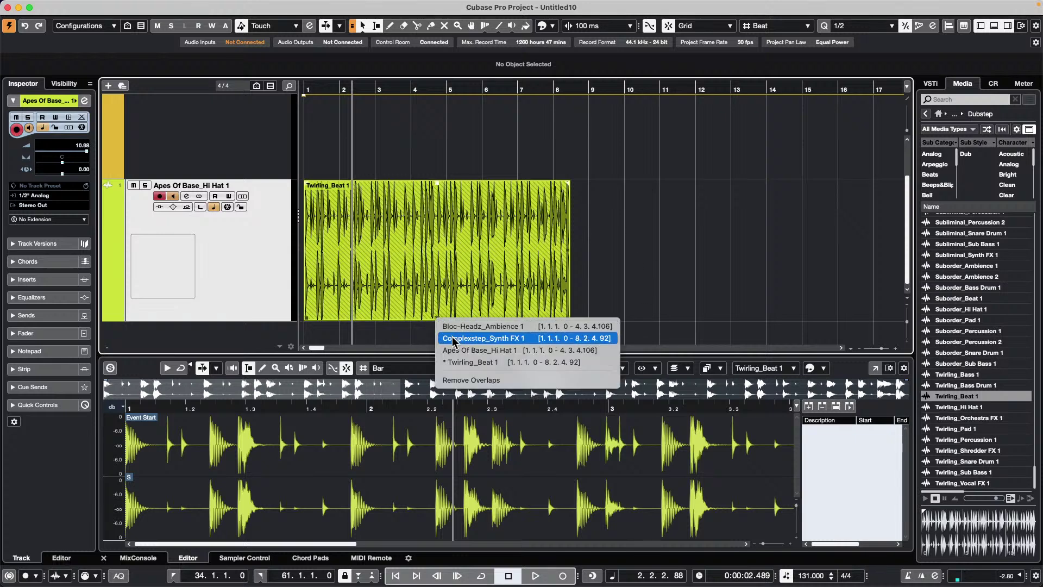
{"action": "left_click", "coordinate": [453, 340]}
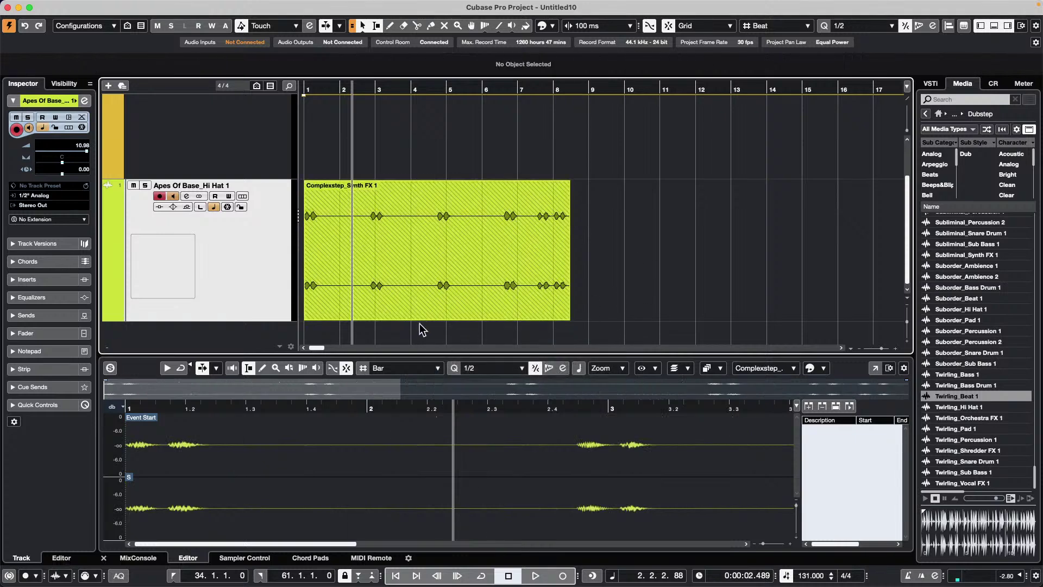
{"action": "left_click", "coordinate": [437, 318]}
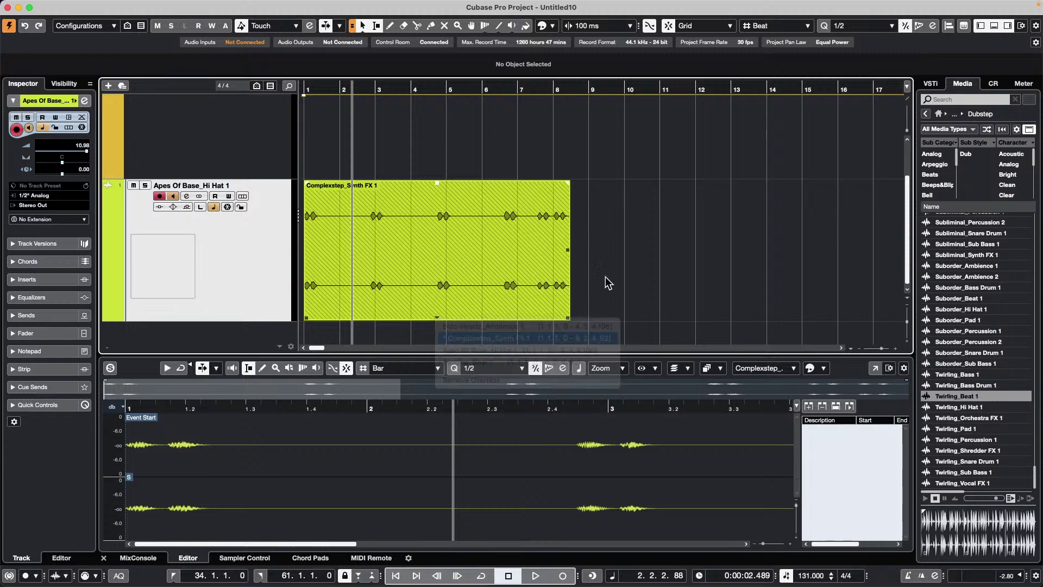
{"action": "left_click", "coordinate": [678, 285]}
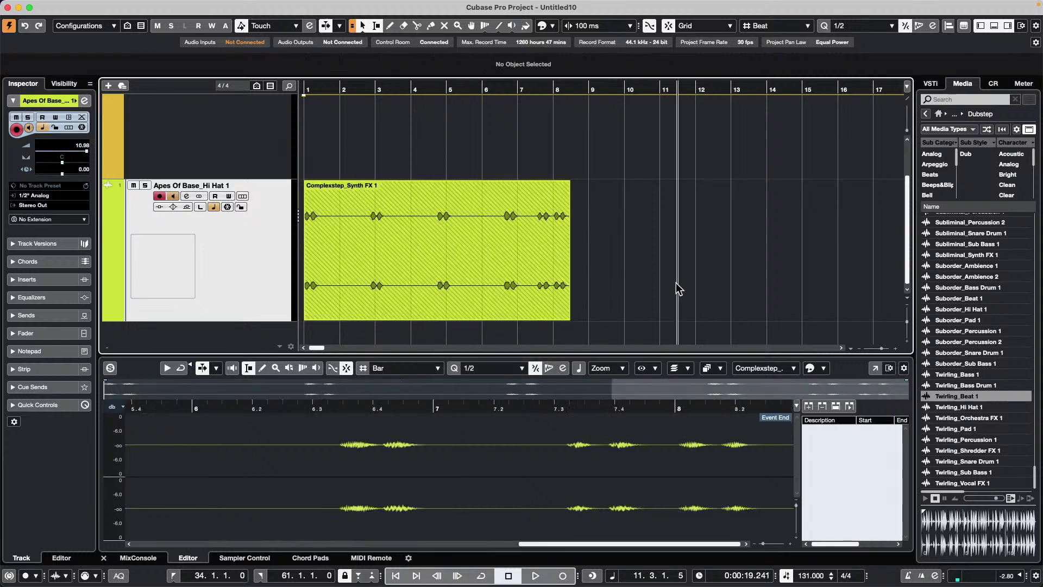
Switch the front event to Twirling_Beat 1 once more and return to Complexstep_Synth FX 1.
{"action": "left_click", "coordinate": [437, 318]}
{"action": "left_click", "coordinate": [466, 365]}
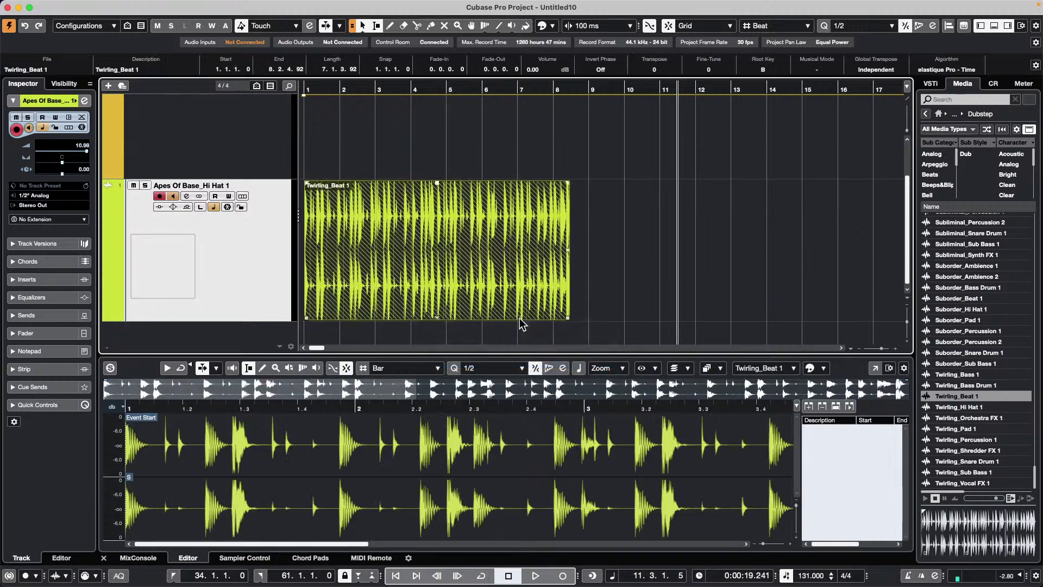
{"action": "left_click", "coordinate": [620, 310]}
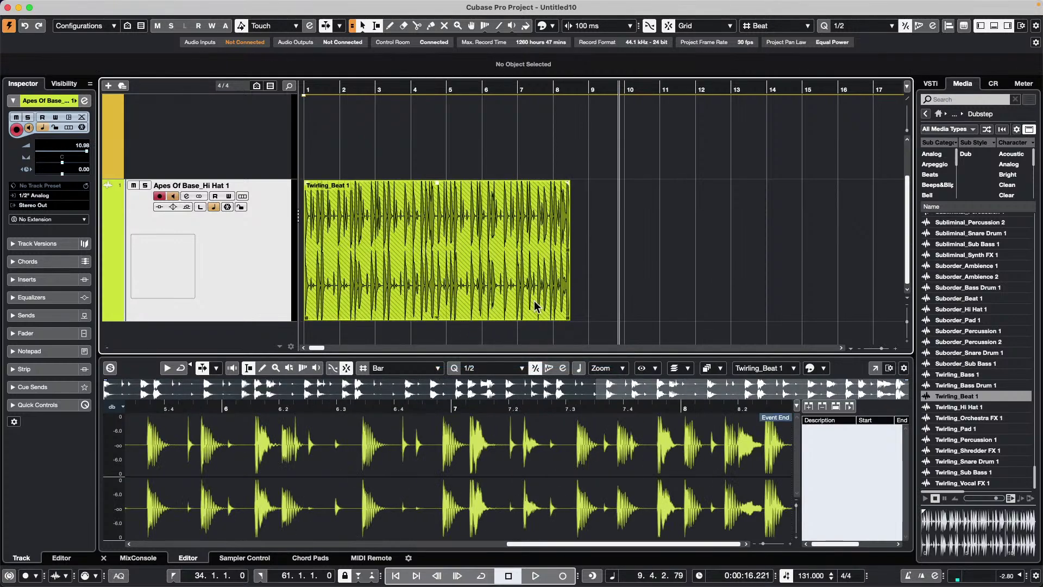
{"action": "left_click", "coordinate": [438, 324]}
{"action": "left_click", "coordinate": [464, 340]}
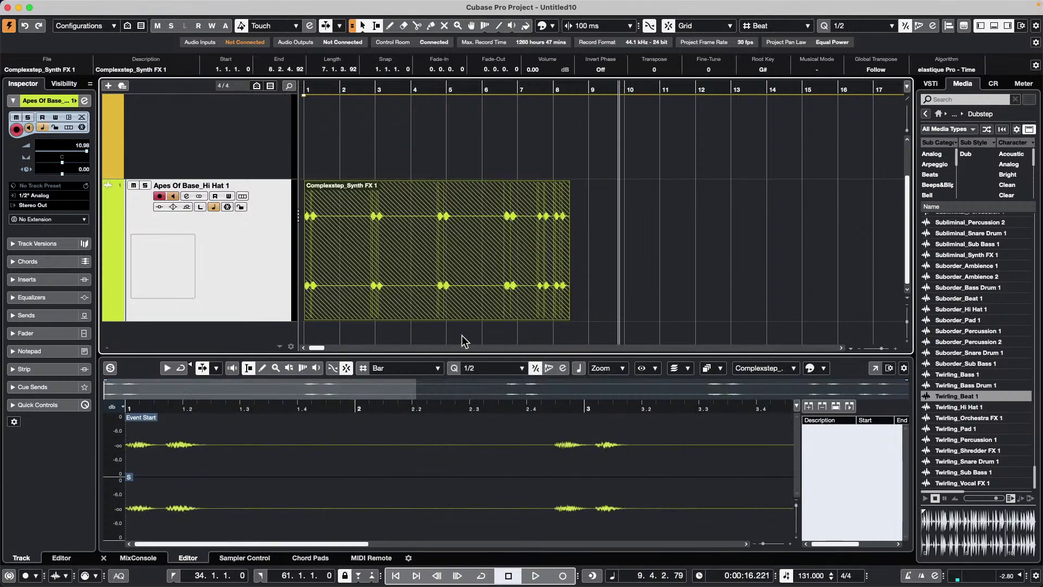
Bring Apes Of Base_Hi Hat 1 to the front of the overlapping events and check the list of overlaps.
{"action": "left_click", "coordinate": [438, 318]}
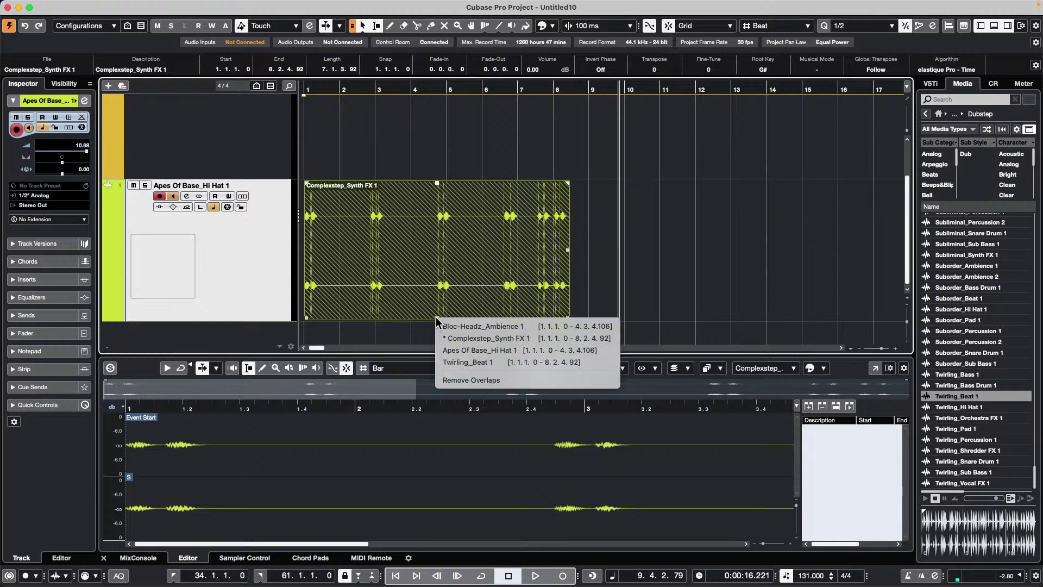
{"action": "left_click", "coordinate": [472, 351]}
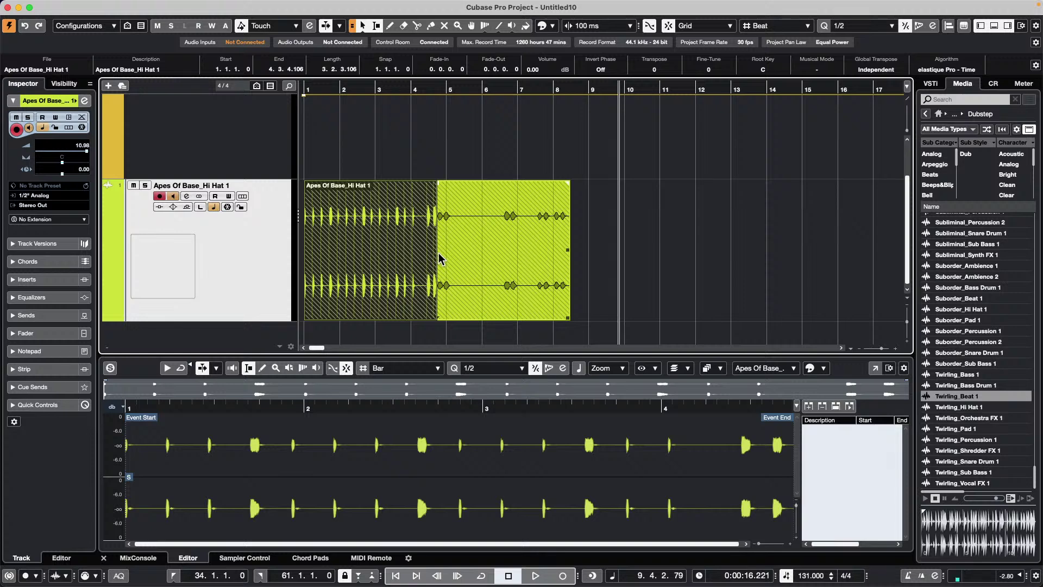
{"action": "left_click", "coordinate": [408, 233]}
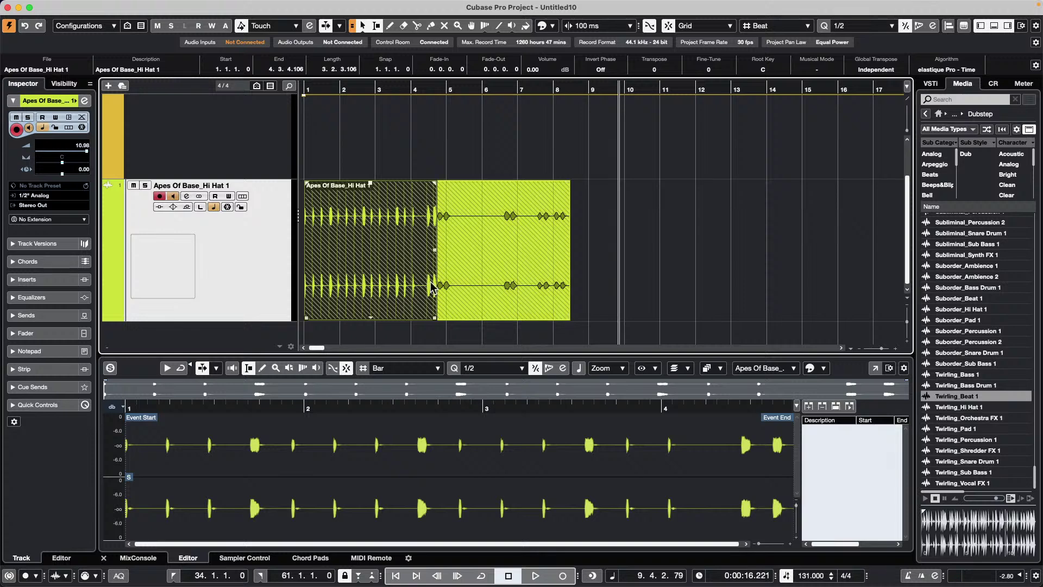
{"action": "left_click", "coordinate": [371, 321]}
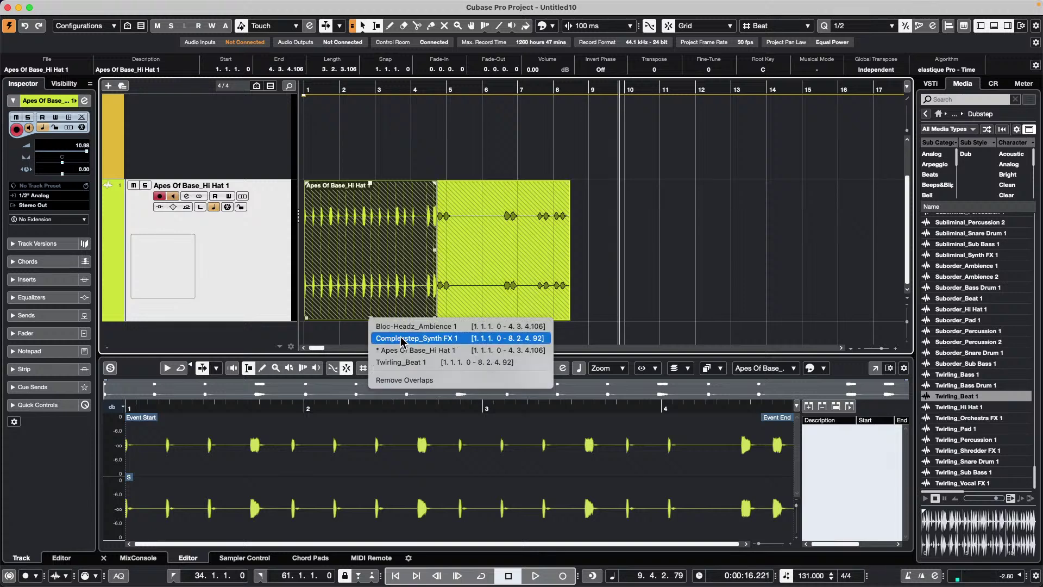
{"action": "left_click", "coordinate": [623, 260]}
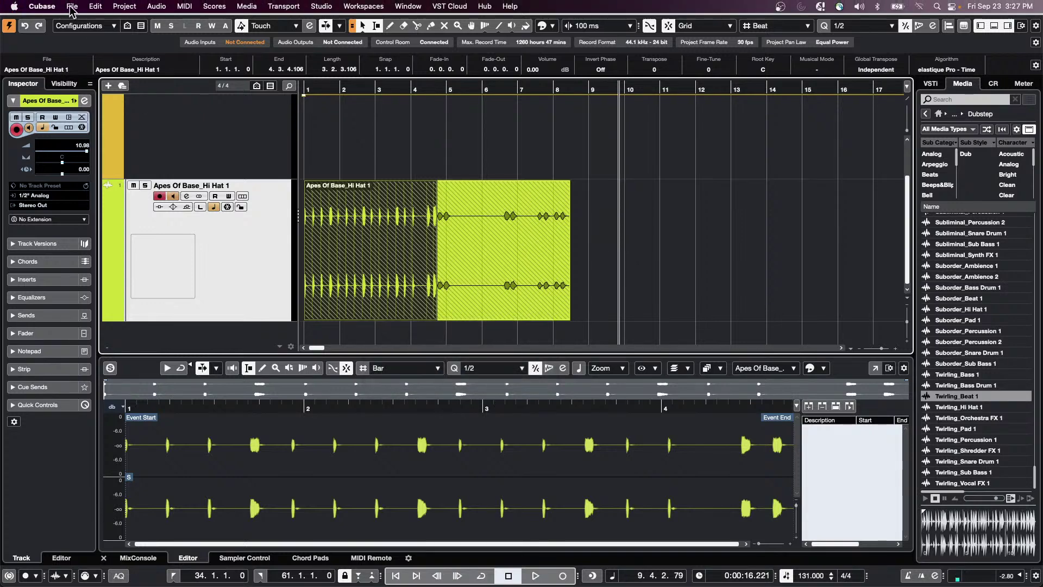
Enable Delete Overlaps in the Editing preferences and apply the change.
{"action": "left_click", "coordinate": [72, 6]}
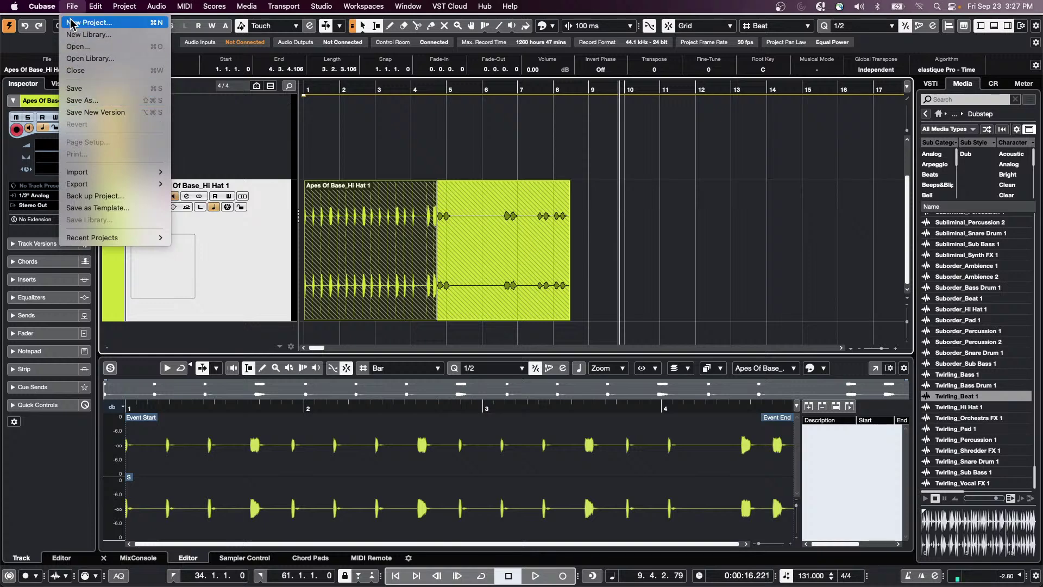
{"action": "mouse_move", "coordinate": [42, 6]}
{"action": "left_click", "coordinate": [55, 40]}
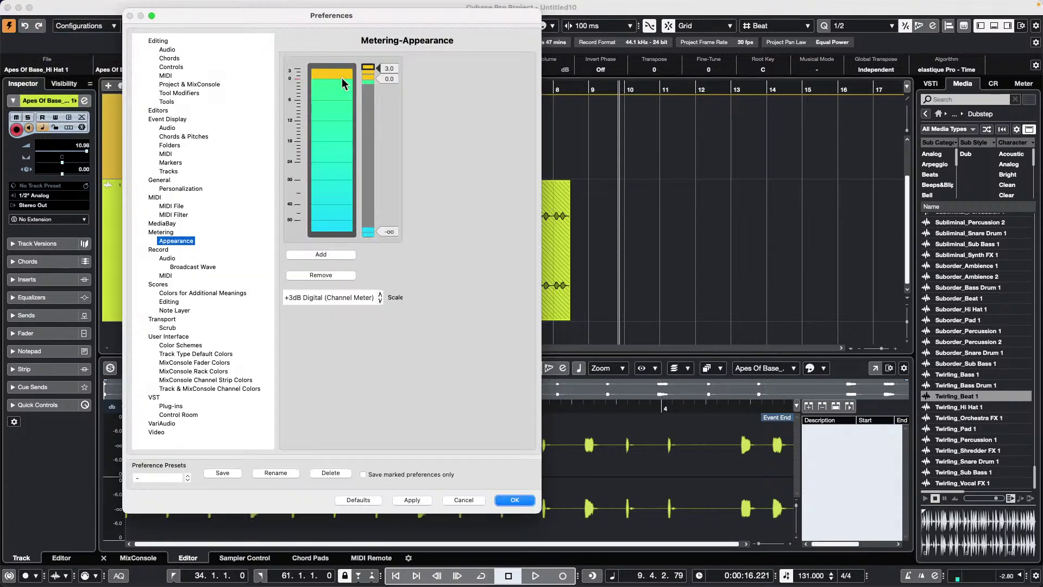
{"action": "left_click", "coordinate": [157, 41]}
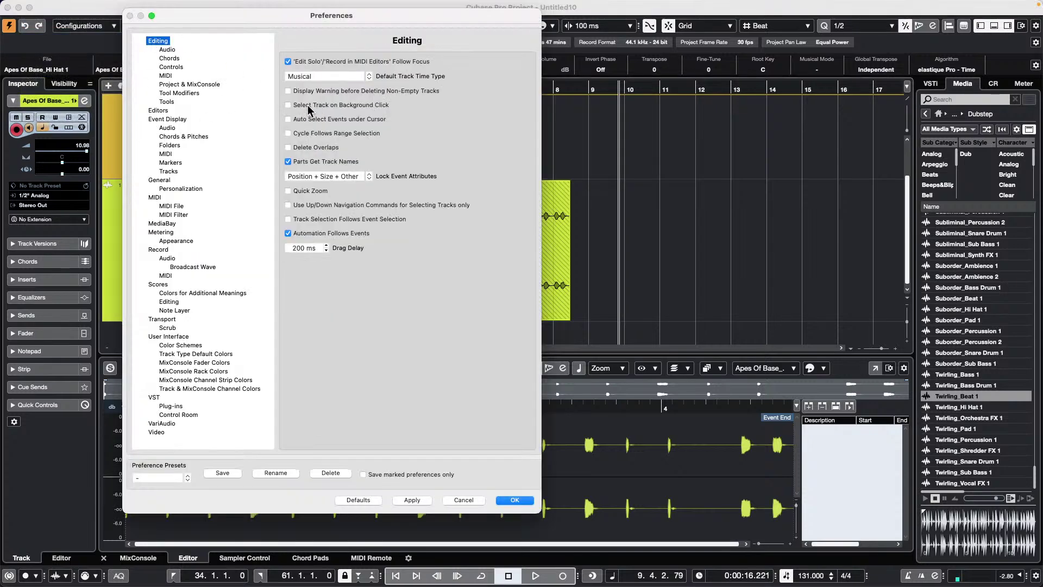
{"action": "left_click", "coordinate": [289, 149]}
{"action": "left_click", "coordinate": [424, 501]}
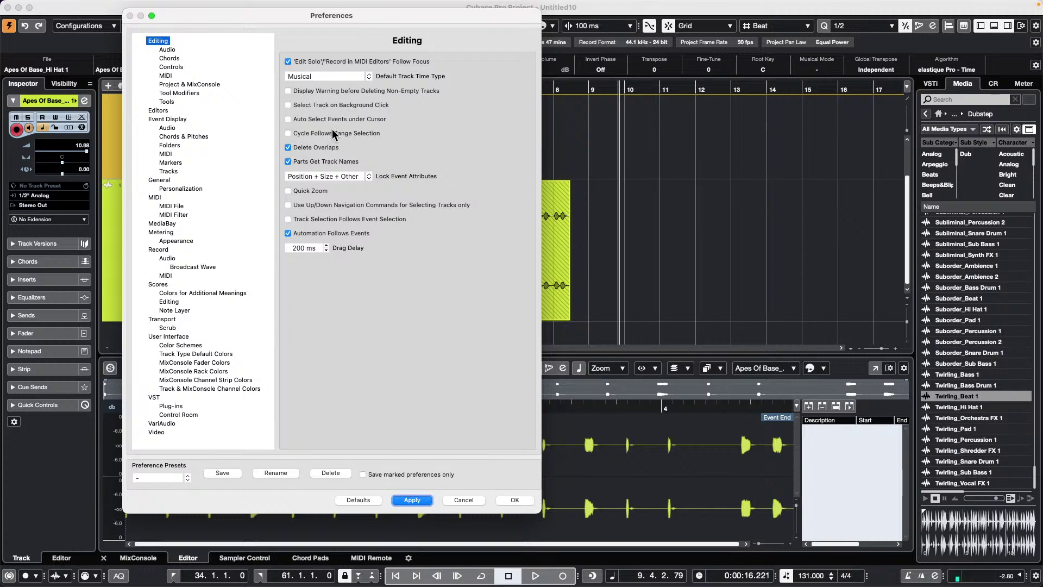
{"action": "left_click", "coordinate": [513, 501]}
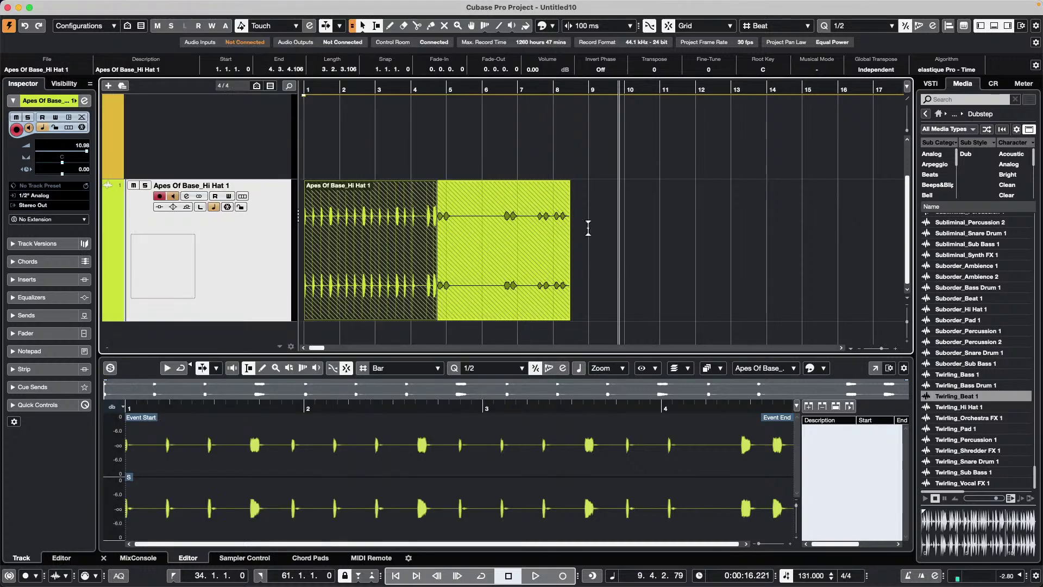
Place Twirling_Hi Hat 1 at 10.2.1.0 on the audio track and move Complexstep_Synth FX 1 over it, starting at 9.3.1.0.
{"action": "left_click_drag", "start_coordinate": [957, 407], "coordinate": [658, 279]}
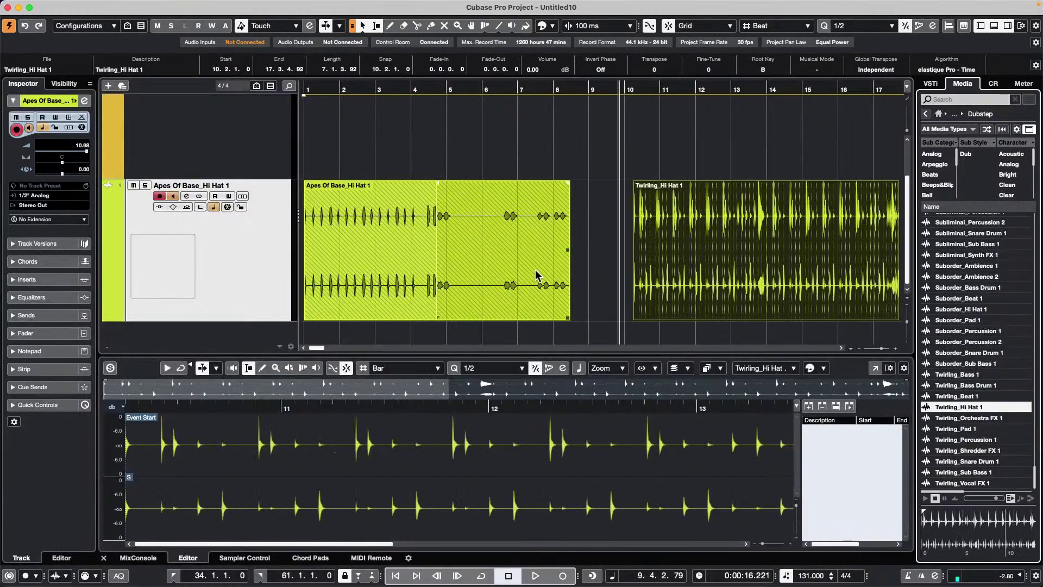
{"action": "left_click_drag", "start_coordinate": [538, 276], "coordinate": [839, 270]}
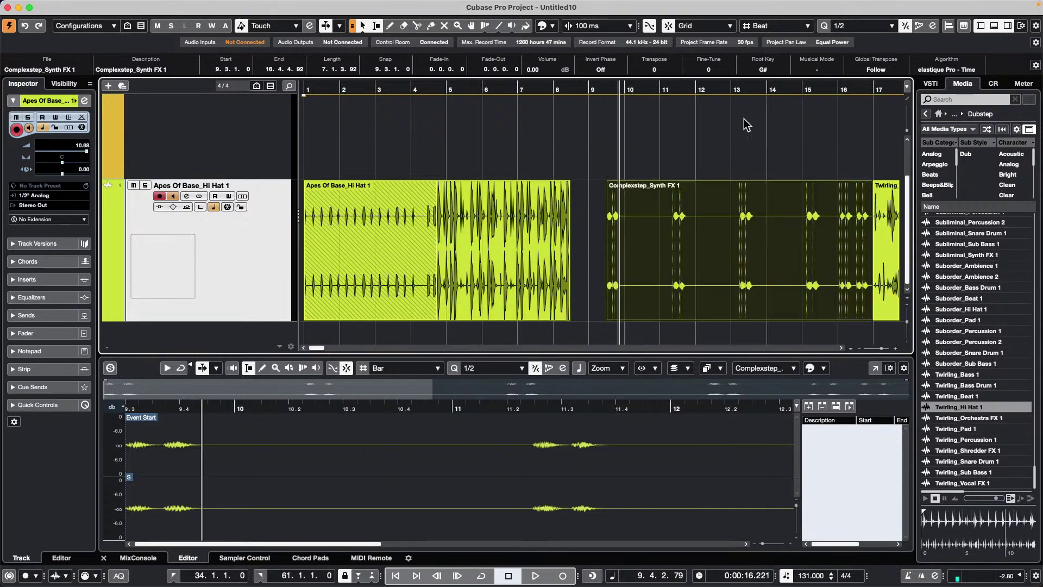
Move the leftover Twirling_Hi Hat 1 piece to 20.4.1.0, drop it onto Complexstep_Synth FX 1, and pull it out to 19.4.1.0.
{"action": "left_click_drag", "start_coordinate": [664, 87], "coordinate": [663, 54]}
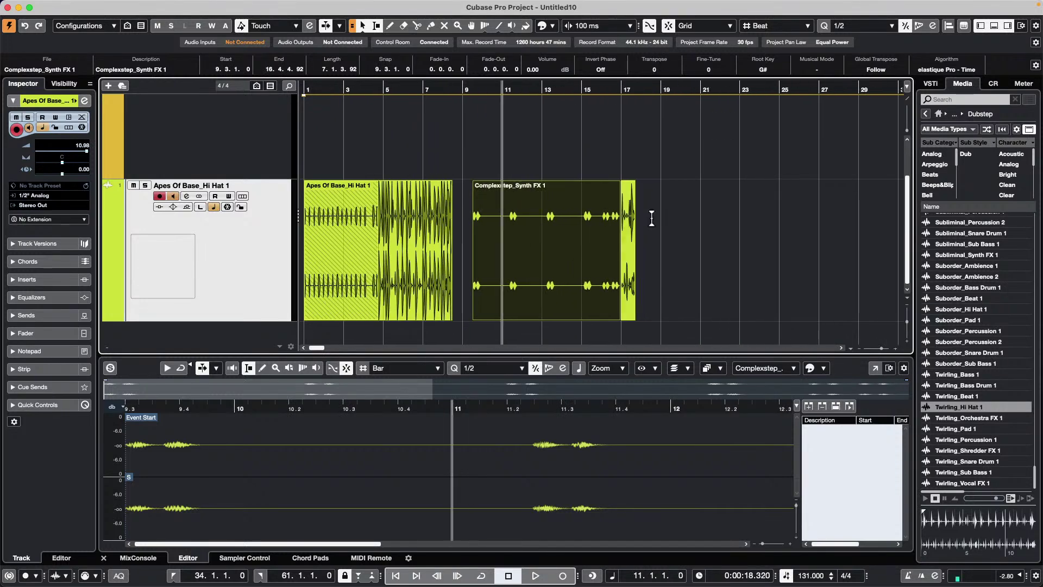
{"action": "left_click_drag", "start_coordinate": [634, 303], "coordinate": [707, 307]}
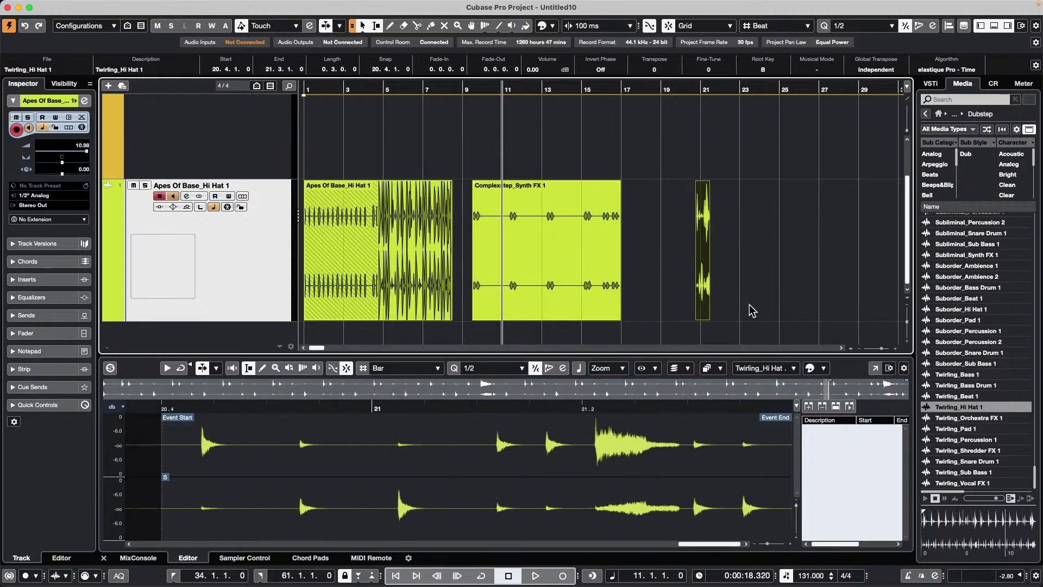
{"action": "left_click_drag", "start_coordinate": [701, 312], "coordinate": [685, 283]}
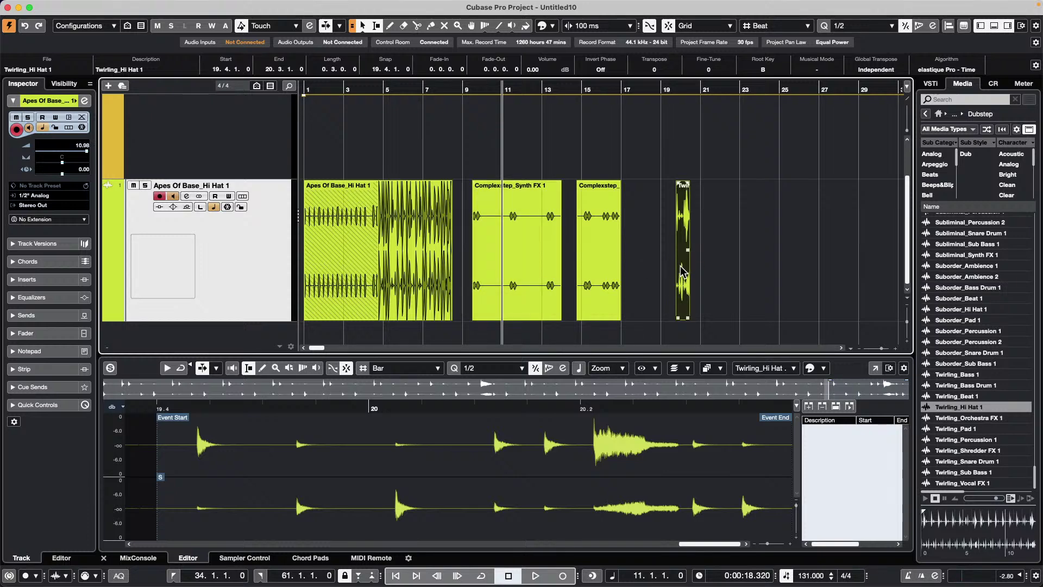
Disable Delete Overlaps in the Editing preferences and move Twirling_Hi Hat 1 to 12.1.1.0 over Complexstep_Synth FX 1.
{"action": "left_click", "coordinate": [95, 6]}
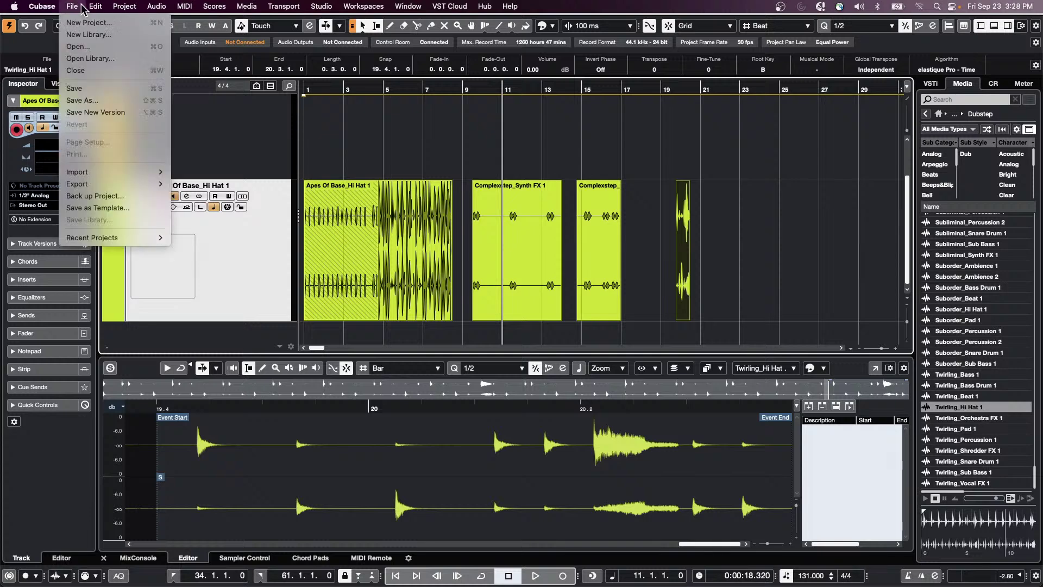
{"action": "mouse_move", "coordinate": [42, 6]}
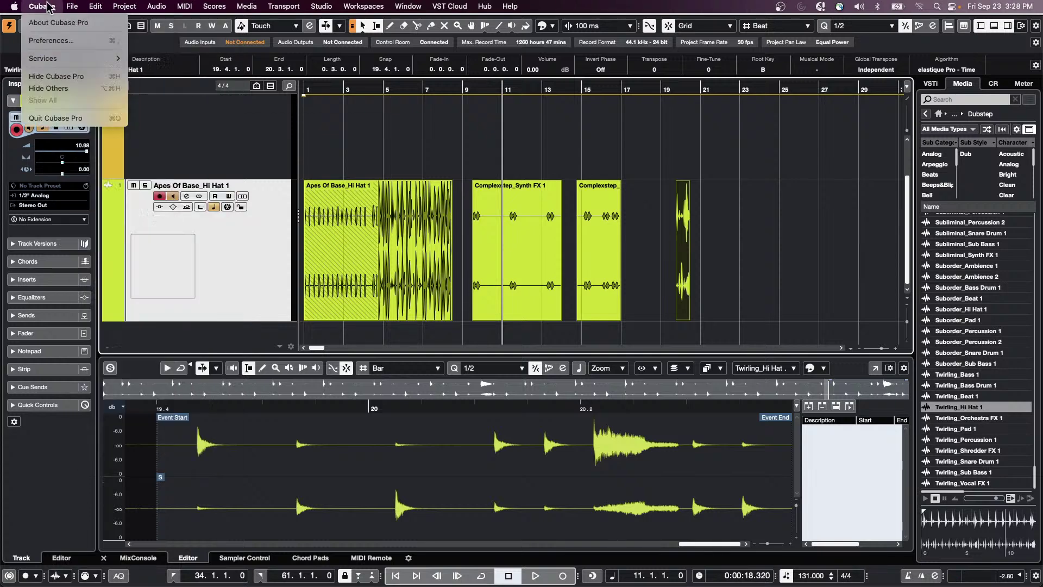
{"action": "left_click", "coordinate": [36, 42]}
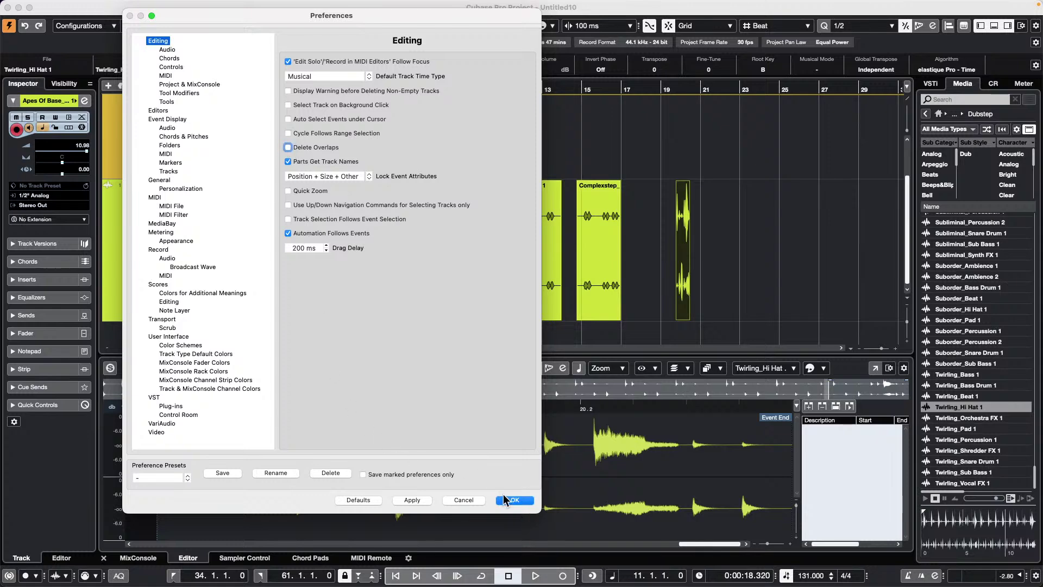
{"action": "left_click", "coordinate": [508, 500]}
{"action": "left_click_drag", "start_coordinate": [689, 305], "coordinate": [530, 304]}
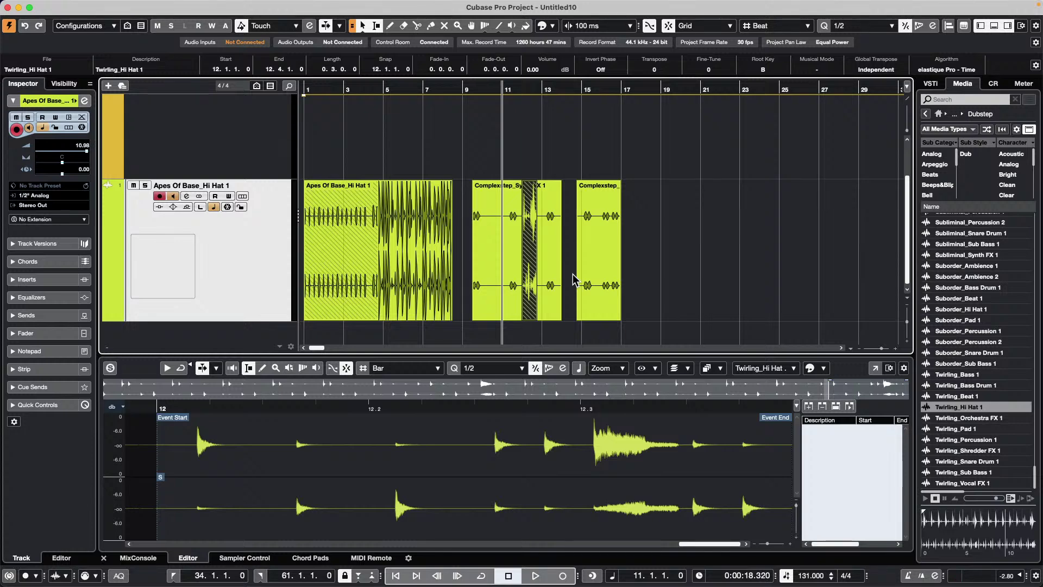
Add one stereo audio track routed to Stereo Out below the Apes Of Base_Hi Hat 1 track.
{"action": "right_click", "coordinate": [263, 265]}
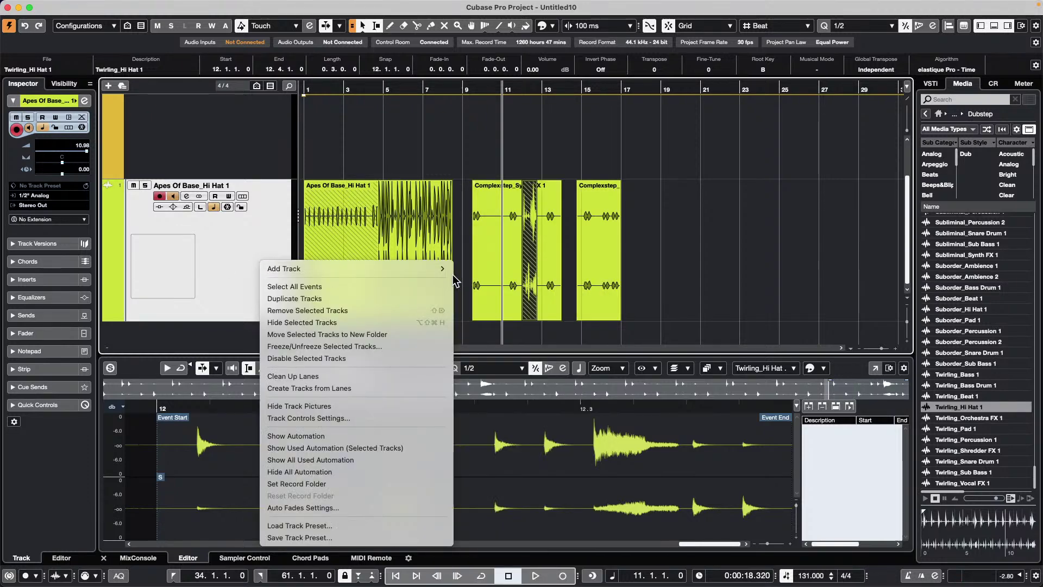
{"action": "mouse_move", "coordinate": [442, 269]}
{"action": "left_click", "coordinate": [538, 270]}
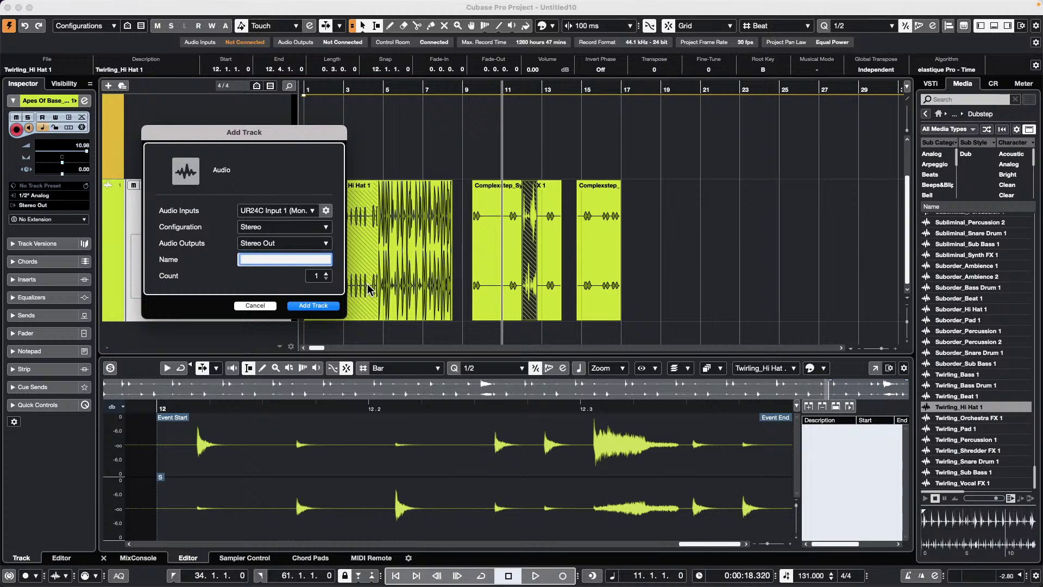
{"action": "left_click", "coordinate": [315, 305]}
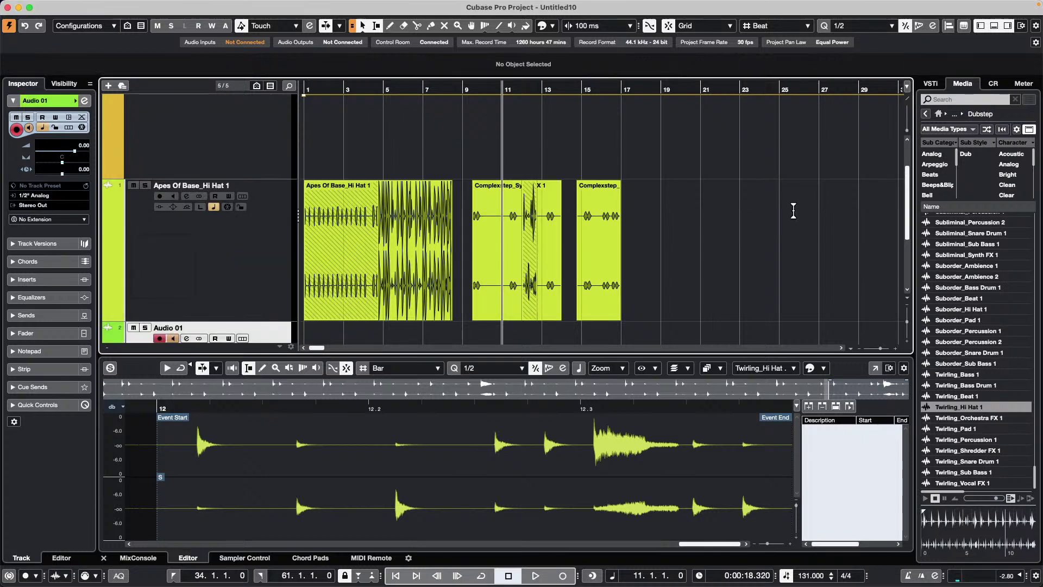
Try moving the short Complexstep_Synth FX 1 event down to the Audio 01 track at its 14.4.1.0 start, undoing the trial moves.
{"action": "scroll", "coordinate": [791, 211], "scroll_direction": "down", "scroll_amount": 3}
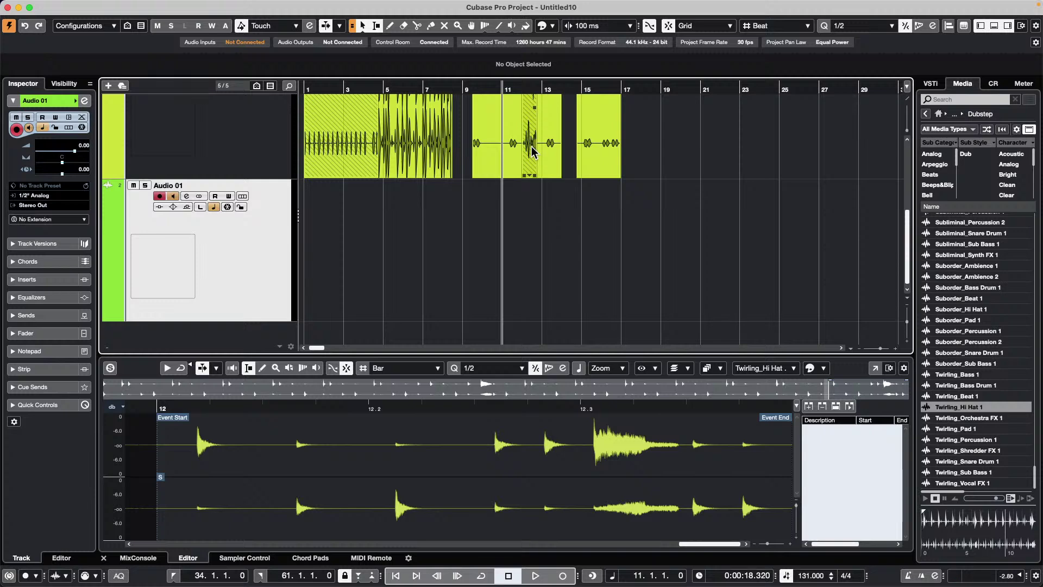
{"action": "left_click_drag", "start_coordinate": [607, 161], "coordinate": [609, 218]}
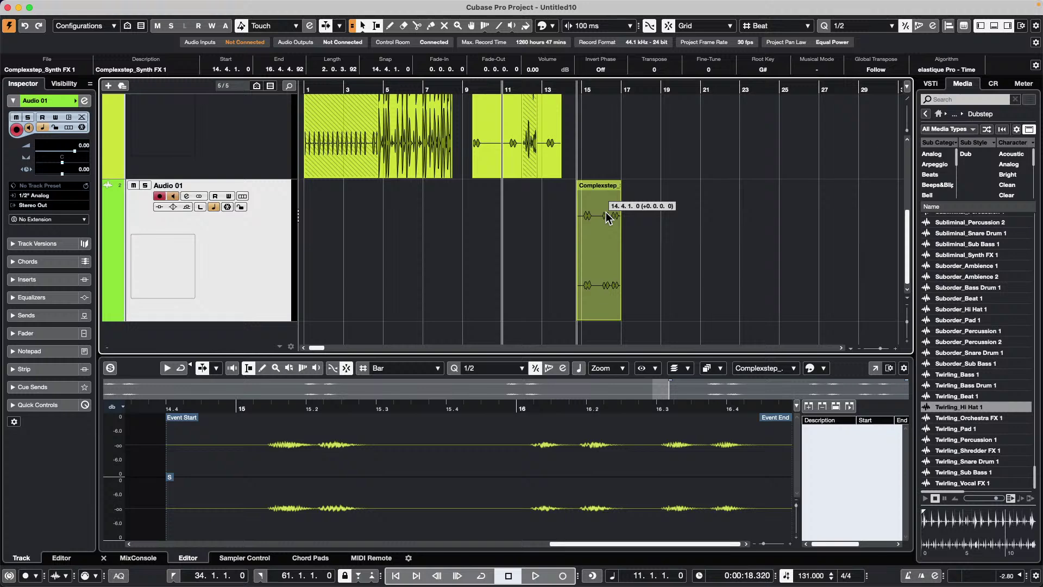
{"action": "left_click_drag", "start_coordinate": [609, 217], "coordinate": [608, 149]}
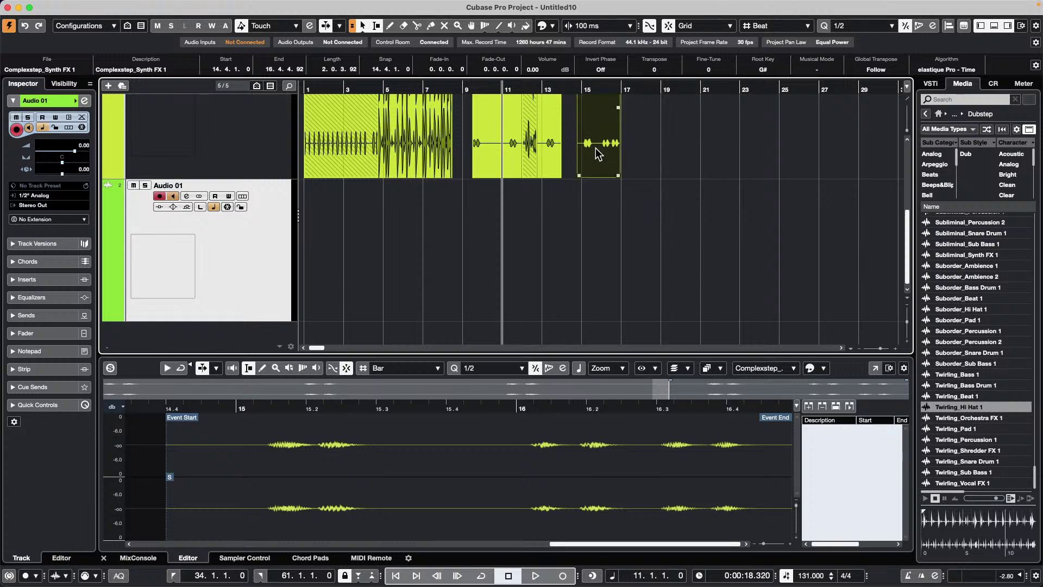
{"action": "left_click_drag", "start_coordinate": [596, 151], "coordinate": [630, 232]}
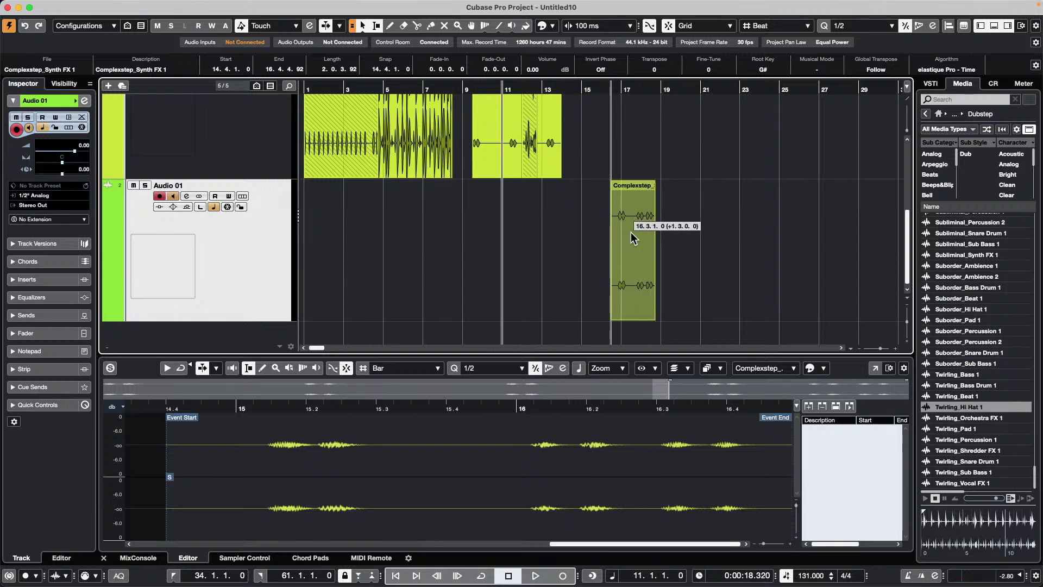
{"action": "key", "text": "Escape"}
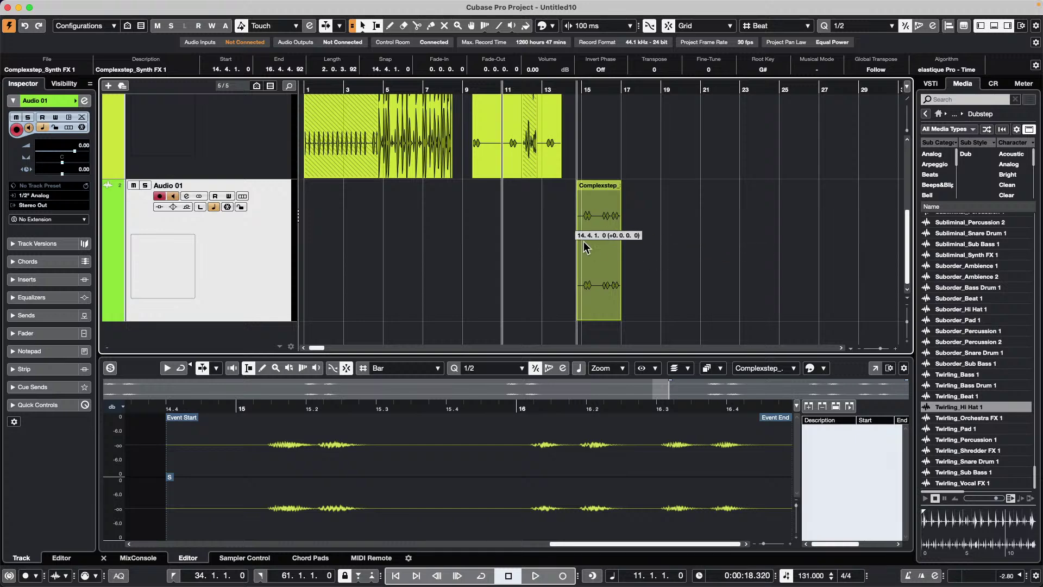
{"action": "left_click_drag", "start_coordinate": [584, 247], "coordinate": [583, 244]}
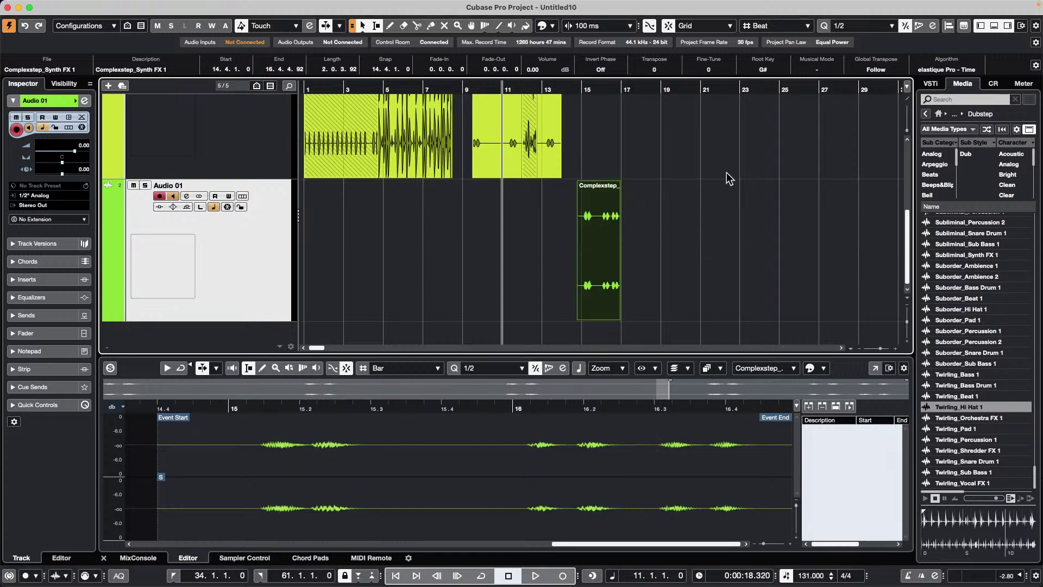
{"action": "key", "text": "super+z"}
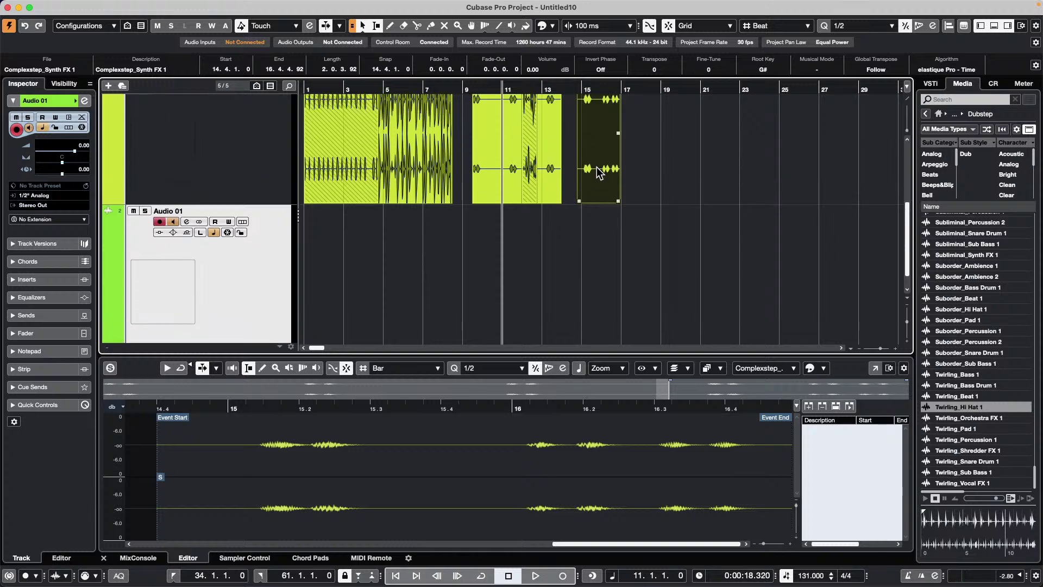
{"action": "left_click_drag", "start_coordinate": [597, 197], "coordinate": [788, 255]}
{"action": "key", "text": "super+z"}
Shift the short Complexstep_Synth FX 1 event to 15.4.3.74 and move it straight down to Audio 01, keeping that start time.
{"action": "left_click_drag", "start_coordinate": [596, 219], "coordinate": [568, 260]}
{"action": "left_click_drag", "start_coordinate": [673, 266], "coordinate": [622, 241]}
{"action": "scroll", "coordinate": [624, 234], "scroll_direction": "down", "scroll_amount": 2}
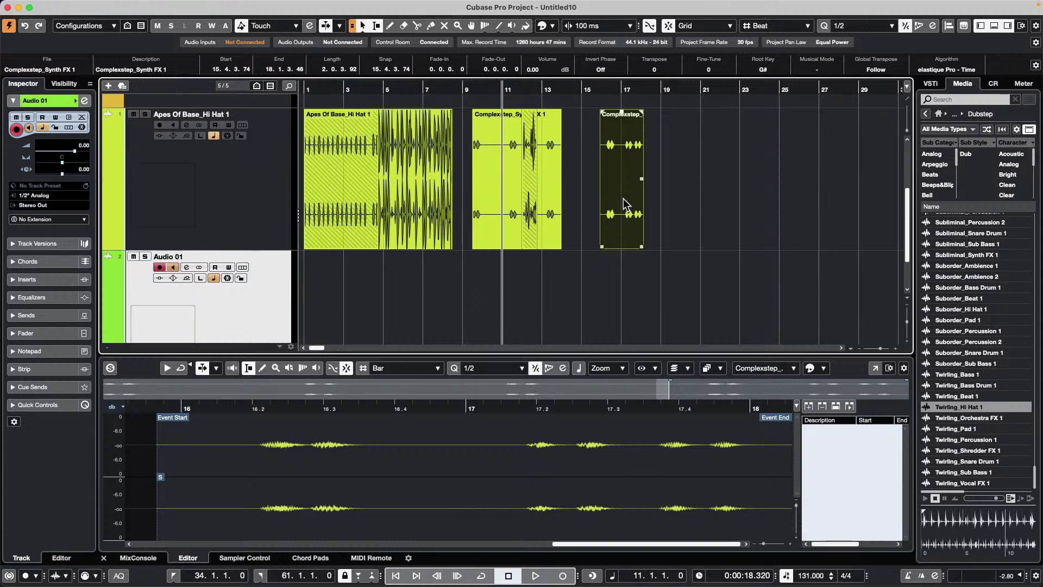
{"action": "left_click_drag", "start_coordinate": [624, 200], "coordinate": [642, 282]}
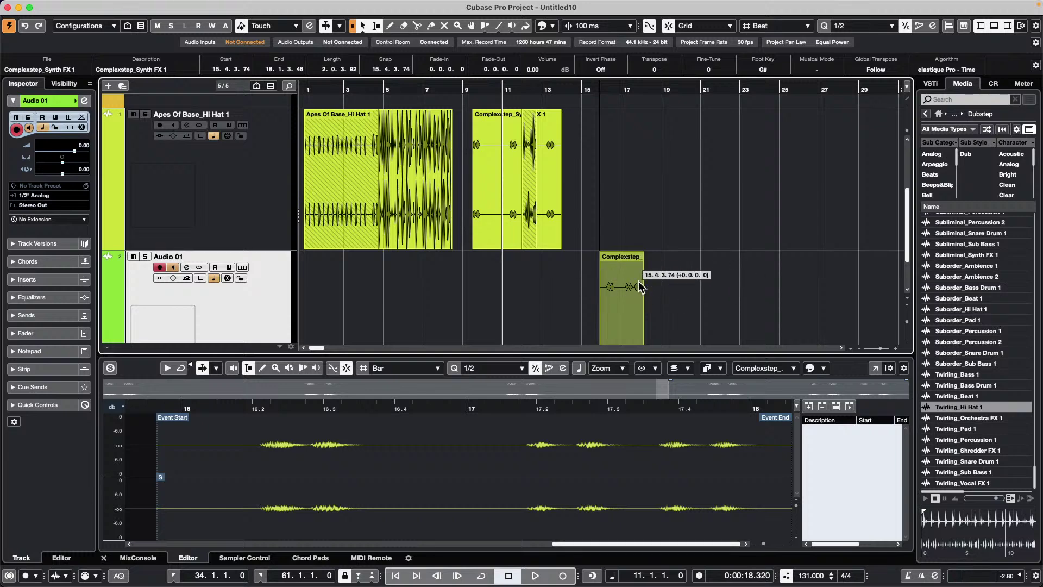
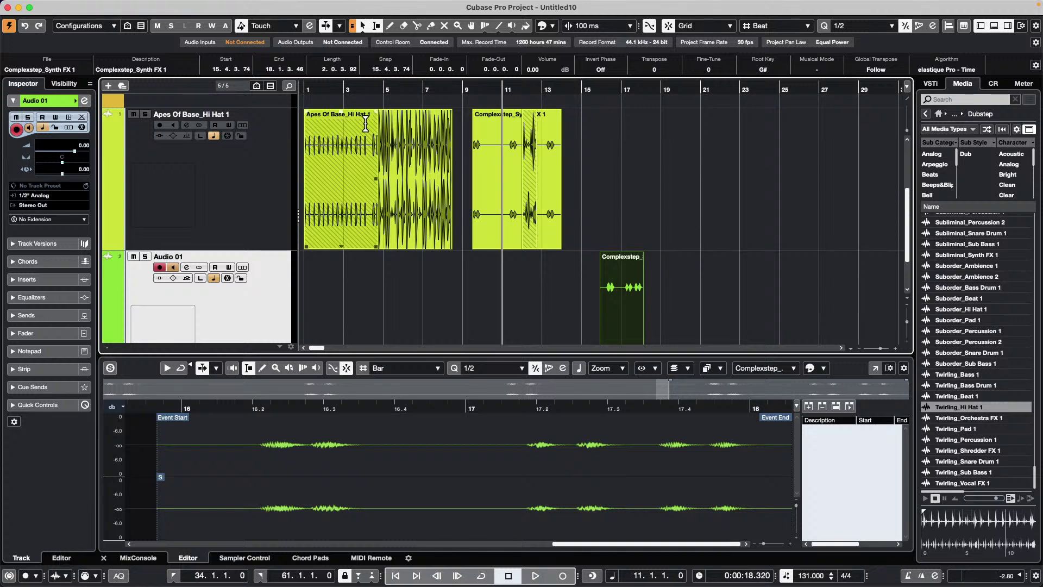
Move Twirling_Beat 1 along its track to 16.3.1.0 and on to 25.1.1.0, clear of the other events.
{"action": "left_click", "coordinate": [432, 206]}
{"action": "left_click_drag", "start_coordinate": [432, 207], "coordinate": [740, 206]}
{"action": "left_click_drag", "start_coordinate": [615, 86], "coordinate": [601, 139]}
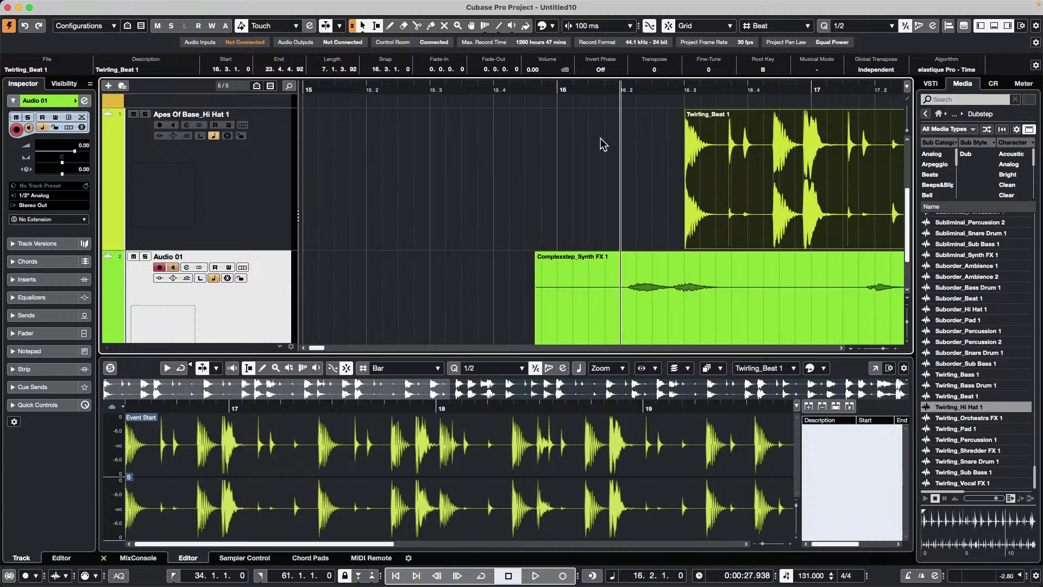
{"action": "left_click_drag", "start_coordinate": [596, 315], "coordinate": [429, 314]}
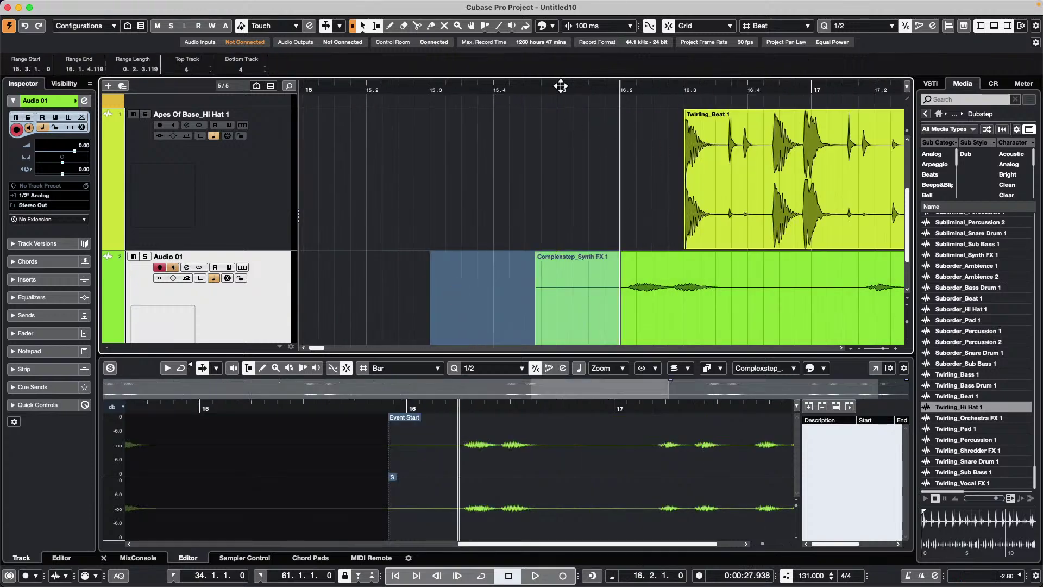
{"action": "left_click_drag", "start_coordinate": [561, 87], "coordinate": [529, 44]}
{"action": "left_click_drag", "start_coordinate": [549, 187], "coordinate": [648, 217]}
{"action": "left_click_drag", "start_coordinate": [640, 88], "coordinate": [616, 138]}
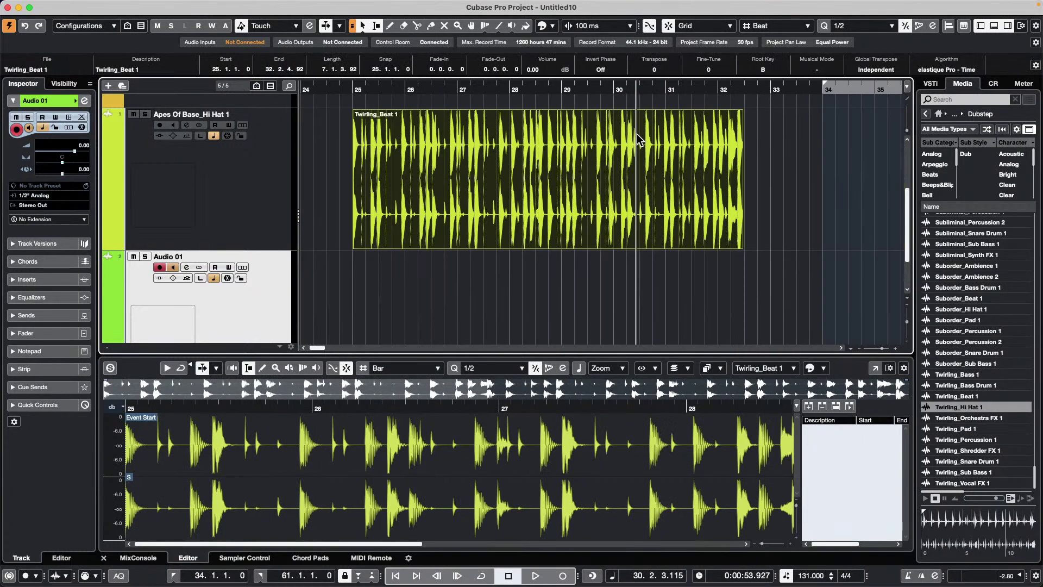
{"action": "left_click_drag", "start_coordinate": [345, 87], "coordinate": [477, 168]}
Open Twirling_Beat 1 for sample editing and set its hitpoint threshold to 21%.
{"action": "double_click", "coordinate": [512, 227]}
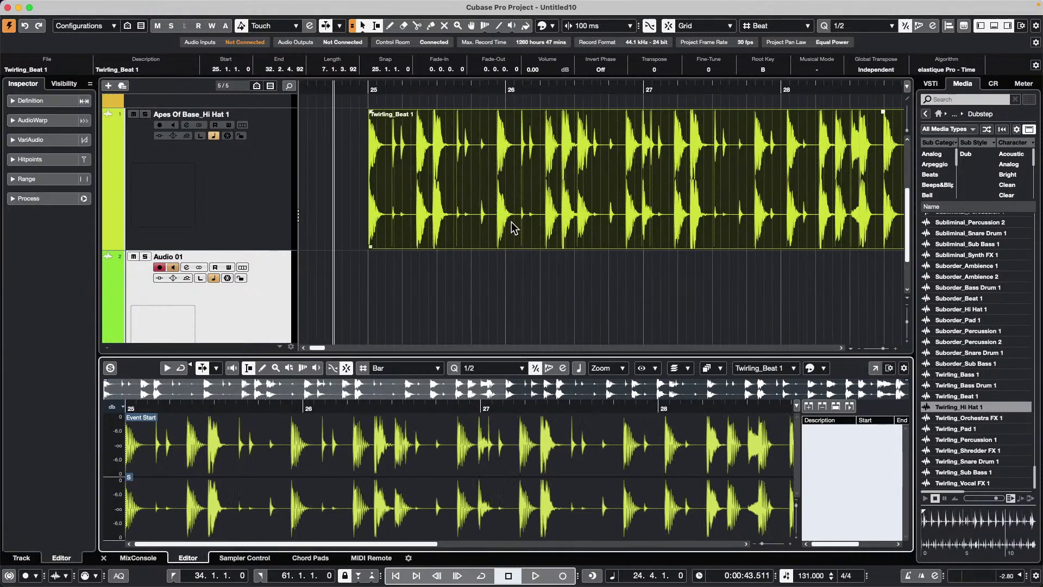
{"action": "left_click", "coordinate": [11, 160]}
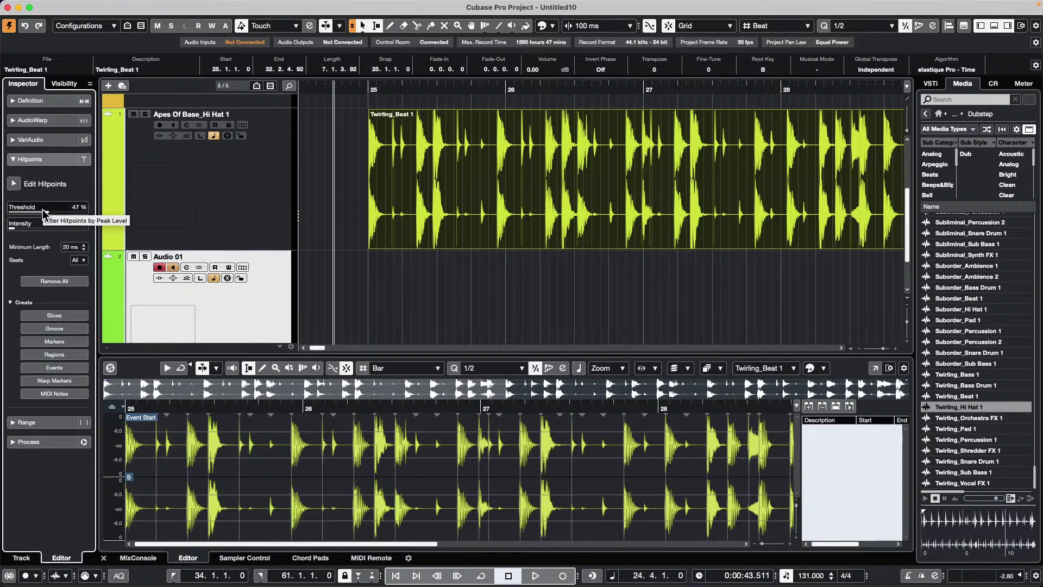
{"action": "left_click_drag", "start_coordinate": [40, 213], "coordinate": [28, 216]}
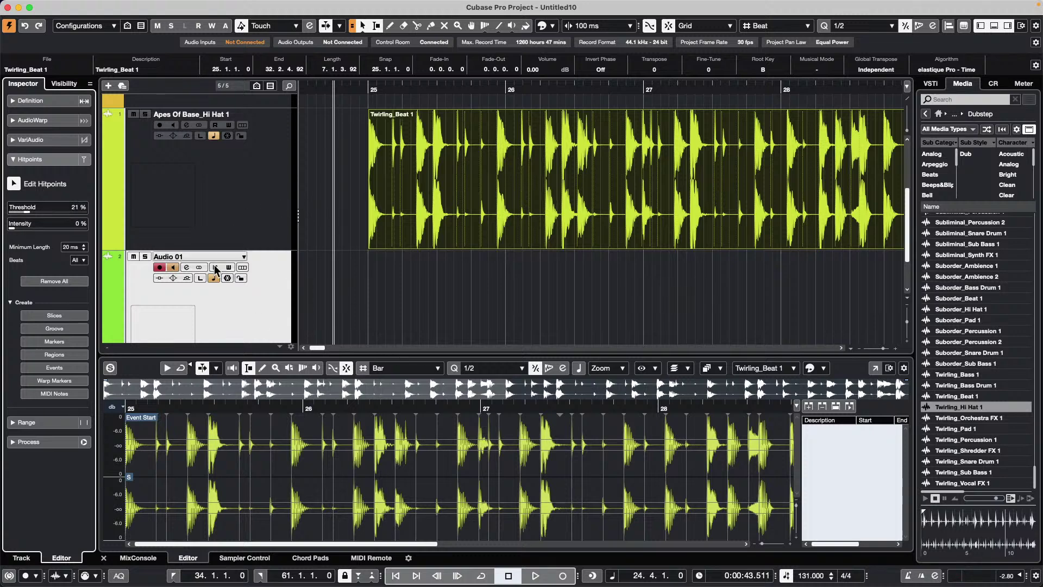
Divide Twirling_Beat 1 into separate audio events at its hitpoints.
{"action": "left_click", "coordinate": [10, 302]}
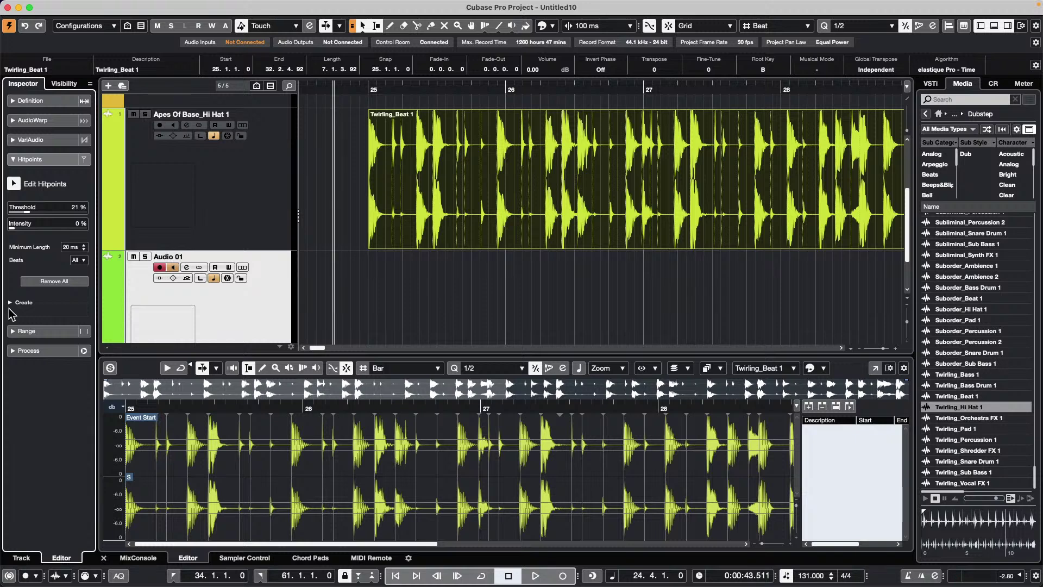
{"action": "left_click", "coordinate": [11, 302]}
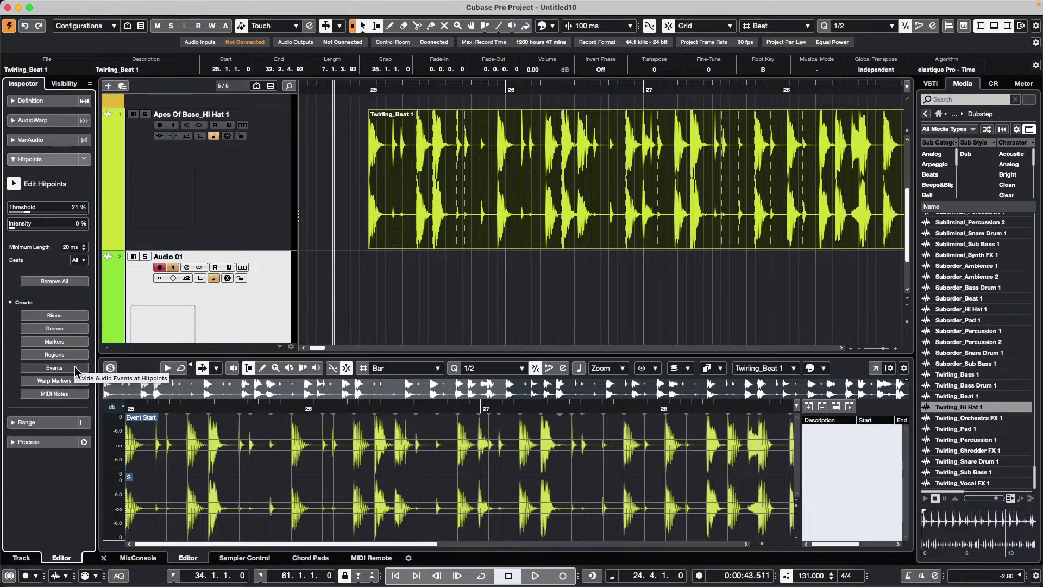
{"action": "left_click", "coordinate": [54, 368]}
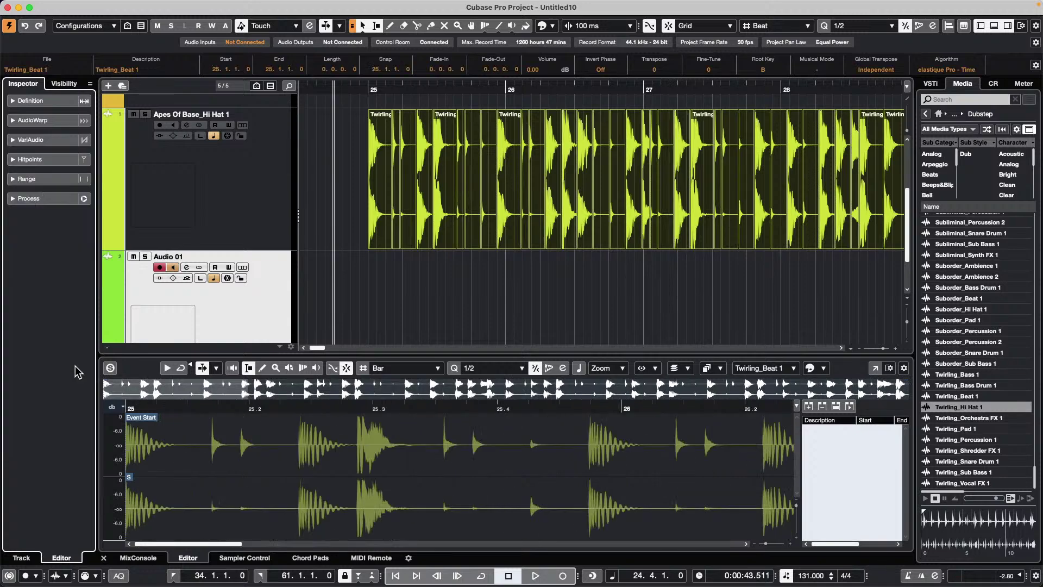
Select several of the Twirling_Beat 1 slices one by one to check the cuts, and undo the division into events.
{"action": "left_click", "coordinate": [538, 252]}
{"action": "left_click", "coordinate": [553, 223]}
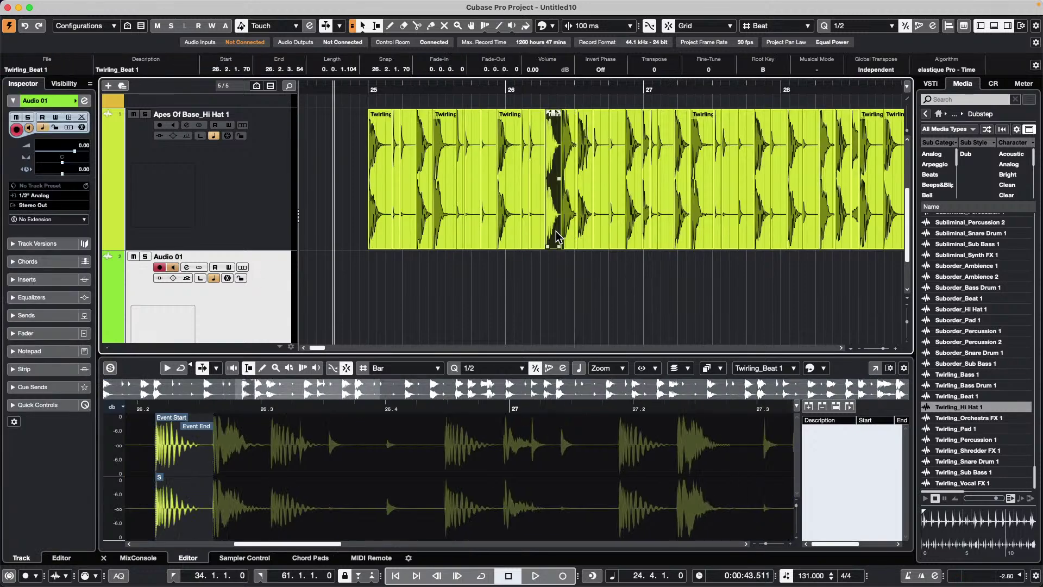
{"action": "left_click", "coordinate": [582, 233]}
{"action": "left_click", "coordinate": [622, 235]}
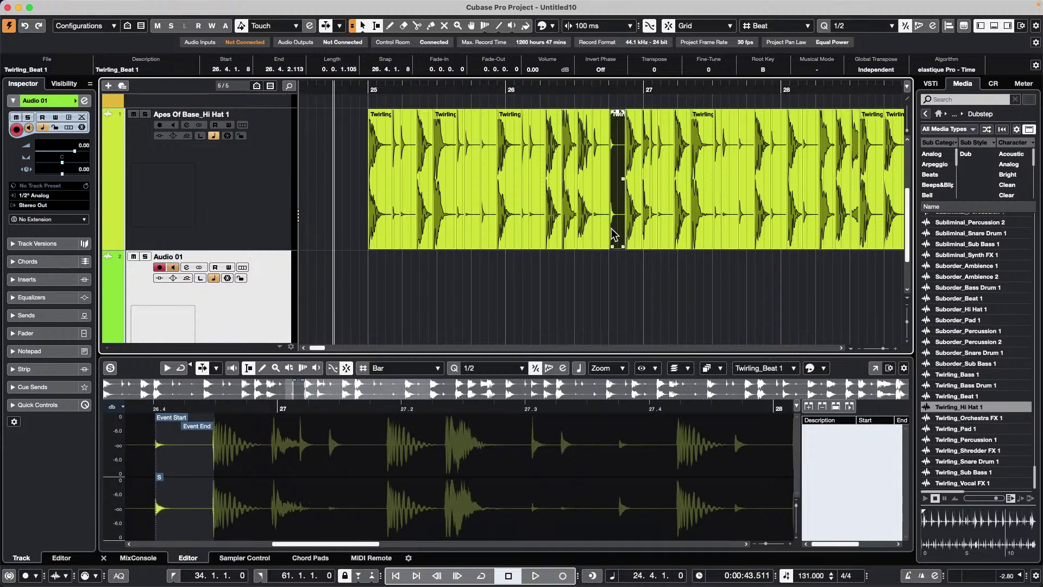
{"action": "left_click", "coordinate": [601, 236]}
{"action": "left_click", "coordinate": [634, 237]}
{"action": "left_click", "coordinate": [668, 234]}
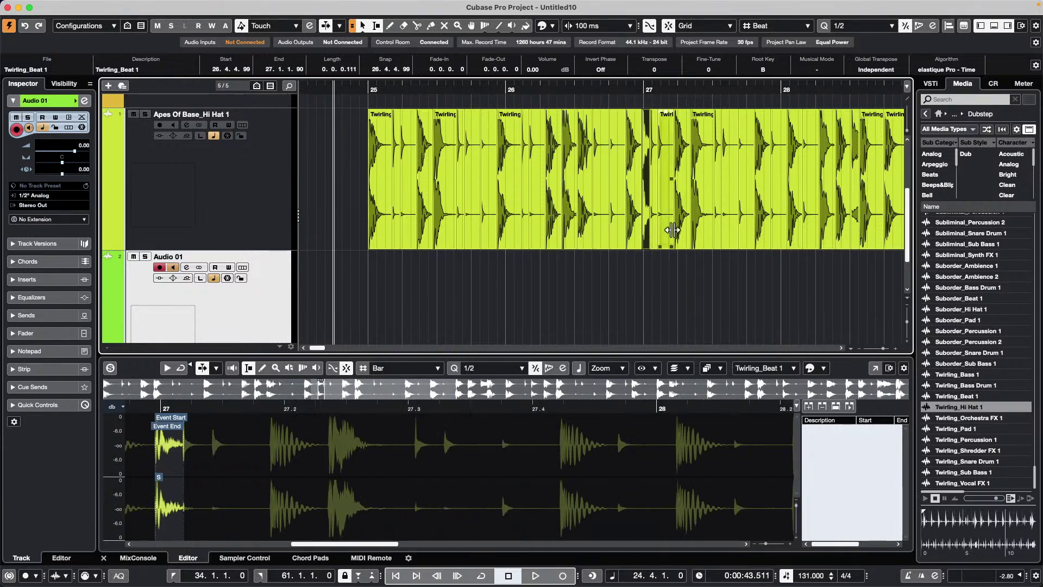
{"action": "left_click", "coordinate": [679, 237]}
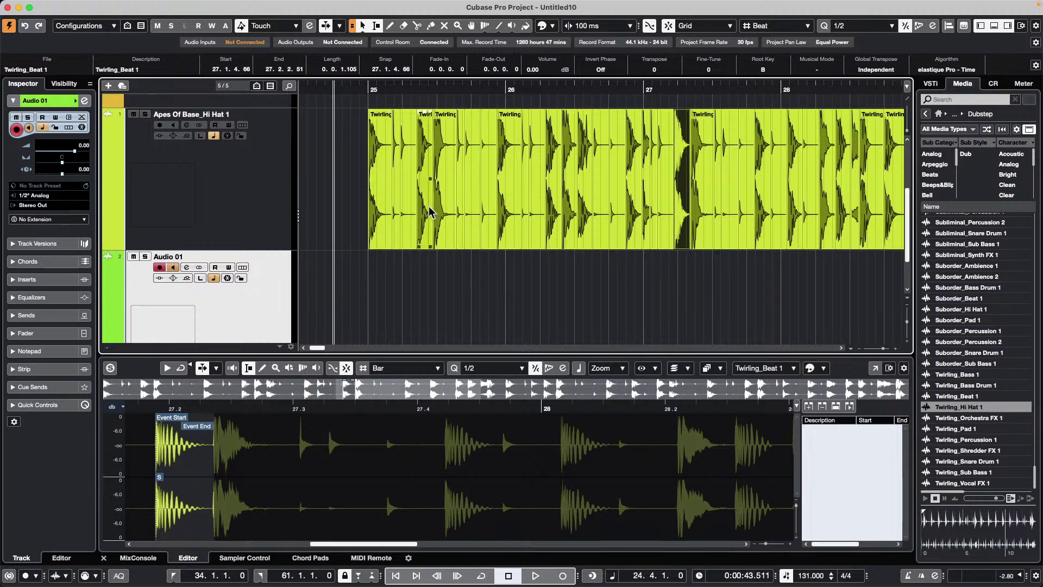
{"action": "left_click", "coordinate": [372, 168]}
{"action": "key", "text": "super+z"}
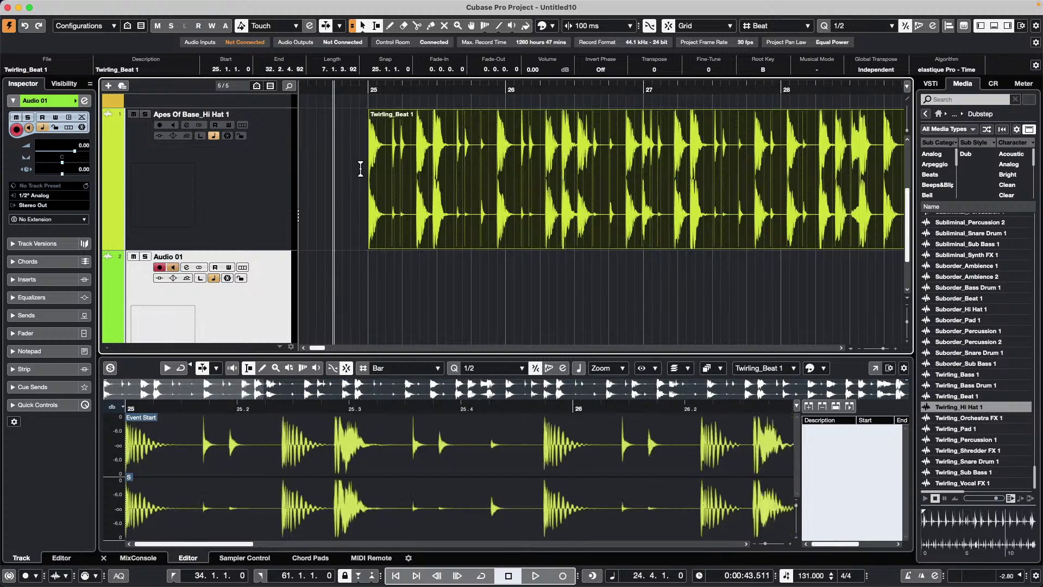
Reopen the hitpoint settings of Twirling_Beat 1, set the threshold to 18%, and show the options for creating from hitpoints.
{"action": "double_click", "coordinate": [527, 207]}
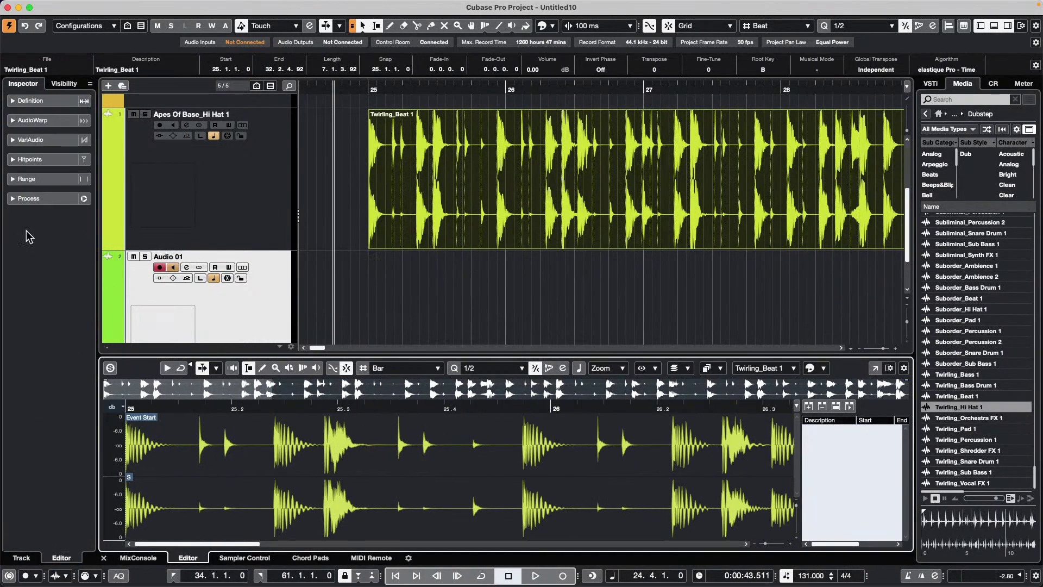
{"action": "left_click", "coordinate": [44, 159]}
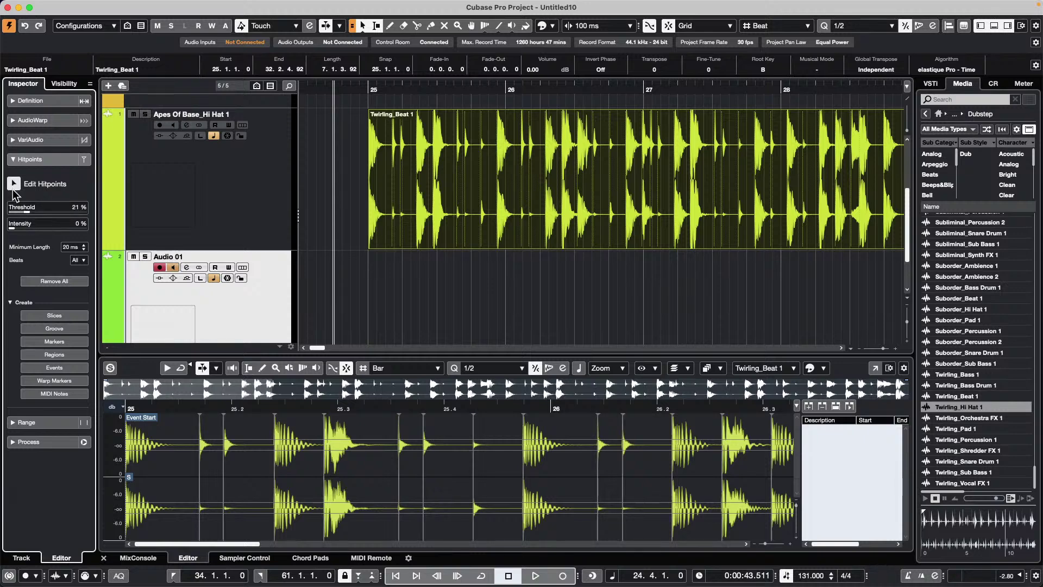
{"action": "left_click_drag", "start_coordinate": [27, 215], "coordinate": [25, 215]}
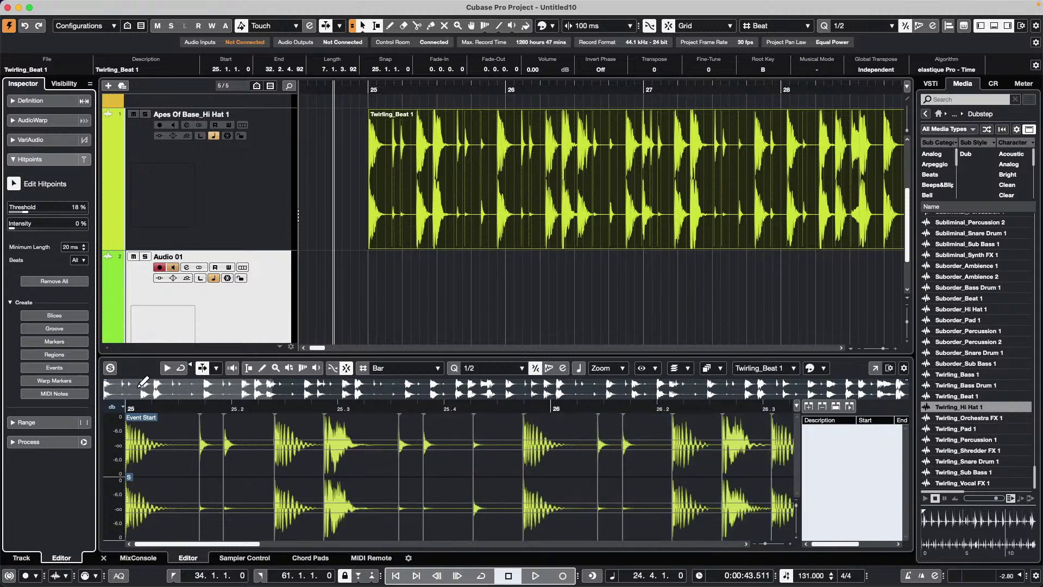
{"action": "left_click", "coordinate": [9, 303]}
{"action": "left_click", "coordinate": [10, 303]}
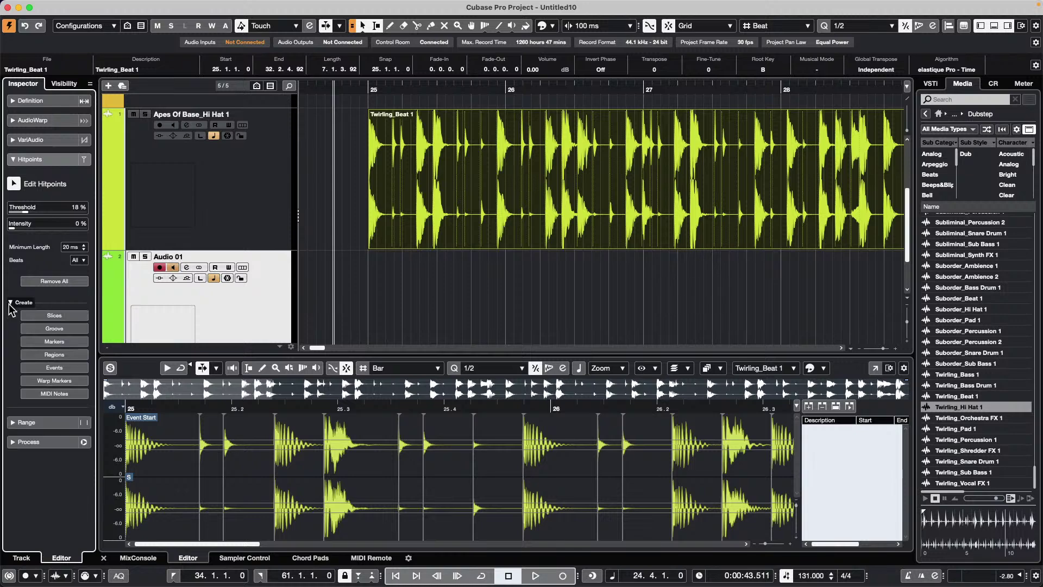
Create separate events from the hitpoints of Twirling_Beat 1 and select one of the slices in bar 25.
{"action": "left_click", "coordinate": [54, 368]}
{"action": "left_click", "coordinate": [492, 269]}
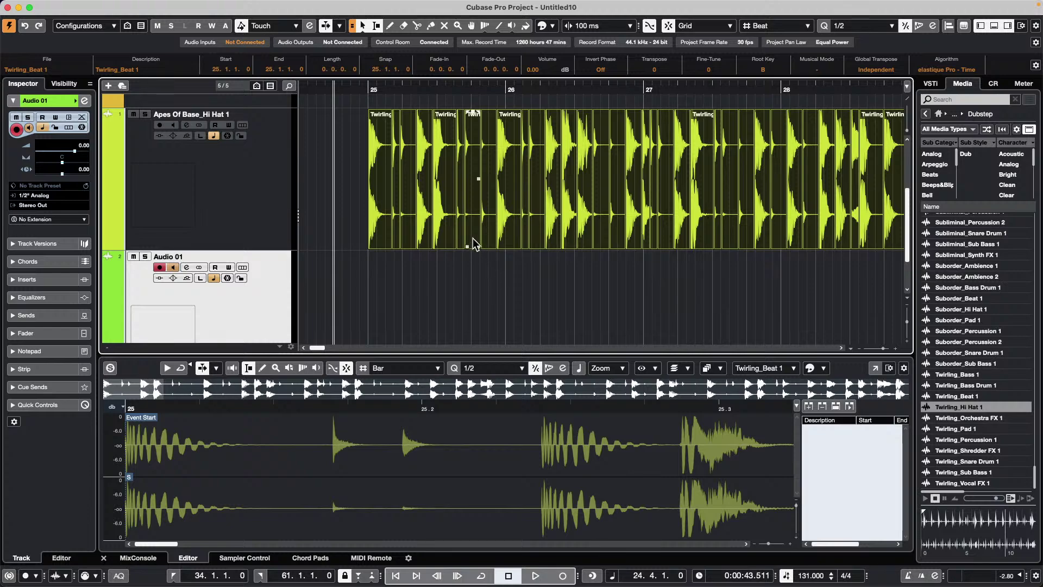
{"action": "left_click_drag", "start_coordinate": [487, 233], "coordinate": [463, 231]}
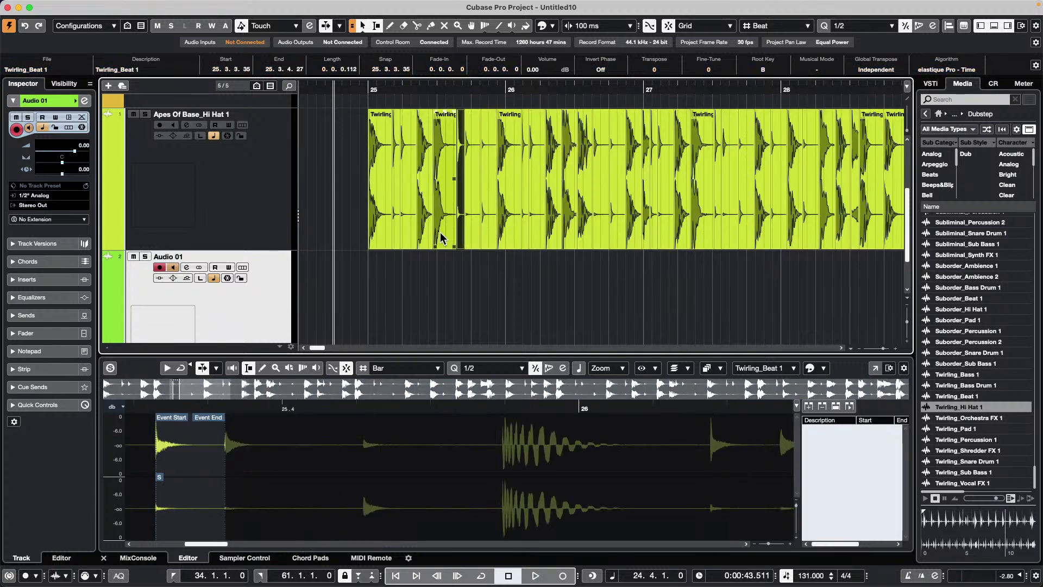
Step back and forth through the Twirling_Beat 1 slices in bars 25 to 27 to check the new cuts.
{"action": "key", "text": "Left"}
{"action": "key", "text": "Right"}
{"action": "key", "text": "Right"}
{"action": "key", "text": "Right"}
{"action": "key", "text": "Right"}
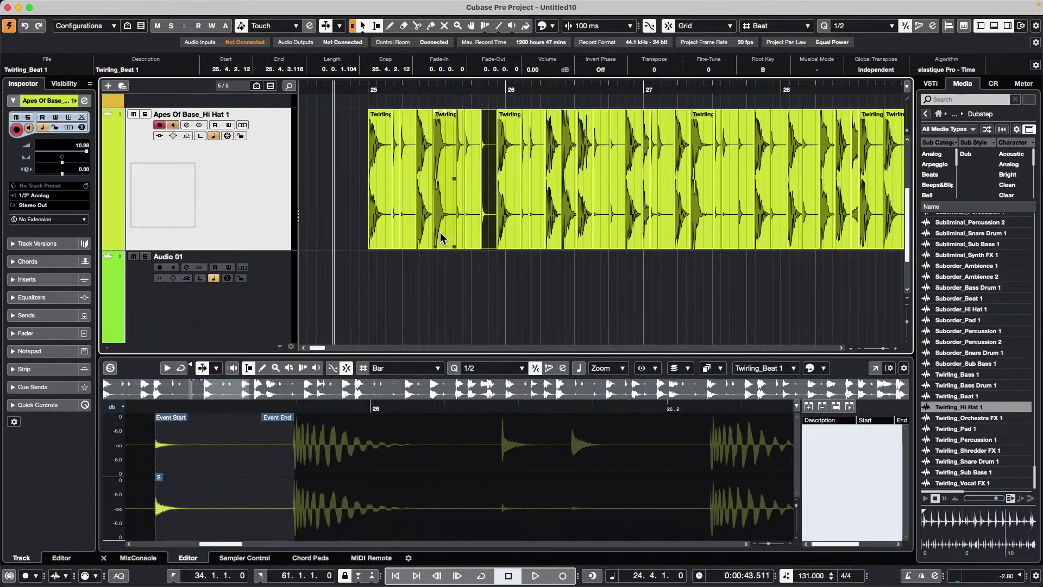
{"action": "key", "text": "Right"}
{"action": "key", "text": "Right"}
{"action": "key", "text": "Right"}
{"action": "key", "text": "Right"}
{"action": "key", "text": "Right"}
{"action": "key", "text": "Right"}
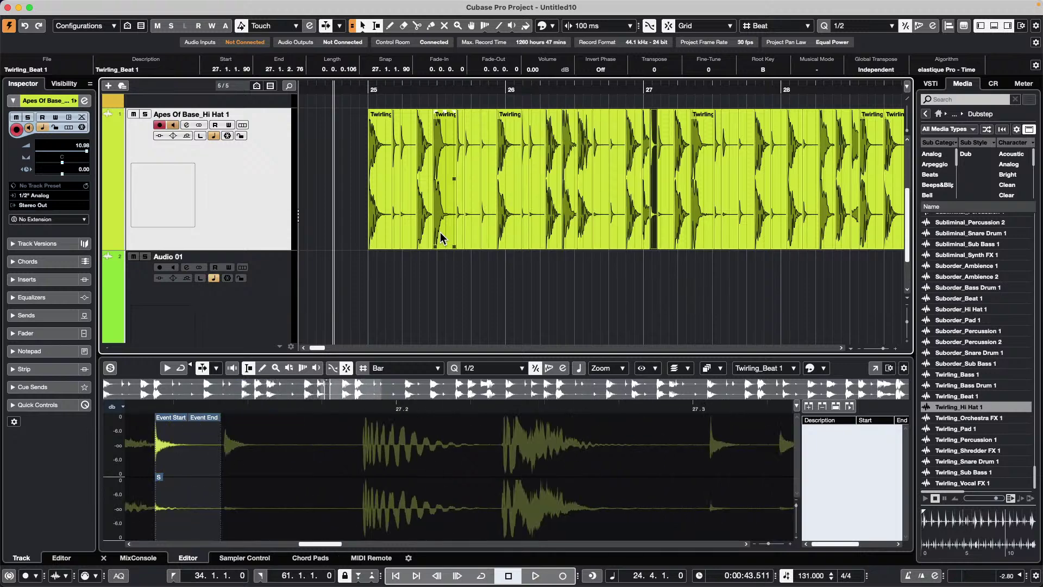
{"action": "key", "text": "Left"}
{"action": "key", "text": "Left"}
{"action": "key", "text": "Left"}
{"action": "key", "text": "Right"}
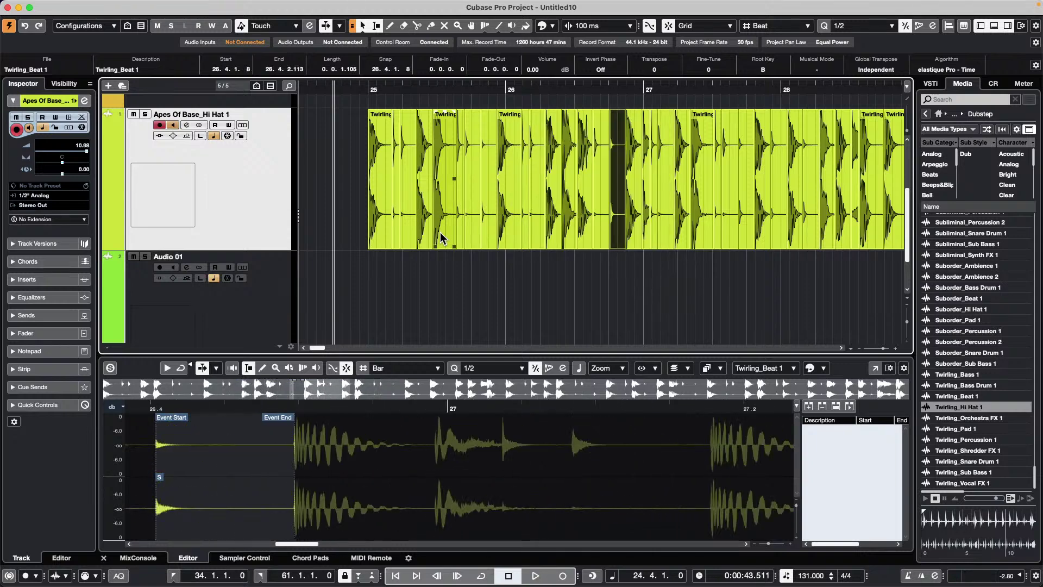
{"action": "key", "text": "Right"}
{"action": "key", "text": "Right"}
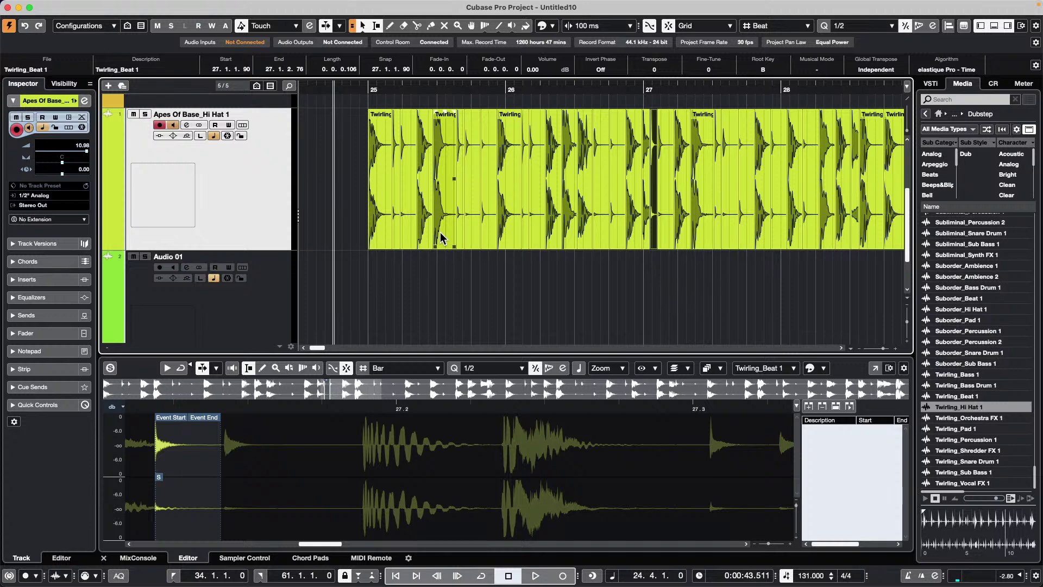
{"action": "scroll", "coordinate": [422, 236], "scroll_direction": "down", "scroll_amount": 1}
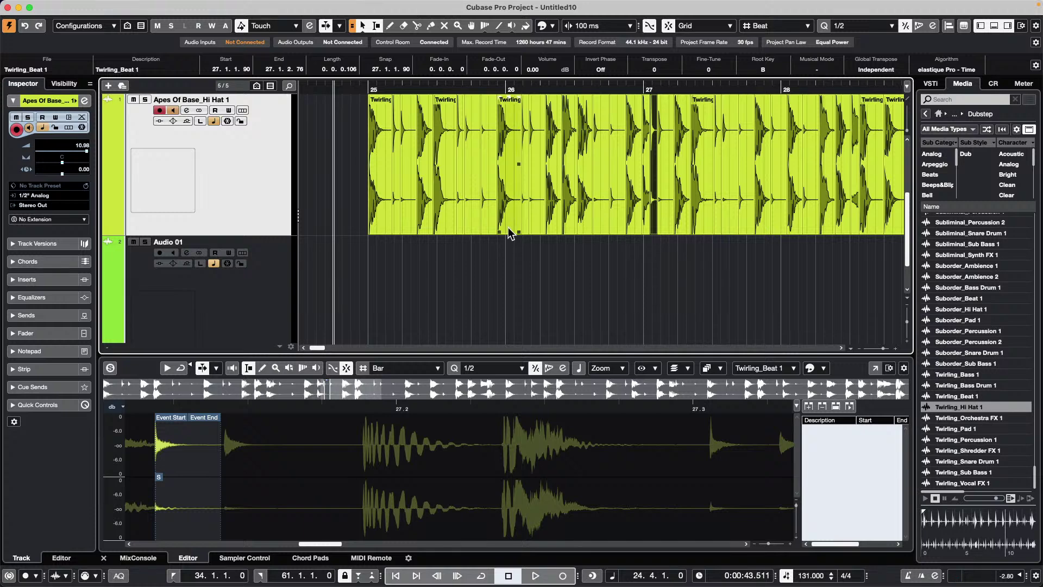
{"action": "left_click_drag", "start_coordinate": [582, 211], "coordinate": [570, 210]}
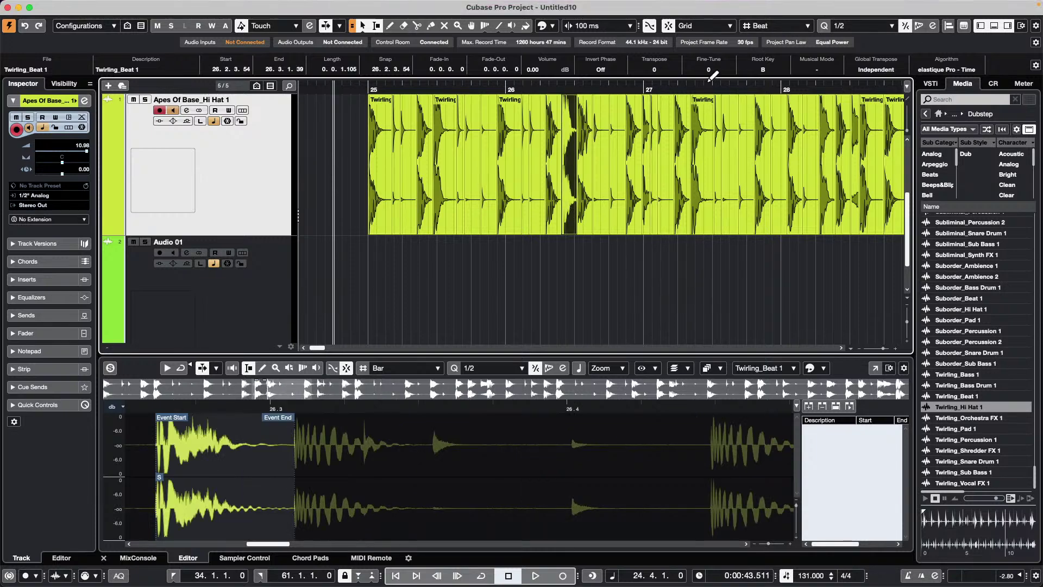
Add an instrument track with HALion Sonic SE routed to Stereo Out, and move the instrument's window aside.
{"action": "scroll", "coordinate": [657, 71], "scroll_direction": "up", "scroll_amount": 3}
{"action": "scroll", "coordinate": [660, 75], "scroll_direction": "up", "scroll_amount": 1}
{"action": "scroll", "coordinate": [716, 73], "scroll_direction": "down", "scroll_amount": 2}
{"action": "scroll", "coordinate": [717, 73], "scroll_direction": "up", "scroll_amount": 1}
{"action": "right_click", "coordinate": [263, 202]}
{"action": "mouse_move", "coordinate": [346, 204]}
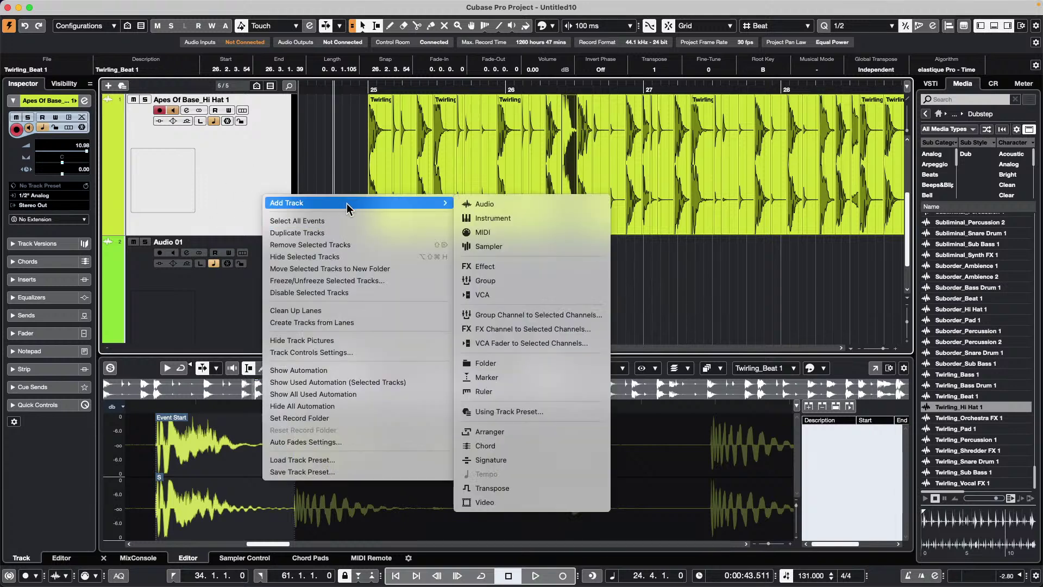
{"action": "left_click", "coordinate": [495, 219]}
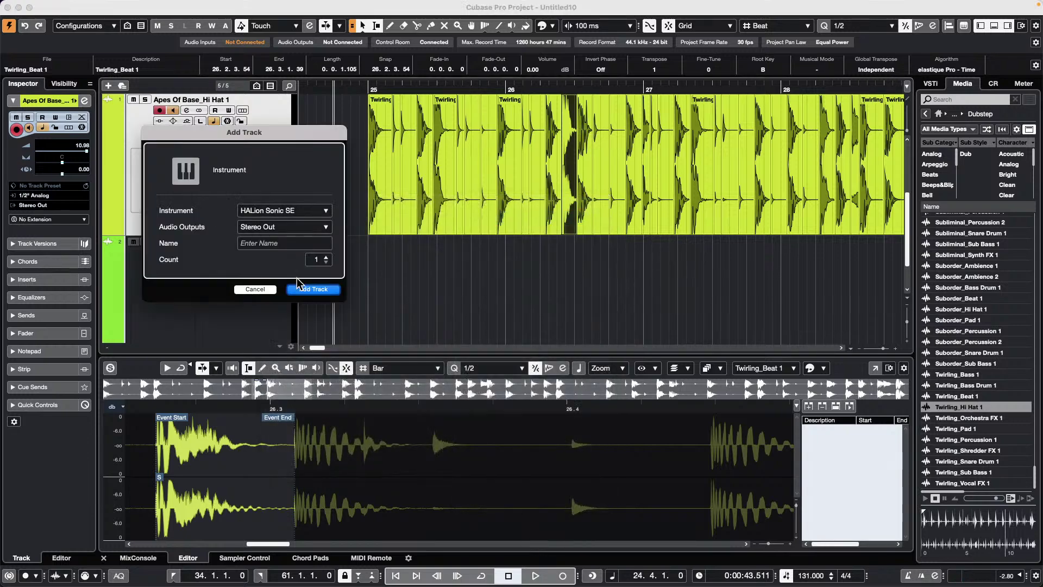
{"action": "key", "text": "Return"}
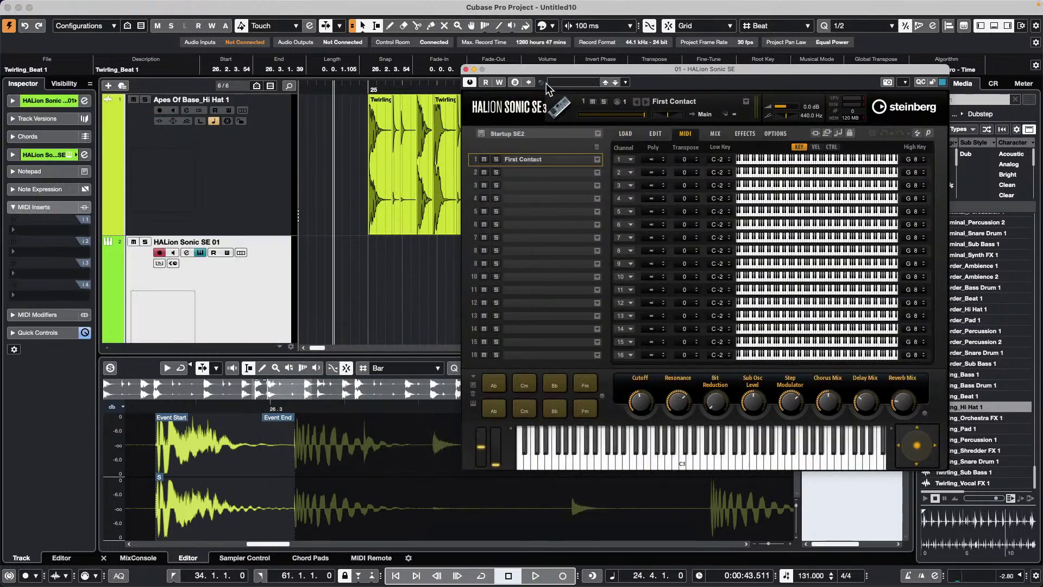
{"action": "left_click_drag", "start_coordinate": [672, 77], "coordinate": [344, 81]}
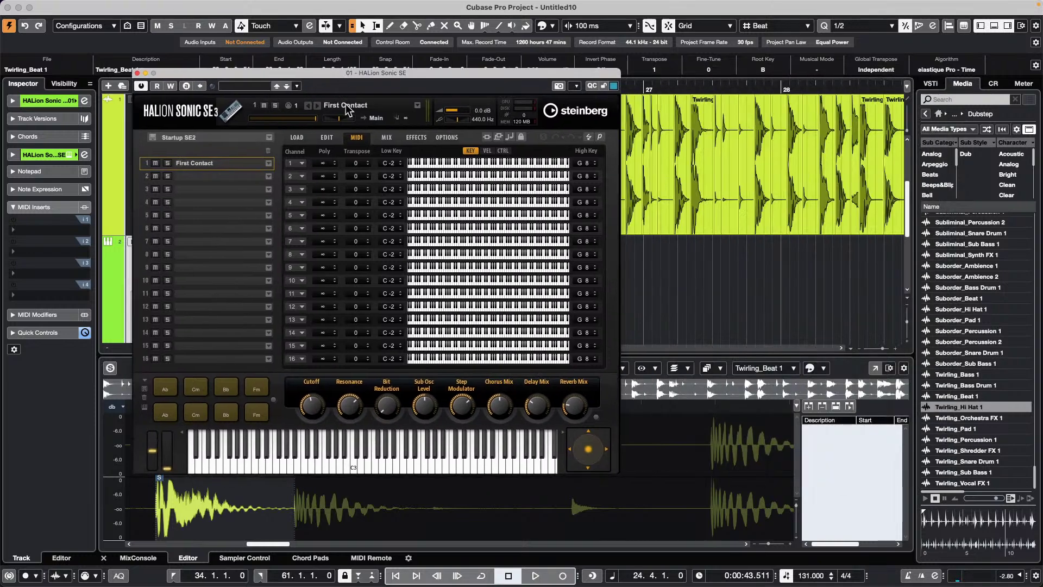
Set the master tuning of HALion Sonic SE to 415.3 Hz, and change it to 432 Hz.
{"action": "double_click", "coordinate": [483, 120]}
{"action": "type", "text": "415.3"}
{"action": "key", "text": "Return"}
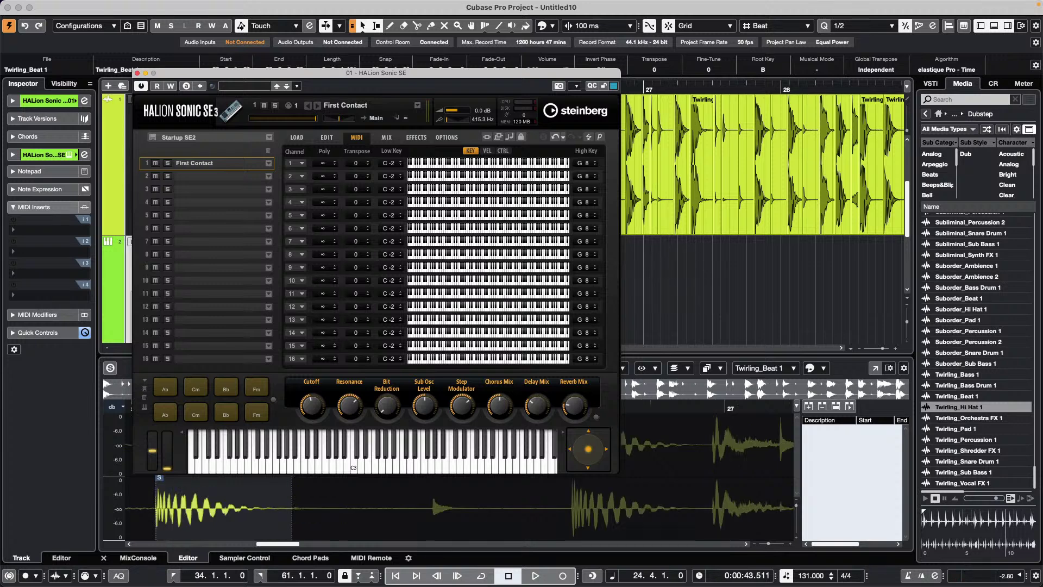
{"action": "double_click", "coordinate": [476, 117]}
{"action": "type", "text": "432"}
{"action": "key", "text": "Return"}
Set the master tuning of HALion Sonic SE to 440 Hz and close the instrument's window.
{"action": "double_click", "coordinate": [478, 116]}
{"action": "type", "text": "440"}
{"action": "key", "text": "Return"}
{"action": "left_click", "coordinate": [137, 73]}
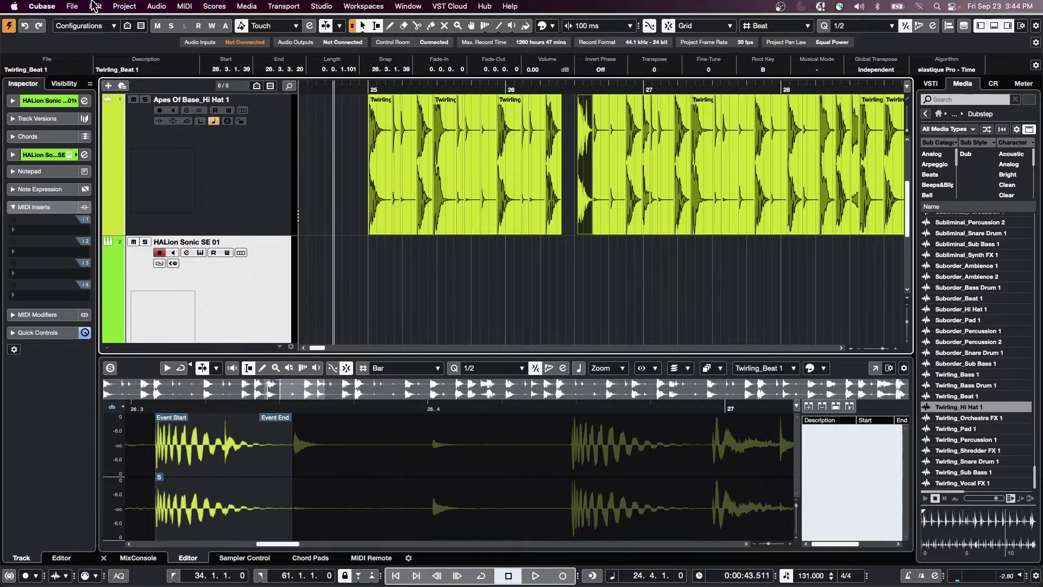
{"action": "left_click", "coordinate": [74, 6]}
{"action": "left_click", "coordinate": [82, 31]}
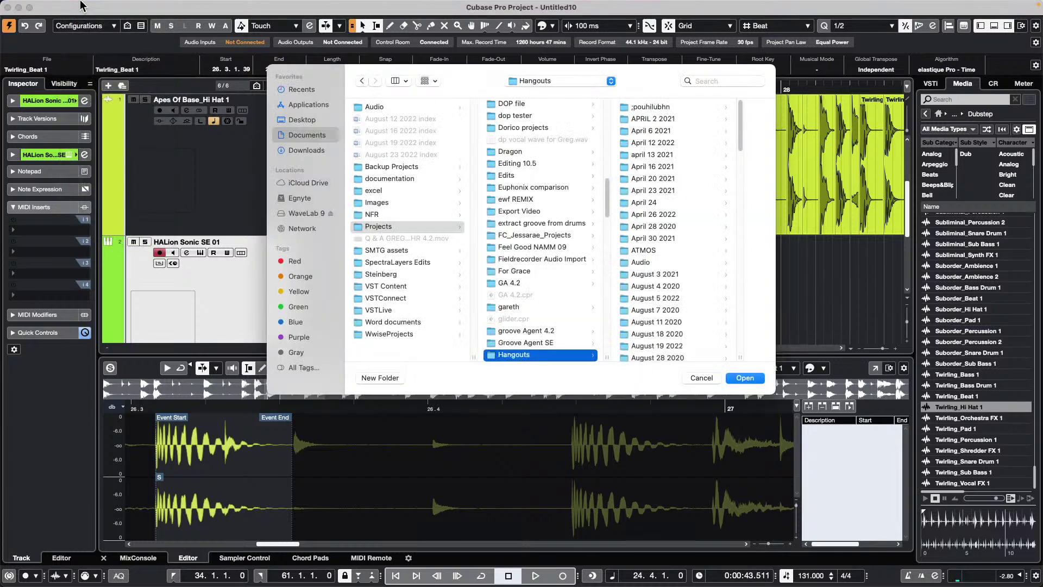
{"action": "left_click", "coordinate": [698, 378]}
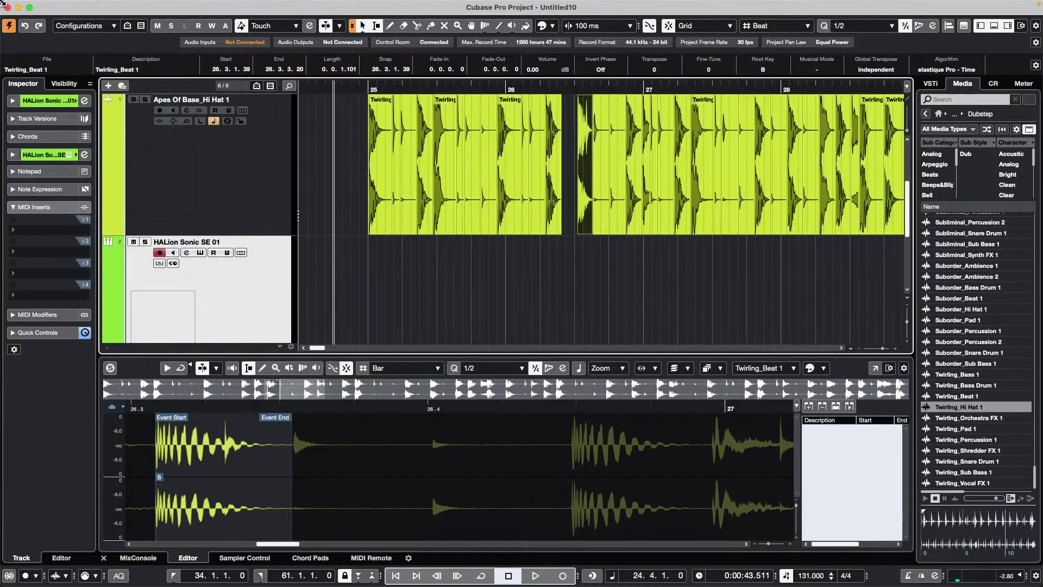
Open the recent project Amos Moses - GO.cpr.
{"action": "mouse_move", "coordinate": [3, 3]}
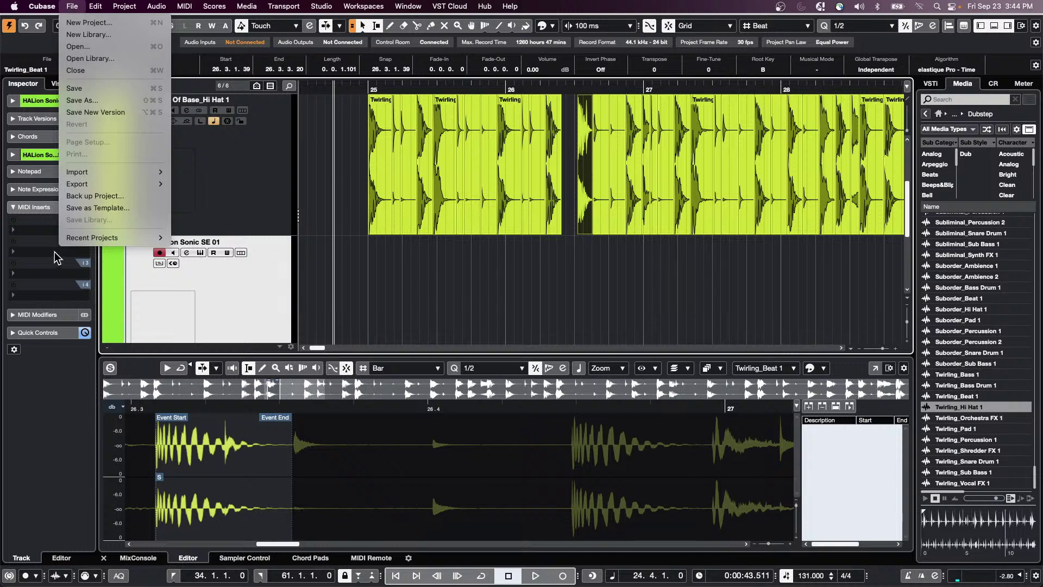
{"action": "mouse_move", "coordinate": [136, 237]}
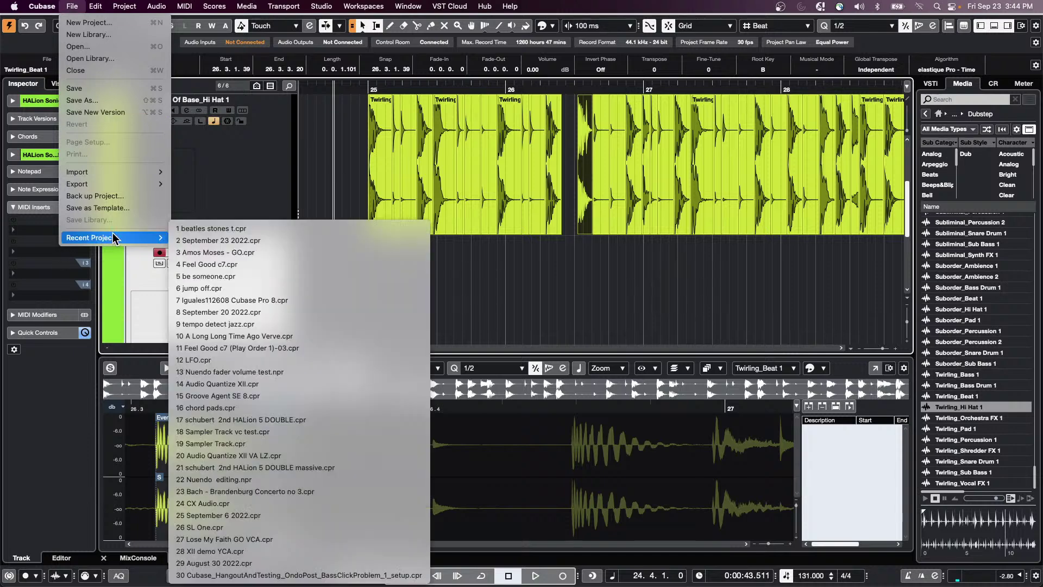
{"action": "left_click", "coordinate": [265, 252]}
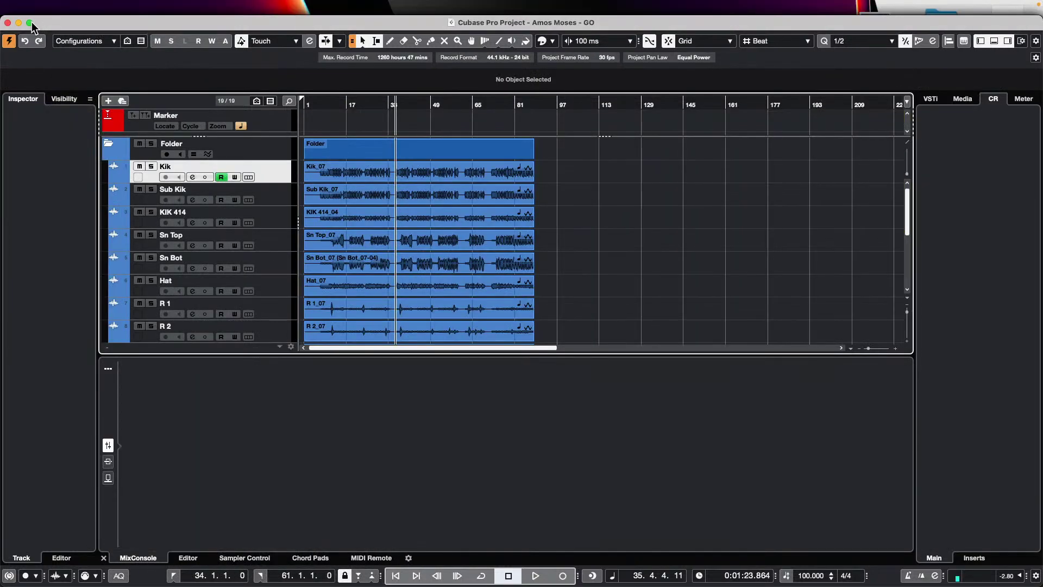
Add four instrument tracks without a VST instrument, routed to Stereo Out, below the OH L track.
{"action": "scroll", "coordinate": [290, 223], "scroll_direction": "down", "scroll_amount": 5}
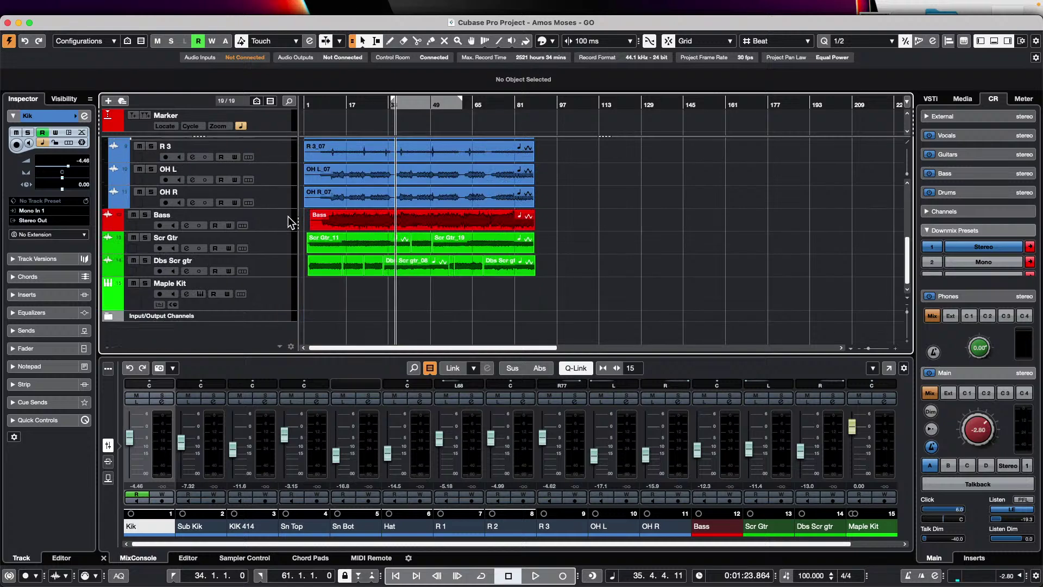
{"action": "left_click", "coordinate": [276, 179]}
{"action": "right_click", "coordinate": [276, 180]}
{"action": "mouse_move", "coordinate": [350, 183]}
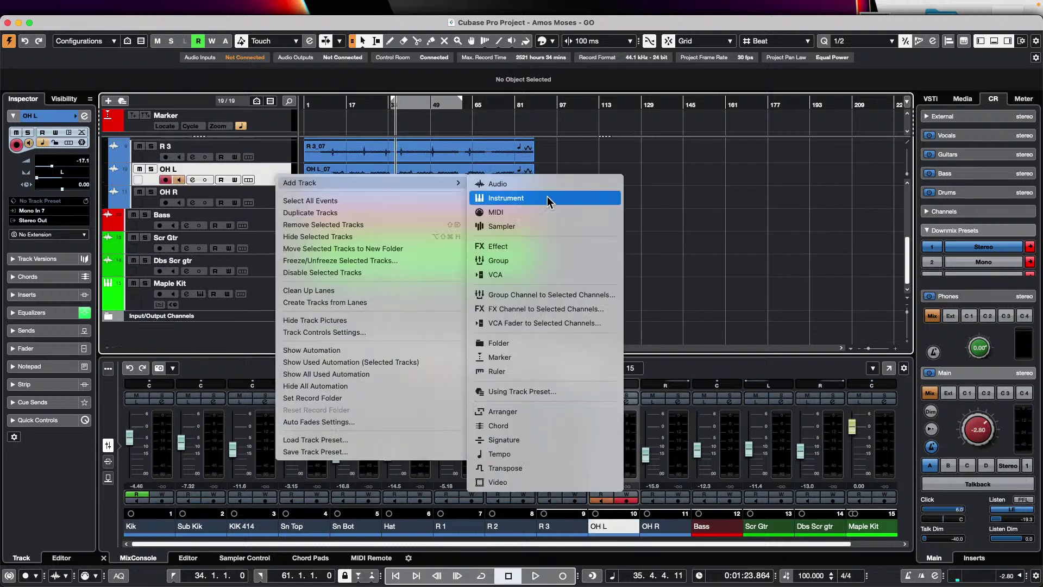
{"action": "left_click", "coordinate": [545, 200]}
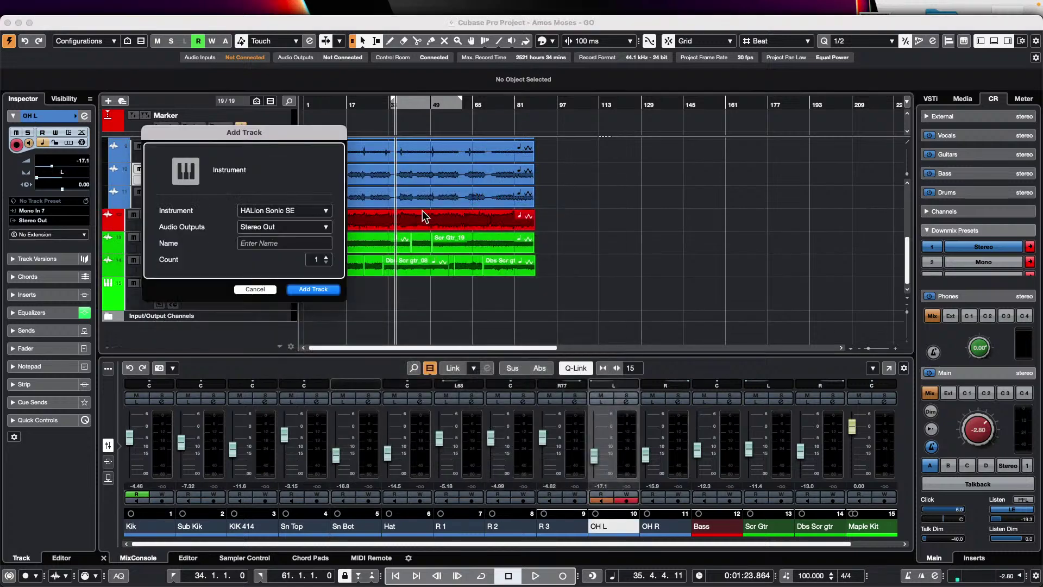
{"action": "left_click", "coordinate": [302, 212]}
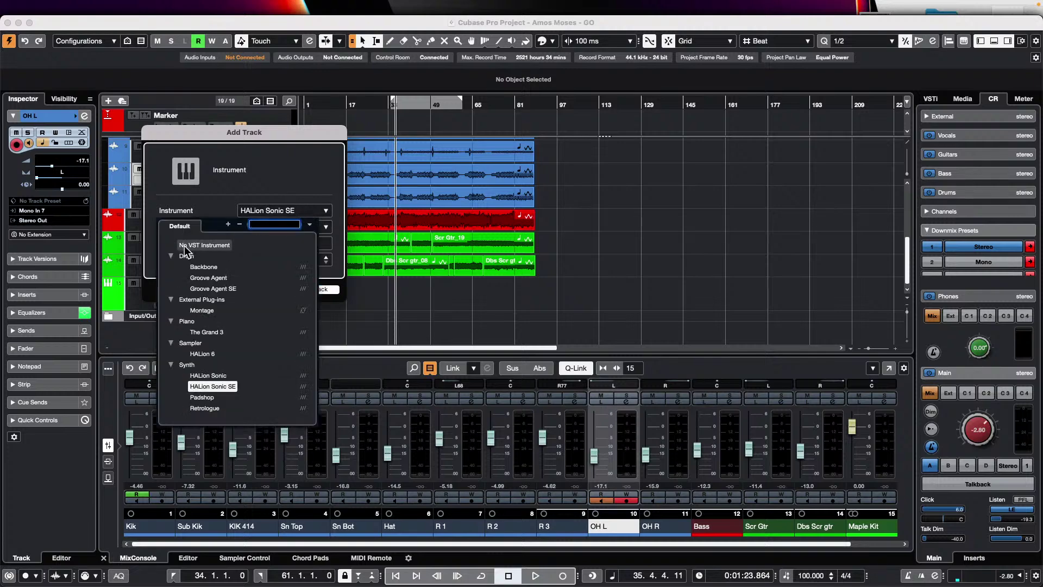
{"action": "left_click", "coordinate": [204, 245]}
{"action": "left_click", "coordinate": [326, 258]}
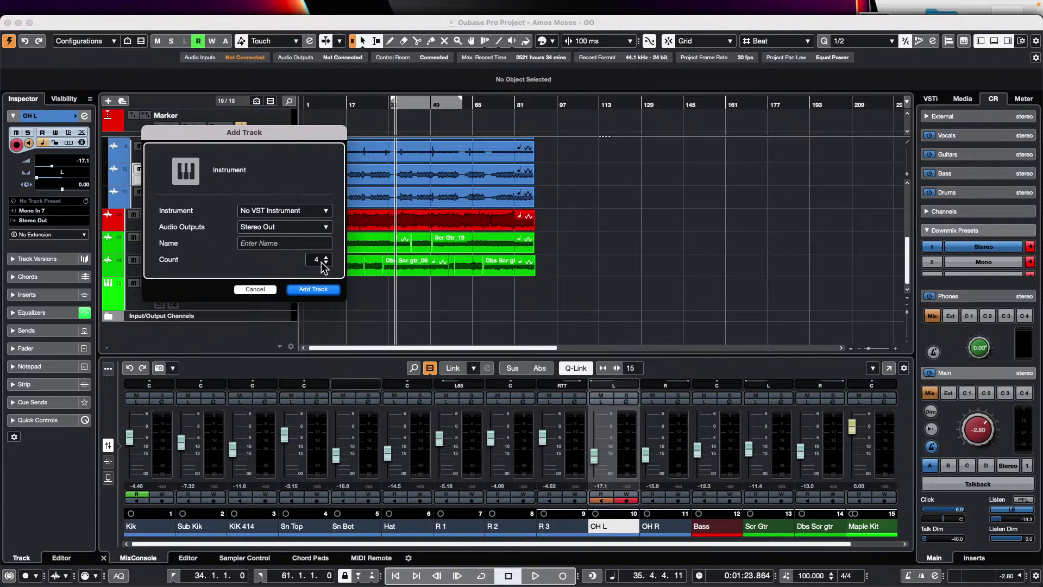
{"action": "left_click", "coordinate": [311, 289]}
Add a stereo REVerence FX channel to the Sn Top track, created outside a folder, and close the plug-in window.
{"action": "scroll", "coordinate": [282, 177], "scroll_direction": "up", "scroll_amount": 10}
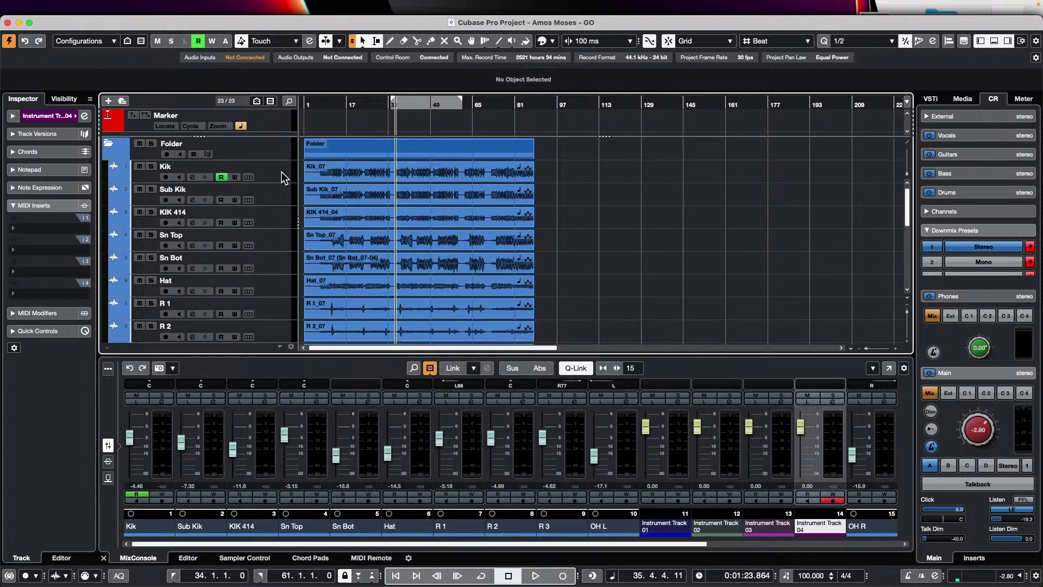
{"action": "right_click", "coordinate": [275, 235]}
{"action": "mouse_move", "coordinate": [361, 239]}
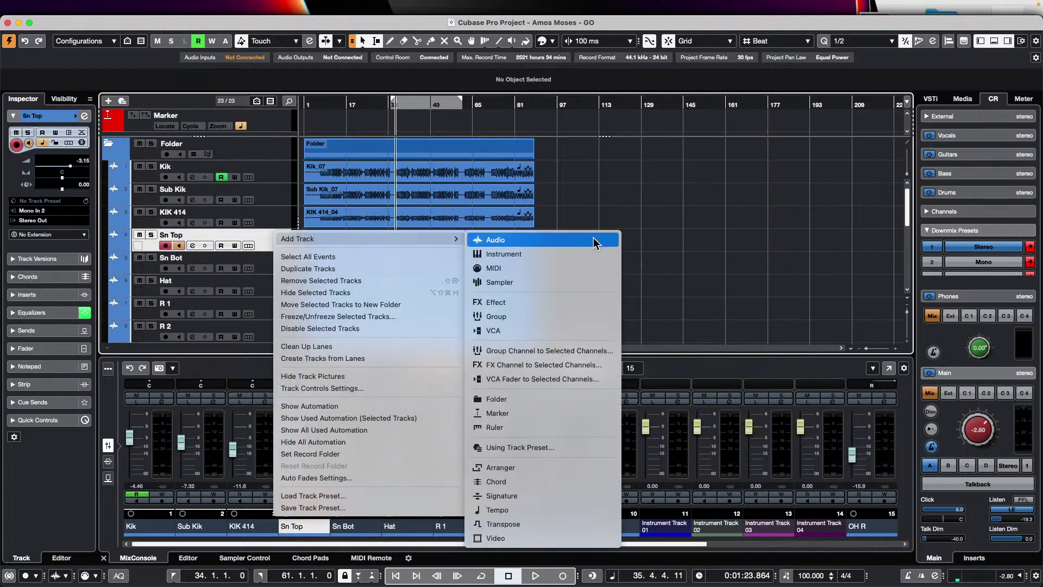
{"action": "left_click", "coordinate": [567, 364]}
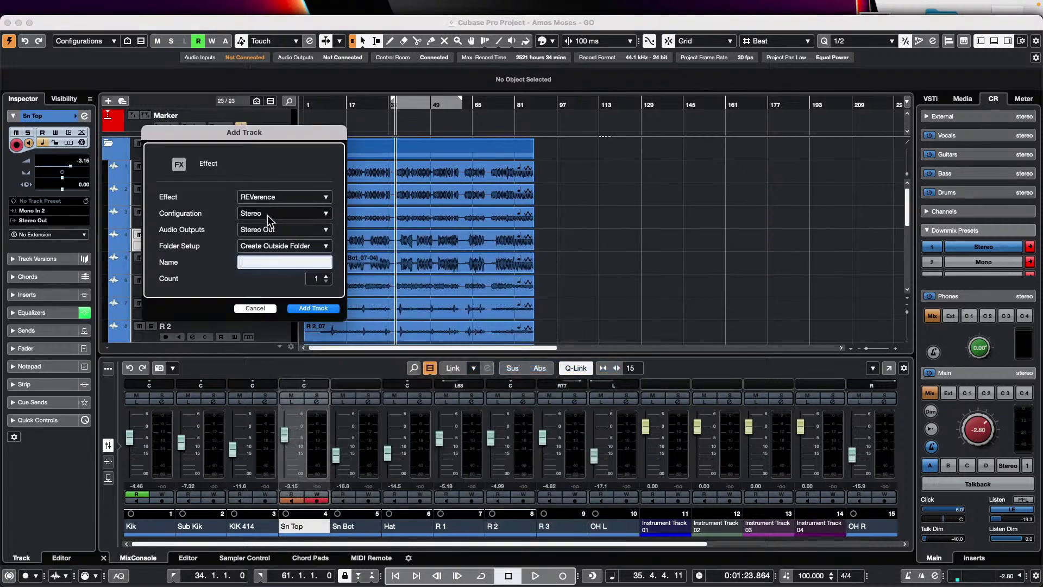
{"action": "left_click", "coordinate": [314, 305]}
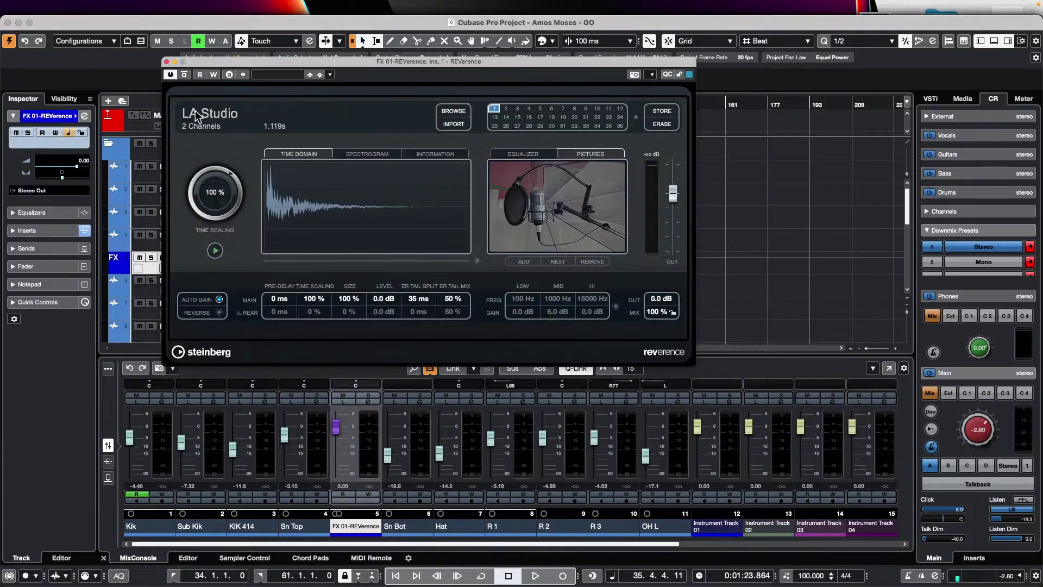
{"action": "left_click", "coordinate": [167, 61]}
Add three stereo group tracks routed to Stereo Out, created outside a folder, below the R 2 track.
{"action": "scroll", "coordinate": [239, 197], "scroll_direction": "down", "scroll_amount": 4}
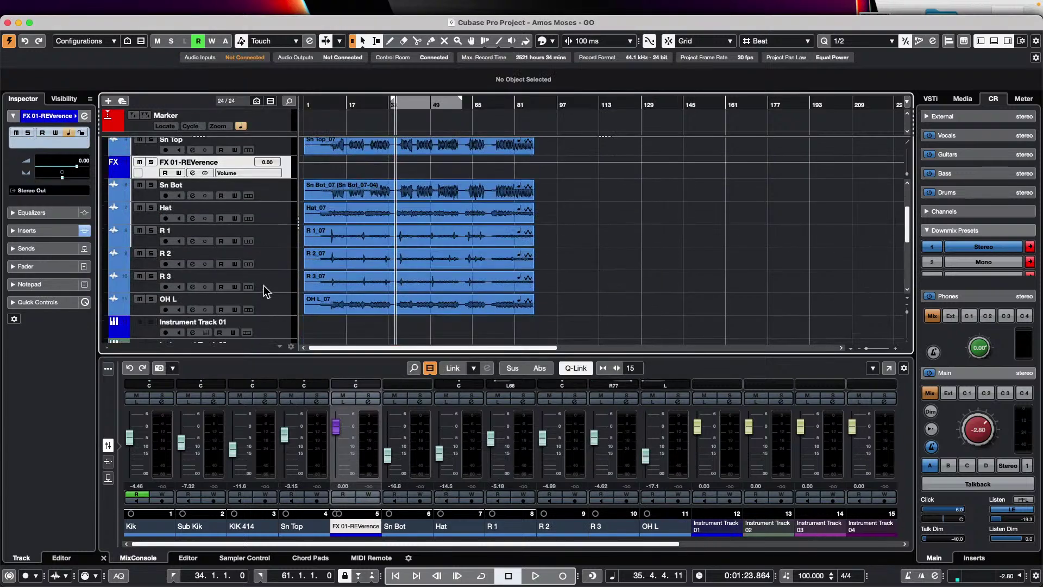
{"action": "left_click", "coordinate": [278, 267]}
{"action": "right_click", "coordinate": [280, 264]}
{"action": "mouse_move", "coordinate": [356, 271]}
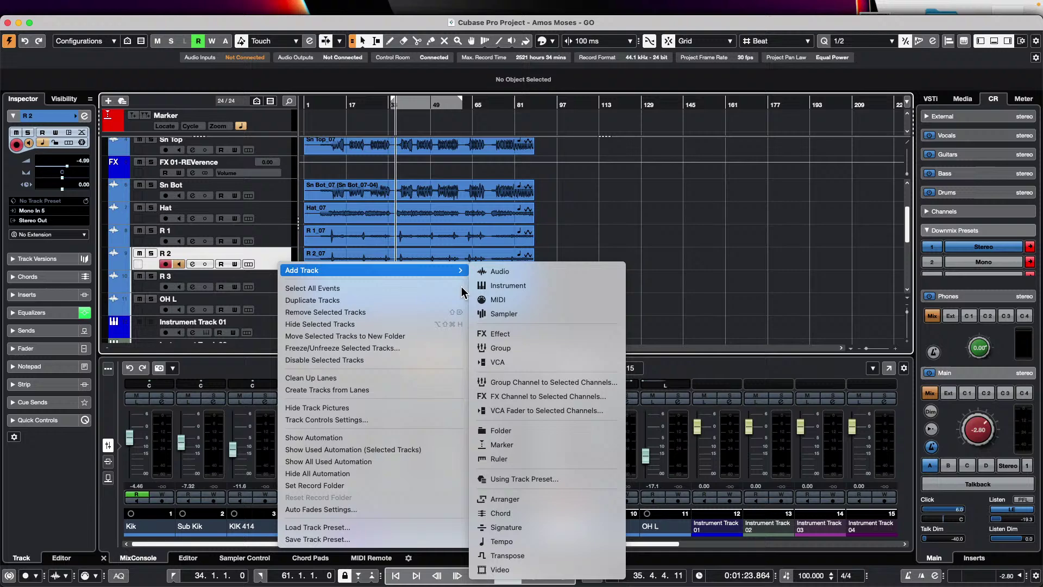
{"action": "left_click", "coordinate": [565, 348]}
{"action": "left_click", "coordinate": [326, 261]}
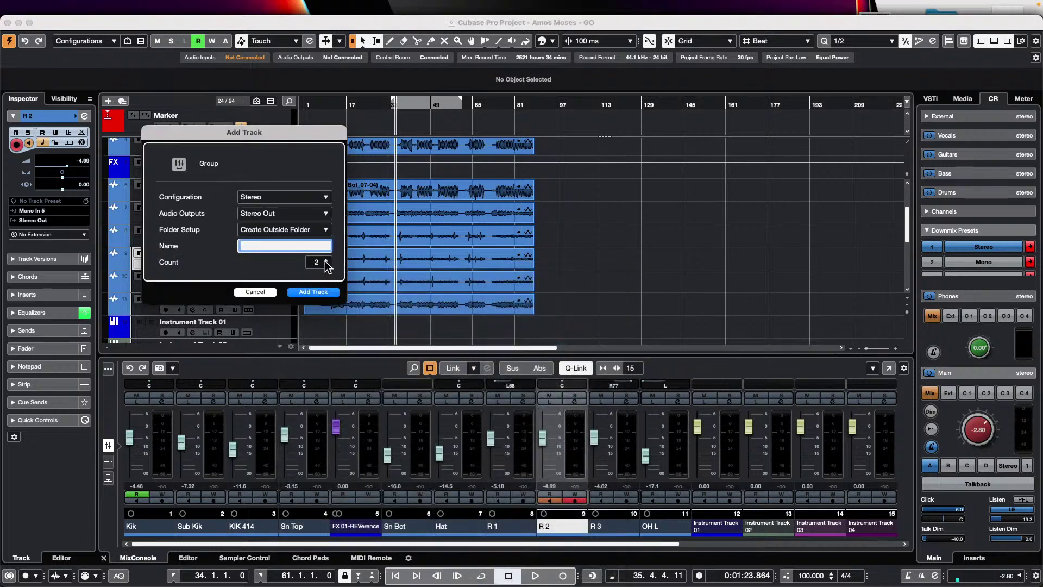
{"action": "left_click", "coordinate": [325, 292]}
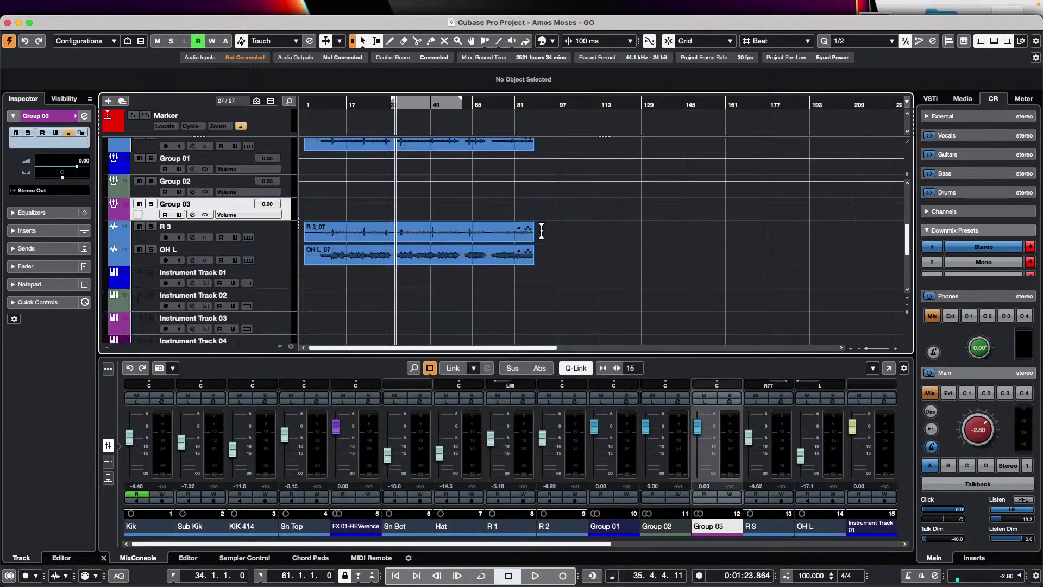
{"action": "scroll", "coordinate": [544, 232], "scroll_direction": "down", "scroll_amount": 5}
{"action": "scroll", "coordinate": [544, 232], "scroll_direction": "up", "scroll_amount": 8}
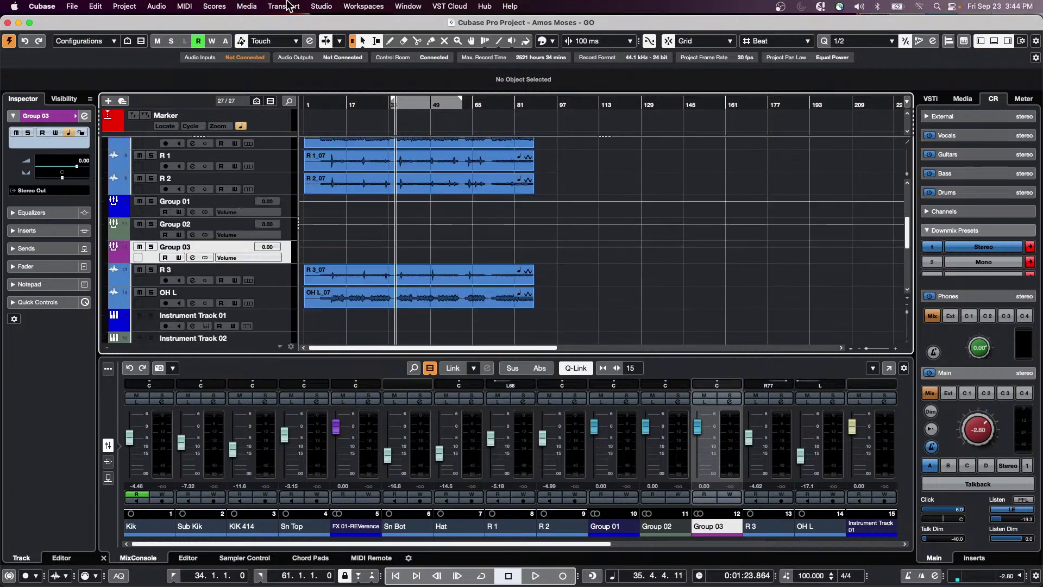
Open the Project Logical Editor setup with Select as the function and remove both existing event target filters.
{"action": "left_click", "coordinate": [126, 7]}
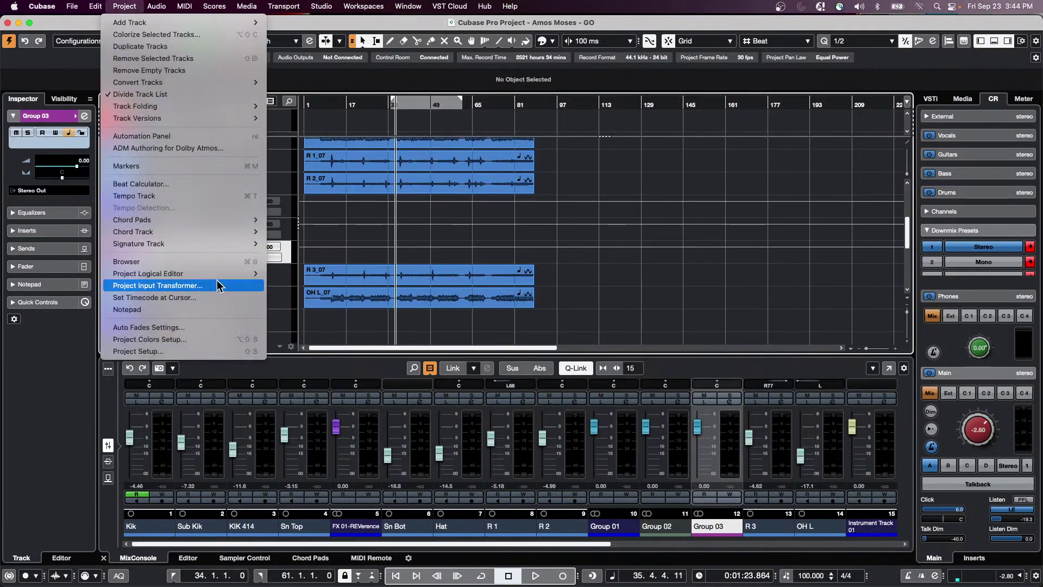
{"action": "mouse_move", "coordinate": [256, 274]}
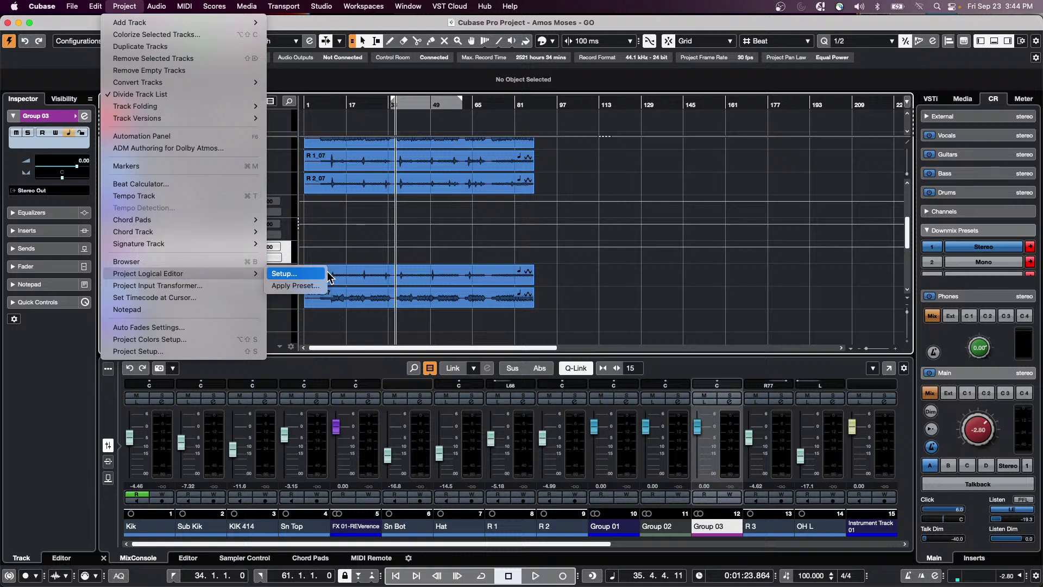
{"action": "left_click", "coordinate": [283, 274]}
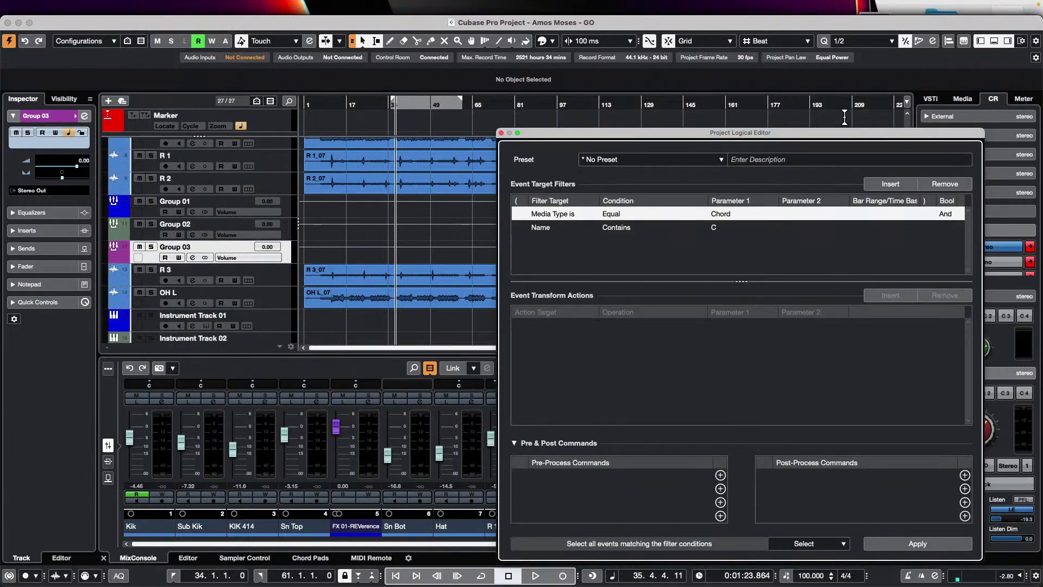
{"action": "left_click_drag", "start_coordinate": [795, 144], "coordinate": [671, 41]}
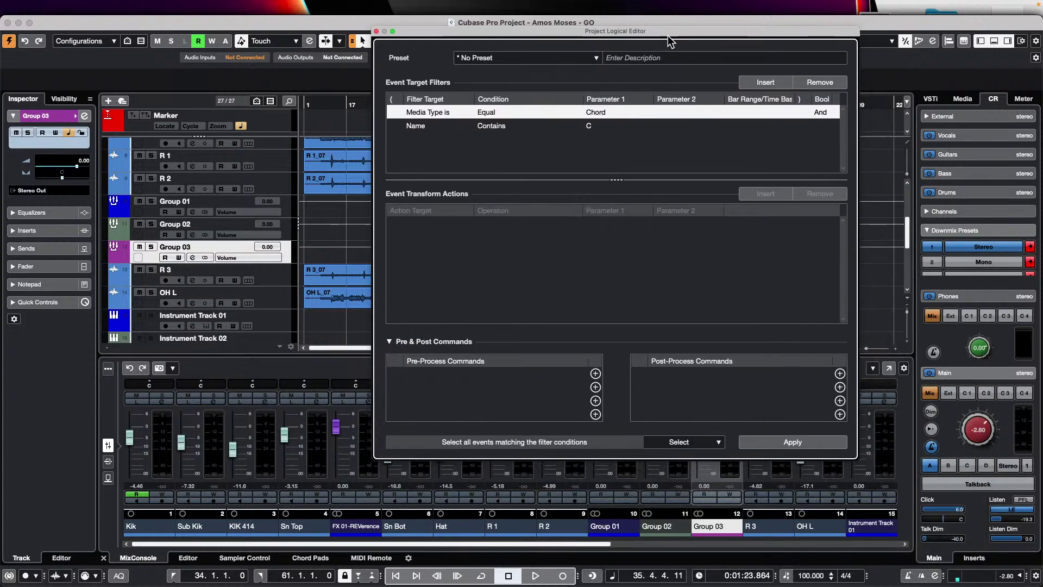
{"action": "left_click", "coordinate": [707, 442]}
{"action": "left_click", "coordinate": [672, 440]}
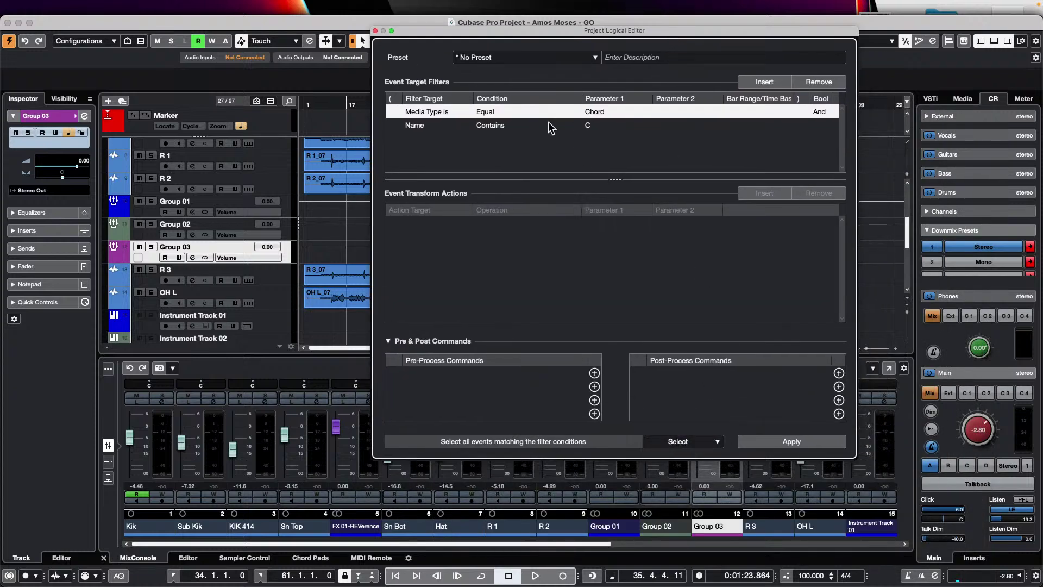
{"action": "left_click", "coordinate": [819, 82]}
{"action": "left_click", "coordinate": [819, 82]}
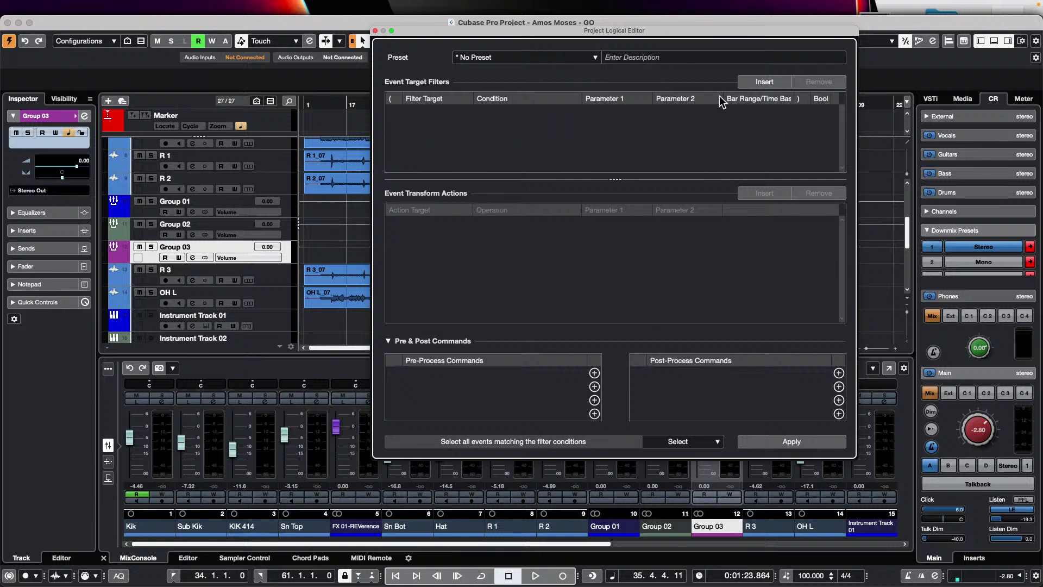
Insert an event target filter for Container Type Equal Track.
{"action": "left_click", "coordinate": [765, 83]}
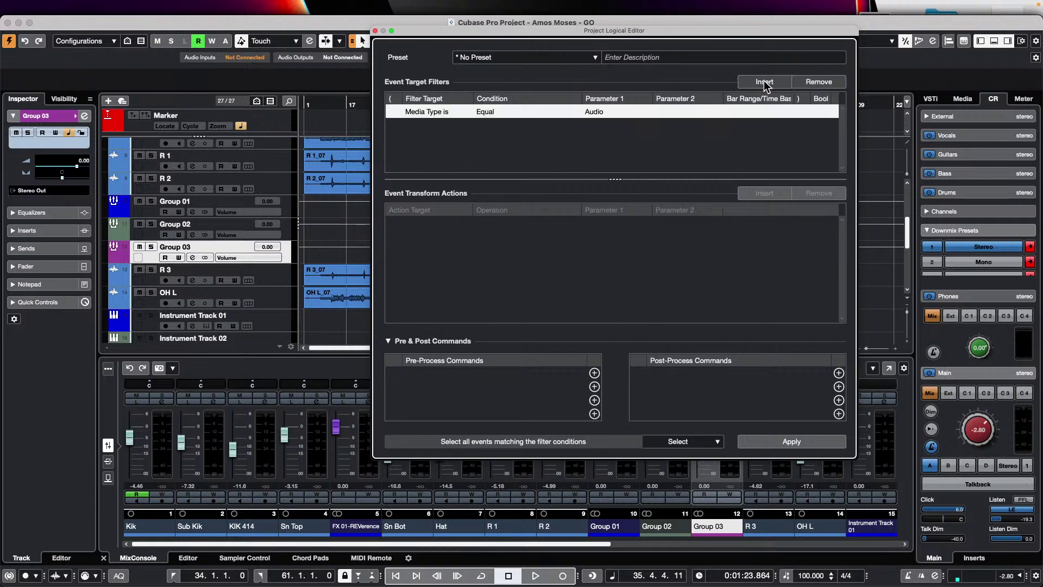
{"action": "left_click", "coordinate": [431, 110]}
{"action": "left_click", "coordinate": [431, 132]}
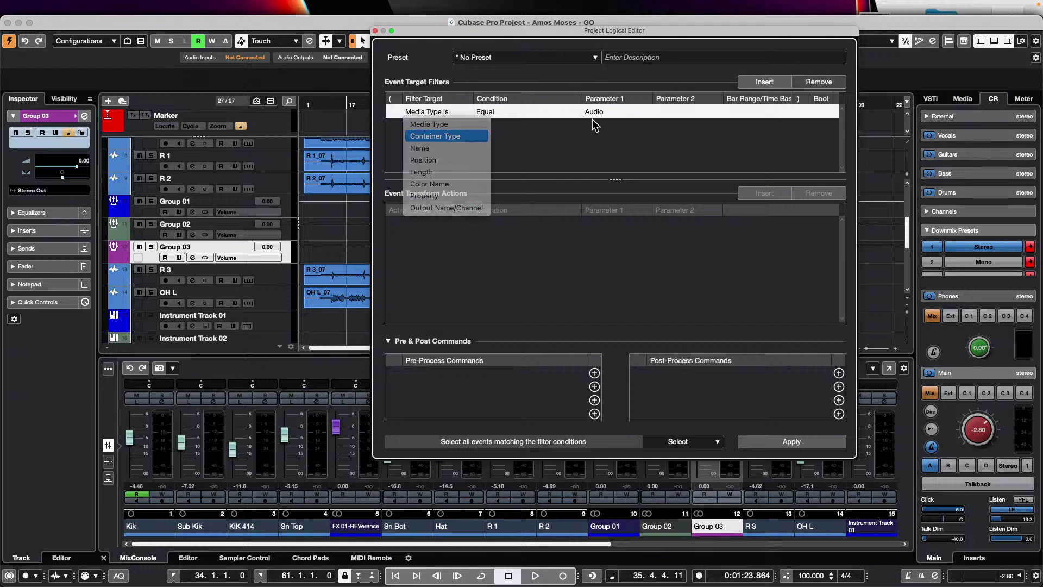
{"action": "left_click", "coordinate": [609, 112]}
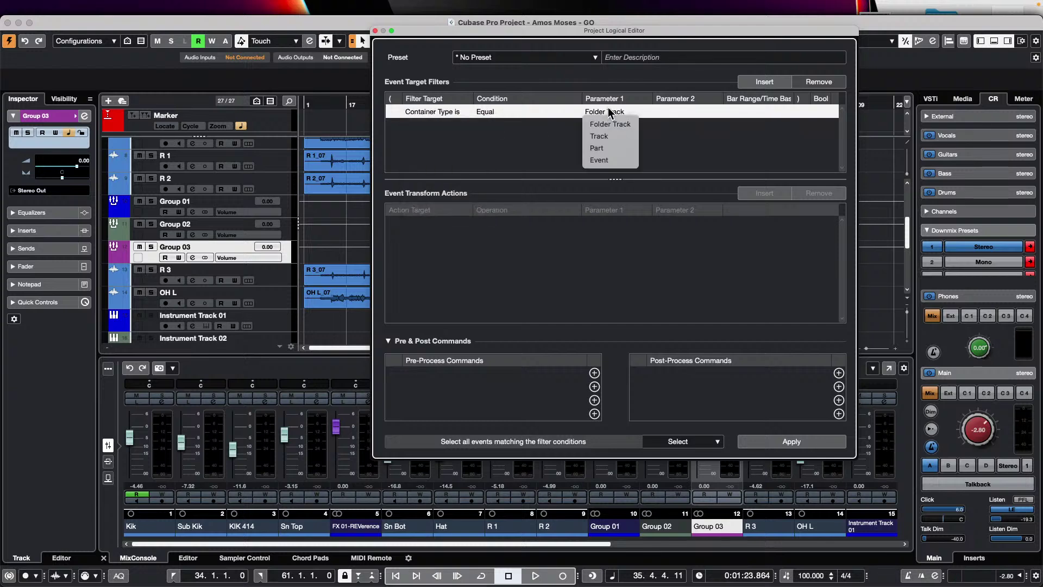
{"action": "left_click", "coordinate": [614, 135]}
Add a second filter for Media Type Equal Audio, apply the selection, and check the selected tracks in the track list.
{"action": "left_click", "coordinate": [765, 82]}
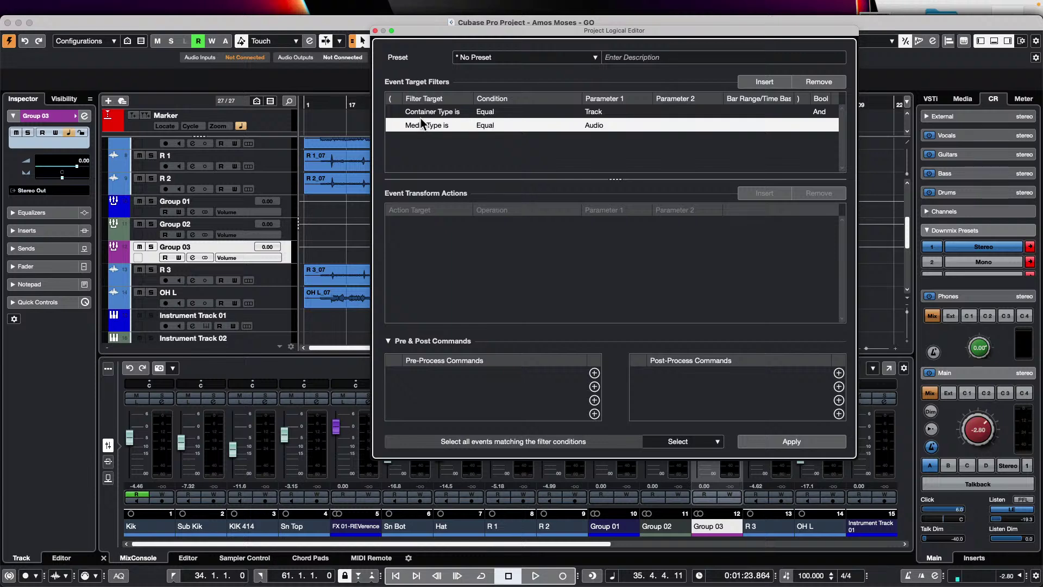
{"action": "left_click", "coordinate": [438, 125]}
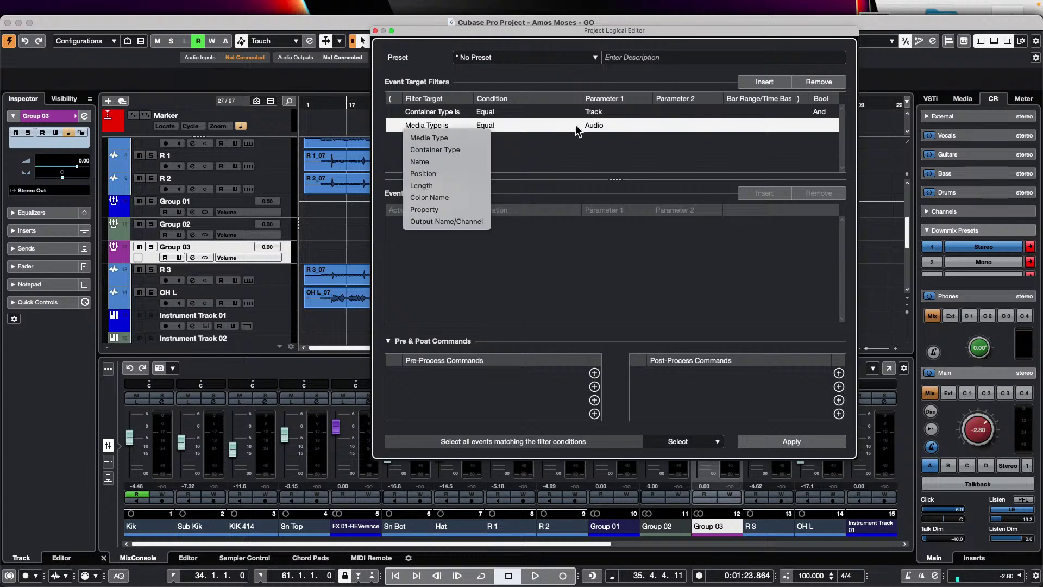
{"action": "left_click", "coordinate": [704, 251]}
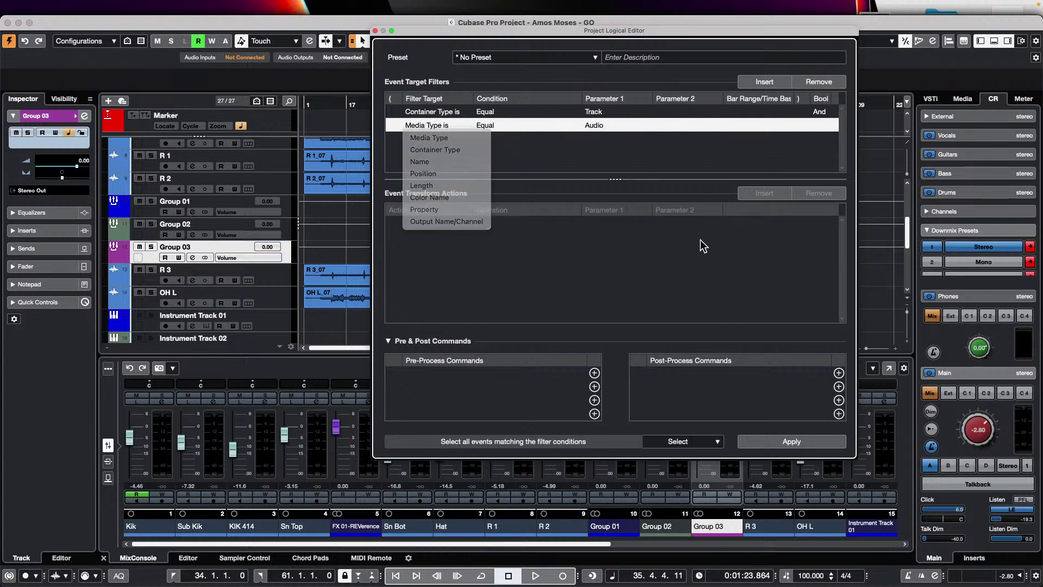
{"action": "left_click", "coordinate": [791, 442]}
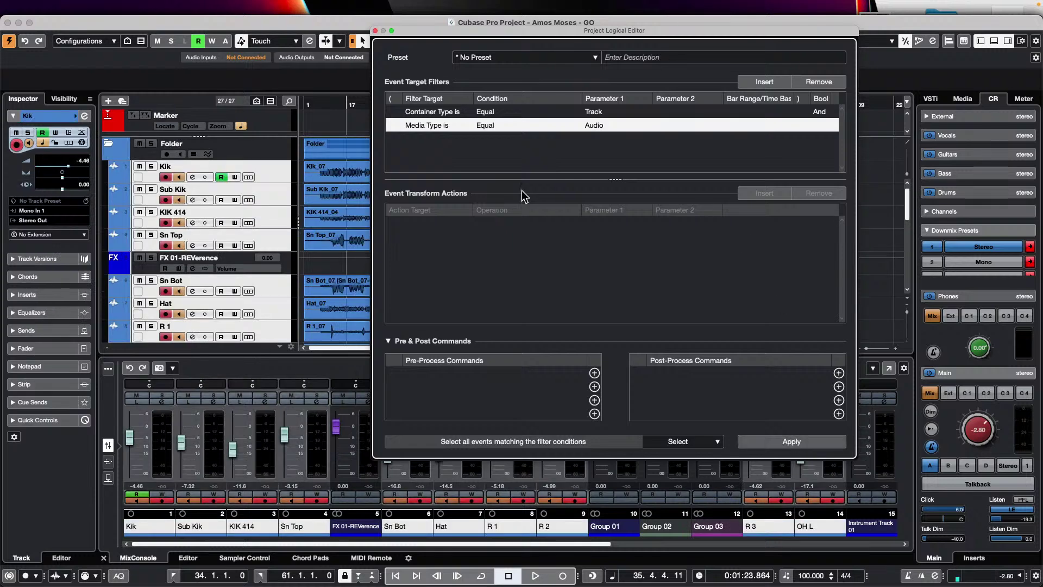
{"action": "scroll", "coordinate": [243, 205], "scroll_direction": "down", "scroll_amount": 5}
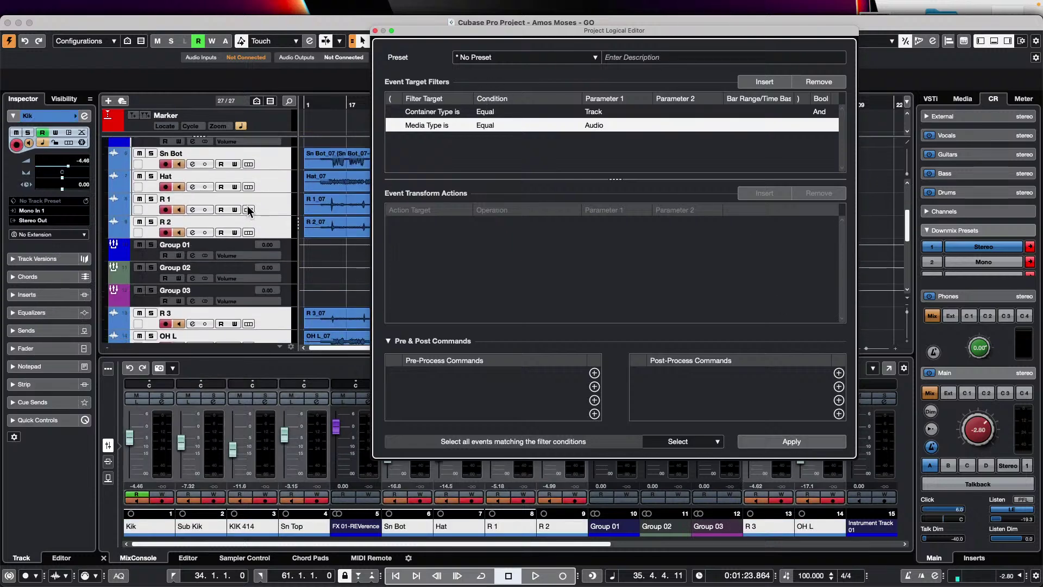
{"action": "scroll", "coordinate": [247, 236], "scroll_direction": "up", "scroll_amount": 5}
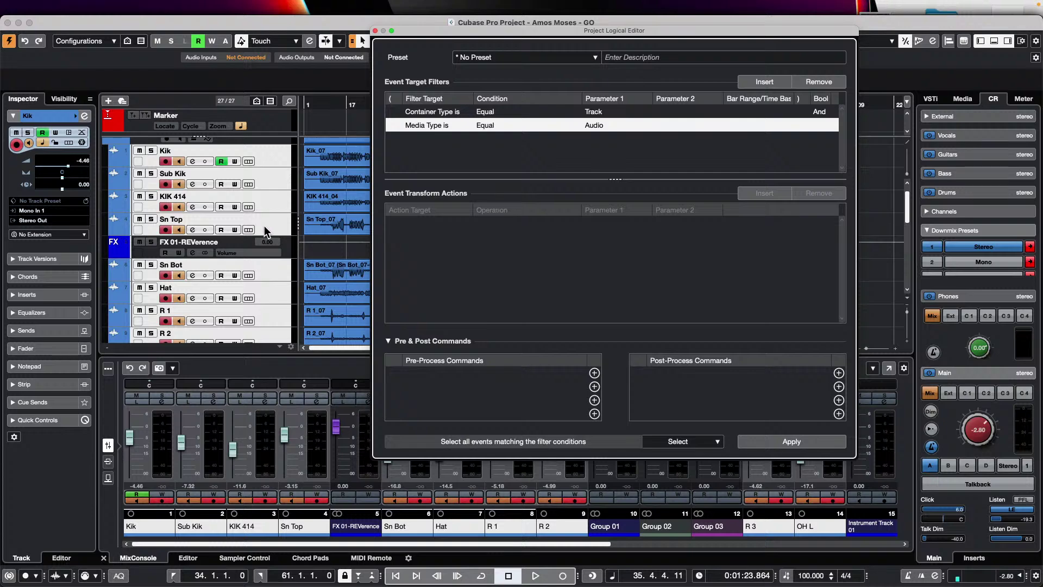
{"action": "scroll", "coordinate": [261, 228], "scroll_direction": "down", "scroll_amount": 8}
{"action": "scroll", "coordinate": [268, 211], "scroll_direction": "up", "scroll_amount": 10}
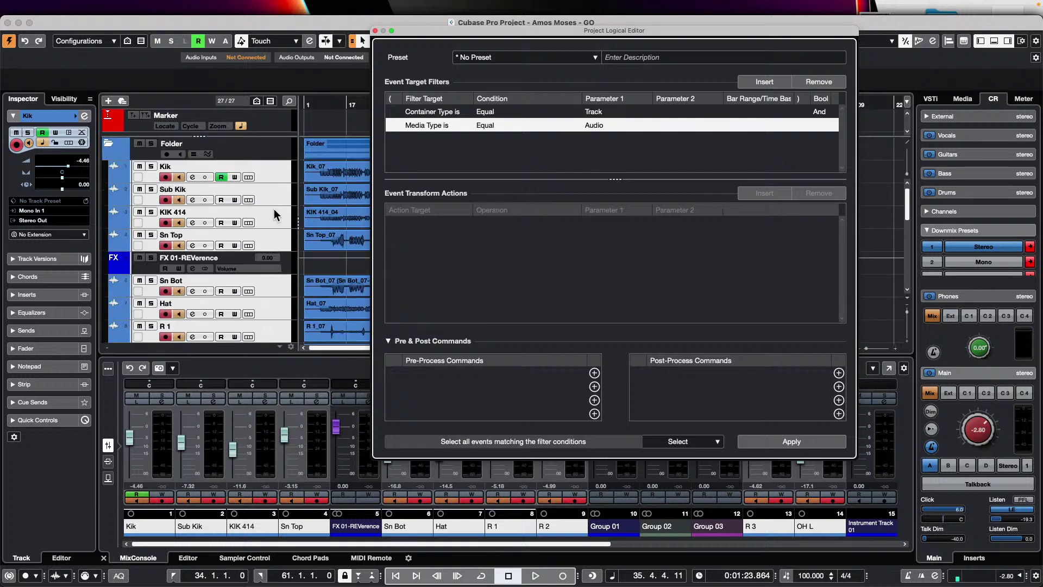
Save the filter setup as a preset named "Select All Audio Tracks" and close the Project Logical Editor.
{"action": "left_click", "coordinate": [563, 57]}
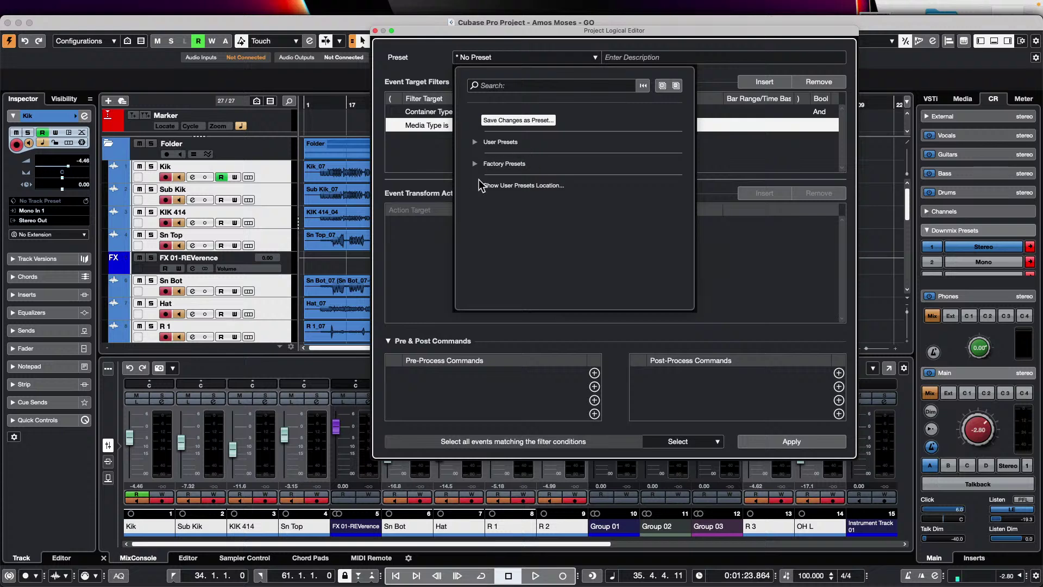
{"action": "left_click", "coordinate": [516, 120]}
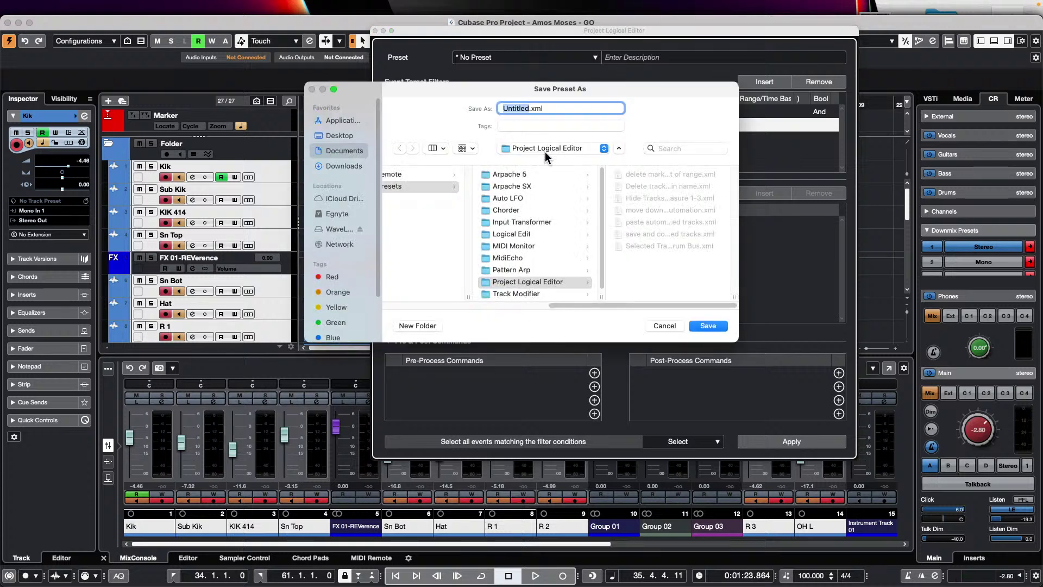
{"action": "type", "text": "Select All Audio Tracks"}
{"action": "key", "text": "Return"}
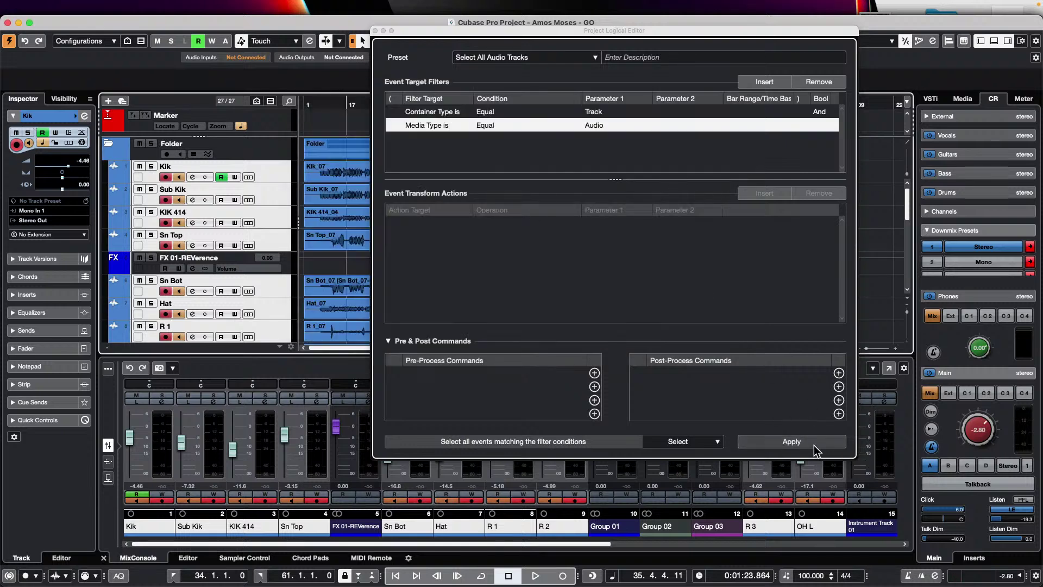
{"action": "left_click", "coordinate": [374, 30]}
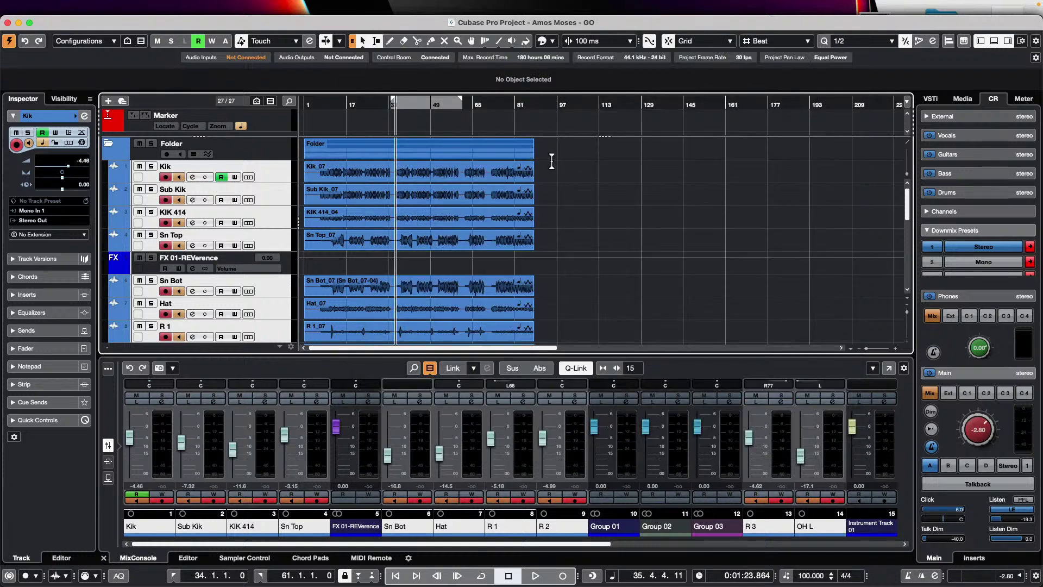
Open the Key Commands settings and expand the Process Project Logical Editor category.
{"action": "left_click", "coordinate": [118, 6]}
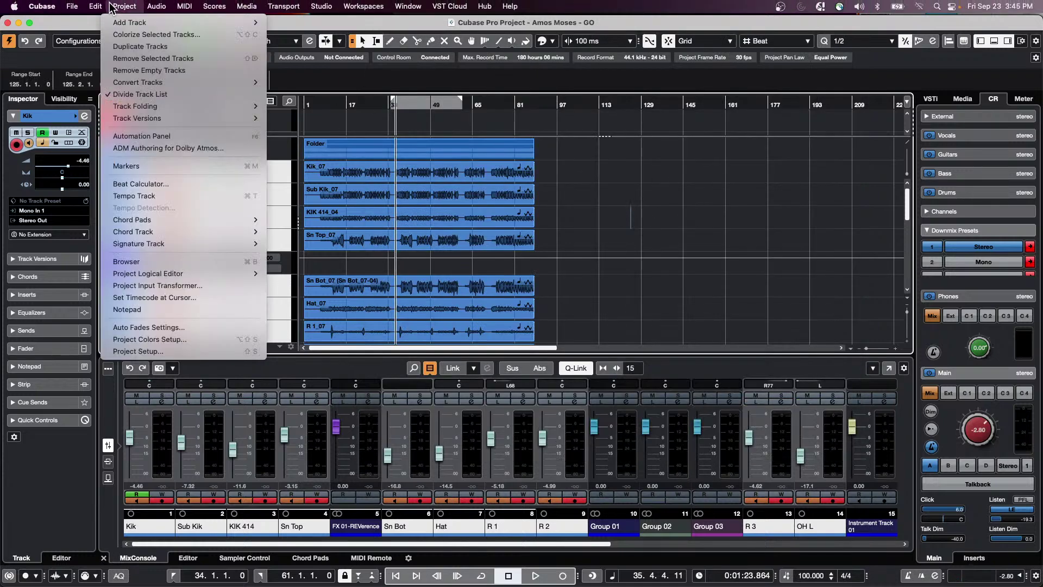
{"action": "mouse_move", "coordinate": [95, 6]}
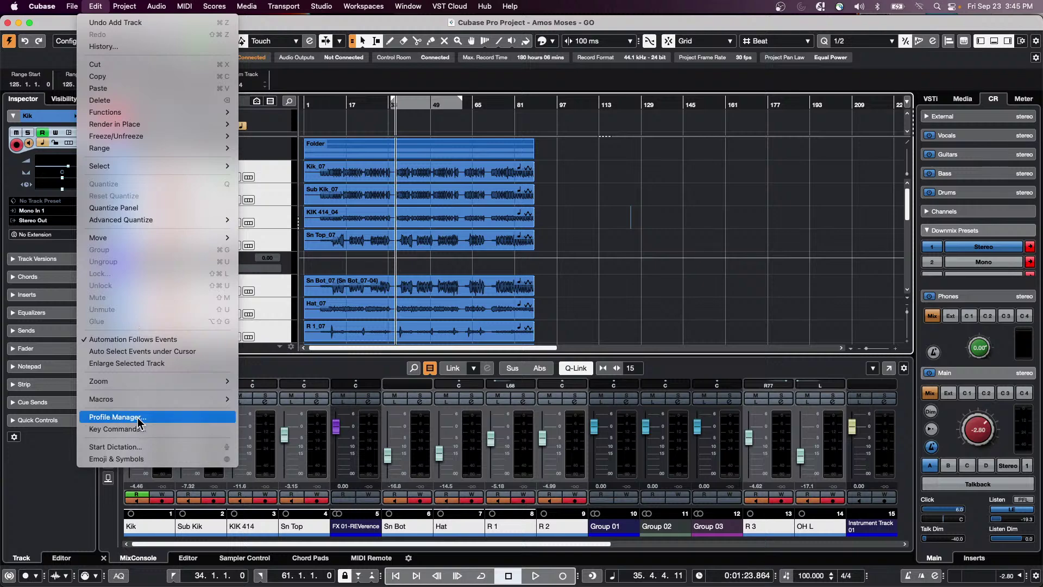
{"action": "left_click", "coordinate": [114, 428]}
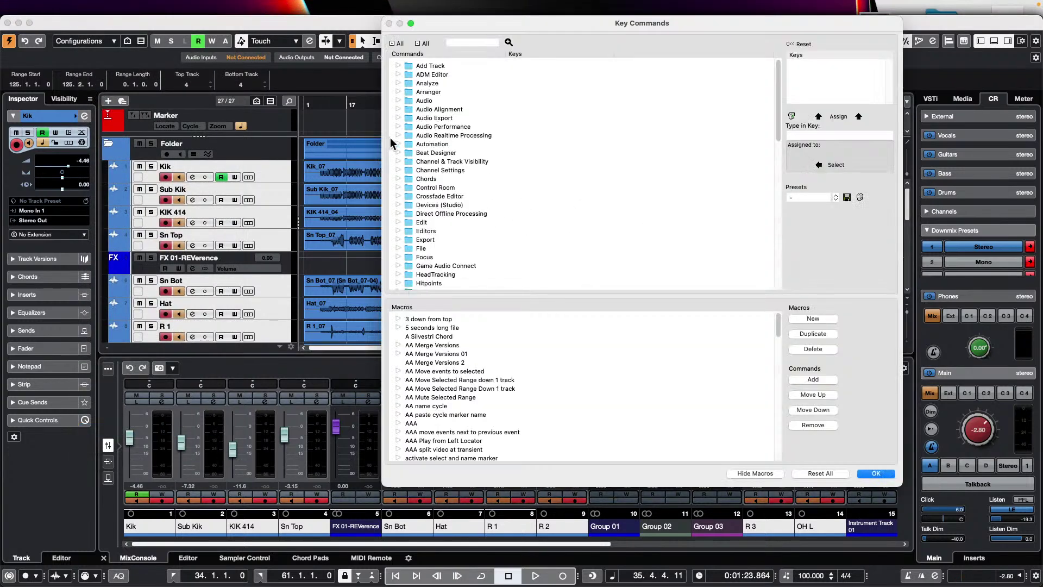
{"action": "scroll", "coordinate": [418, 161], "scroll_direction": "down", "scroll_amount": 3}
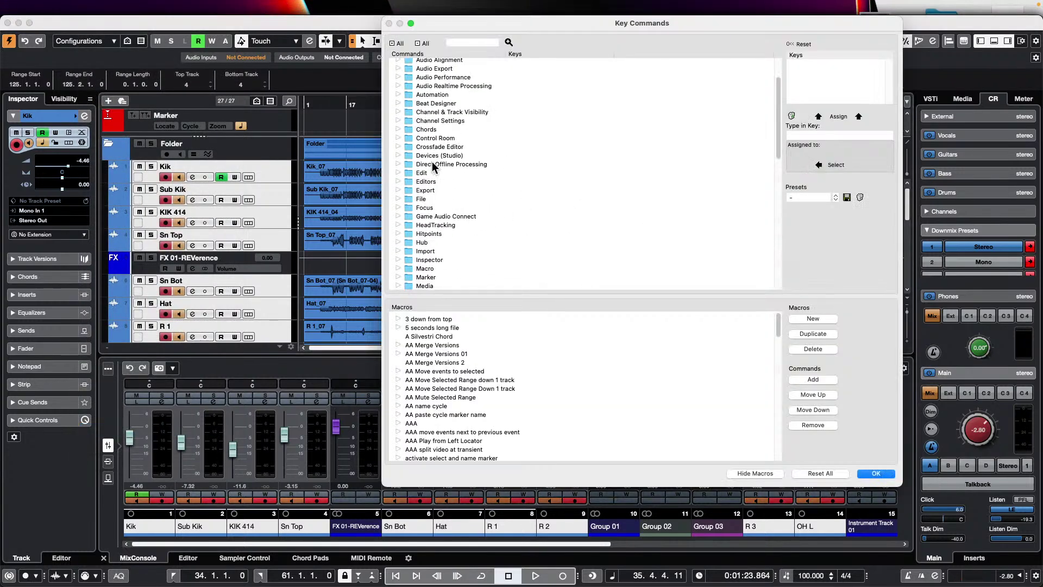
{"action": "scroll", "coordinate": [435, 170], "scroll_direction": "down", "scroll_amount": 10}
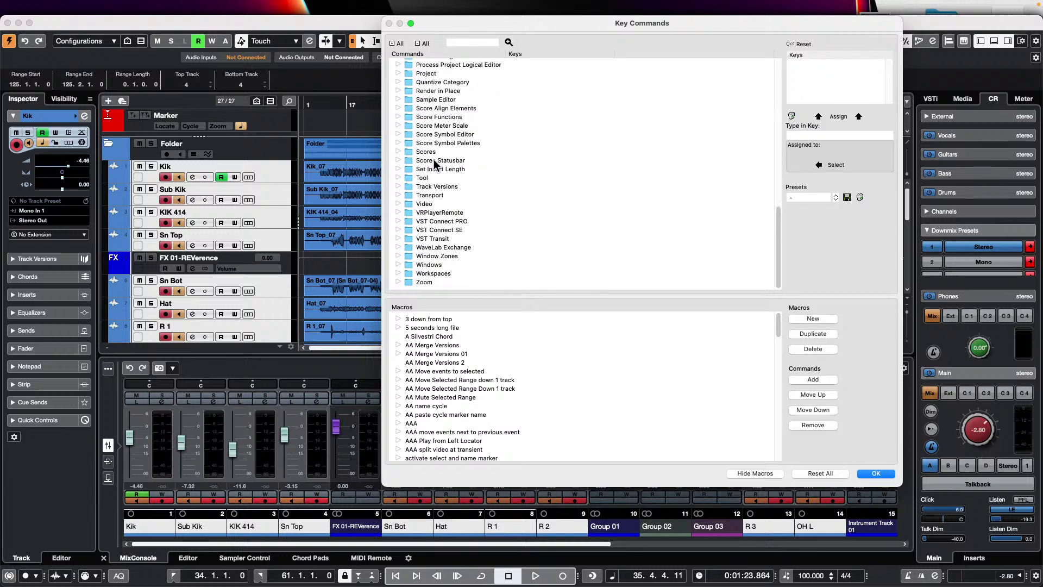
{"action": "scroll", "coordinate": [438, 174], "scroll_direction": "up", "scroll_amount": 5}
{"action": "scroll", "coordinate": [460, 183], "scroll_direction": "down", "scroll_amount": 3}
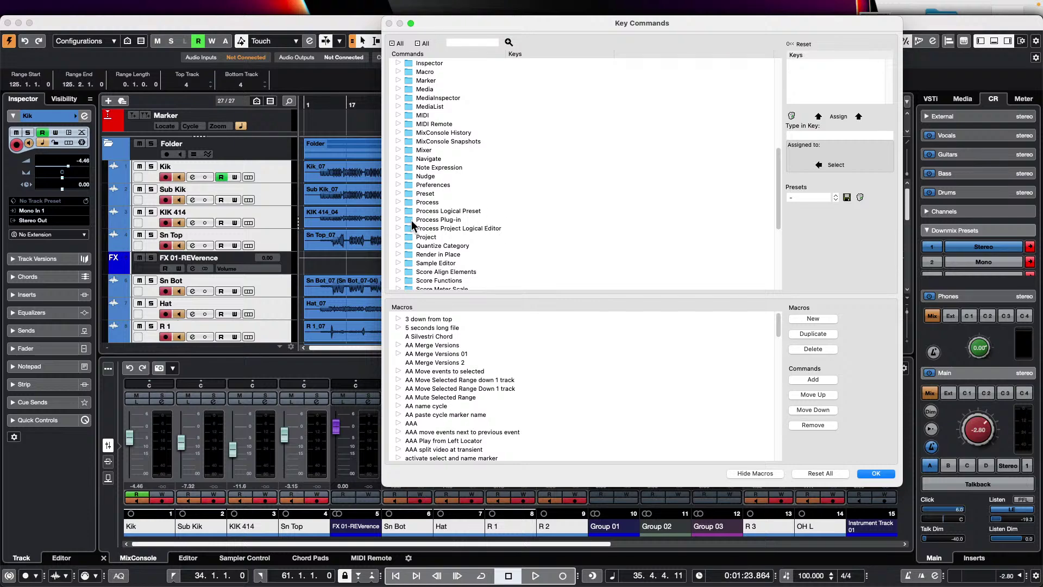
{"action": "left_click", "coordinate": [399, 237]}
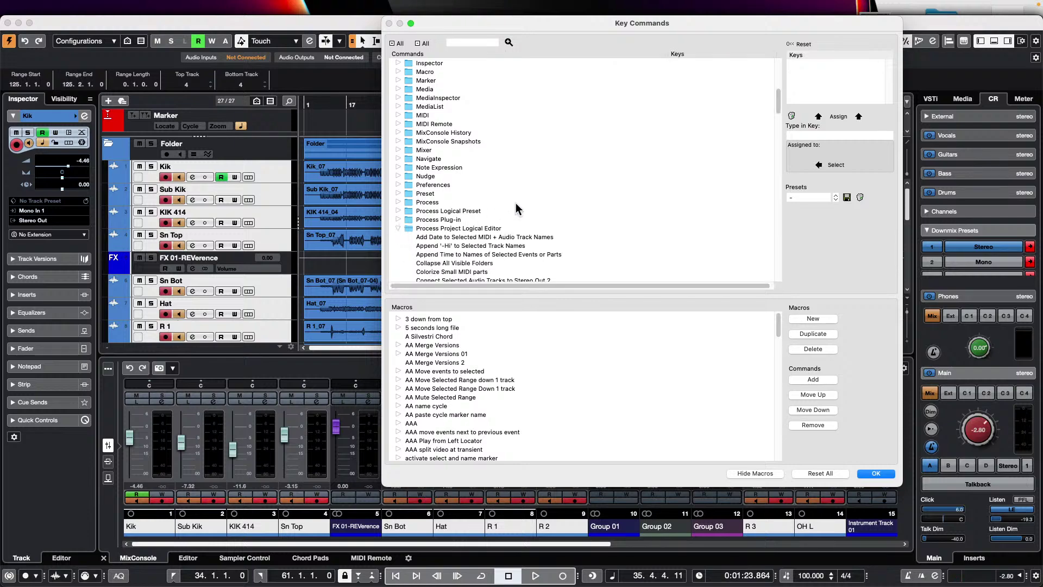
Locate and select the Select All Audio Tracks command in the expanded category, then close the Key Commands settings.
{"action": "scroll", "coordinate": [518, 209], "scroll_direction": "down", "scroll_amount": 10}
{"action": "scroll", "coordinate": [518, 209], "scroll_direction": "down", "scroll_amount": 15}
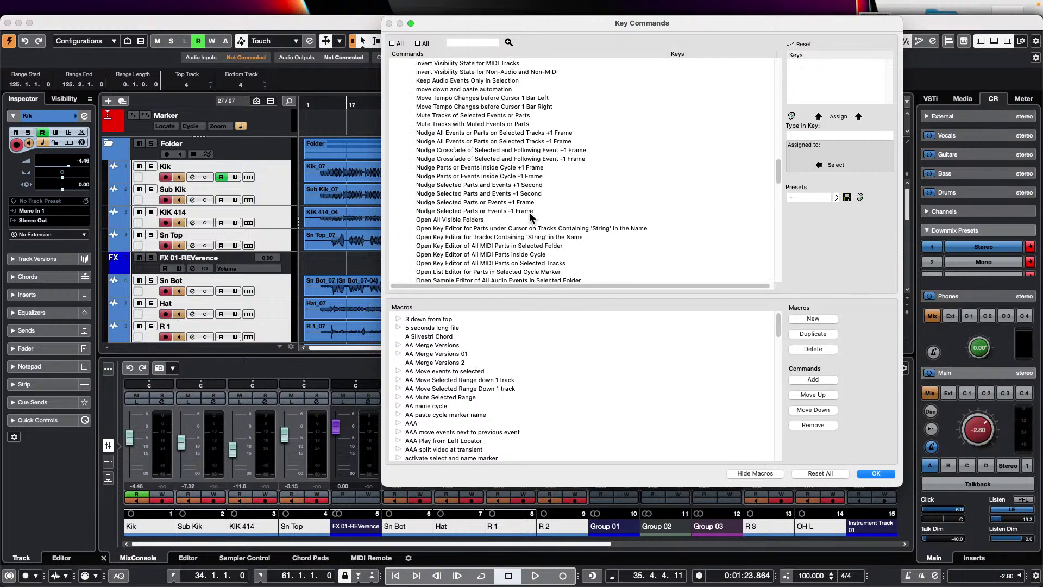
{"action": "scroll", "coordinate": [531, 217], "scroll_direction": "down", "scroll_amount": 10}
{"action": "scroll", "coordinate": [529, 216], "scroll_direction": "up", "scroll_amount": 5}
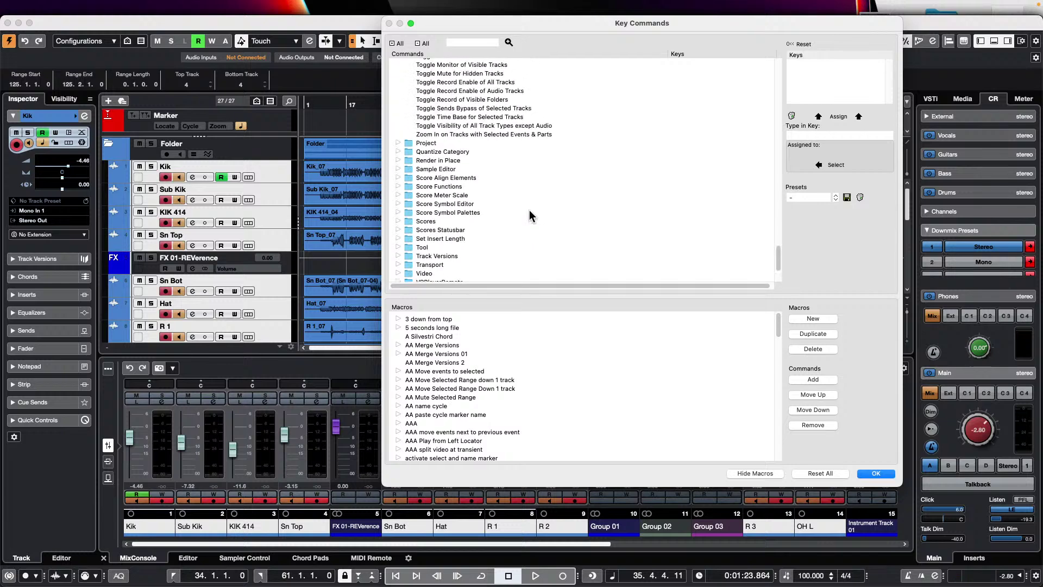
{"action": "scroll", "coordinate": [543, 145], "scroll_direction": "up", "scroll_amount": 5}
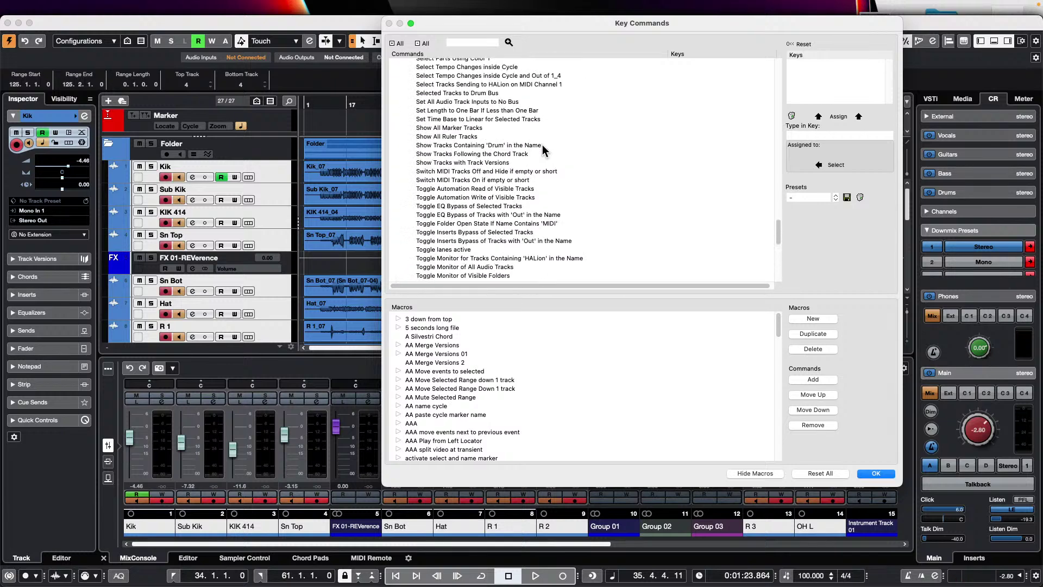
{"action": "scroll", "coordinate": [496, 111], "scroll_direction": "up", "scroll_amount": 4}
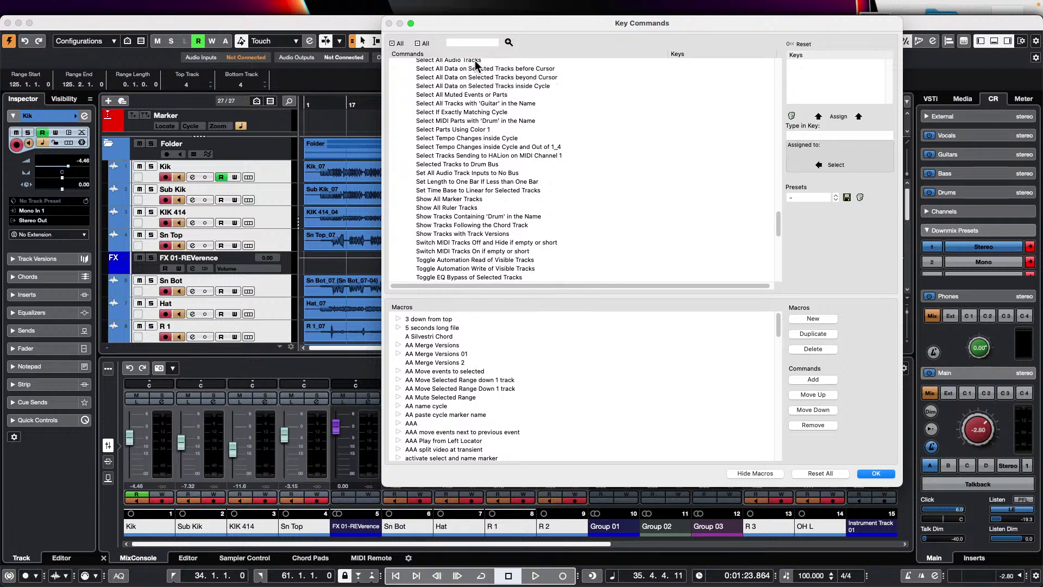
{"action": "left_click", "coordinate": [475, 61]}
{"action": "scroll", "coordinate": [521, 135], "scroll_direction": "up", "scroll_amount": 2}
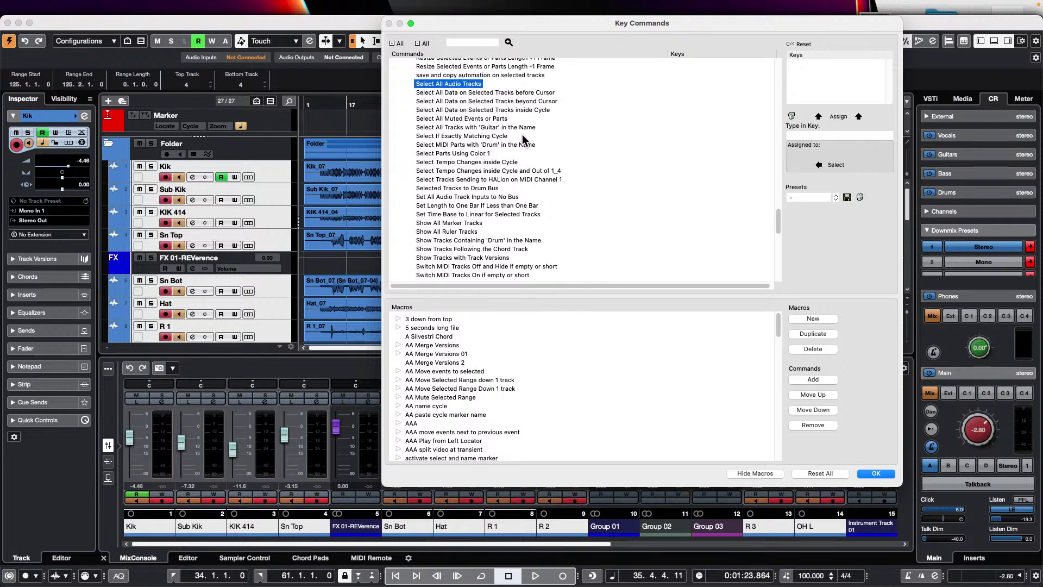
{"action": "left_click", "coordinate": [876, 472]}
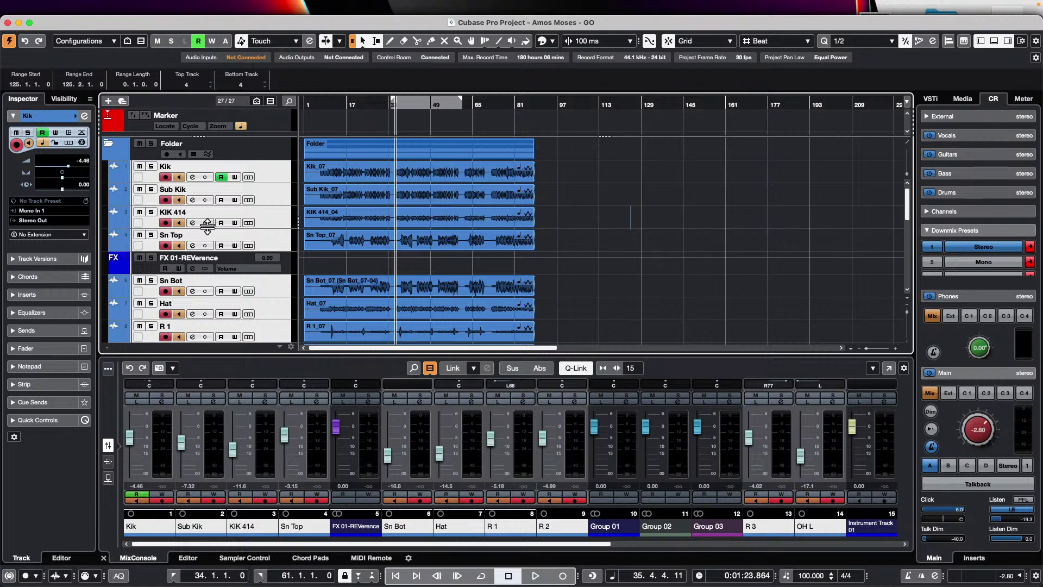
Add a Tempo track to the project, locate it in the track list, and activate it.
{"action": "right_click", "coordinate": [273, 238]}
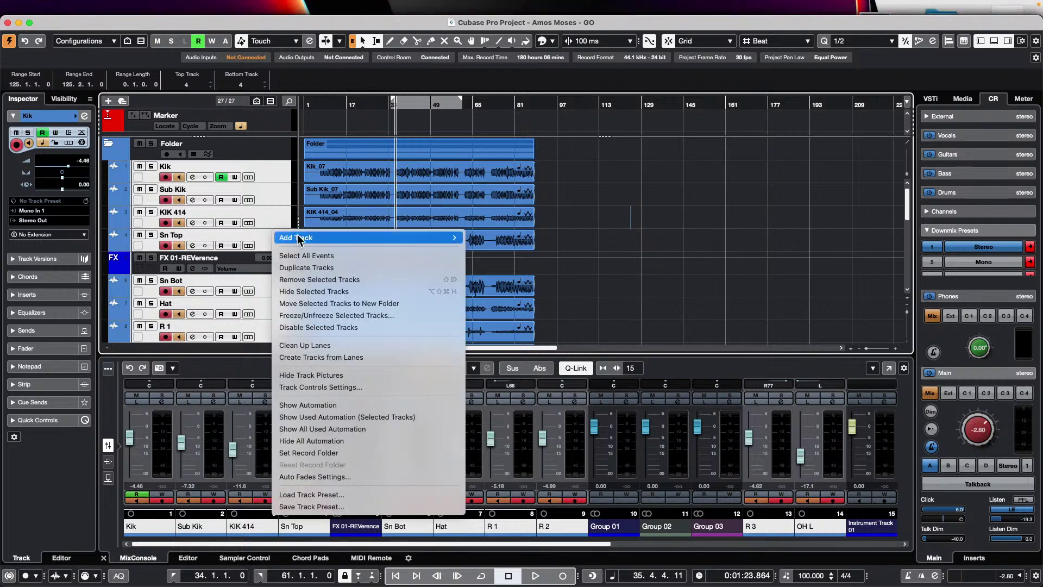
{"action": "mouse_move", "coordinate": [346, 240]}
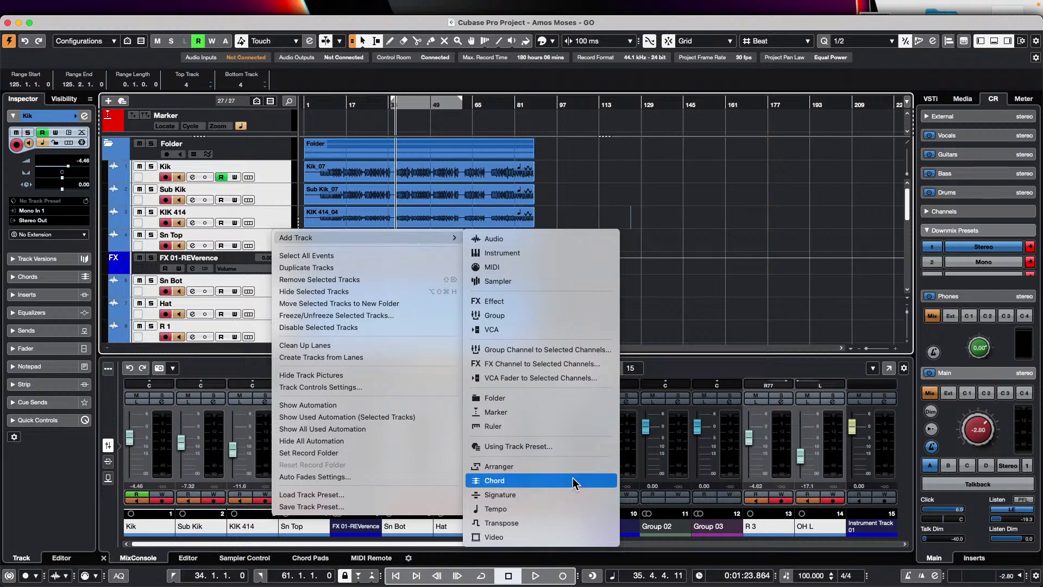
{"action": "left_click", "coordinate": [572, 510]}
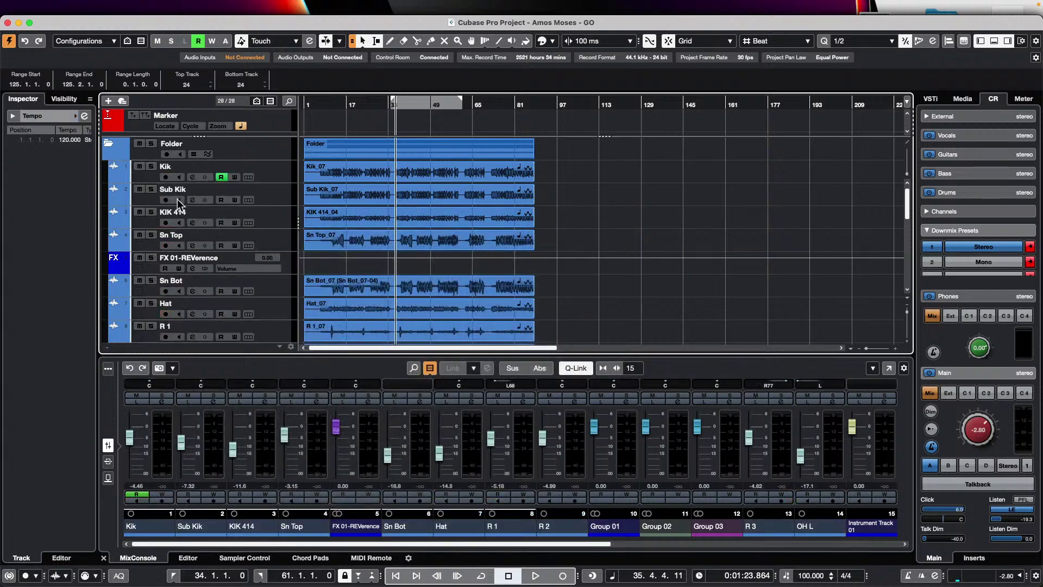
{"action": "scroll", "coordinate": [233, 212], "scroll_direction": "down", "scroll_amount": 6}
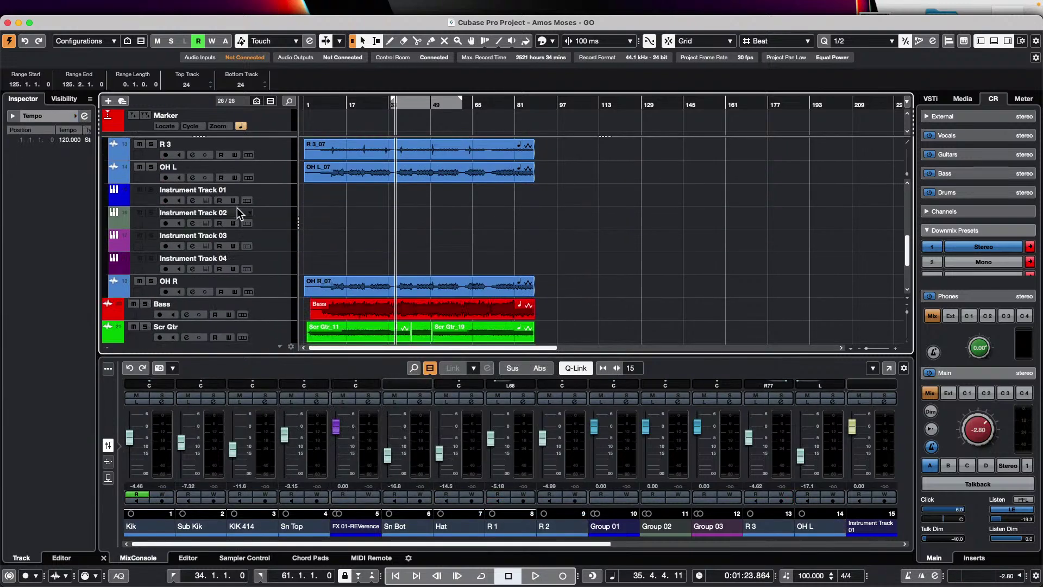
{"action": "scroll", "coordinate": [237, 209], "scroll_direction": "down", "scroll_amount": 5}
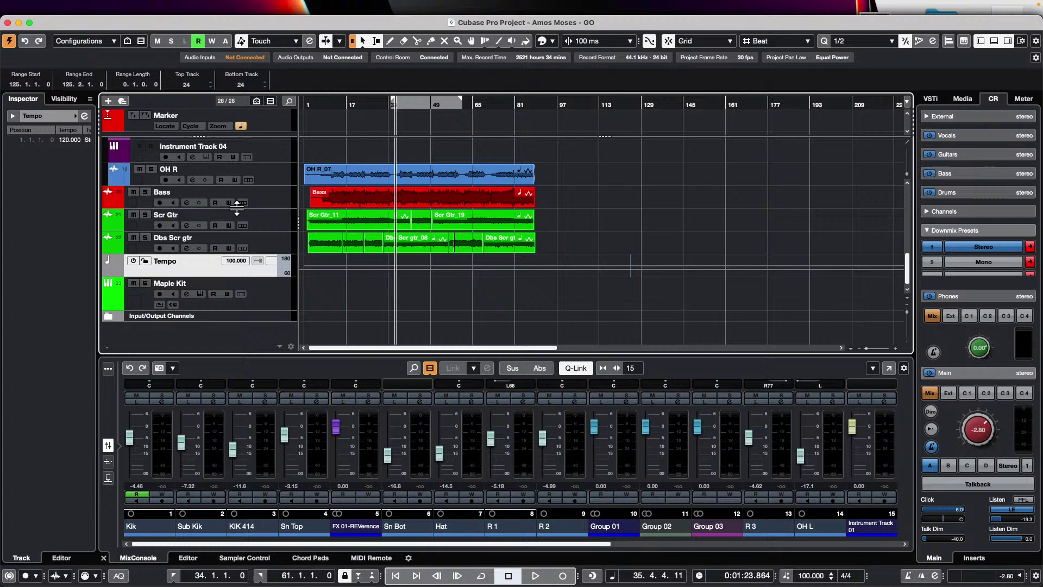
{"action": "left_click", "coordinate": [132, 261]}
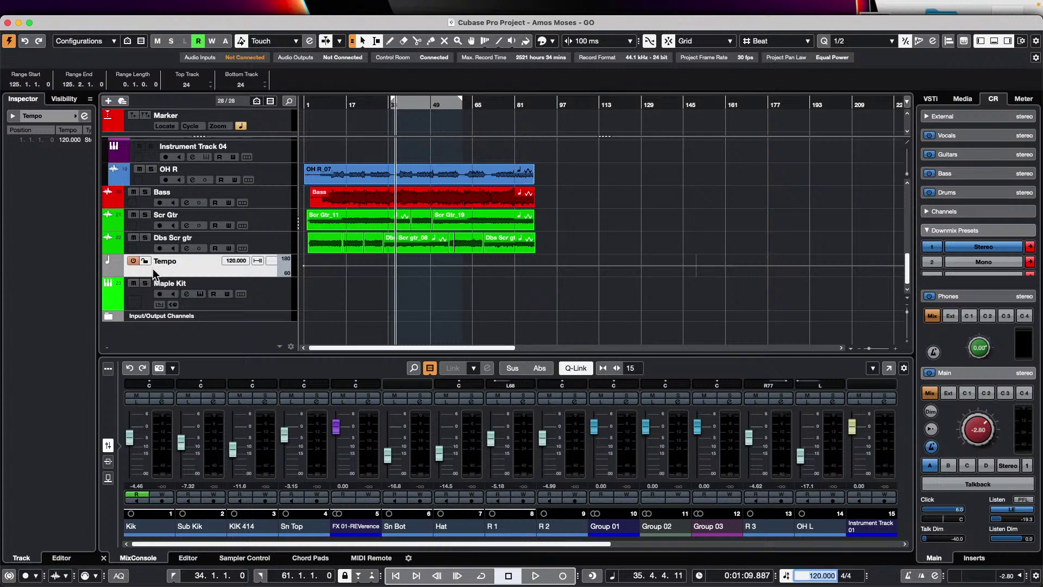
Set the project tempo to 1 BPM, close the Tempo Track Editor and Add Track windows, and start playback.
{"action": "key", "text": "BackSpace"}
{"action": "type", "text": "1"}
{"action": "key", "text": "Return"}
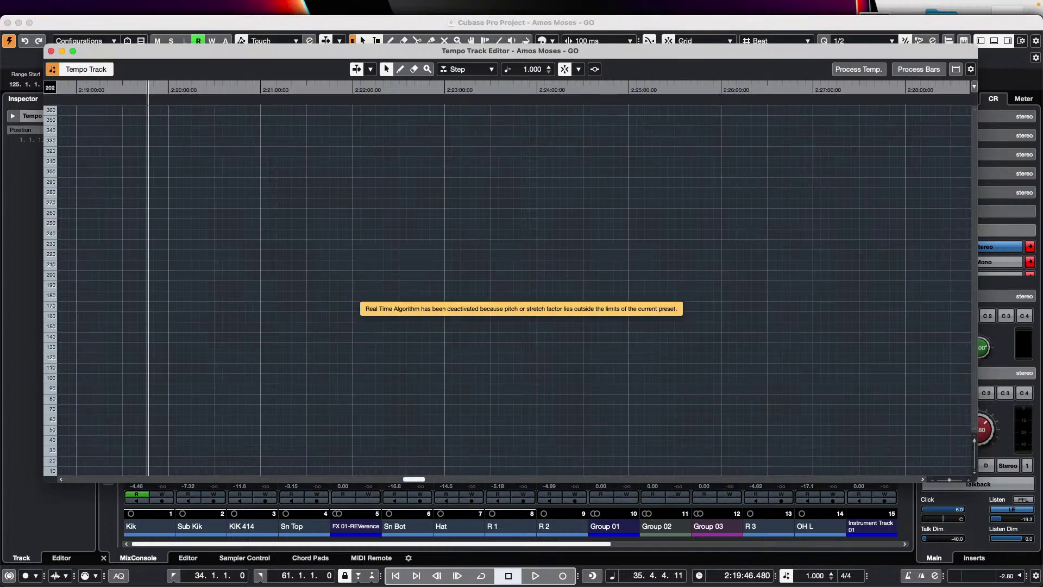
{"action": "key", "text": "super+w"}
{"action": "key", "text": "super+t"}
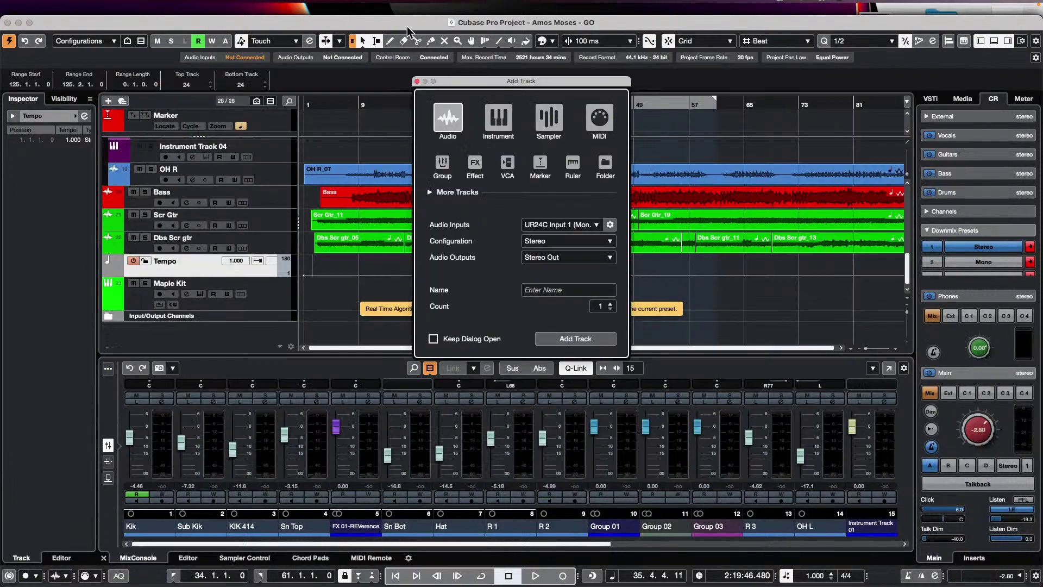
{"action": "left_click", "coordinate": [418, 81]}
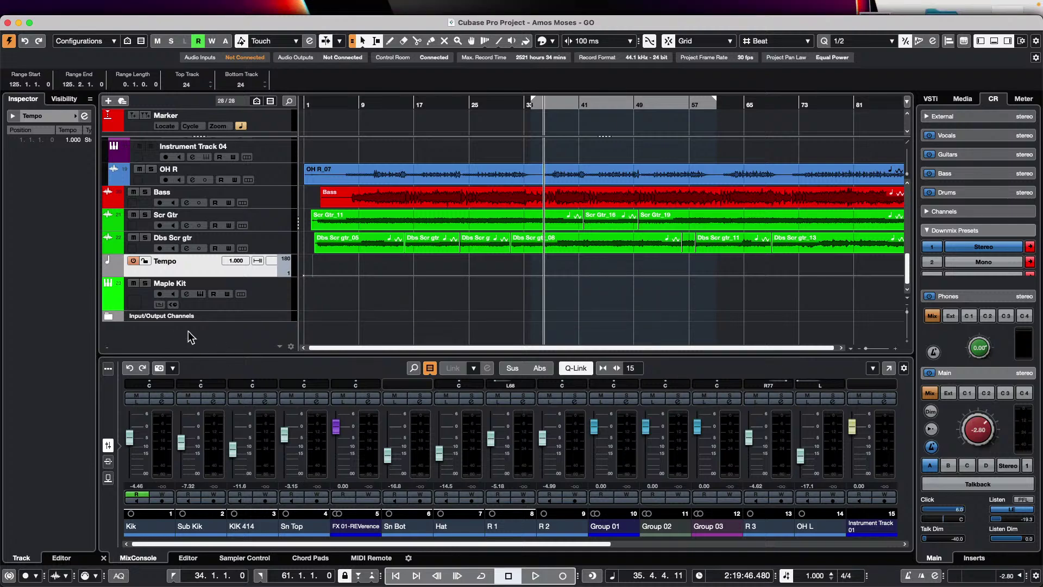
{"action": "key", "text": "alt+shift"}
{"action": "key", "text": "space"}
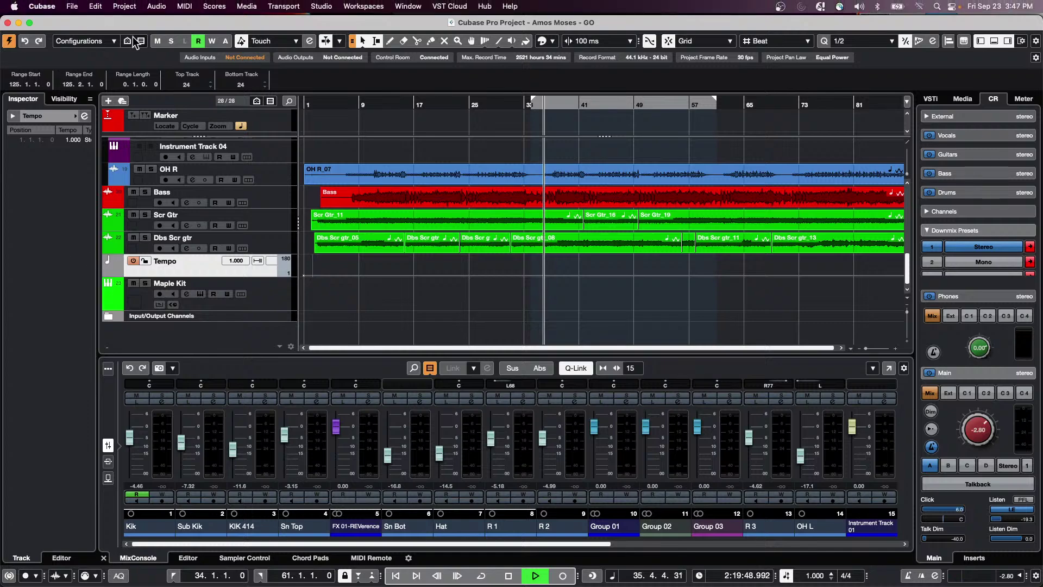
Open the Key Commands settings and search the commands for "enable tempo".
{"action": "left_click", "coordinate": [81, 7]}
{"action": "mouse_move", "coordinate": [124, 185]}
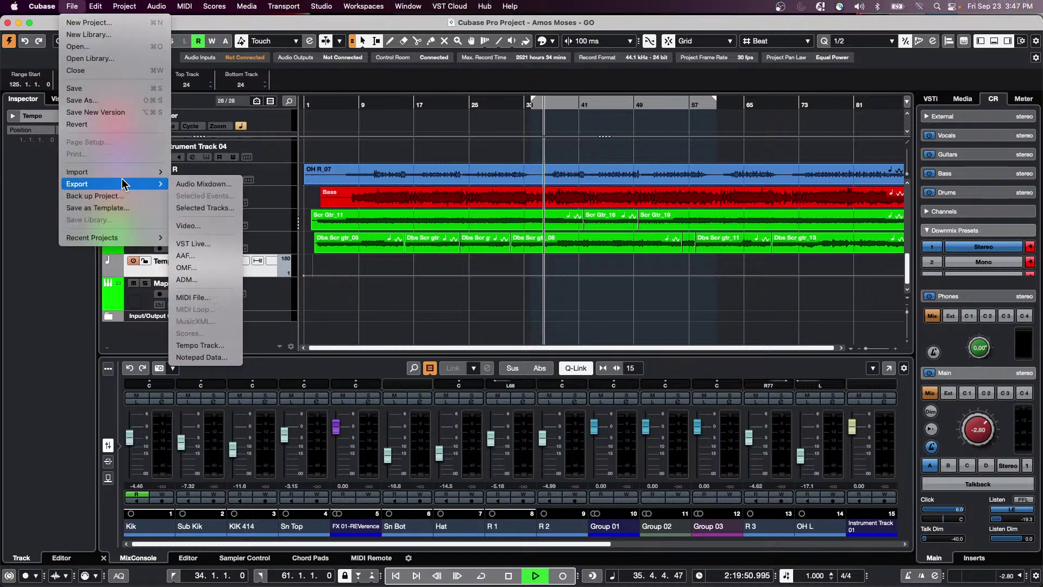
{"action": "mouse_move", "coordinate": [96, 6]}
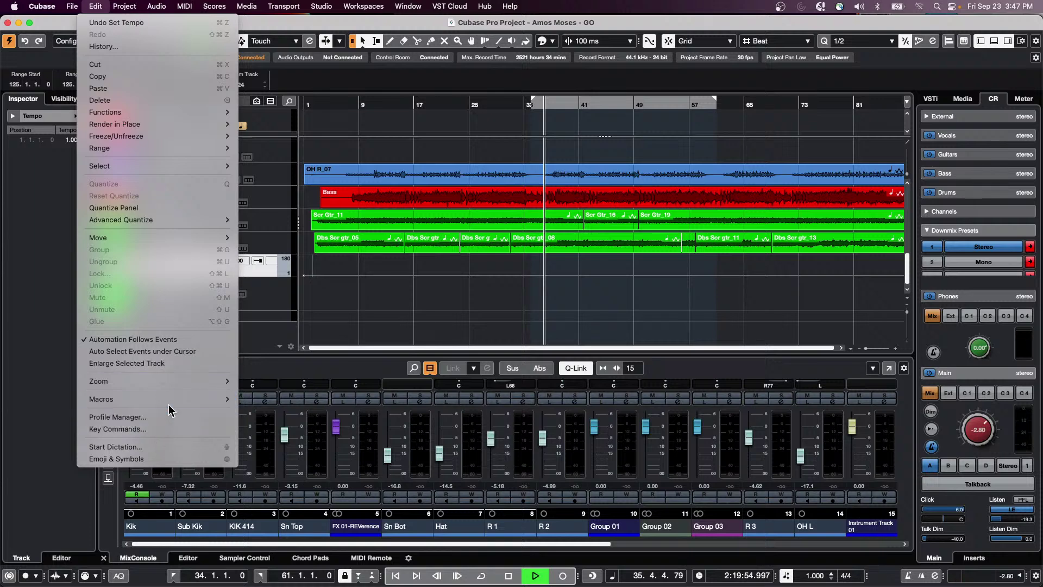
{"action": "left_click", "coordinate": [186, 430]}
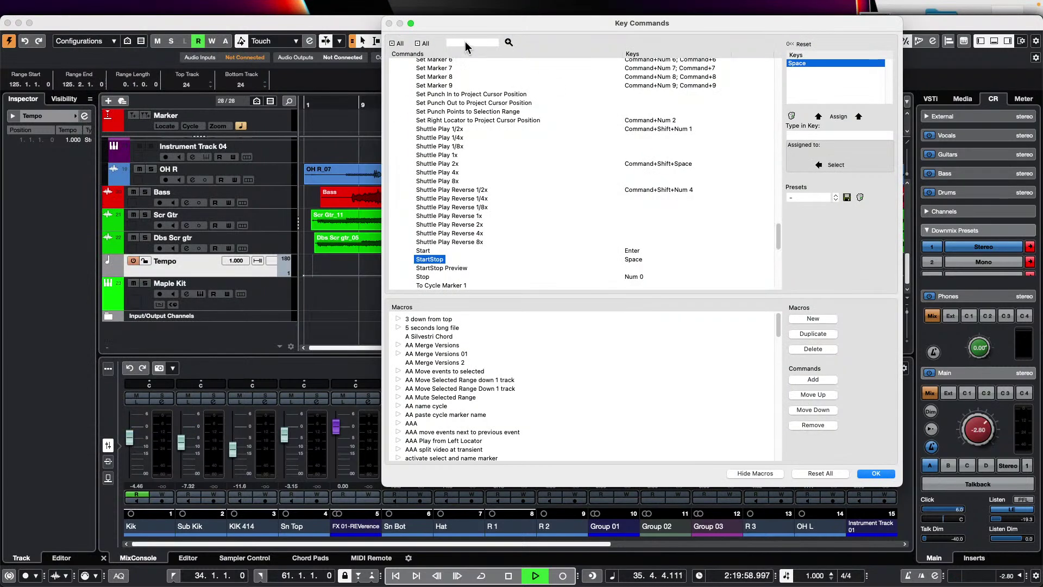
{"action": "left_click", "coordinate": [476, 42]}
{"action": "key", "text": "Return"}
{"action": "scroll", "coordinate": [517, 191], "scroll_direction": "down", "scroll_amount": 5}
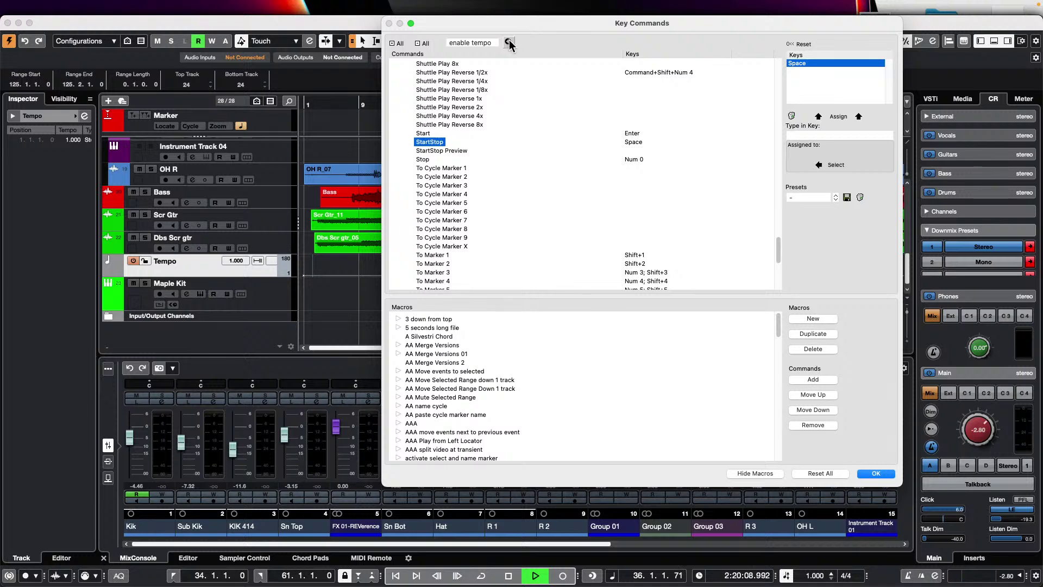
Search the key commands for "tempo" and go through the matching commands for one that activates the tempo track.
{"action": "left_click", "coordinate": [482, 43]}
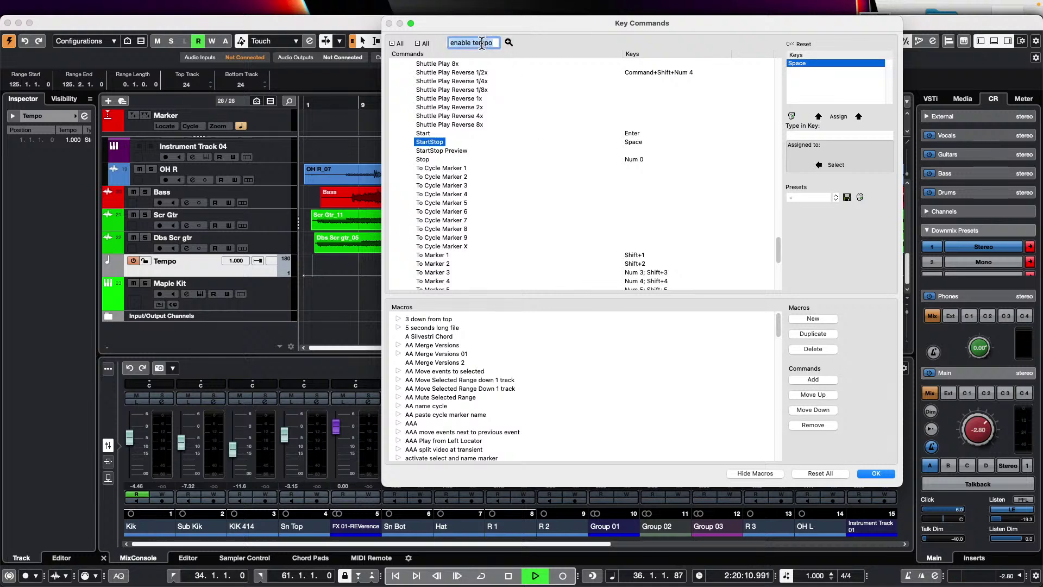
{"action": "type", "text": "tempo"}
{"action": "left_click", "coordinate": [510, 41]}
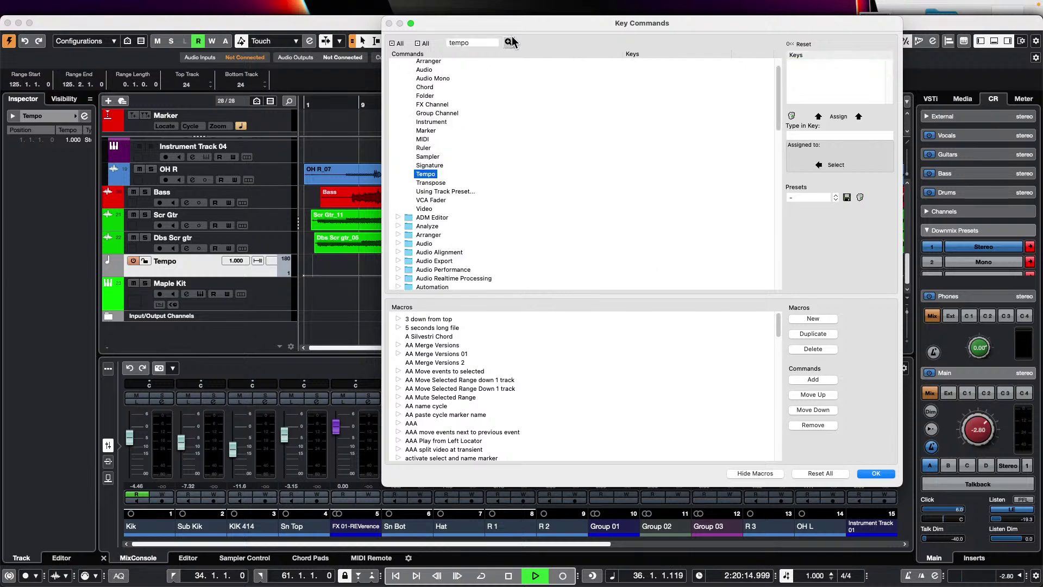
{"action": "left_click", "coordinate": [510, 41]}
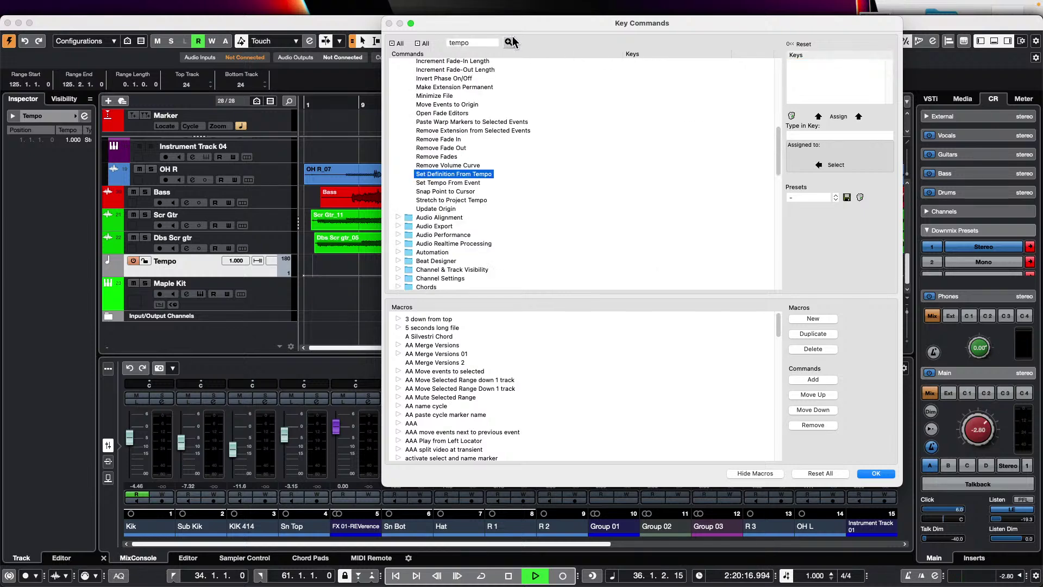
{"action": "left_click", "coordinate": [511, 41]}
{"action": "left_click", "coordinate": [510, 42]}
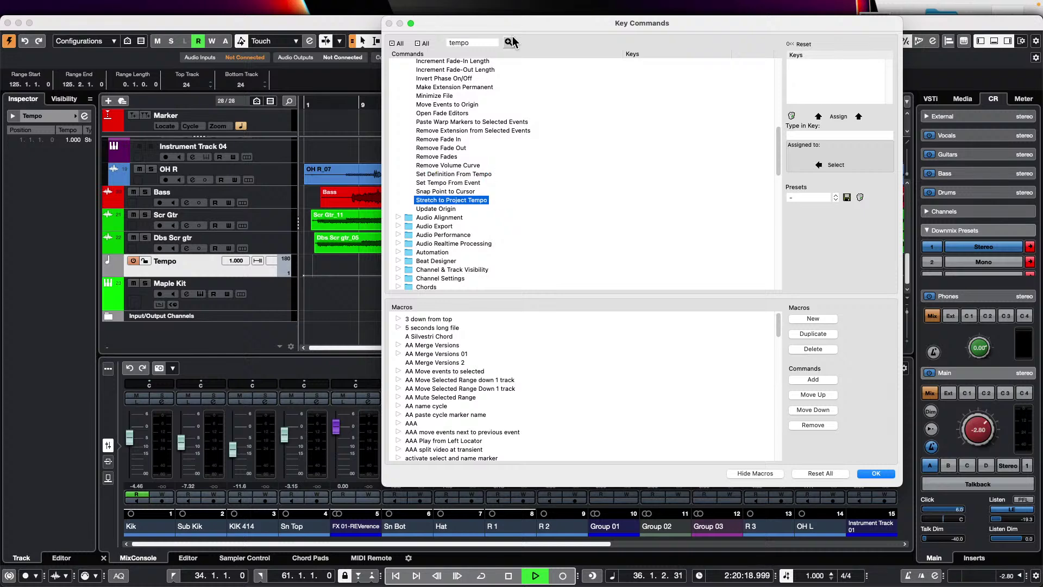
{"action": "left_click", "coordinate": [510, 41]}
{"action": "left_click", "coordinate": [510, 42]}
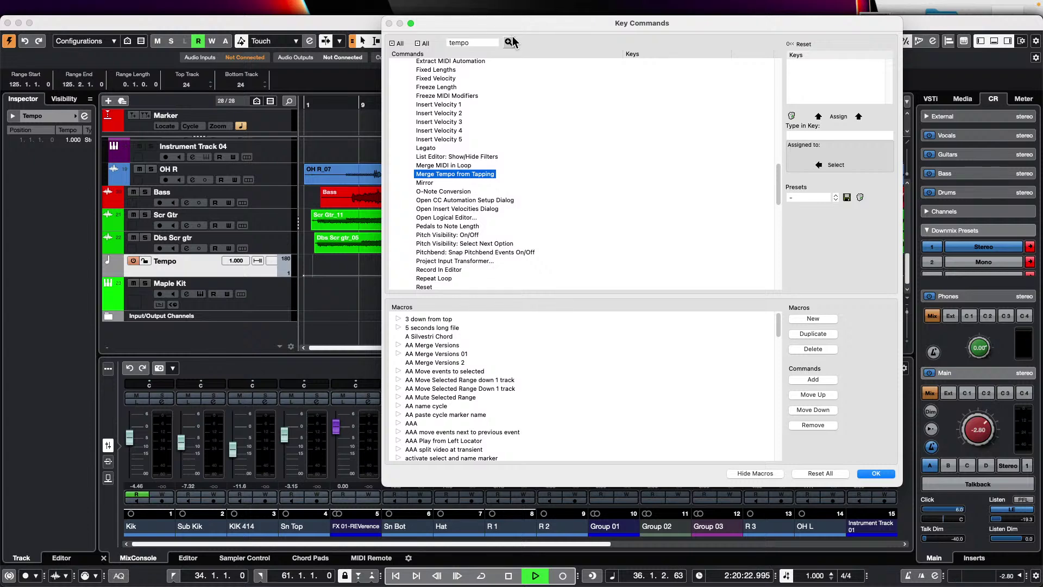
{"action": "left_click", "coordinate": [509, 41]}
{"action": "left_click", "coordinate": [510, 42]}
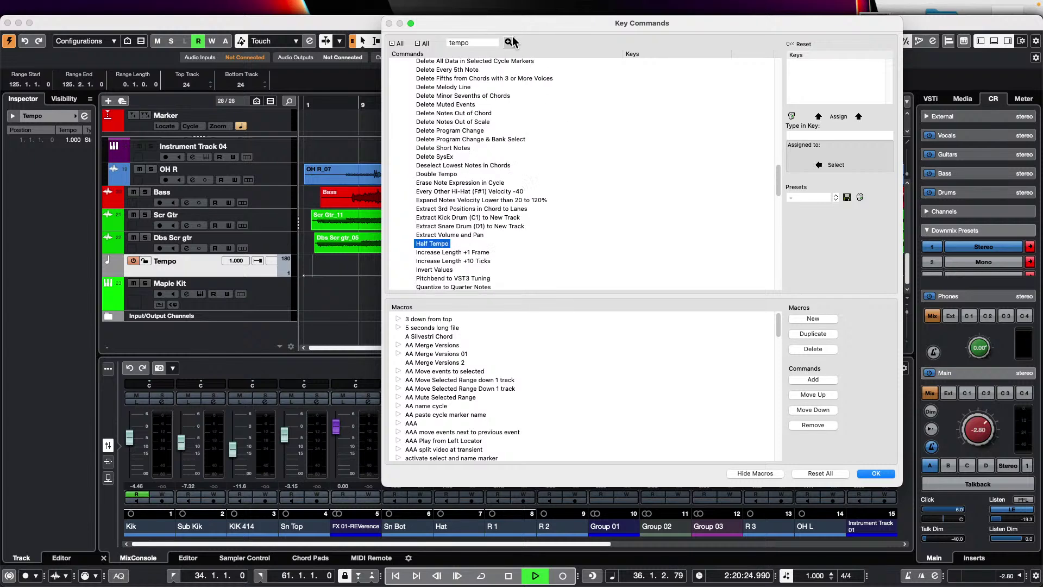
{"action": "left_click", "coordinate": [510, 42]}
{"action": "left_click", "coordinate": [511, 42]}
{"action": "left_click", "coordinate": [510, 42]}
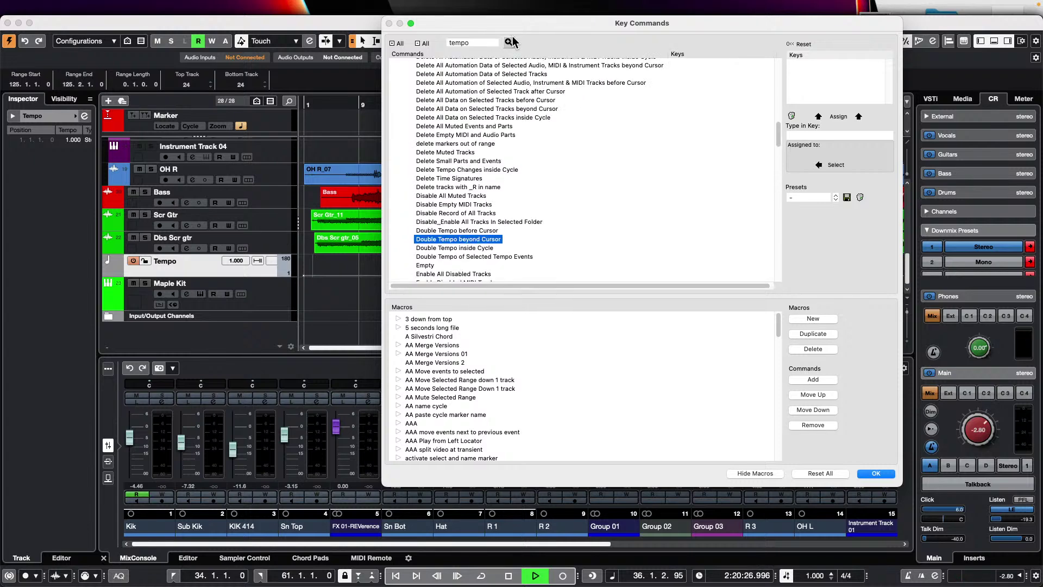
{"action": "left_click", "coordinate": [510, 41]}
{"action": "left_click", "coordinate": [511, 42]}
{"action": "left_click", "coordinate": [511, 42]}
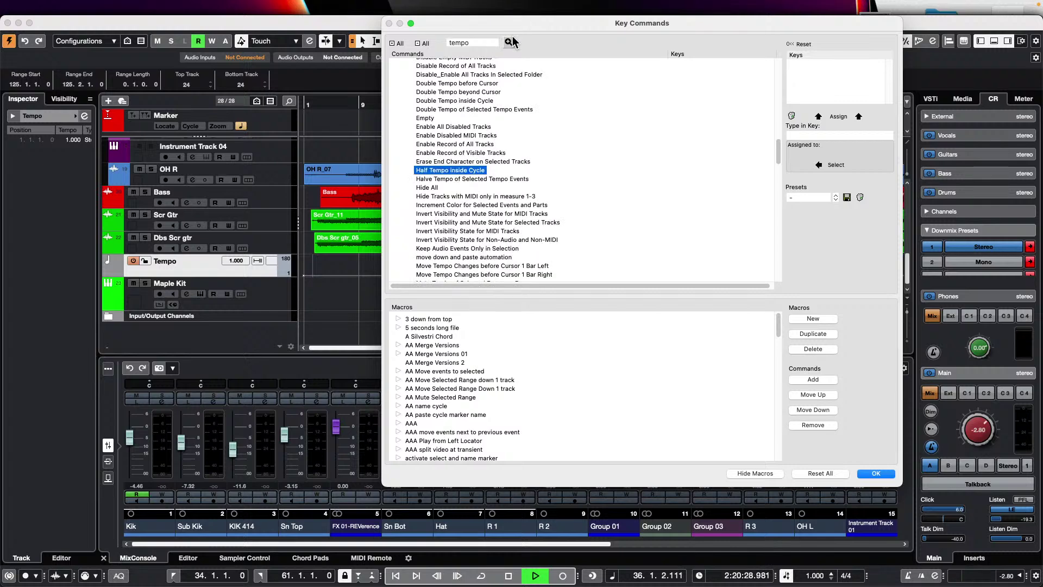
{"action": "left_click", "coordinate": [511, 42]}
{"action": "left_click", "coordinate": [510, 42]}
{"action": "left_click", "coordinate": [511, 41]}
{"action": "left_click", "coordinate": [510, 42]}
{"action": "left_click", "coordinate": [511, 42]}
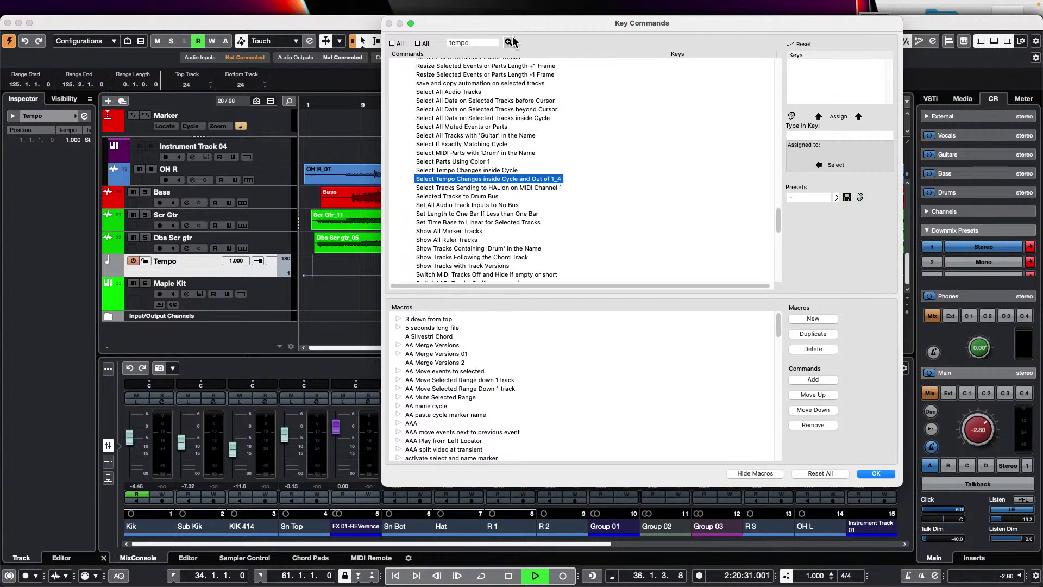
{"action": "left_click", "coordinate": [511, 42]}
{"action": "left_click", "coordinate": [510, 42]}
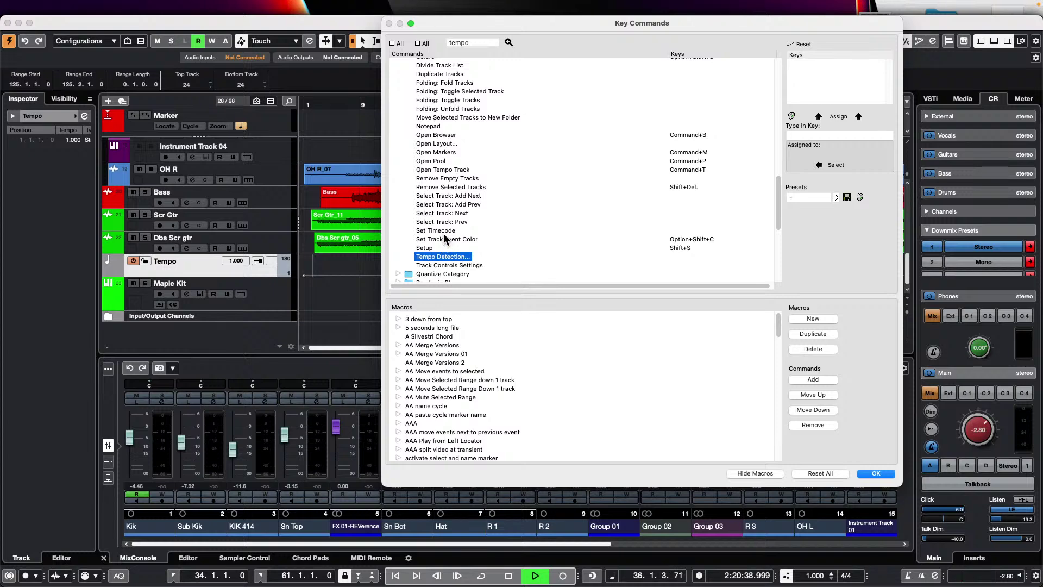
Review the commands in the Project category, then continue through the remaining tempo matches to Use Tempo Track.
{"action": "scroll", "coordinate": [444, 234], "scroll_direction": "up", "scroll_amount": 5}
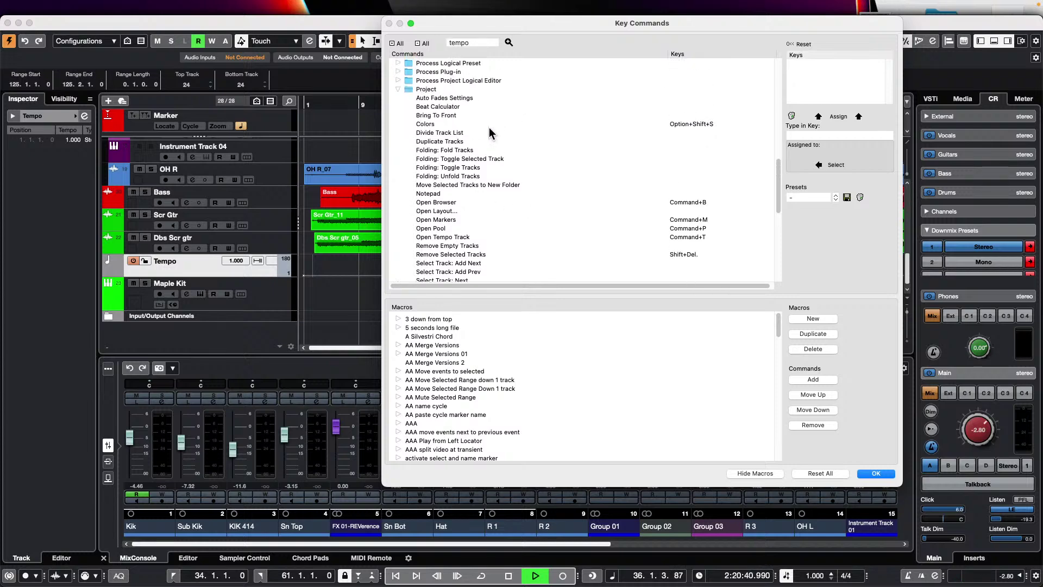
{"action": "scroll", "coordinate": [494, 148], "scroll_direction": "down", "scroll_amount": 3}
{"action": "scroll", "coordinate": [491, 149], "scroll_direction": "down", "scroll_amount": 2}
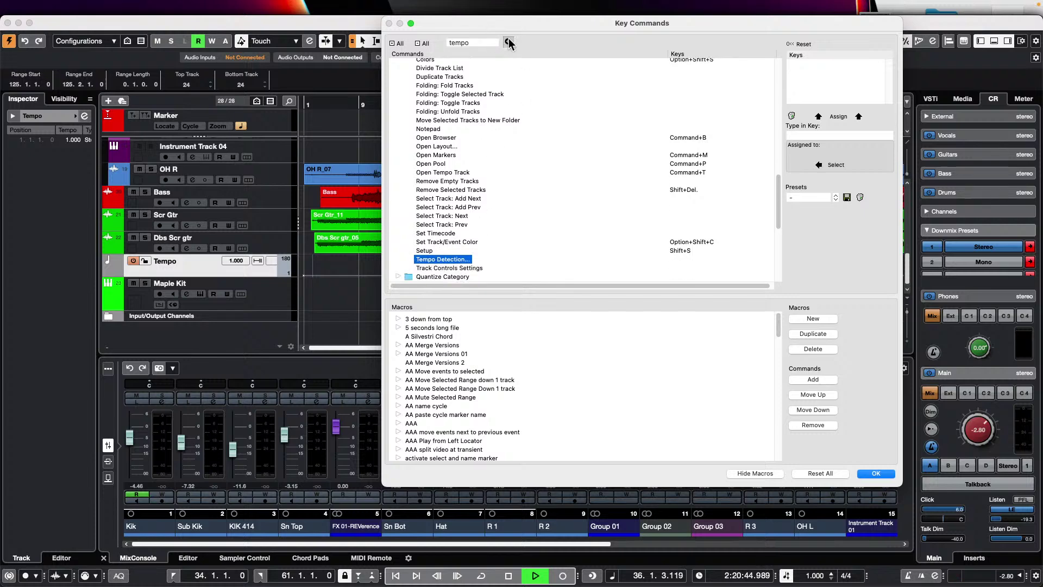
{"action": "left_click", "coordinate": [508, 43]}
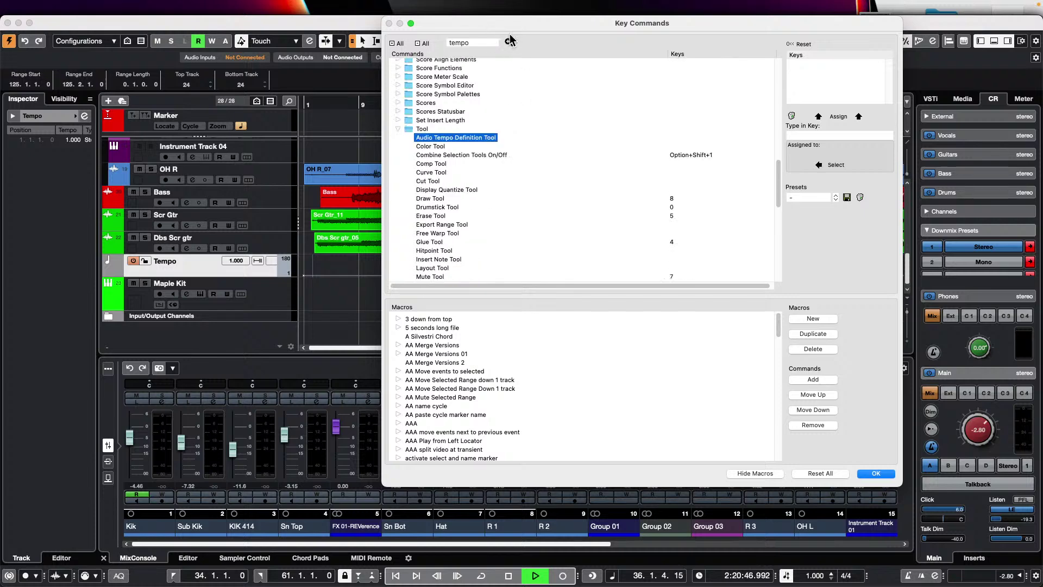
{"action": "left_click", "coordinate": [509, 42]}
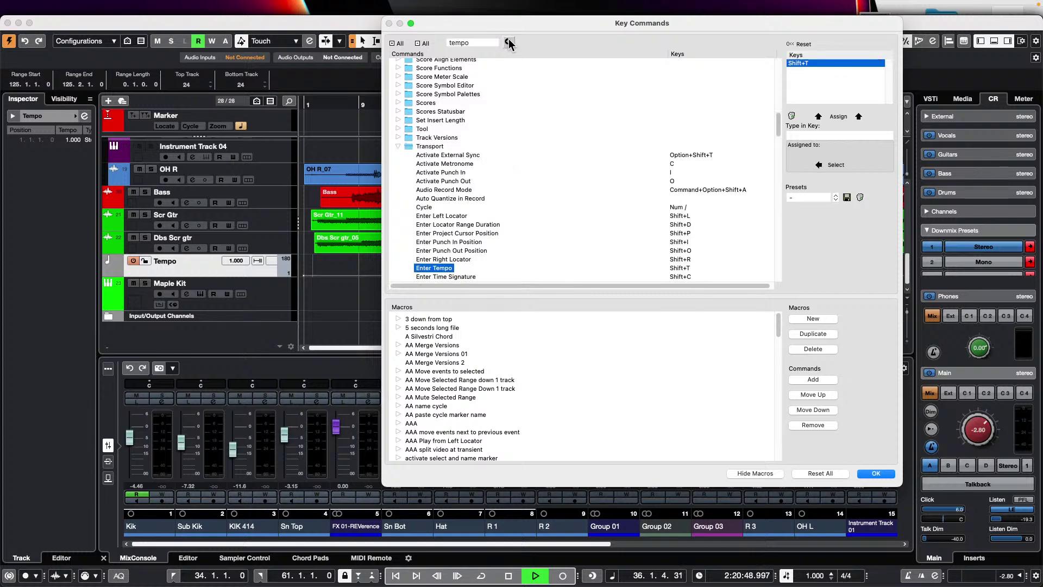
{"action": "left_click", "coordinate": [510, 43]}
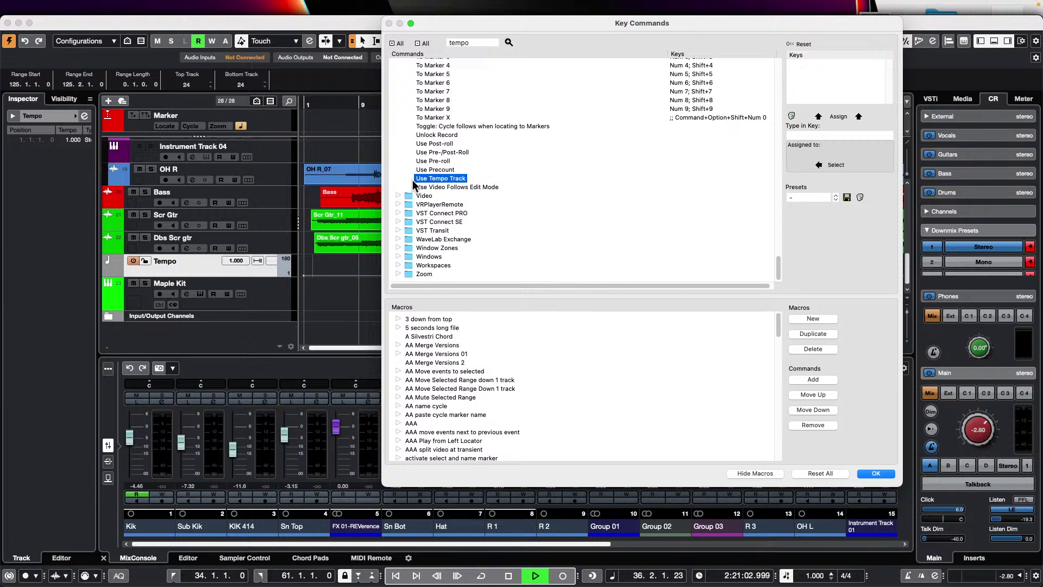
Search the key commands for "extension" and go through the matching commands.
{"action": "left_click", "coordinate": [479, 39]}
{"action": "type", "text": "extension"}
{"action": "key", "text": "Return"}
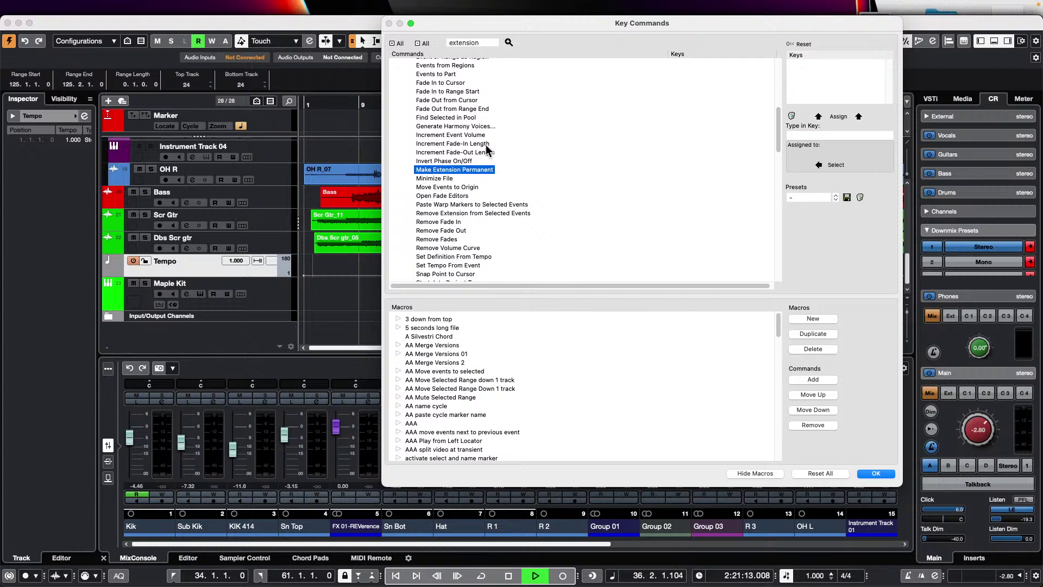
{"action": "left_click", "coordinate": [508, 43]}
{"action": "left_click", "coordinate": [508, 42]}
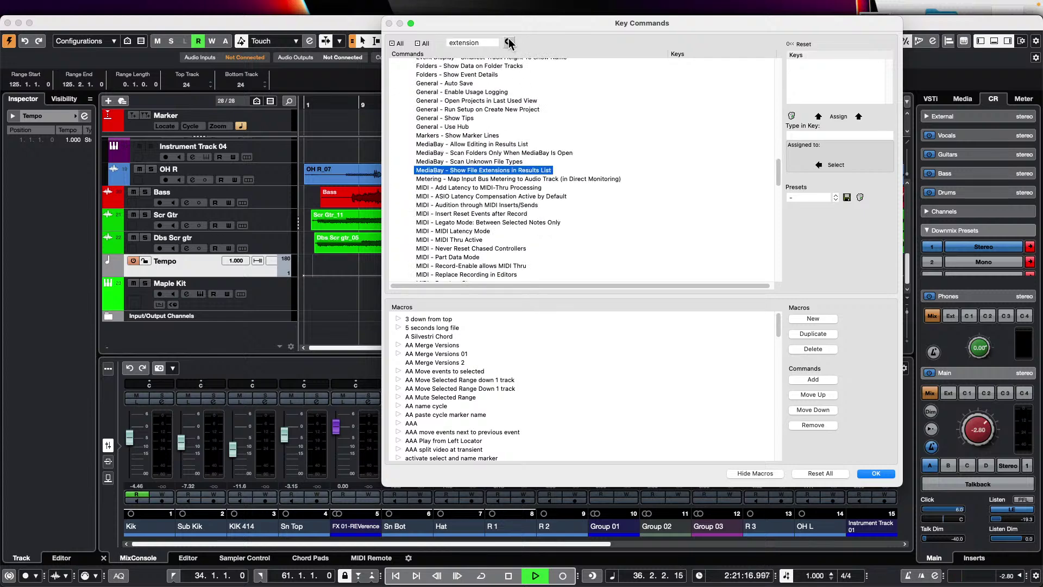
{"action": "left_click", "coordinate": [509, 42]}
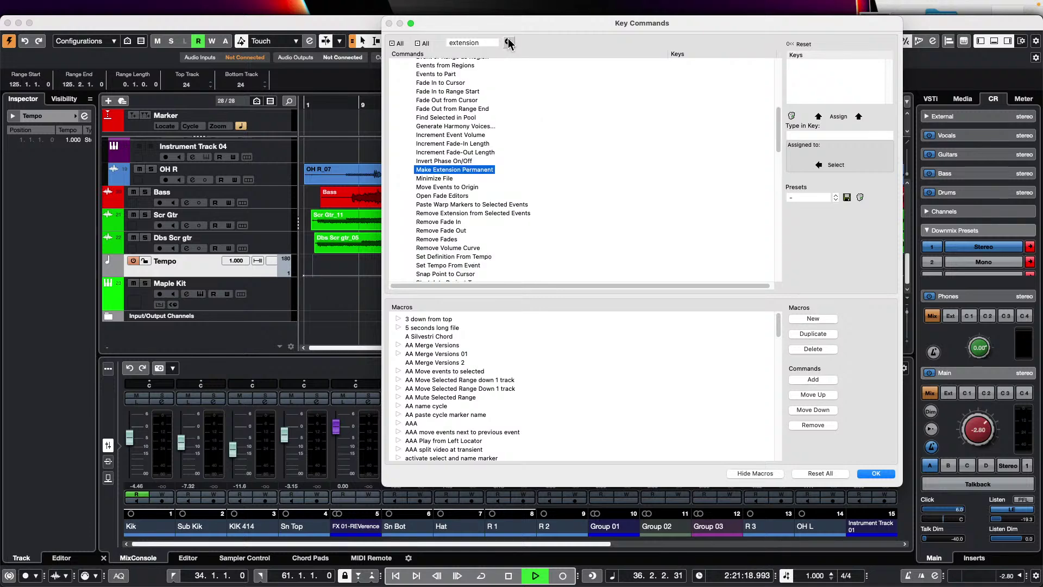
{"action": "left_click", "coordinate": [508, 42]}
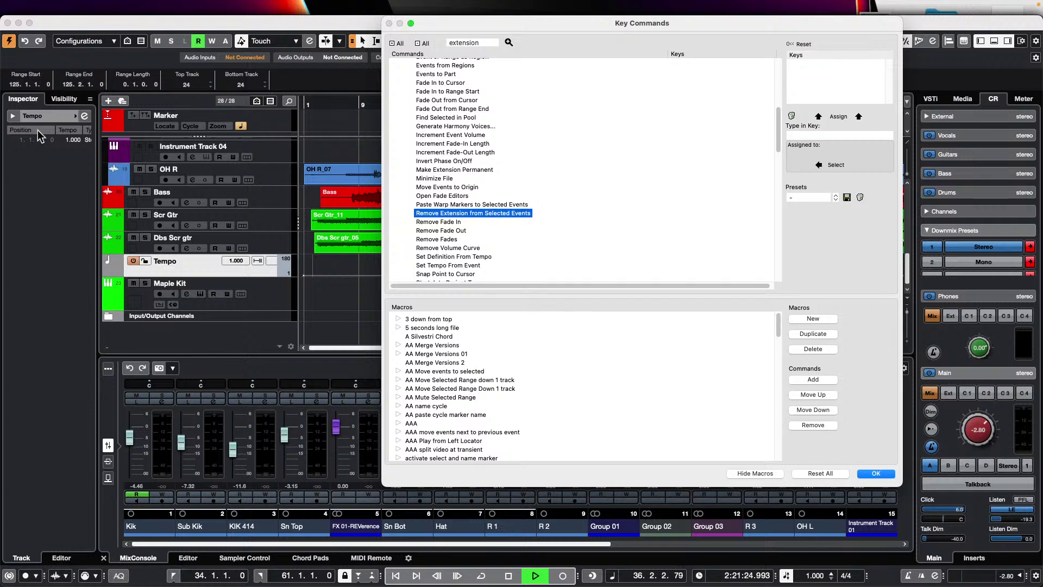
Close the key commands and examine the extension options of the Scr Gtr track.
{"action": "left_click", "coordinate": [876, 473]}
{"action": "left_click", "coordinate": [272, 225]}
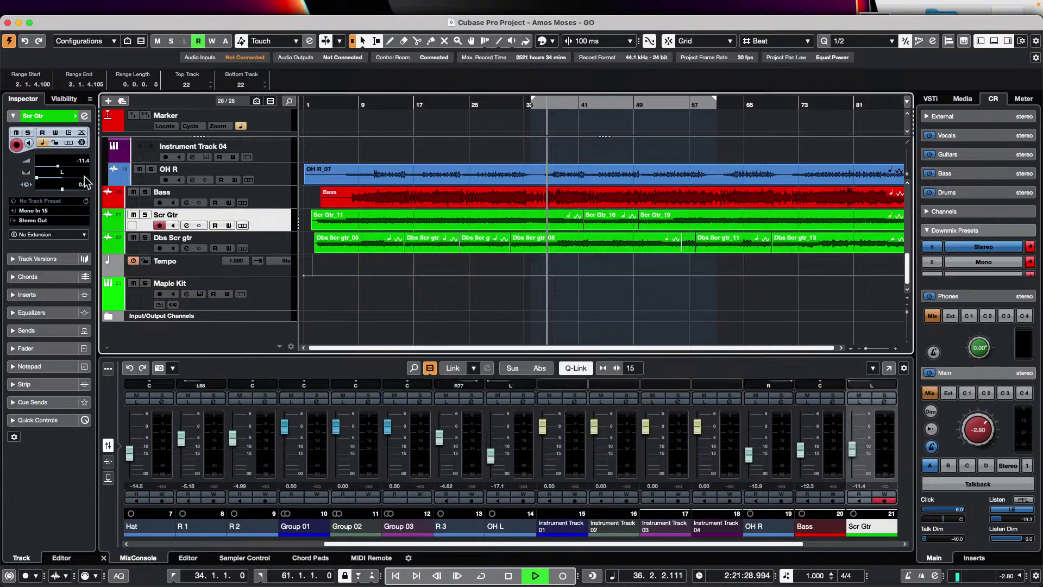
{"action": "left_click", "coordinate": [49, 235]}
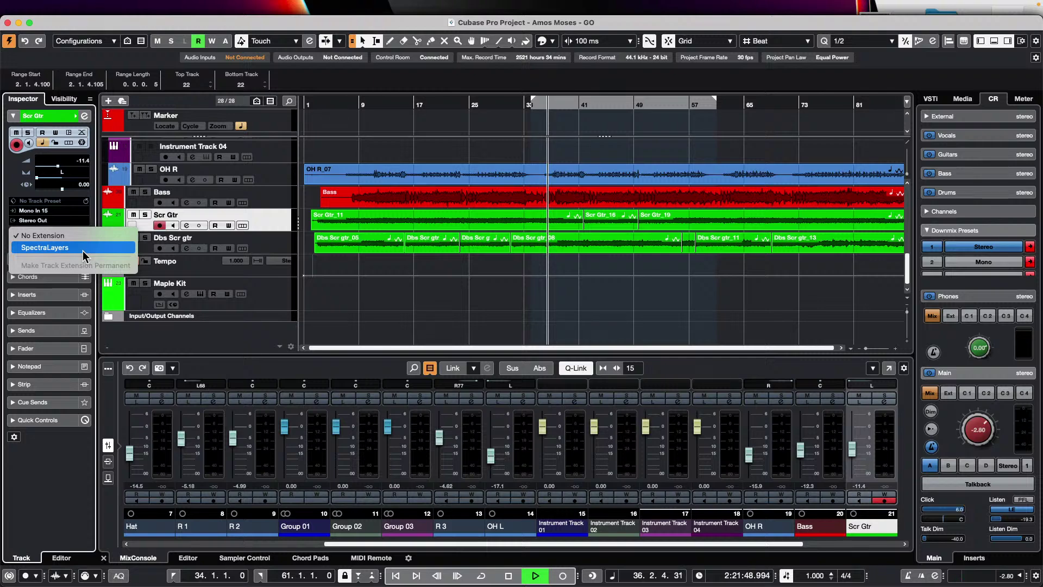
{"action": "left_click", "coordinate": [519, 281]}
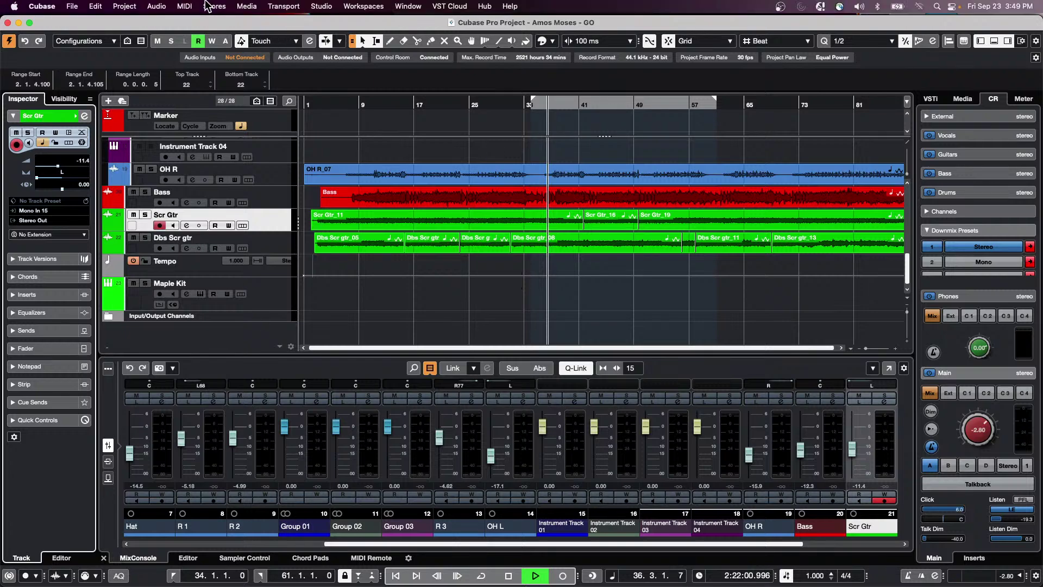
Open the Project Logical Editor setup and set its function to Delete.
{"action": "left_click", "coordinate": [179, 7]}
{"action": "mouse_move", "coordinate": [142, 9]}
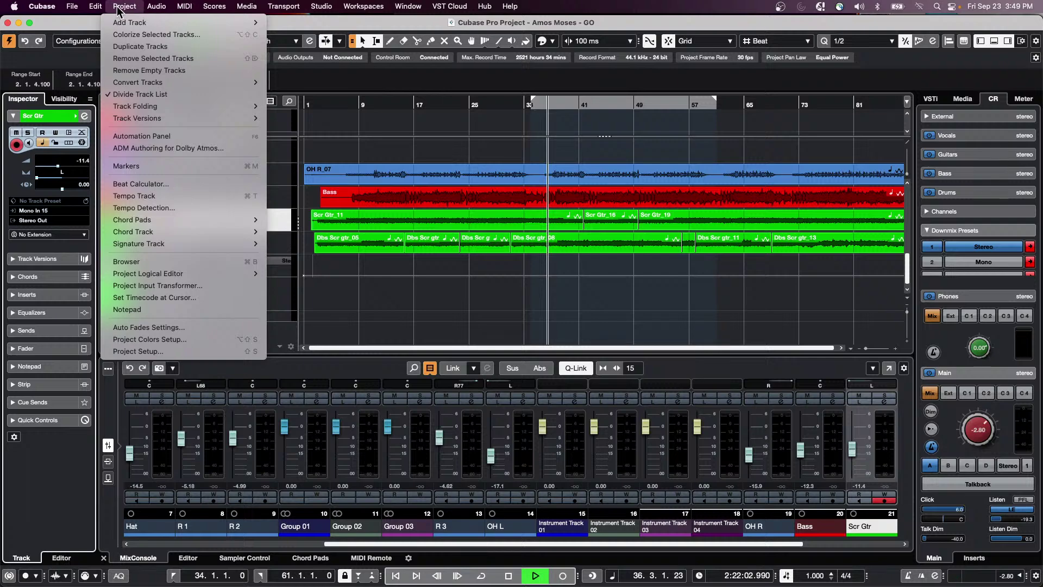
{"action": "mouse_move", "coordinate": [175, 276]}
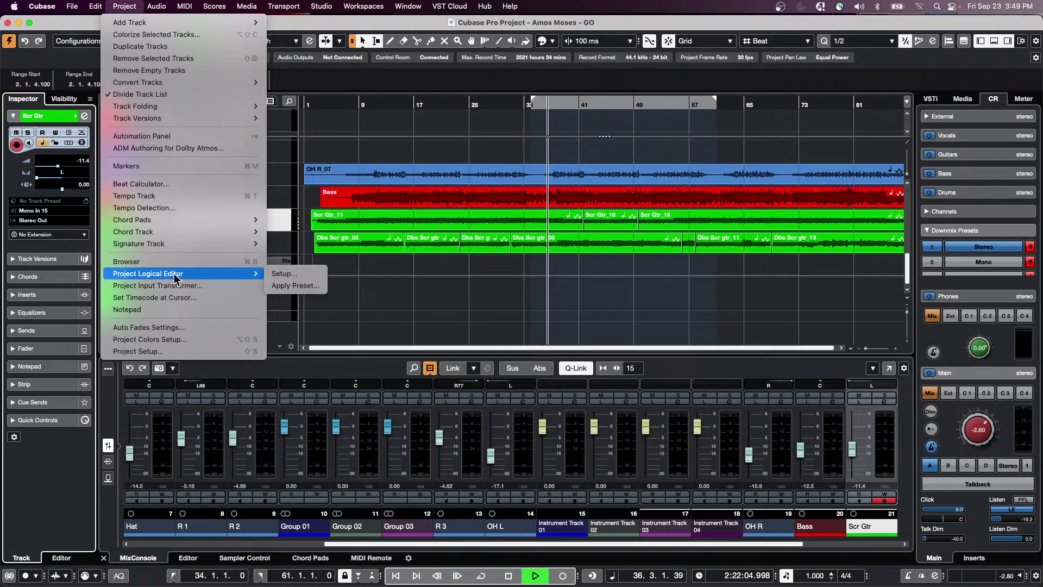
{"action": "left_click", "coordinate": [288, 274]}
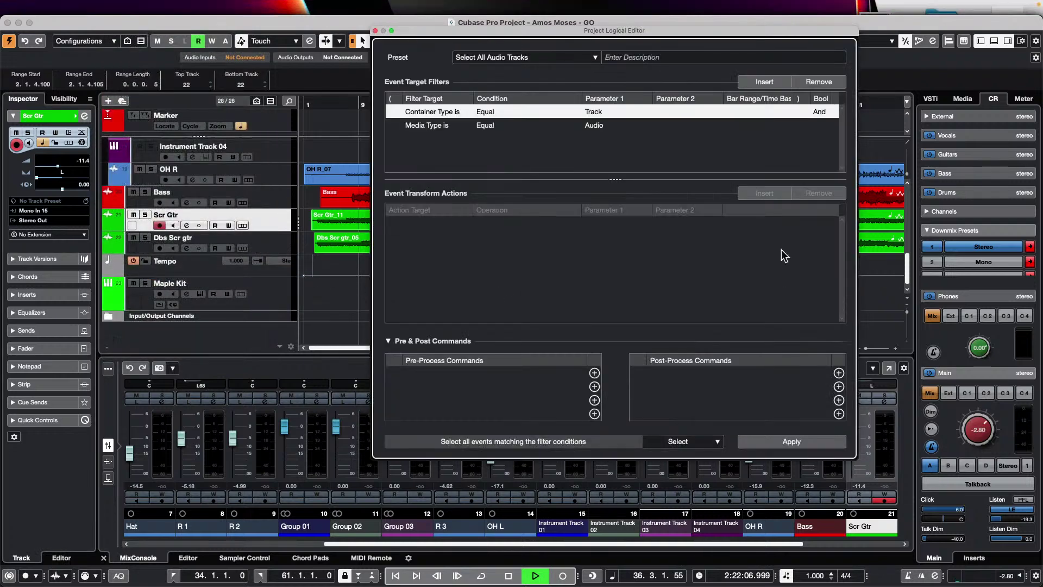
{"action": "left_click", "coordinate": [698, 442]}
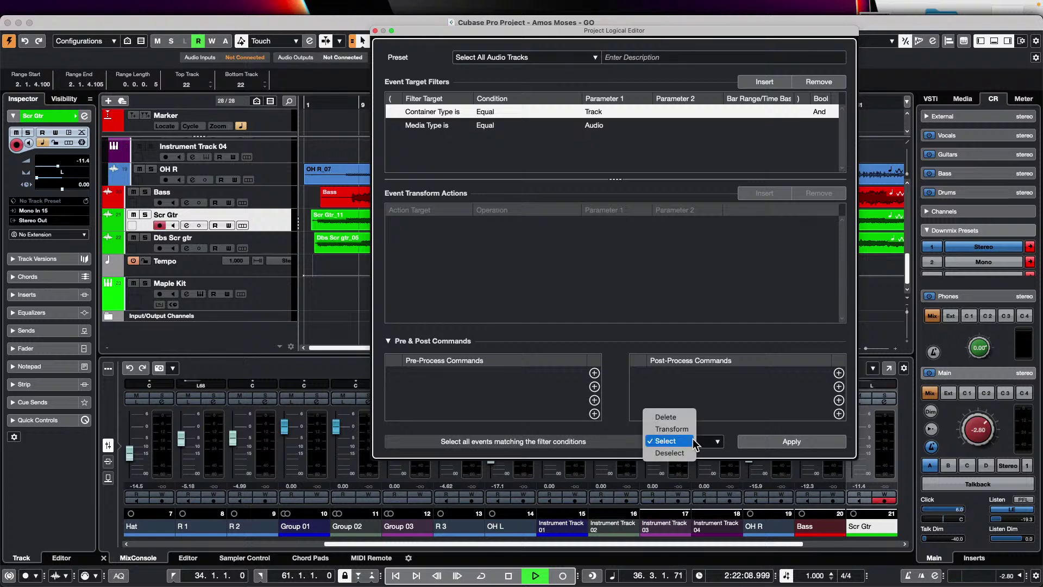
{"action": "left_click", "coordinate": [686, 418]}
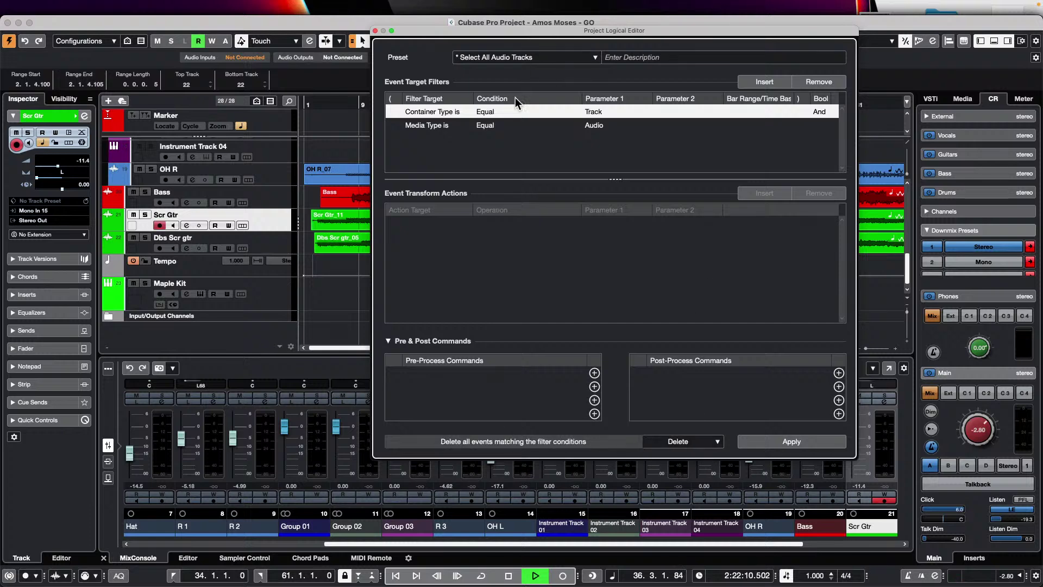
Change the Media Type filter condition from Audio to Signature.
{"action": "left_click", "coordinate": [594, 125]}
{"action": "left_click", "coordinate": [595, 125]}
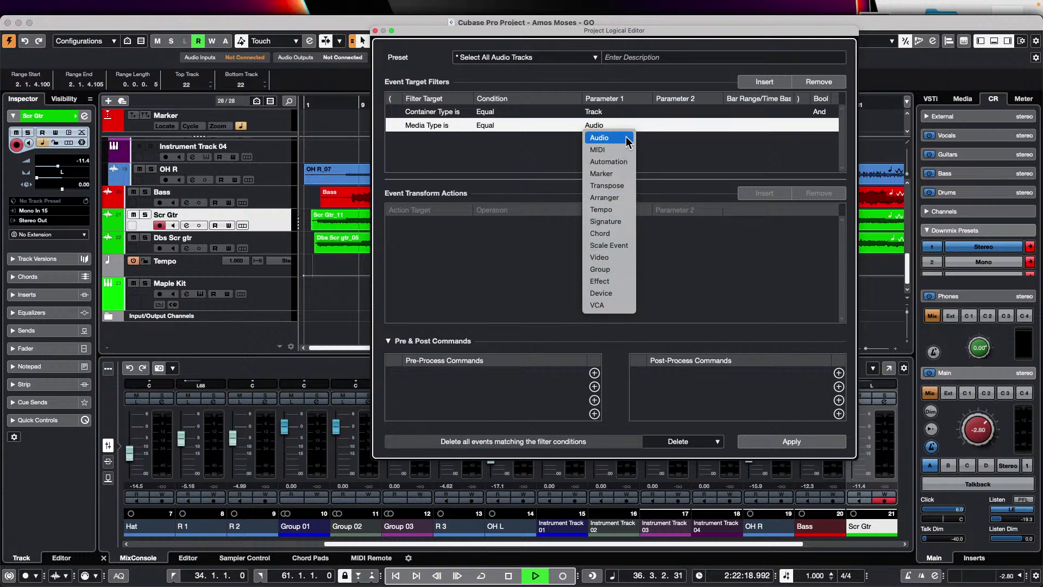
{"action": "left_click", "coordinate": [606, 221]}
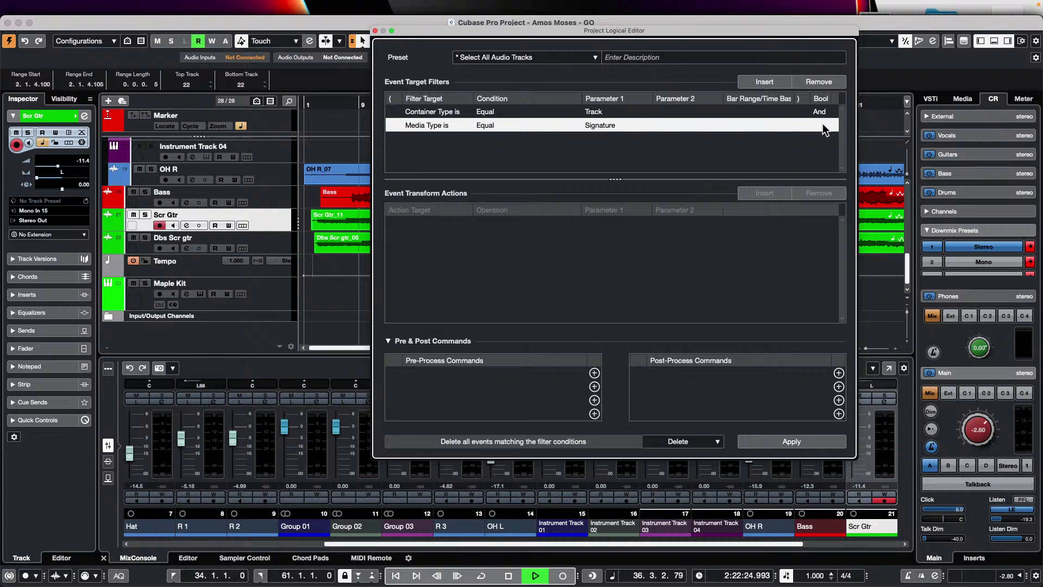
Add a second Media Type condition equal to Tempo, joined to the Signature condition with Or, and close the logical editor.
{"action": "left_click", "coordinate": [774, 85]}
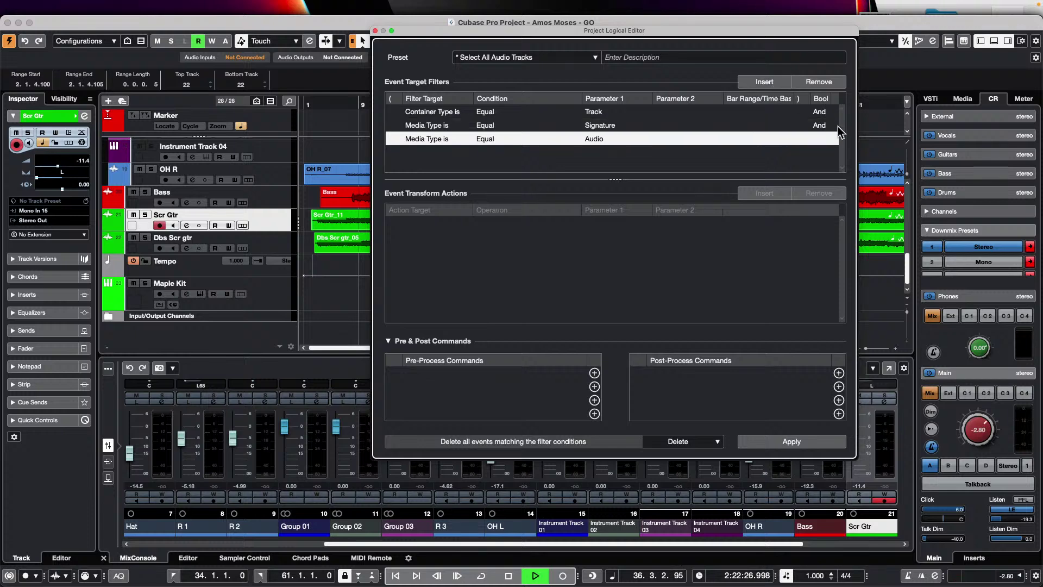
{"action": "left_click", "coordinate": [837, 126]}
{"action": "left_click", "coordinate": [828, 134]}
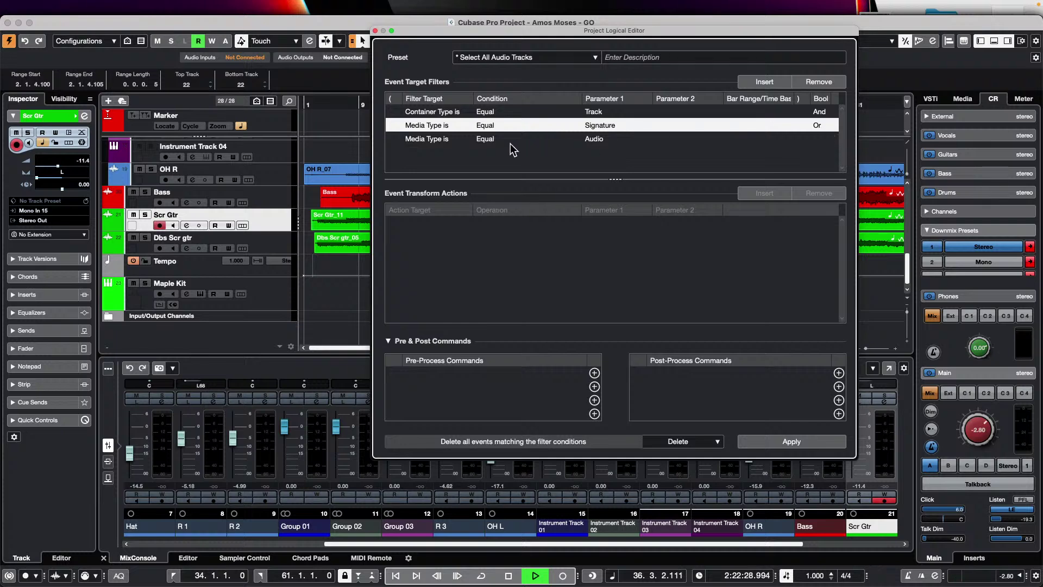
{"action": "left_click", "coordinate": [599, 139]}
{"action": "left_click", "coordinate": [602, 140]}
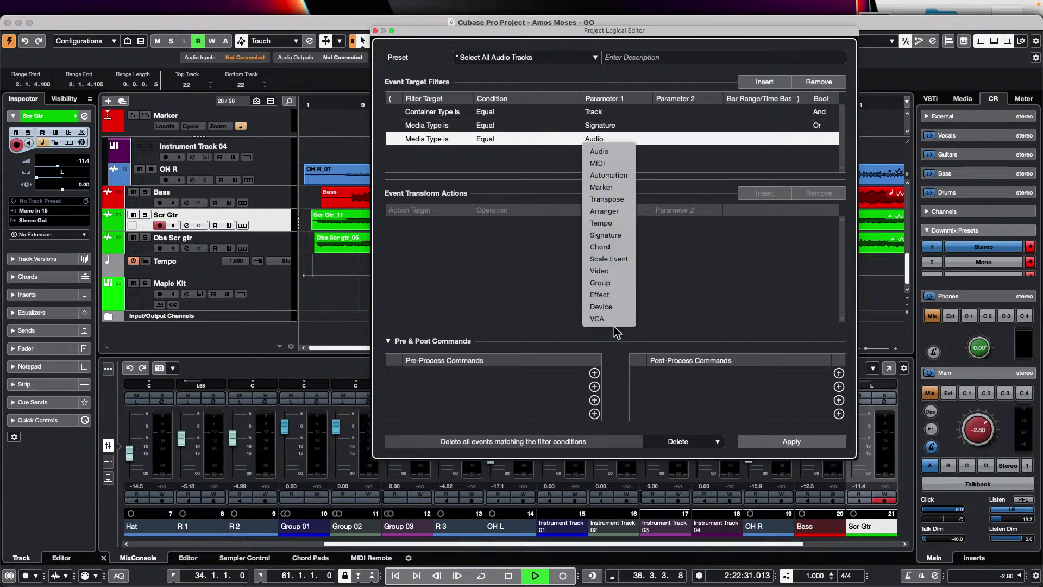
{"action": "left_click", "coordinate": [619, 223]}
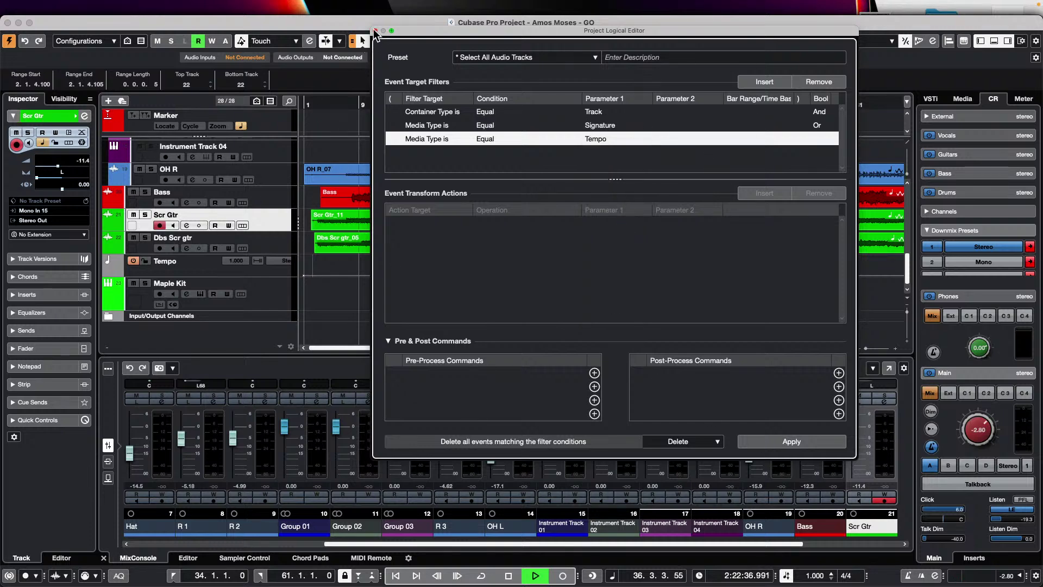
{"action": "left_click", "coordinate": [375, 31]}
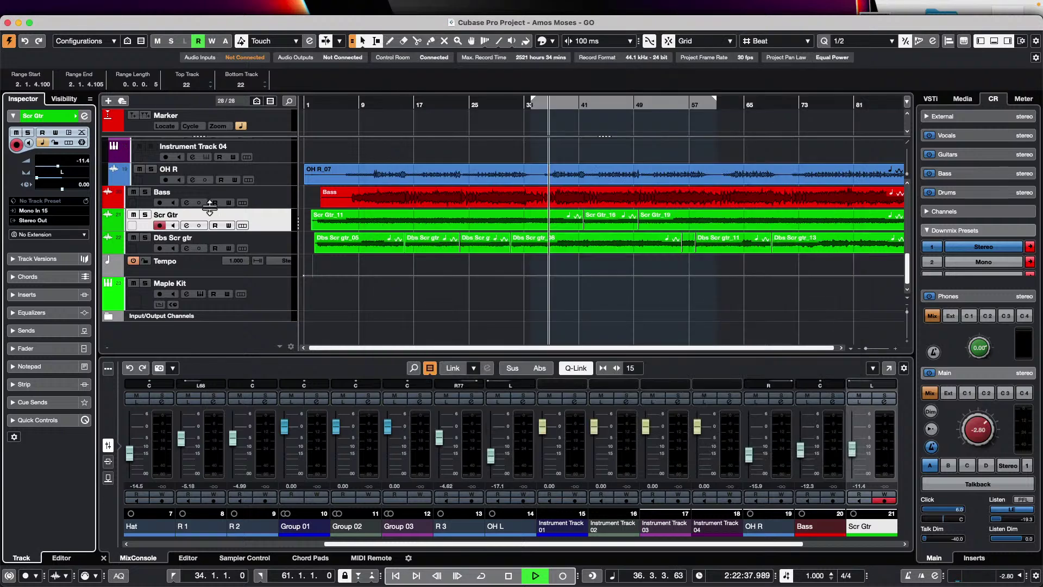
Add a Signature track below the Scr Gtr track.
{"action": "right_click", "coordinate": [257, 210]}
{"action": "mouse_move", "coordinate": [393, 215]}
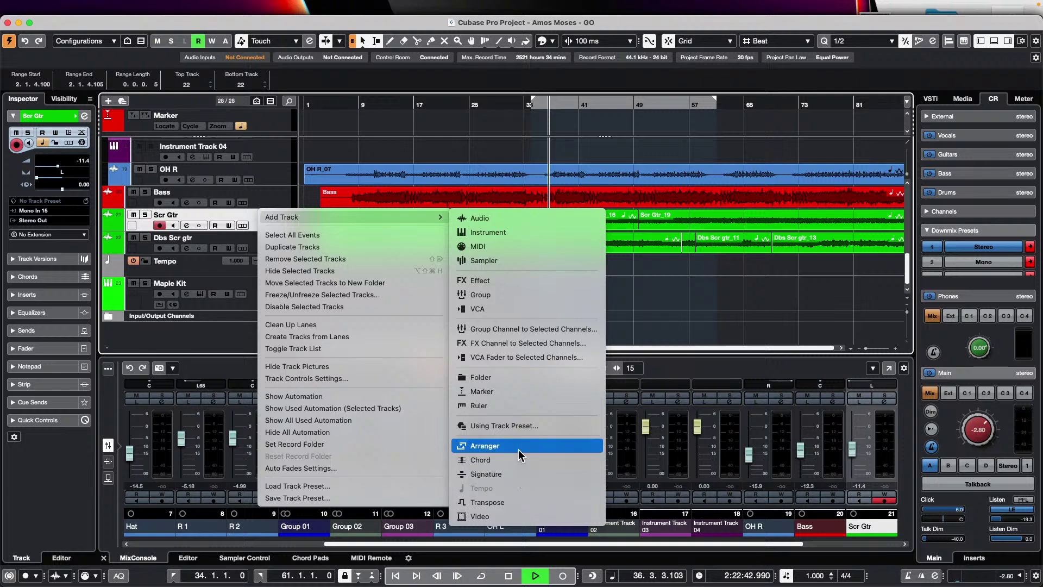
{"action": "left_click", "coordinate": [516, 474]}
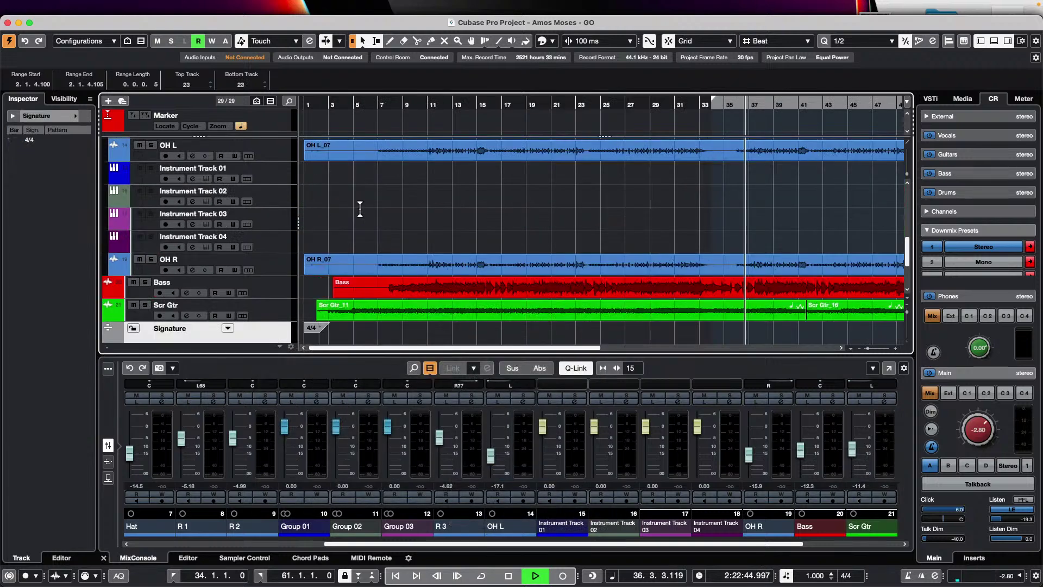
{"action": "scroll", "coordinate": [284, 243], "scroll_direction": "down", "scroll_amount": 1}
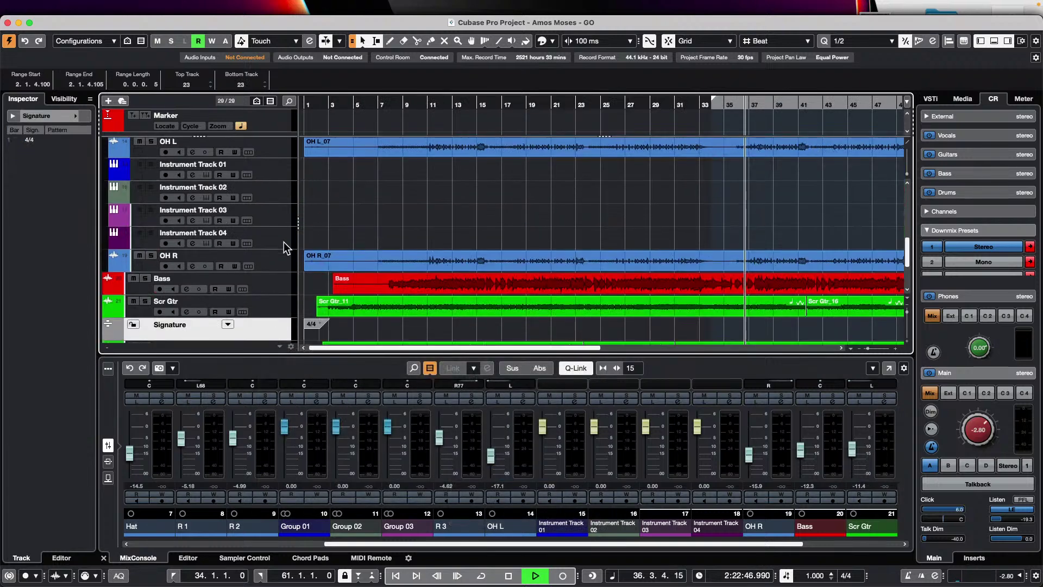
{"action": "scroll", "coordinate": [284, 243], "scroll_direction": "down", "scroll_amount": 5}
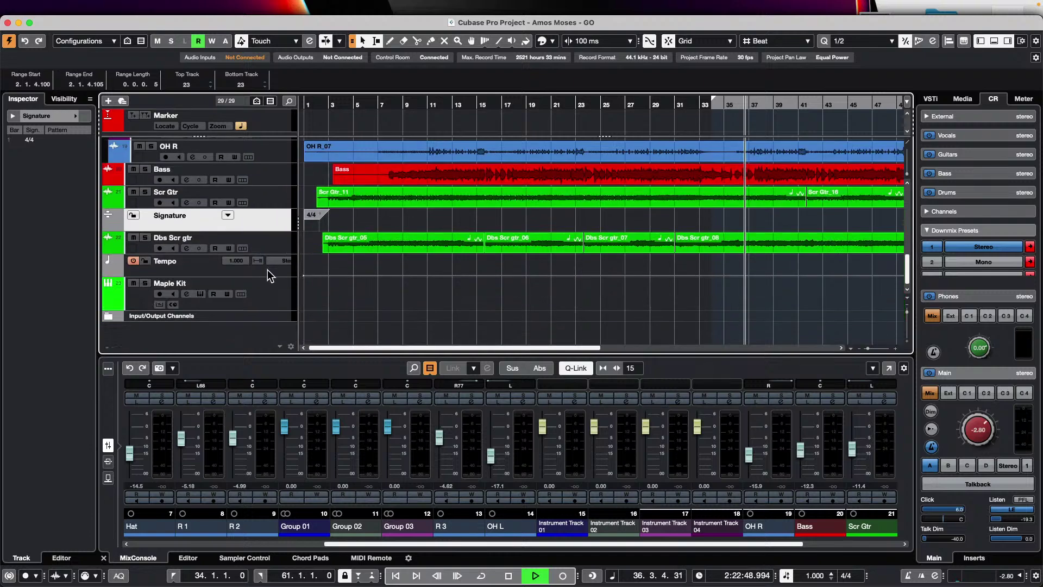
Reopen the Project Logical Editor setup, try to delete the tracks matching Signature or Tempo, and stop playback.
{"action": "mouse_move", "coordinate": [323, 6]}
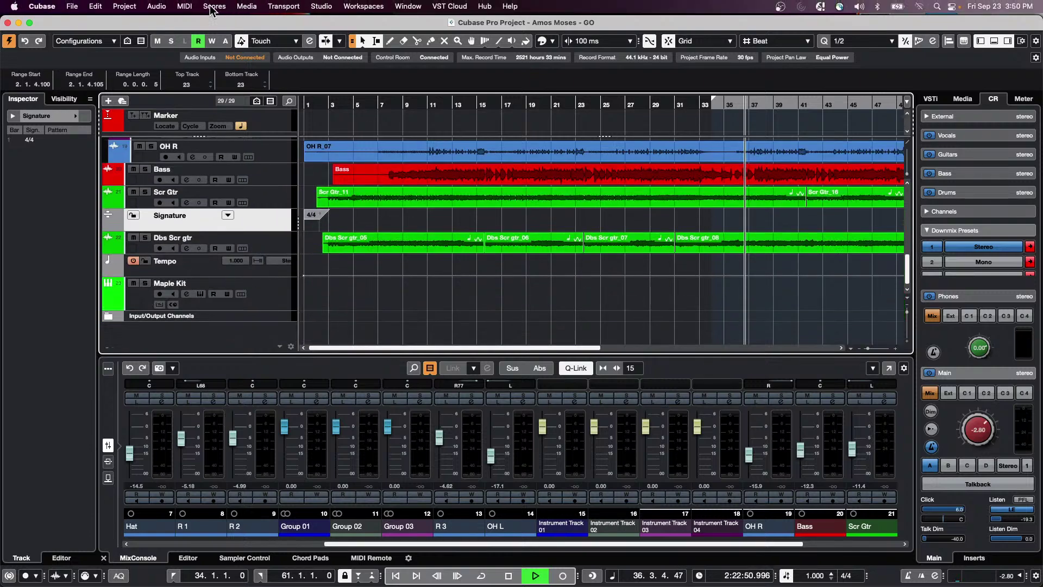
{"action": "left_click", "coordinate": [163, 6]}
{"action": "mouse_move", "coordinate": [125, 6]}
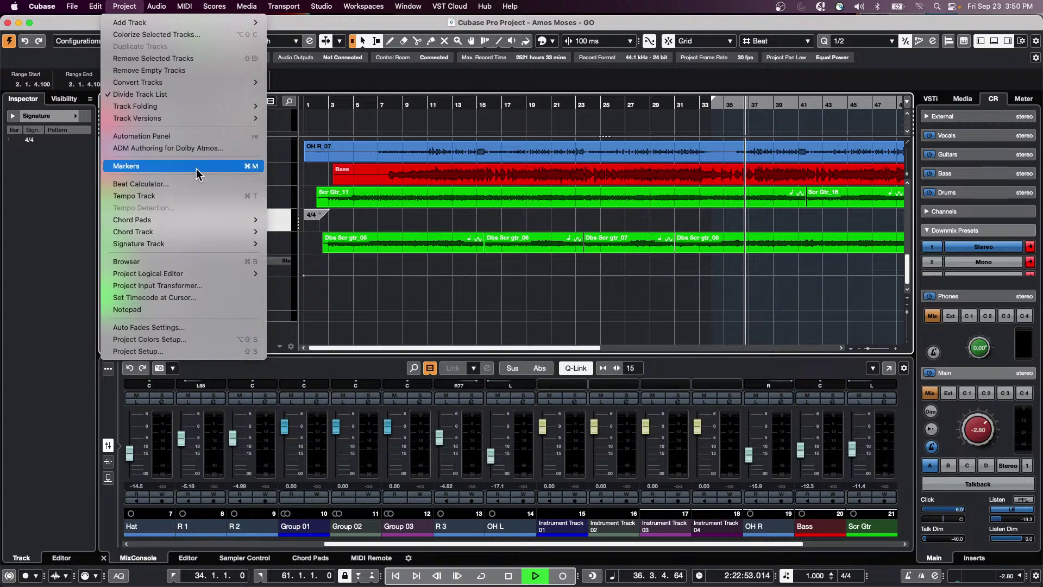
{"action": "mouse_move", "coordinate": [197, 276]}
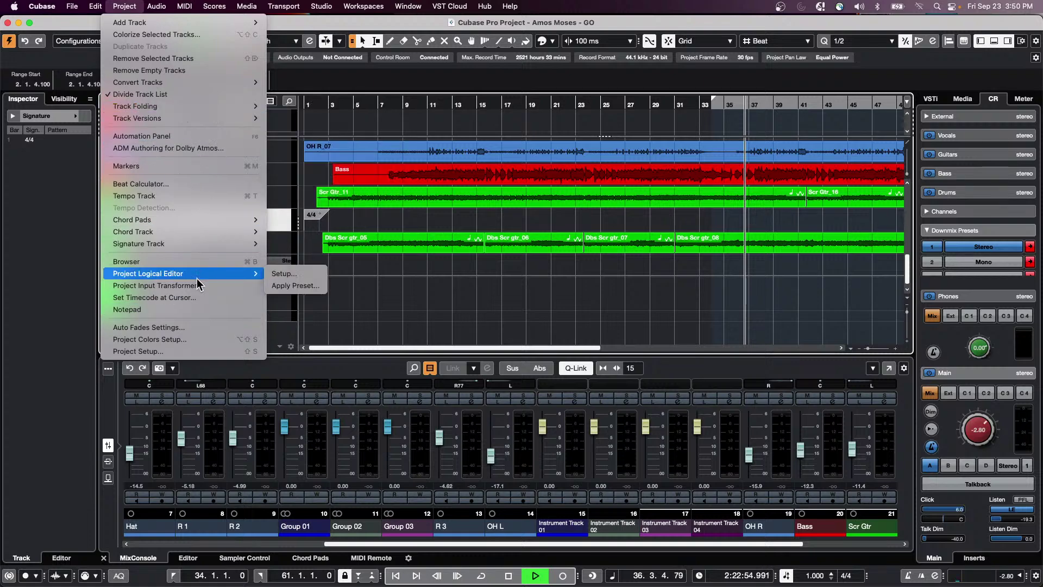
{"action": "left_click", "coordinate": [315, 276]}
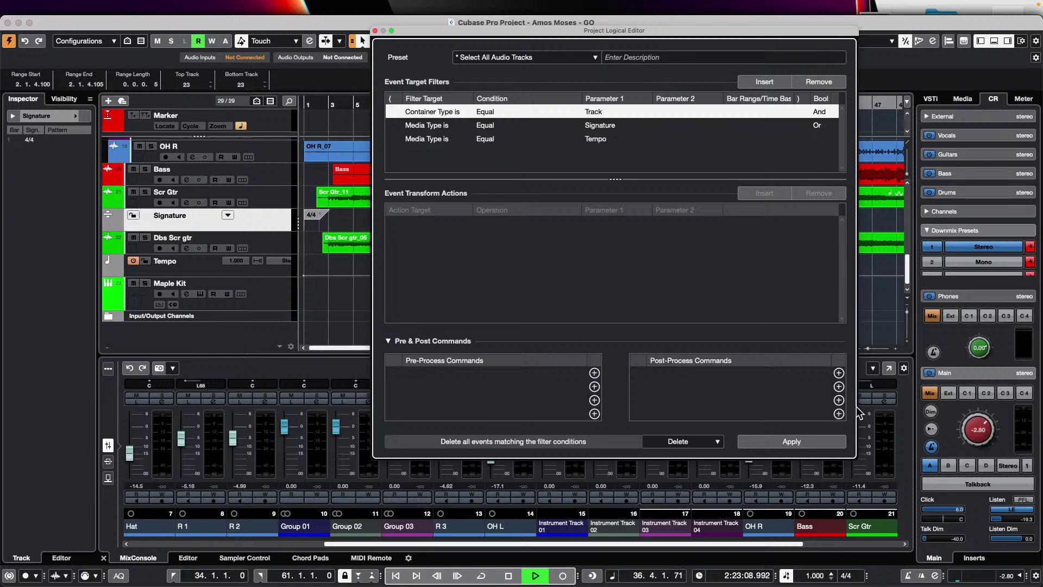
{"action": "left_click", "coordinate": [801, 442]}
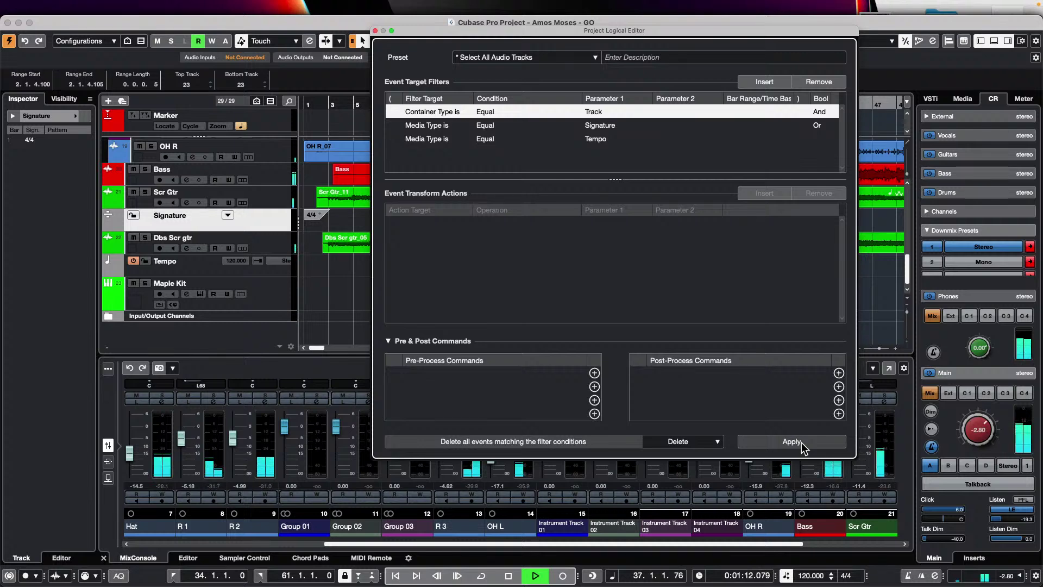
{"action": "key", "text": "space"}
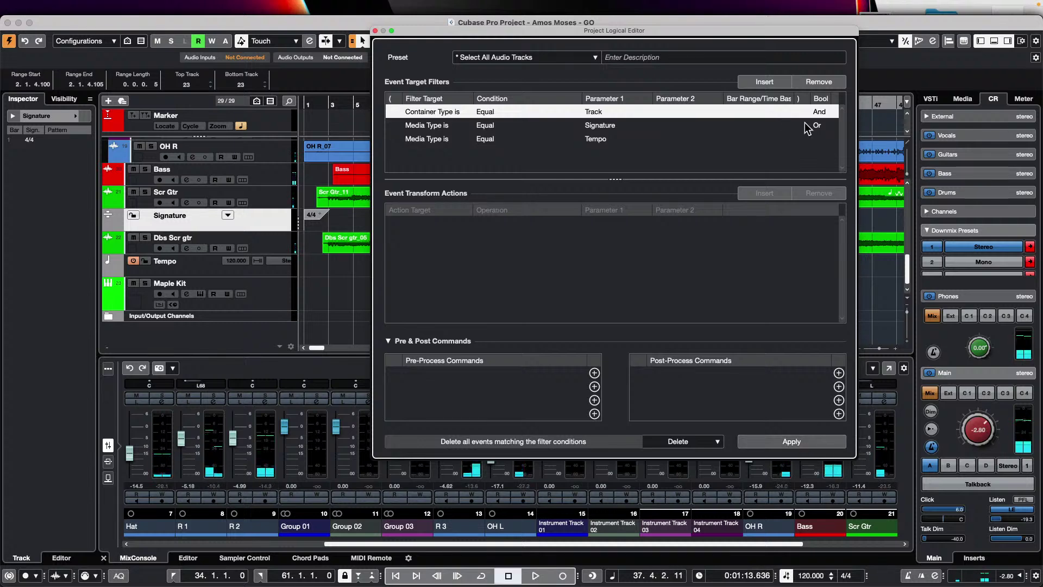
Try joining the Signature and Tempo conditions with And and applying the deletion again.
{"action": "left_click", "coordinate": [828, 128]}
{"action": "left_click", "coordinate": [820, 126]}
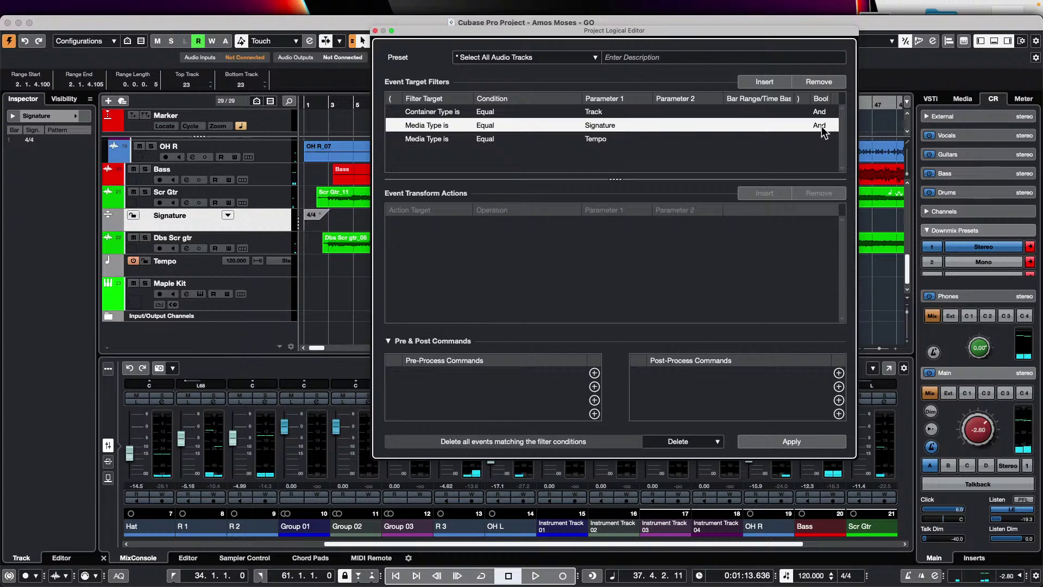
{"action": "left_click", "coordinate": [822, 445]}
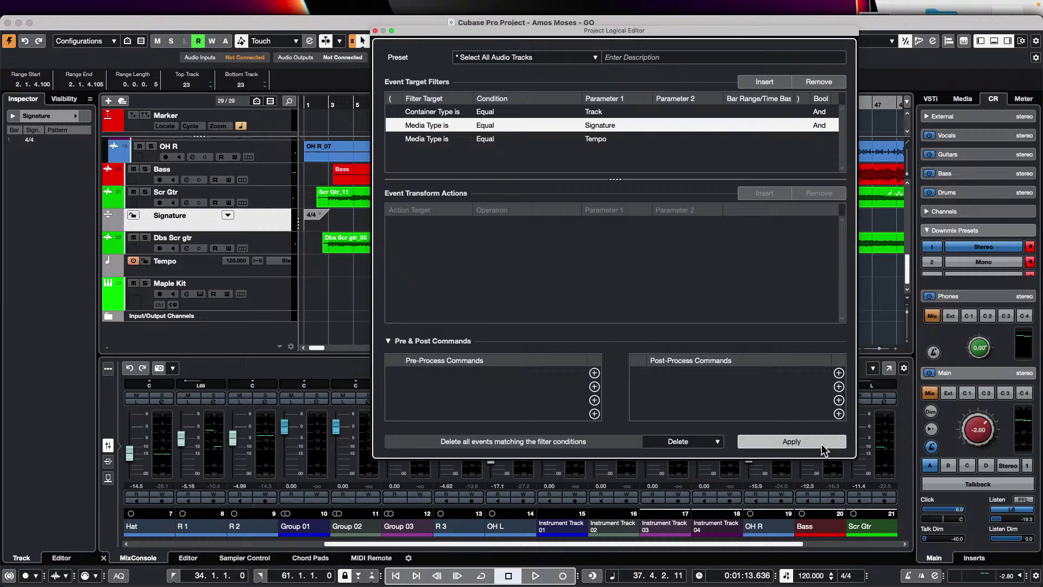
Switch the logical editor's function to Select and apply it with the current filter conditions.
{"action": "left_click", "coordinate": [703, 443]}
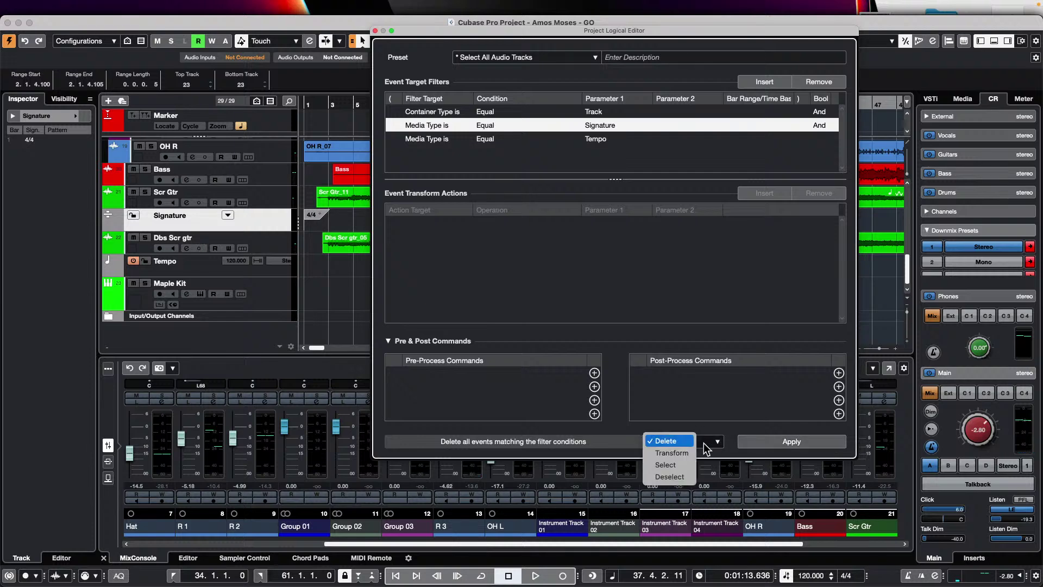
{"action": "left_click", "coordinate": [684, 466]}
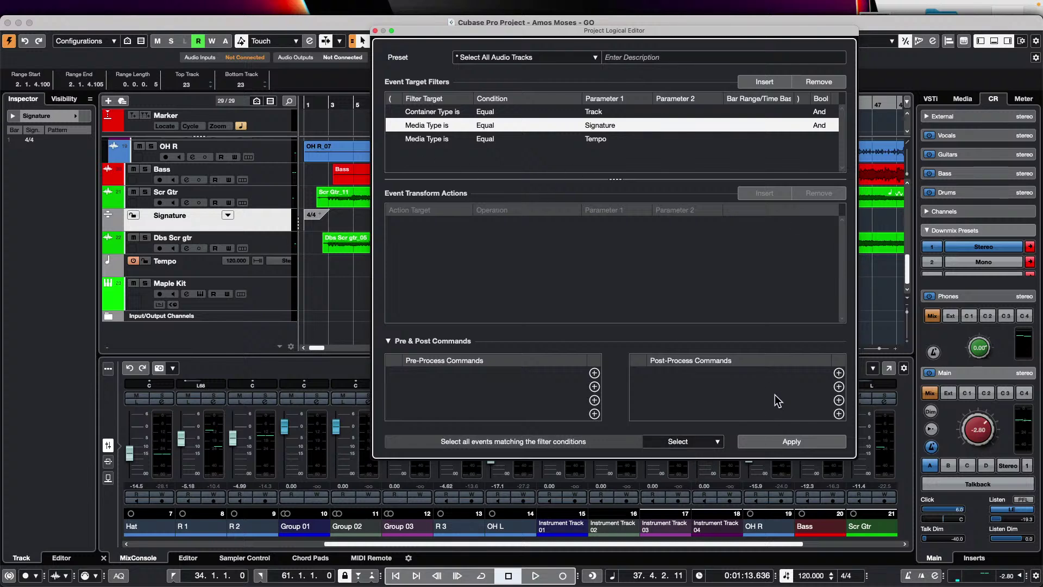
{"action": "left_click", "coordinate": [791, 442]}
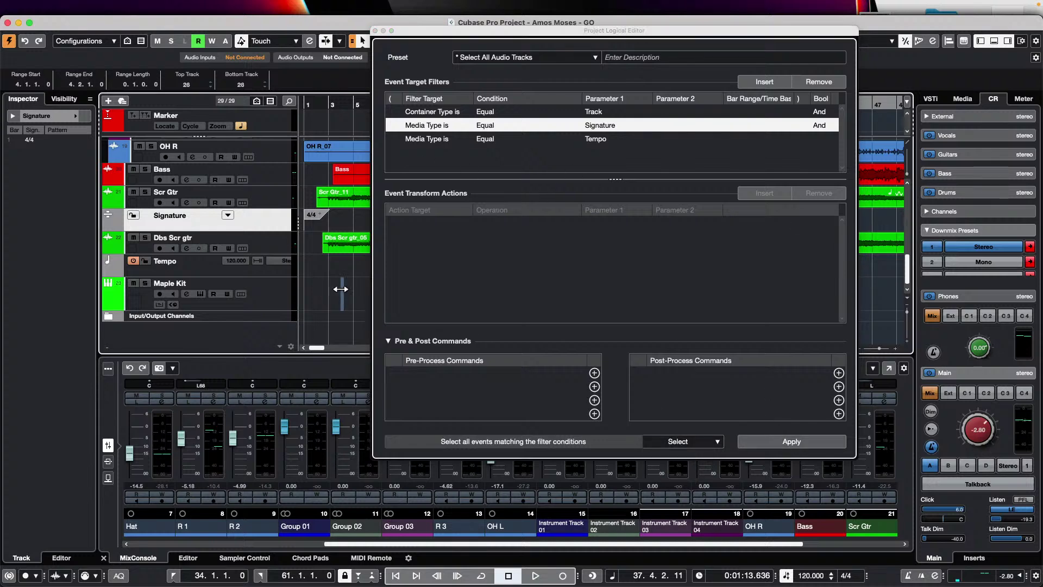
{"action": "left_click", "coordinate": [801, 442]}
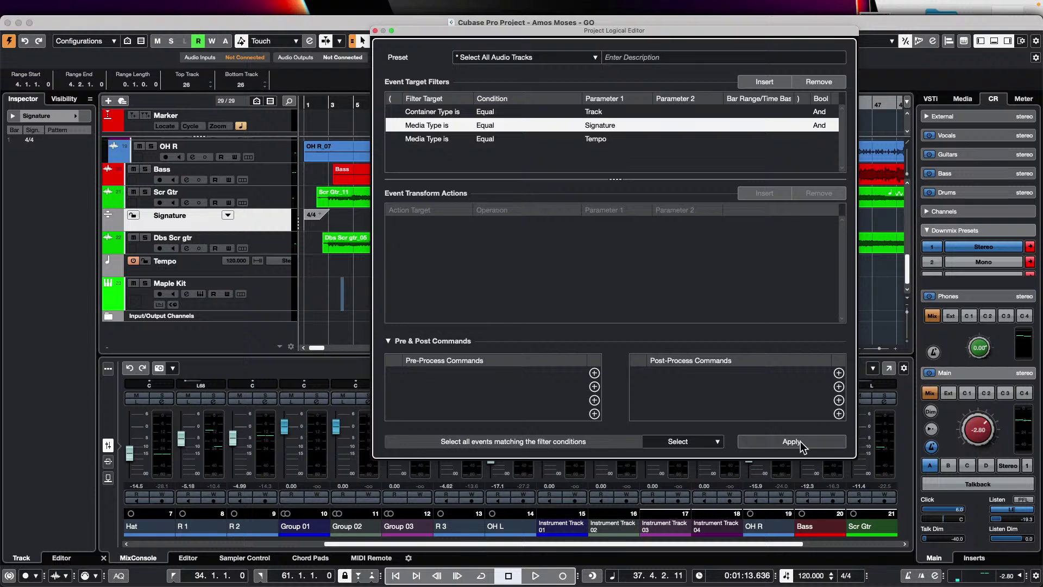
Join the Signature and Tempo conditions with Or and apply the preset to select both tracks.
{"action": "left_click", "coordinate": [200, 275]}
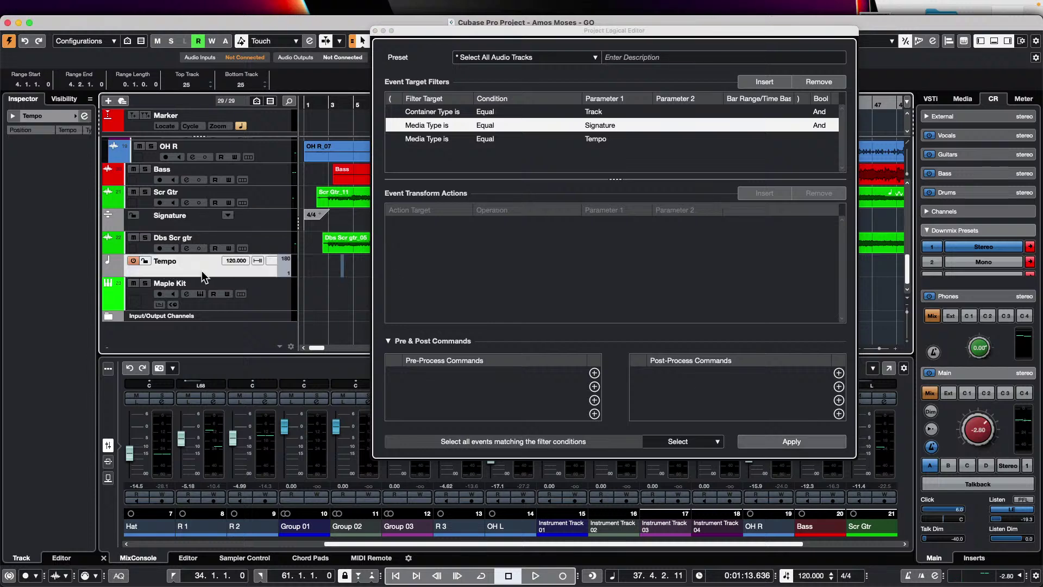
{"action": "left_click", "coordinate": [820, 126]}
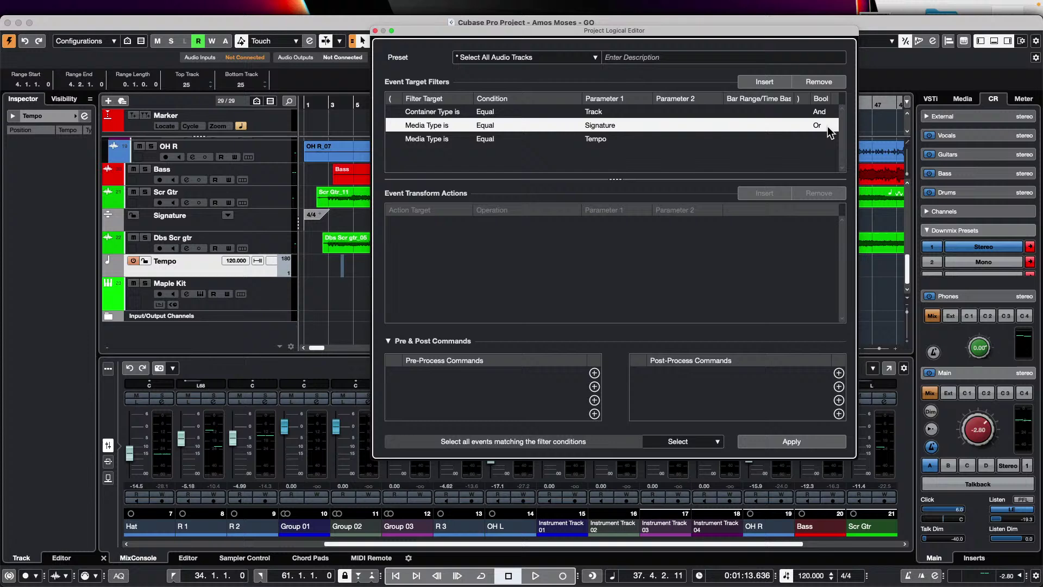
{"action": "left_click", "coordinate": [792, 442]}
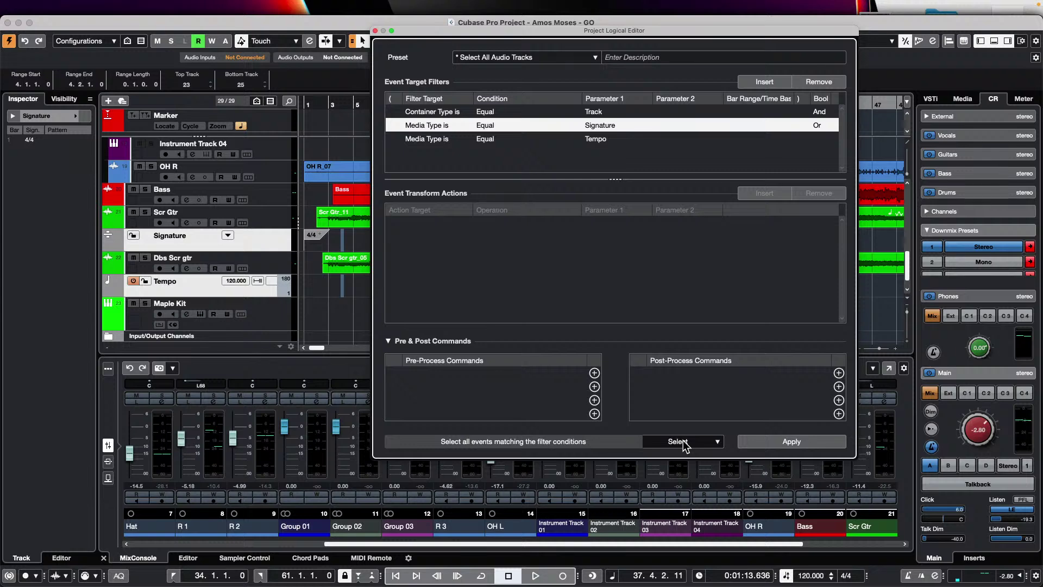
Add Project / Remove Selected Tracks as a post-process command in the Project Logical Editor.
{"action": "left_click", "coordinate": [839, 386]}
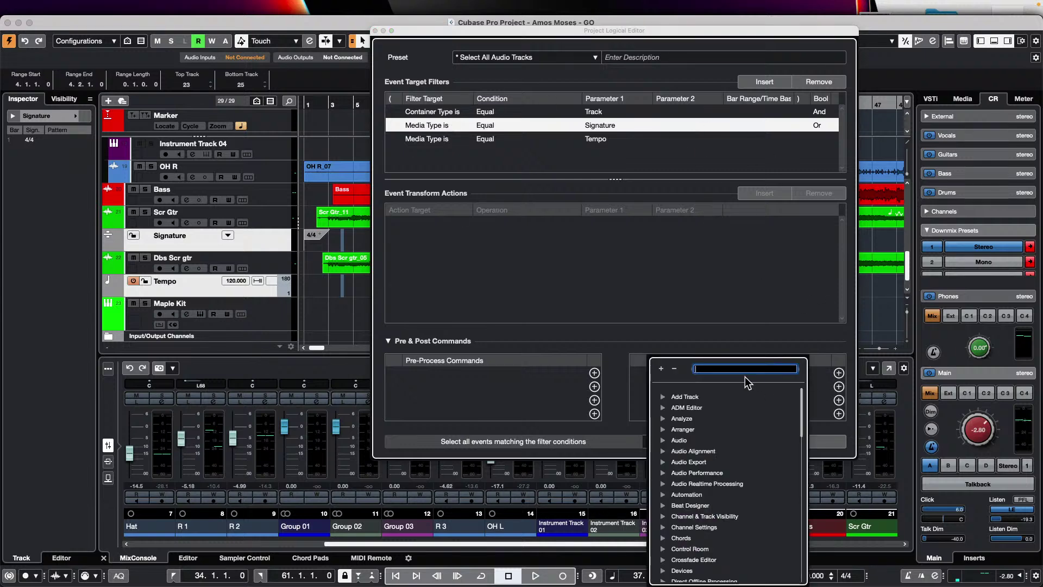
{"action": "type", "text": "remove "}
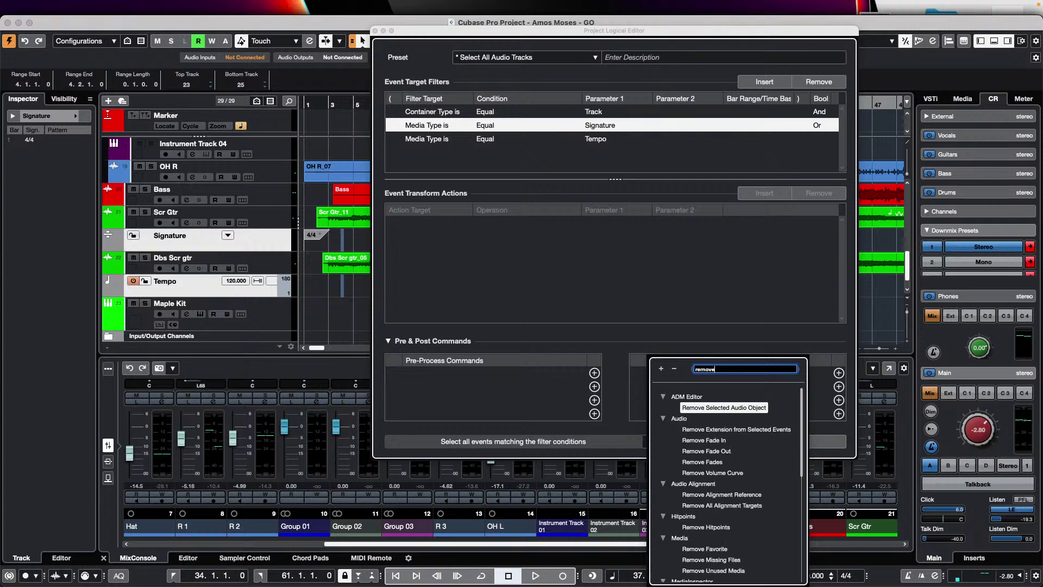
{"action": "type", "text": "s"}
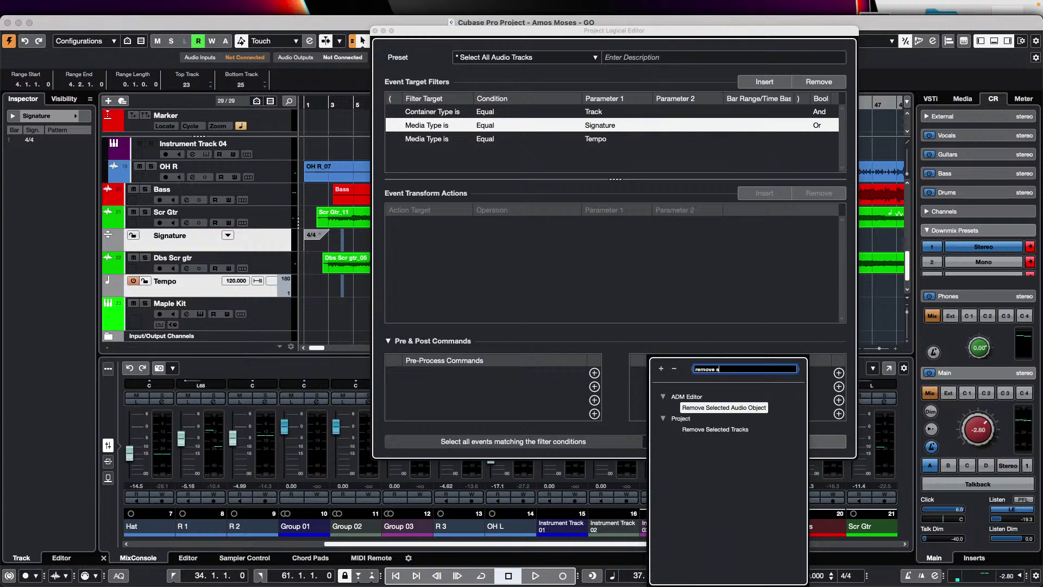
{"action": "left_click", "coordinate": [738, 432]}
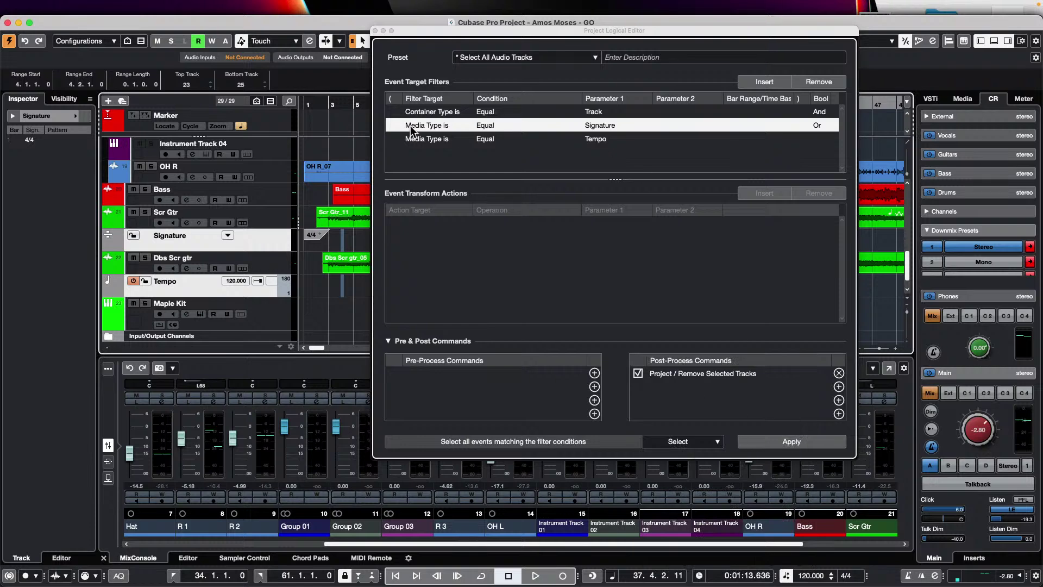
Select only the Scr Gtr track and apply the logical editor setup to remove the Signature and Tempo tracks.
{"action": "left_click", "coordinate": [278, 219]}
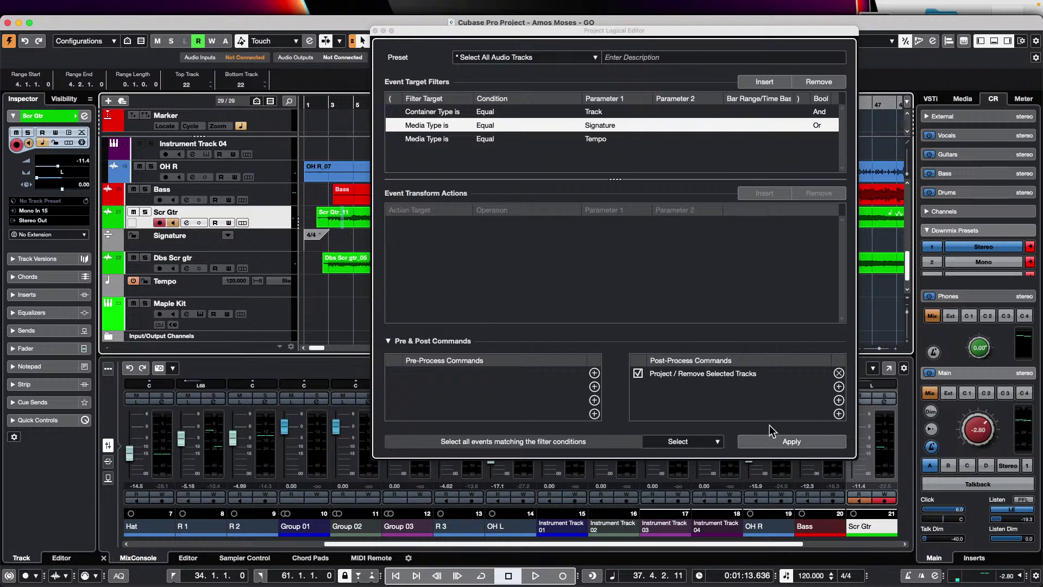
{"action": "left_click", "coordinate": [802, 443]}
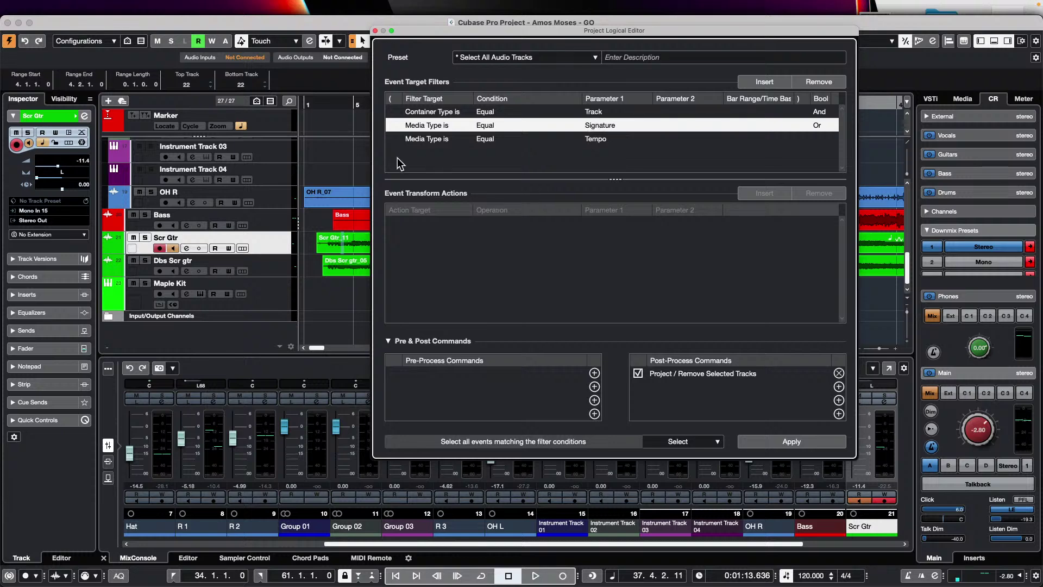
{"action": "mouse_move", "coordinate": [249, 4]}
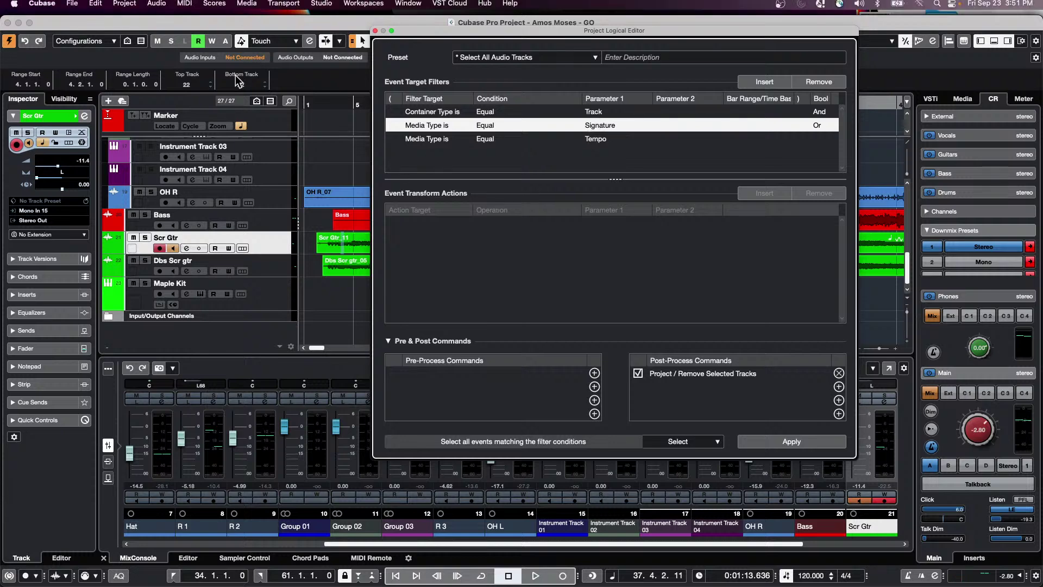
{"action": "left_click", "coordinate": [157, 7]}
{"action": "mouse_move", "coordinate": [126, 7]}
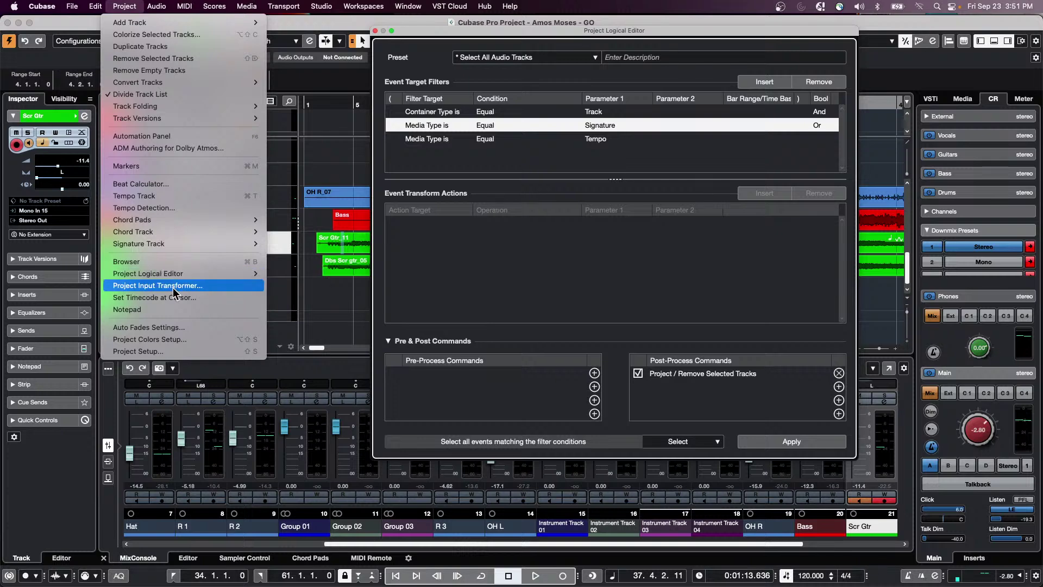
{"action": "left_click", "coordinate": [344, 306]}
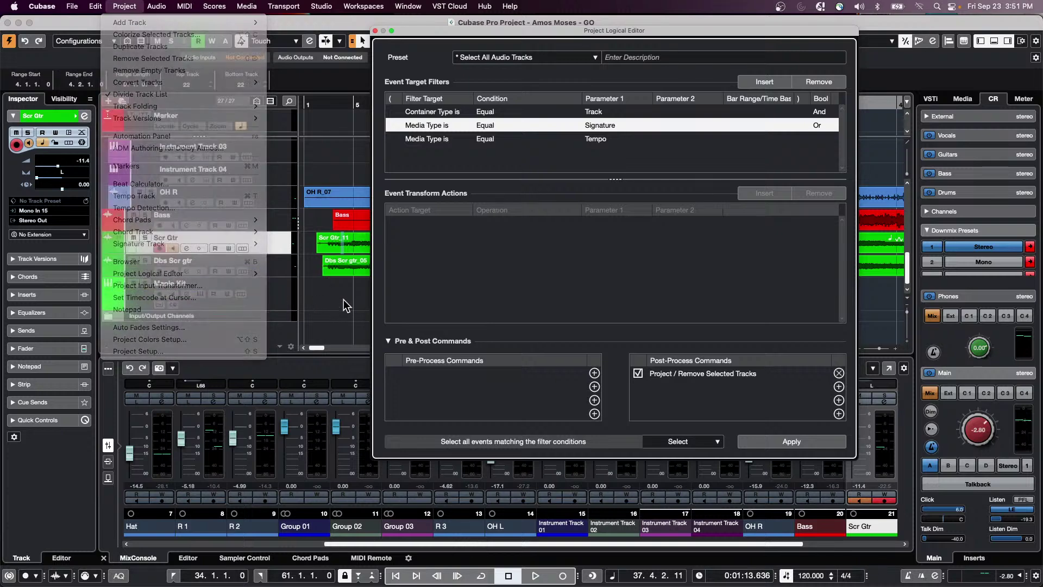
Select the Scr Gtr_11 event, close the Project Logical Editor and try to start Tempo Detection.
{"action": "left_click", "coordinate": [357, 243]}
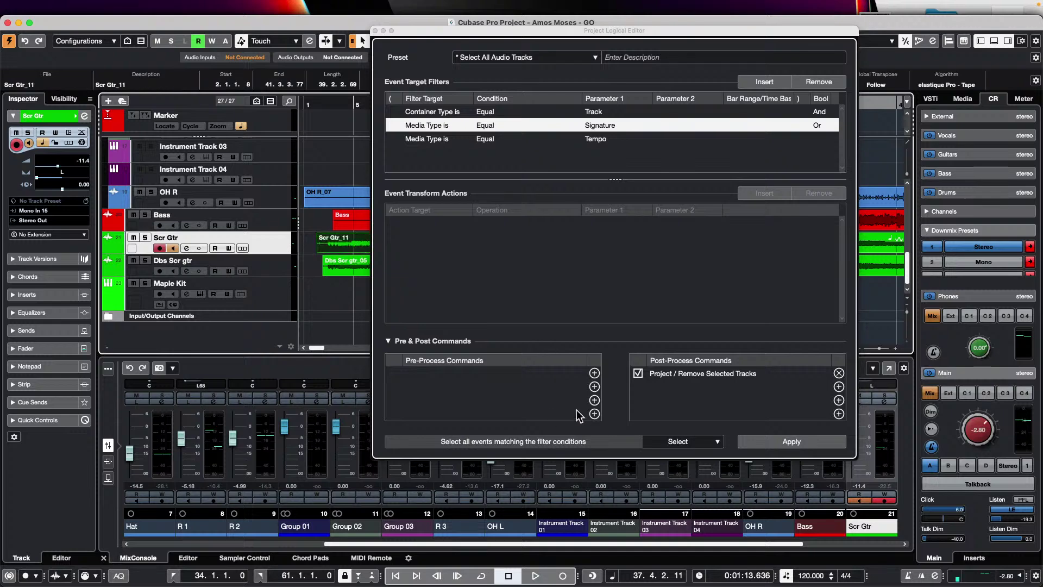
{"action": "left_click", "coordinate": [375, 31]}
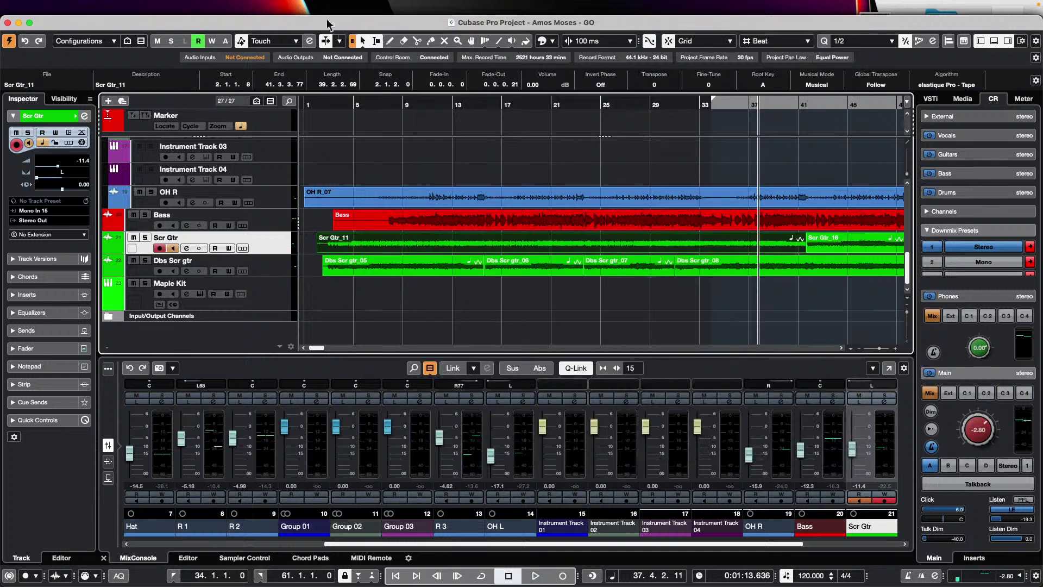
{"action": "left_click", "coordinate": [125, 6]}
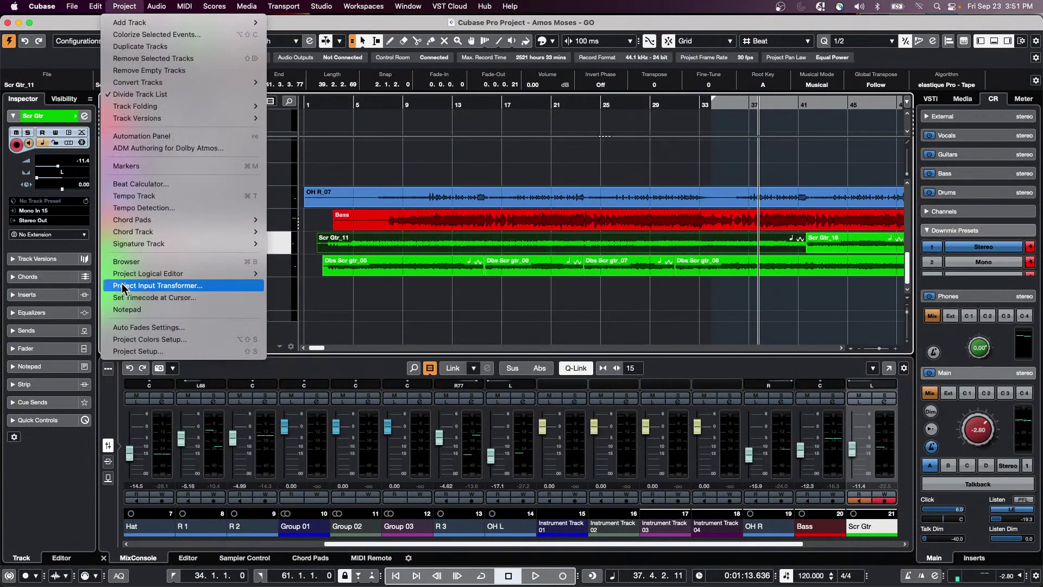
{"action": "mouse_move", "coordinate": [144, 110]}
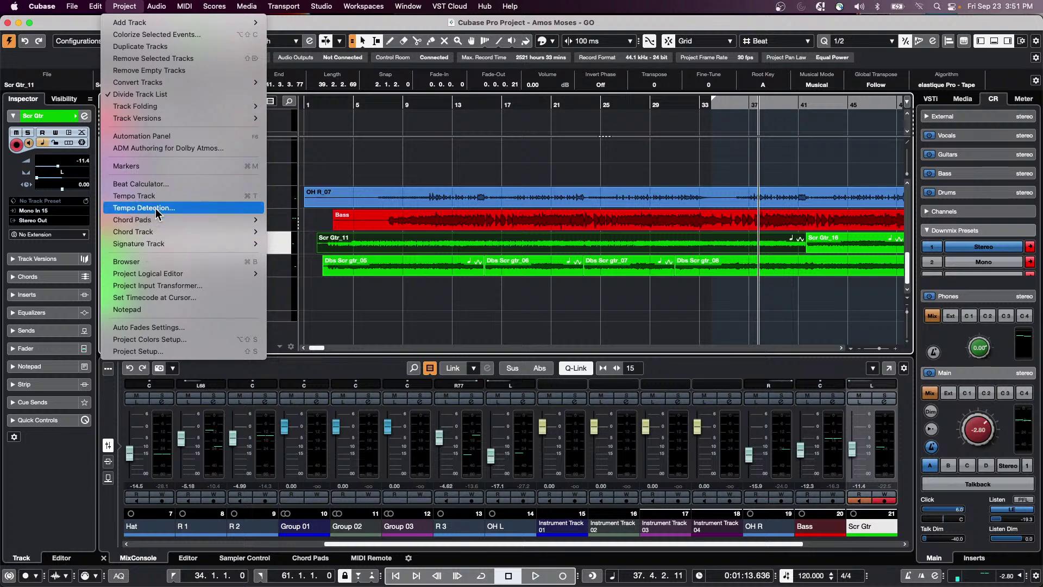
{"action": "left_click", "coordinate": [144, 207]}
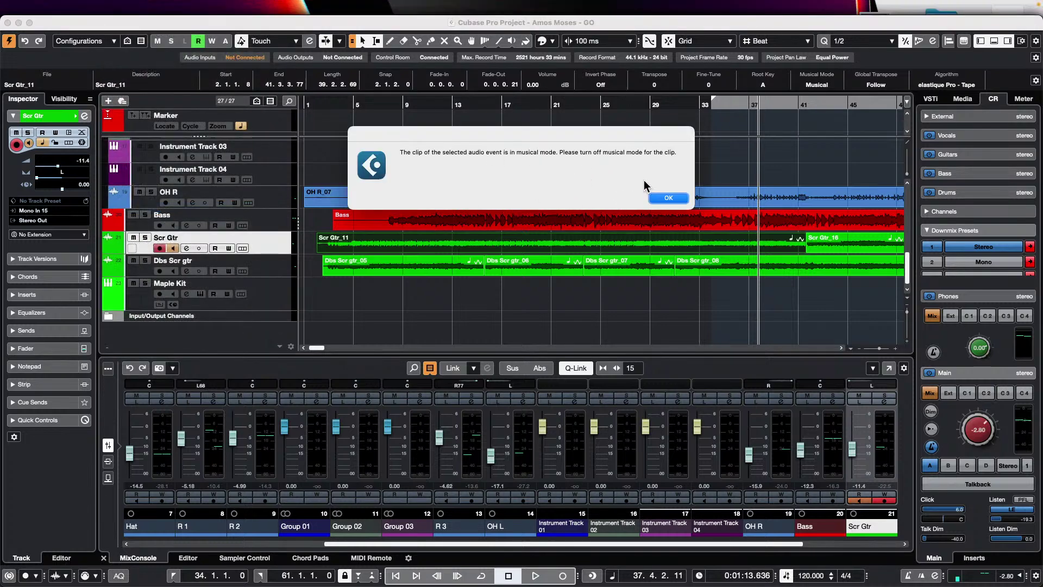
{"action": "left_click", "coordinate": [669, 199]}
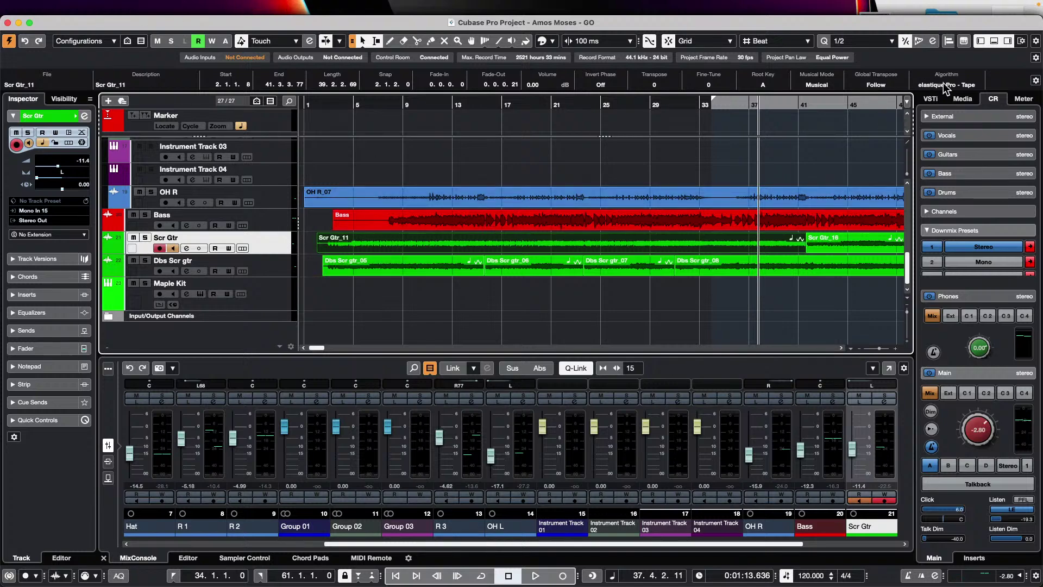
Turn off musical mode for the Scr Gtr_11 clip and open the Tempo Detection Panel over the arrangement.
{"action": "left_click", "coordinate": [826, 86]}
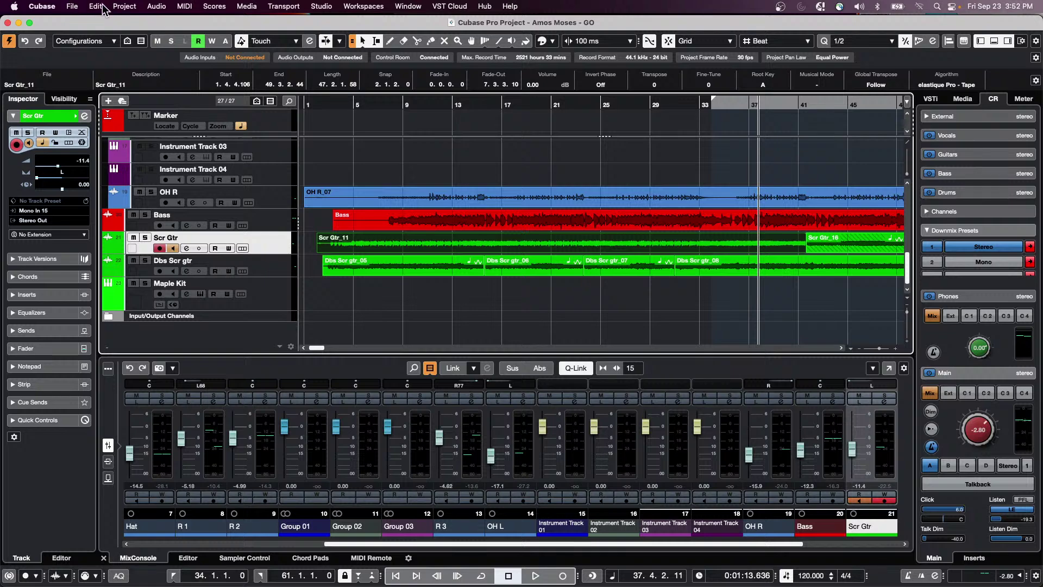
{"action": "left_click", "coordinate": [123, 6]}
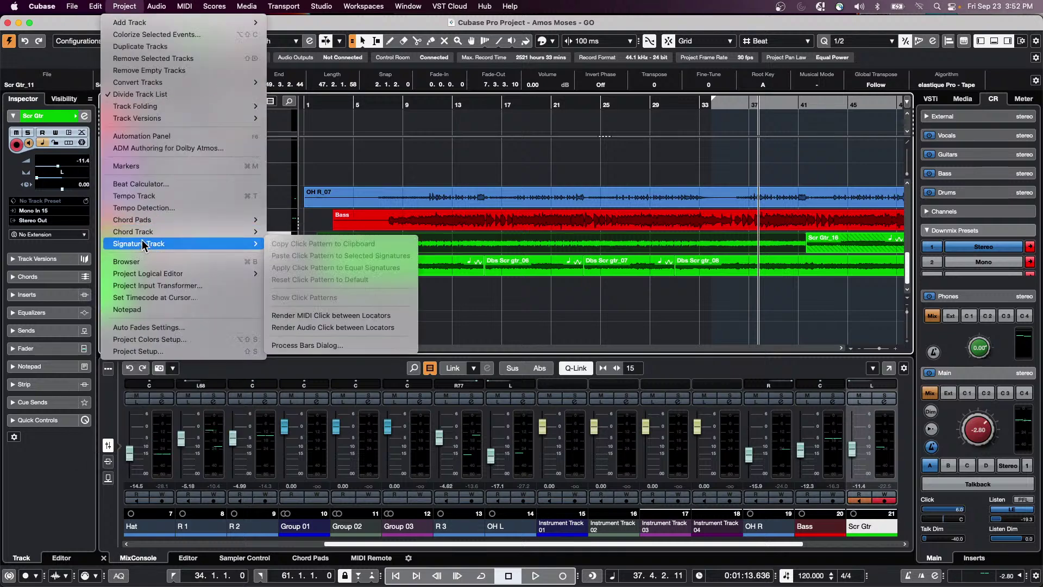
{"action": "key", "text": "Return"}
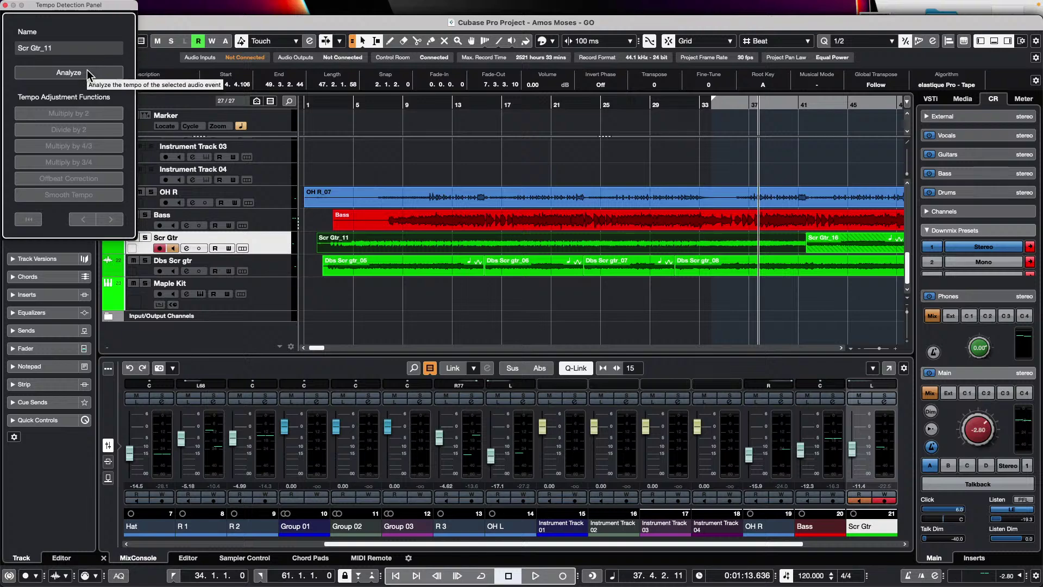
{"action": "mouse_move", "coordinate": [109, 7]}
{"action": "left_mouse_down"}
{"action": "mouse_move", "coordinate": [444, 137]}
{"action": "mouse_move", "coordinate": [460, 133]}
{"action": "left_mouse_up"}
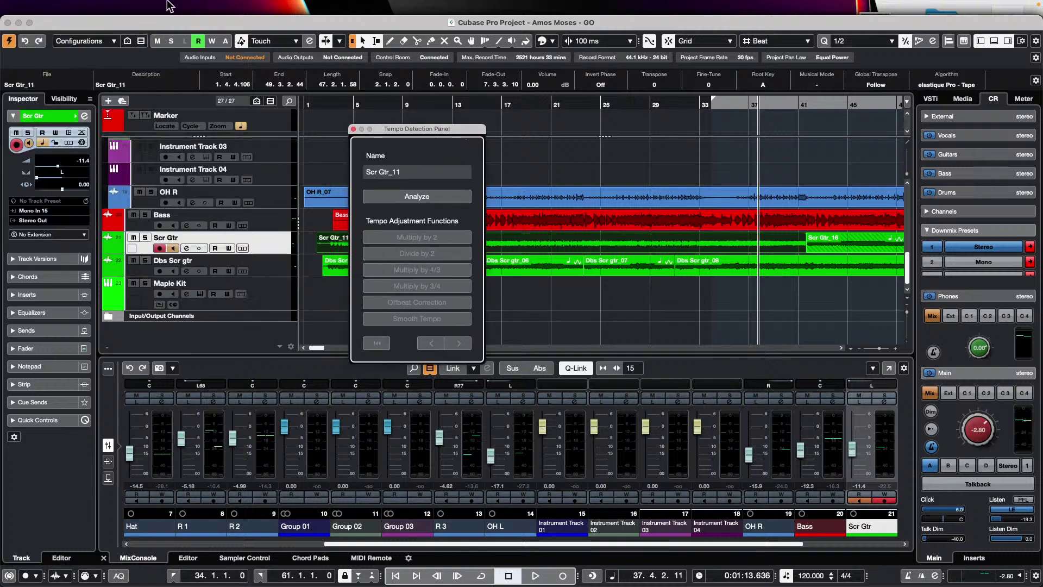
Search the key commands for "analyze", go through the matching commands and close the dialog.
{"action": "left_click", "coordinate": [125, 6]}
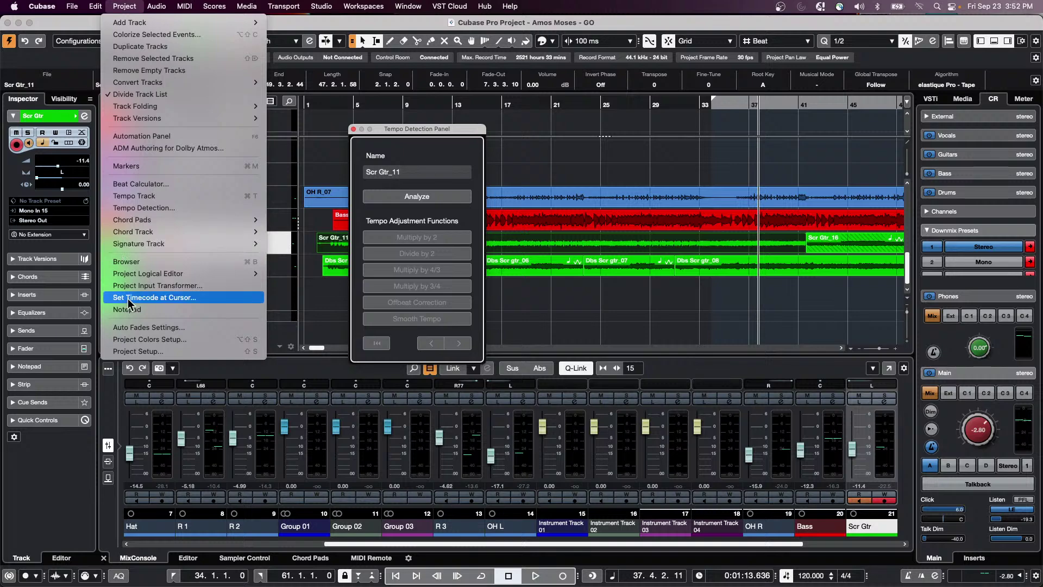
{"action": "mouse_move", "coordinate": [151, 218]}
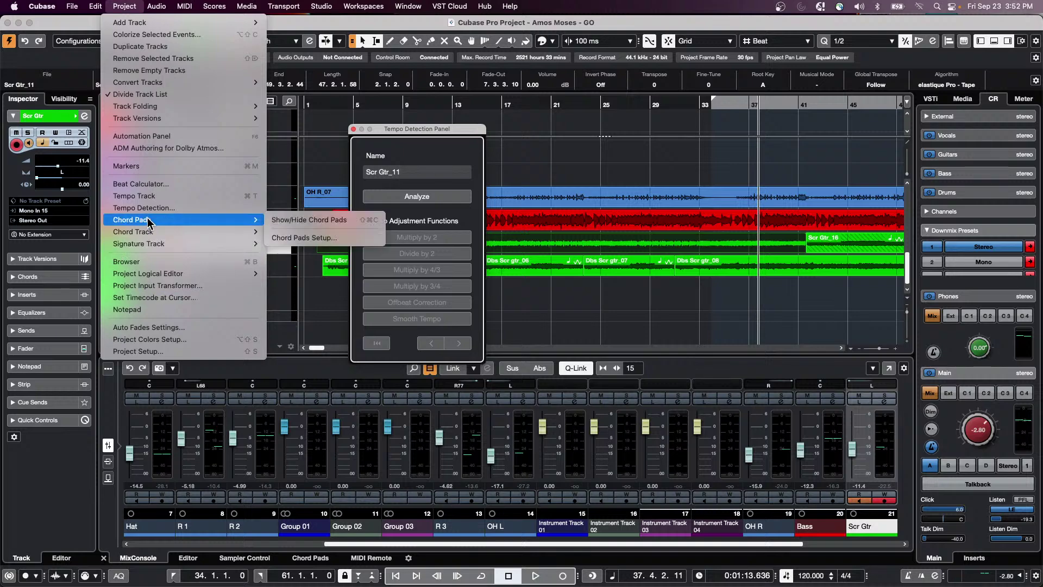
{"action": "left_click", "coordinate": [97, 6]}
{"action": "left_click", "coordinate": [95, 8]}
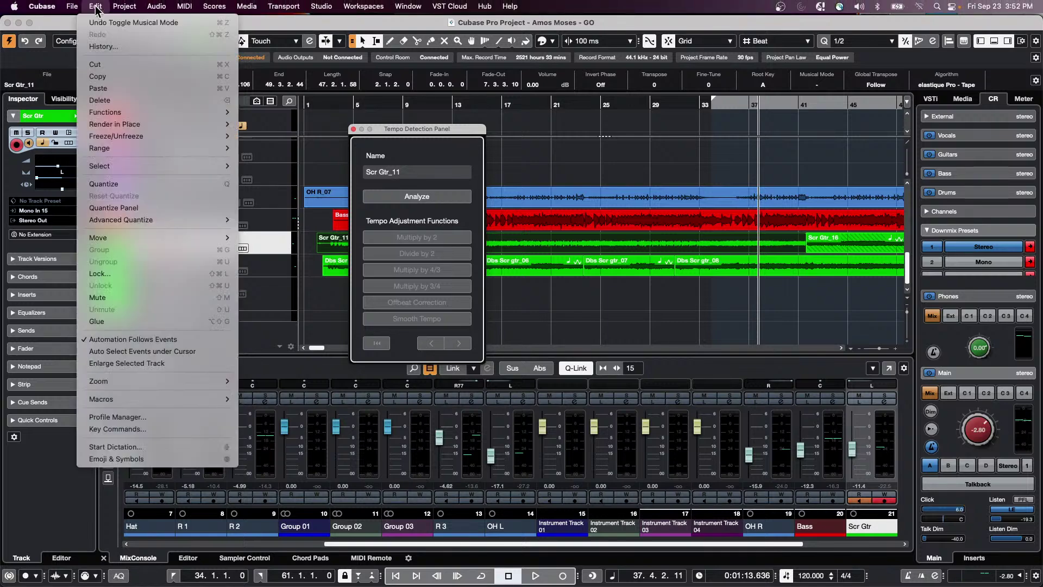
{"action": "left_click", "coordinate": [119, 430]}
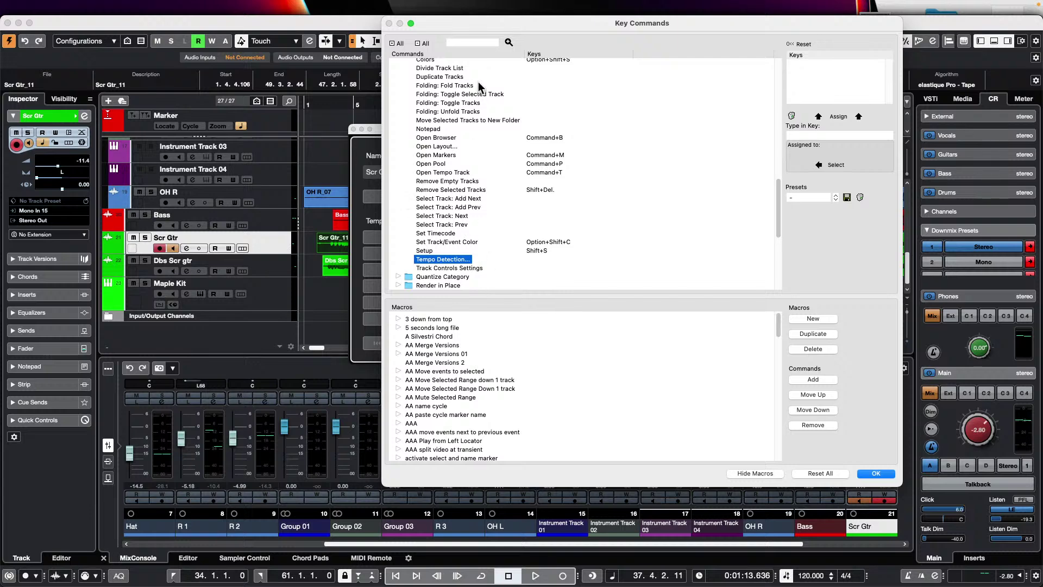
{"action": "left_click", "coordinate": [472, 42]}
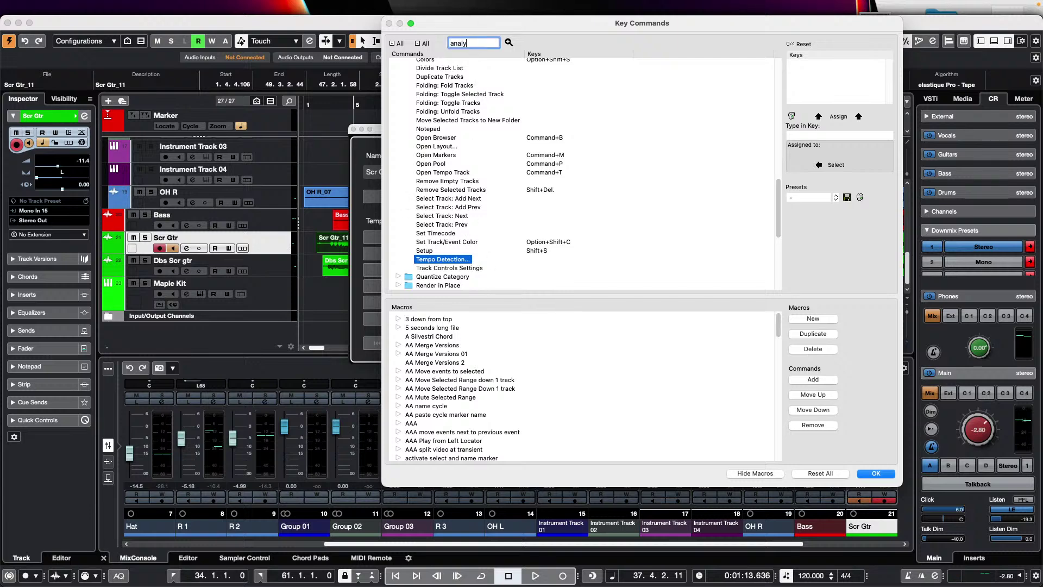
{"action": "key", "text": "Return"}
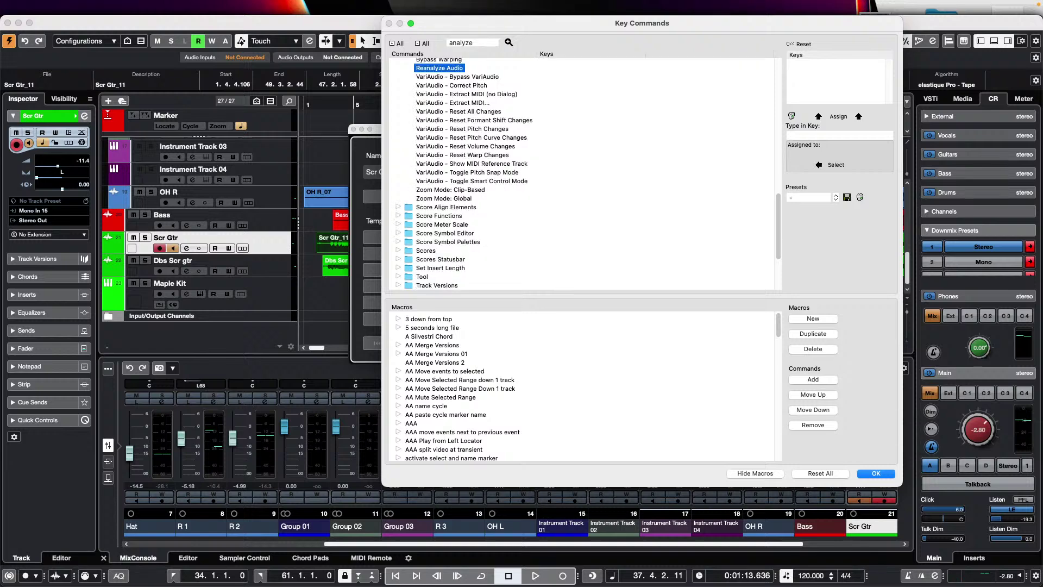
{"action": "left_click", "coordinate": [508, 42]}
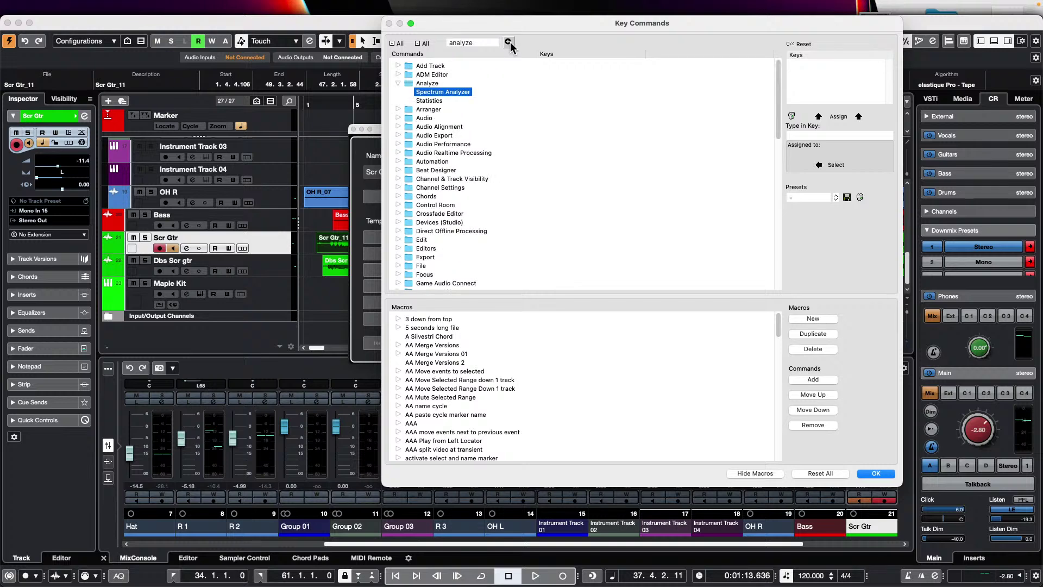
{"action": "left_click", "coordinate": [509, 42]}
{"action": "left_click", "coordinate": [508, 43]}
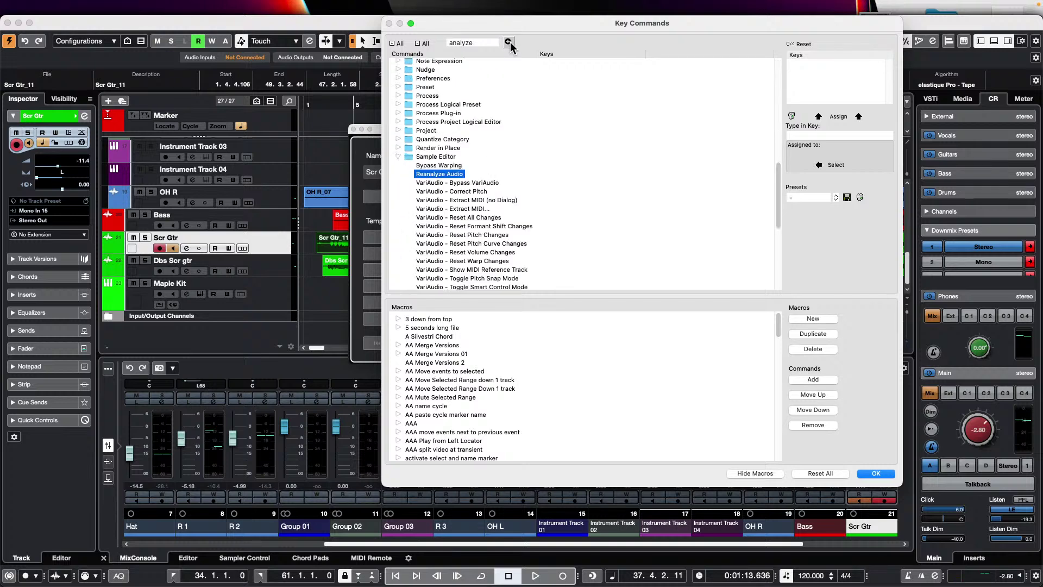
{"action": "left_click", "coordinate": [509, 42]}
{"action": "left_click", "coordinate": [509, 43]}
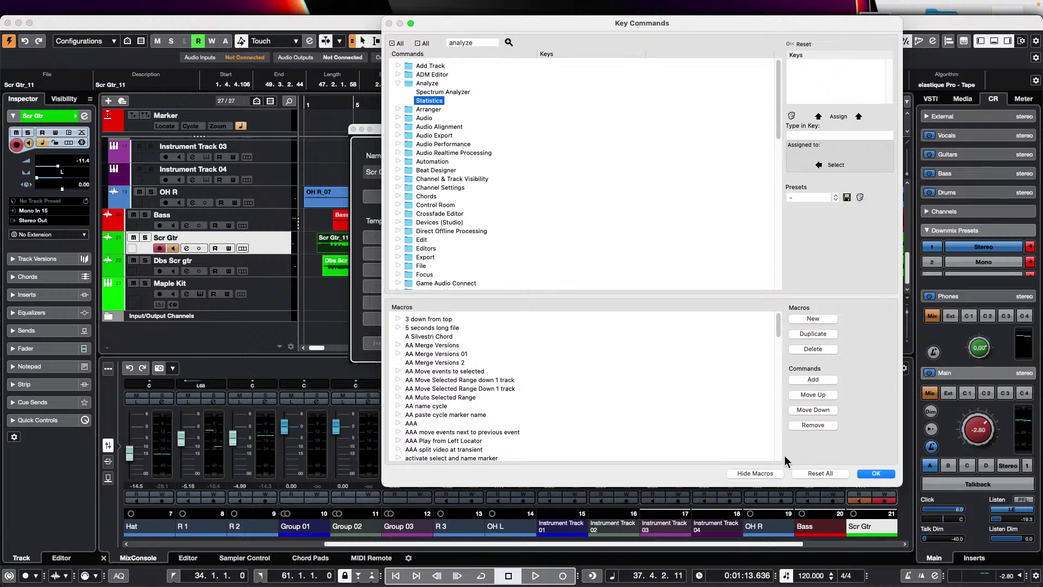
{"action": "left_click", "coordinate": [890, 475]}
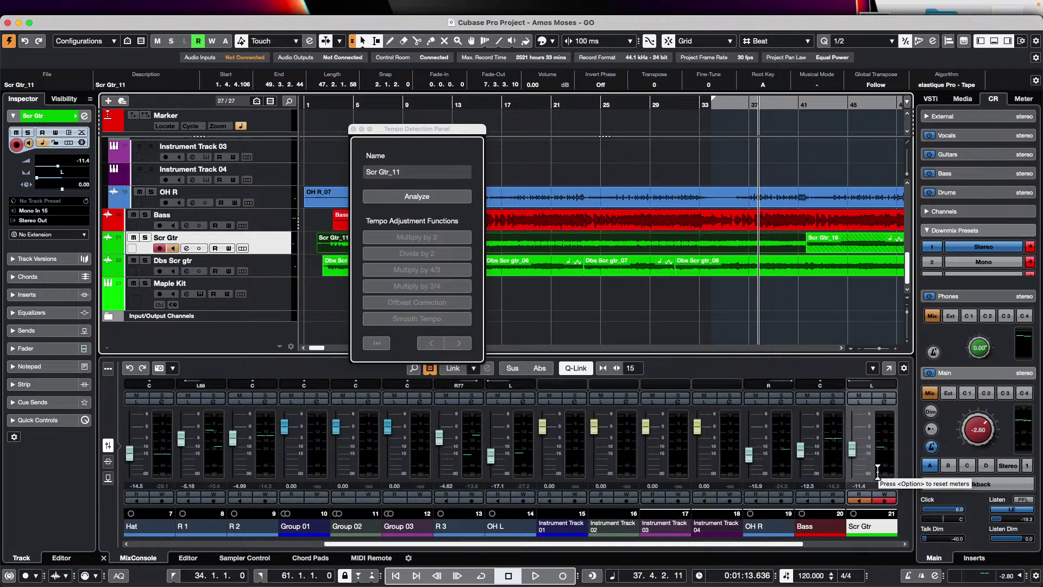
Show the sample editor for Scr Gtr_11, hide the lower zone and close the Tempo Detection Panel.
{"action": "key", "text": "super+e"}
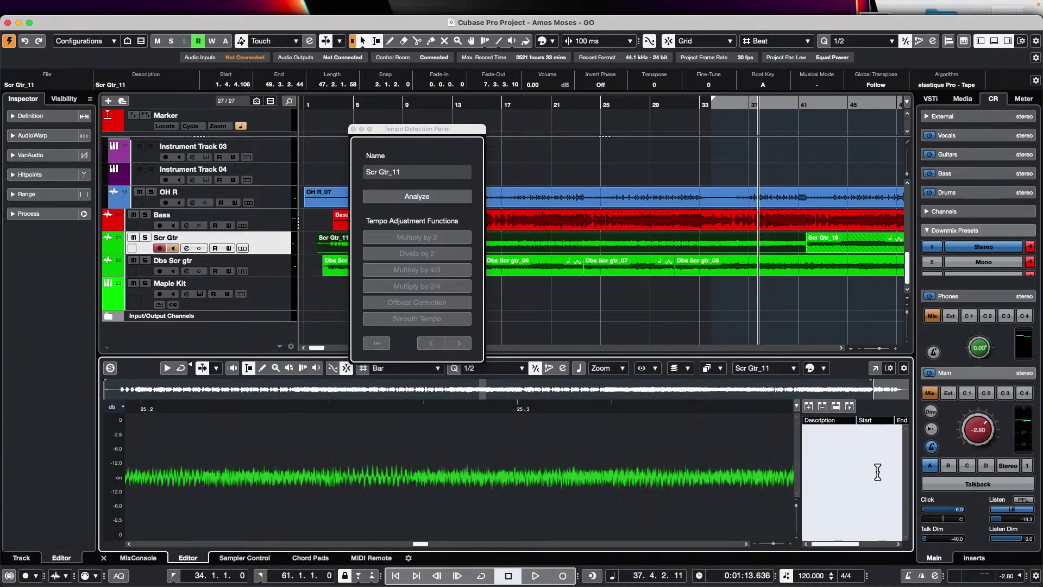
{"action": "left_click", "coordinate": [451, 155]}
{"action": "key", "text": "super+e"}
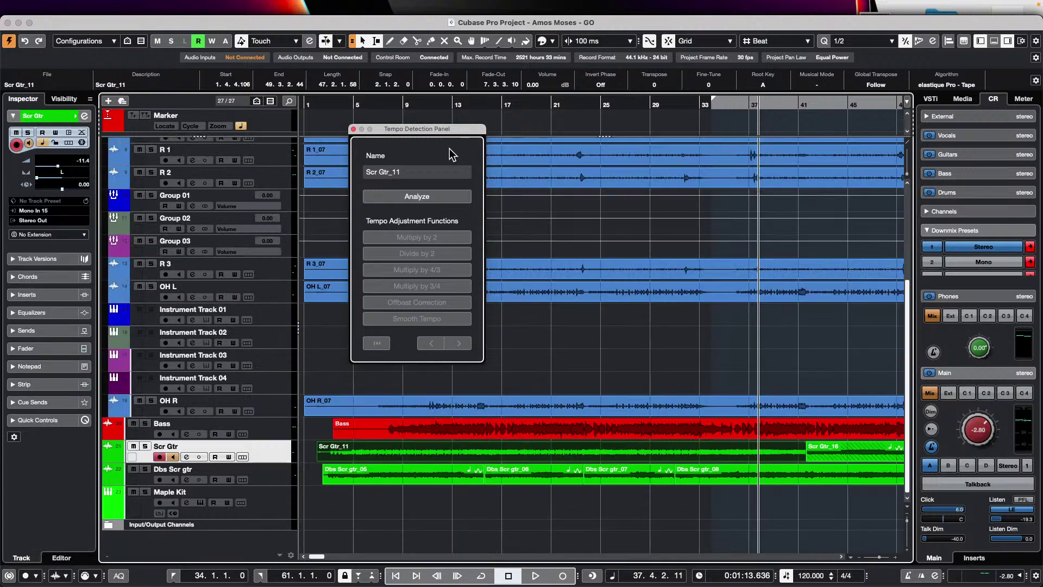
{"action": "left_click", "coordinate": [353, 129]}
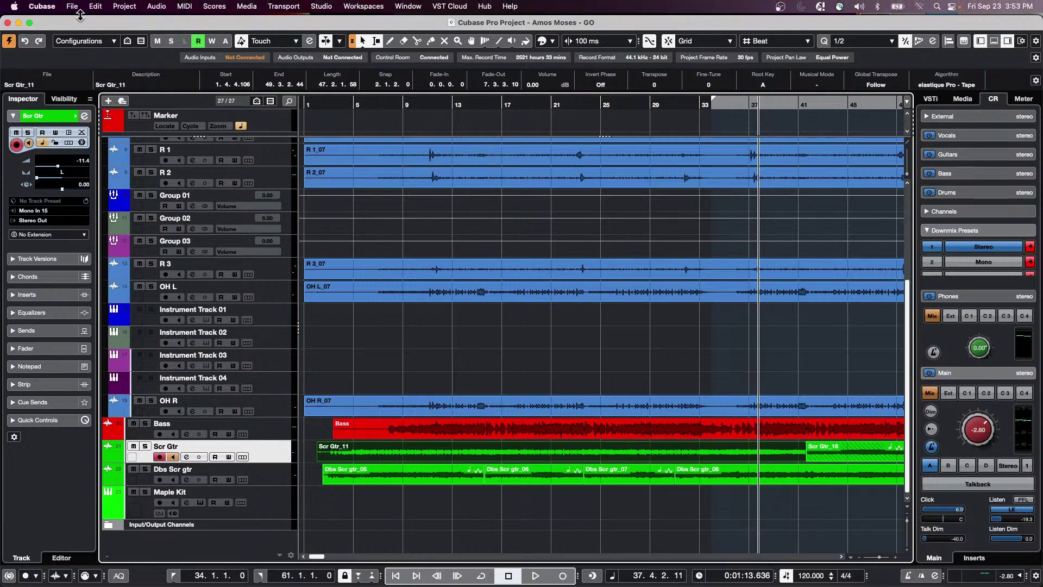
Open the recent project be someone.cpr and select the main part on The Grand track.
{"action": "left_click", "coordinate": [74, 8]}
{"action": "mouse_move", "coordinate": [109, 238]}
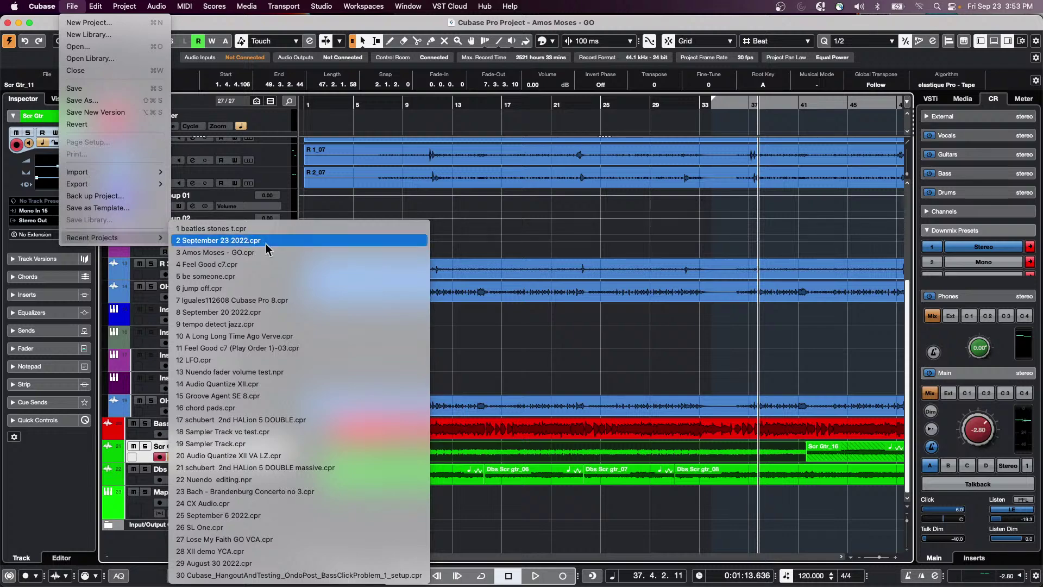
{"action": "left_click", "coordinate": [239, 277]}
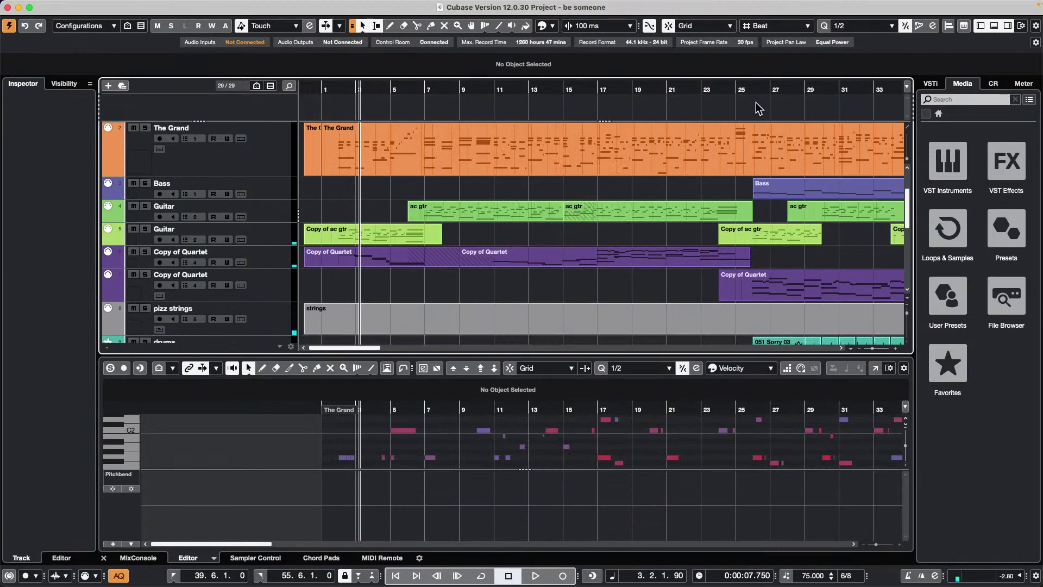
{"action": "left_click", "coordinate": [537, 174]}
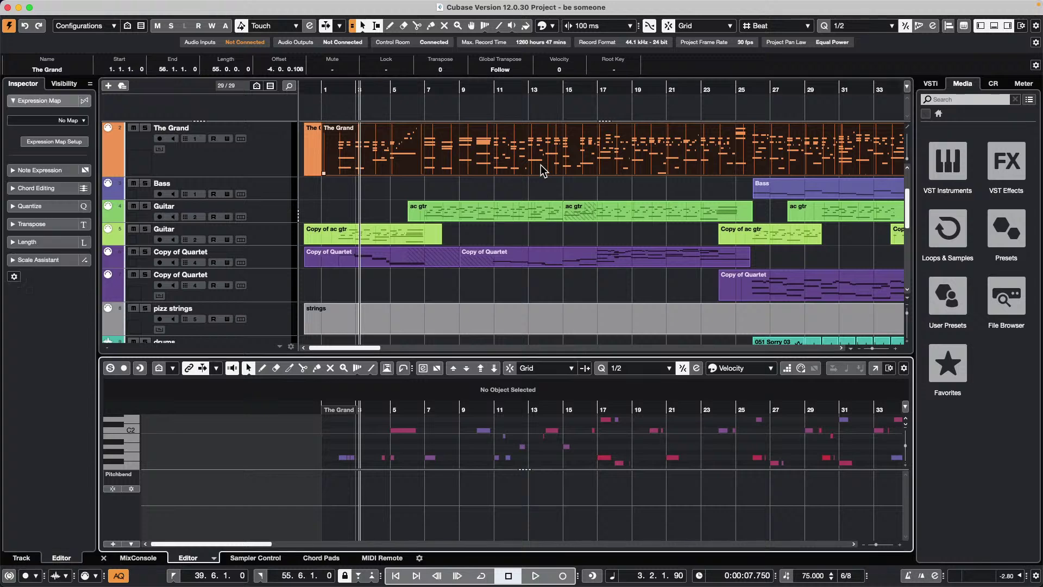
Try to create chord events on the chord track from the selected The Grand part.
{"action": "mouse_move", "coordinate": [336, 2]}
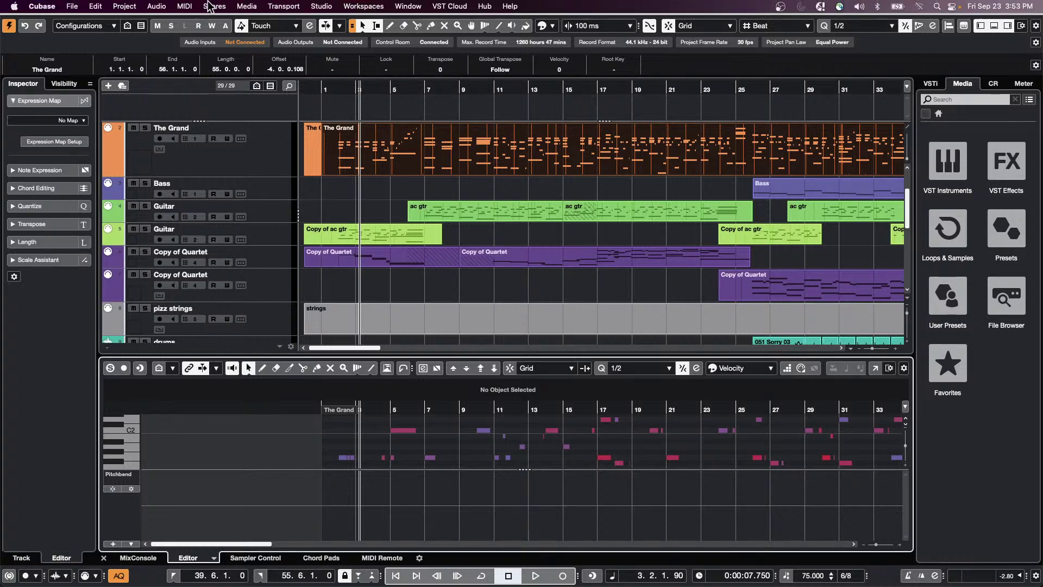
{"action": "left_click", "coordinate": [94, 6]}
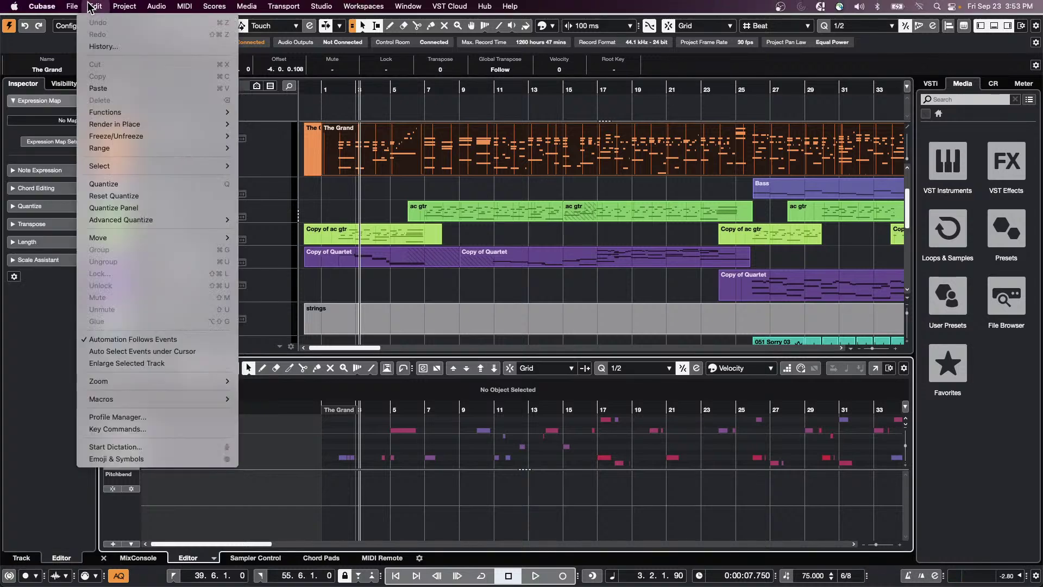
{"action": "mouse_move", "coordinate": [124, 6]}
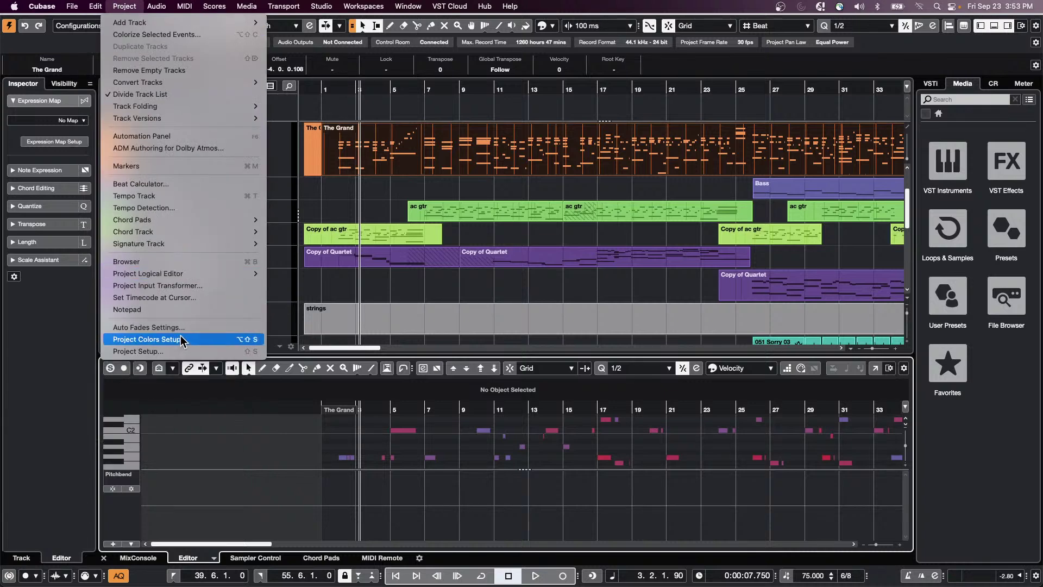
{"action": "mouse_move", "coordinate": [253, 231]}
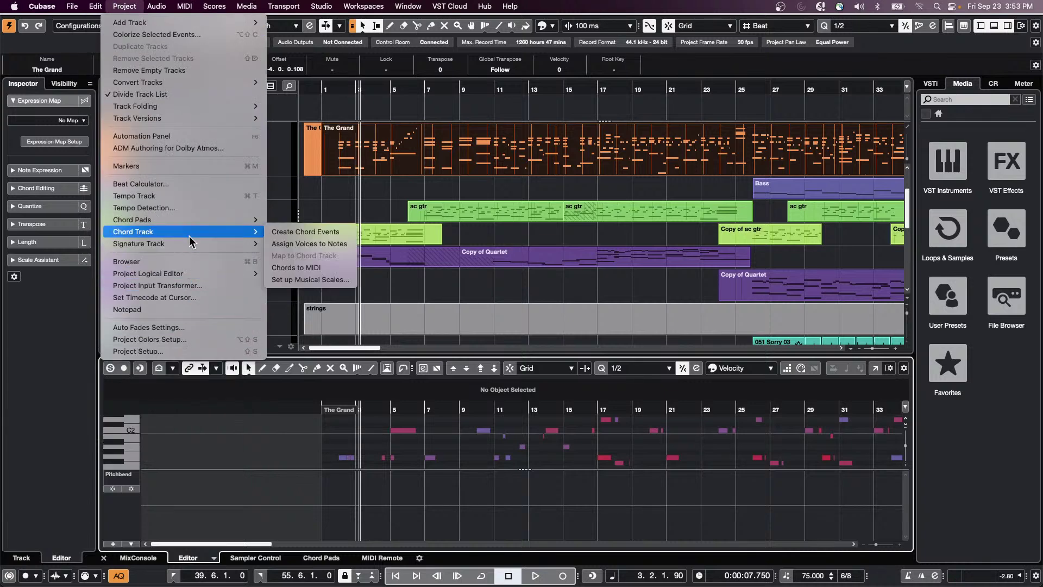
{"action": "left_click", "coordinate": [291, 234]}
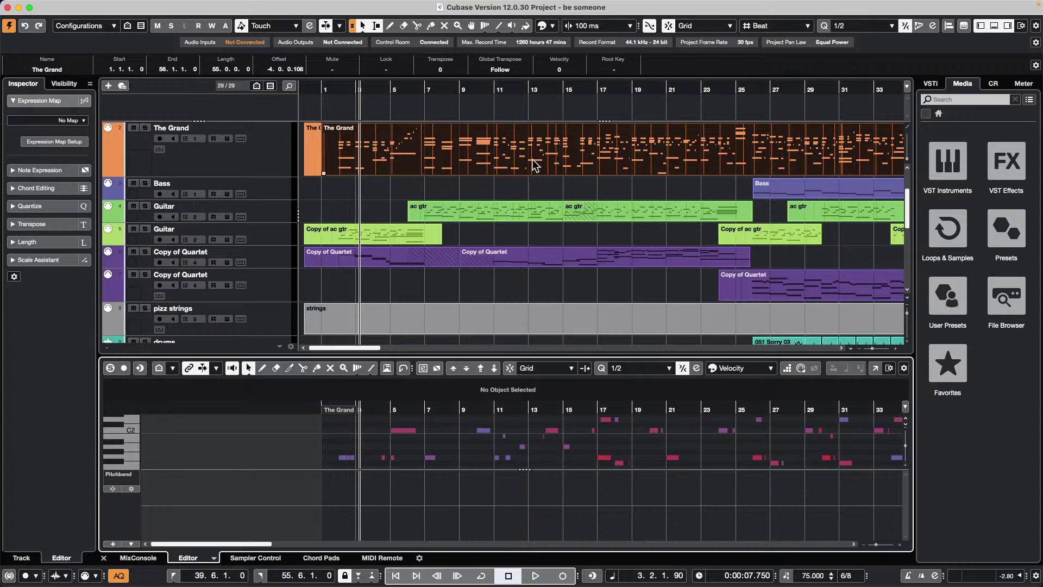
Open The Grand part in the Score Editor and turn on Show Chord Track in the advanced layout options.
{"action": "key", "text": "super+r"}
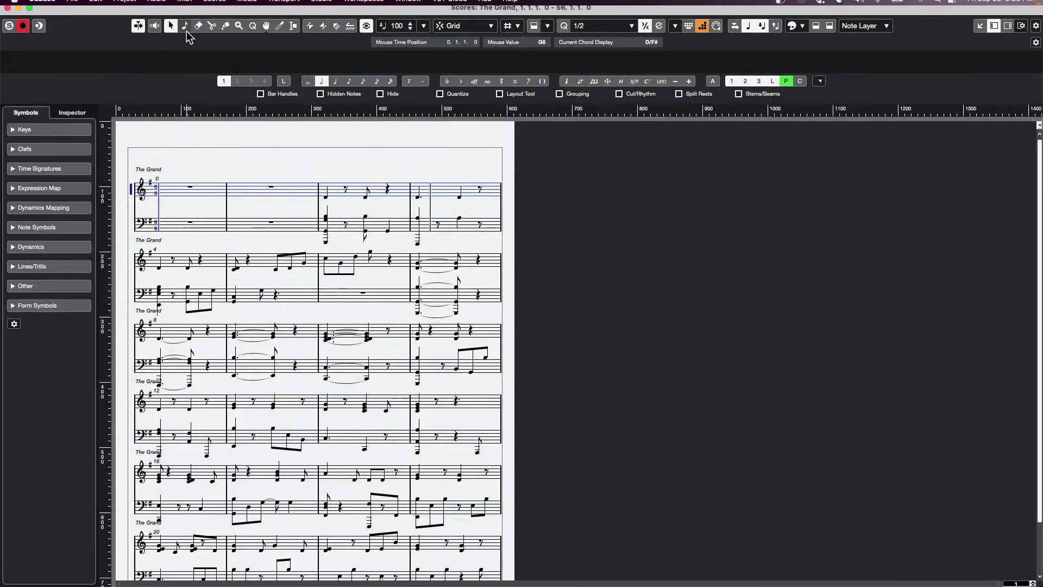
{"action": "mouse_move", "coordinate": [184, 6]}
{"action": "left_click", "coordinate": [220, 7]}
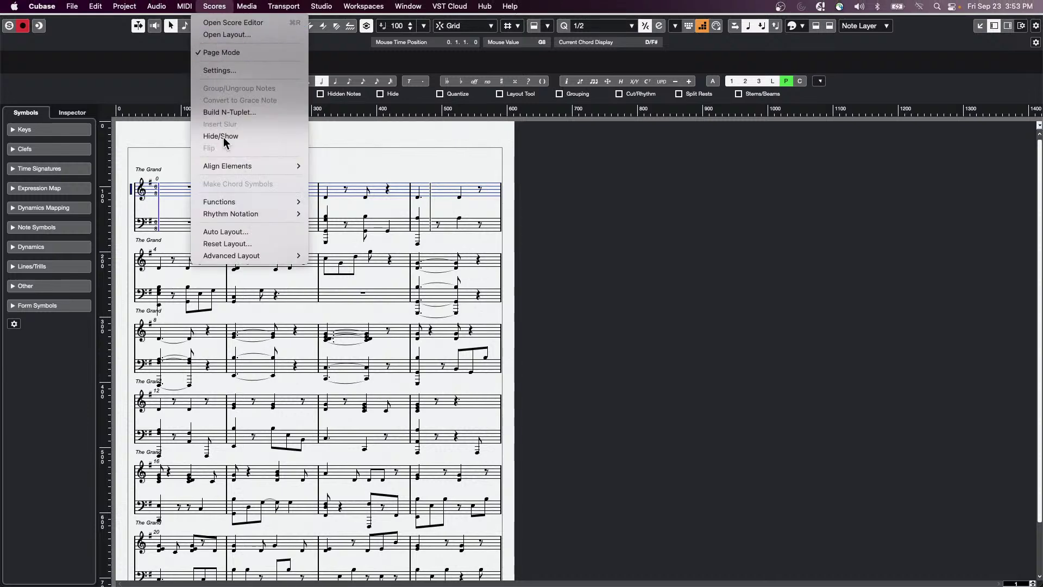
{"action": "mouse_move", "coordinate": [242, 257]}
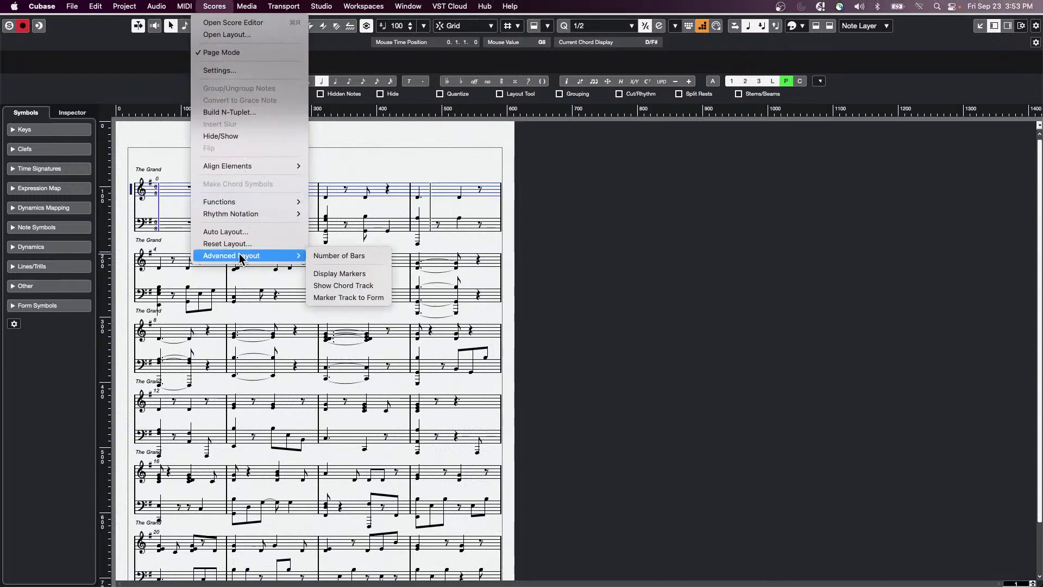
{"action": "left_click", "coordinate": [364, 285]}
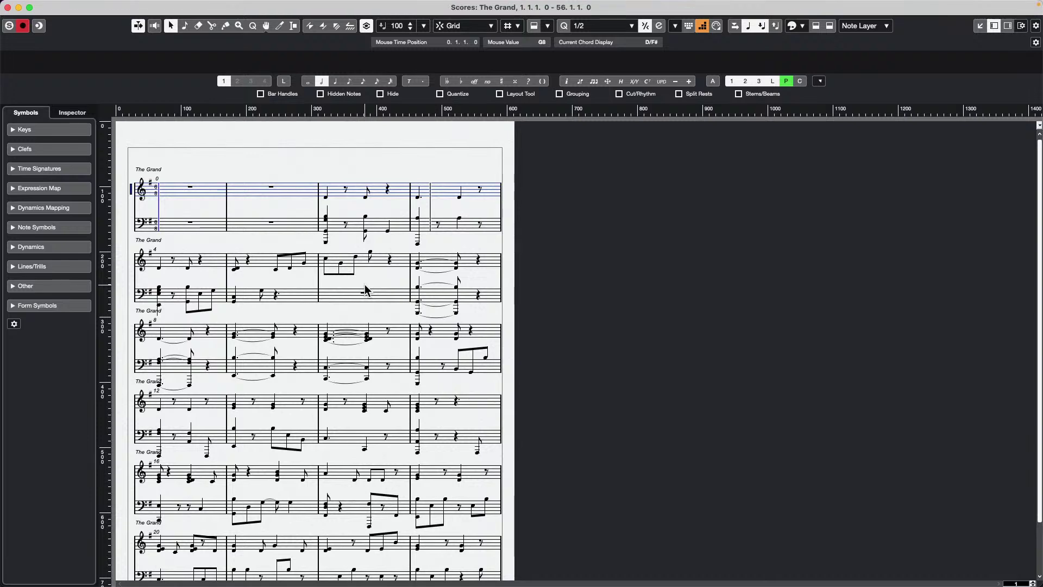
Return to the arrangement and create chord events from The Grand part, including bass notes and tensions and detecting arpeggios.
{"action": "left_click", "coordinate": [8, 7]}
{"action": "scroll", "coordinate": [500, 157], "scroll_direction": "up", "scroll_amount": 2}
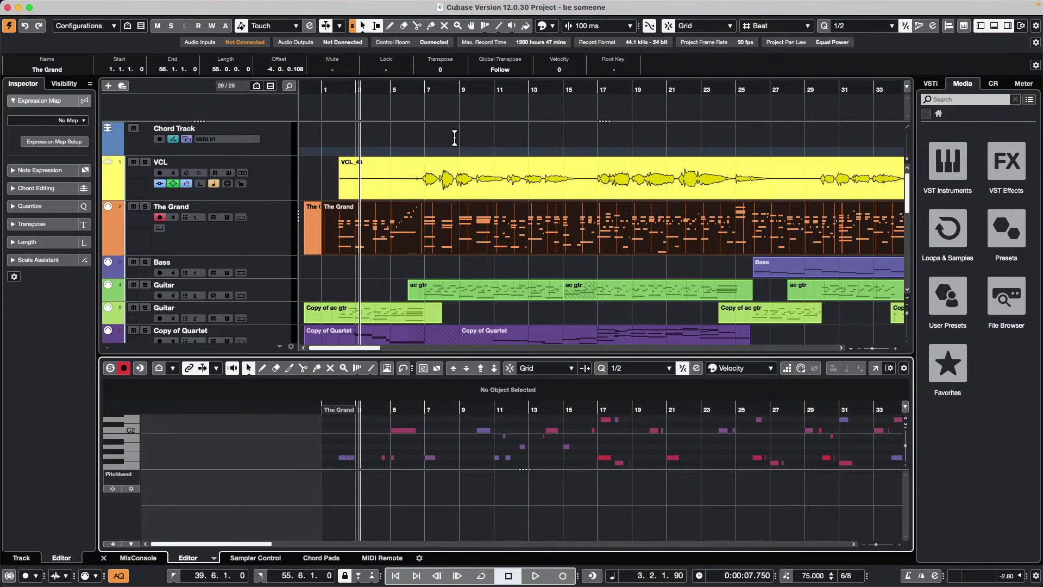
{"action": "left_click", "coordinate": [288, 142]}
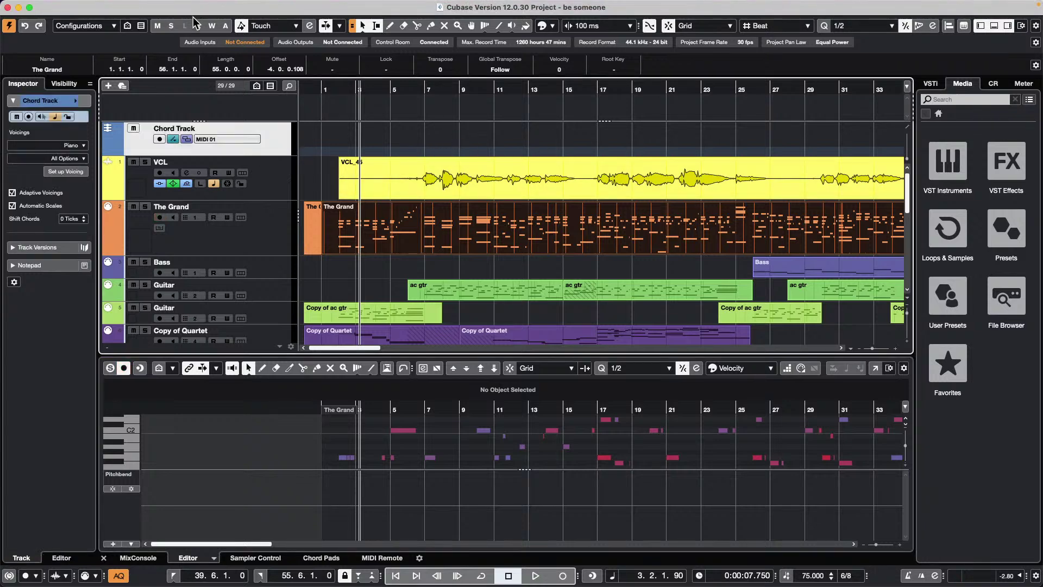
{"action": "left_click", "coordinate": [67, 5]}
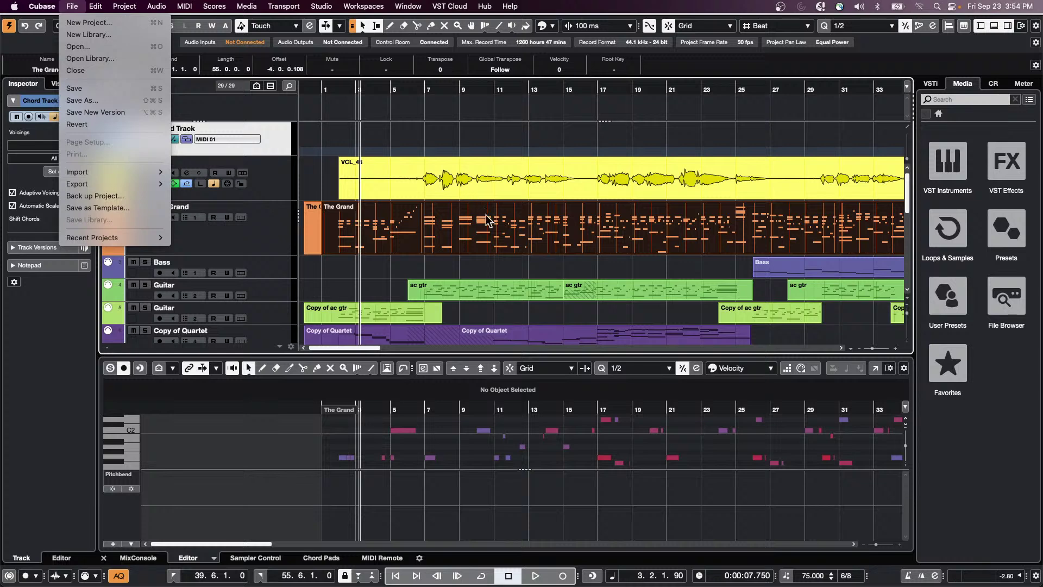
{"action": "left_click", "coordinate": [478, 228]}
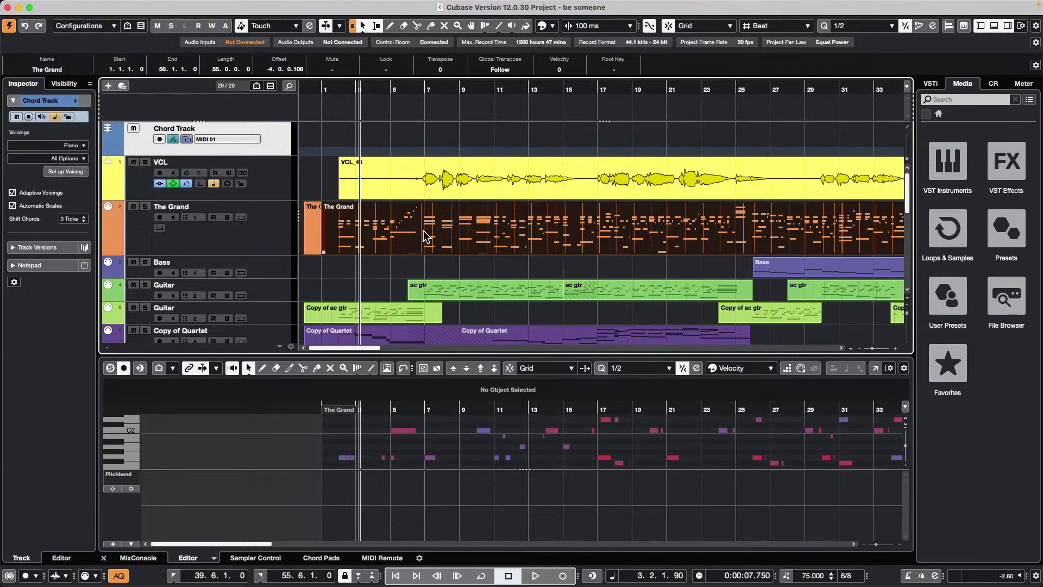
{"action": "left_click_drag", "start_coordinate": [417, 116], "coordinate": [407, 134]}
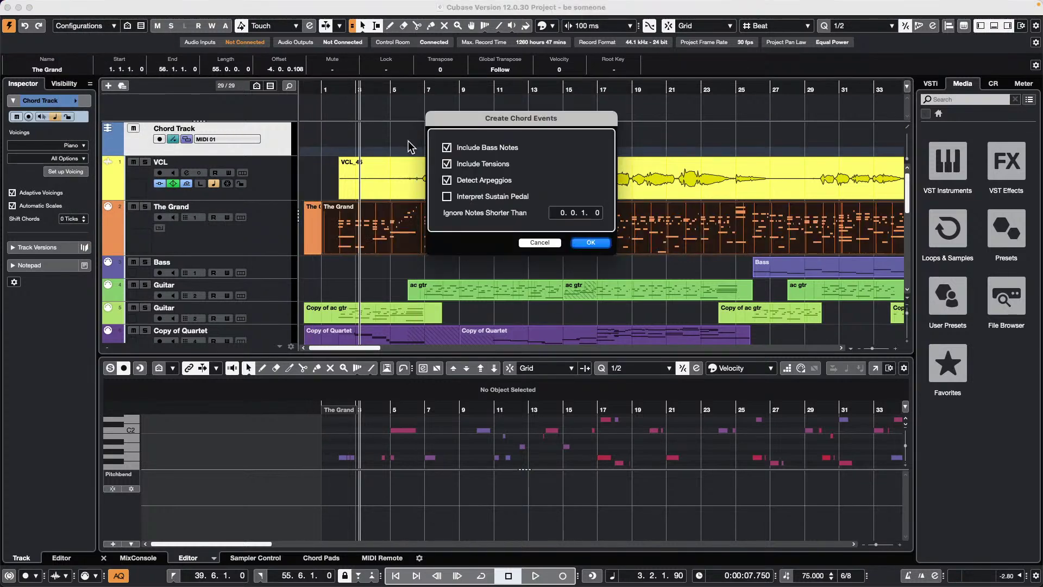
{"action": "left_click", "coordinate": [592, 243]}
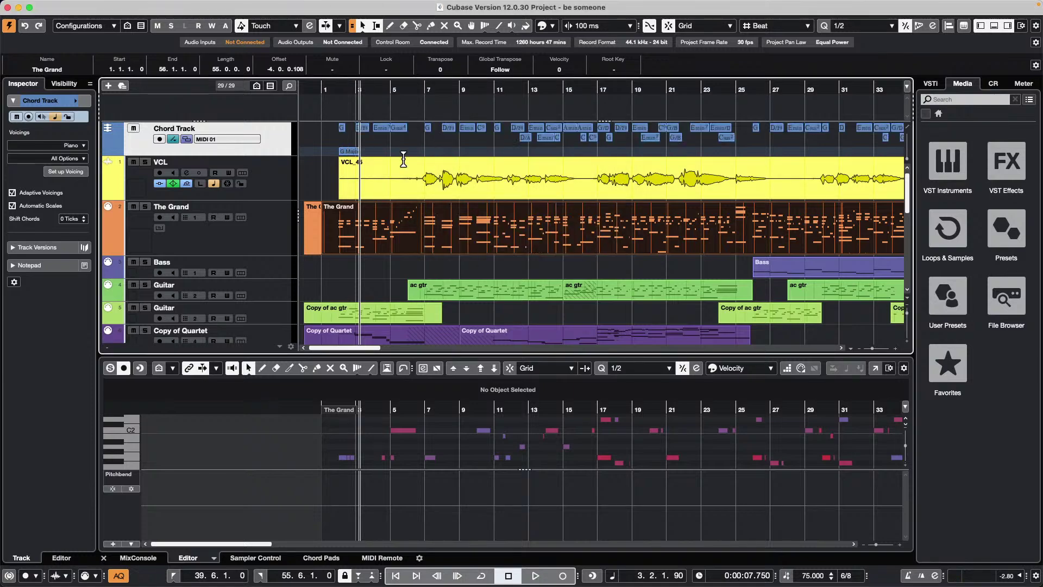
Reopen The Grand's score, switch Show Chord Track off and on again, and close the Score Editor.
{"action": "key", "text": "super+r"}
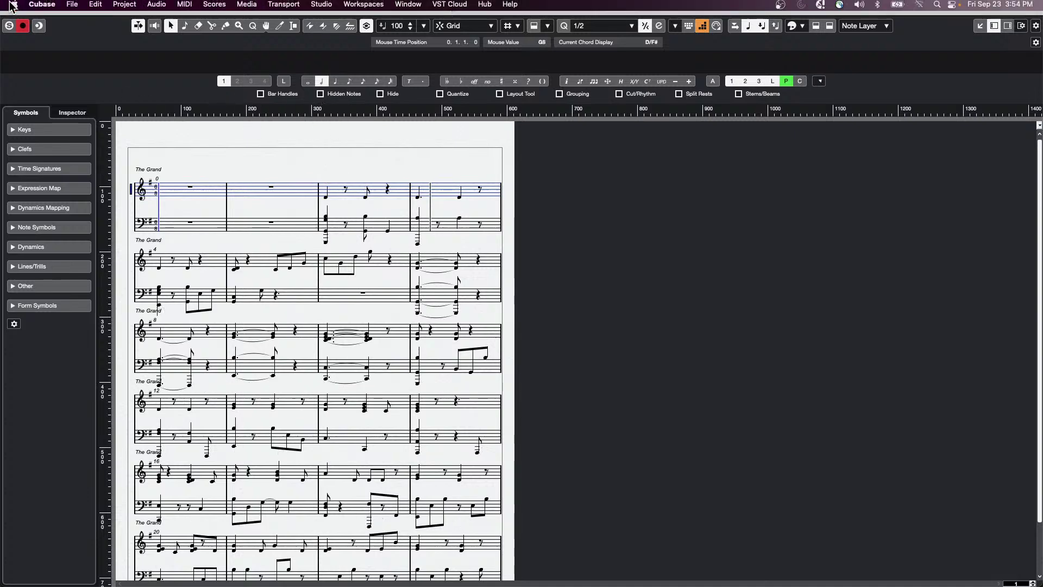
{"action": "left_click", "coordinate": [193, 7]}
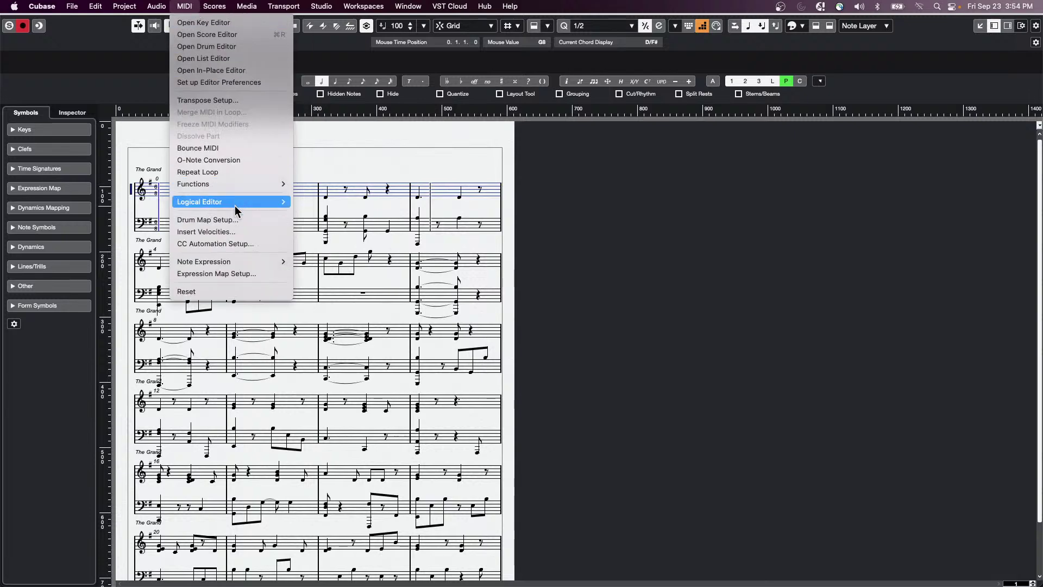
{"action": "mouse_move", "coordinate": [214, 6]}
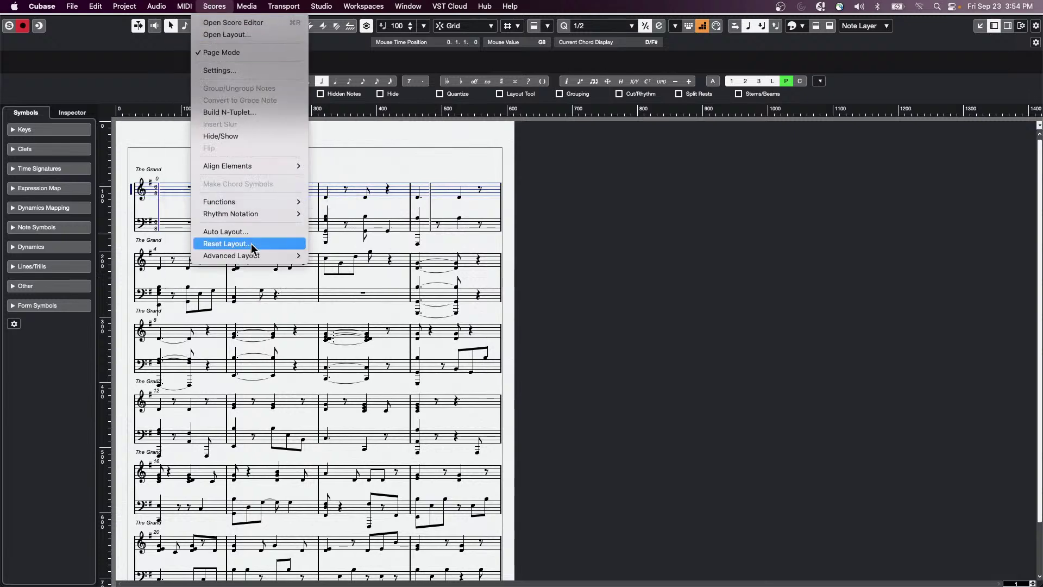
{"action": "mouse_move", "coordinate": [257, 255]}
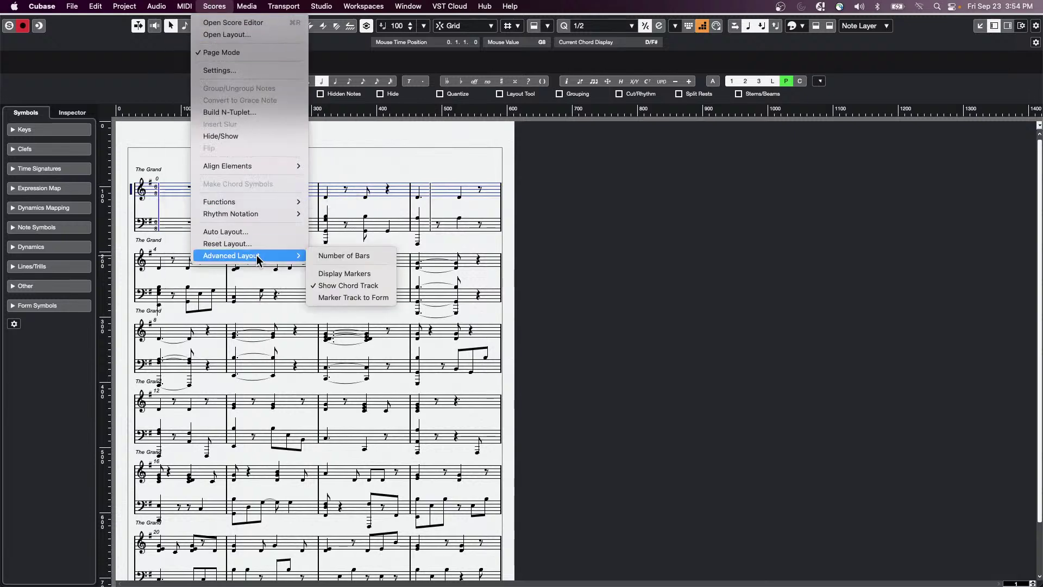
{"action": "left_click", "coordinate": [343, 285]}
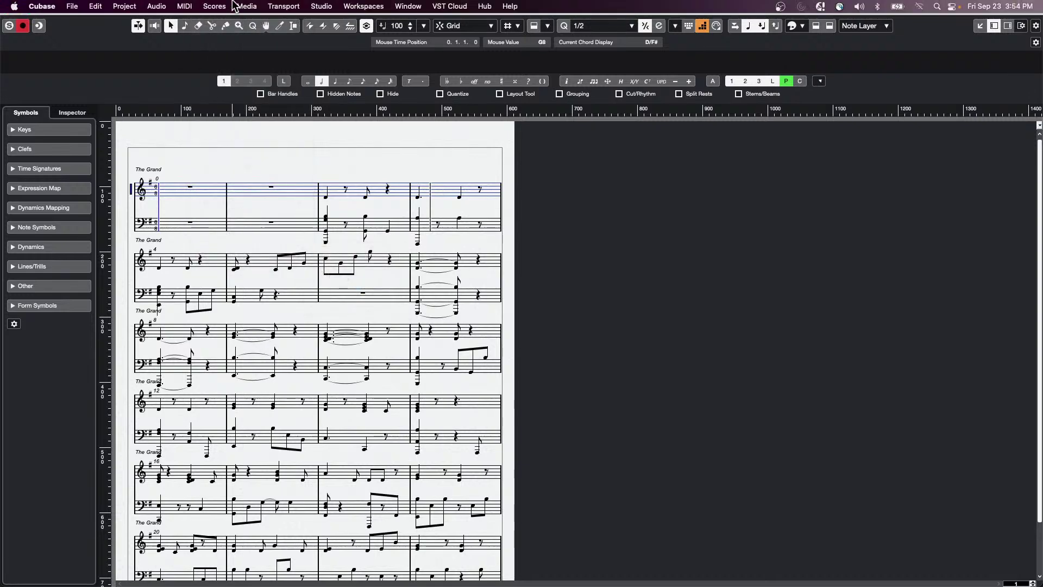
{"action": "left_click", "coordinate": [212, 6]}
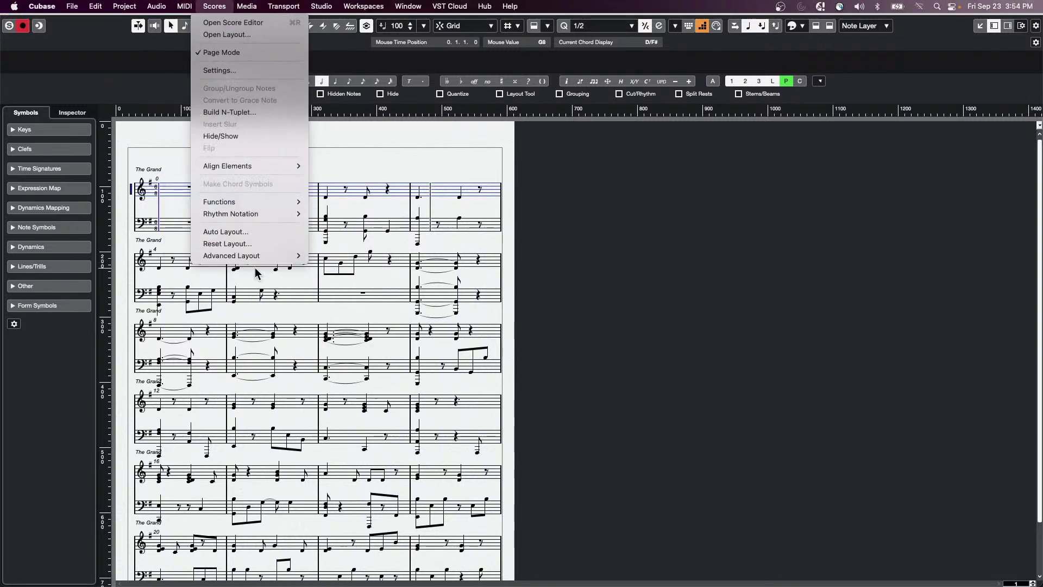
{"action": "mouse_move", "coordinate": [258, 256]}
{"action": "left_click", "coordinate": [341, 284]}
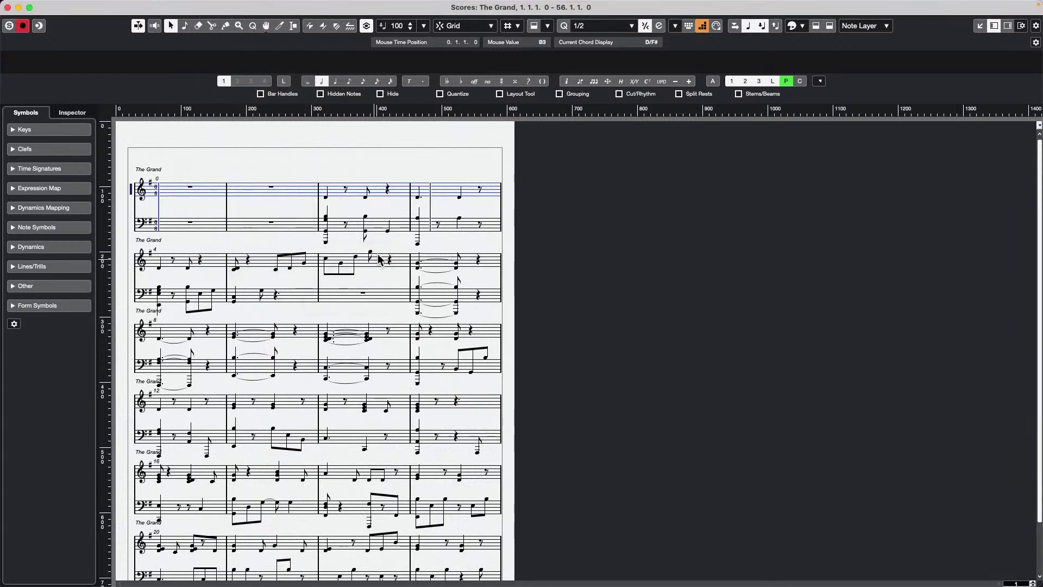
{"action": "left_click", "coordinate": [7, 8]}
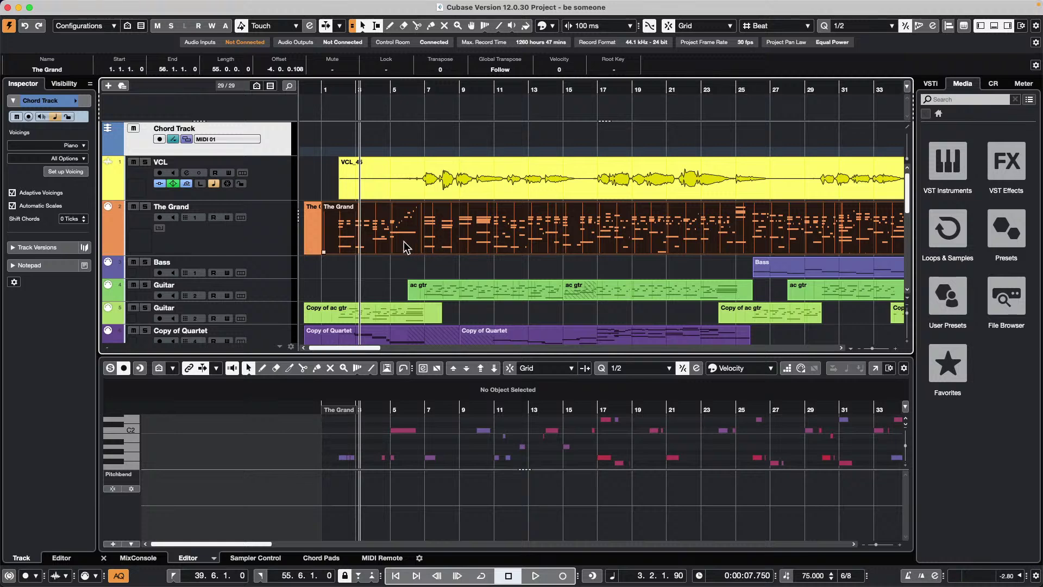
Revert the be someone project to its previously saved version.
{"action": "left_click", "coordinate": [441, 242]}
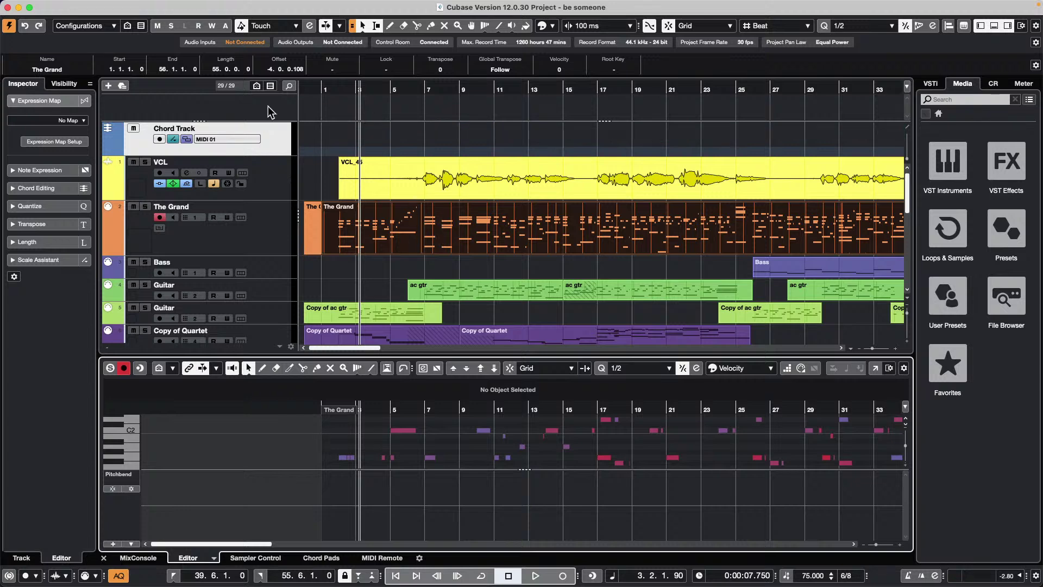
{"action": "left_click", "coordinate": [72, 6]}
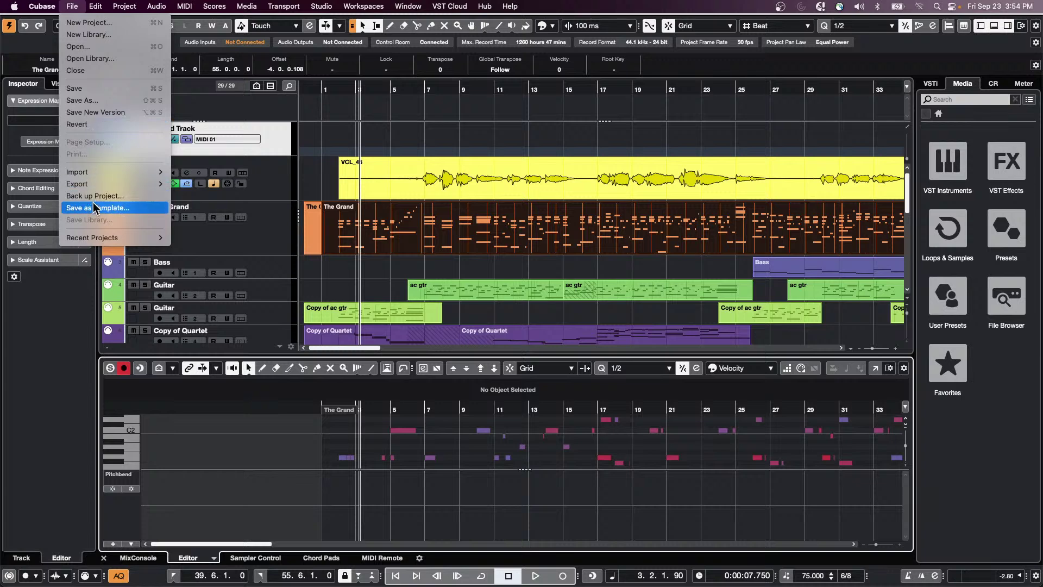
{"action": "left_click", "coordinate": [101, 124]}
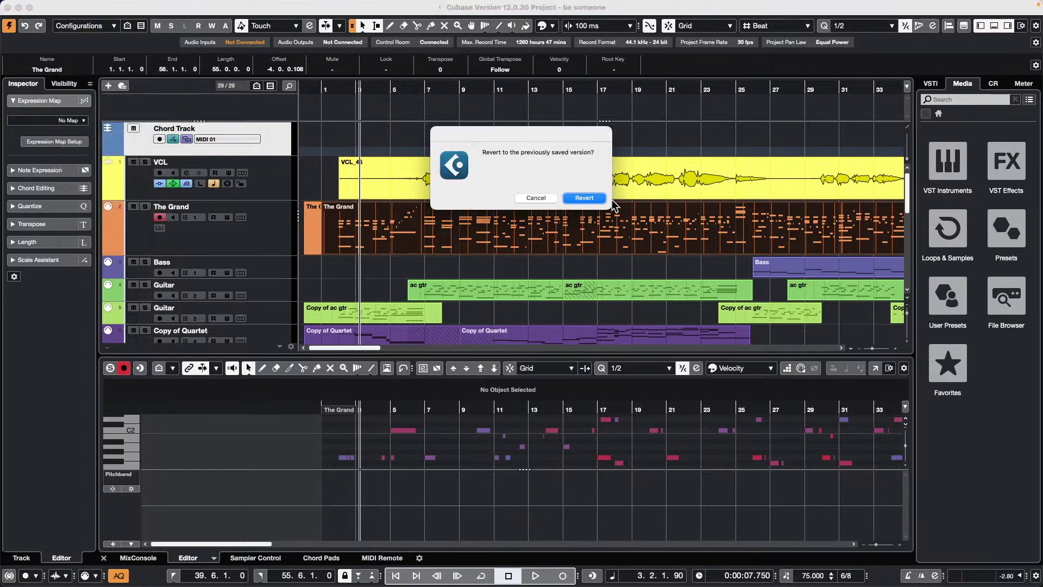
{"action": "left_click", "coordinate": [592, 198]}
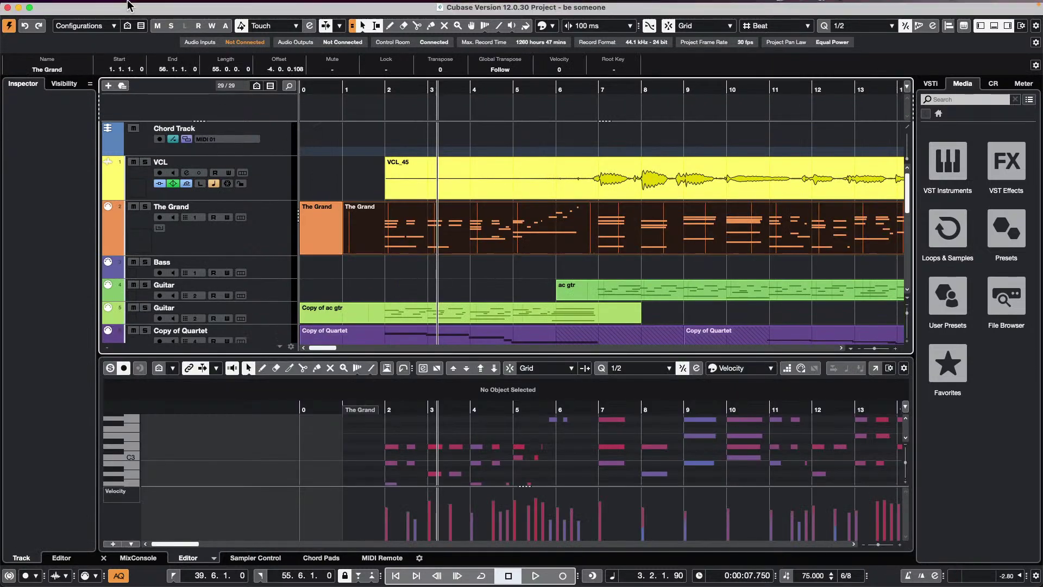
Create chord events from The Grand part and show the chord track's symbols in its score.
{"action": "left_click_drag", "start_coordinate": [469, 227], "coordinate": [465, 146]}
{"action": "left_click", "coordinate": [598, 245]}
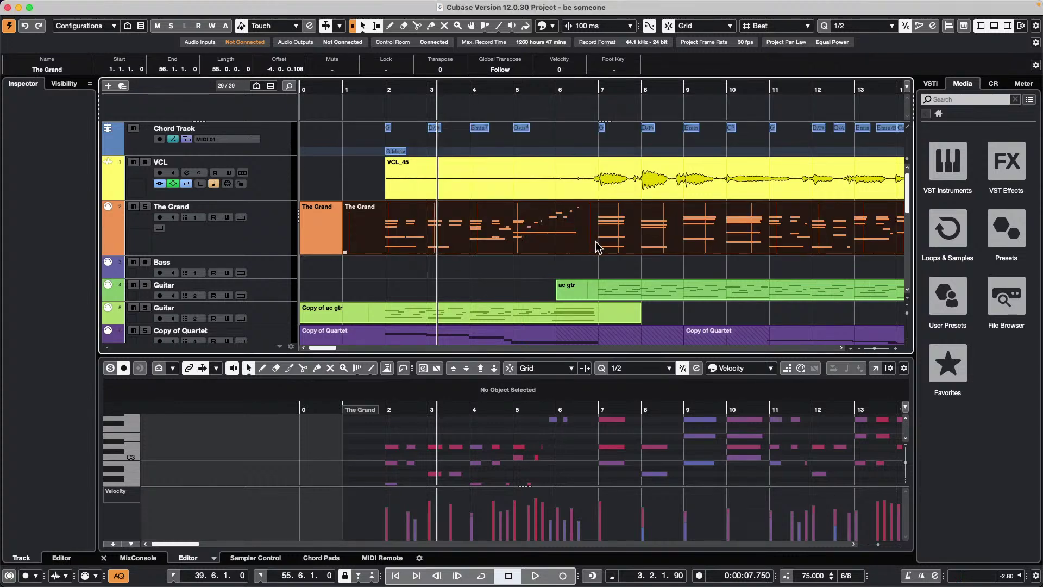
{"action": "key", "text": "super+r"}
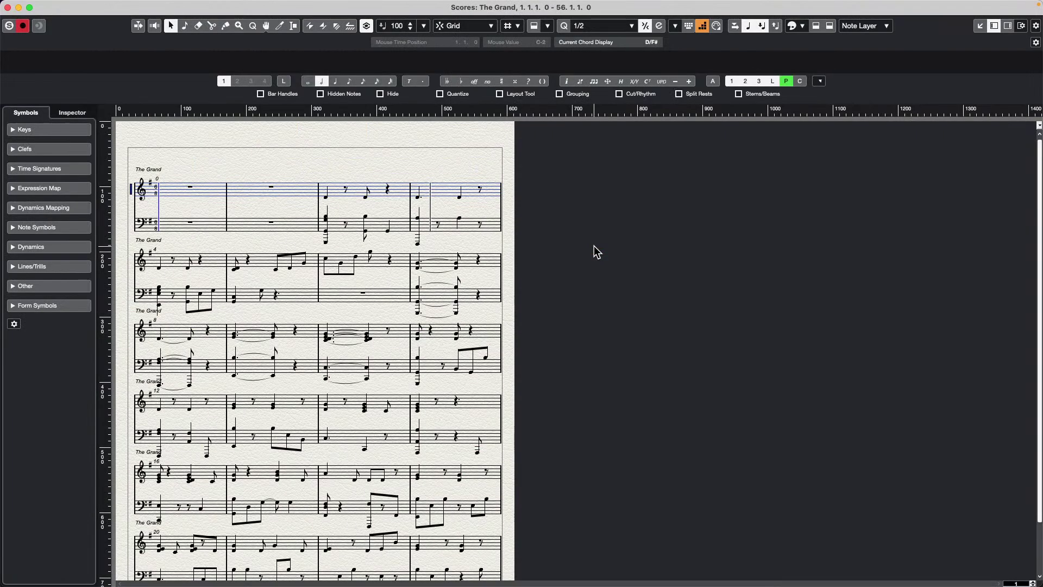
{"action": "left_click", "coordinate": [163, 6]}
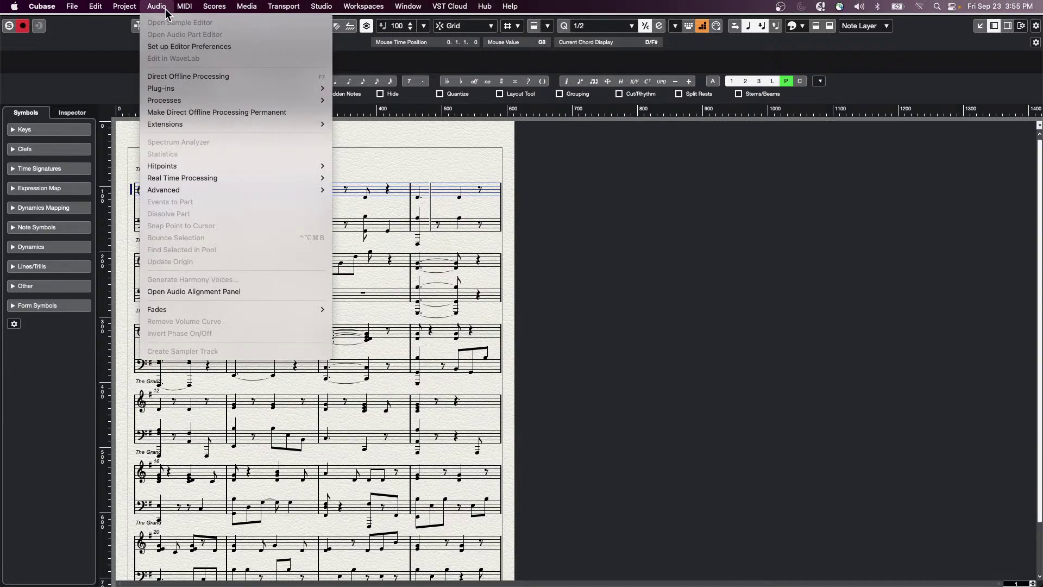
{"action": "mouse_move", "coordinate": [215, 6]}
{"action": "mouse_move", "coordinate": [258, 255]}
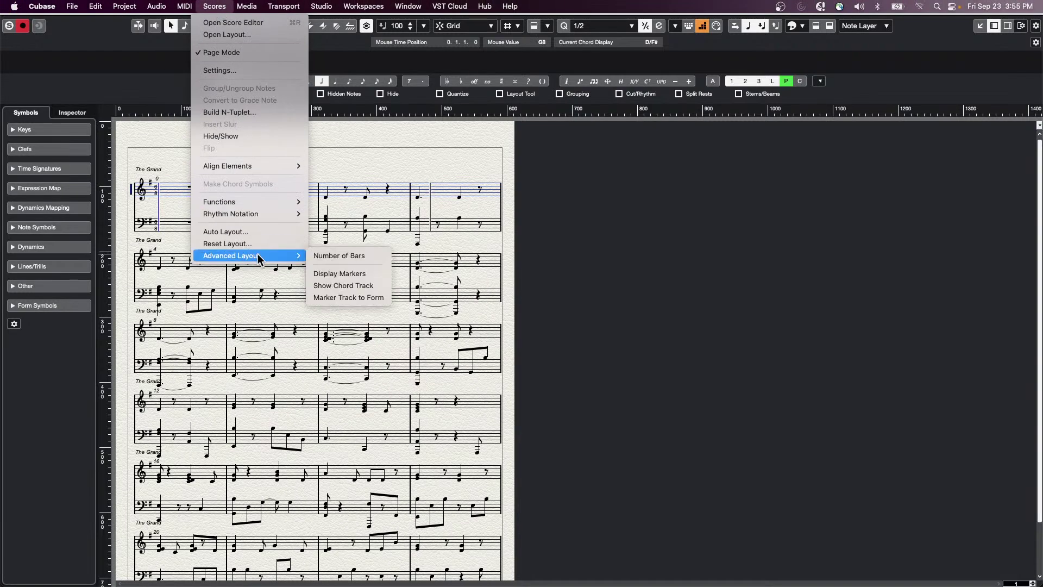
{"action": "left_click", "coordinate": [341, 285]}
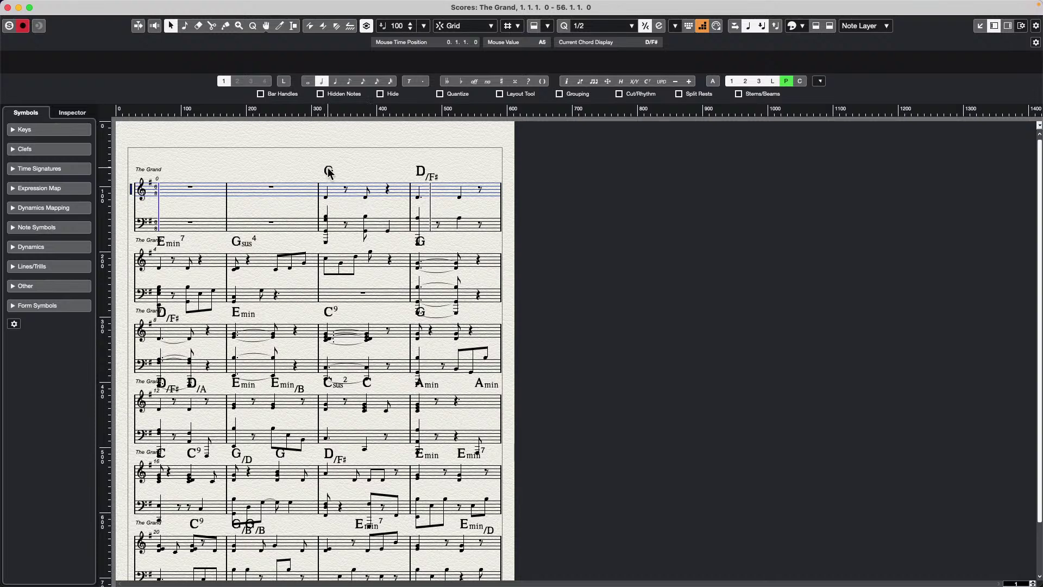
Move the first G chord symbol slightly up, and shift all selected chord symbols in the score to the left together.
{"action": "left_click_drag", "start_coordinate": [329, 173], "coordinate": [331, 170]}
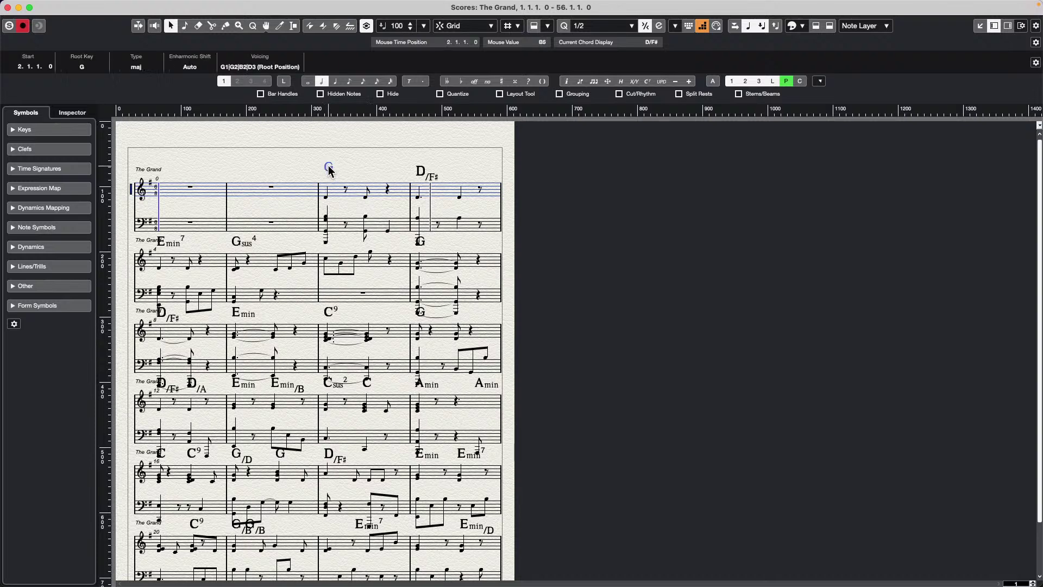
{"action": "key", "text": "super+a"}
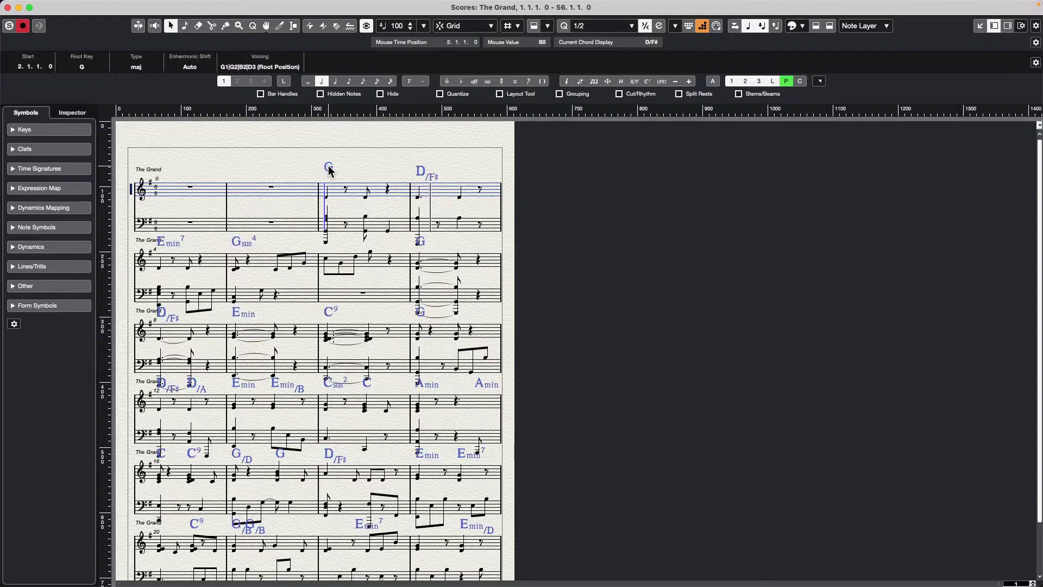
{"action": "left_click_drag", "start_coordinate": [330, 171], "coordinate": [326, 169]}
{"action": "left_click", "coordinate": [321, 168]}
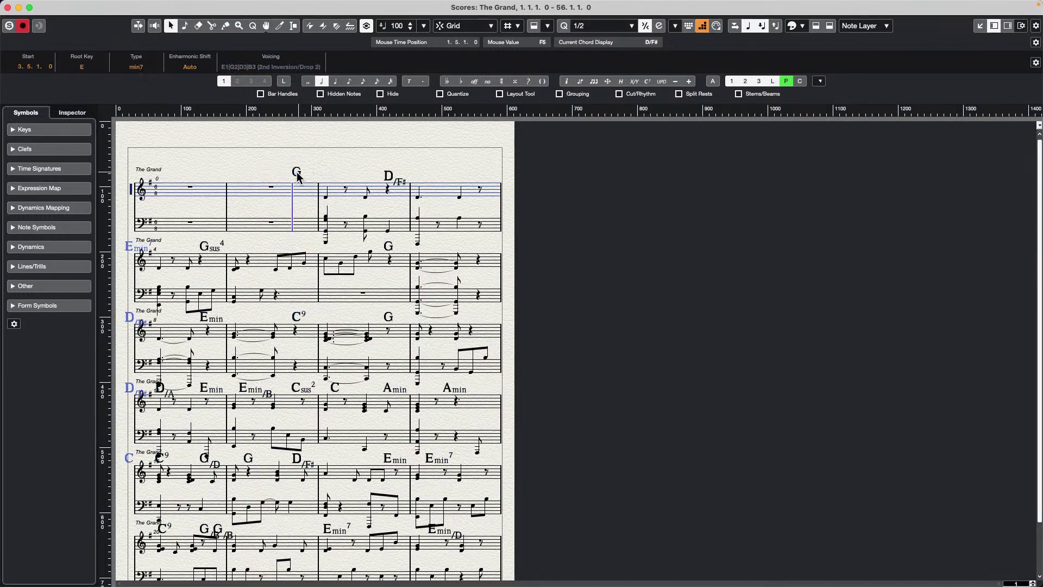
Select all chord symbols in the score and move them slightly up together.
{"action": "key", "text": "super+a"}
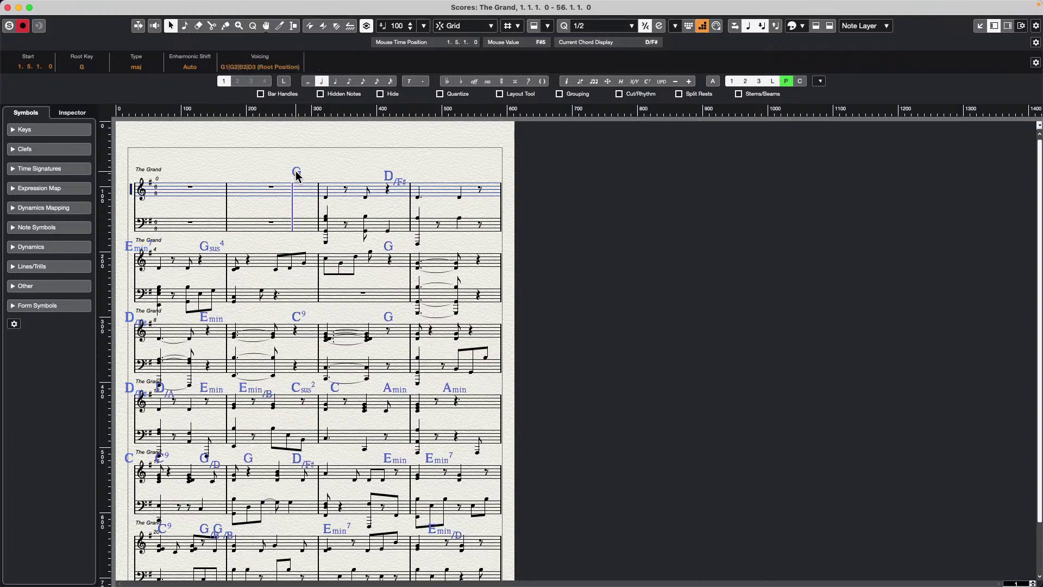
{"action": "left_click_drag", "start_coordinate": [298, 173], "coordinate": [299, 176]}
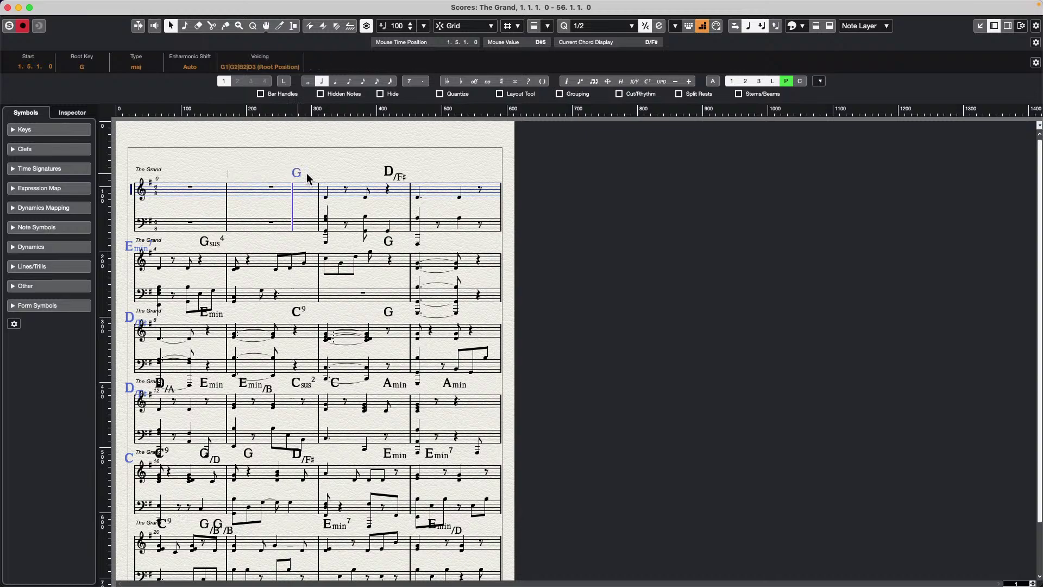
{"action": "left_click", "coordinate": [364, 6]}
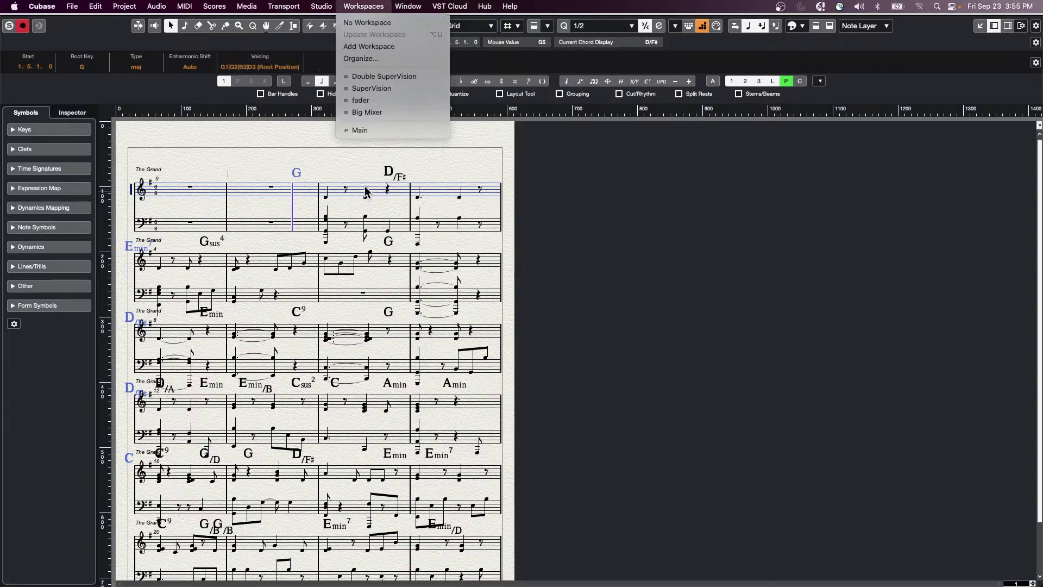
{"action": "left_click", "coordinate": [365, 159]}
Move the first D/F♯ chord symbol slightly up and to the right, and close the Score Editor.
{"action": "left_click_drag", "start_coordinate": [391, 171], "coordinate": [394, 169]}
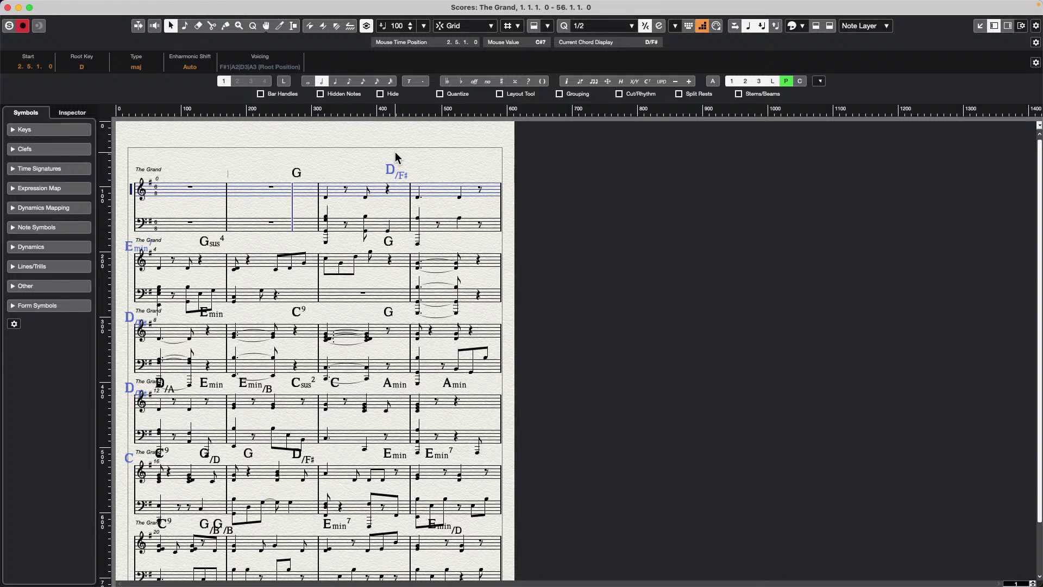
{"action": "left_click", "coordinate": [7, 8]}
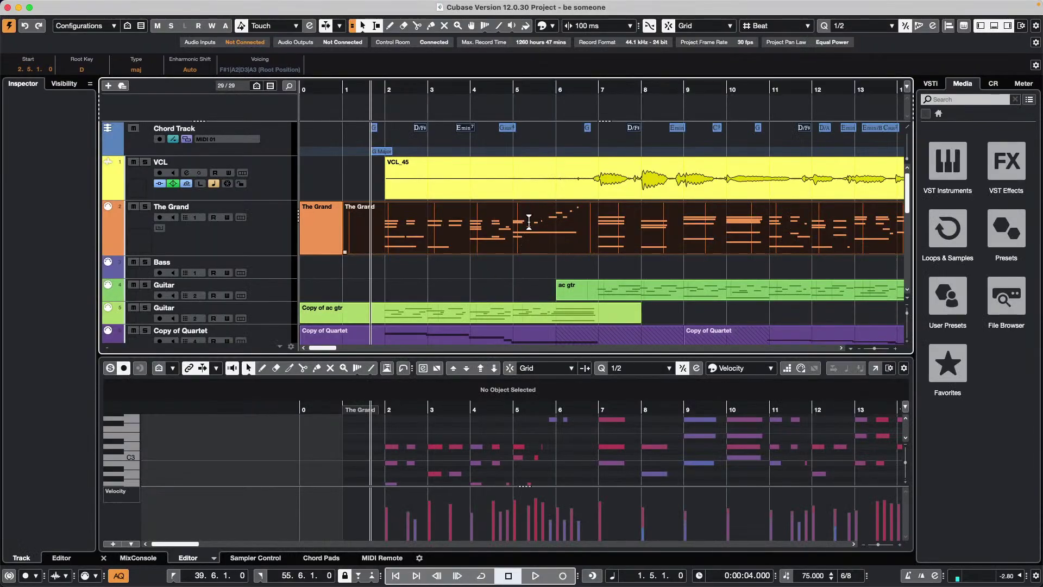
Load StereoDelay as an insert effect in the second insert slot of the VCL track.
{"action": "left_click", "coordinate": [586, 189]}
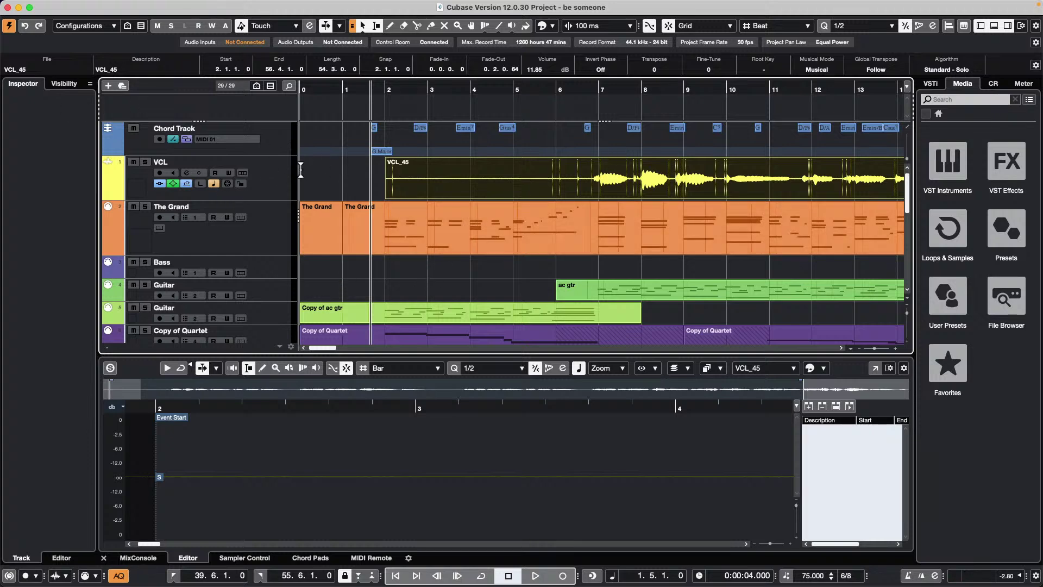
{"action": "left_click", "coordinate": [280, 184]}
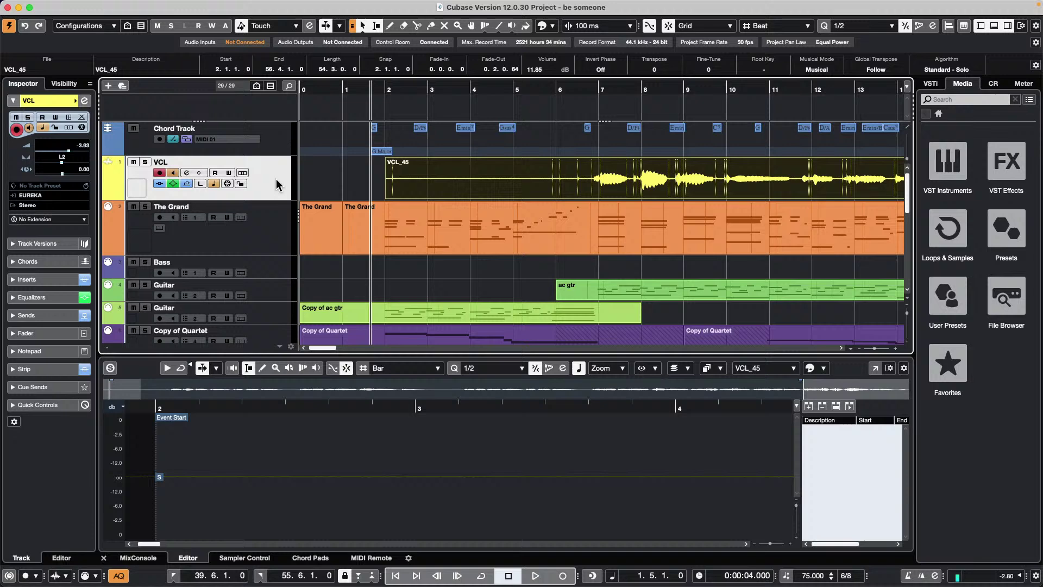
{"action": "left_click", "coordinate": [49, 279]}
{"action": "left_click", "coordinate": [74, 191]}
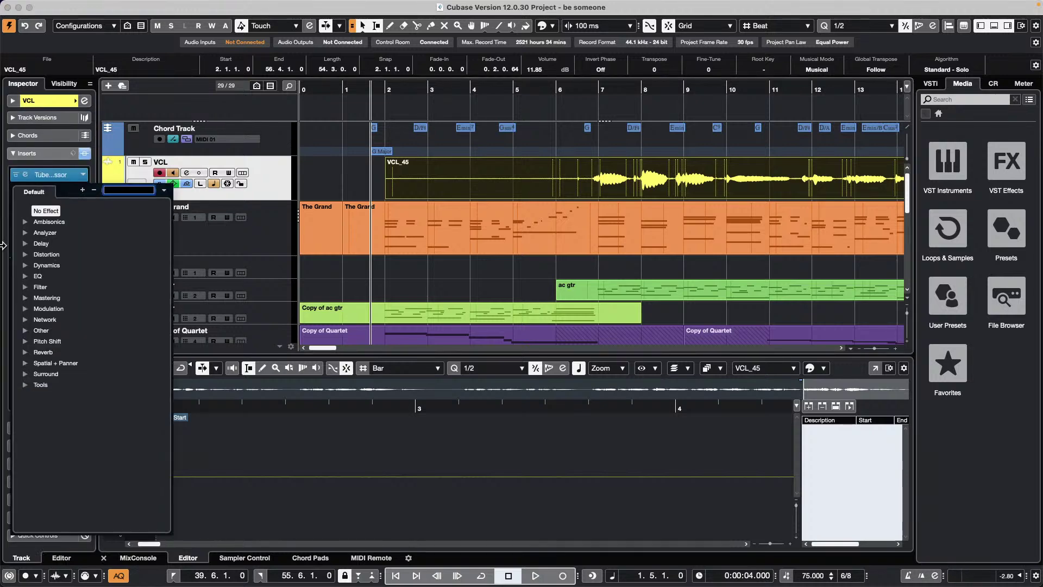
{"action": "left_click", "coordinate": [25, 244]}
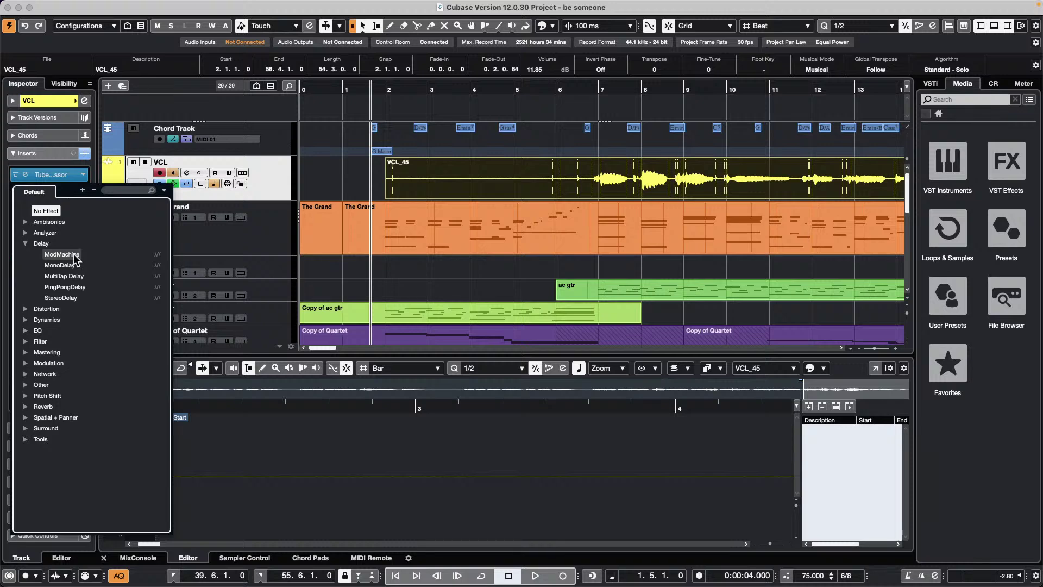
{"action": "left_click", "coordinate": [71, 298]}
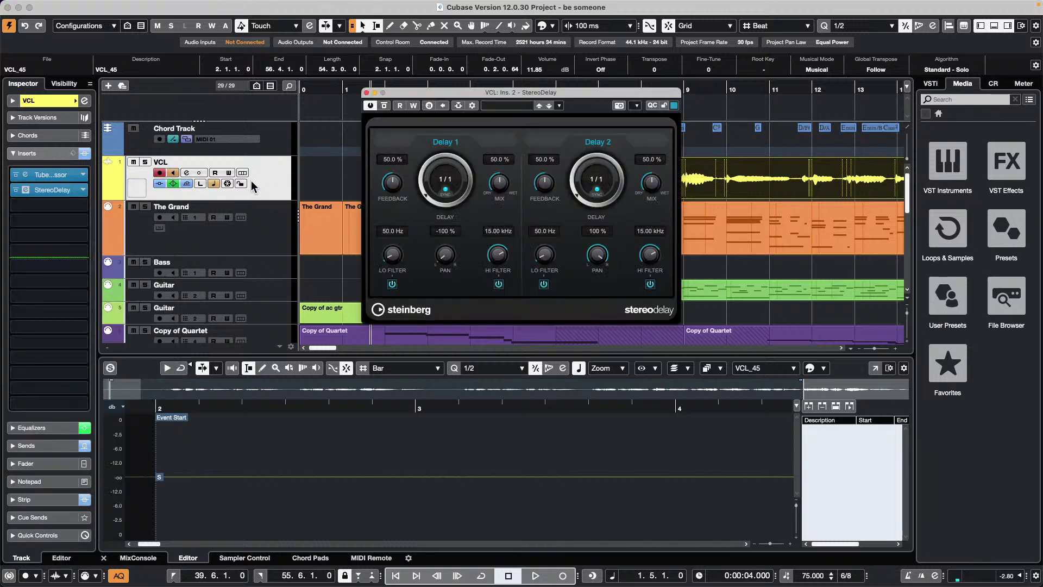
Add a stereo FX channel with ModMachine to the VCL track's second send, and close the ModMachine window.
{"action": "left_click", "coordinate": [43, 446]}
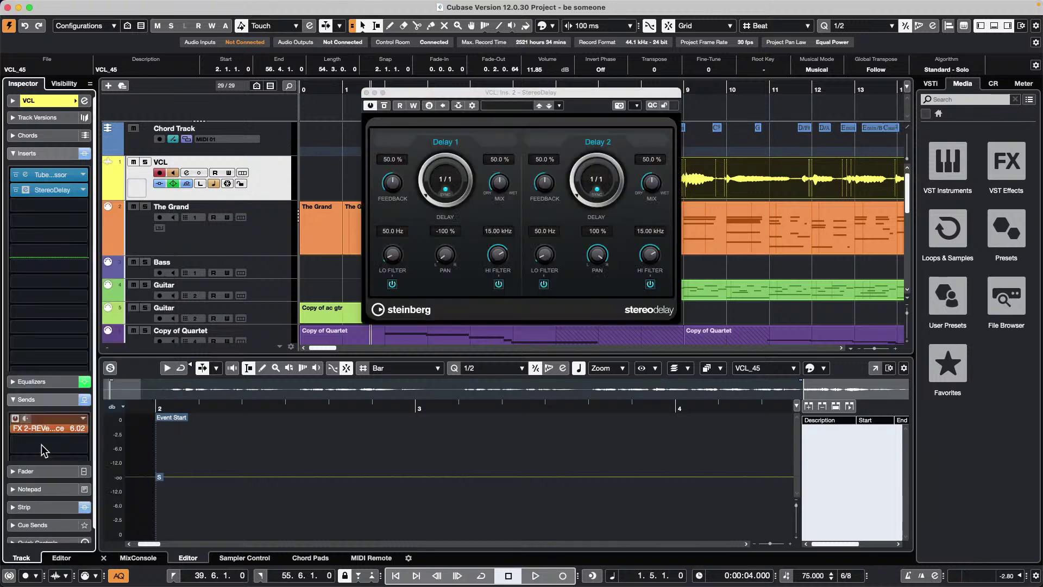
{"action": "right_click", "coordinate": [59, 241]}
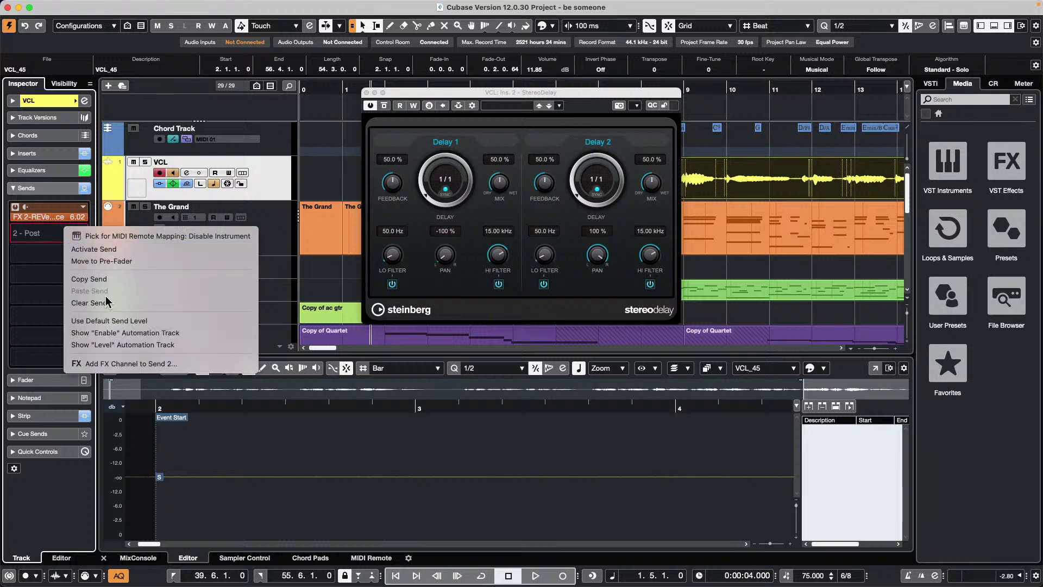
{"action": "left_click", "coordinate": [108, 364]}
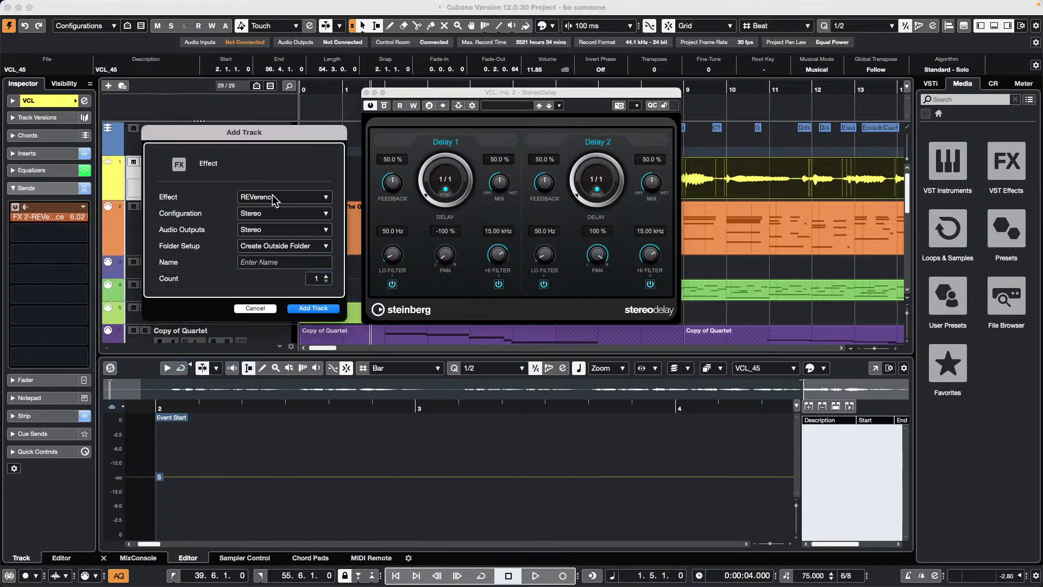
{"action": "left_click", "coordinate": [274, 199]}
{"action": "left_click", "coordinate": [185, 264]}
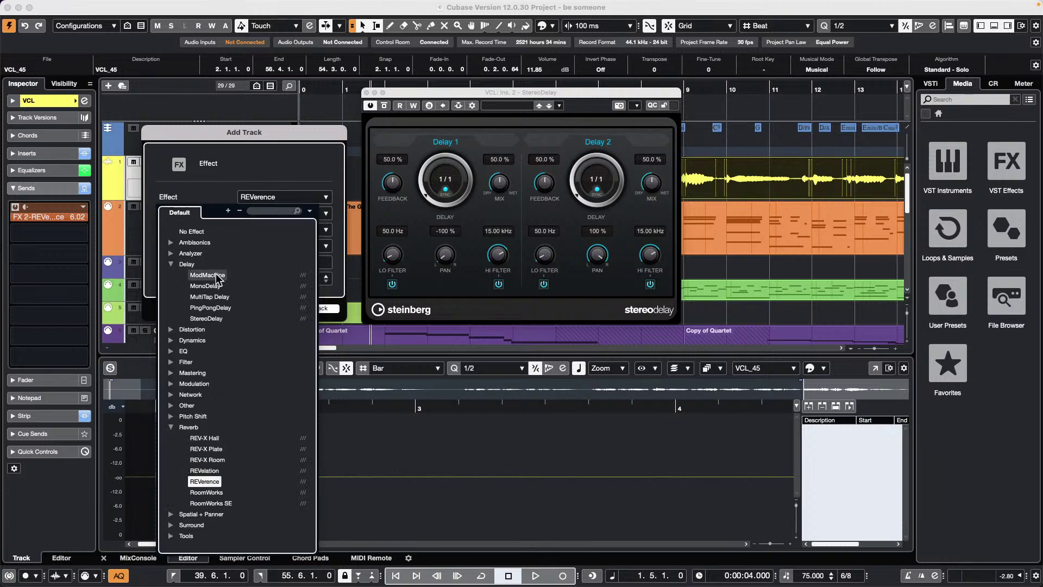
{"action": "left_click", "coordinate": [217, 275]}
{"action": "left_click", "coordinate": [316, 309]}
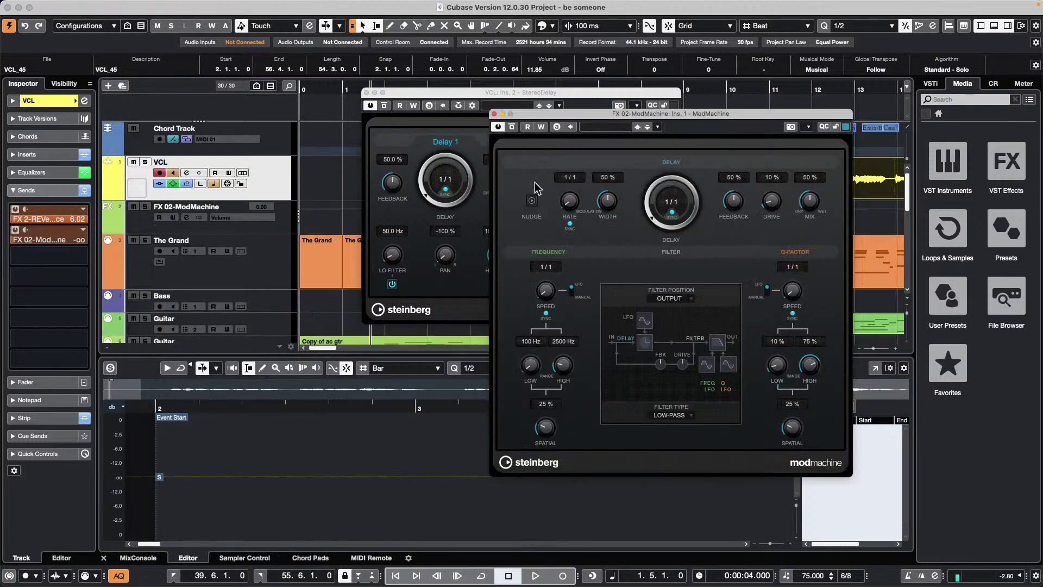
{"action": "left_click", "coordinate": [494, 114]}
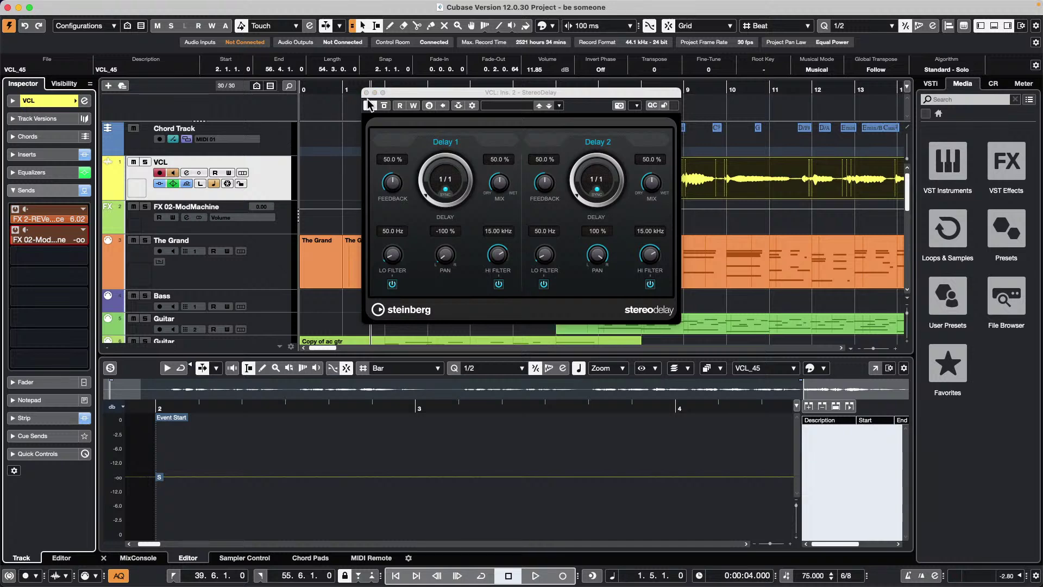
Set the VCL track's ModMachine send level to -6.80, and show its inserts with the StereoDelay window closed.
{"action": "left_click_drag", "start_coordinate": [50, 238], "coordinate": [91, 234]}
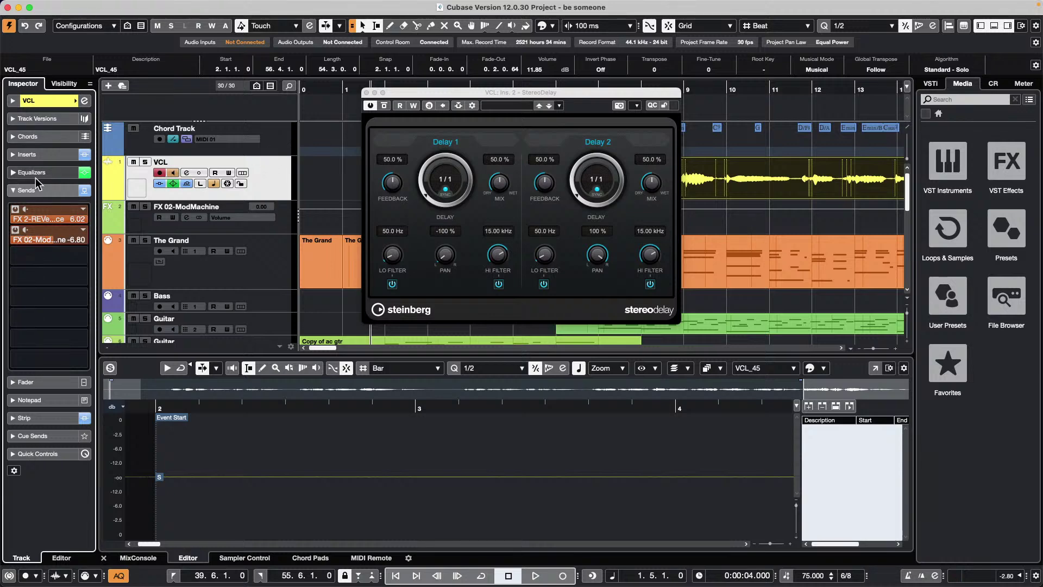
{"action": "left_click", "coordinate": [48, 156]}
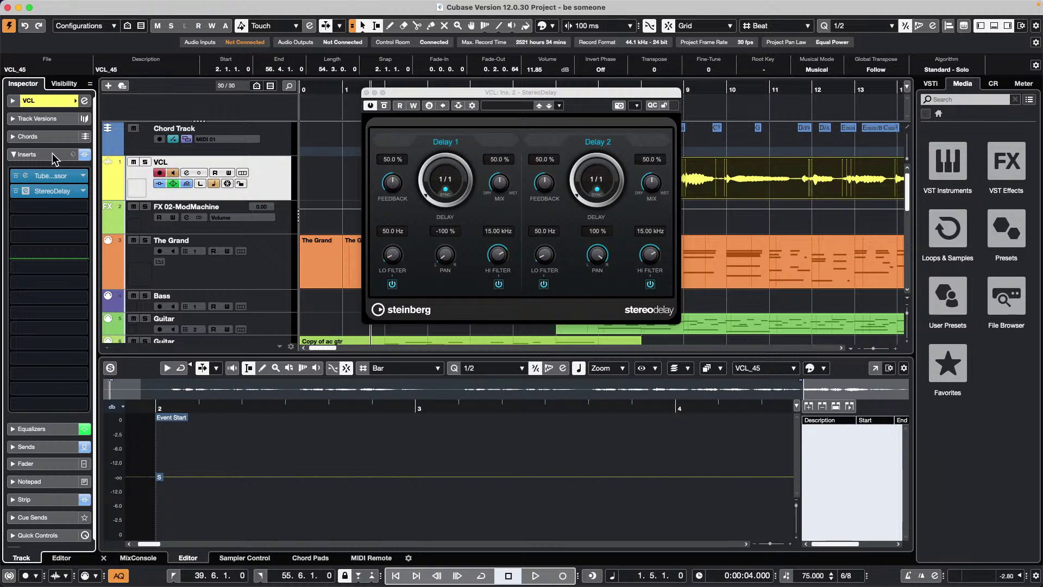
{"action": "left_click", "coordinate": [367, 93]}
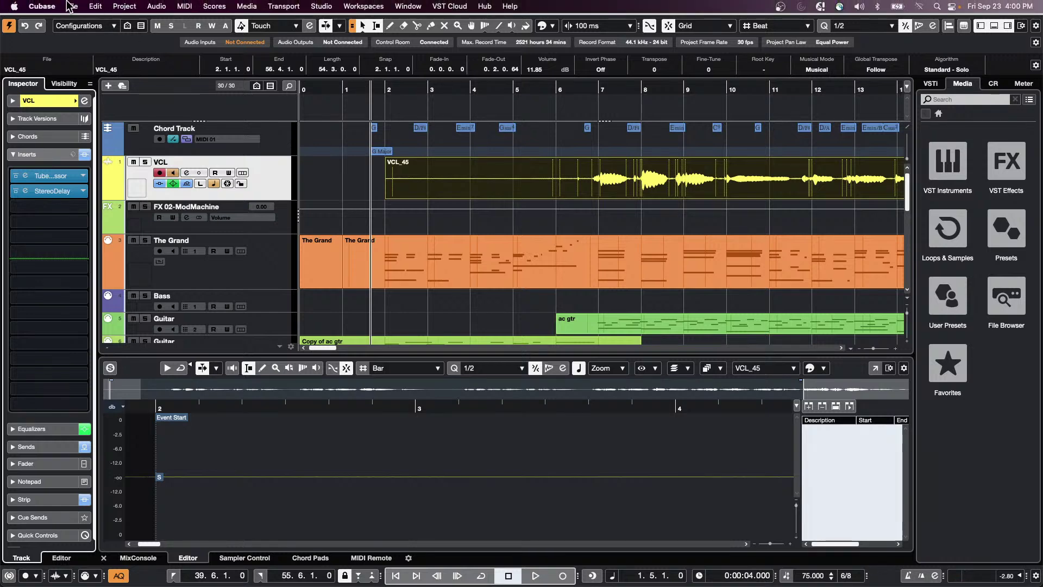
Open and activate the recent project A Long Long Time Ago Verve.cpr, leaving the missing audio file unresolved.
{"action": "left_click", "coordinate": [70, 7]}
{"action": "mouse_move", "coordinate": [43, 7]}
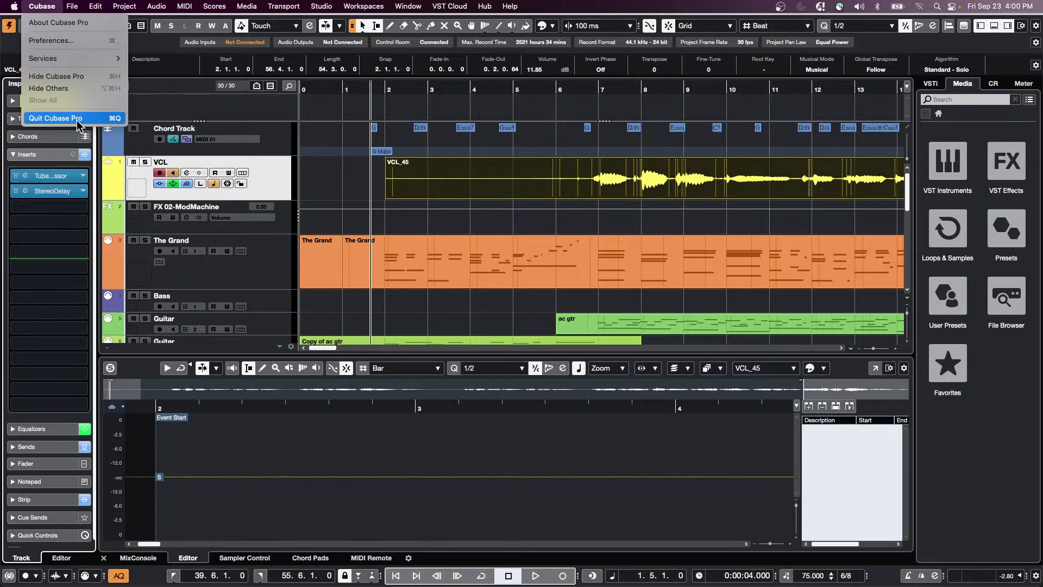
{"action": "mouse_move", "coordinate": [81, 7]}
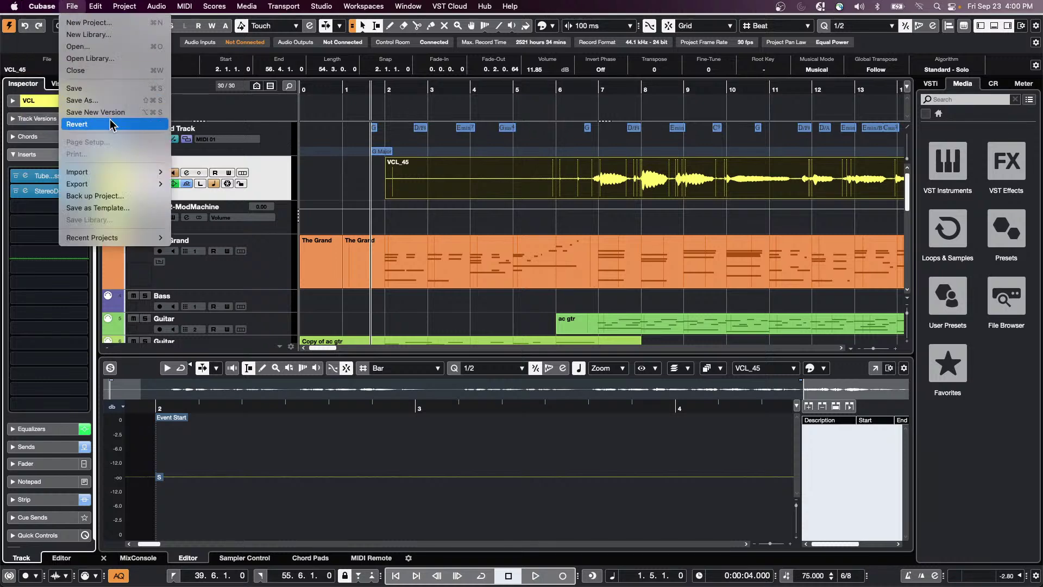
{"action": "mouse_move", "coordinate": [123, 185]}
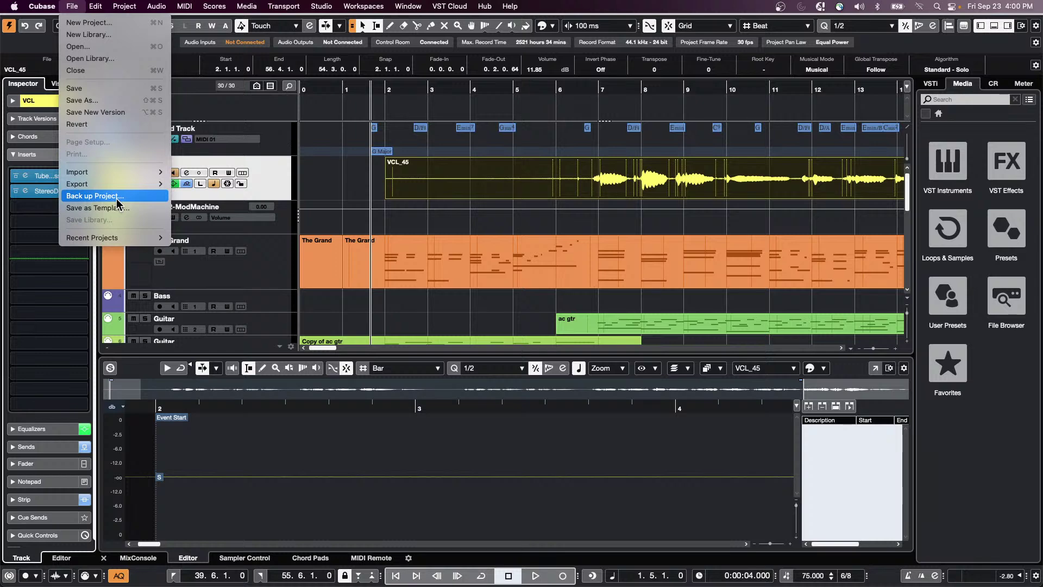
{"action": "mouse_move", "coordinate": [114, 238]}
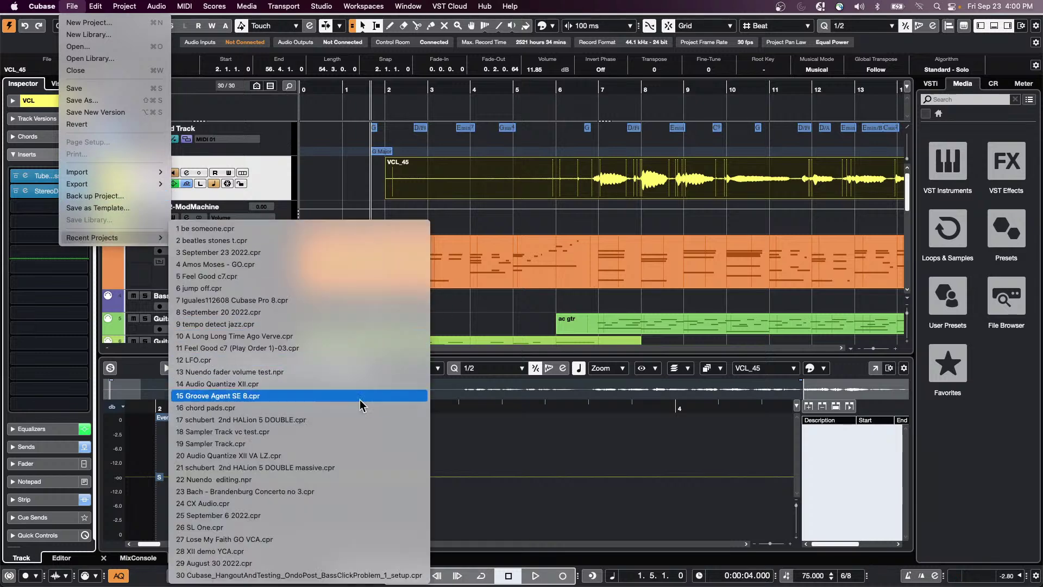
{"action": "left_click", "coordinate": [350, 337]}
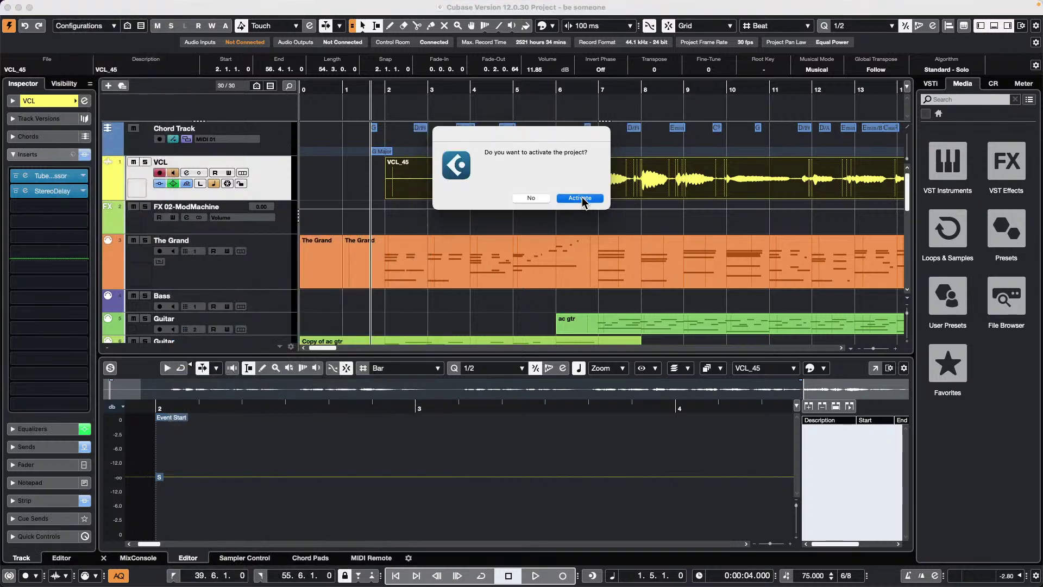
{"action": "left_click", "coordinate": [581, 199]}
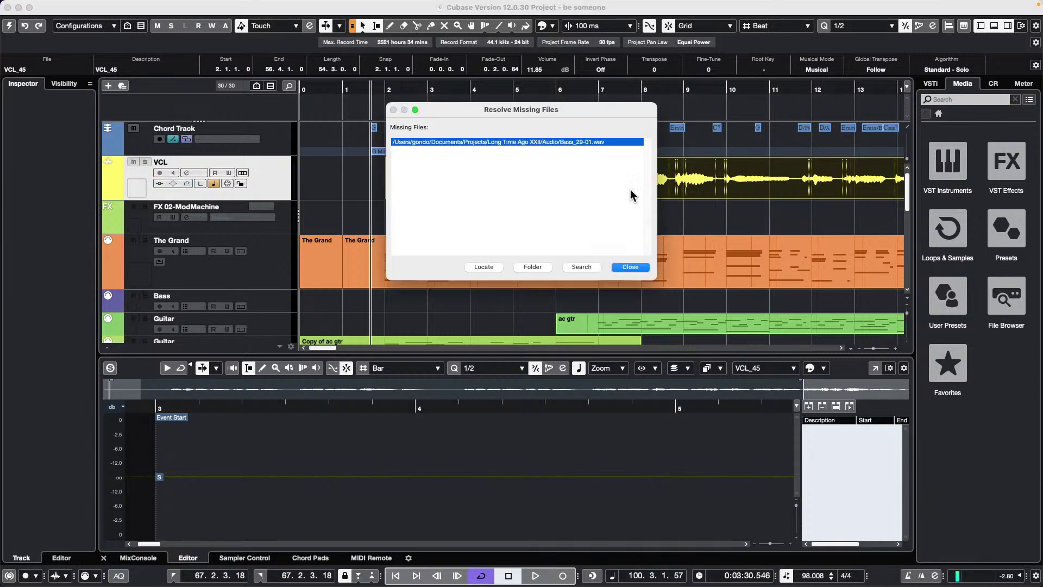
{"action": "left_click", "coordinate": [641, 268]}
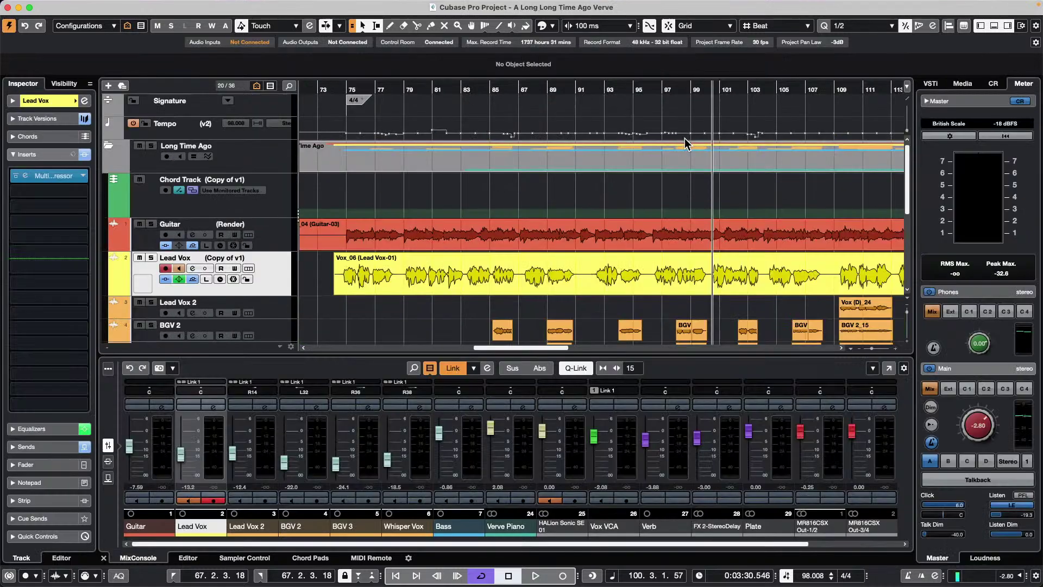
Play the song from around its beginning and solo the Guitar track briefly to hear it alone.
{"action": "left_click_drag", "start_coordinate": [396, 79], "coordinate": [385, 34]}
{"action": "key", "text": "space"}
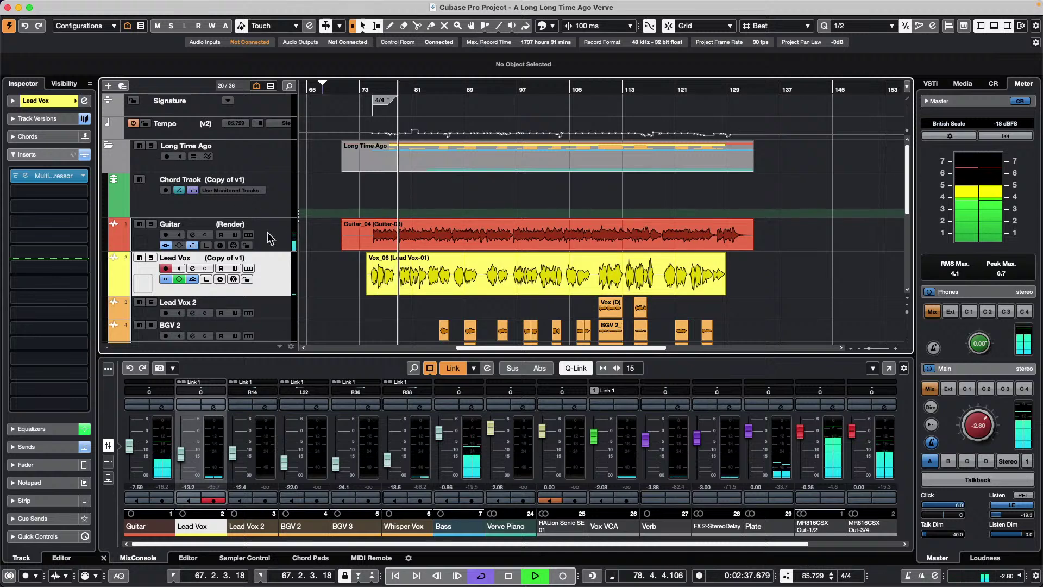
{"action": "left_click", "coordinate": [153, 223]}
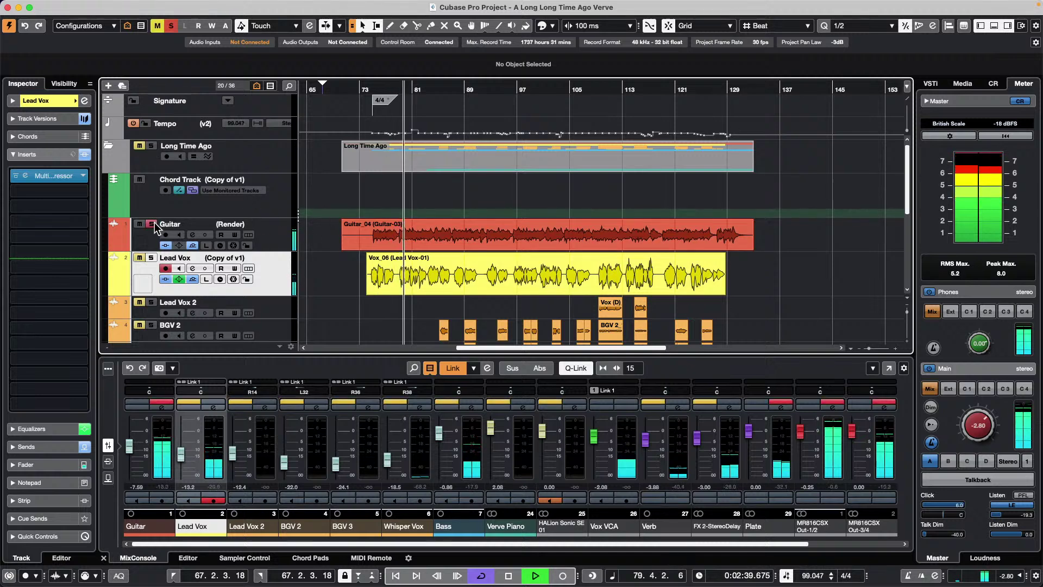
{"action": "left_click", "coordinate": [154, 224]}
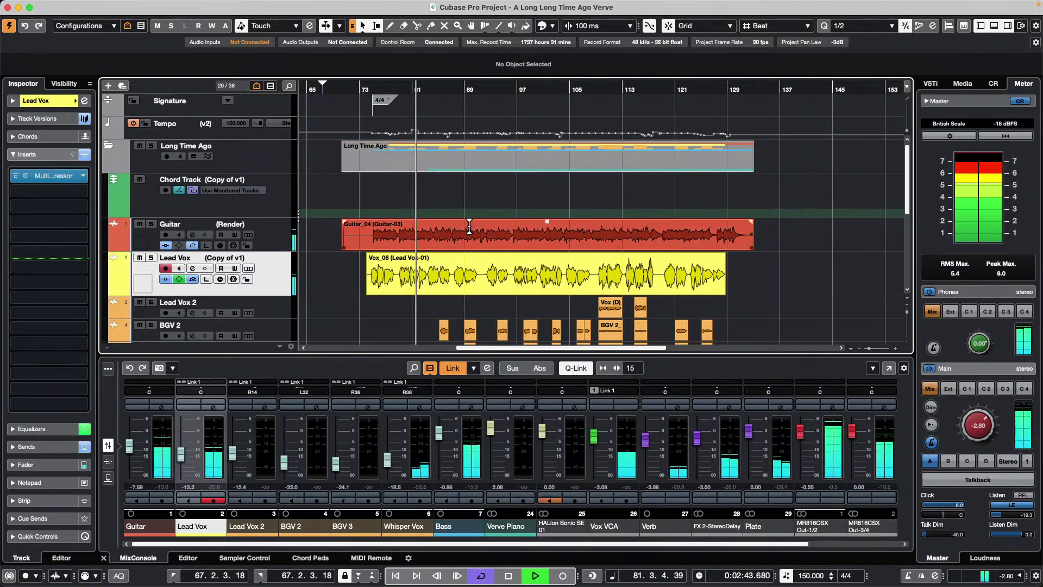
Create chord events from the Guitar_04 audio event on the Chord Track, select that track and stop playback.
{"action": "left_click_drag", "start_coordinate": [470, 233], "coordinate": [471, 210]}
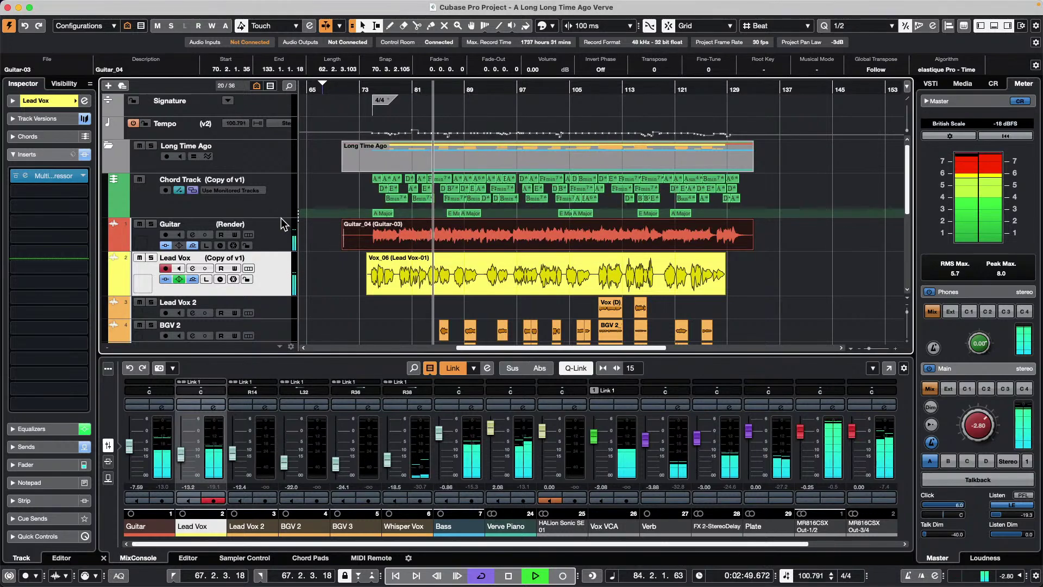
{"action": "left_click", "coordinate": [278, 217]}
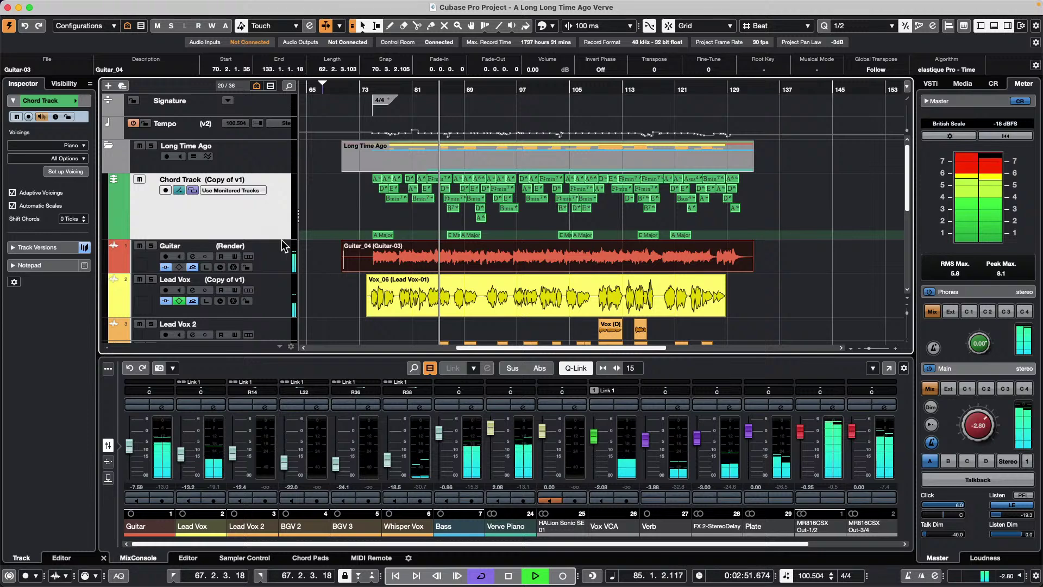
{"action": "key", "text": "space"}
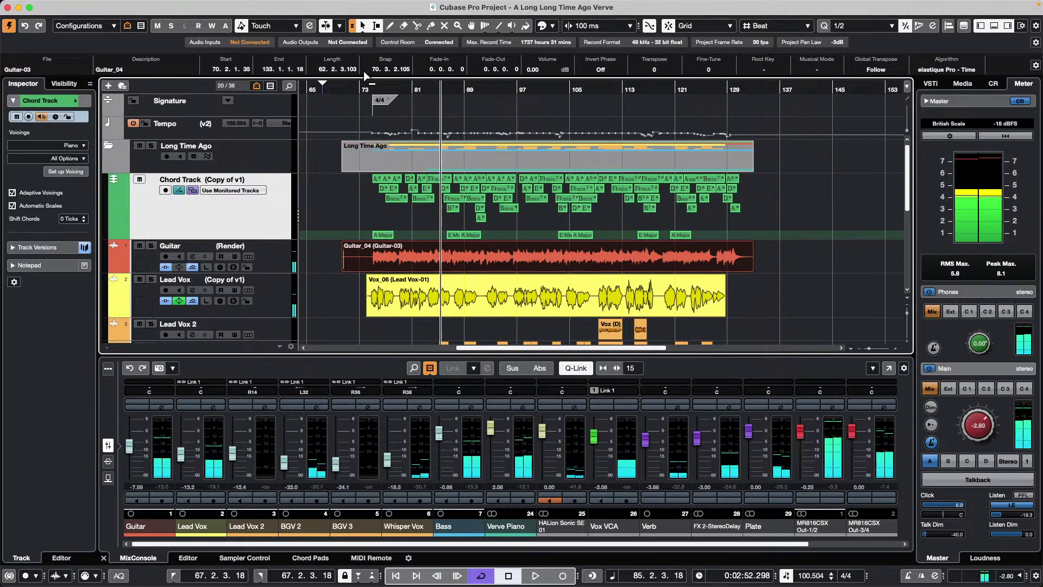
Play the detected chords together with the song from about bar 75, and mute the Chord Track.
{"action": "left_click_drag", "start_coordinate": [364, 88], "coordinate": [364, 115]}
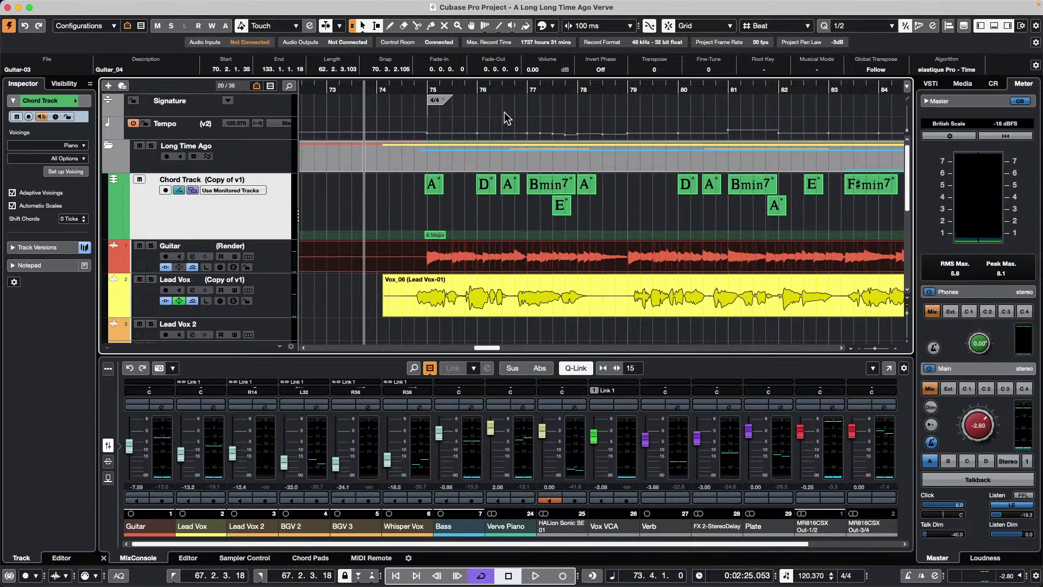
{"action": "left_click_drag", "start_coordinate": [473, 83], "coordinate": [408, 81]}
{"action": "key", "text": "space"}
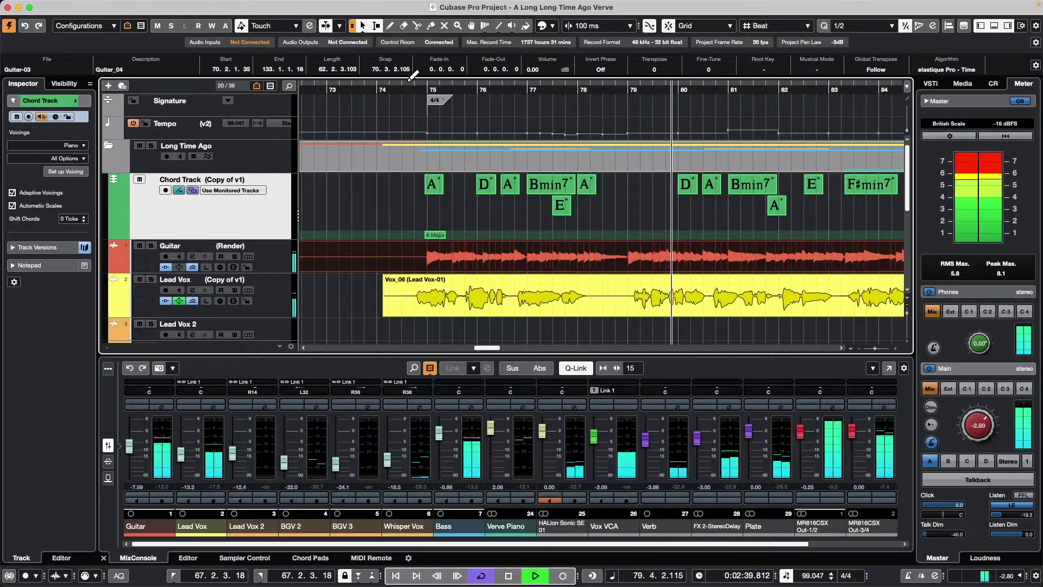
{"action": "left_click", "coordinate": [140, 180]}
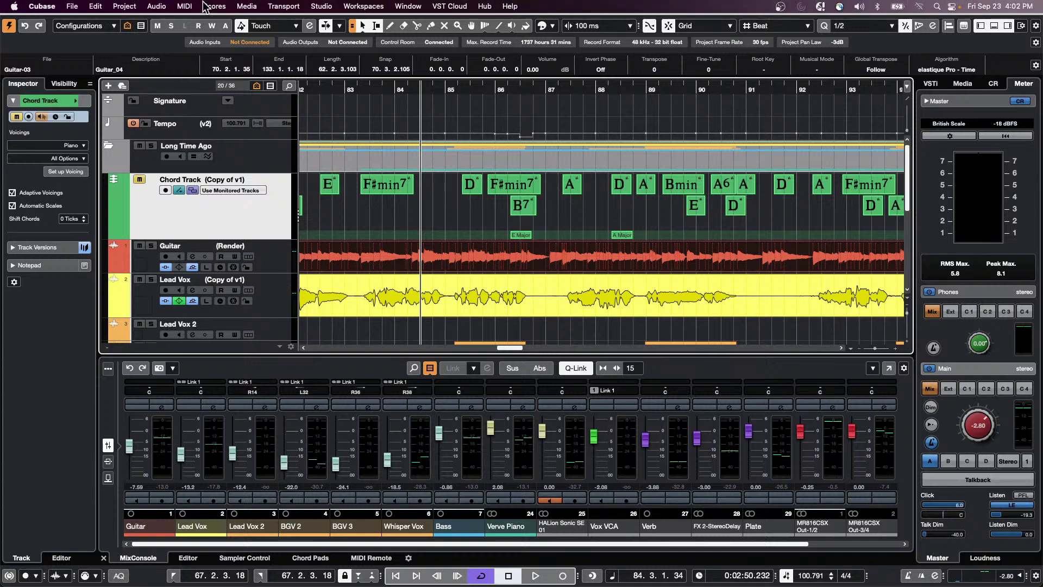
{"action": "left_click", "coordinate": [184, 6]}
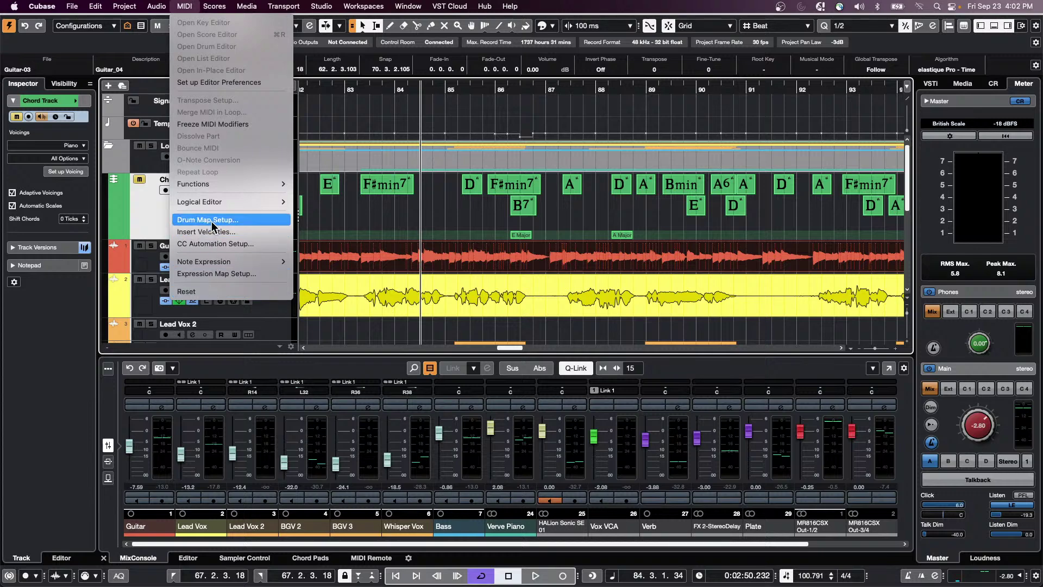
{"action": "mouse_move", "coordinate": [135, 12]}
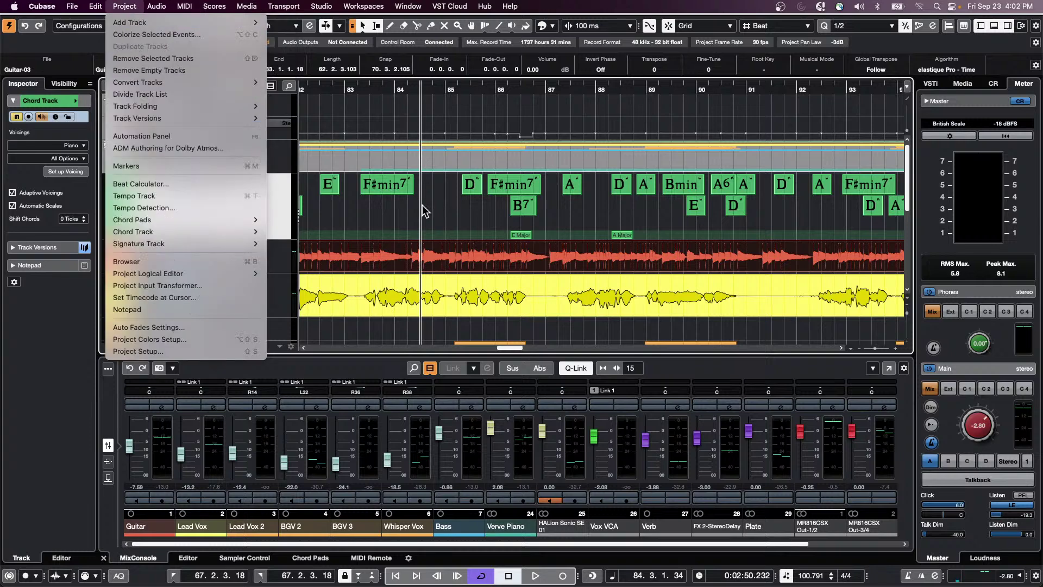
{"action": "left_click", "coordinate": [411, 297]}
Select the Verve Piano part and open the MIDI Logical Editor setup for it, moving its window clear of the mixer.
{"action": "scroll", "coordinate": [412, 292], "scroll_direction": "down", "scroll_amount": 5}
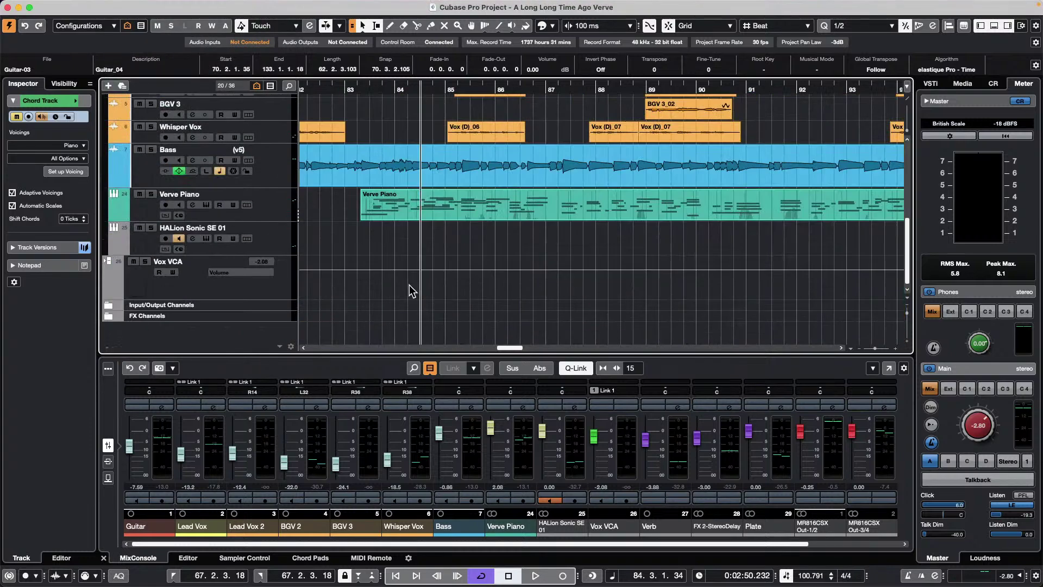
{"action": "left_click", "coordinate": [484, 213]}
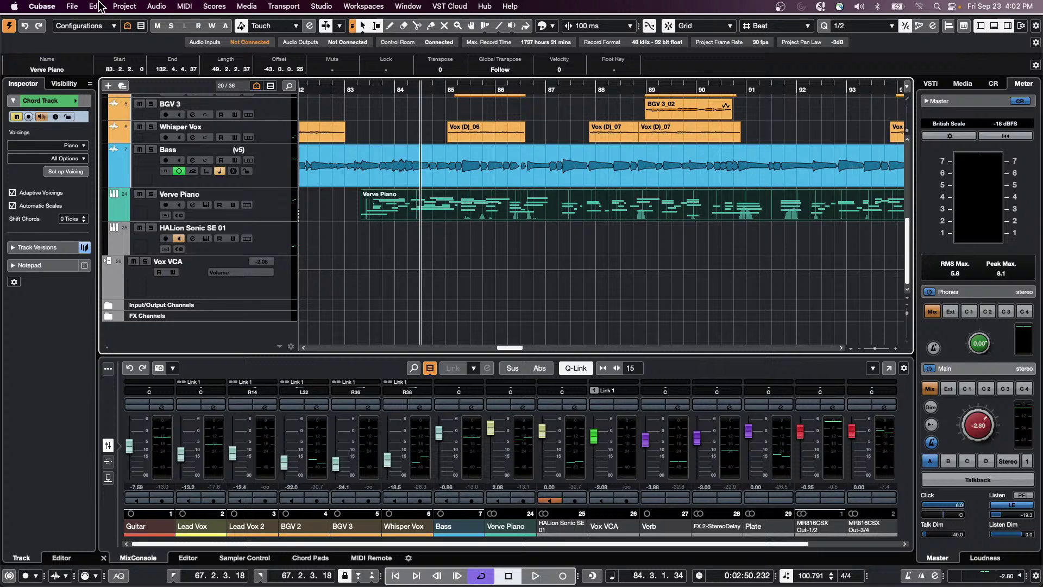
{"action": "left_click", "coordinate": [185, 6]}
{"action": "mouse_move", "coordinate": [210, 203]}
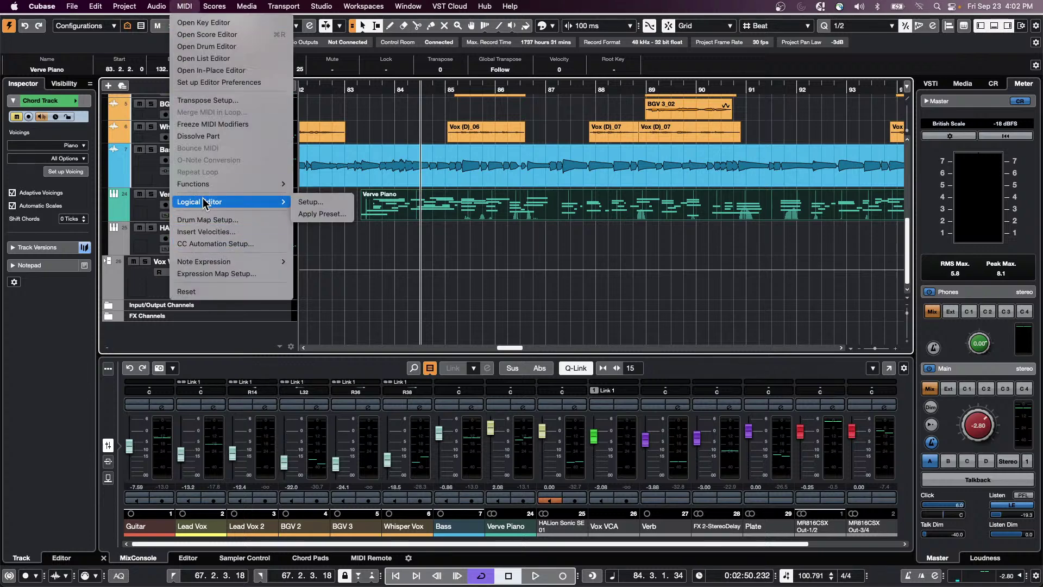
{"action": "left_click", "coordinate": [343, 202]}
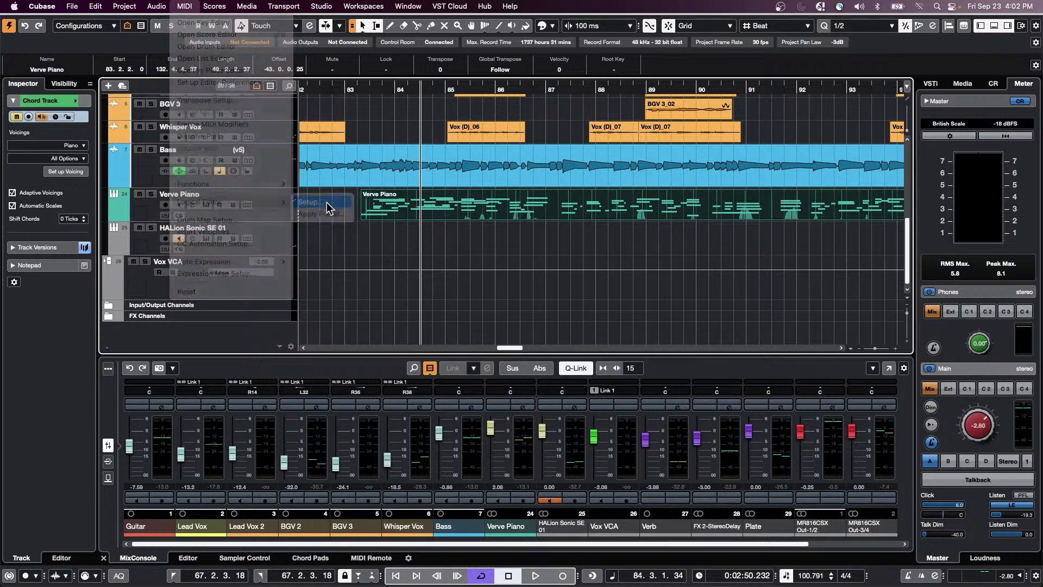
{"action": "left_click_drag", "start_coordinate": [575, 114], "coordinate": [341, 78]}
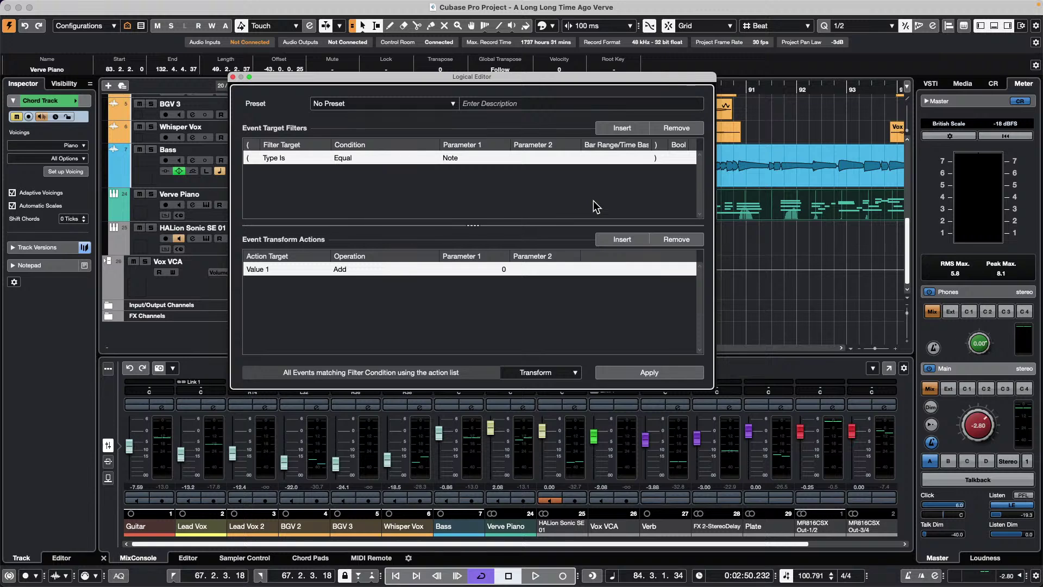
Set the Logical Editor function to Delete and add a second target filter for pitch equal to F1.
{"action": "left_click", "coordinate": [545, 373]}
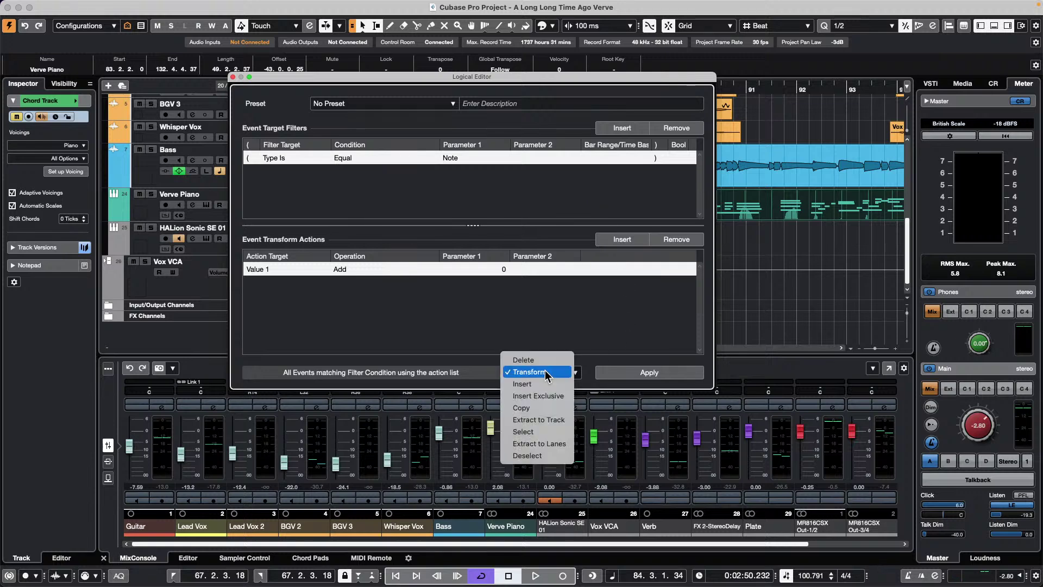
{"action": "left_click", "coordinate": [543, 360]}
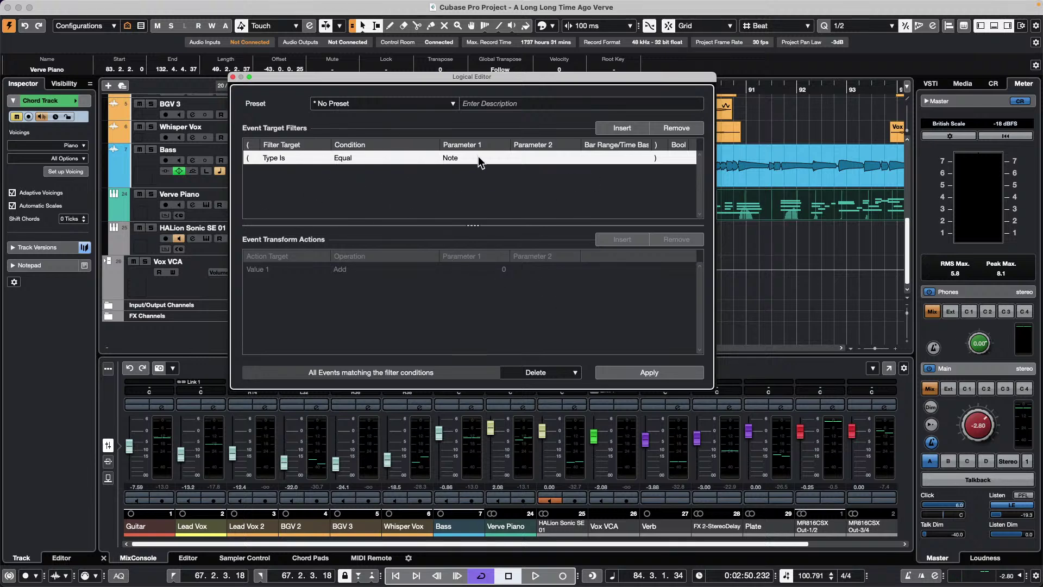
{"action": "left_click", "coordinate": [623, 128]}
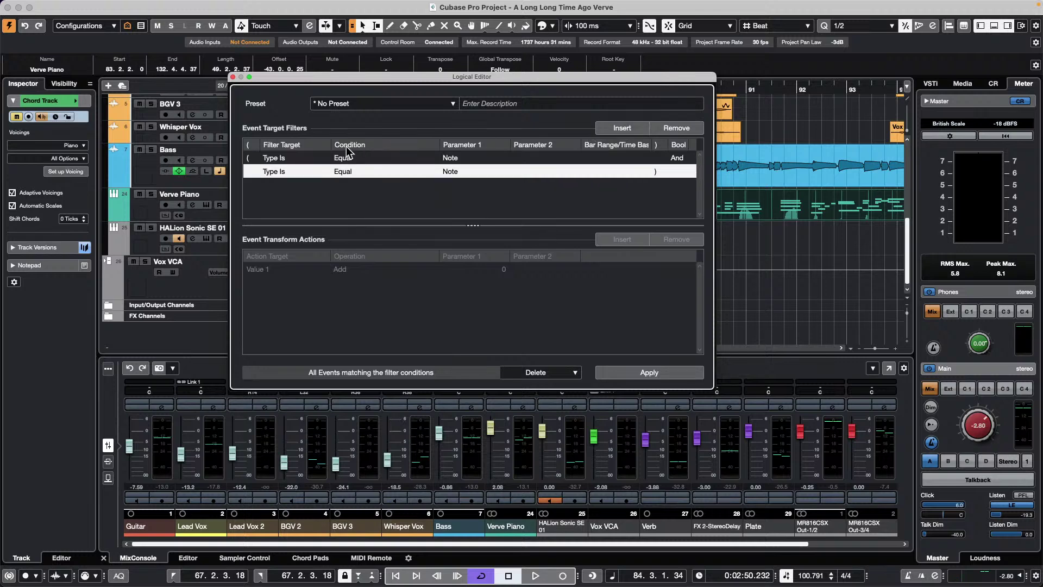
{"action": "left_click", "coordinate": [286, 172]}
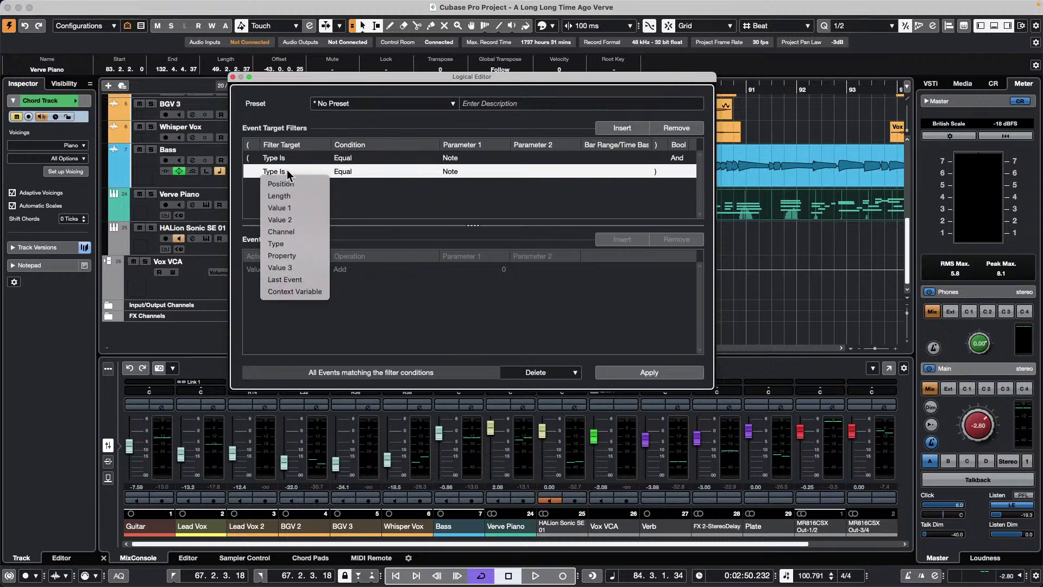
{"action": "left_click", "coordinate": [305, 206]}
{"action": "left_click", "coordinate": [492, 170]}
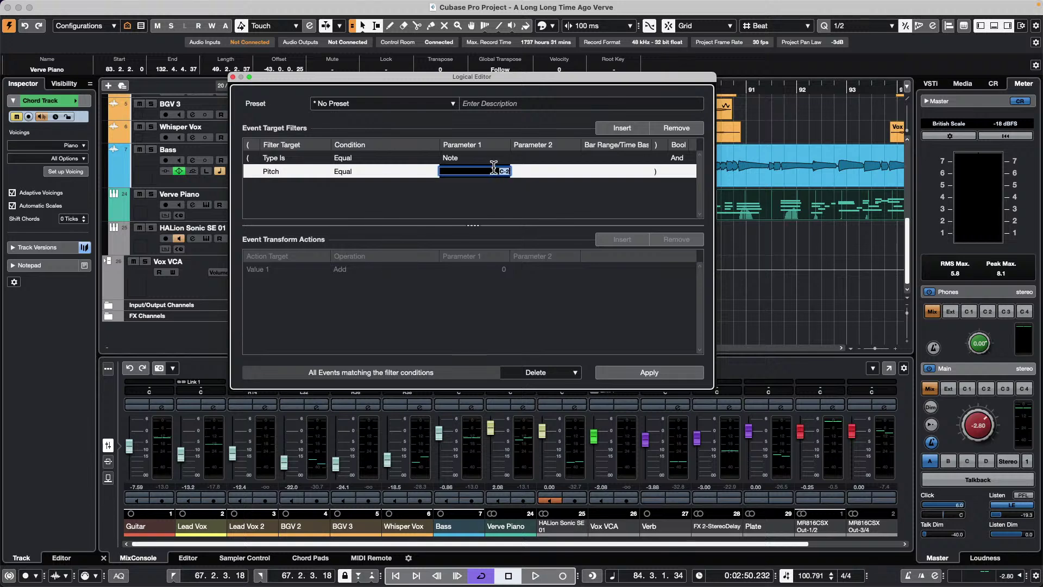
{"action": "key", "text": "BackSpace"}
{"action": "type", "text": "f1"}
{"action": "key", "text": "Return"}
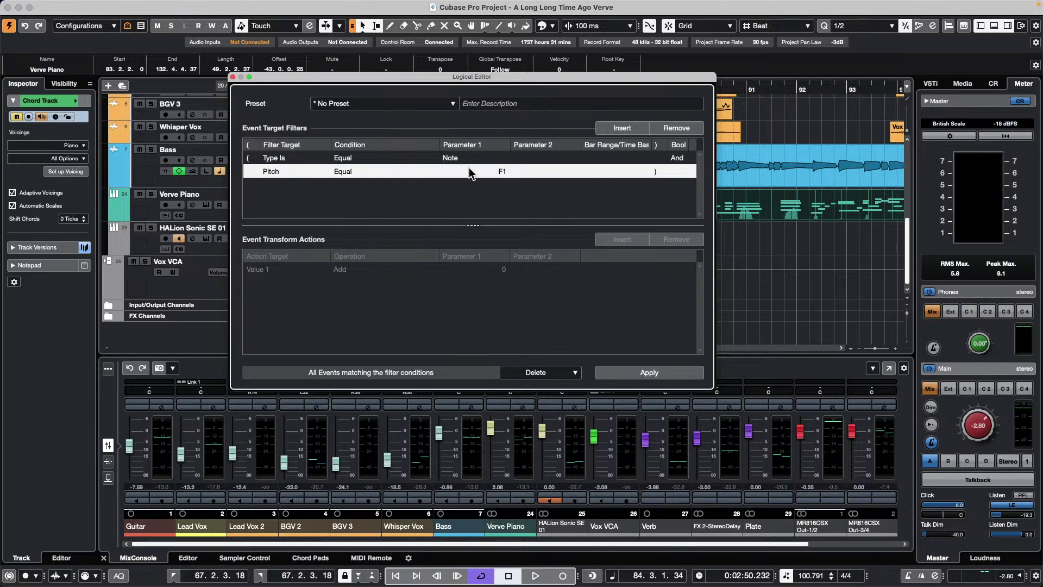
Change the pitch filter's value to G1.
{"action": "left_click", "coordinate": [504, 173]}
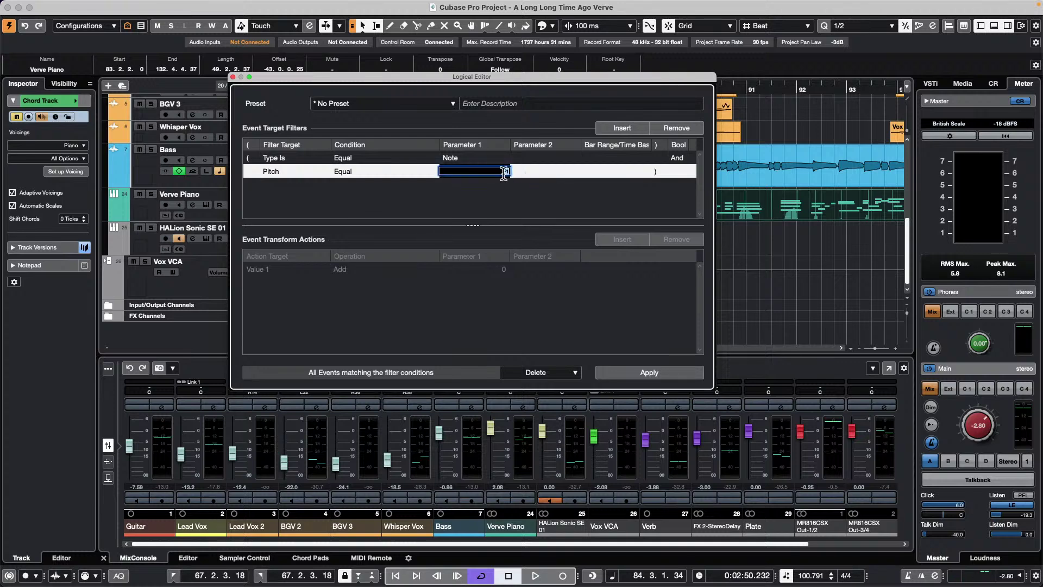
{"action": "type", "text": "g1"}
{"action": "key", "text": "Return"}
Add a third target filter that matches notes with a velocity less than 50.
{"action": "left_click", "coordinate": [622, 128]}
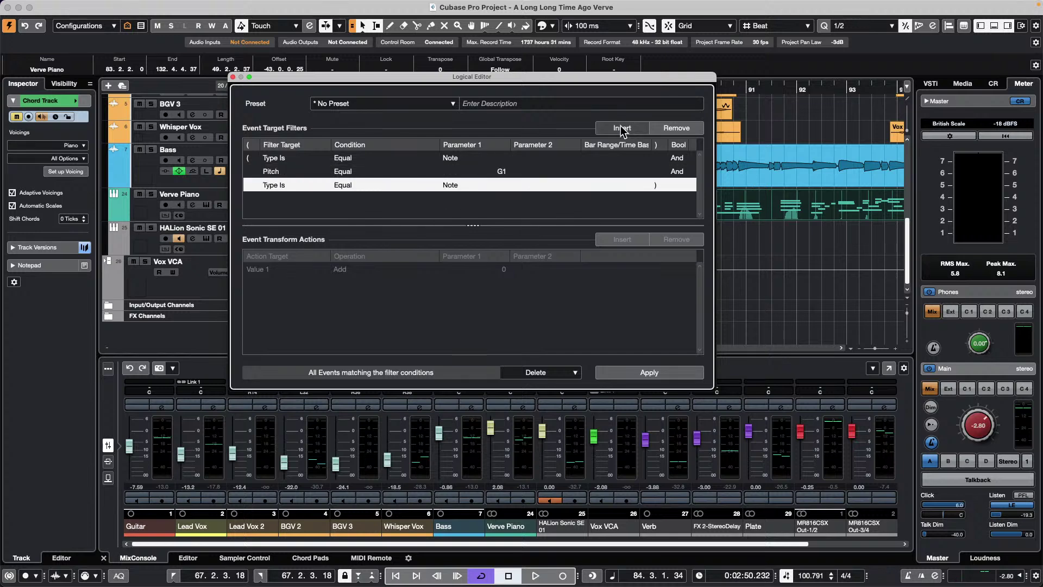
{"action": "left_click", "coordinate": [282, 185]}
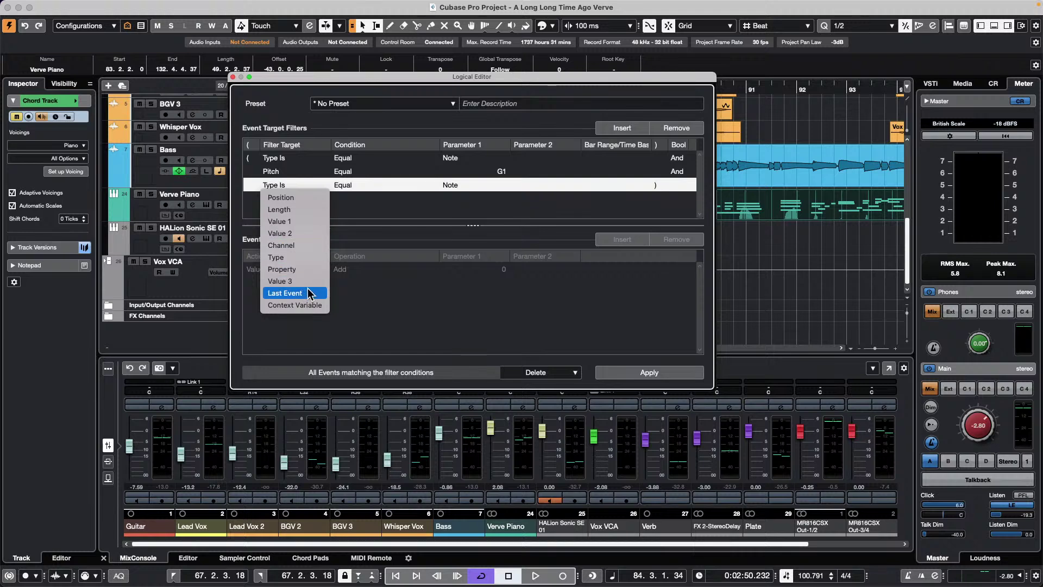
{"action": "left_click", "coordinate": [315, 233]}
{"action": "left_click", "coordinate": [343, 185]}
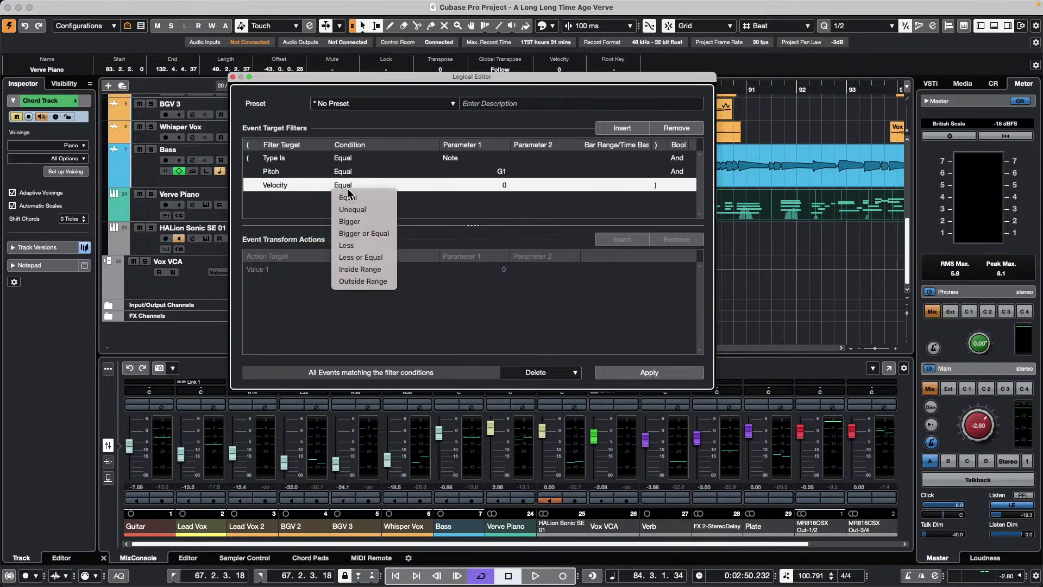
{"action": "left_click", "coordinate": [360, 245]}
{"action": "left_click", "coordinate": [504, 185]}
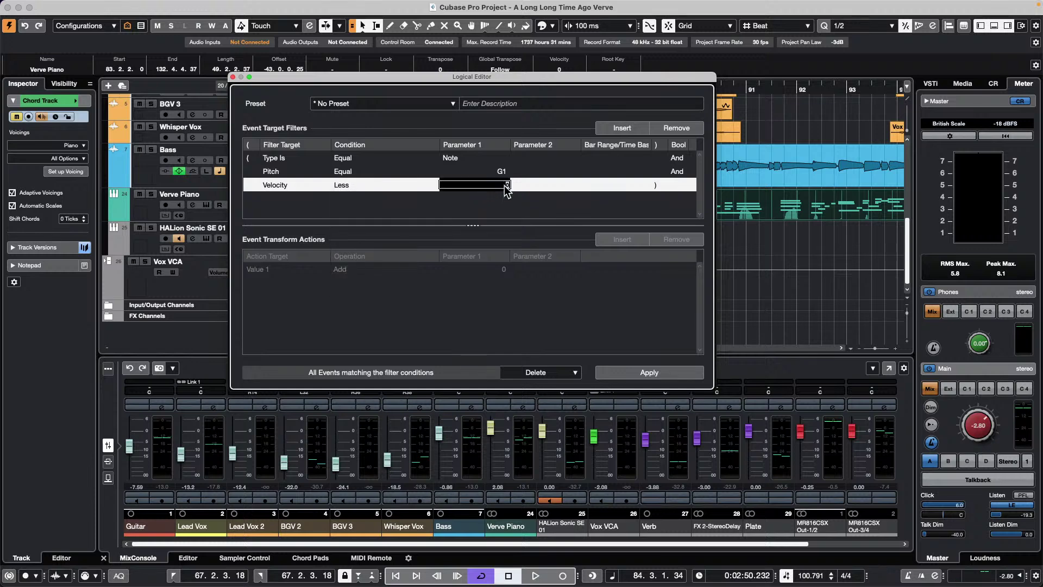
{"action": "type", "text": "50"}
{"action": "key", "text": "Return"}
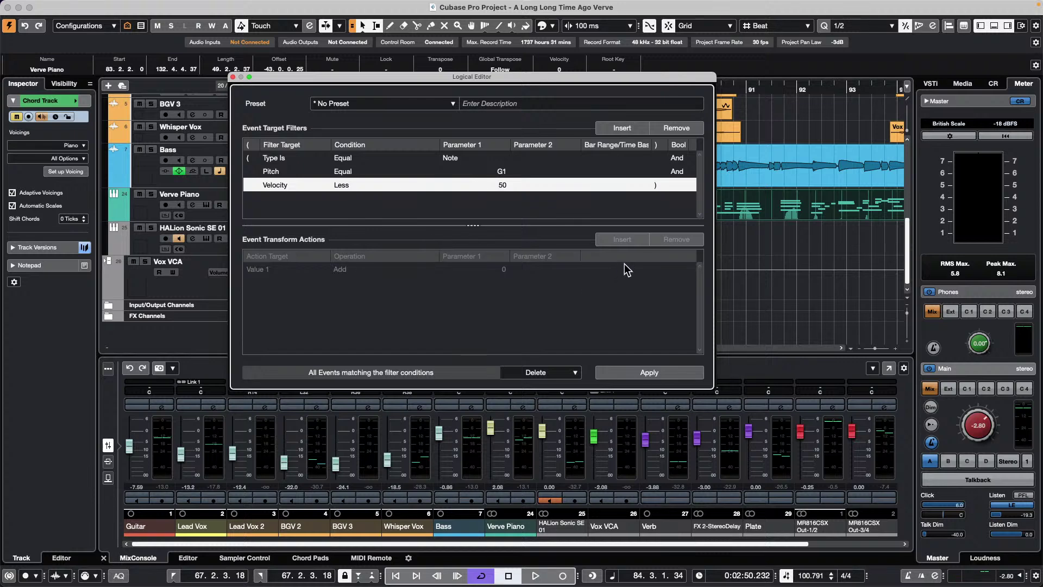
Switch the function to Transform and make the transform action subtract 12 from Value 1.
{"action": "left_click", "coordinate": [535, 372]}
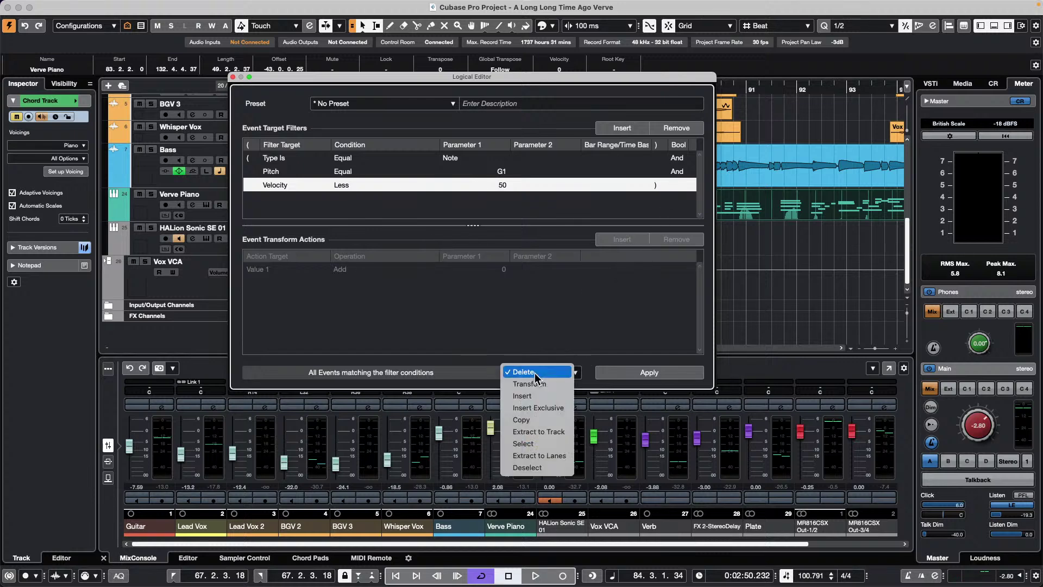
{"action": "left_click", "coordinate": [540, 384]}
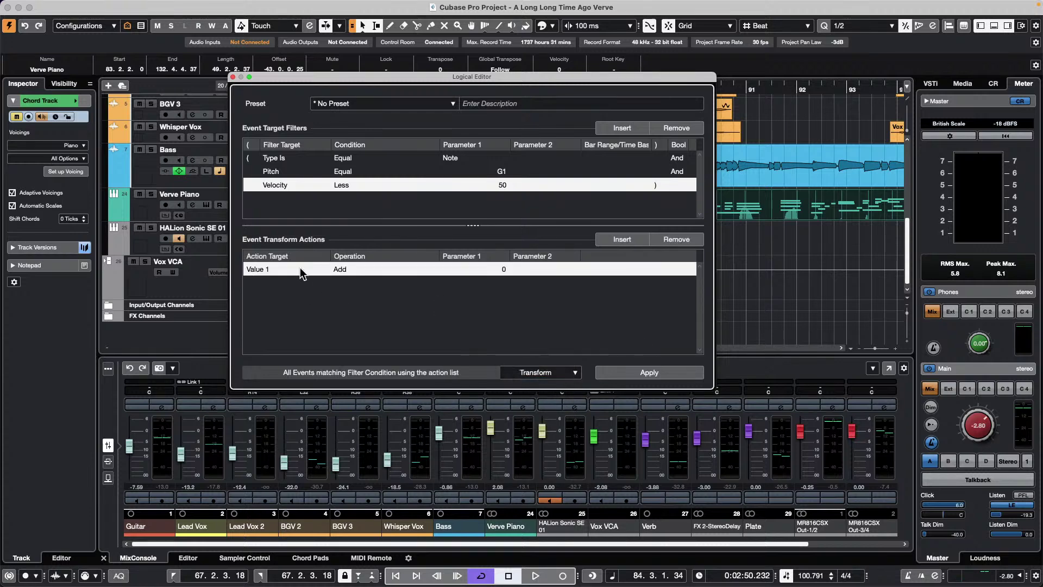
{"action": "left_click", "coordinate": [253, 271]}
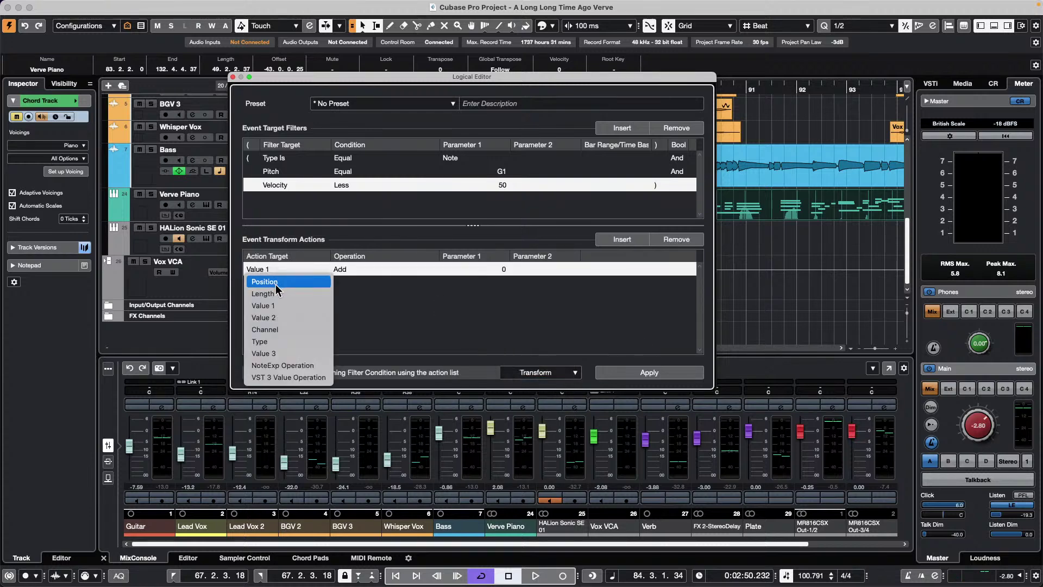
{"action": "left_click", "coordinate": [274, 308]}
{"action": "left_click", "coordinate": [358, 272]}
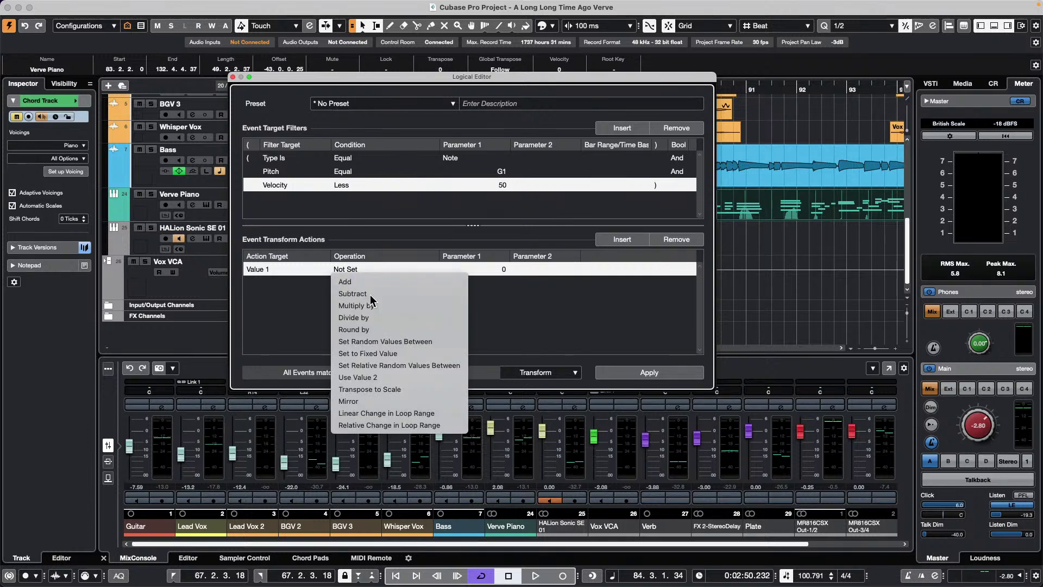
{"action": "left_click", "coordinate": [364, 293]}
{"action": "left_click", "coordinate": [505, 275]}
{"action": "type", "text": "12"}
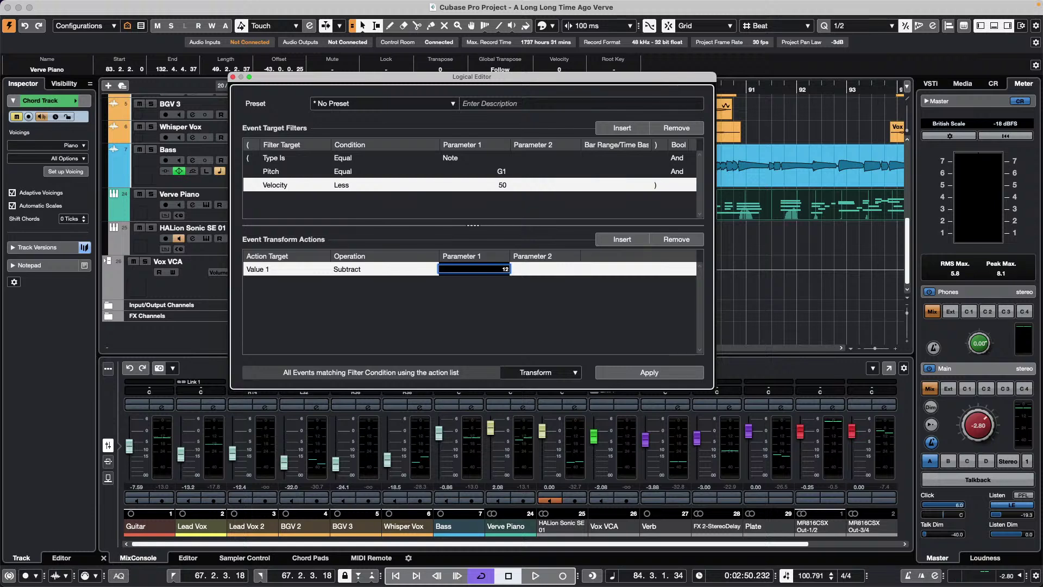
{"action": "key", "text": "Return"}
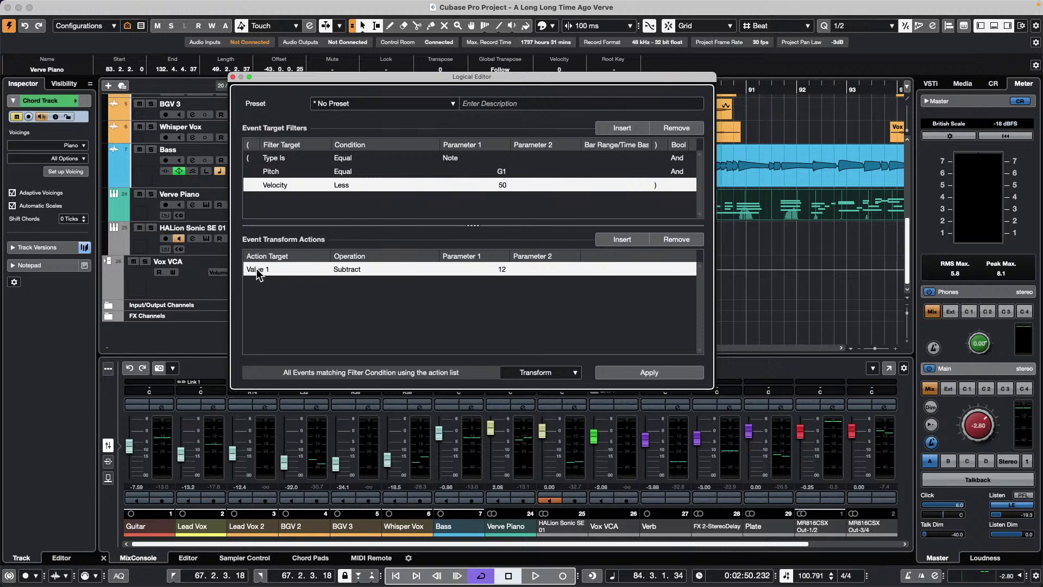
Look through the functions available for matching events and close the Logical Editor without applying it.
{"action": "left_click", "coordinate": [348, 269]}
{"action": "left_click", "coordinate": [468, 271]}
{"action": "left_click", "coordinate": [544, 374]}
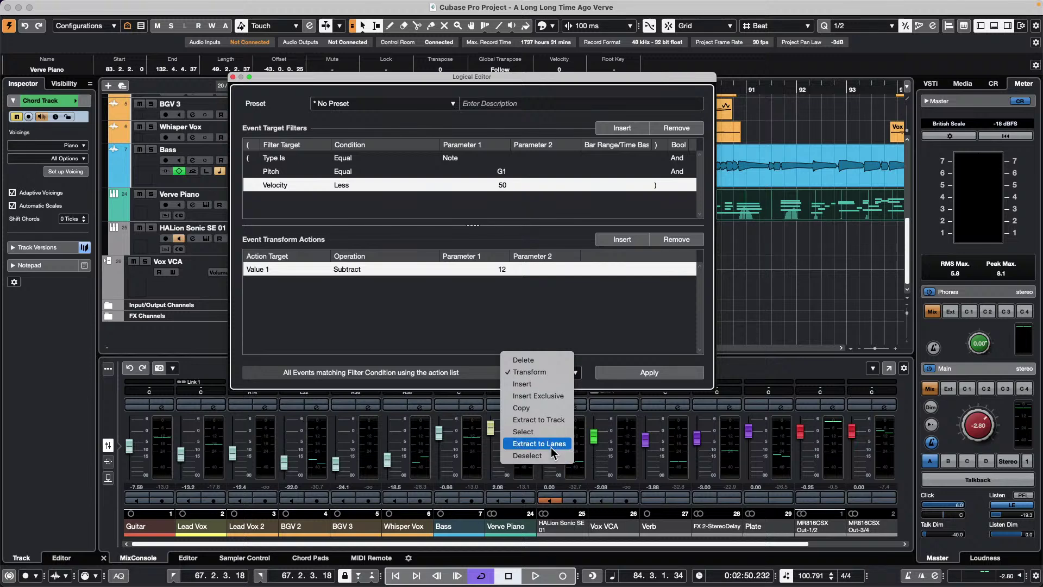
{"action": "left_click", "coordinate": [299, 158]}
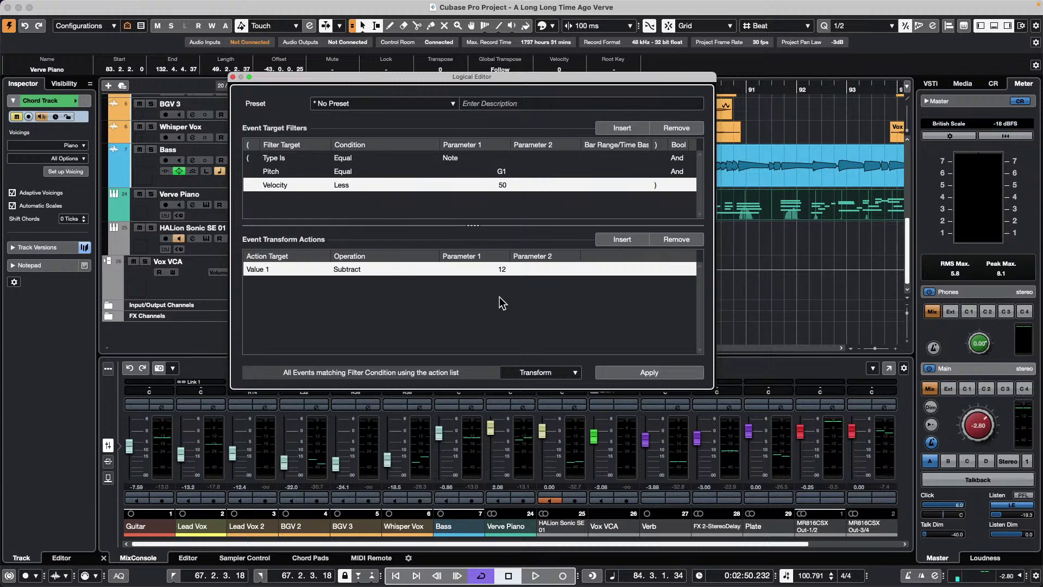
{"action": "left_click", "coordinate": [232, 76]}
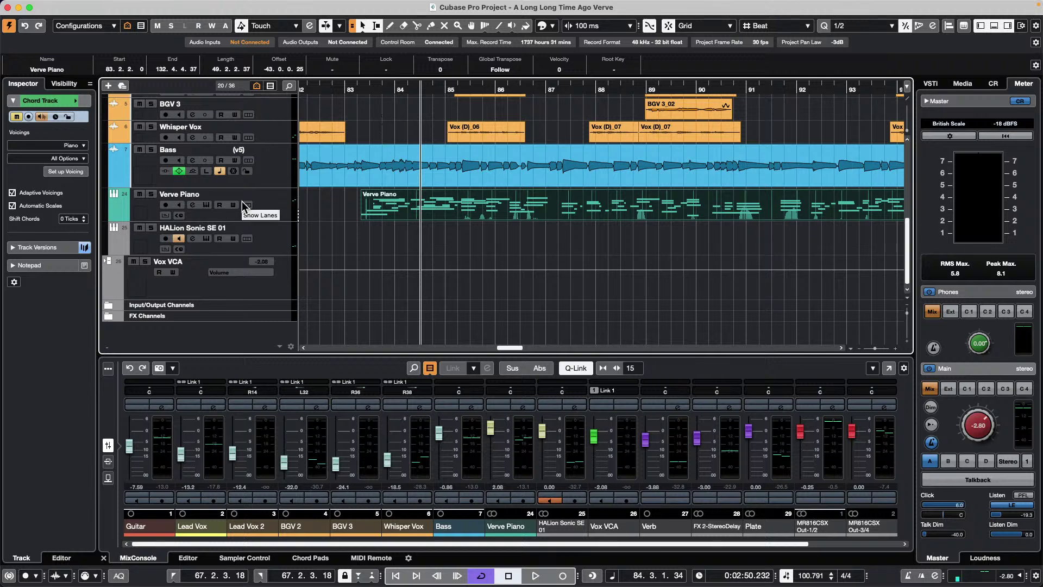
Limit the Chord Track's custom voicing style to Triads by disabling the maj9, min9, 4-note, Open Jazz and 5-note styles.
{"action": "scroll", "coordinate": [291, 206], "scroll_direction": "up", "scroll_amount": 5}
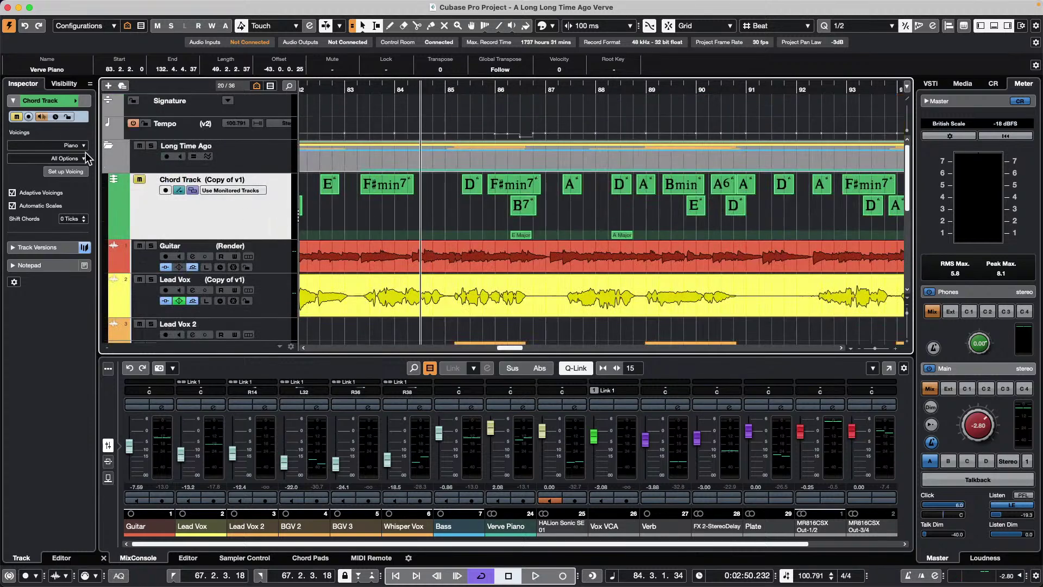
{"action": "left_click", "coordinate": [64, 171]}
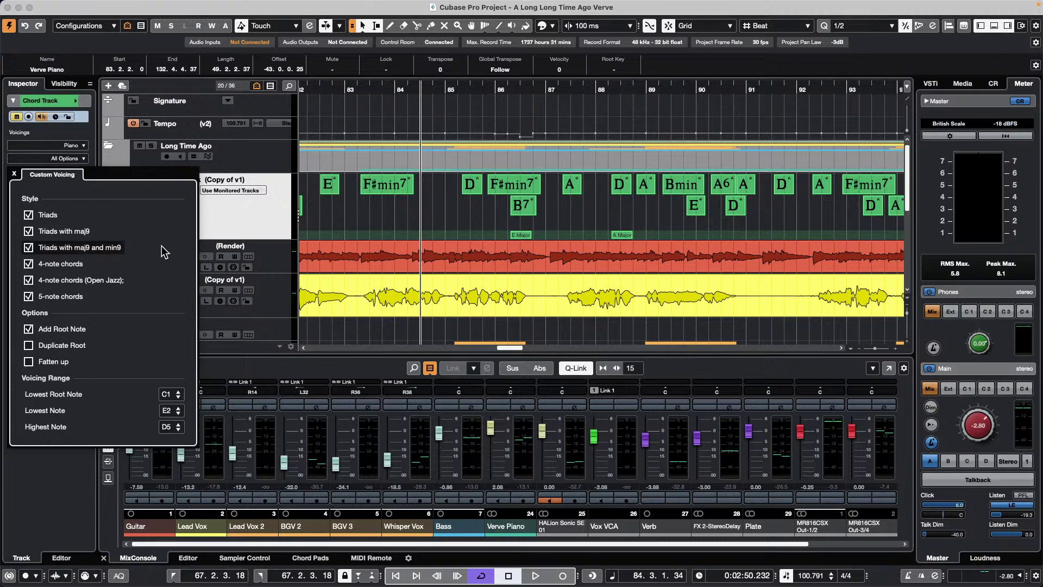
{"action": "left_click", "coordinate": [28, 297]}
{"action": "left_click", "coordinate": [29, 280]}
{"action": "left_click", "coordinate": [28, 264]}
{"action": "left_click", "coordinate": [29, 247]}
{"action": "left_click", "coordinate": [29, 230]}
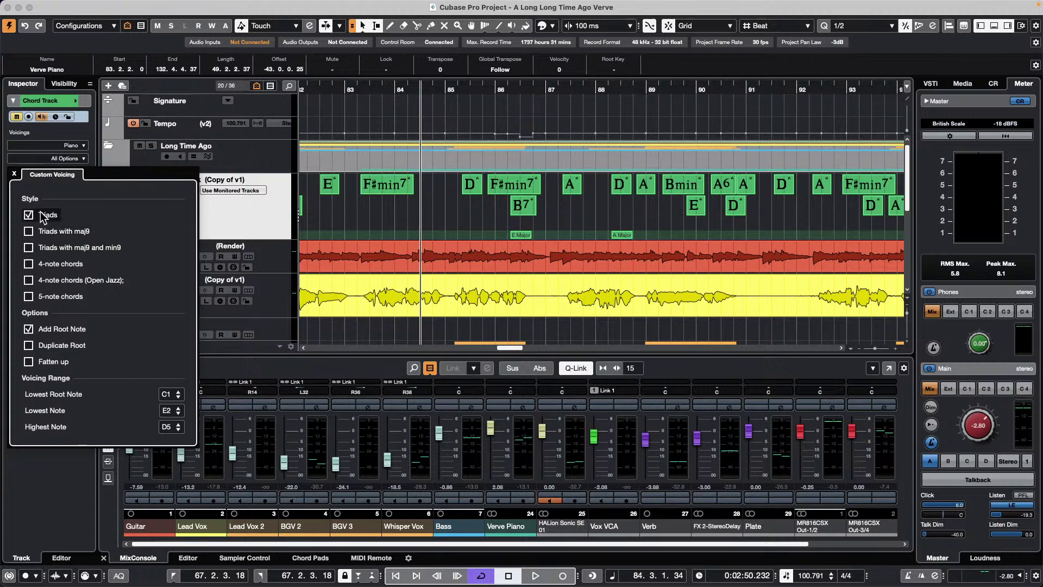
{"action": "left_click", "coordinate": [266, 163]}
Reselect the Chord Track and review its custom voicing styles, options and voicing range.
{"action": "left_click", "coordinate": [358, 213]}
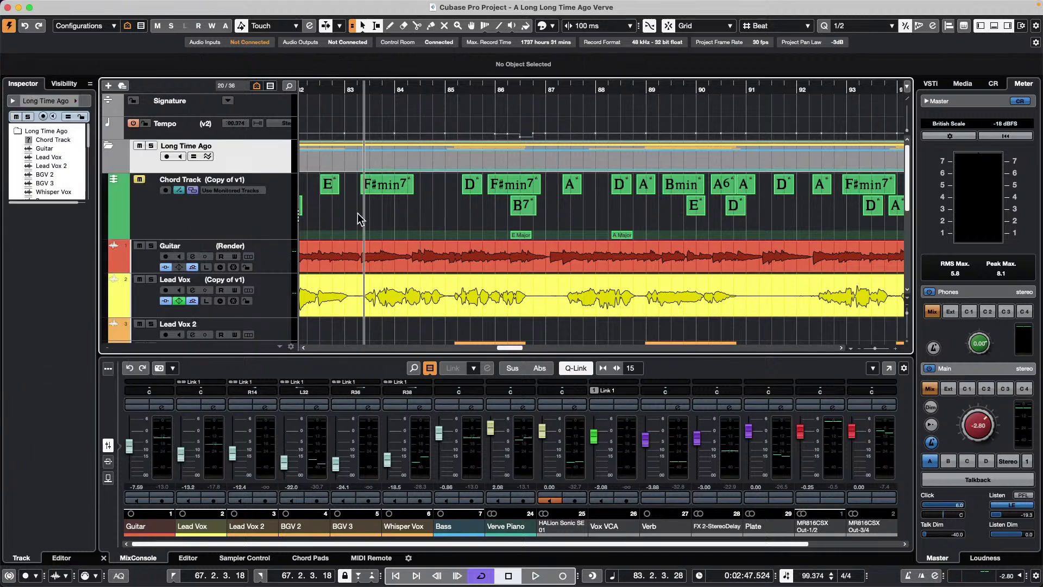
{"action": "left_click", "coordinate": [261, 218]}
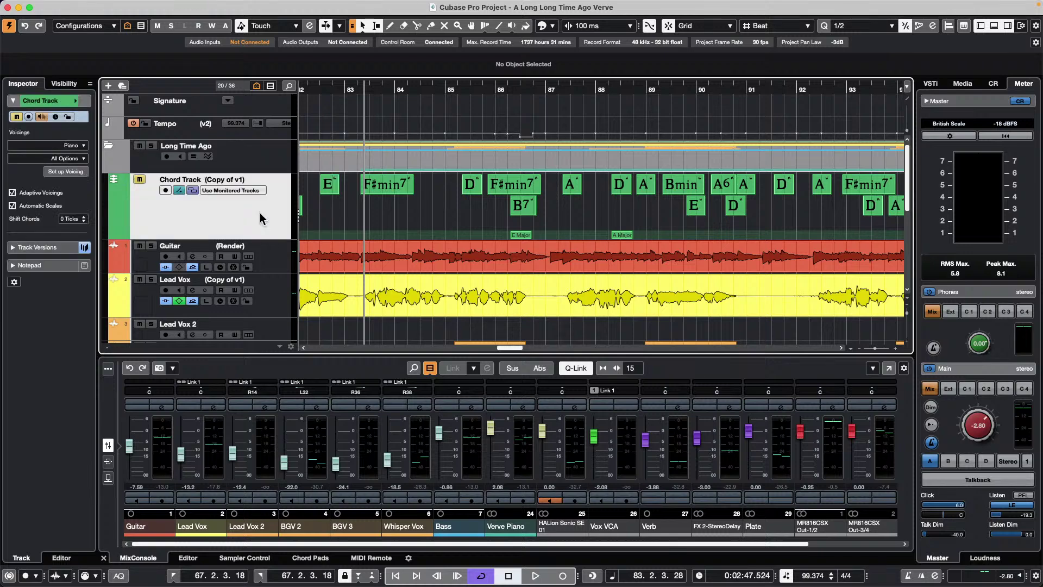
{"action": "left_click", "coordinate": [79, 173]}
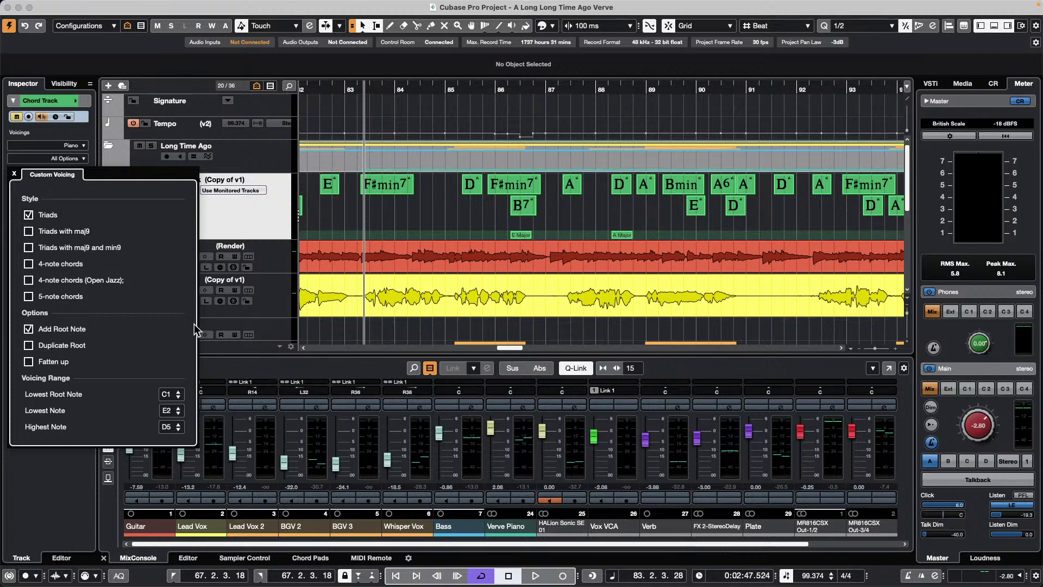
{"action": "left_click", "coordinate": [285, 203]}
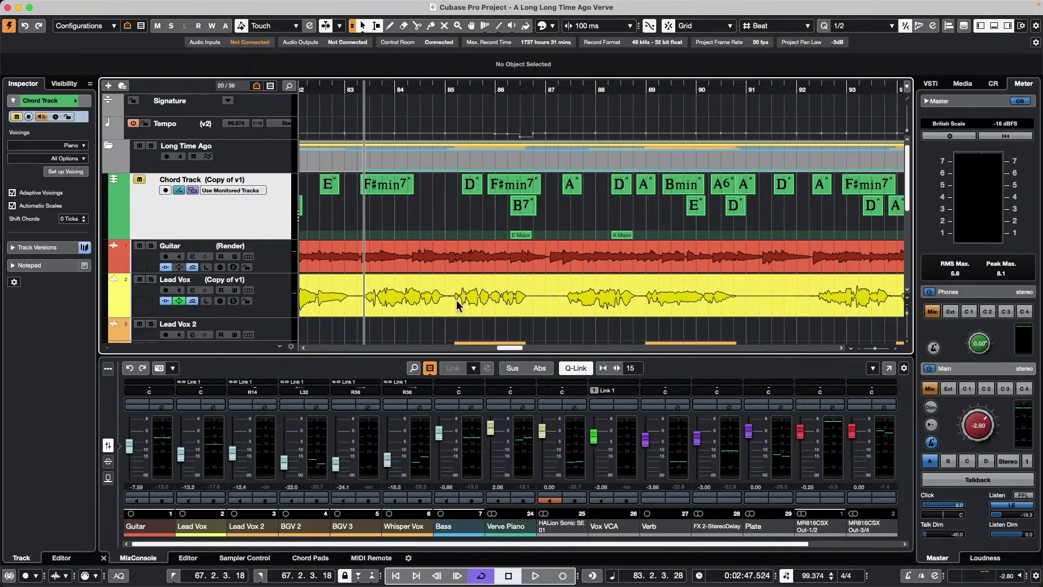
Open the recent project be someone.cpr.
{"action": "scroll", "coordinate": [415, 223], "scroll_direction": "down", "scroll_amount": 6}
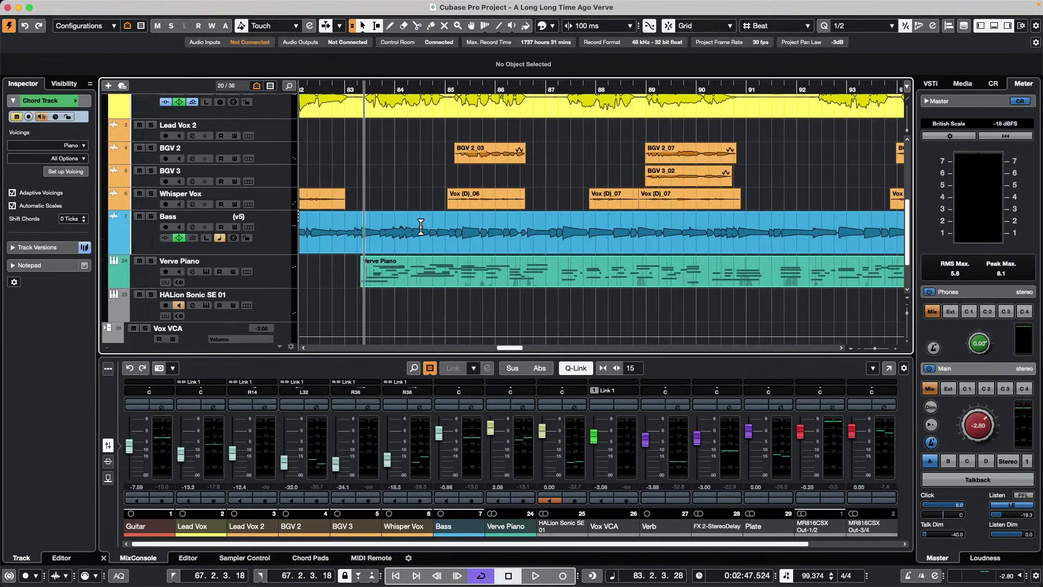
{"action": "mouse_move", "coordinate": [169, 3]}
{"action": "left_click", "coordinate": [72, 6]}
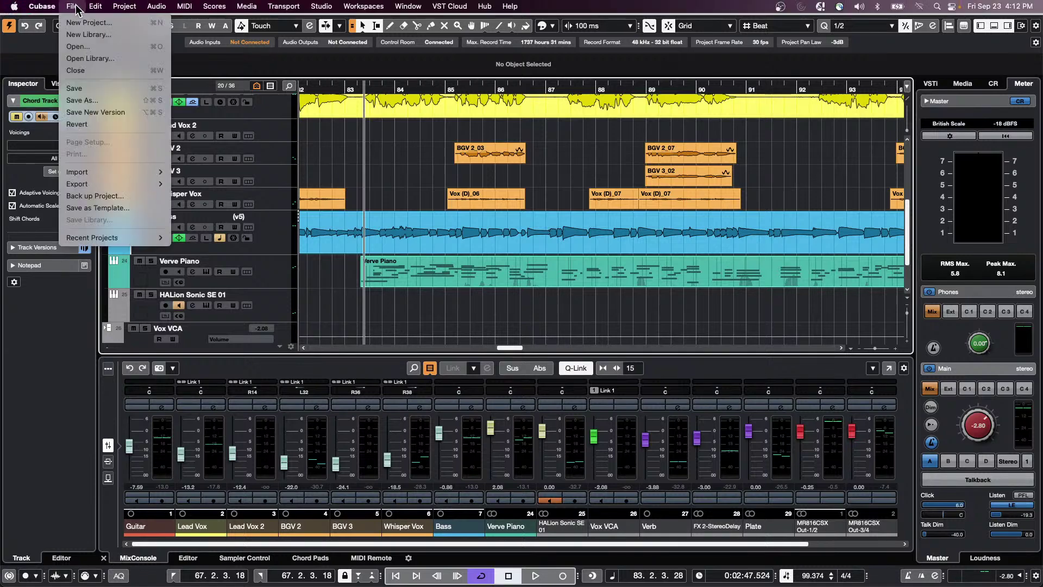
{"action": "mouse_move", "coordinate": [90, 237]}
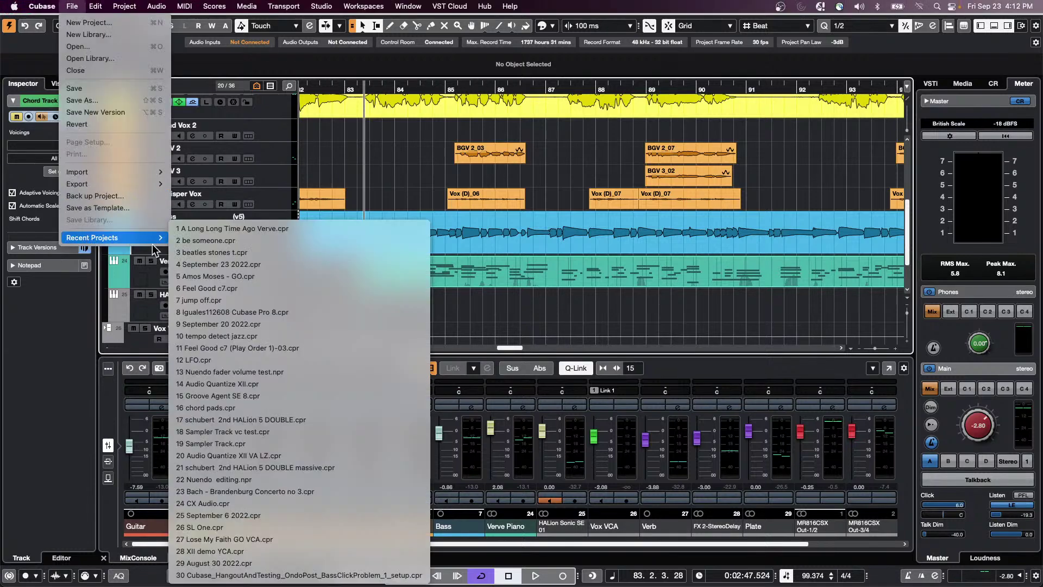
{"action": "left_click", "coordinate": [331, 241]}
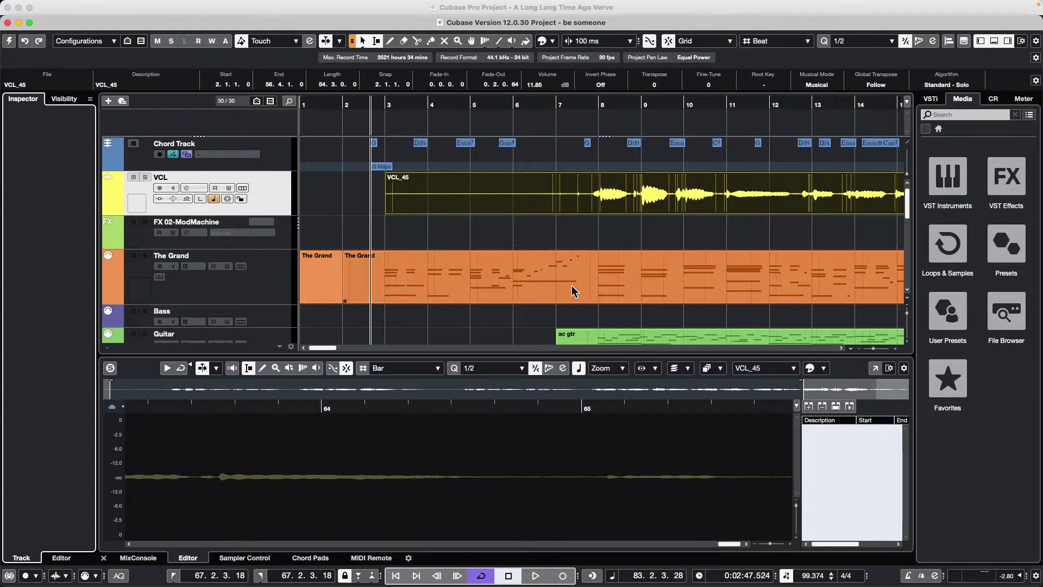
Select the long part on The Grand track and open it in the Score Editor at a larger view of the first systems.
{"action": "left_click", "coordinate": [601, 296]}
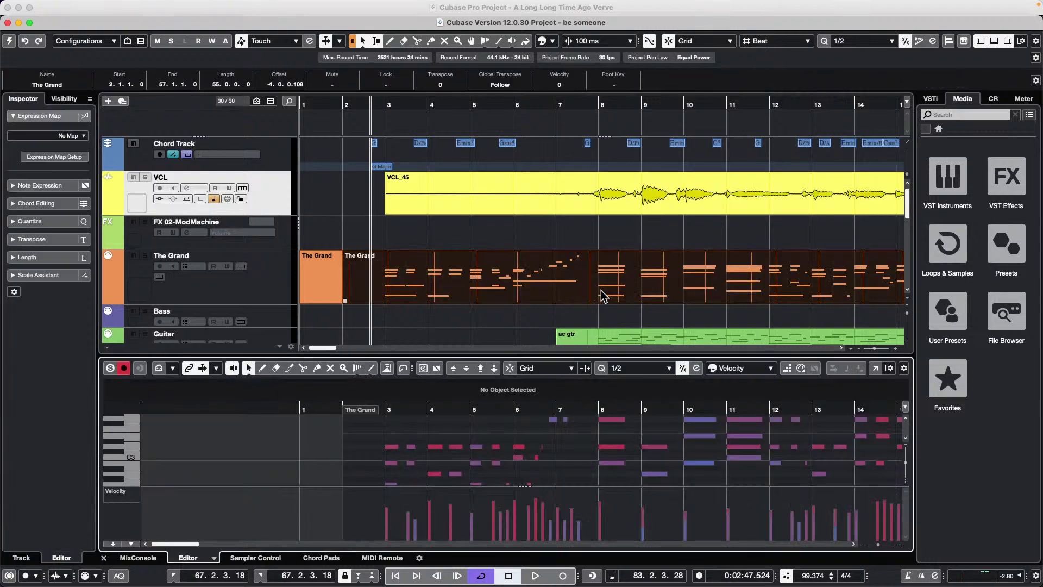
{"action": "key", "text": "super+r"}
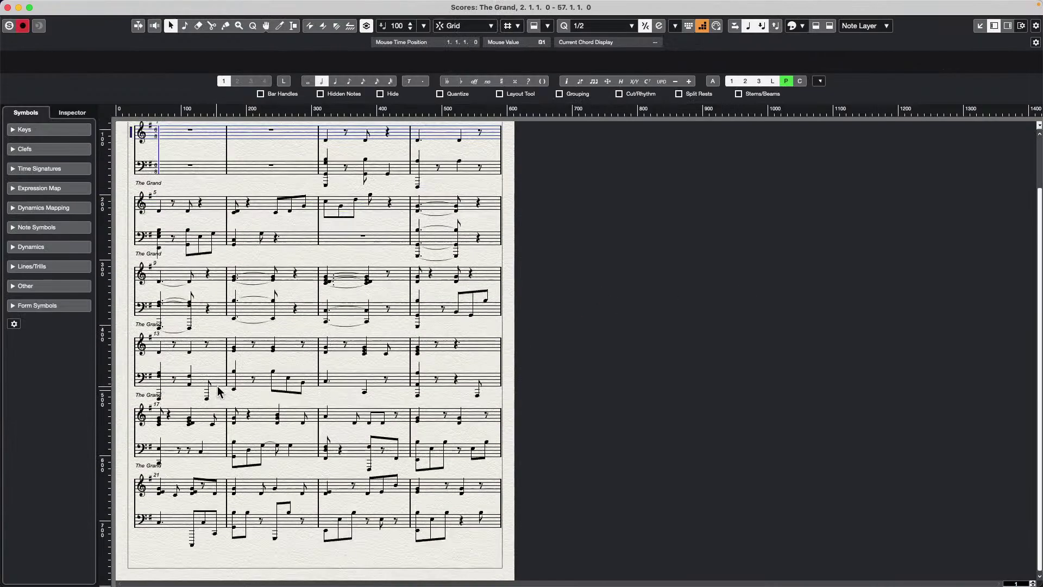
{"action": "scroll", "coordinate": [219, 392], "scroll_direction": "up", "scroll_amount": 2}
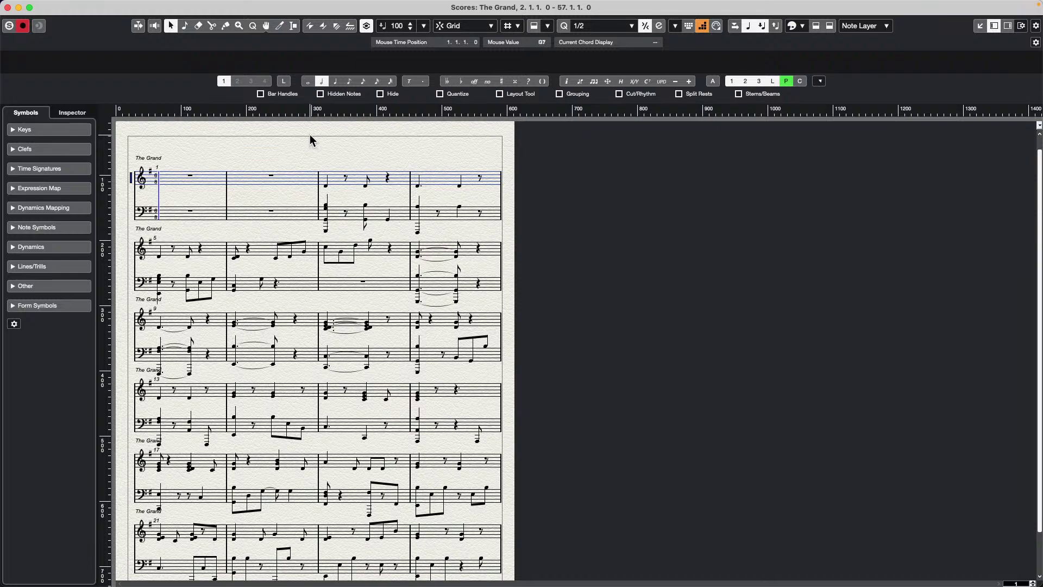
{"action": "key", "text": "h"}
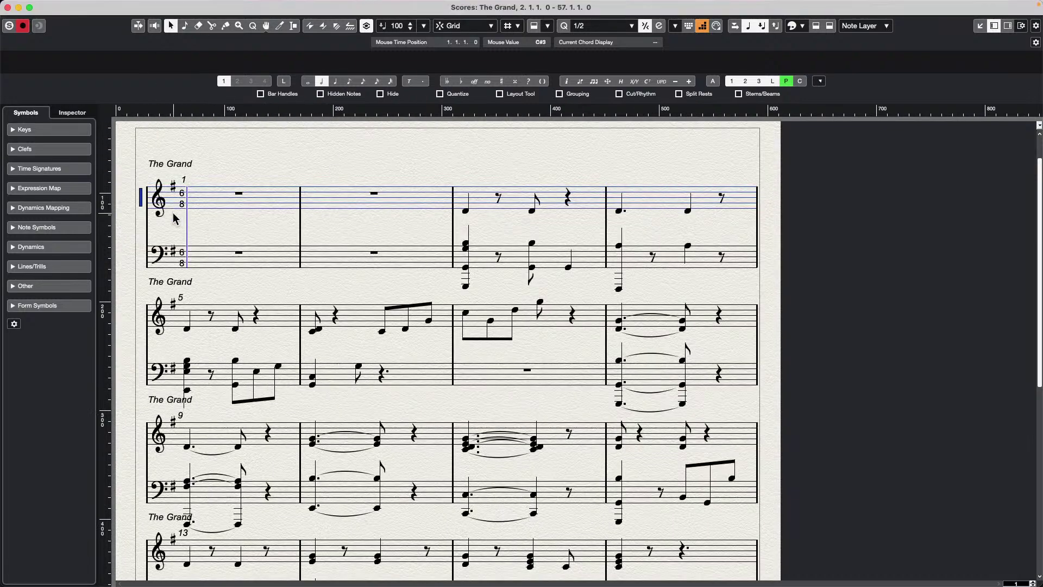
Turn off Show Chord Track in the score's advanced layout and close the Score Editor.
{"action": "mouse_move", "coordinate": [153, 6]}
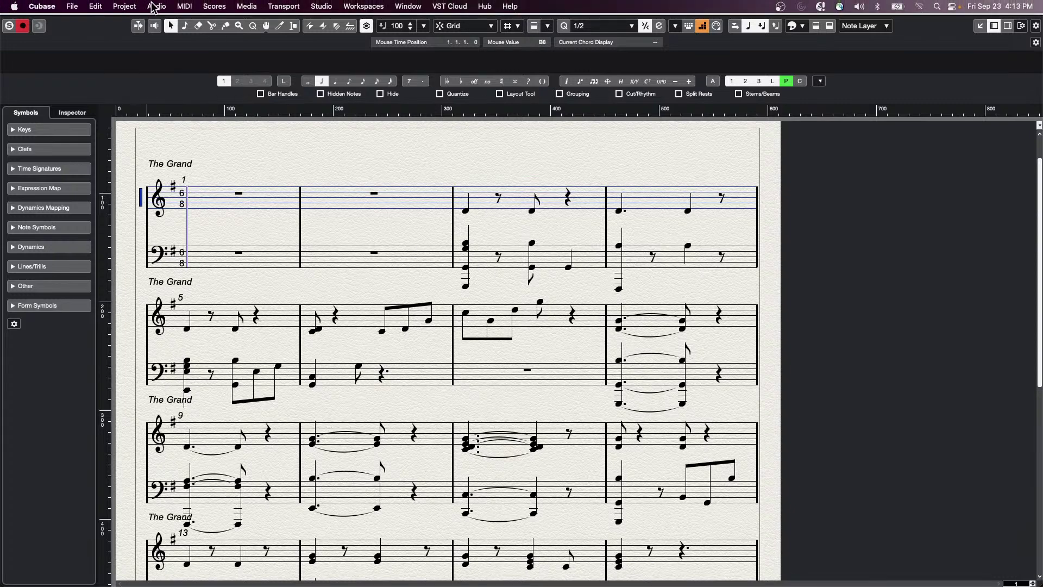
{"action": "left_click", "coordinate": [239, 6]}
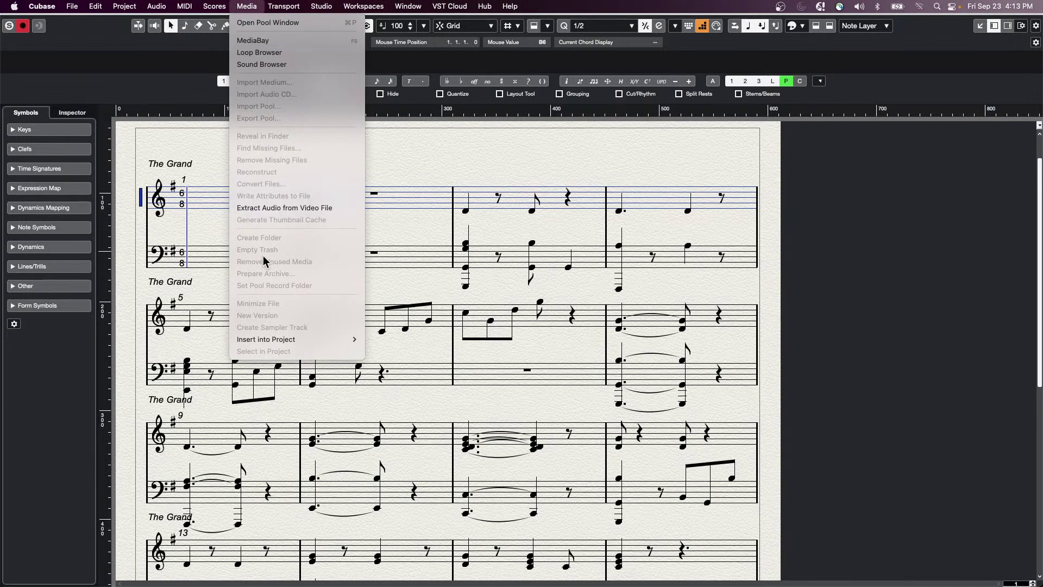
{"action": "mouse_move", "coordinate": [217, 6]}
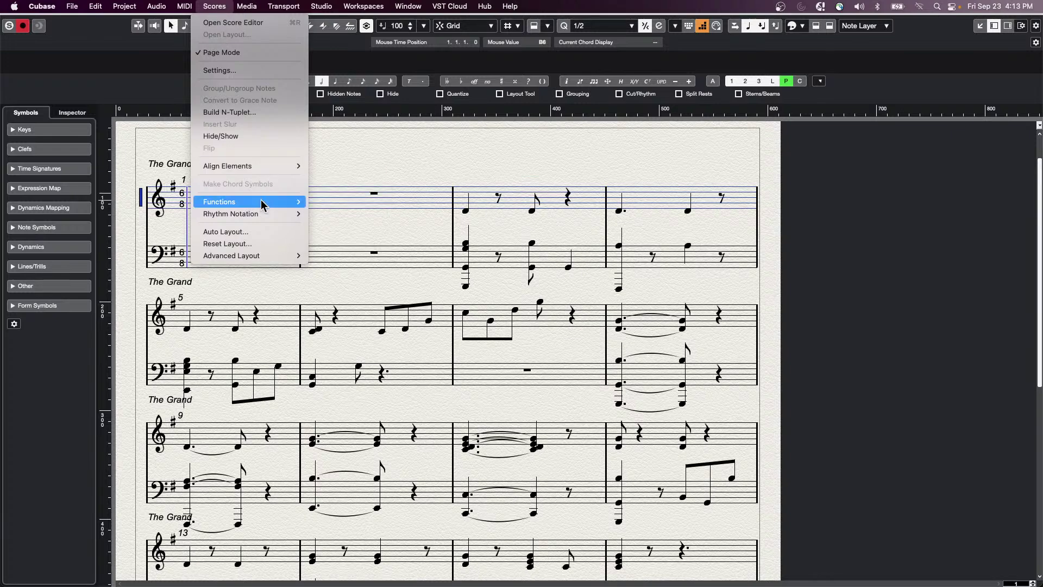
{"action": "left_click", "coordinate": [161, 312]}
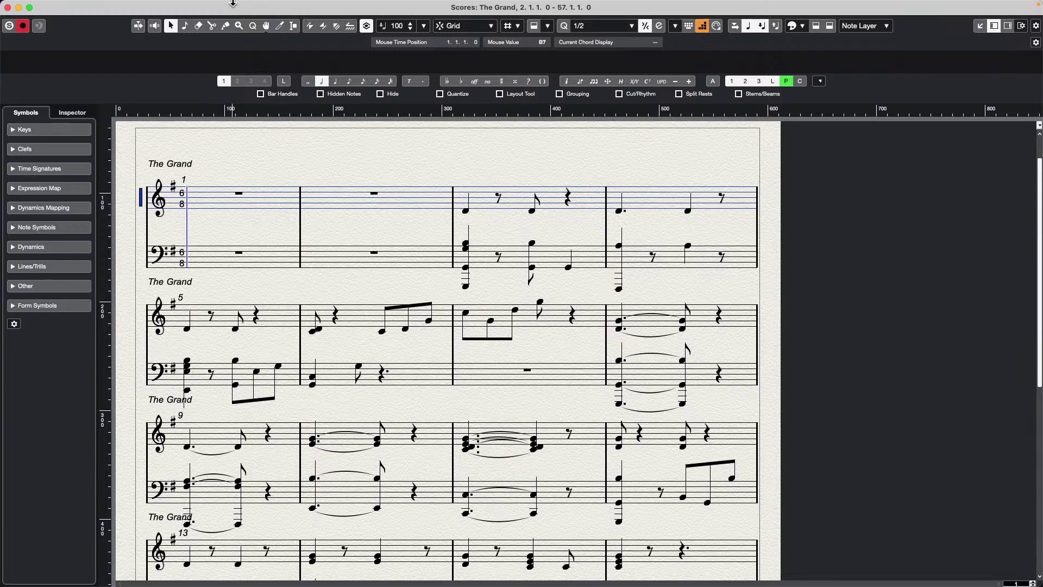
{"action": "left_click", "coordinate": [213, 5]}
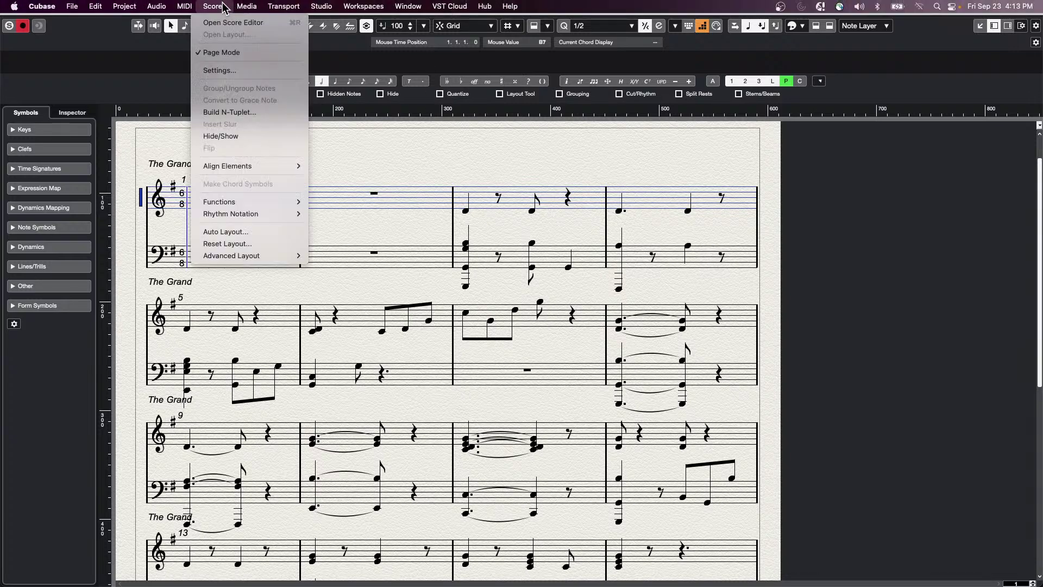
{"action": "mouse_move", "coordinate": [266, 256]}
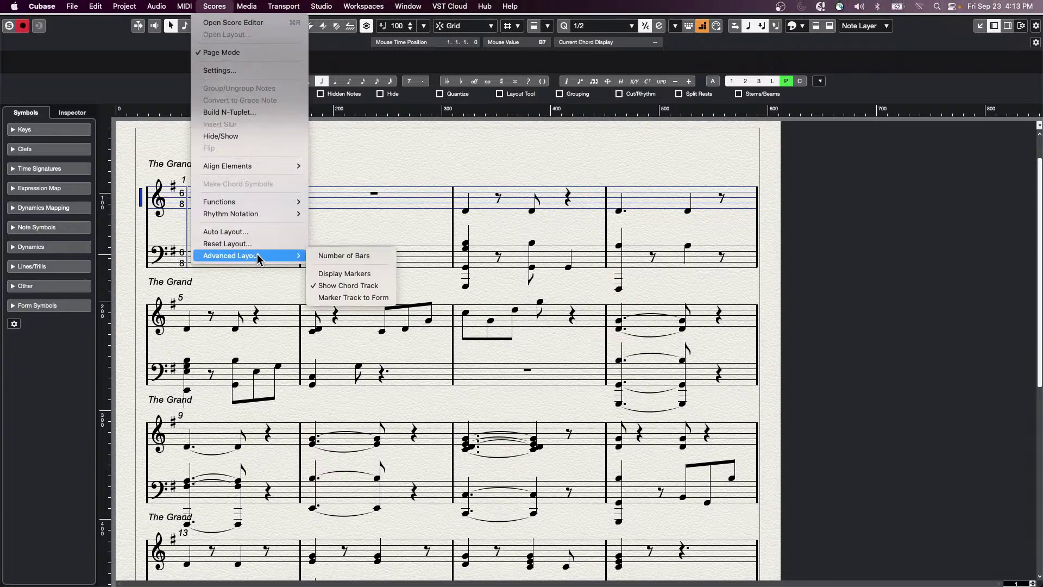
{"action": "left_click", "coordinate": [390, 287]}
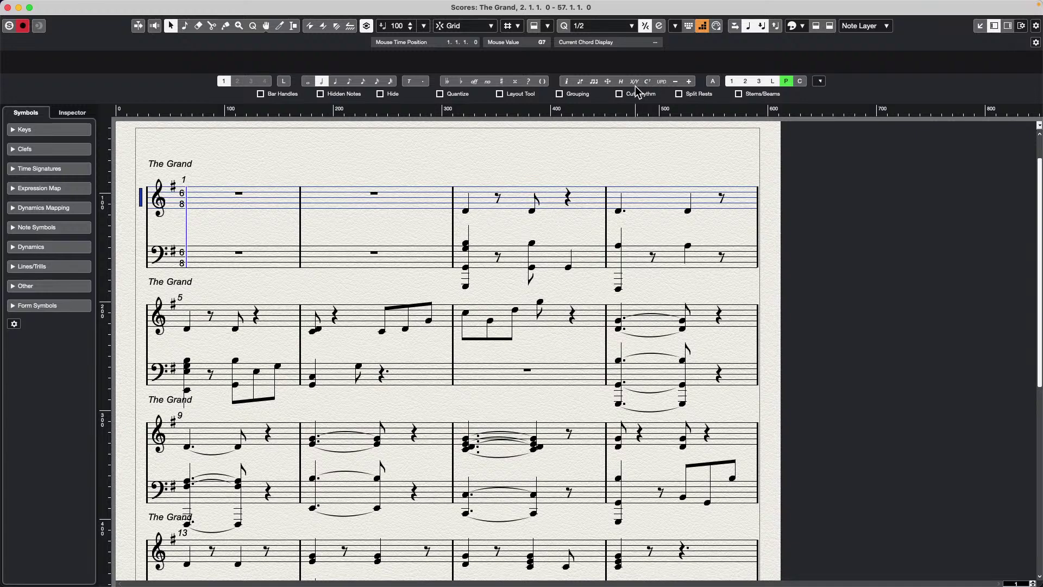
{"action": "left_click", "coordinate": [217, 8]}
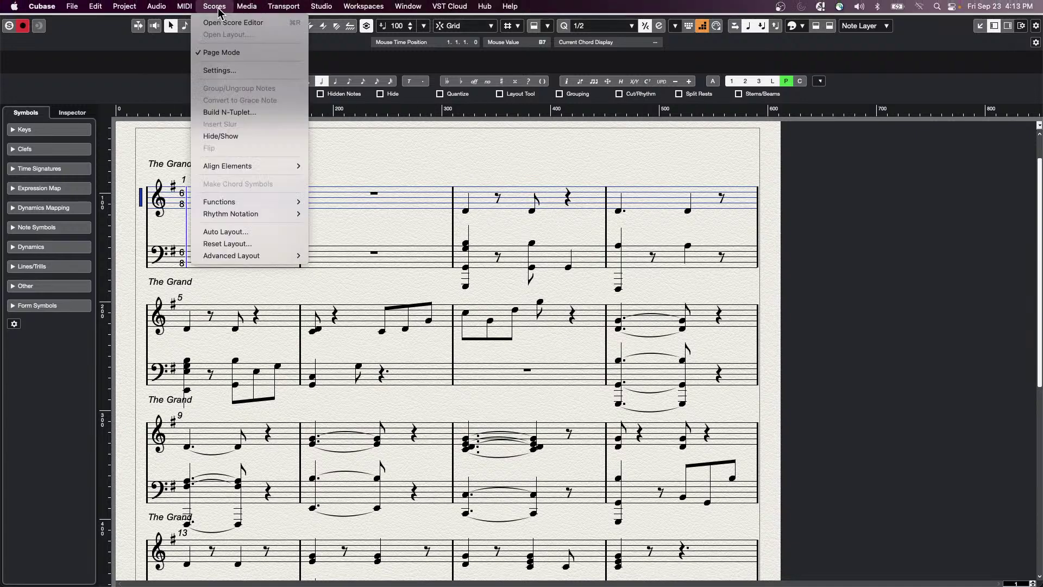
{"action": "left_click", "coordinate": [27, 51]}
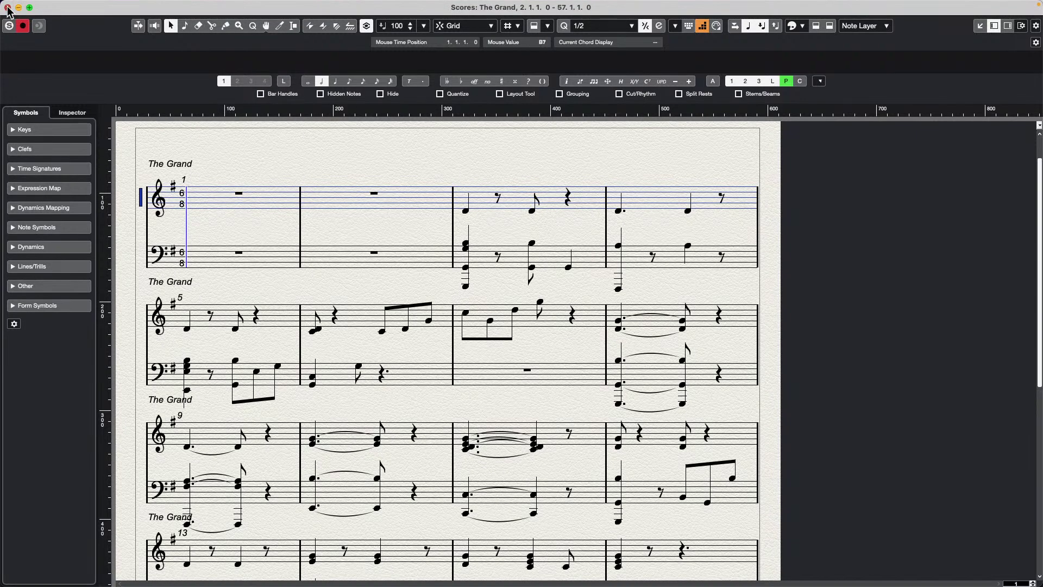
{"action": "left_click", "coordinate": [8, 7]}
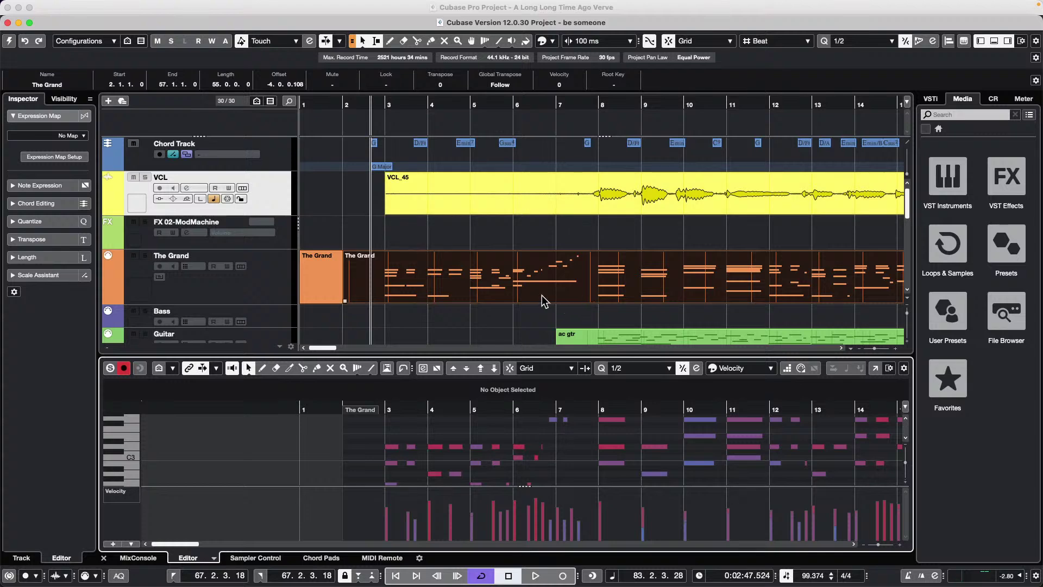
Reopen the score of The Grand part and turn on Show Chord Track in its advanced layout.
{"action": "left_click", "coordinate": [544, 301]}
{"action": "mouse_move", "coordinate": [232, 6]}
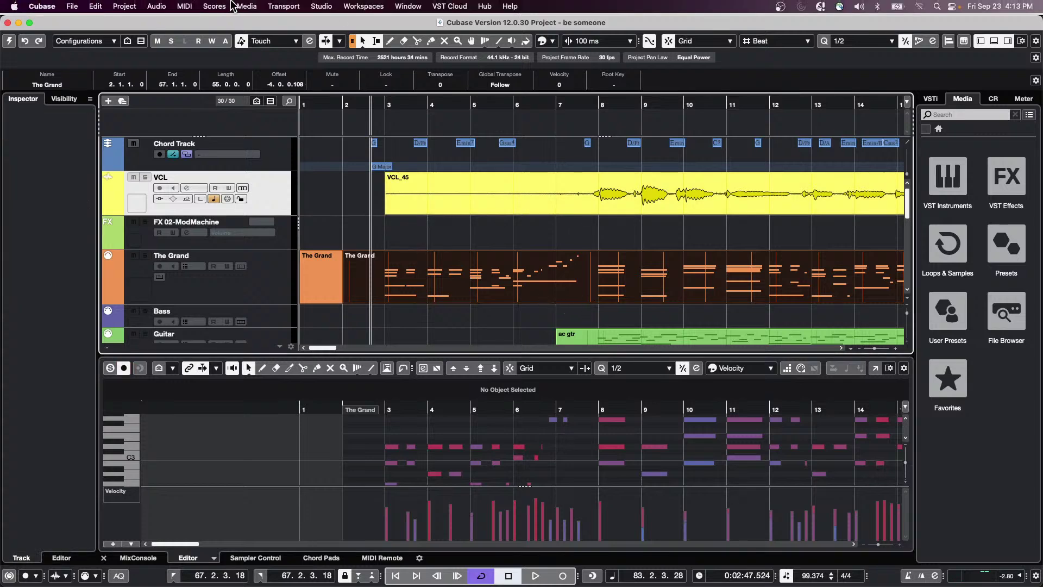
{"action": "key", "text": "super+r"}
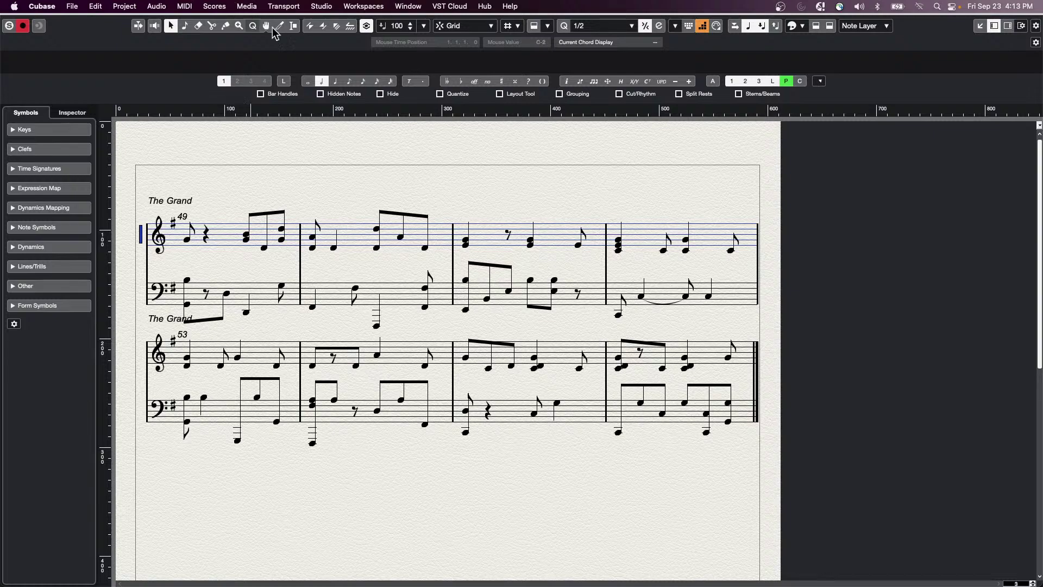
{"action": "mouse_move", "coordinate": [343, 3]}
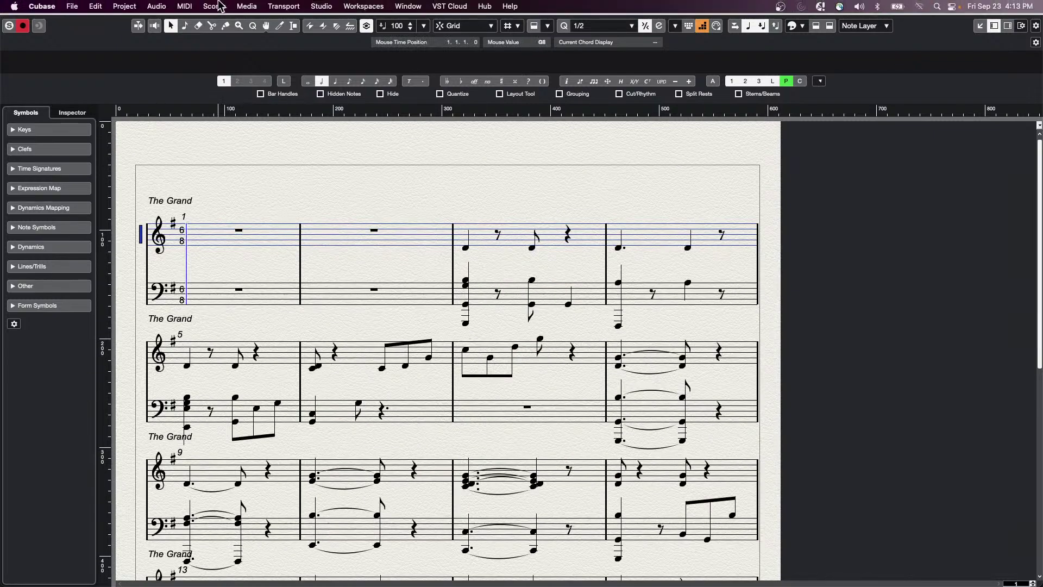
{"action": "left_click", "coordinate": [215, 6]}
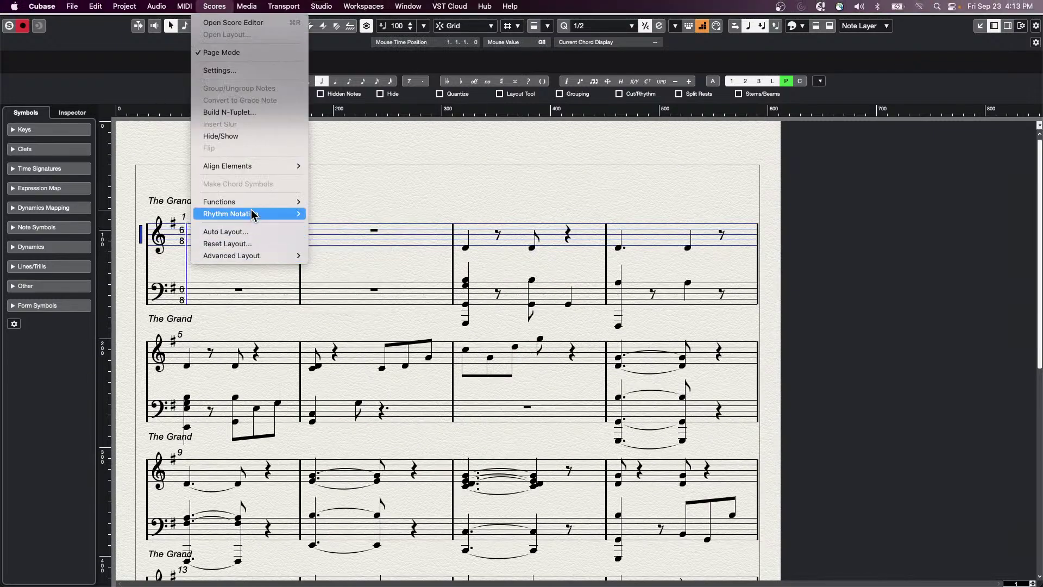
{"action": "mouse_move", "coordinate": [240, 256]}
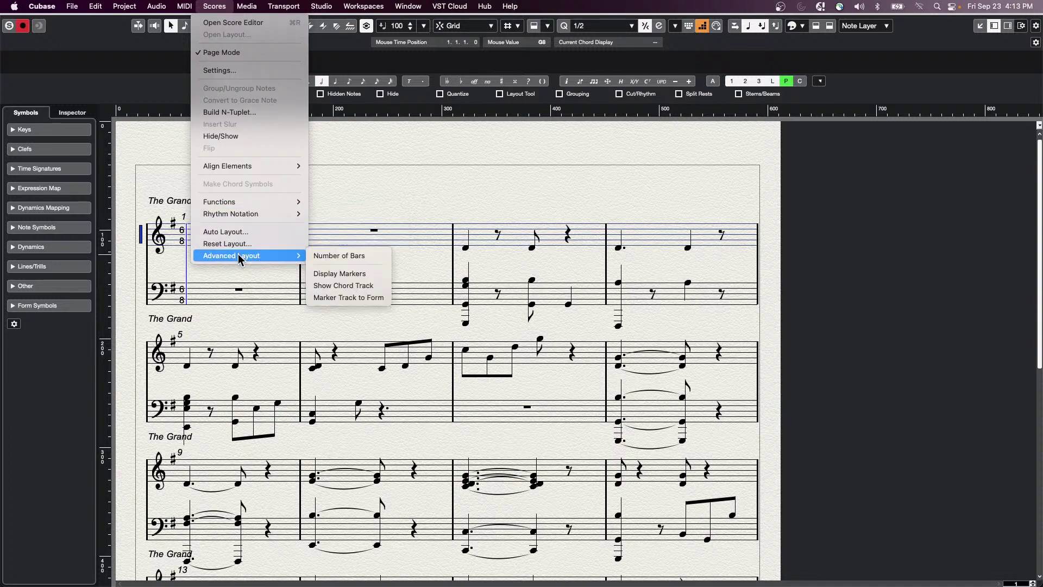
{"action": "left_click", "coordinate": [348, 286]}
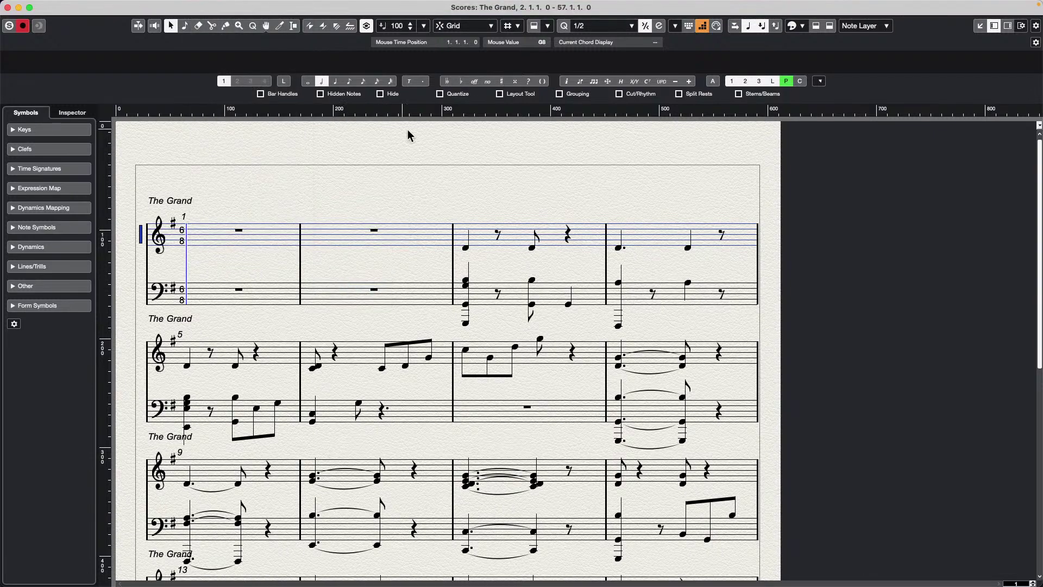
Add a new version to the Chord Track and try to create chord events from The Grand part with bass notes, tensions and arpeggio detection.
{"action": "left_click", "coordinate": [18, 8]}
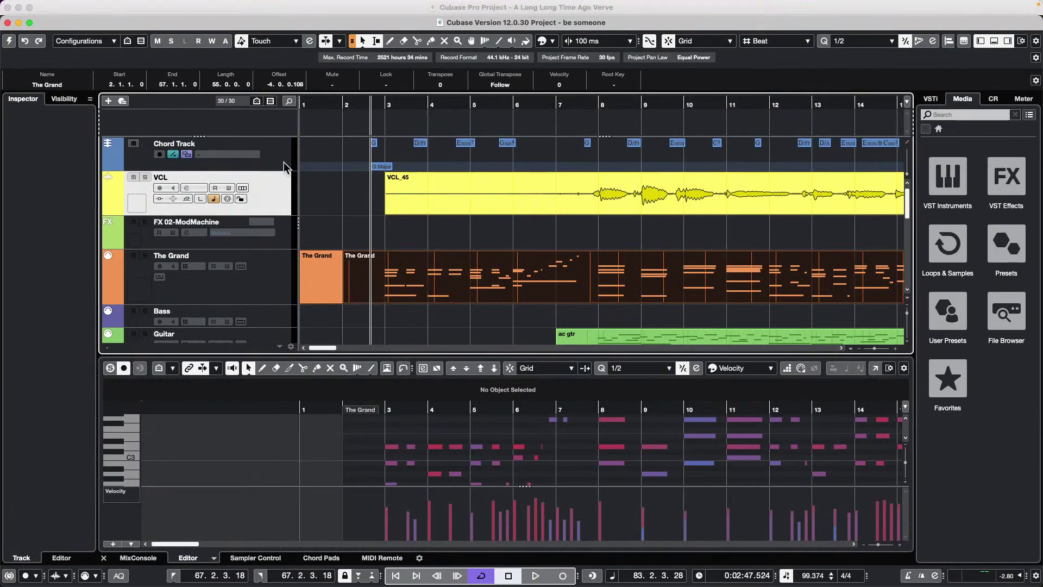
{"action": "left_click", "coordinate": [217, 148]}
{"action": "right_click", "coordinate": [242, 145]}
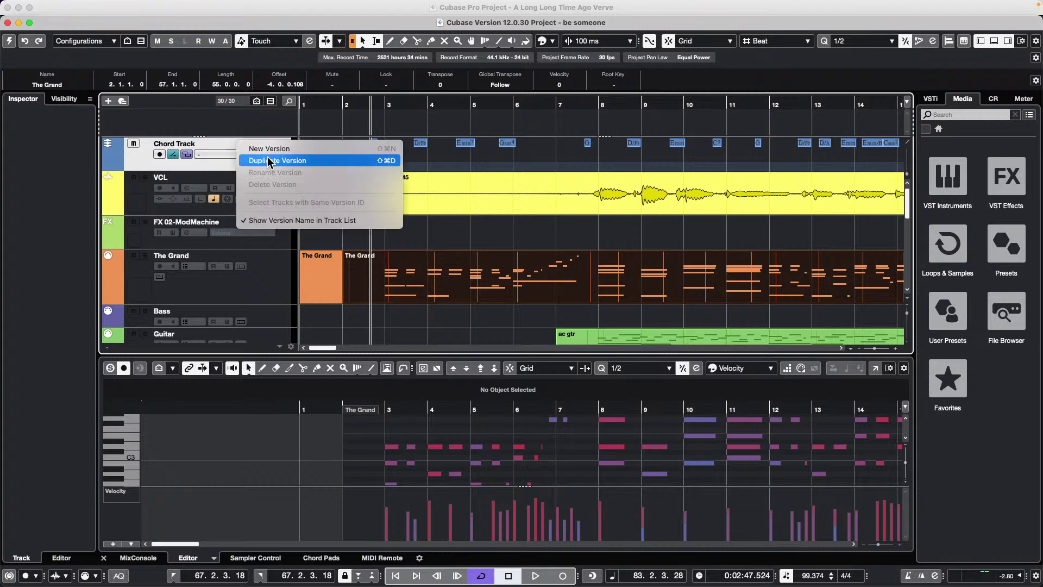
{"action": "left_click", "coordinate": [318, 149]}
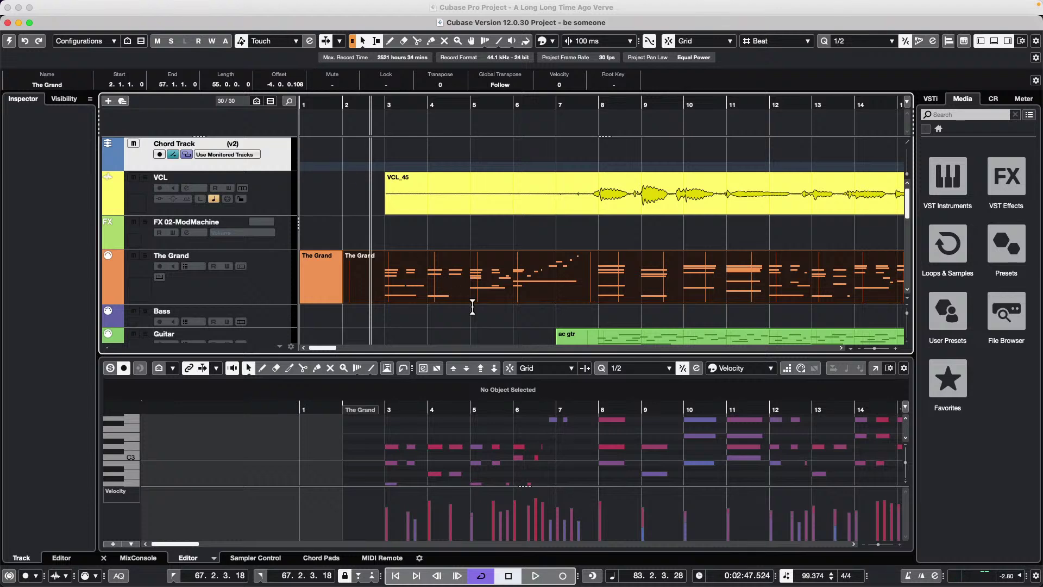
{"action": "left_click_drag", "start_coordinate": [462, 294], "coordinate": [449, 160]}
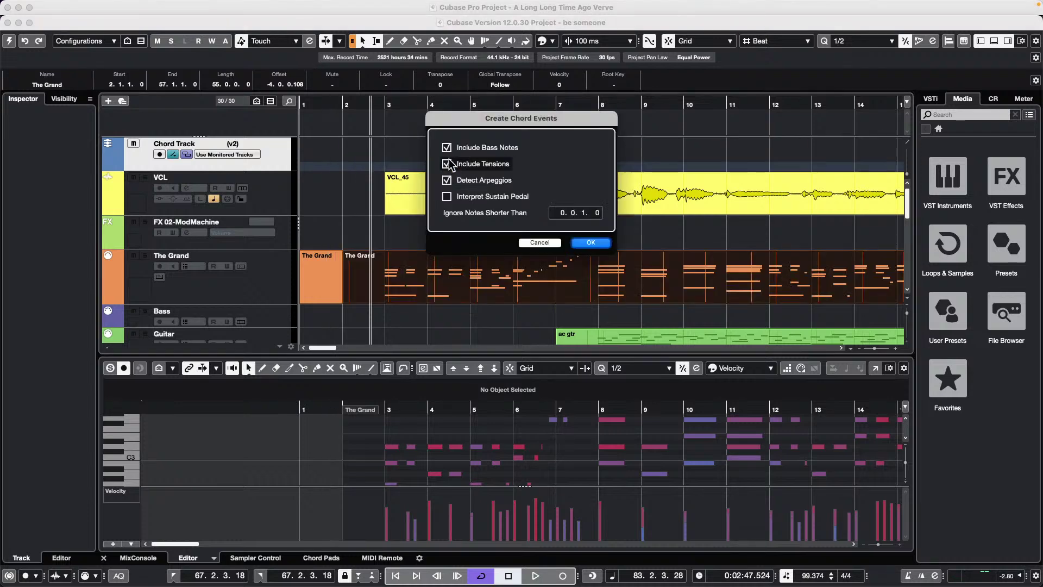
{"action": "left_click", "coordinate": [585, 243]}
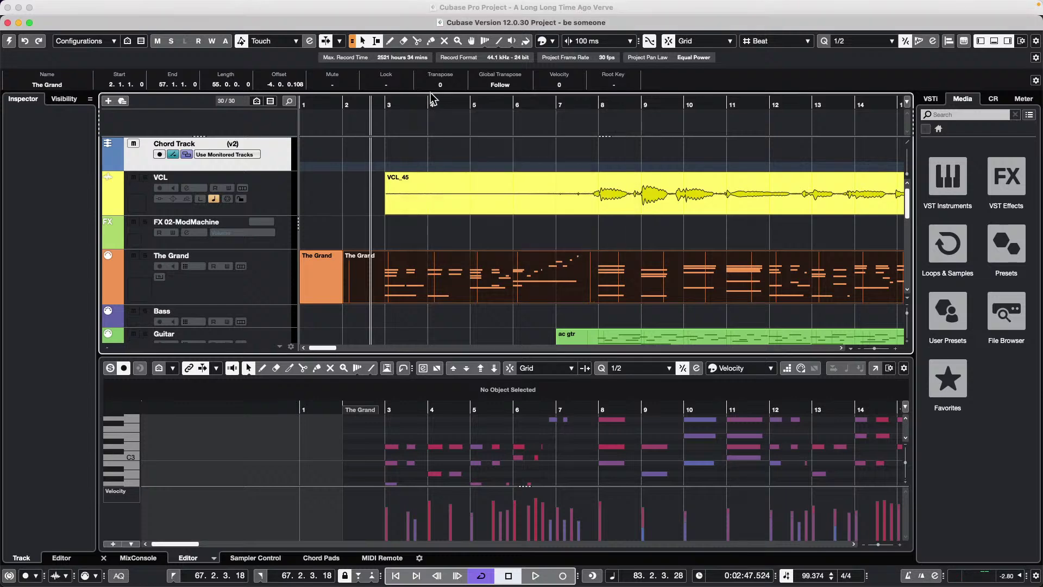
Open the score of The Grand part again, switch off its Show Chord Track option and close the Score Editor.
{"action": "key", "text": "super+r"}
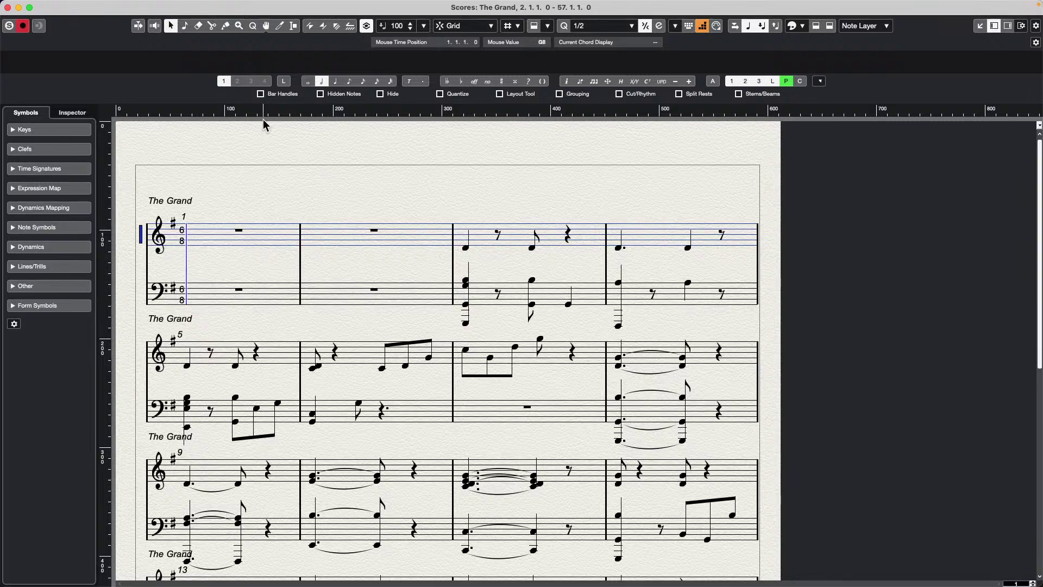
{"action": "left_click", "coordinate": [214, 6]}
{"action": "mouse_move", "coordinate": [251, 257]}
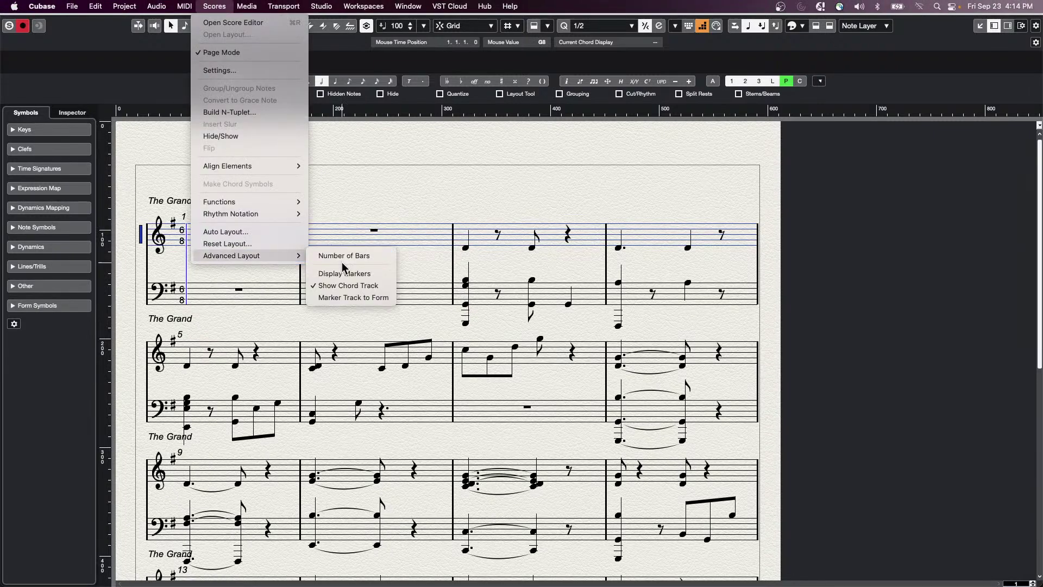
{"action": "left_click", "coordinate": [346, 287]}
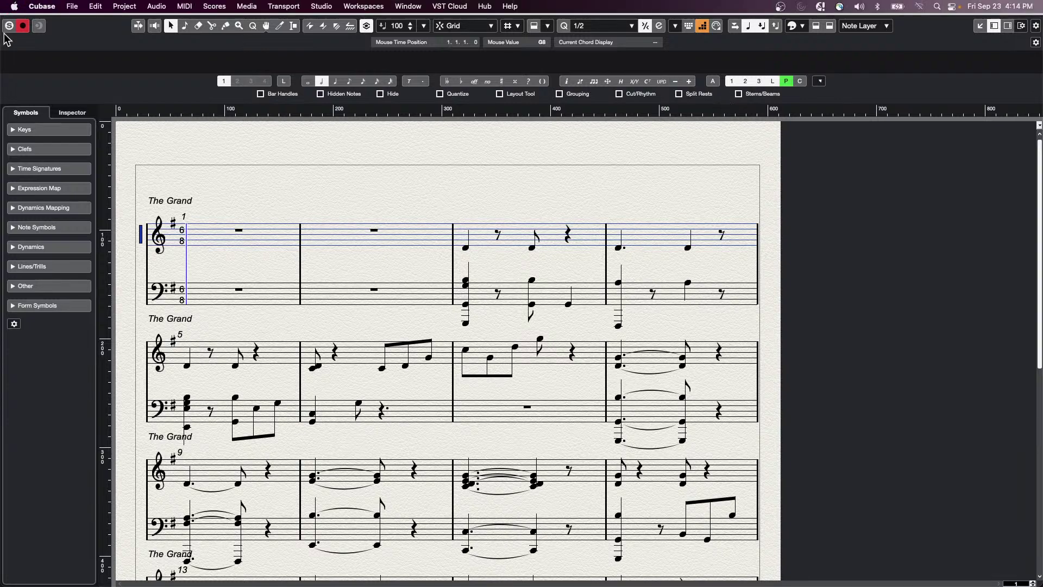
{"action": "left_click", "coordinate": [8, 7]}
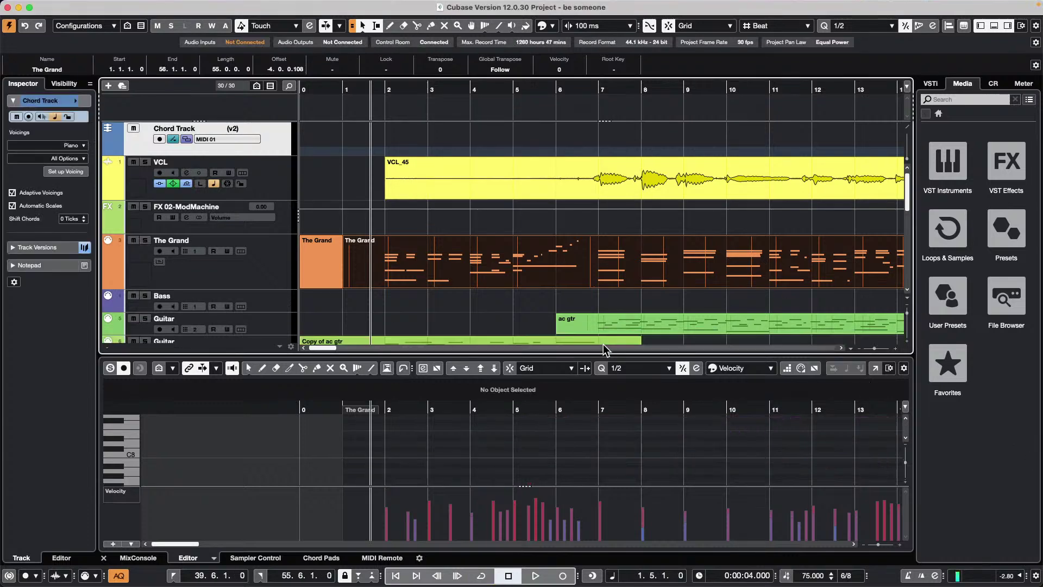
Reopen the score of The Grand part, turn on Show Chord Track in its advanced layout and close the Score Editor.
{"action": "key", "text": "super+r"}
{"action": "mouse_move", "coordinate": [260, 5]}
{"action": "left_click", "coordinate": [215, 5]}
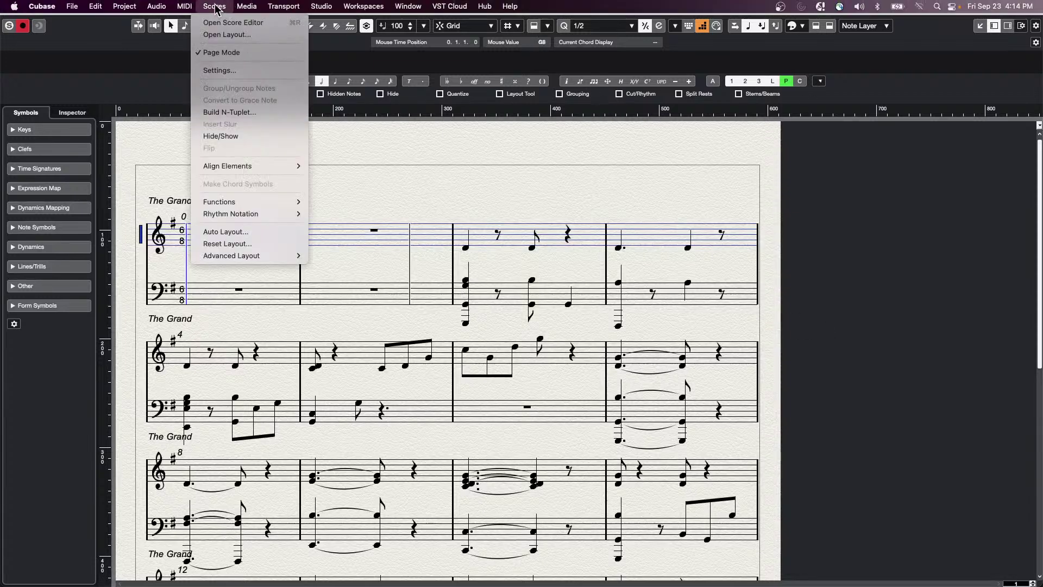
{"action": "mouse_move", "coordinate": [229, 169]}
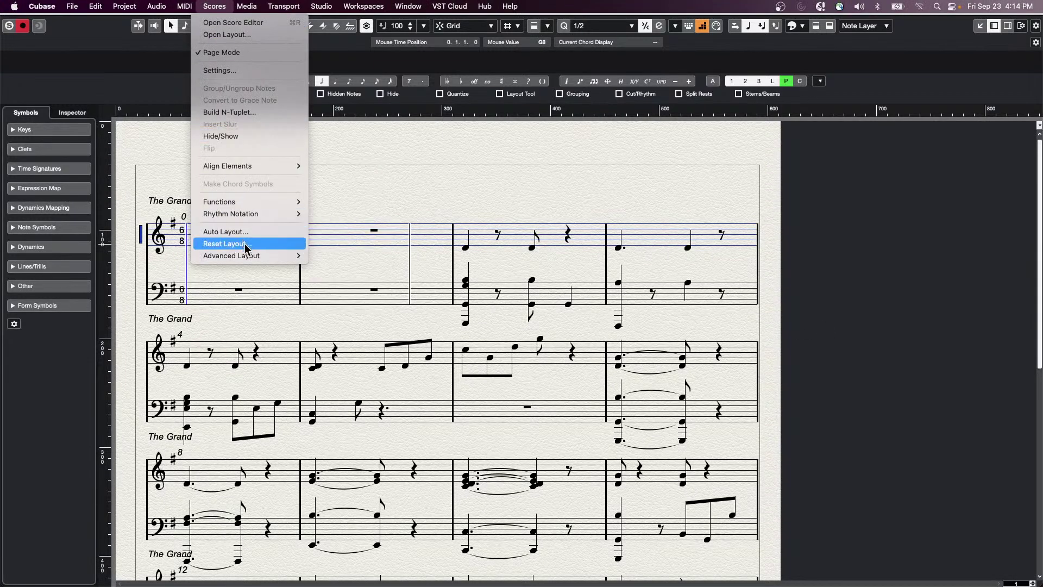
{"action": "mouse_move", "coordinate": [246, 253]}
{"action": "left_click", "coordinate": [350, 286]}
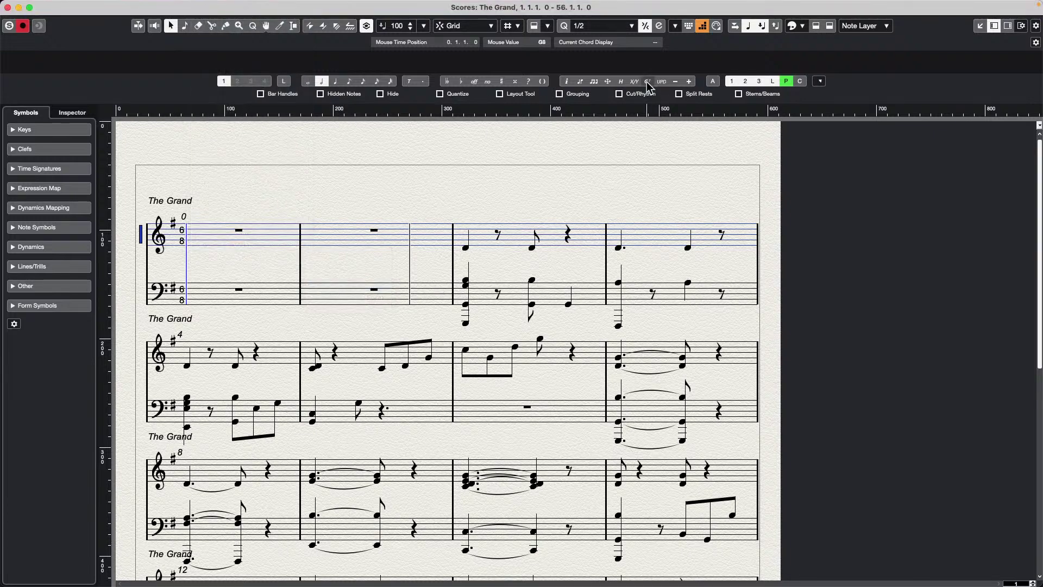
{"action": "left_click", "coordinate": [8, 7]}
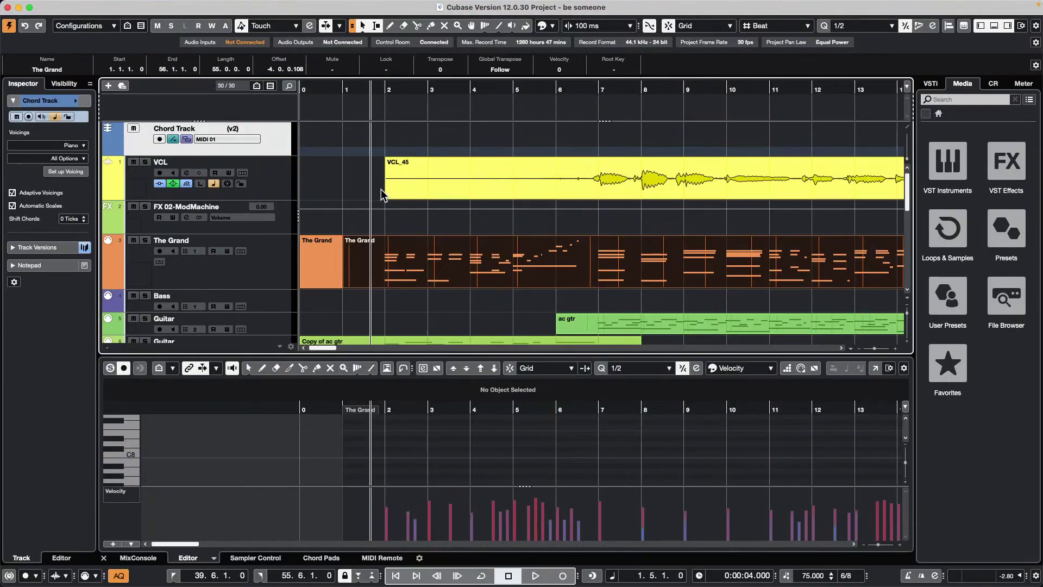
Create chord events on the Chord Track from The Grand part, including bass notes and tensions and detecting arpeggios.
{"action": "scroll", "coordinate": [449, 234], "scroll_direction": "down", "scroll_amount": 5}
{"action": "scroll", "coordinate": [451, 235], "scroll_direction": "up", "scroll_amount": 5}
{"action": "left_click_drag", "start_coordinate": [508, 280], "coordinate": [519, 142]}
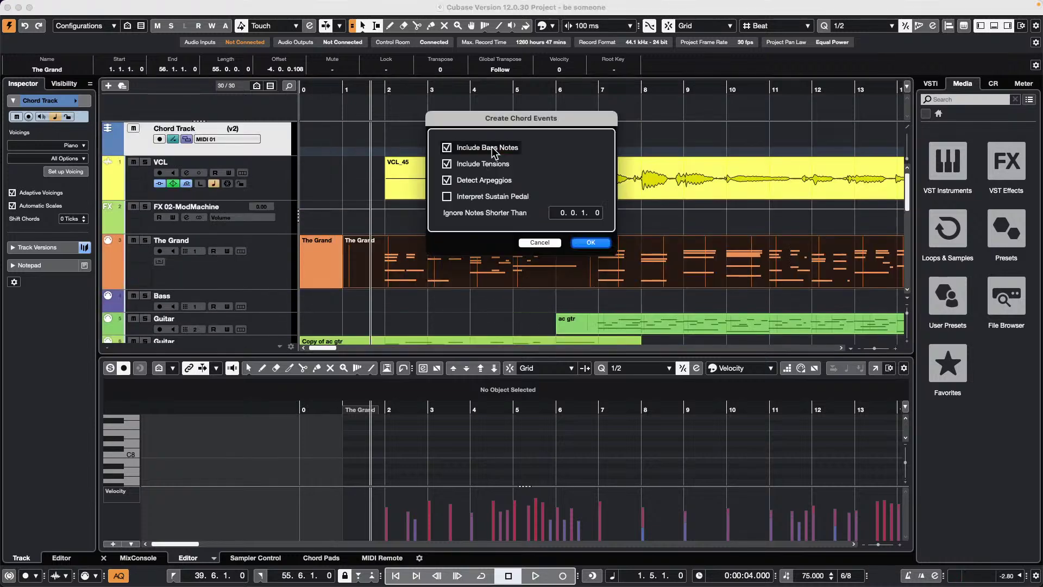
{"action": "left_click", "coordinate": [588, 245]}
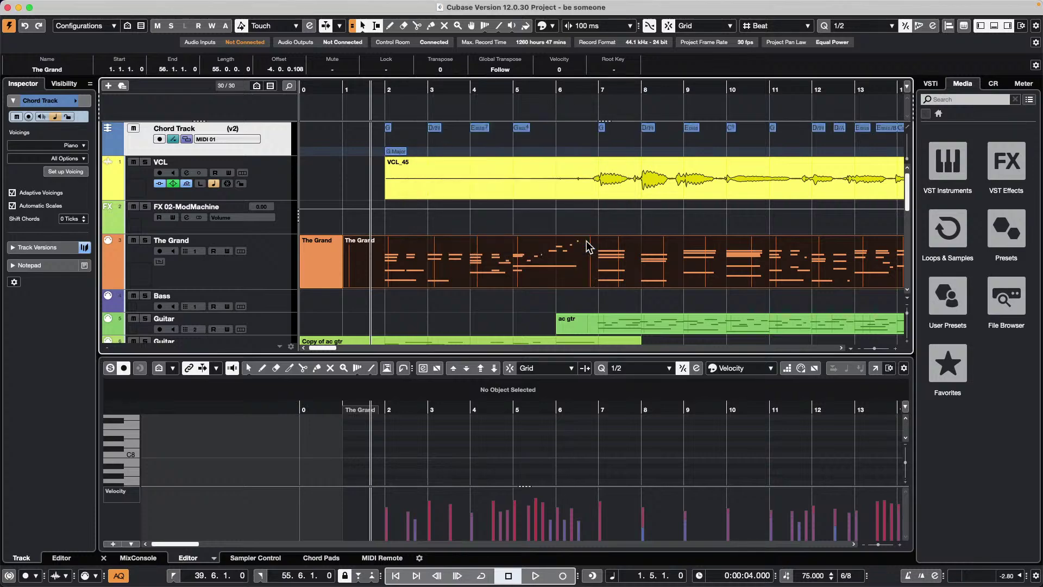
Open the score of The Grand part again and bring up the project's Notation Style page in the Score Settings.
{"action": "key", "text": "super+r"}
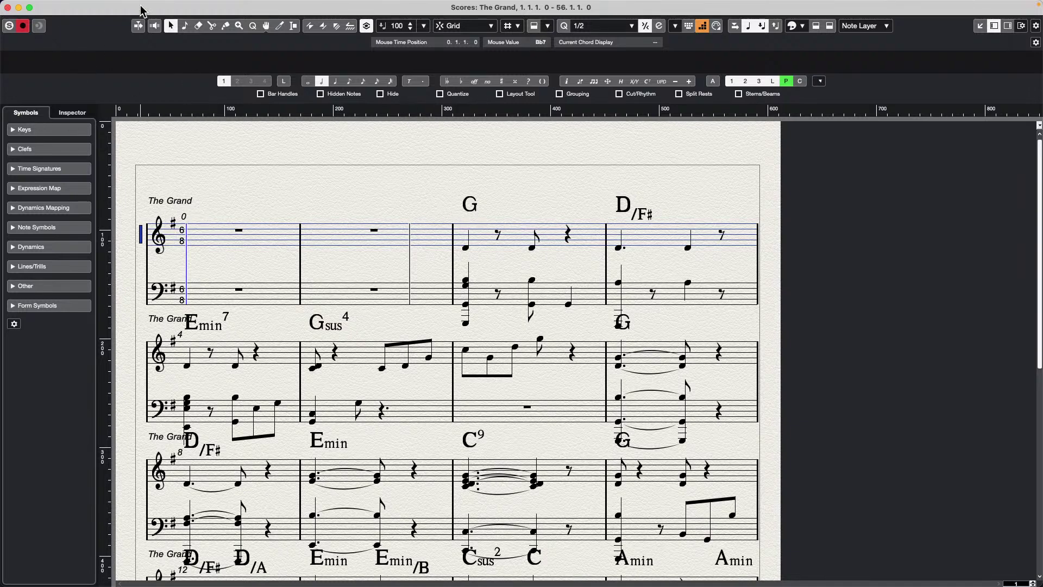
{"action": "double_click", "coordinate": [140, 239]}
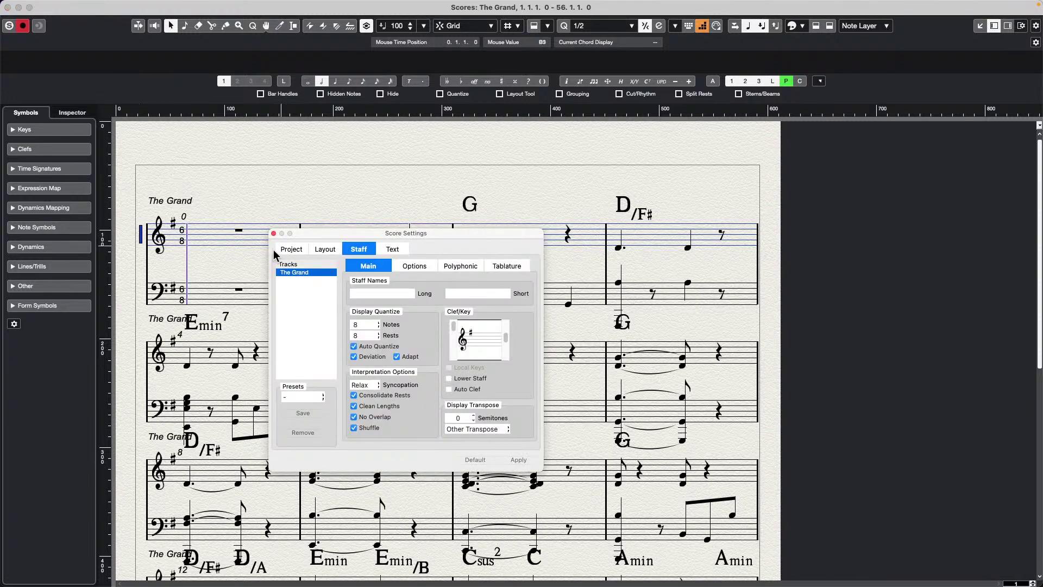
{"action": "left_click", "coordinate": [292, 249]}
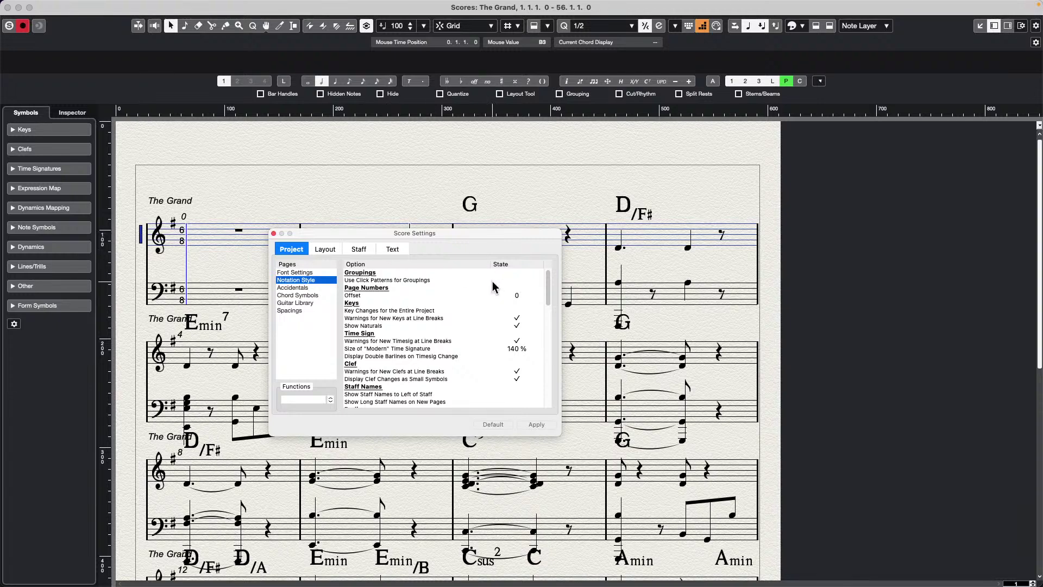
{"action": "scroll", "coordinate": [493, 296], "scroll_direction": "down", "scroll_amount": 10}
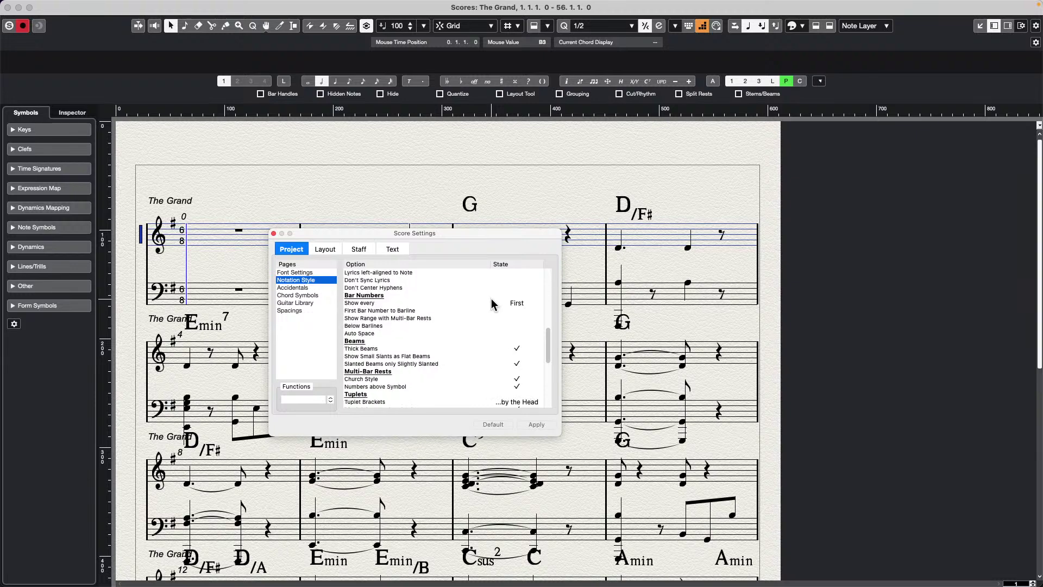
{"action": "scroll", "coordinate": [493, 303], "scroll_direction": "down", "scroll_amount": 10}
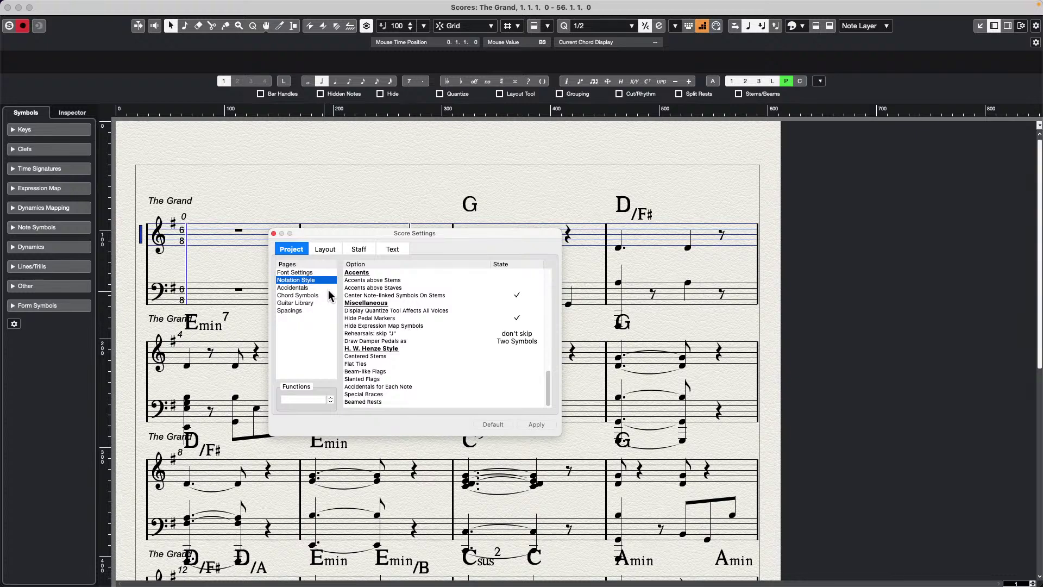
{"action": "left_click", "coordinate": [307, 273]}
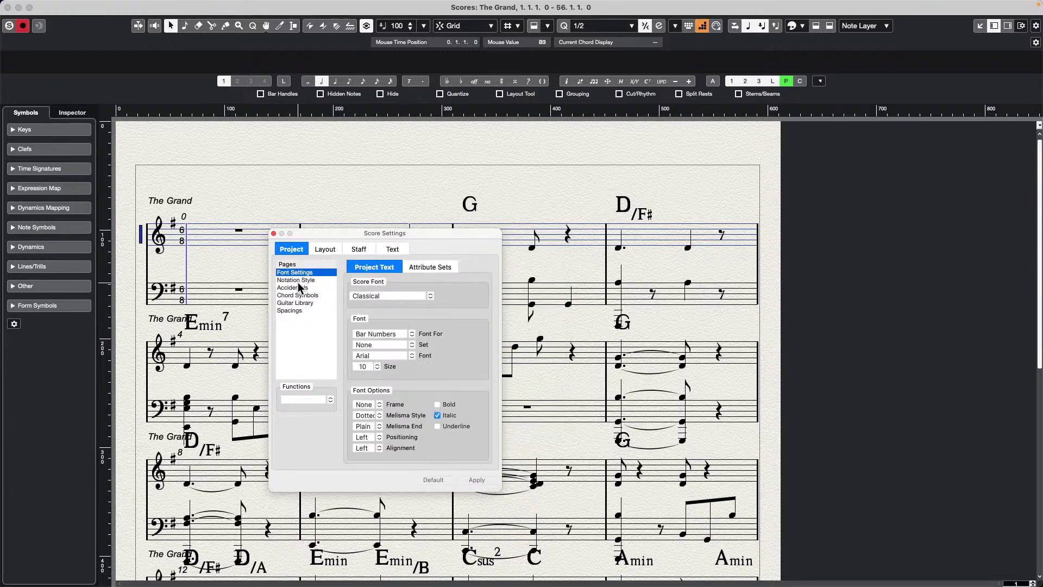
{"action": "left_click", "coordinate": [297, 280]}
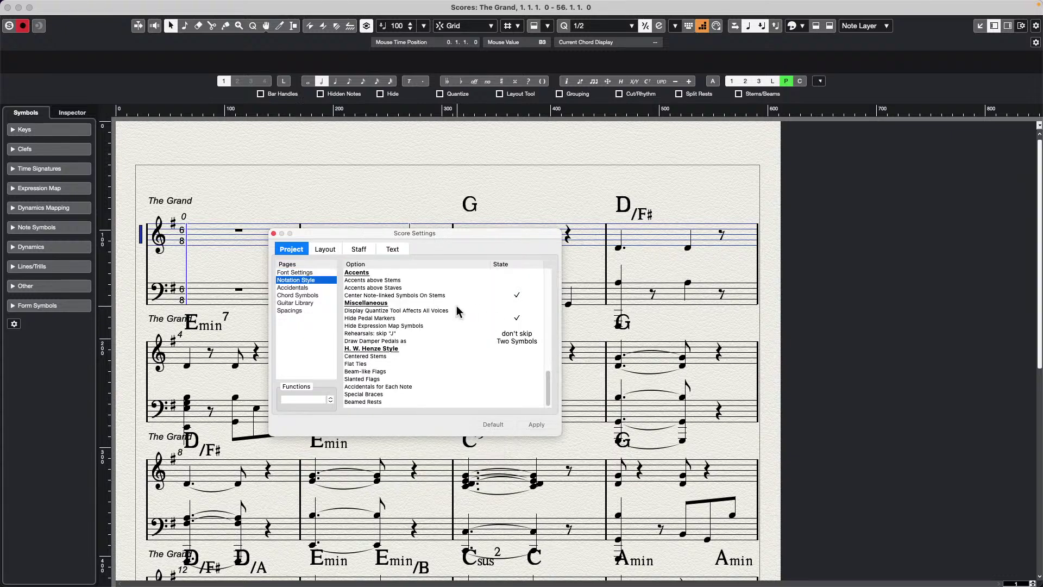
Set the bar numbers to show every 1 bar in the notation style and apply the change.
{"action": "scroll", "coordinate": [530, 333], "scroll_direction": "up", "scroll_amount": 3}
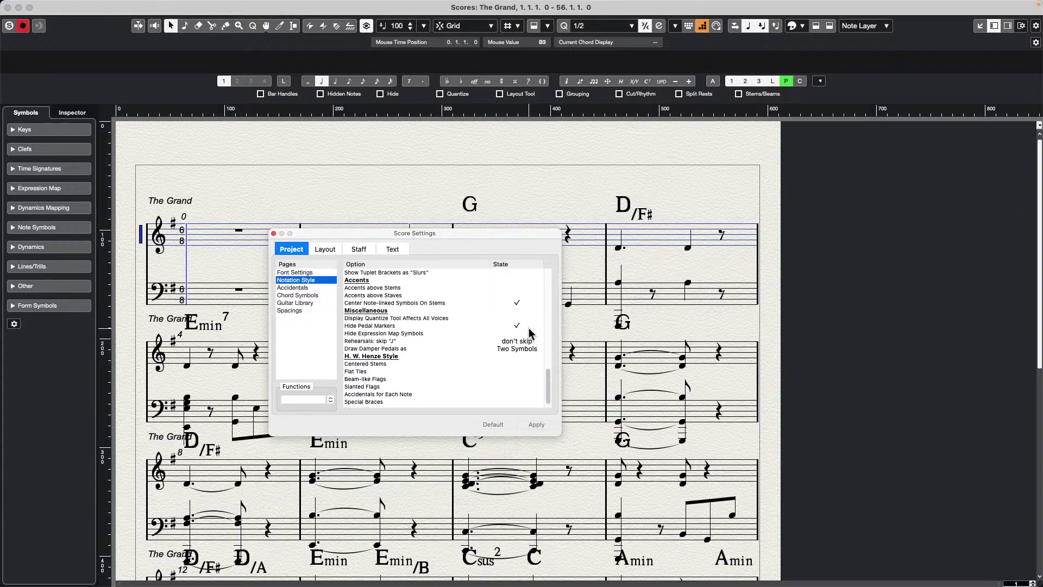
{"action": "scroll", "coordinate": [530, 333], "scroll_direction": "up", "scroll_amount": 10}
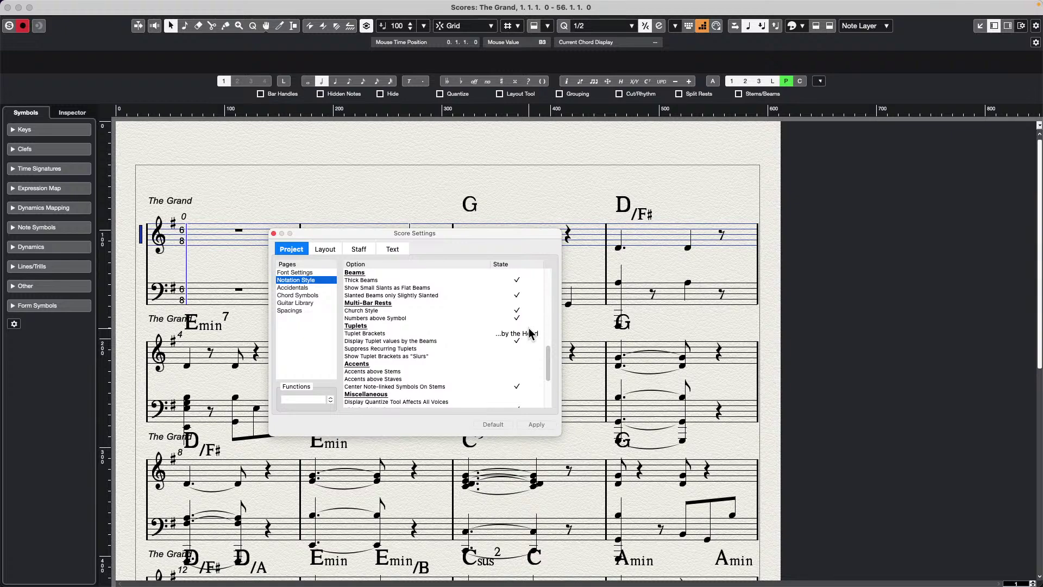
{"action": "scroll", "coordinate": [530, 333], "scroll_direction": "up", "scroll_amount": 4}
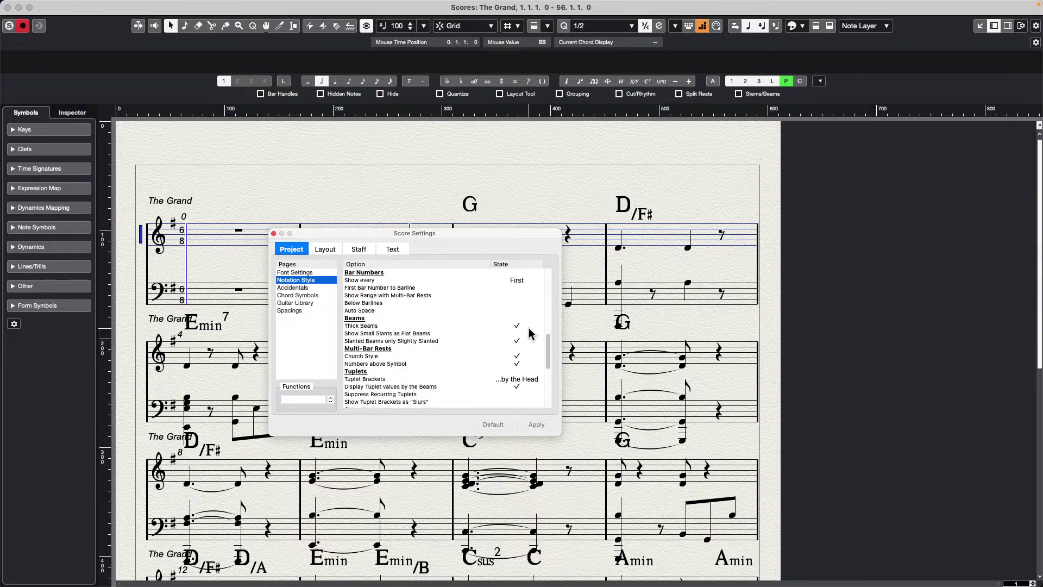
{"action": "left_click", "coordinate": [518, 282]}
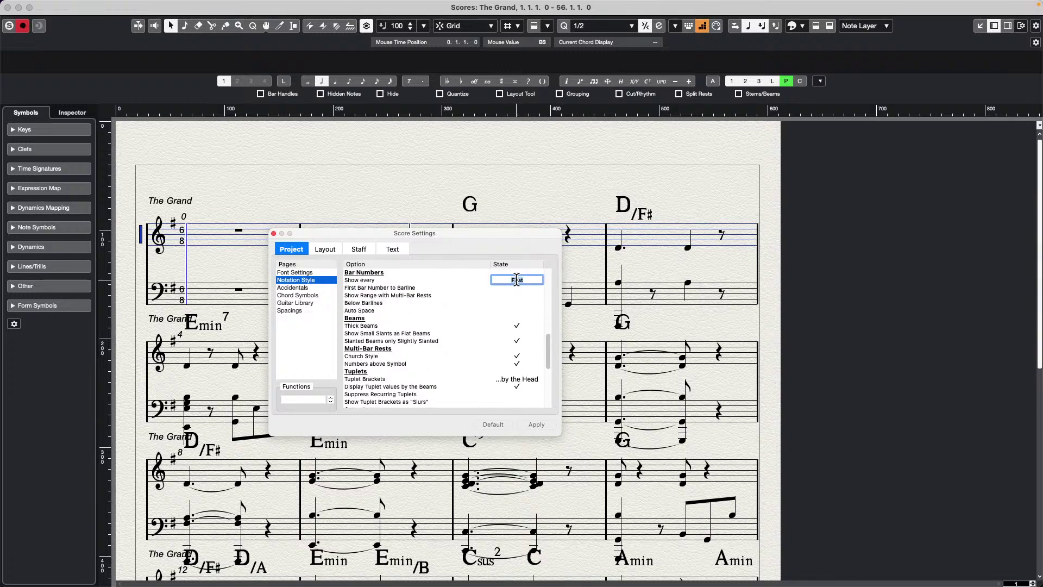
{"action": "left_click", "coordinate": [526, 282]}
{"action": "type", "text": "1"}
{"action": "key", "text": "Return"}
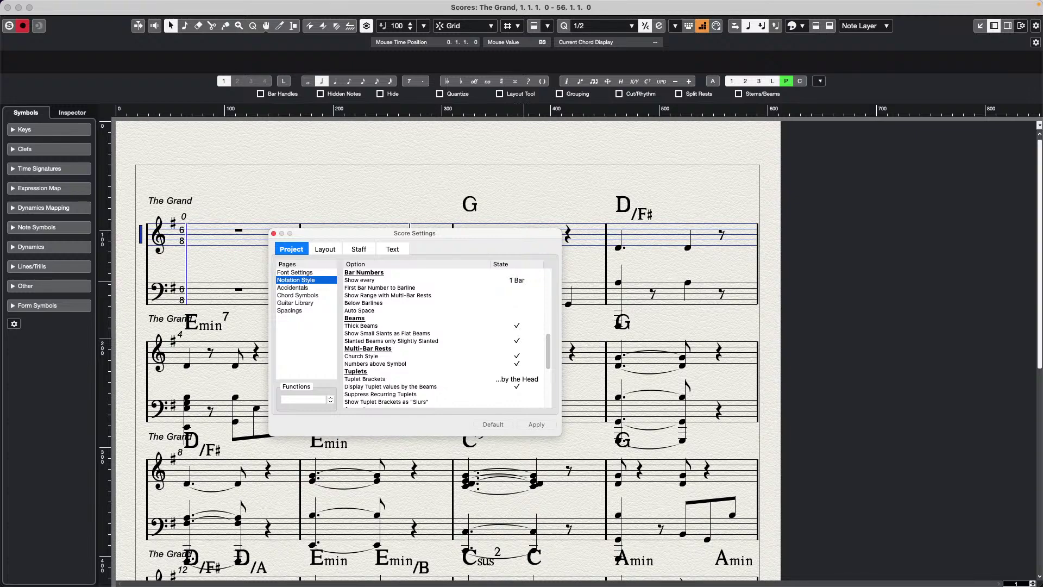
{"action": "left_click", "coordinate": [536, 424]}
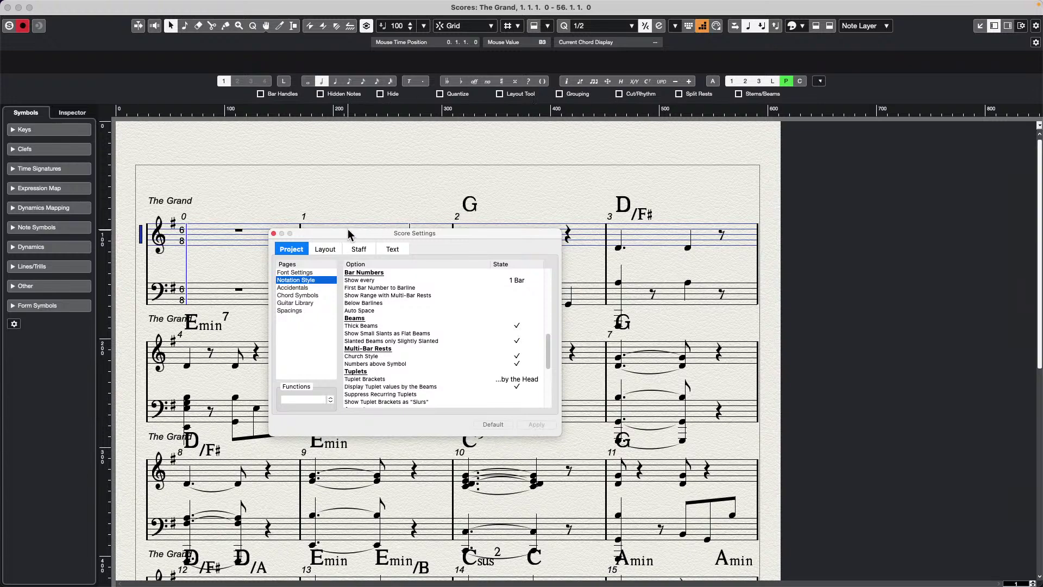
Move the Score Settings off the upper staves, select the bar number of bar 1 and close the settings.
{"action": "left_click_drag", "start_coordinate": [349, 233], "coordinate": [440, 383]}
{"action": "right_click", "coordinate": [312, 225]}
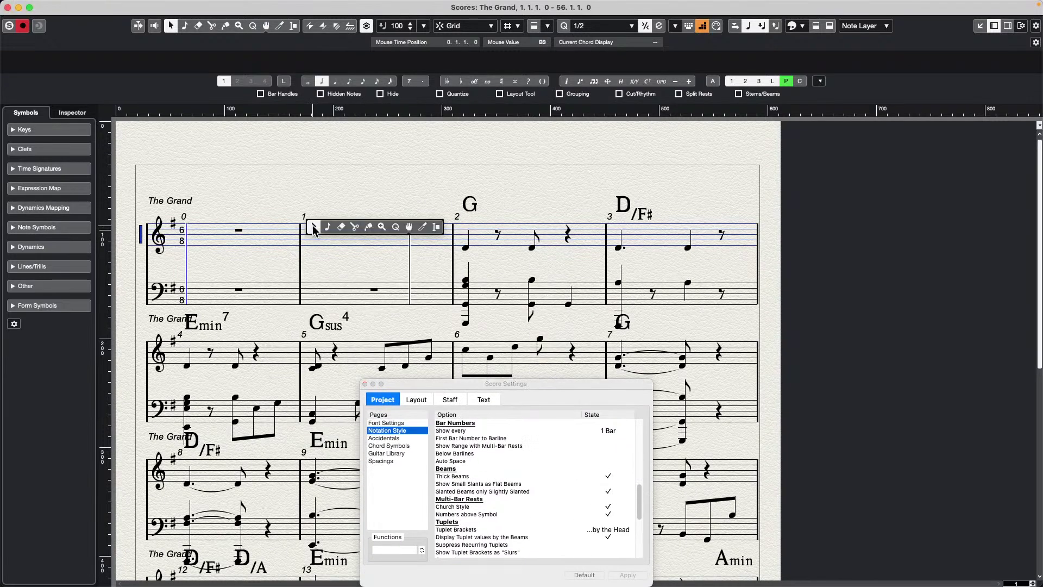
{"action": "left_click", "coordinate": [310, 224]}
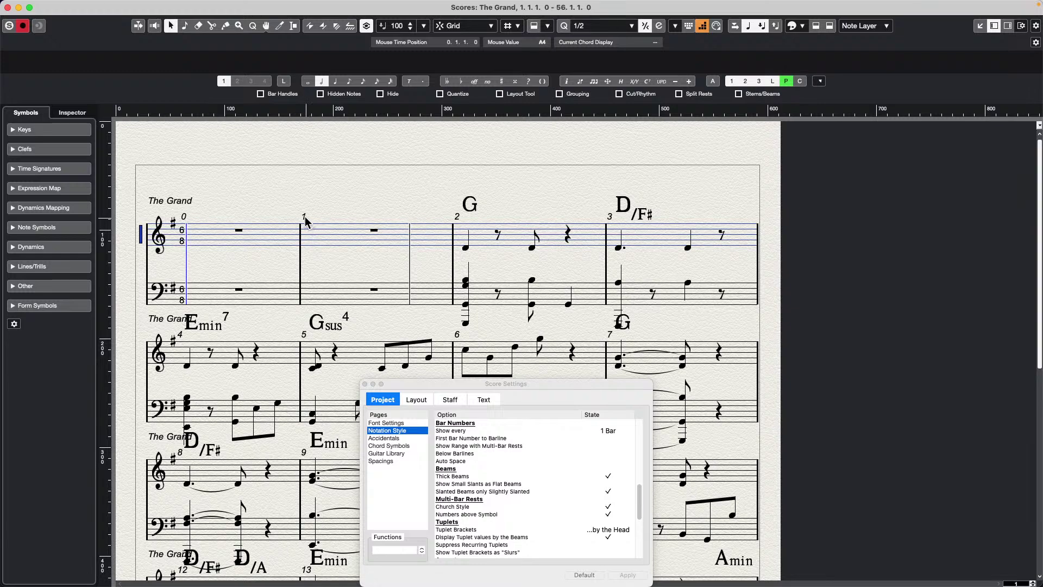
{"action": "left_click", "coordinate": [304, 220]}
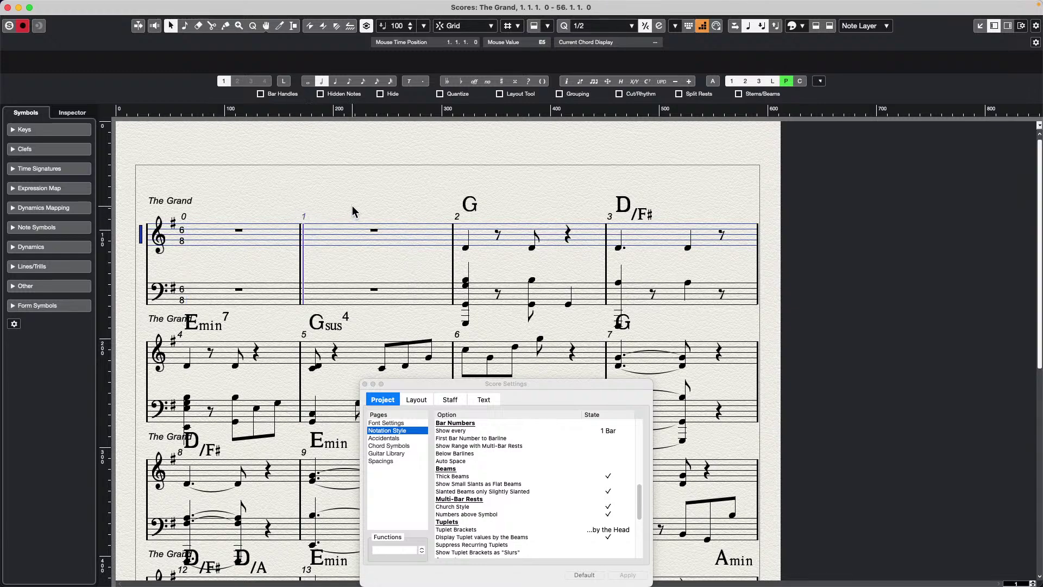
{"action": "left_click_drag", "start_coordinate": [554, 384], "coordinate": [446, 232]}
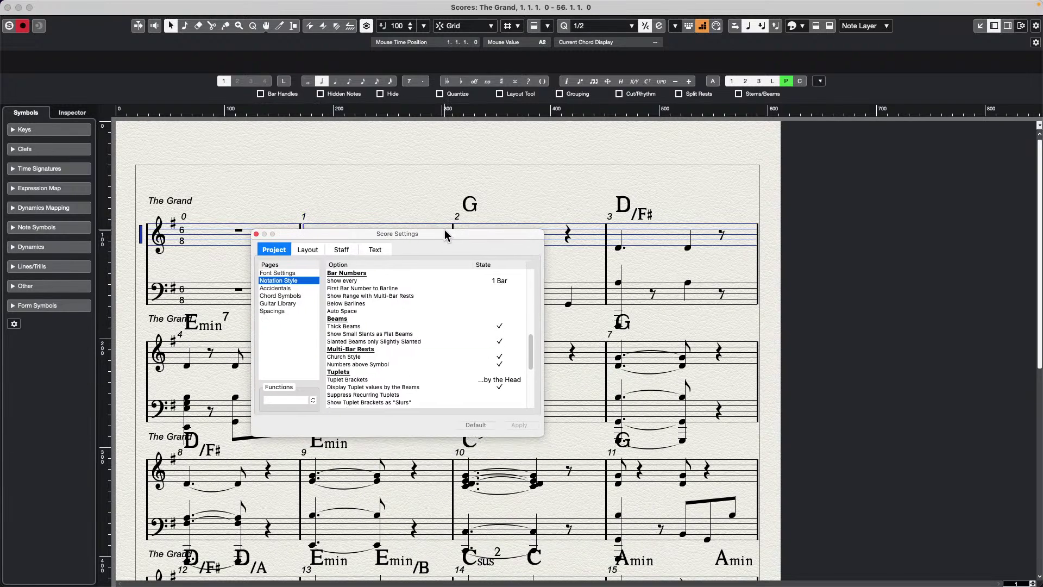
{"action": "left_click", "coordinate": [257, 234]}
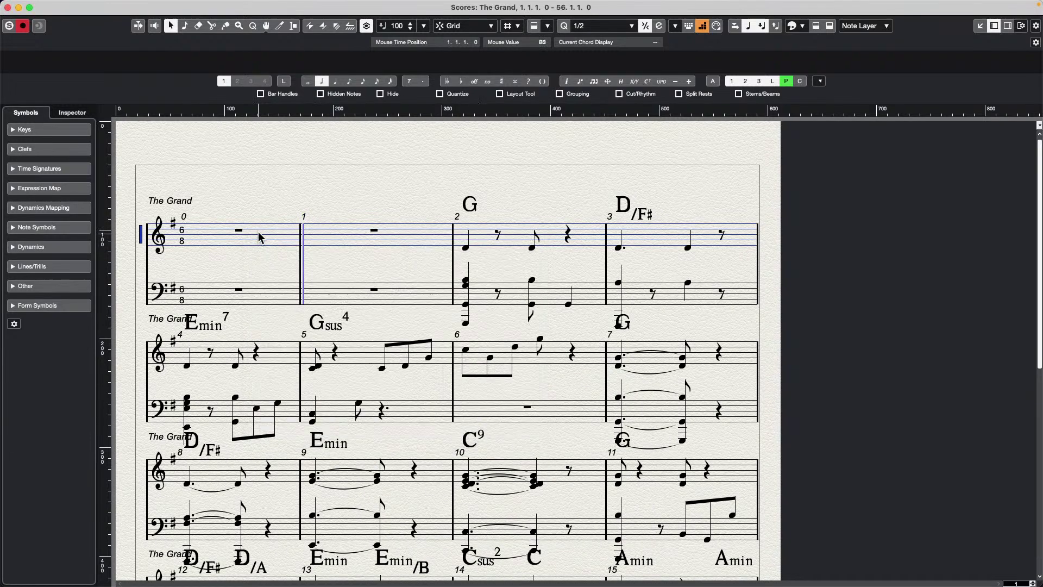
Remove the bar numbers of bars 1 and 6 from the score with the Erase tool and close the Score Editor.
{"action": "right_click", "coordinate": [315, 216]}
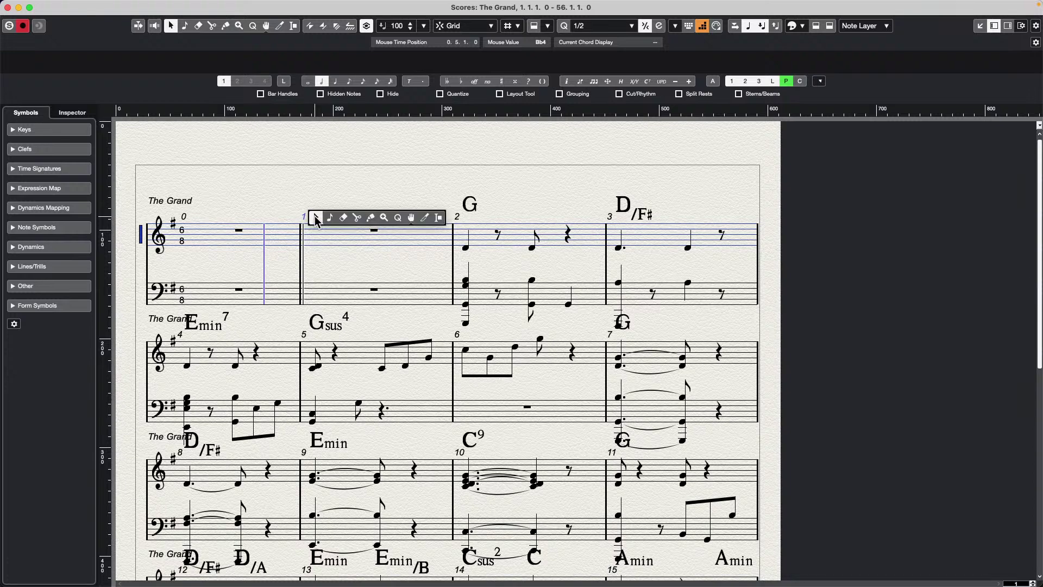
{"action": "left_click", "coordinate": [370, 217]}
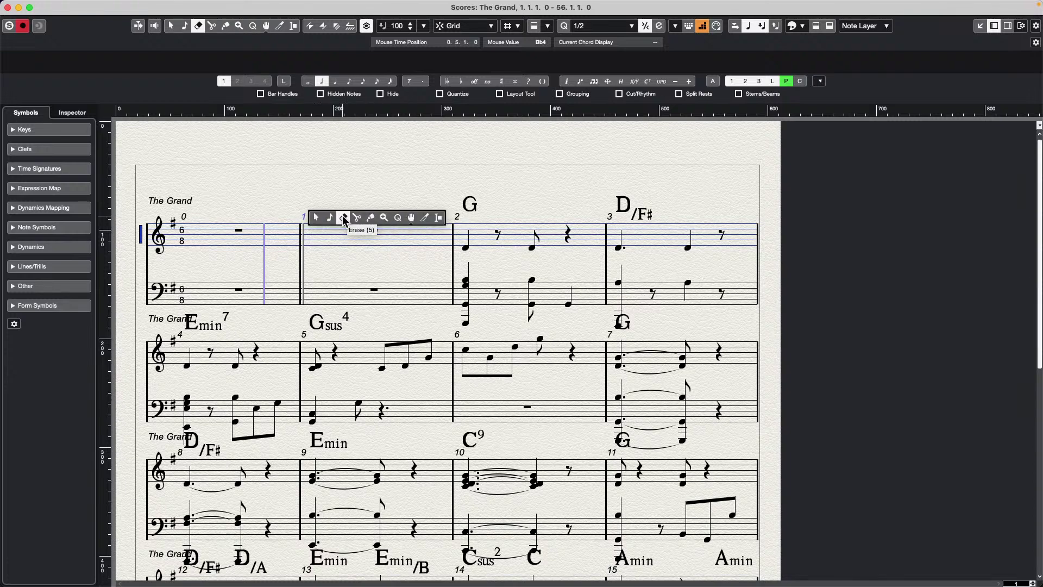
{"action": "left_click", "coordinate": [343, 218]}
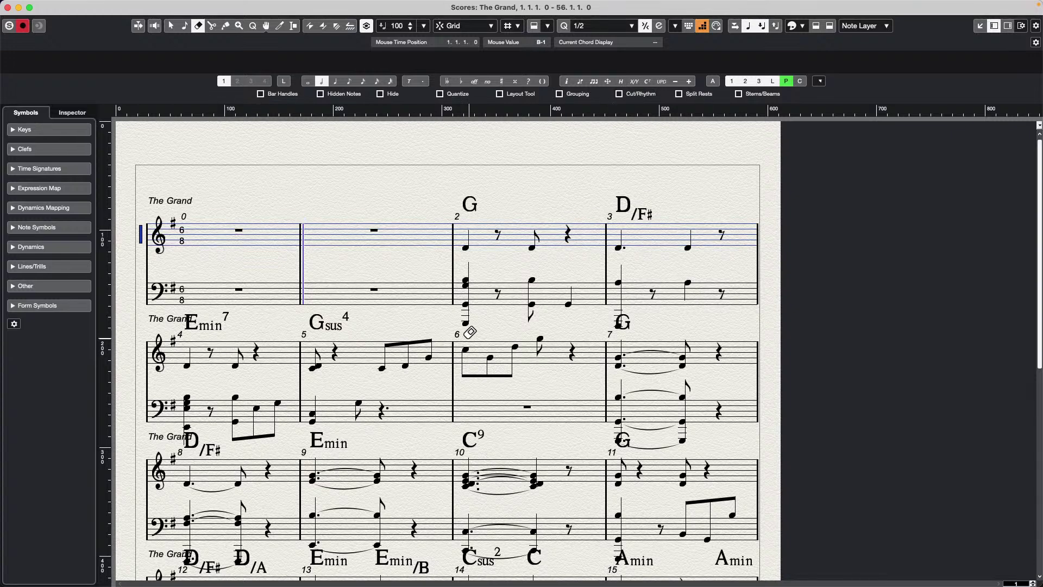
{"action": "right_click", "coordinate": [460, 338]}
{"action": "left_click", "coordinate": [466, 345]}
{"action": "left_click", "coordinate": [460, 340]}
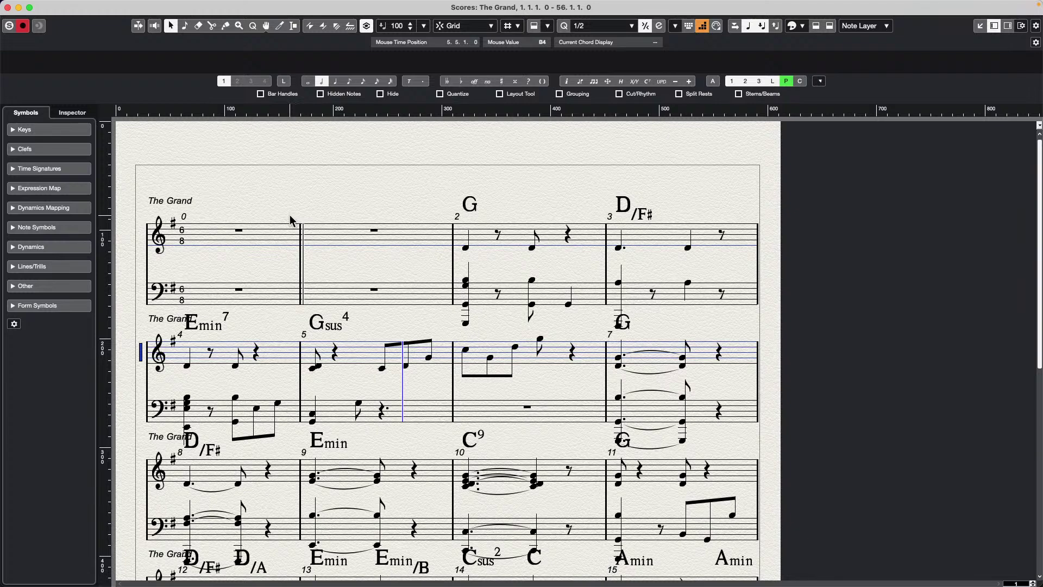
{"action": "left_click", "coordinate": [8, 7]}
{"action": "left_click", "coordinate": [468, 231]}
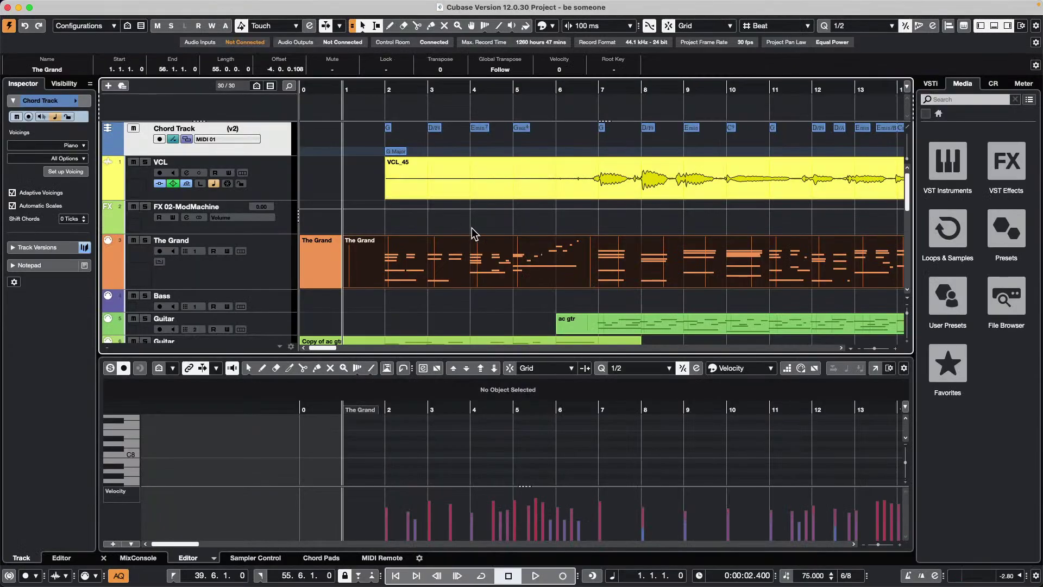
Add one Marker track below the Chord Track.
{"action": "right_click", "coordinate": [281, 150]}
{"action": "mouse_move", "coordinate": [413, 150]}
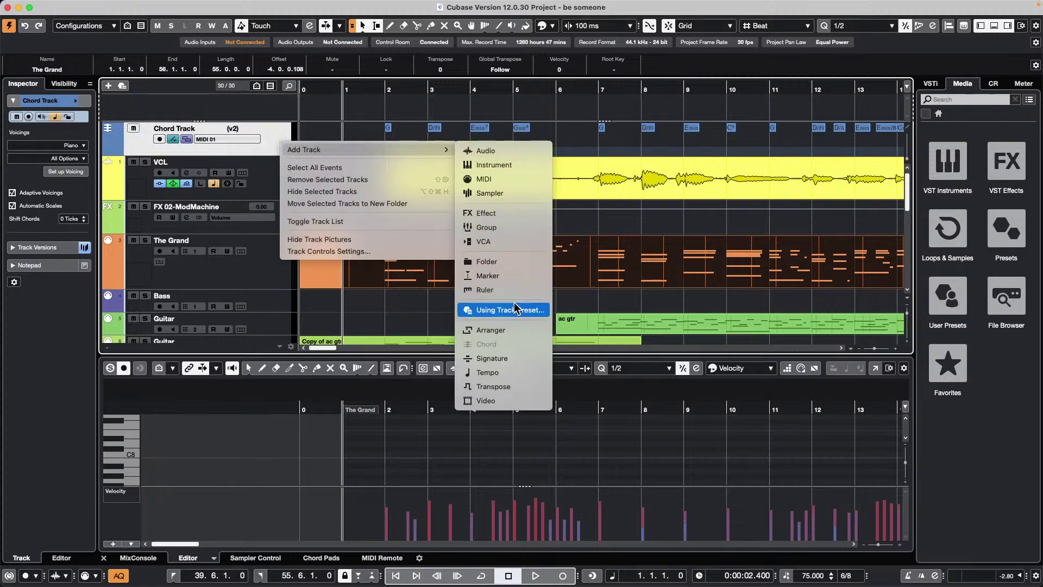
{"action": "left_click", "coordinate": [488, 275]}
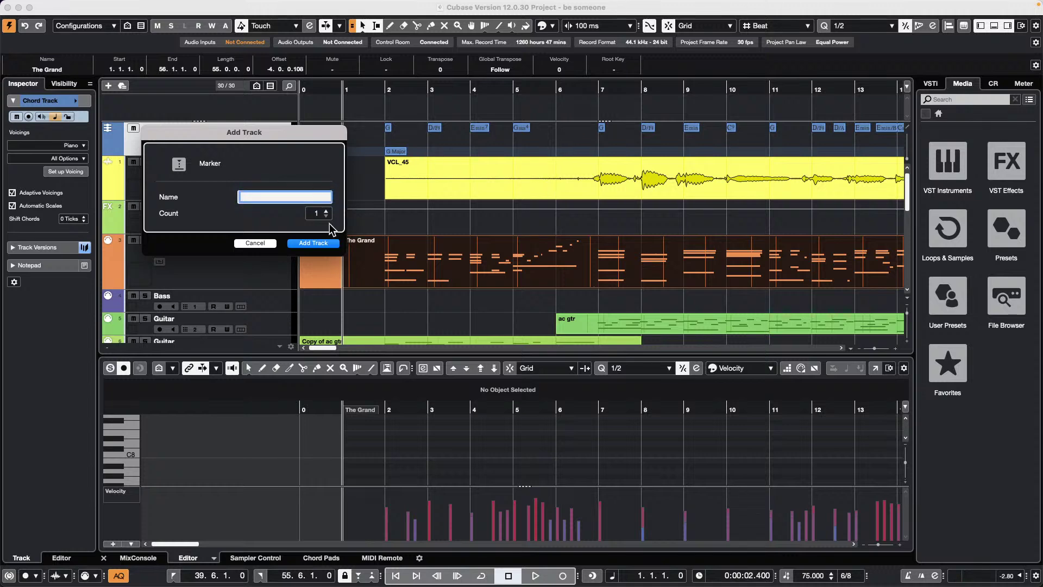
{"action": "left_click", "coordinate": [309, 243]}
Draw position markers on the Marker track at 4.1.1.0 and 5.2.1.0 with the Draw tool.
{"action": "right_click", "coordinate": [465, 175]}
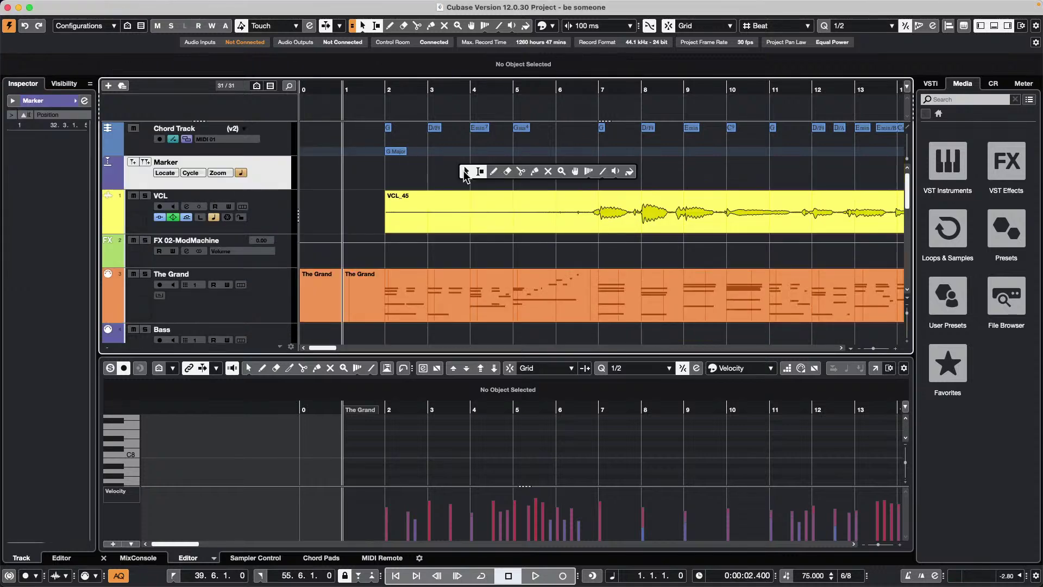
{"action": "left_click", "coordinate": [494, 172]}
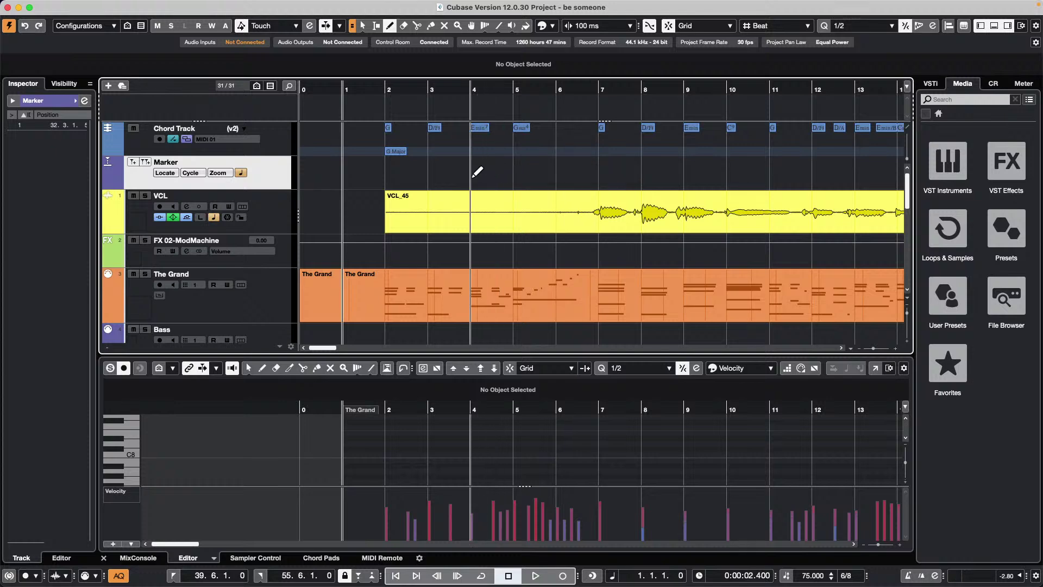
{"action": "left_click", "coordinate": [472, 177]}
{"action": "left_click", "coordinate": [520, 177]}
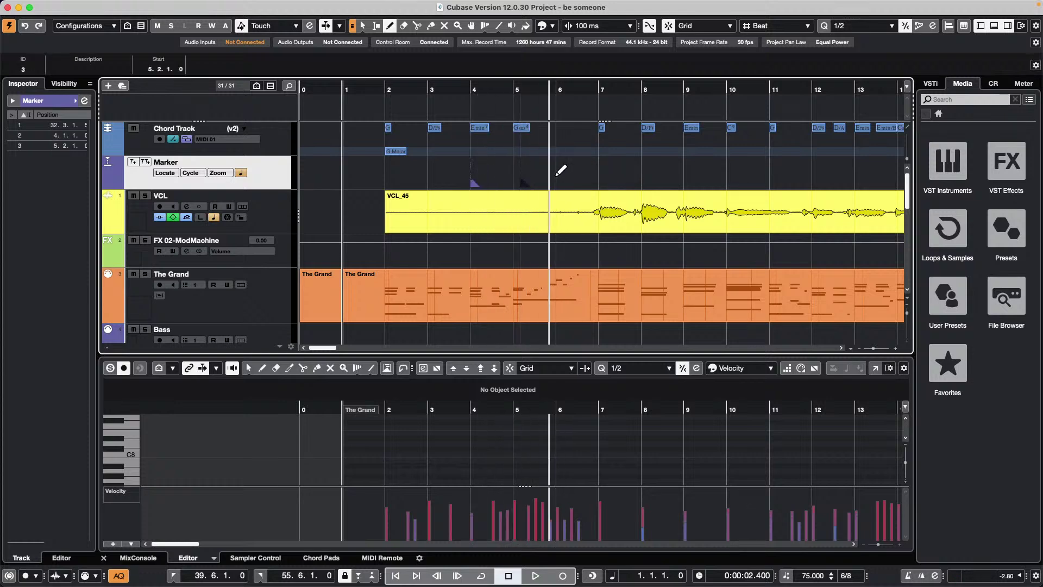
{"action": "left_click", "coordinate": [690, 172]}
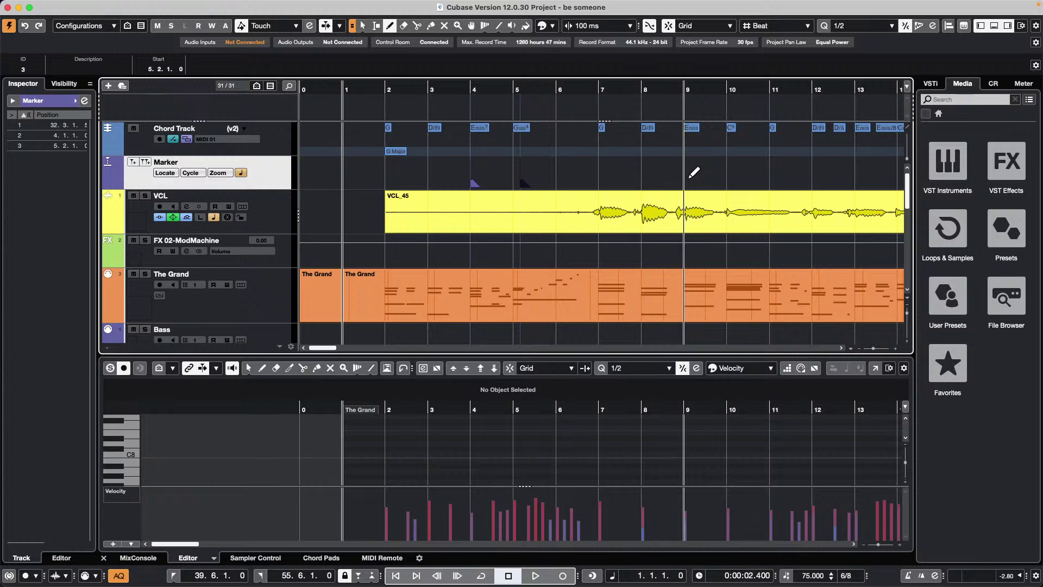
Draw two more position markers on the Marker track at 9.1.1.0 and 13.1.1.0.
{"action": "left_click", "coordinate": [689, 163]}
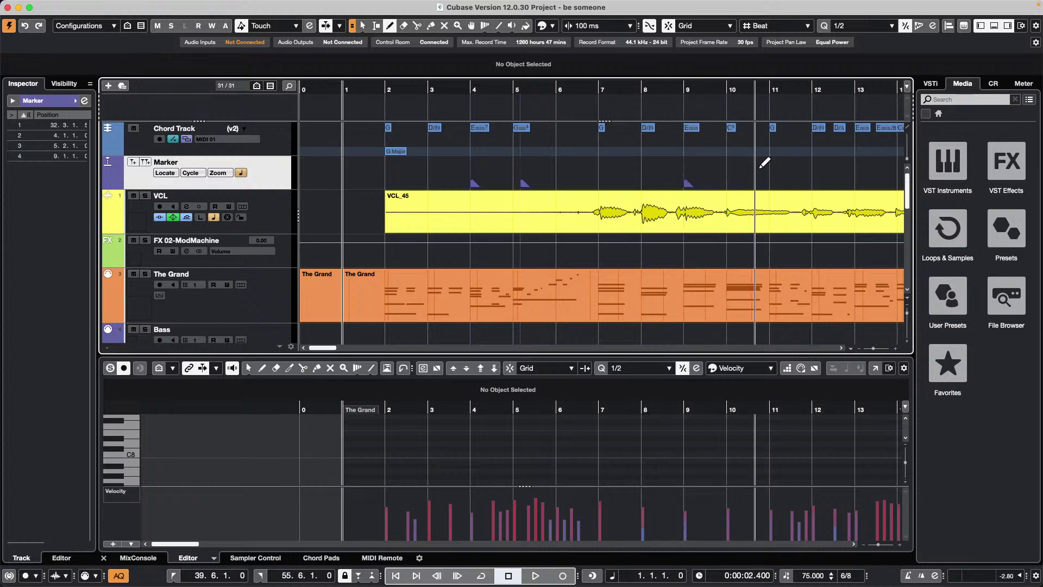
{"action": "left_click", "coordinate": [860, 164]}
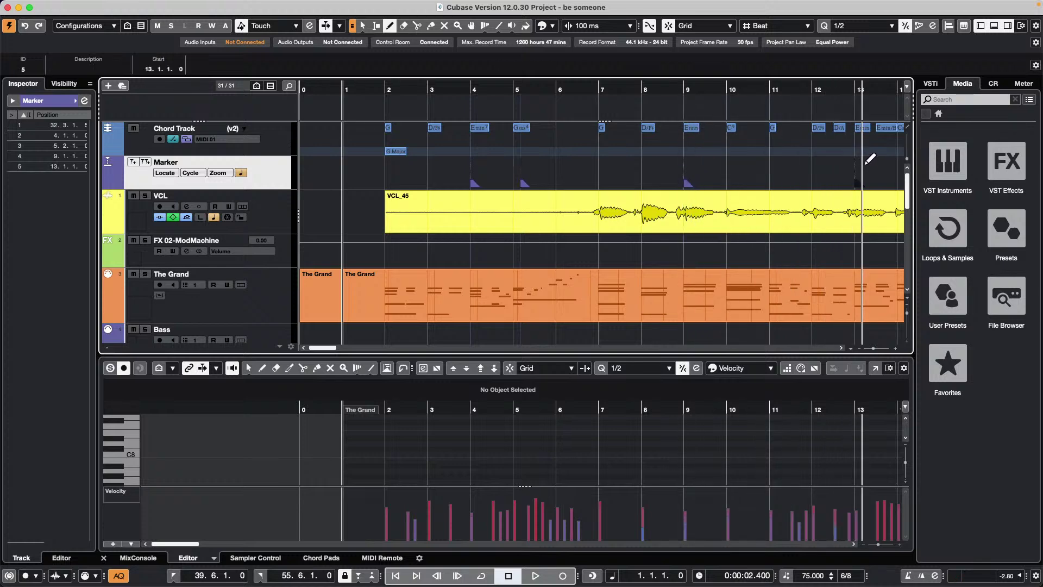
{"action": "left_click", "coordinate": [858, 162]}
Switch to the Object Selection tool and open The Grand part starting at bar 1 in the Score Editor.
{"action": "mouse_move", "coordinate": [523, 6]}
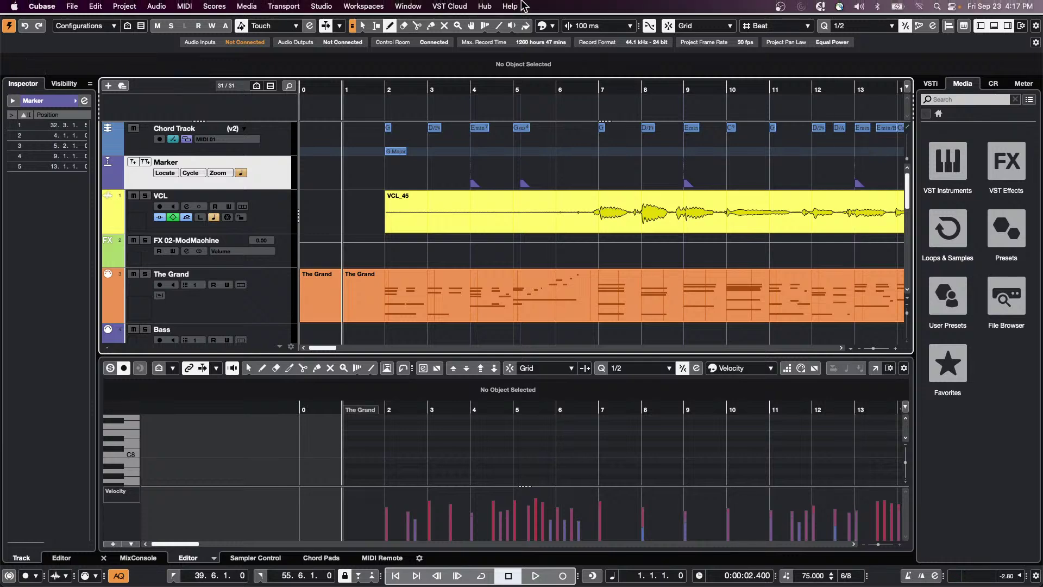
{"action": "right_click", "coordinate": [535, 209]}
{"action": "left_click", "coordinate": [459, 205]}
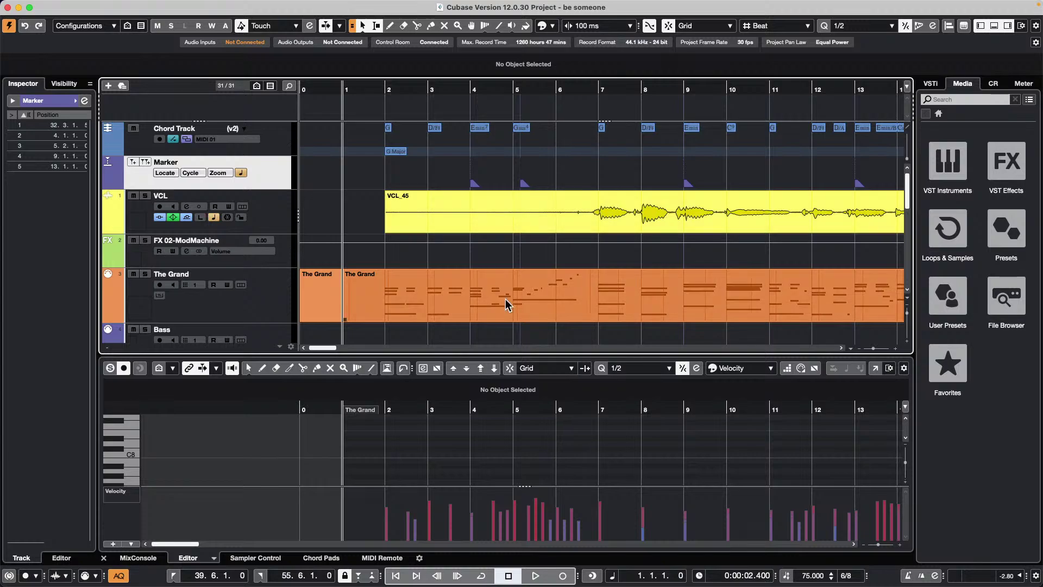
{"action": "left_click", "coordinate": [542, 309]}
{"action": "key", "text": "super+r"}
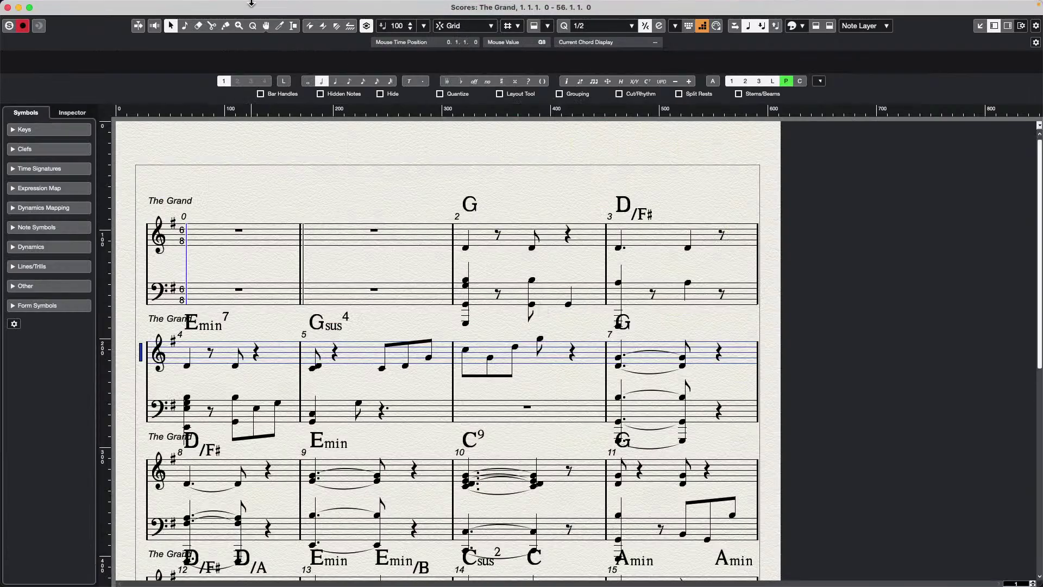
Transfer the project markers into the score as rehearsal marks with Marker Track to Form.
{"action": "mouse_move", "coordinate": [252, 3]}
{"action": "left_click", "coordinate": [215, 6]}
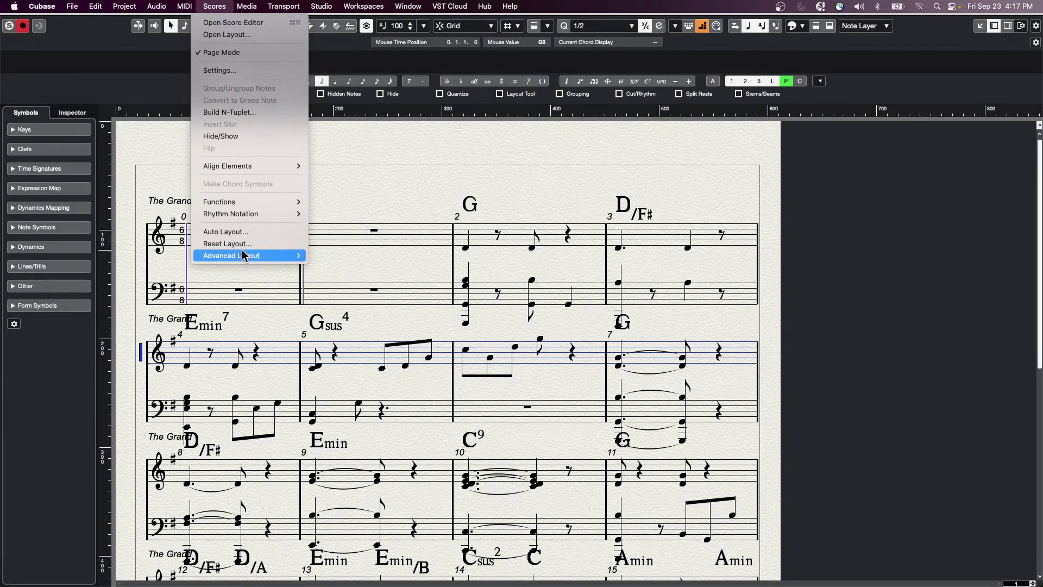
{"action": "mouse_move", "coordinate": [242, 256]}
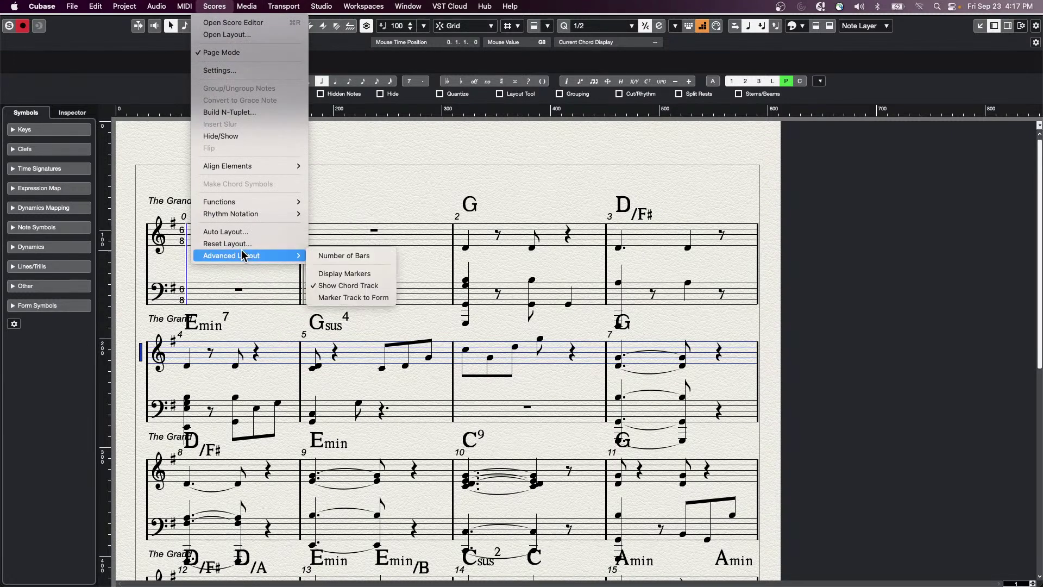
{"action": "left_click", "coordinate": [323, 300]}
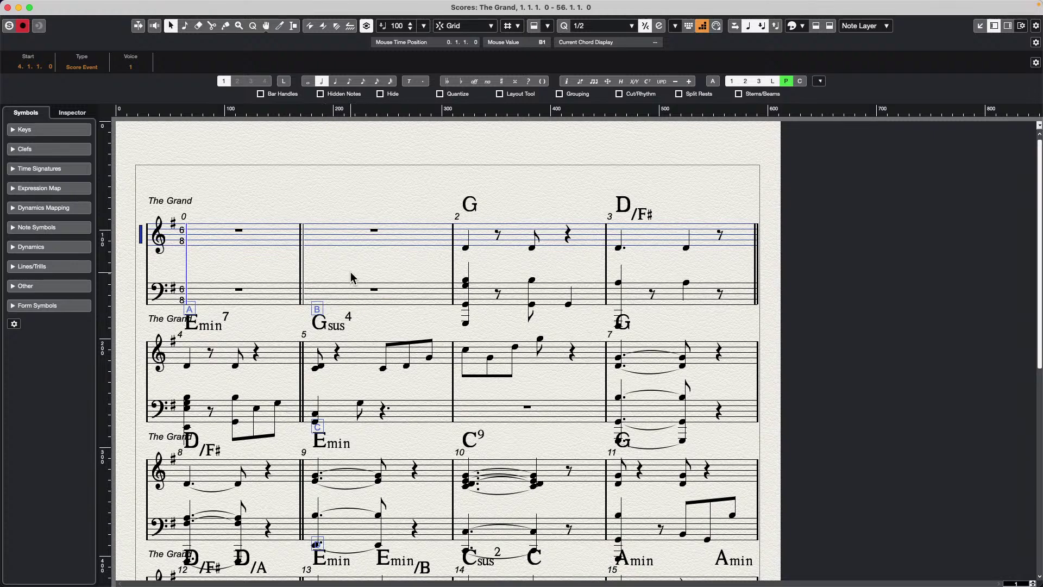
Reposition the rehearsal marks just before the chord symbols above bars 4 and 5, inspect them enlarged and close the Score Editor.
{"action": "left_click_drag", "start_coordinate": [191, 308], "coordinate": [194, 308]}
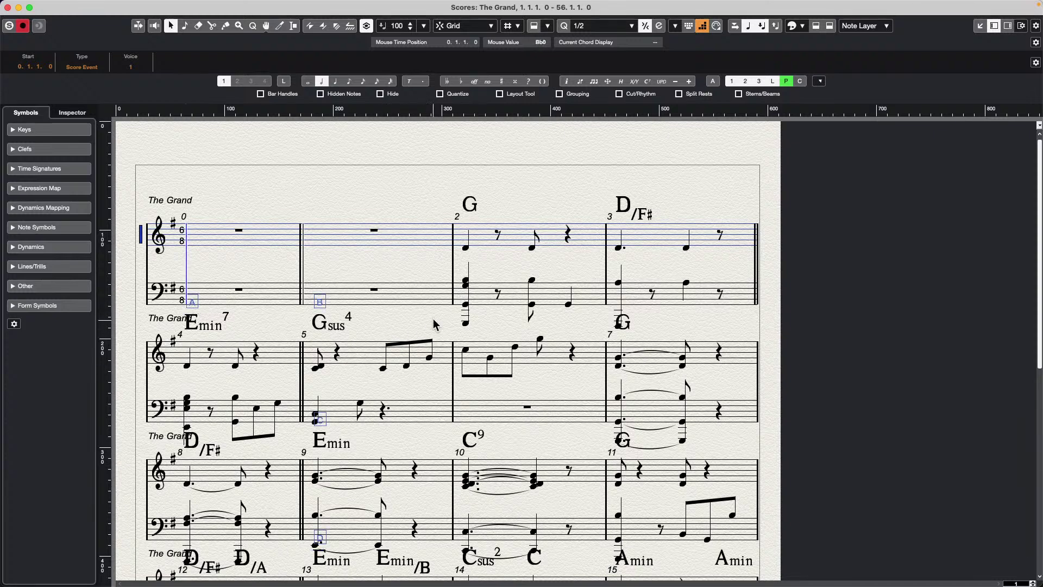
{"action": "left_click_drag", "start_coordinate": [320, 305], "coordinate": [307, 318]}
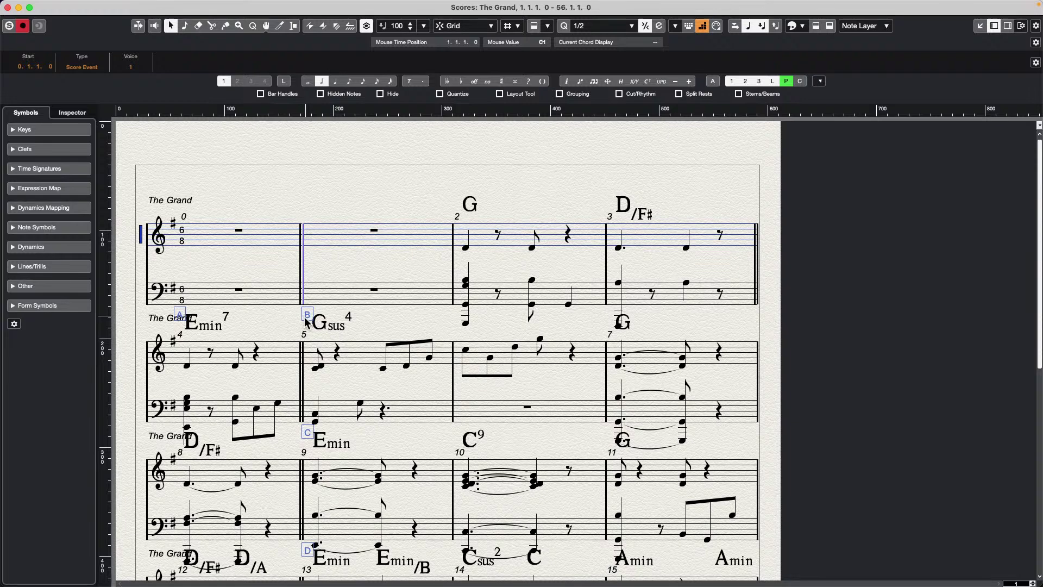
{"action": "key", "text": "h"}
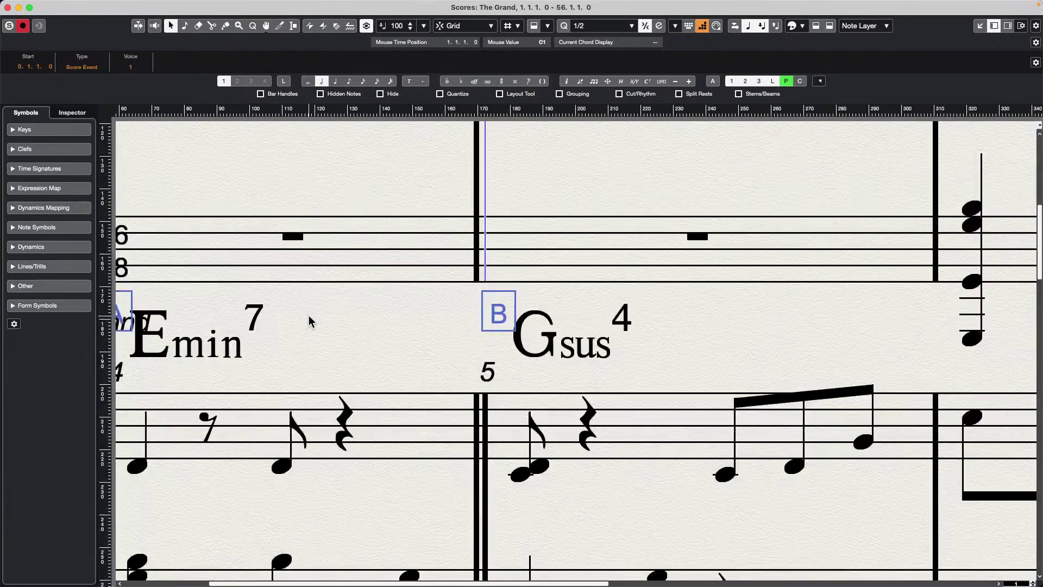
{"action": "scroll", "coordinate": [489, 315], "scroll_direction": "up", "scroll_amount": 5}
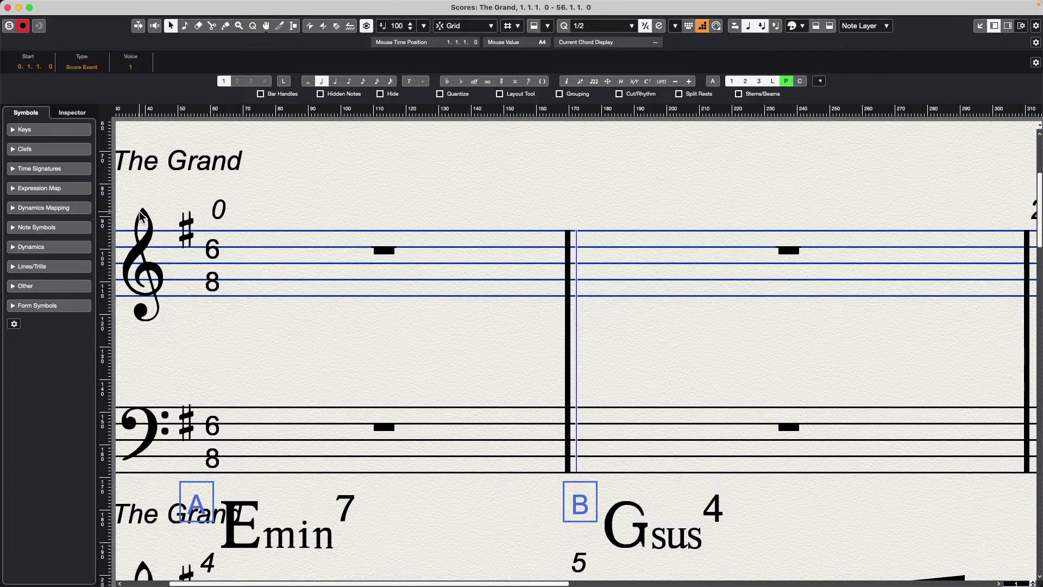
{"action": "left_click", "coordinate": [7, 7]}
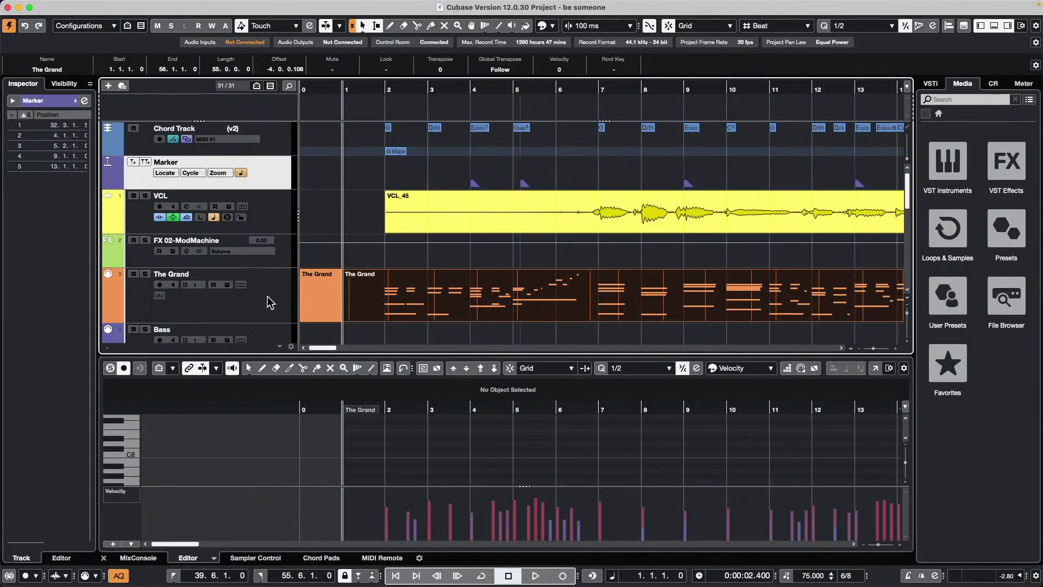
Assign Return Bus 1 of the Montage external instrument to the Steinberg UR24C in Audio Connections and close the window.
{"action": "left_click", "coordinate": [313, 8]}
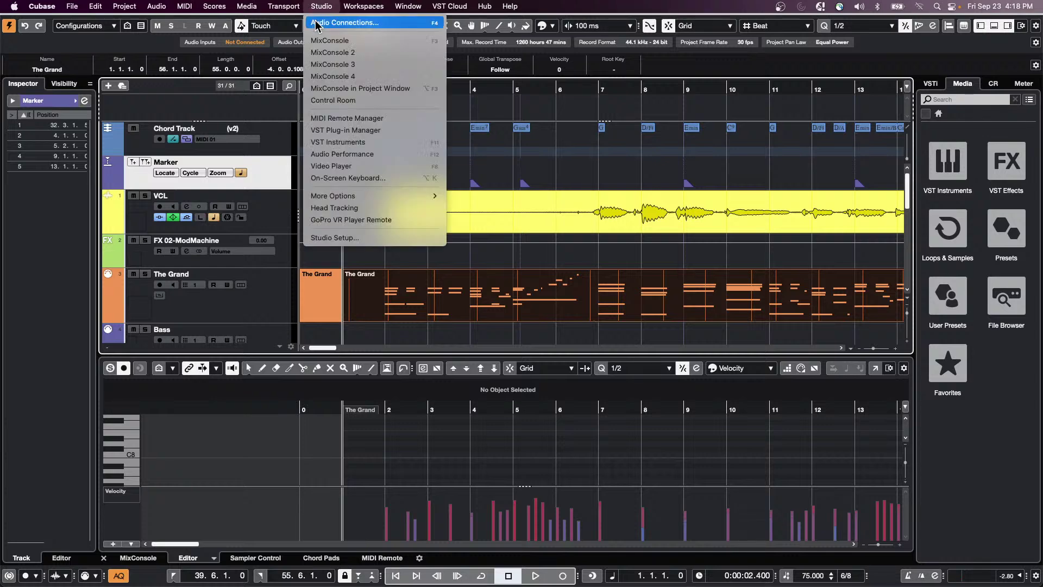
{"action": "left_click", "coordinate": [315, 24]}
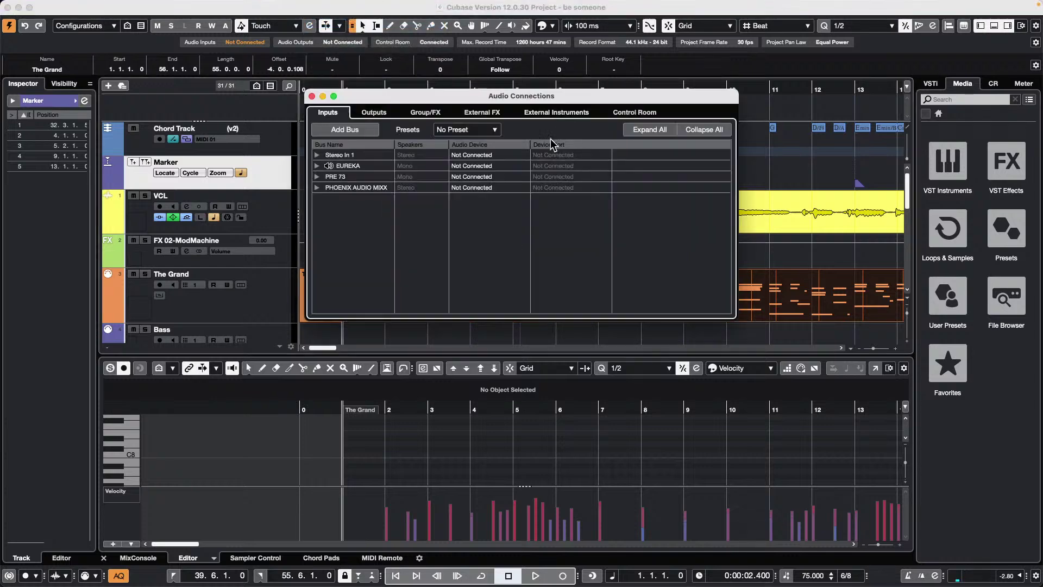
{"action": "left_click", "coordinate": [572, 114]}
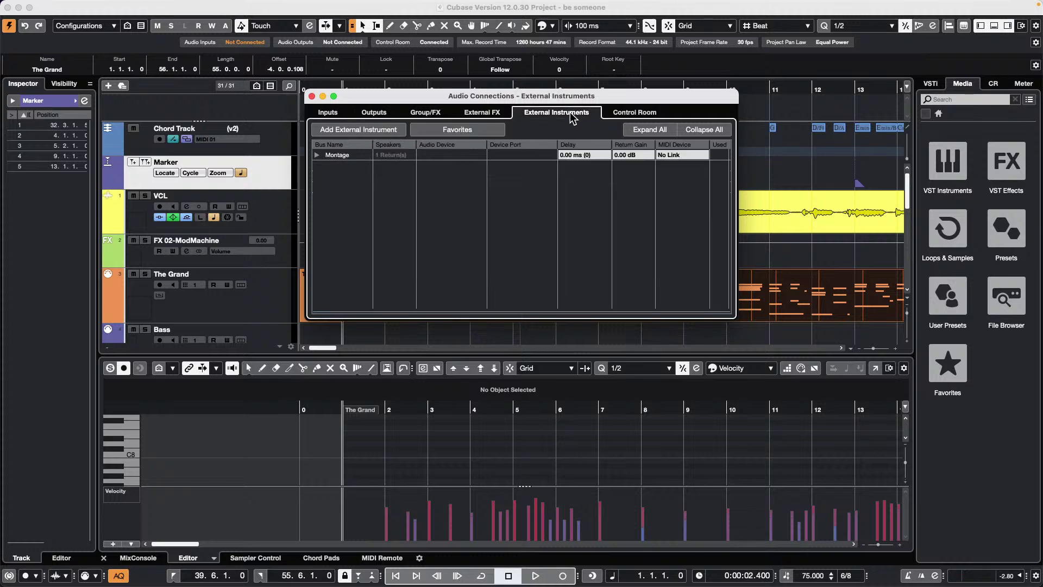
{"action": "left_click", "coordinate": [335, 155]}
{"action": "left_click", "coordinate": [317, 155]}
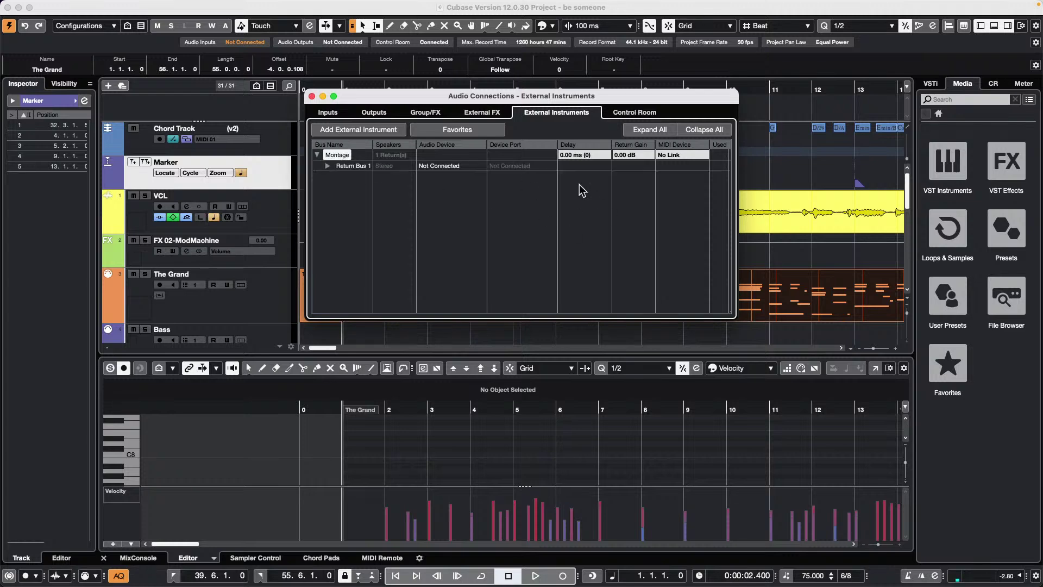
{"action": "left_click", "coordinate": [329, 166]}
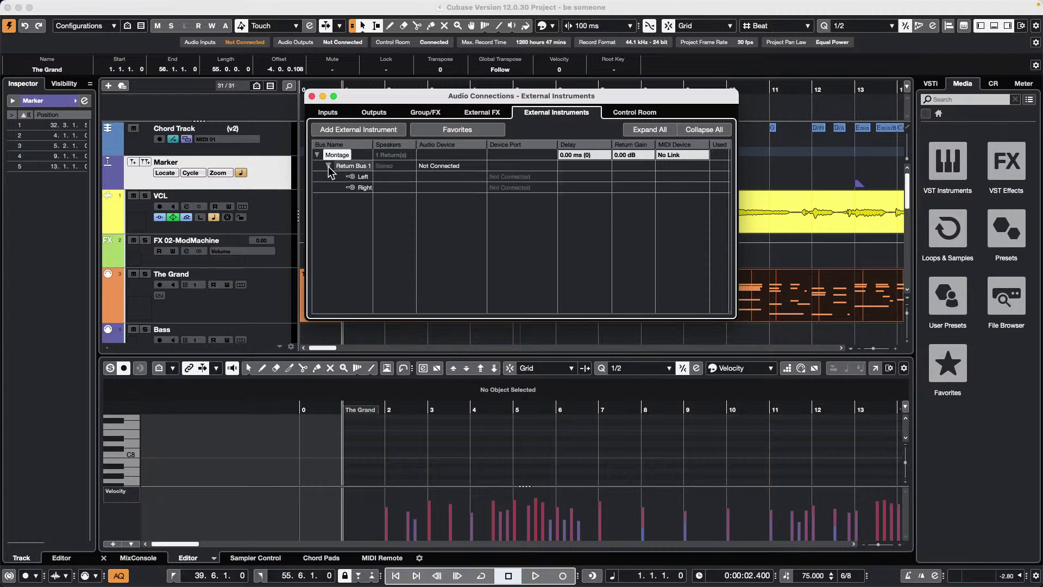
{"action": "left_click", "coordinate": [434, 167]}
{"action": "left_click", "coordinate": [459, 196]}
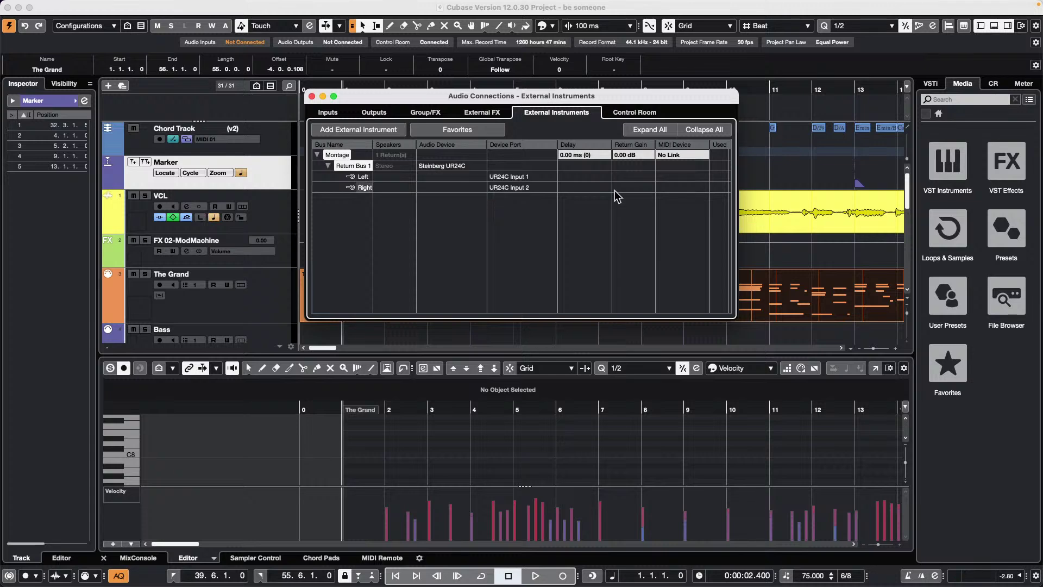
{"action": "left_click", "coordinate": [313, 96]}
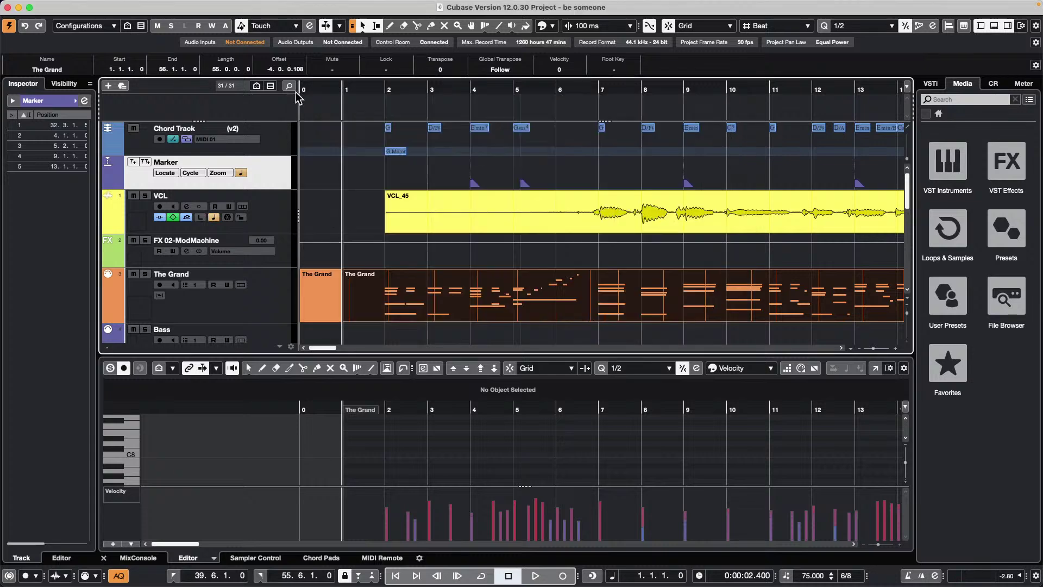
Add one stereo instrument track using the external Montage plug-in below The Grand and close its Delay and Return Gain window.
{"action": "right_click", "coordinate": [255, 304]}
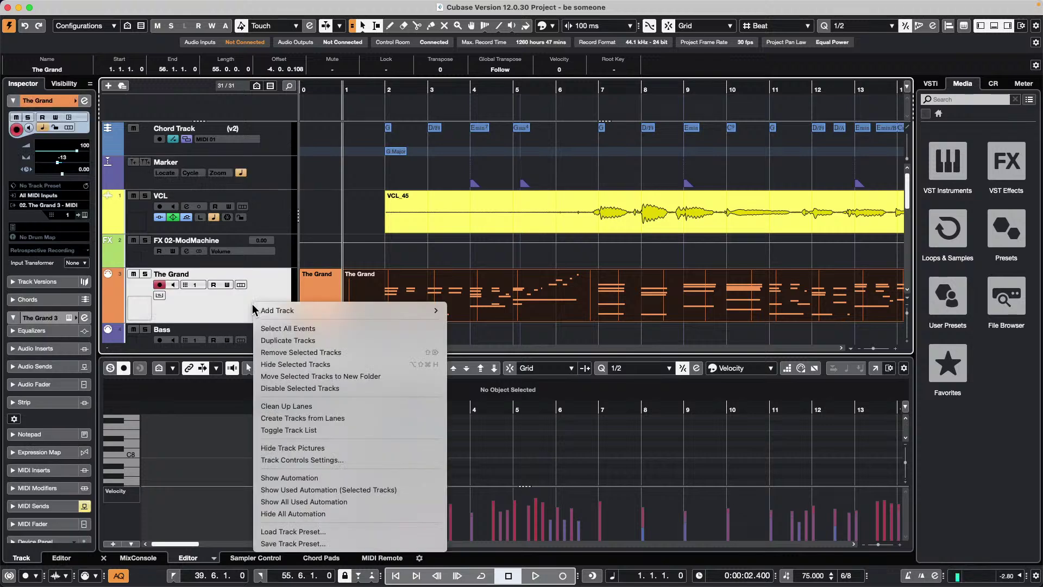
{"action": "mouse_move", "coordinate": [401, 310]}
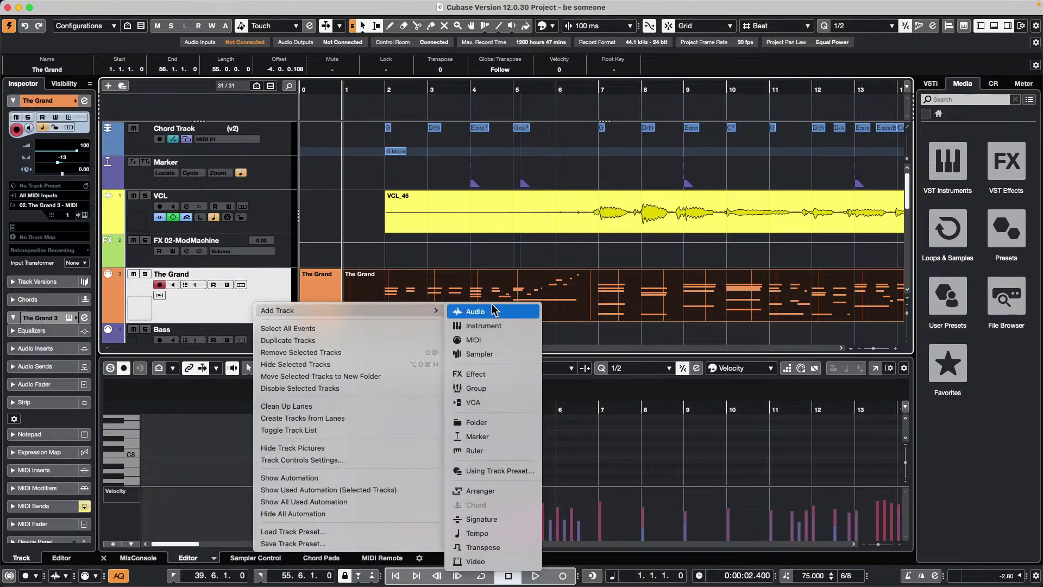
{"action": "left_click", "coordinate": [491, 326]}
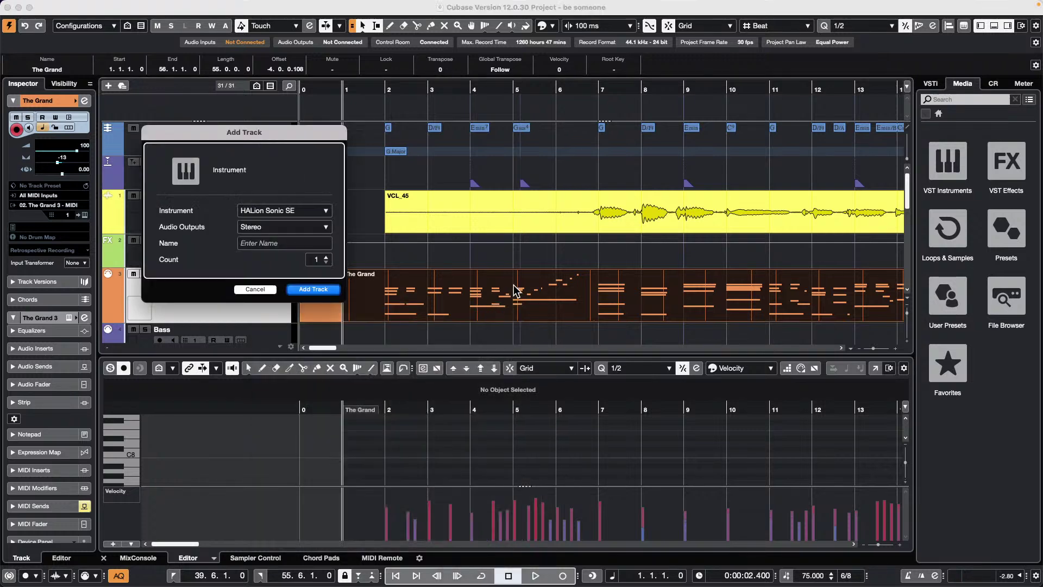
{"action": "left_click", "coordinate": [320, 210]}
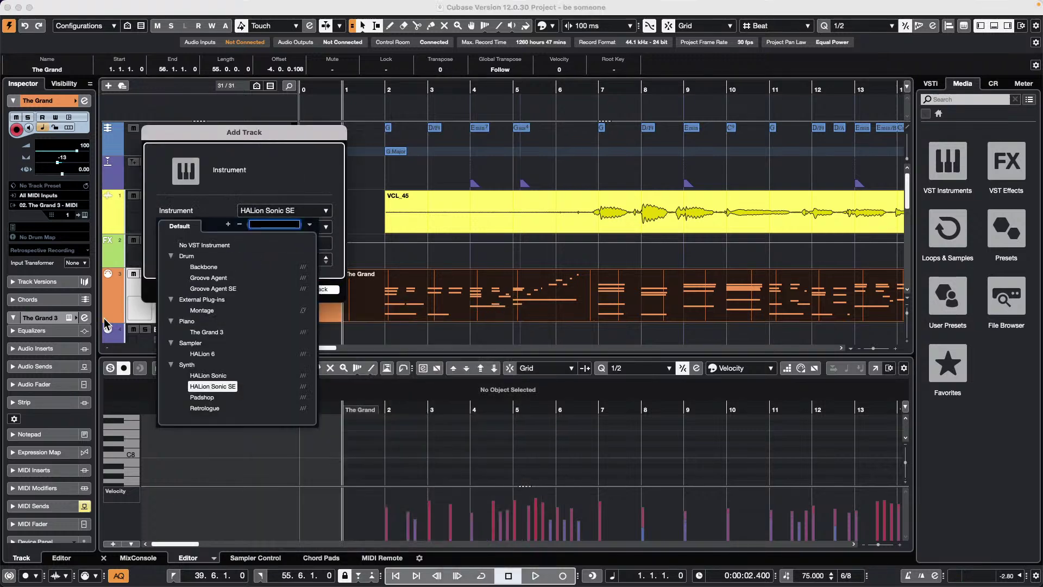
{"action": "left_click", "coordinate": [210, 311]}
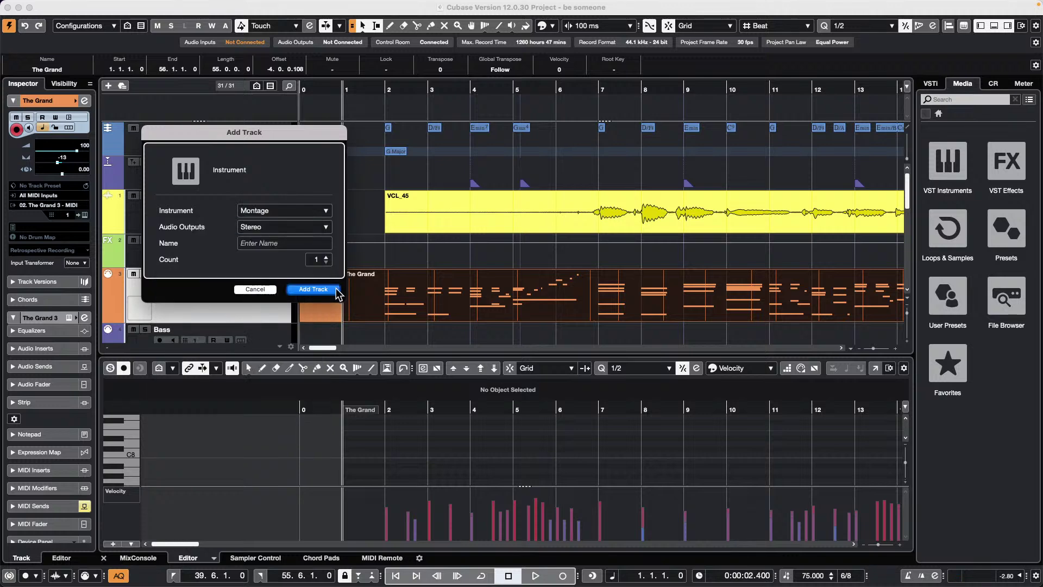
{"action": "left_click", "coordinate": [311, 290]}
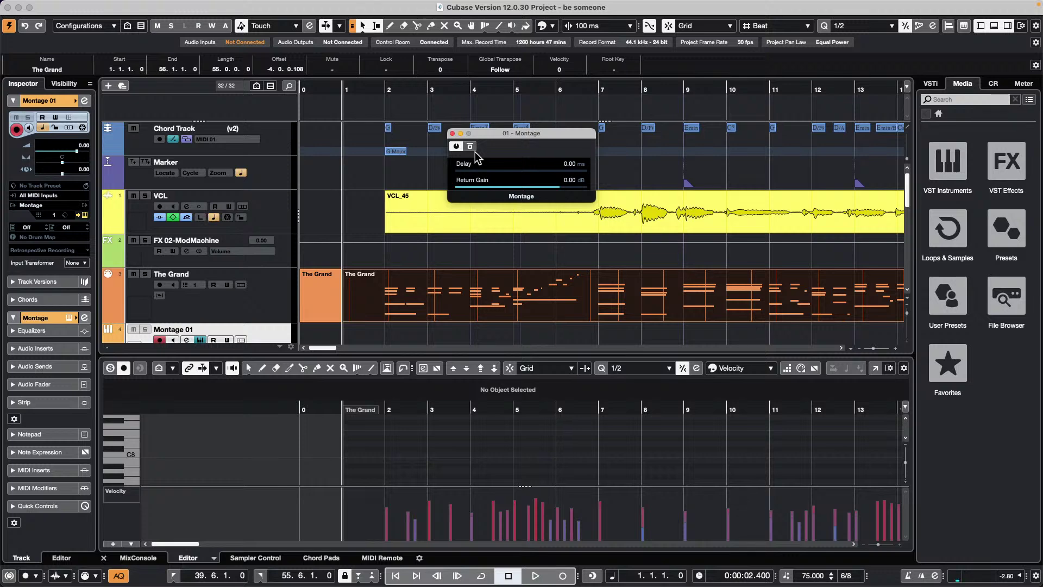
{"action": "left_click", "coordinate": [452, 133]}
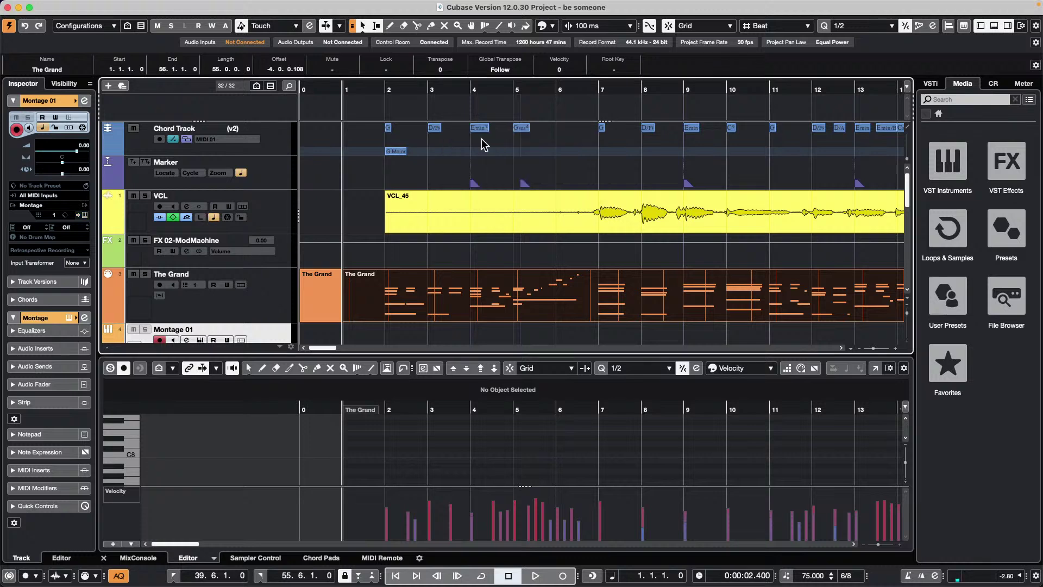
Call up the tool selection in the event area and switch to the Draw tool.
{"action": "right_click", "coordinate": [453, 244]}
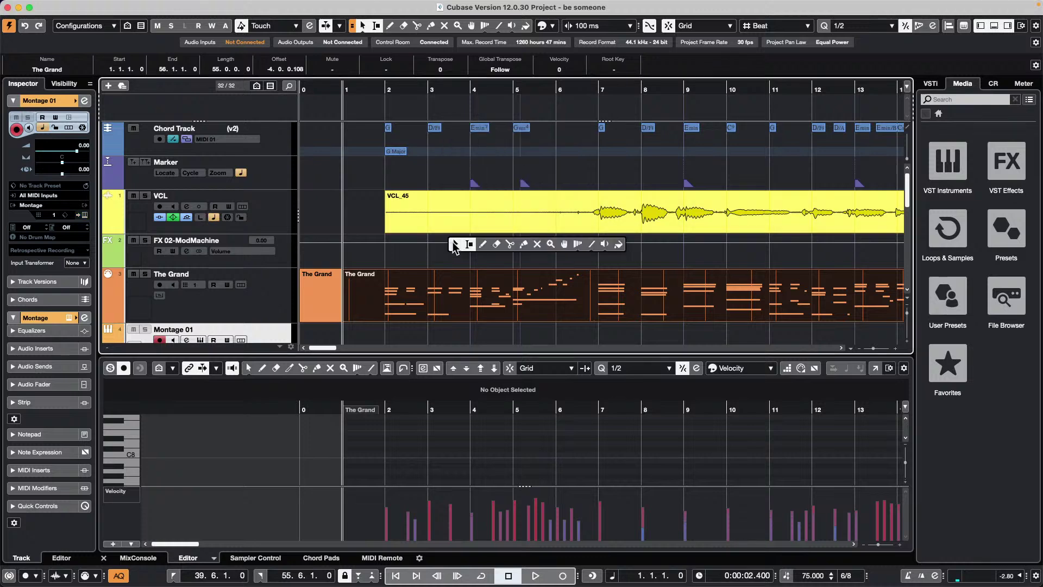
{"action": "key", "text": "8"}
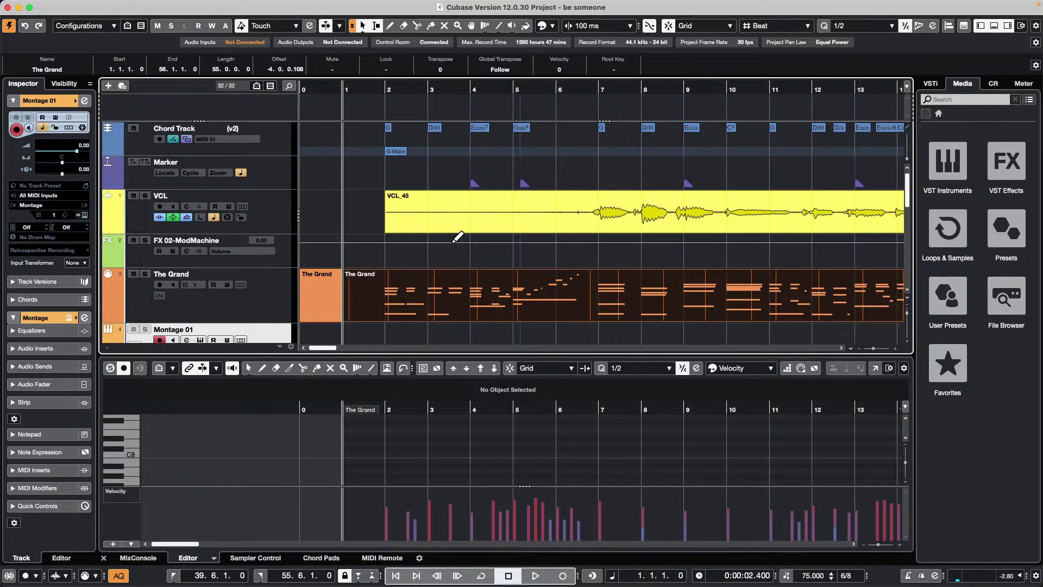